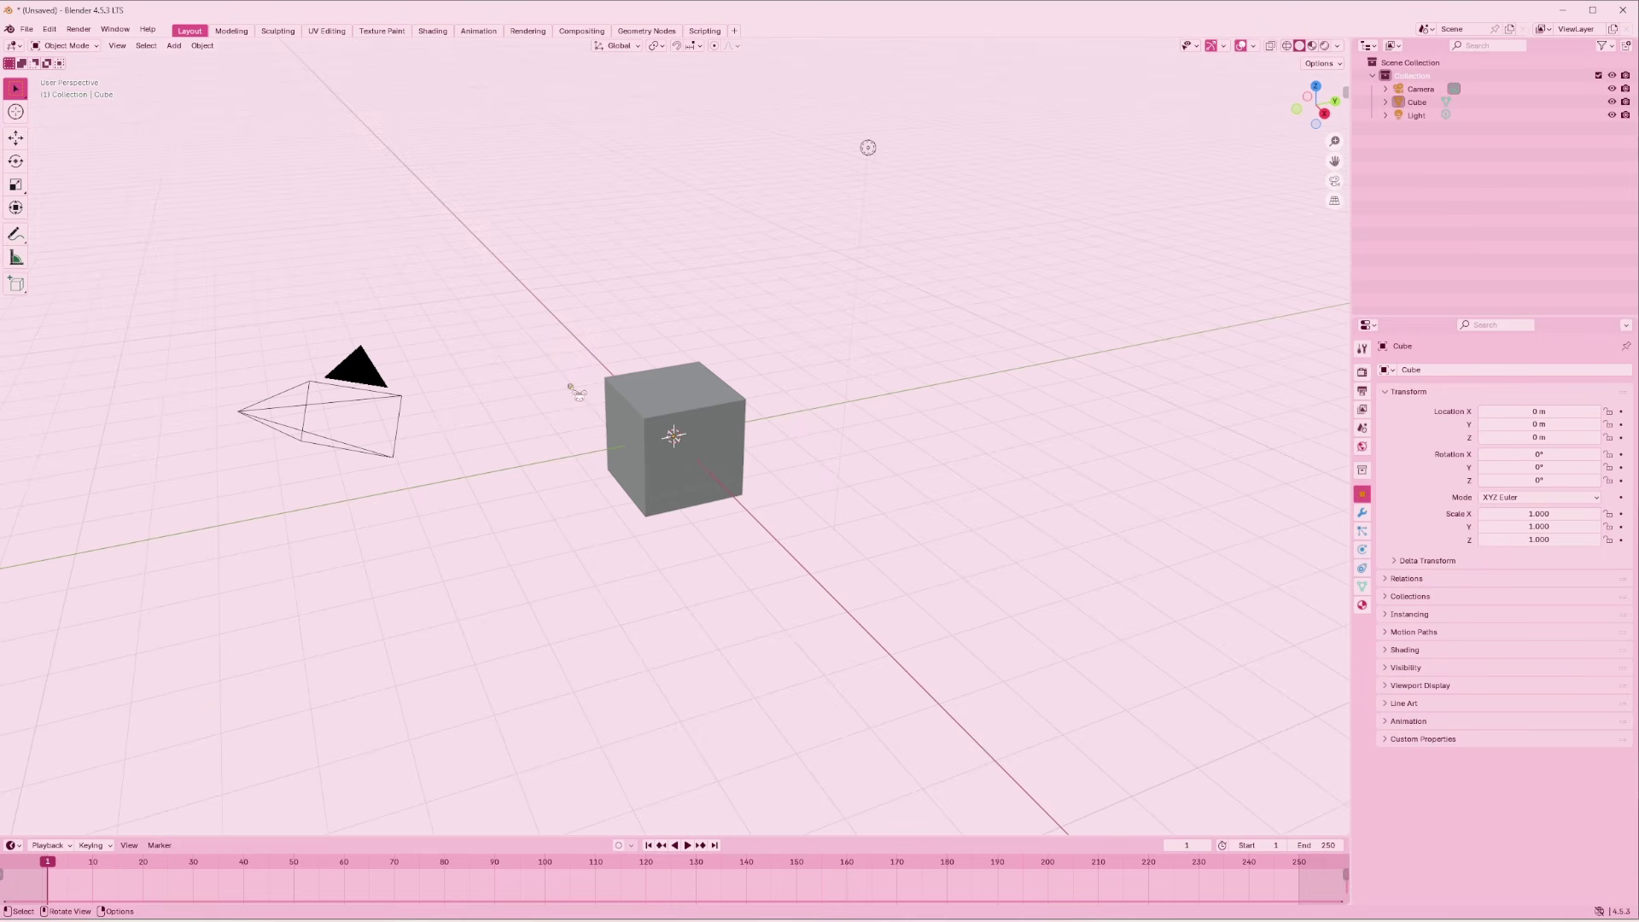
scroll(367, 278, down, 1)
scroll(479, 339, up, 1)
click(338, 428)
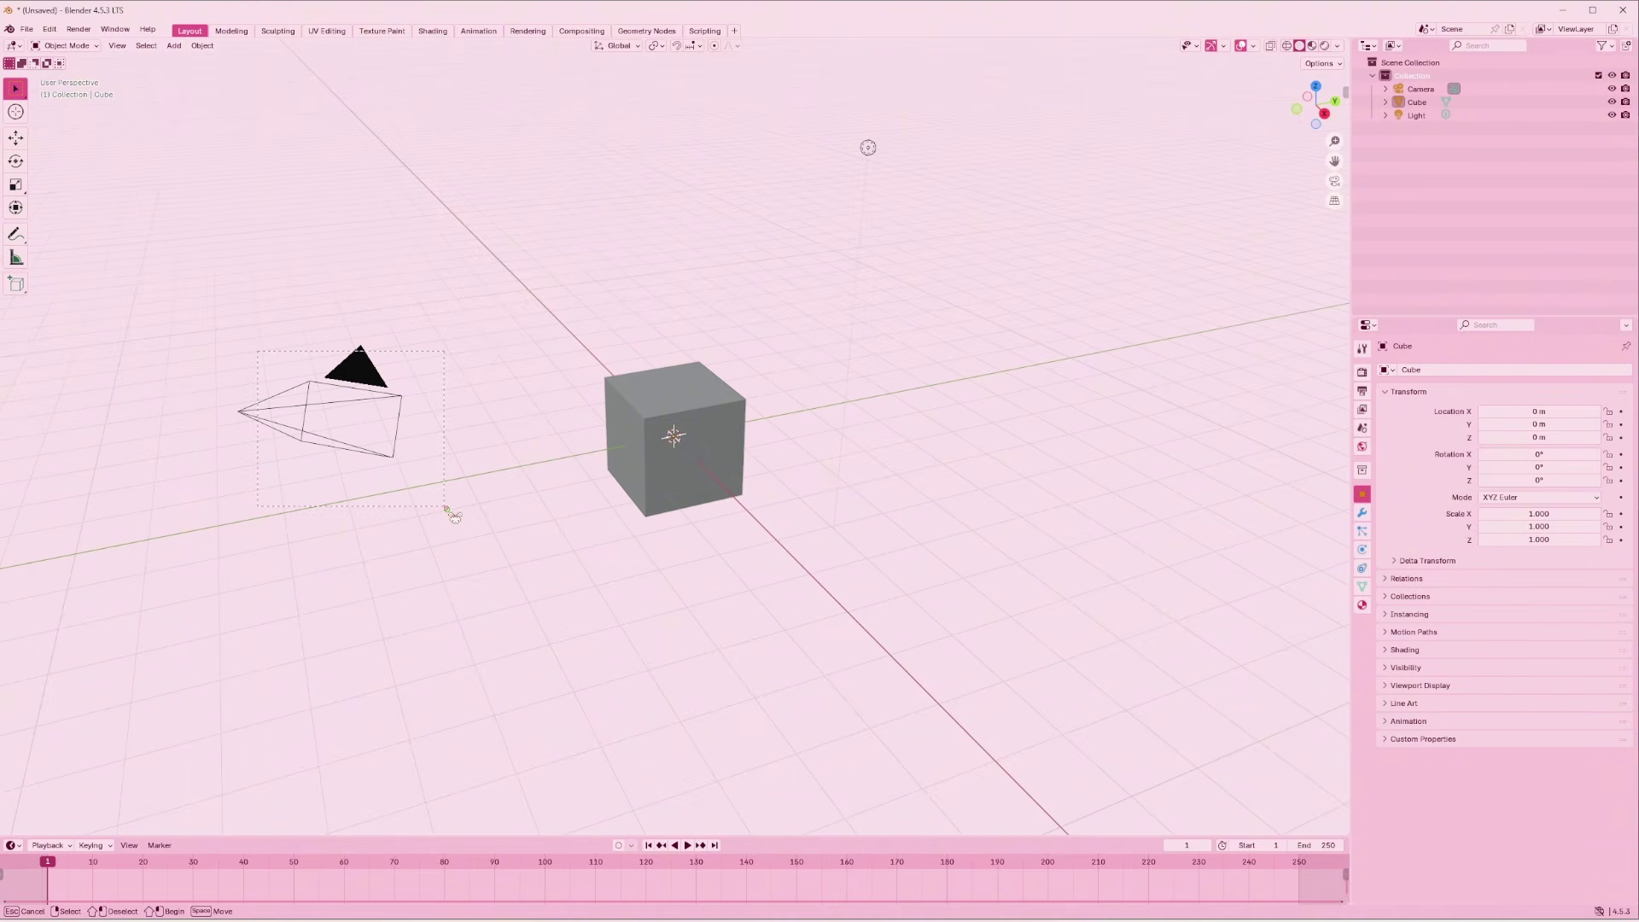
click(725, 416)
drag(762, 293, 786, 356)
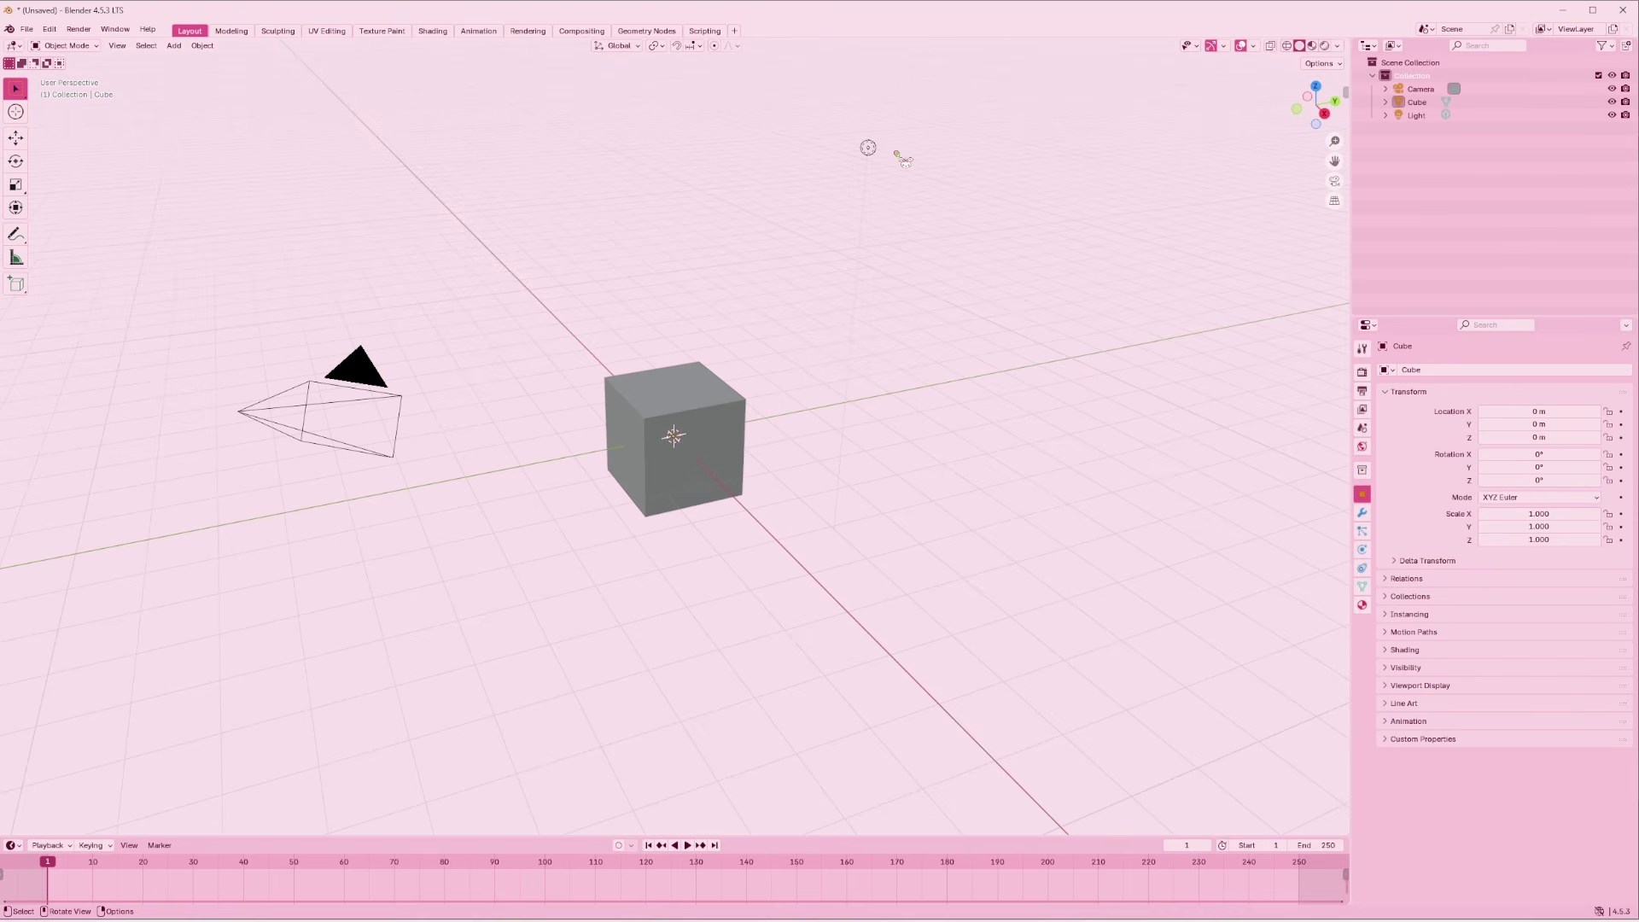
click(868, 148)
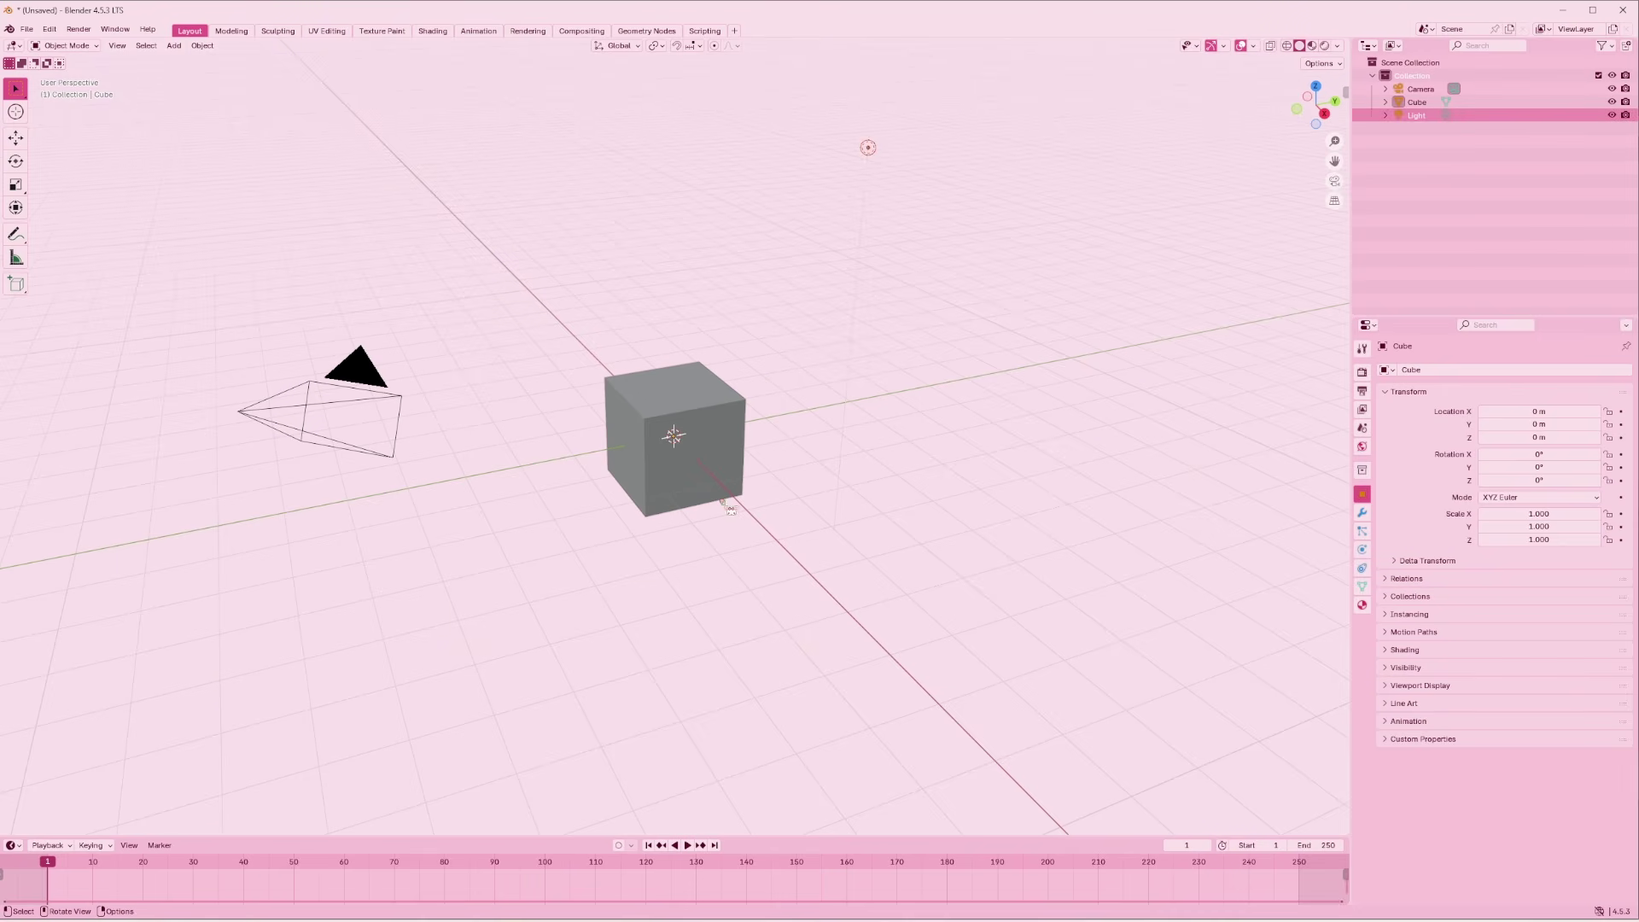
click(438, 550)
scroll(437, 550, down, 1)
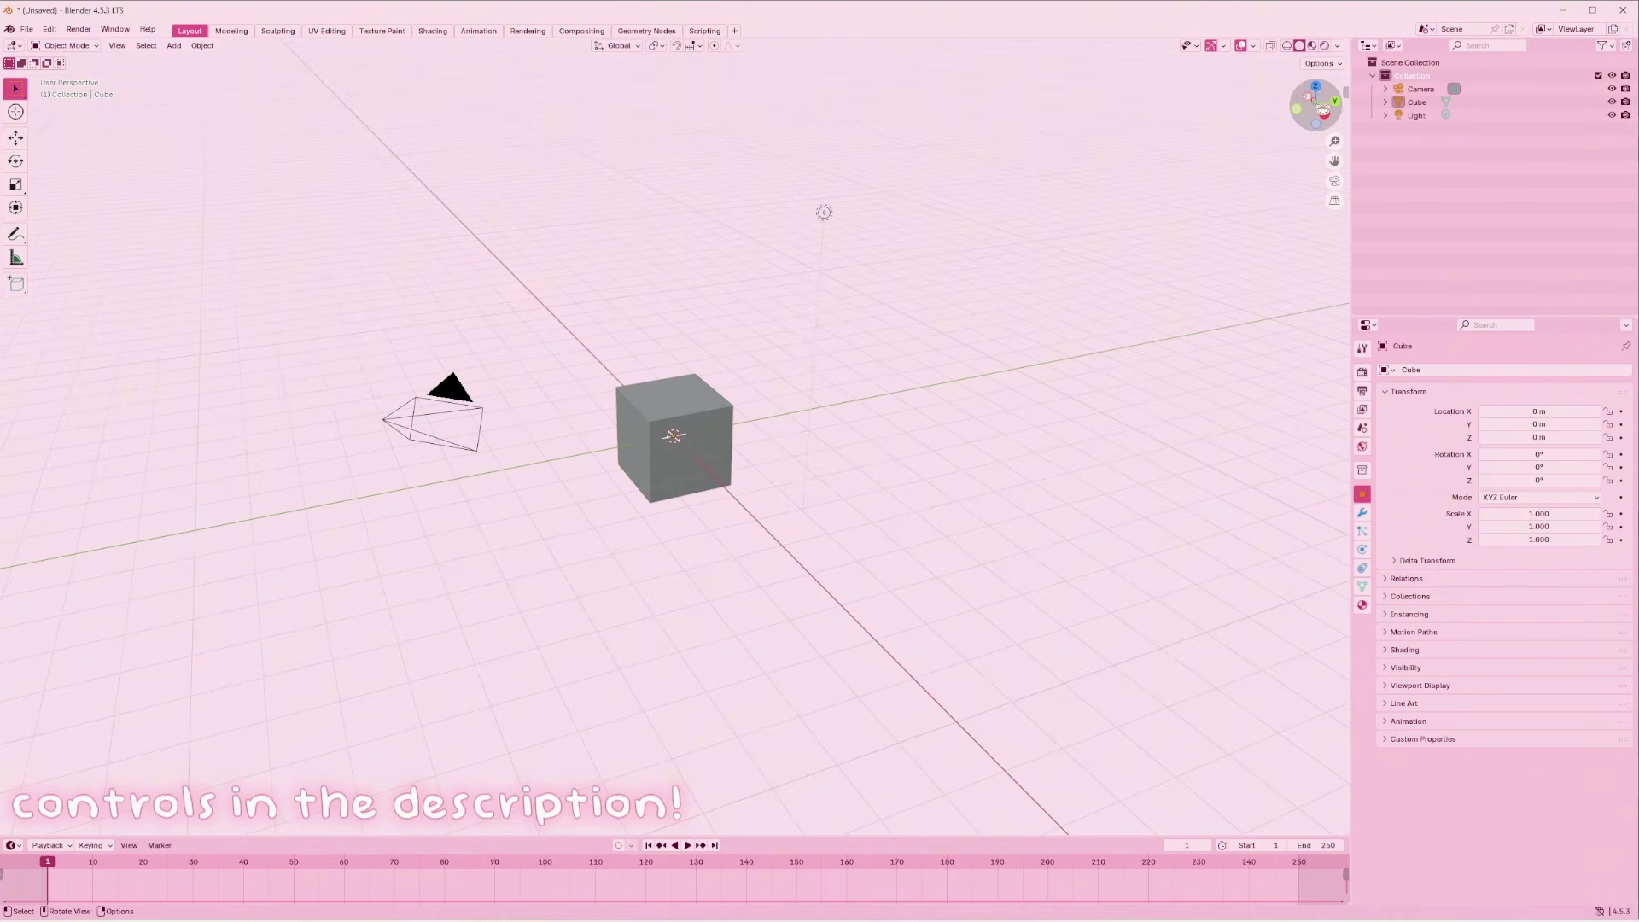
mouse_move(1313, 104)
middle_down()
mouse_move(1301, 128)
mouse_move(1332, 102)
mouse_move(1289, 111)
middle_up()
middle_drag(679, 218, 448, 209)
scroll(812, 453, down, 1)
shift+middle_drag(794, 483, 974, 505)
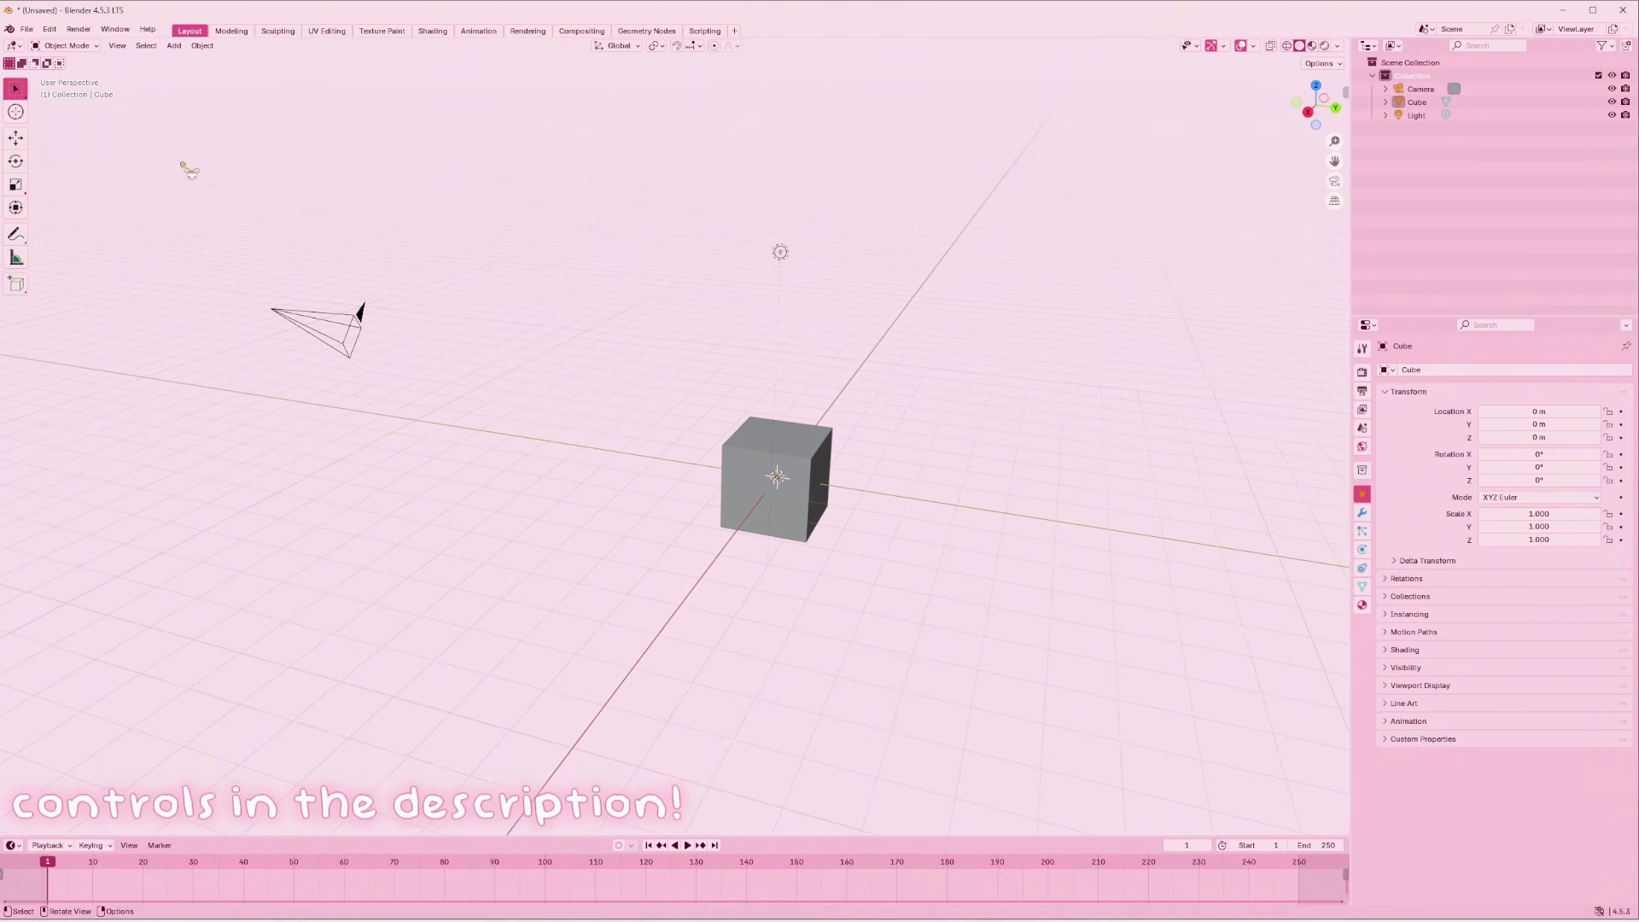
Delete the default camera, cube and light from the scene
drag(180, 162, 934, 614)
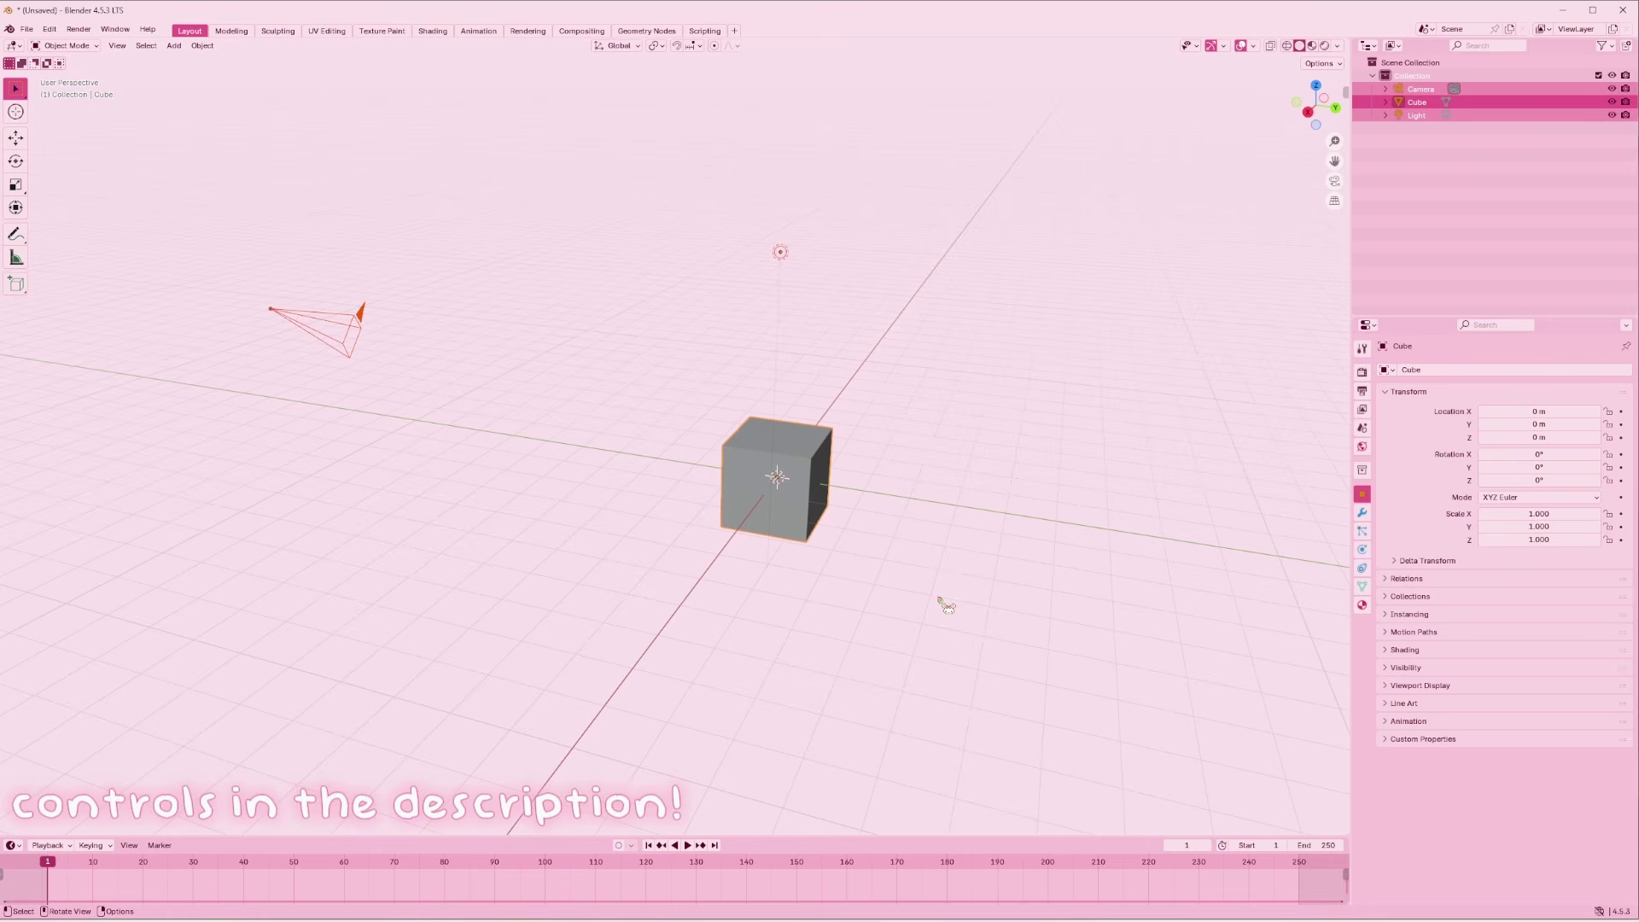
key(x)
click(869, 571)
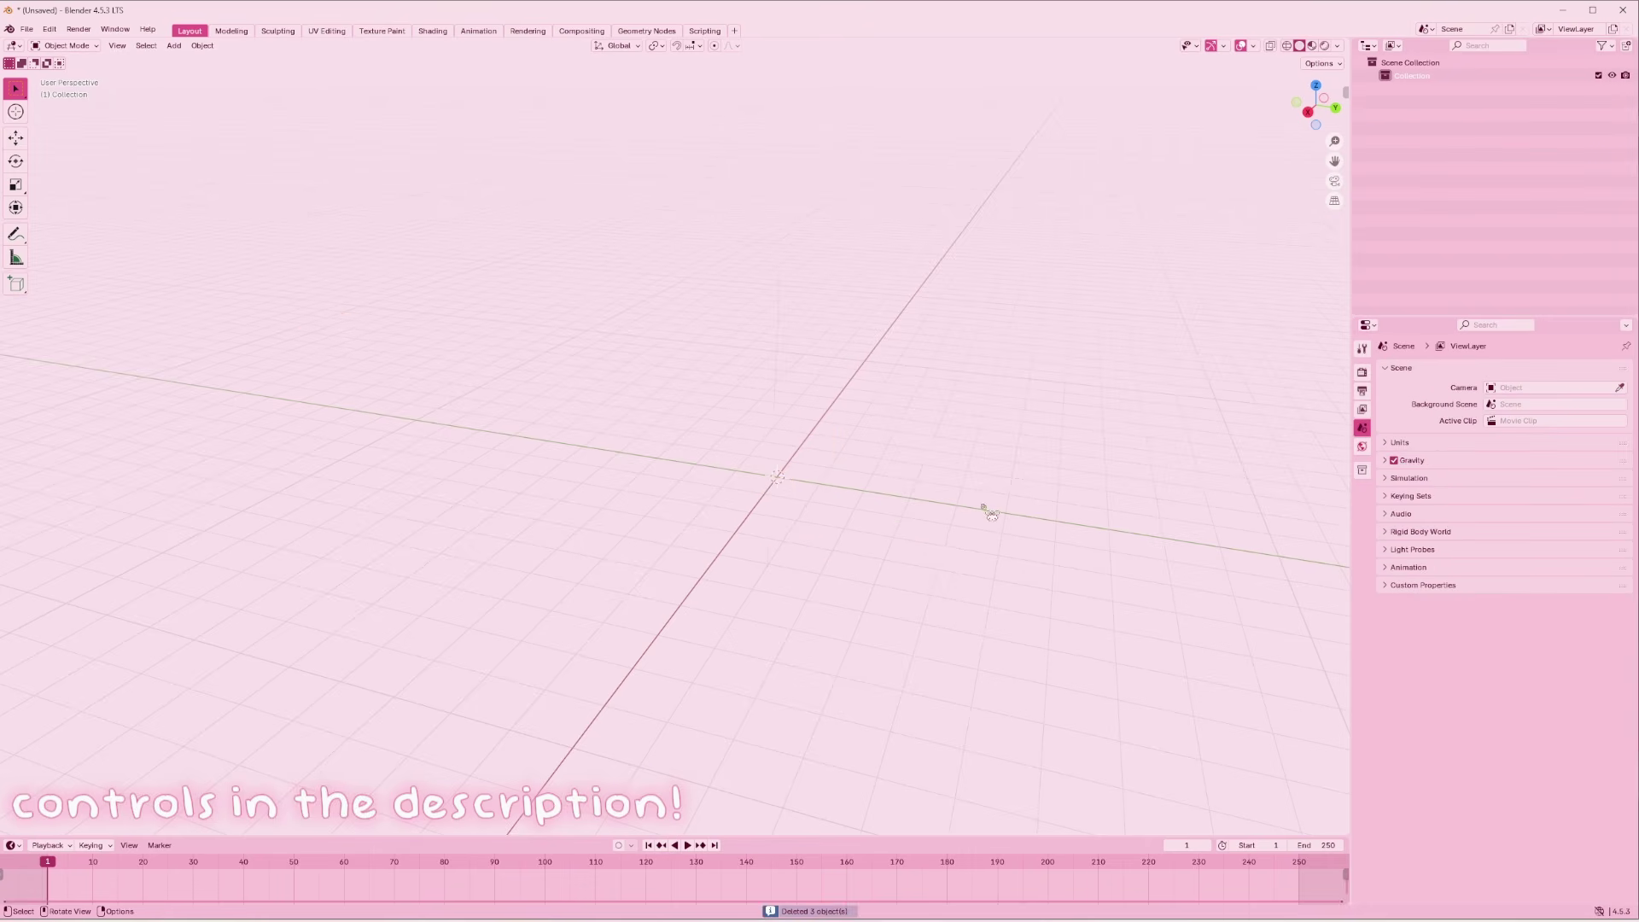
Switch to the front view and import woman rig.obj as a Wavefront OBJ from the rigs folder on the desktop
click(1310, 111)
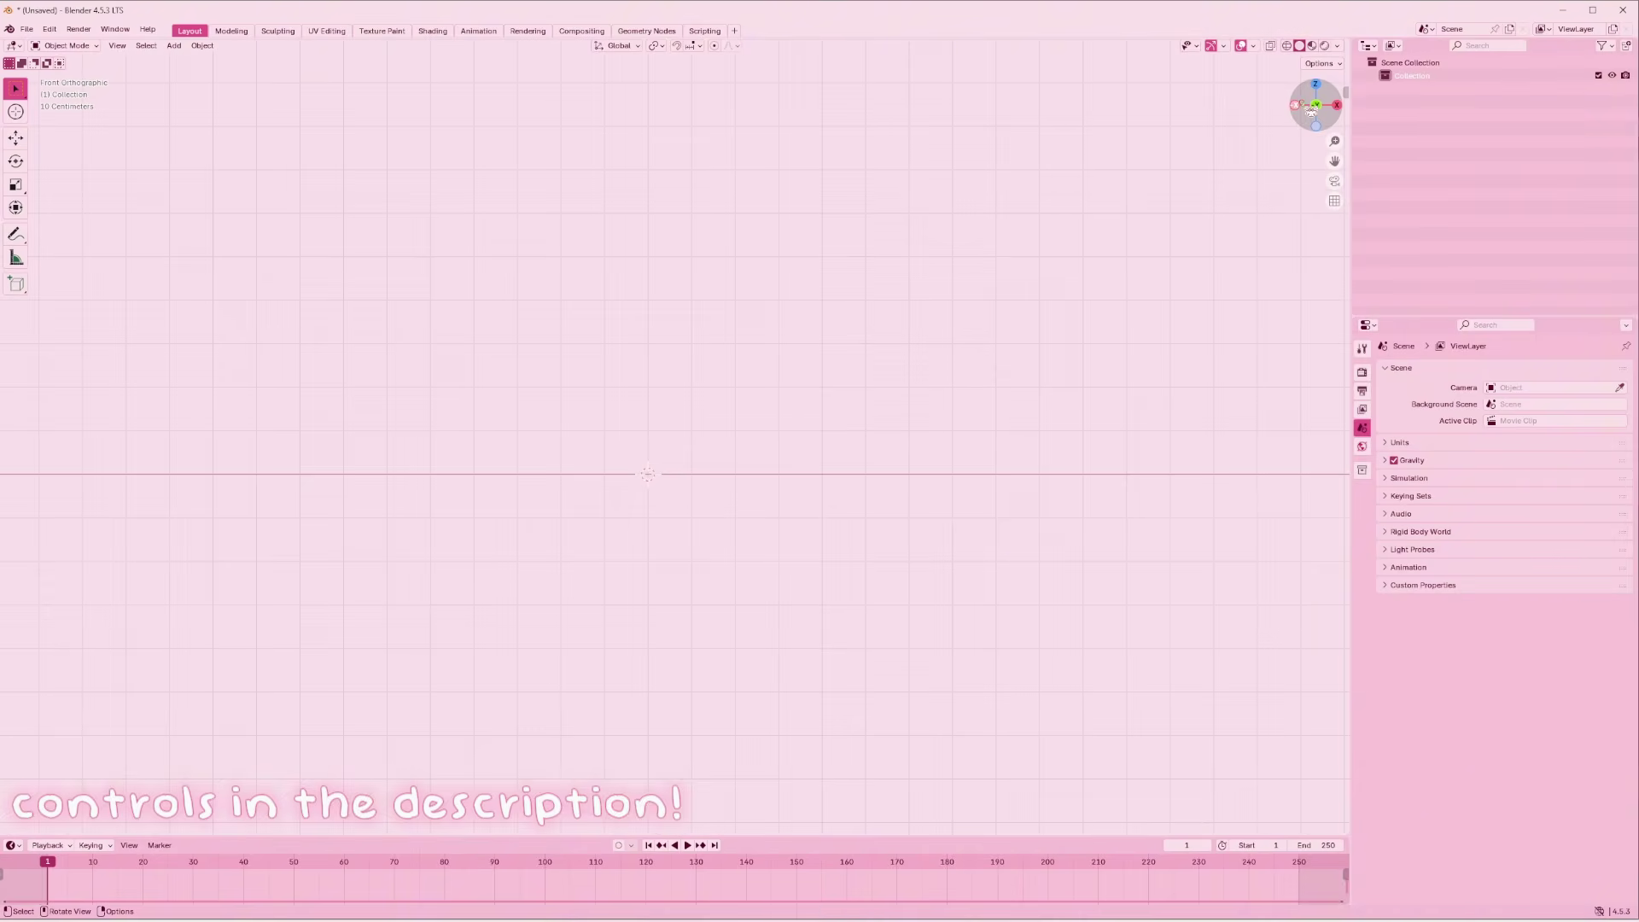
click(37, 30)
mouse_move(45, 41)
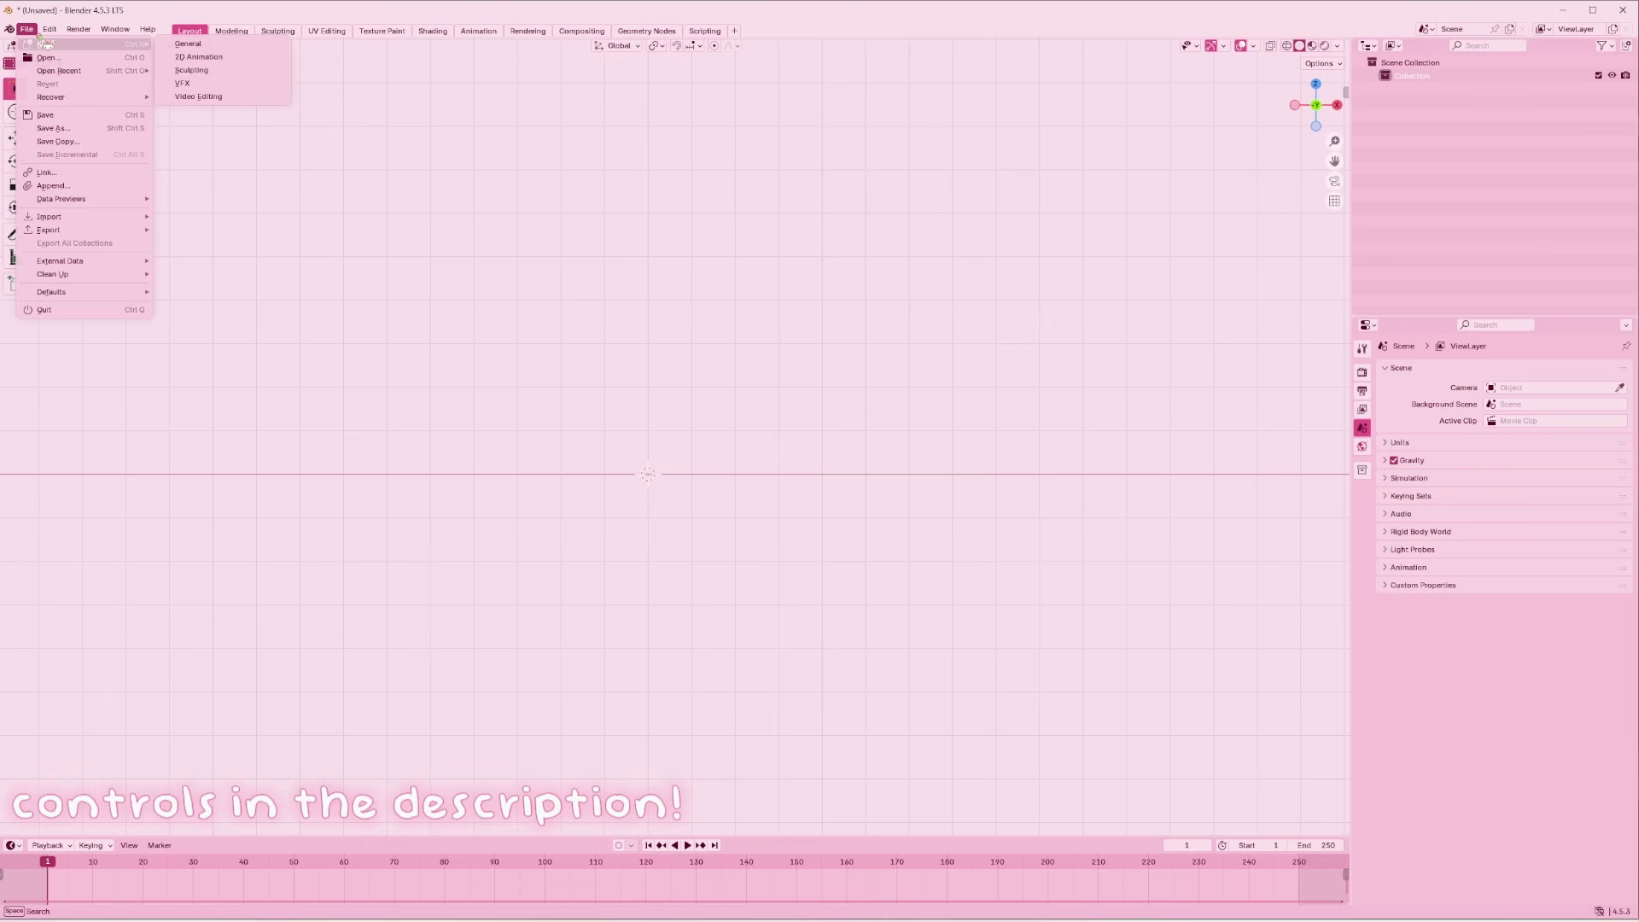
mouse_move(94, 218)
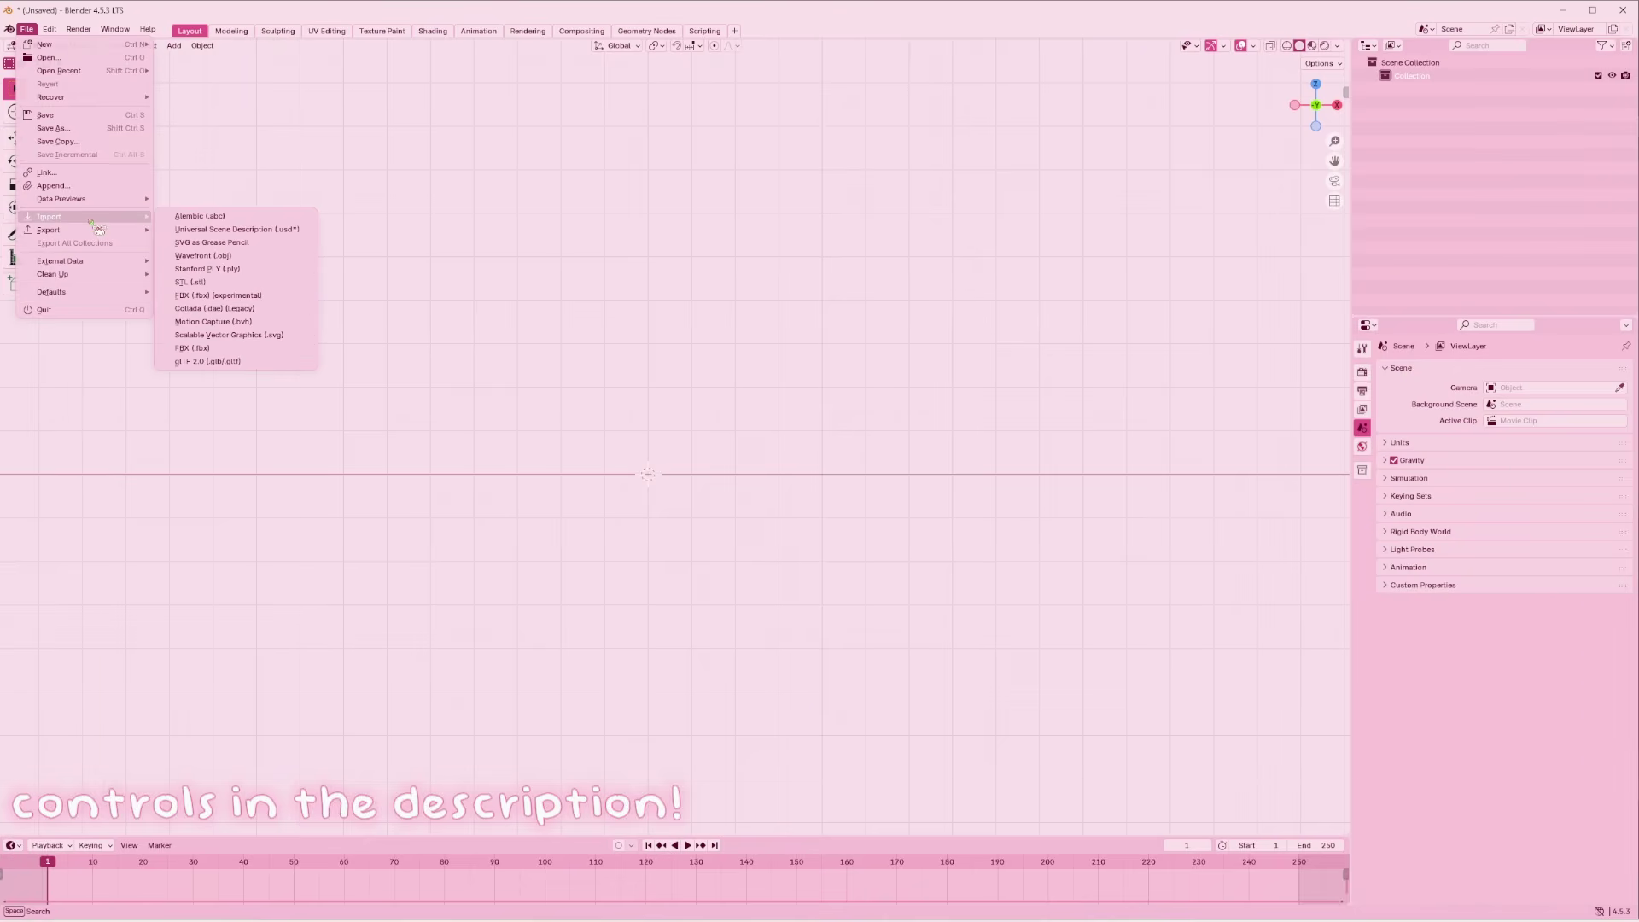
click(256, 255)
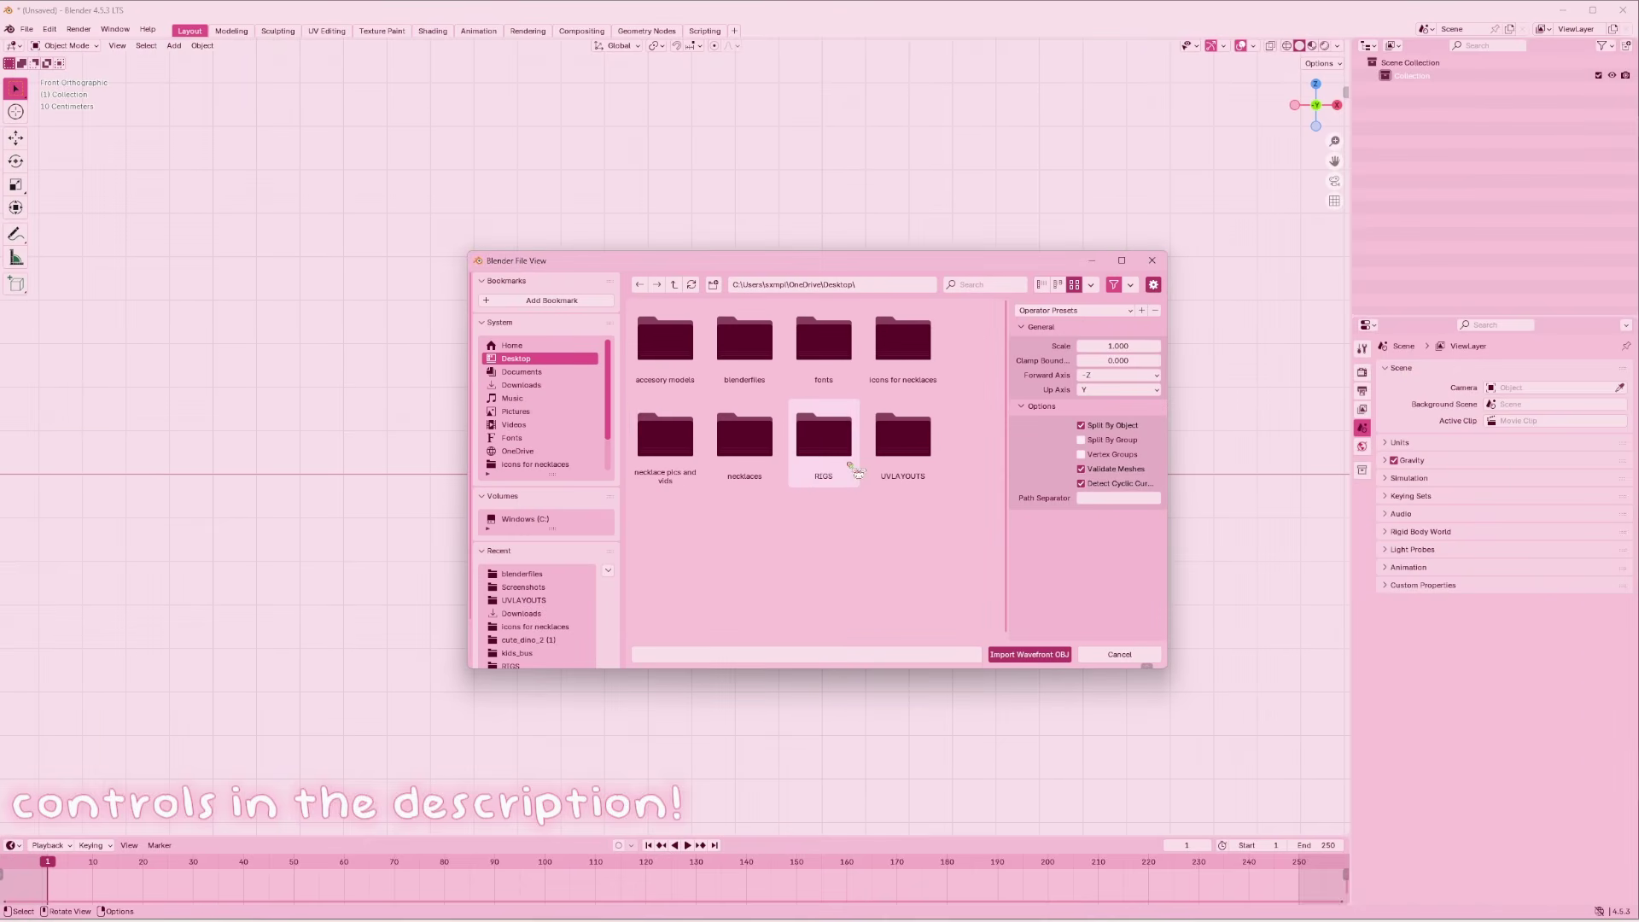
click(824, 443)
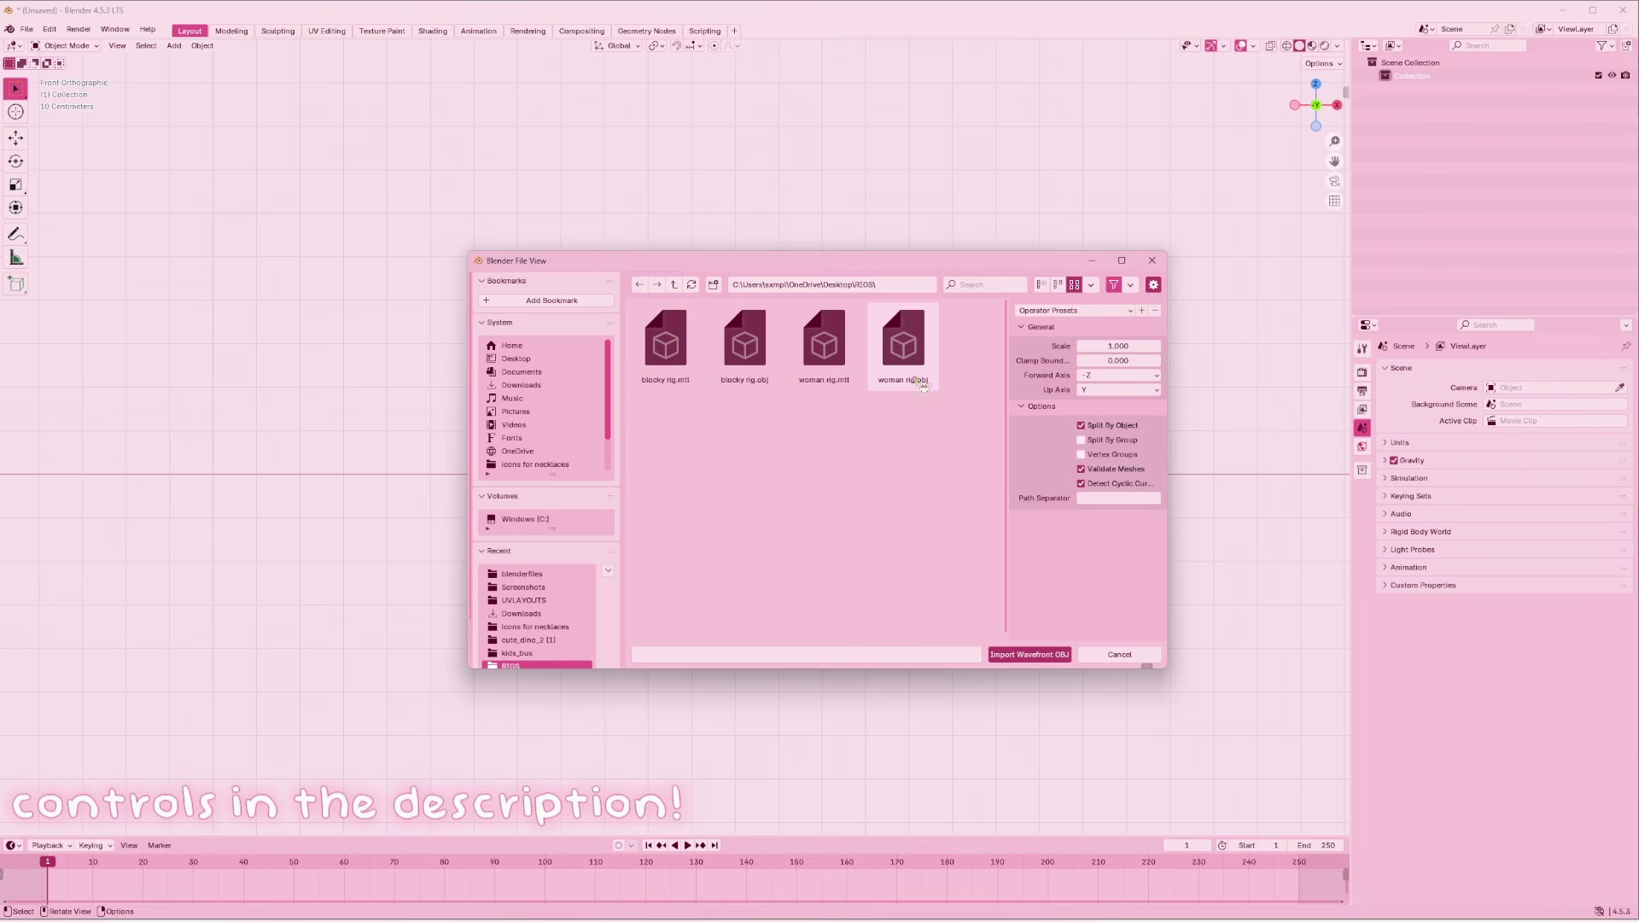
double_click(904, 359)
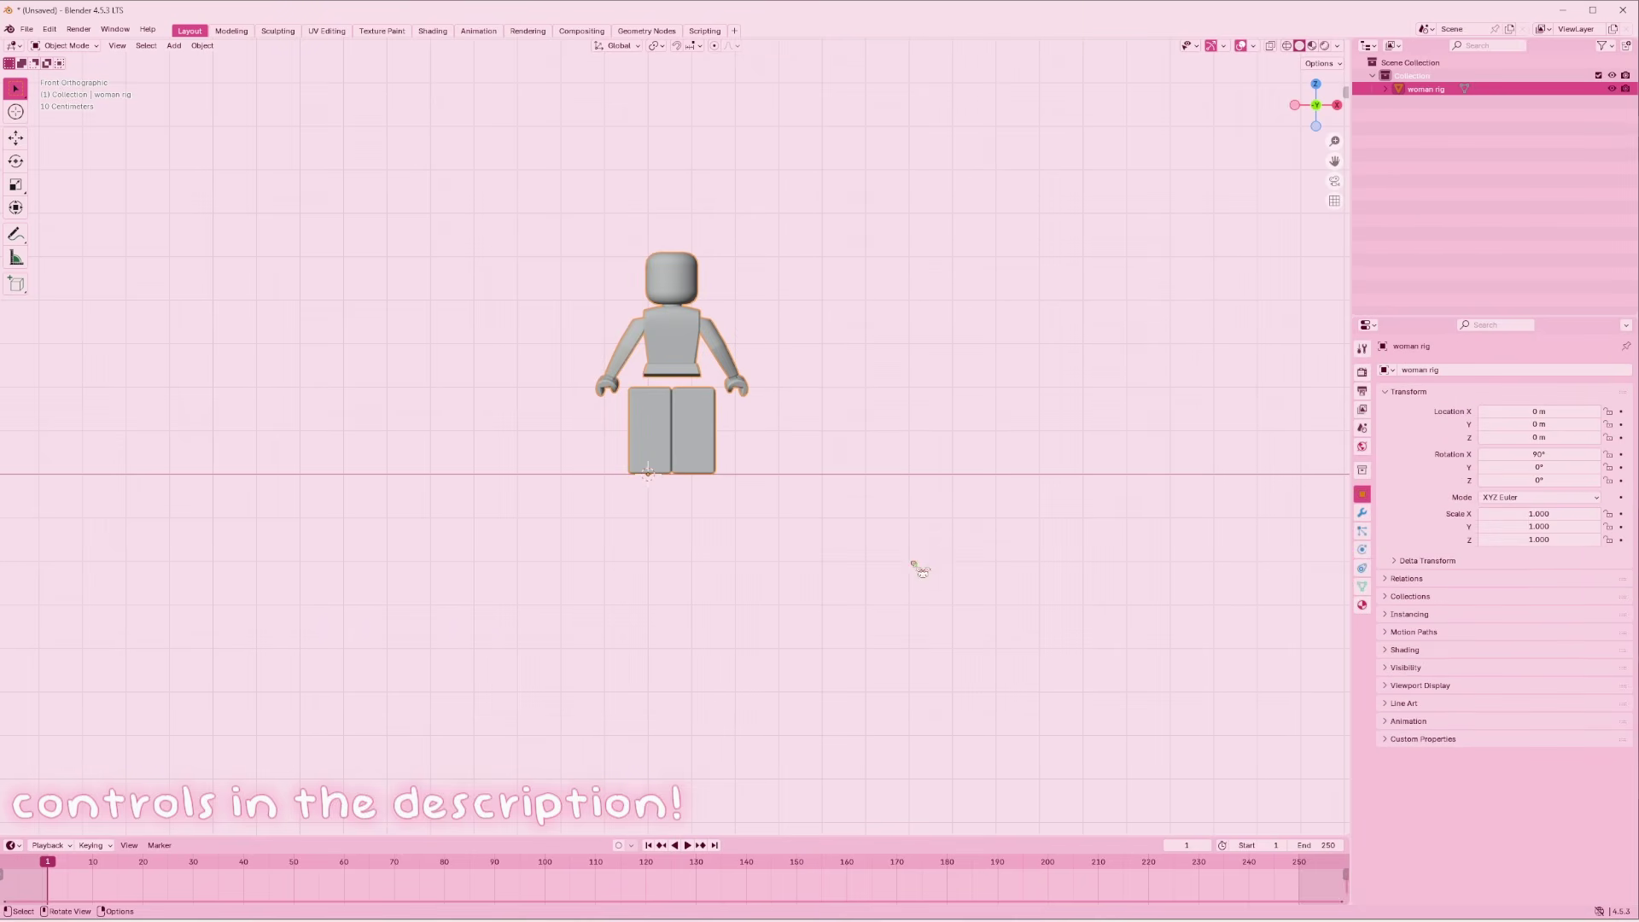
Mirror the imported woman rig along the global Y axis
scroll(896, 490, up, 2)
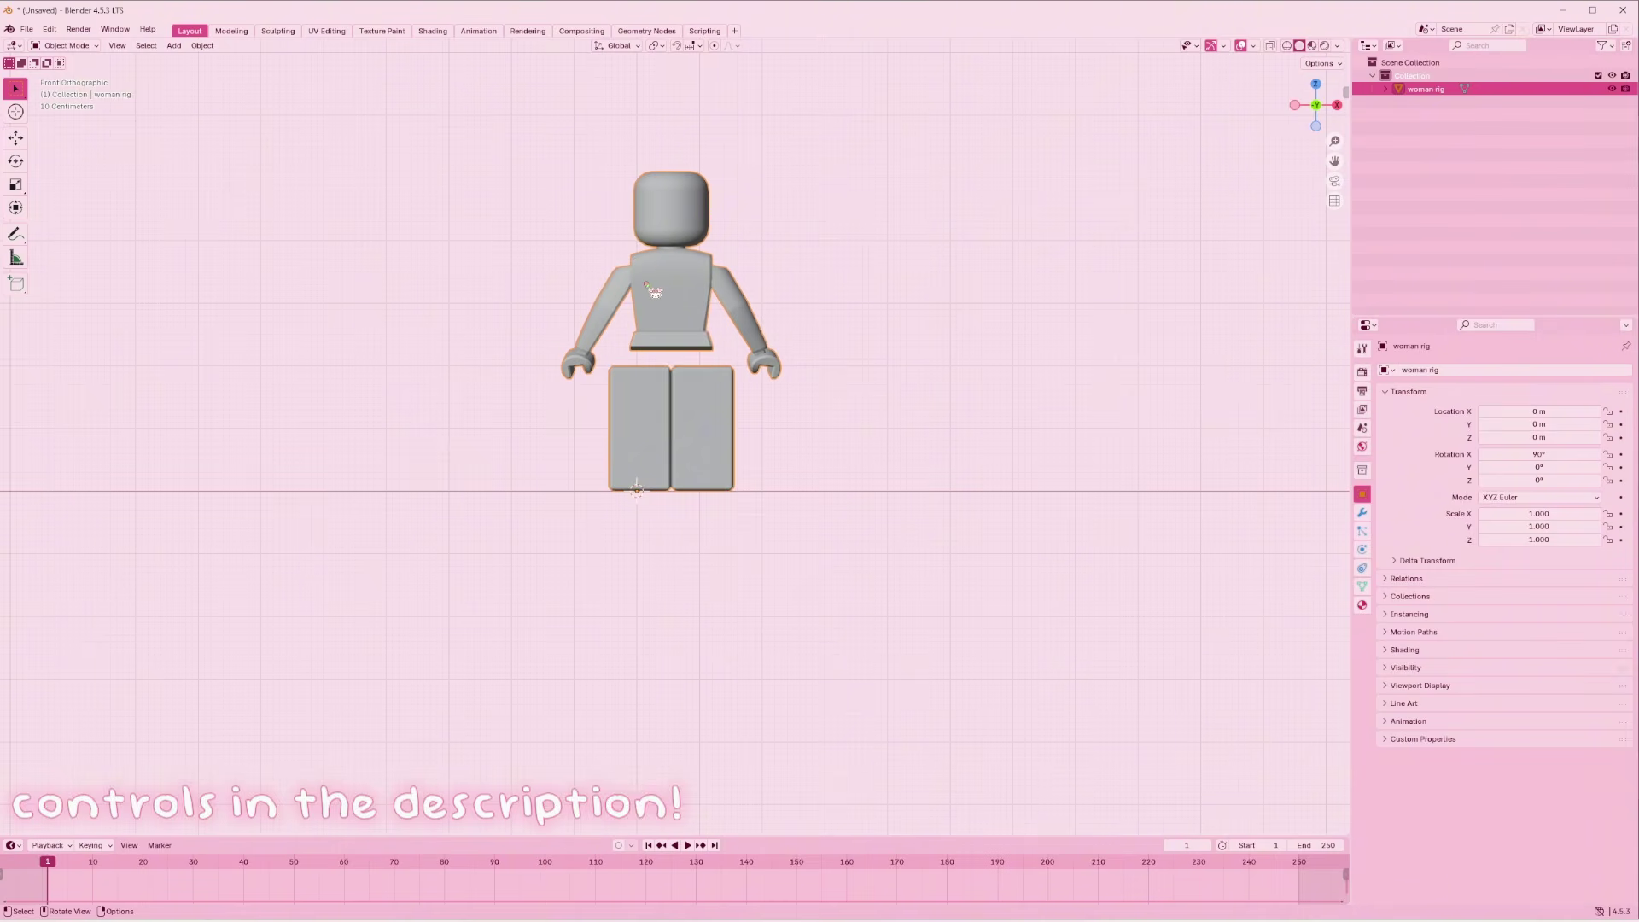
right_click(686, 298)
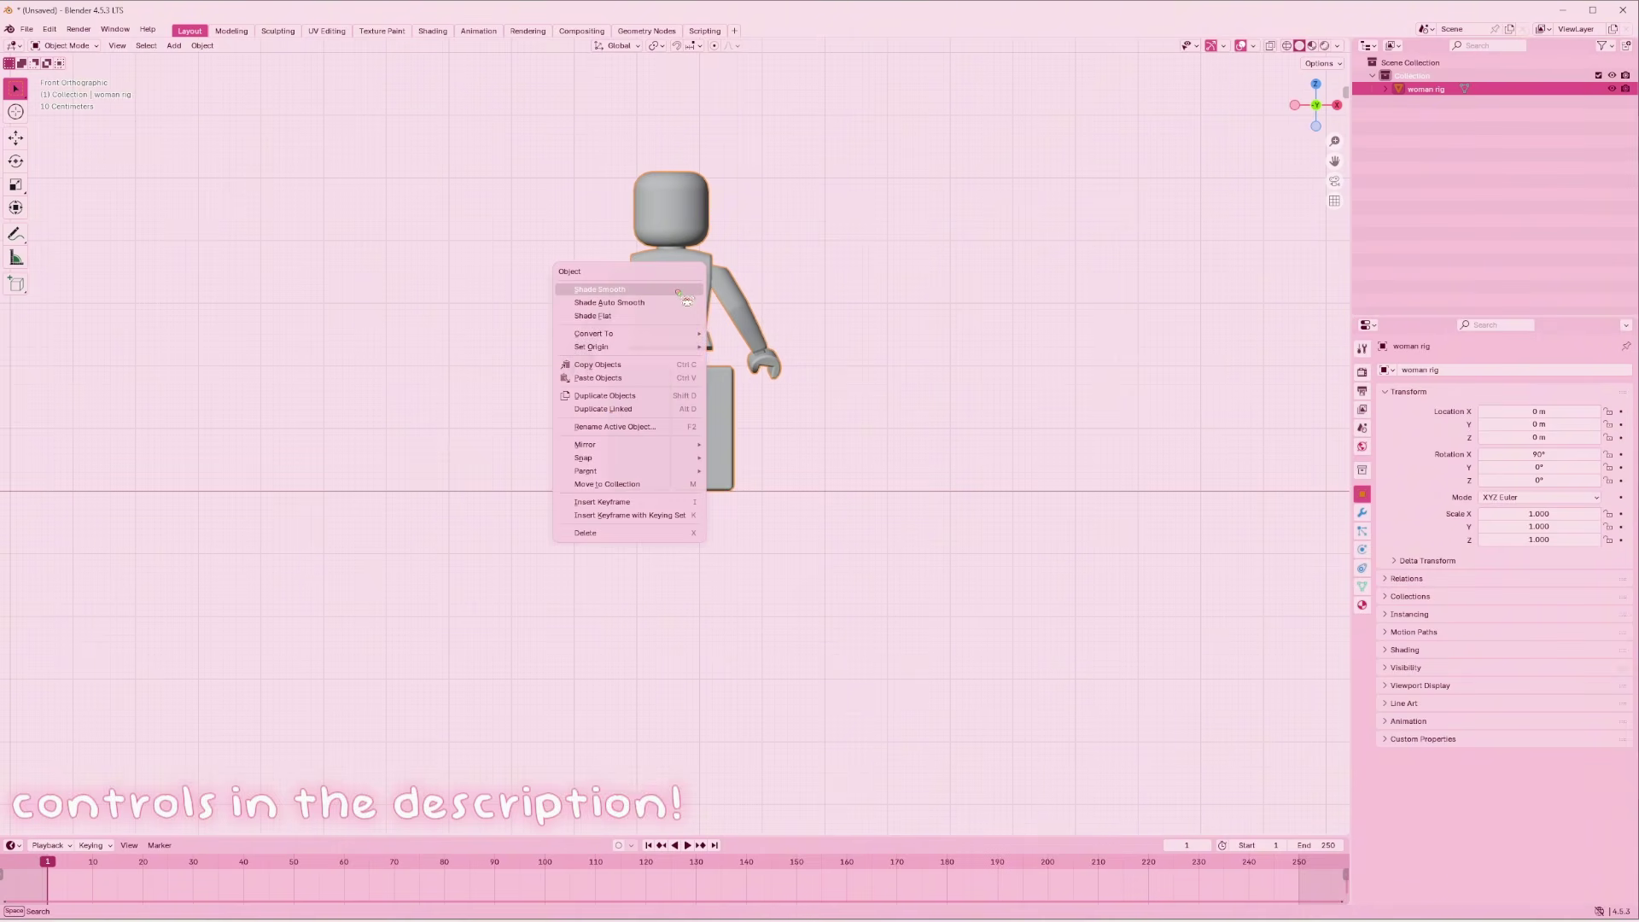
mouse_move(597, 444)
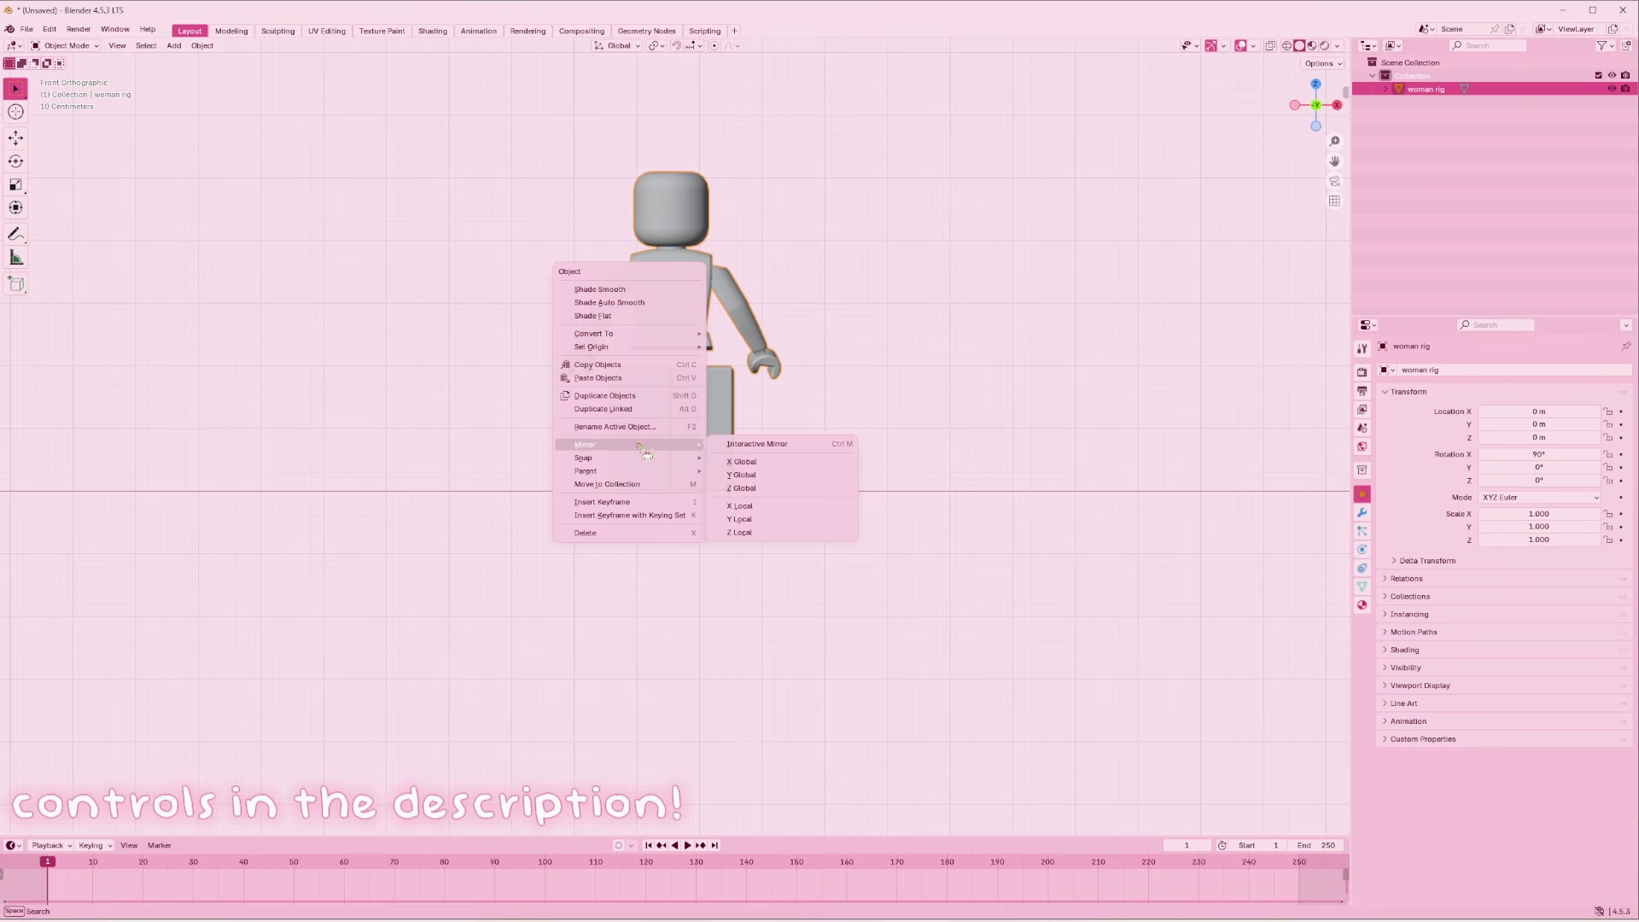
click(772, 482)
scroll(1163, 248, up, 4)
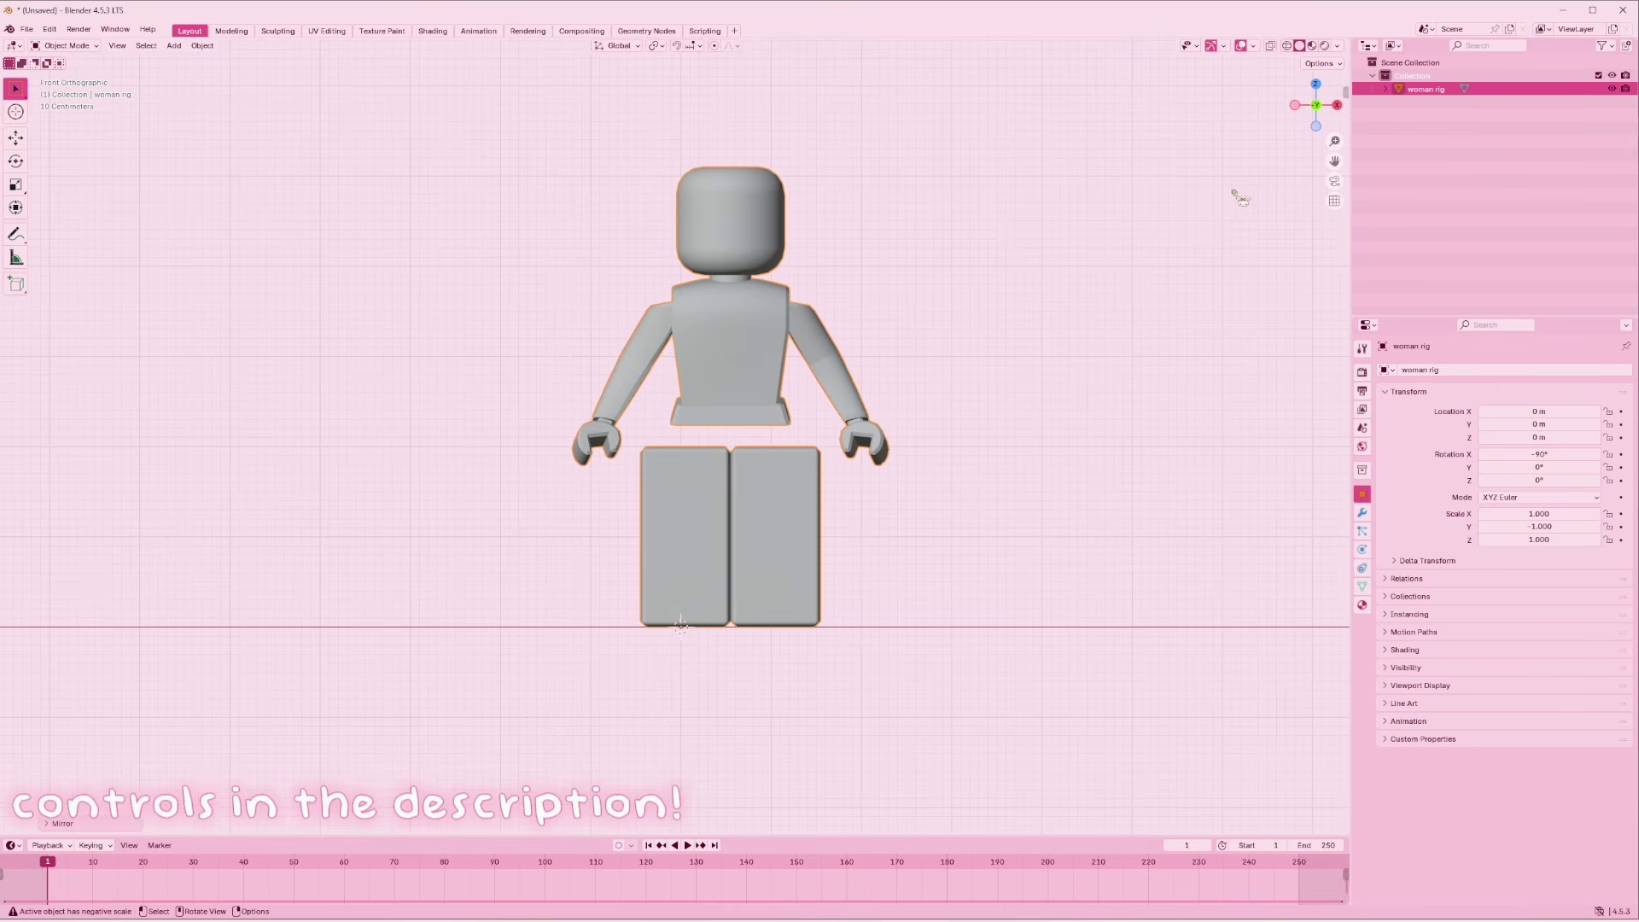
Add a Bézier circle curve to the scene with the woman rig
drag(1334, 160, 1031, 208)
scroll(680, 278, down, 1)
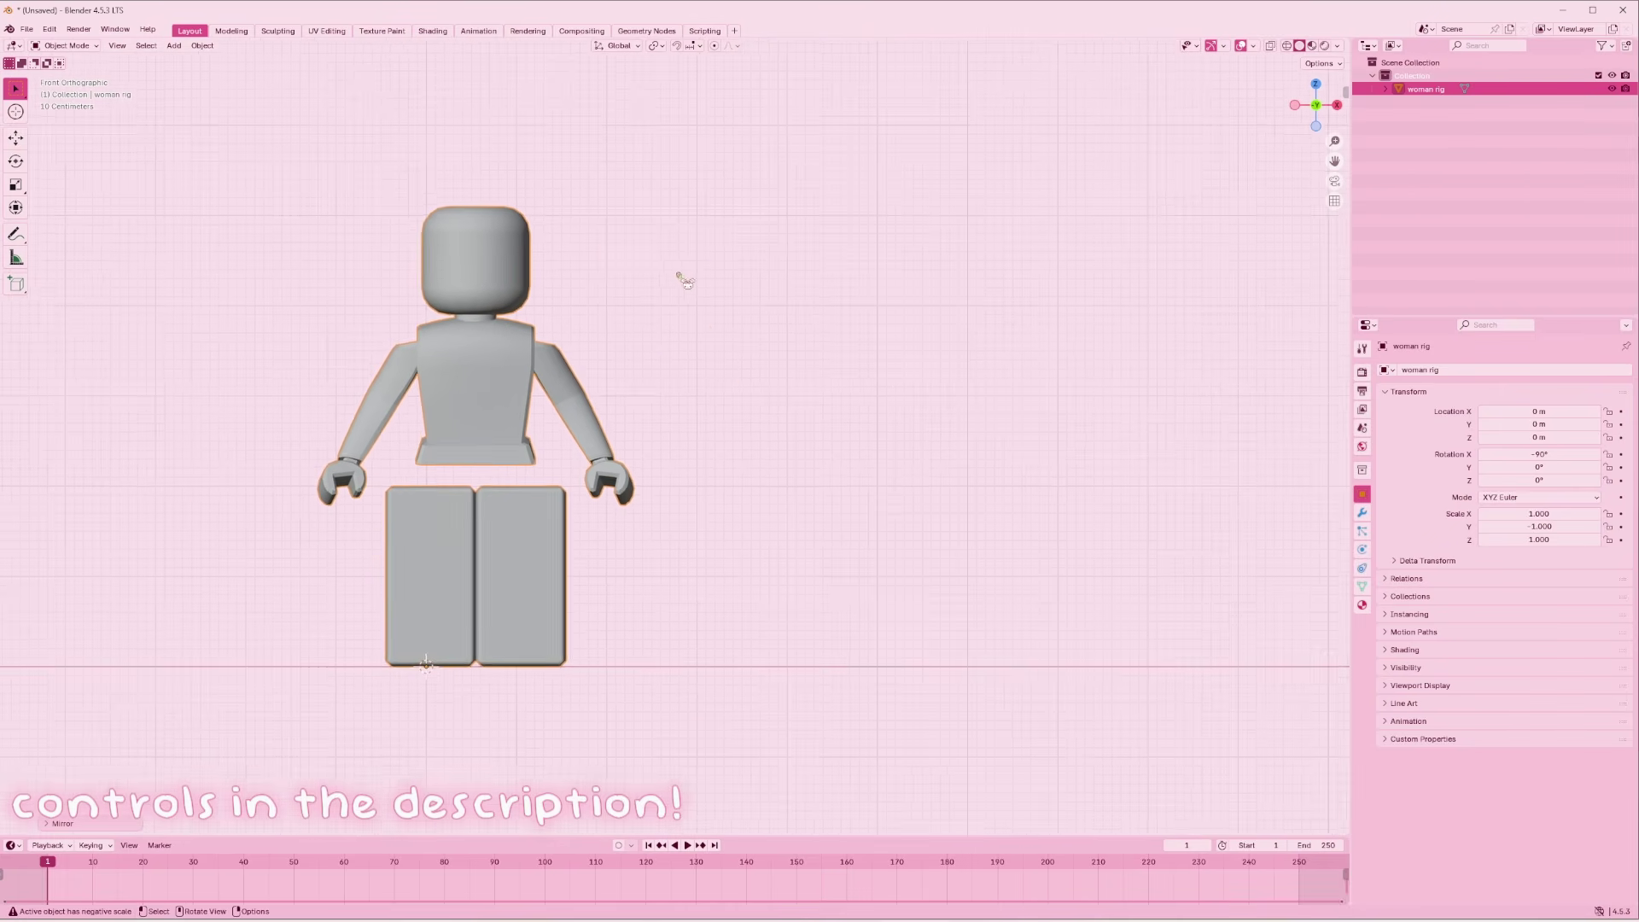
shift+middle_drag(680, 278, 947, 264)
scroll(971, 453, up, 1)
shift+middle_drag(1021, 468, 968, 494)
click(173, 45)
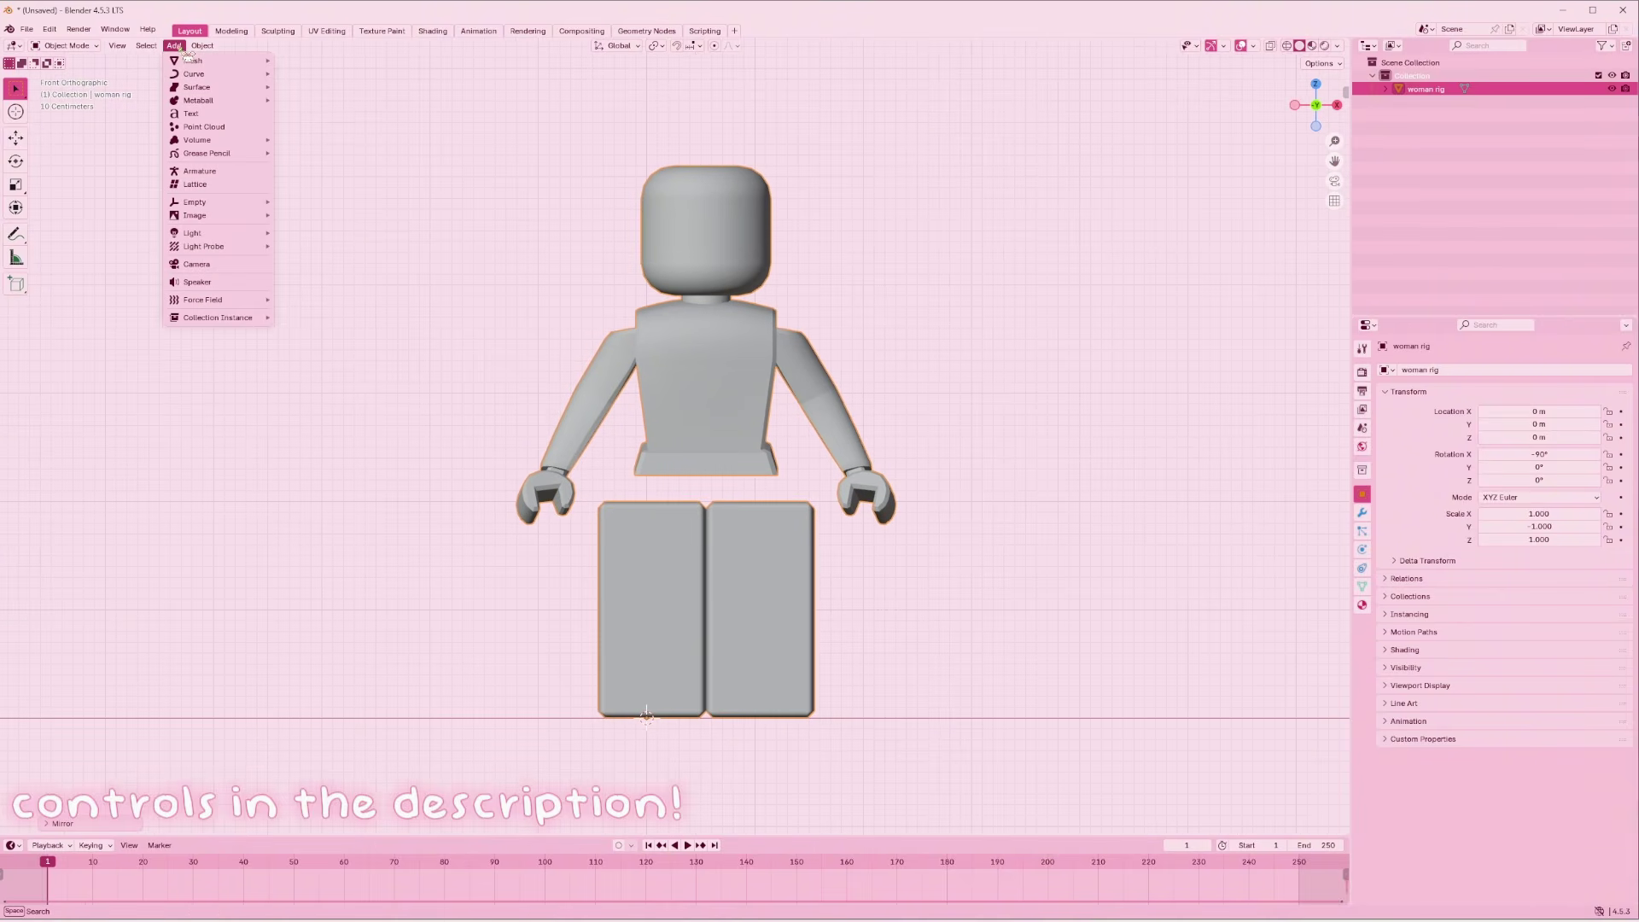
mouse_move(198, 61)
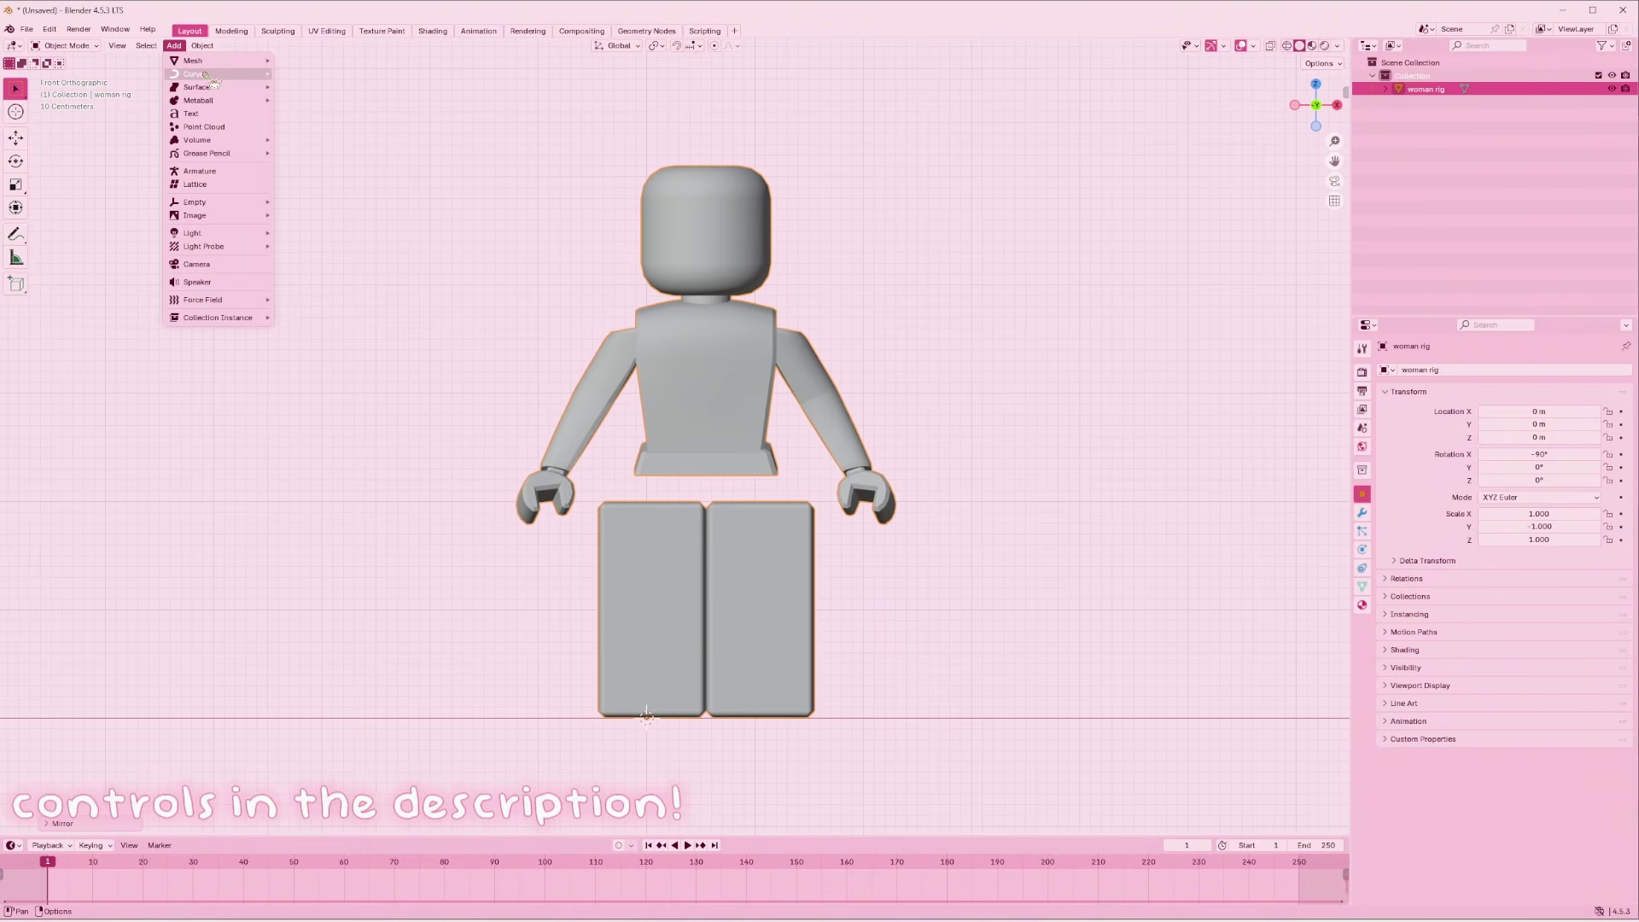
click(305, 89)
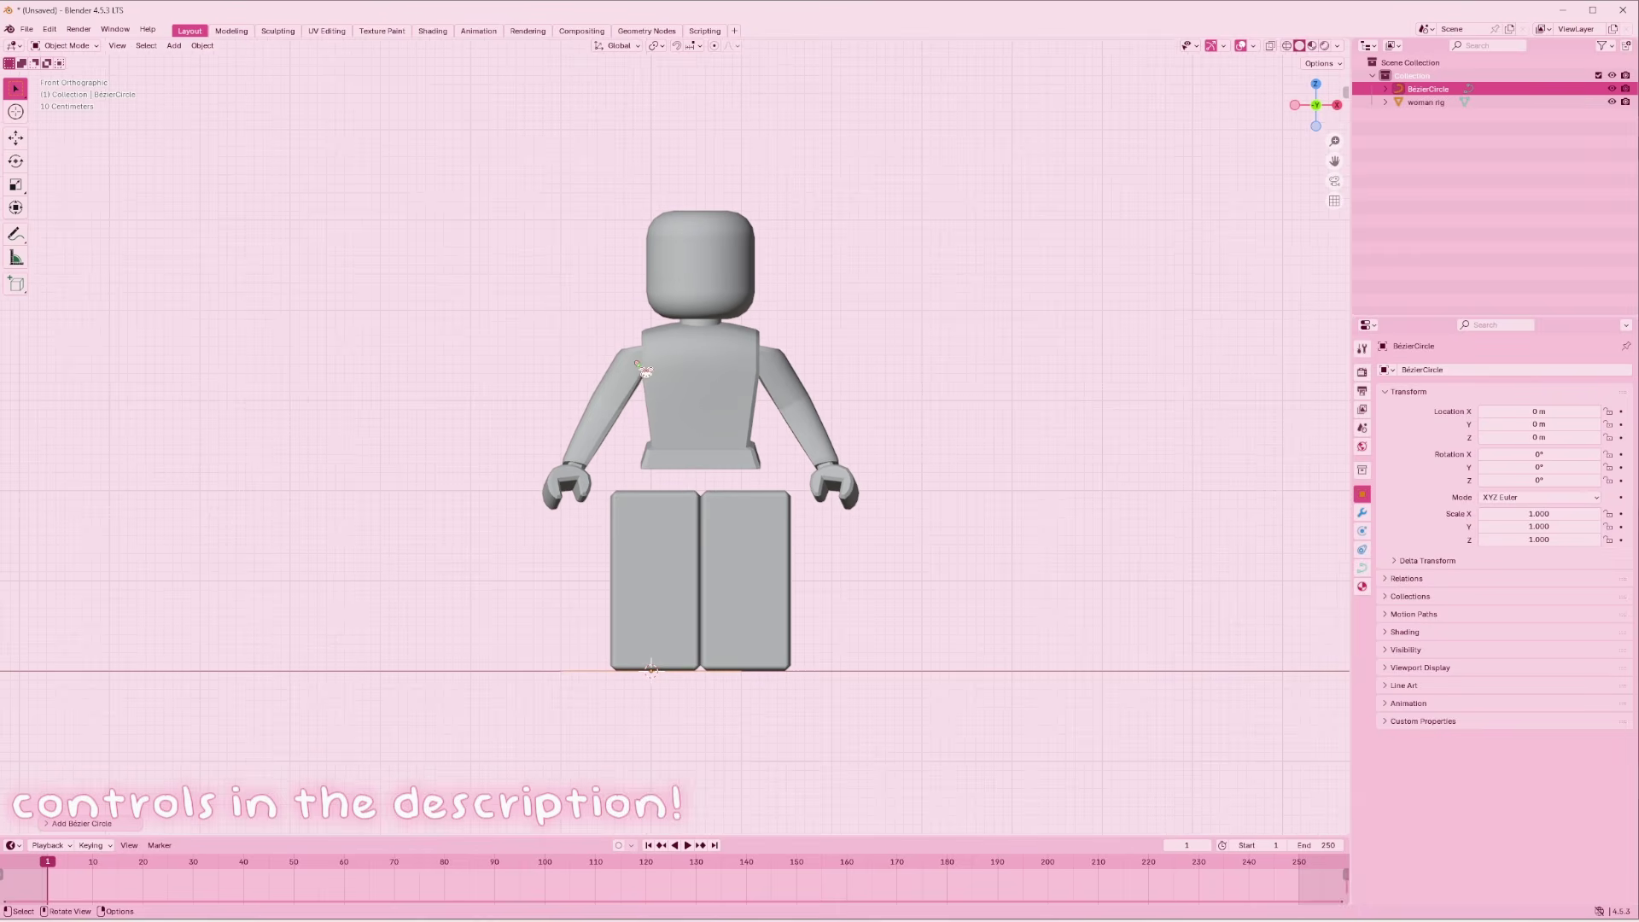
Activate the Move tool and set the woman rig's origin to its geometry
drag(1314, 106, 1327, 96)
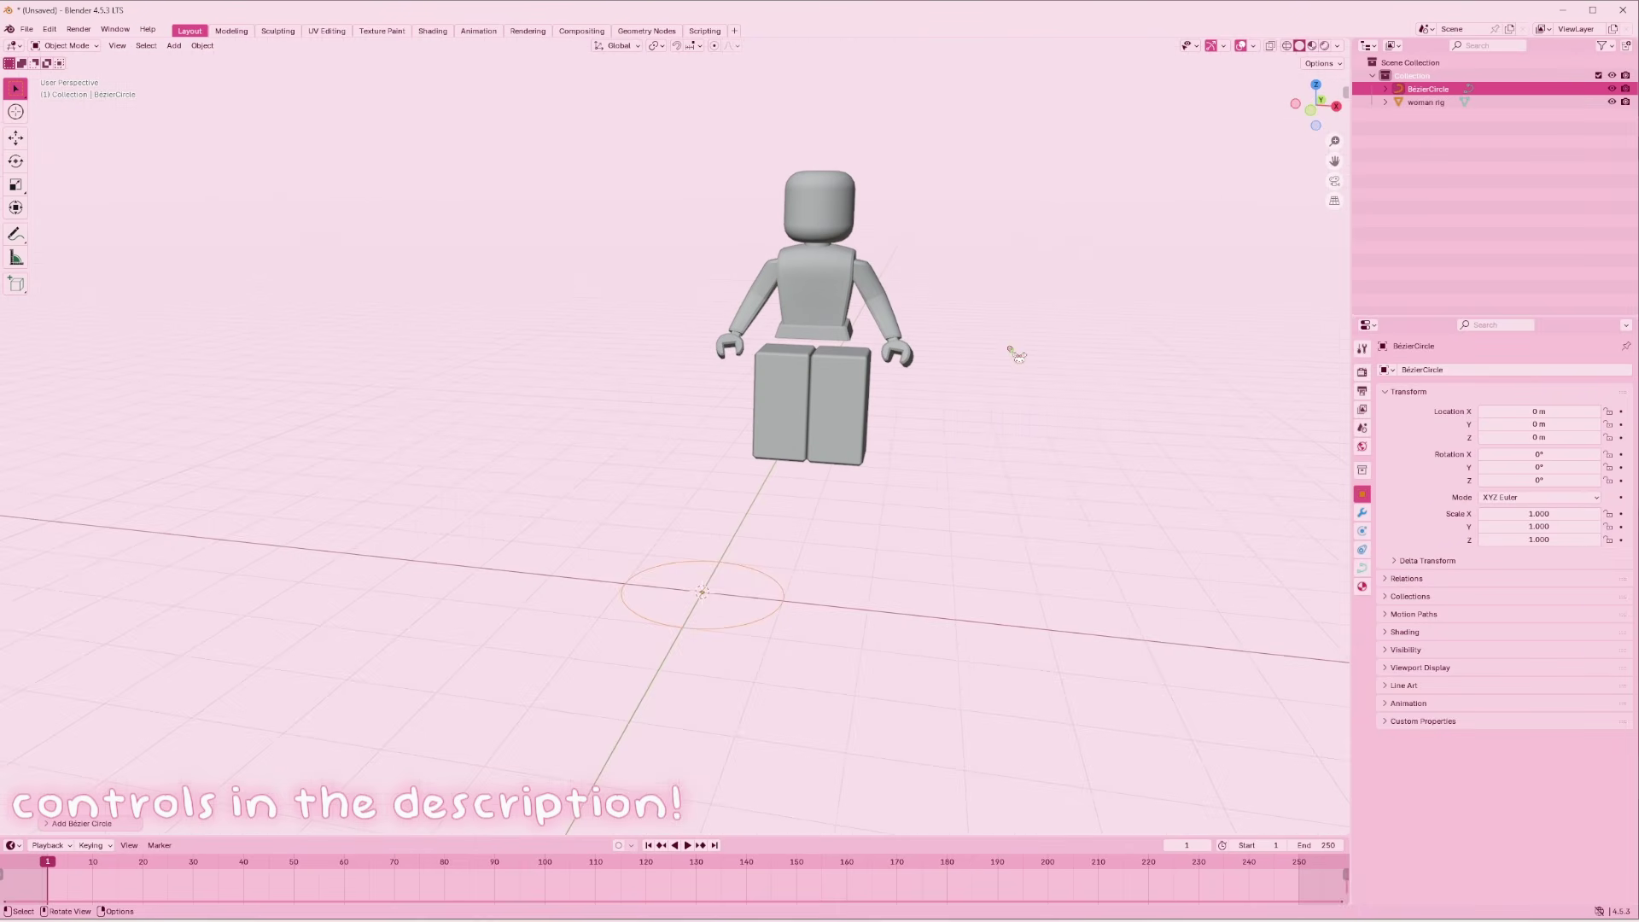
click(820, 427)
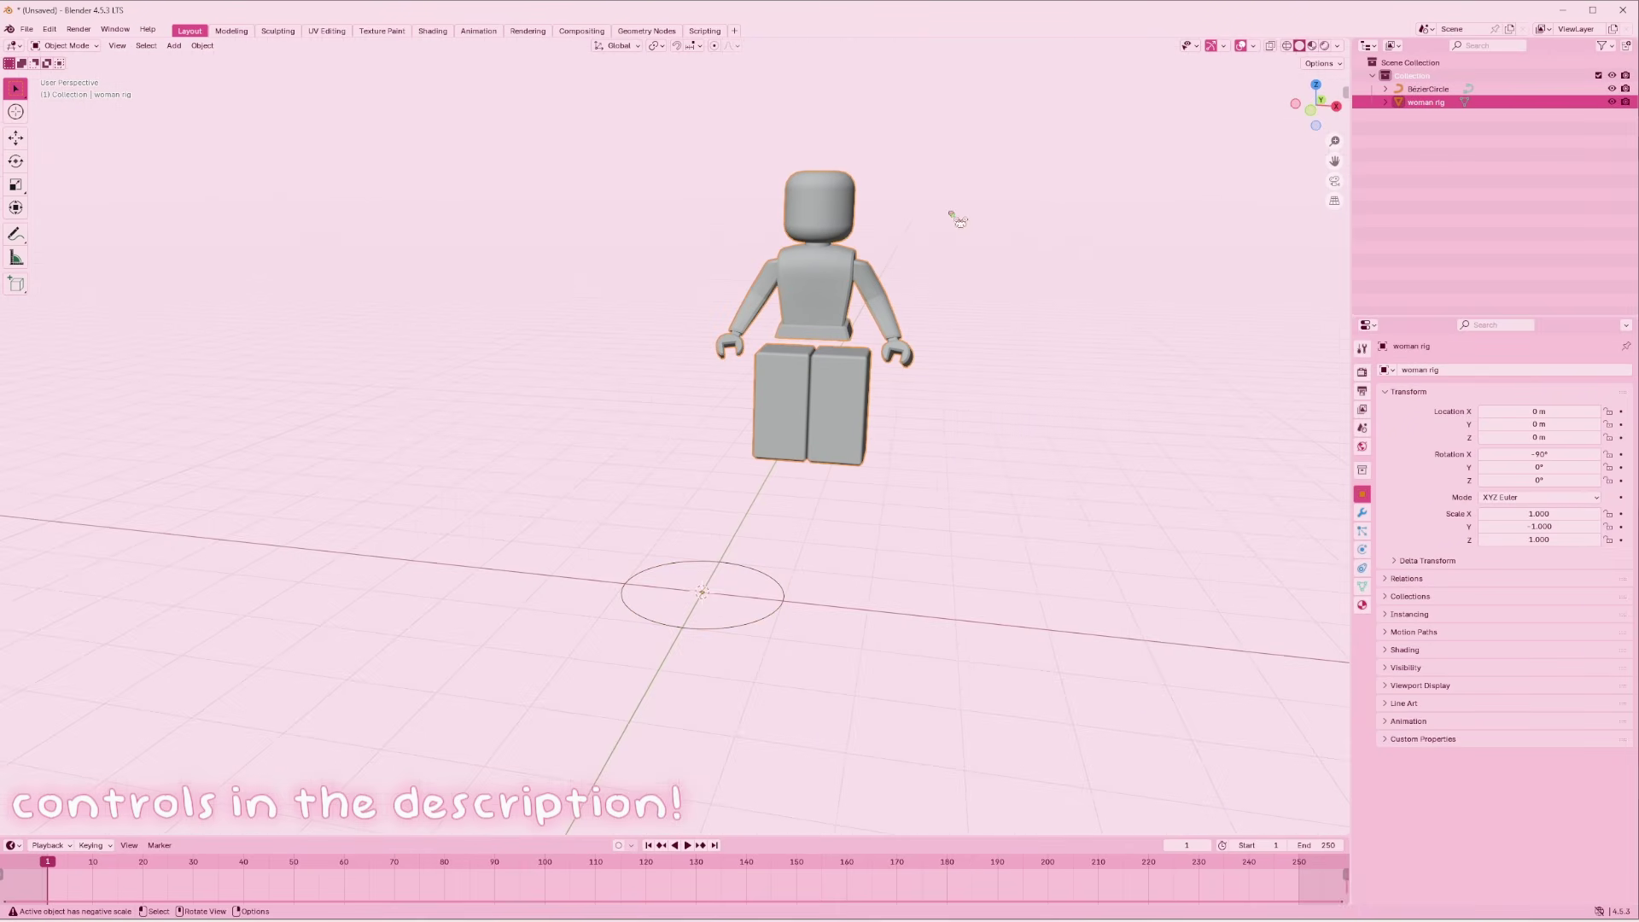
drag(1332, 162, 1246, 171)
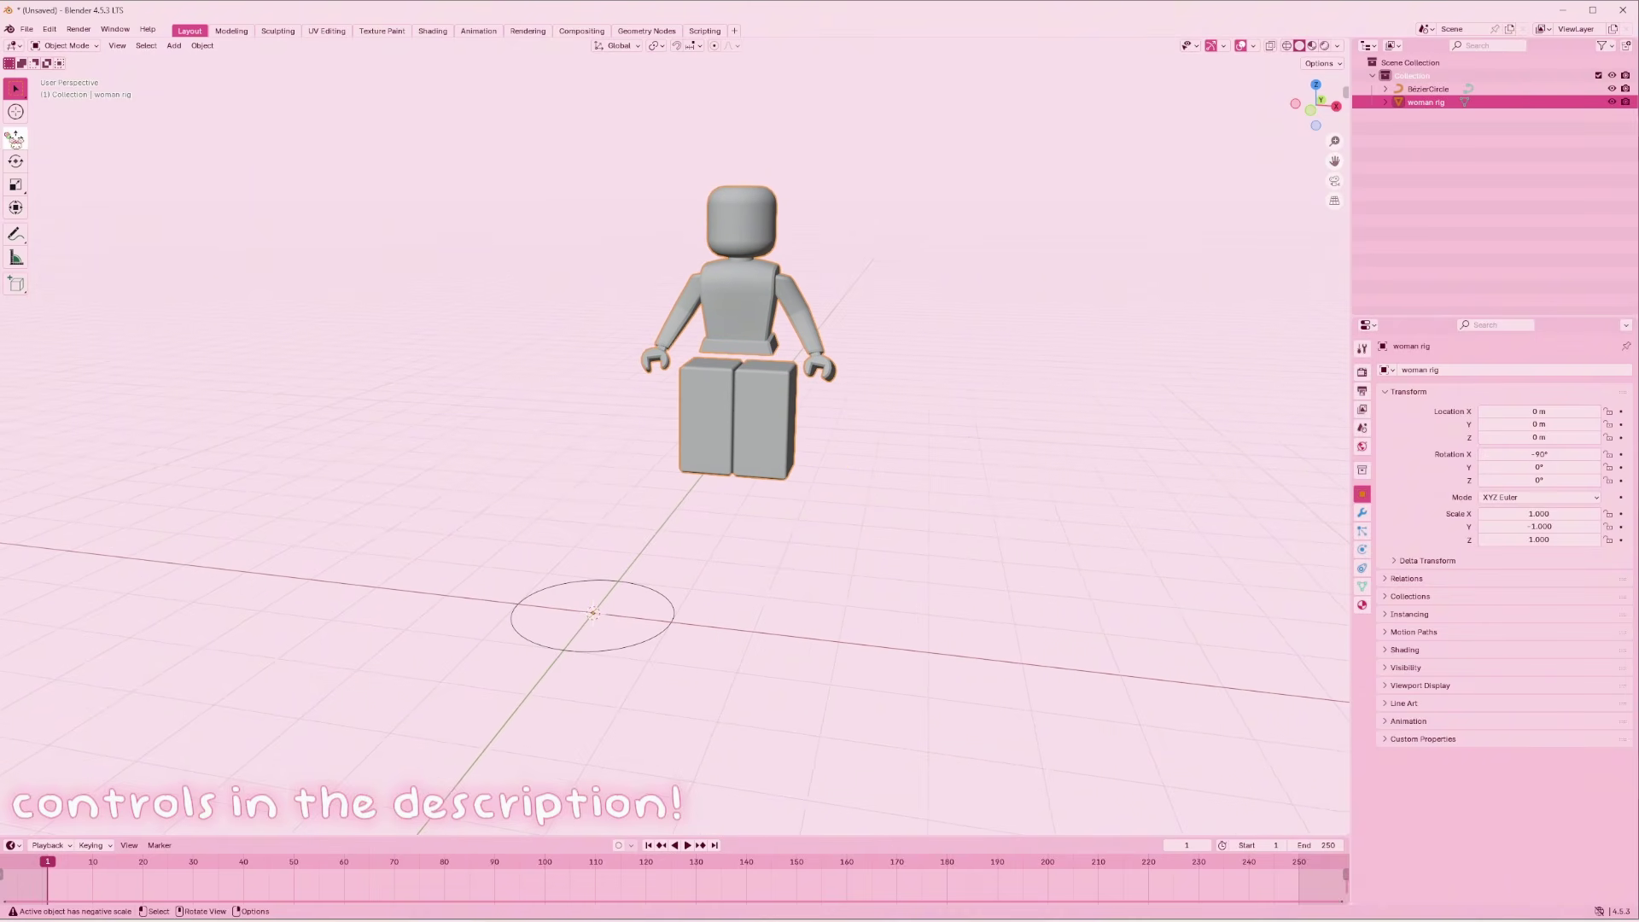
click(15, 138)
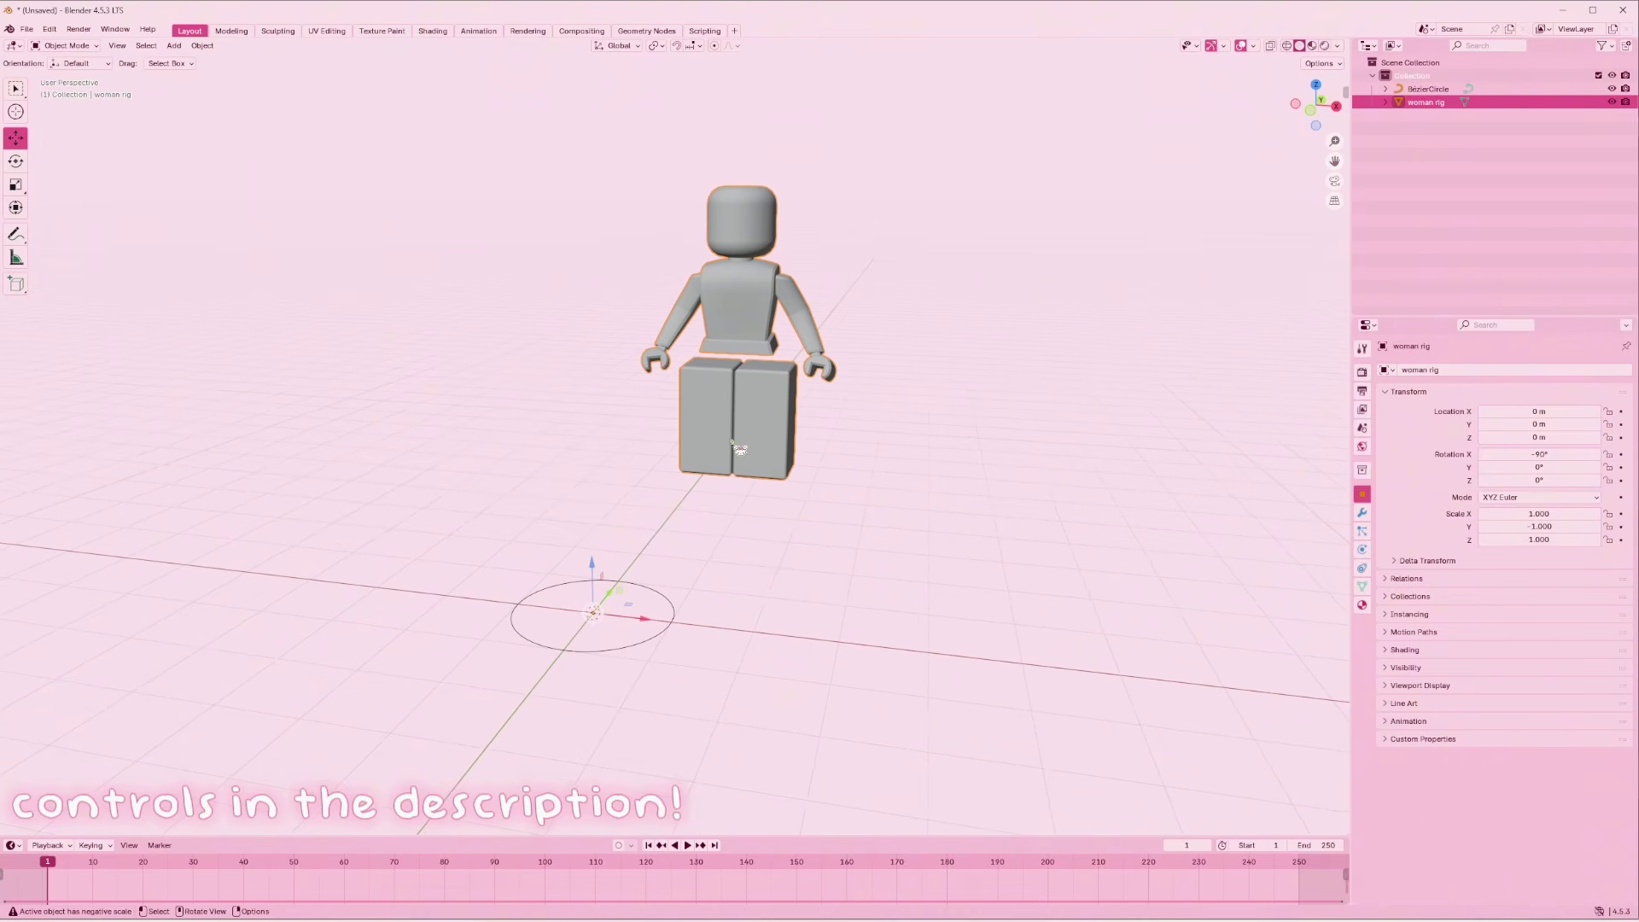
right_click(712, 345)
mouse_move(699, 269)
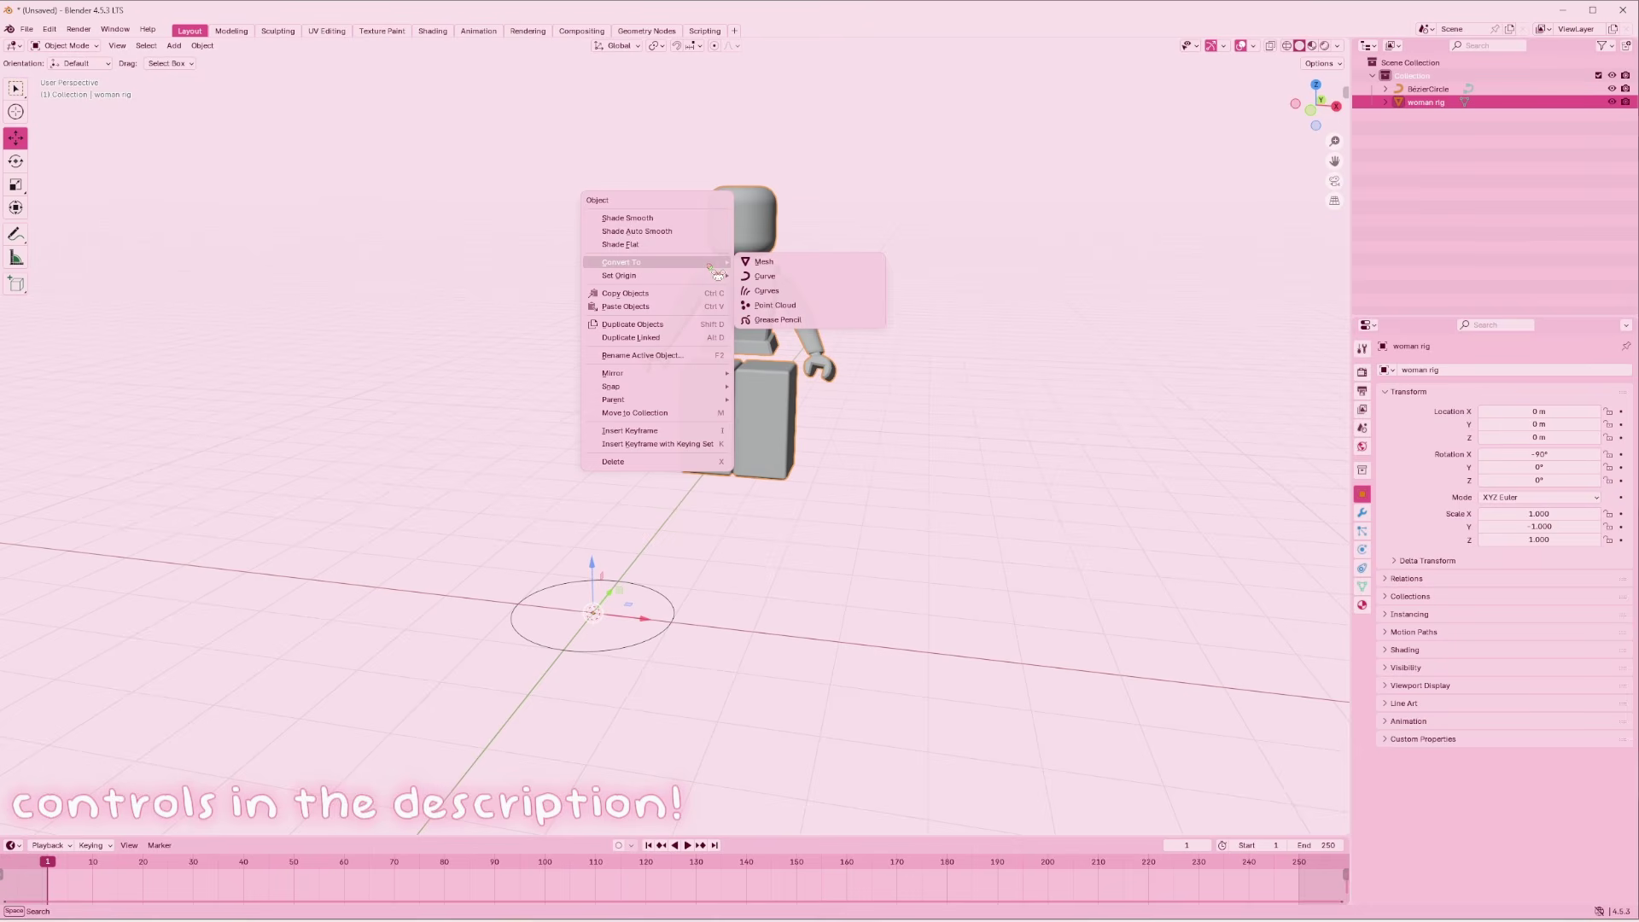
click(772, 288)
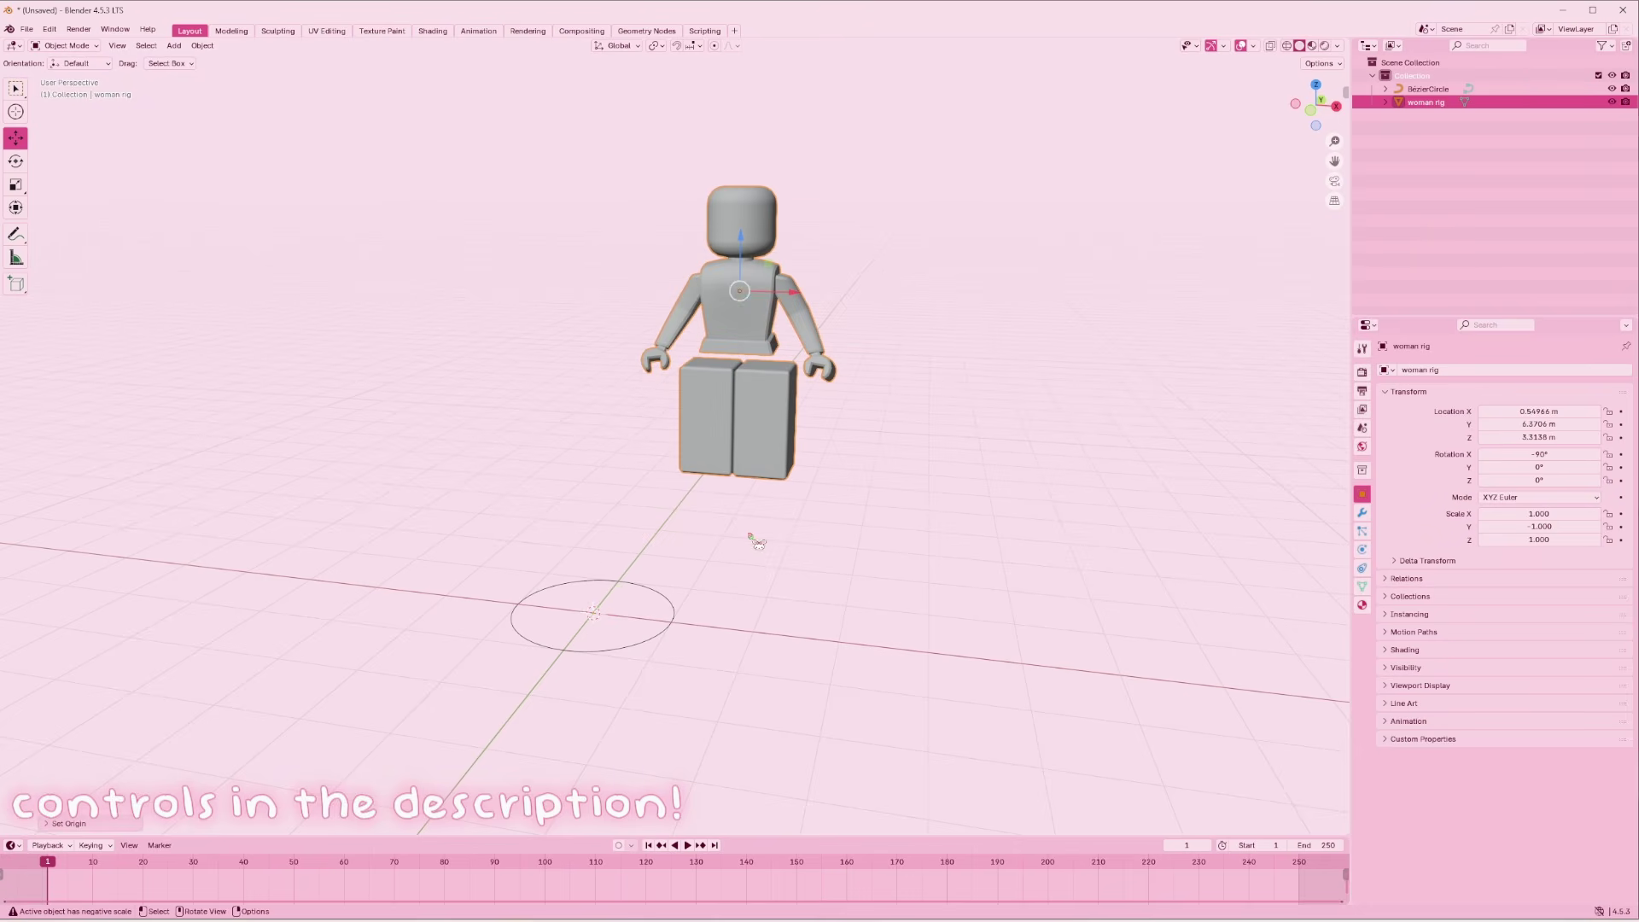
Move the woman rig over the Bézier circle, to about 0.16 m in X and -0.09 m in Y, and deselect it
drag(1315, 106, 1215, 152)
drag(1332, 162, 1197, 229)
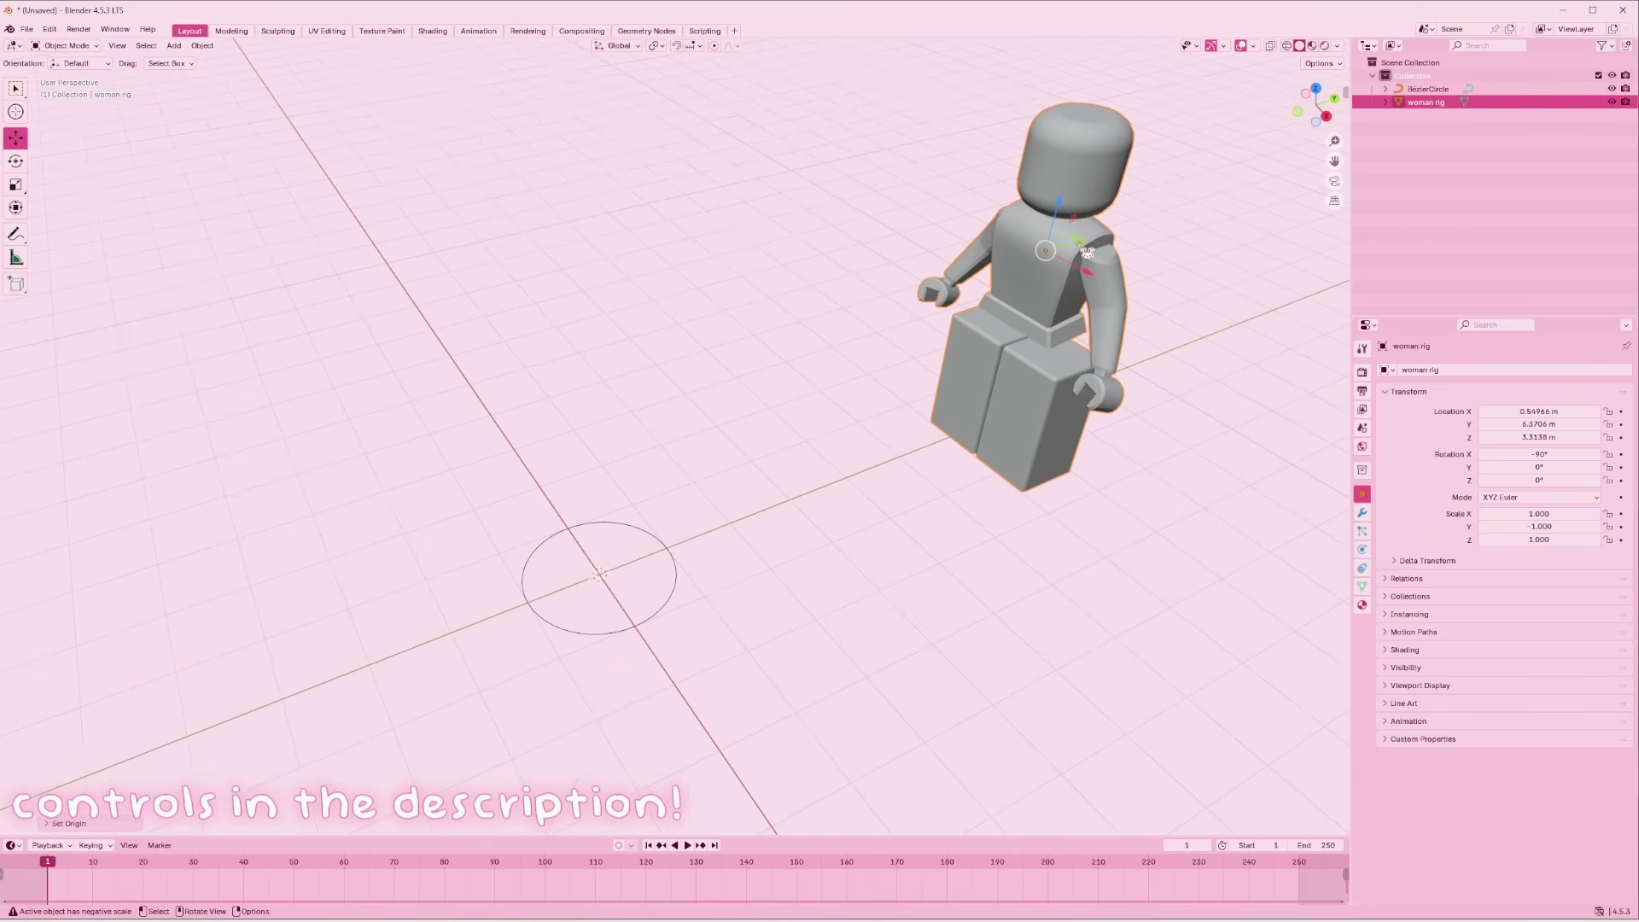
drag(1087, 252, 1119, 284)
drag(1302, 135, 1328, 122)
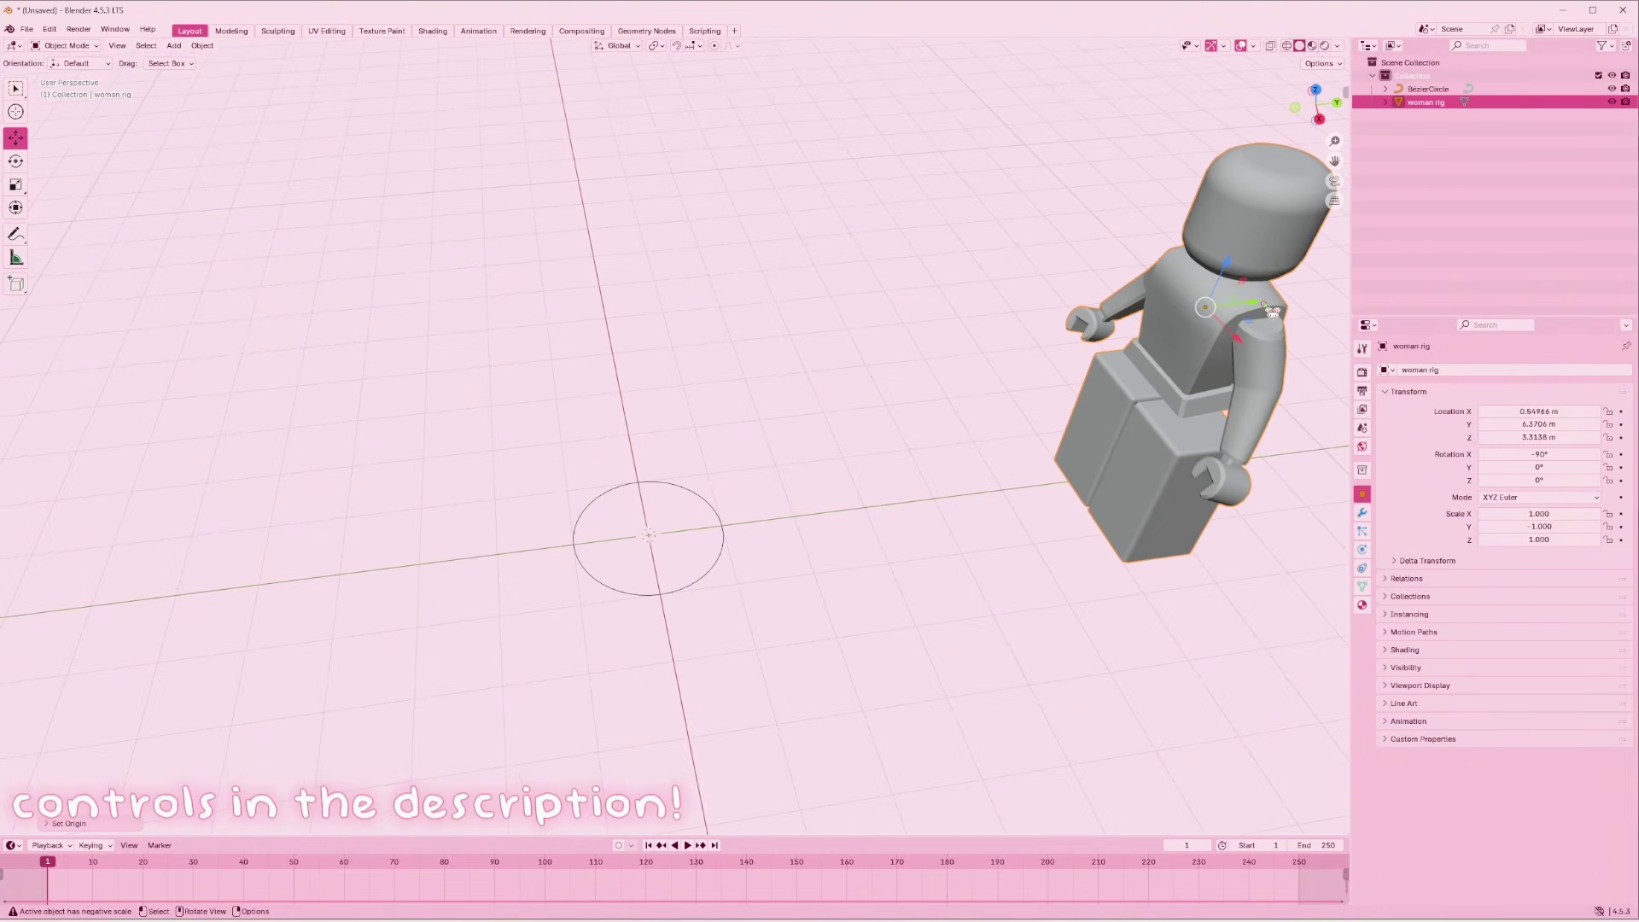
drag(1272, 312, 693, 354)
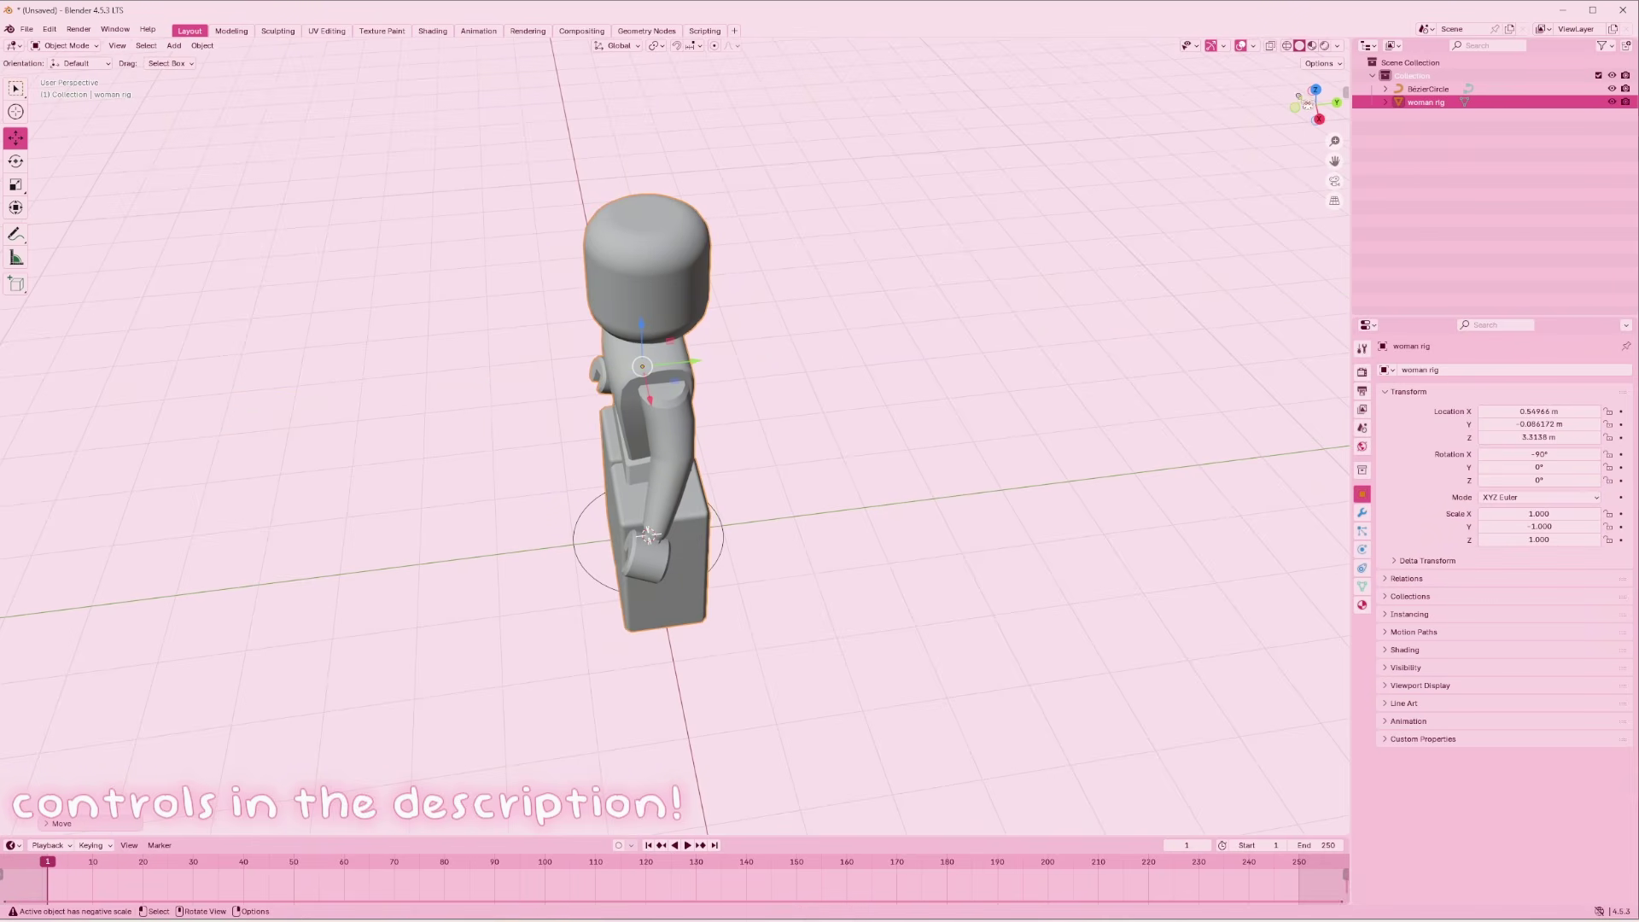
middle_drag(1334, 142, 512, 529)
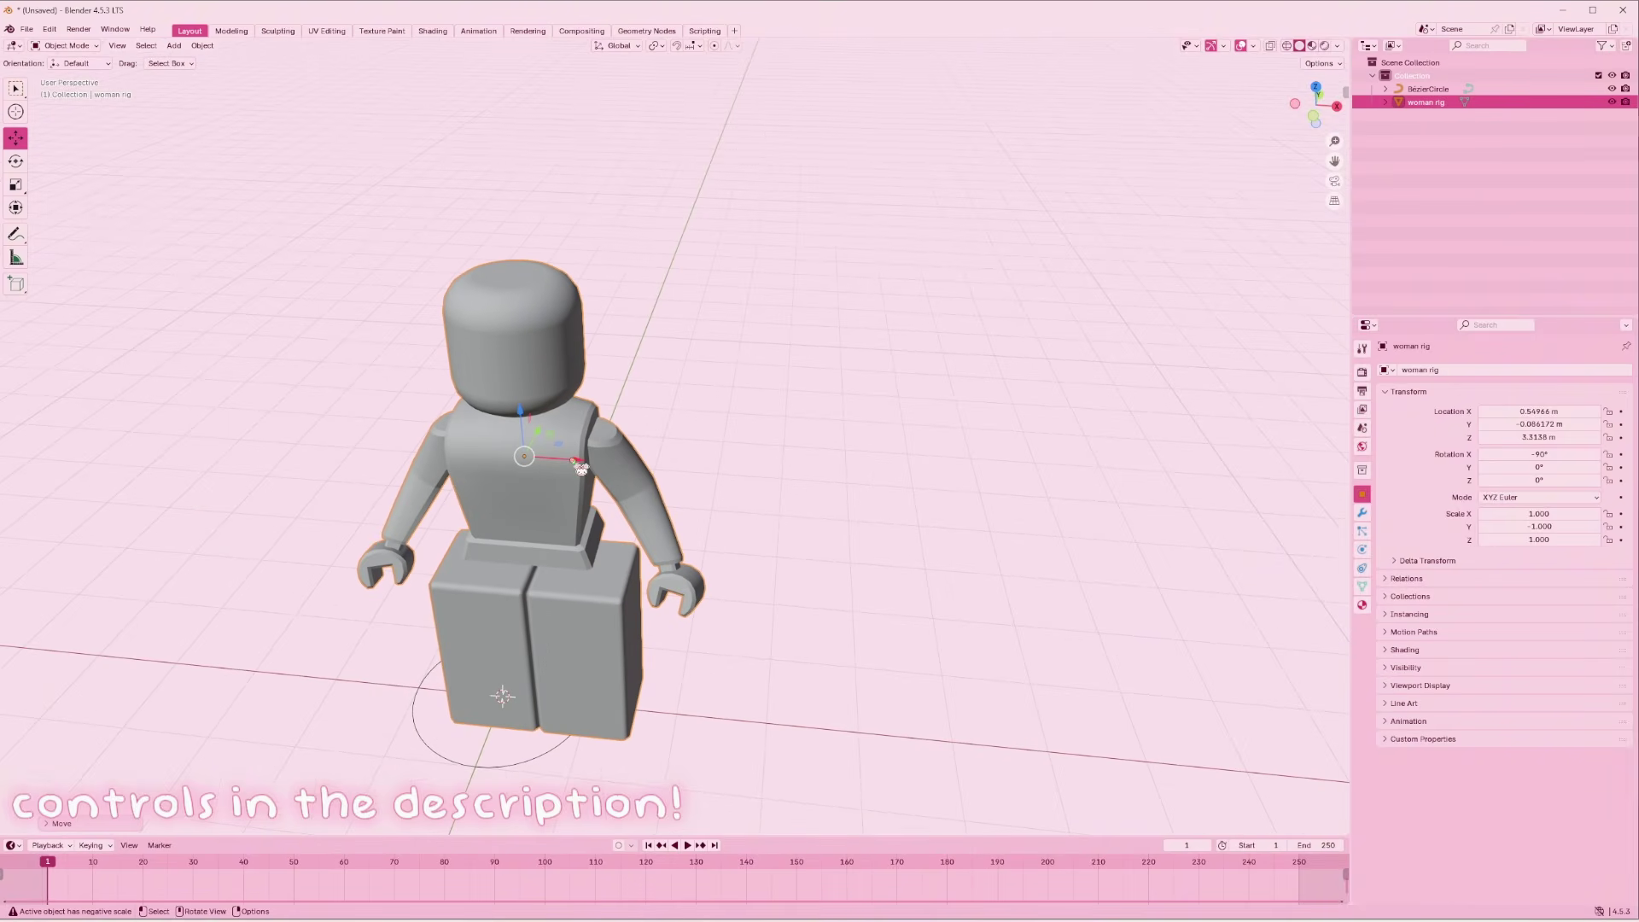
drag(579, 466, 525, 459)
click(800, 555)
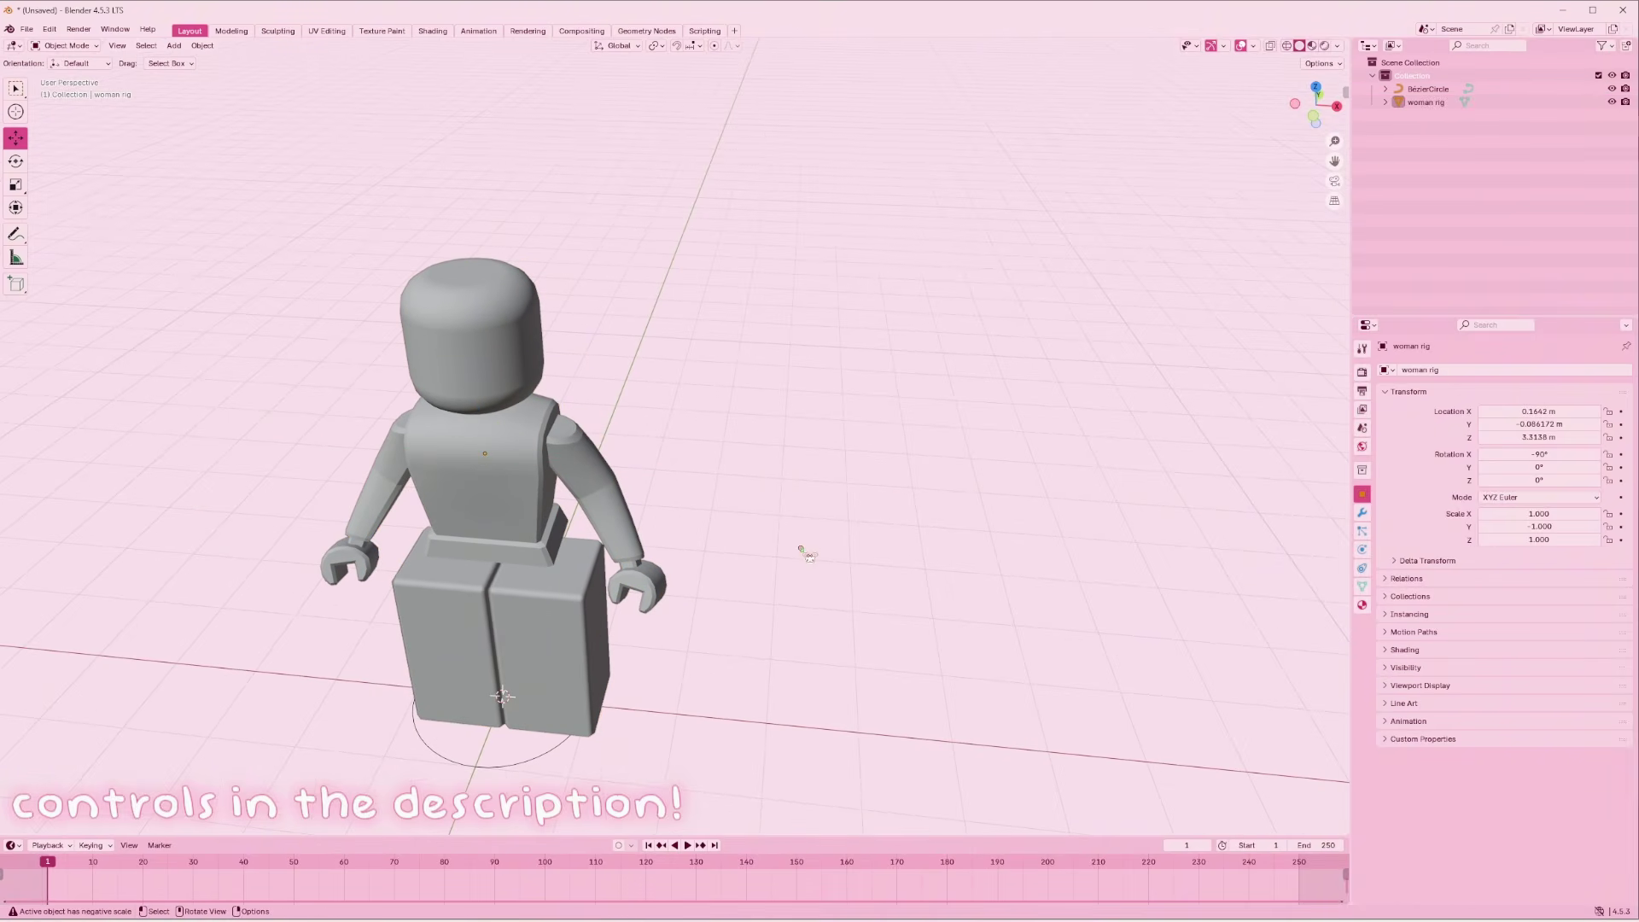
In front view, raise the Bézier circle to the rig's neck at about Z 3.88 m and centre it at about X 0.18 m
click(1325, 126)
click(553, 739)
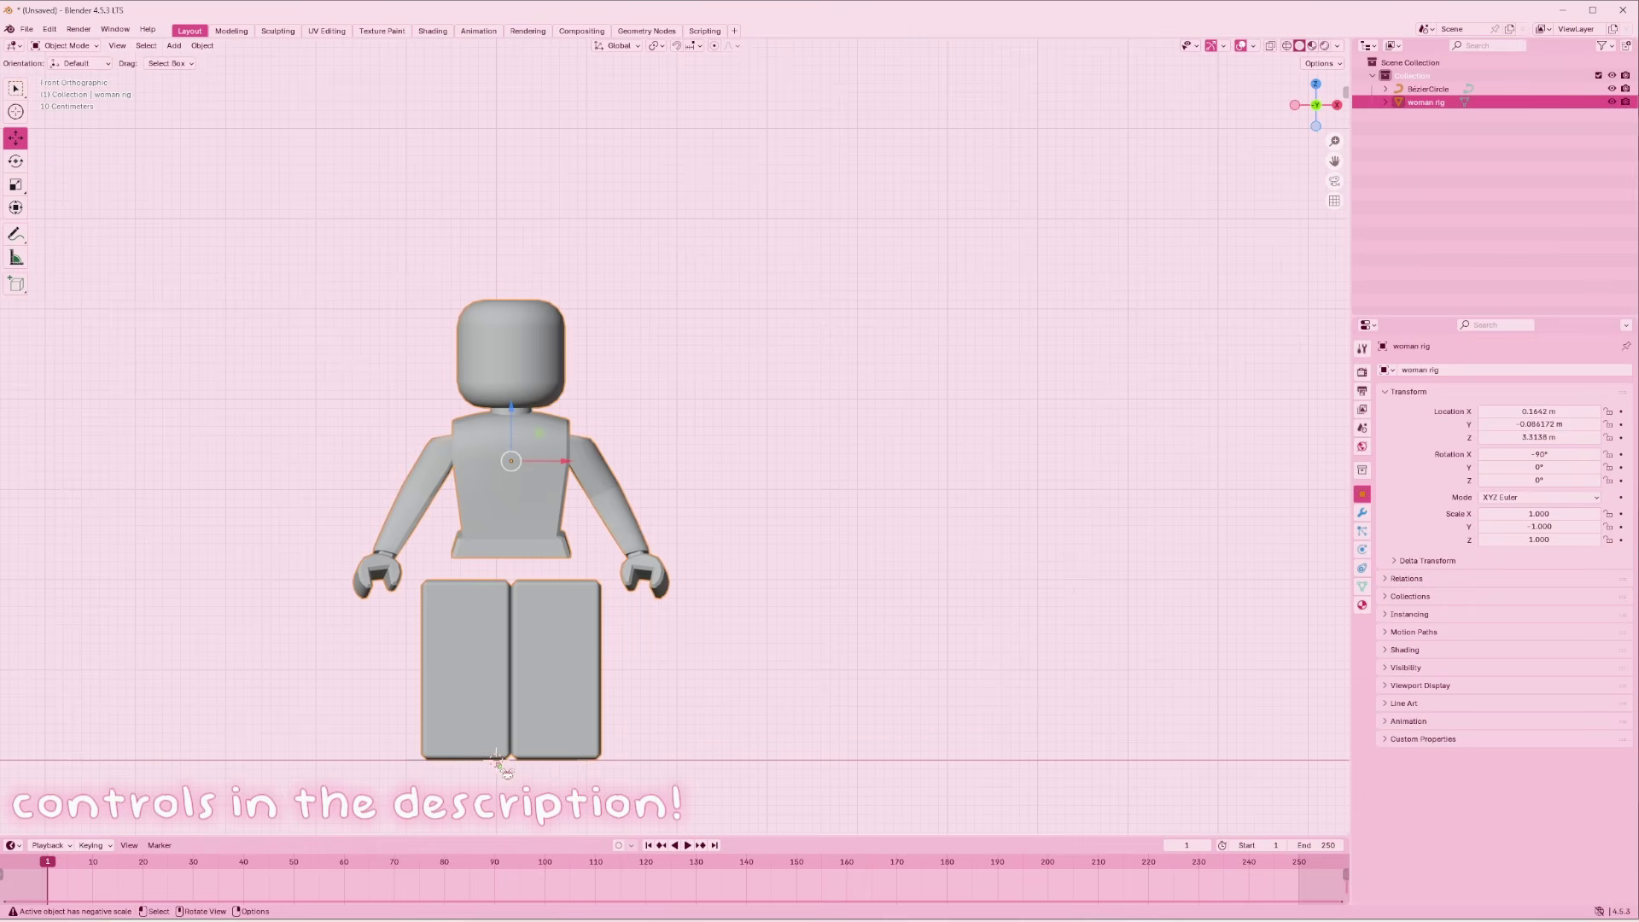
drag(508, 738, 509, 391)
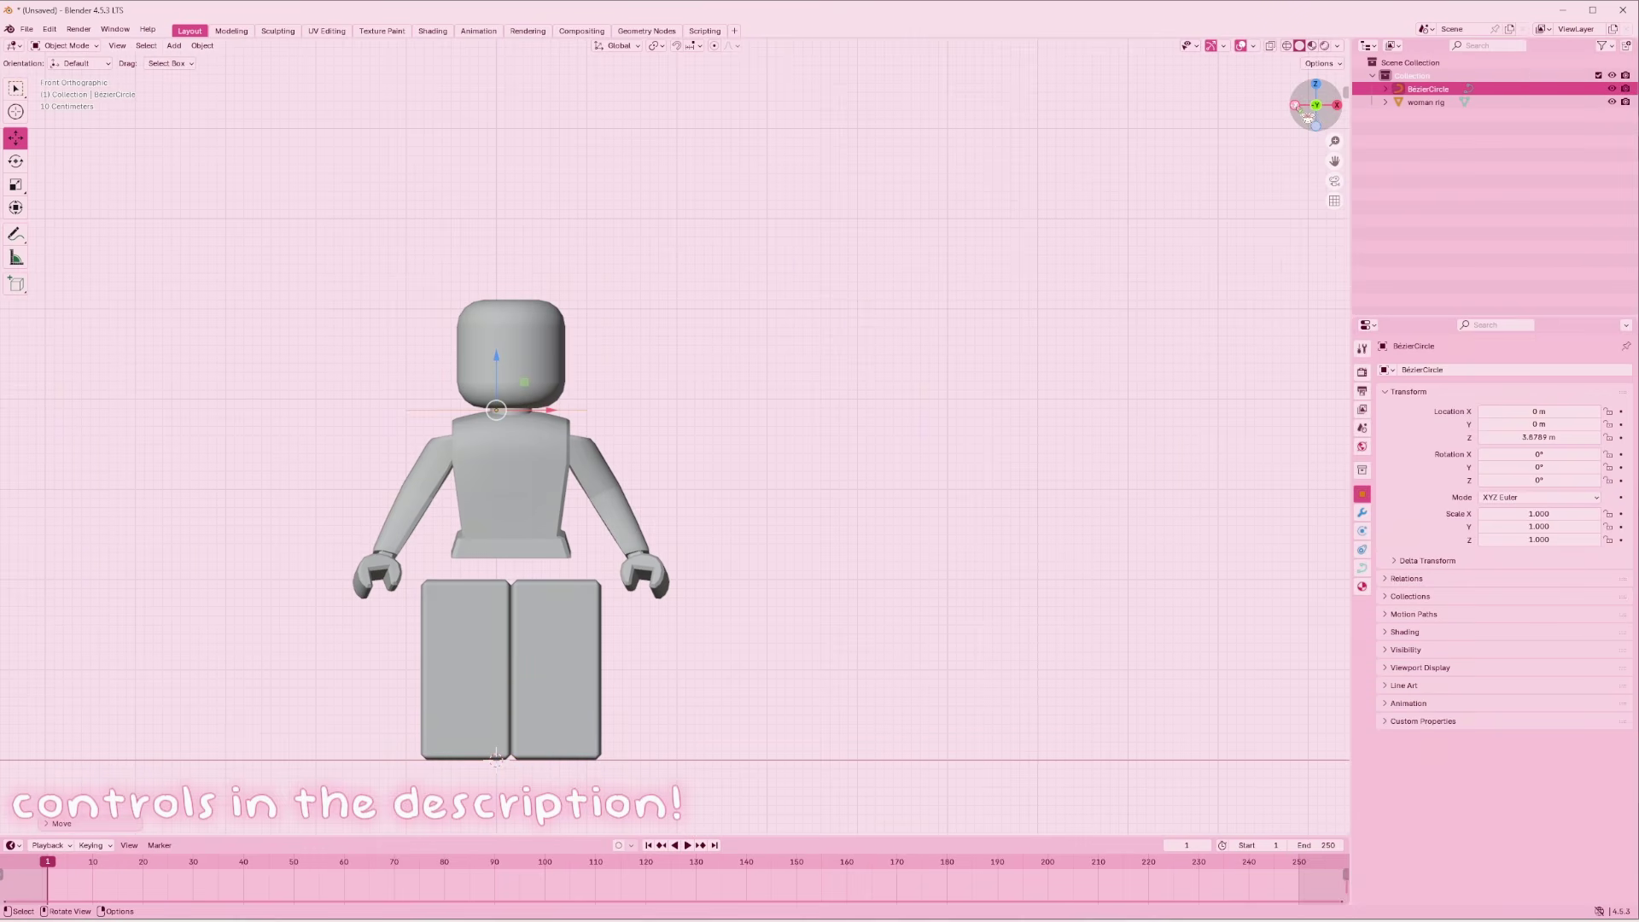
scroll(427, 431, up, 8)
drag(773, 338, 843, 333)
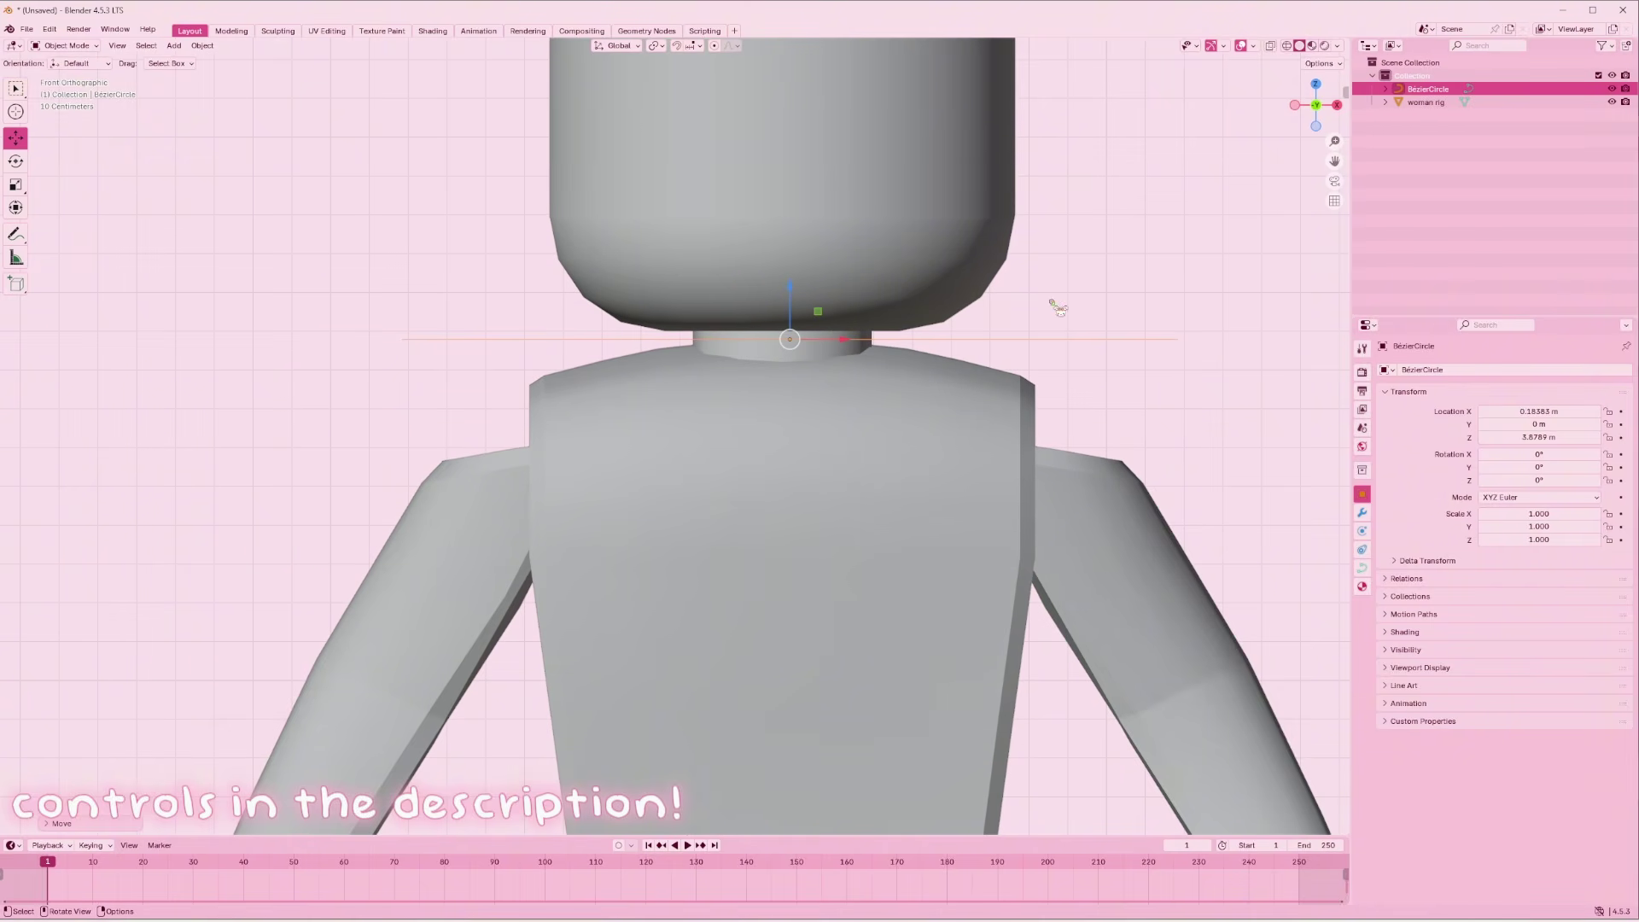
In left view, scale the Bézier circle to about 0.378, centre it around the neck at about Y -0.11 m, and deselect it
click(1299, 107)
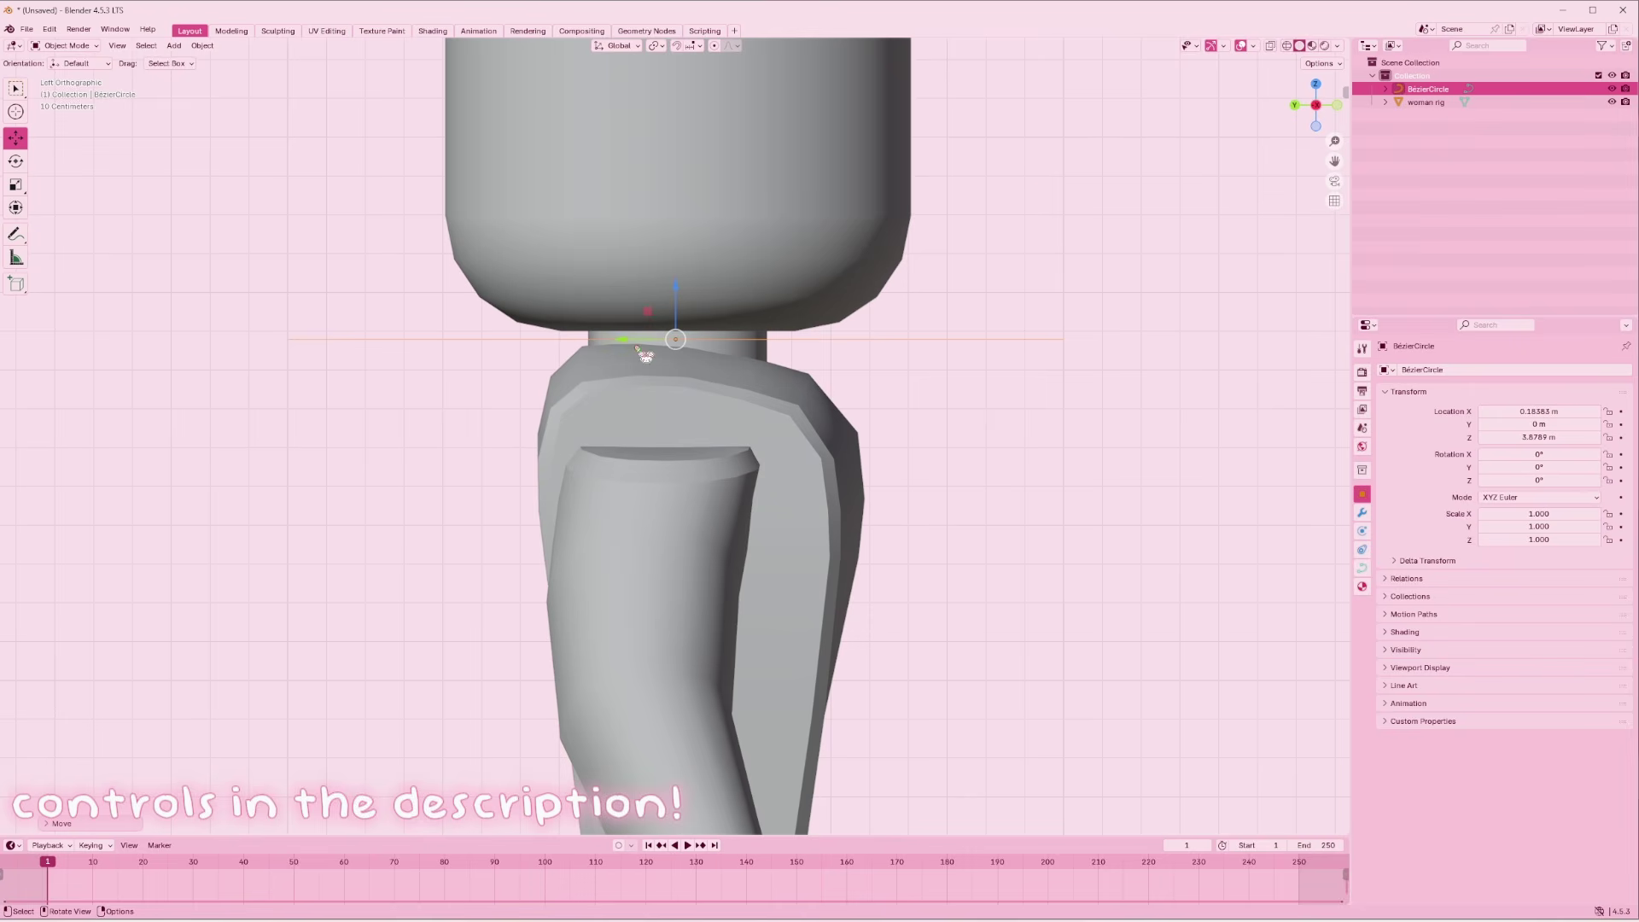
drag(630, 340, 735, 333)
key(s)
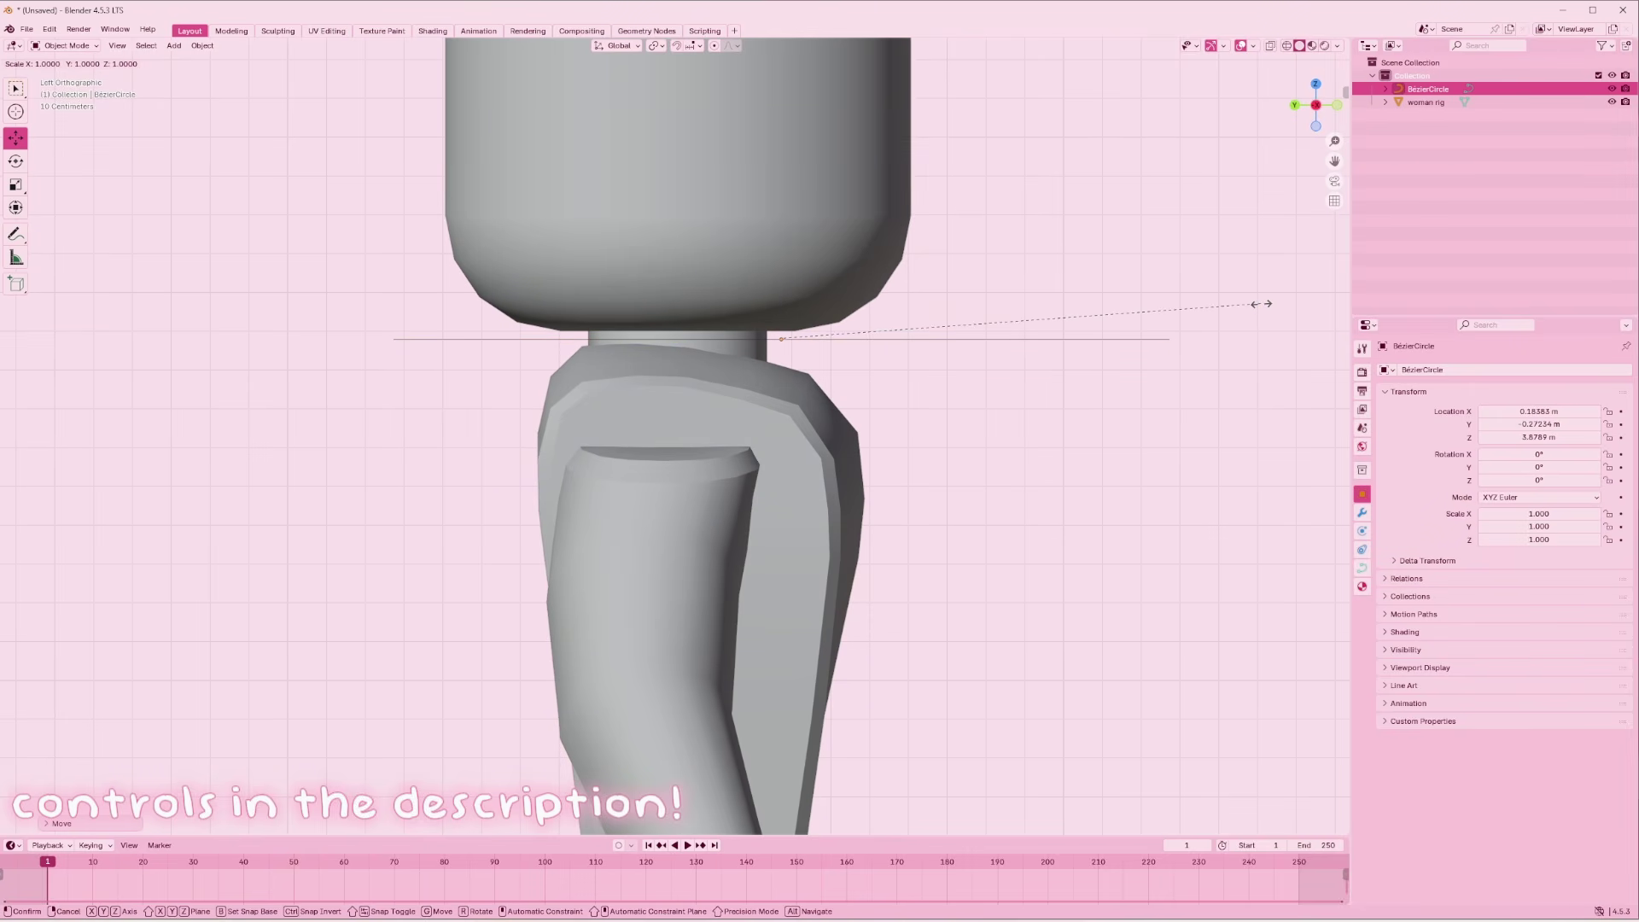
click(1034, 334)
drag(748, 339, 731, 339)
key(s)
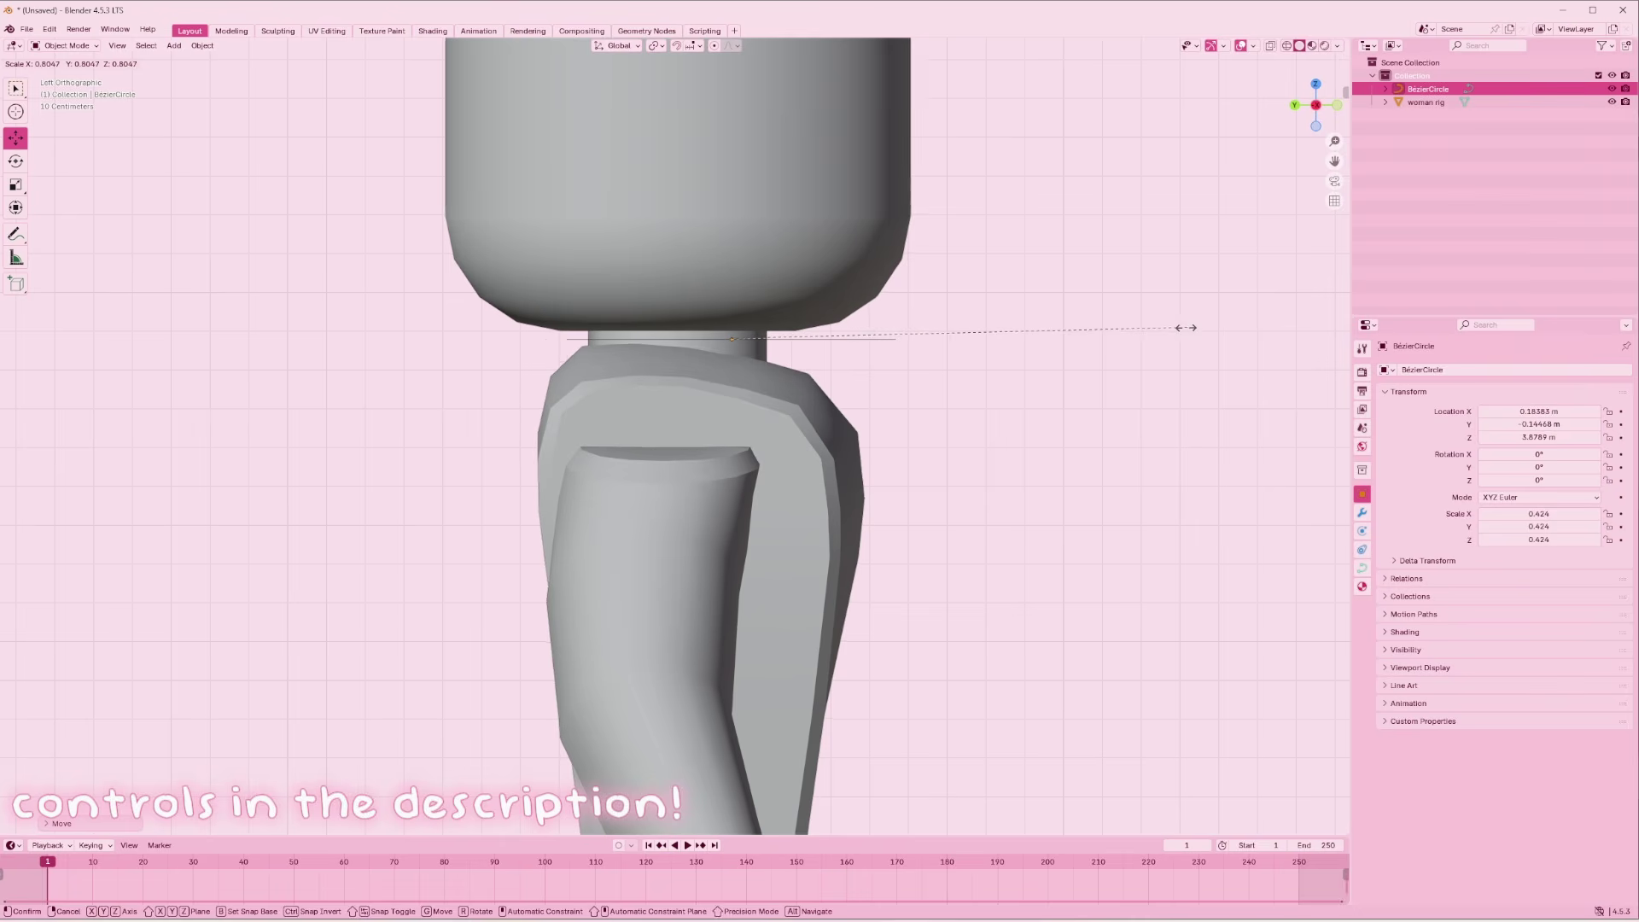
click(1092, 339)
click(1088, 343)
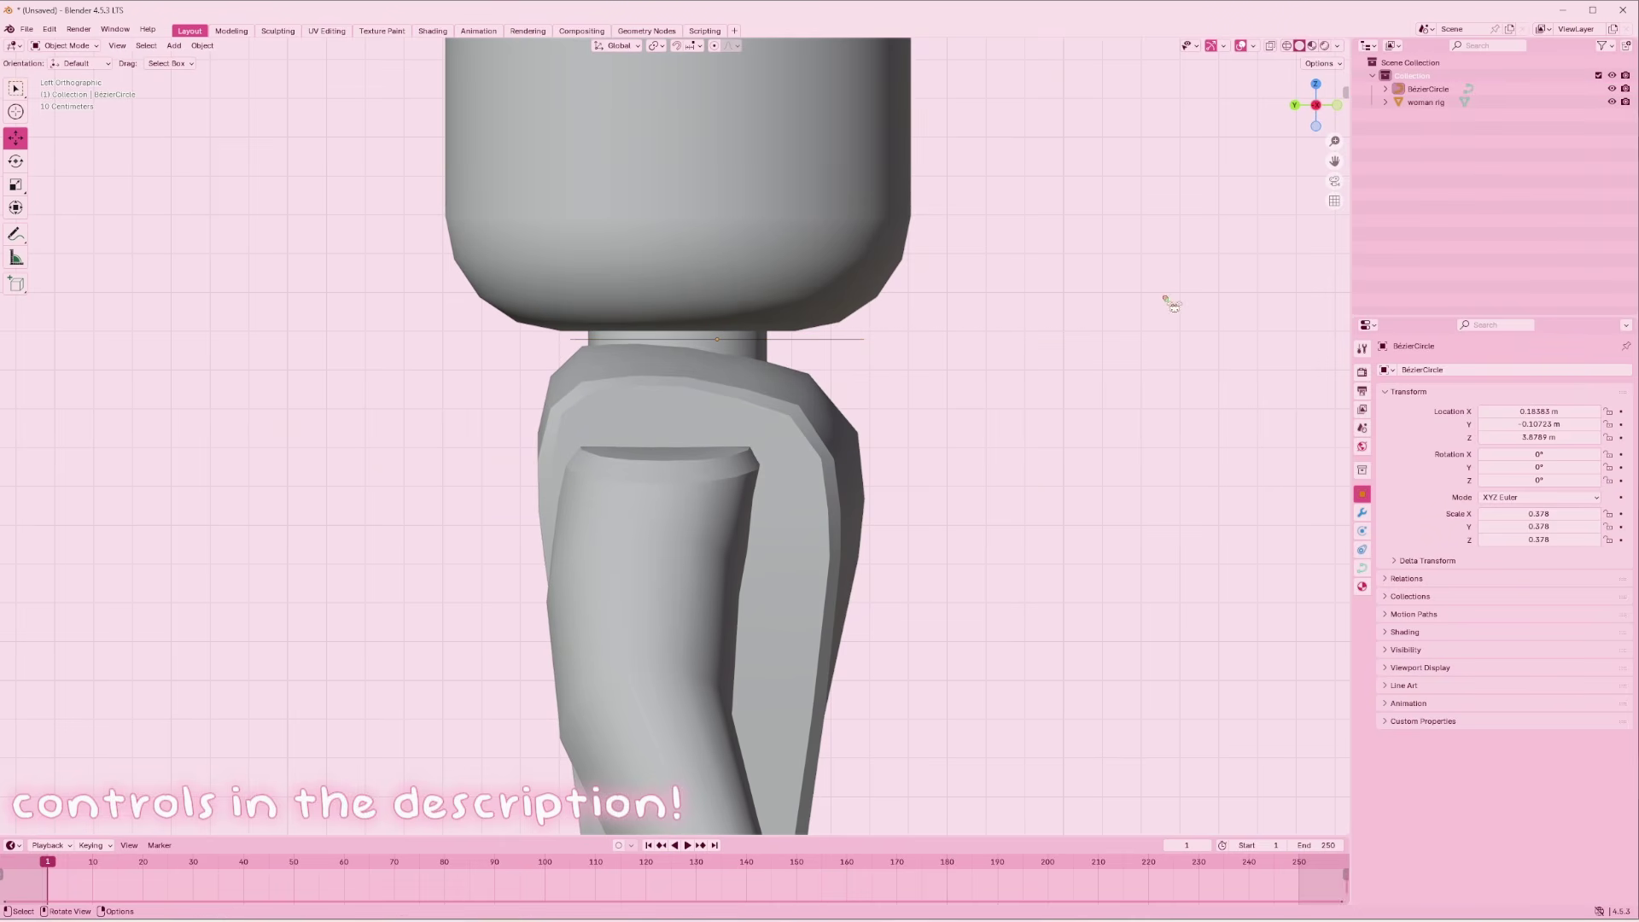
Edit the Bézier circle's points in left view and lower the control point at the back of the neck slightly
scroll(1165, 298, up, 1)
shift+middle_drag(875, 326, 869, 358)
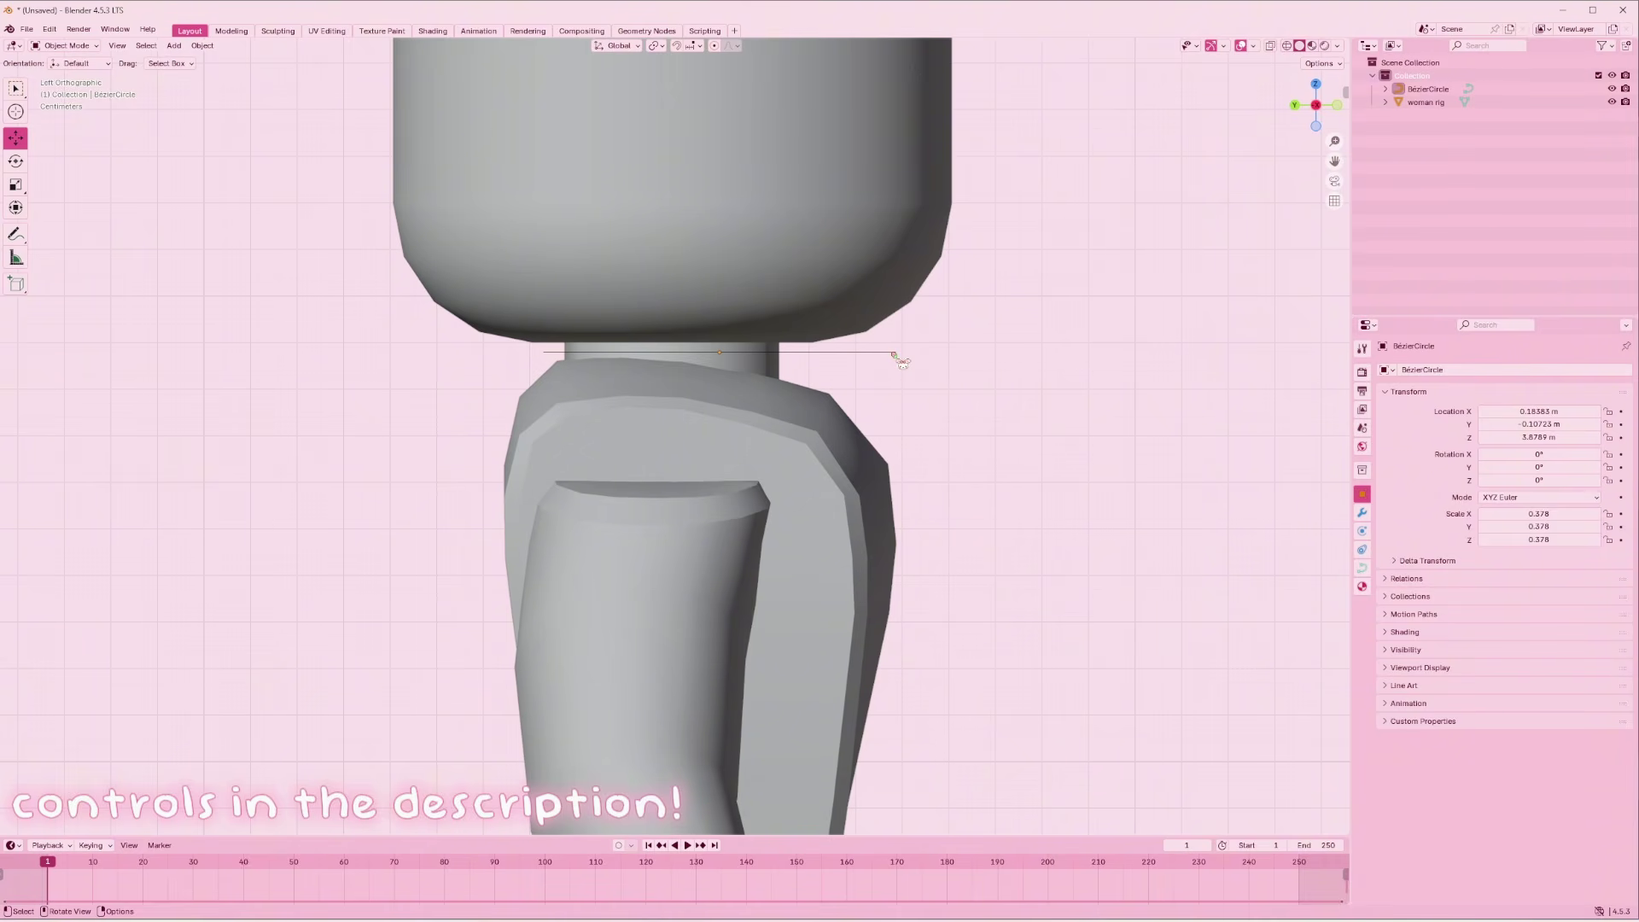
click(898, 357)
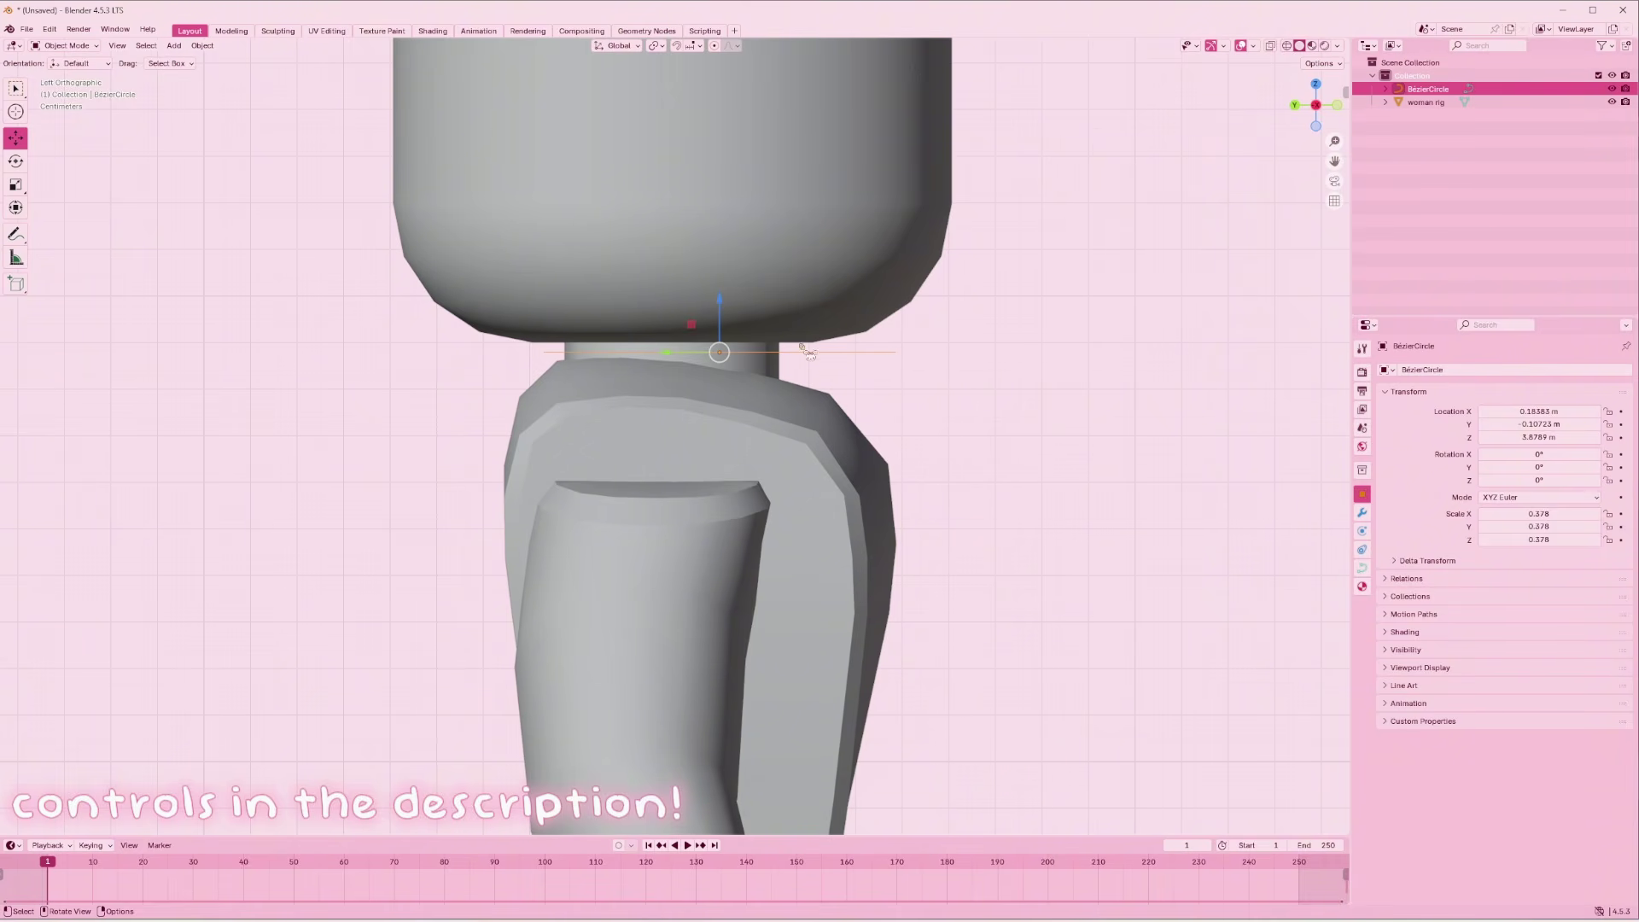
key(Tab)
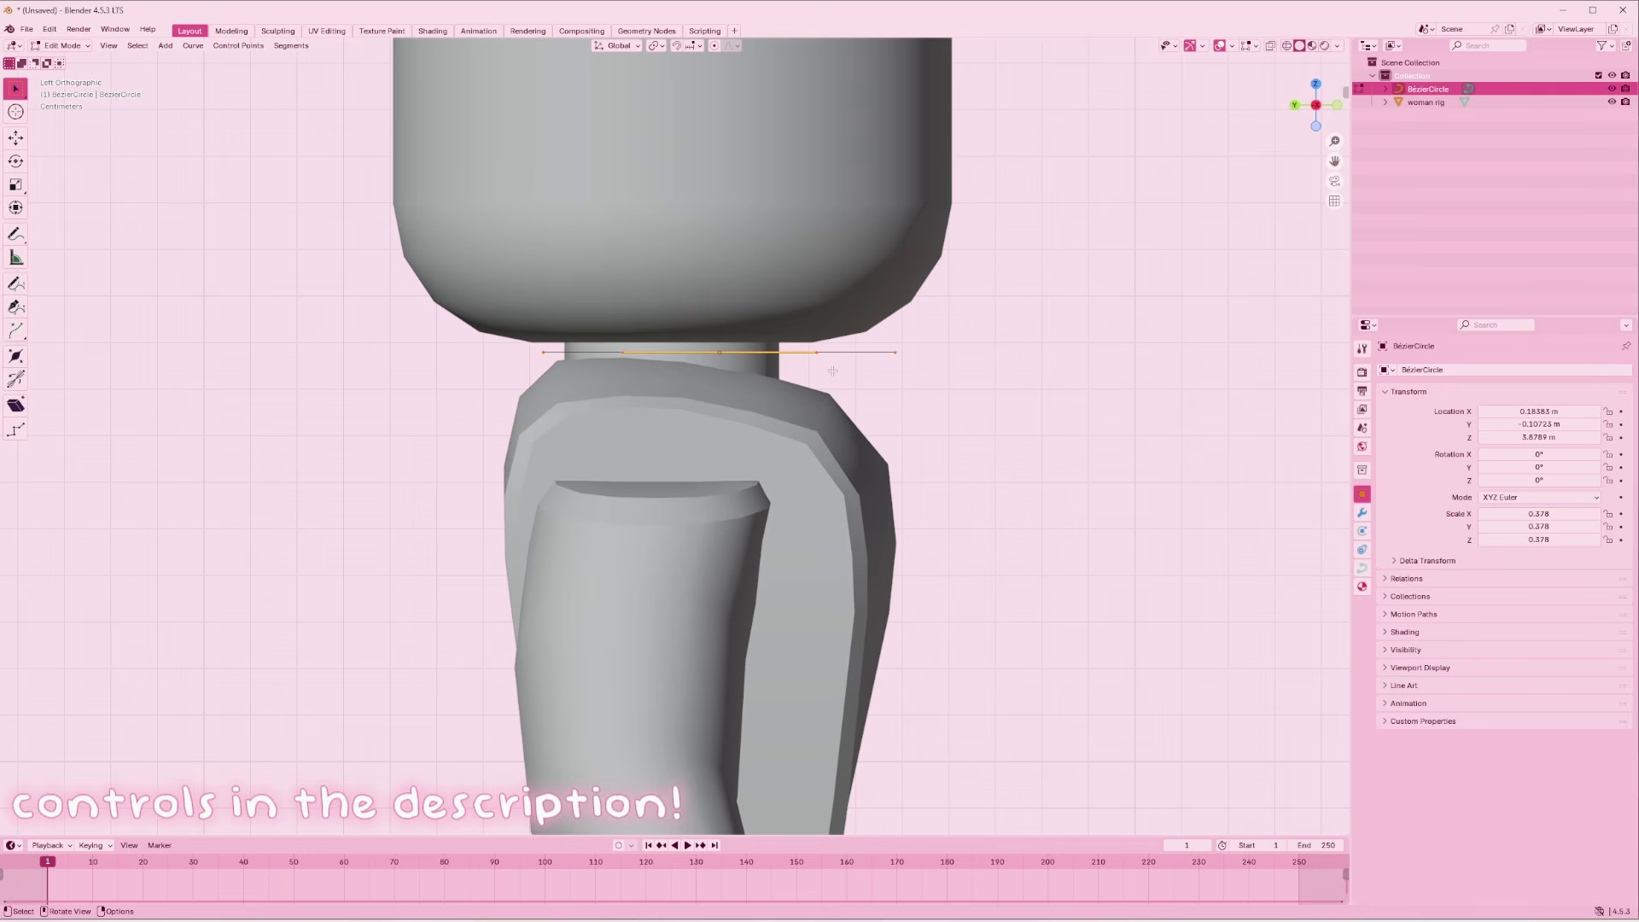
click(1337, 104)
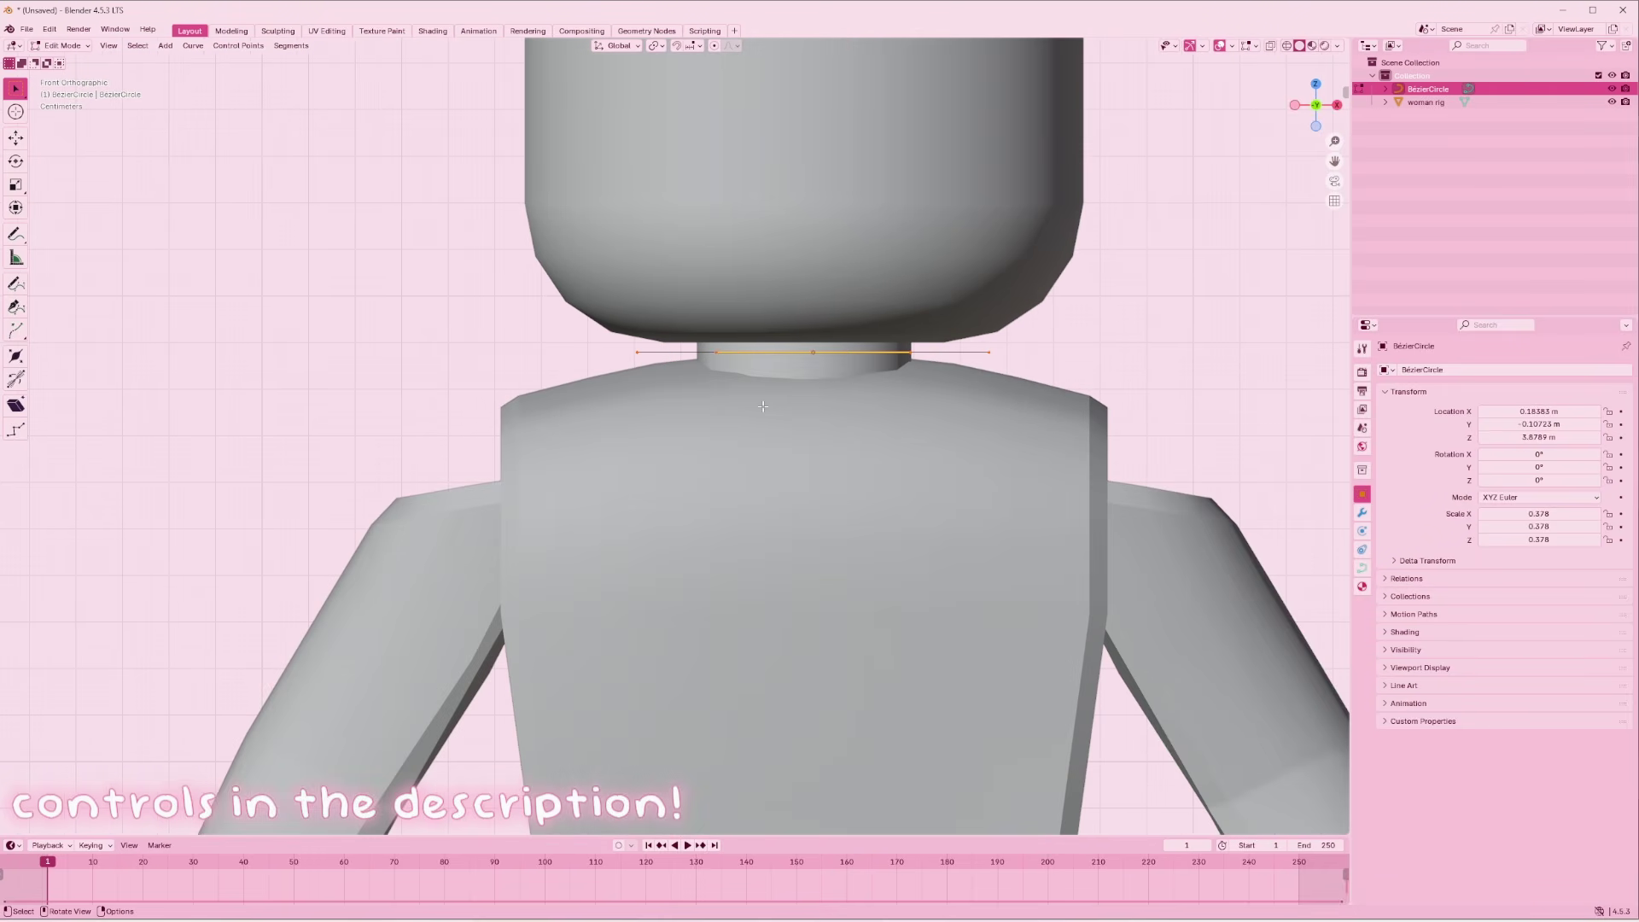
key(Tab)
click(1294, 104)
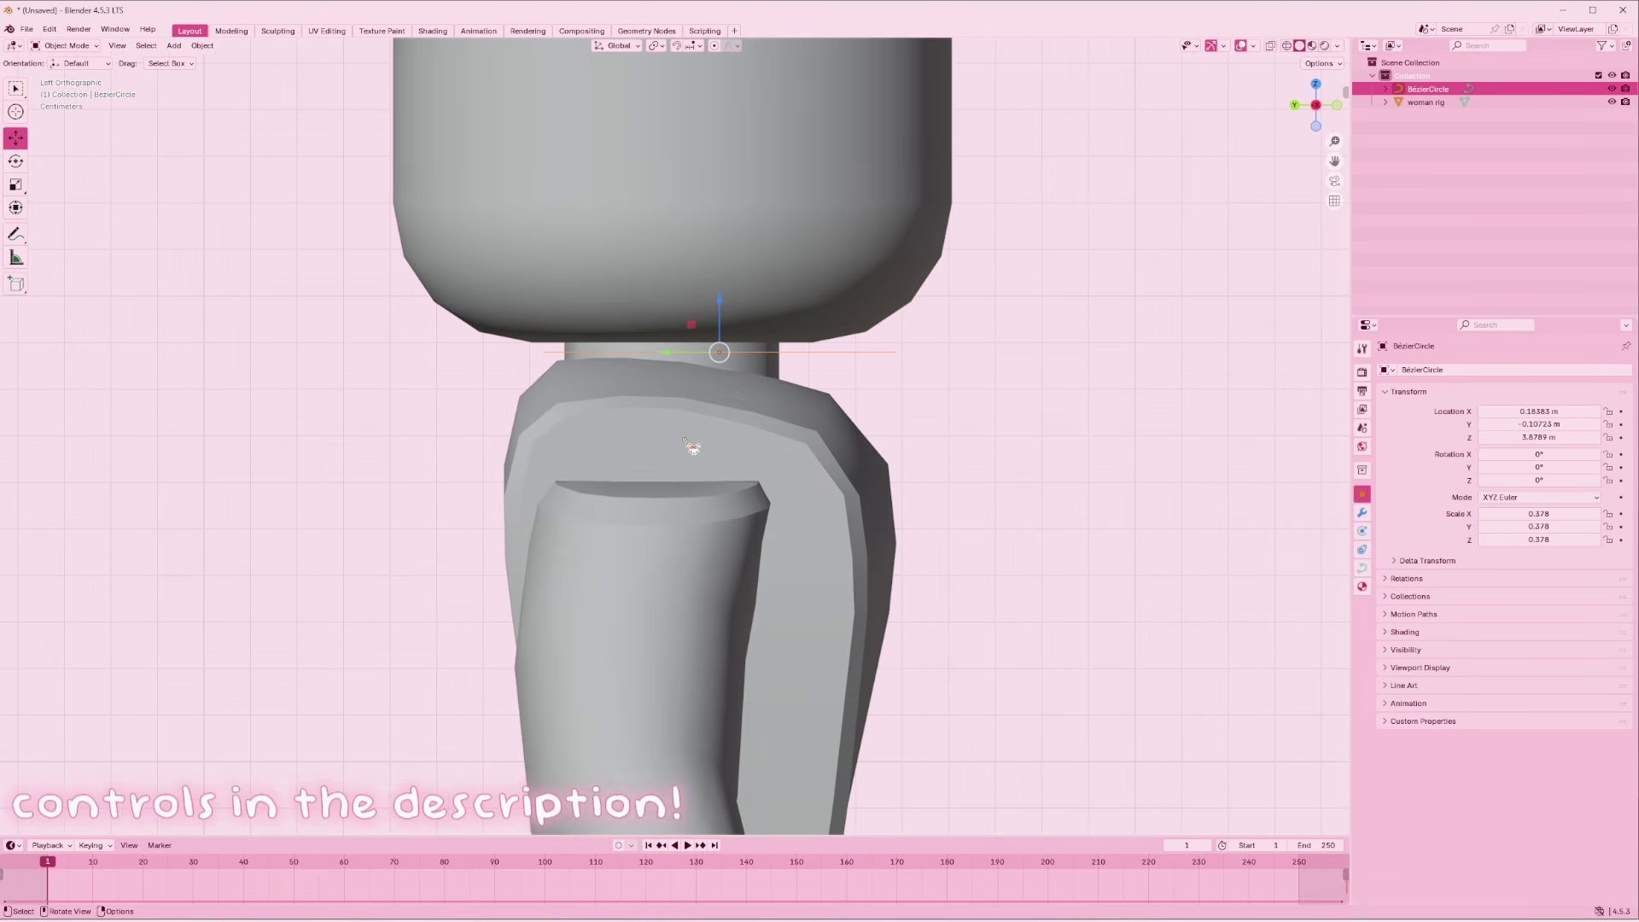
key(Tab)
key(g)
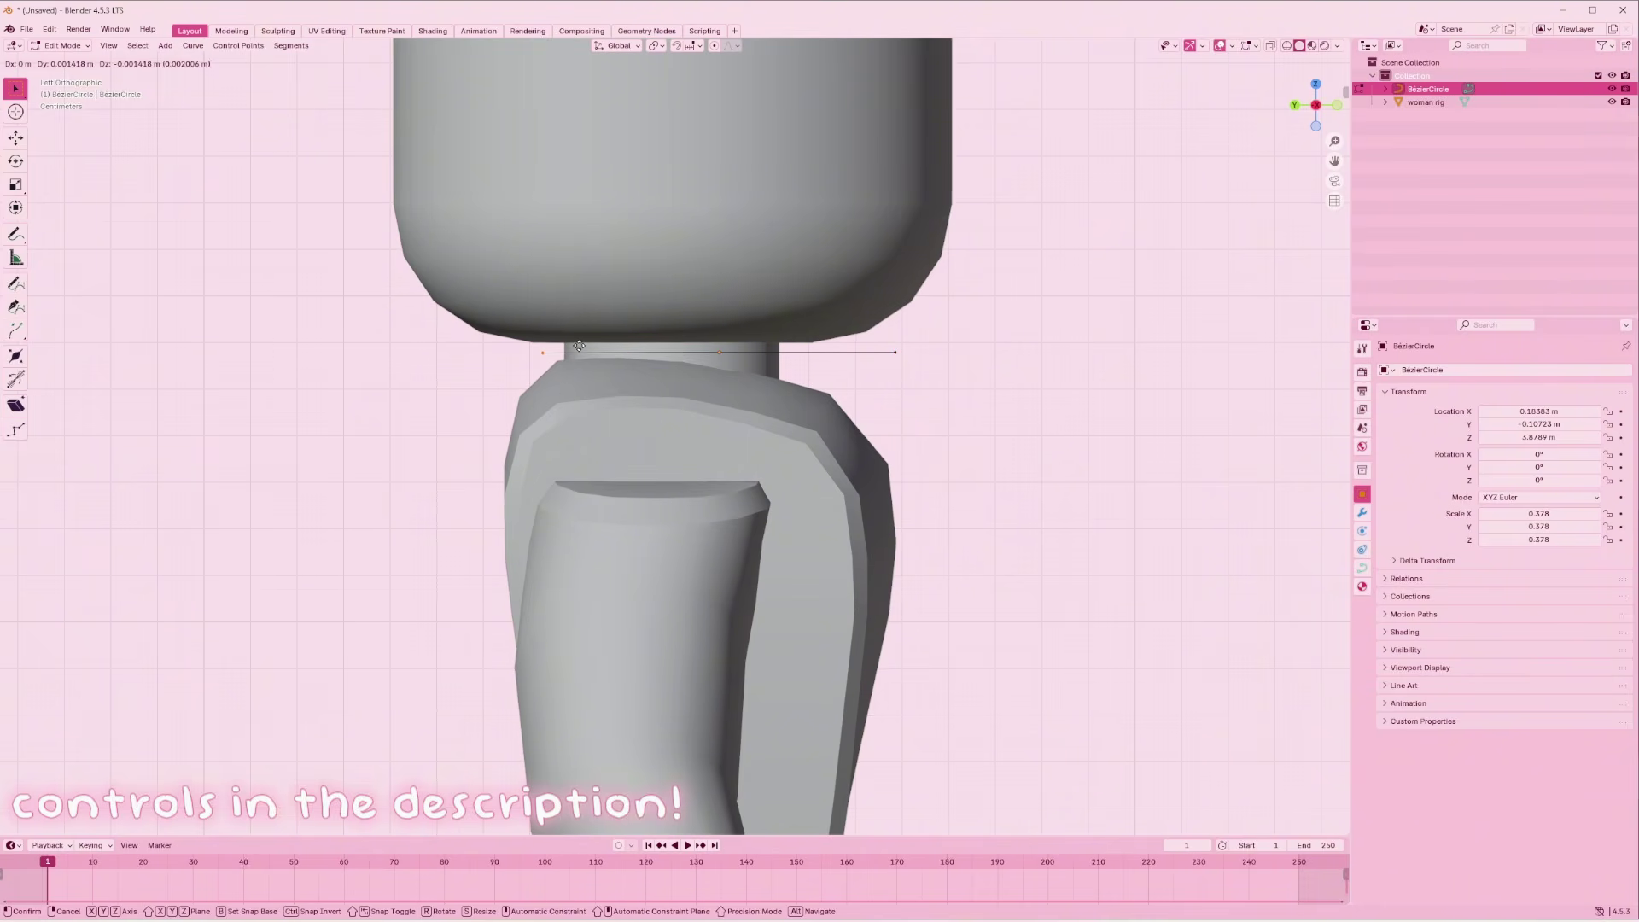
click(582, 350)
key(Tab)
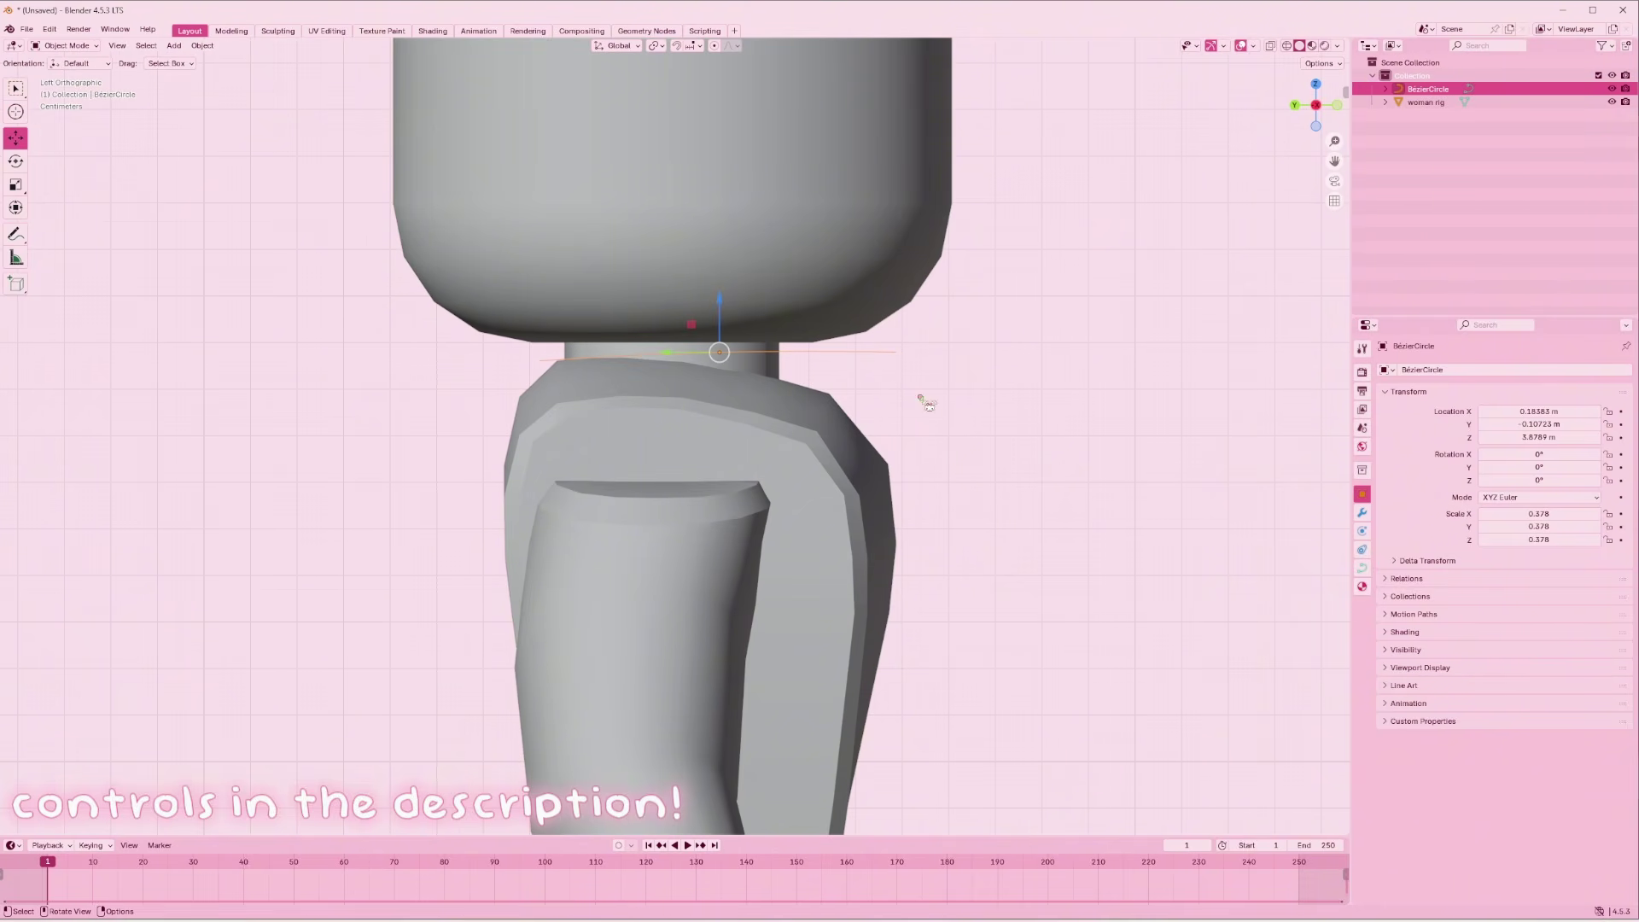
Lower the curve's front control point onto the upper chest and bring the two side points down onto the shoulders
key(Tab)
key(g)
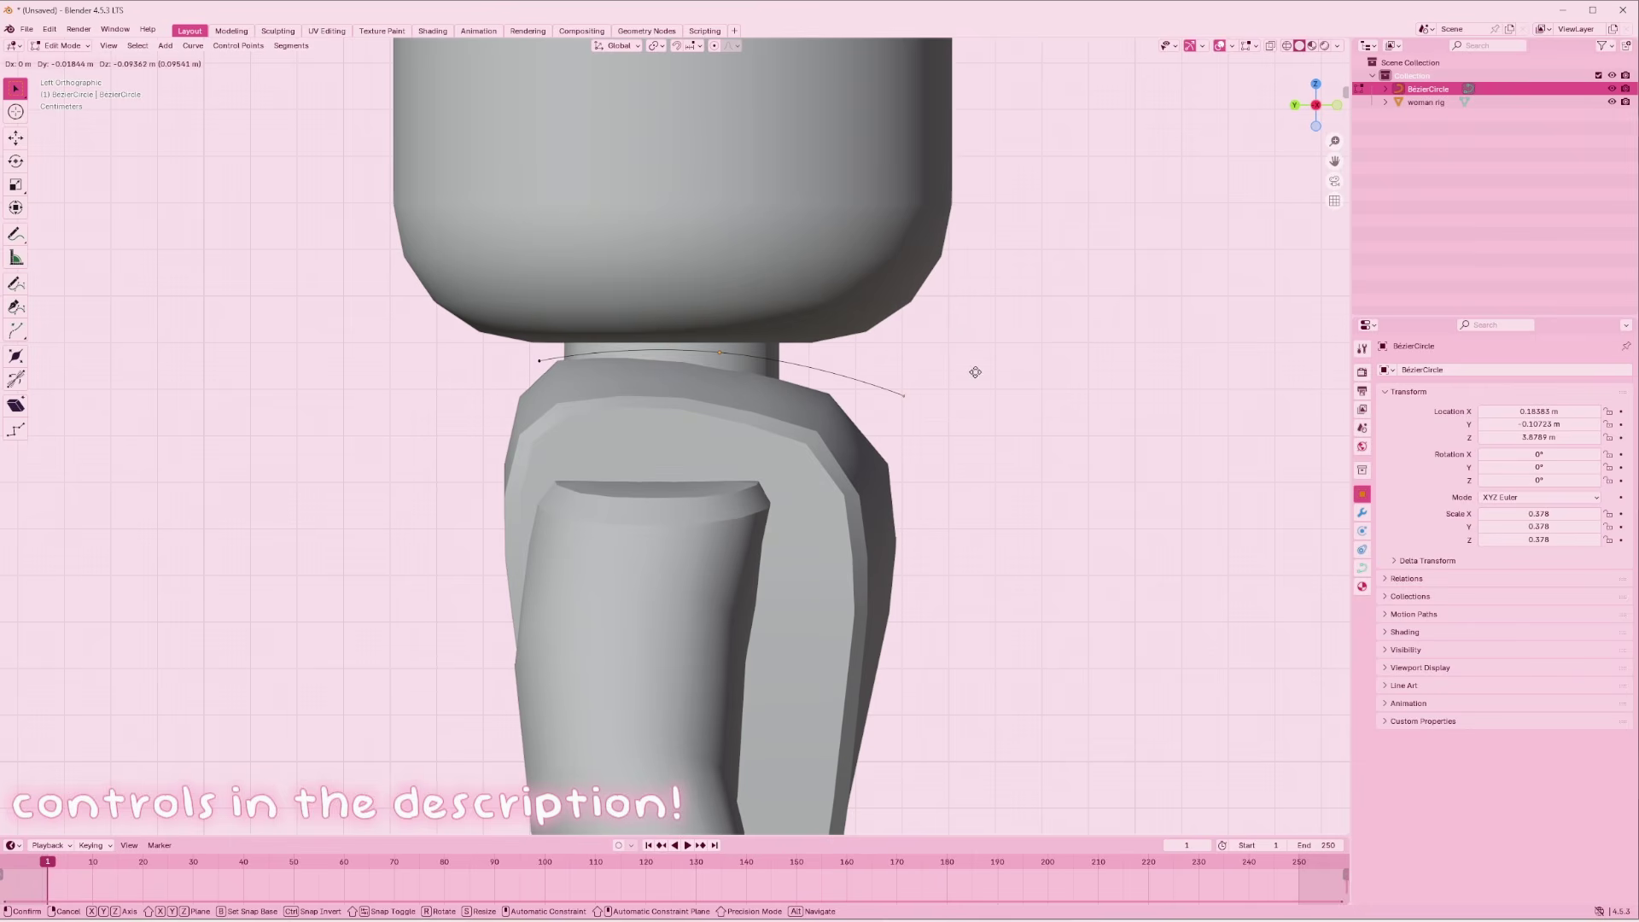
click(950, 409)
drag(774, 394, 680, 313)
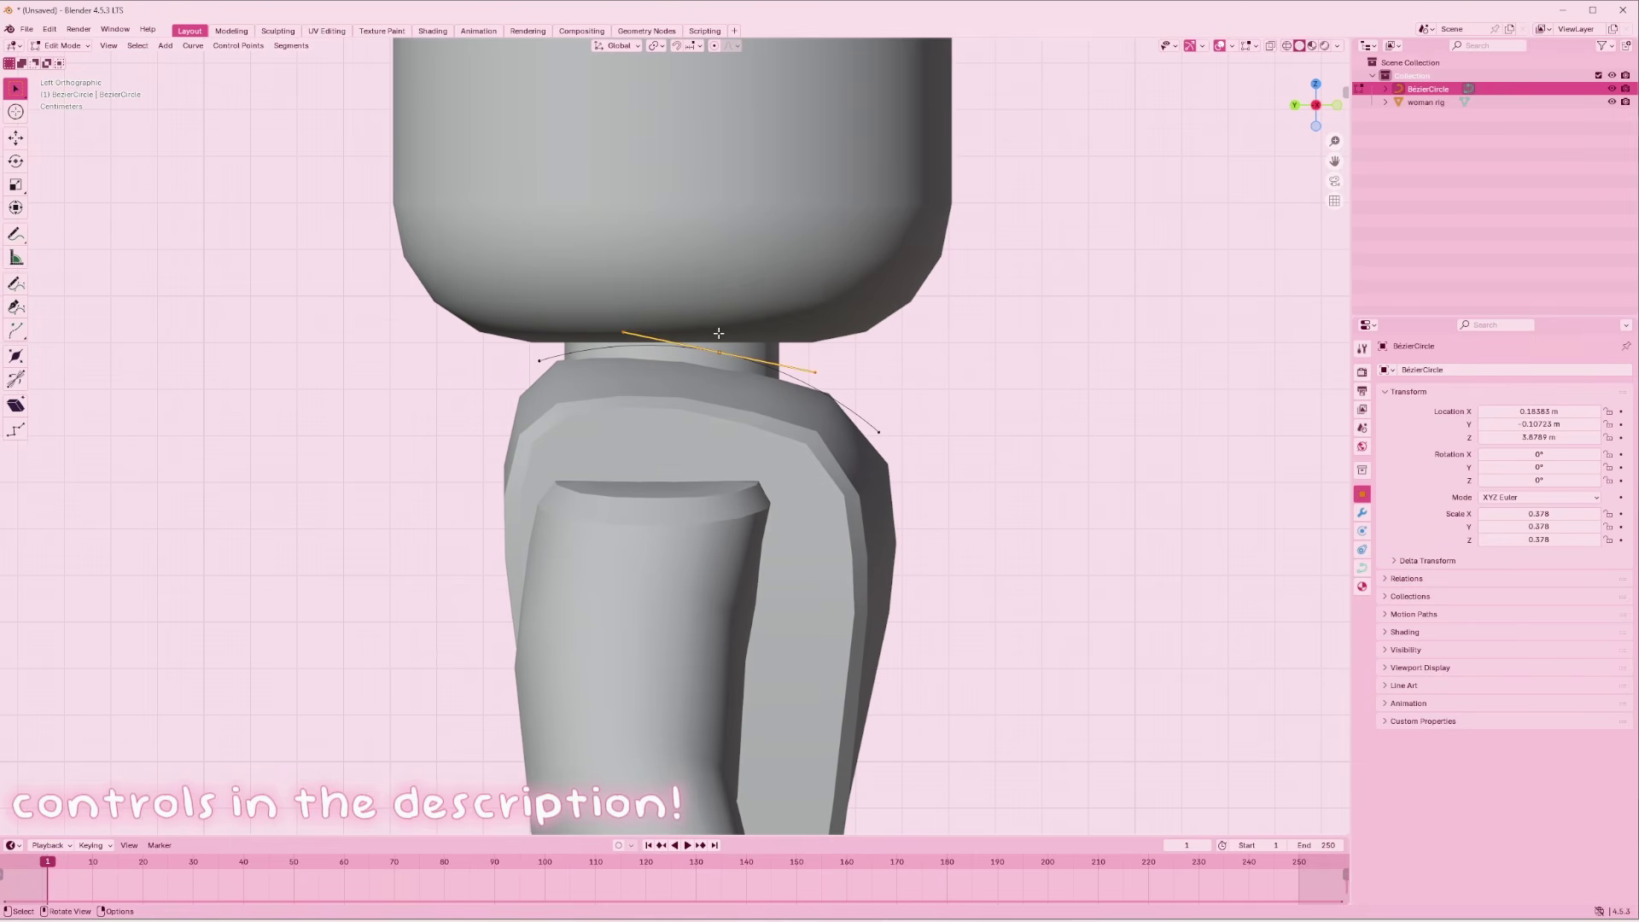
key(g)
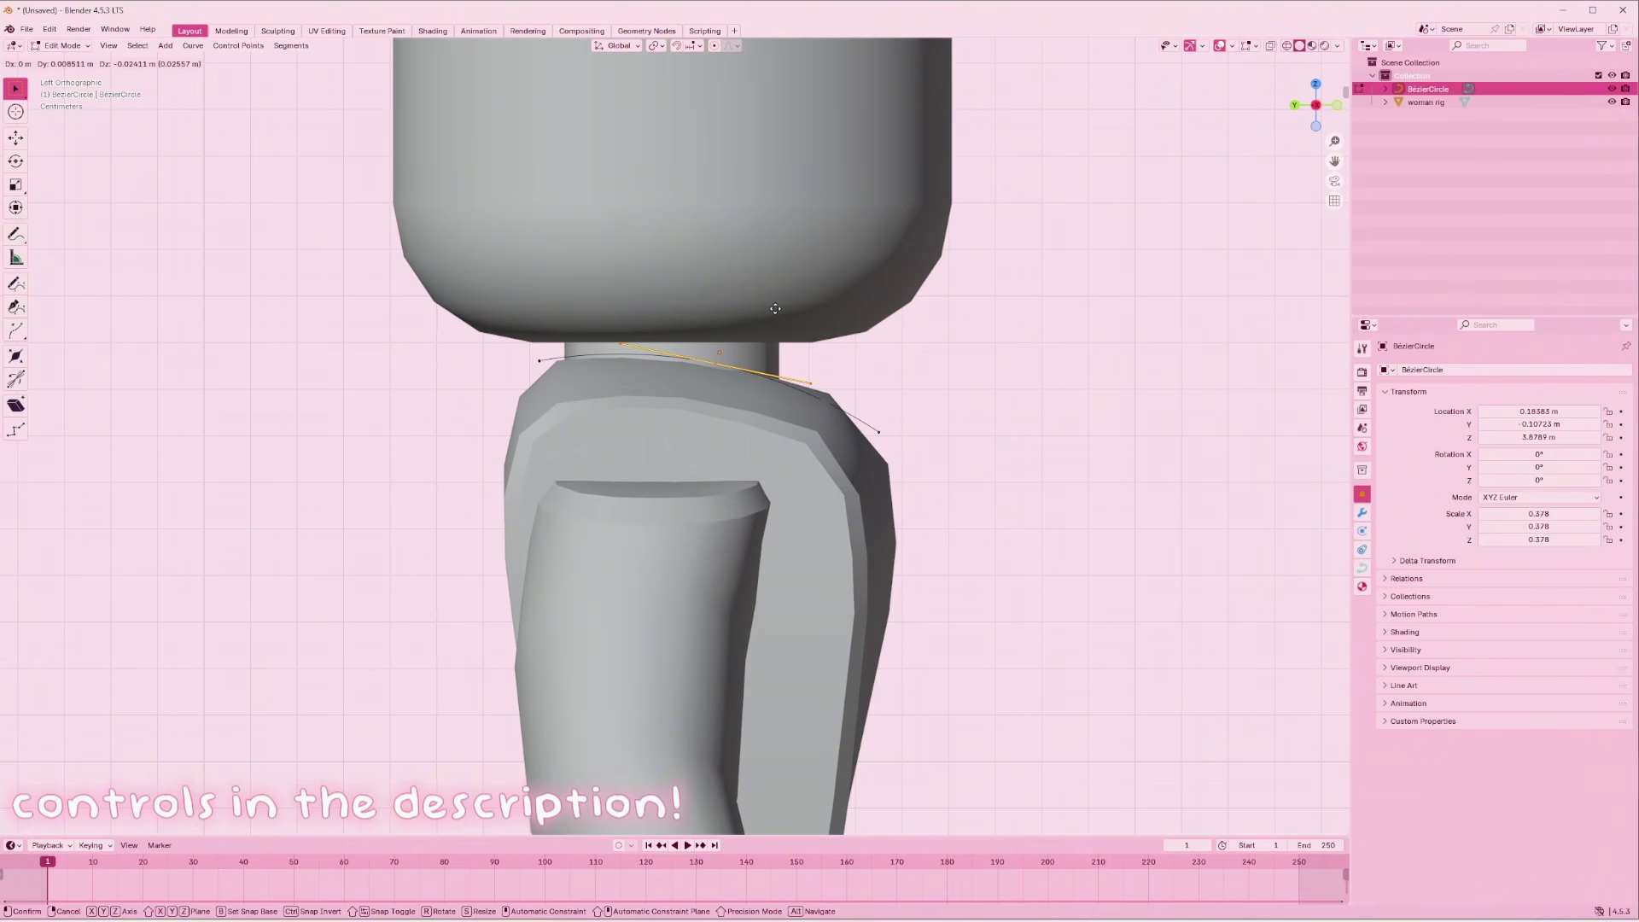
click(774, 308)
In front view, shift the whole Bézier circle with the Move tool to about X 0.172 m
click(1337, 105)
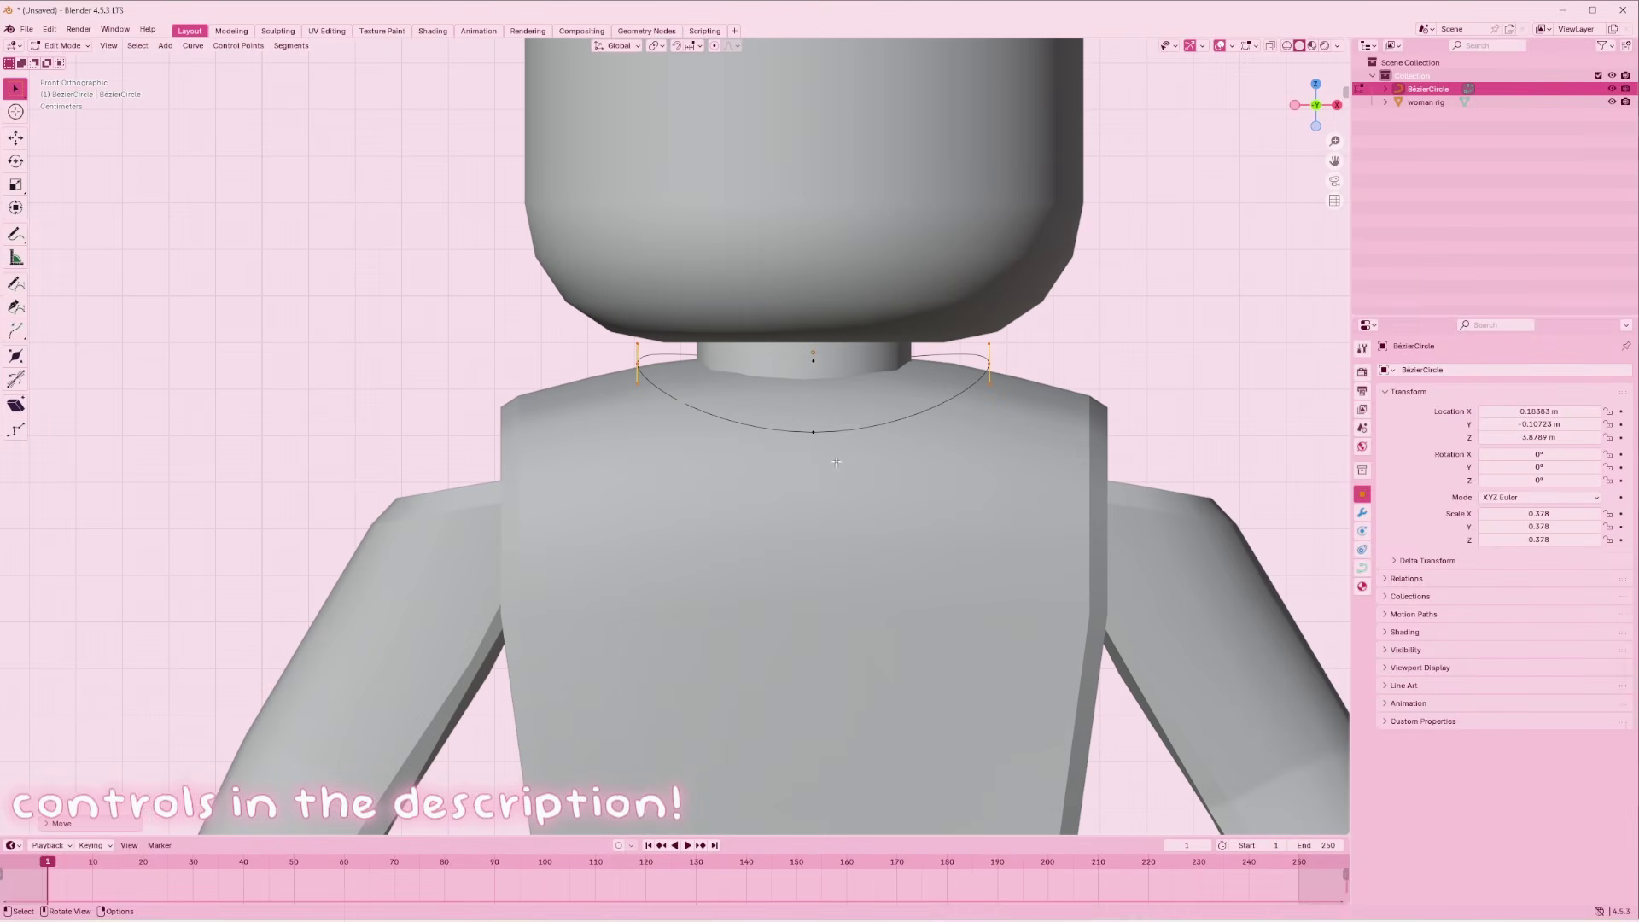
click(16, 137)
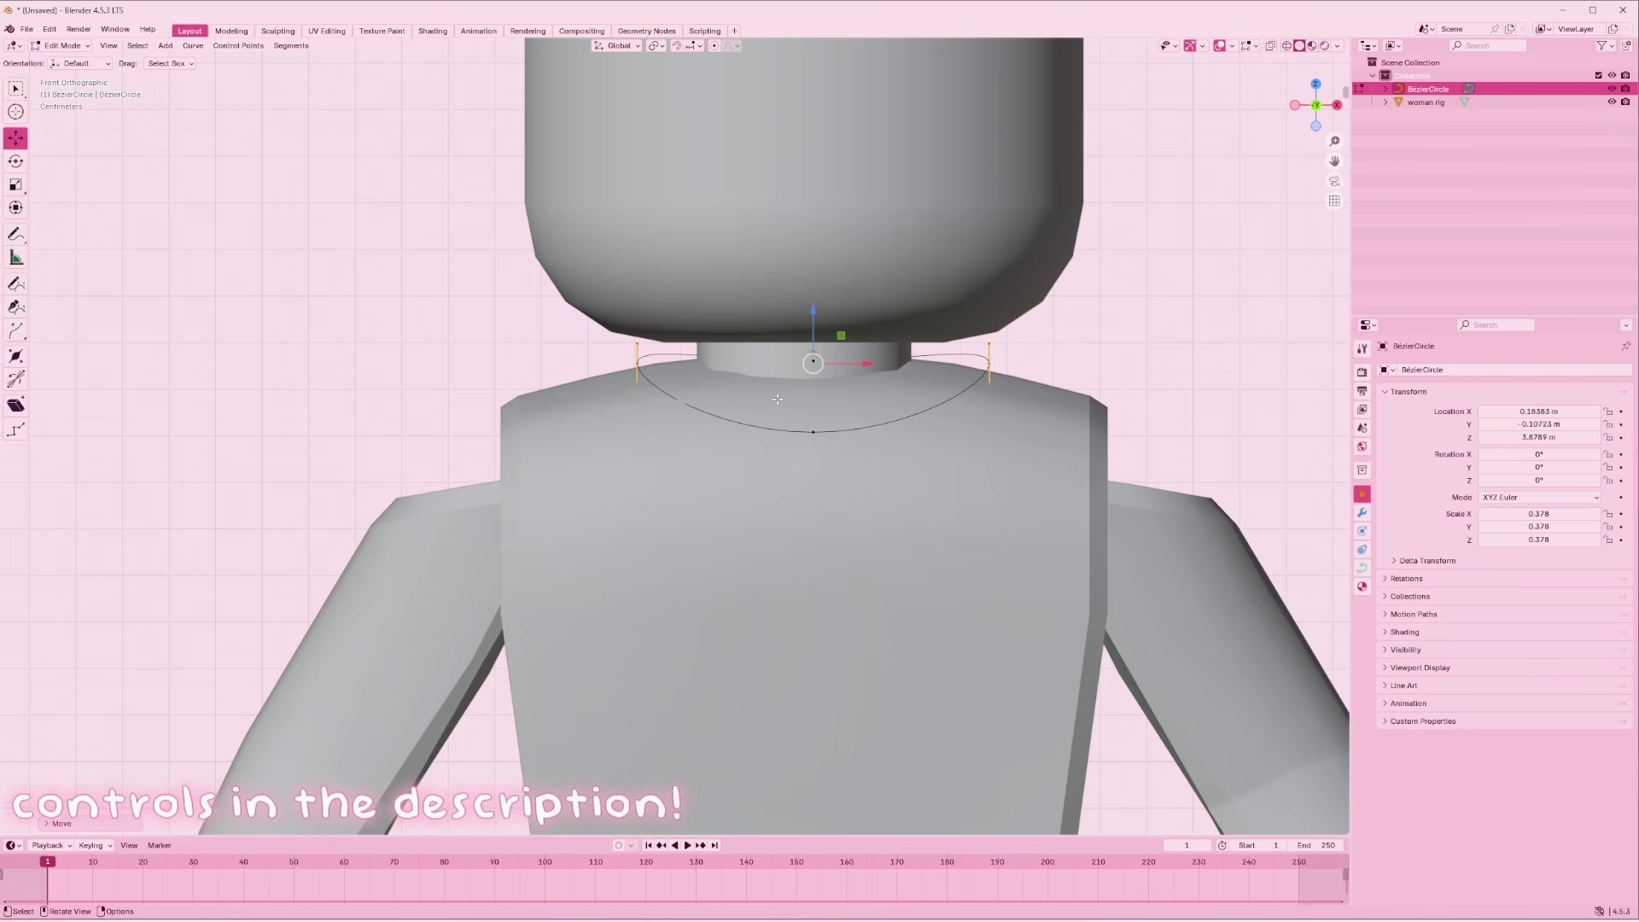
key(Tab)
drag(865, 361, 861, 358)
Scale the curve's two side control points closer together and shift them slightly so they sit nearer the neck
key(Tab)
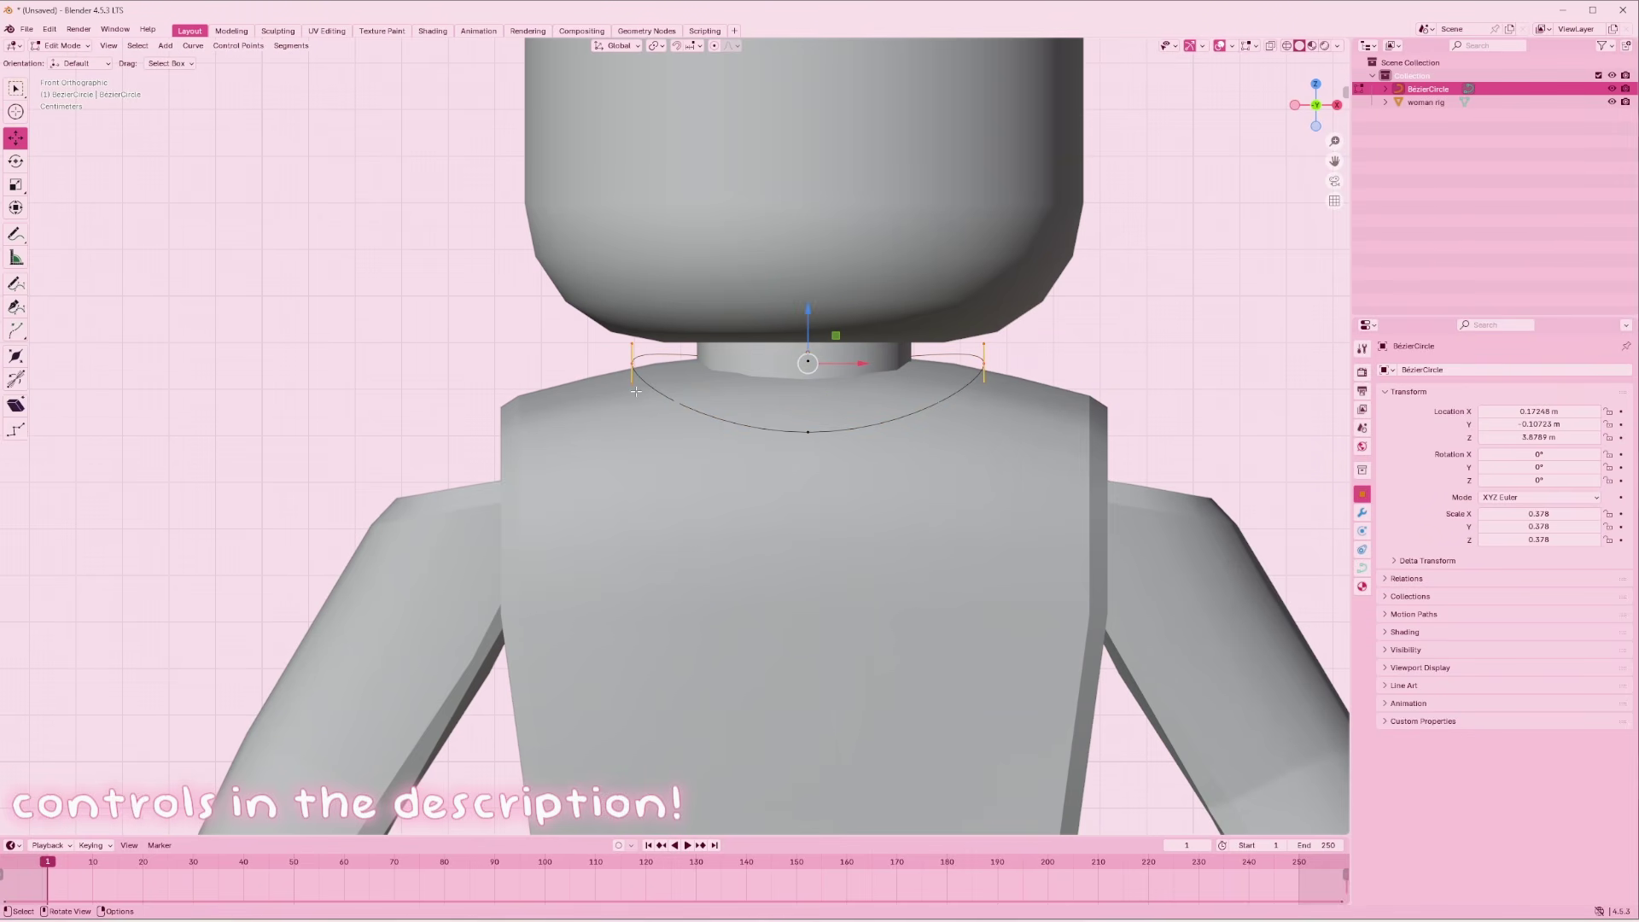
key(b)
drag(1040, 303, 947, 380)
key(s)
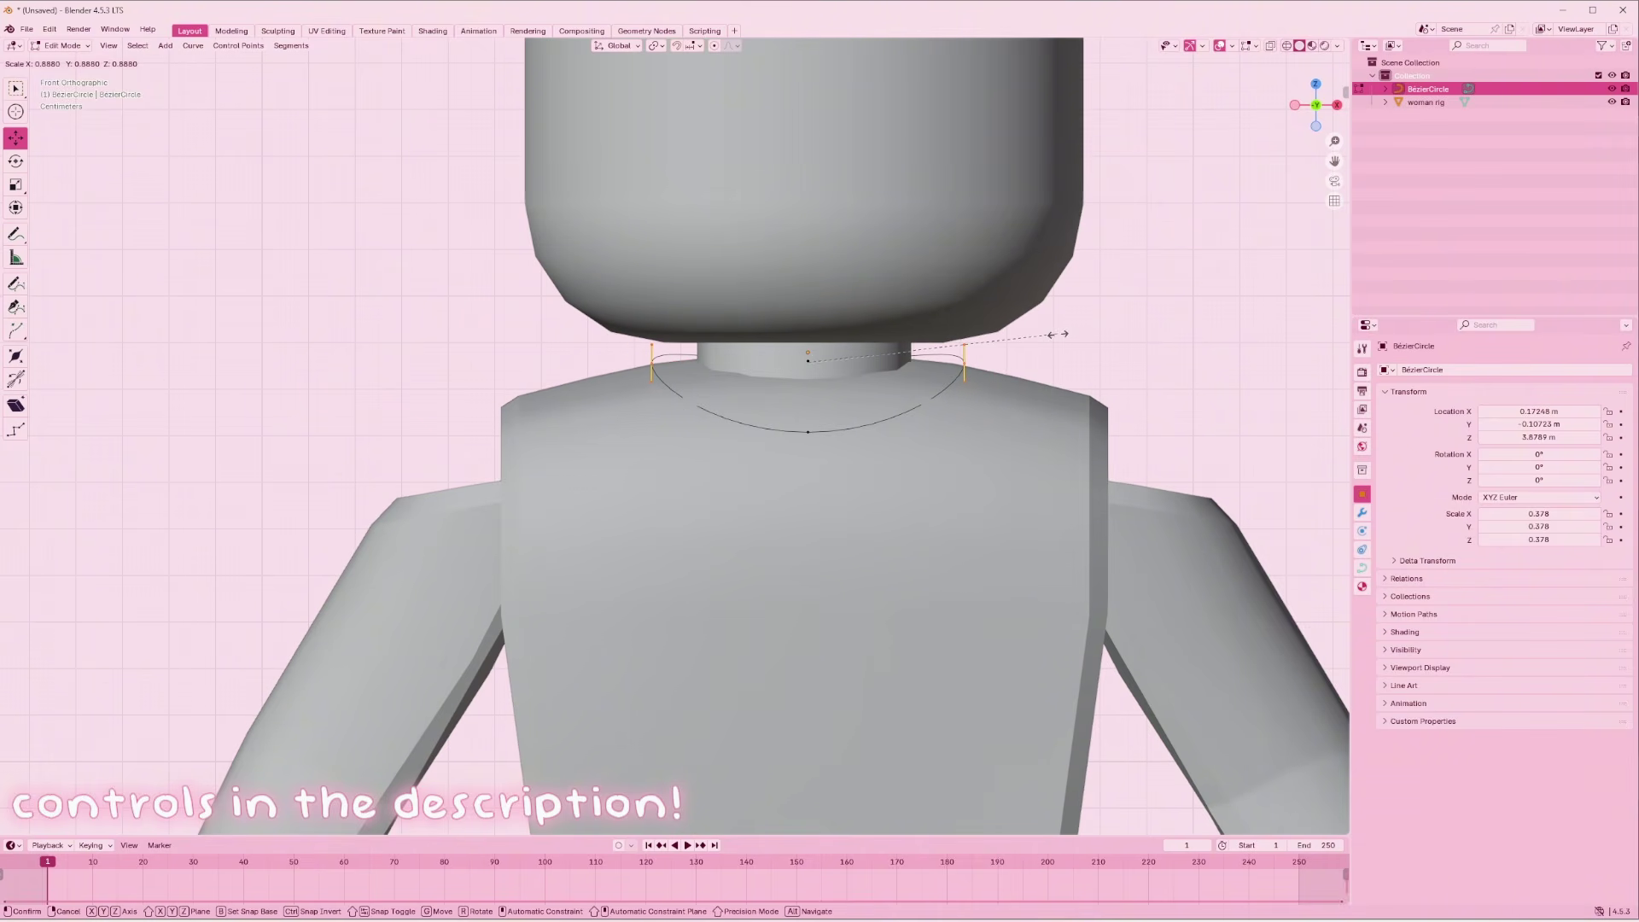
click(1048, 337)
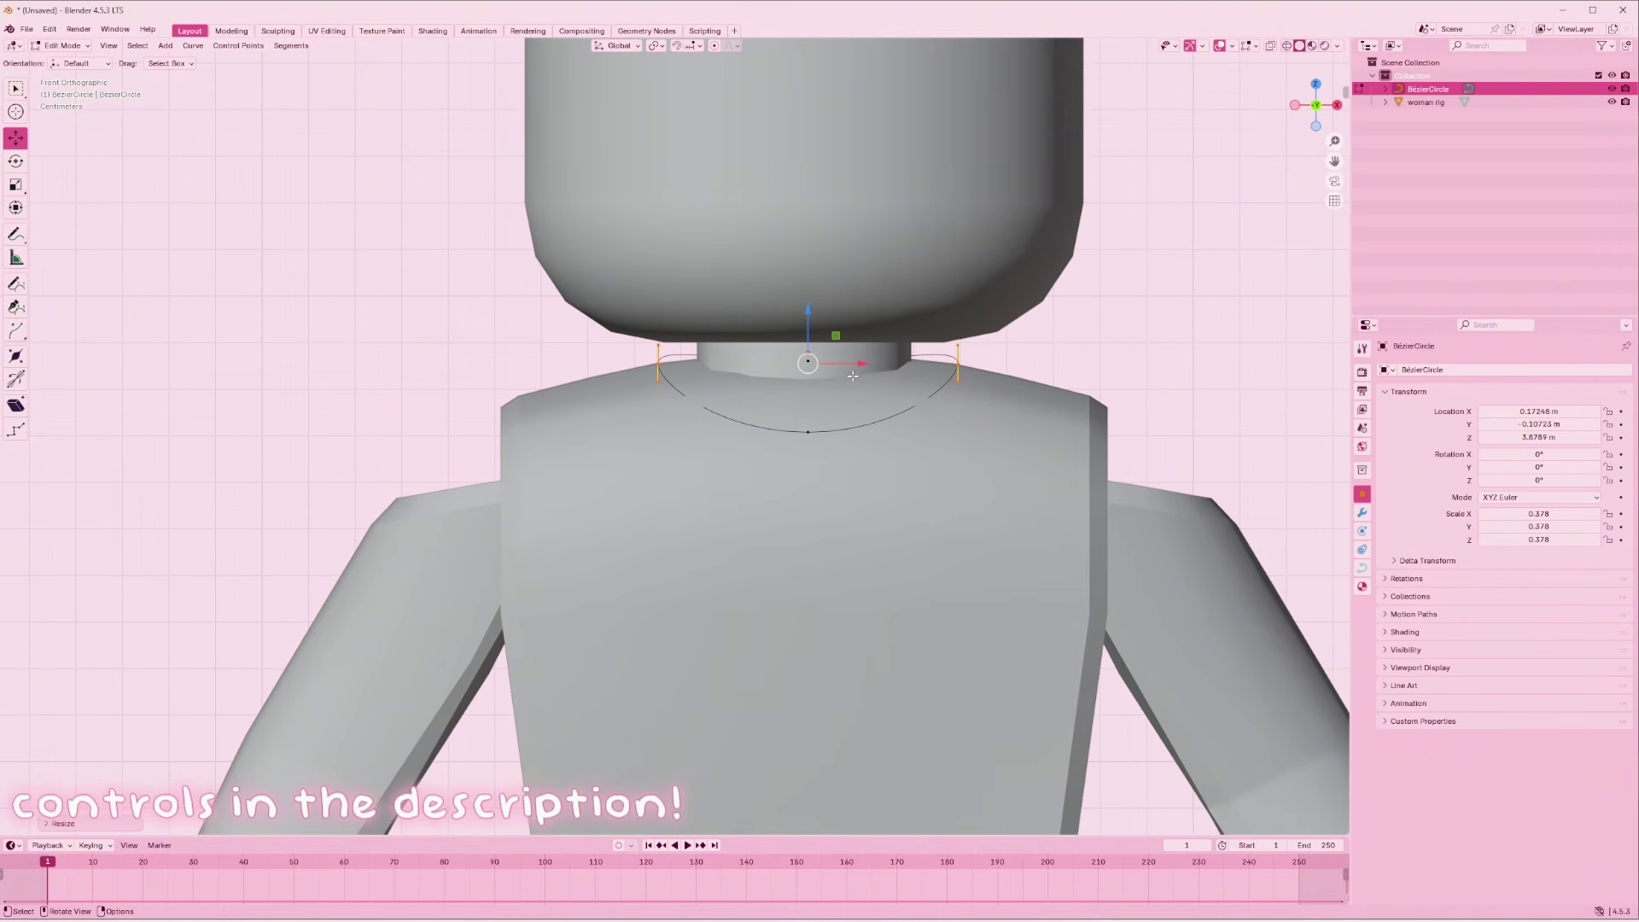
drag(852, 376, 849, 370)
key(ctrl+z)
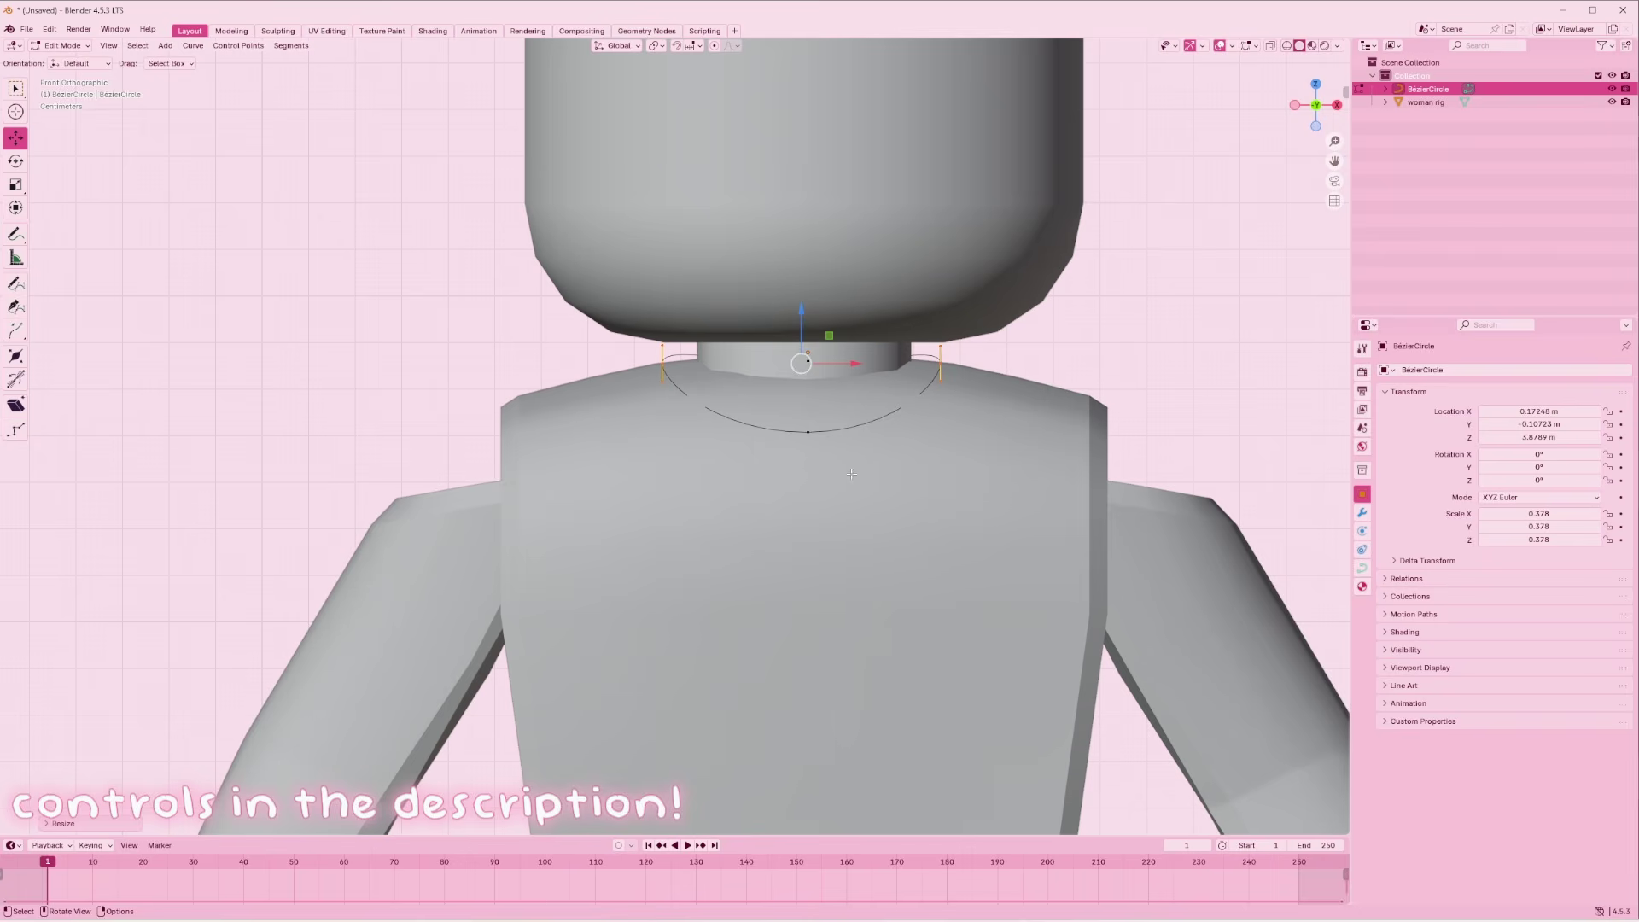
key(ctrl+z)
key(ctrl+z)
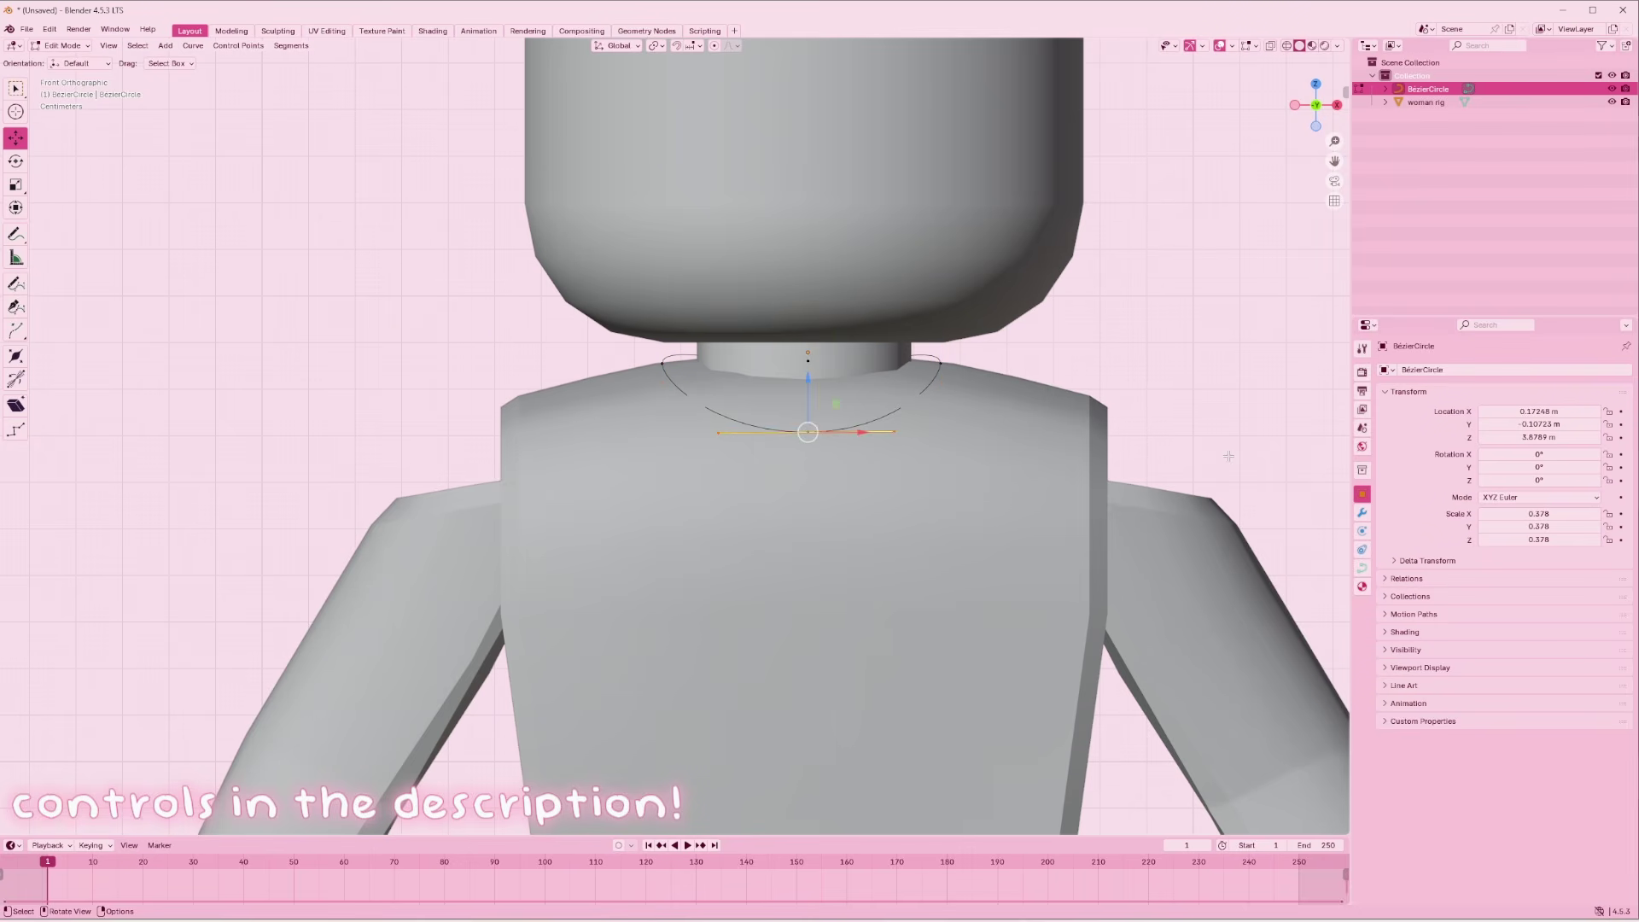
Scale the front control point's handles to about 0.34 to give the necklace curve a V shape
key(s)
right_click(1006, 475)
key(s)
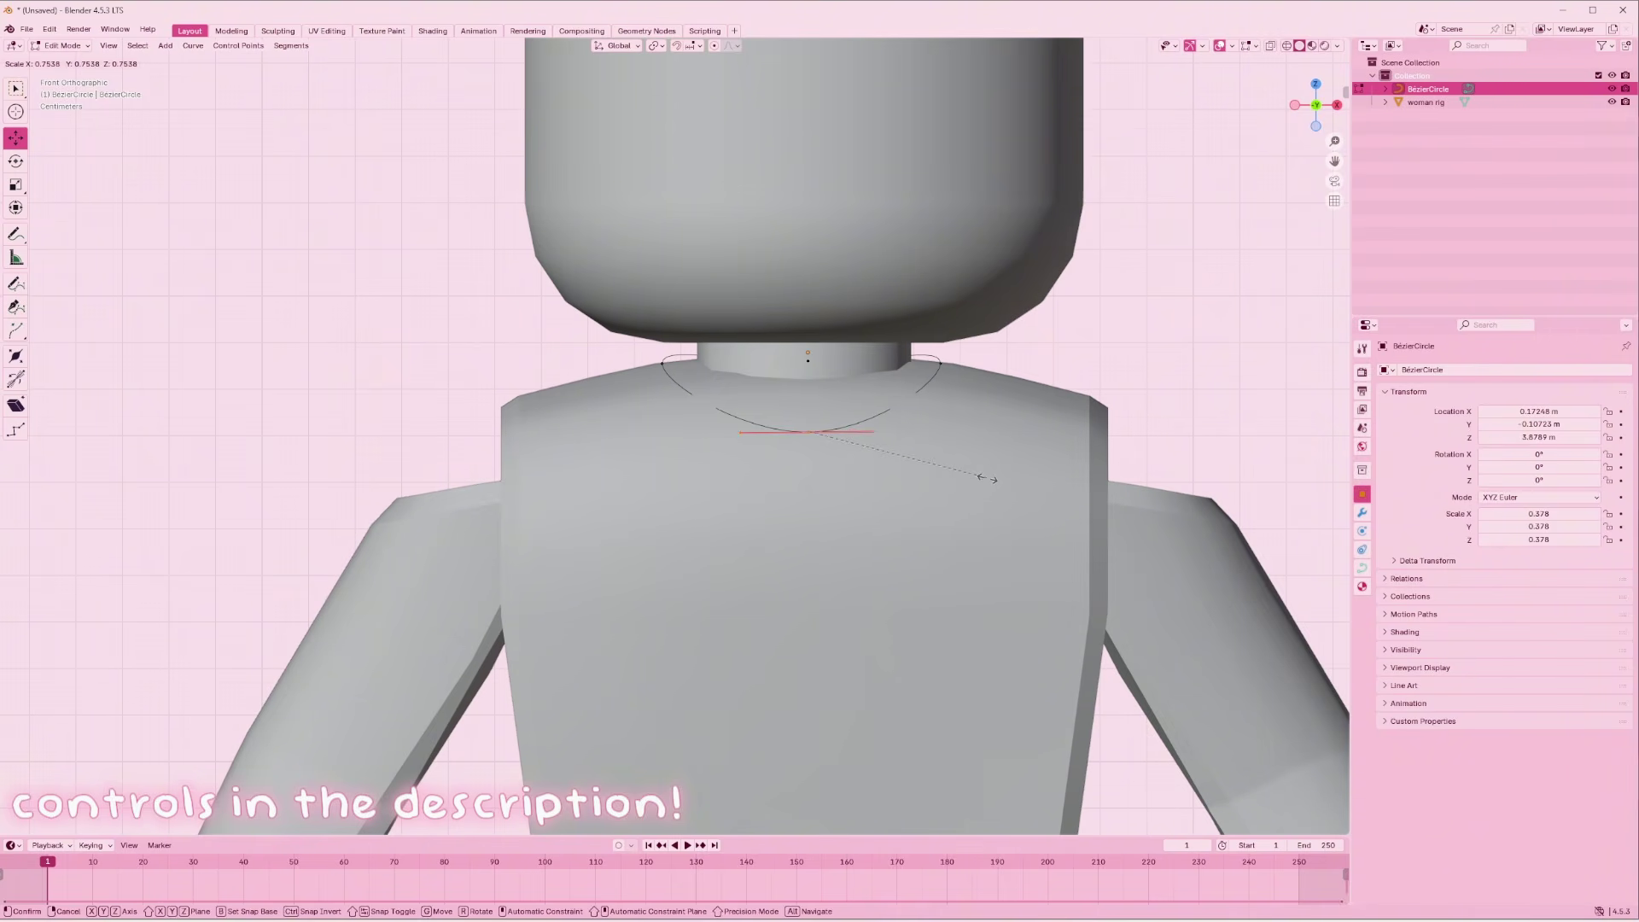
right_click(972, 447)
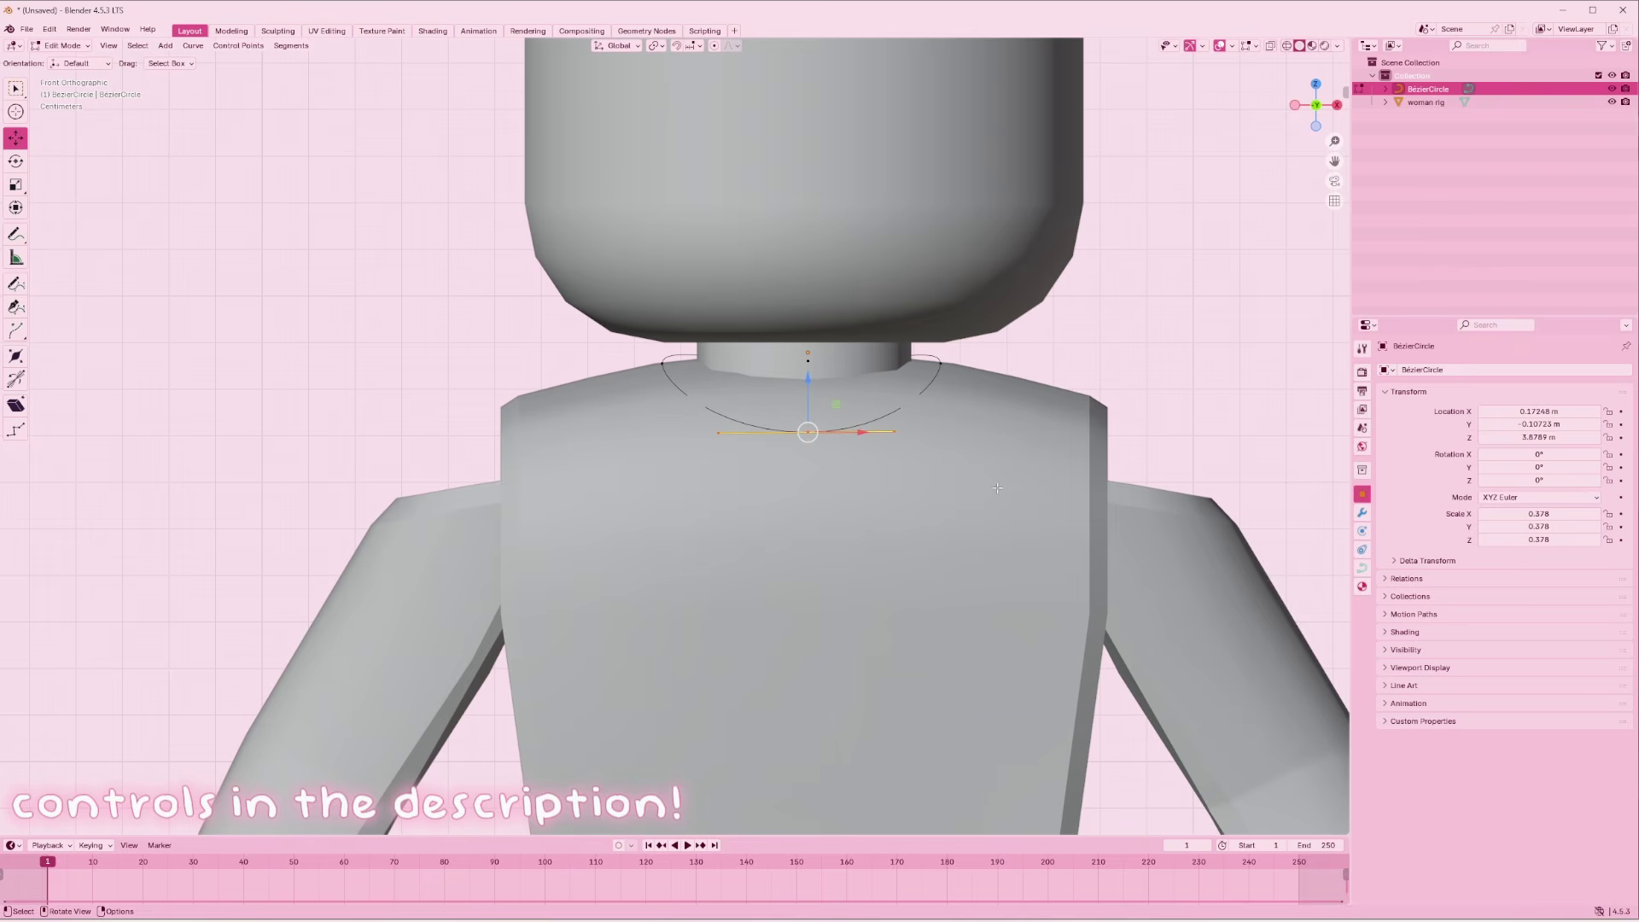
key(s)
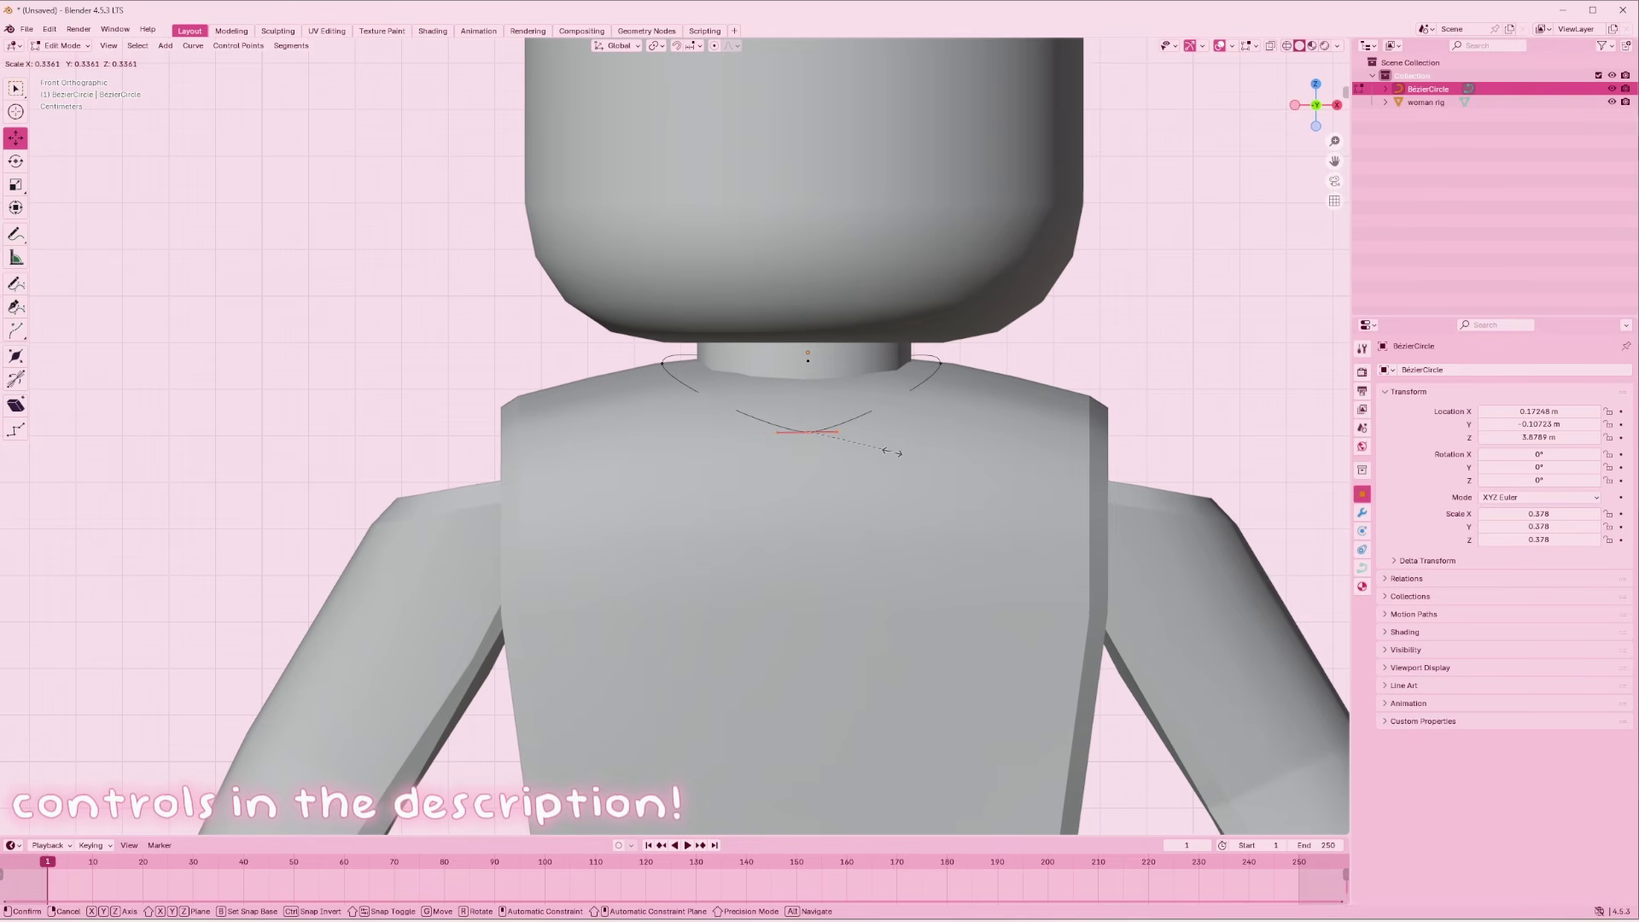
click(889, 446)
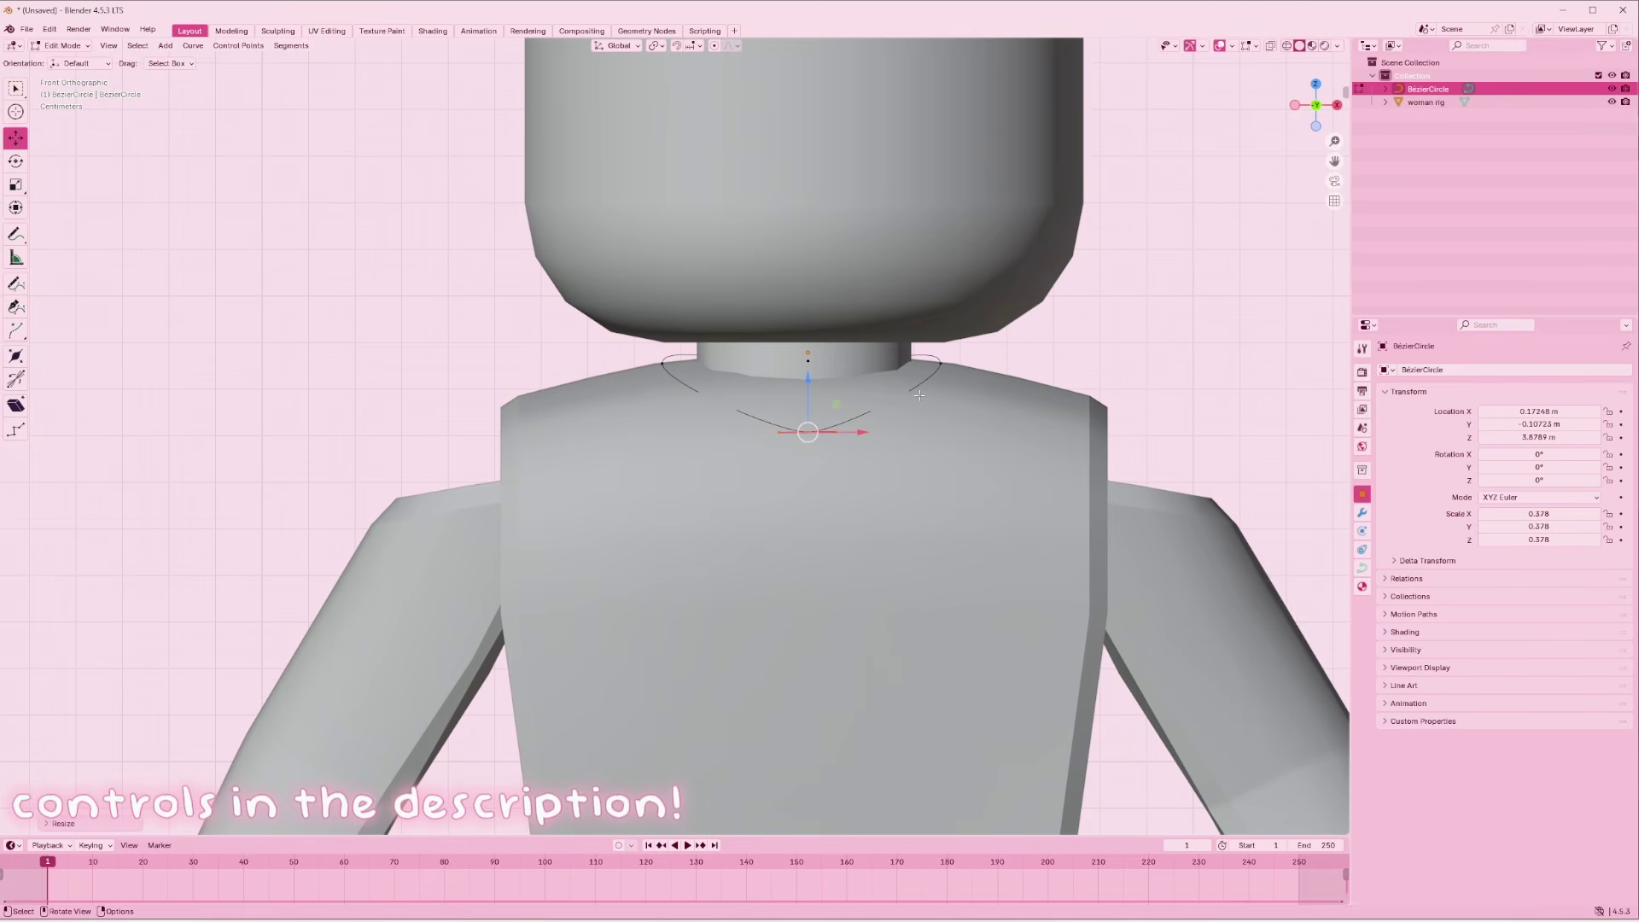
In left view, reposition the whole curve to about Y -0.124 m and Z 3.89 m so it rests on the shoulders
click(1295, 106)
key(Tab)
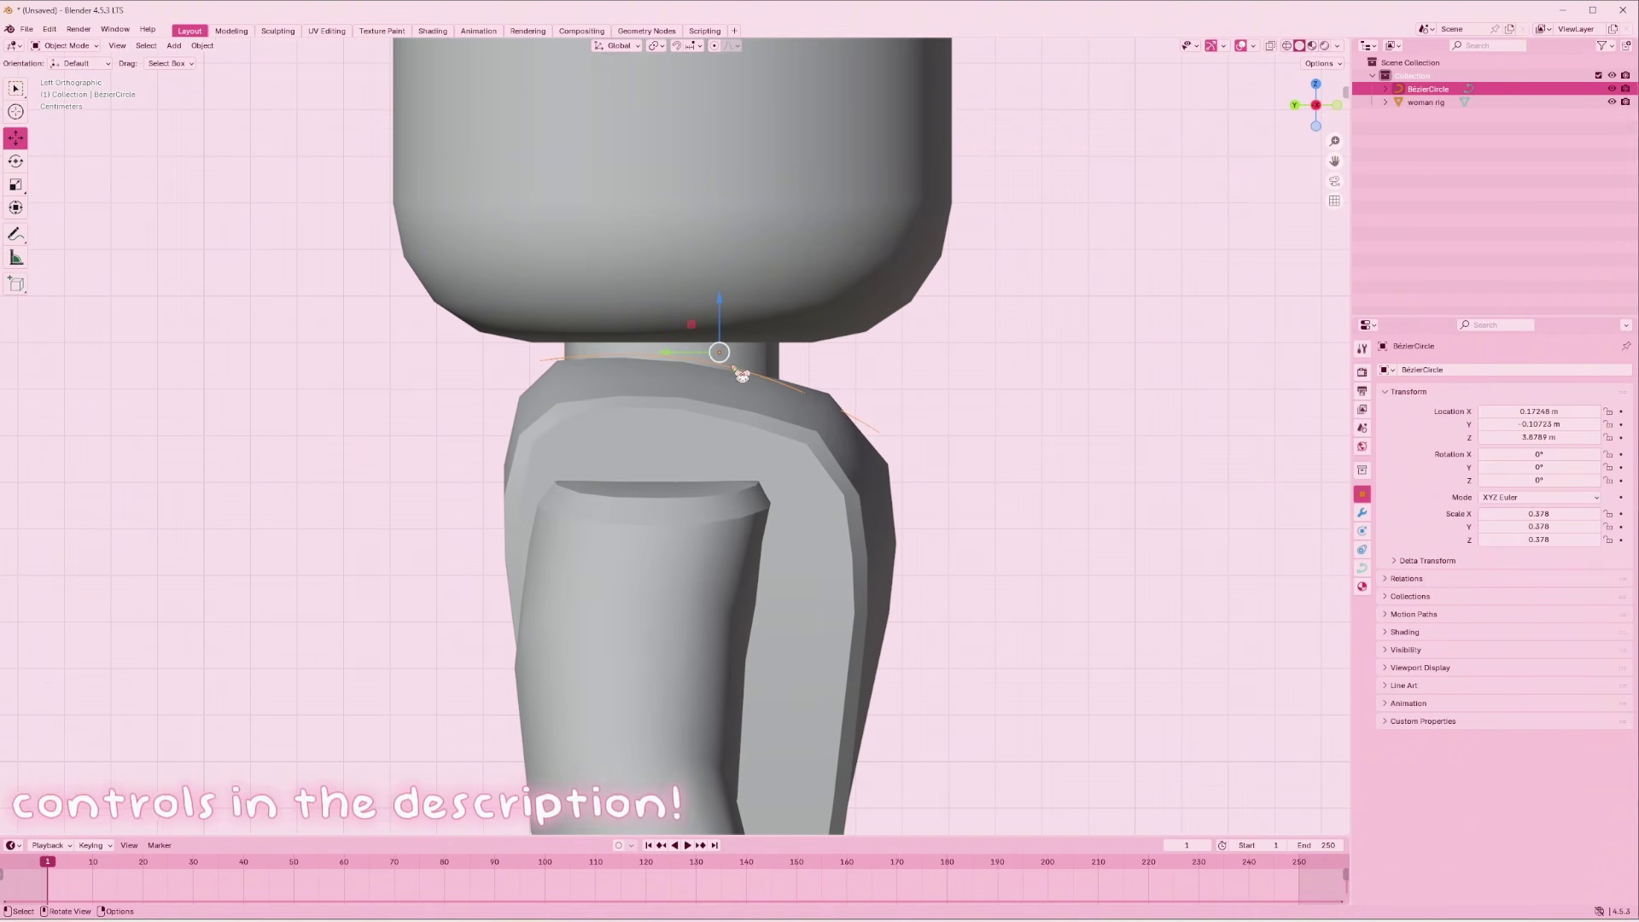
key(g)
key(z)
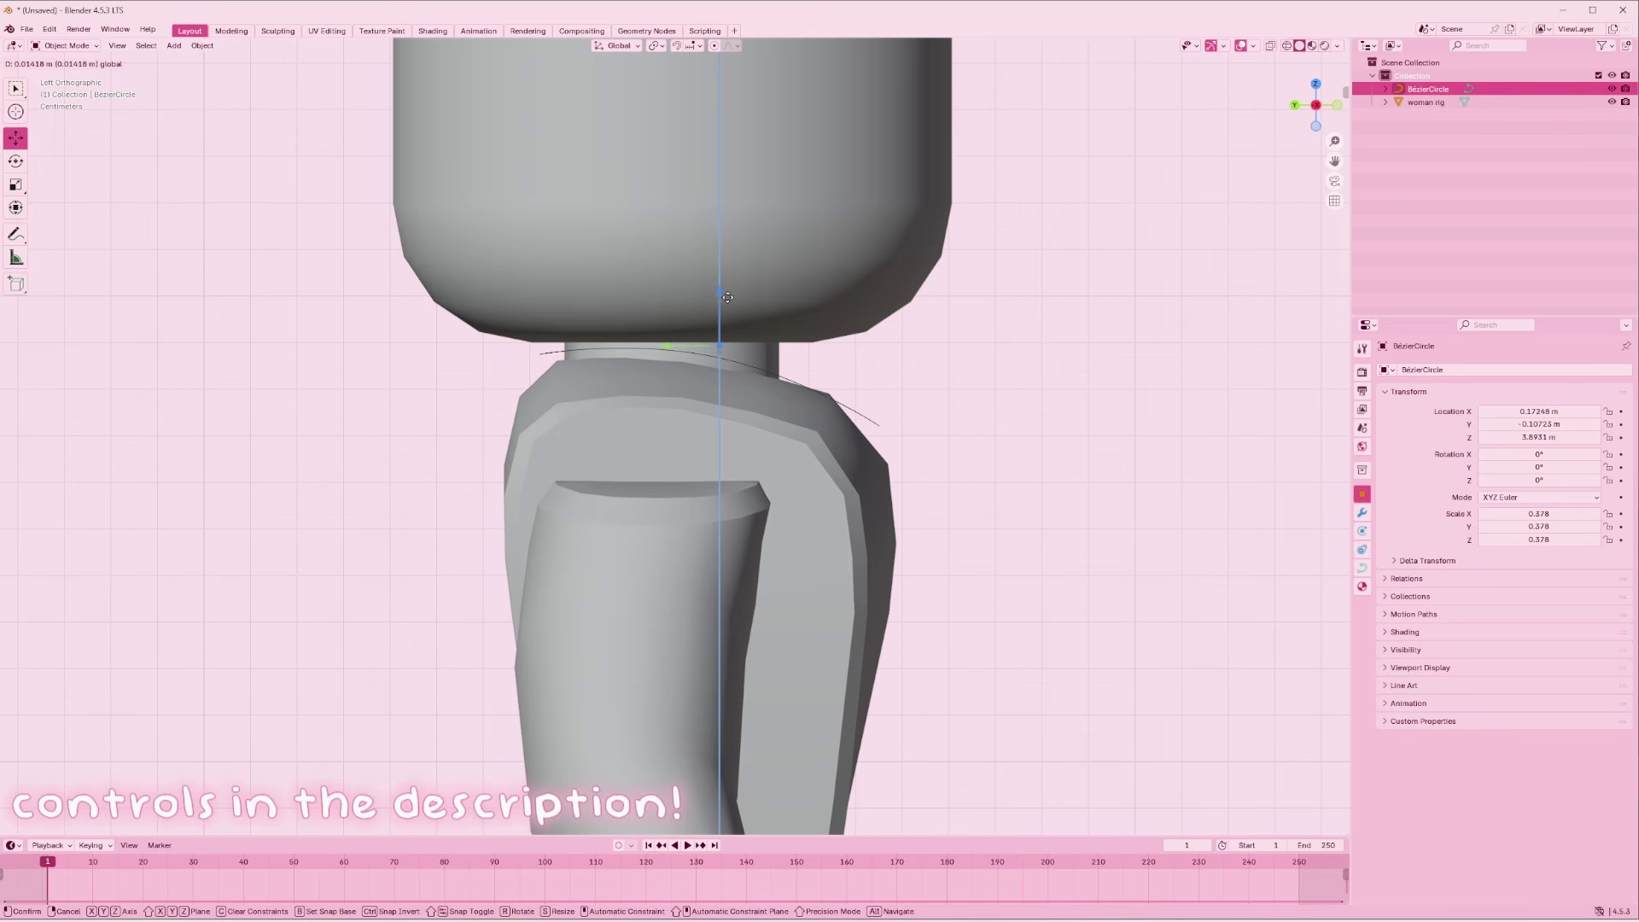
key(y)
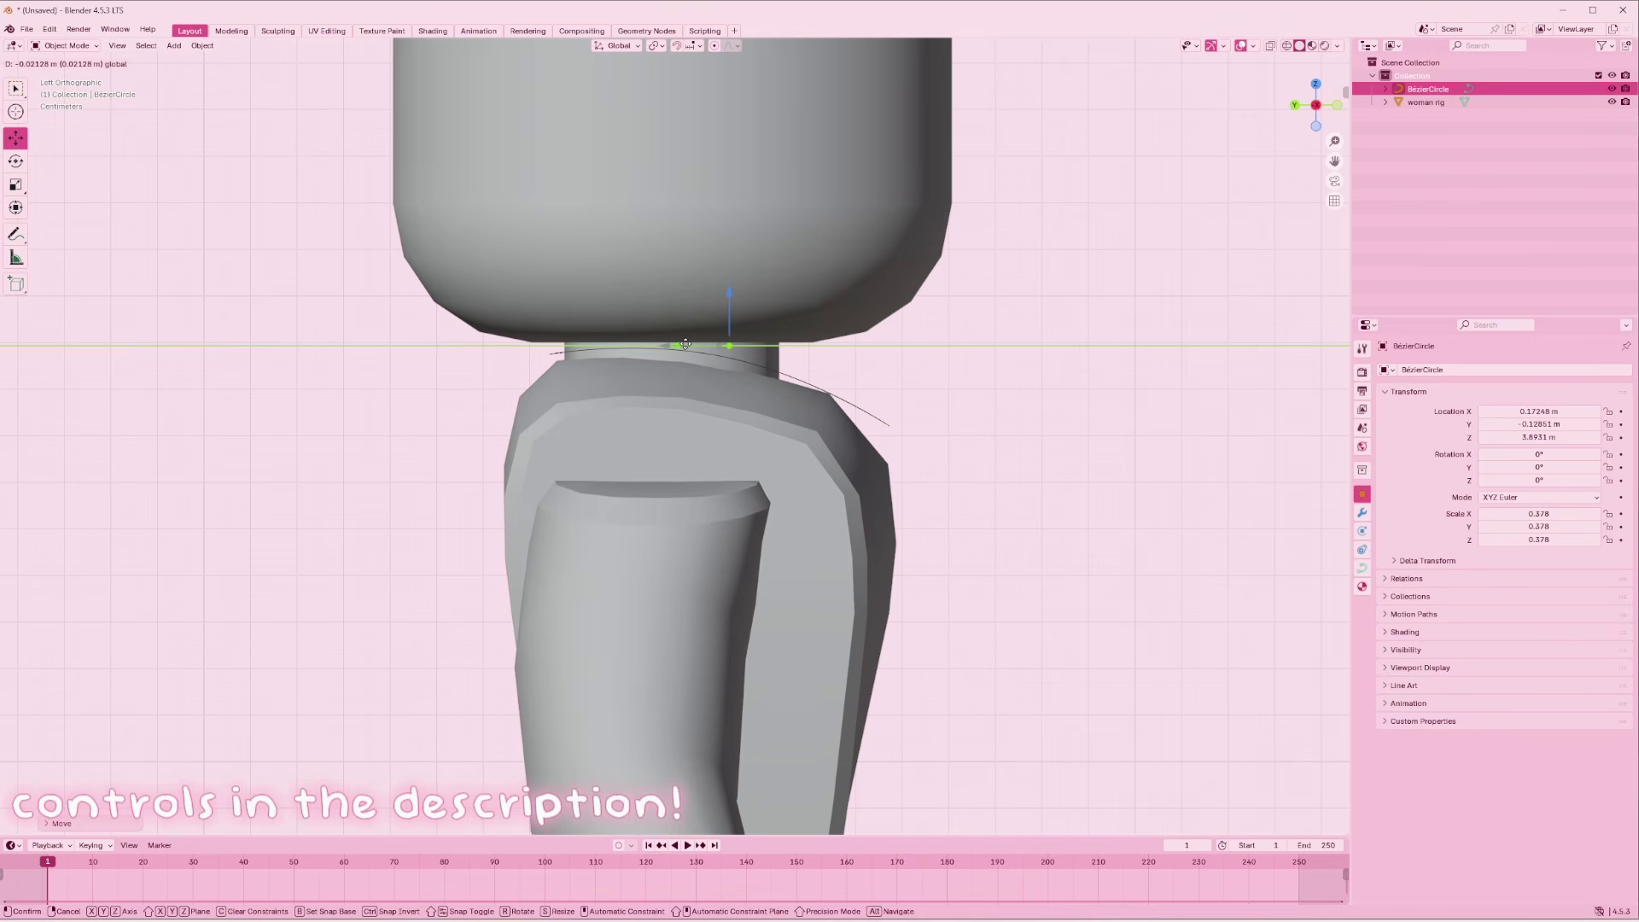
drag(683, 345, 727, 320)
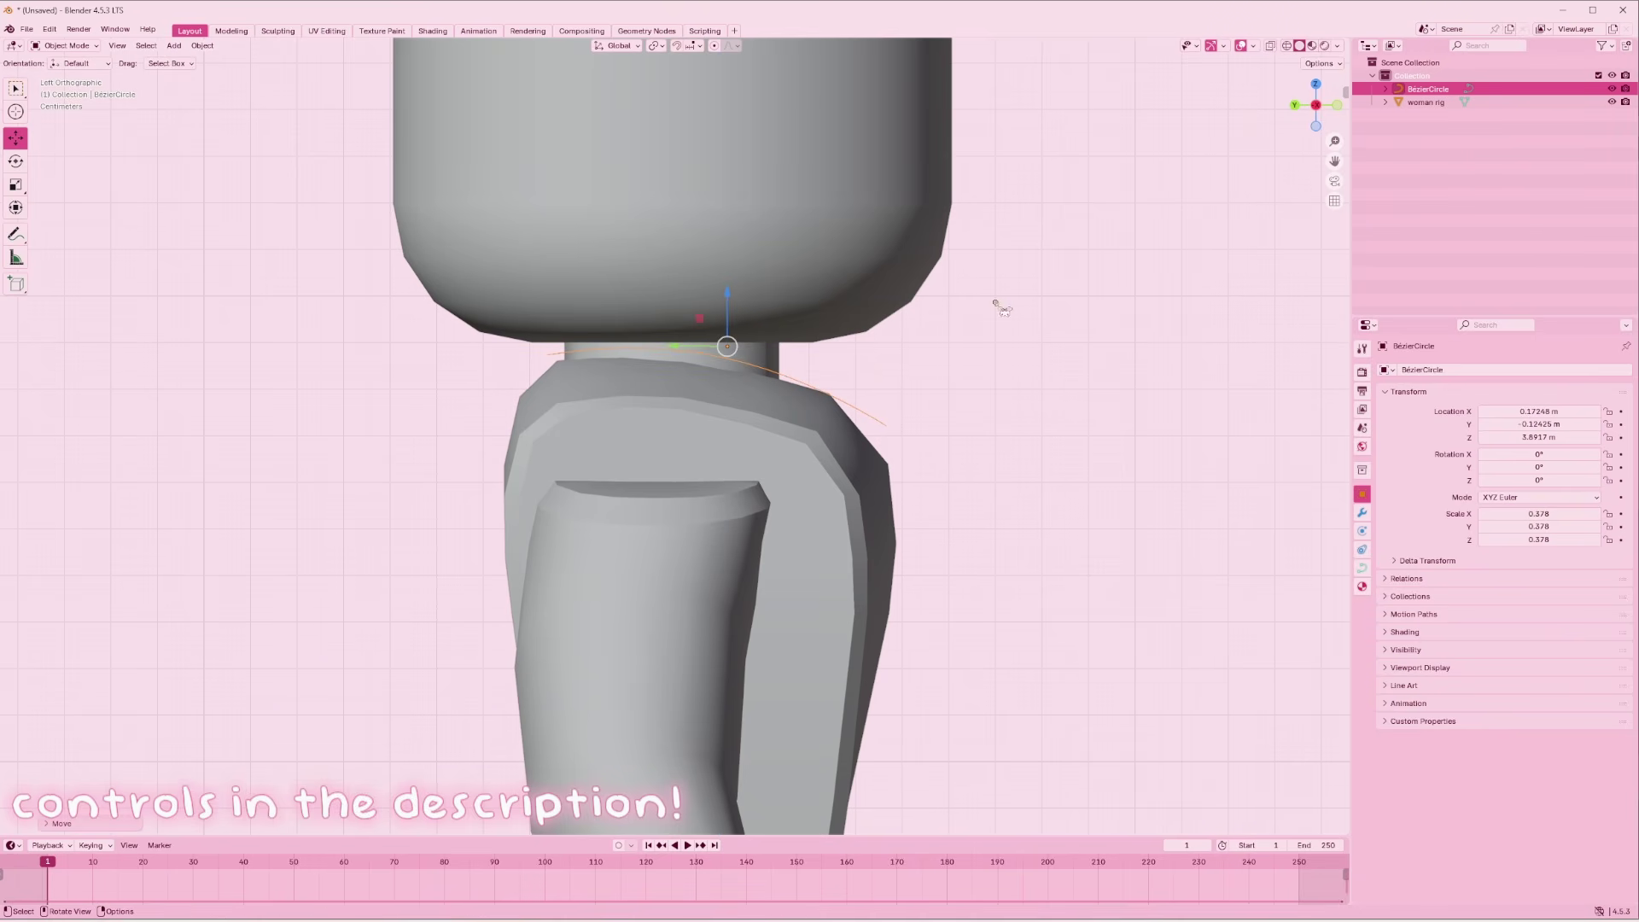
In front view, centre the curve on the neck at about X 0.178 m and deselect it
click(1336, 105)
click(1107, 418)
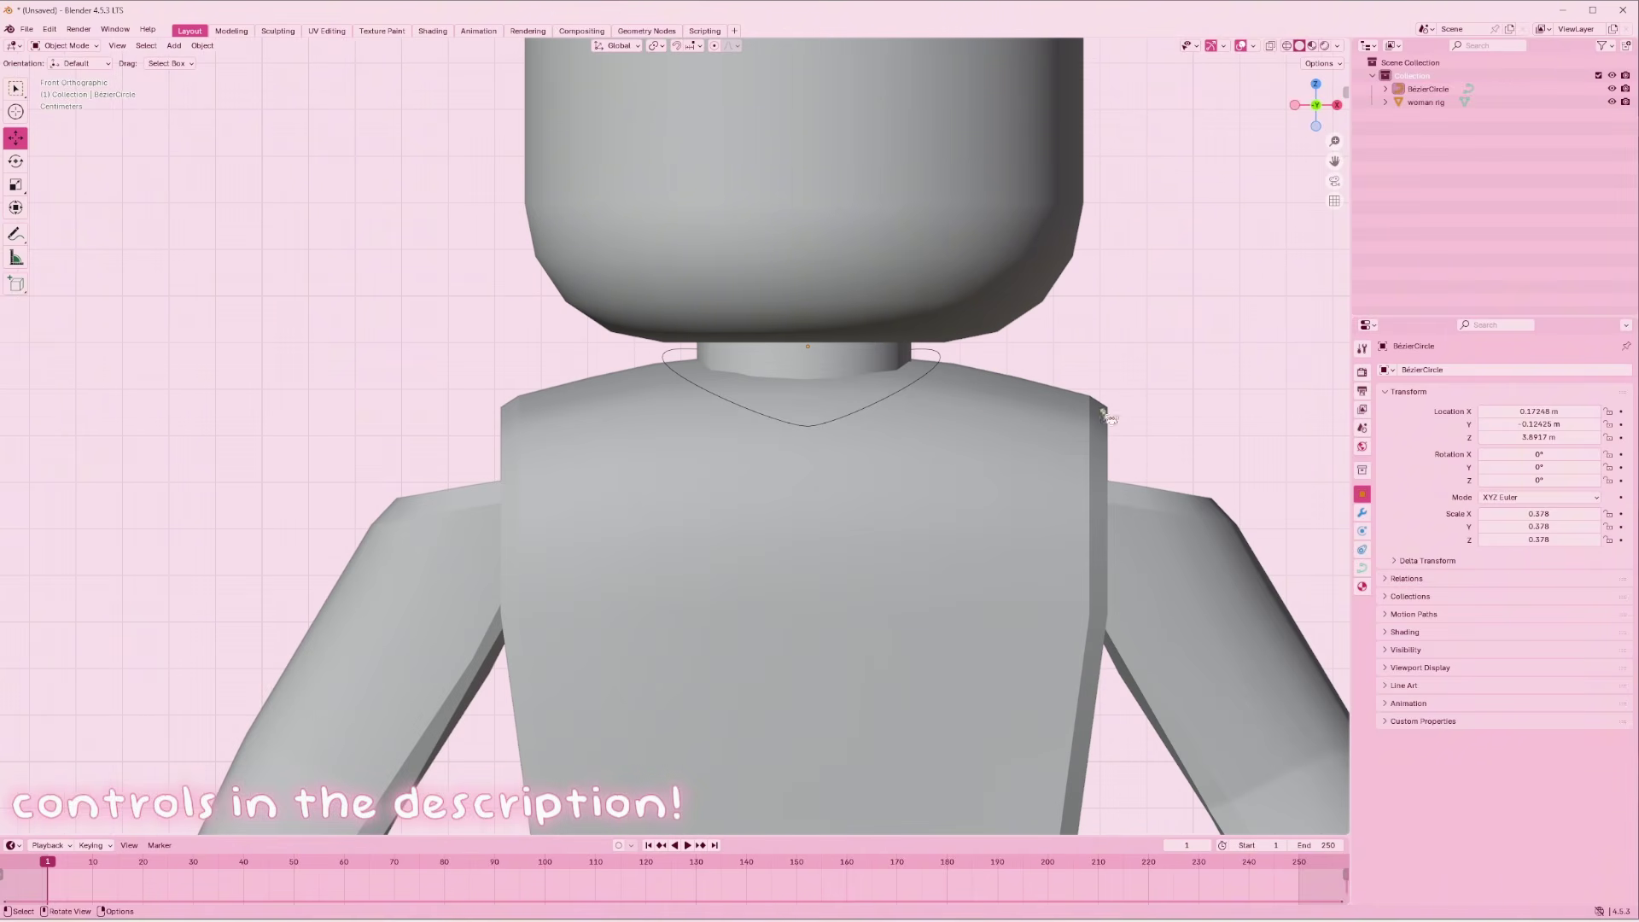
click(956, 366)
key(Tab)
mouse_move(954, 405)
mouse_down()
mouse_move(933, 372)
mouse_move(950, 396)
mouse_up()
key(Tab)
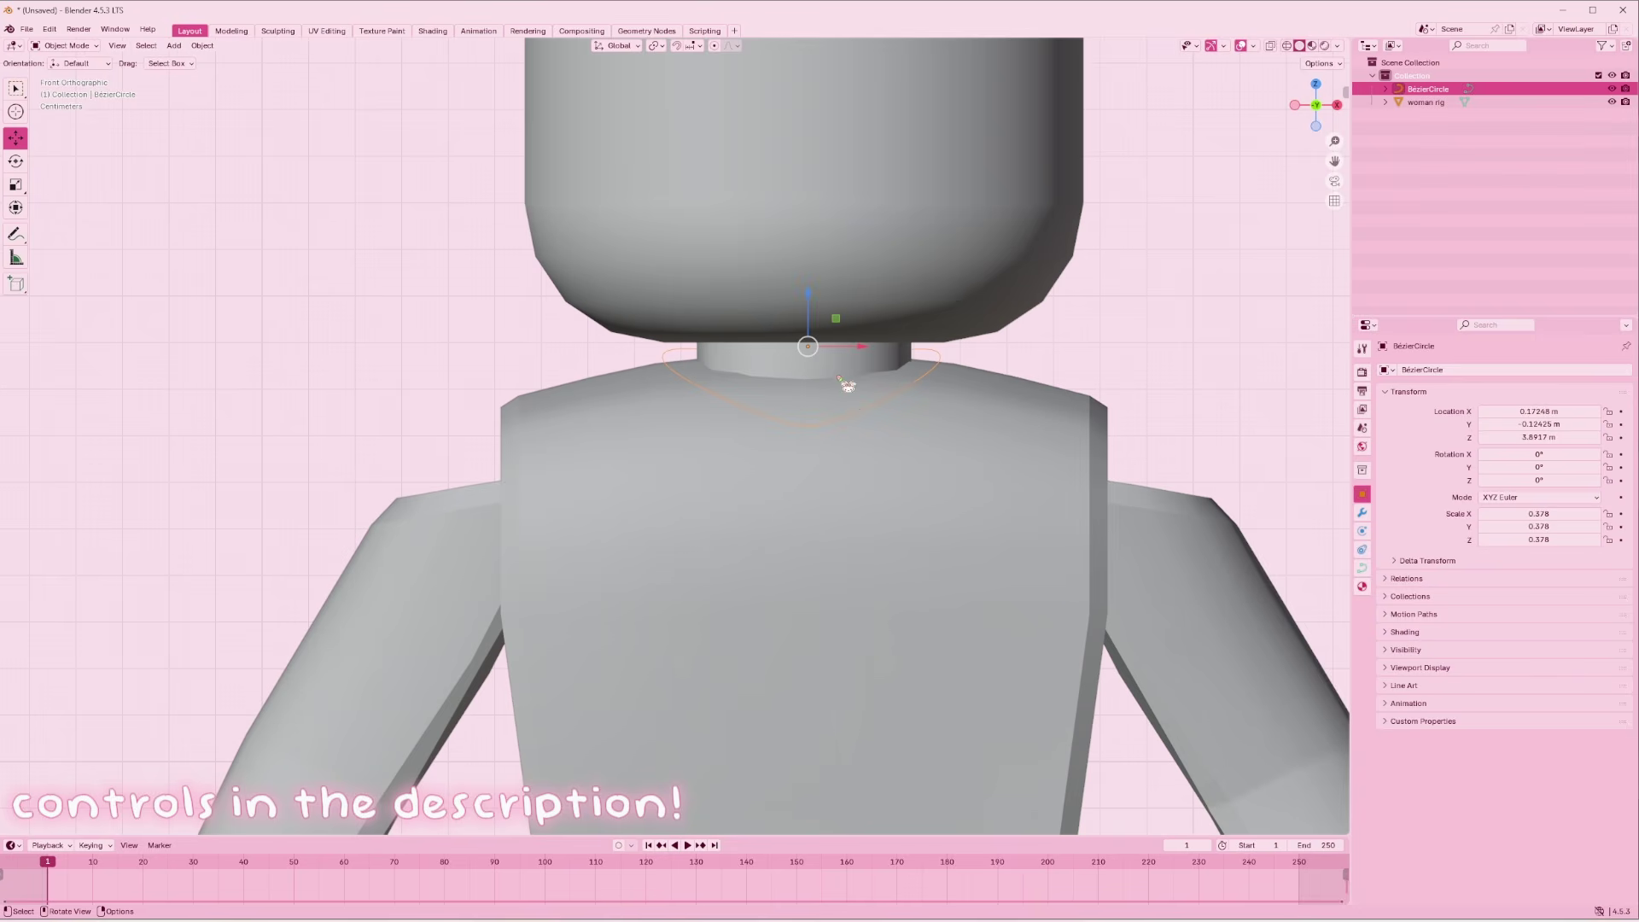
drag(853, 351, 857, 350)
click(1051, 365)
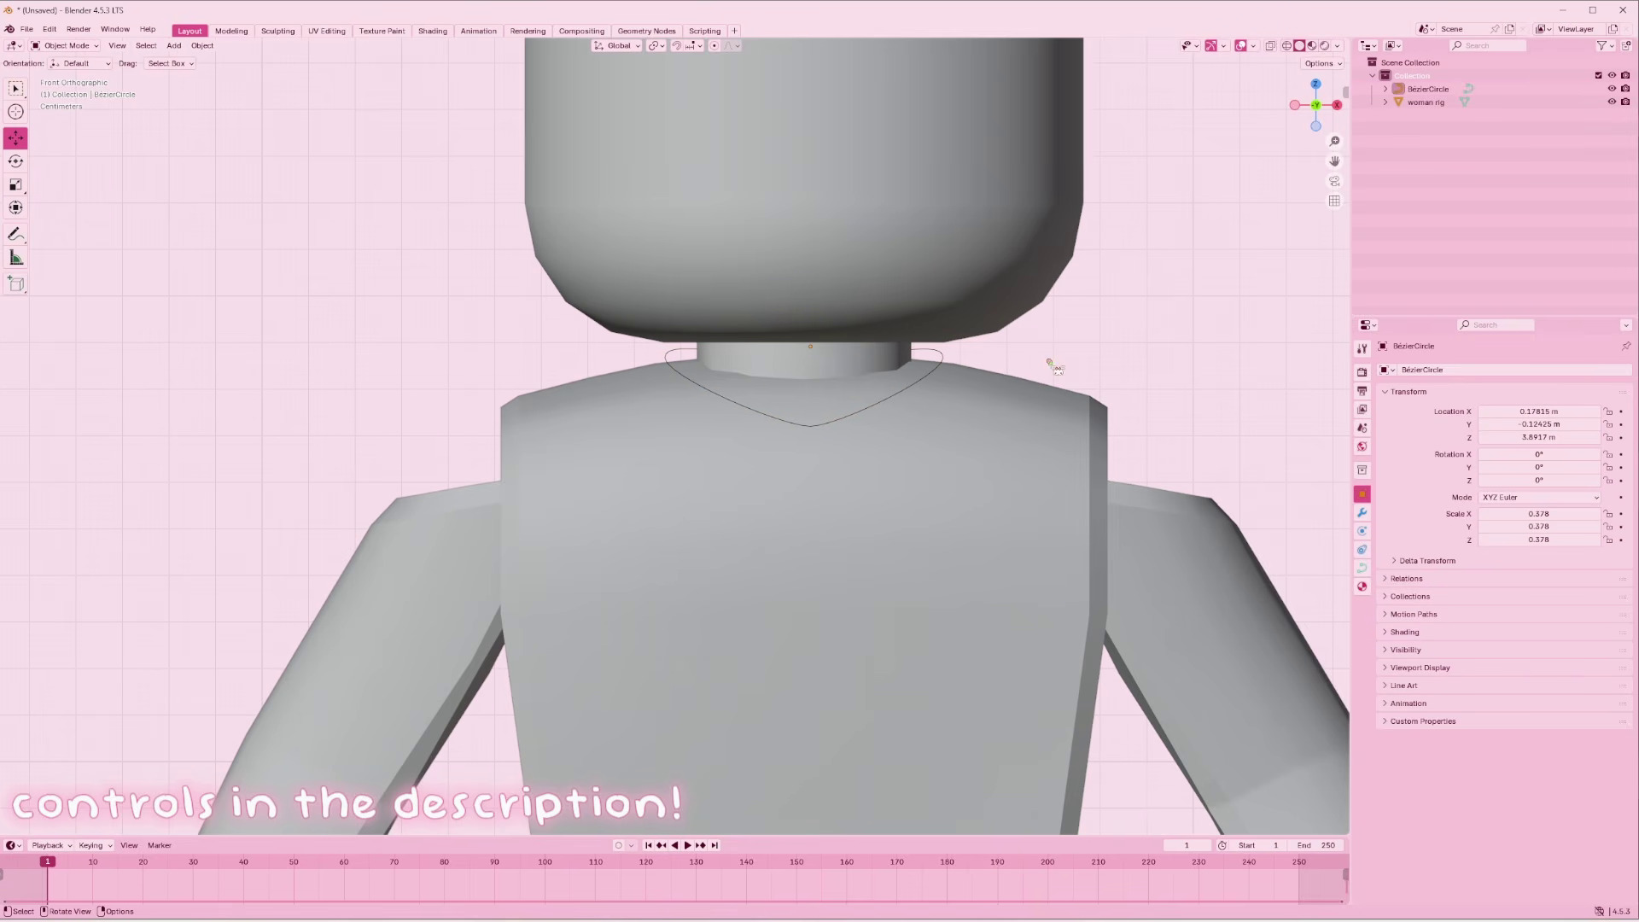
Scale the curve's side control points slightly inward and shorten the front point's handles a little, finishing in Object Mode
key(Tab)
drag(958, 410, 905, 339)
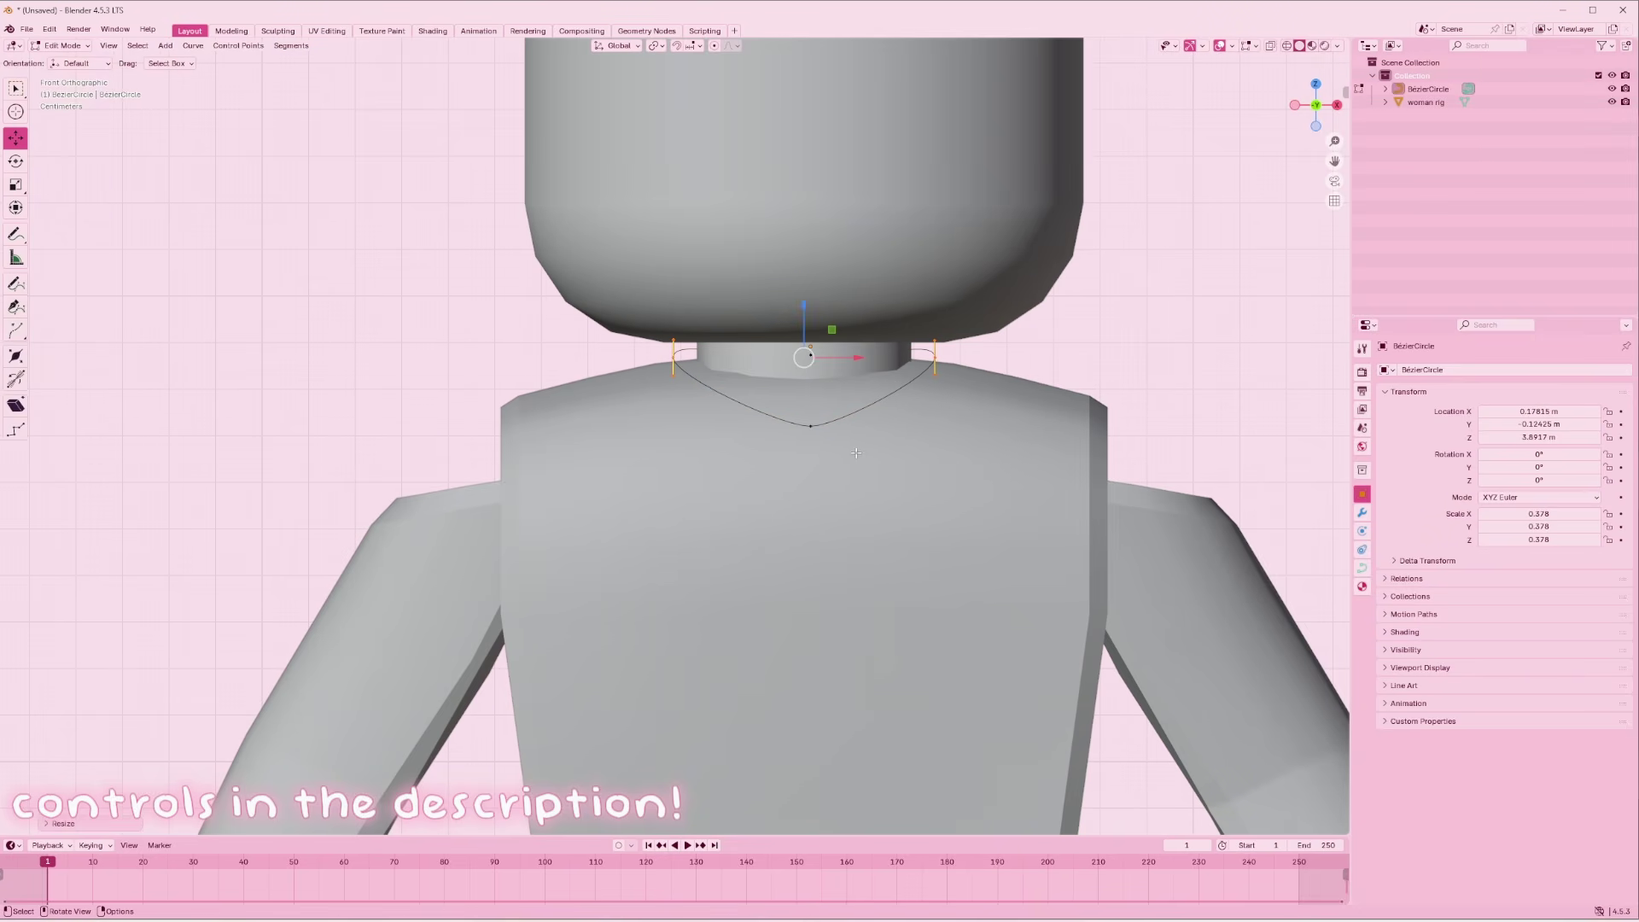
drag(756, 397, 887, 455)
key(s)
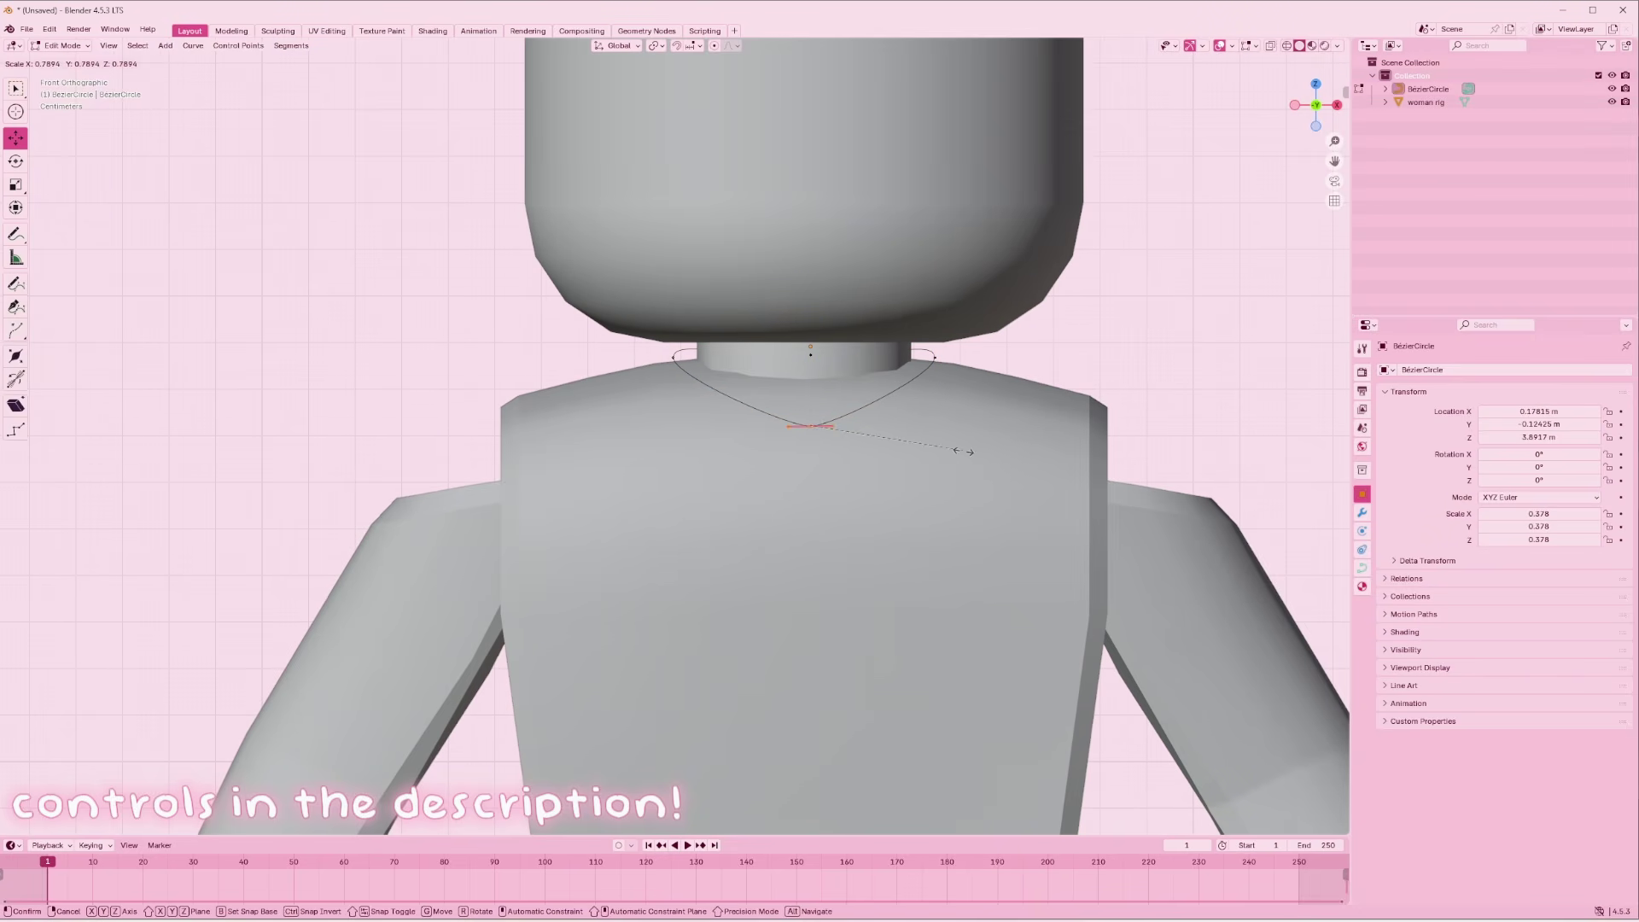
click(981, 441)
key(Tab)
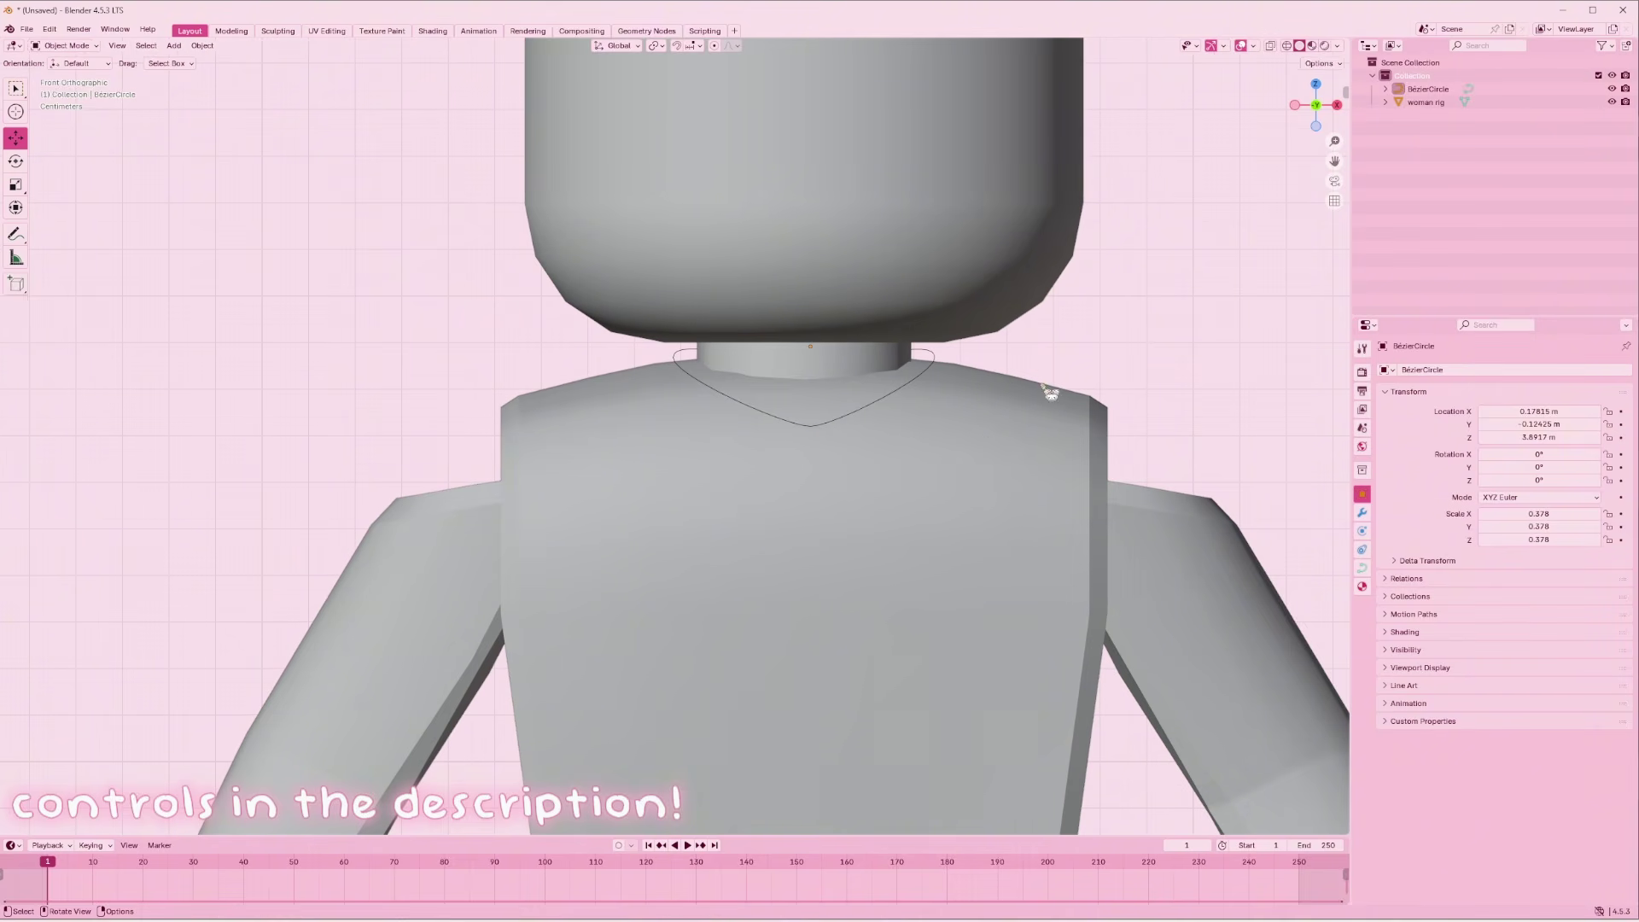
In left view, lower the necklace curve slightly to about Z 3.887 m and return to front view
click(1294, 105)
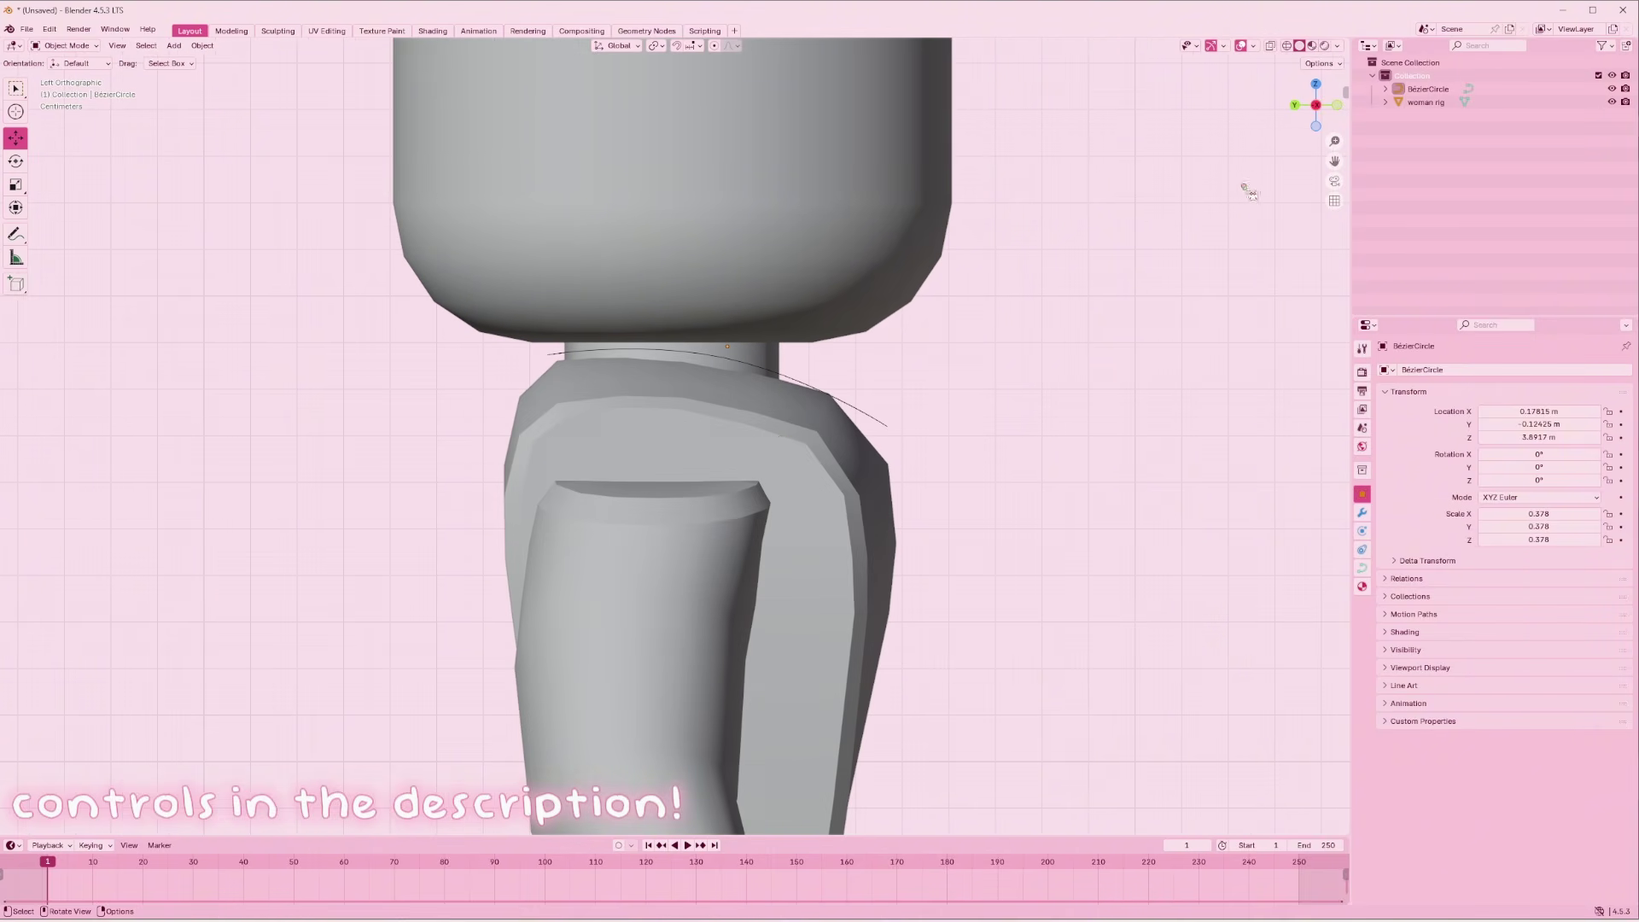
click(795, 380)
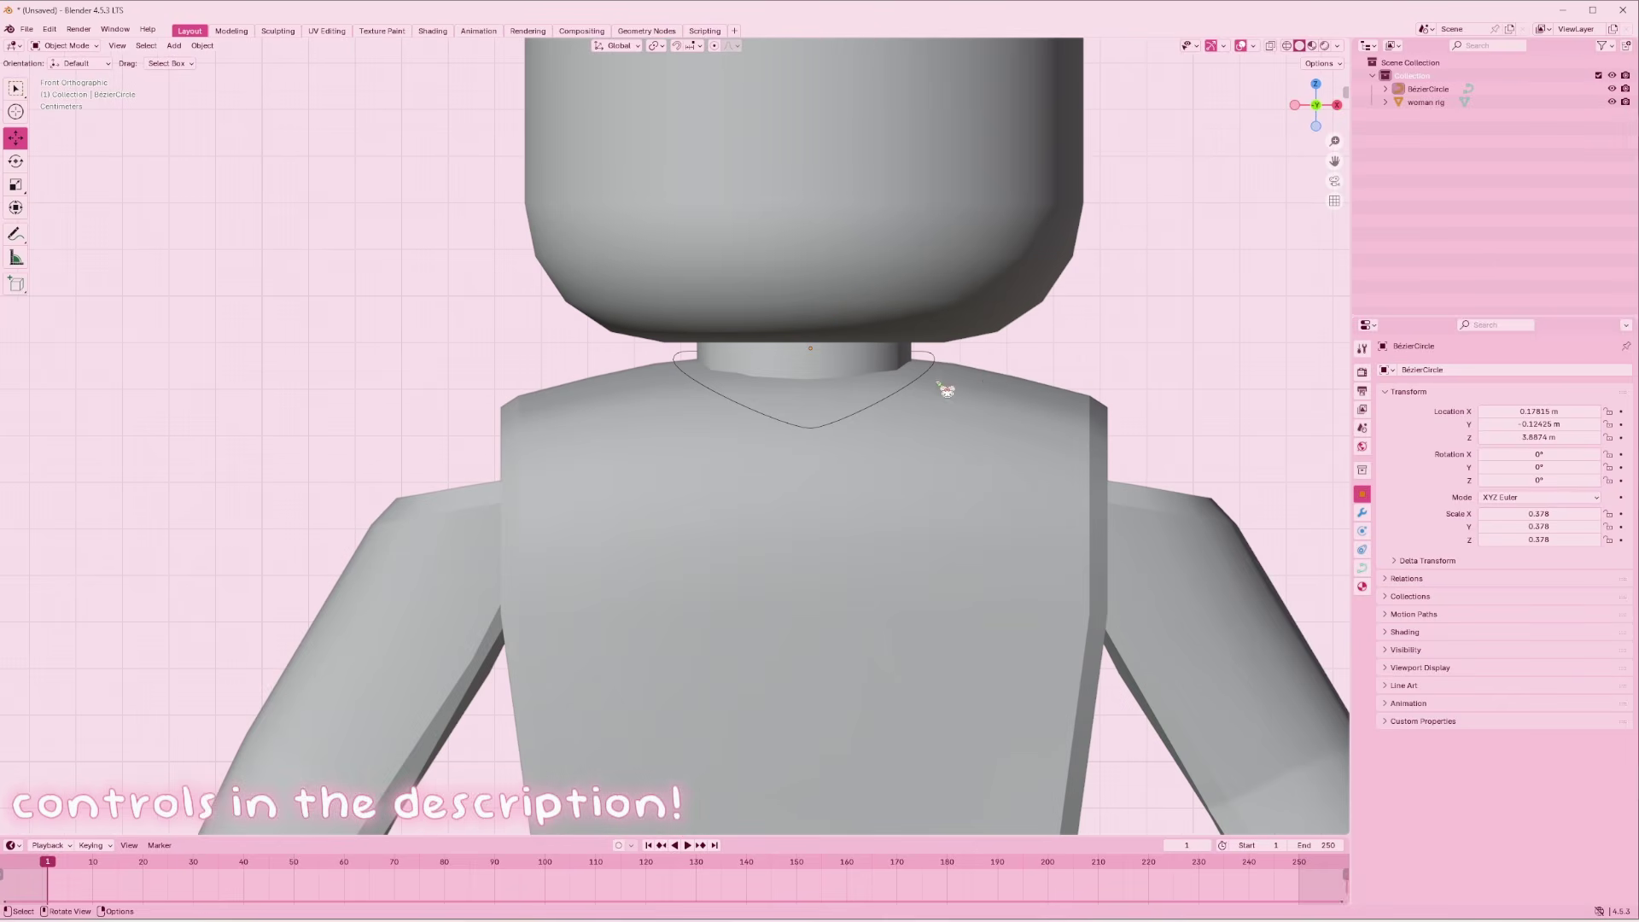
scroll(947, 389, up, 1)
shift+middle_drag(1143, 355, 951, 410)
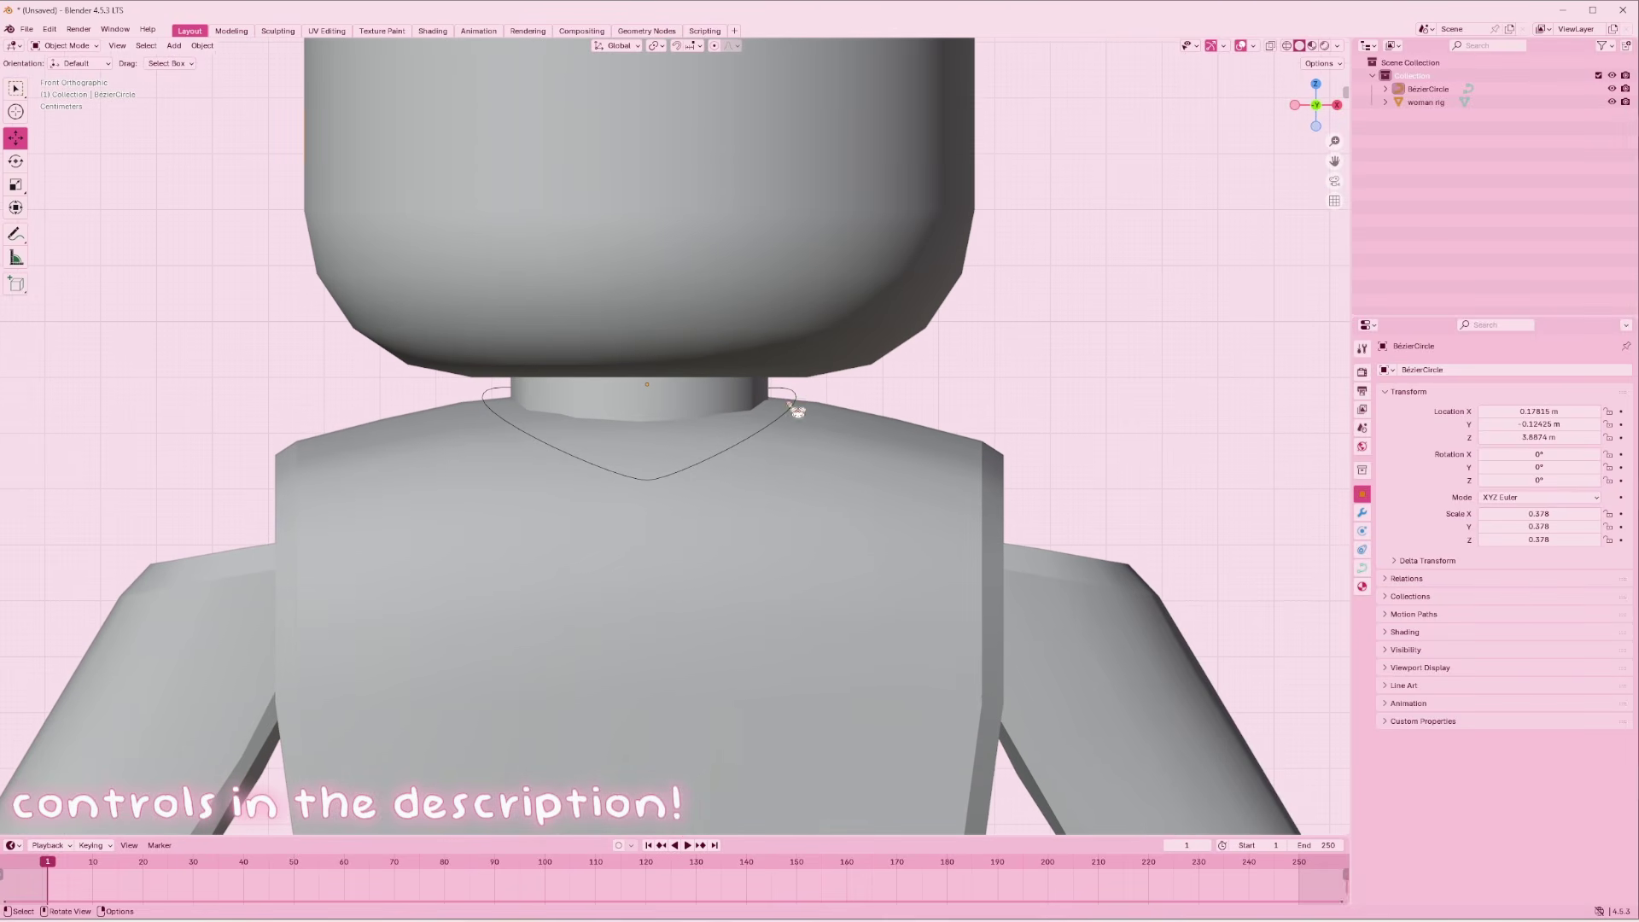
Give the necklace curve a round bevel with a depth of 0.01 m and deselect it
click(804, 411)
click(797, 398)
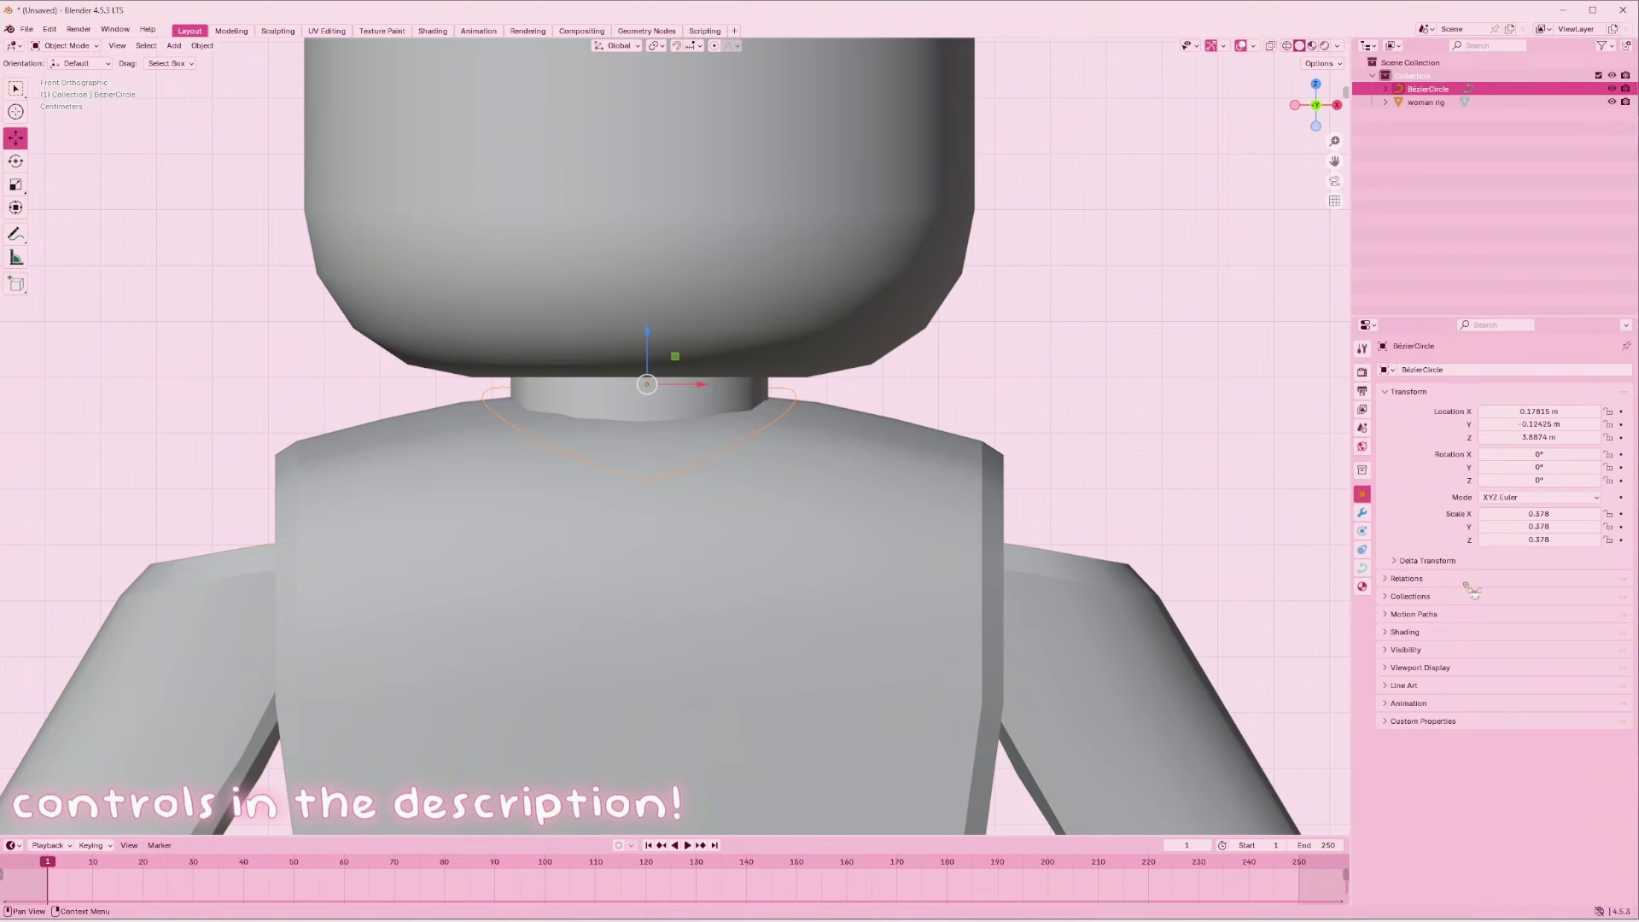
click(1362, 569)
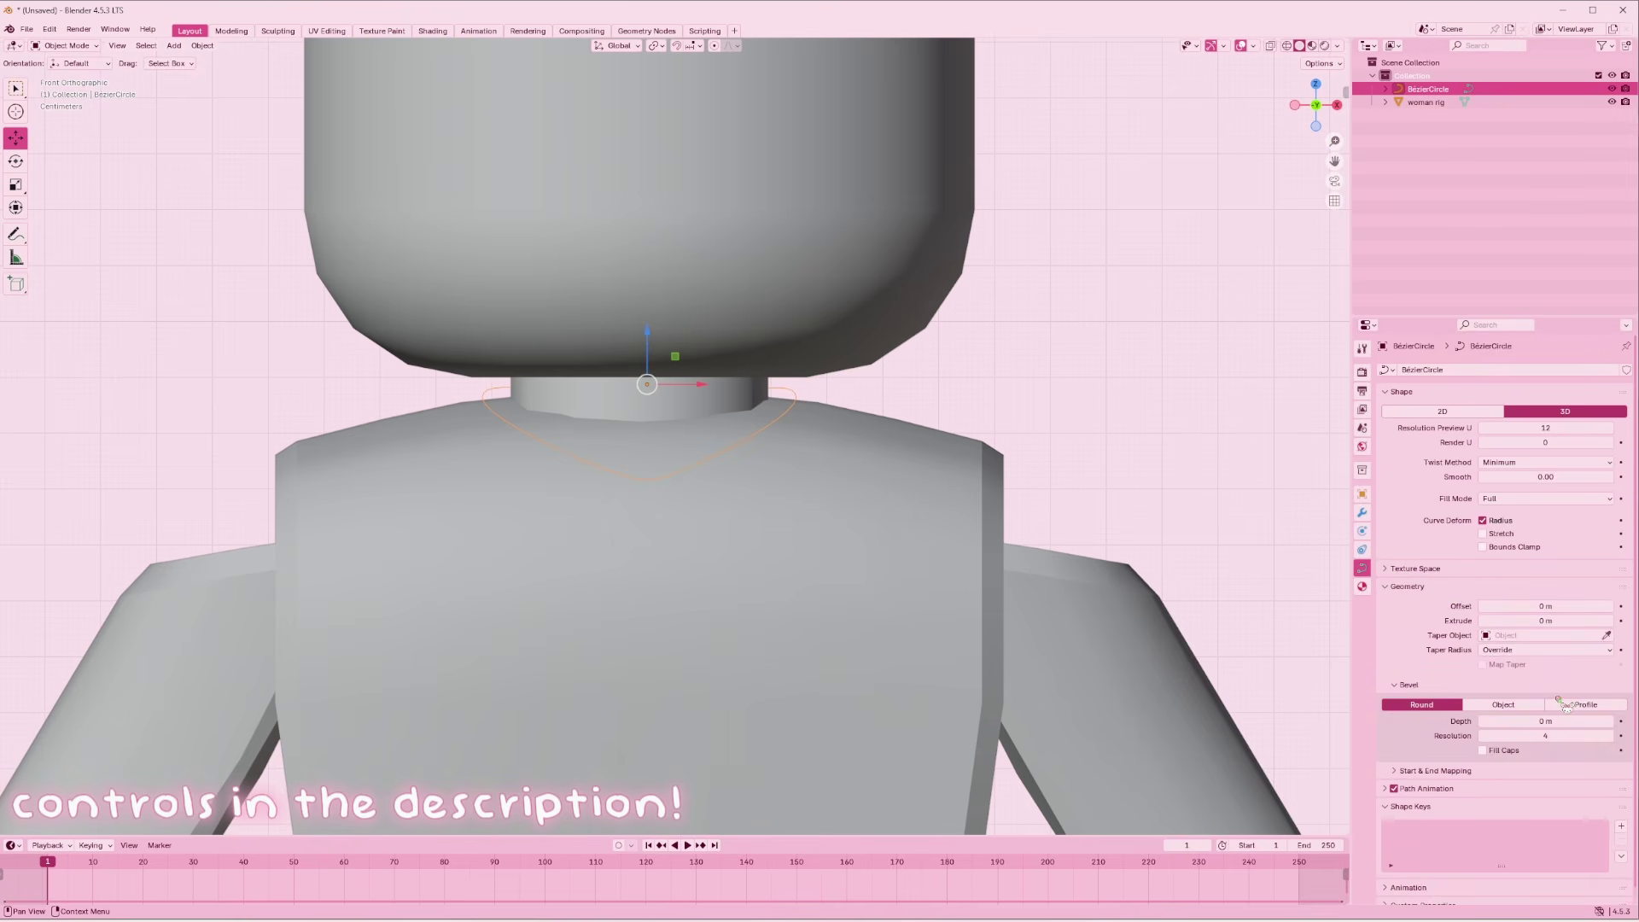
click(1611, 723)
click(1610, 722)
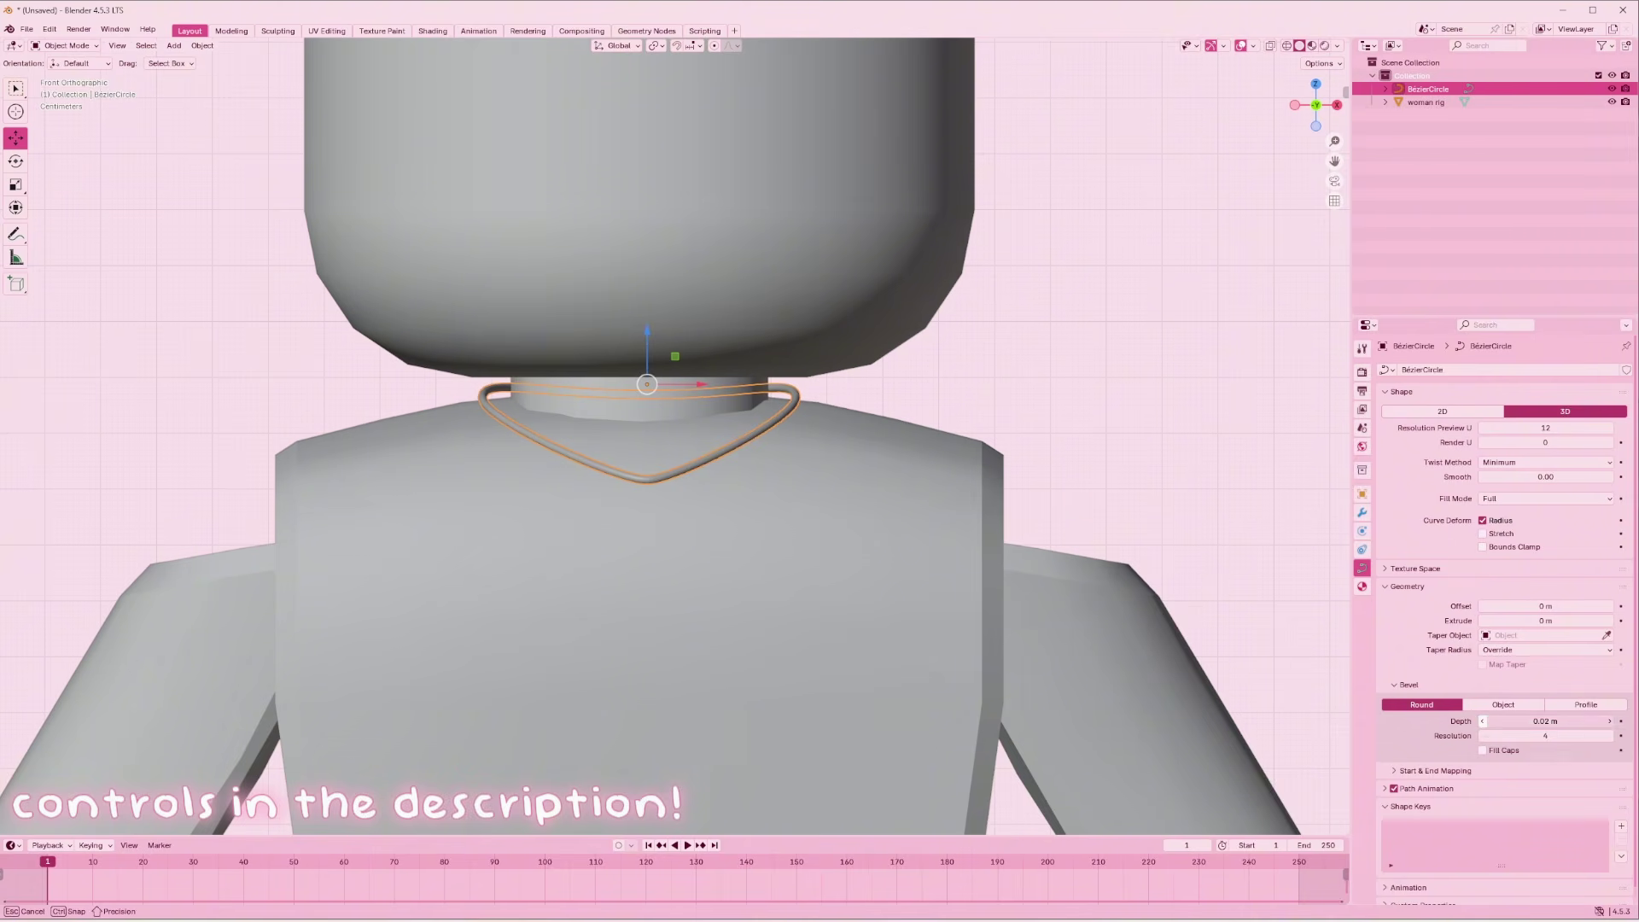
click(1484, 722)
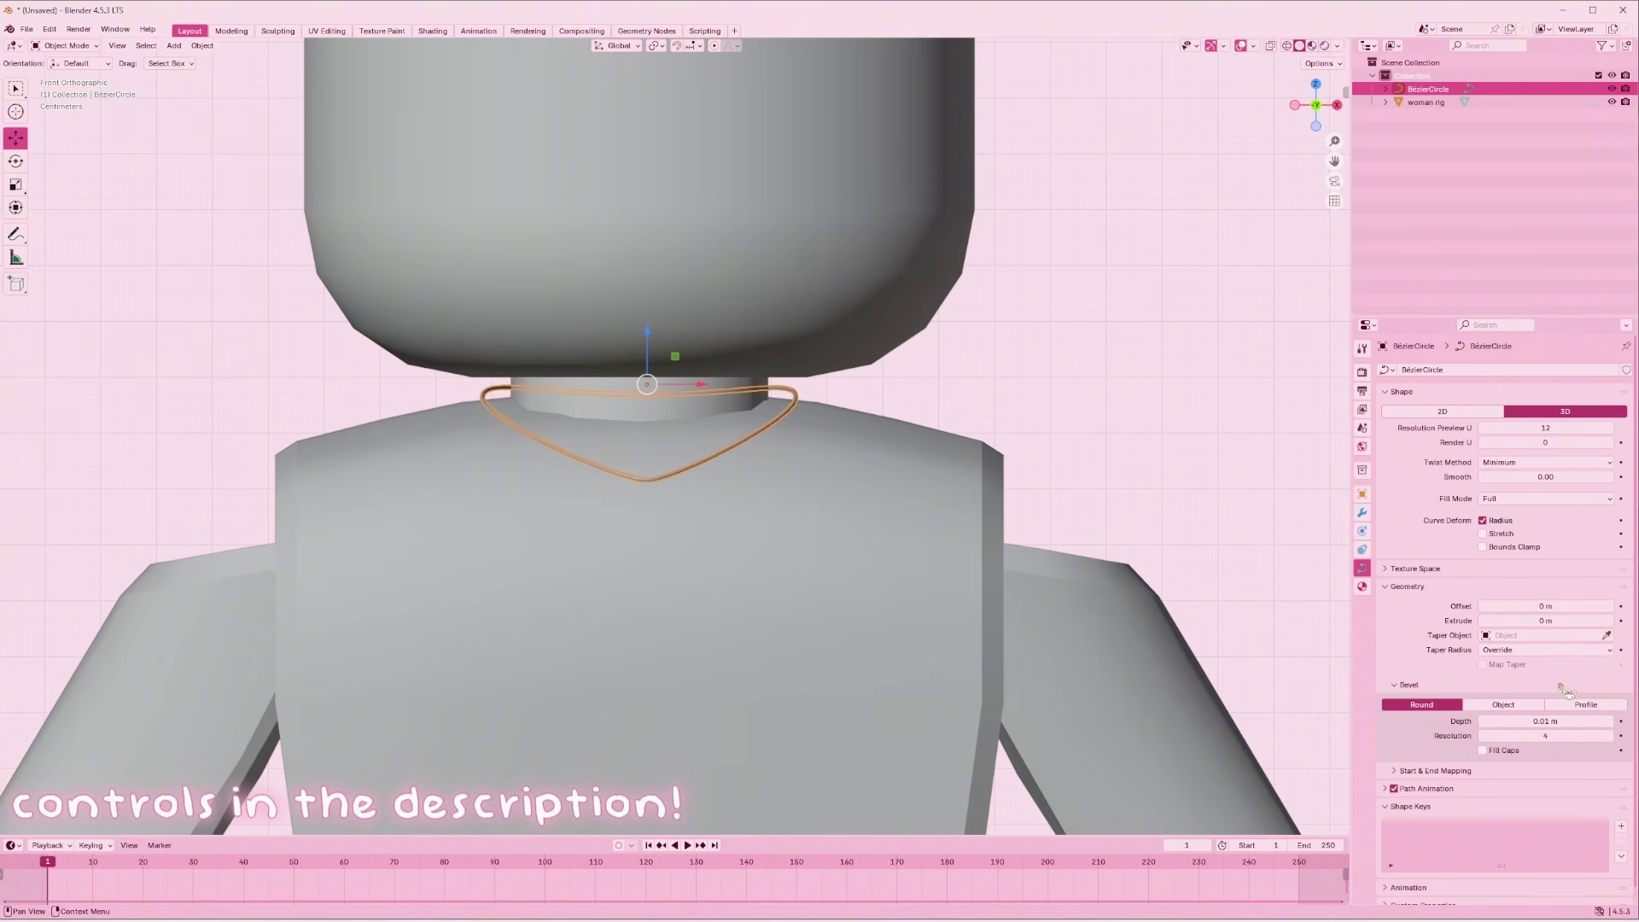
click(1235, 138)
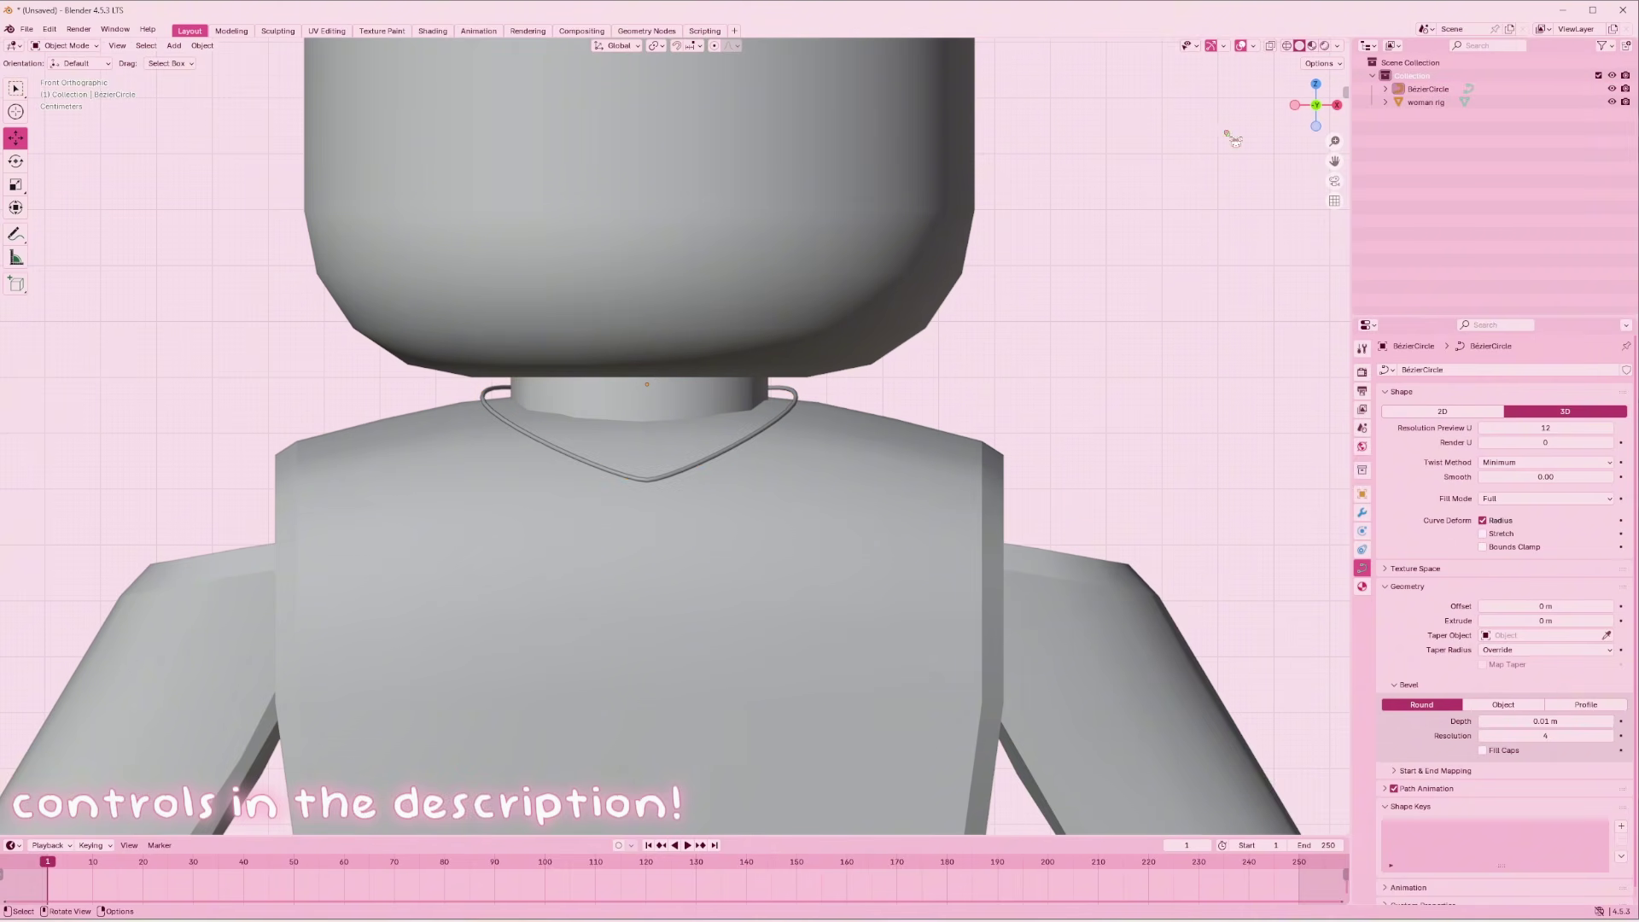
Enable the viewport statistics overlay and convert the bevelled necklace curve to a mesh
click(1253, 47)
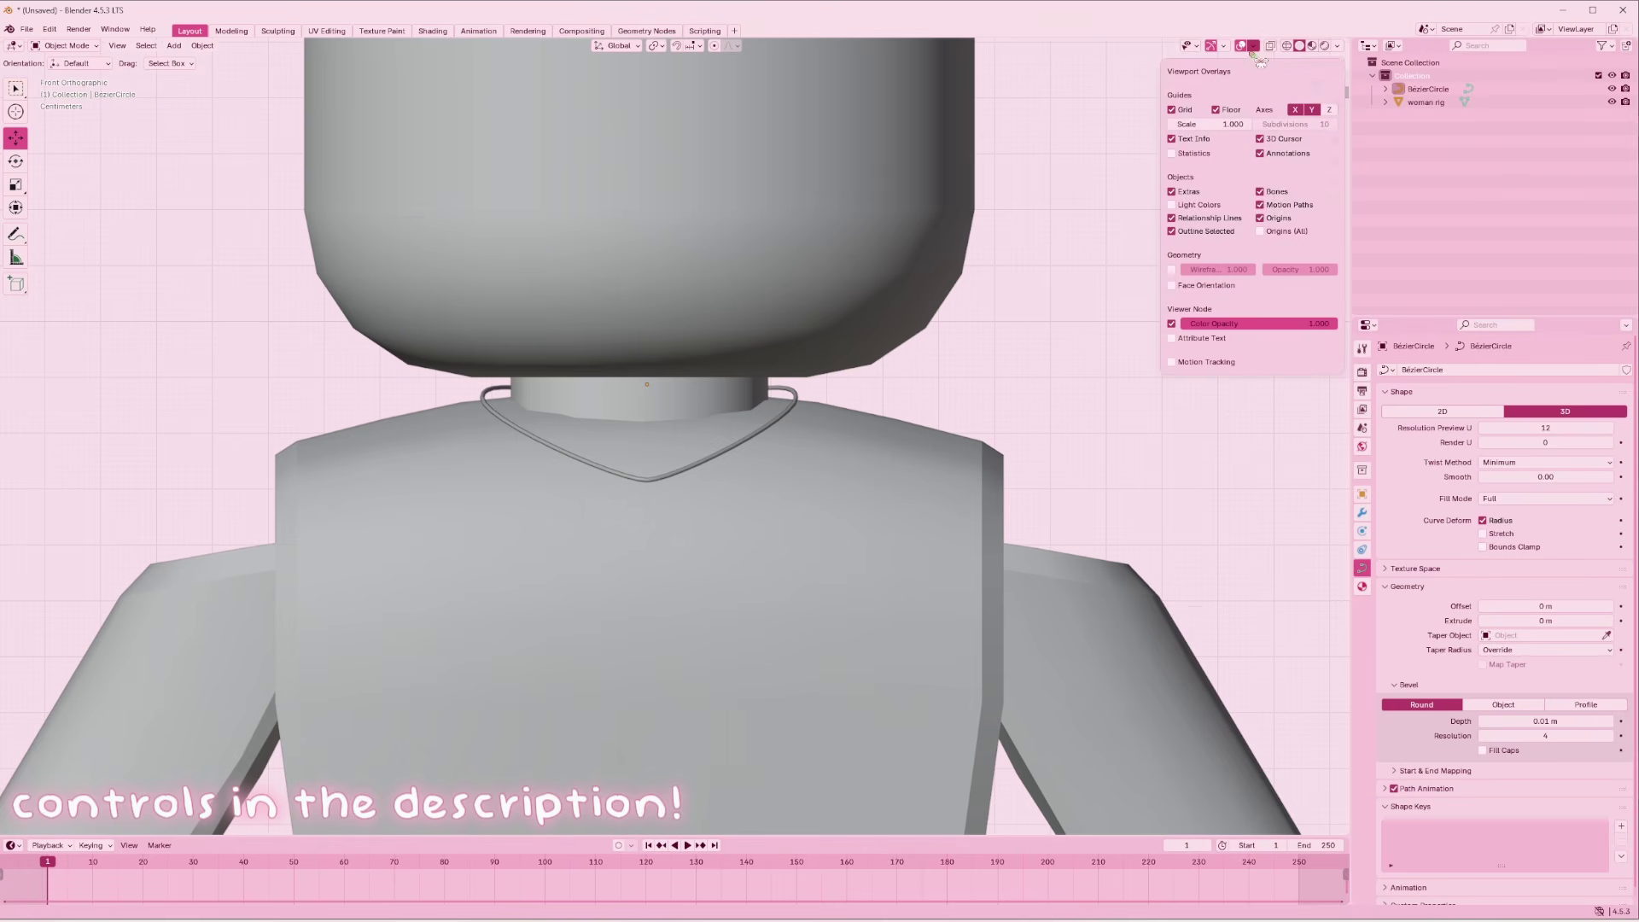
click(1205, 153)
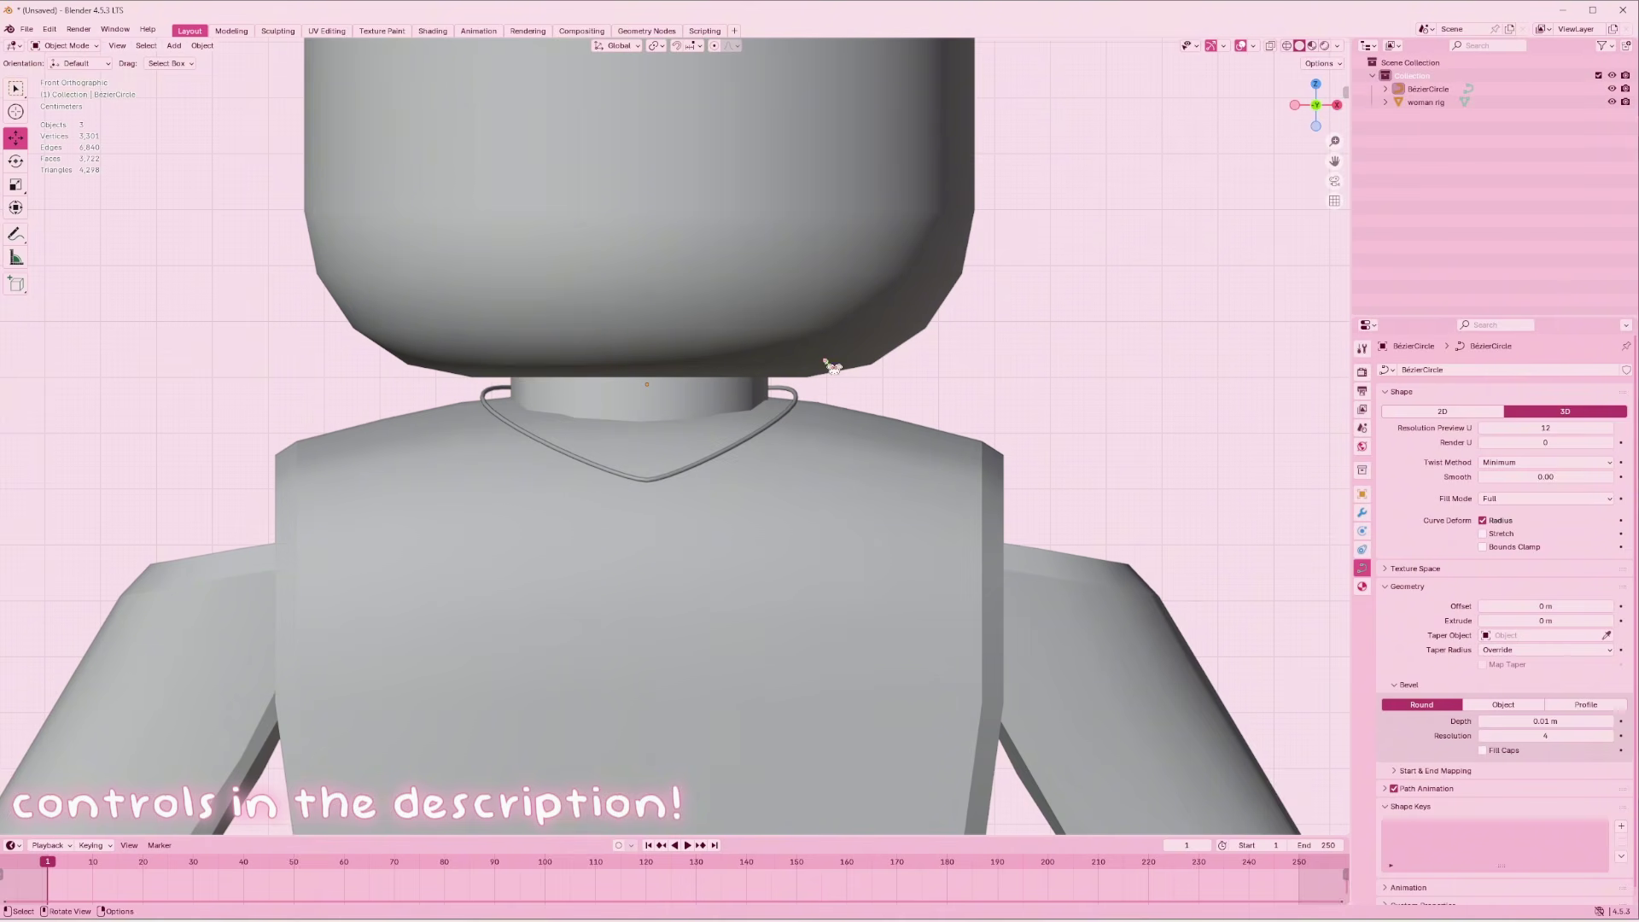
click(793, 395)
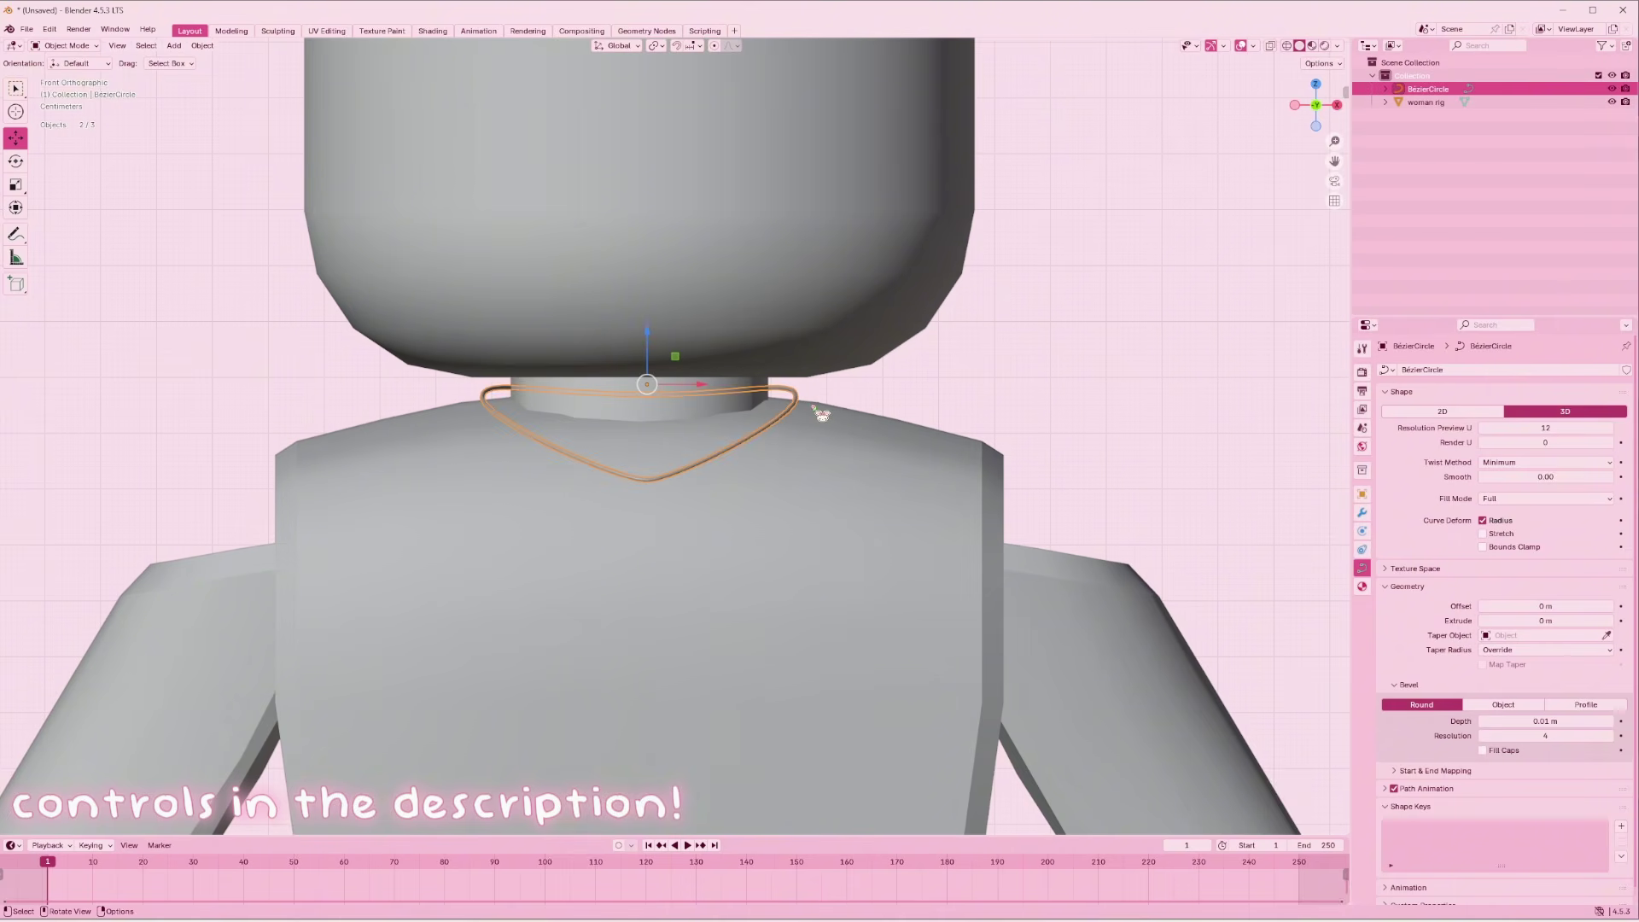
right_click(730, 431)
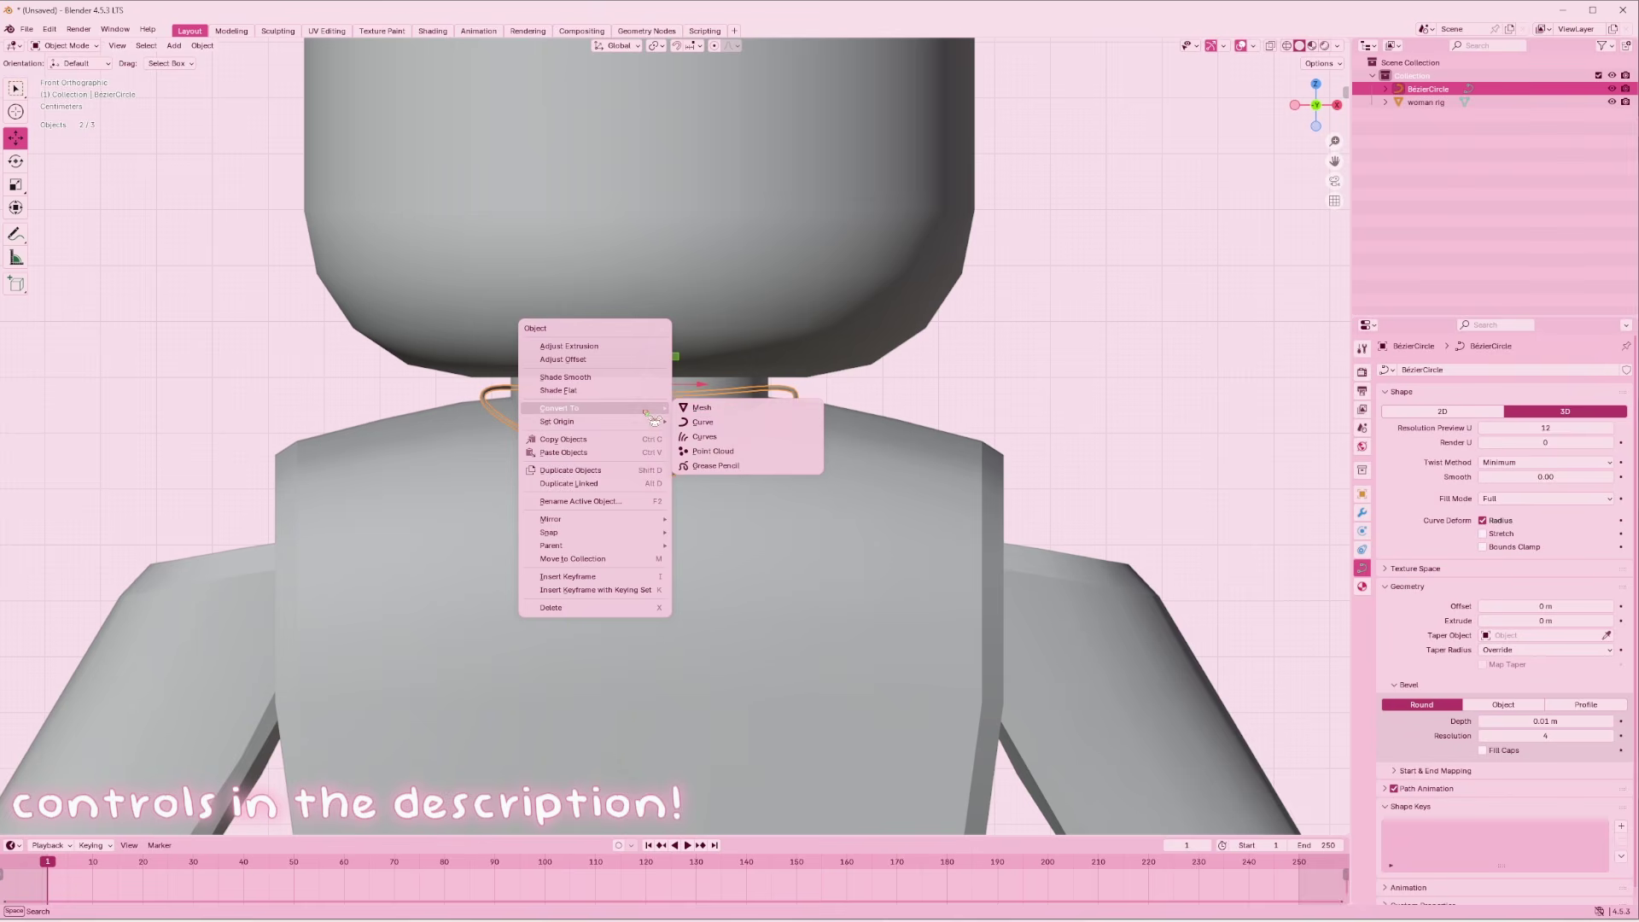
click(723, 415)
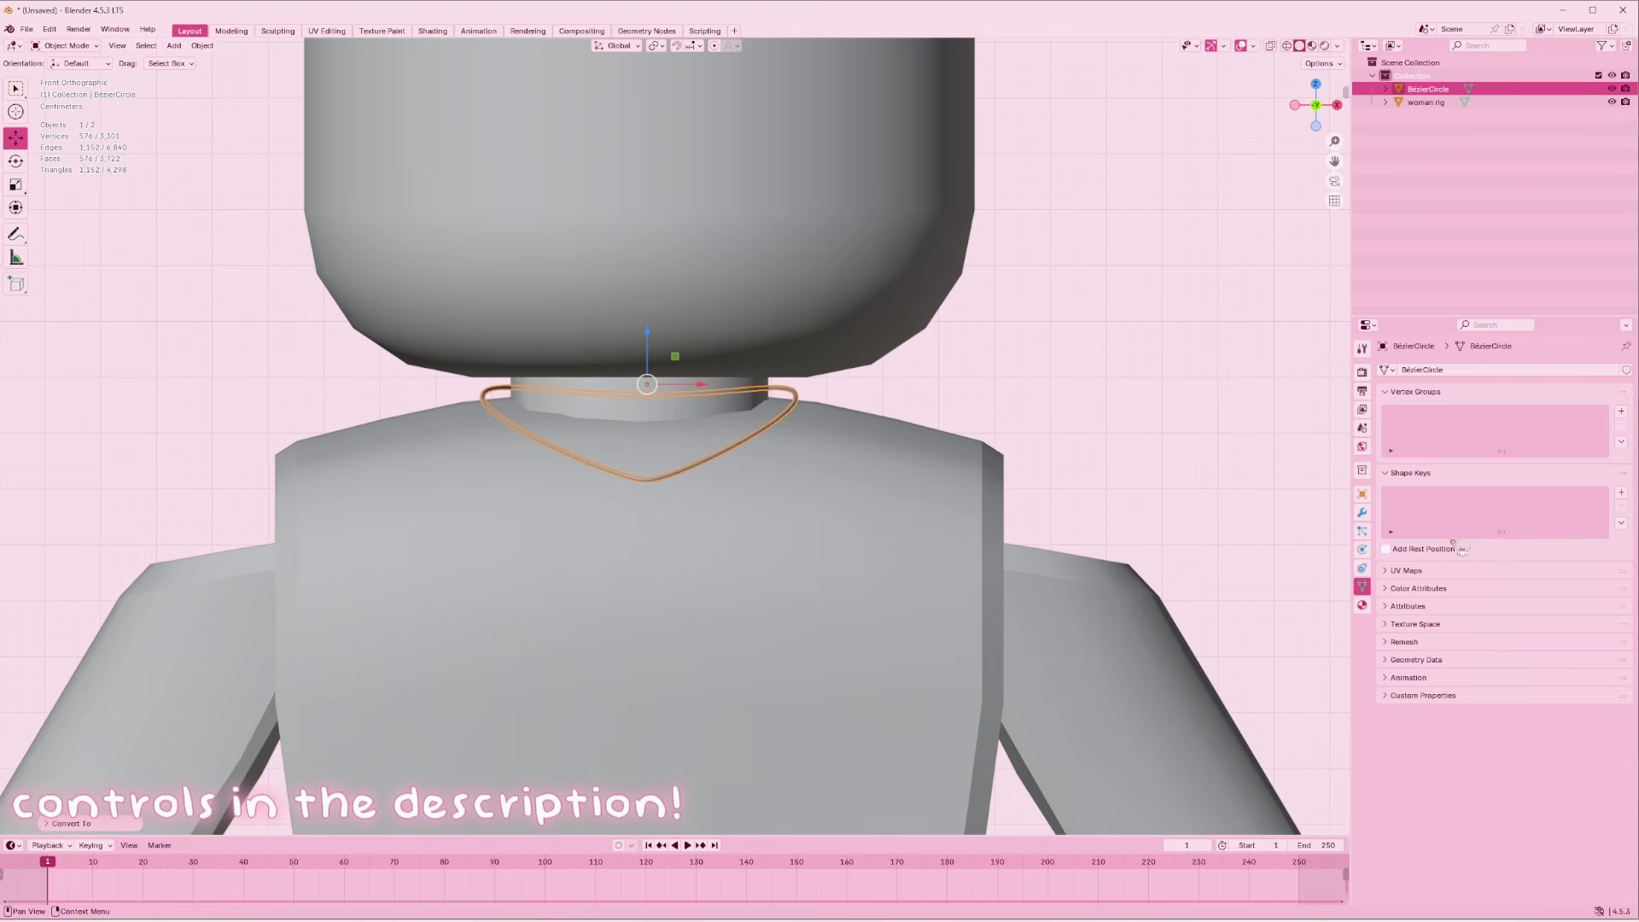
Add a Decimate modifier to the necklace mesh with a Collapse ratio of about 0.396, and deselect the mesh
click(1376, 515)
click(1478, 369)
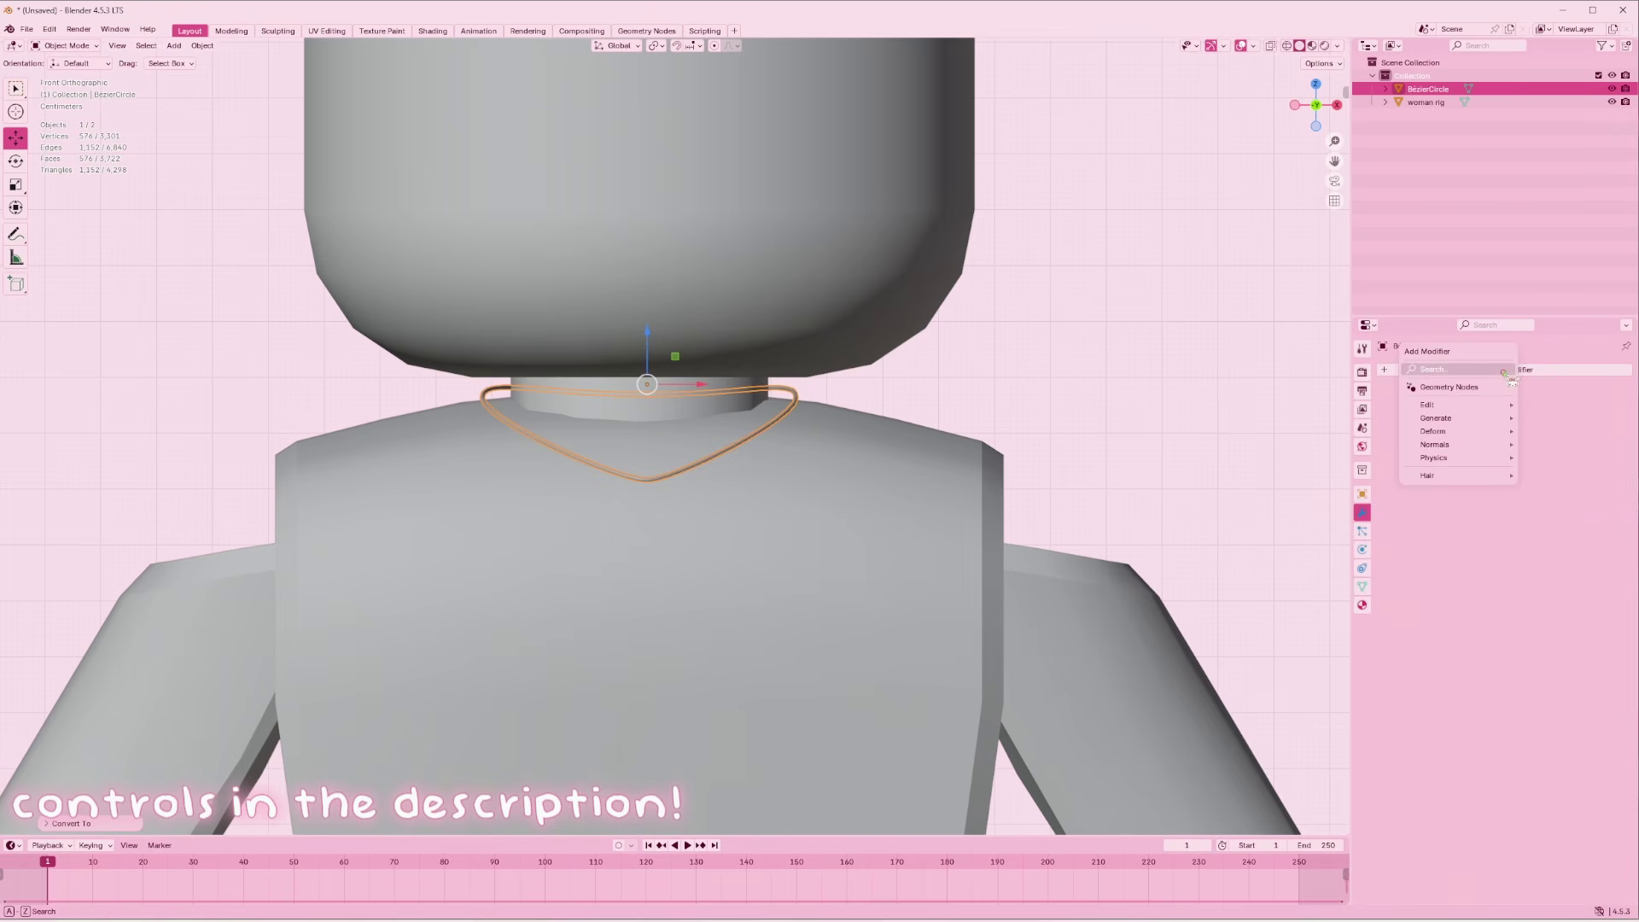
mouse_move(1492, 423)
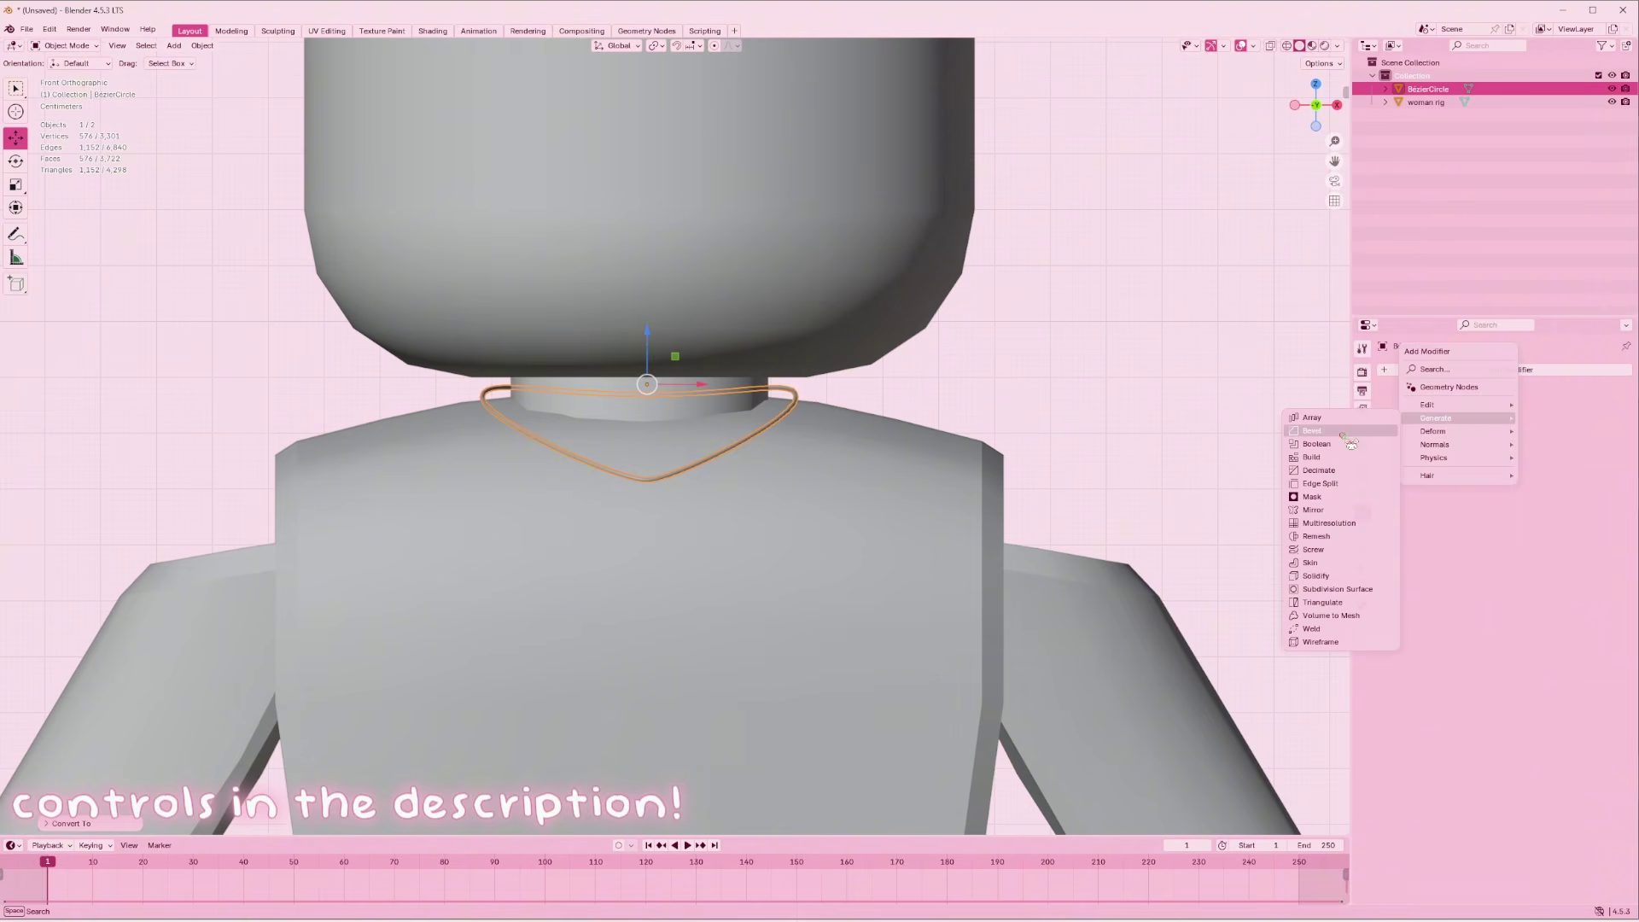
click(1344, 471)
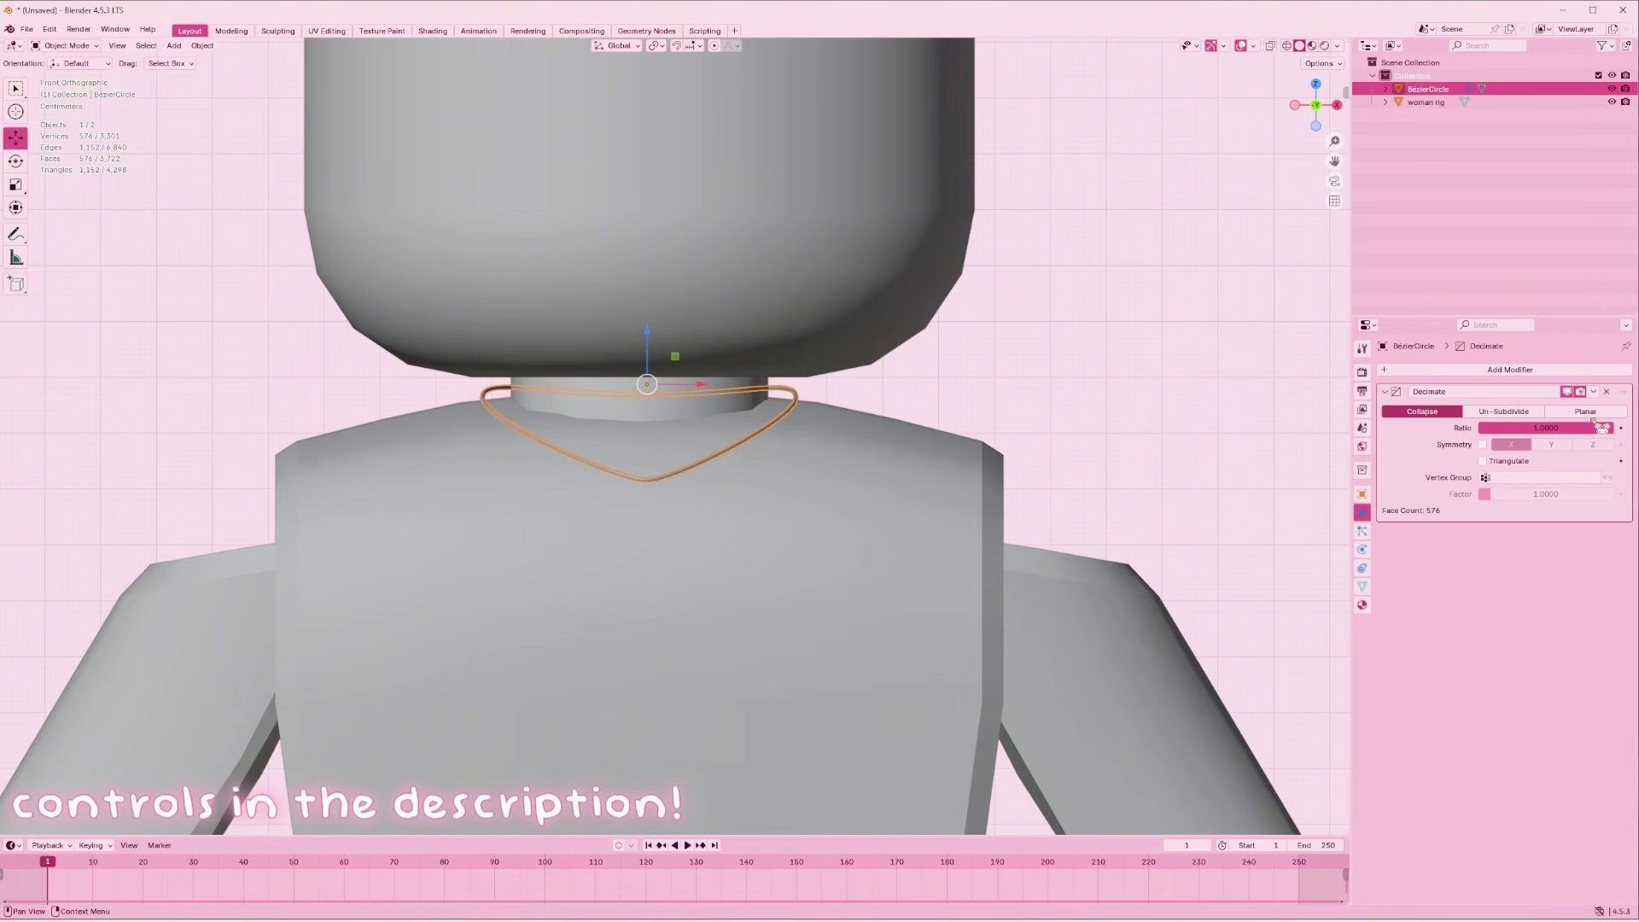
scroll(1115, 504, up, 5)
scroll(1286, 275, down, 1)
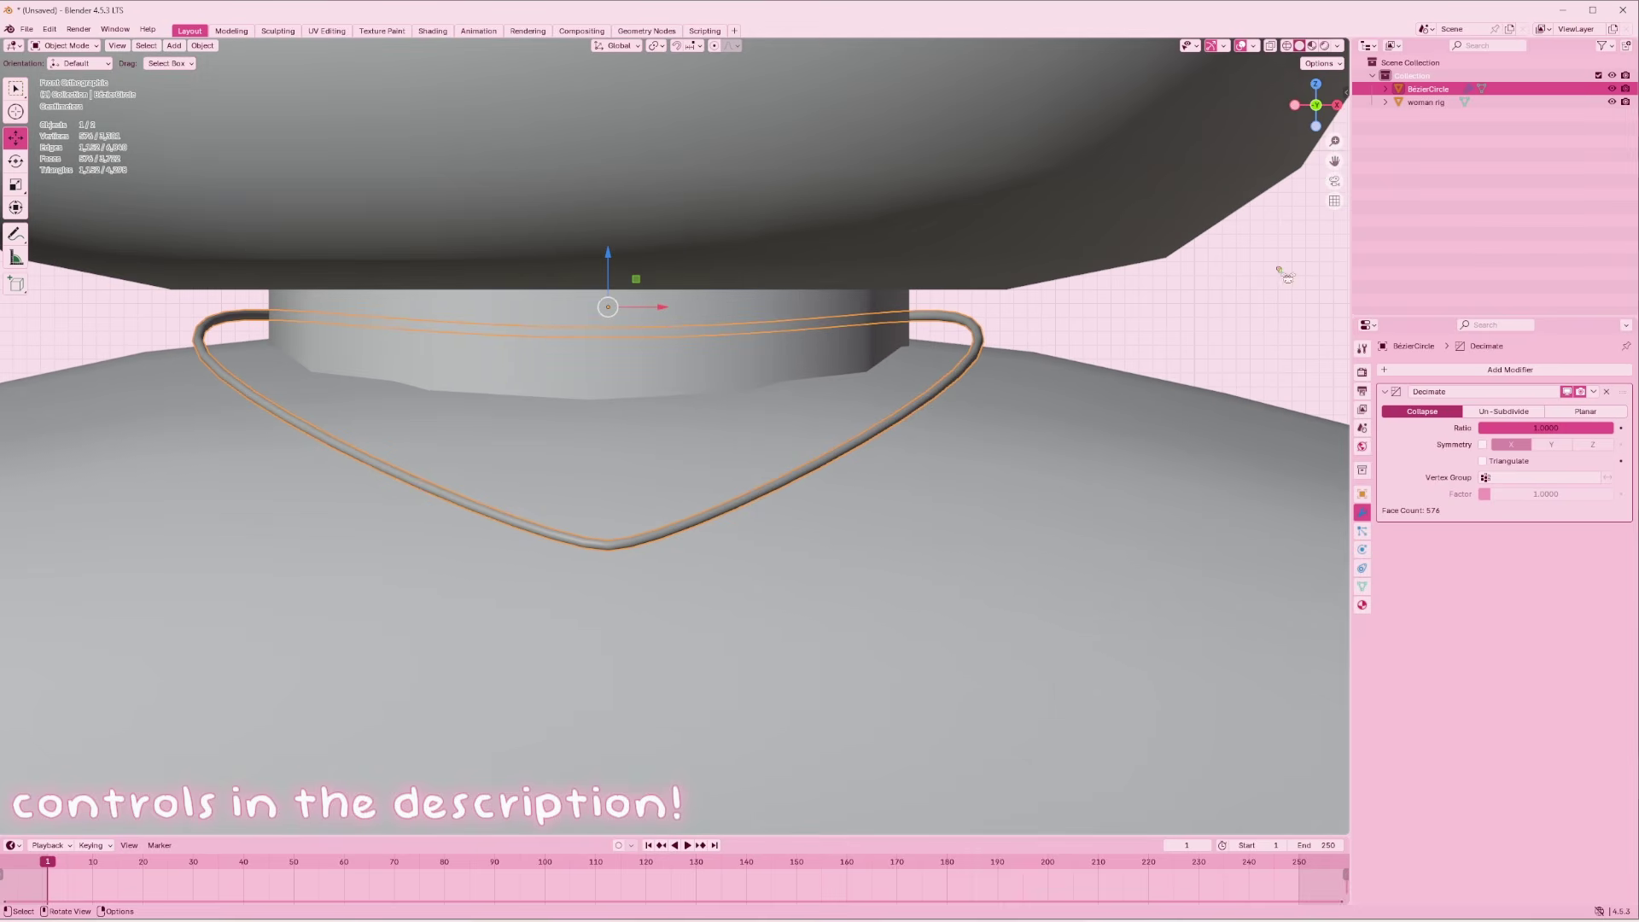
drag(1329, 162, 1400, 194)
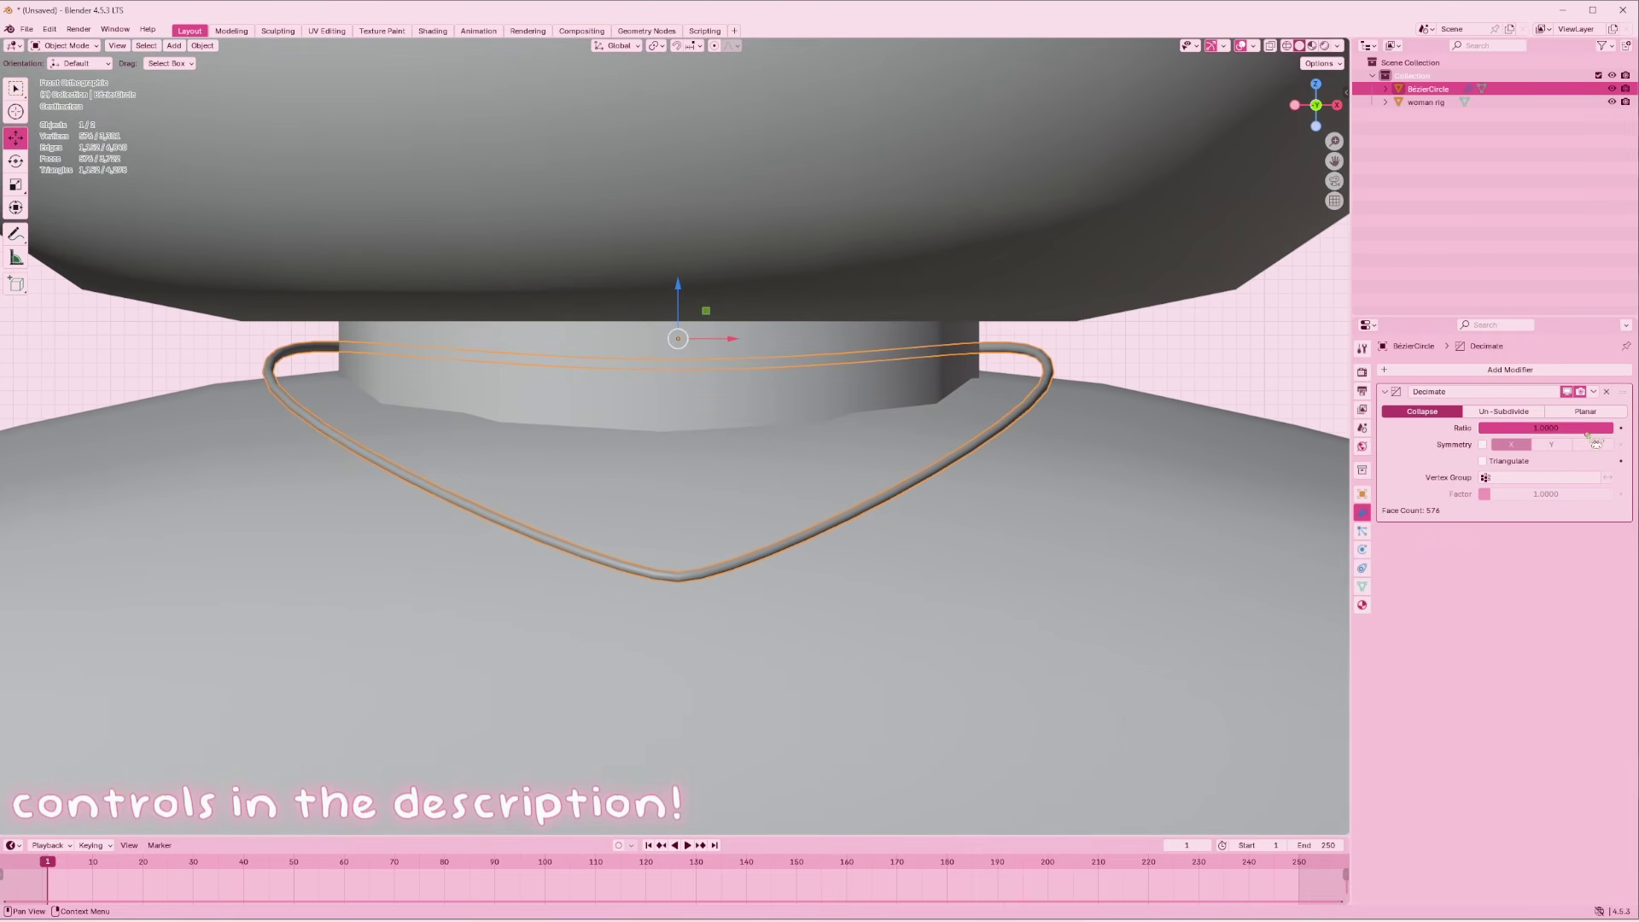
drag(1602, 435, 1524, 431)
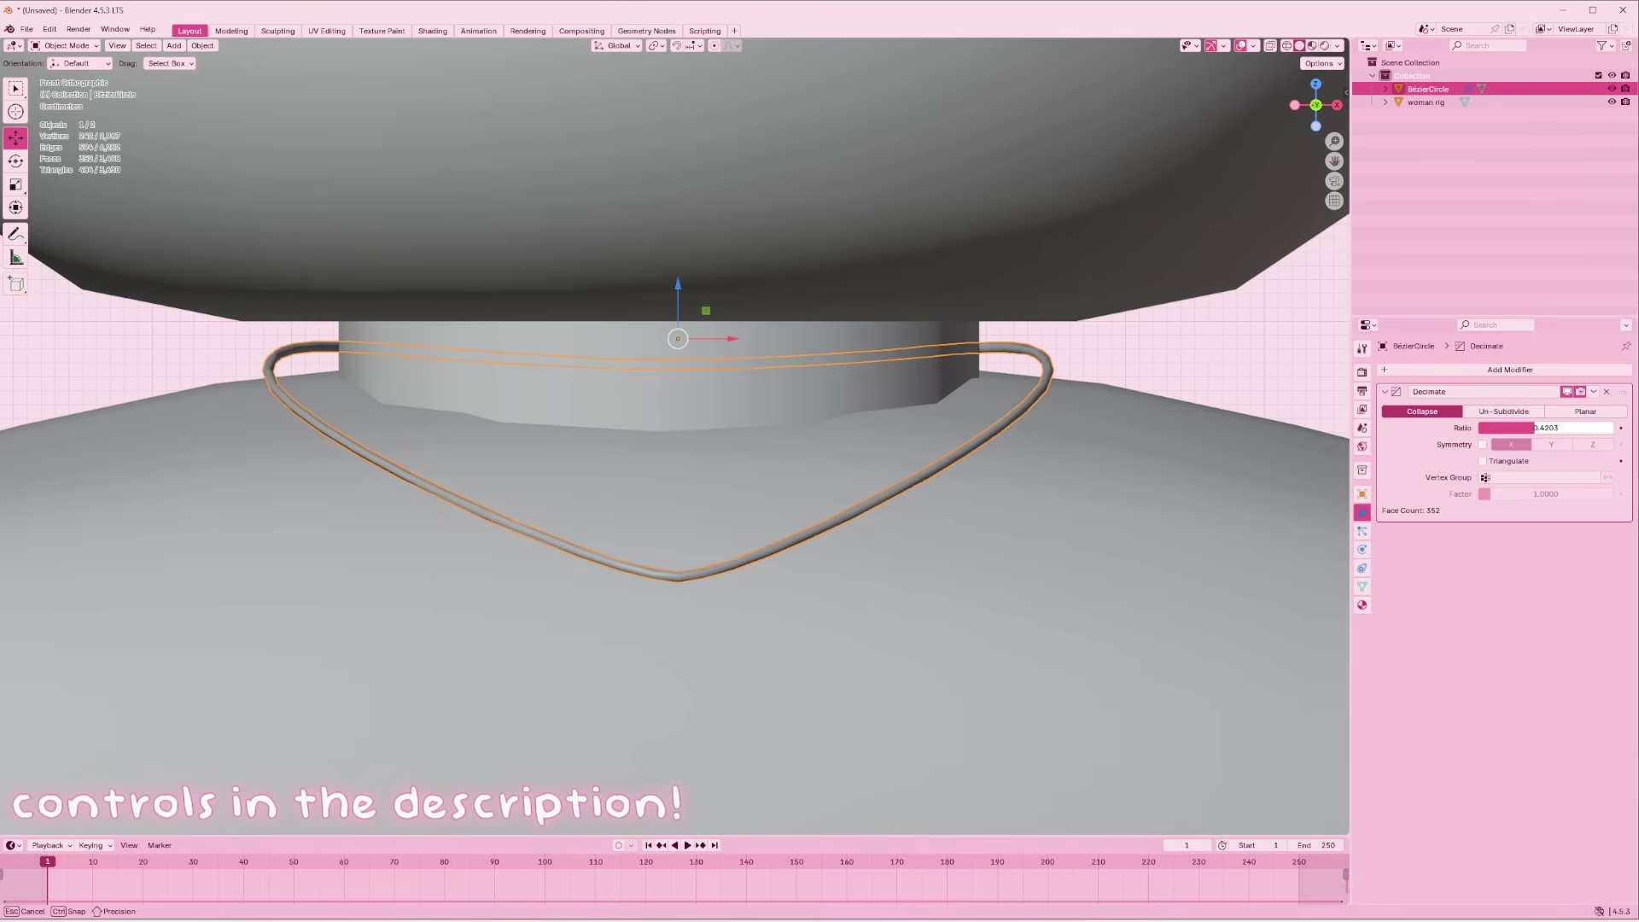
drag(1531, 431, 1531, 431)
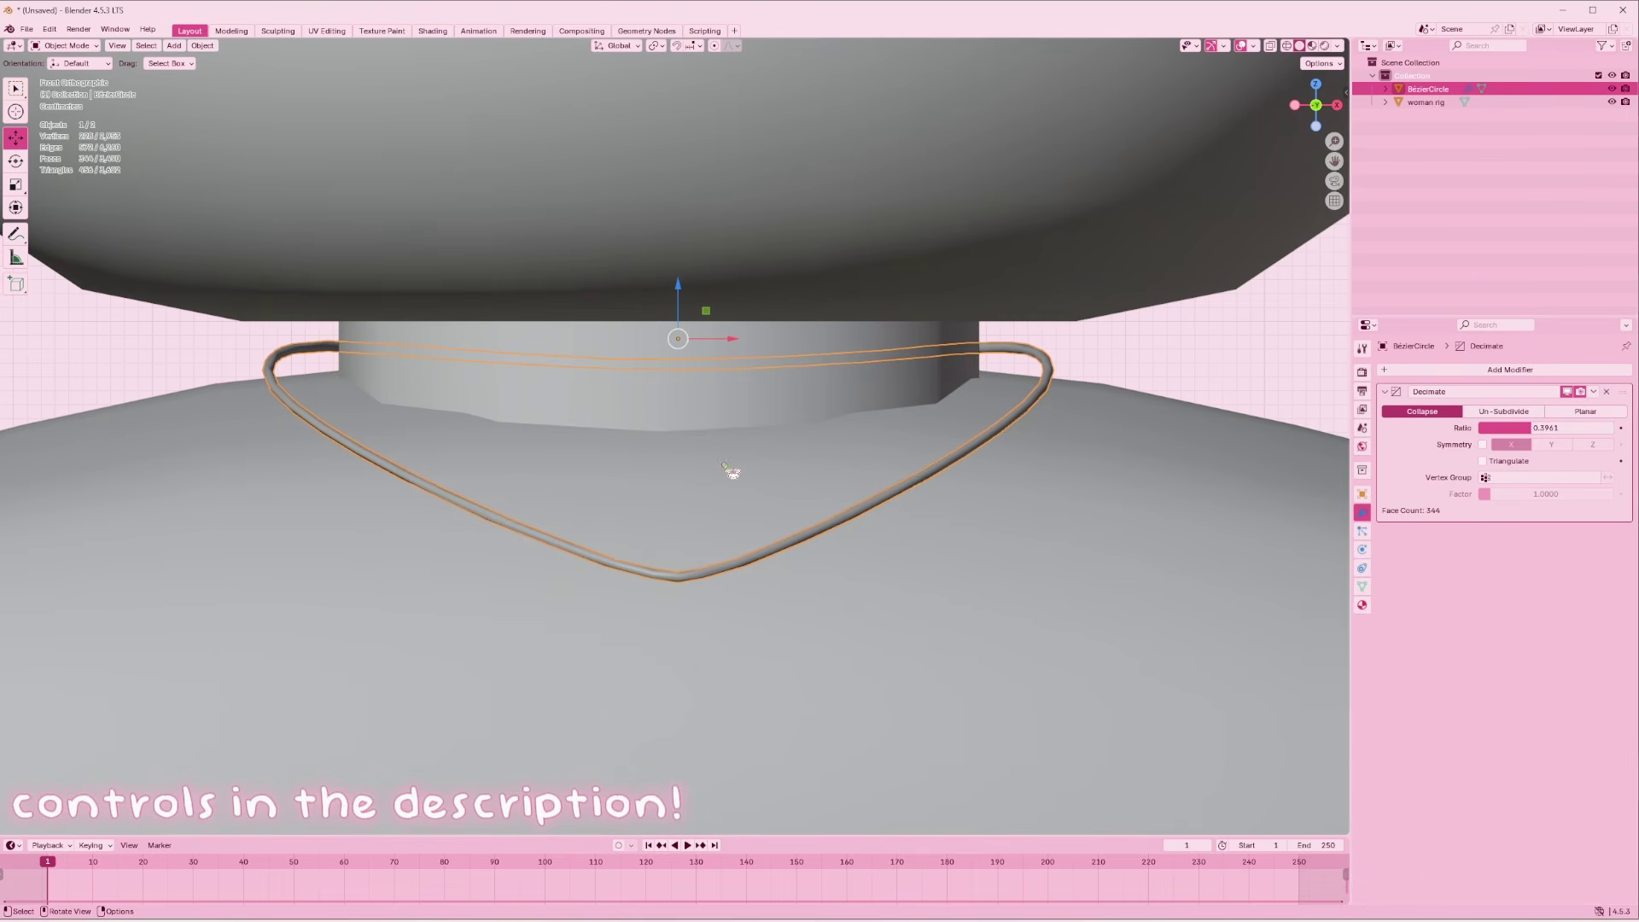
scroll(732, 483, down, 2)
scroll(732, 489, down, 1)
click(1006, 416)
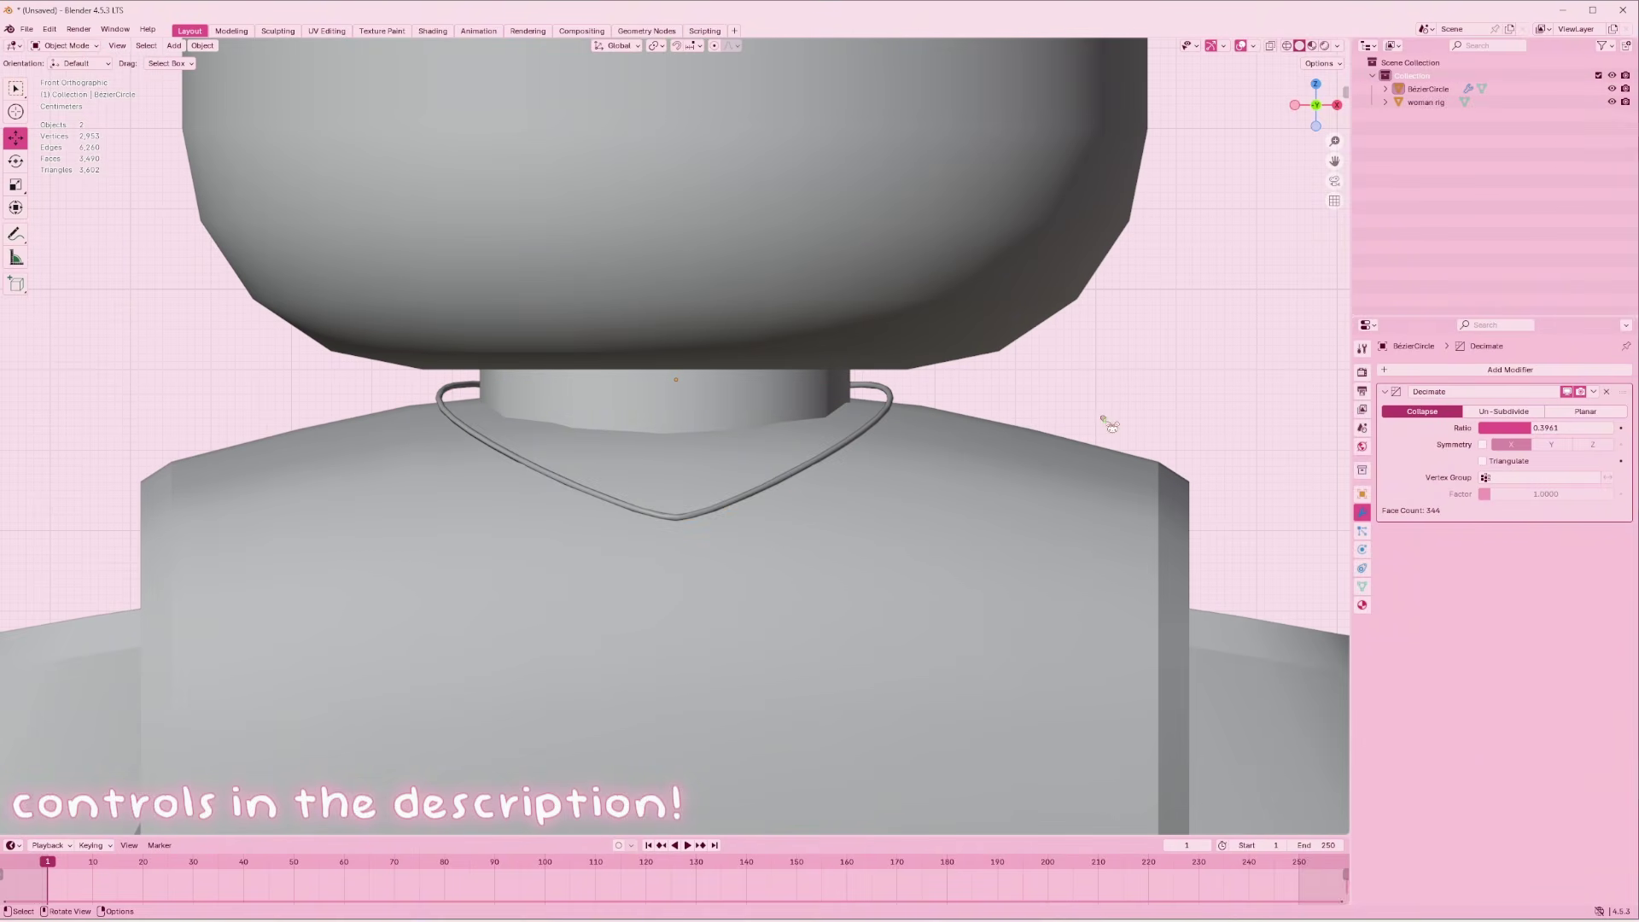
Add a text object and move it out beside the rig's torso
scroll(1108, 424, down, 6)
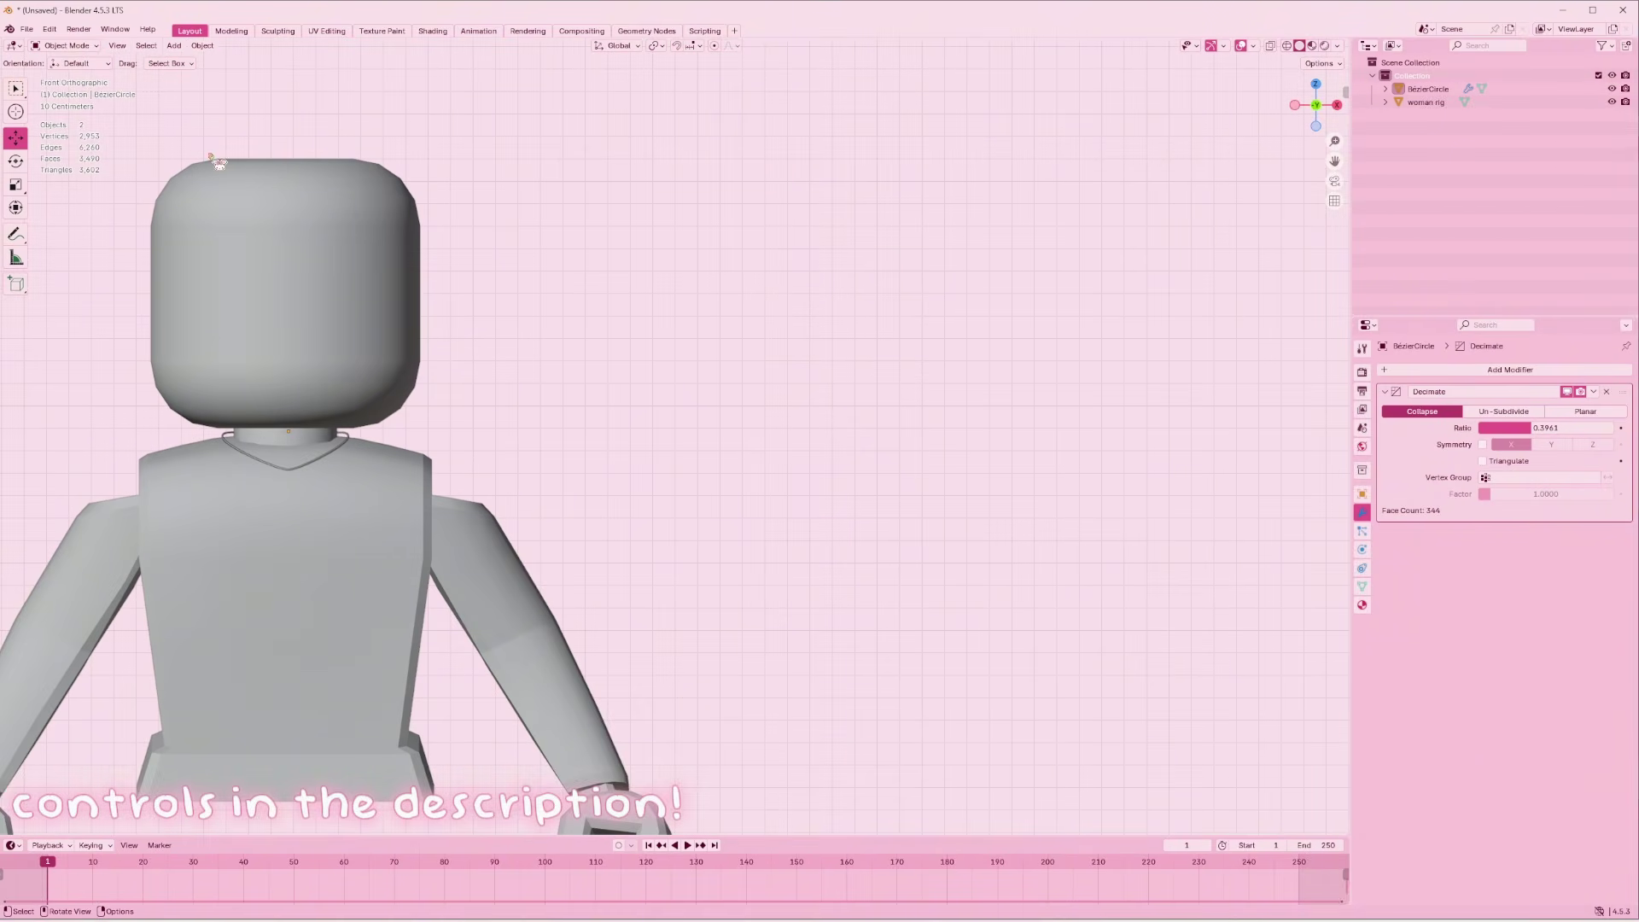
scroll(254, 324, up, 1)
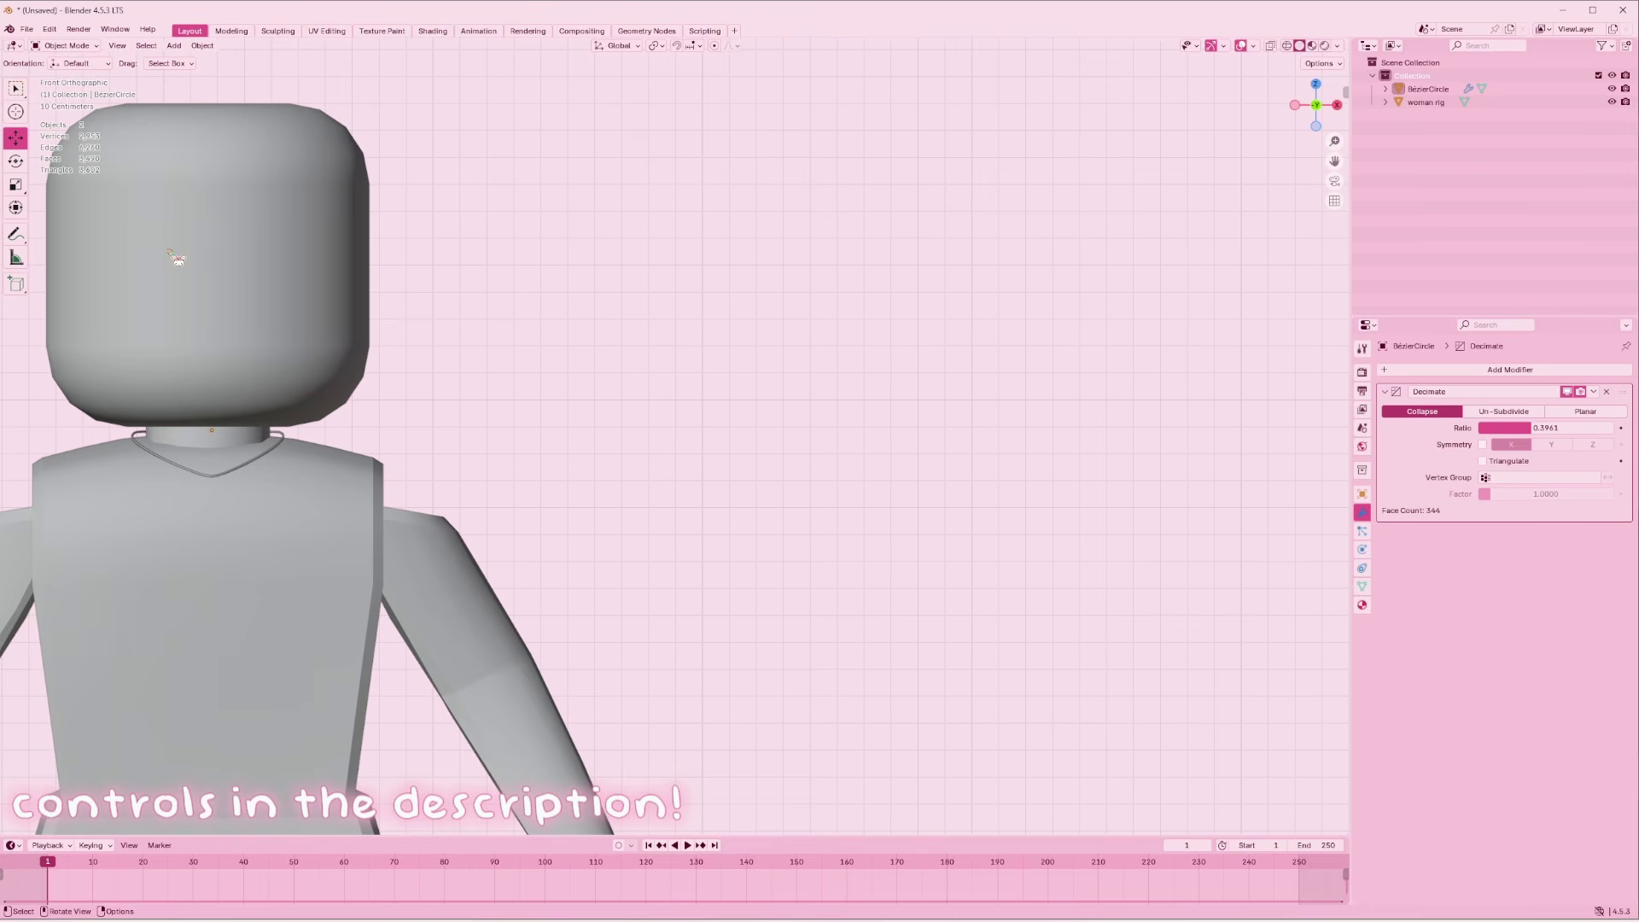
click(174, 46)
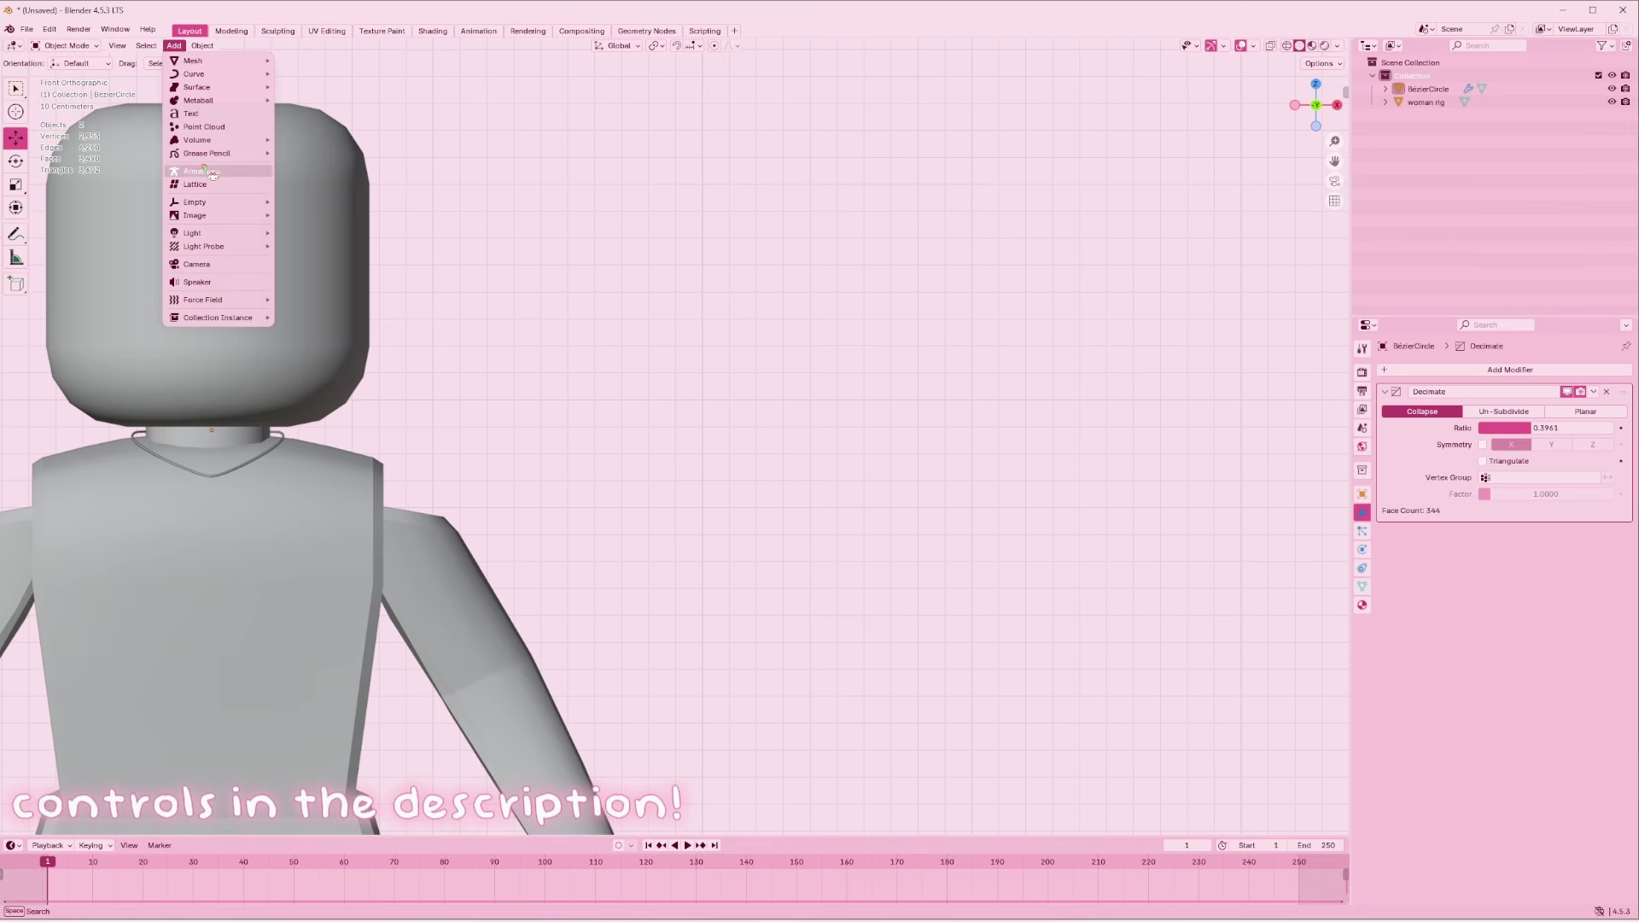
click(209, 114)
scroll(958, 296, down, 4)
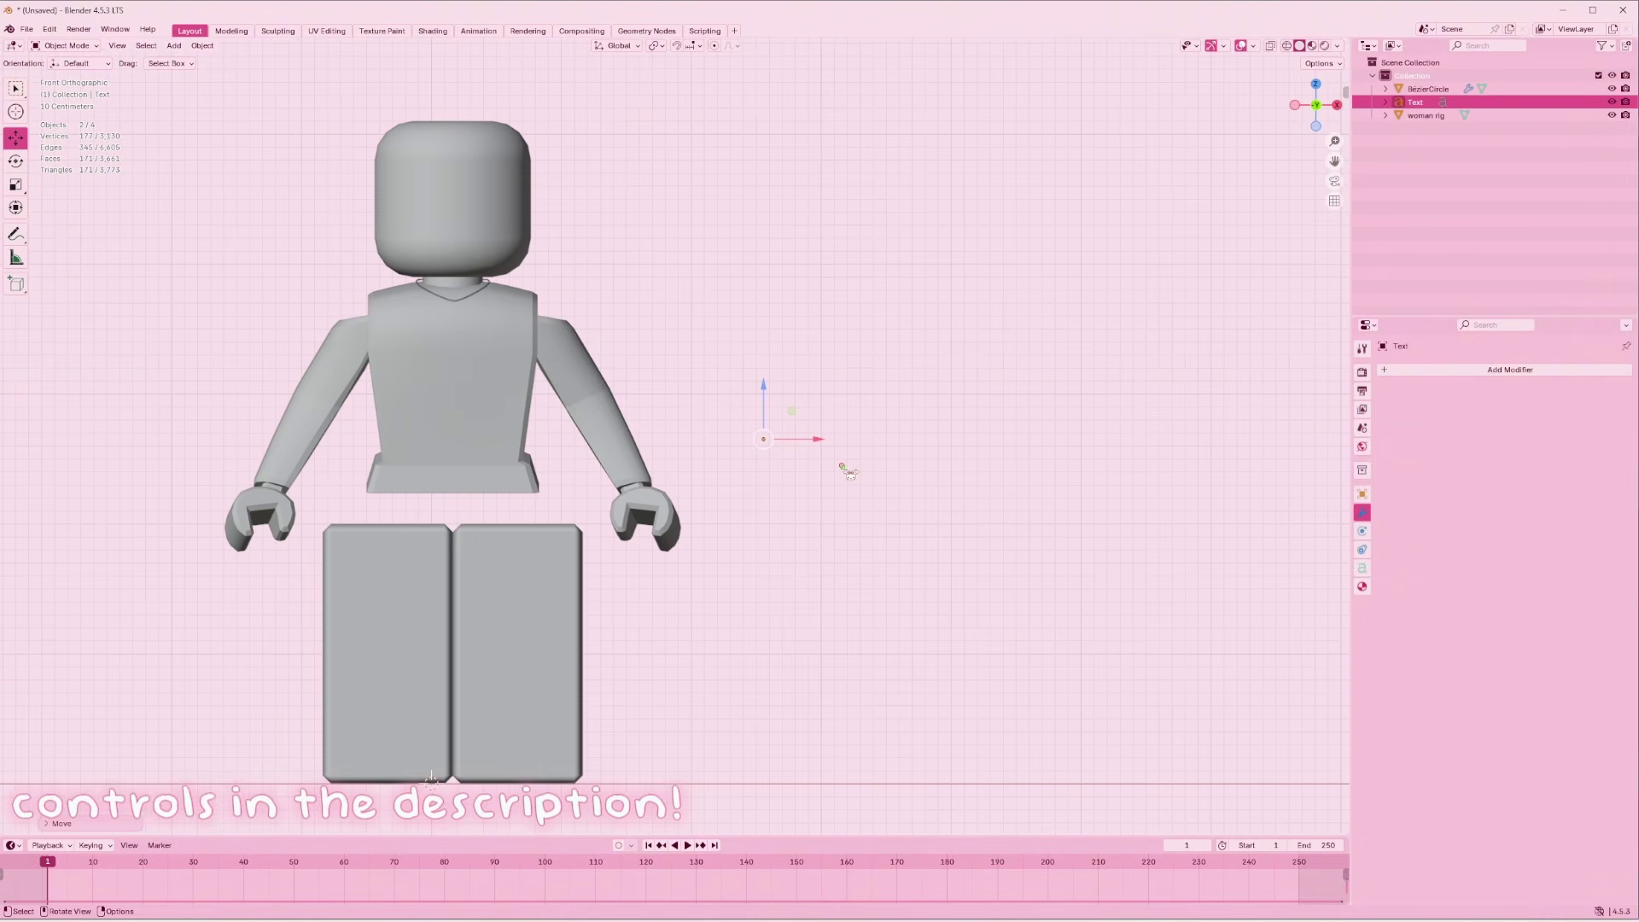
Rotate the text 90° about the X axis so it faces front, and shift it slightly up and away from the rig
text(rx)
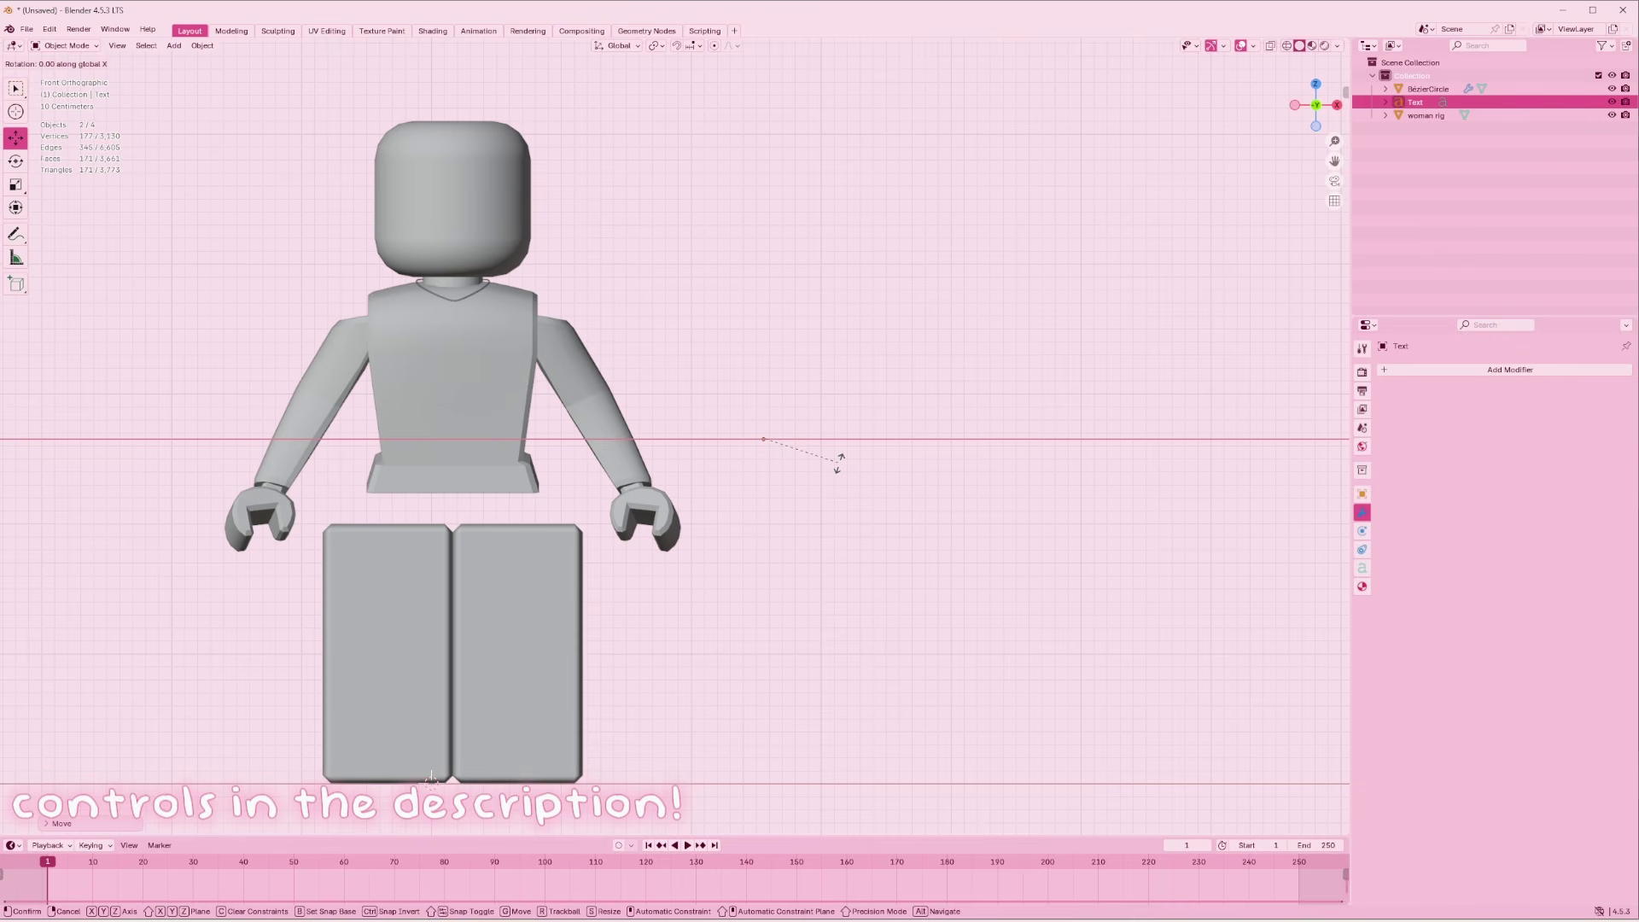
text(90)
key(Return)
key(g)
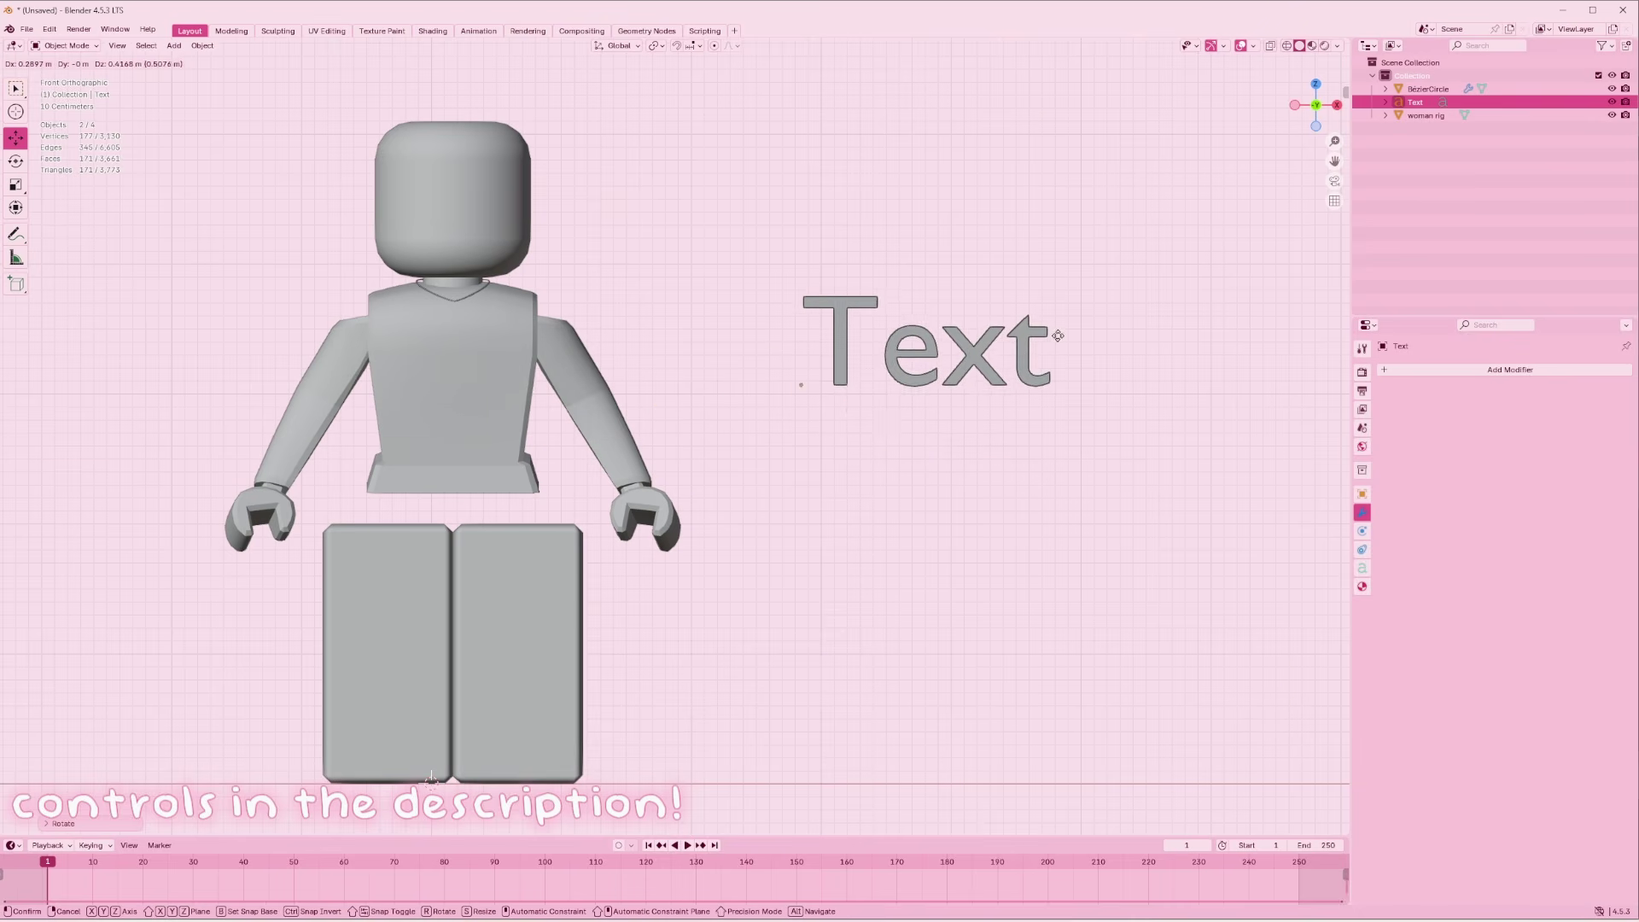
click(1058, 335)
Replace the text object's default wording with "bearie" and return to Object Mode
scroll(1057, 335, up, 3)
scroll(1057, 335, down, 1)
shift+middle_drag(1271, 291, 905, 384)
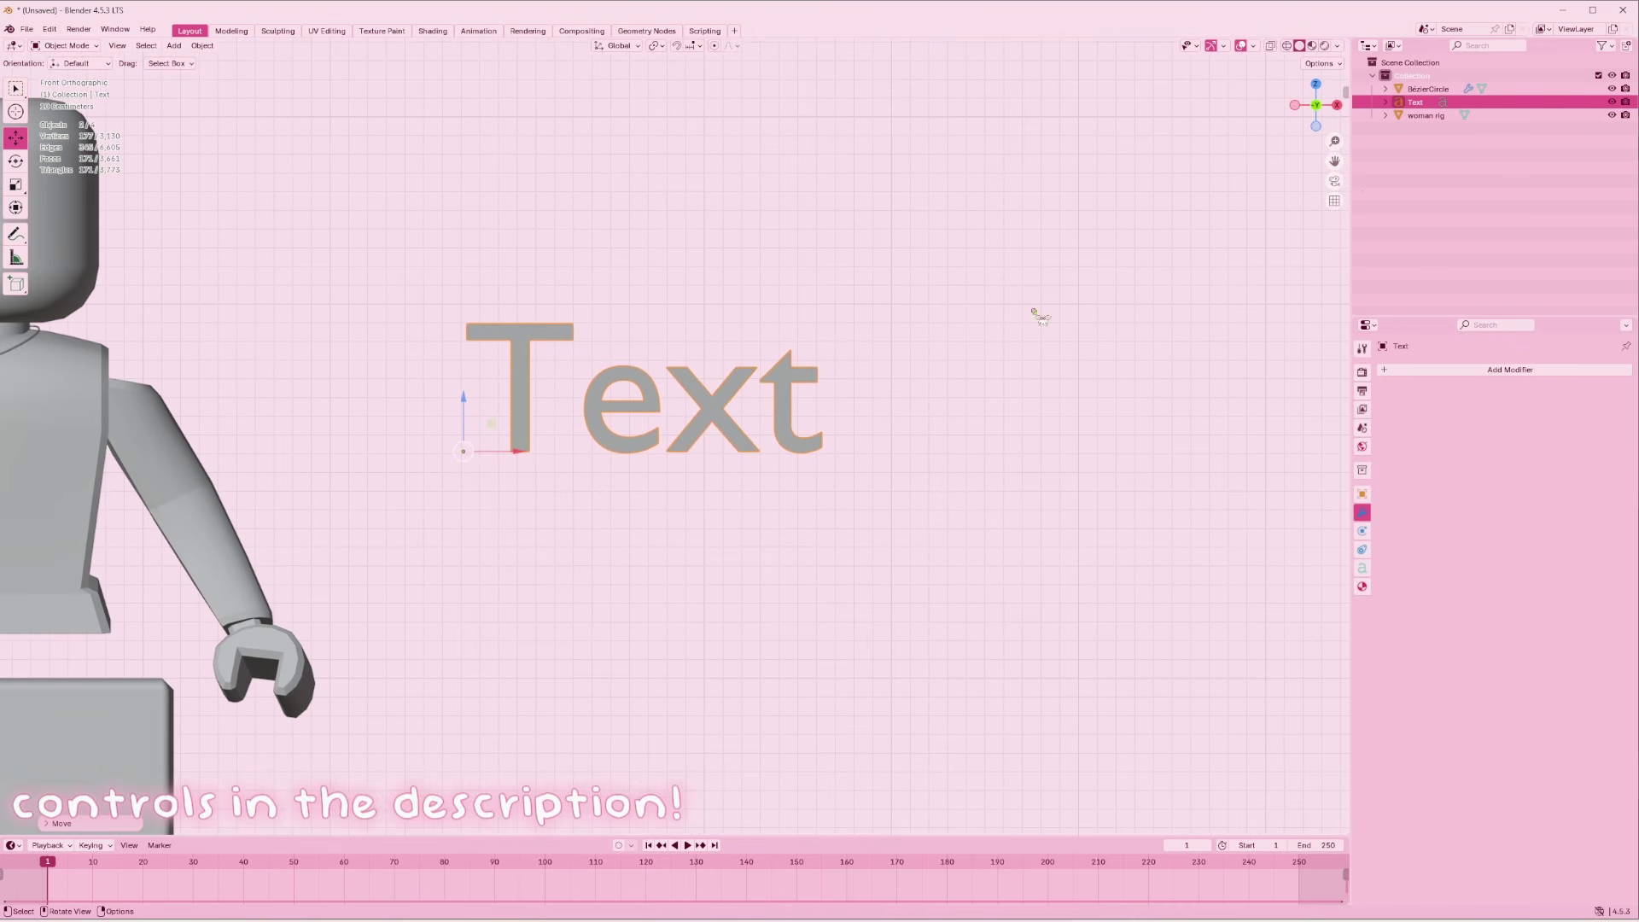
drag(1340, 160, 1452, 157)
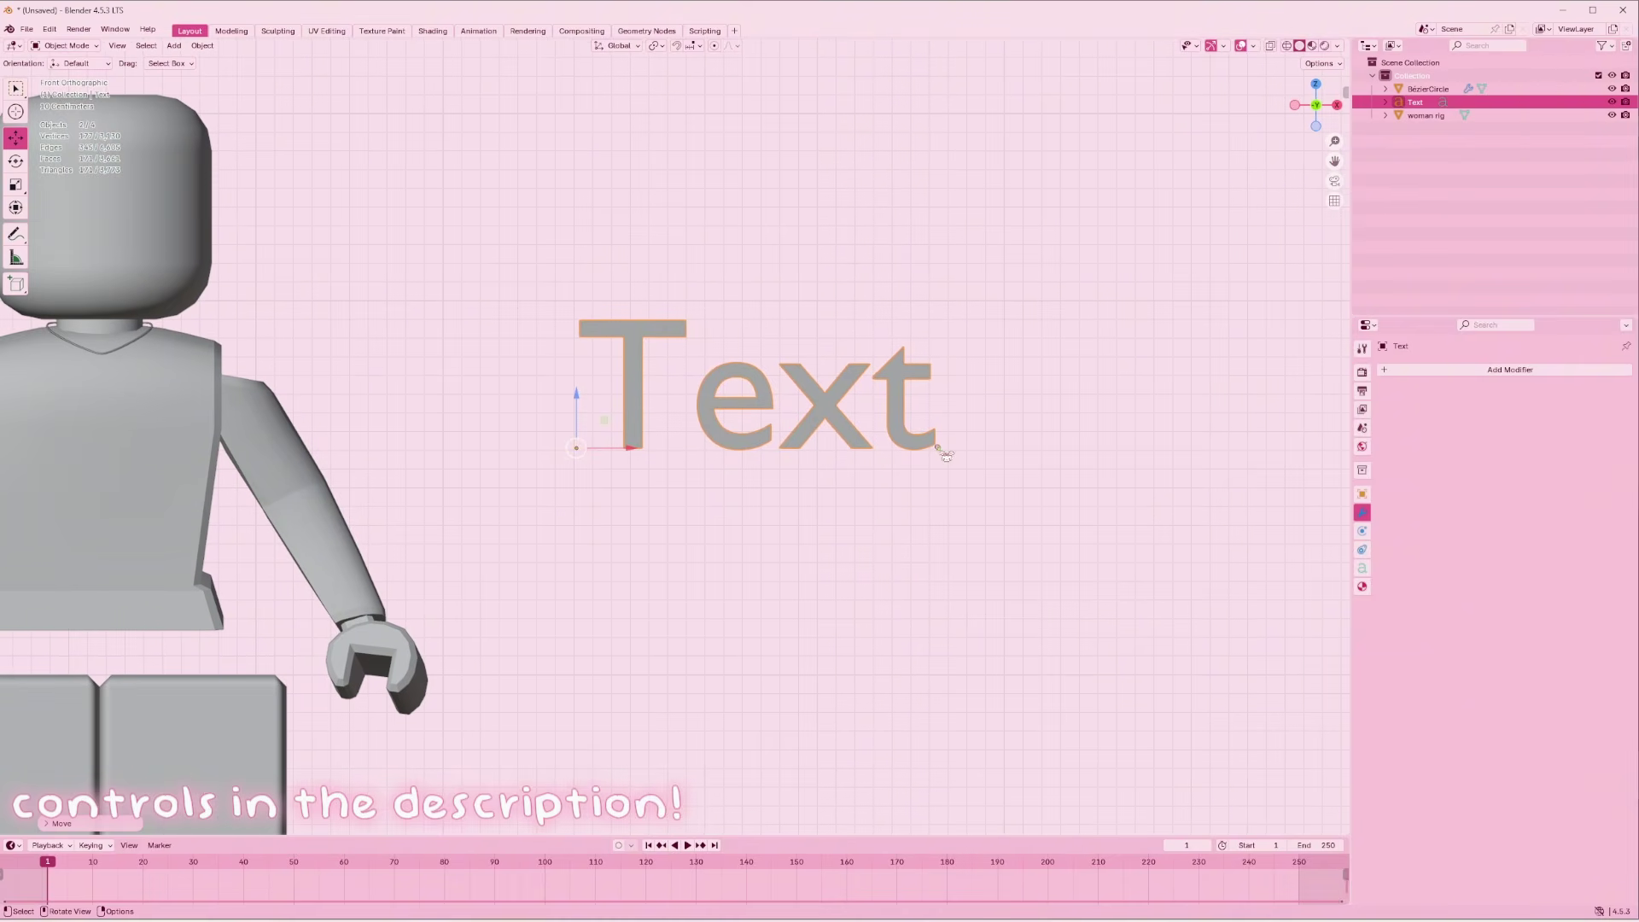
key(Tab)
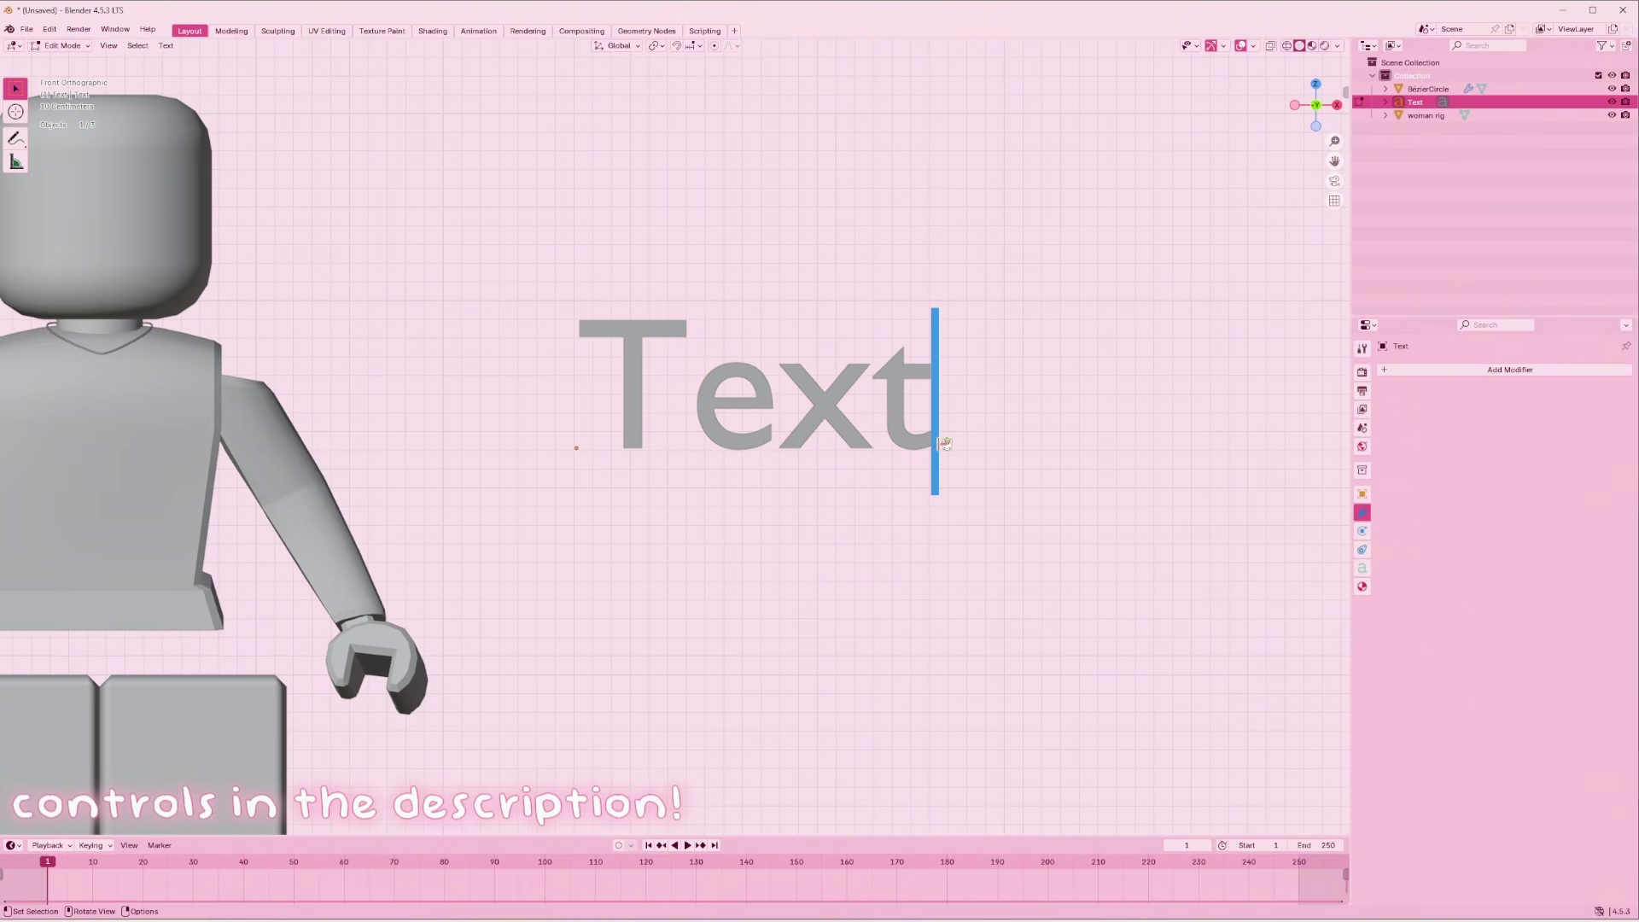
key(BackSpace)
key(BackSpace)
key(BackSpace)
key(BackSpace)
text(bearie)
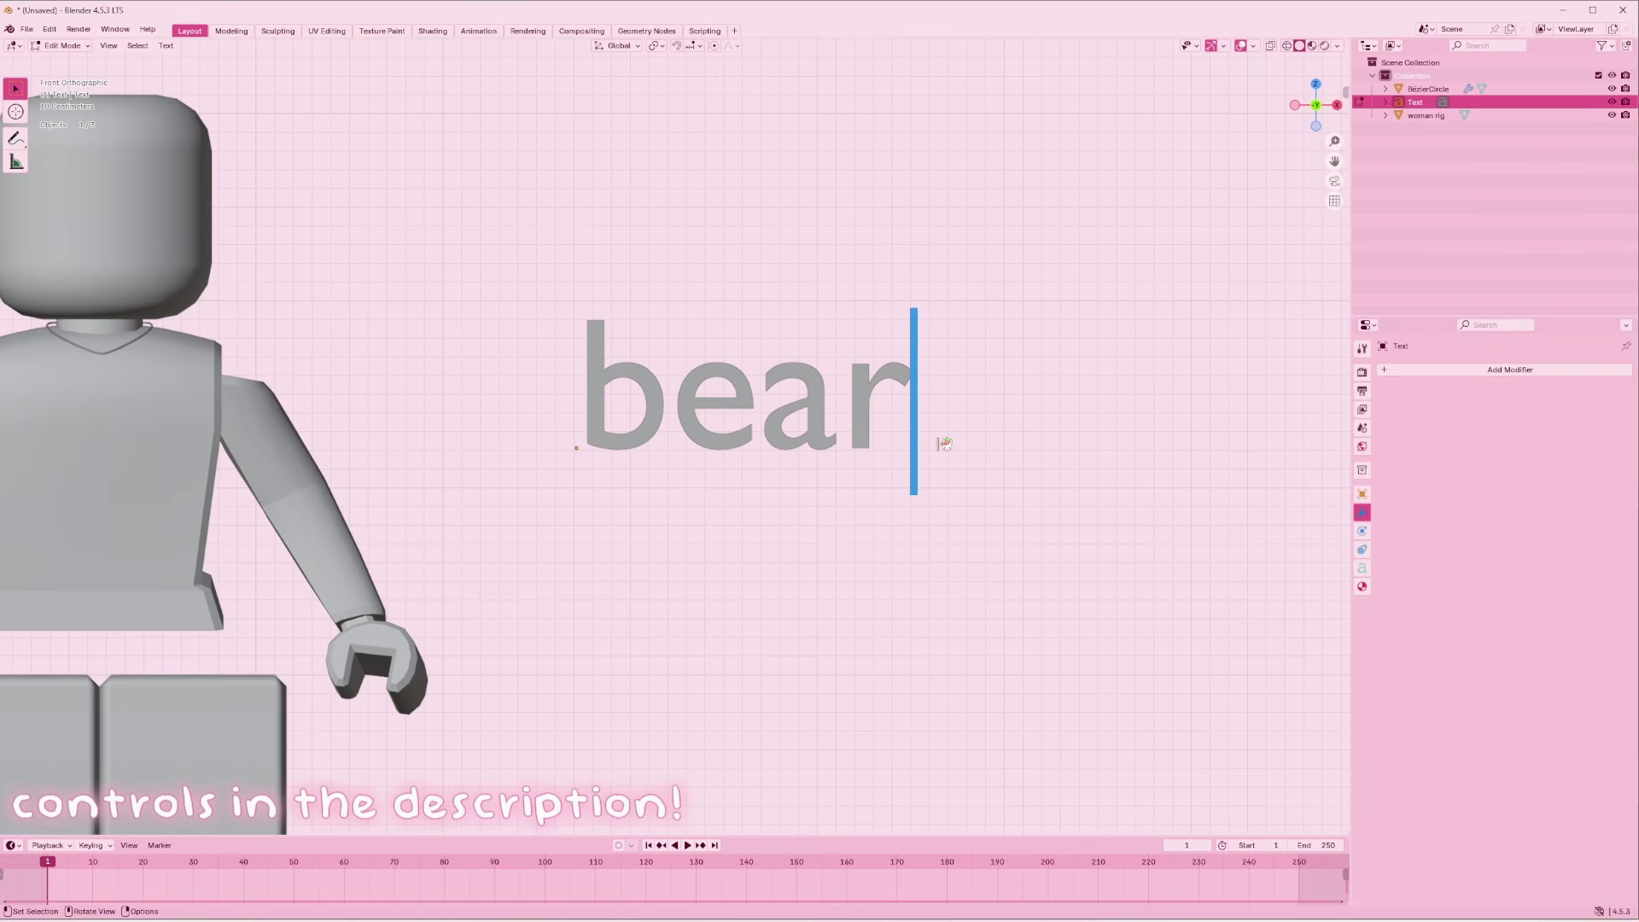
key(Tab)
Load the Cheri Regular font from the fonts folder as the text's regular font
click(1361, 568)
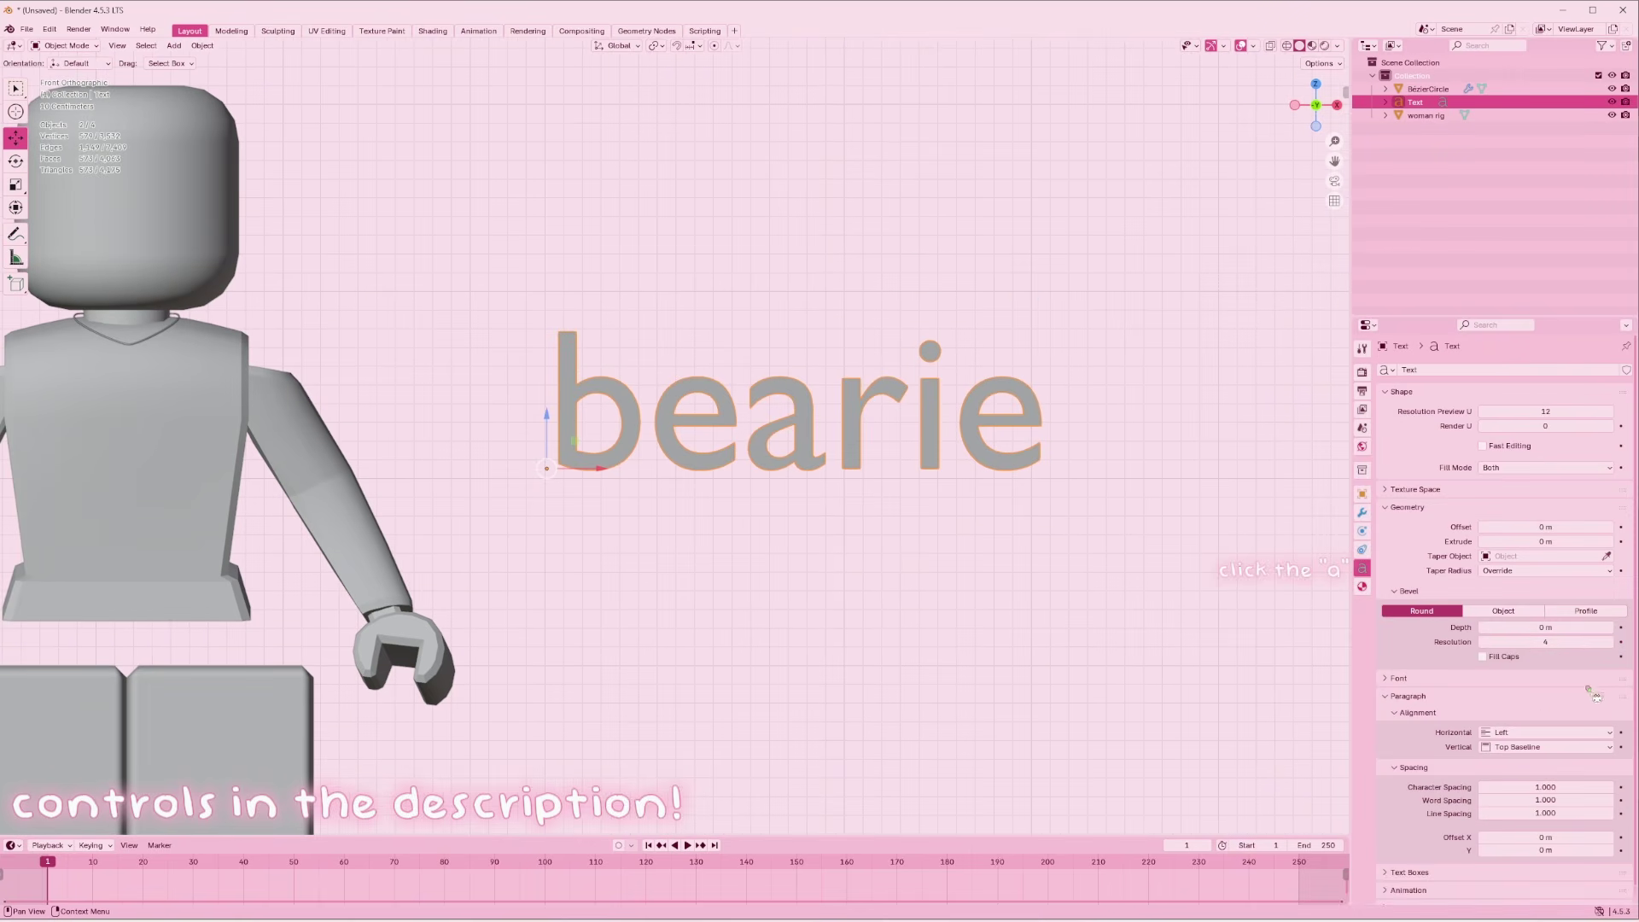
click(1607, 697)
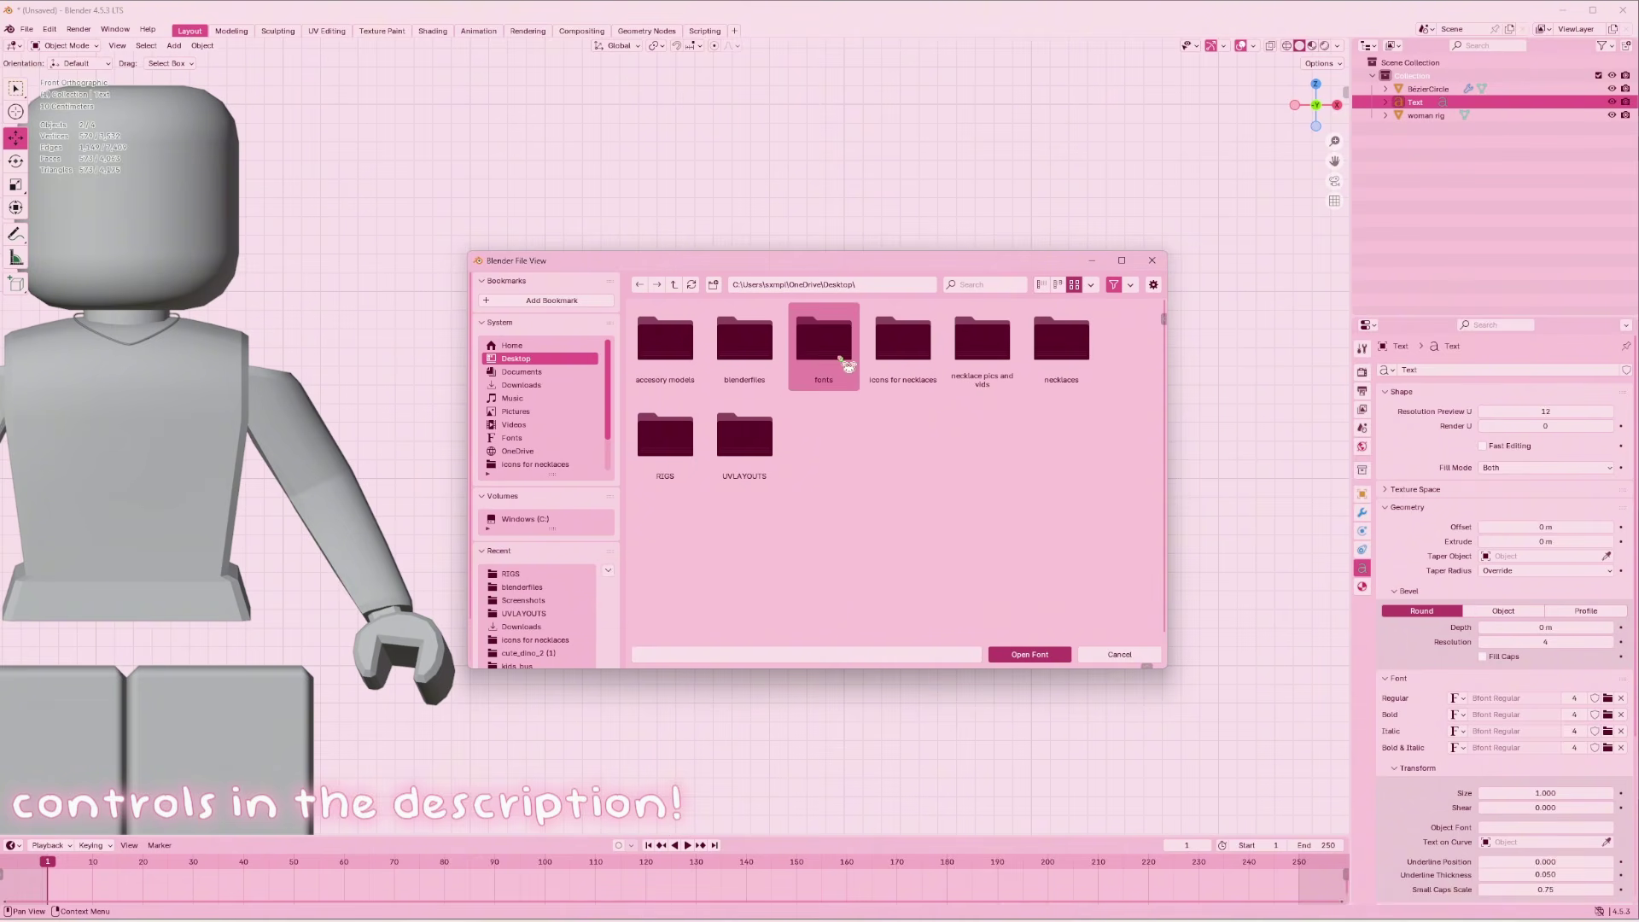
double_click(825, 346)
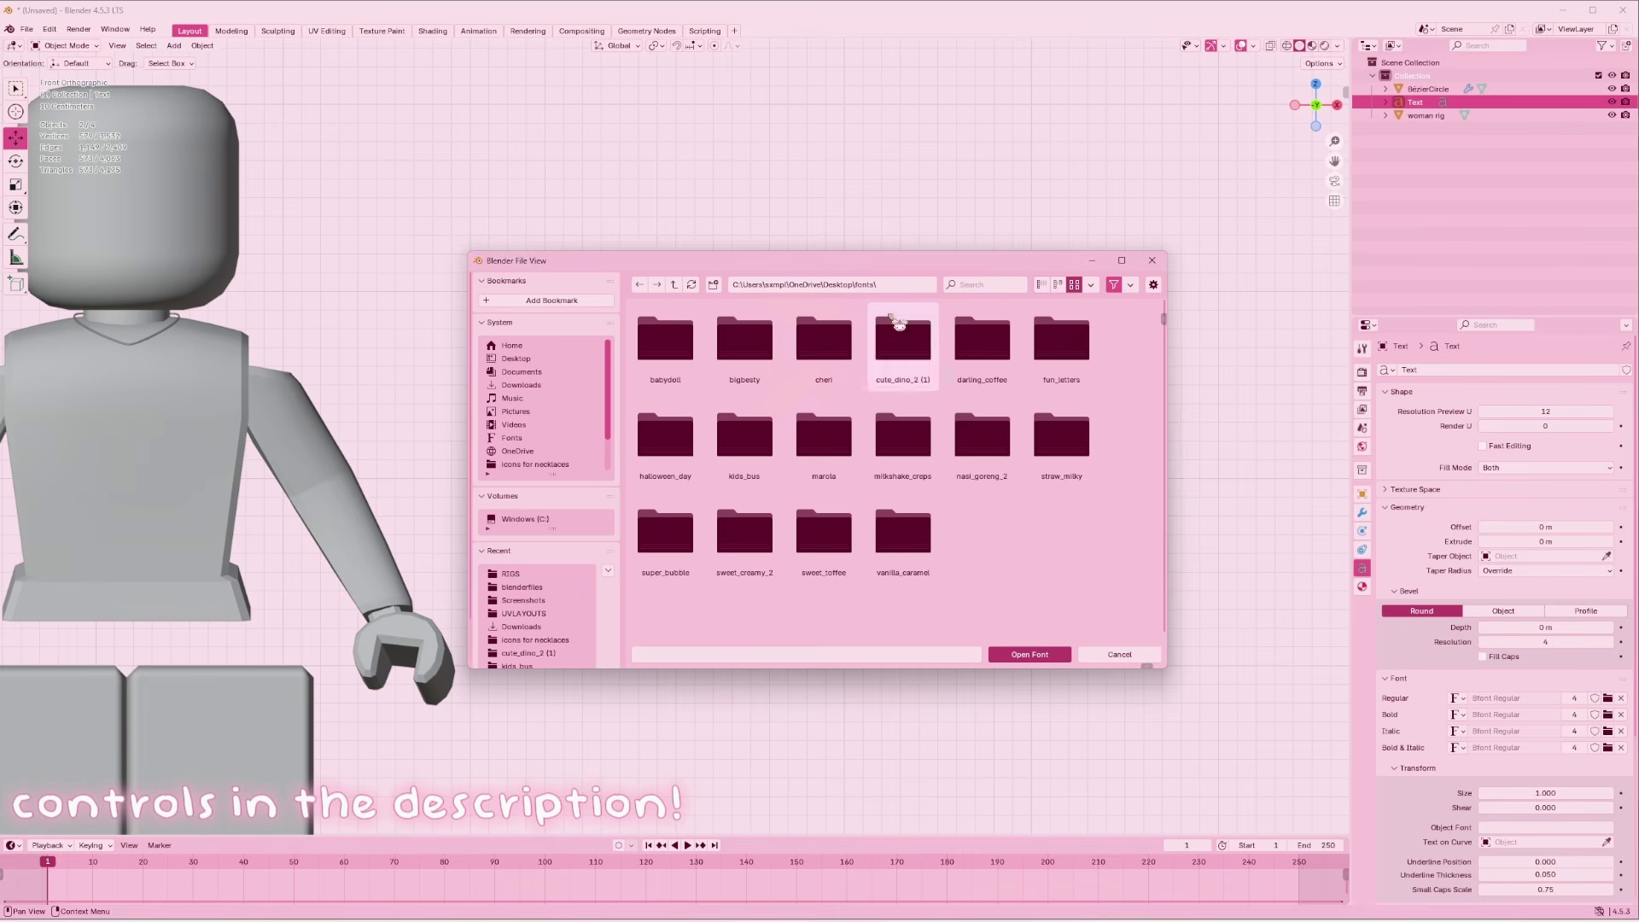
double_click(1062, 440)
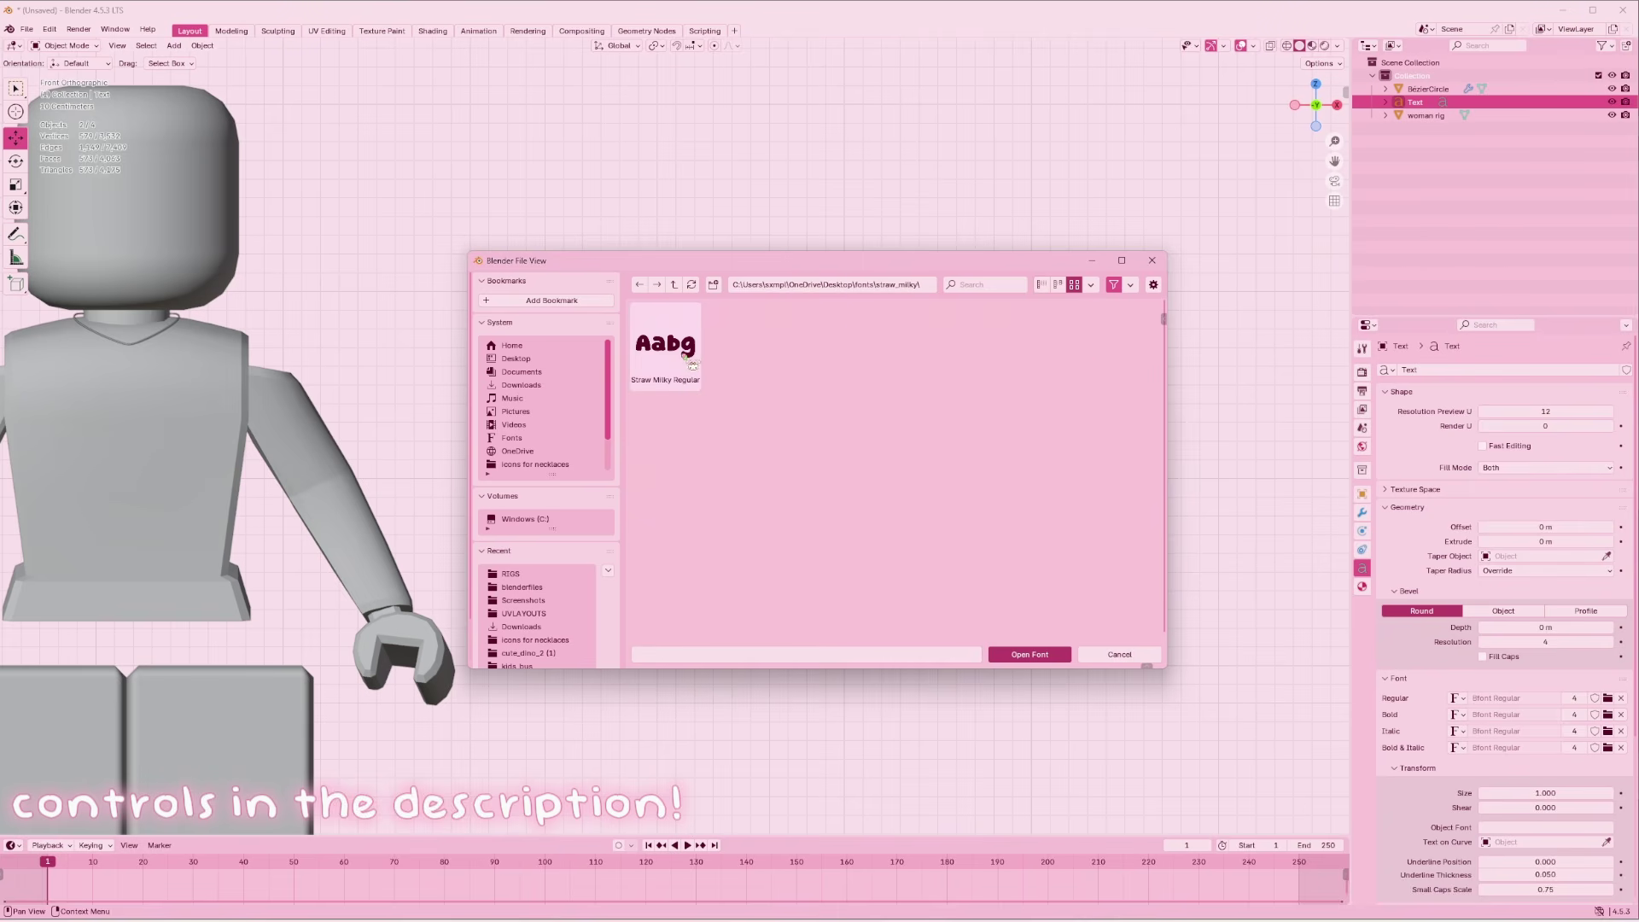
click(640, 284)
double_click(823, 345)
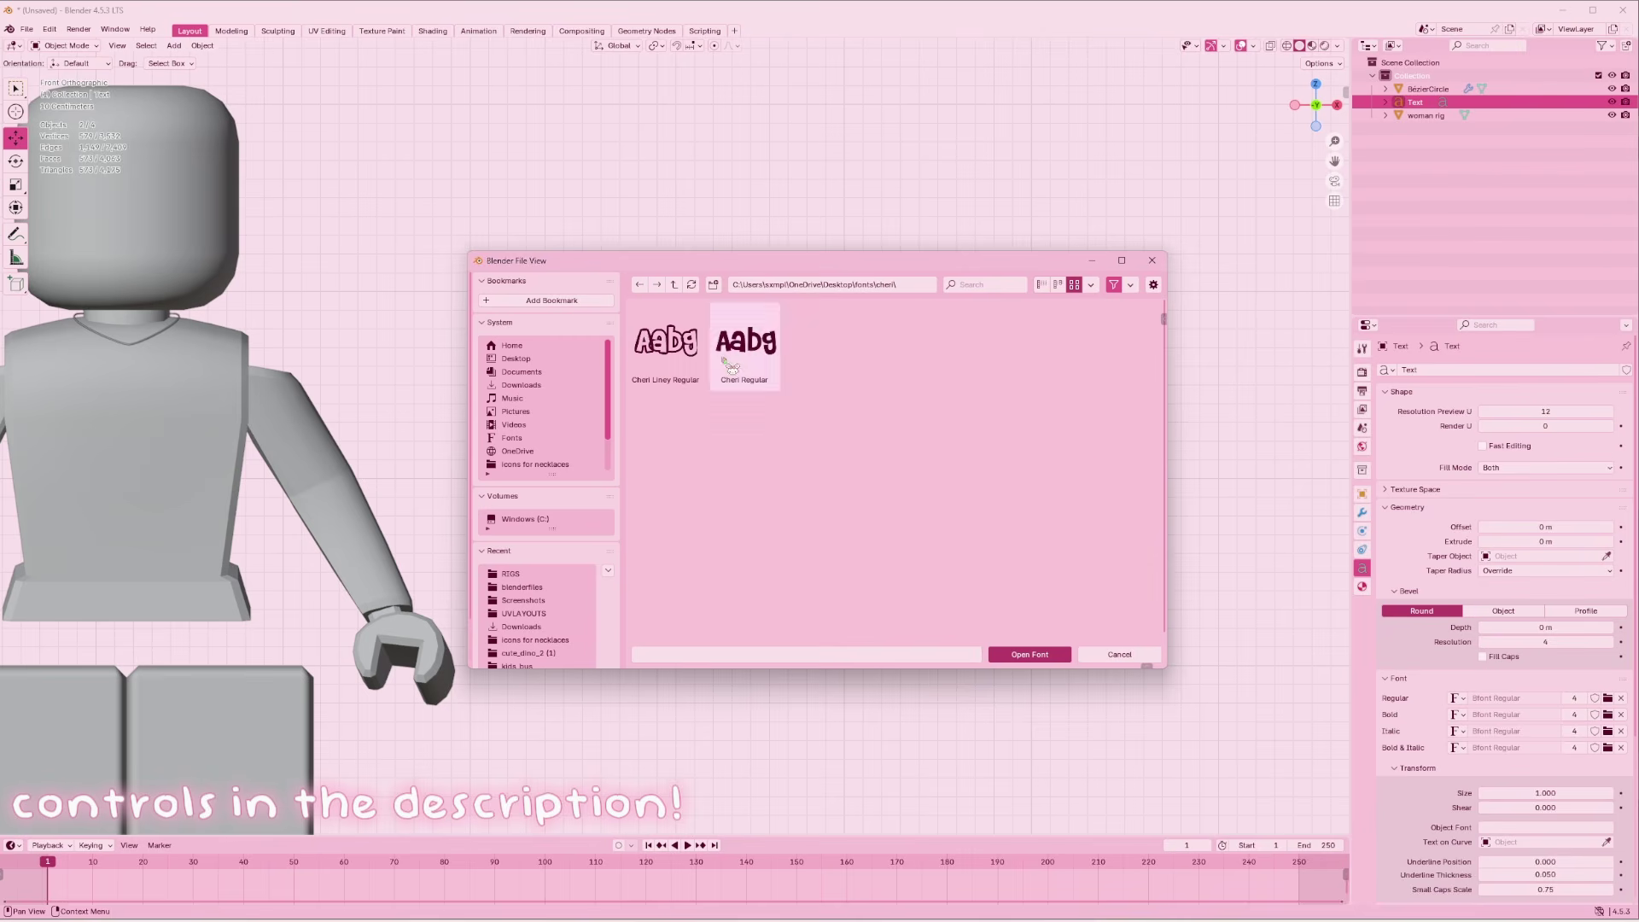
double_click(744, 342)
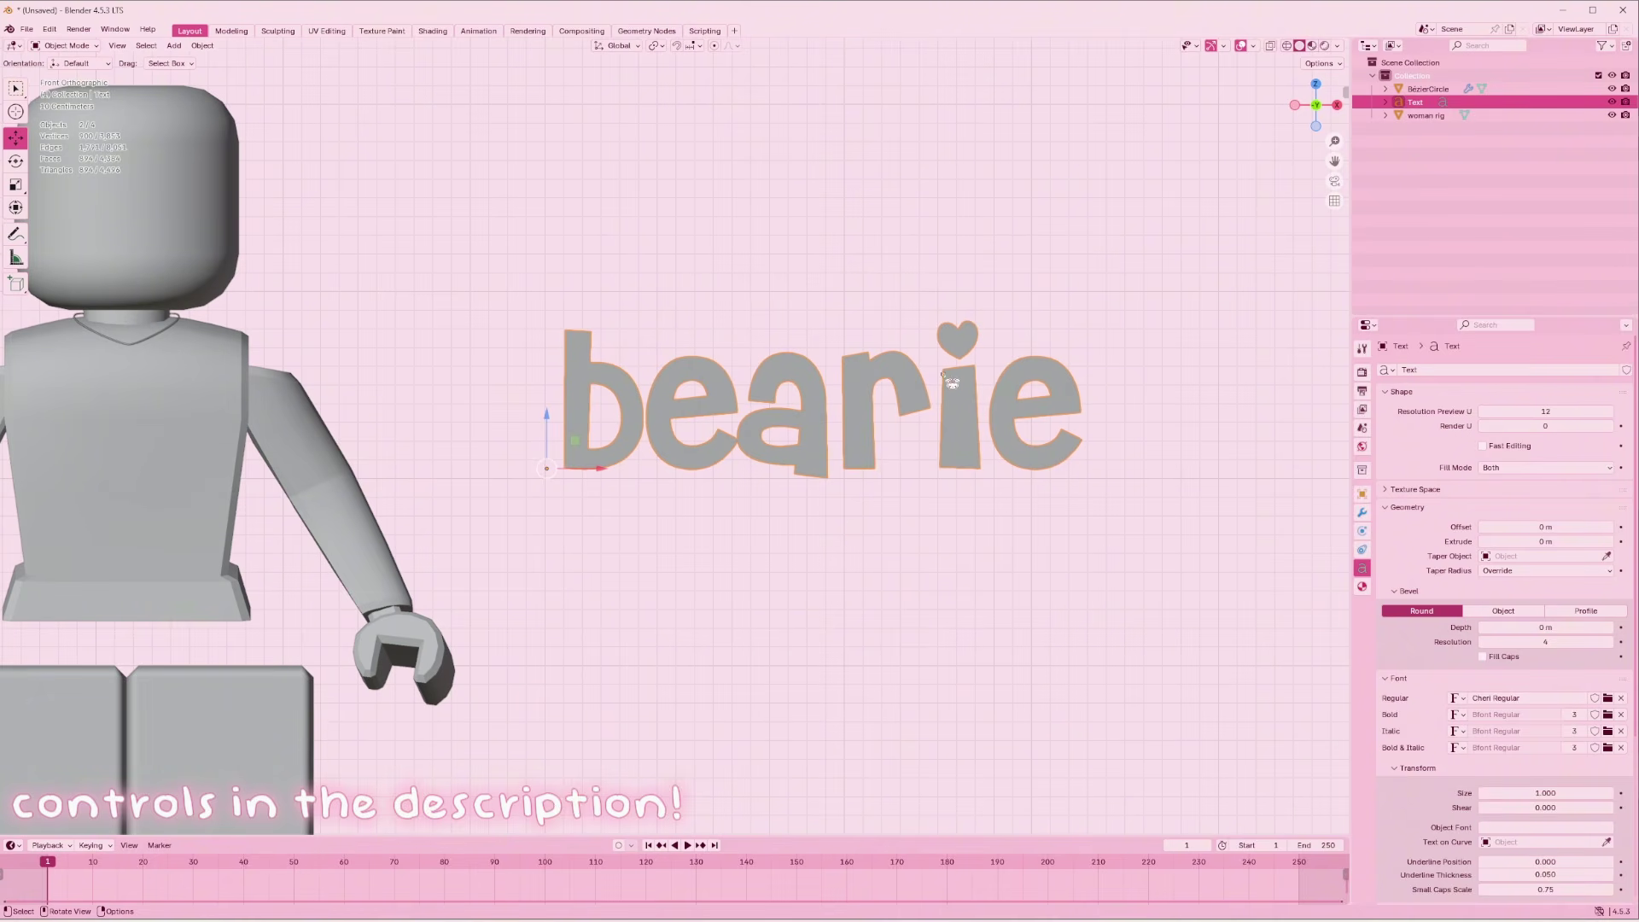
Scale the "bearie" text down slightly
key(s)
click(1068, 388)
scroll(1024, 444, up, 1)
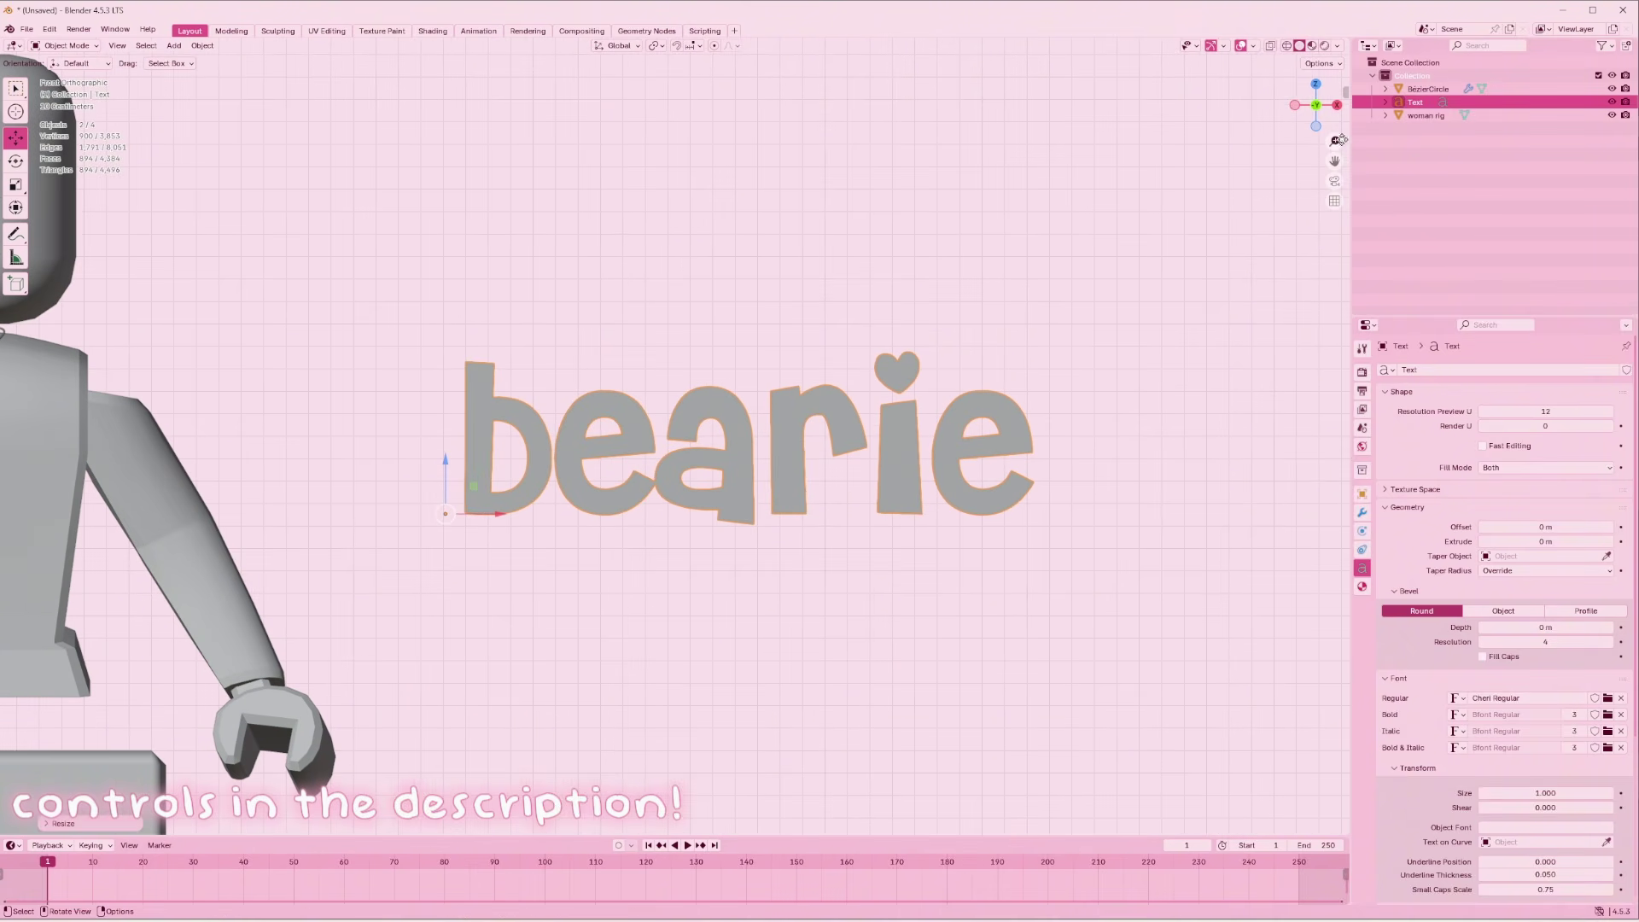
Convert the "bearie" text object to a mesh
drag(1315, 99, 704, 290)
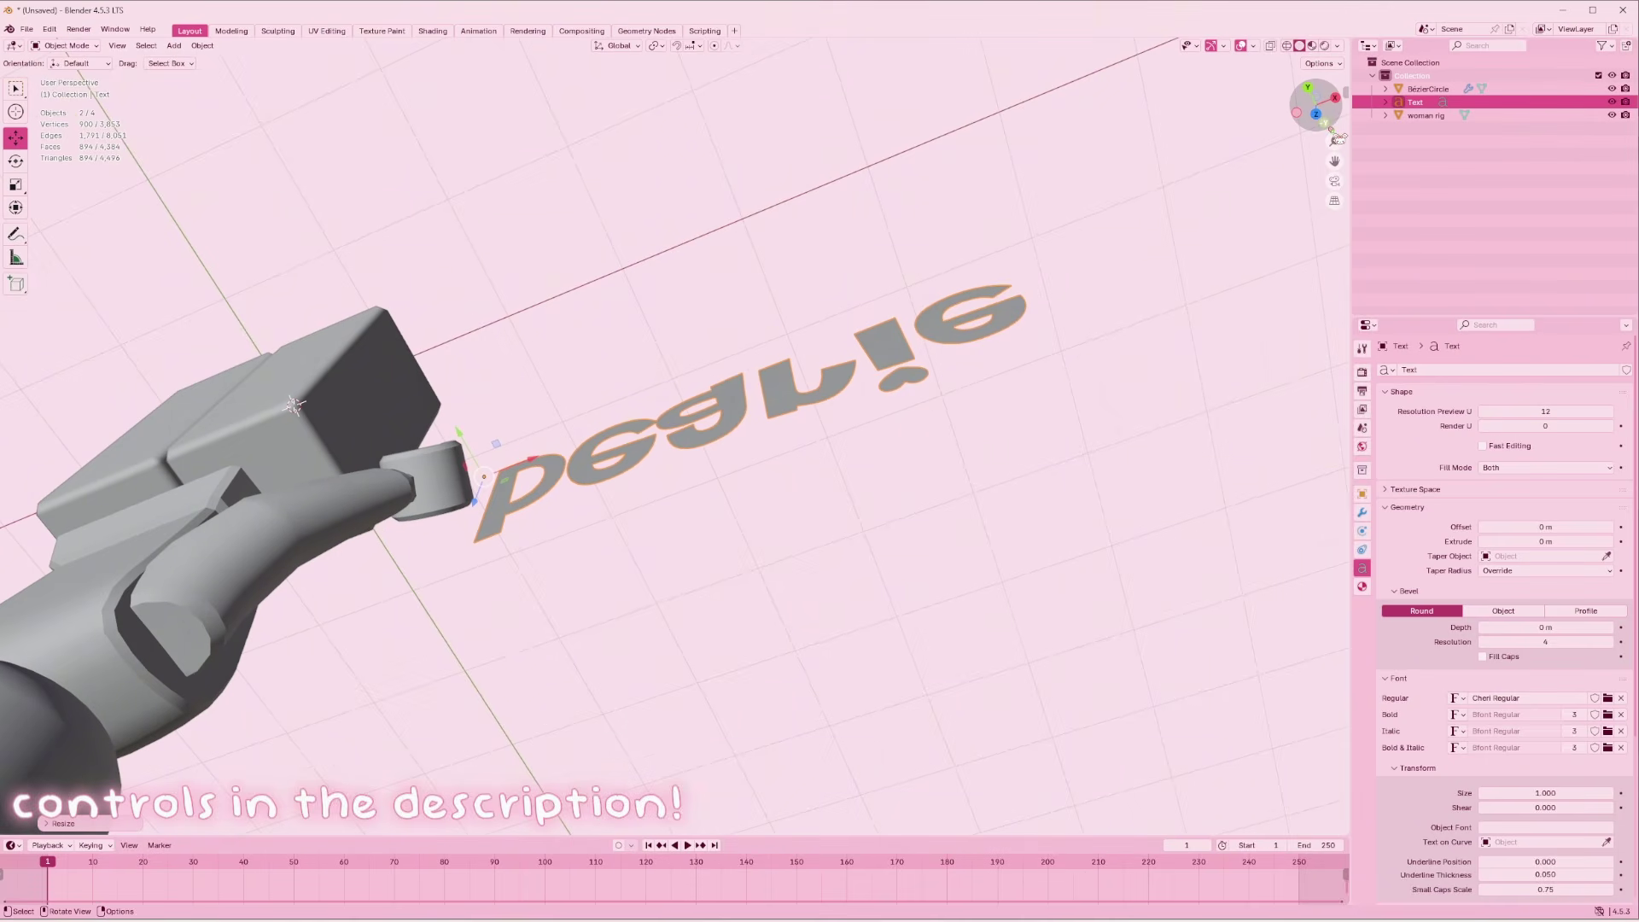
click(1324, 123)
right_click(717, 417)
mouse_move(707, 417)
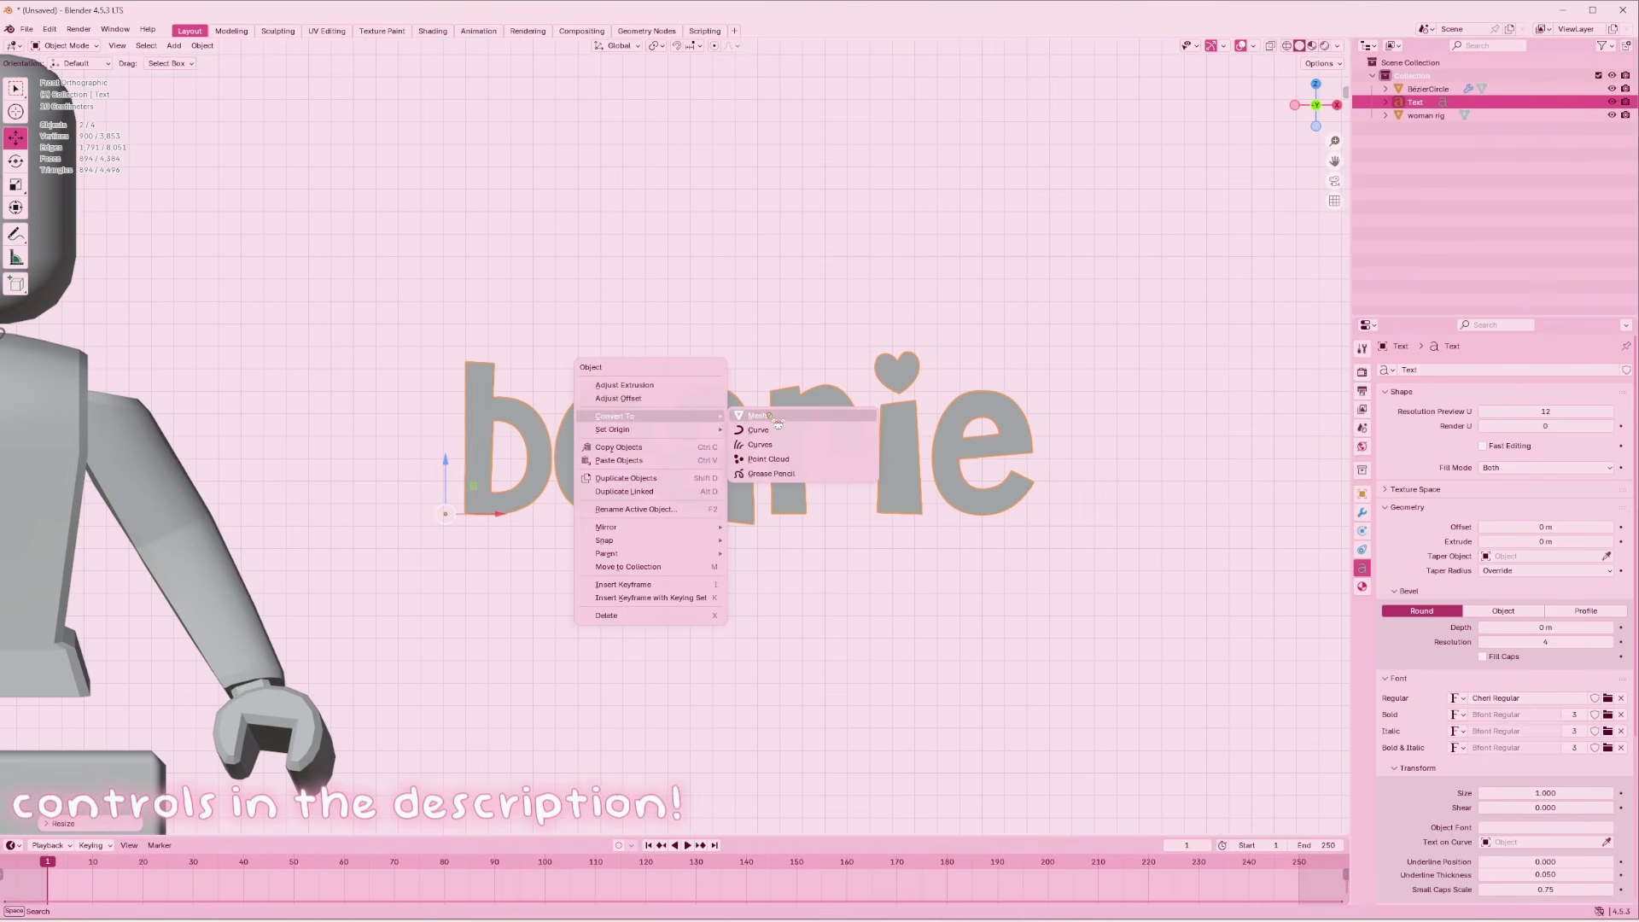
click(773, 418)
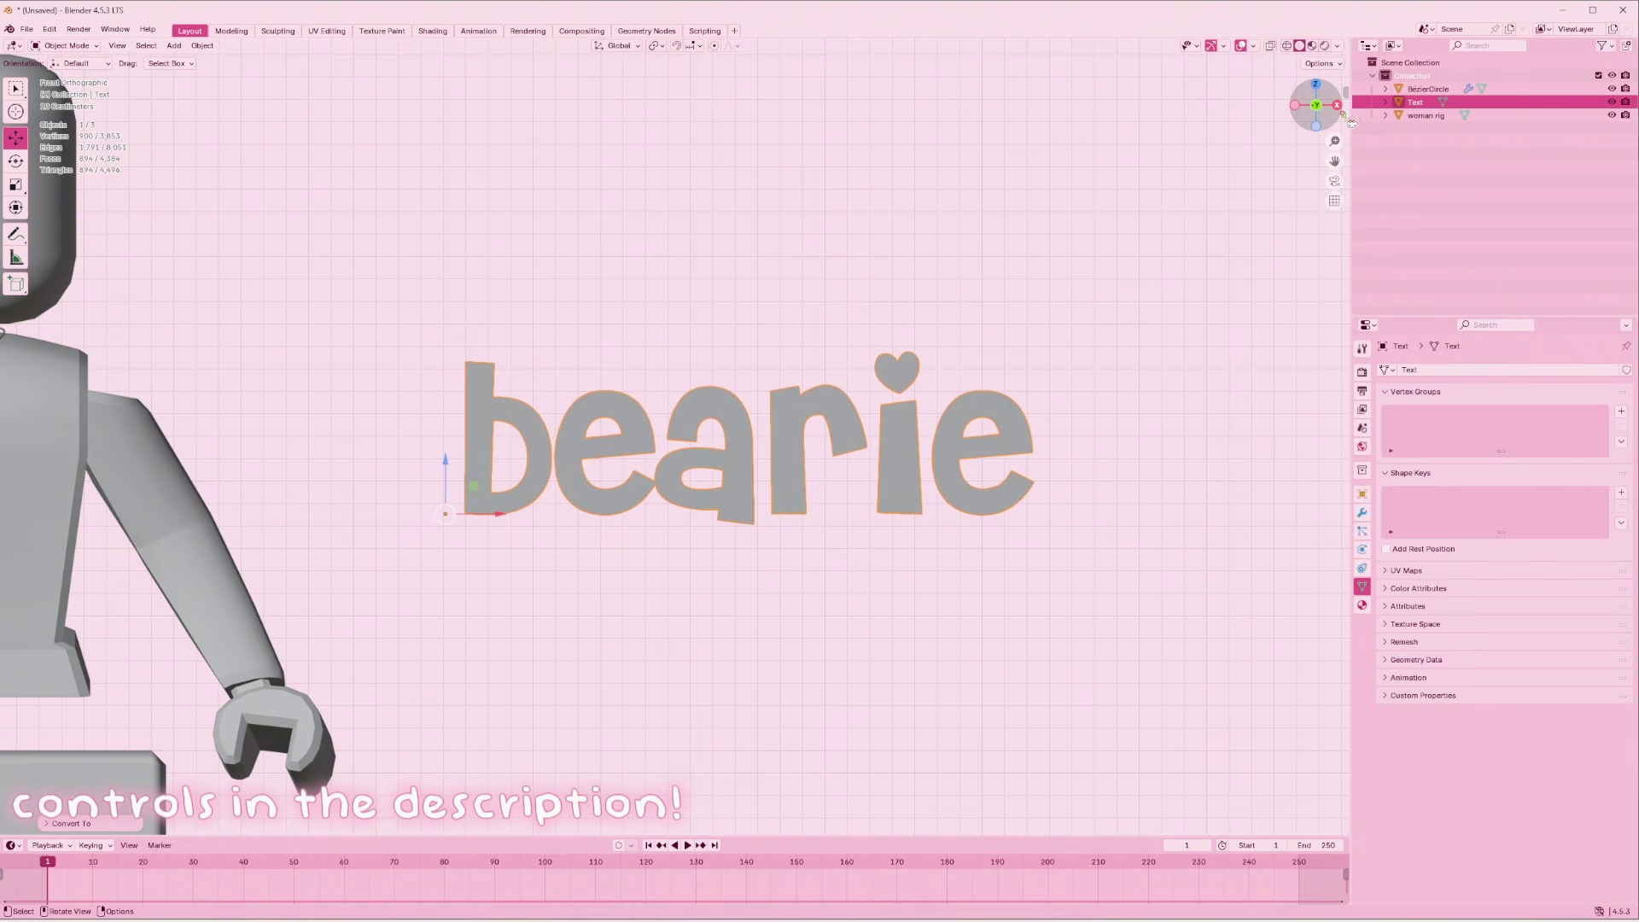
Extrude all of the text mesh's geometry along the Y axis in side view to give the letters thickness
click(1338, 105)
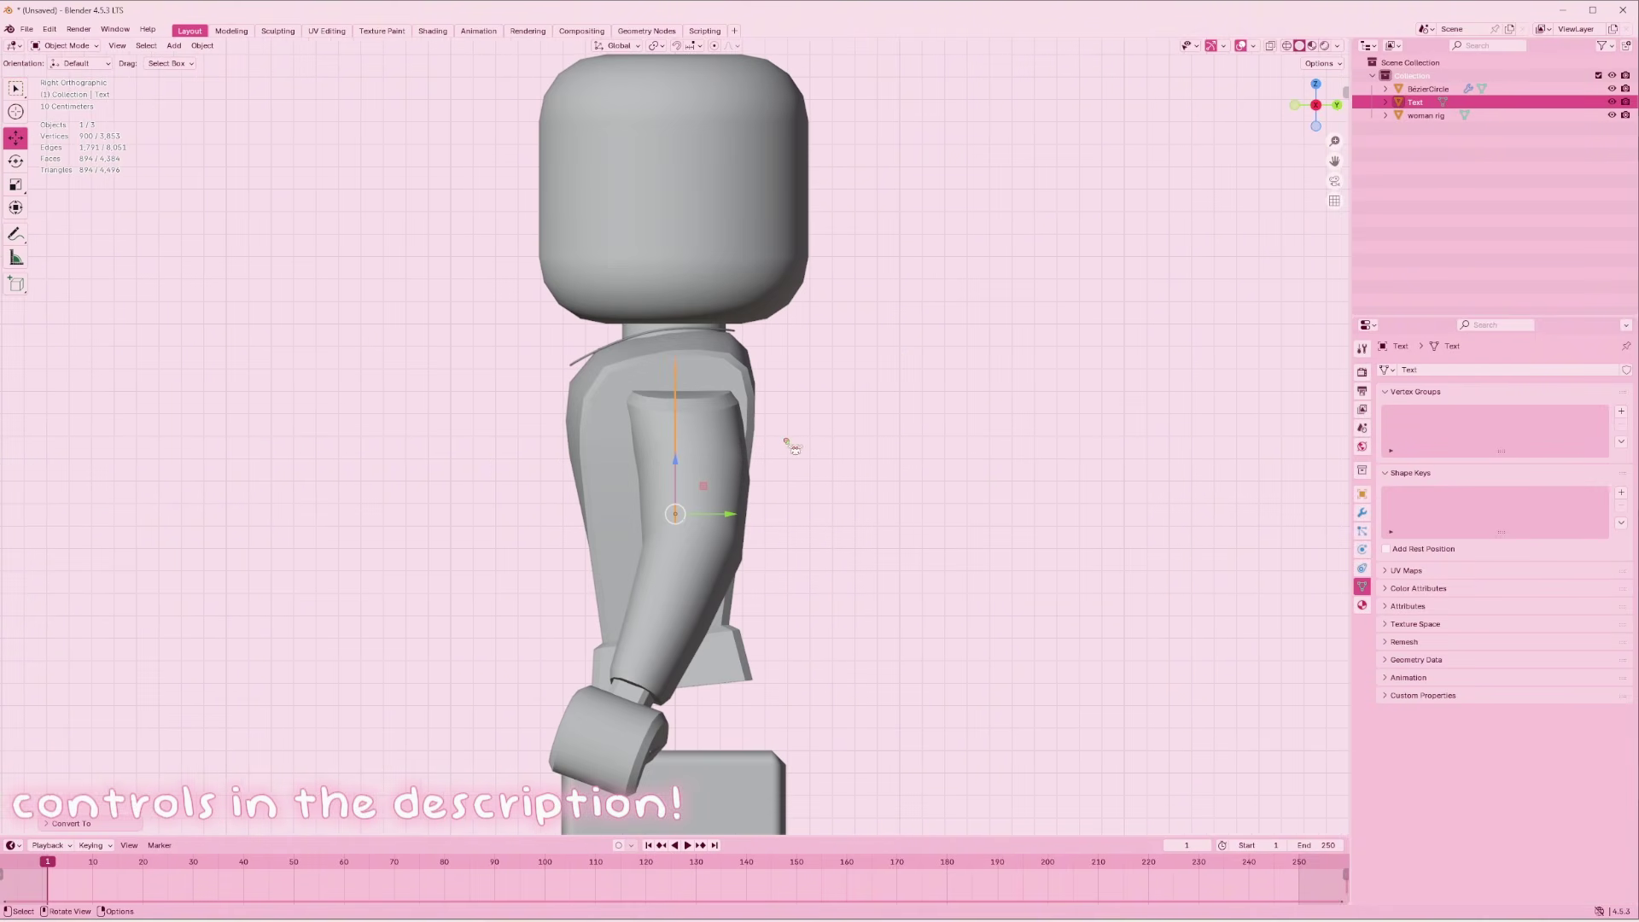
key(Tab)
key(a)
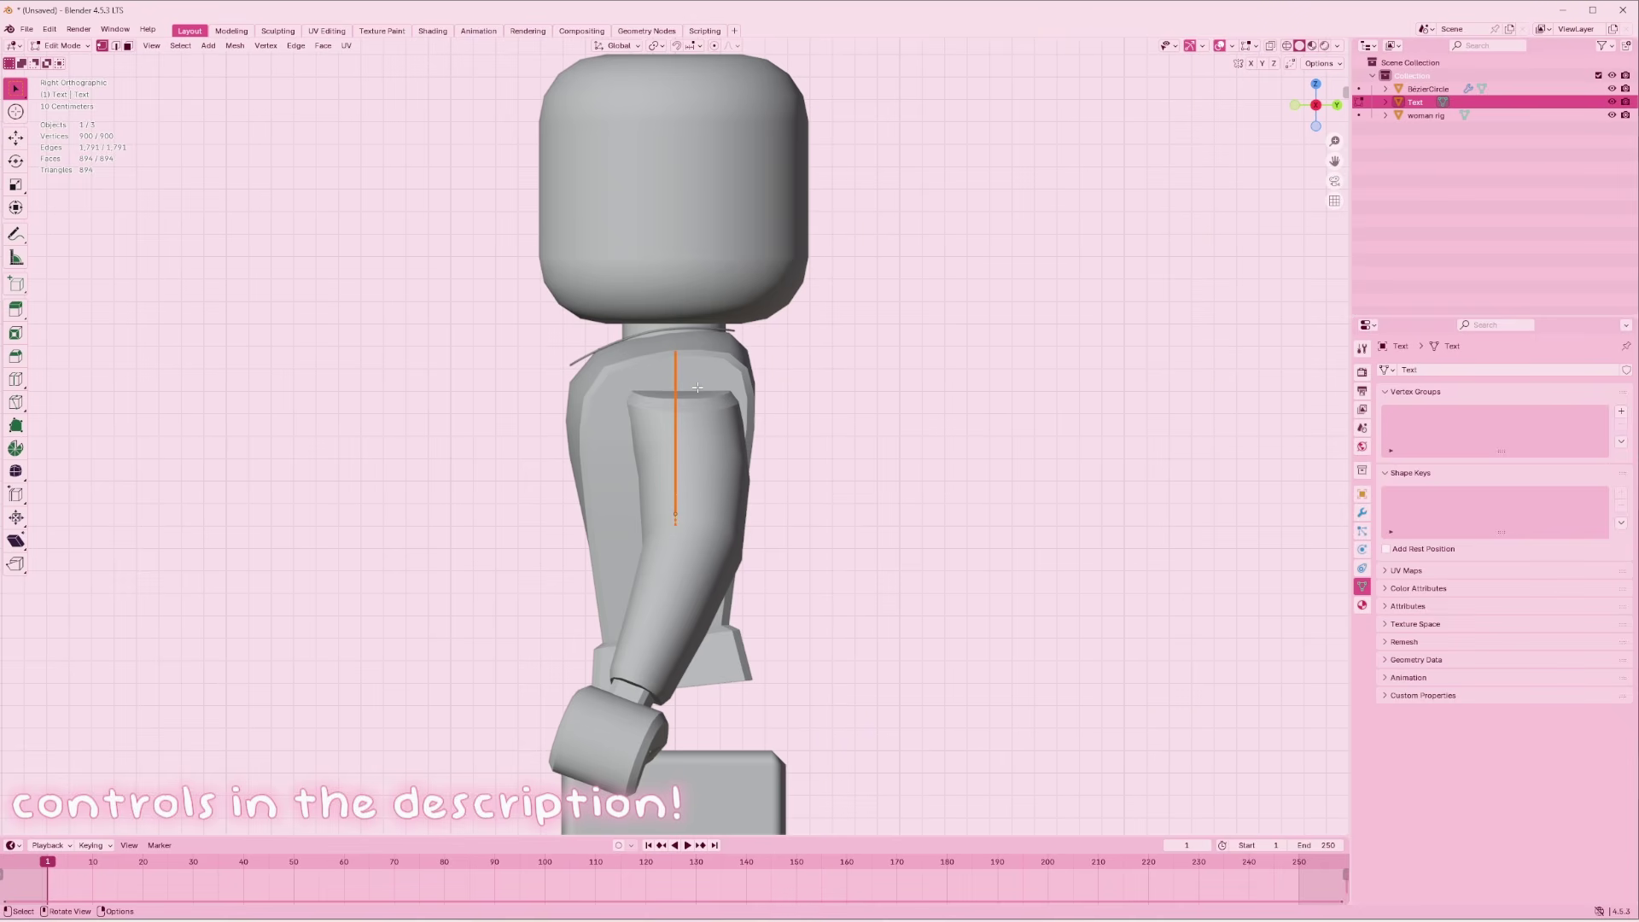
key(e)
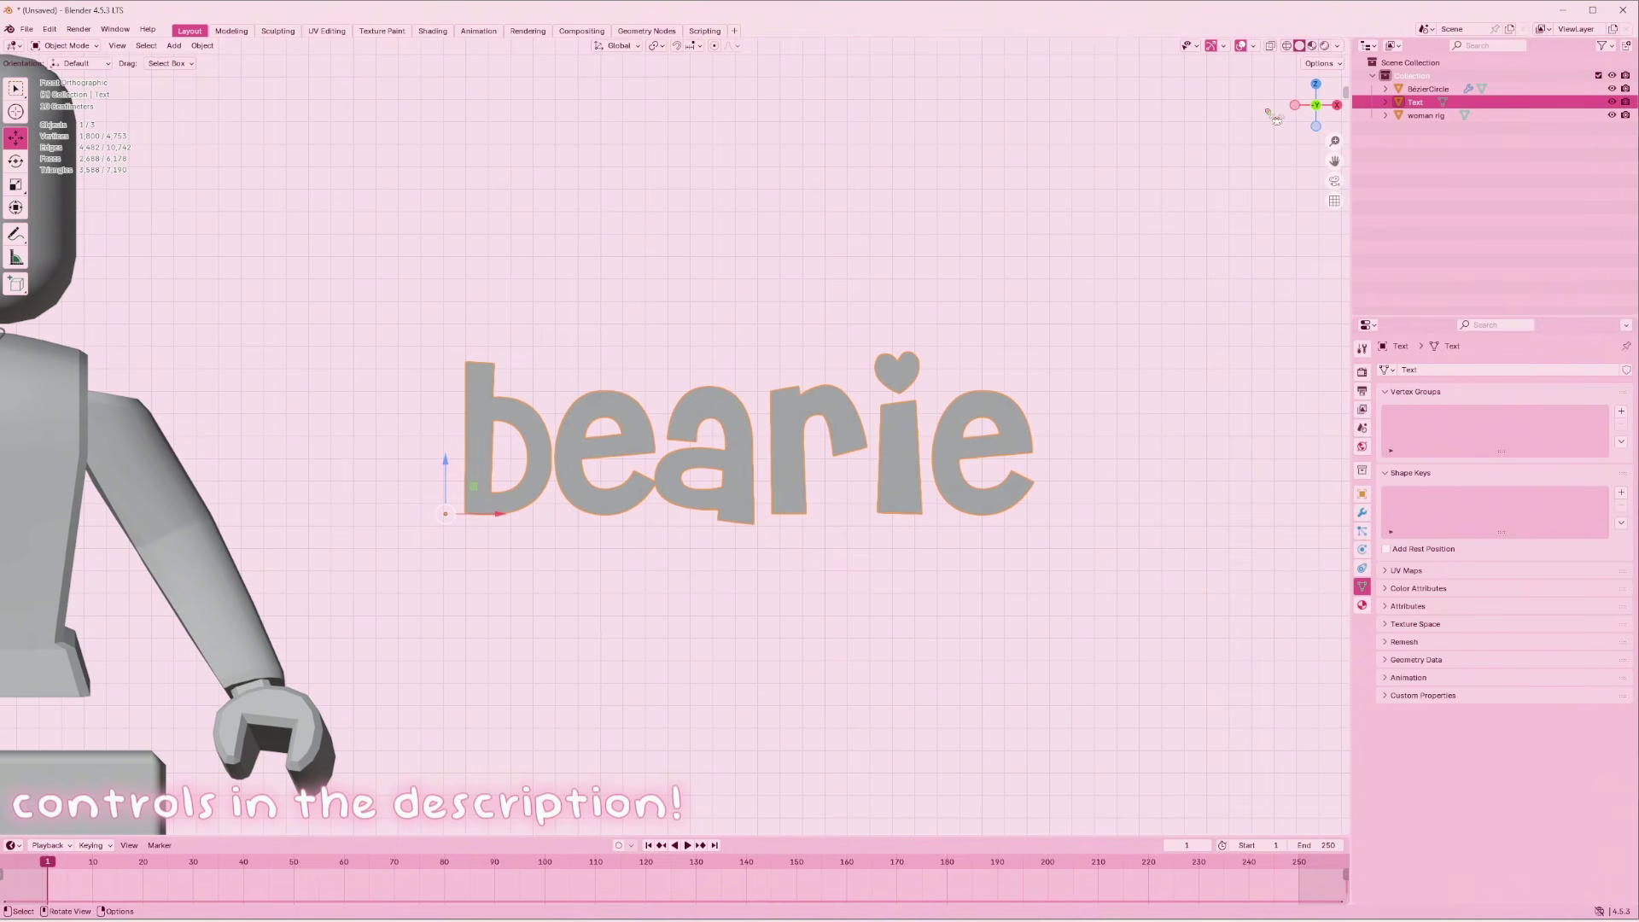
Show face orientation and circle-select every vertex of the "bearie" mesh in wireframe shading
click(1252, 45)
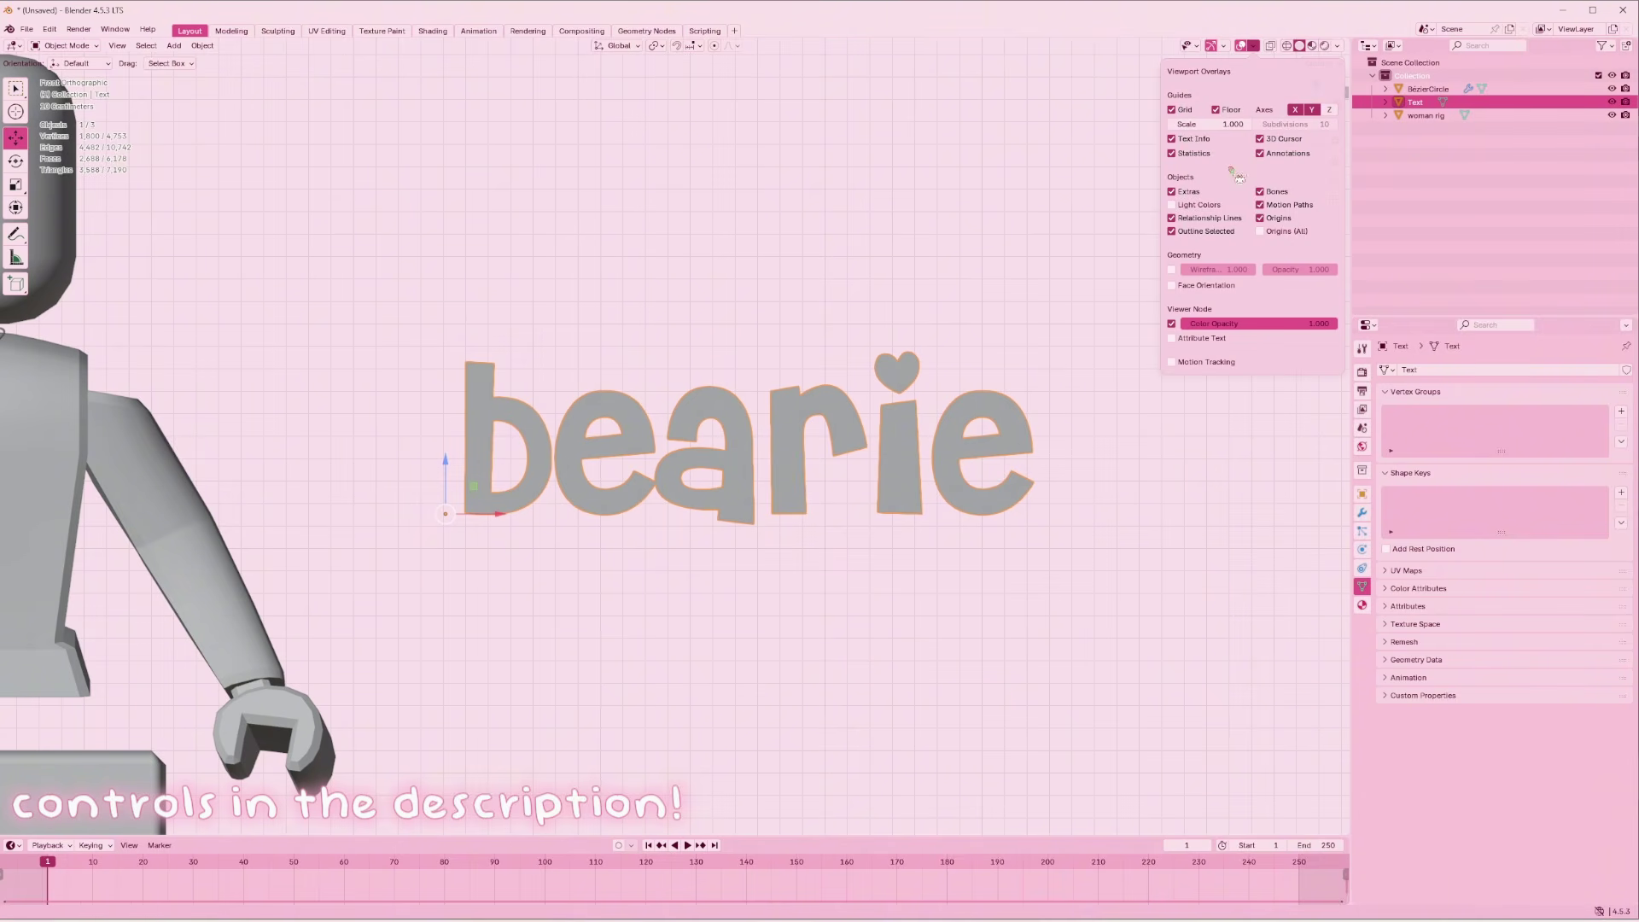
click(1208, 286)
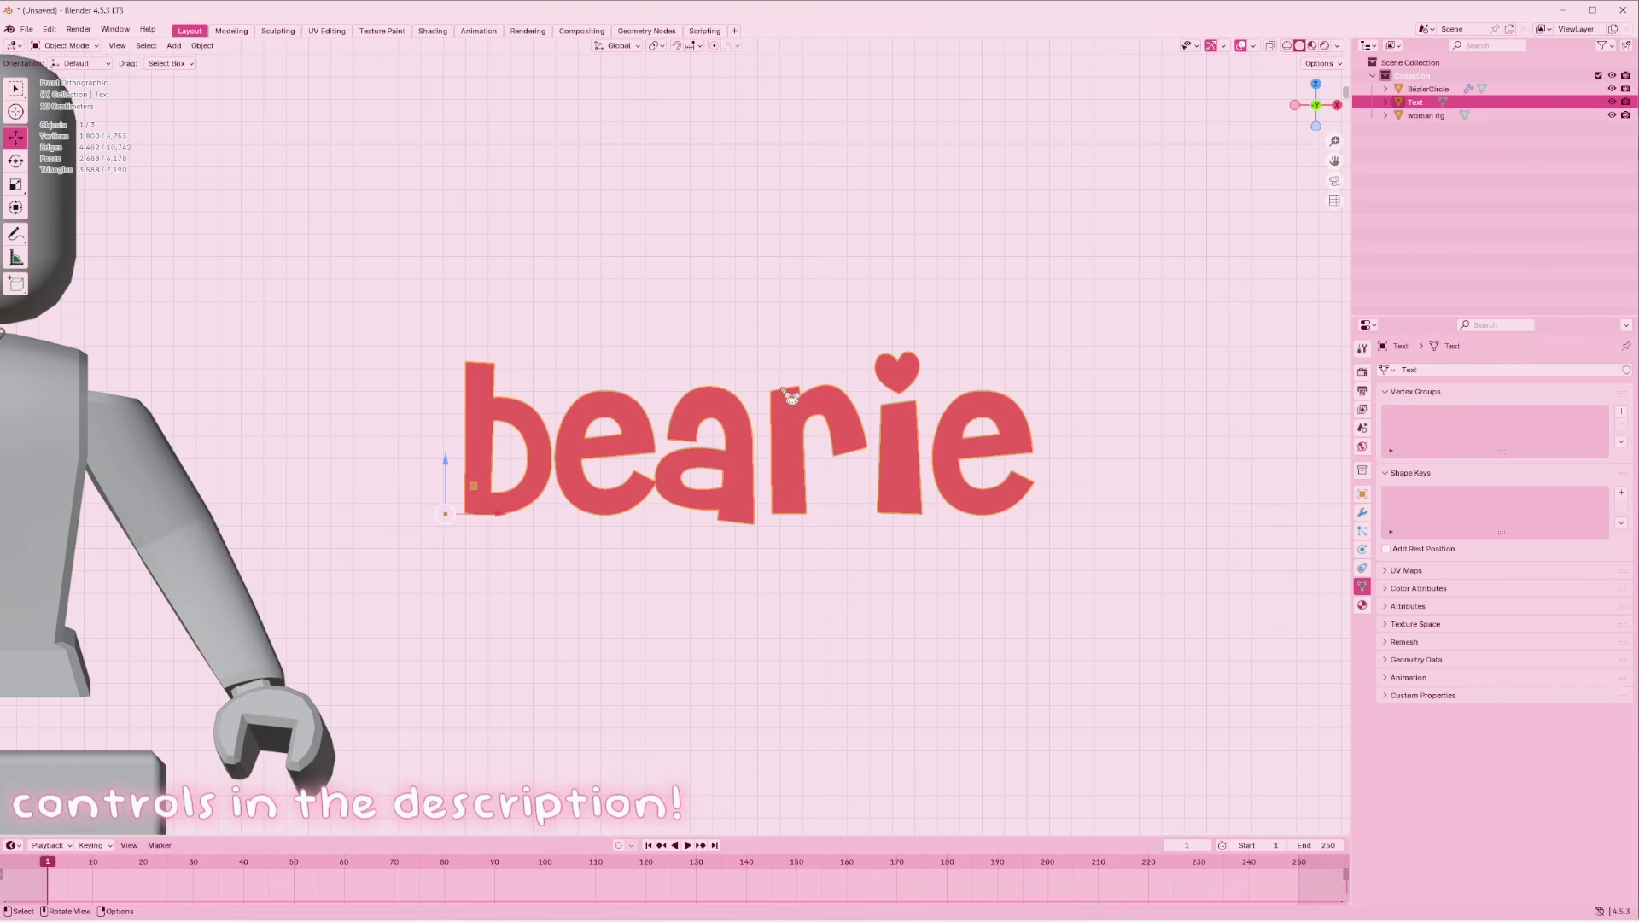
key(z)
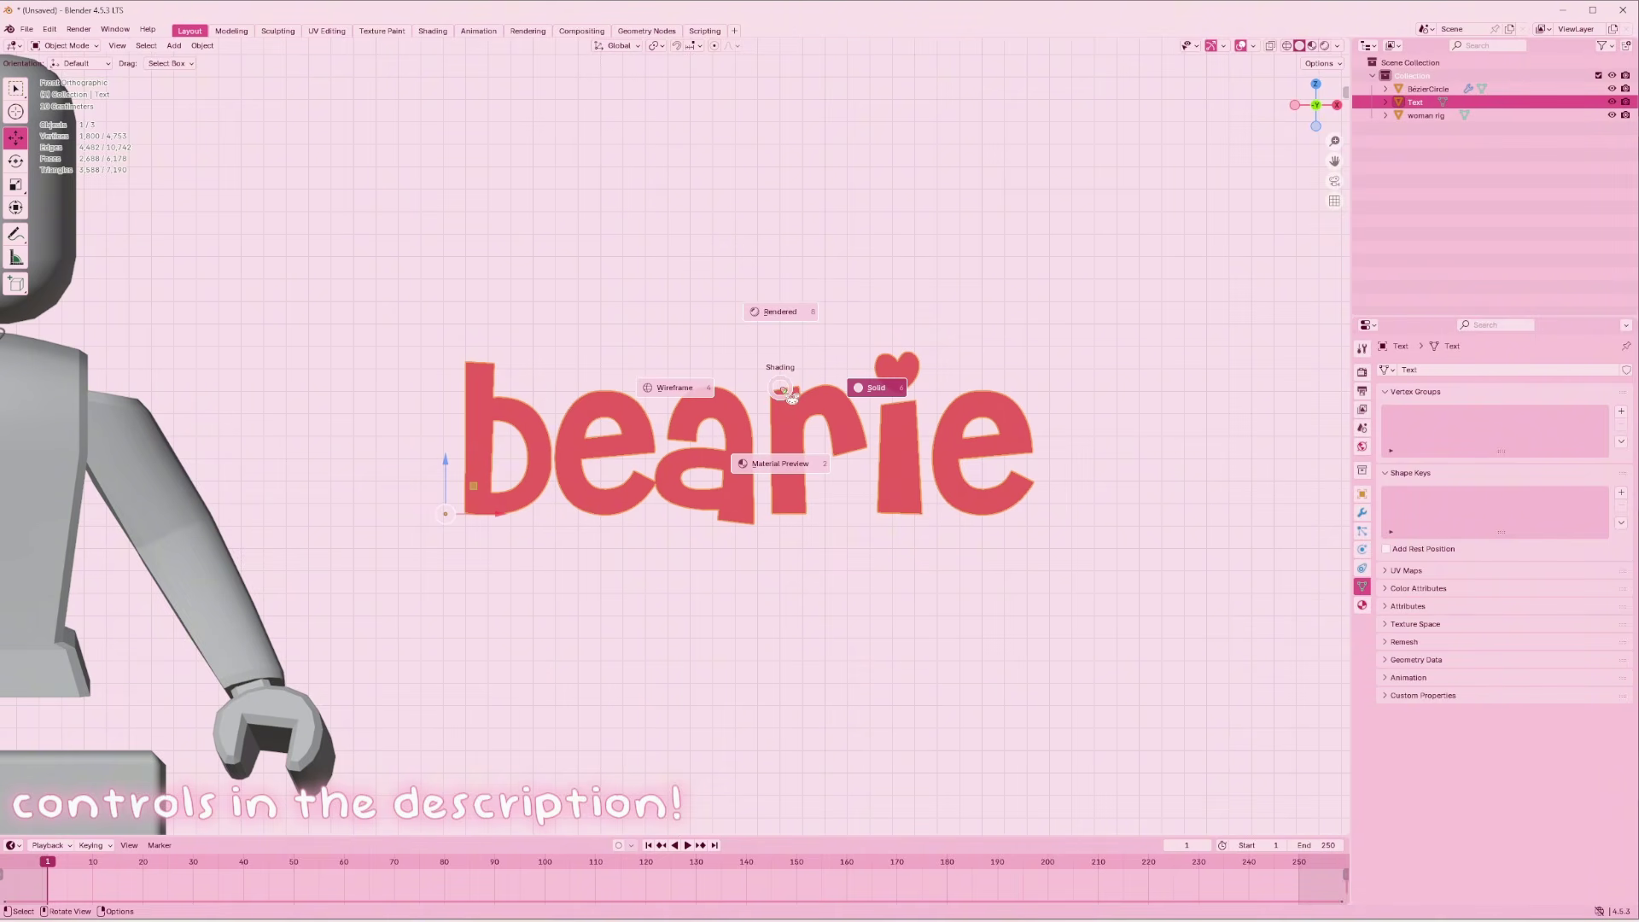
click(717, 394)
key(Tab)
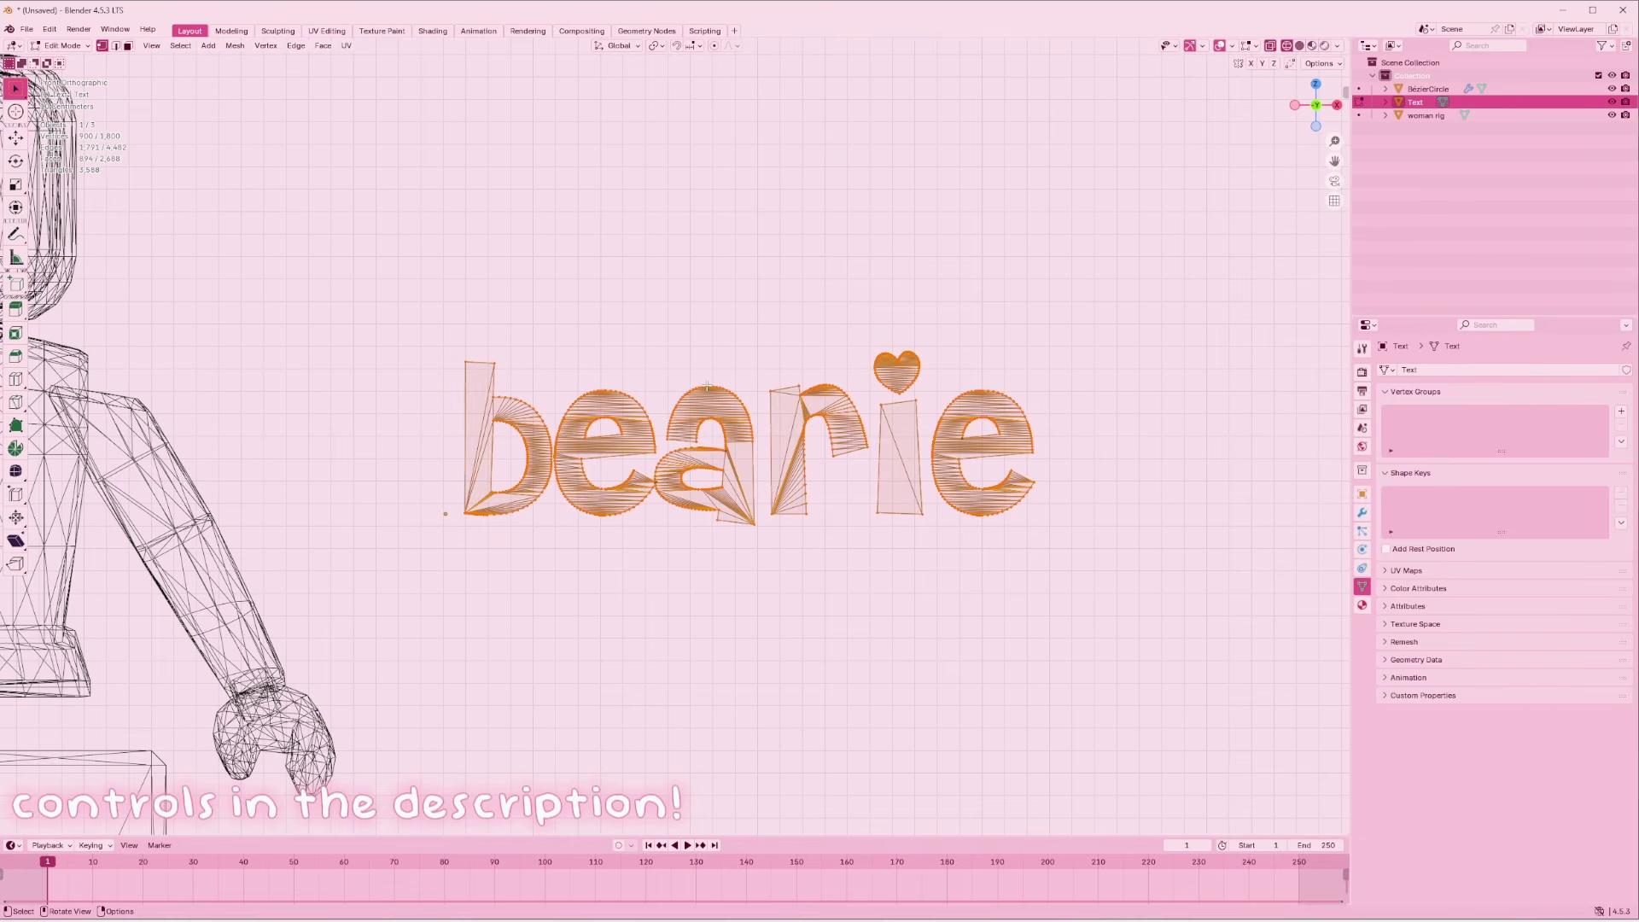
key(alt+a)
key(c)
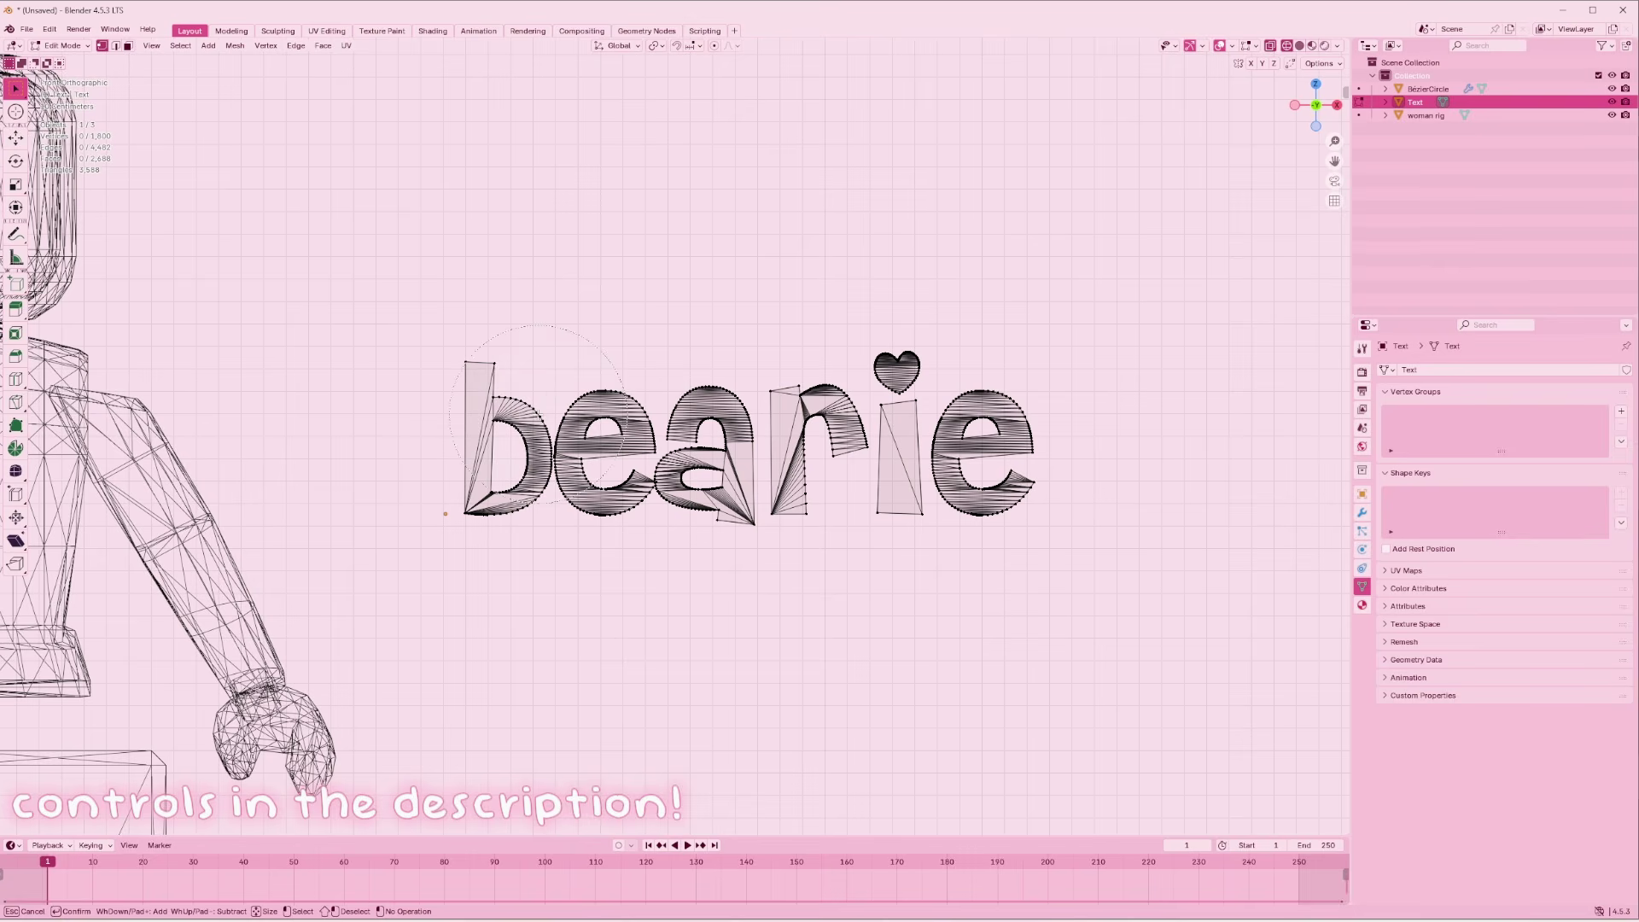
key(Escape)
key(c)
mouse_move(532, 363)
mouse_down()
mouse_move(674, 418)
mouse_move(953, 421)
mouse_up()
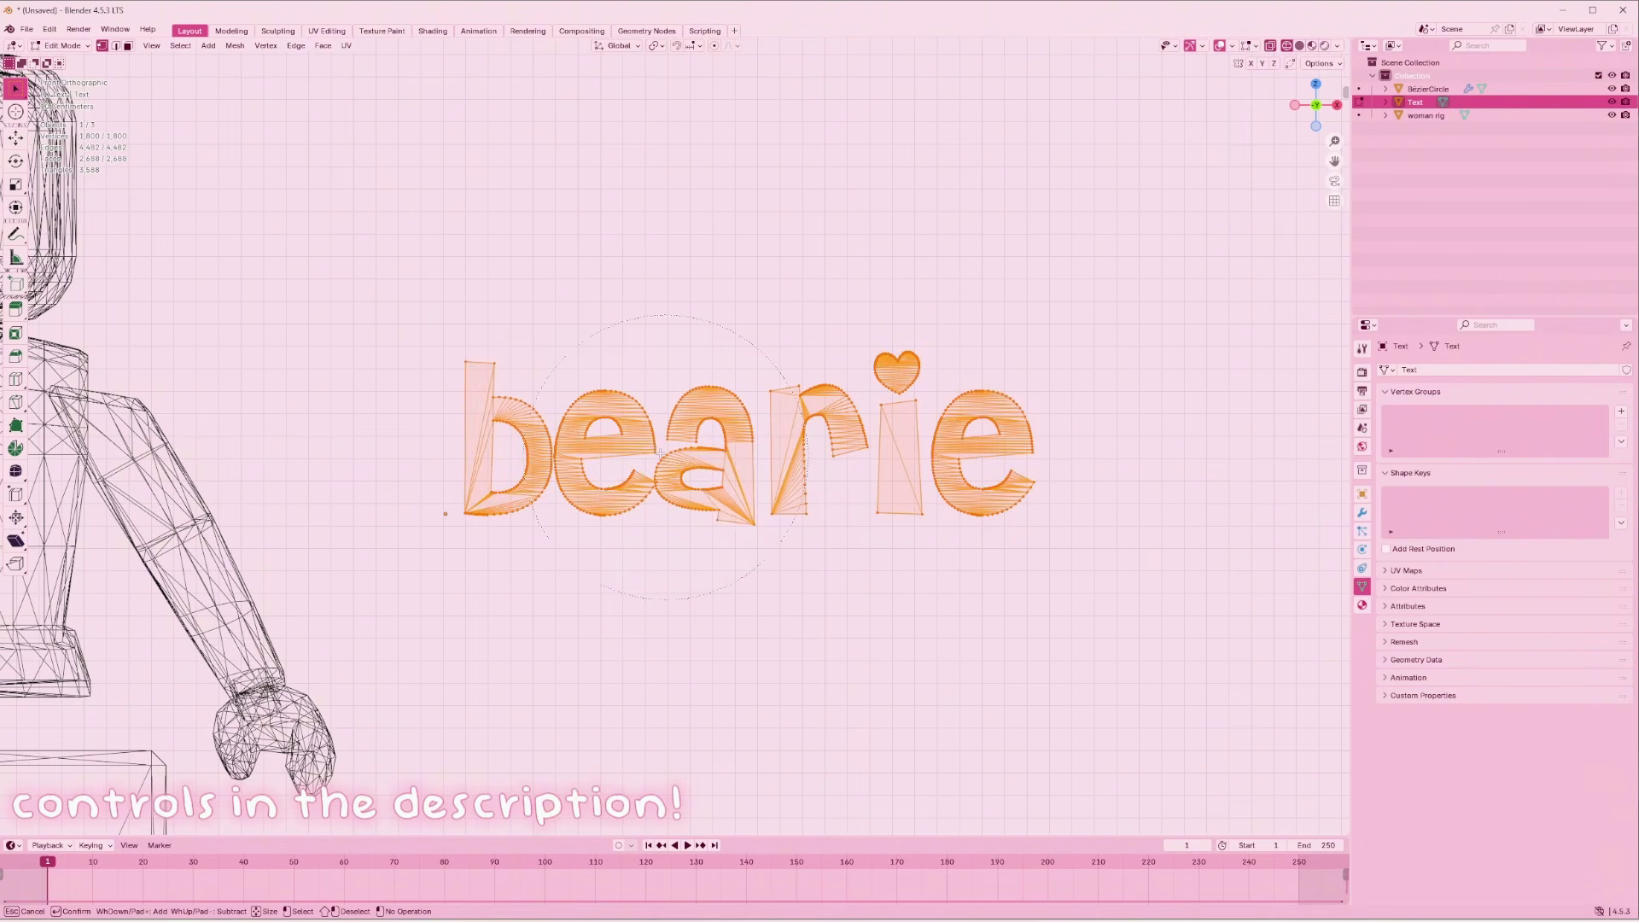
key(Escape)
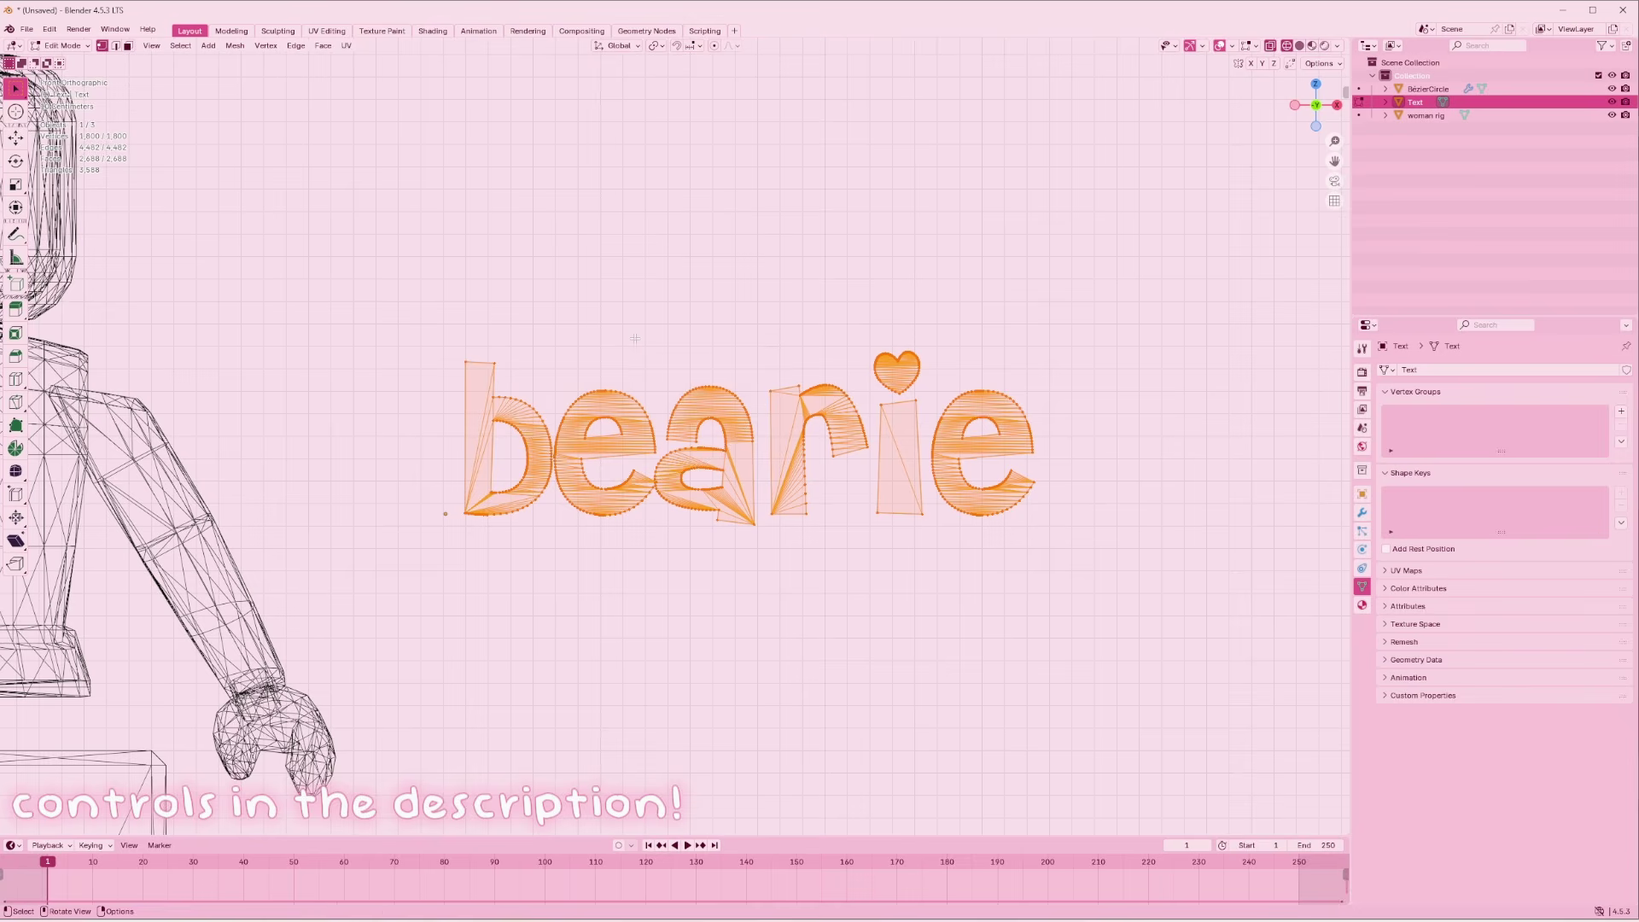
Return to solid shading, flip the normals of the selected letter faces and leave Edit Mode
key(z)
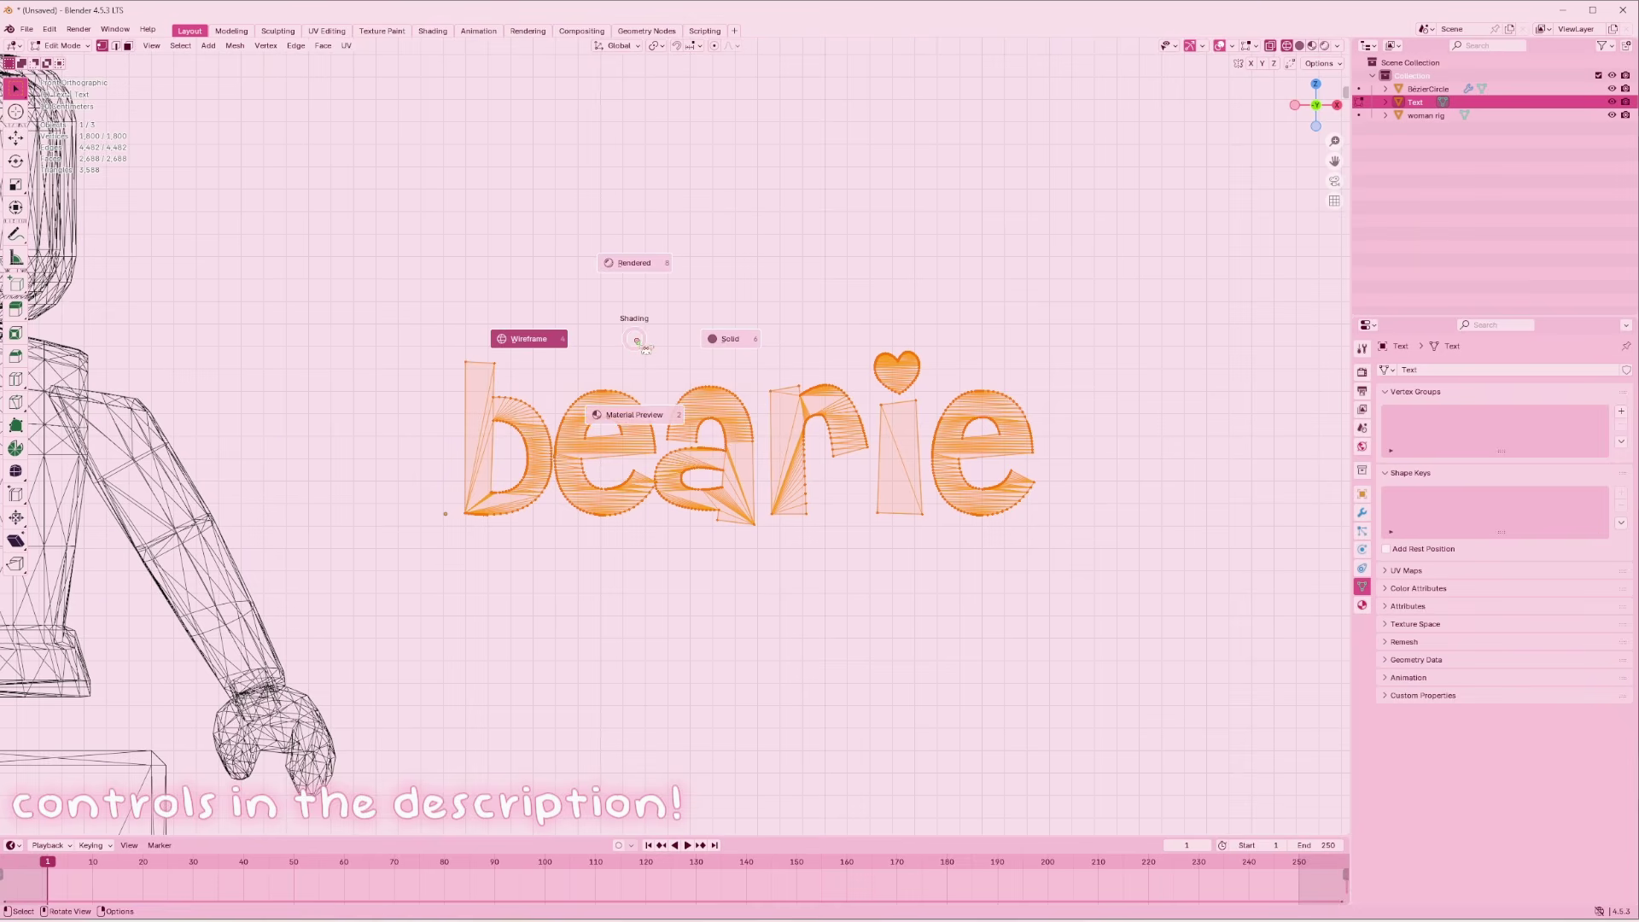
click(743, 338)
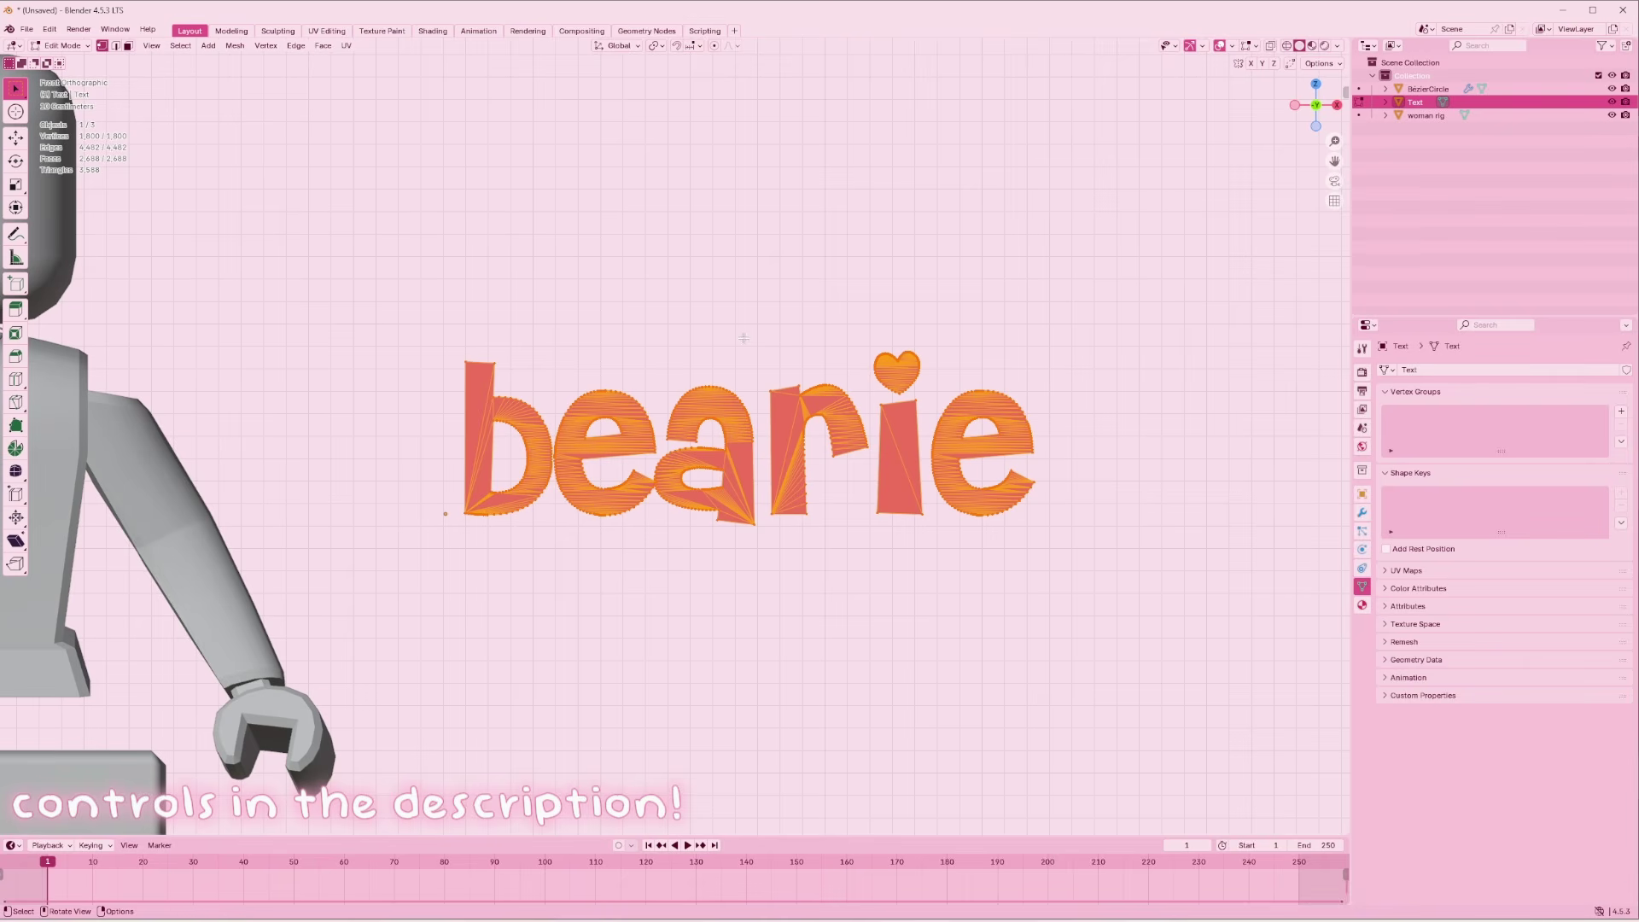
key(alt)
right_click(744, 338)
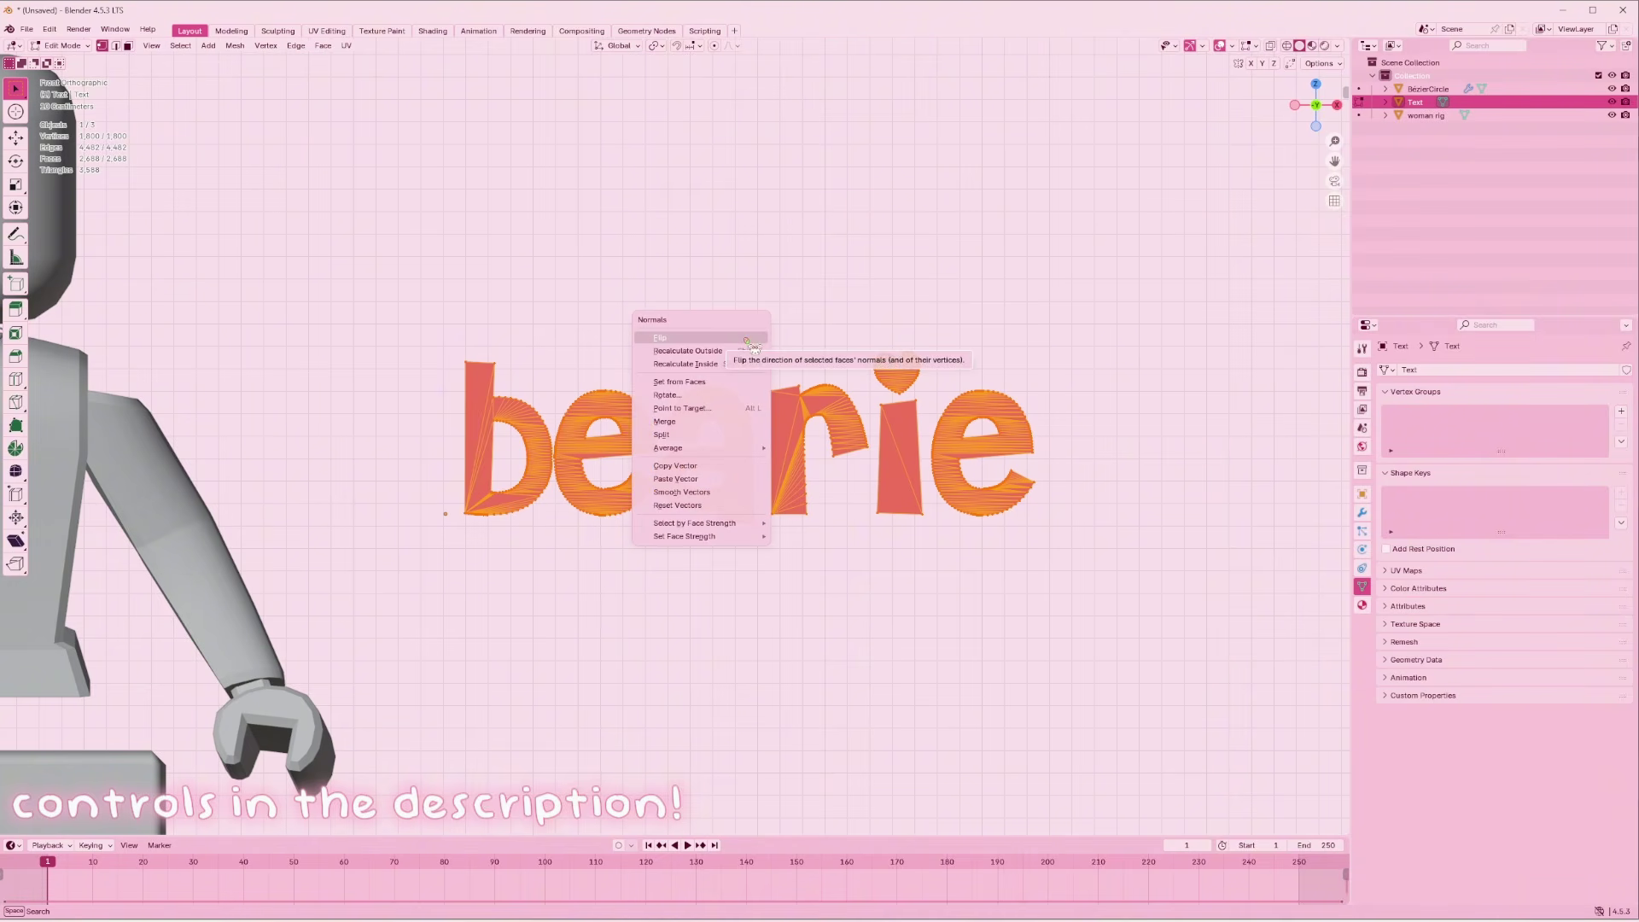
key(Tab)
Set the text mesh's origin to its geometry and move the text slightly farther from the rig
middle_drag(1239, 172, 1211, 154)
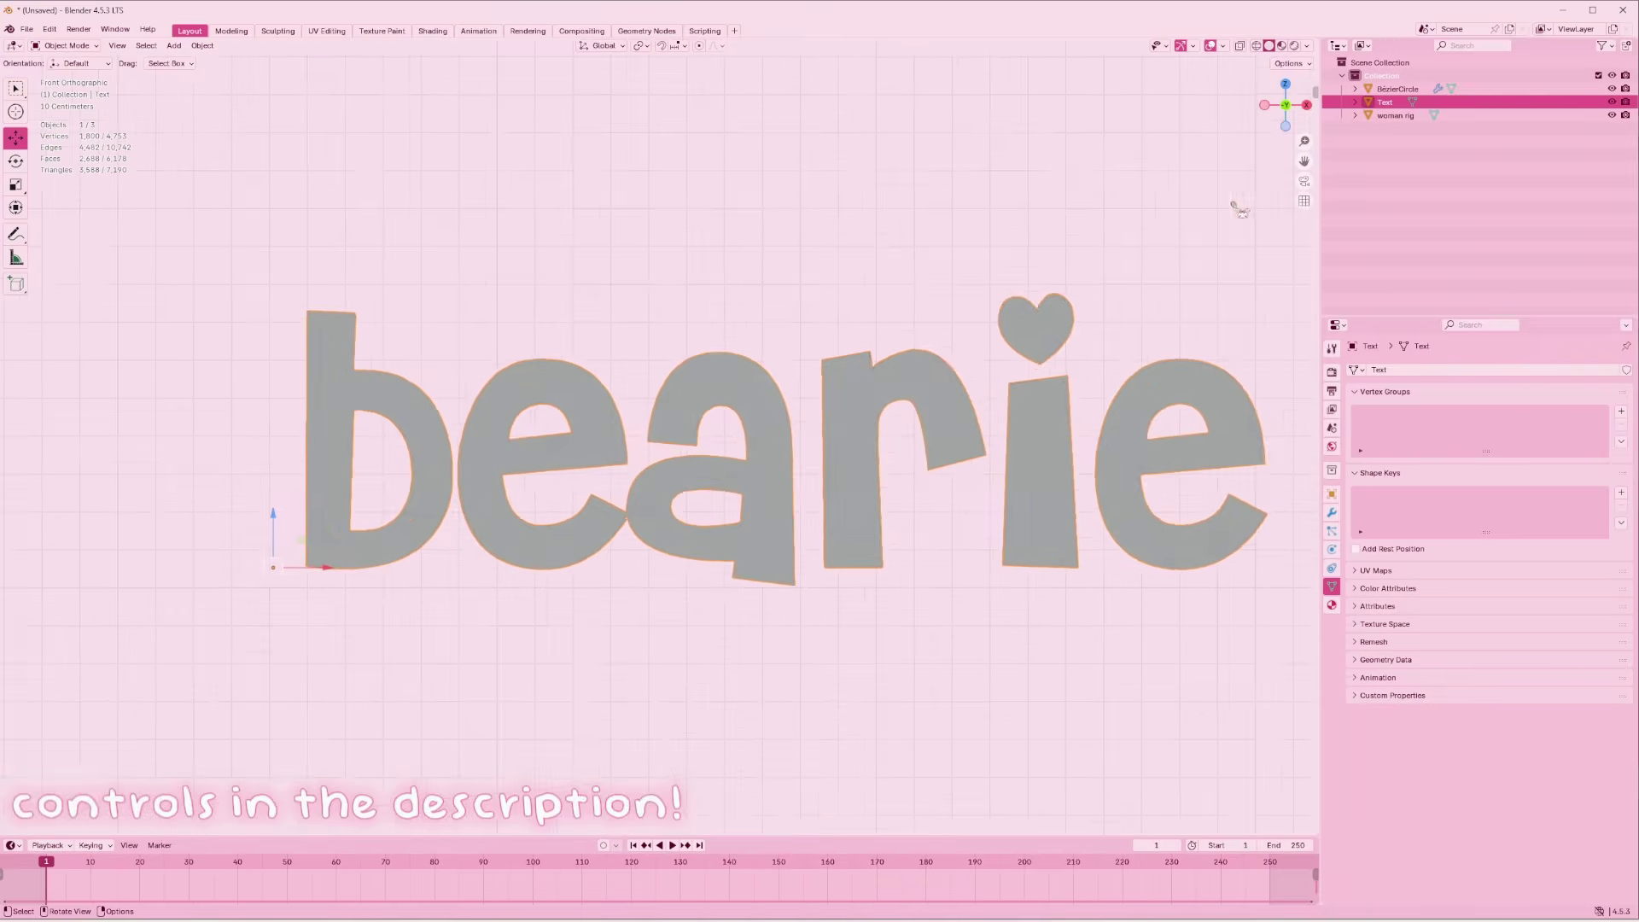
scroll(888, 348, down, 5)
right_click(555, 418)
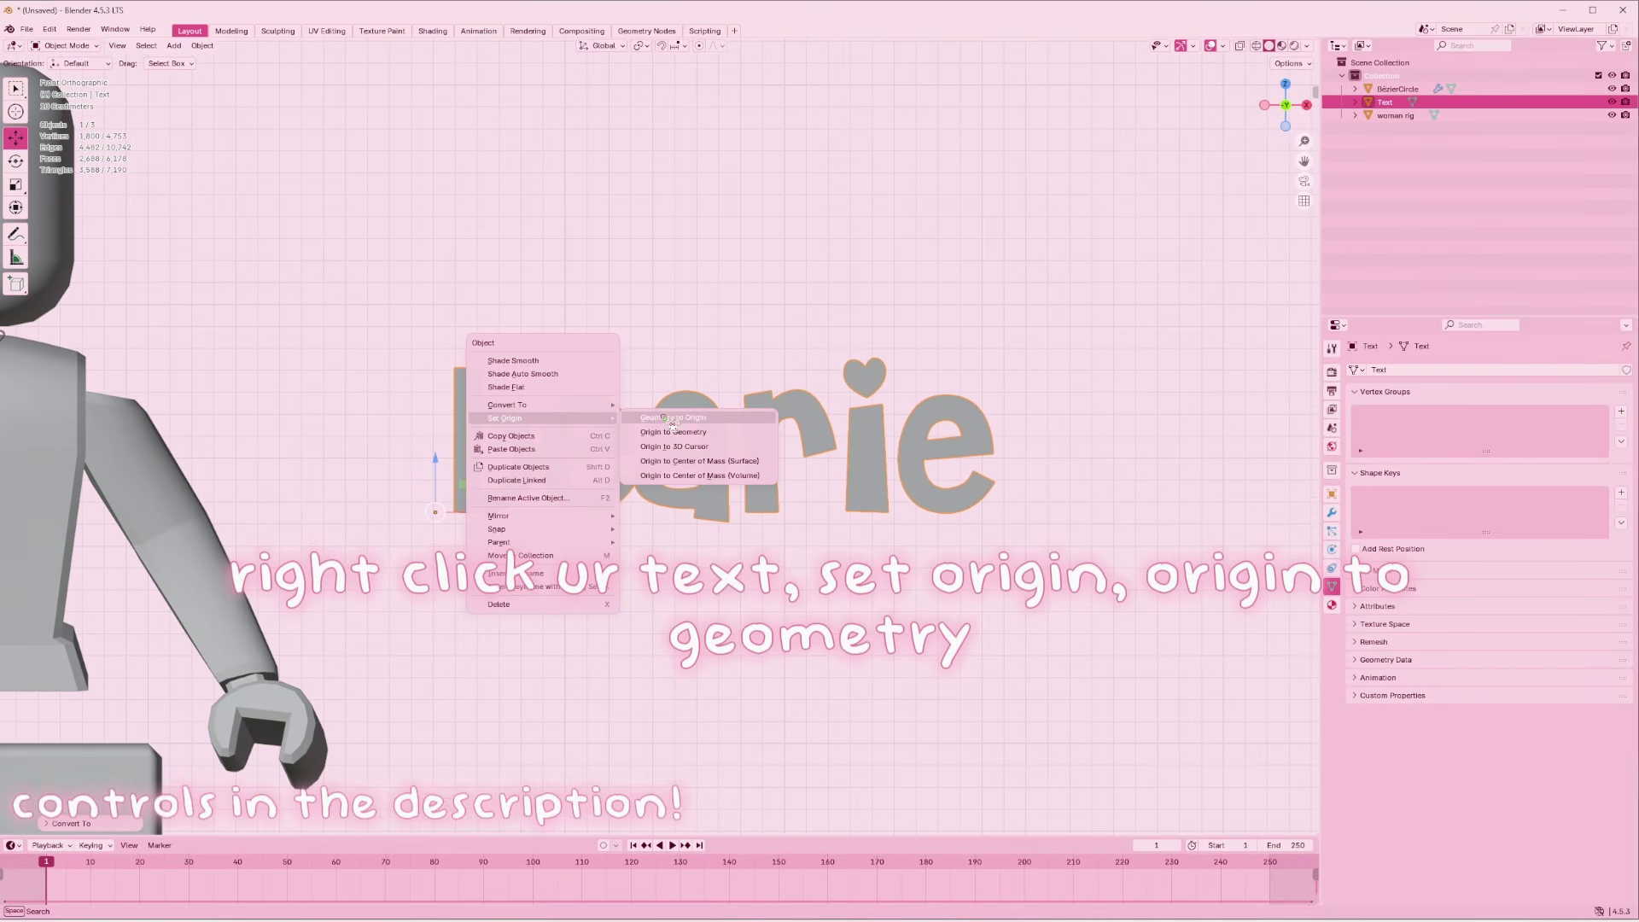
click(725, 426)
drag(739, 450, 798, 444)
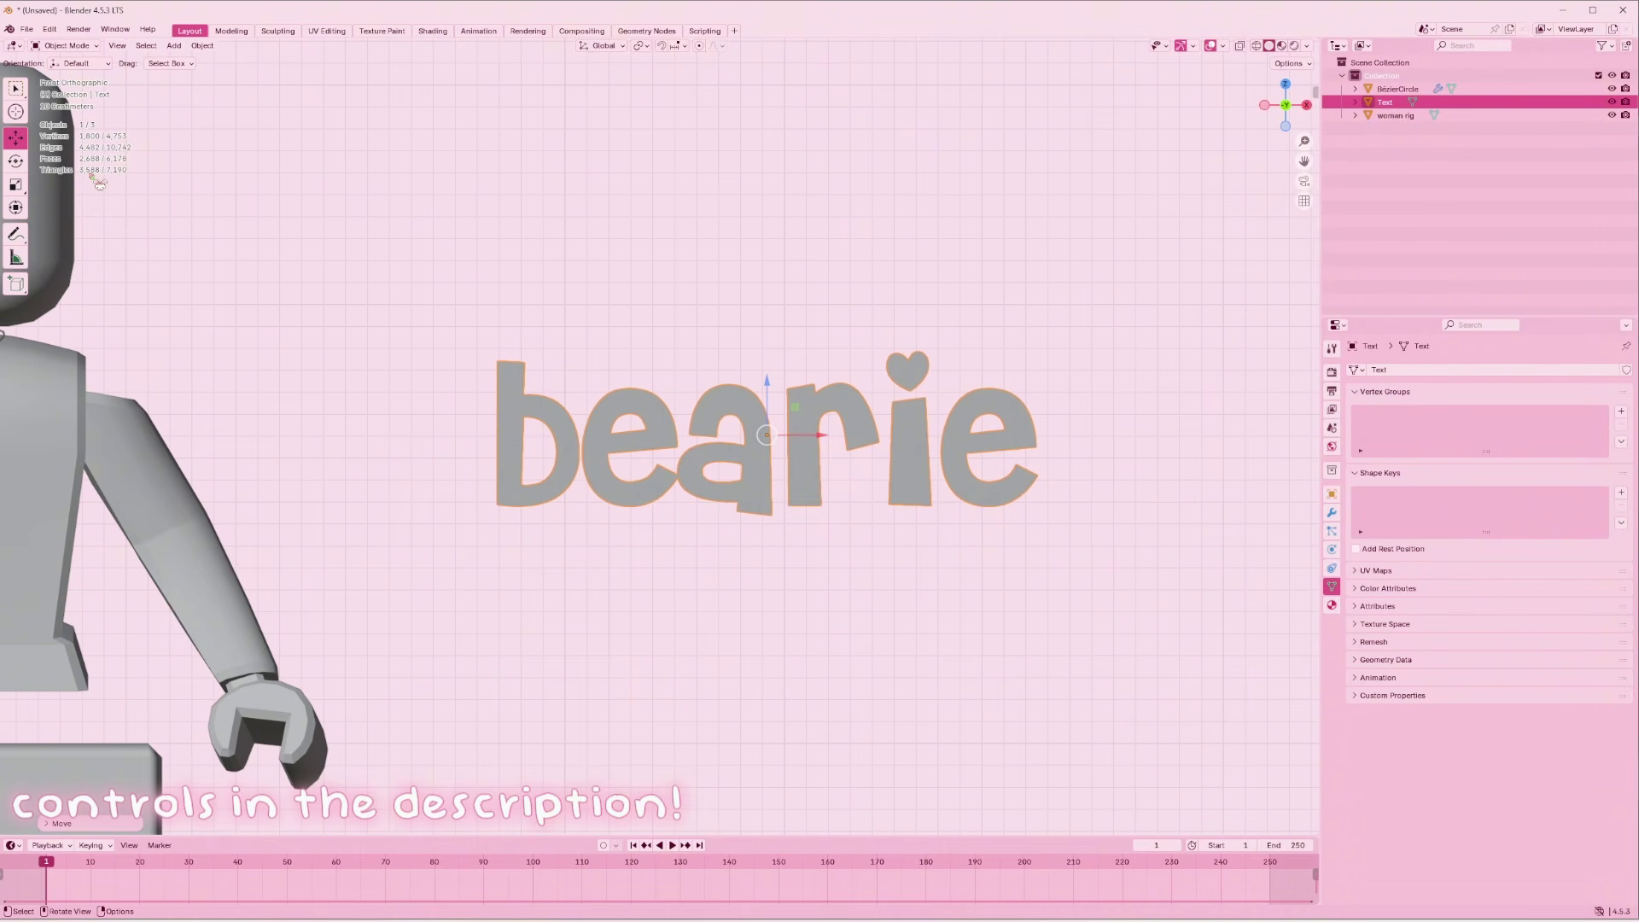
Add a Decimate modifier to the text mesh with a Collapse ratio of about 0.26
click(1331, 512)
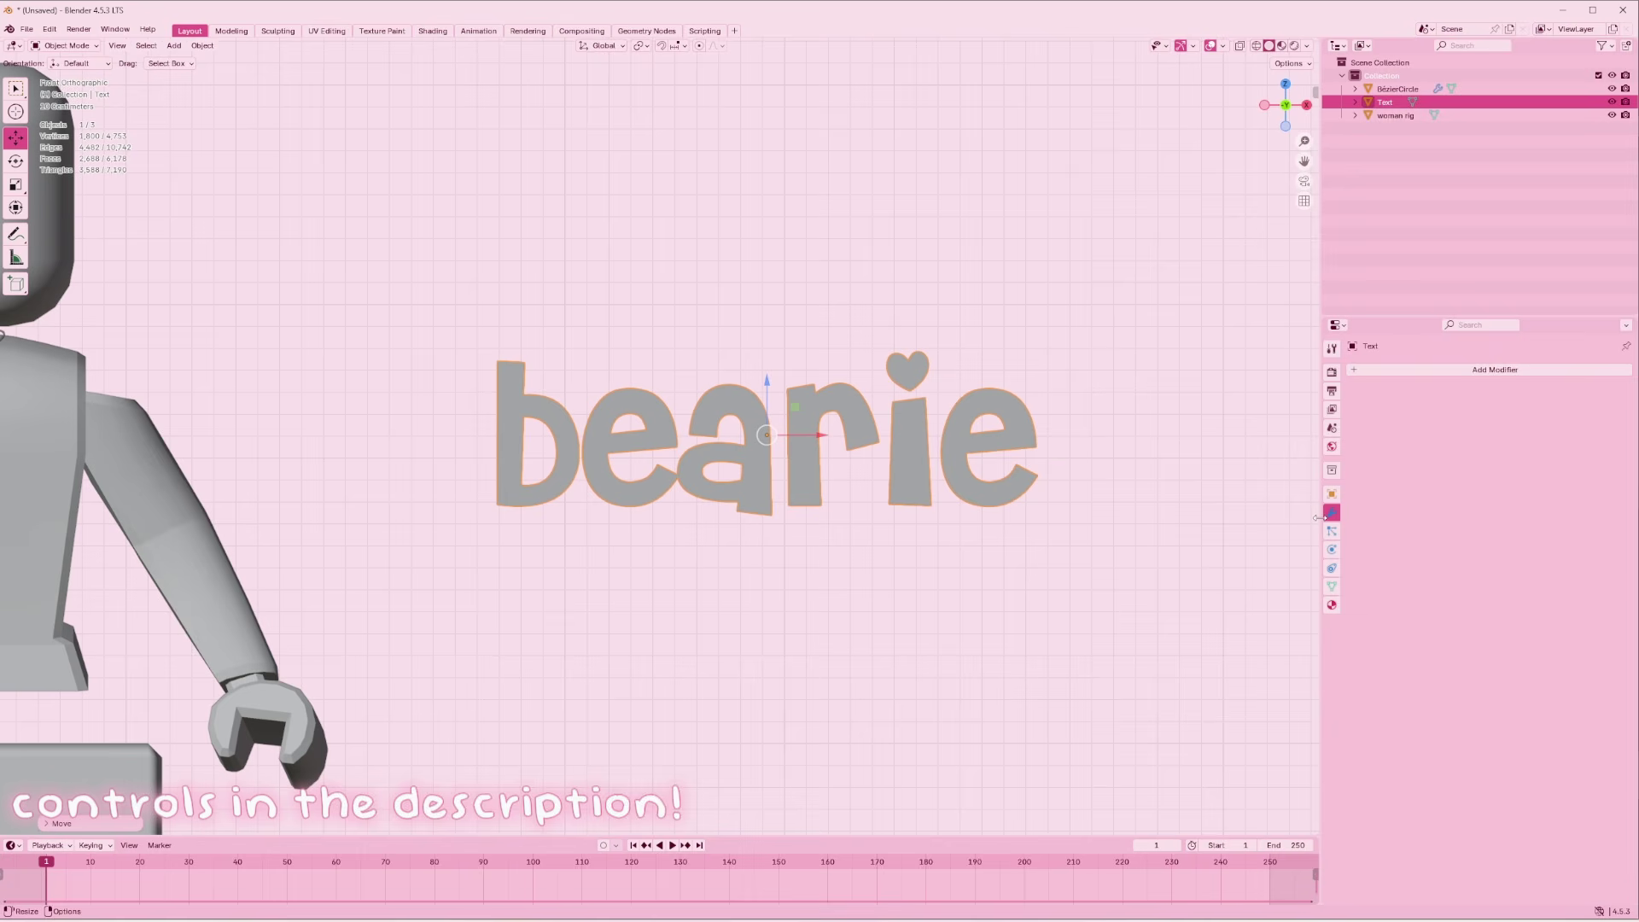
click(1432, 373)
mouse_move(1430, 368)
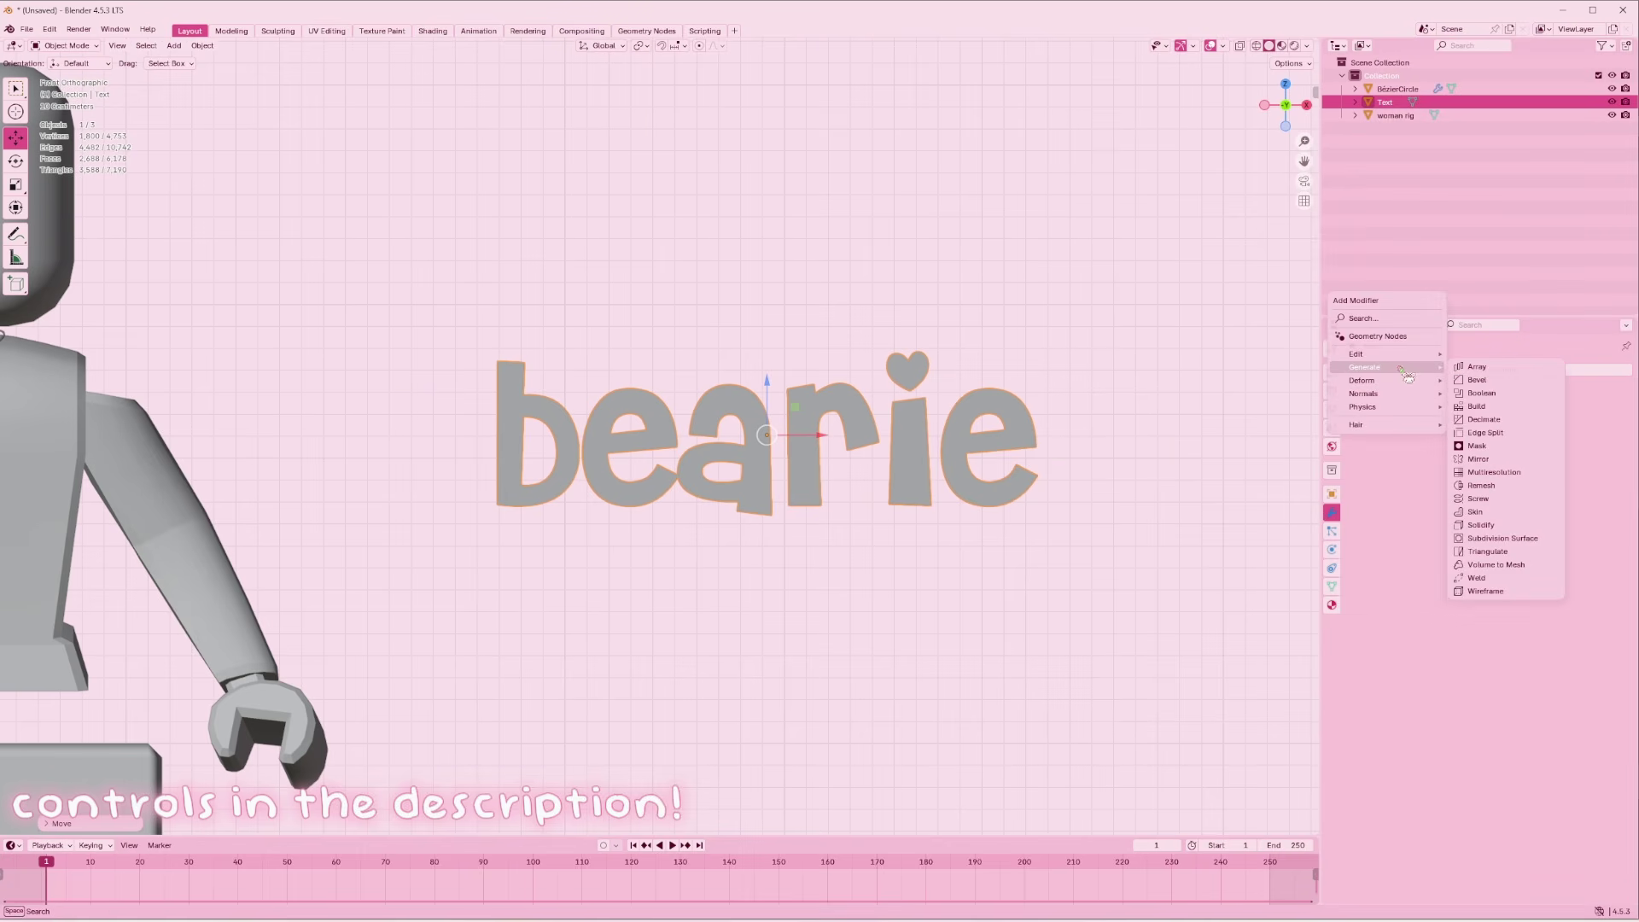
click(1512, 421)
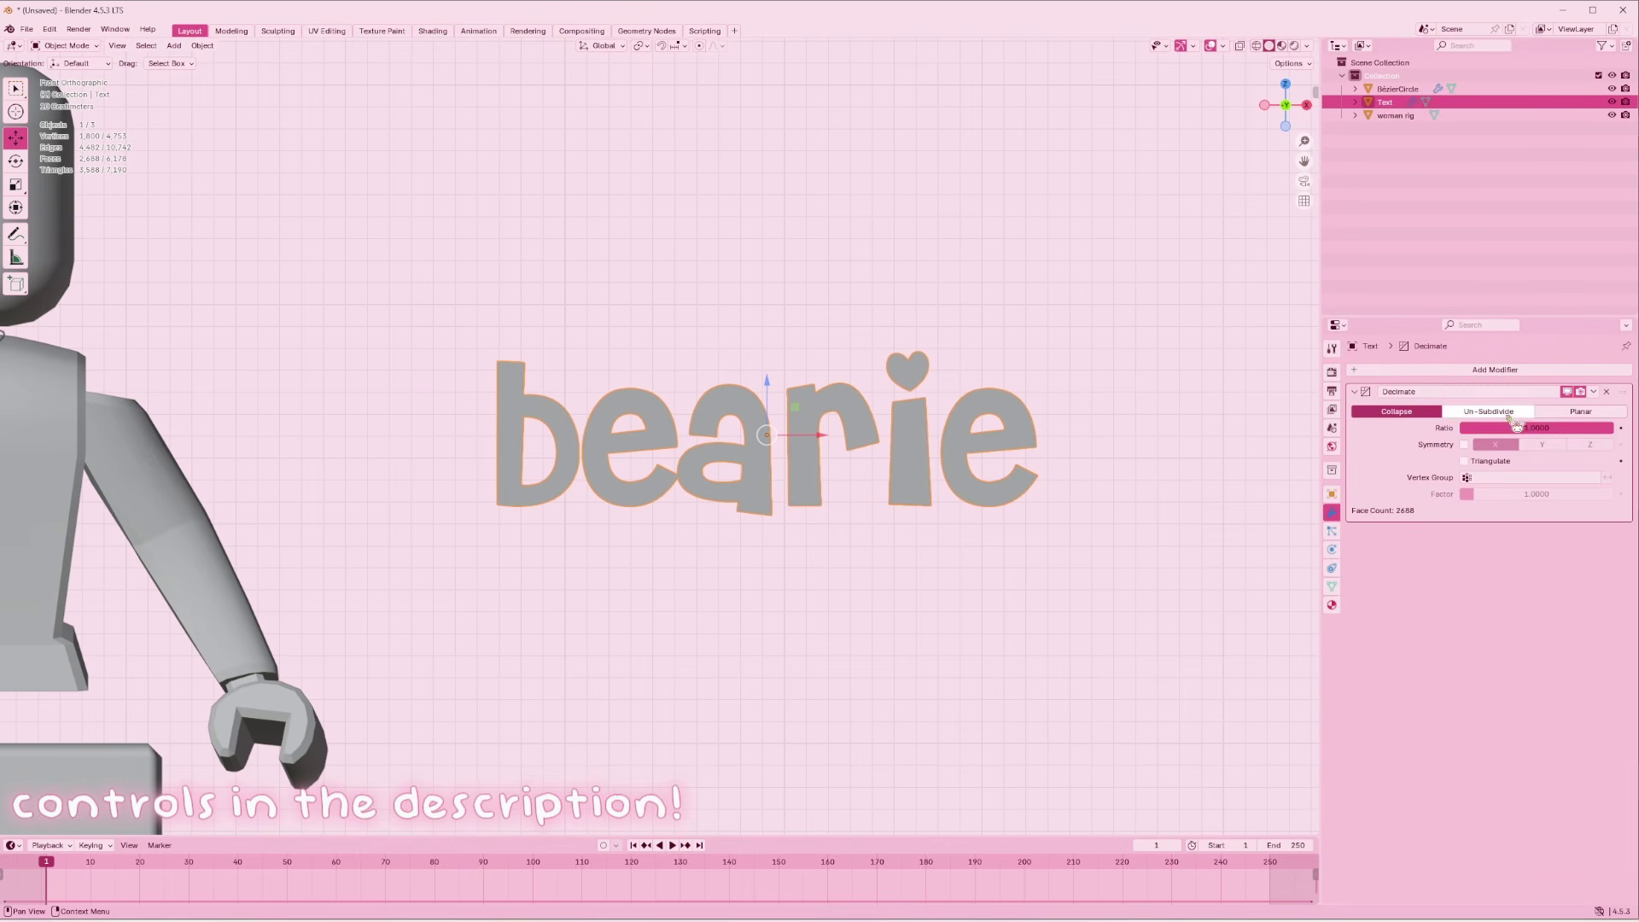
click(1463, 369)
mouse_move(1473, 381)
mouse_move(1546, 427)
mouse_down()
mouse_move(1480, 428)
mouse_move(1561, 427)
mouse_move(1499, 428)
mouse_up()
scroll(942, 587, up, 4)
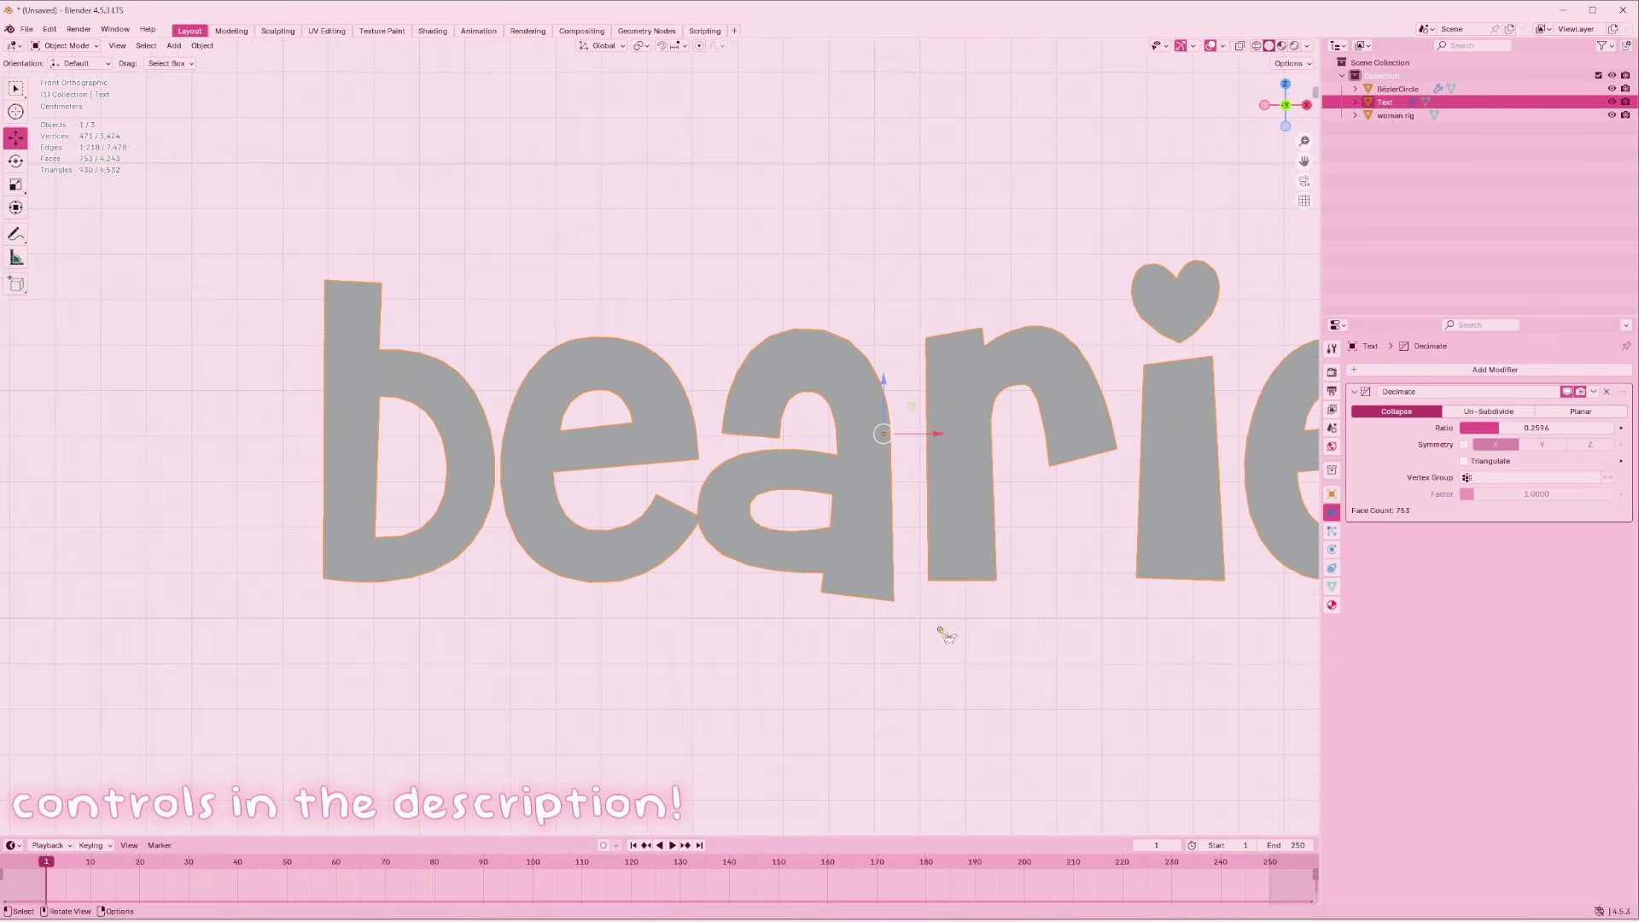
Set the text's Decimate ratio to about 0.302 and deselect the mesh
click(940, 632)
scroll(940, 633, down, 4)
scroll(942, 636, down, 2)
scroll(883, 580, up, 3)
click(779, 522)
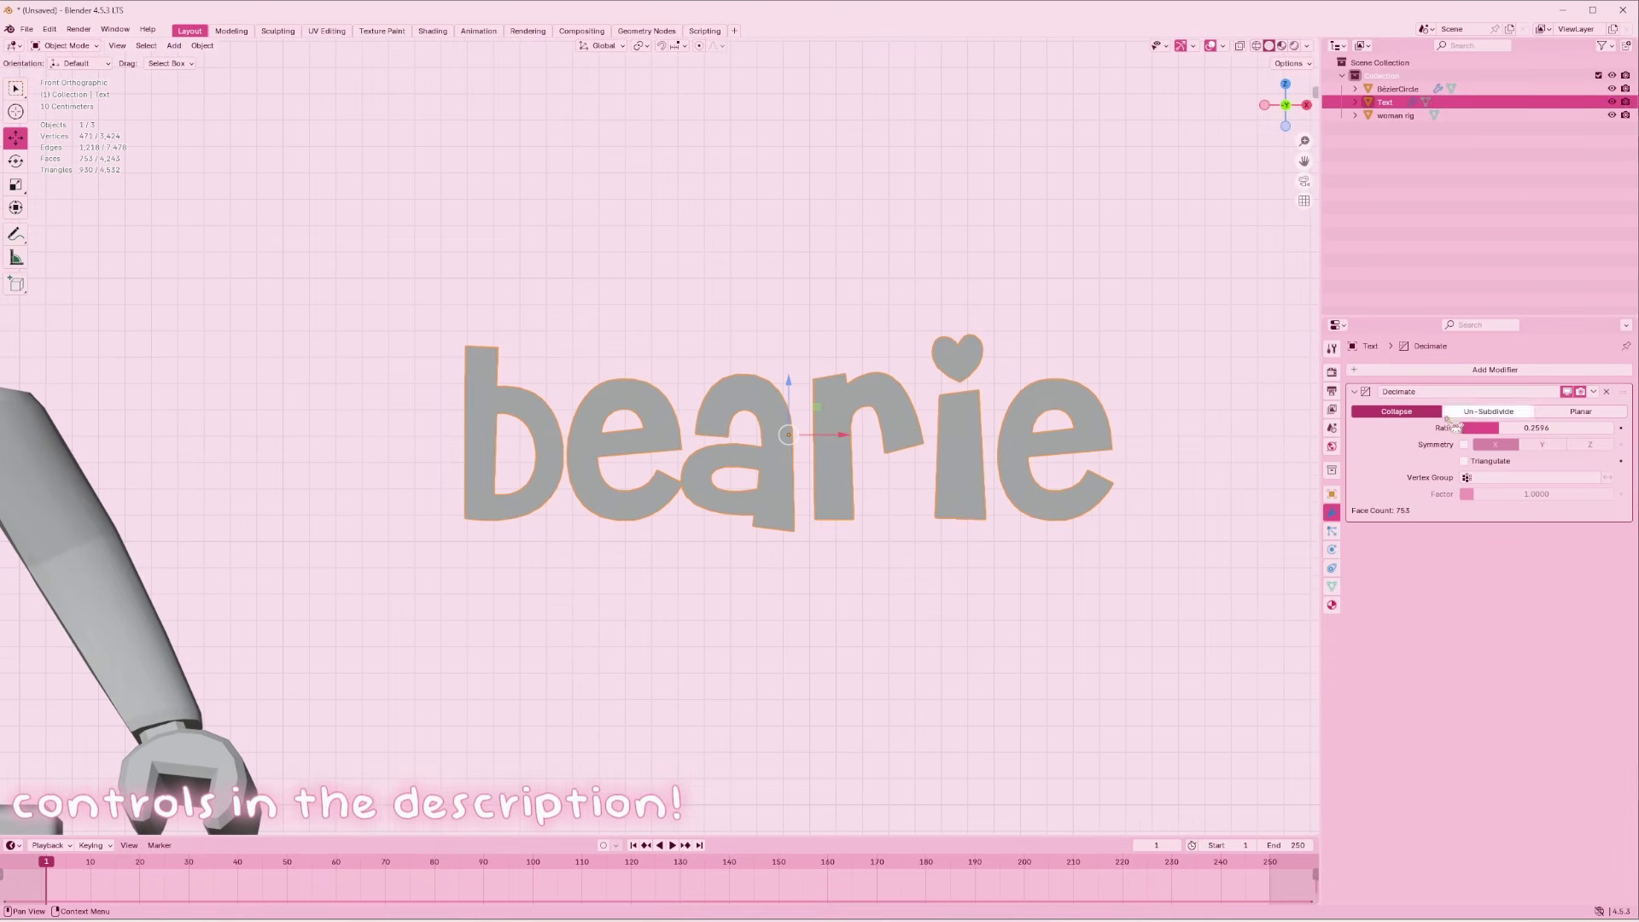
drag(1500, 427, 1505, 428)
click(1101, 565)
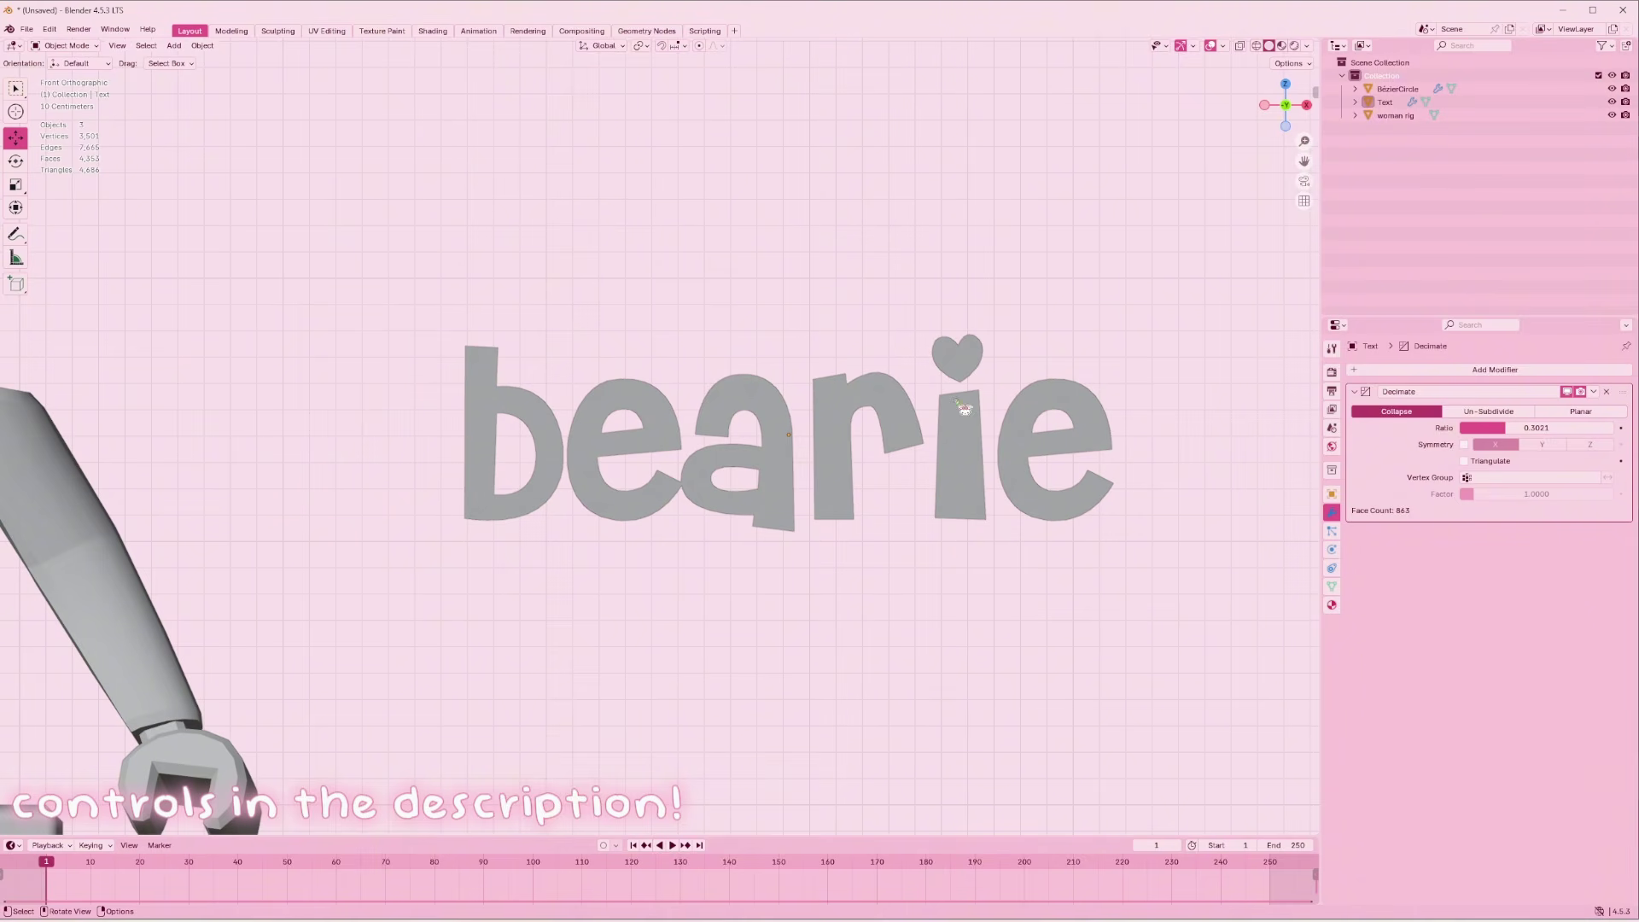
Select the text mesh and switch to the UV Editing workspace
scroll(704, 424, down, 2)
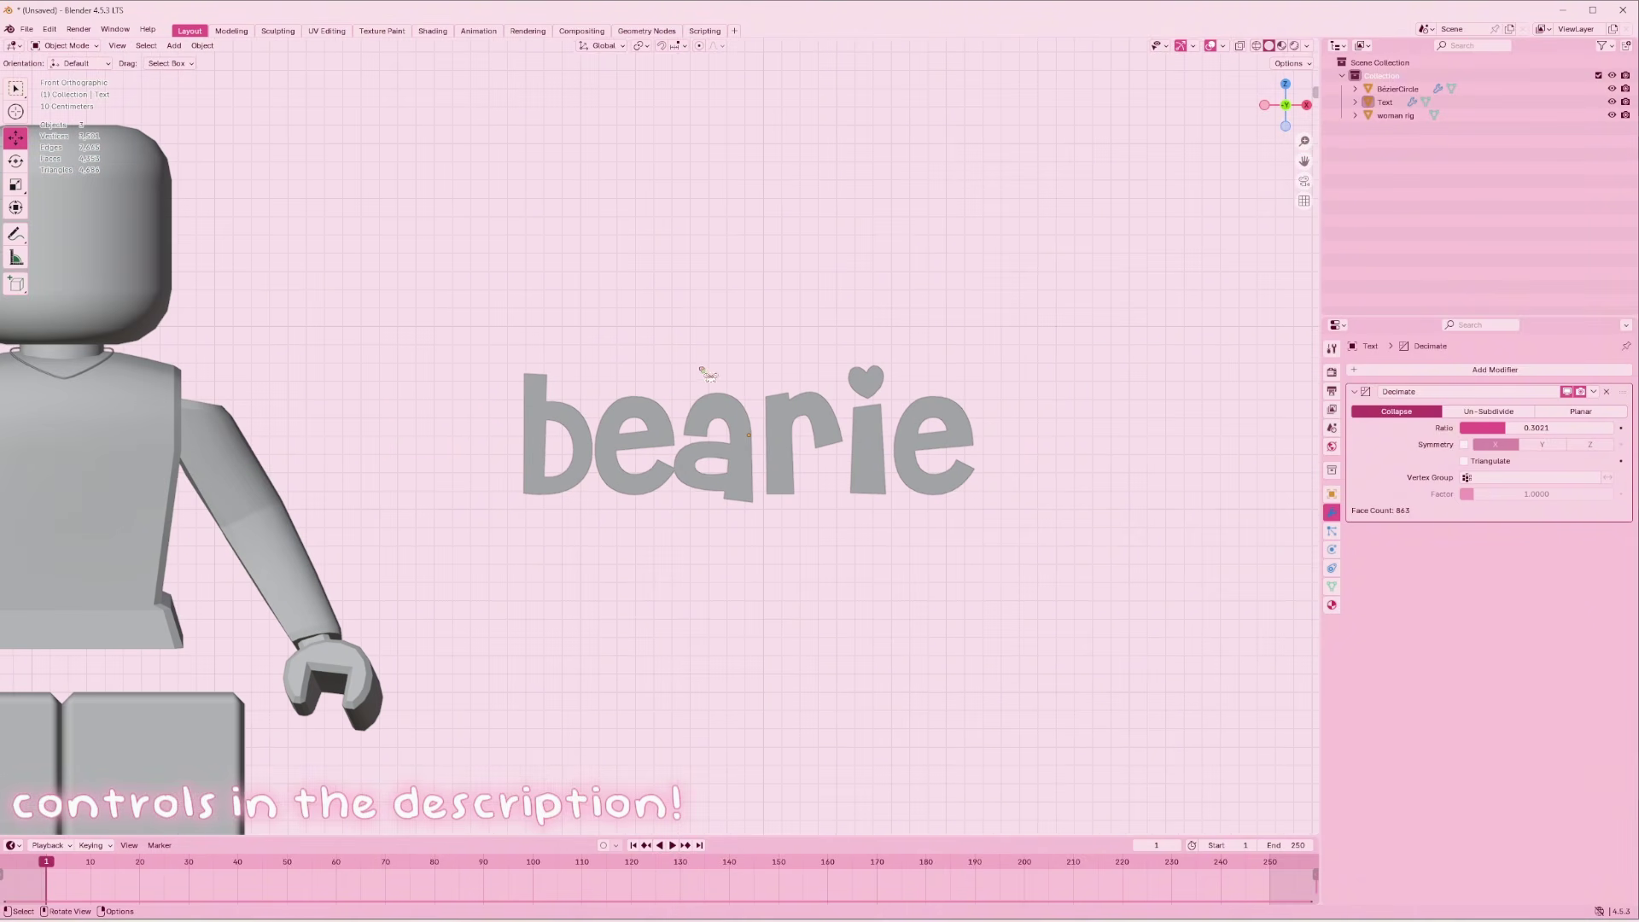
click(670, 431)
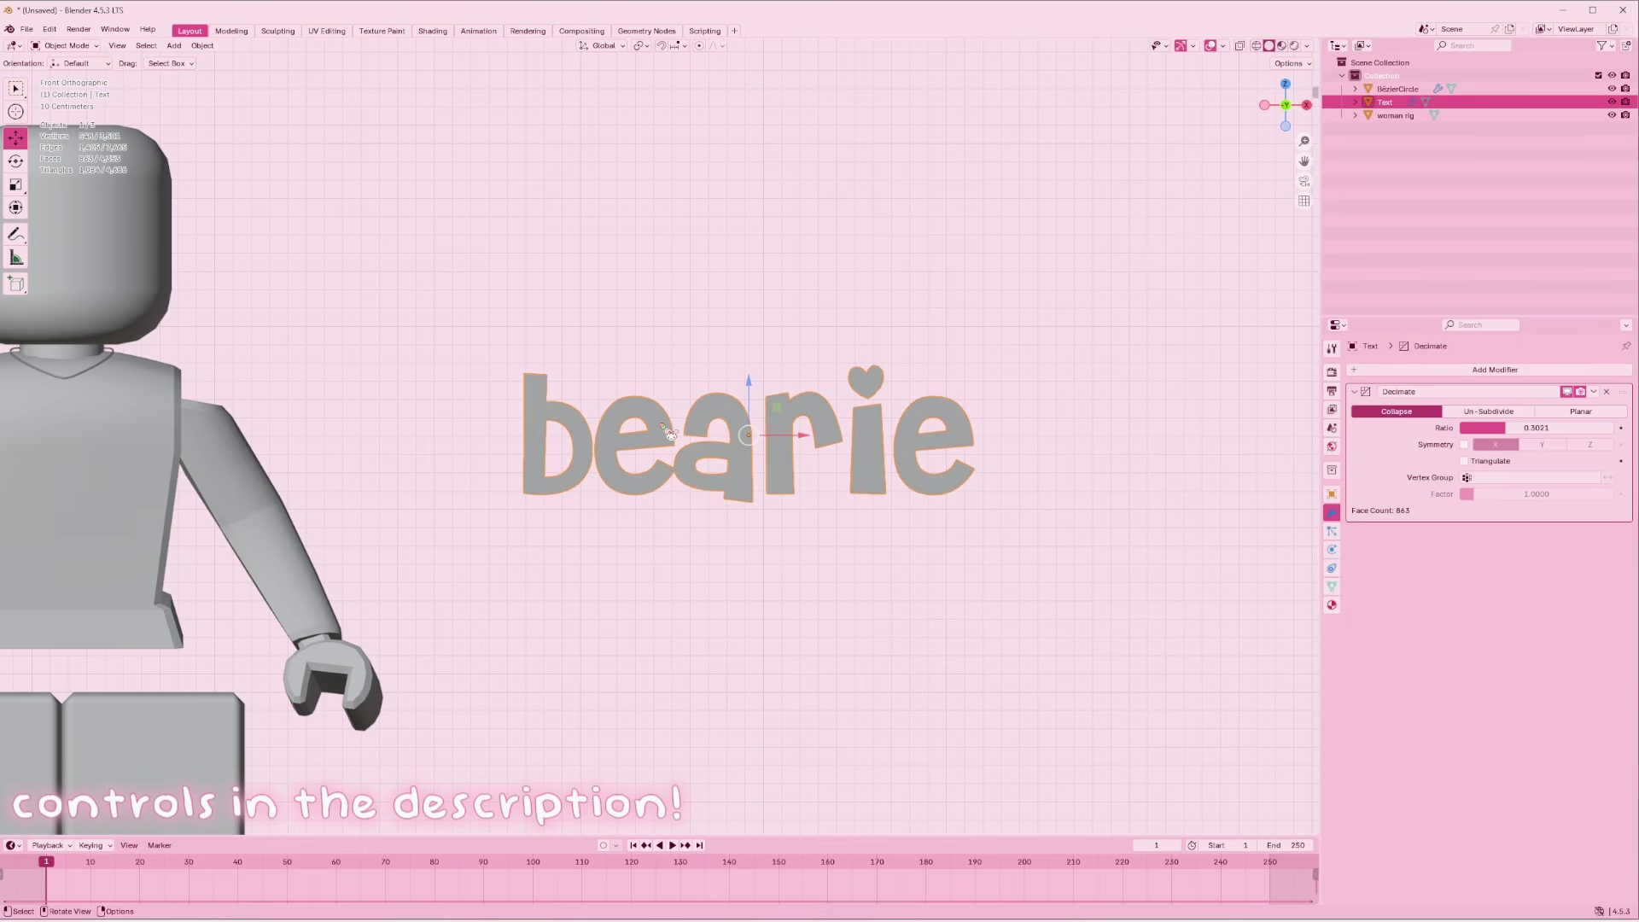
click(327, 30)
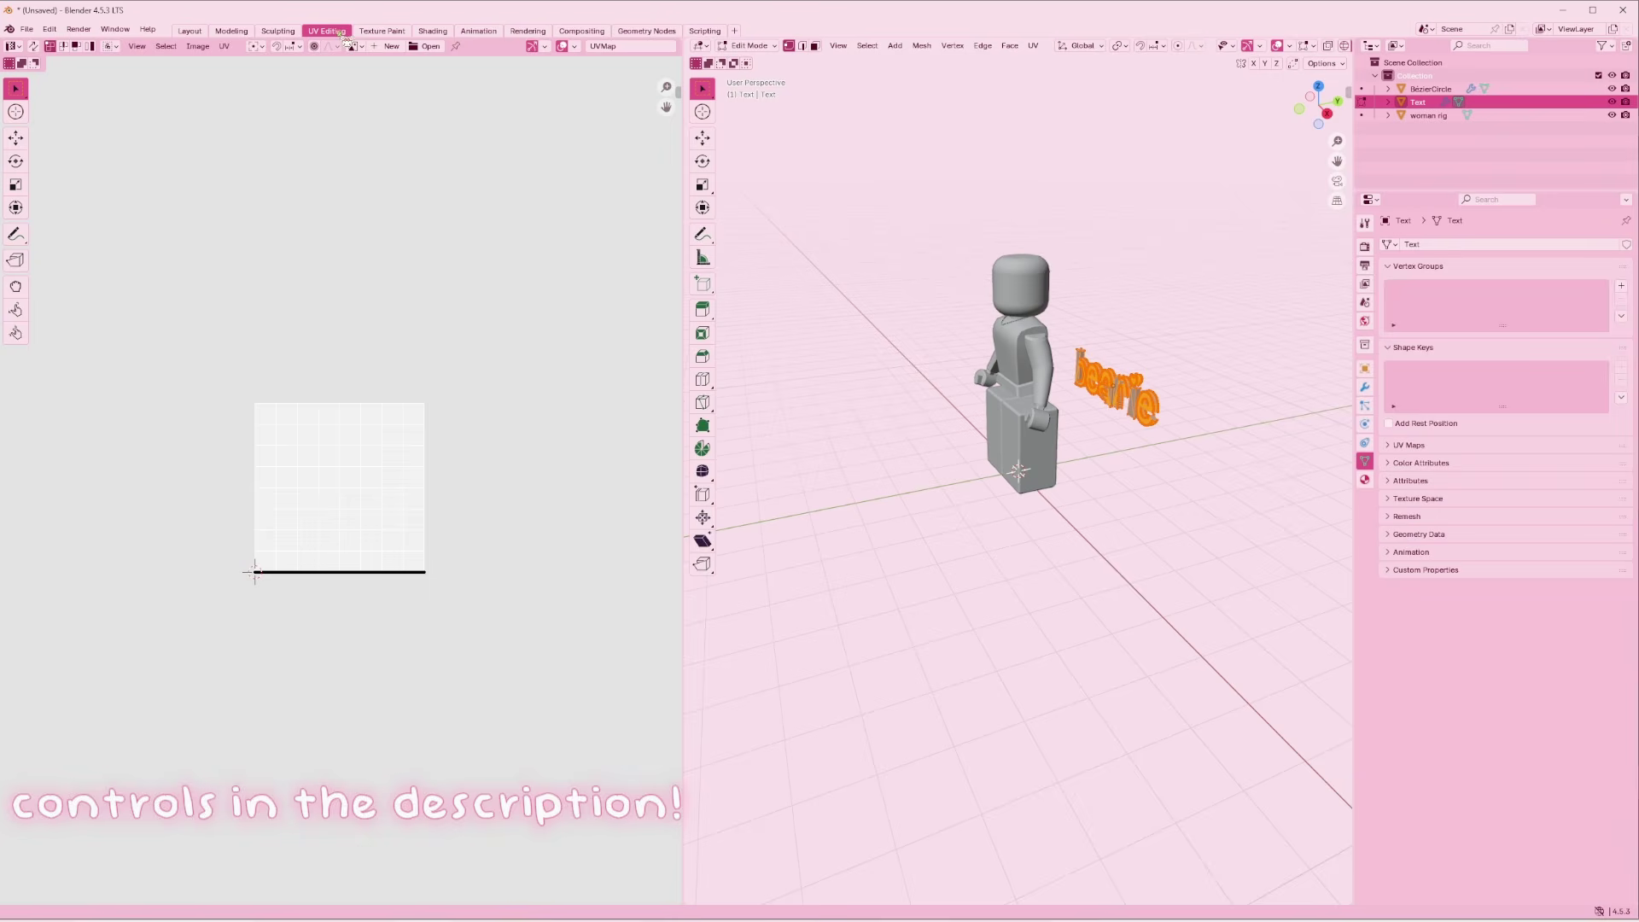
Unwrap the entire "bearie" text mesh from the front view with Project from View
click(1312, 122)
key(KP_Decimal)
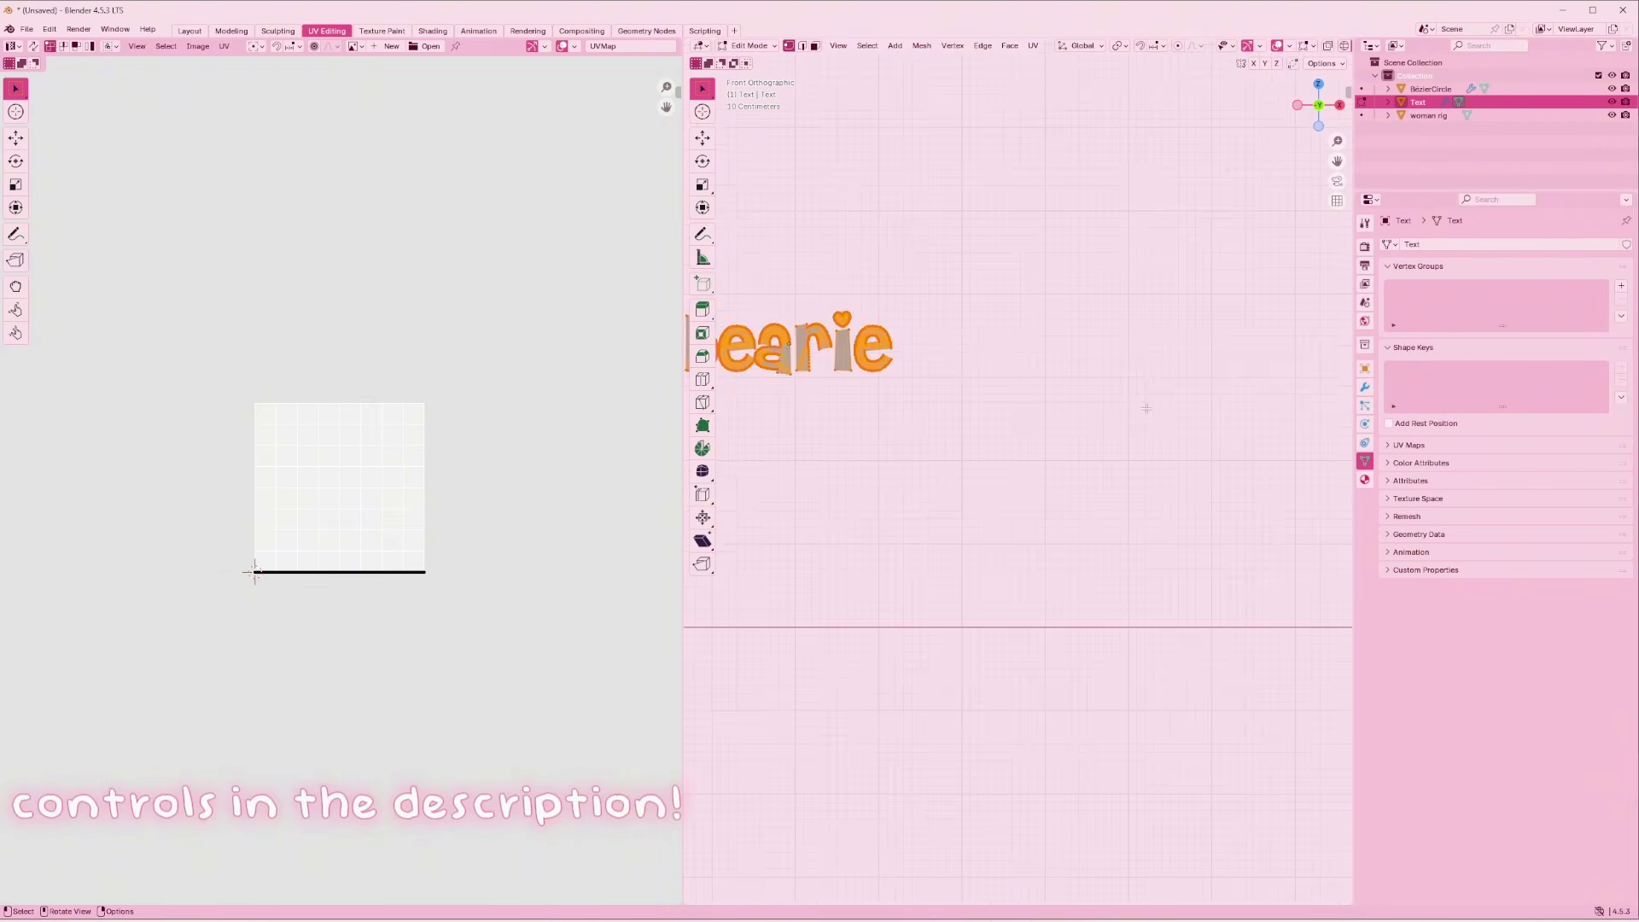
key(Tab)
key(Tab)
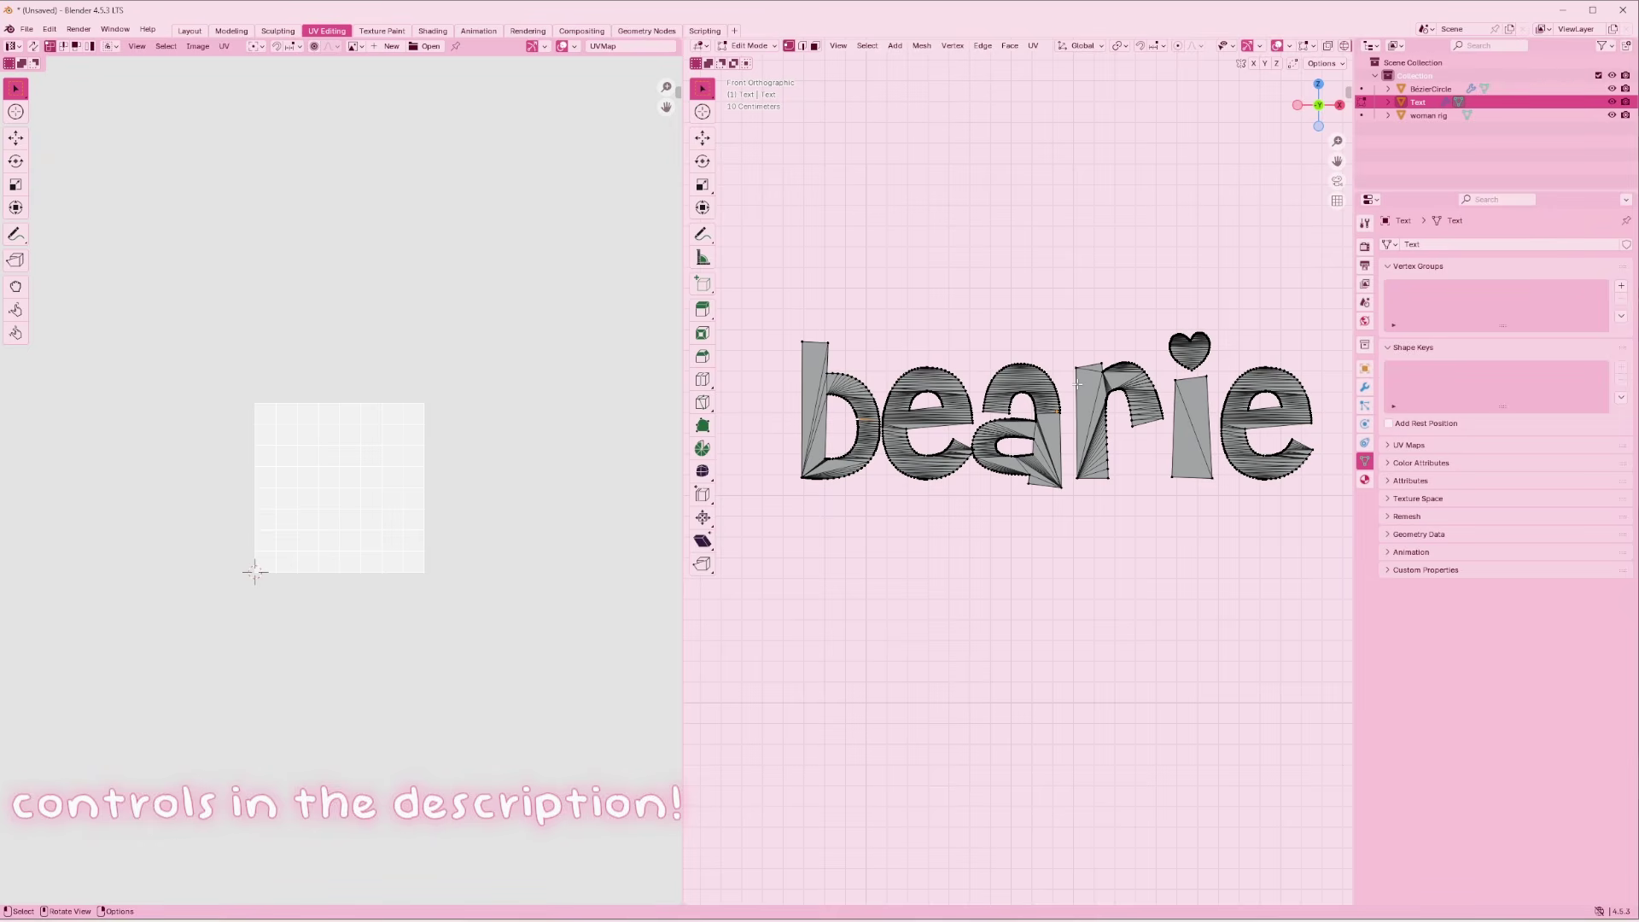
key(a)
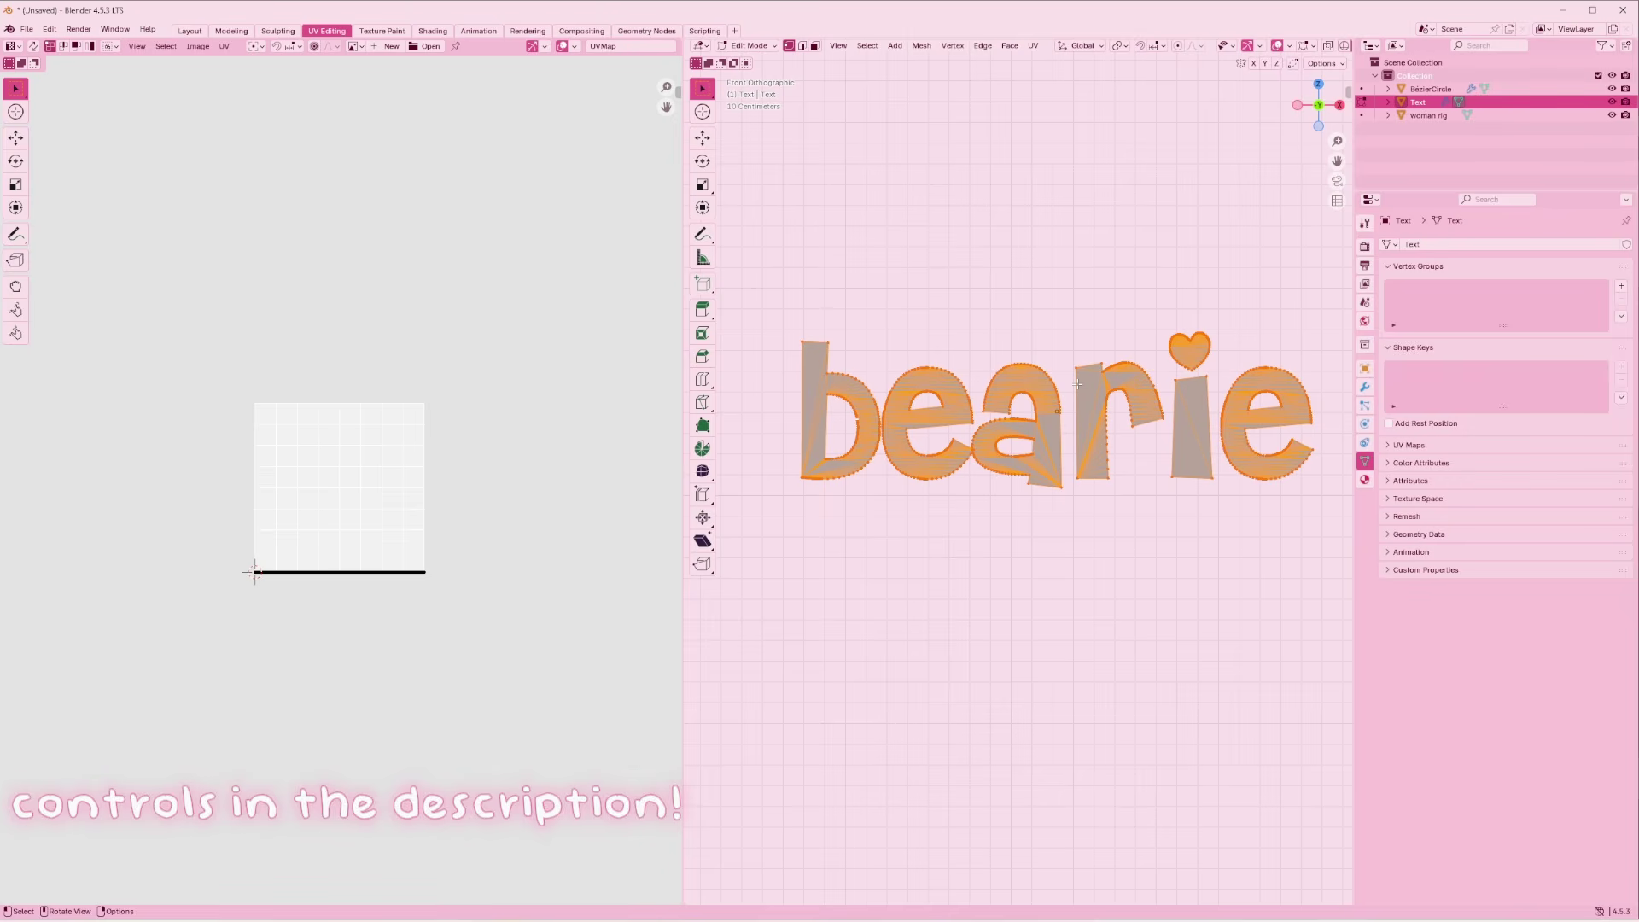
key(u)
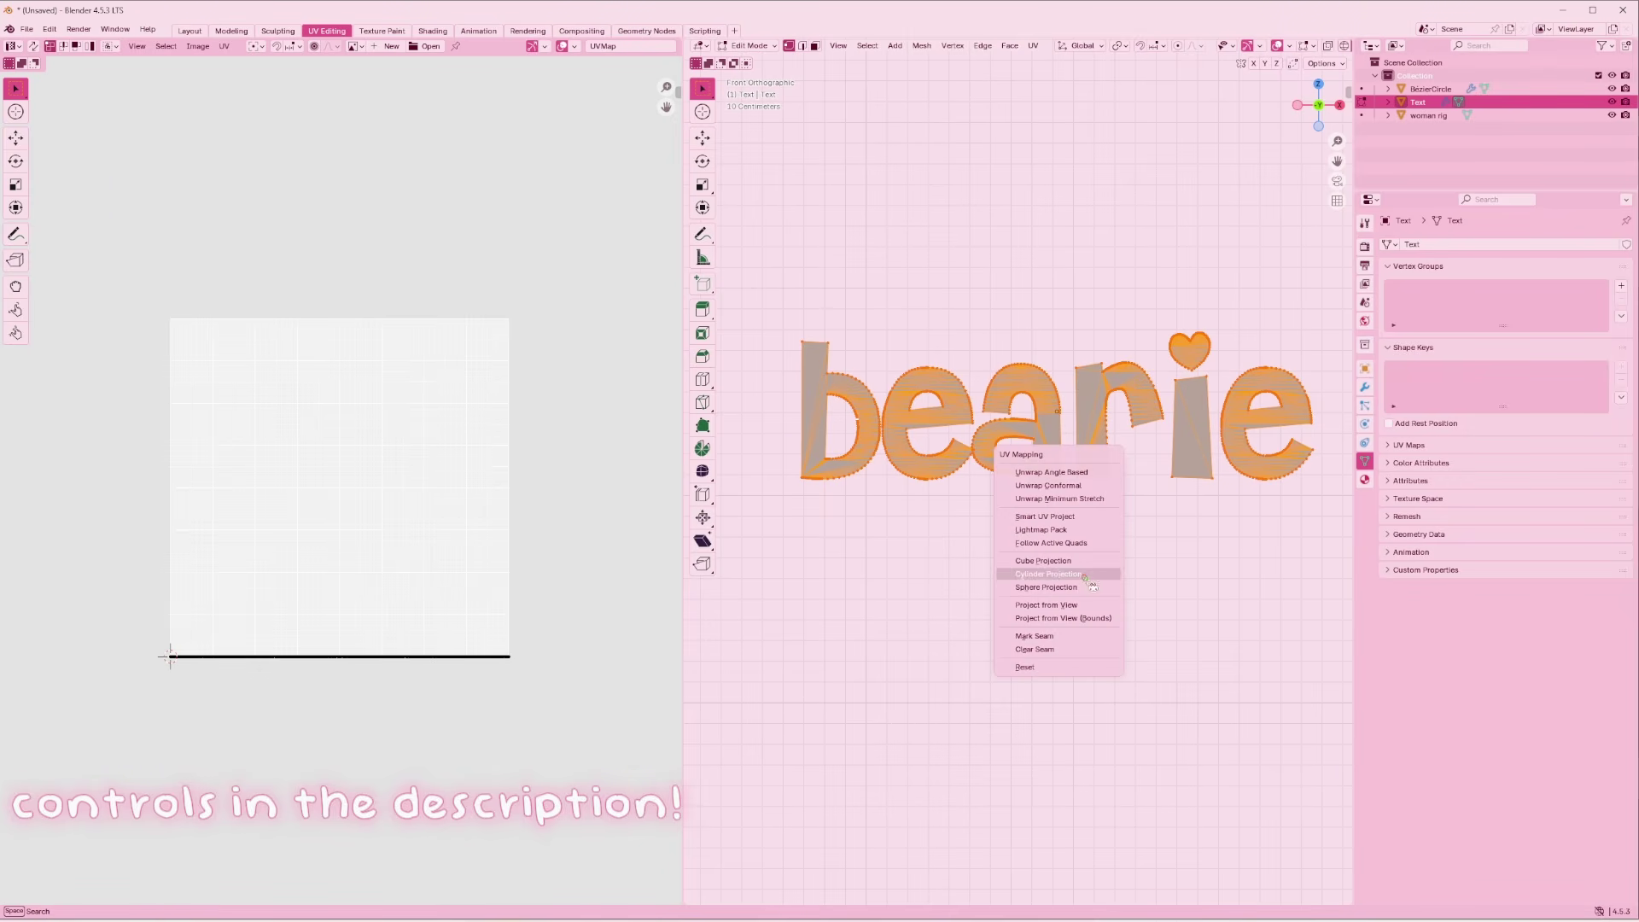
click(1086, 607)
scroll(559, 434, up, 3)
scroll(559, 434, down, 1)
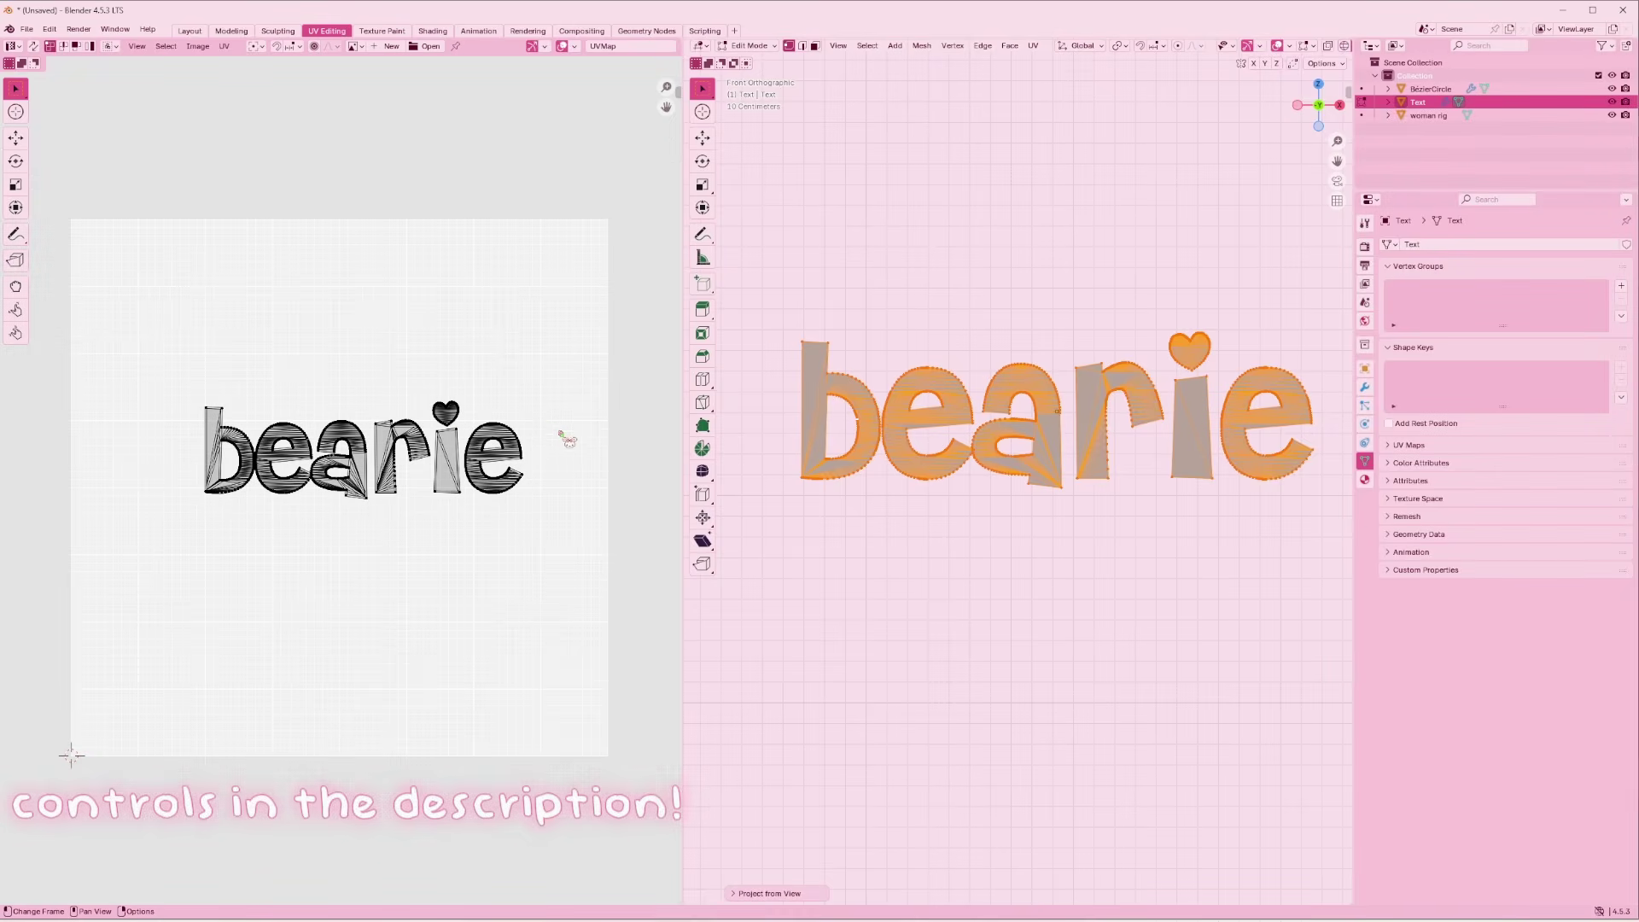
Enlarge the text's UV layout to nearly the width of the UV square, move it to the square's upper edge, and deselect it
key(a)
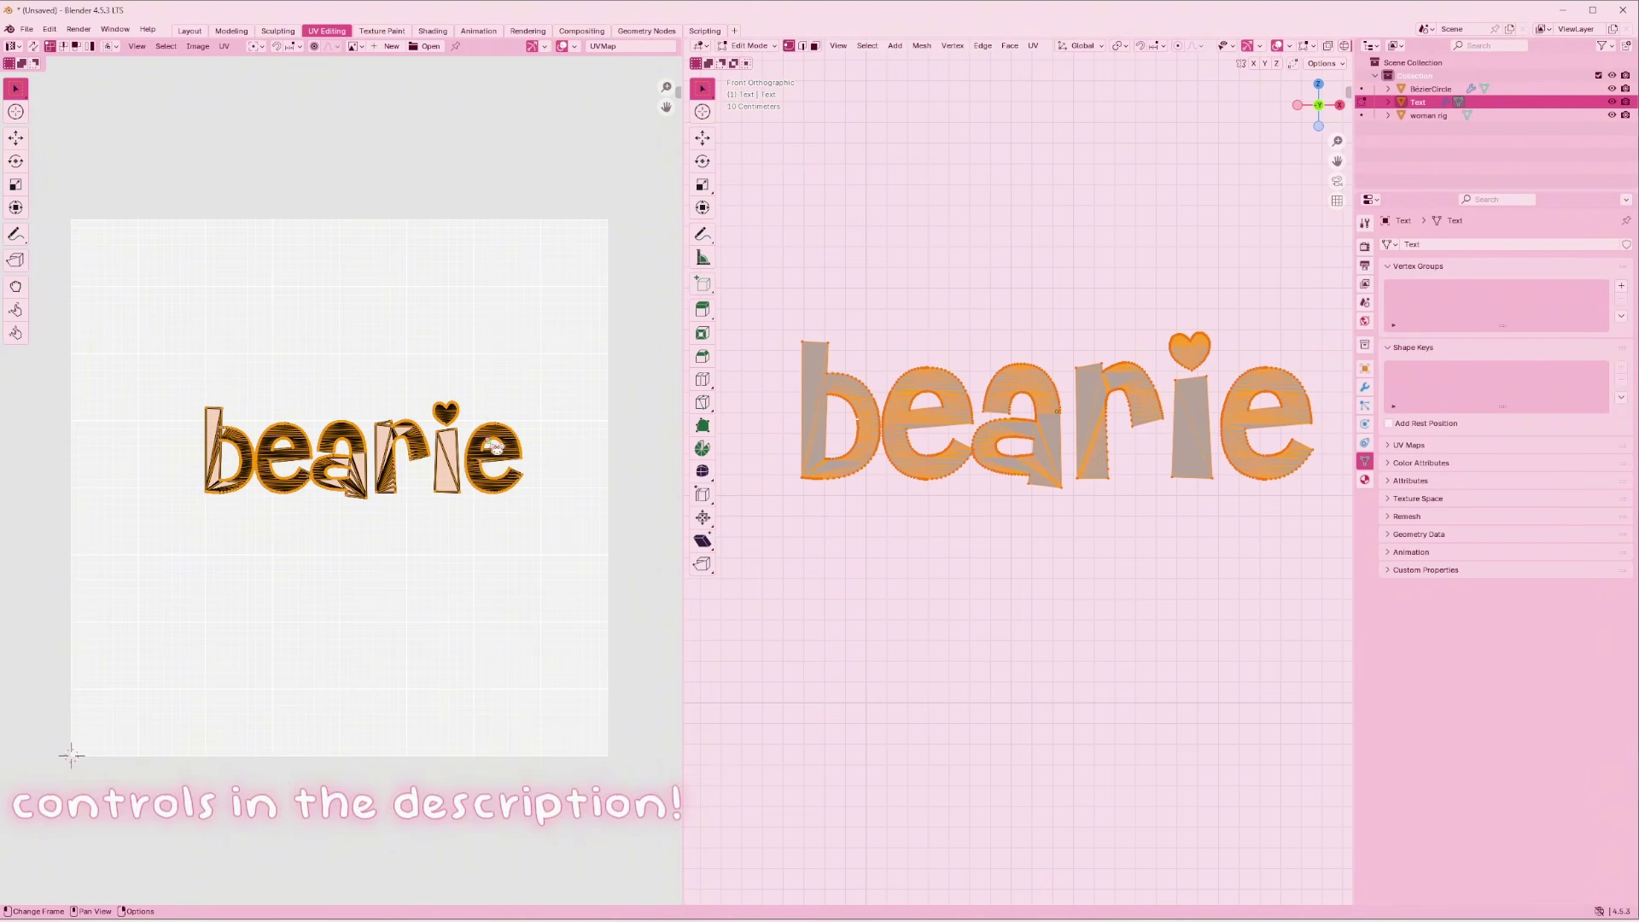
key(s)
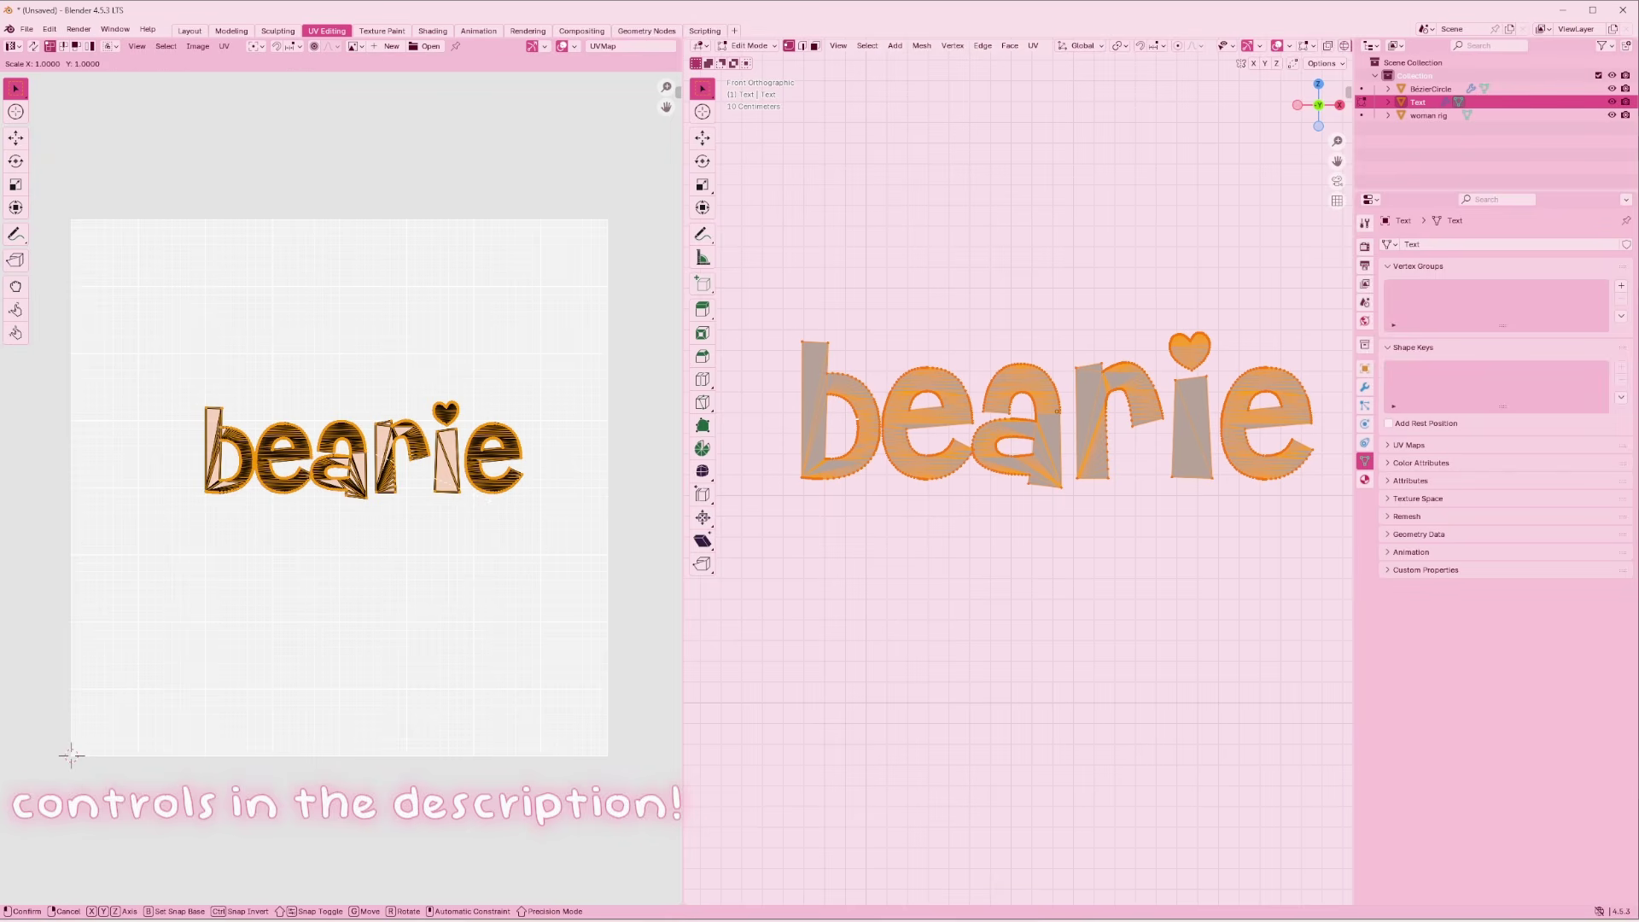
key(Return)
key(g)
key(g)
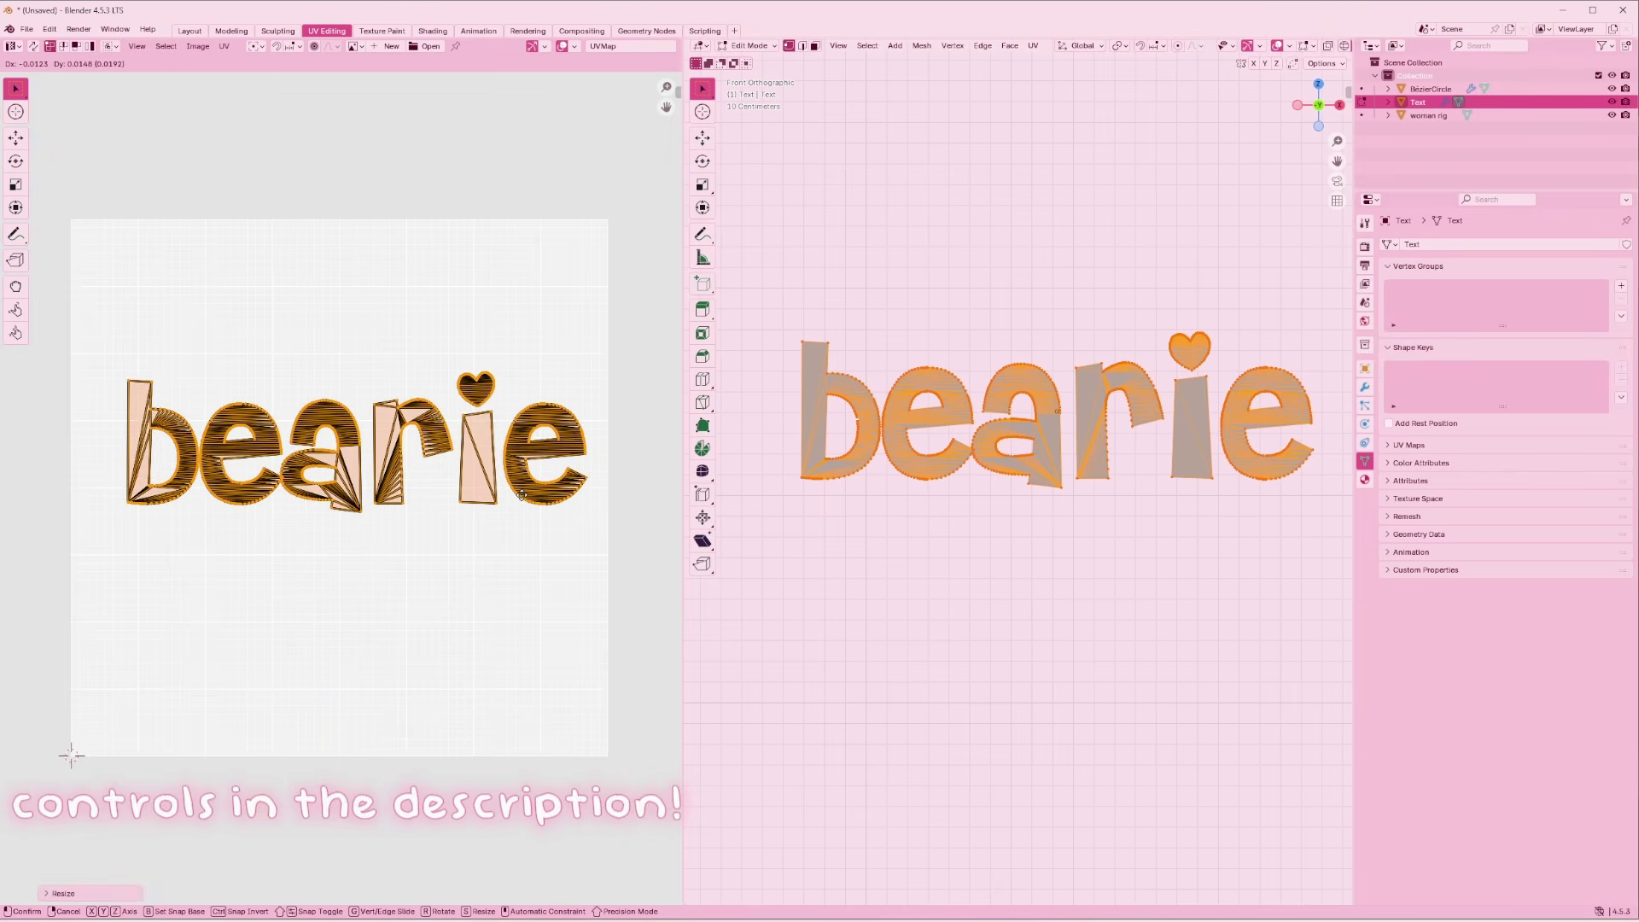
key(g)
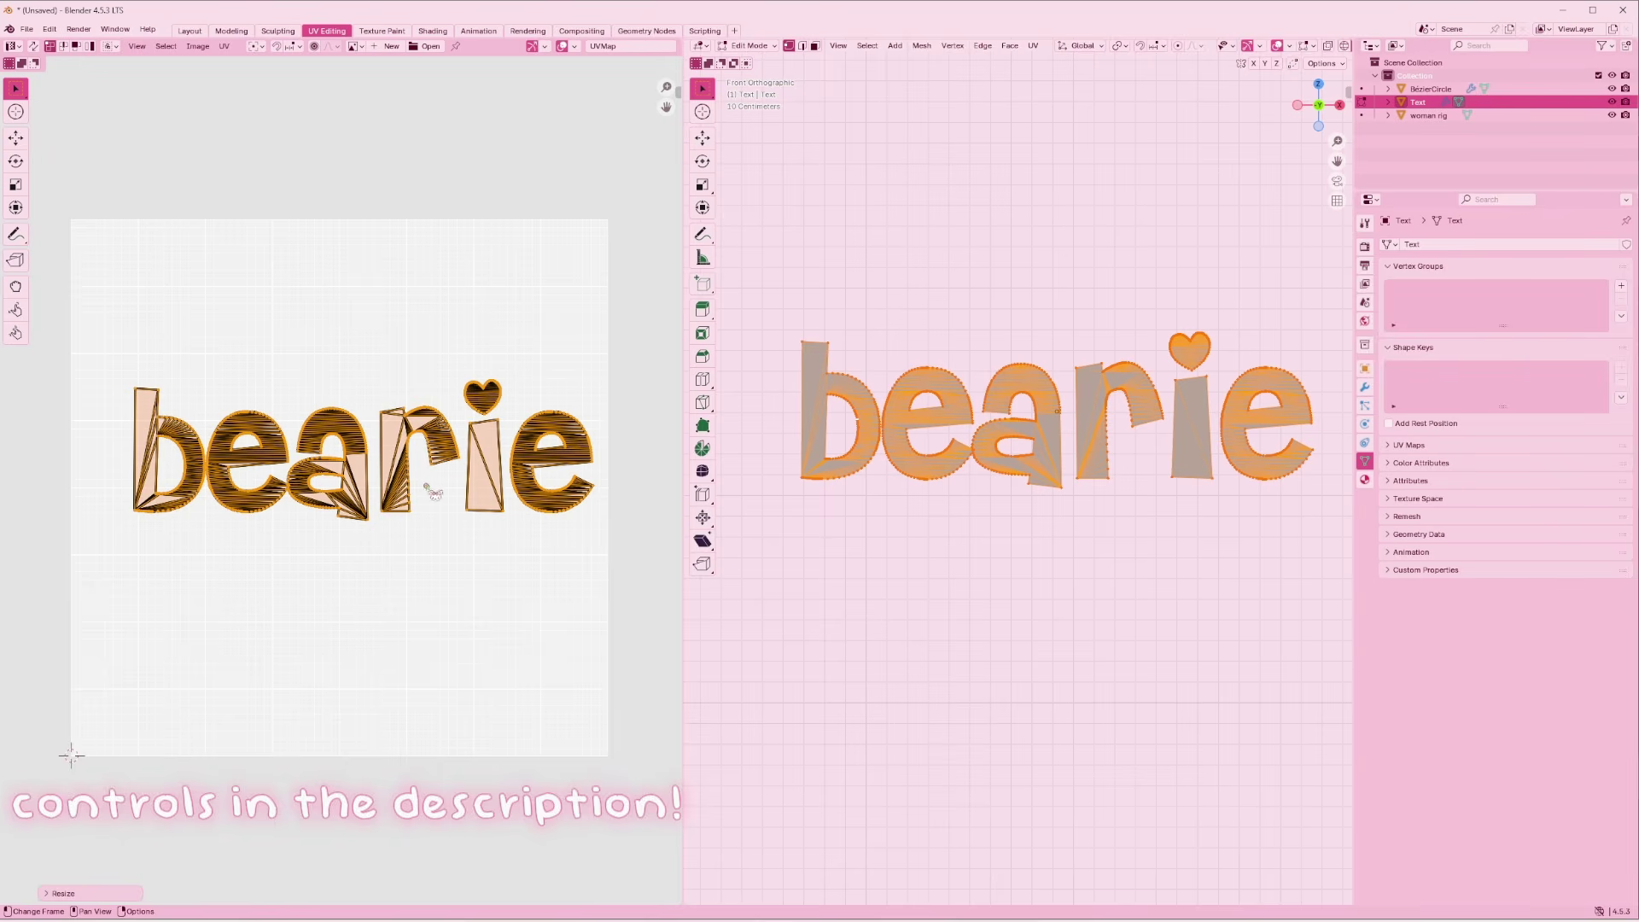
click(419, 340)
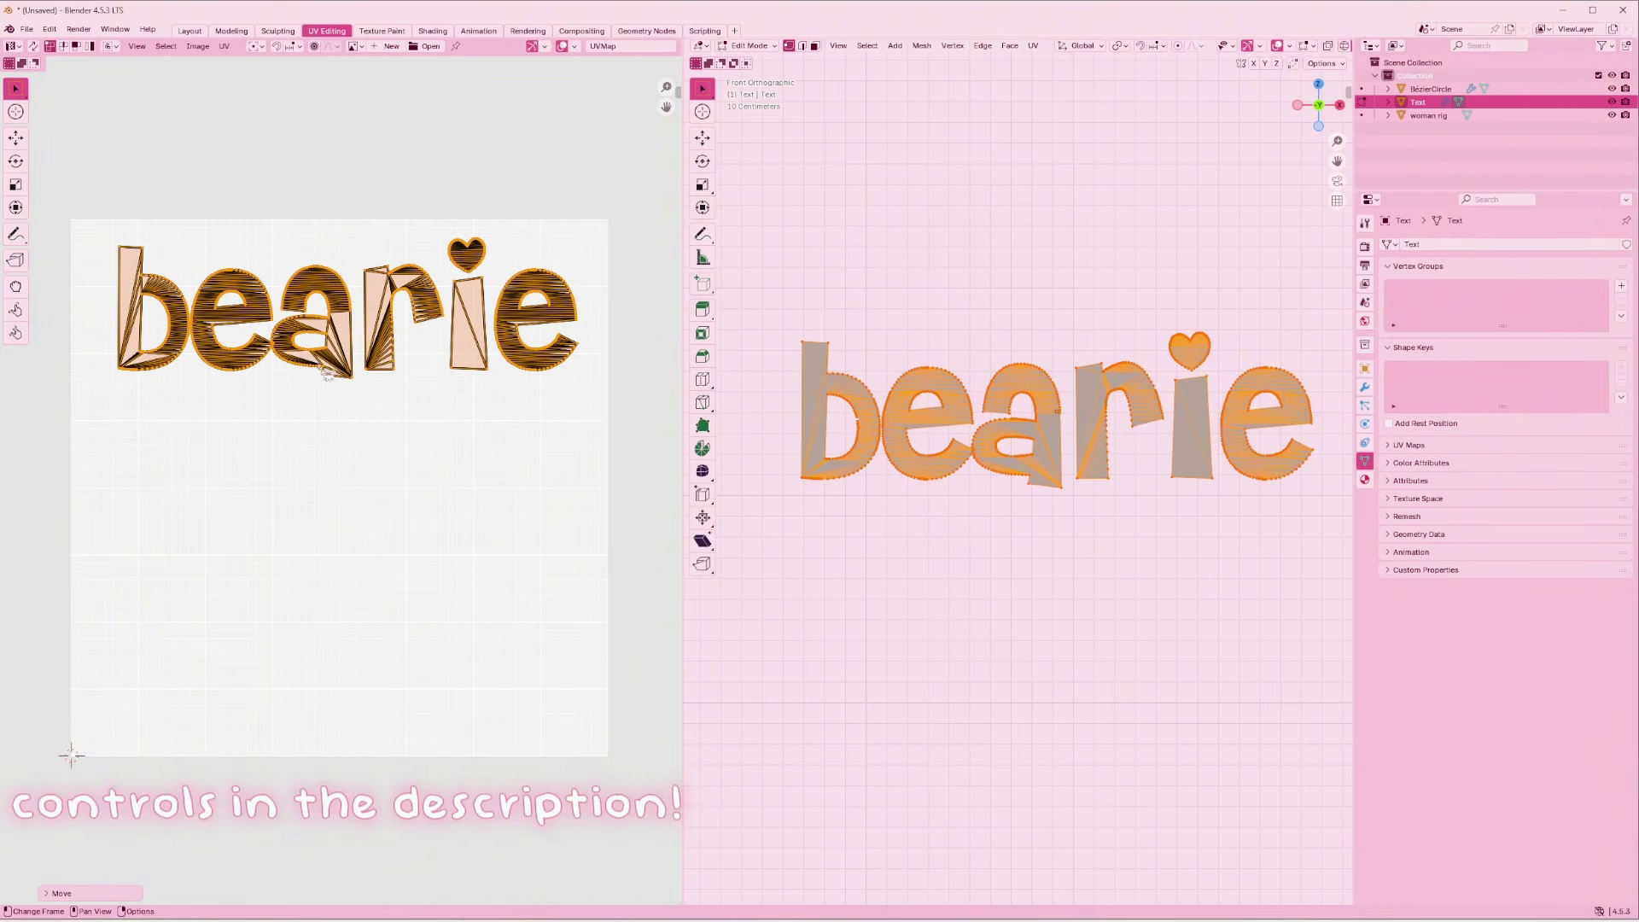
key(g)
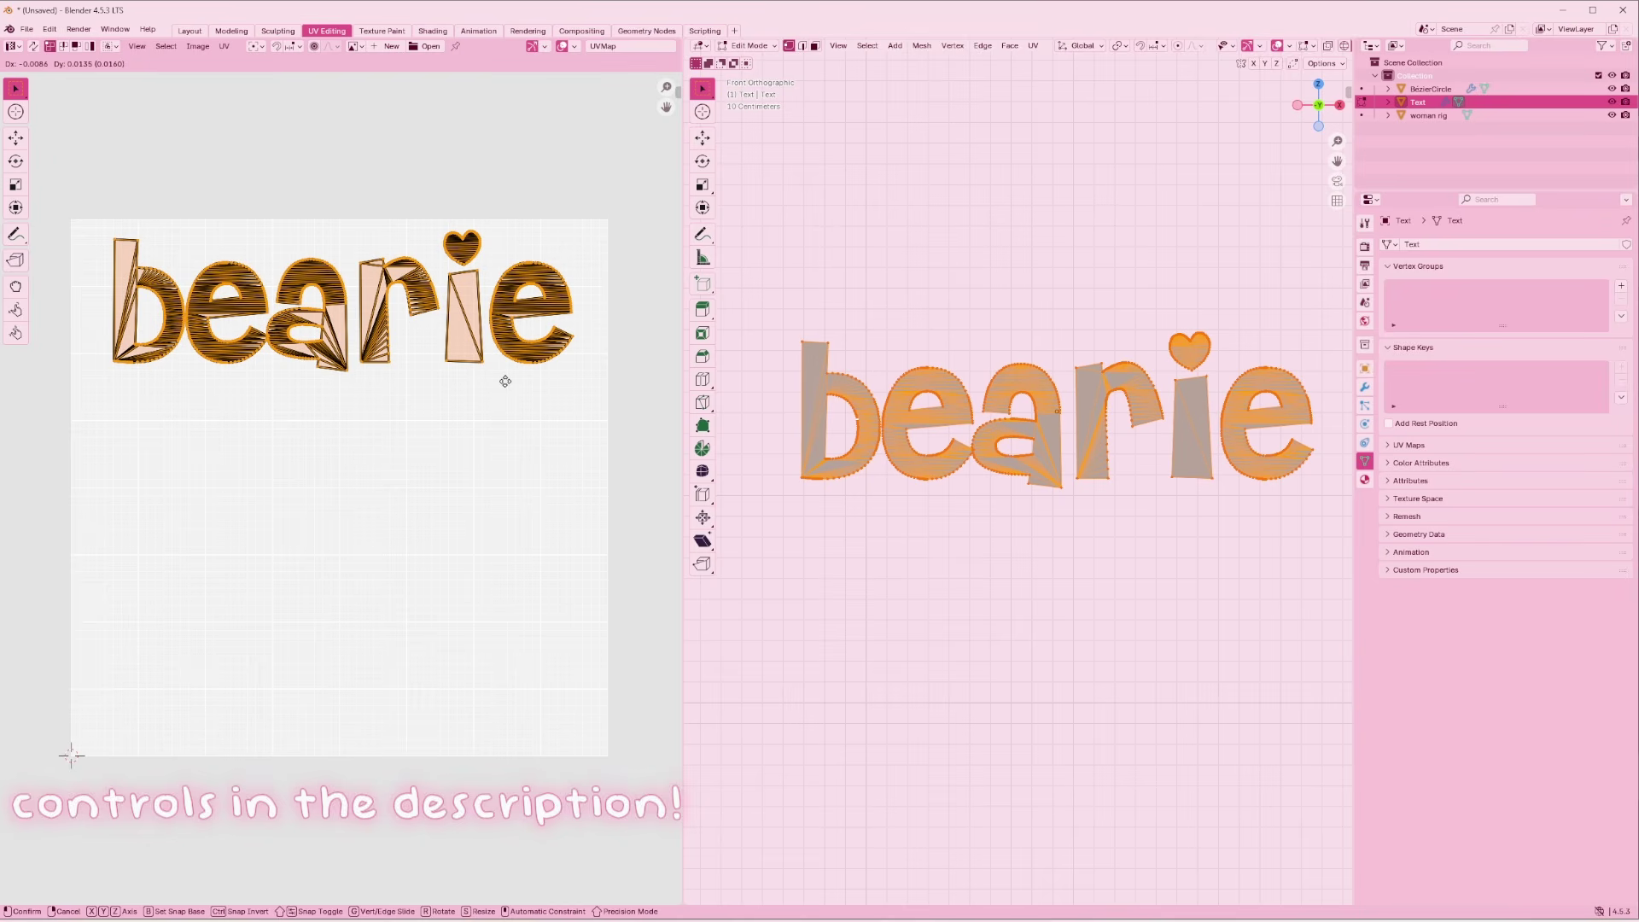
click(506, 381)
click(448, 410)
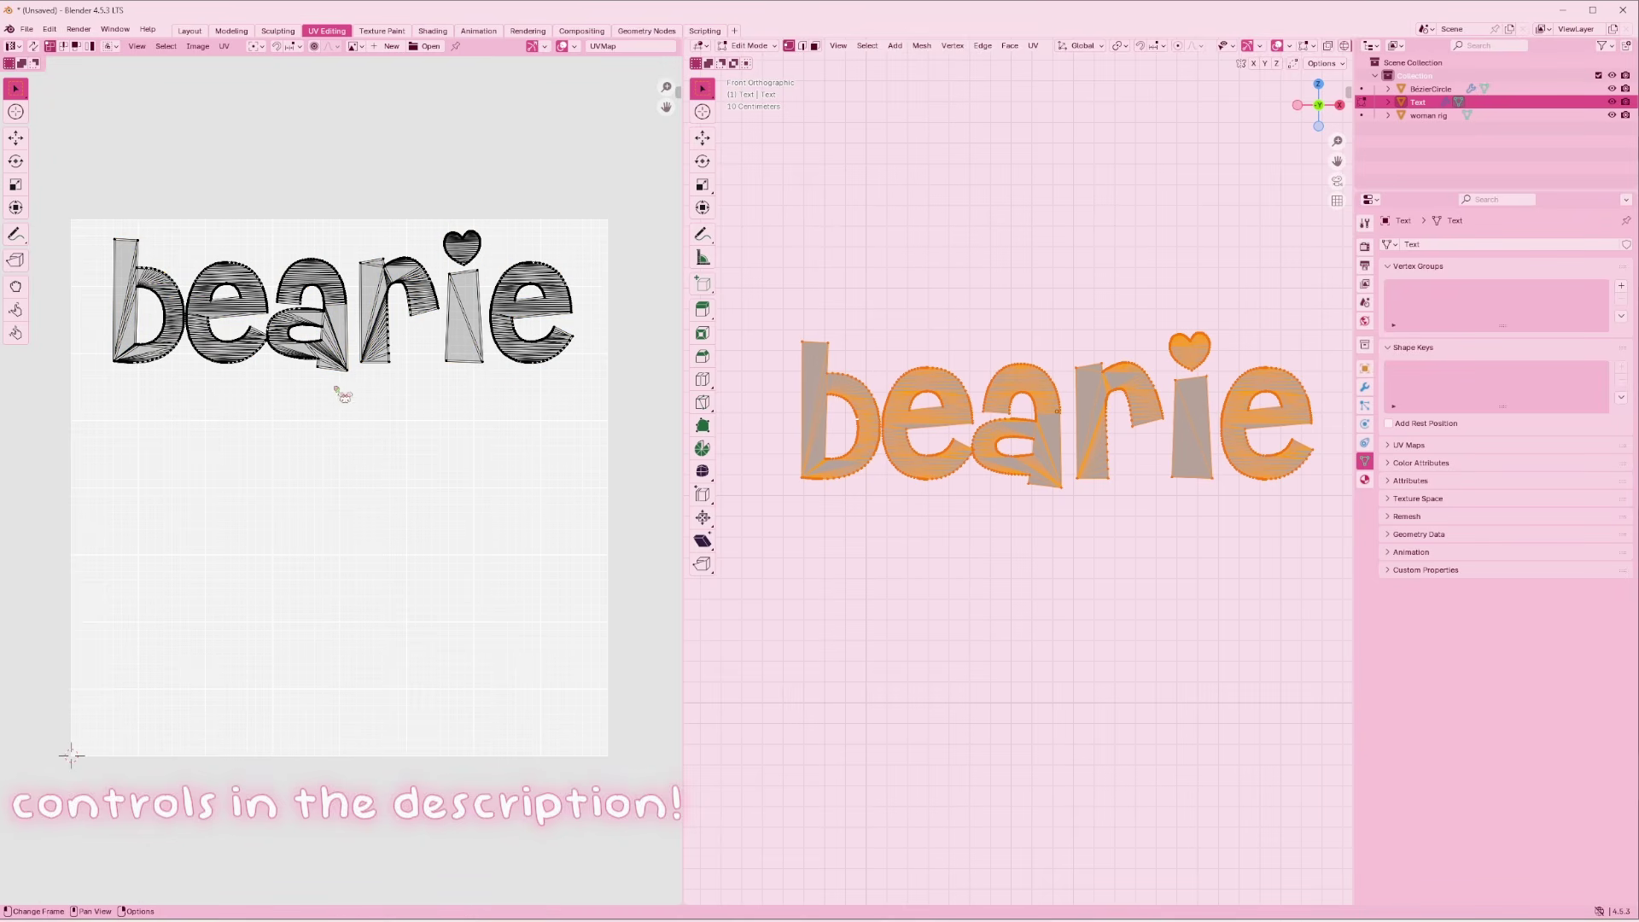
Select the chain around the rig's neck in the Layout workspace and bring it into the UV Editing workspace
click(189, 31)
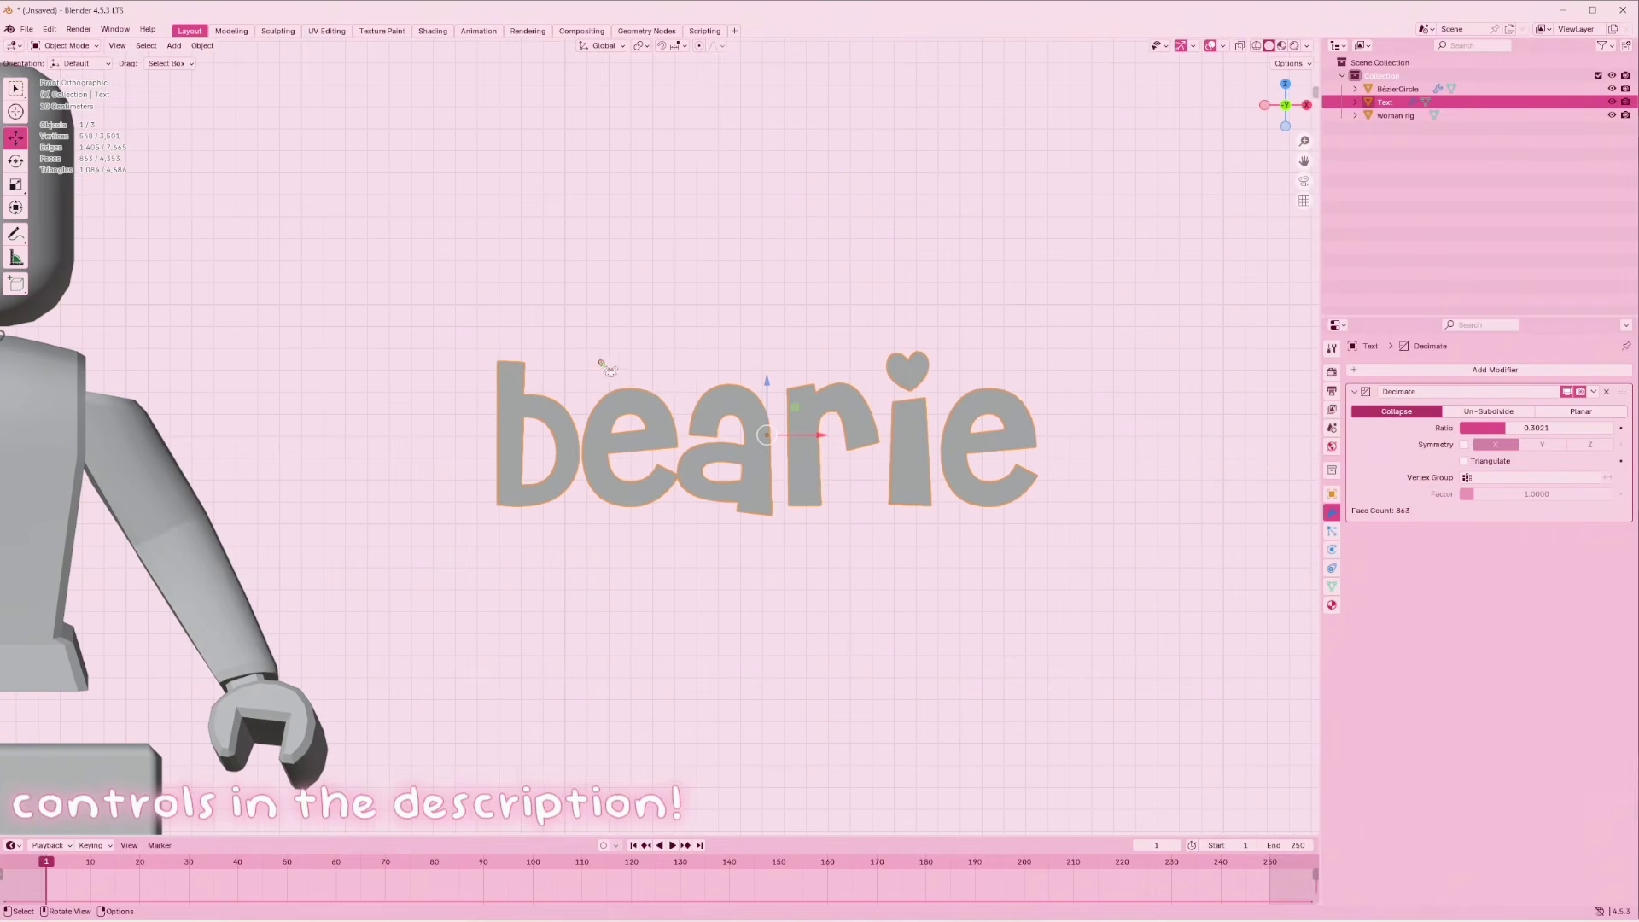
click(100, 381)
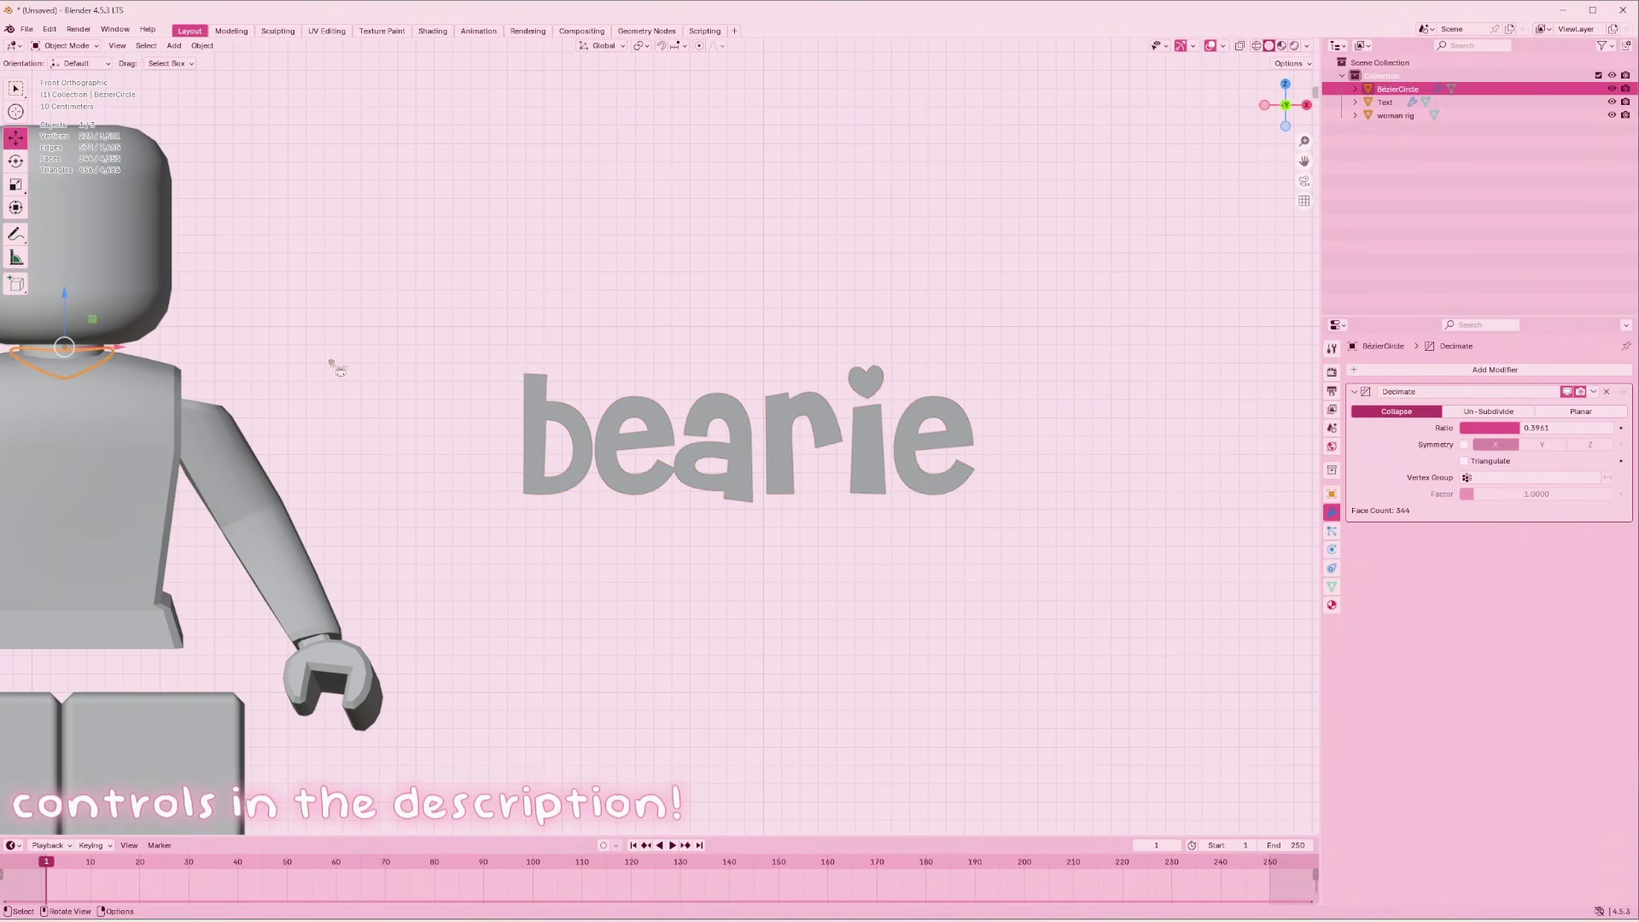
scroll(1191, 220, up, 2)
drag(1304, 160, 1216, 163)
scroll(866, 253, up, 6)
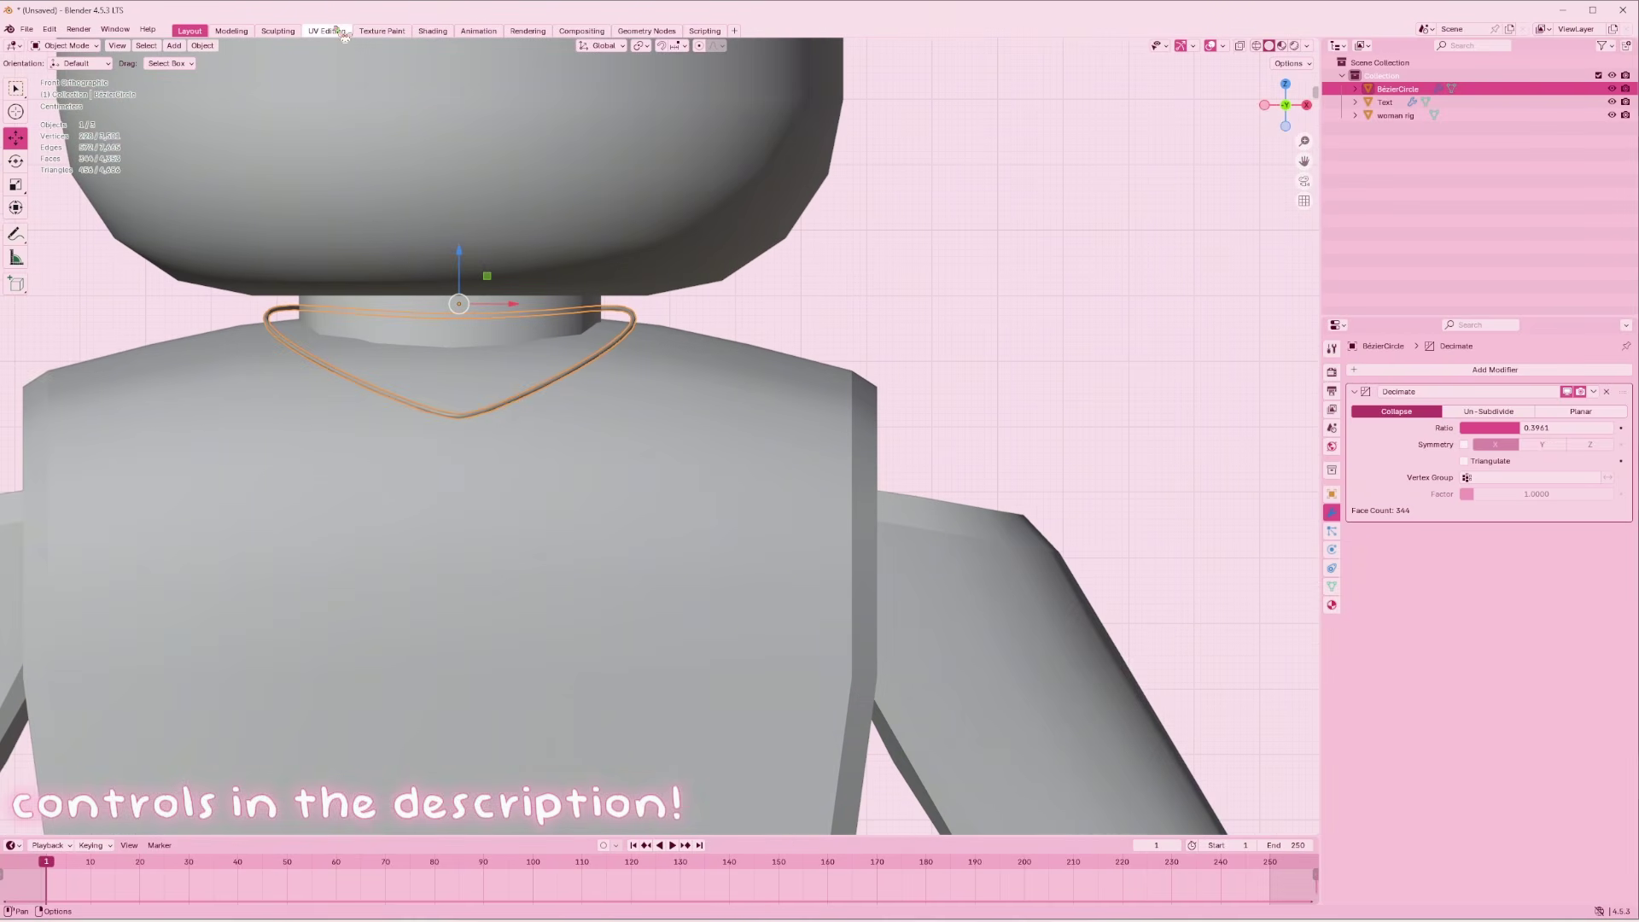
click(327, 31)
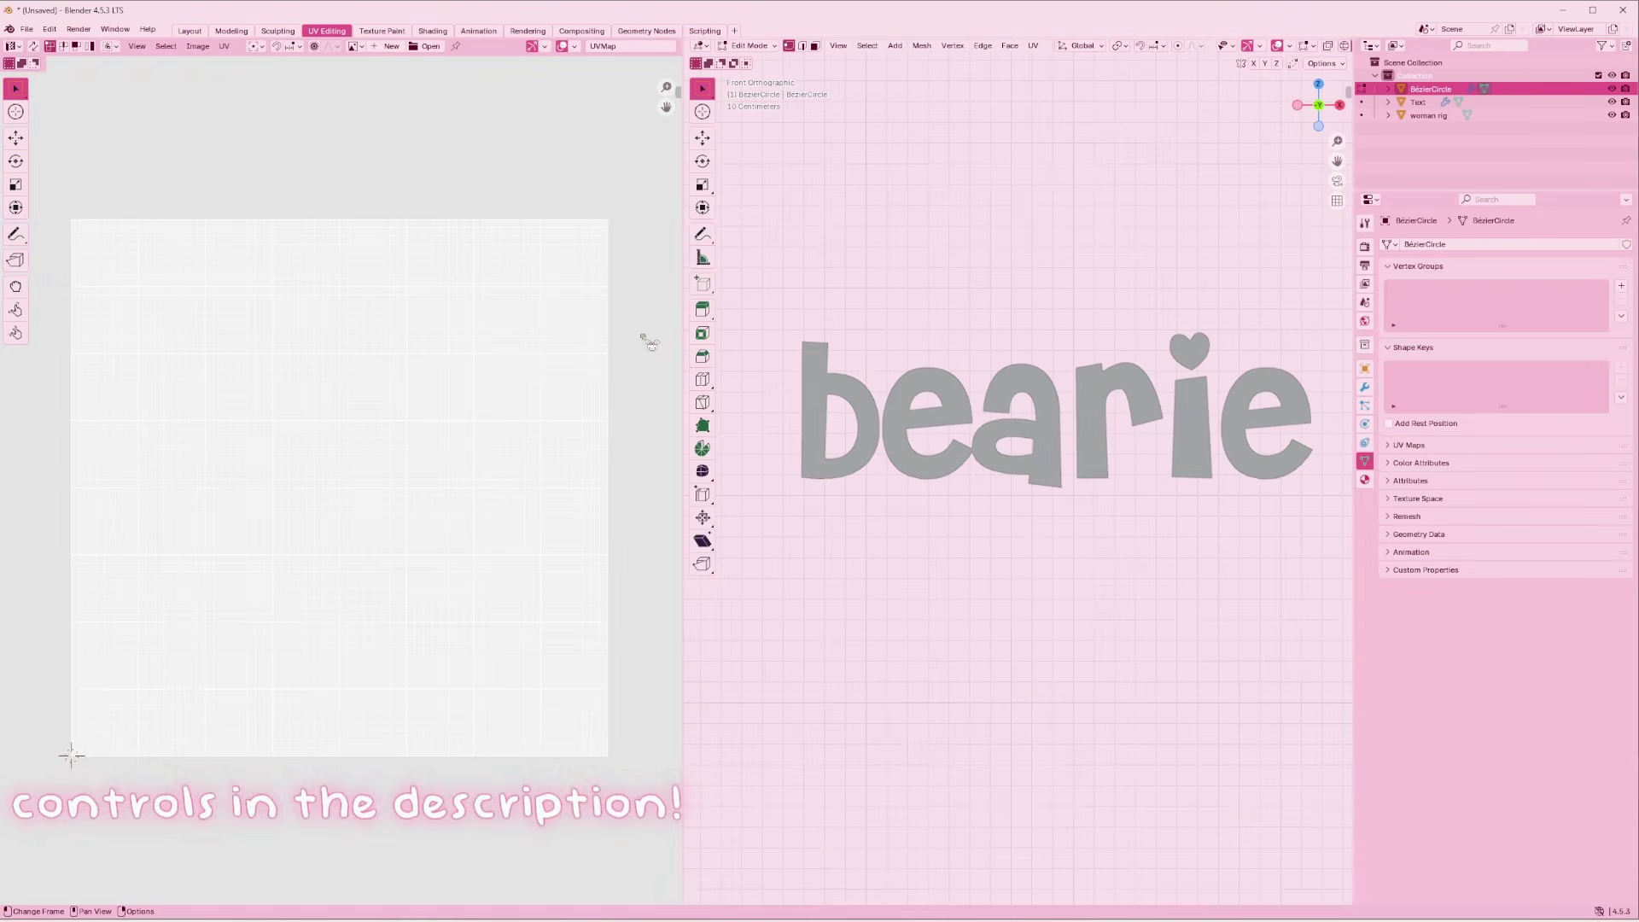
Unwrap all of the chain's geometry from the front view with Project from View
key(KP_1)
scroll(1029, 376, up, 3)
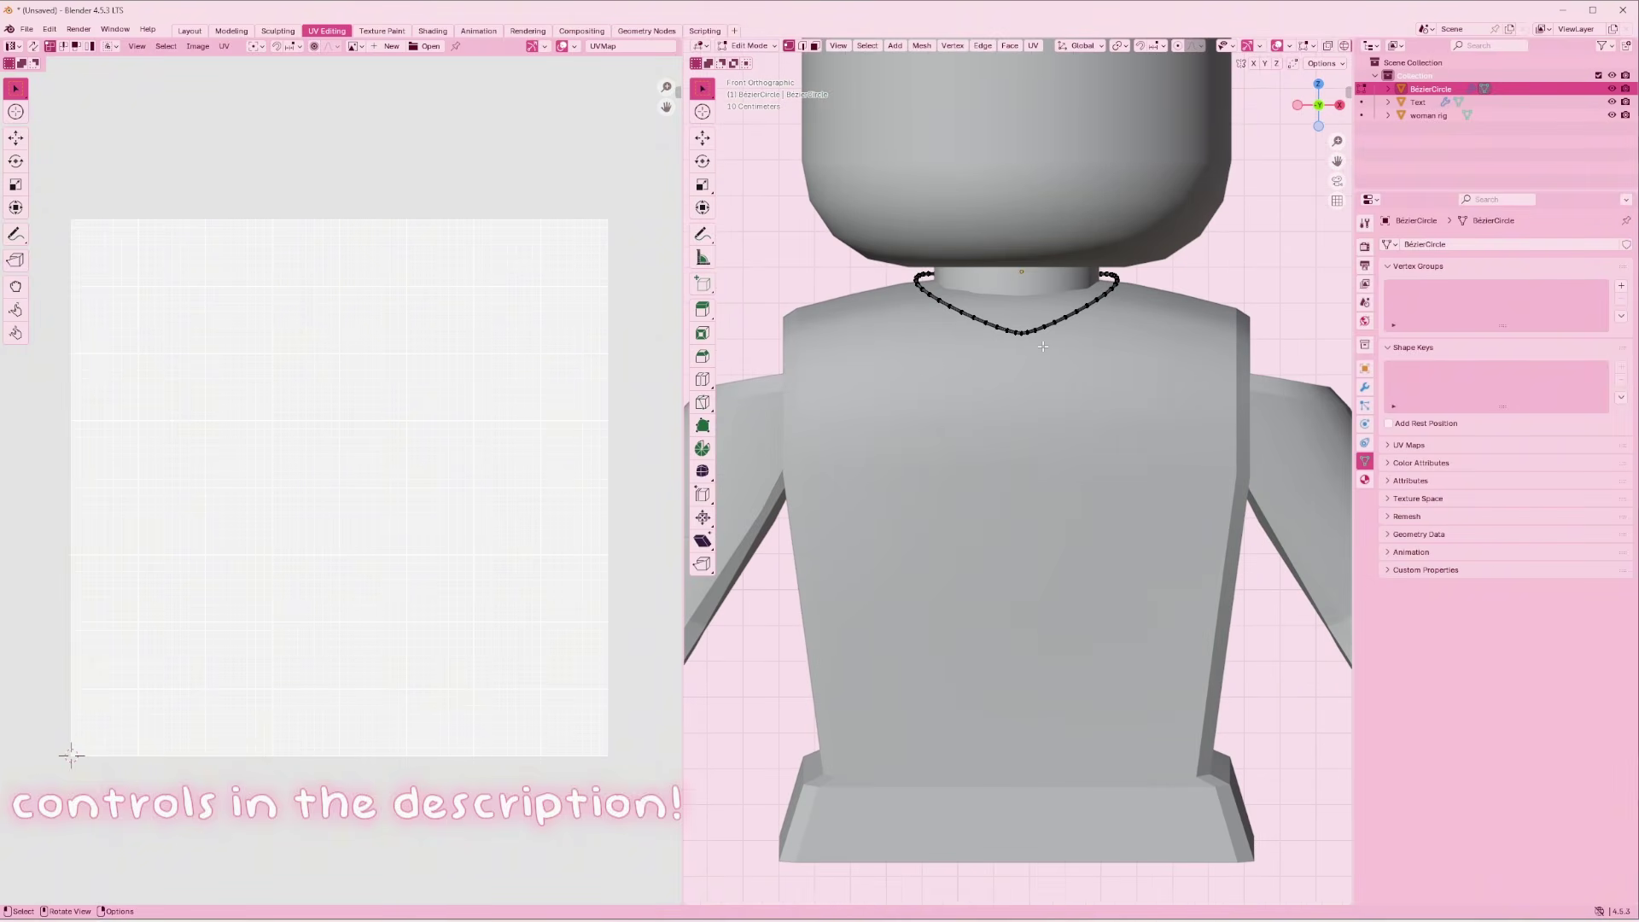
key(a)
key(alt+a)
key(a)
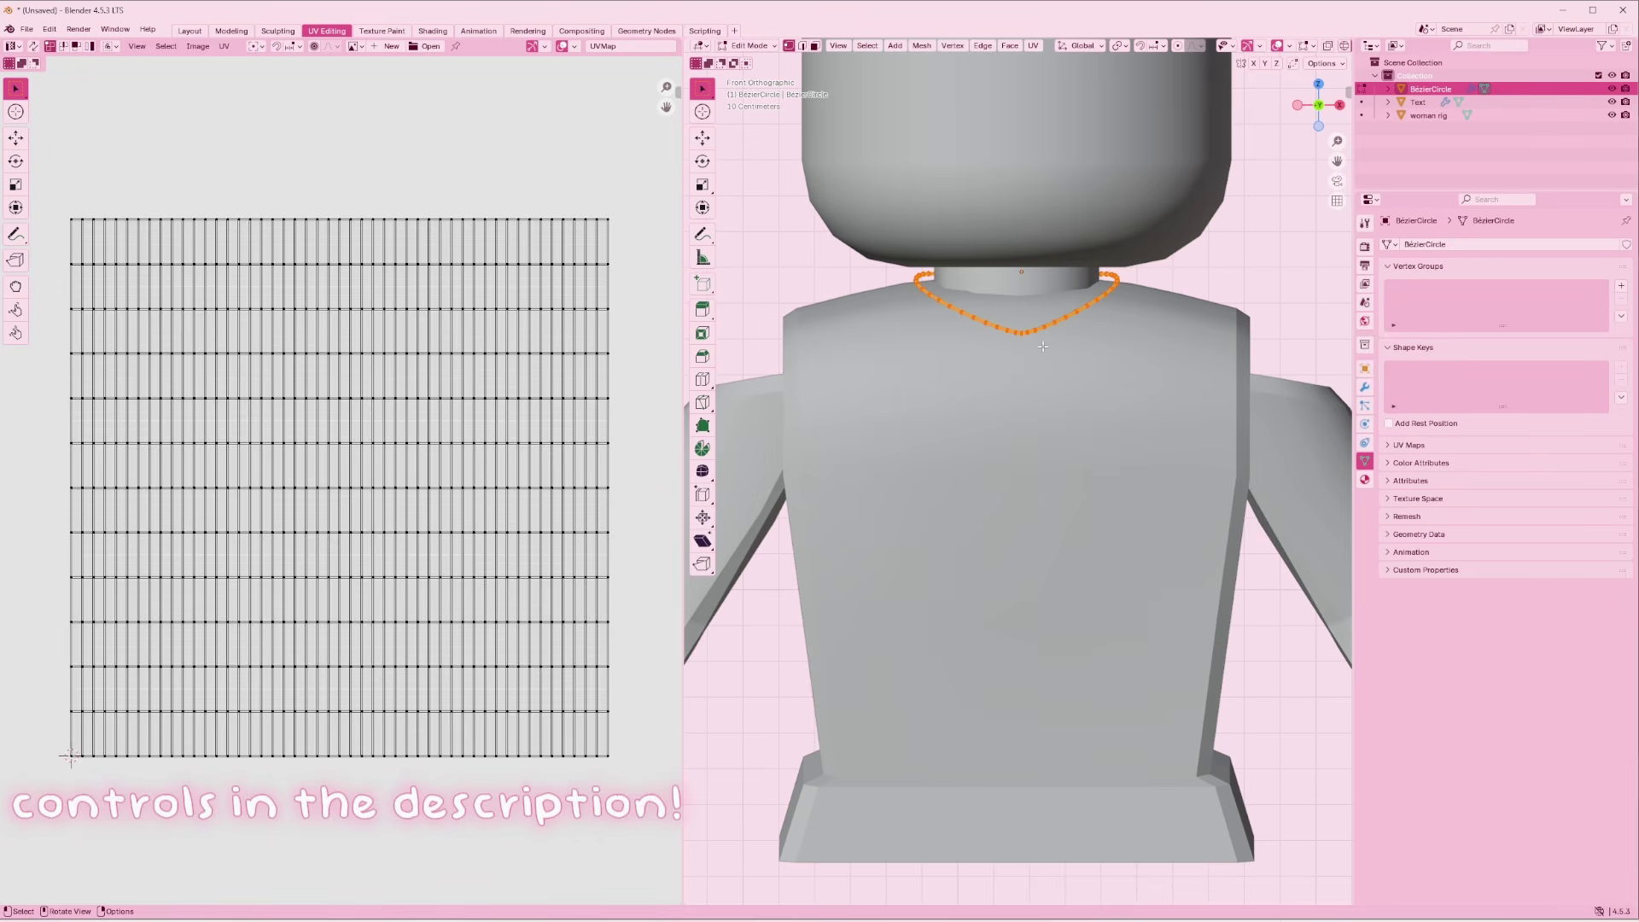
key(u)
click(1046, 348)
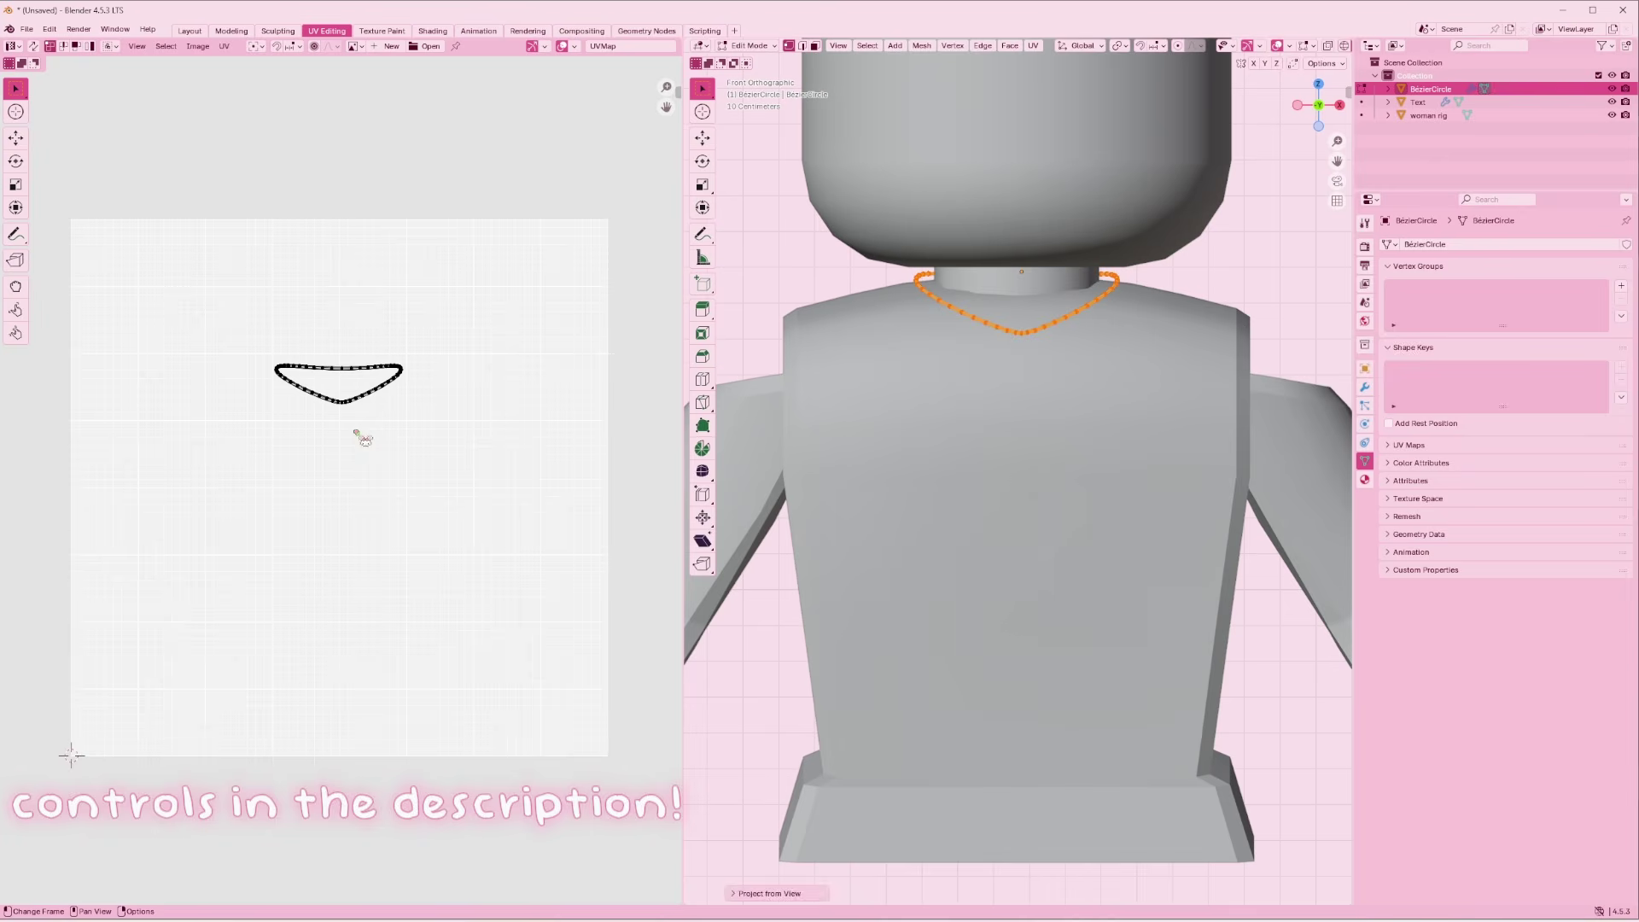
Enlarge the chain's UV layout slightly, move it into the lower-left corner of the UV square, and return to Object Mode
key(a)
key(s)
click(478, 367)
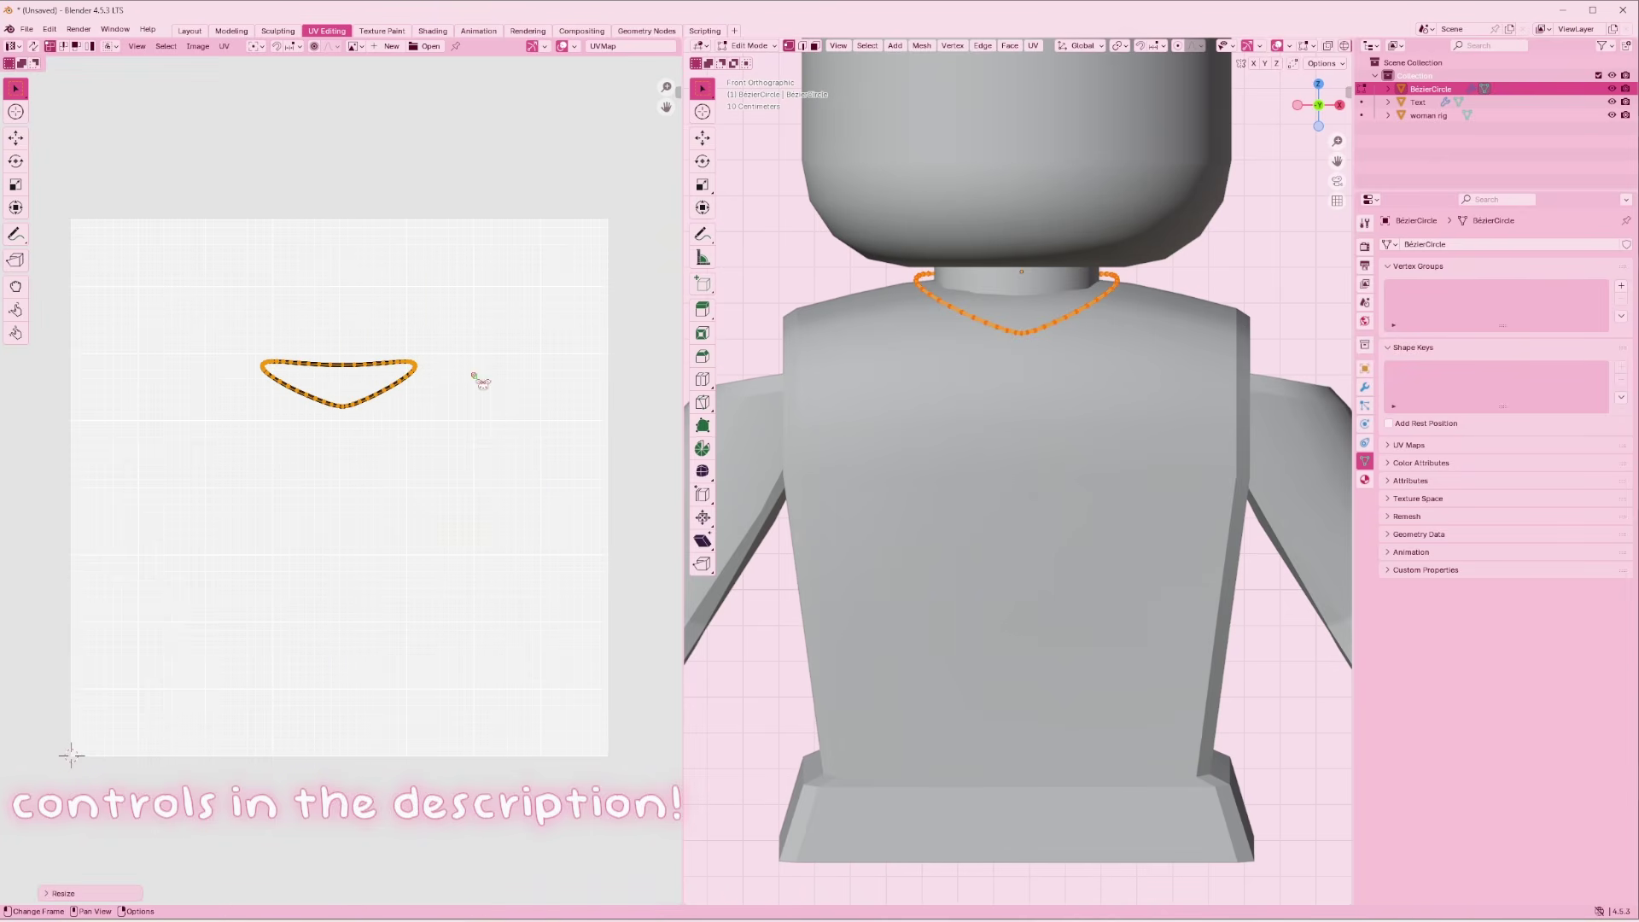
key(g)
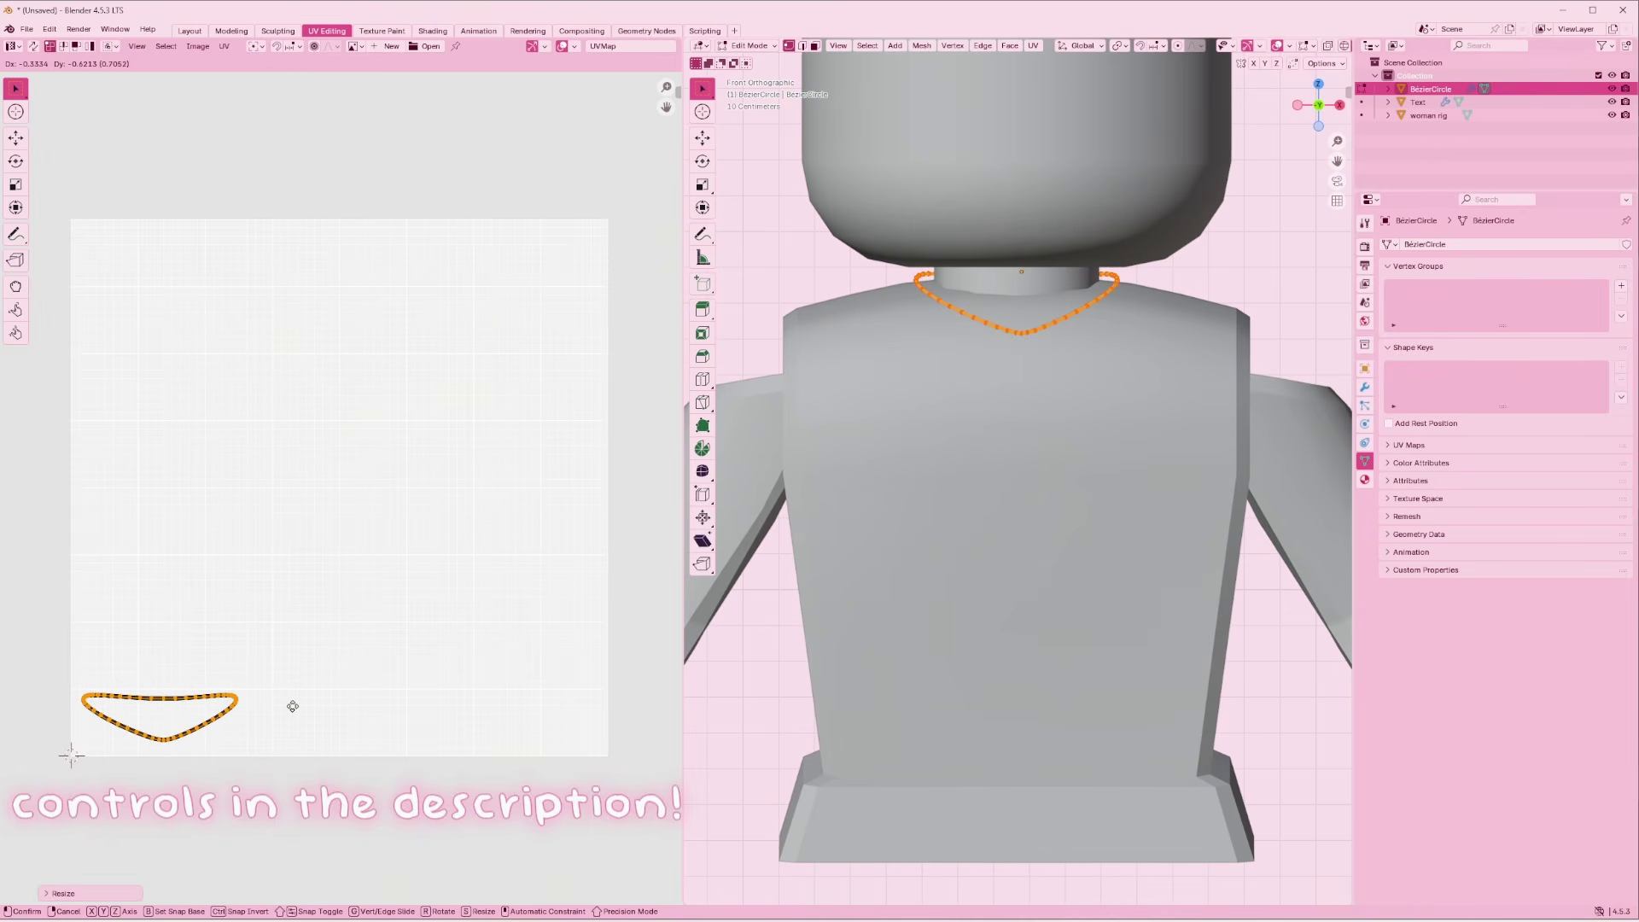
click(293, 702)
key(Tab)
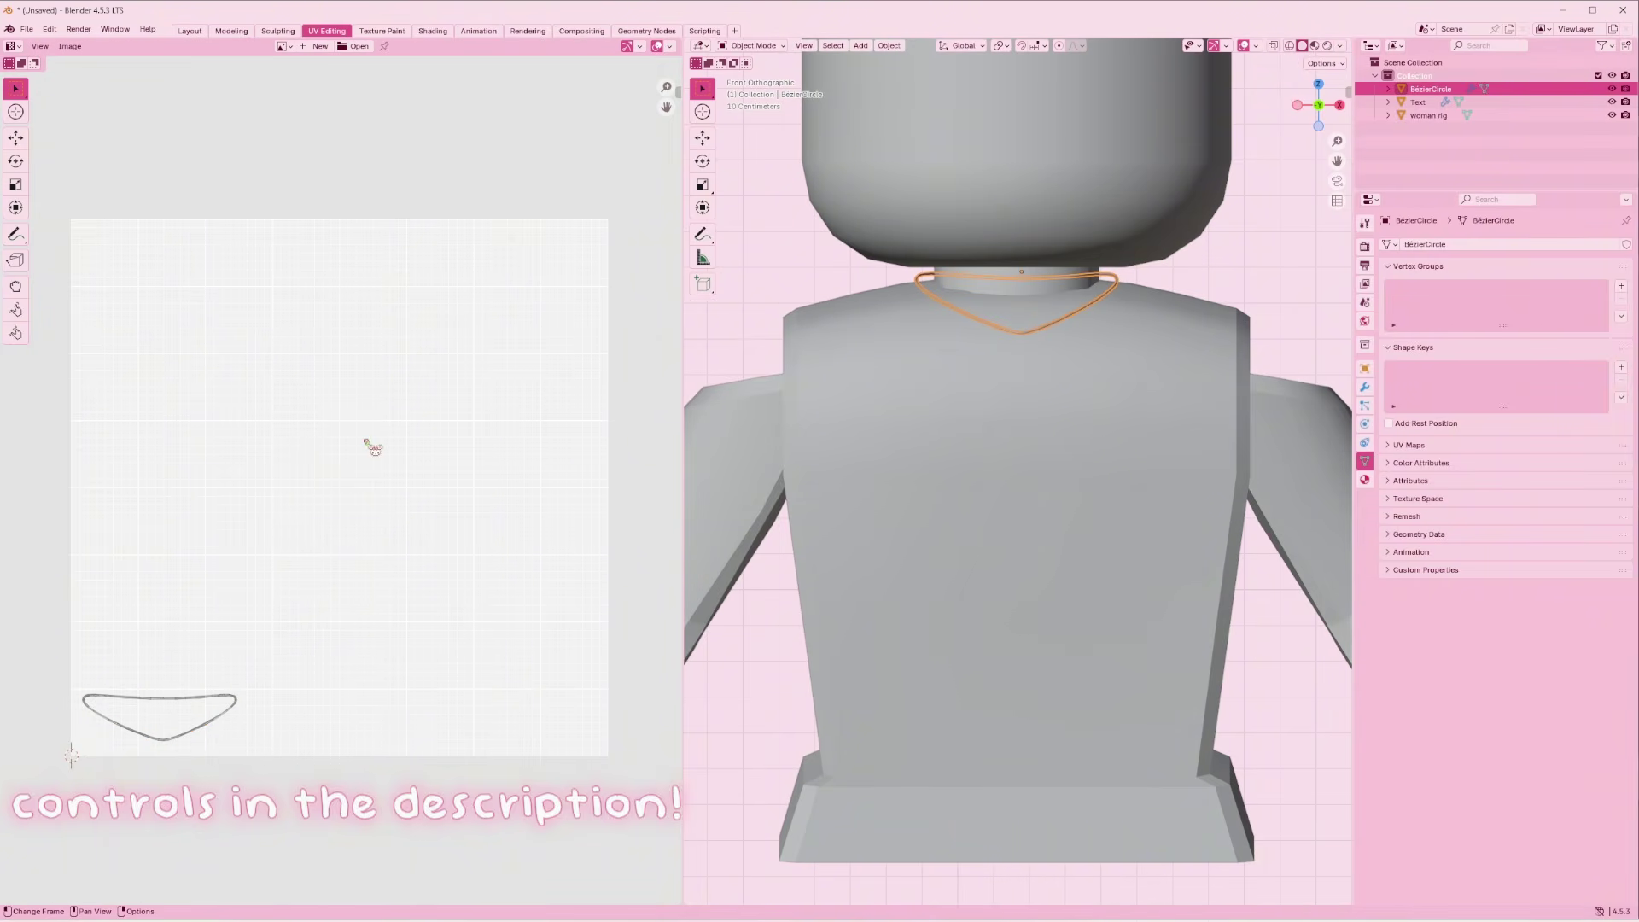
In the Layout workspace, scale down the "bearie" text, move it farther from the rig, and deselect it
click(189, 31)
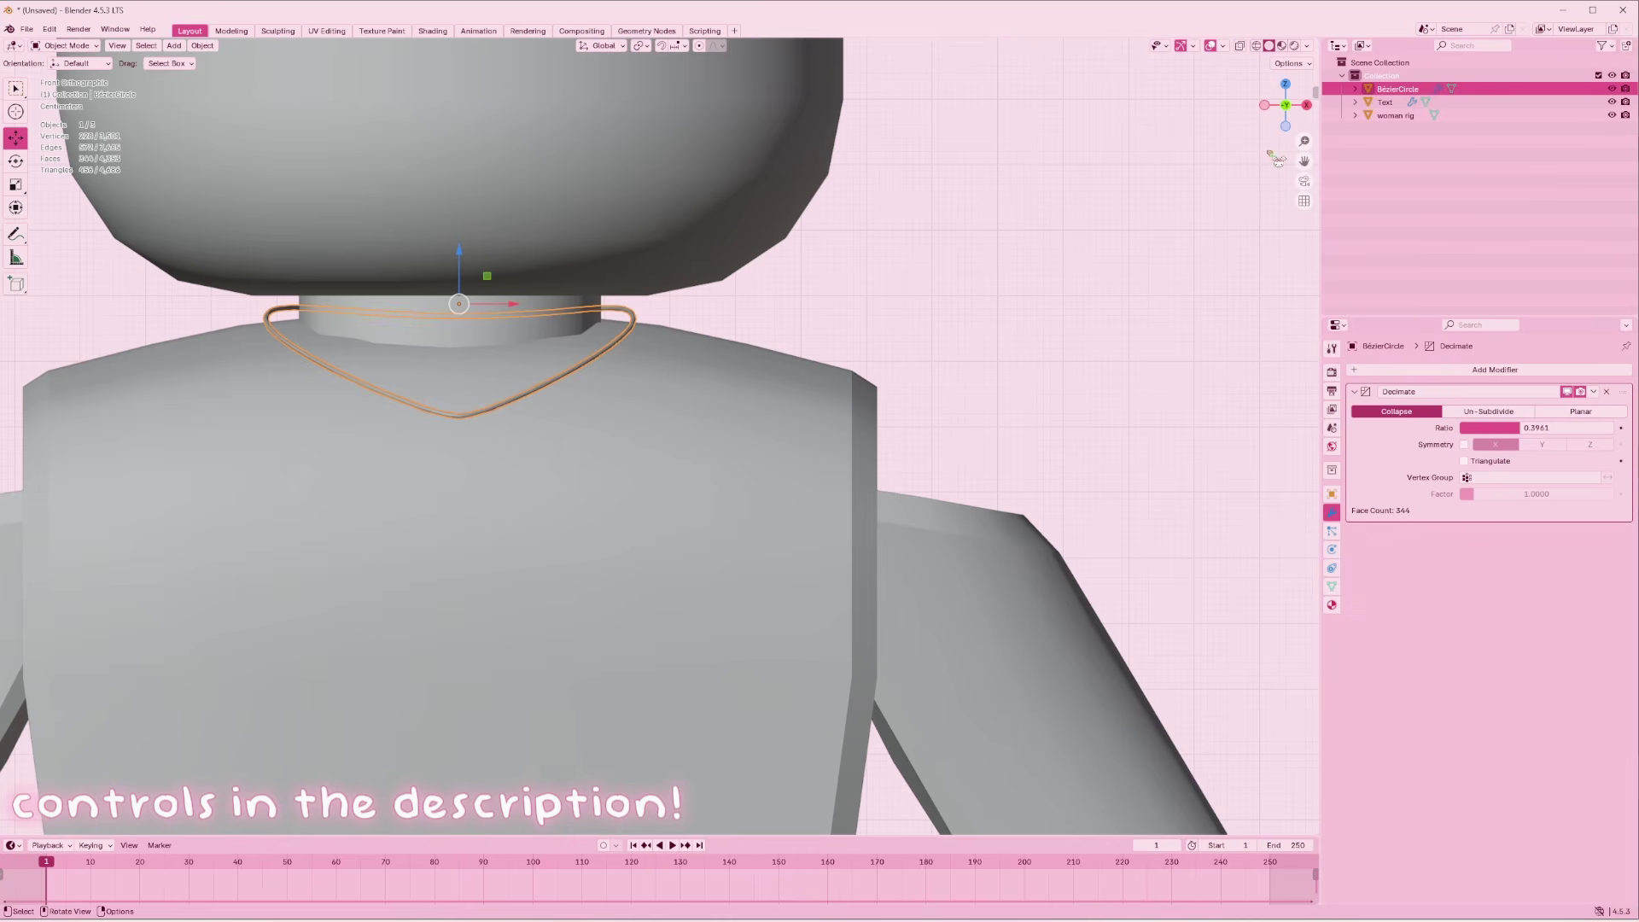
drag(1302, 157, 374, 109)
scroll(672, 451, down, 7)
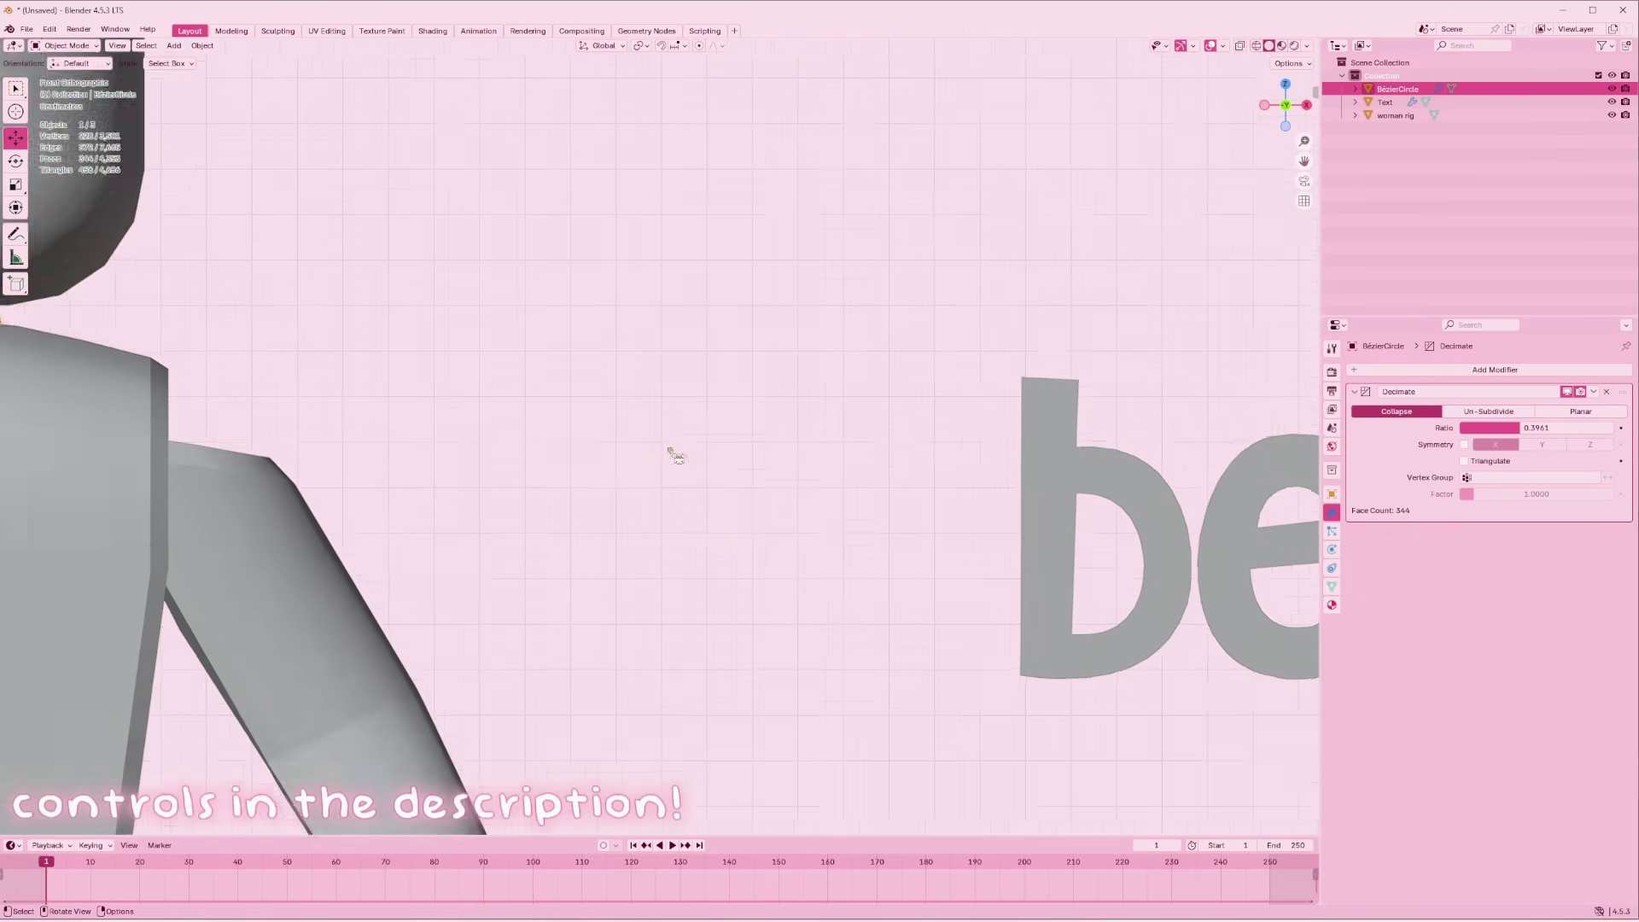
click(878, 465)
key(s)
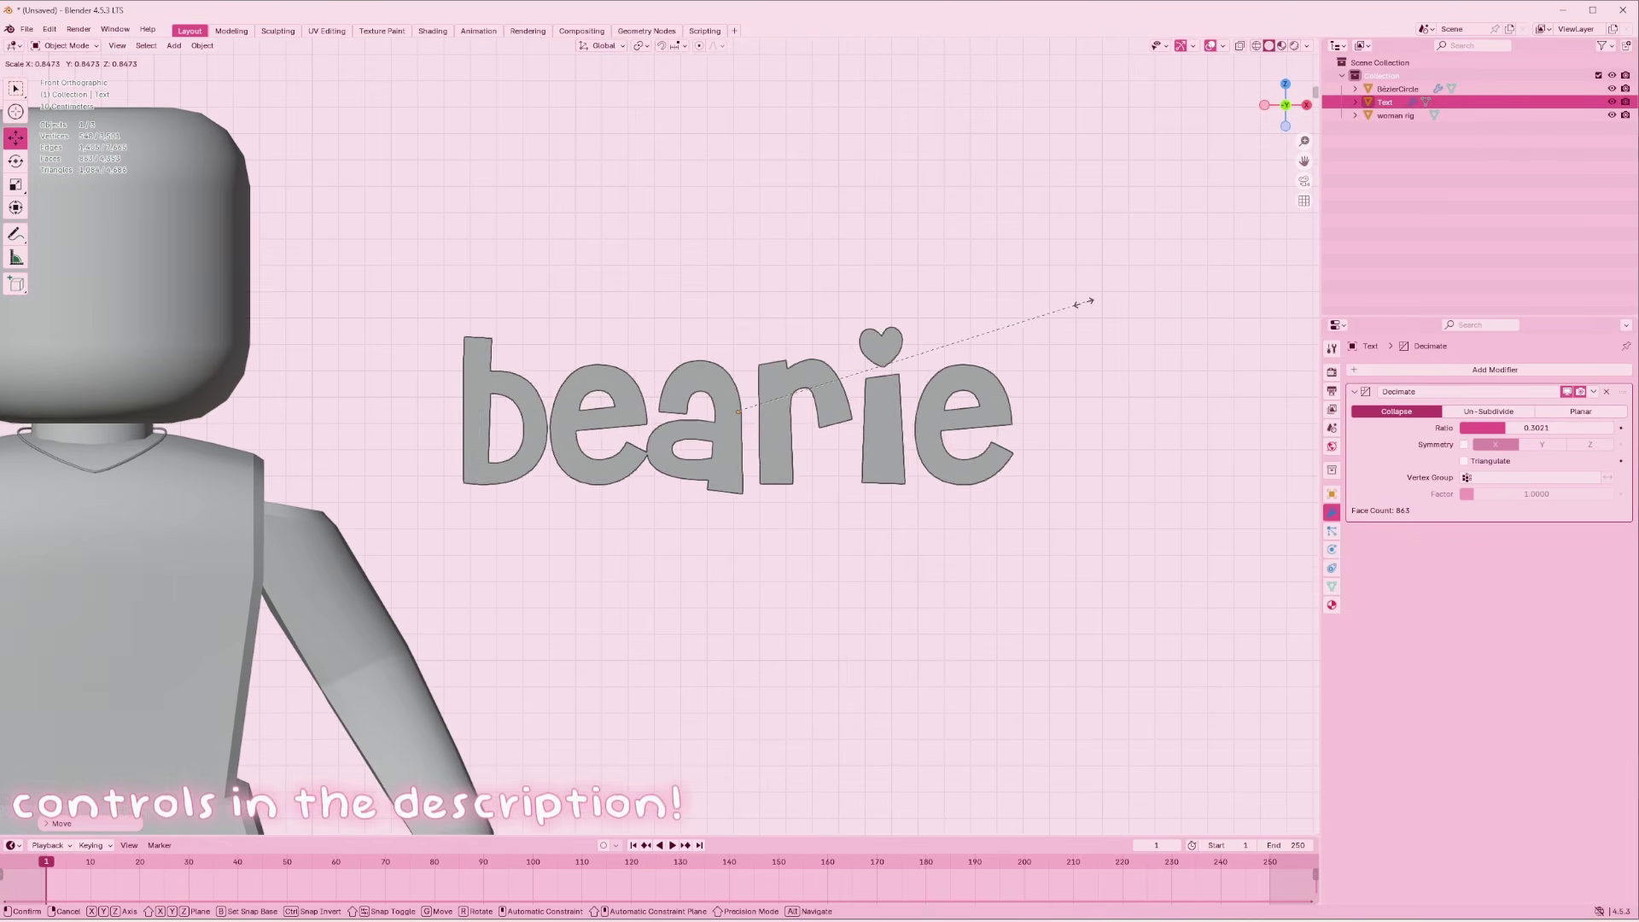
click(1024, 323)
key(g)
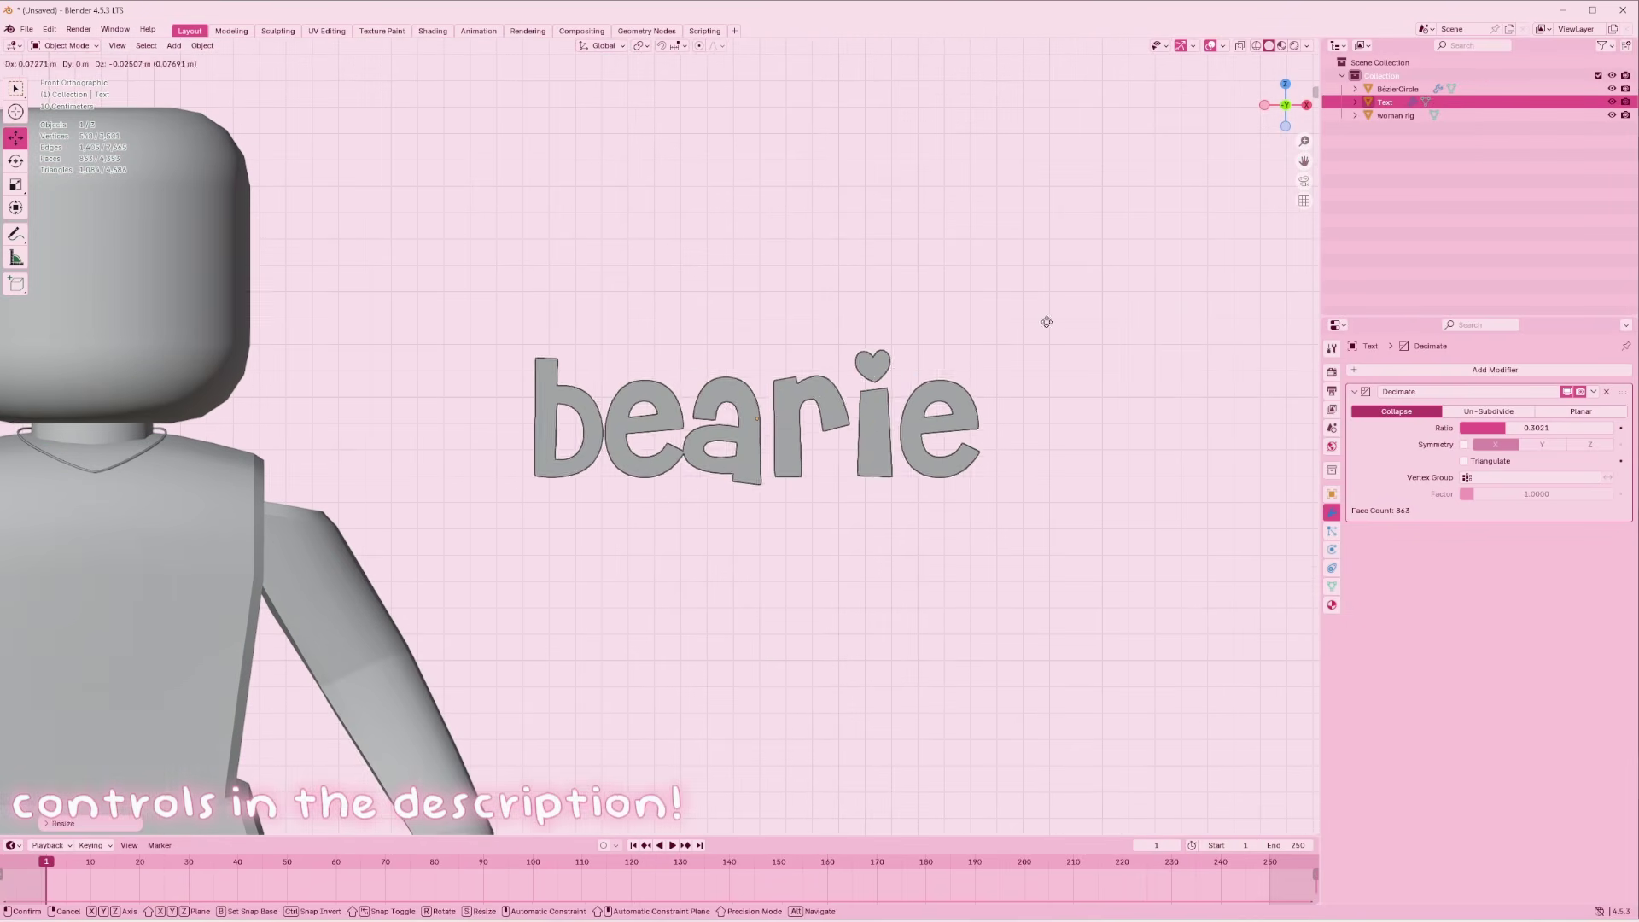
click(1201, 340)
scroll(696, 460, down, 4)
click(688, 512)
scroll(494, 468, up, 4)
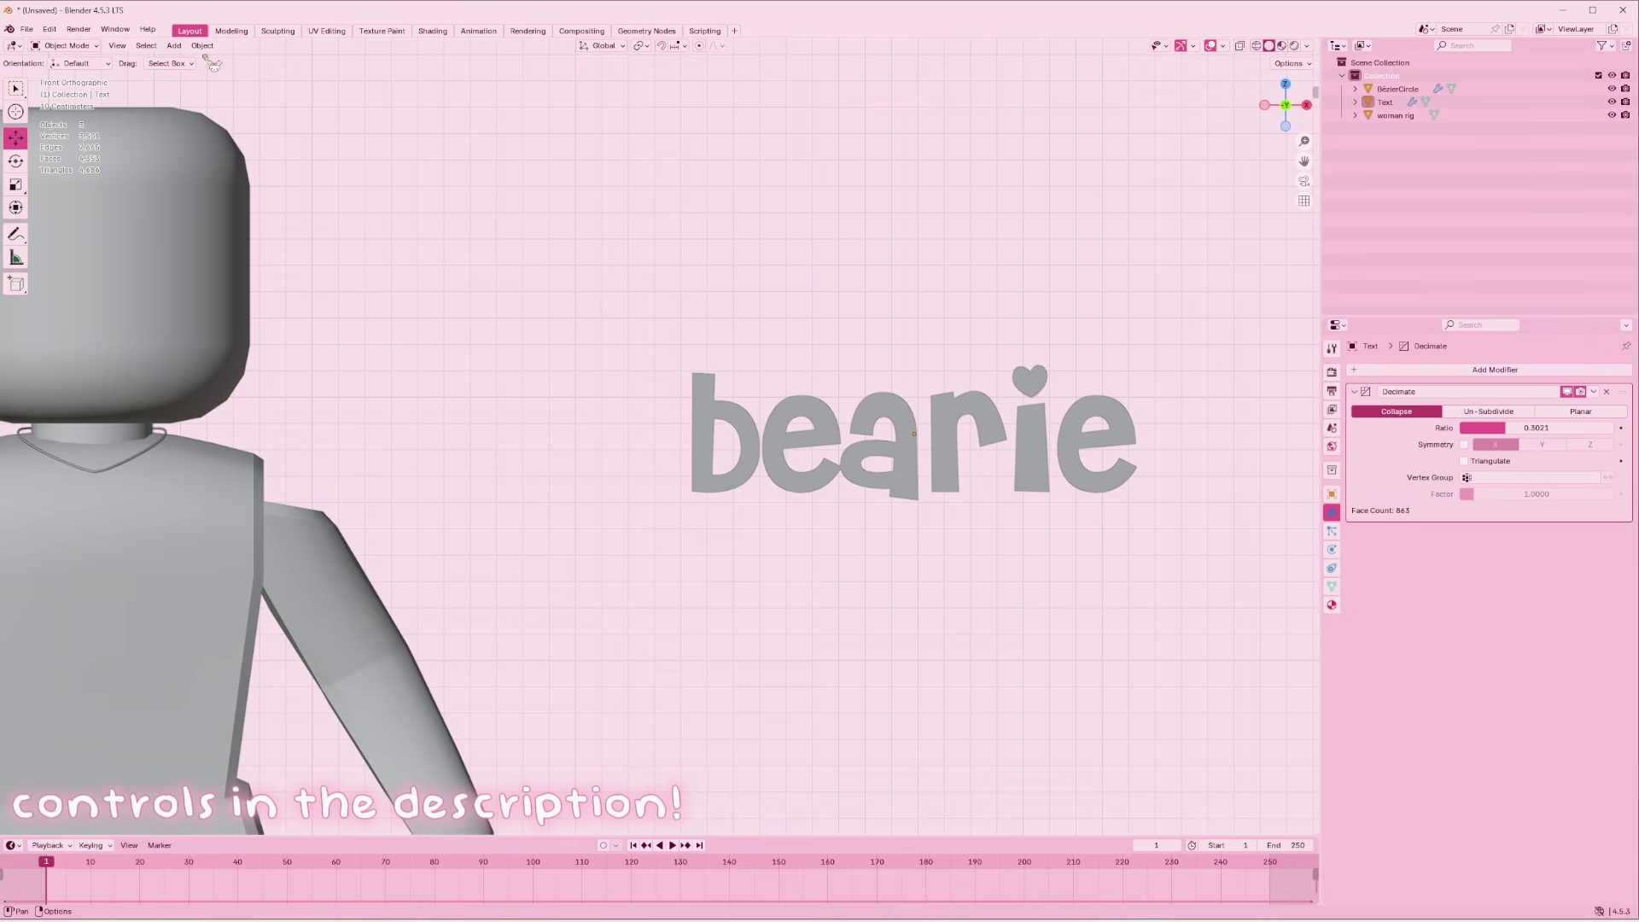
Add a Bézier circle and rotate it 90° about the X axis
click(173, 45)
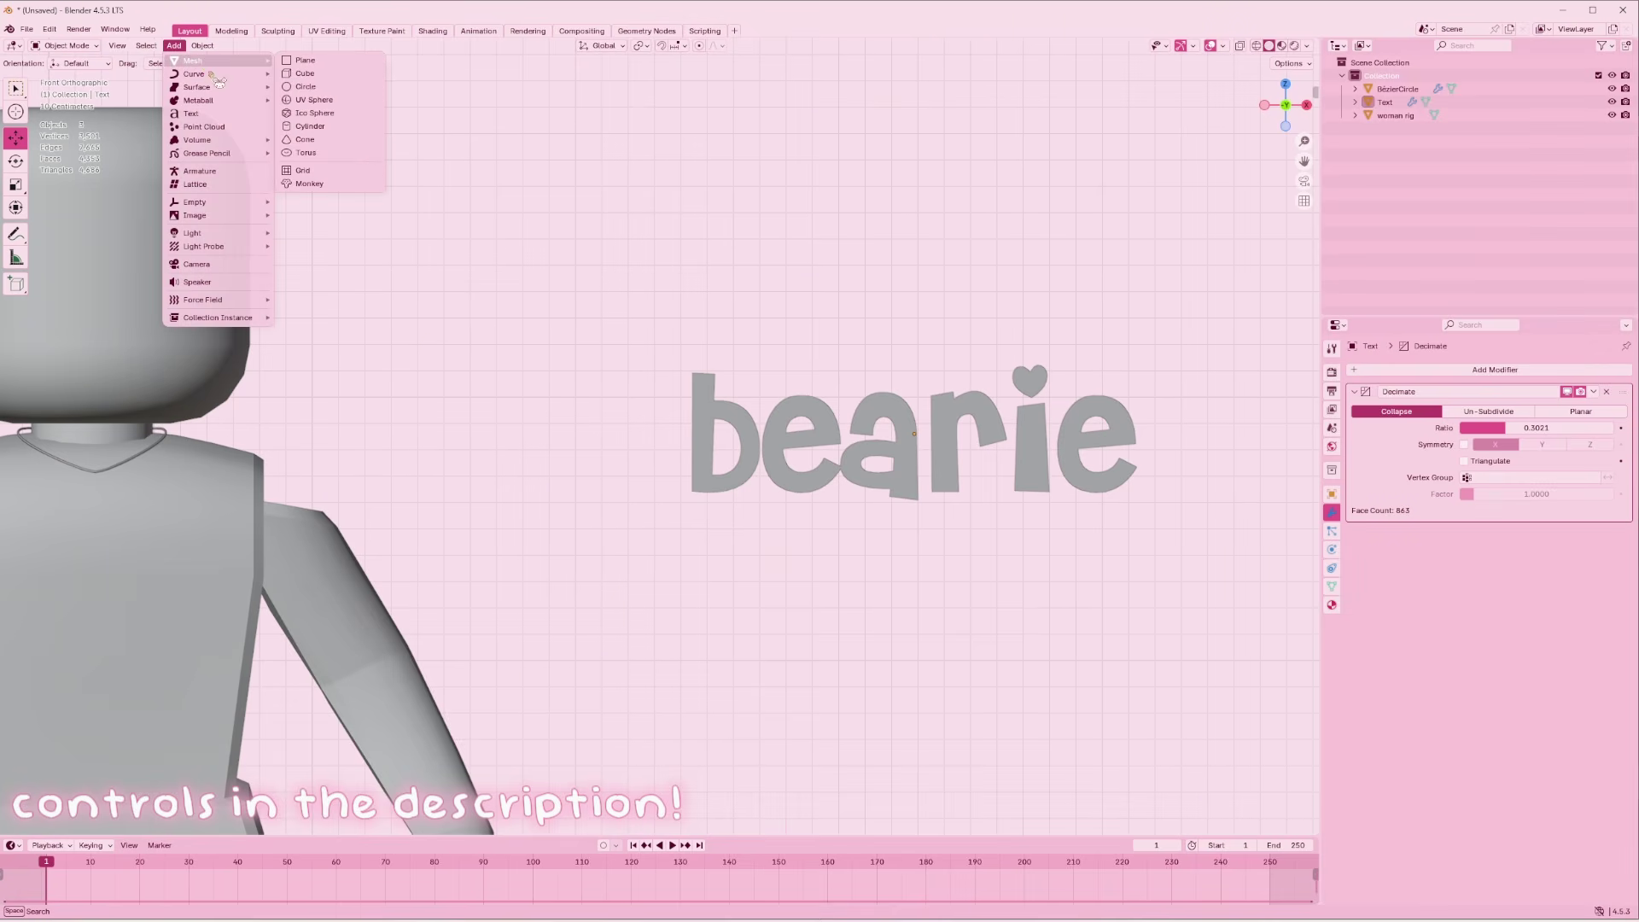
mouse_move(205, 75)
click(305, 86)
scroll(700, 297, down, 4)
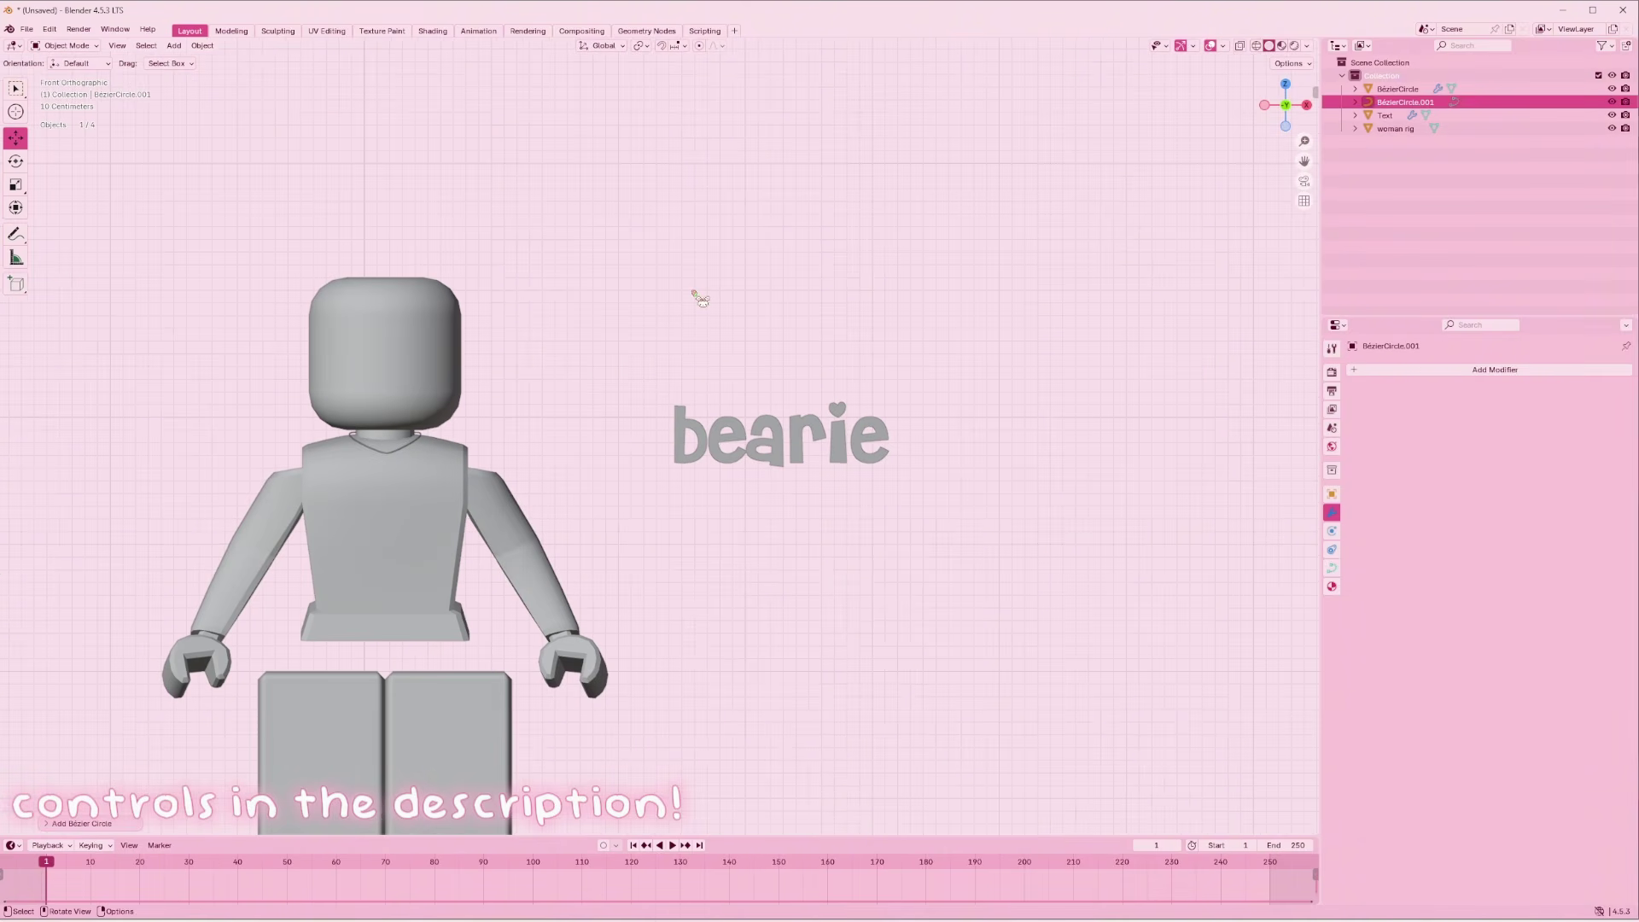
scroll(700, 297, down, 1)
key(r)
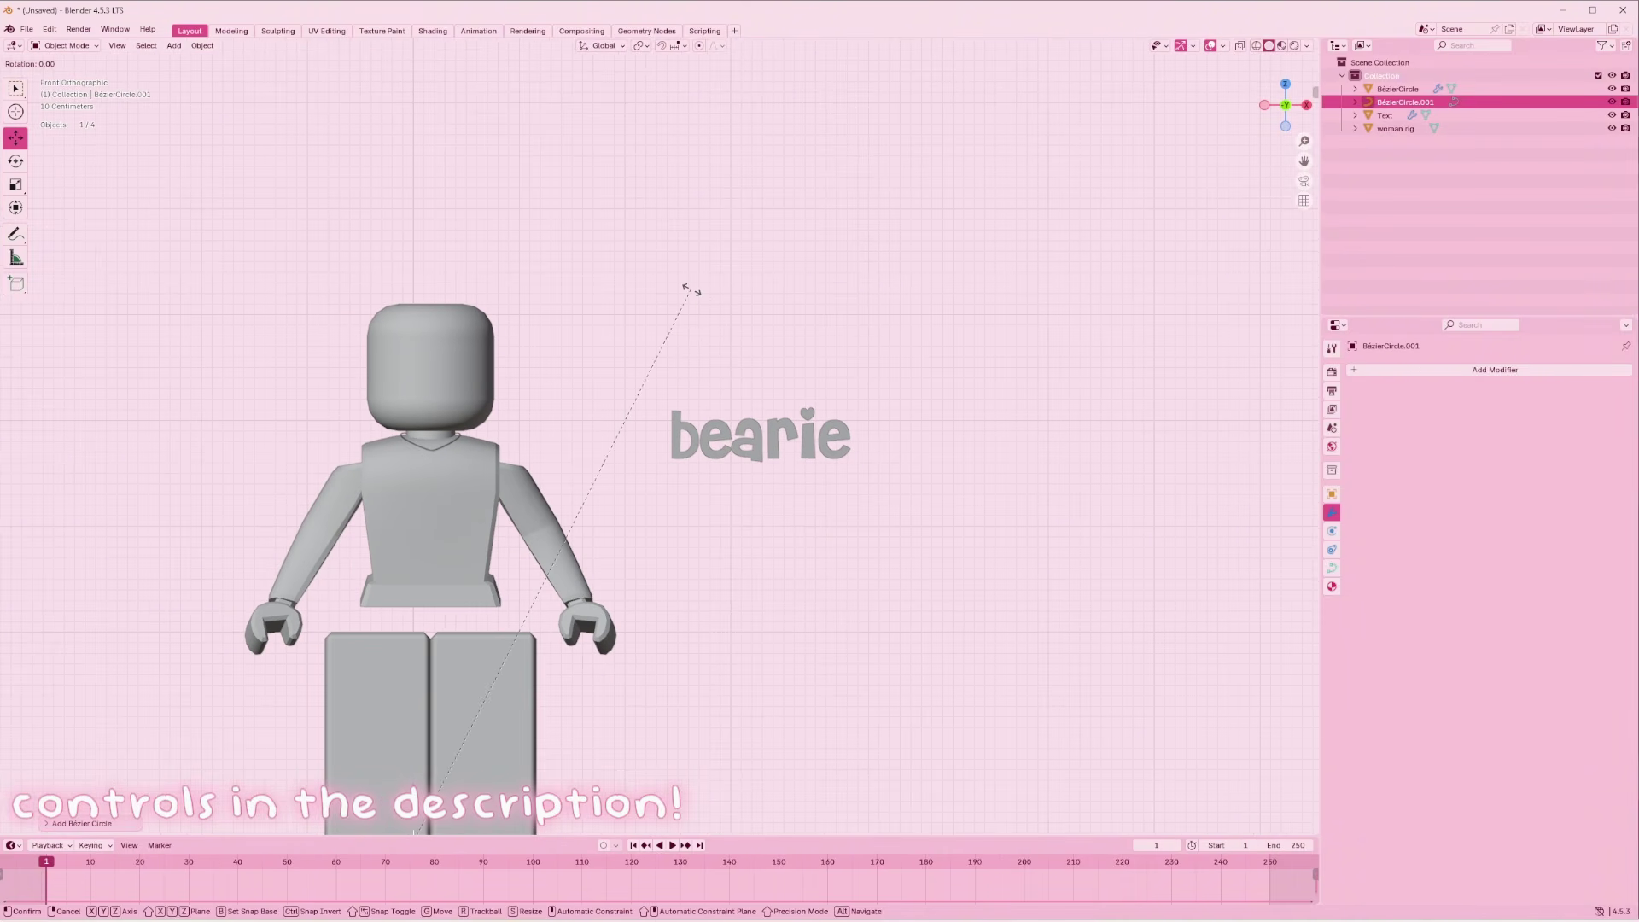
text(x)
text(90)
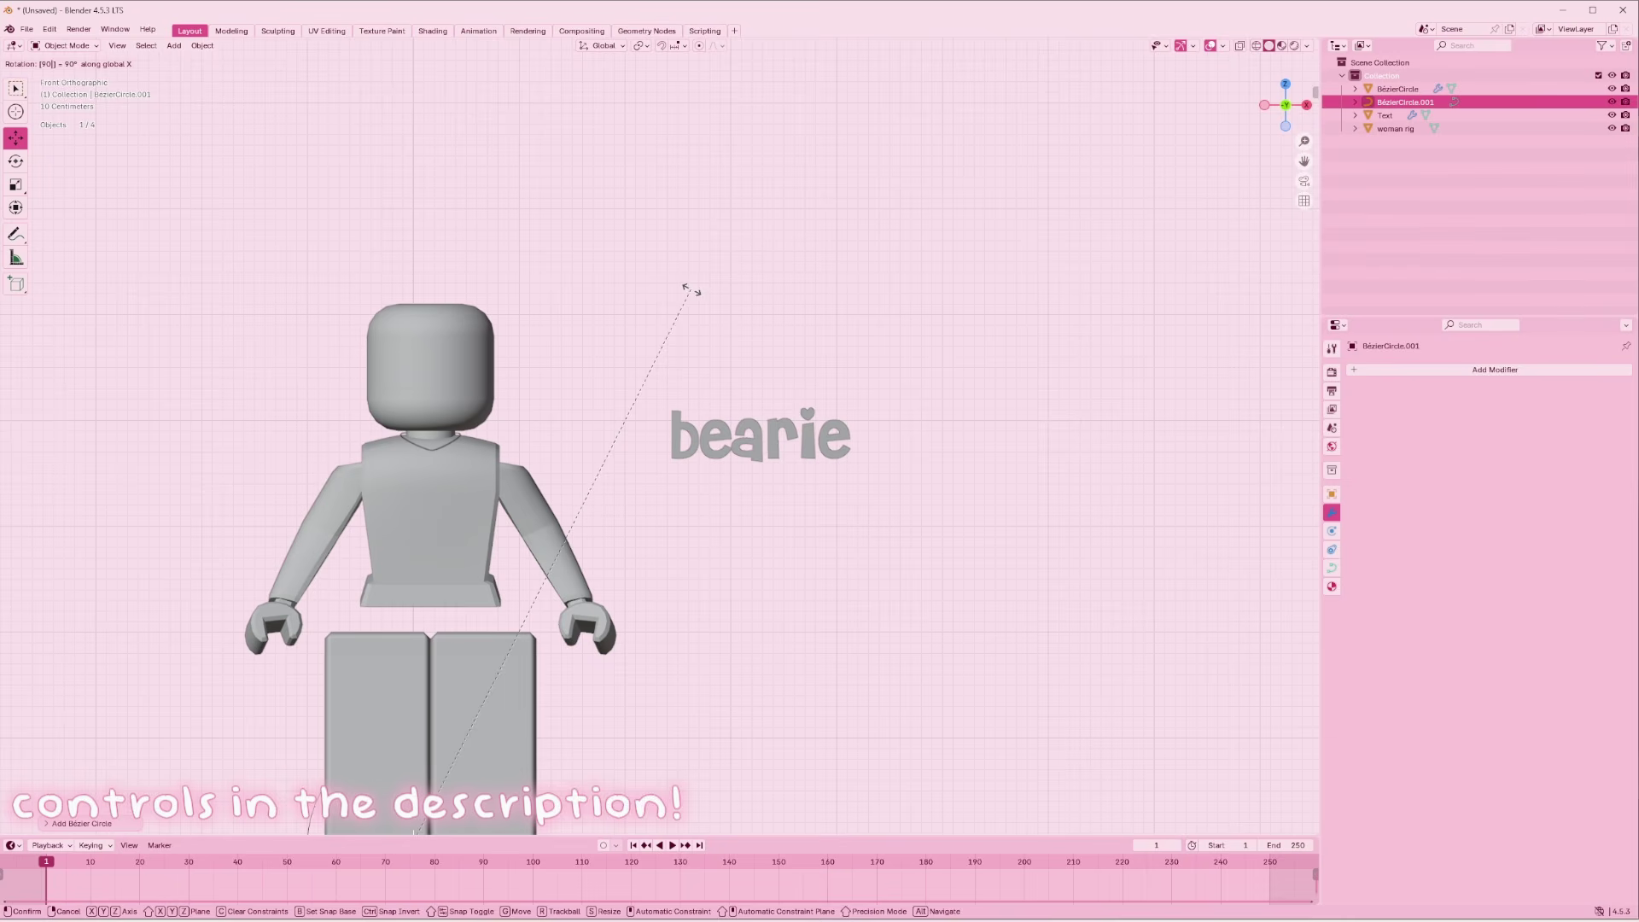
key(Return)
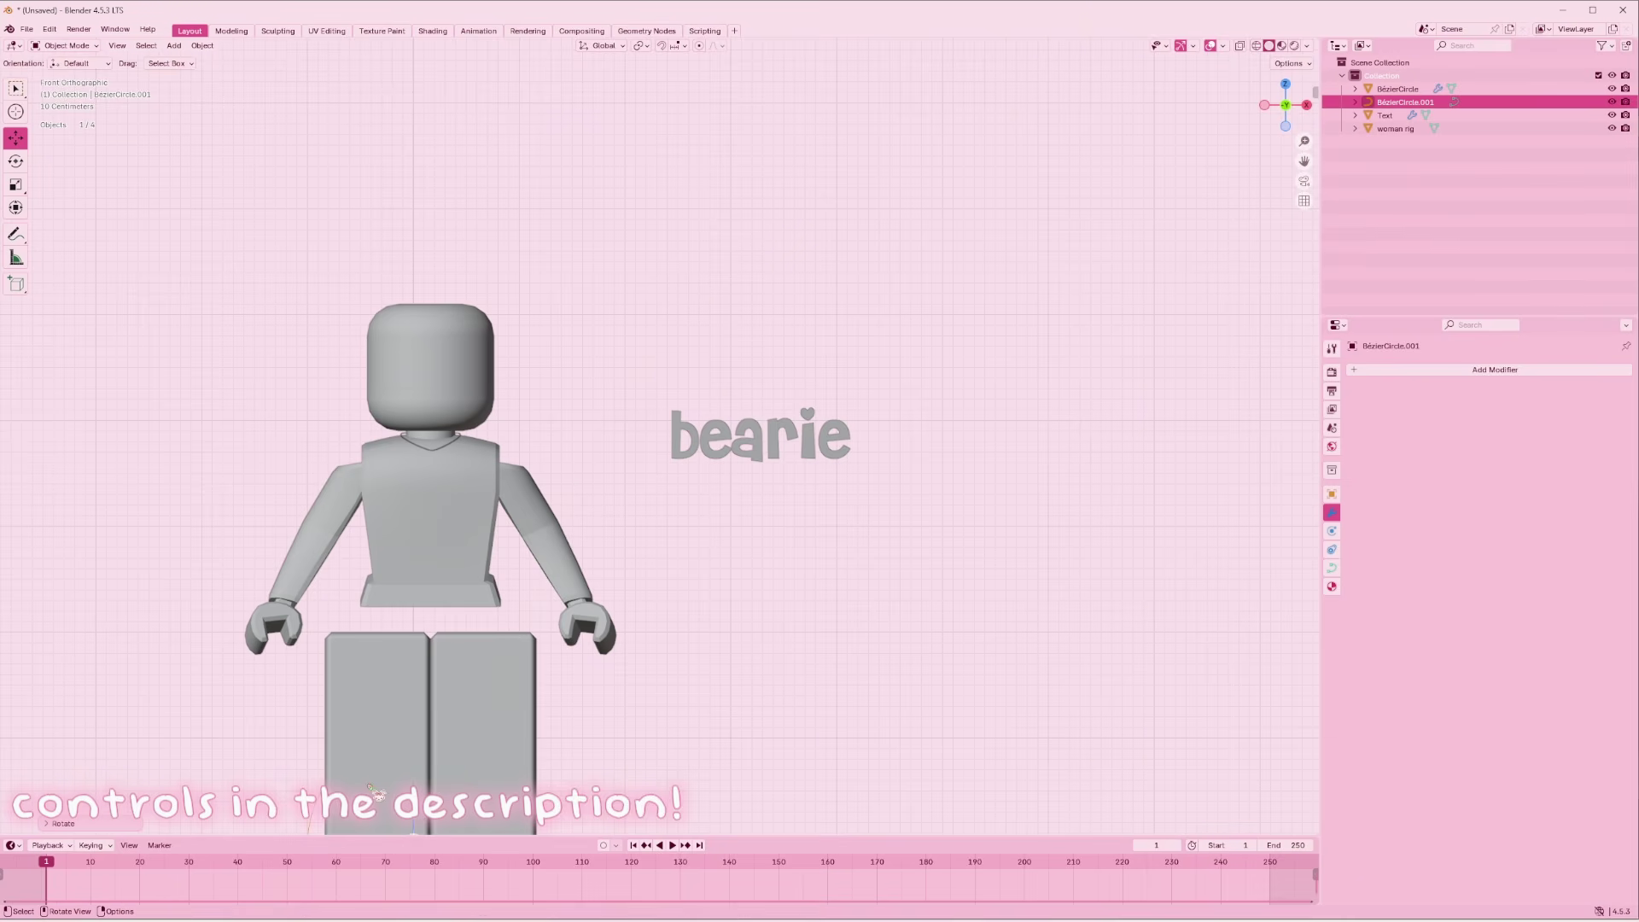
Move the new Bézier circle so that it surrounds and is centred on the "bearie" text, and check it from the side
key(g)
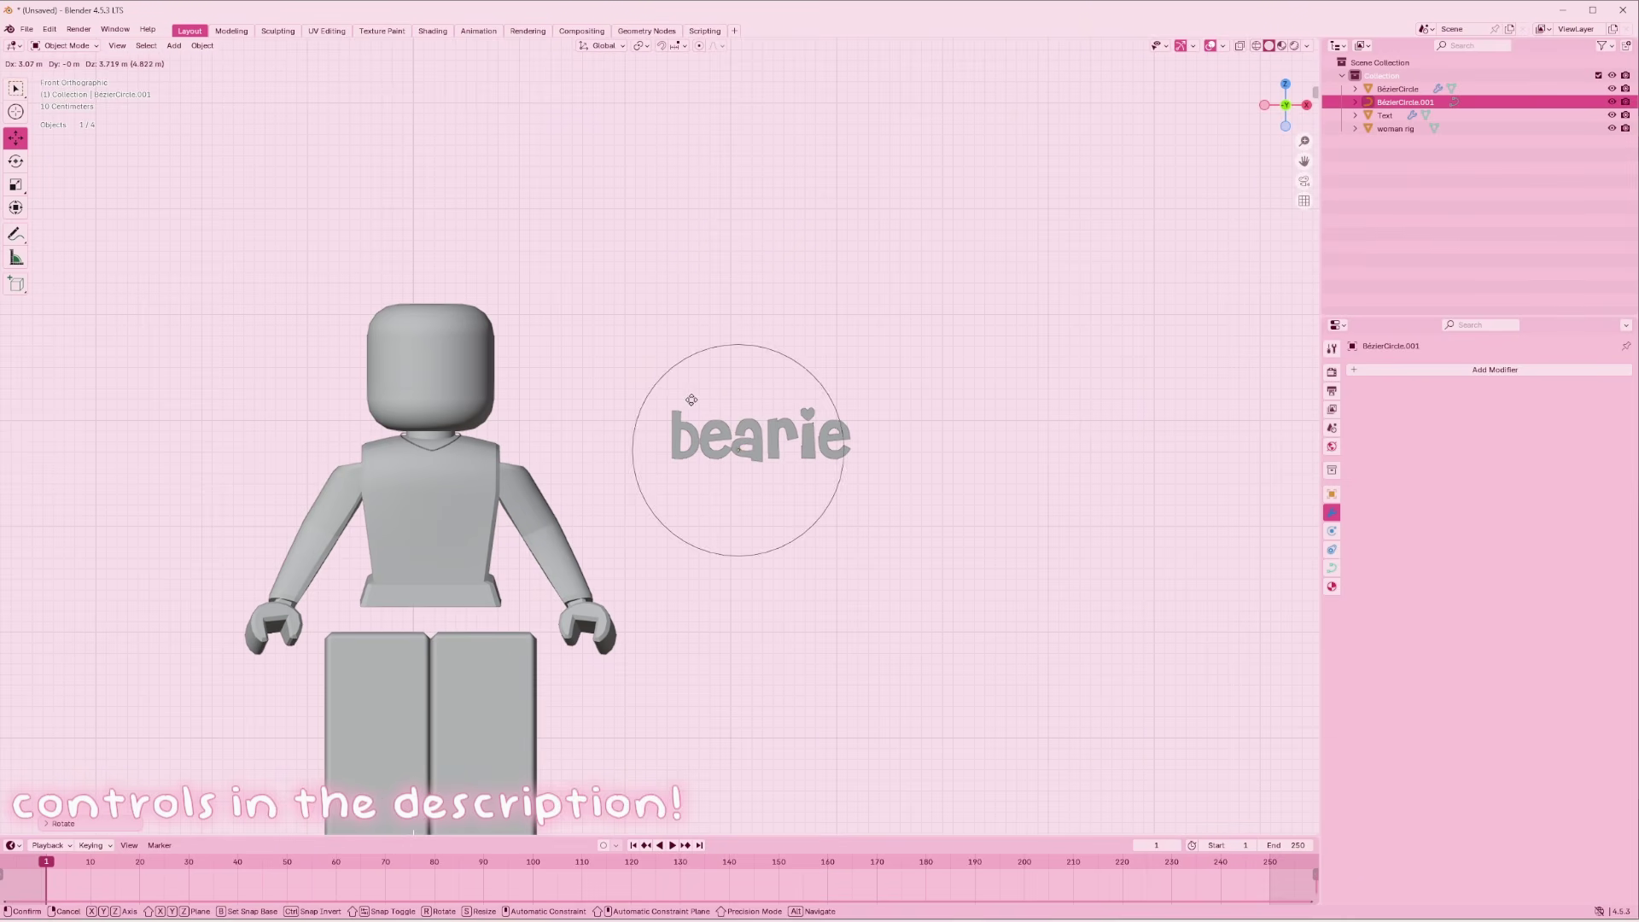
click(722, 383)
key(g)
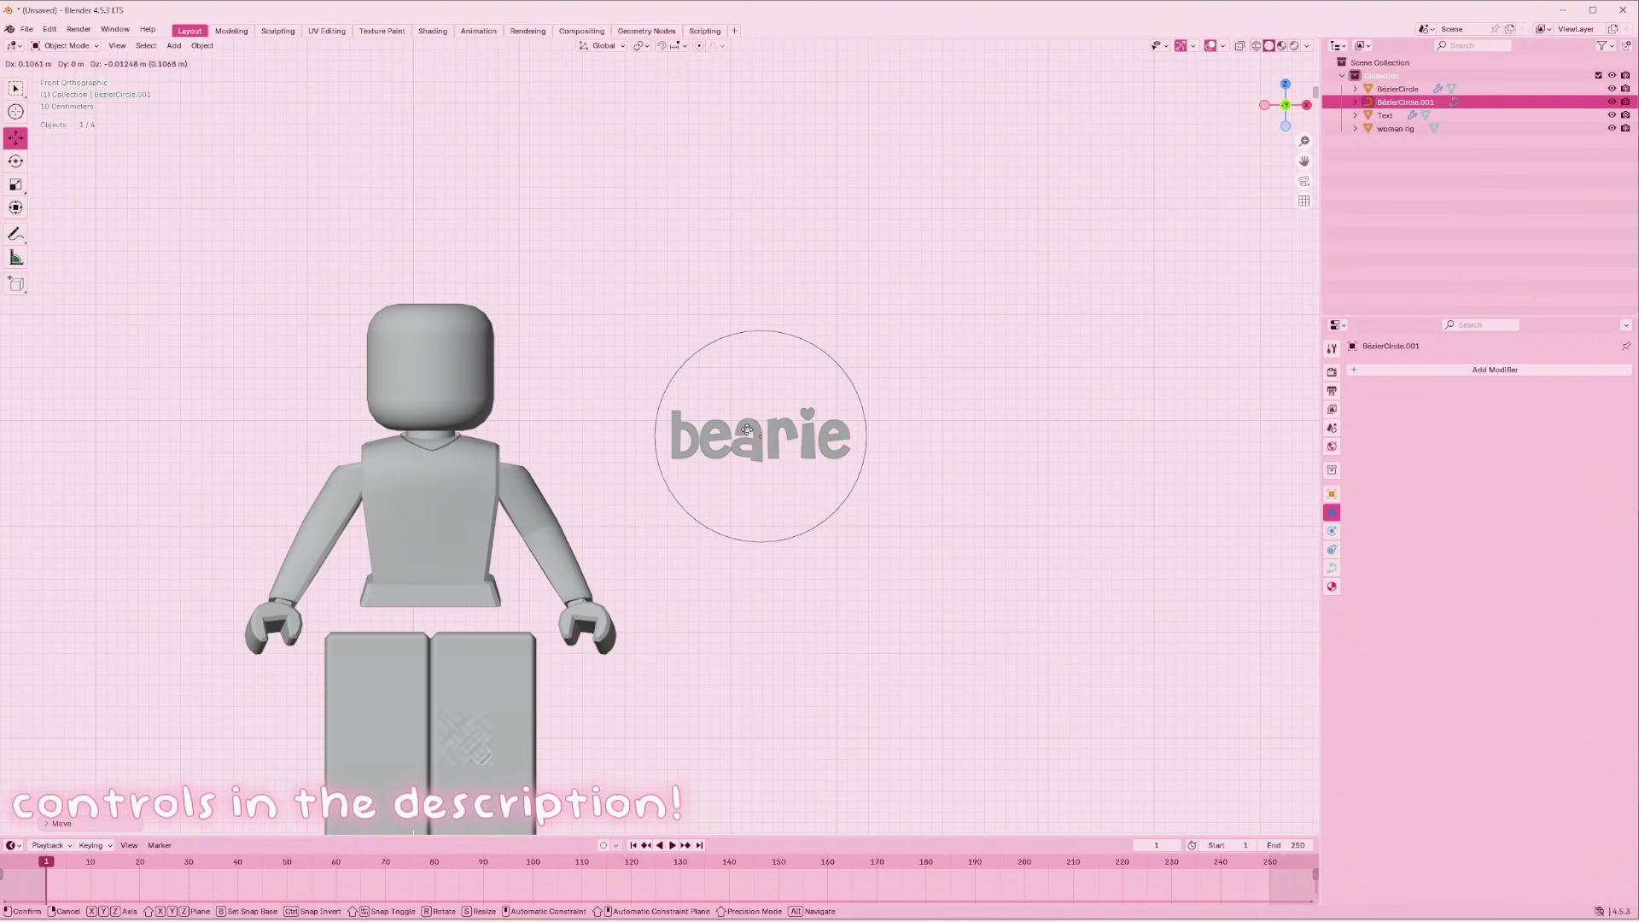
click(744, 428)
scroll(751, 426, up, 2)
click(1307, 105)
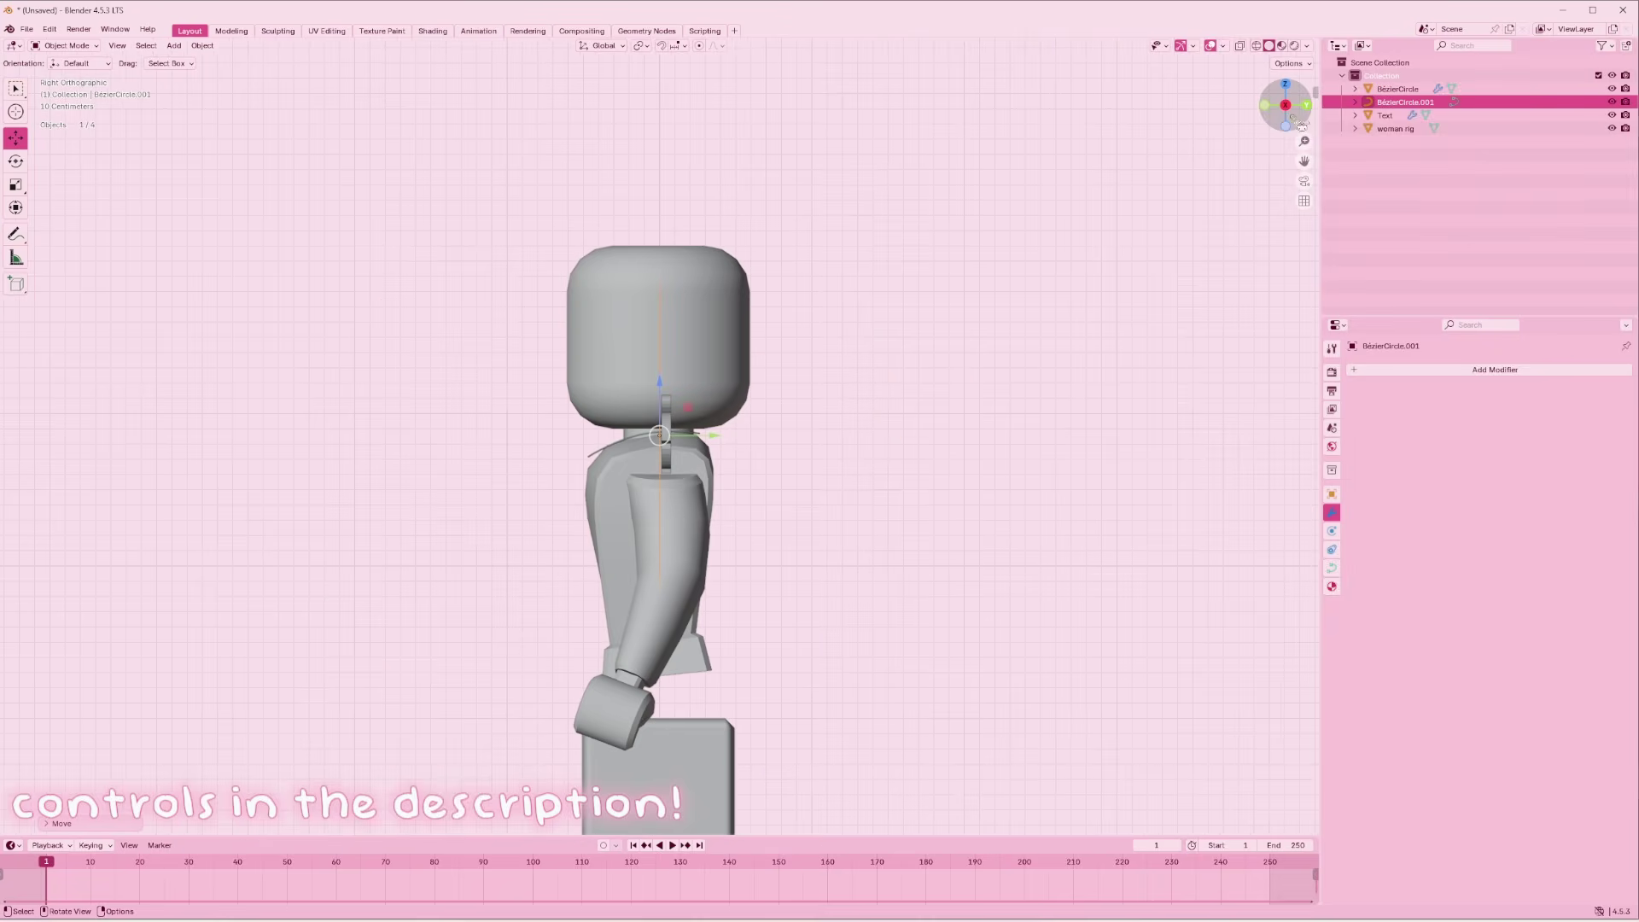
Line up the Bézier circle with the middle of the "bearie" text in depth and across its width
scroll(719, 465, up, 5)
drag(722, 444, 751, 444)
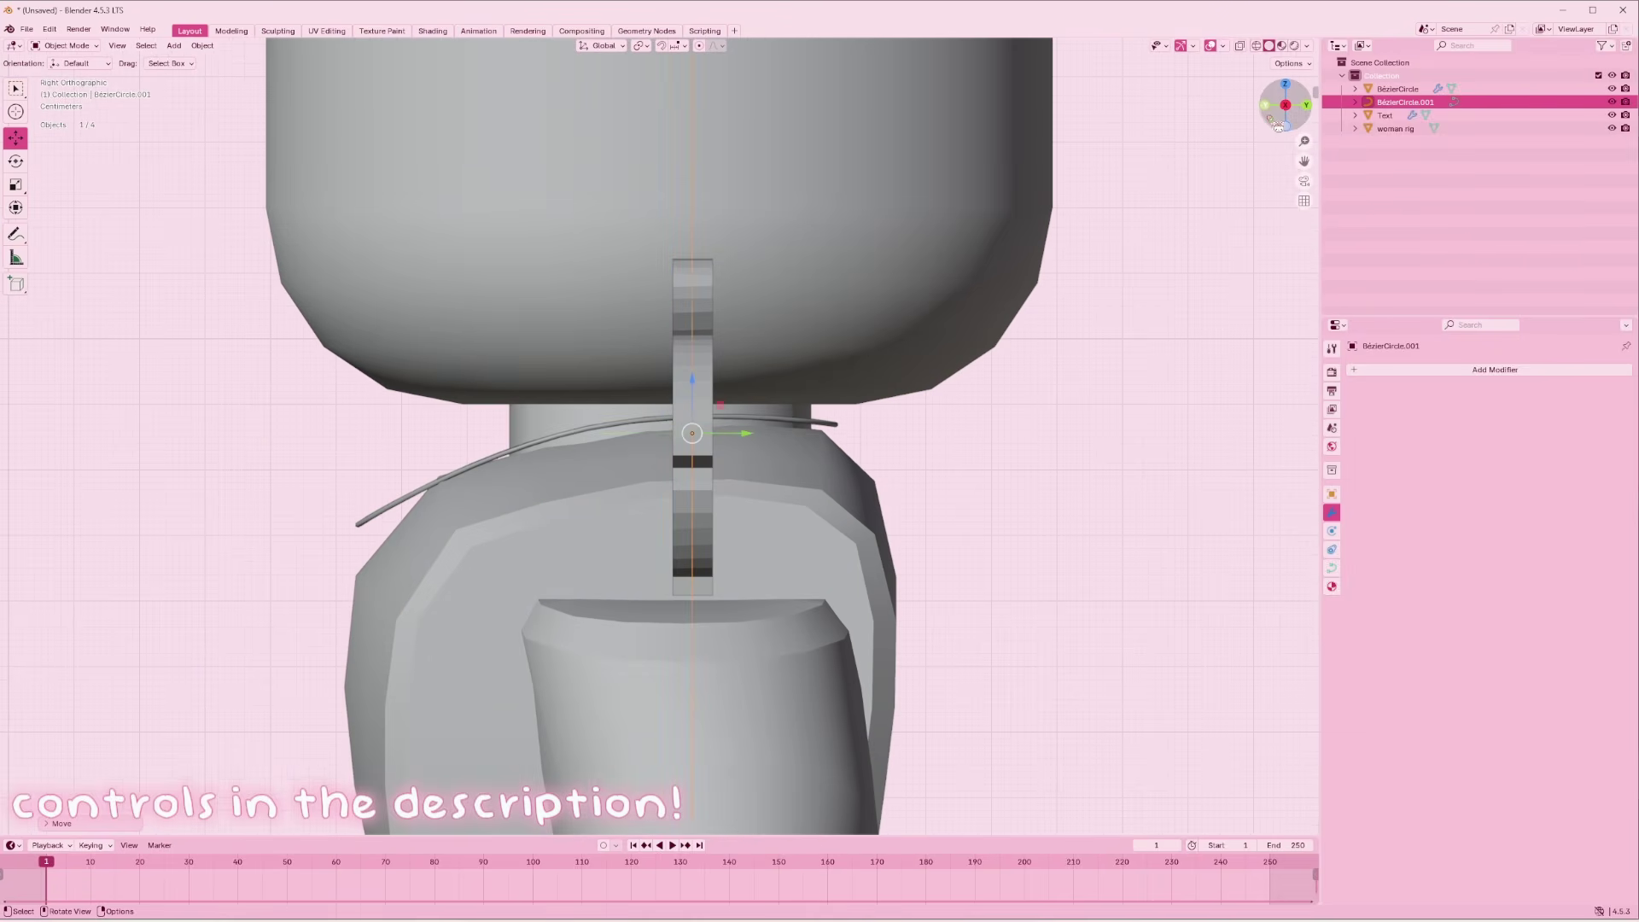
click(1267, 107)
scroll(1097, 318, down, 6)
drag(1303, 160, 1183, 162)
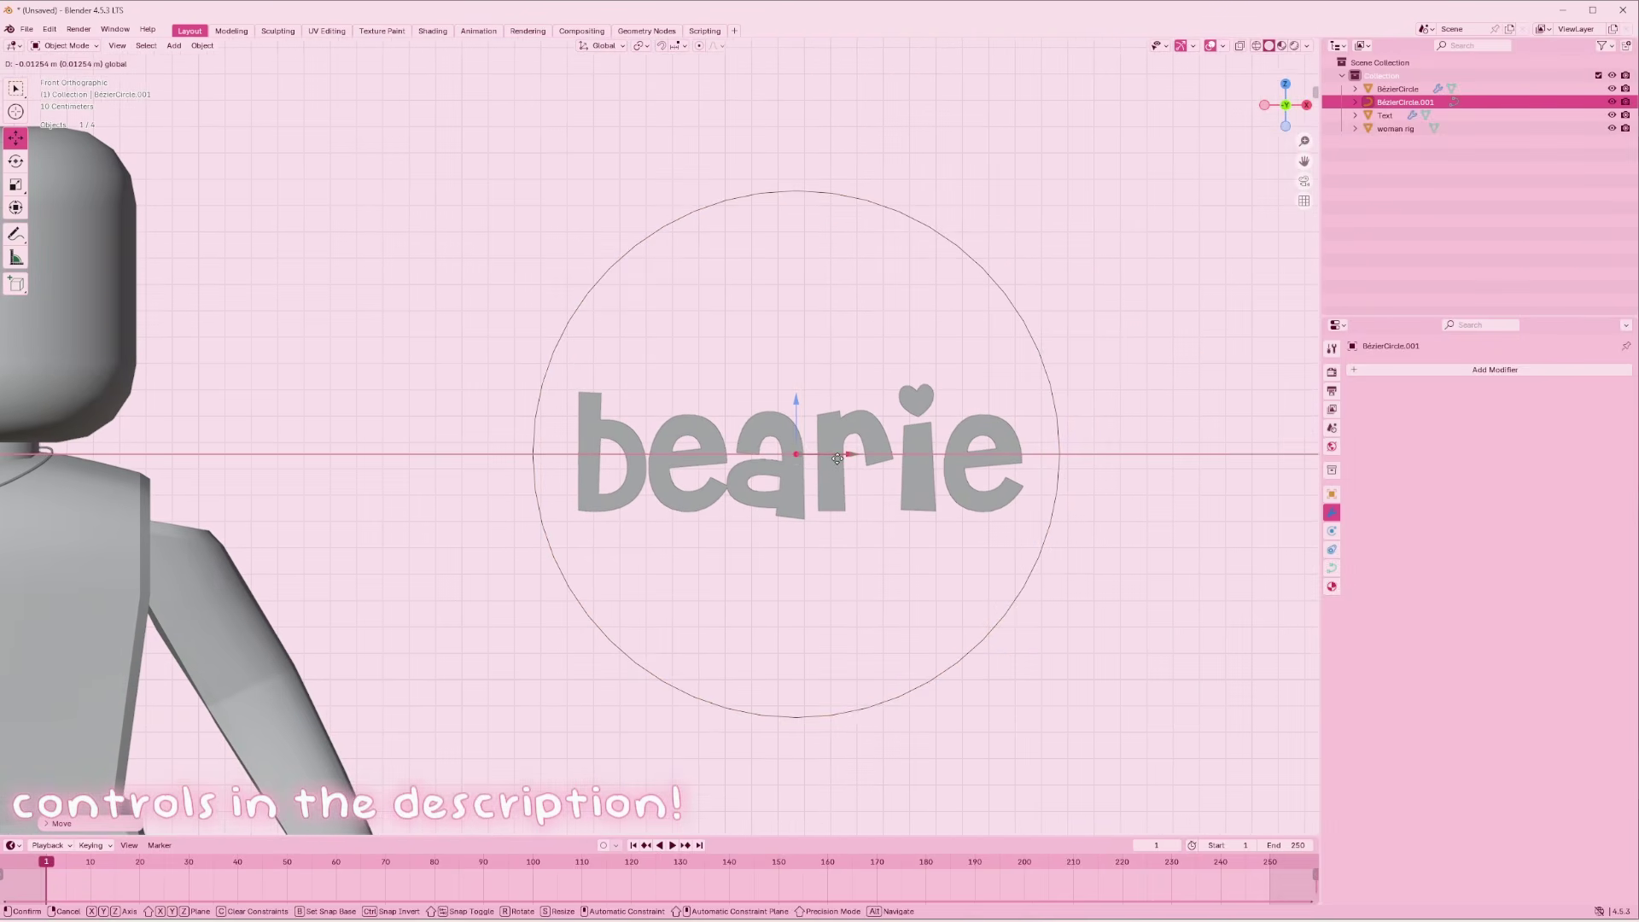
Scale the Bézier circle down to span only the text's middle letters, raise it so it rises above them, and deselect it
key(s)
click(1132, 414)
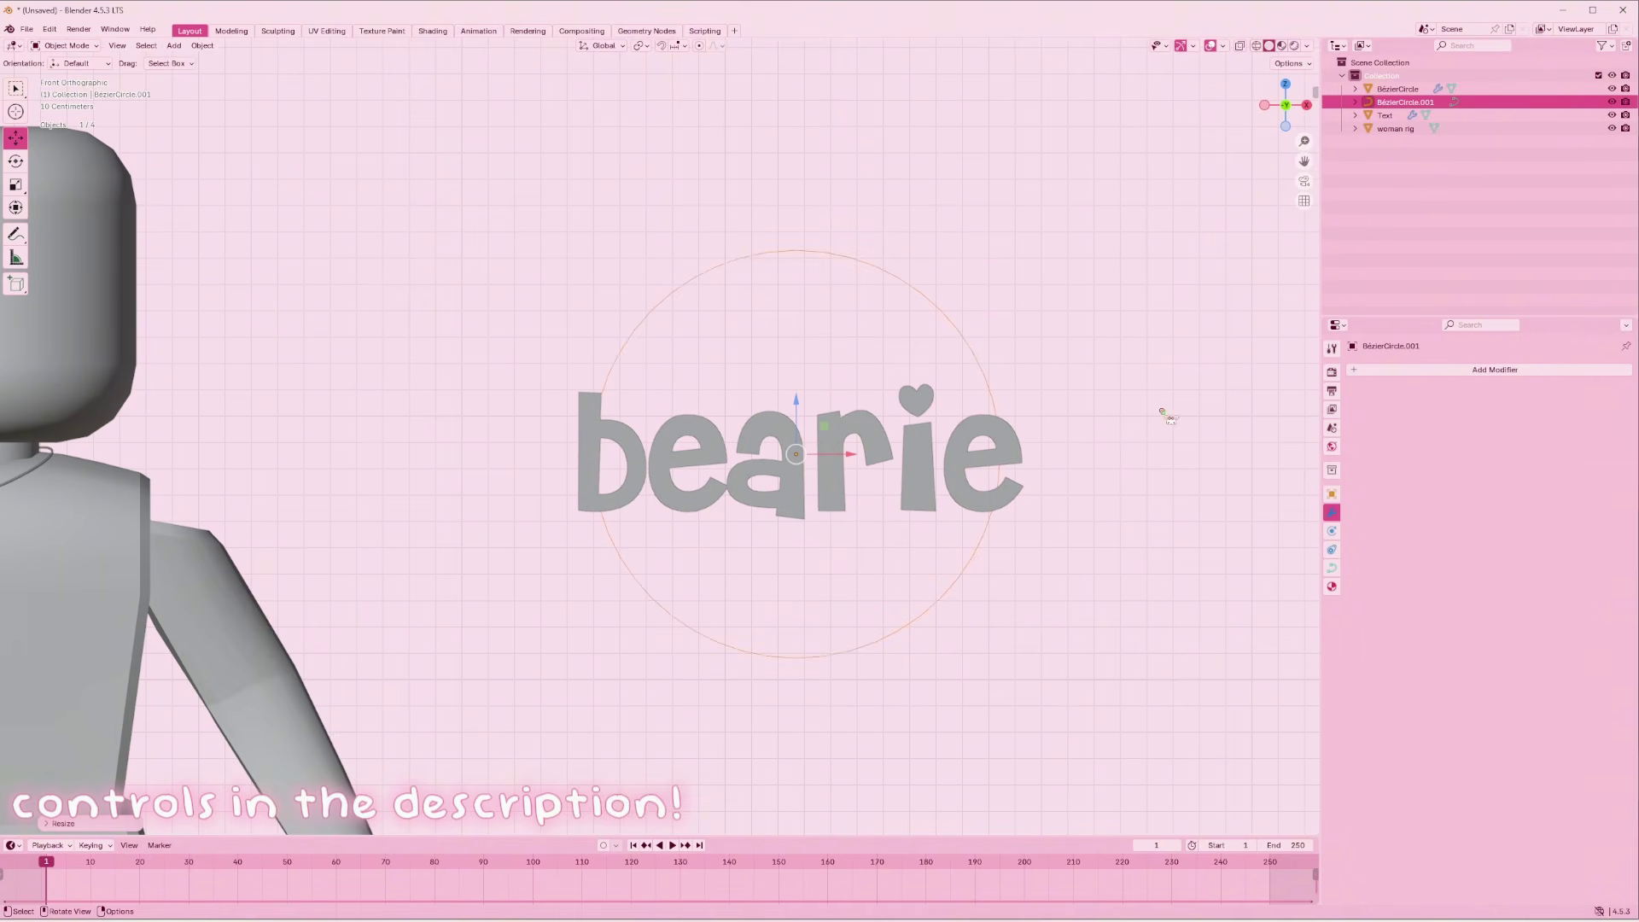
key(s)
click(944, 447)
drag(800, 416, 864, 417)
scroll(1177, 315, up, 2)
scroll(982, 356, up, 3)
click(1010, 353)
scroll(1009, 353, down, 1)
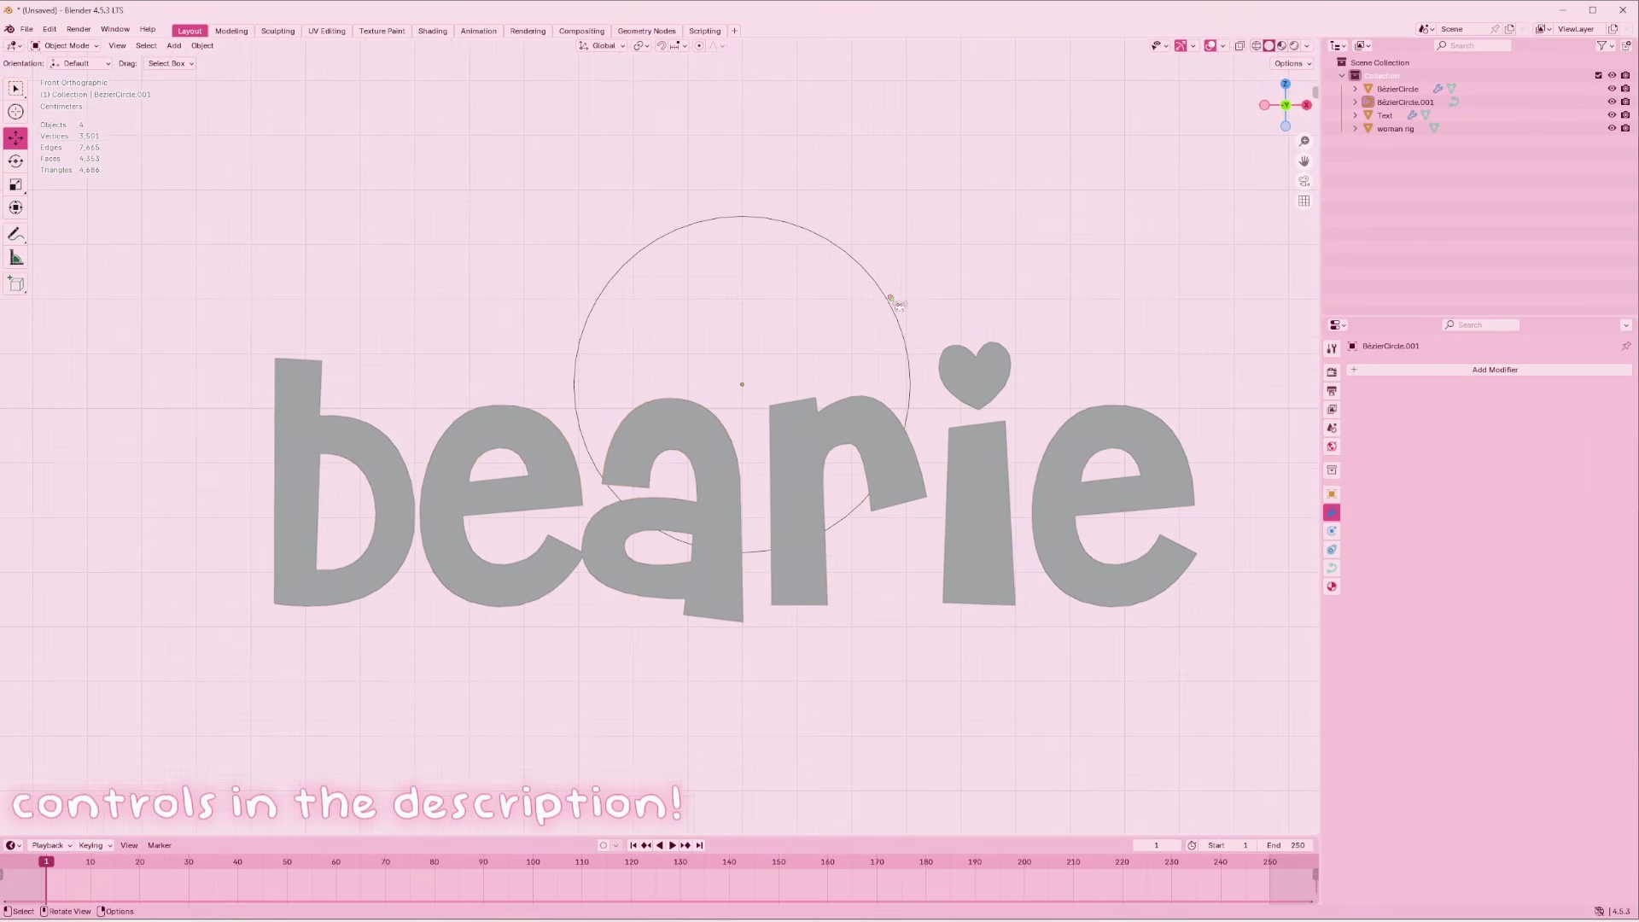
Give the Bézier circle thickness with a bevel depth of 0.02 m and an extrude of 0.02 m, and check it at an angle
click(888, 294)
click(1332, 567)
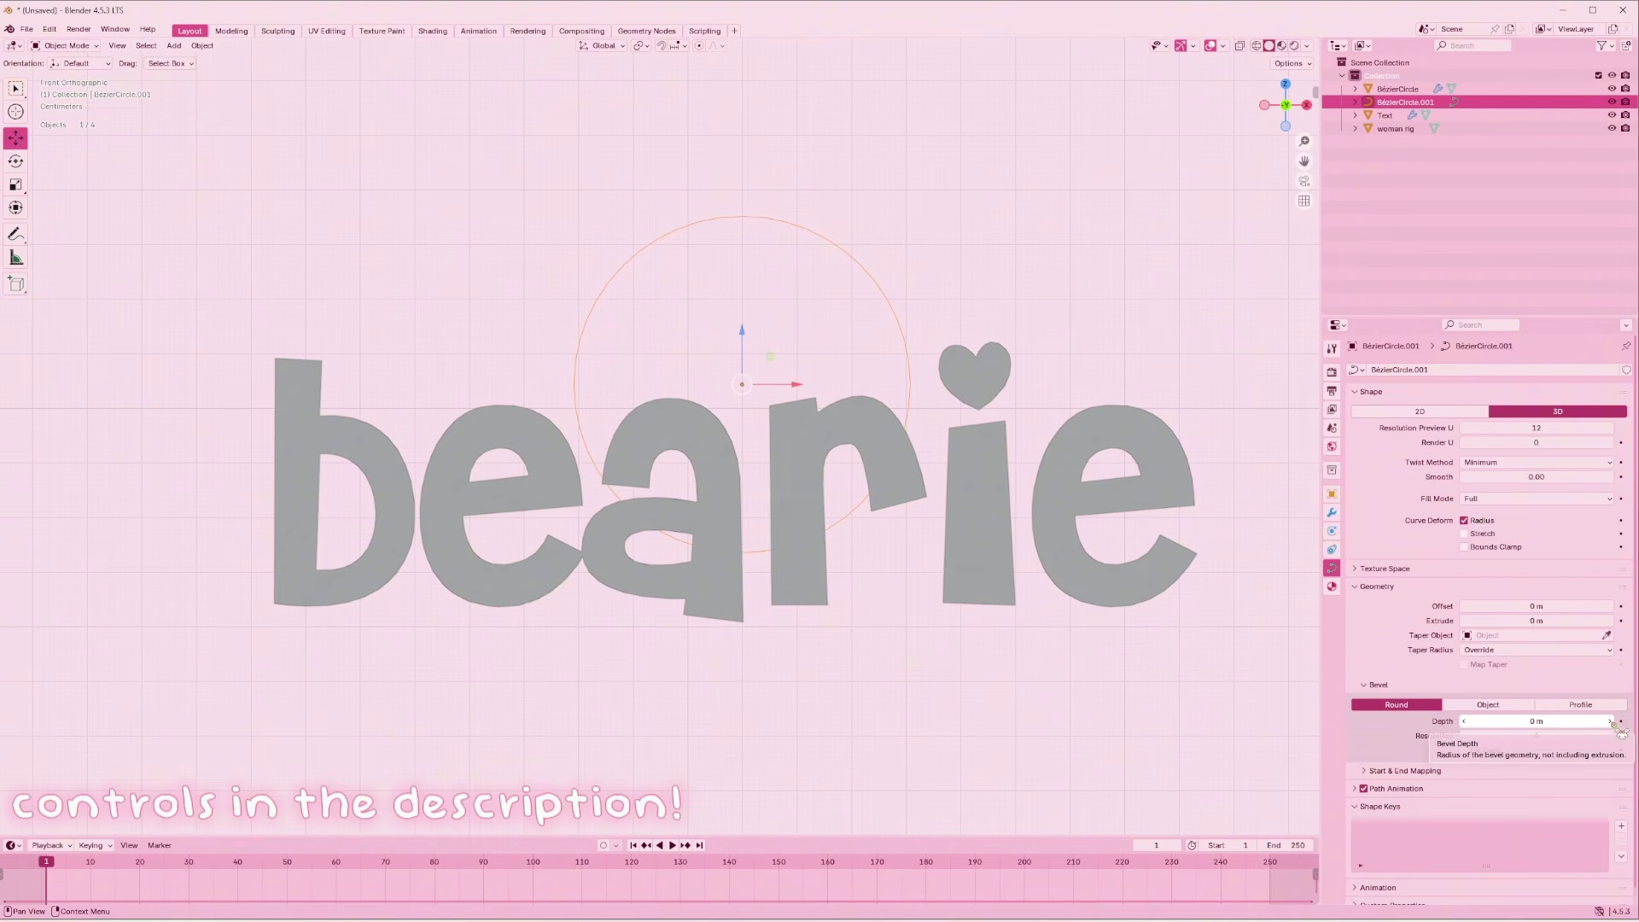
drag(1619, 727, 1630, 727)
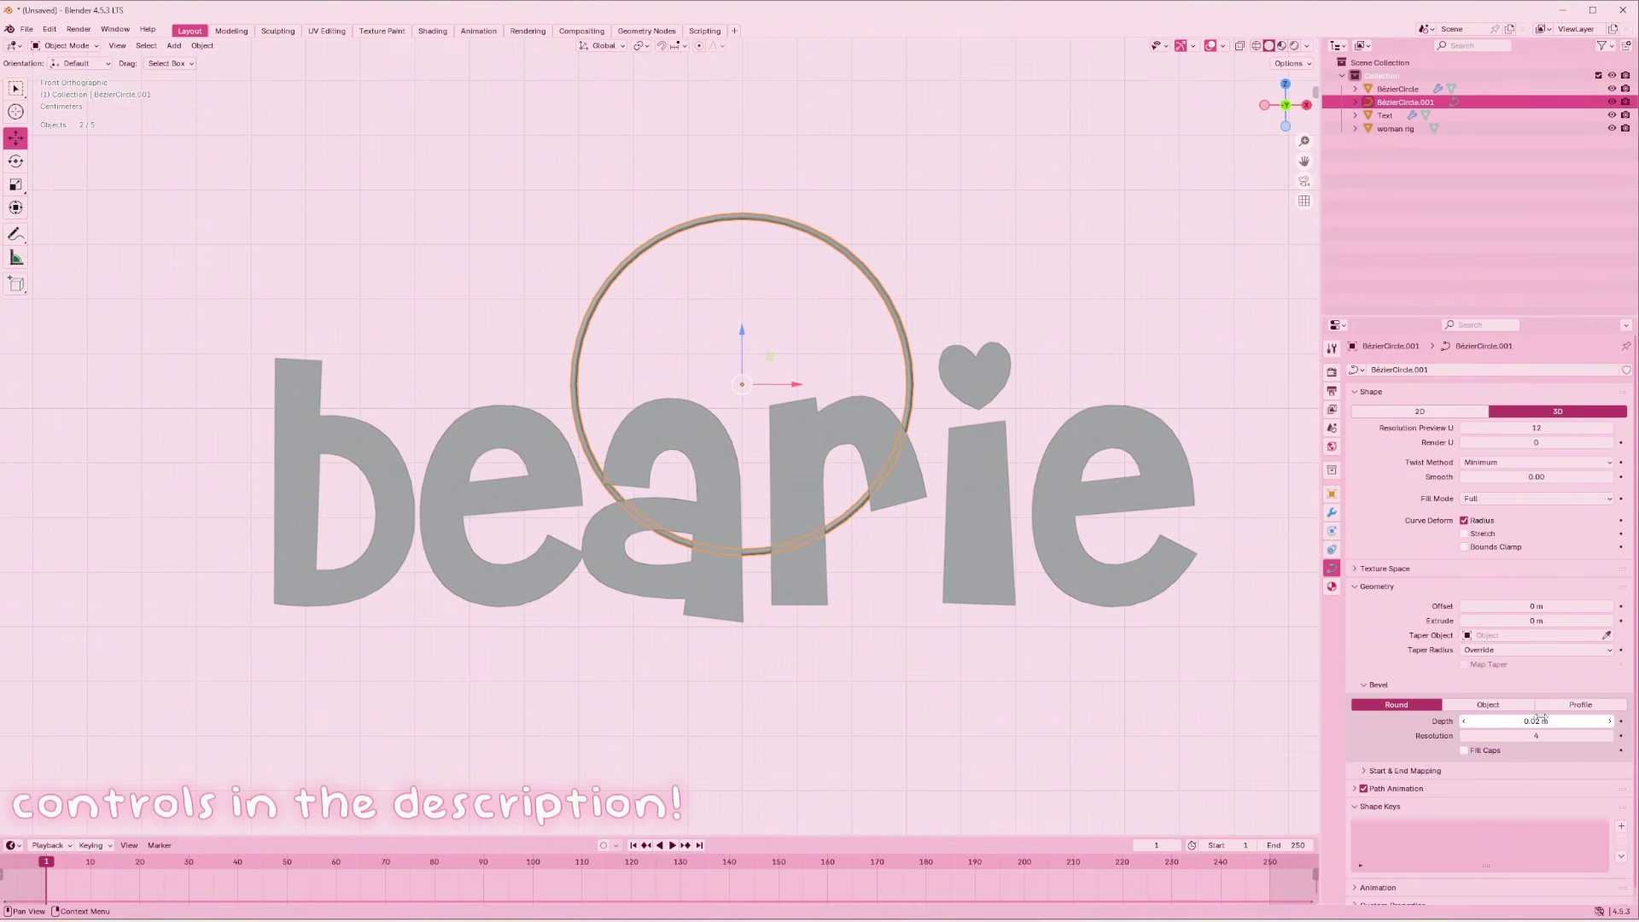
click(1611, 626)
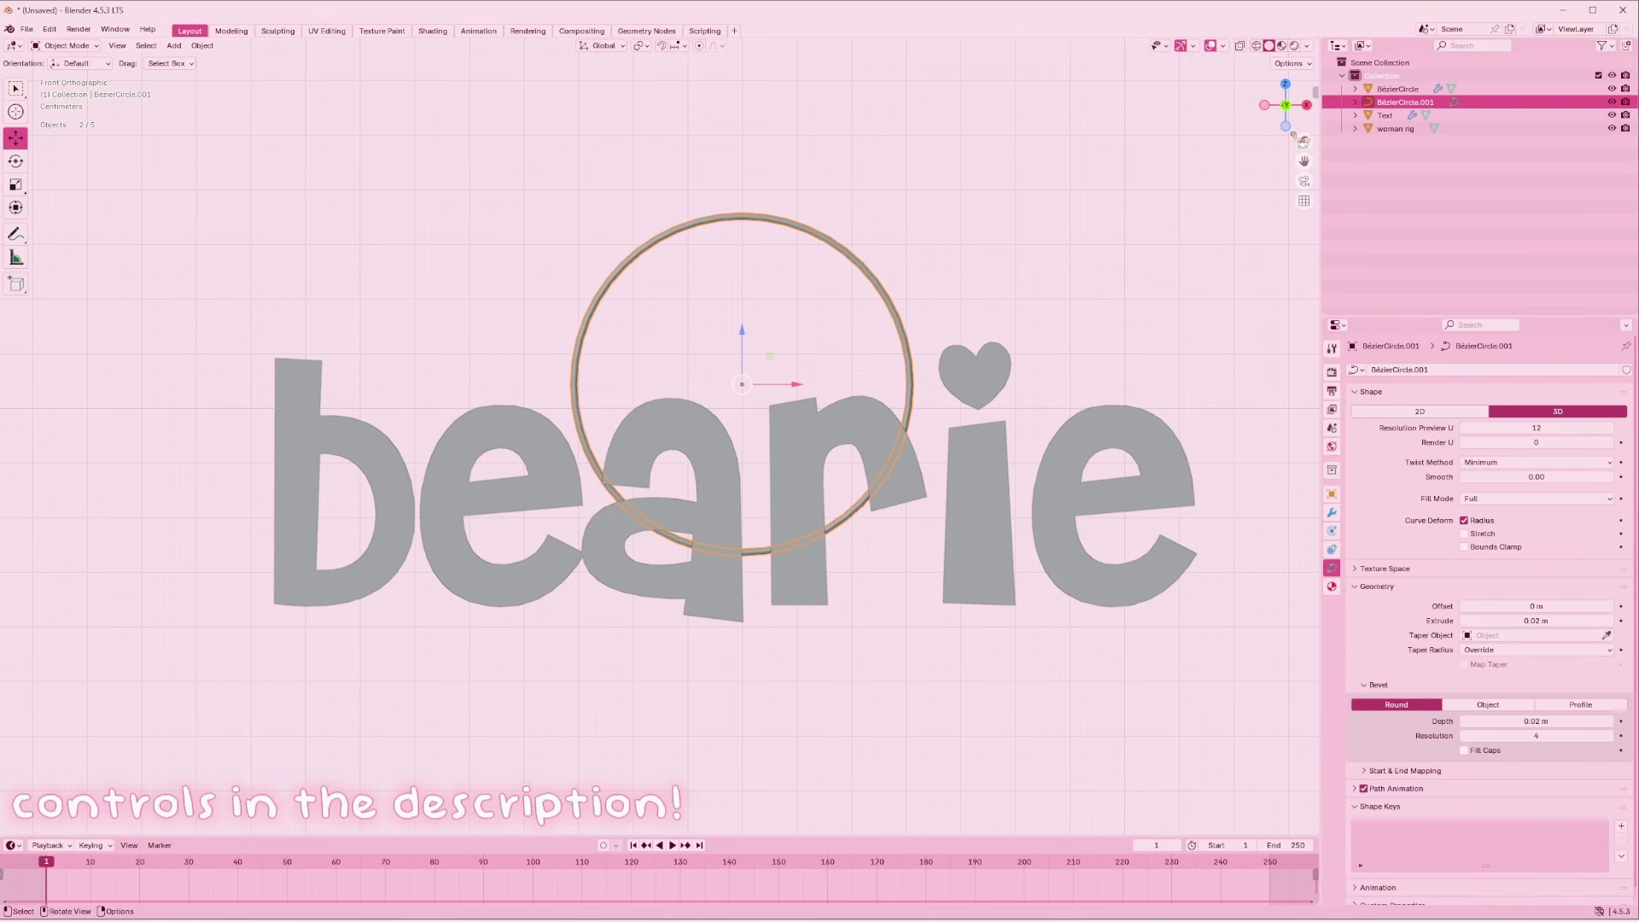
click(1305, 106)
drag(1293, 102, 1323, 134)
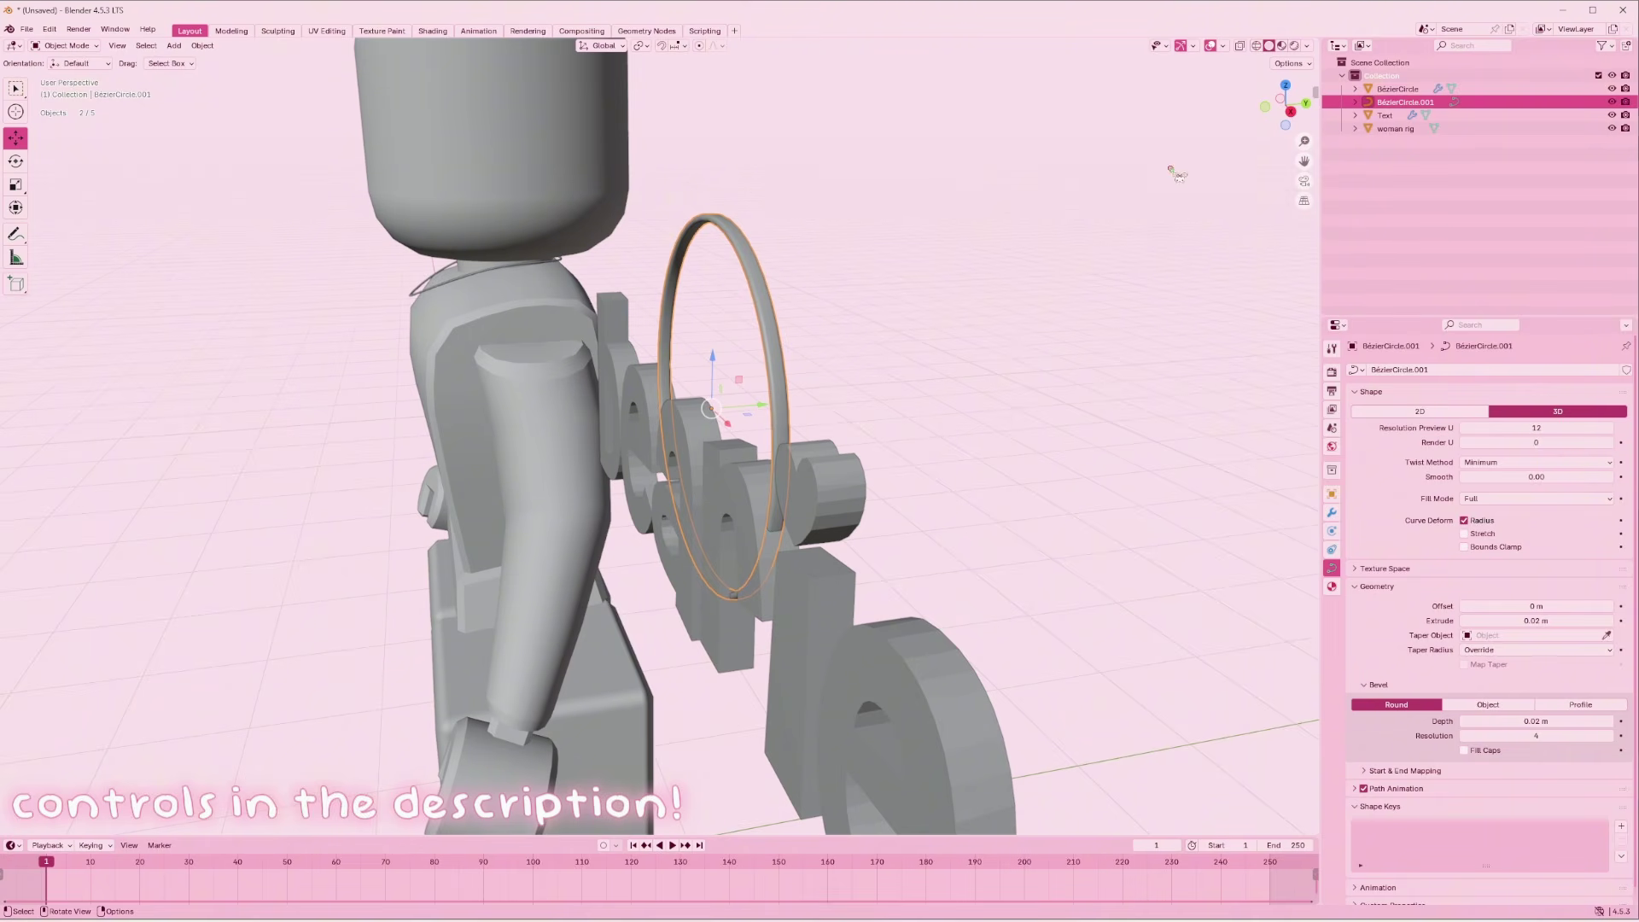
click(1265, 107)
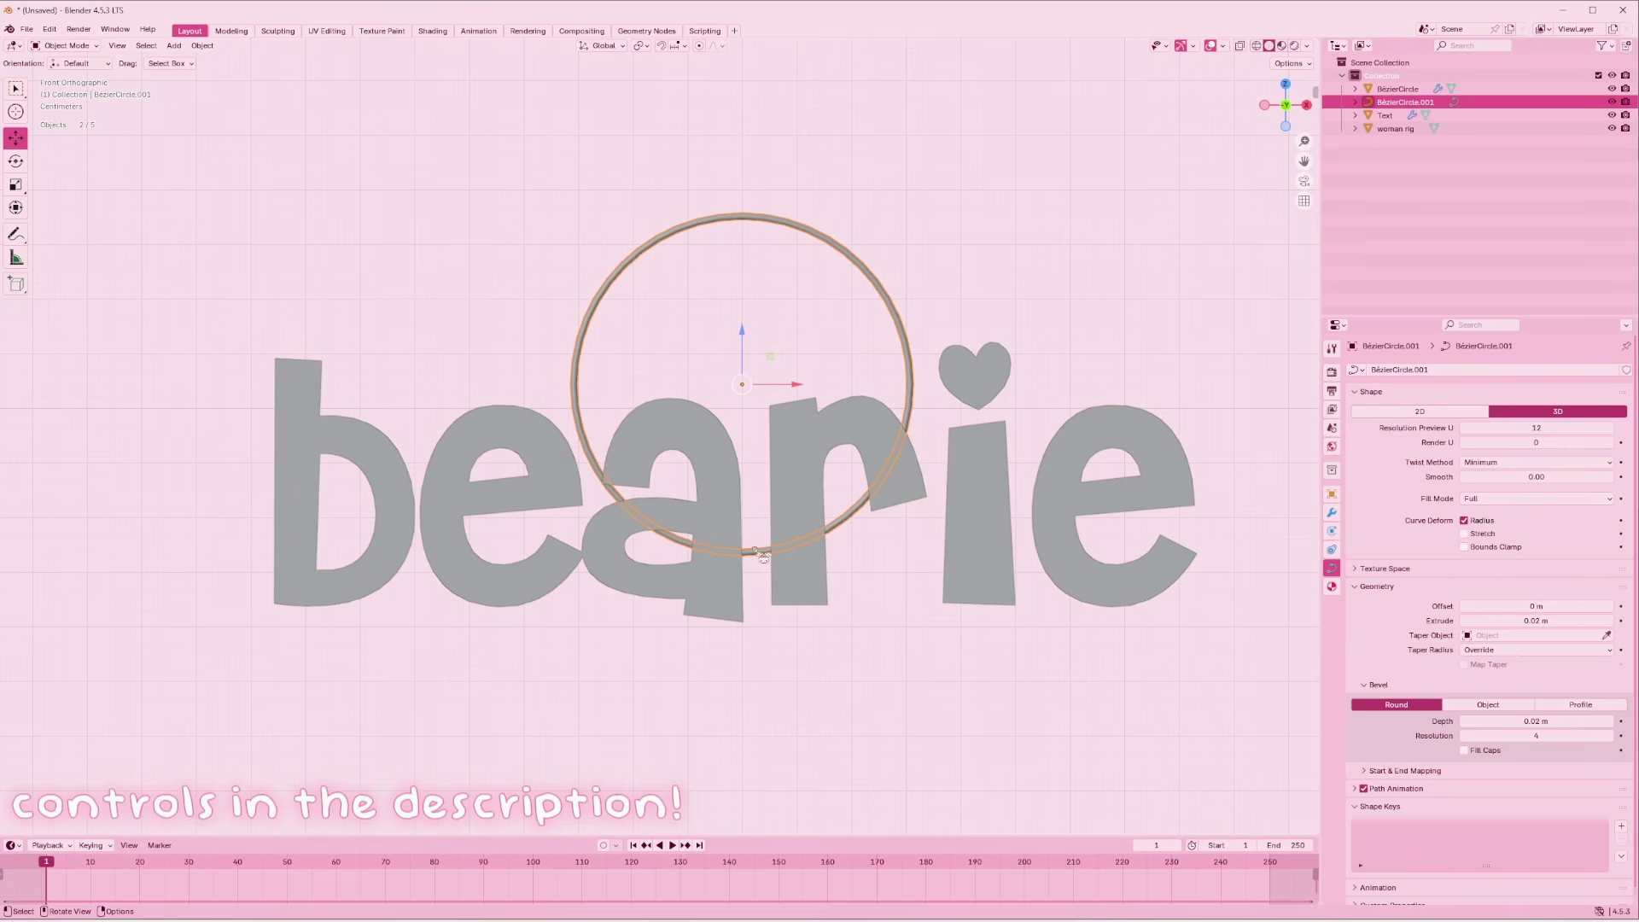
In Edit Mode, scale the circle's two side control points inward to turn the ring into an upright oval
key(Tab)
drag(943, 542, 883, 459)
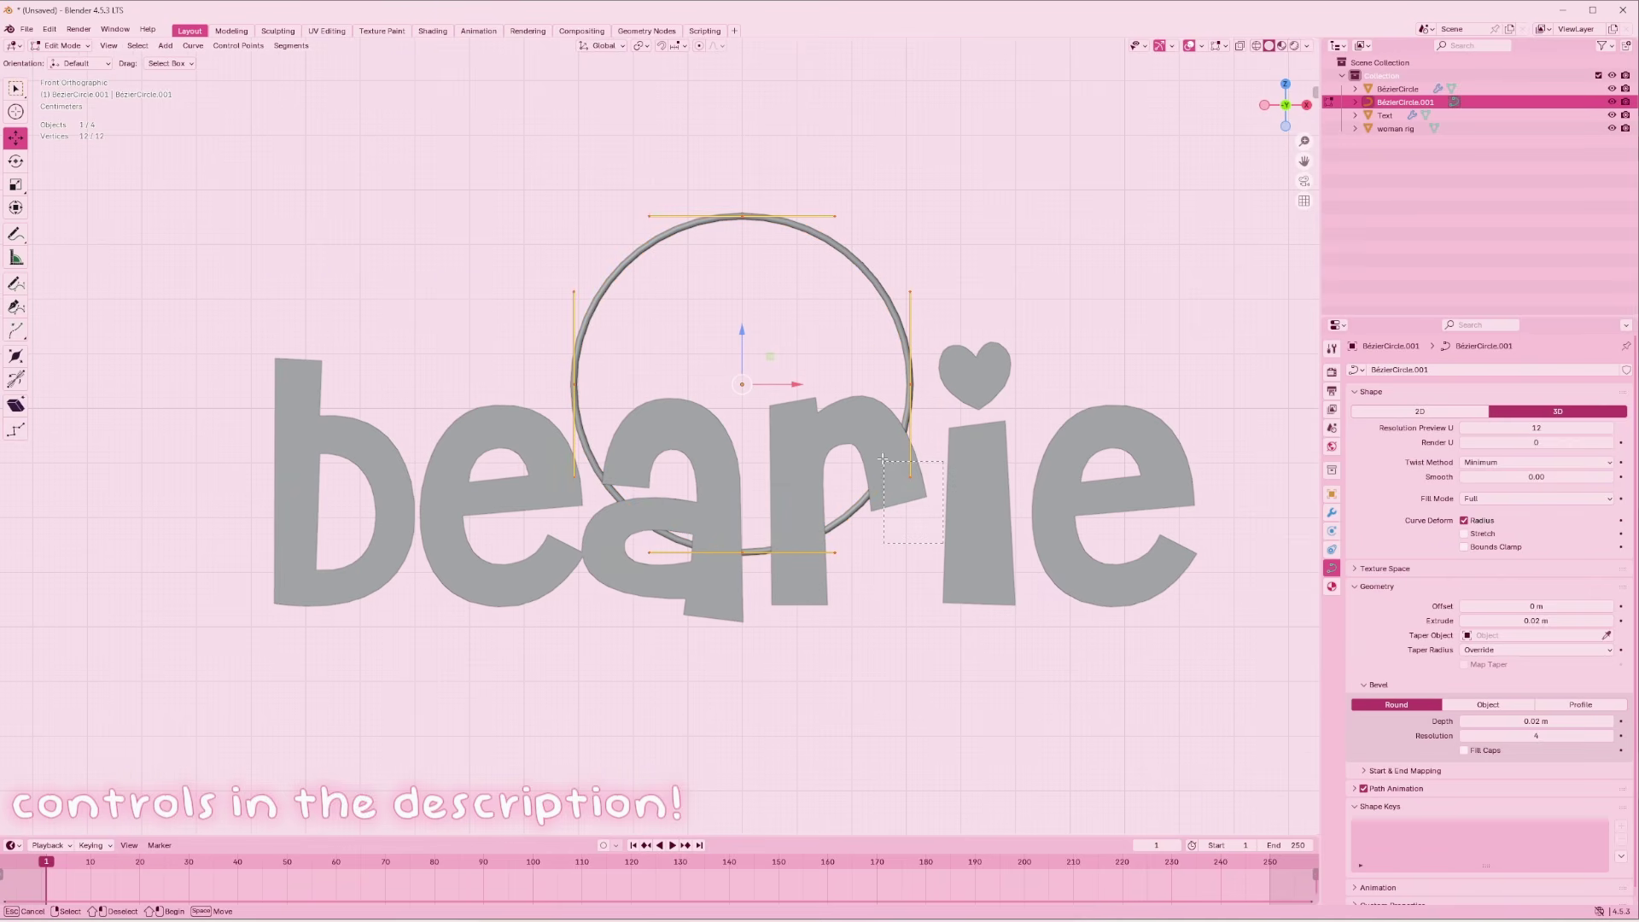
drag(864, 309, 865, 309)
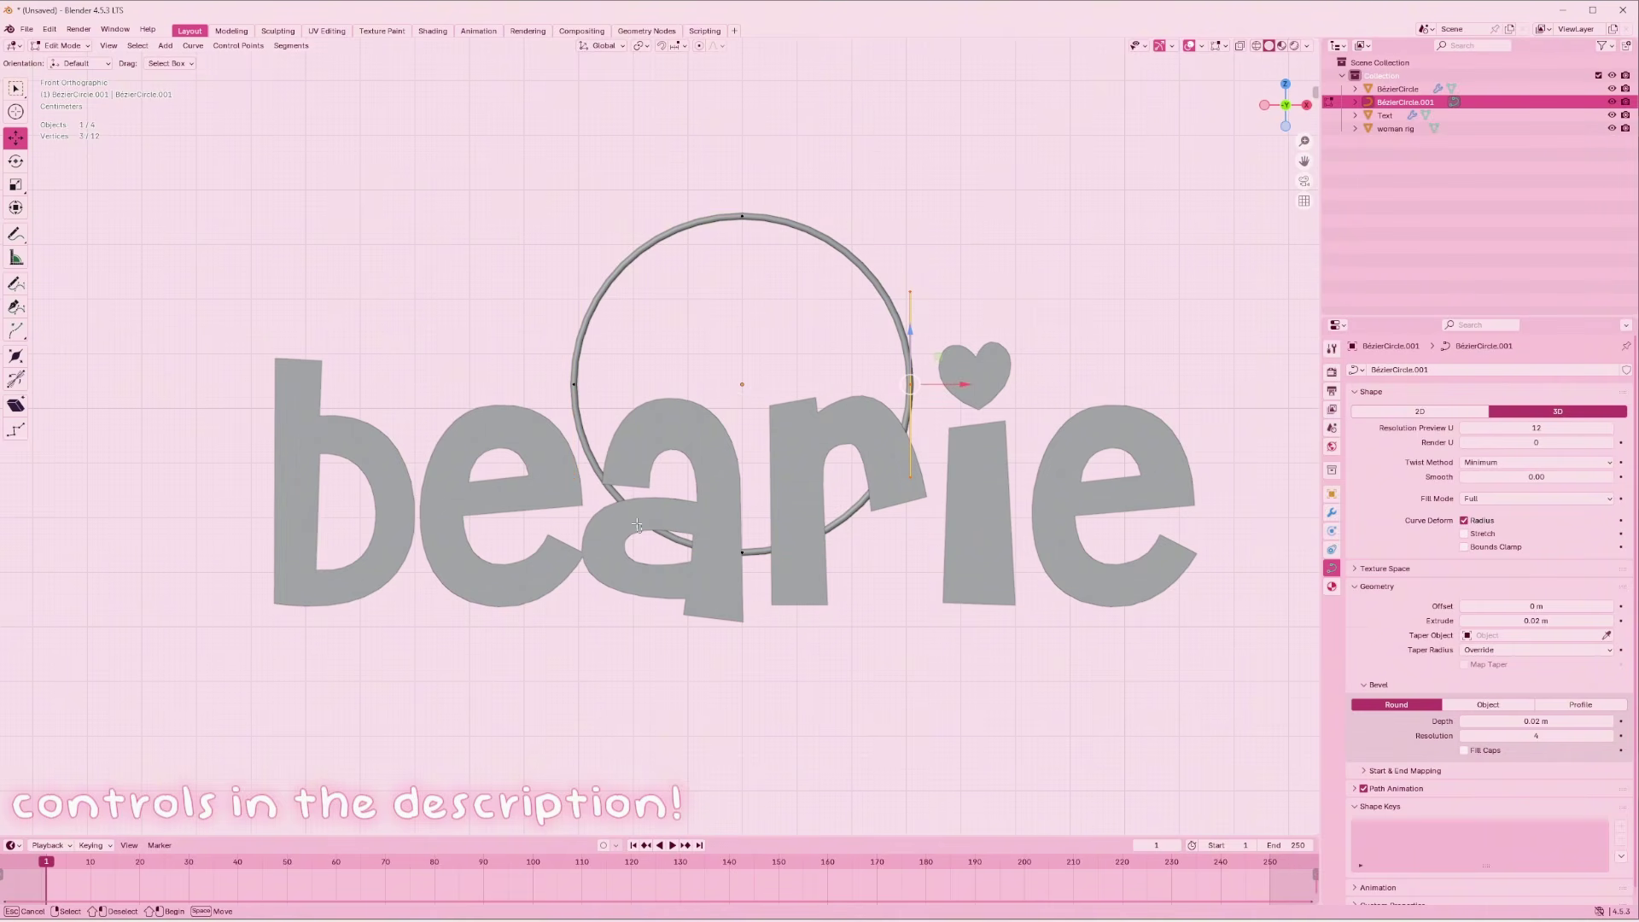
shift+drag(511, 314, 511, 314)
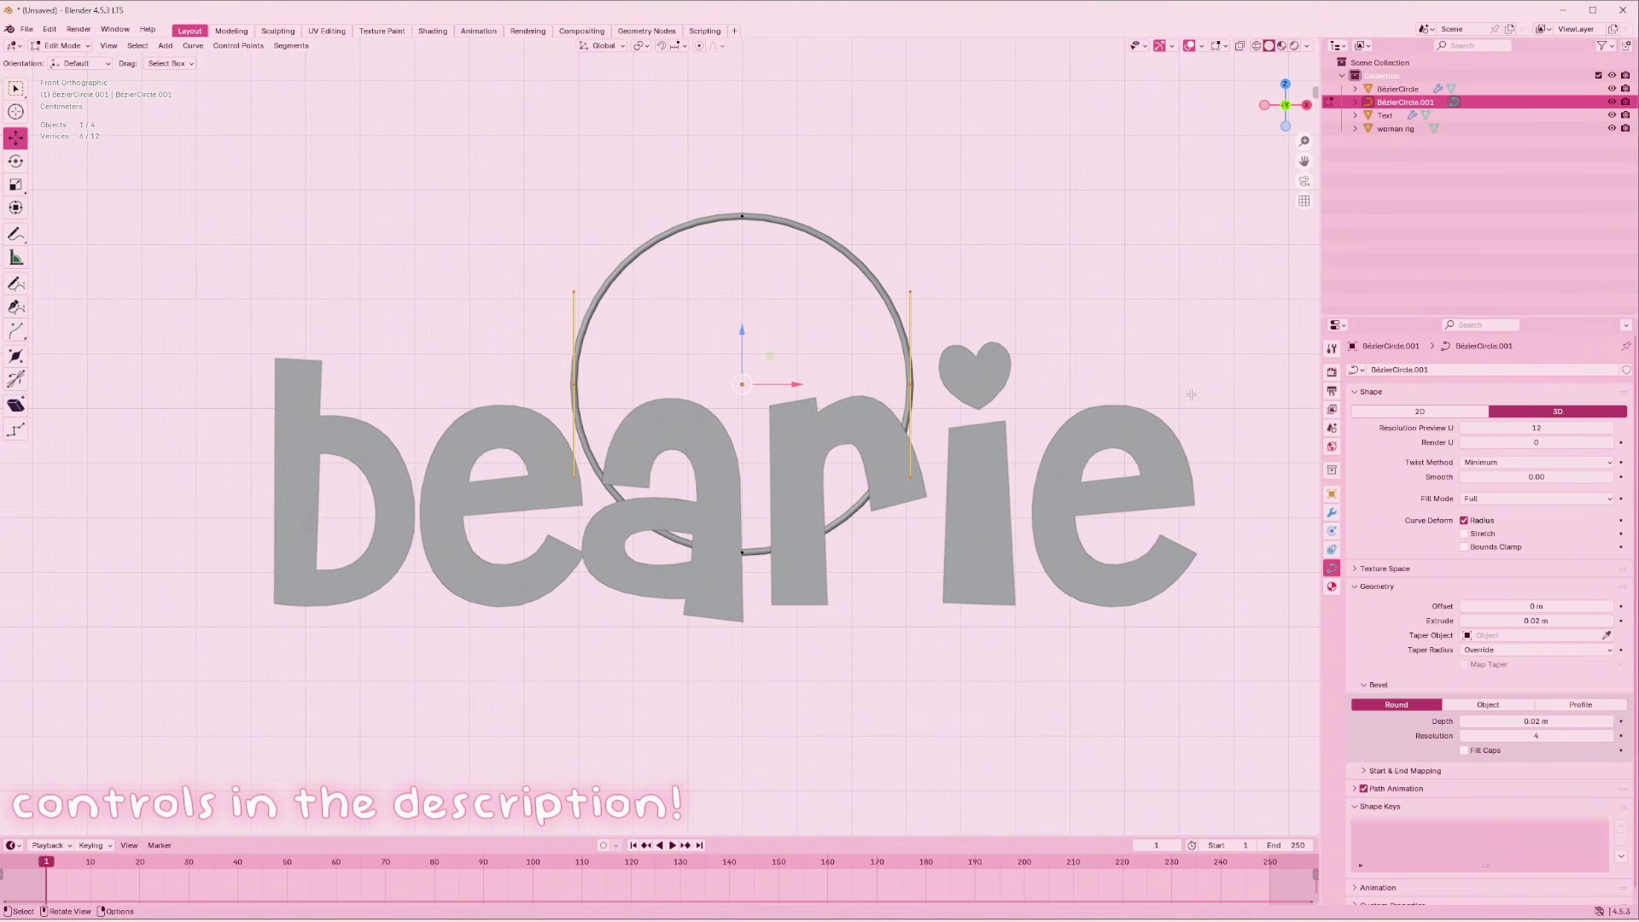
key(s)
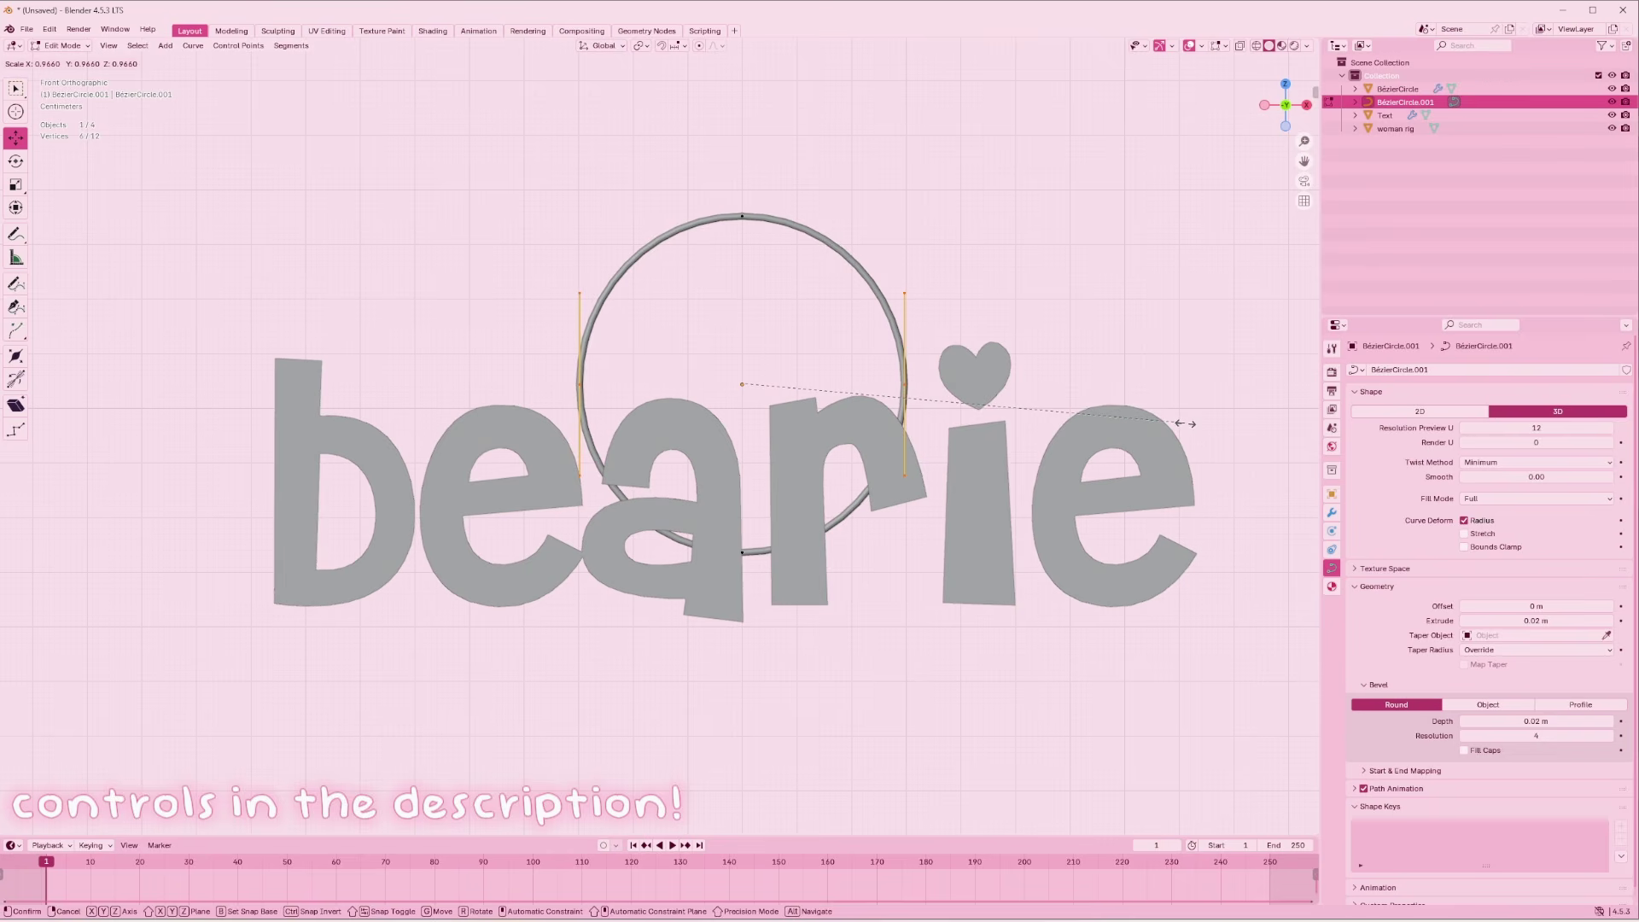
click(1027, 414)
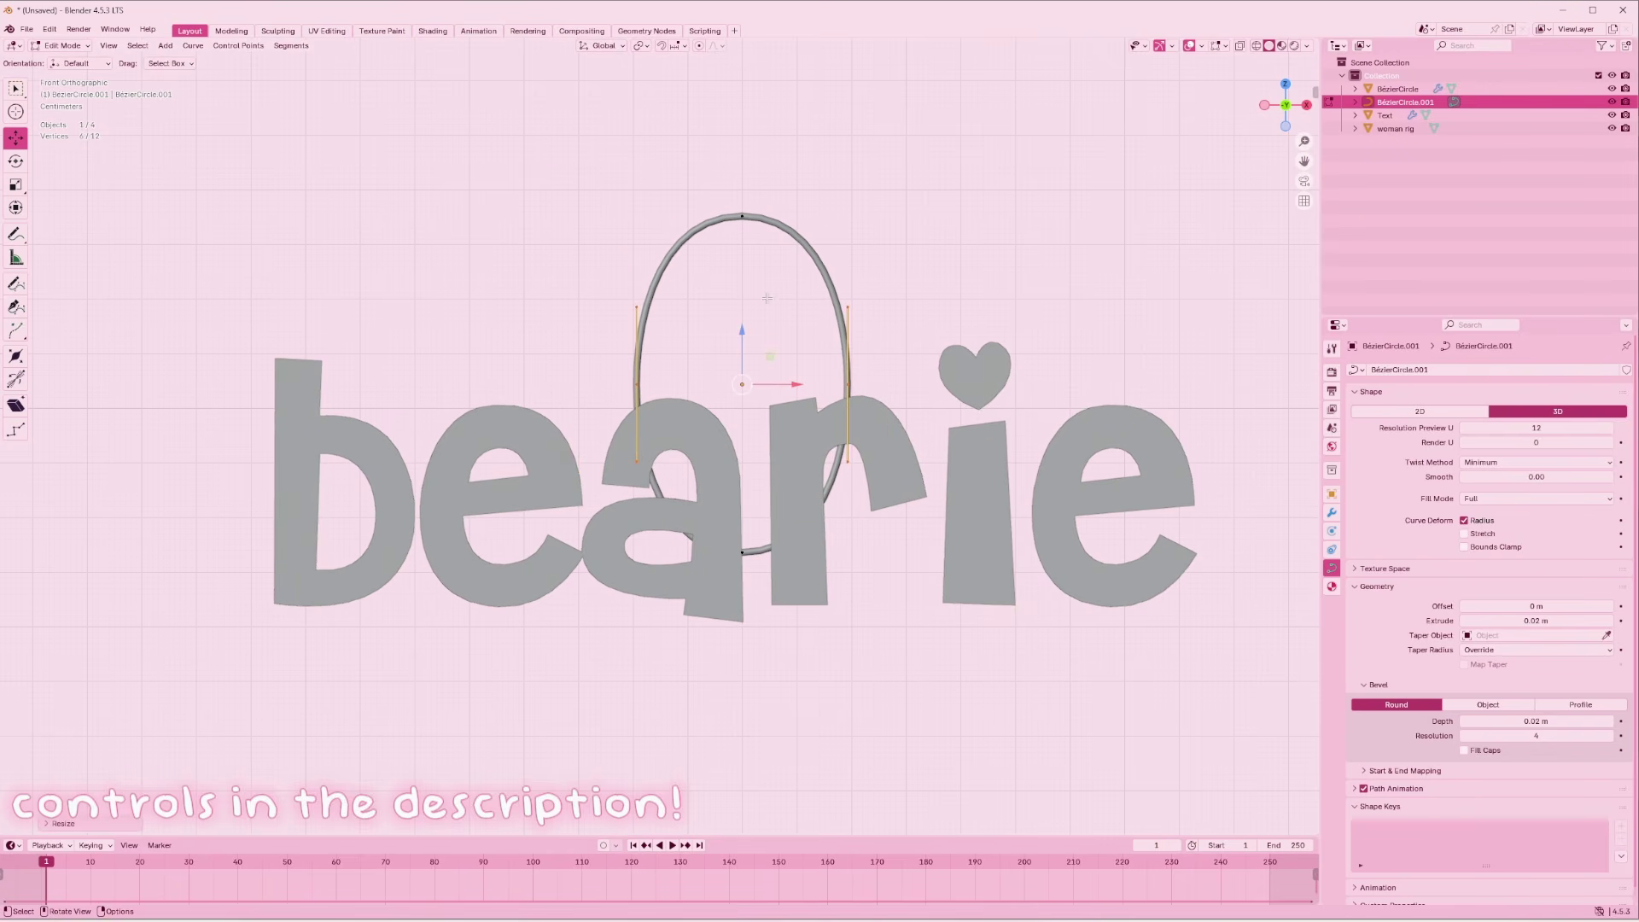
Return to Object Mode and lower the oval ring along Z over the letters "a" and "r"
key(Tab)
key(g)
key(z)
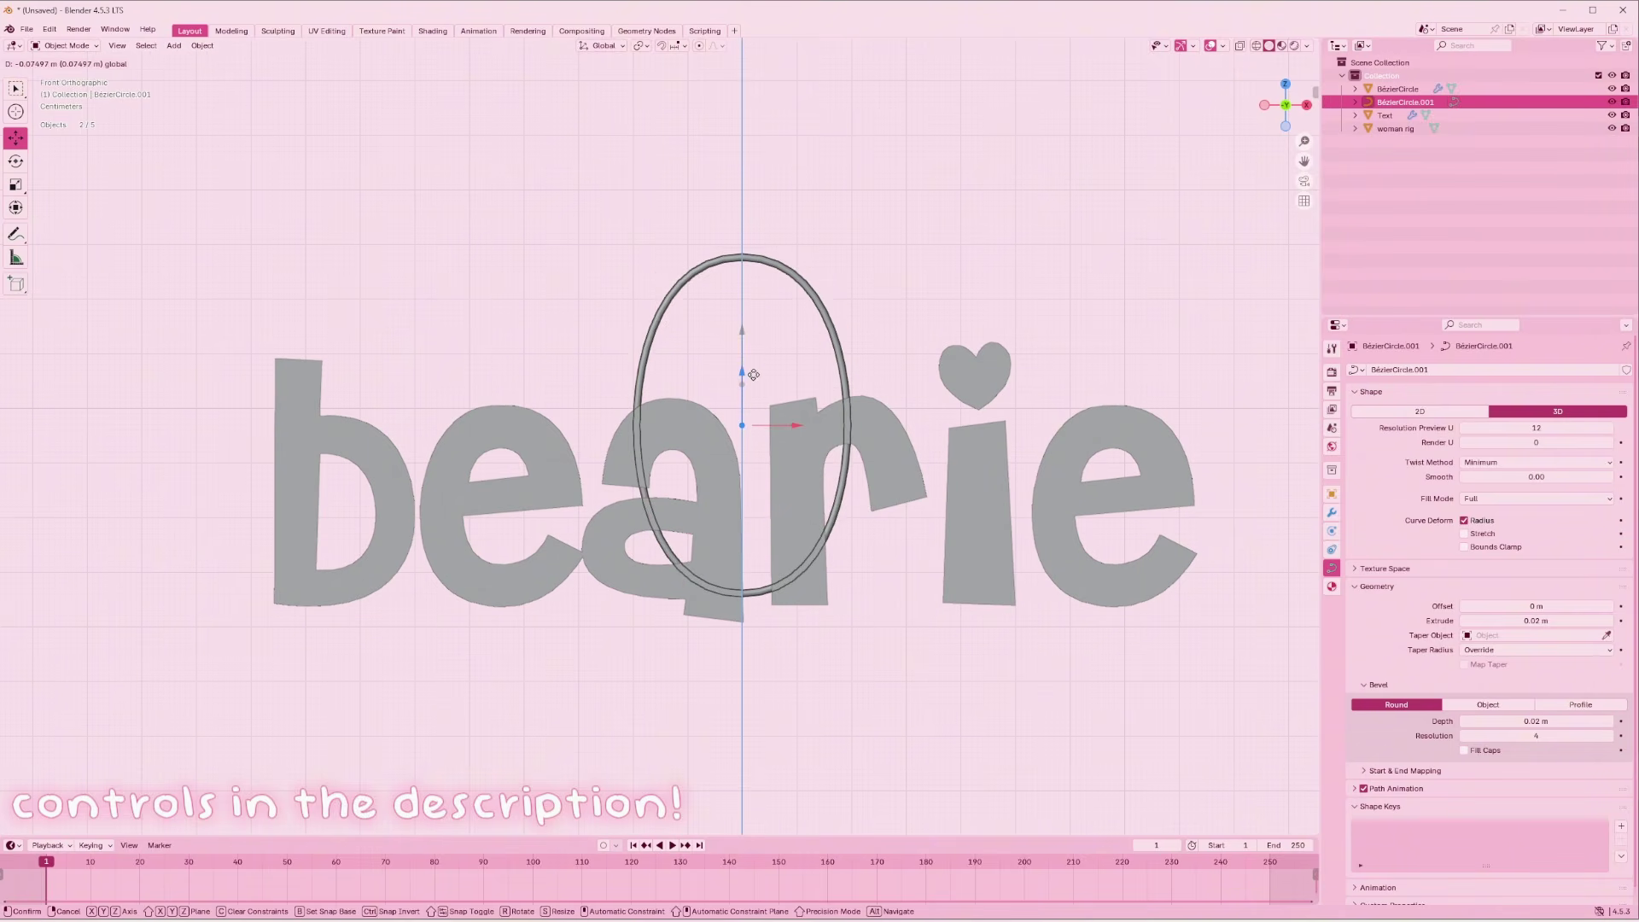
click(743, 393)
click(990, 340)
click(842, 416)
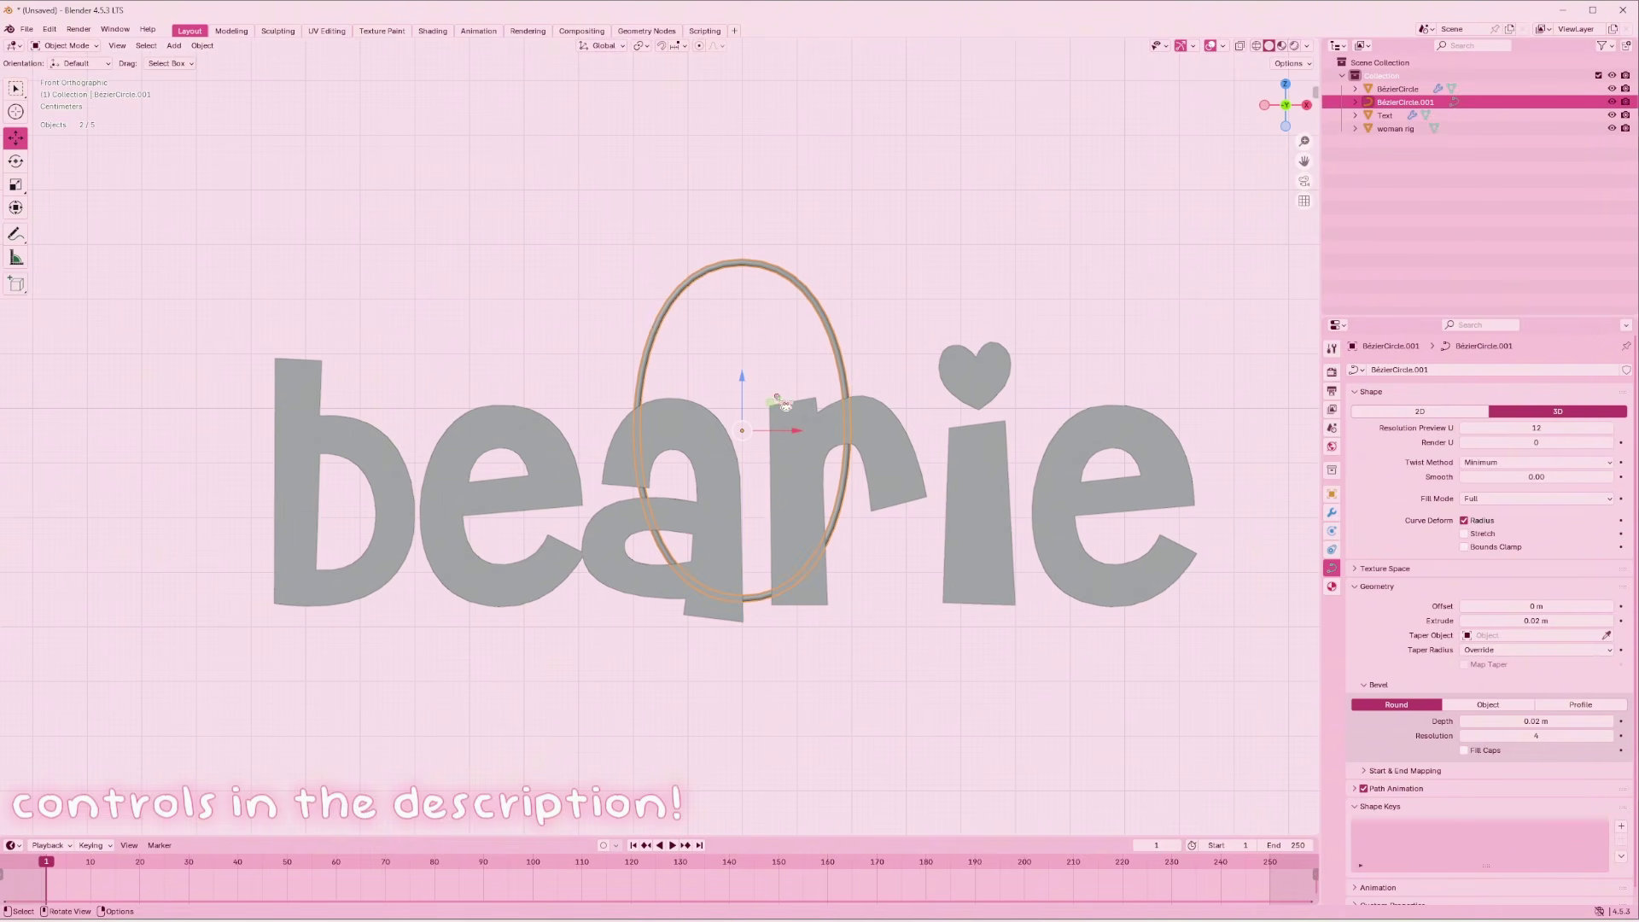
Narrow the oval ring slightly in Edit Mode and lower it a little further behind the letters
click(836, 264)
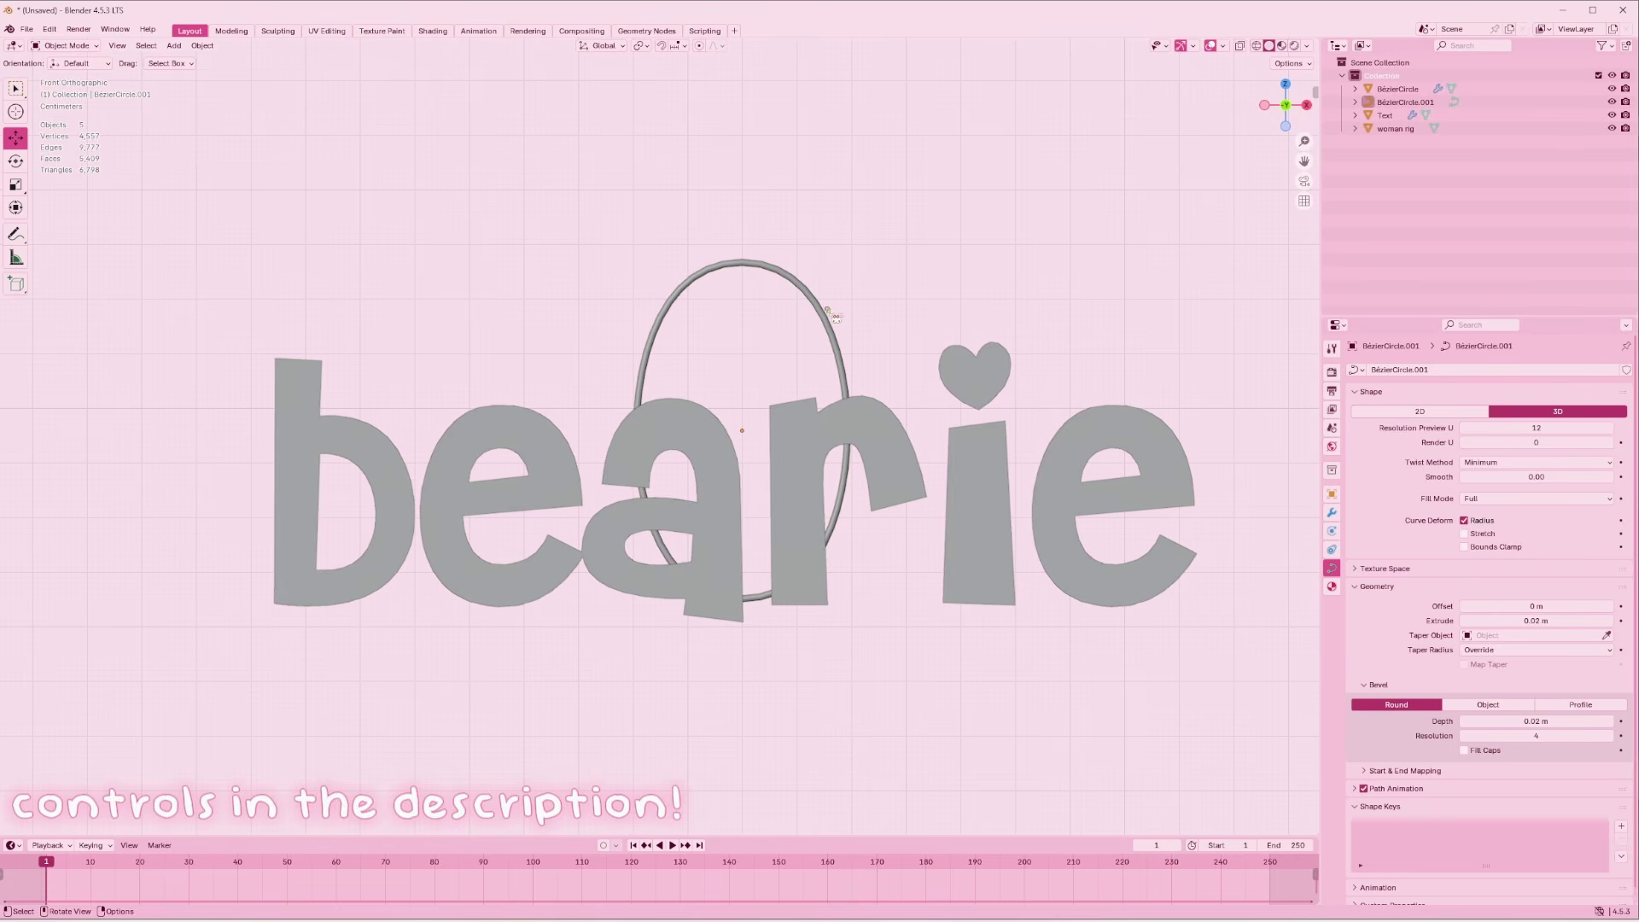
click(832, 314)
key(Tab)
drag(864, 495, 765, 337)
key(Tab)
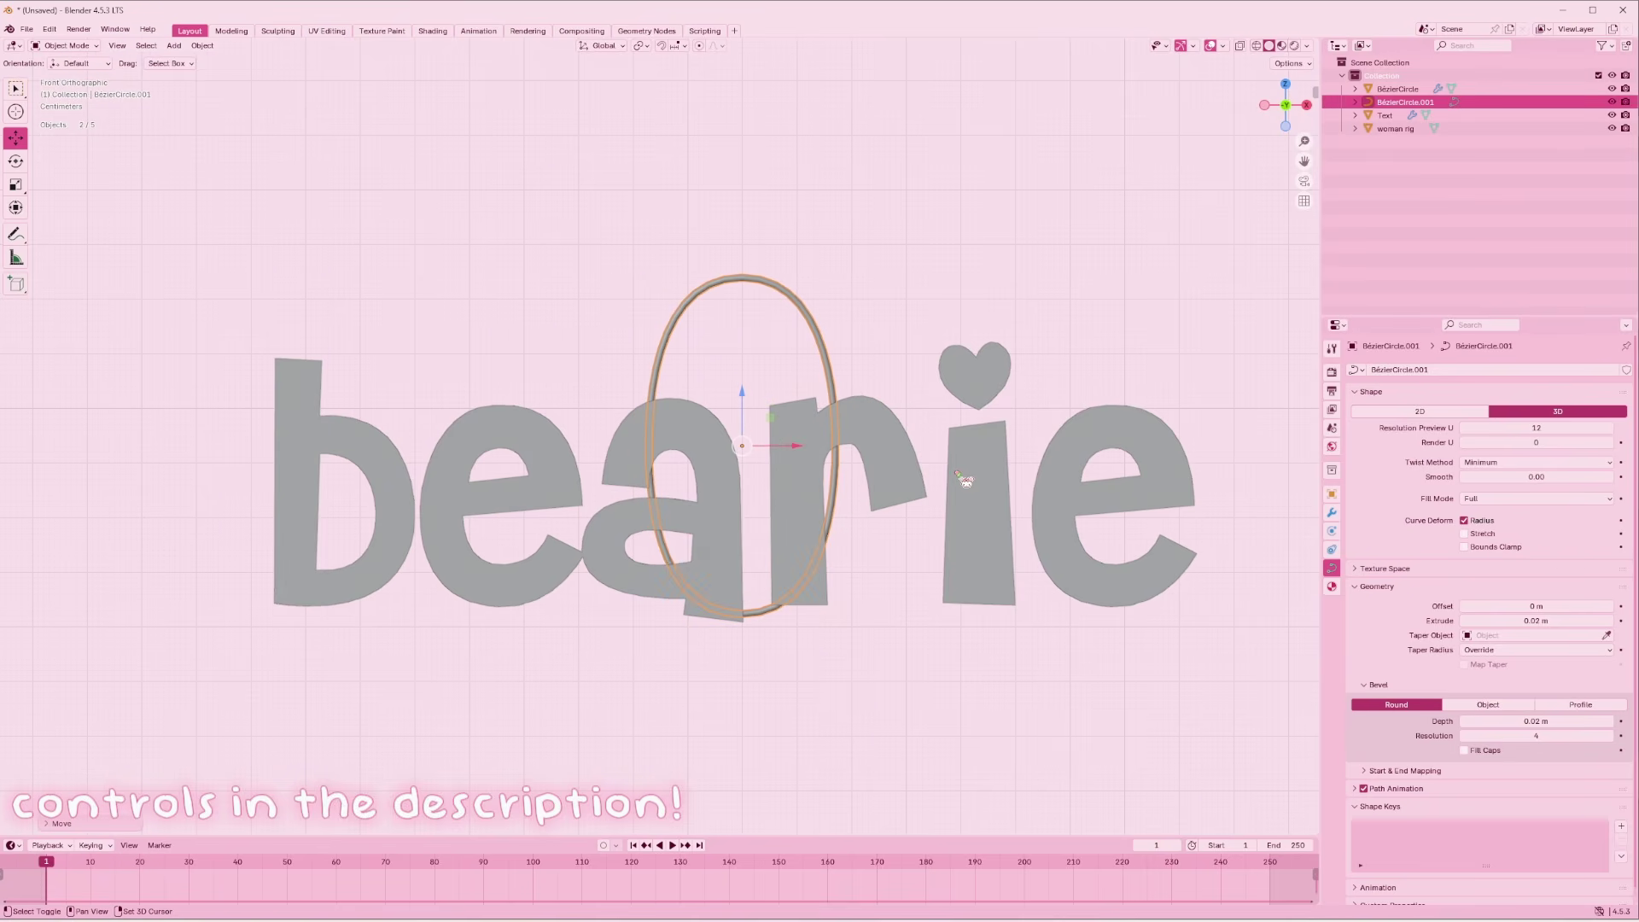
Duplicate the oval ring and rotate the copy 90° about the Z axis
key(shift+d)
key(r)
key(z)
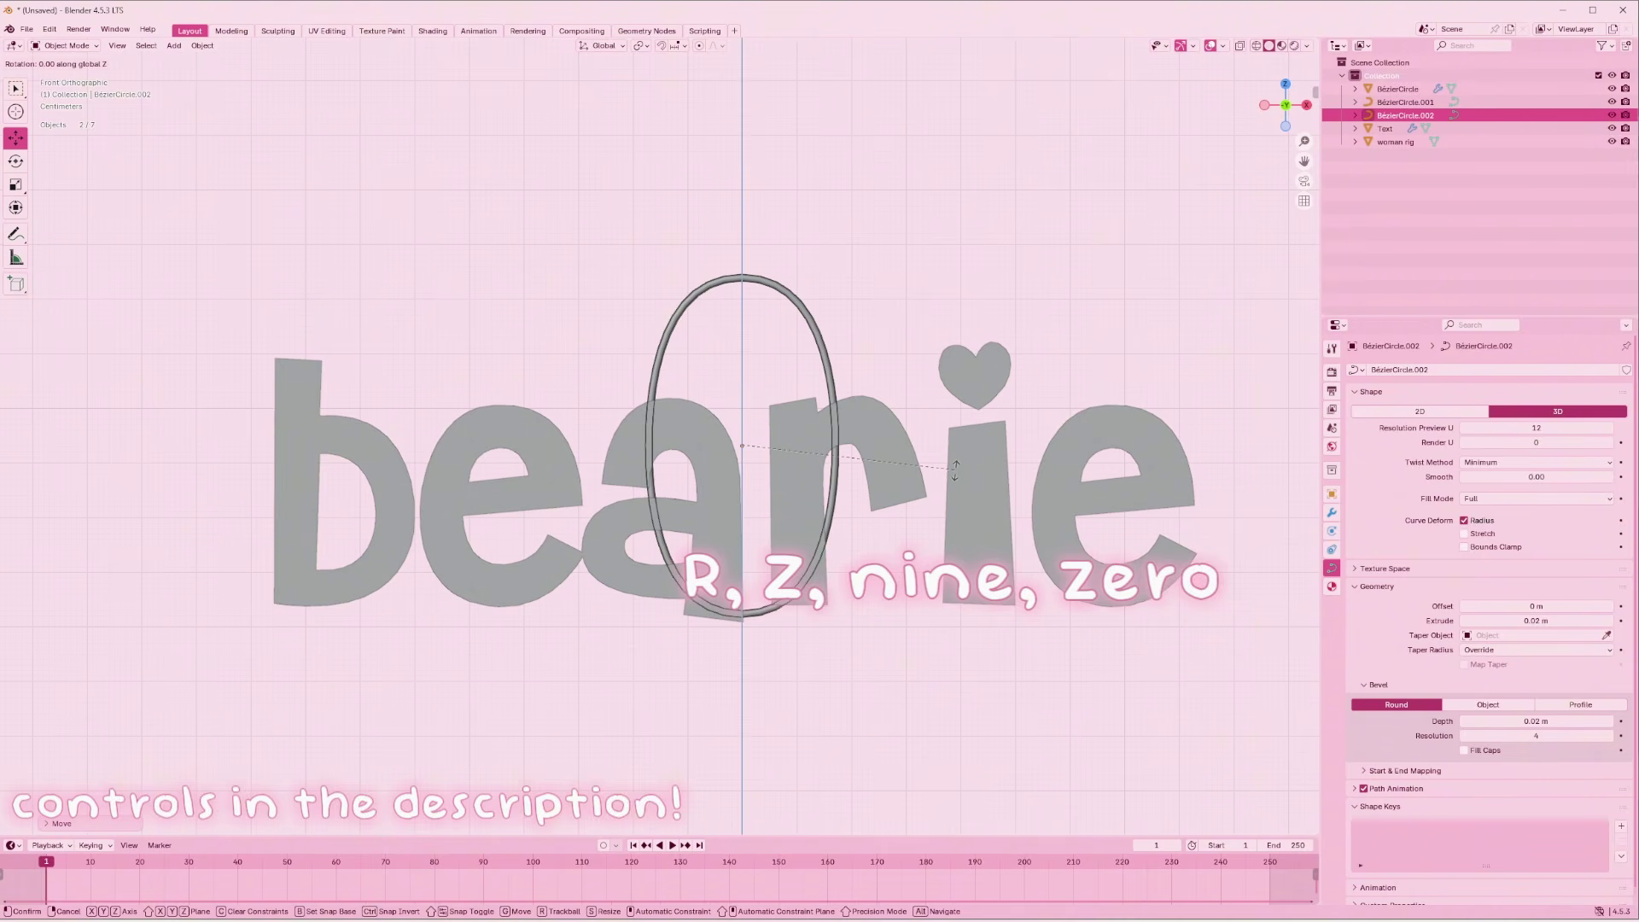
key(9)
key(0)
key(Return)
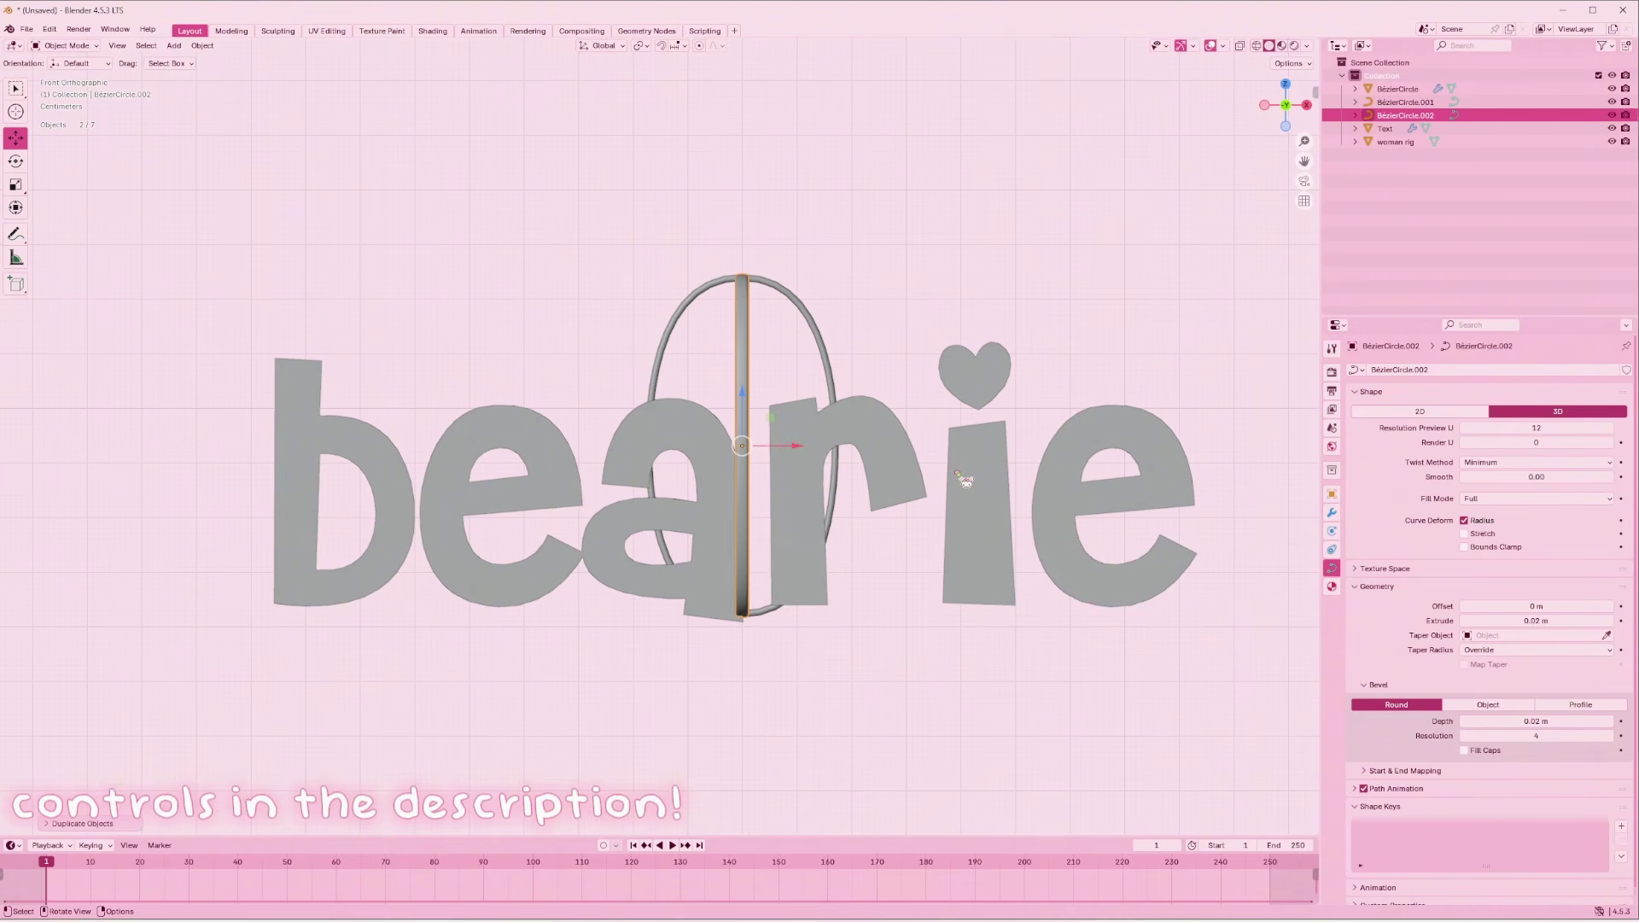
Raise the duplicate ring, scale it down to under half size, and place it so its lower end links over the larger oval's top
key(g)
key(z)
key(s)
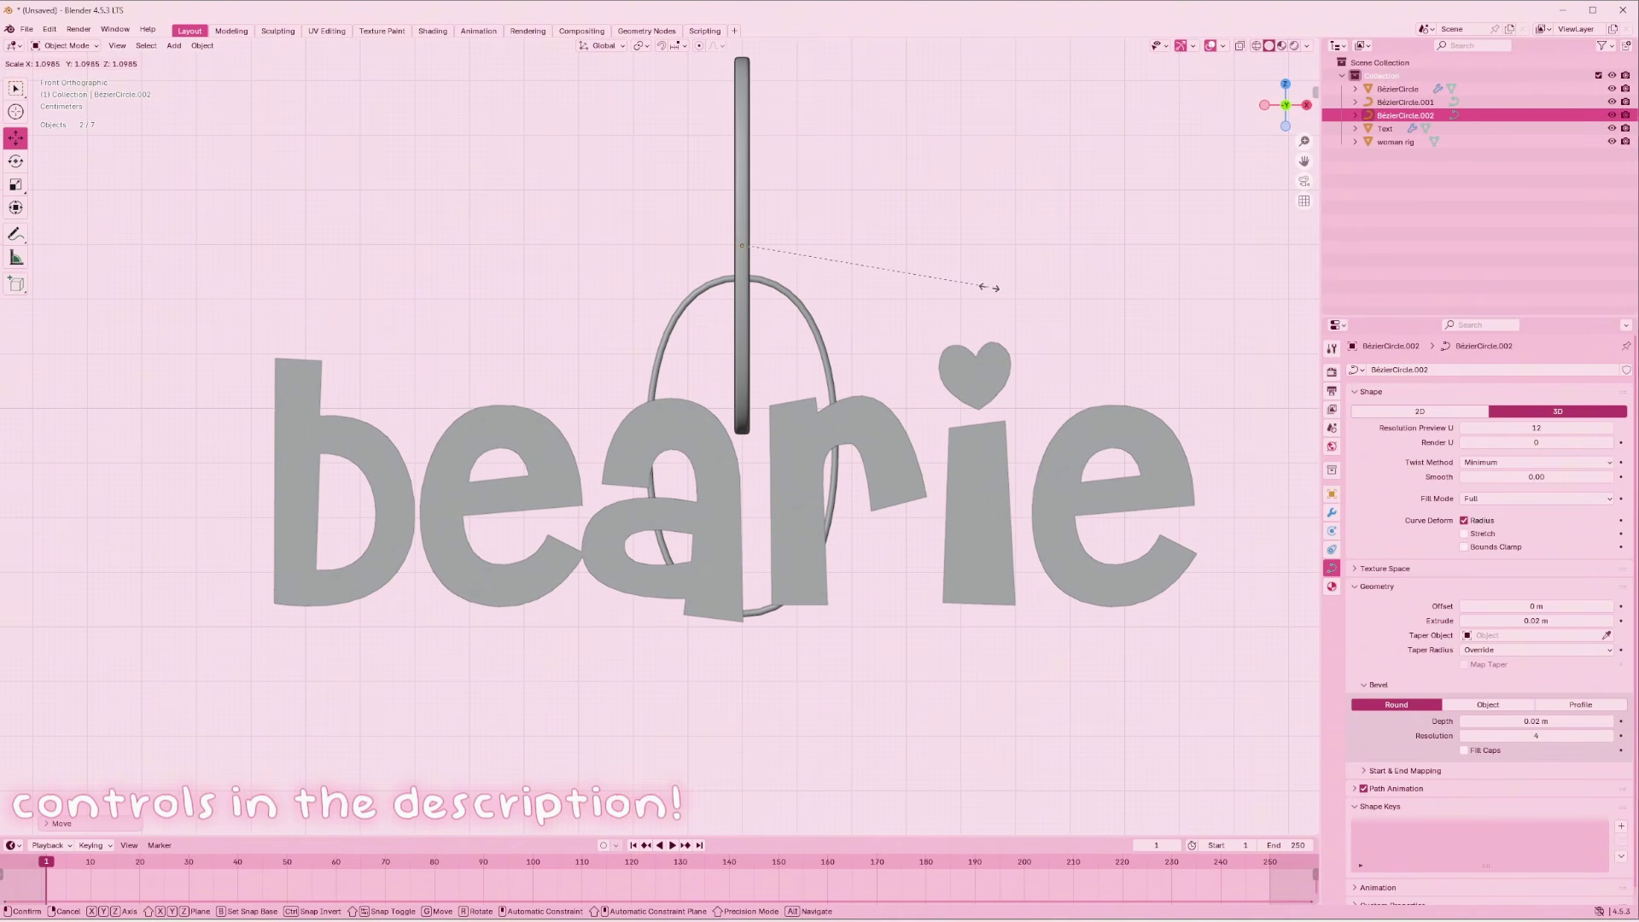
click(973, 289)
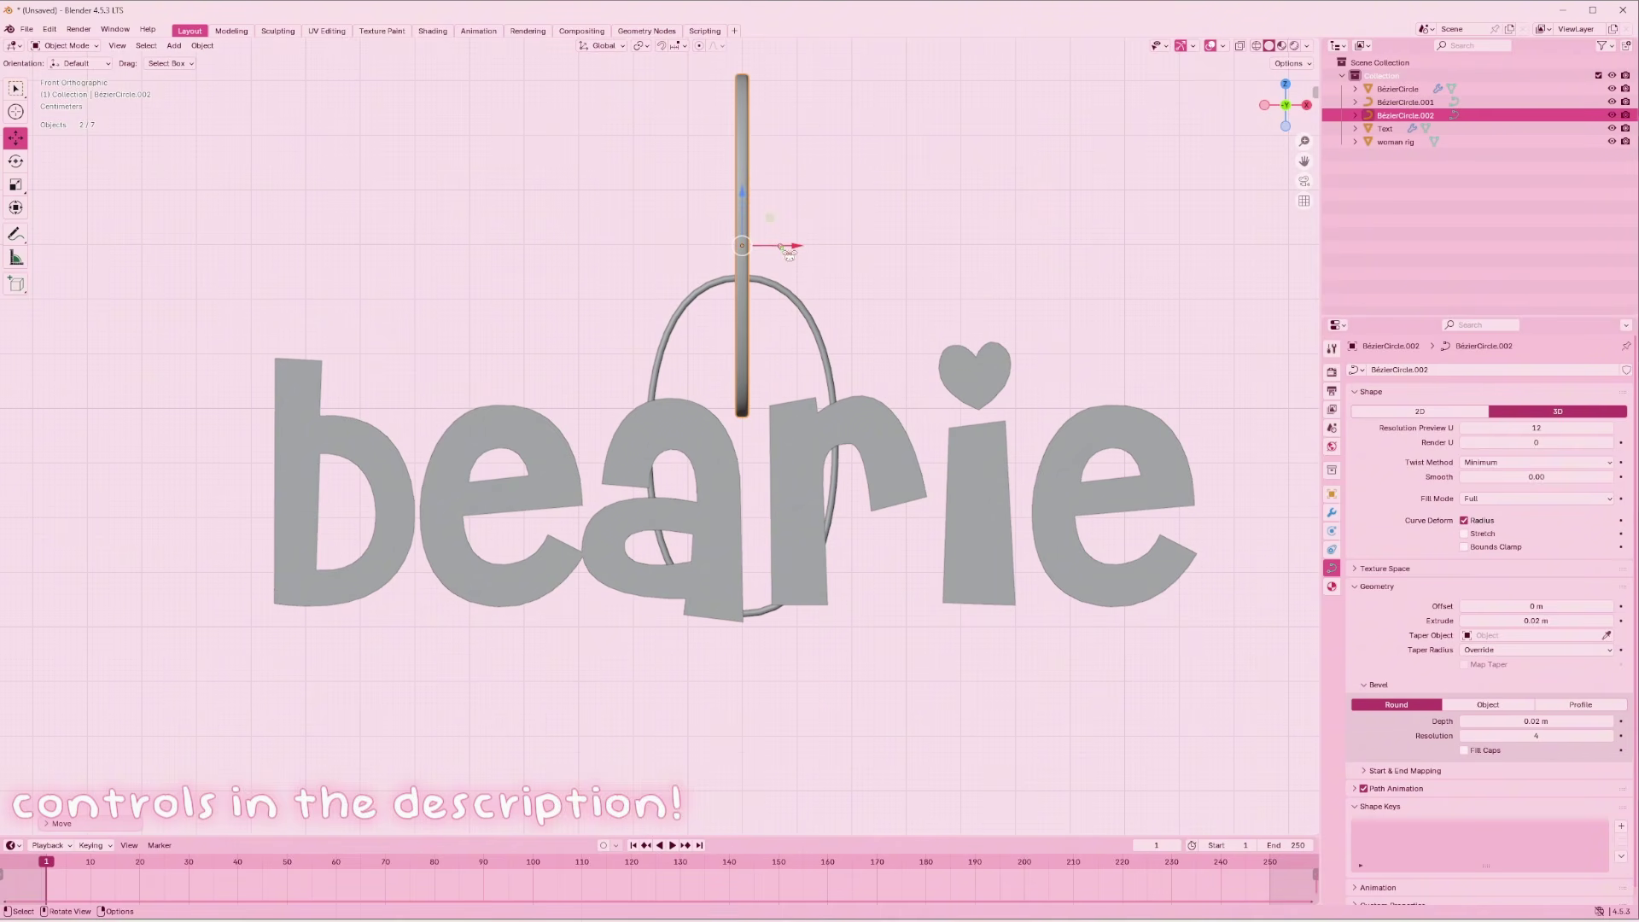
key(g)
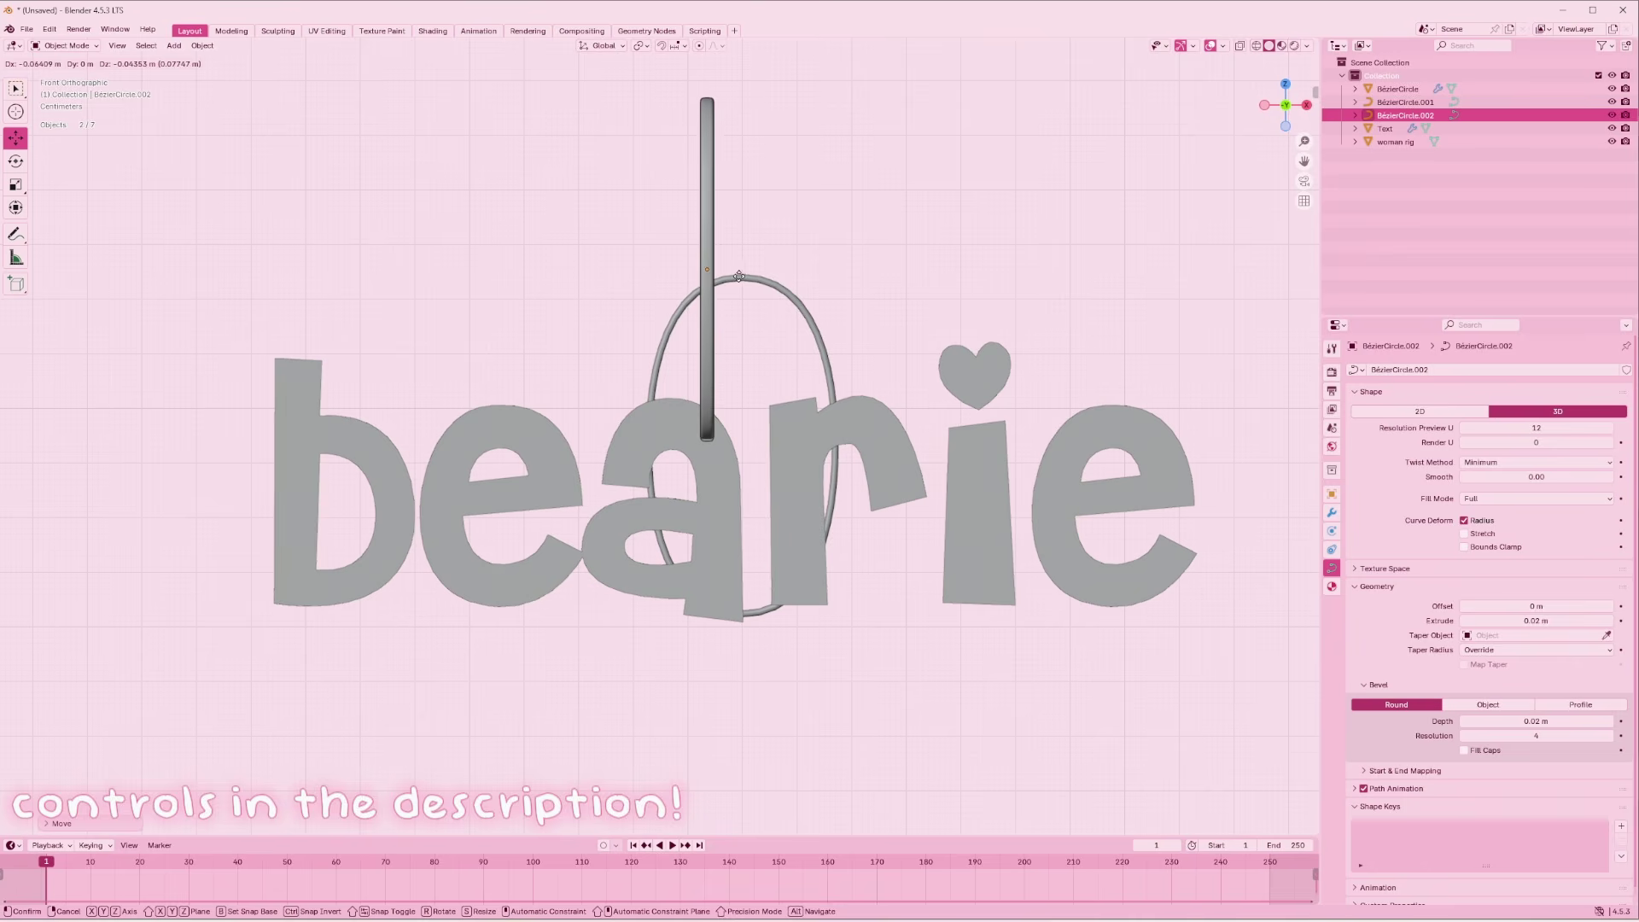
click(787, 268)
key(s)
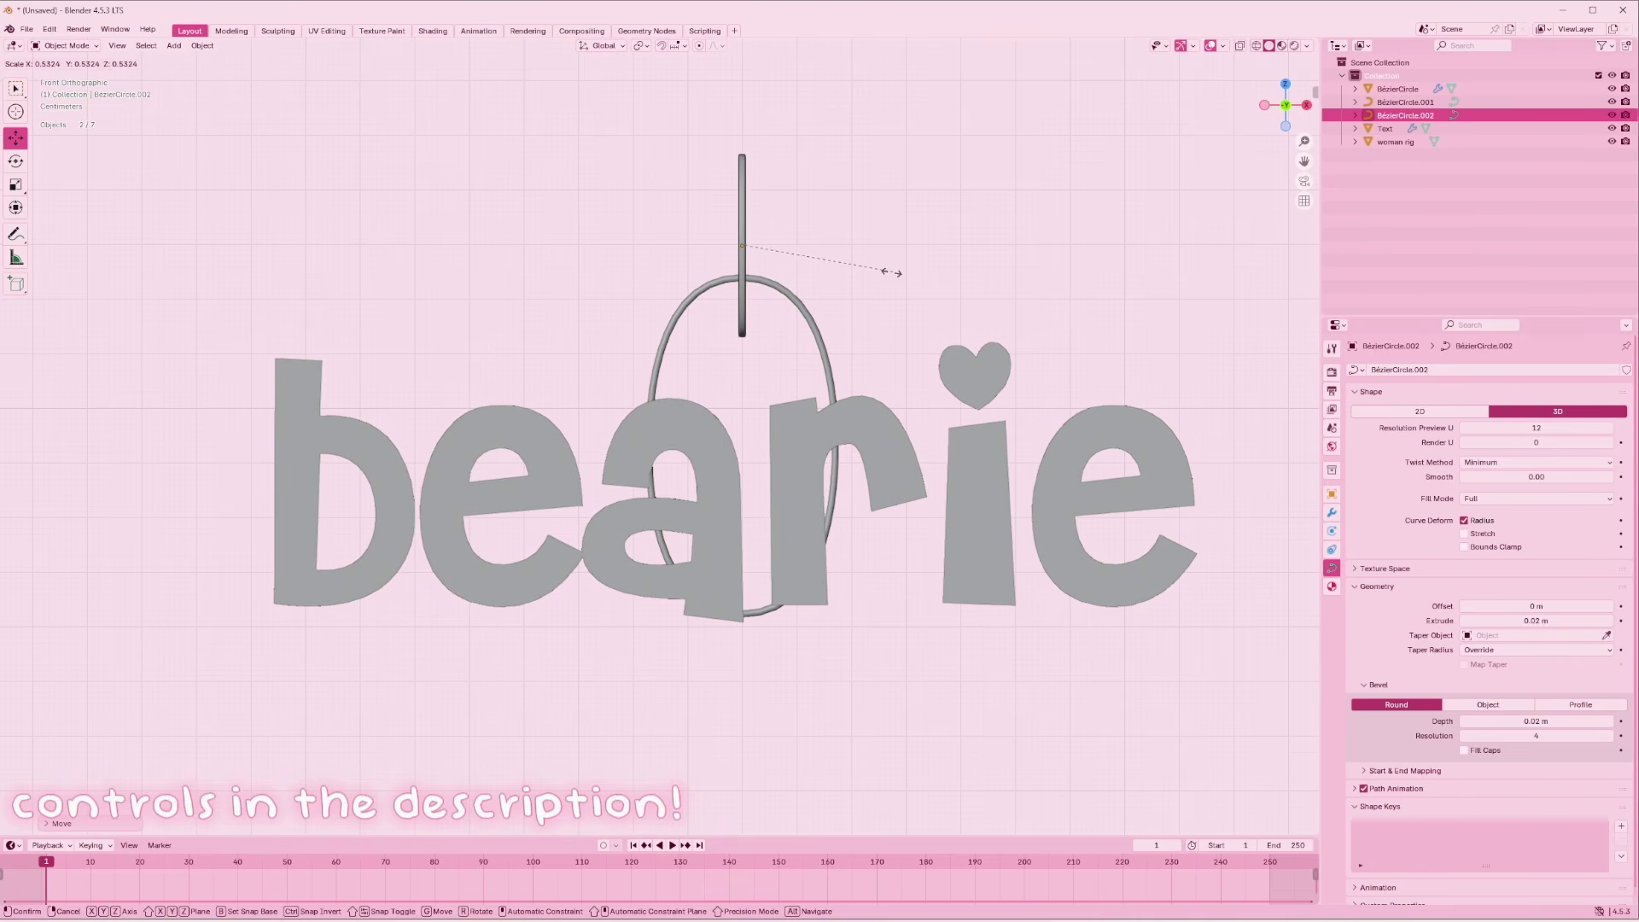
click(823, 267)
key(g)
click(947, 258)
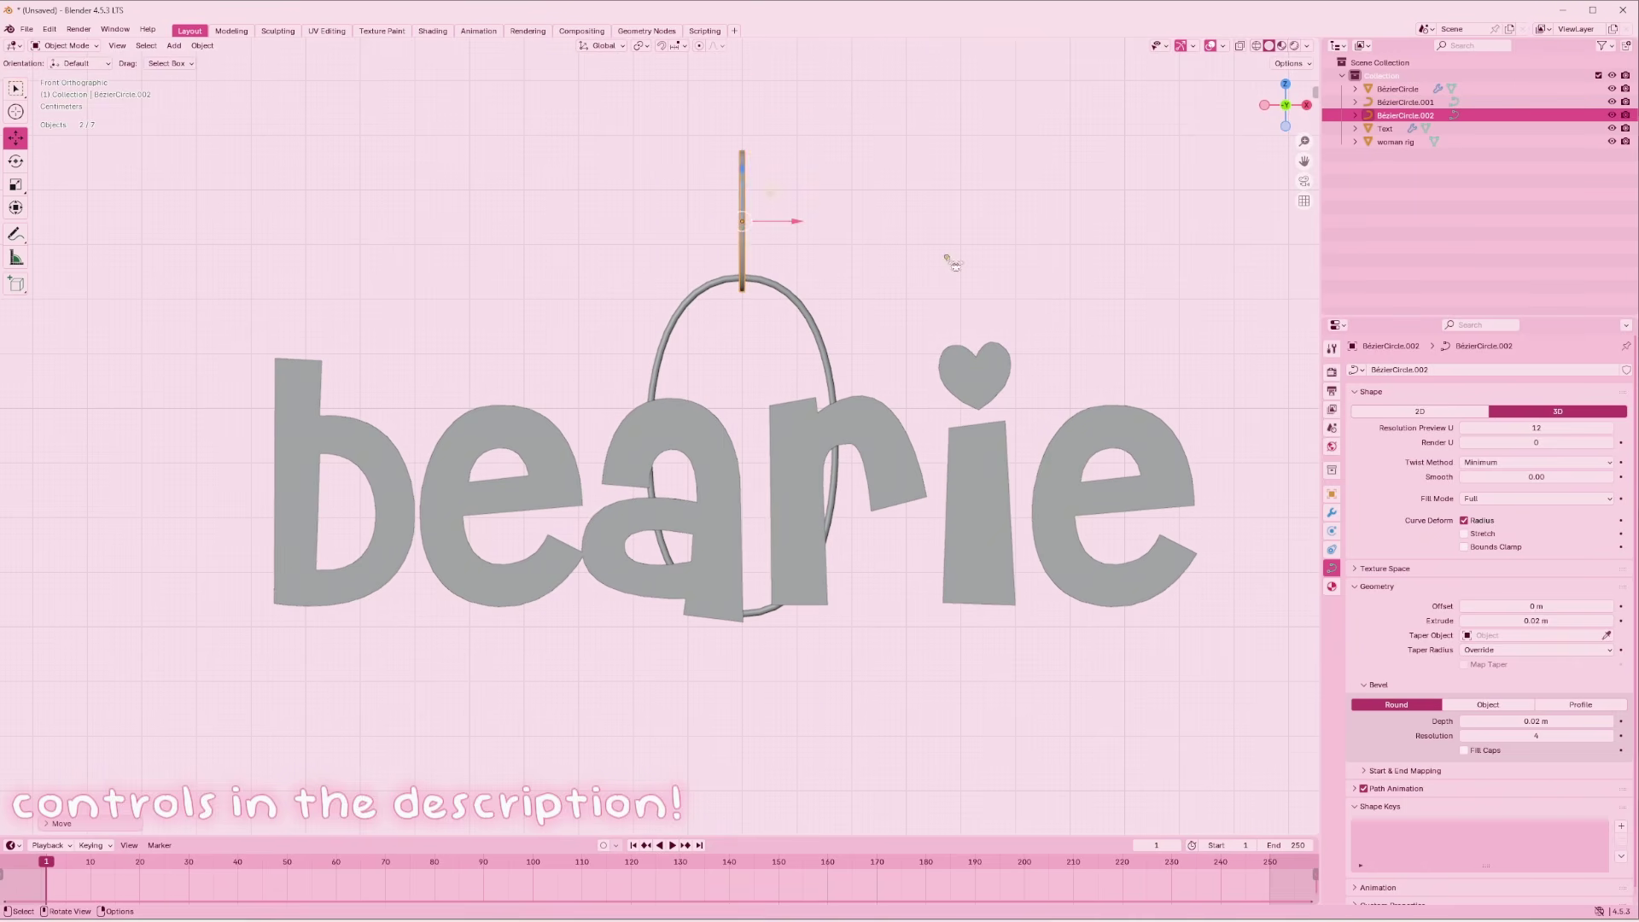
Thicken the small upper ring to a bevel depth of 0.04 m and return to the front view
drag(1271, 124, 1209, 163)
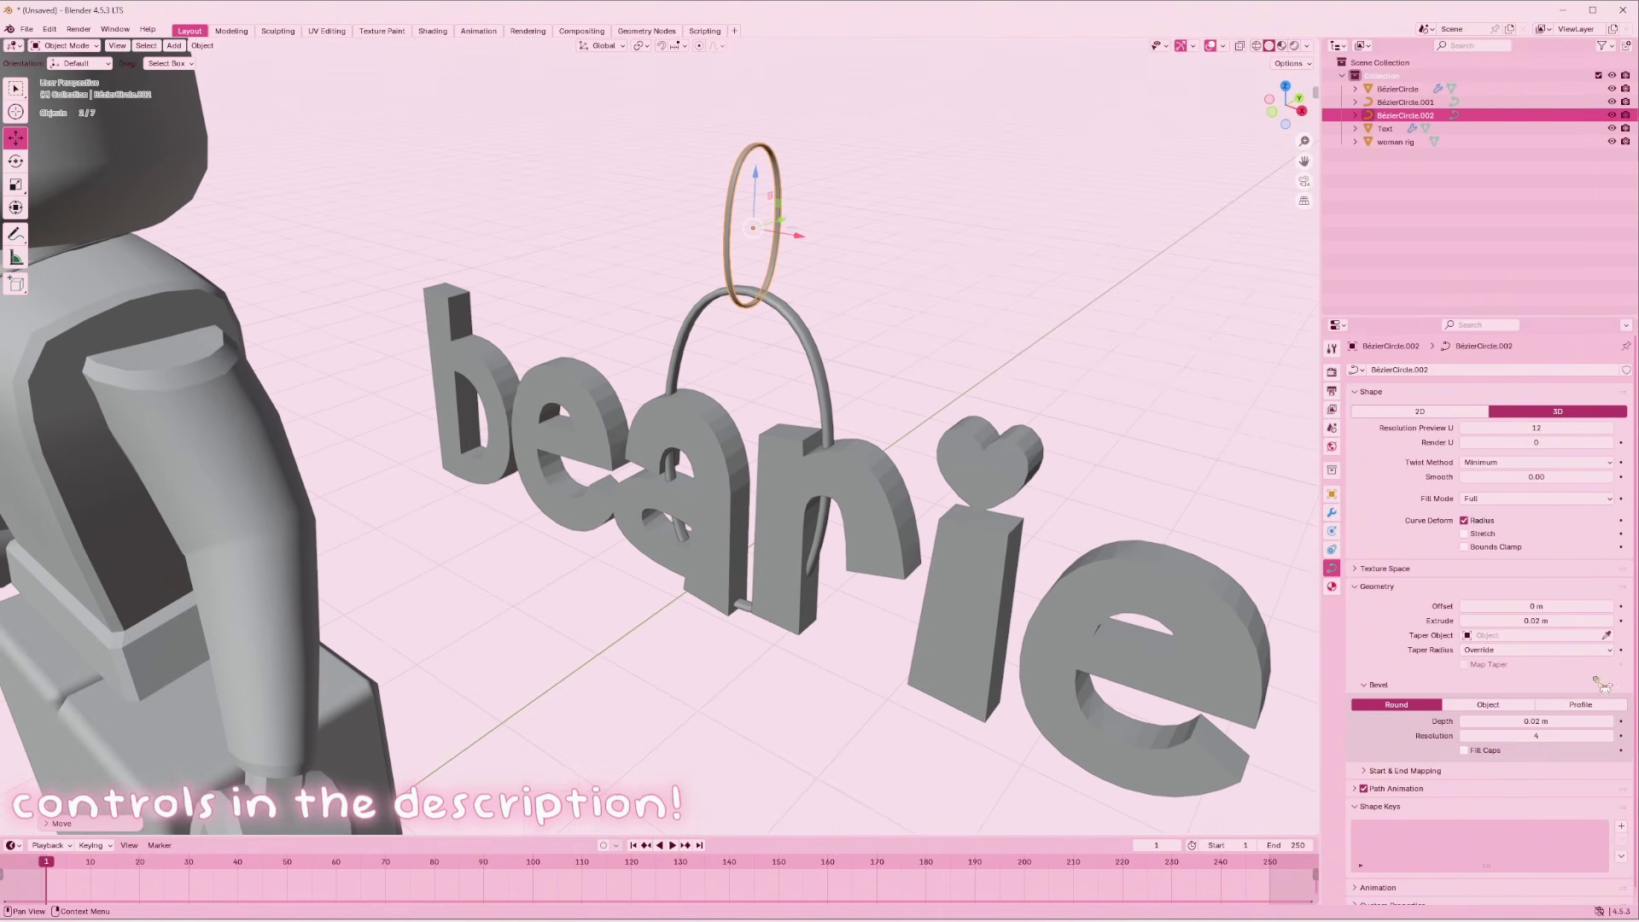
click(1608, 720)
click(1609, 721)
click(1271, 111)
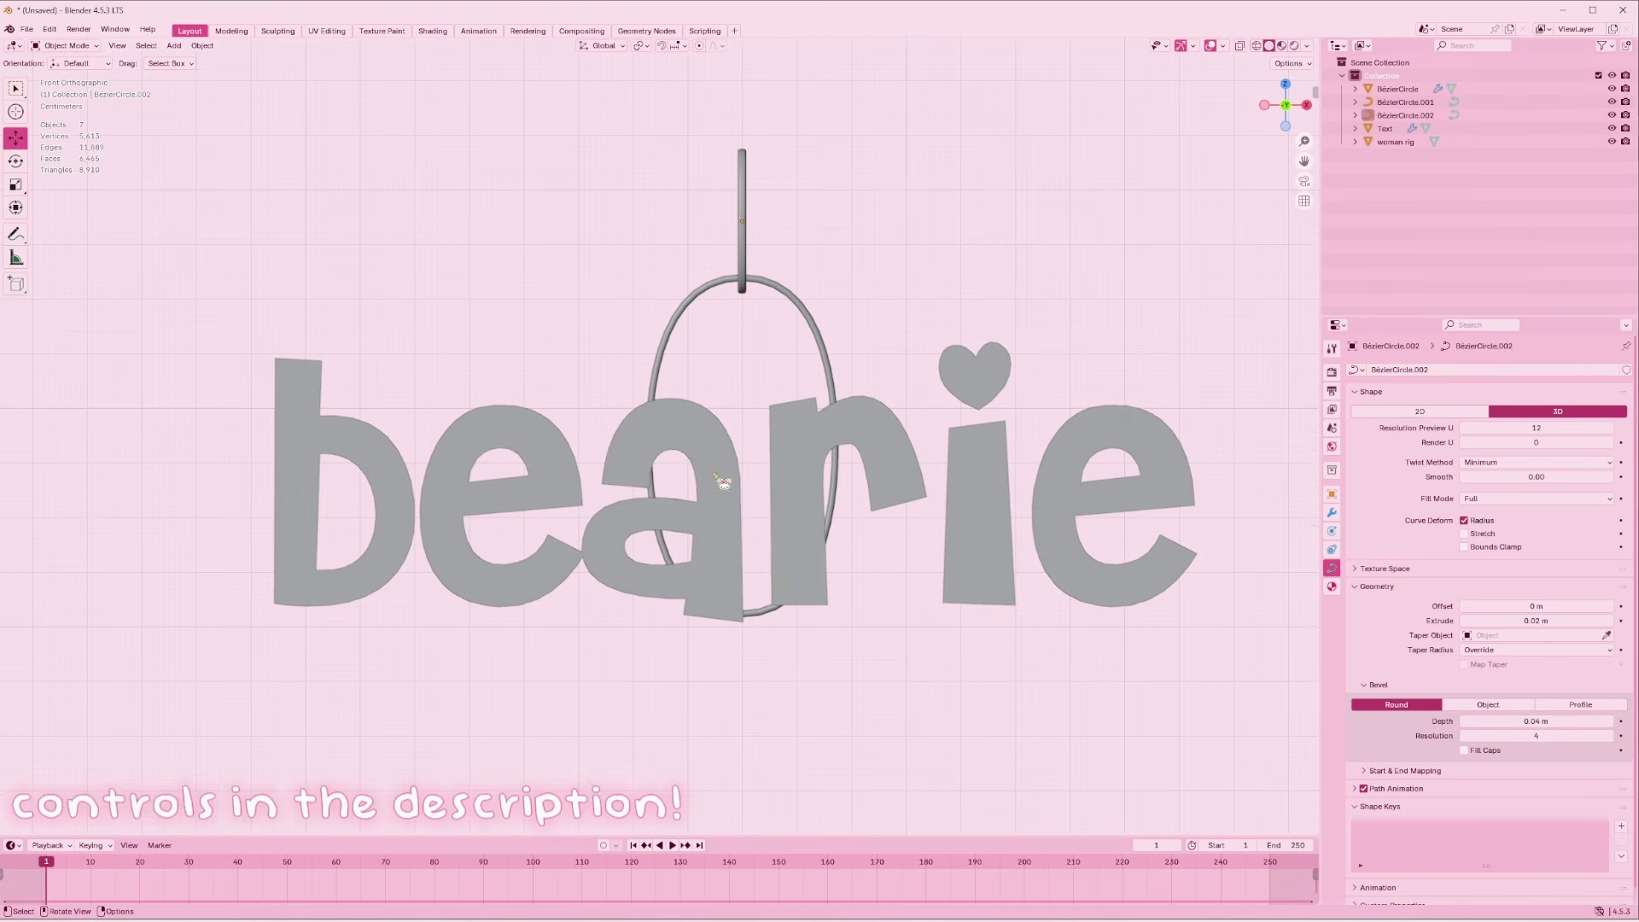
Select the larger oval ring behind the text and convert it to a mesh
click(668, 345)
right_click(668, 346)
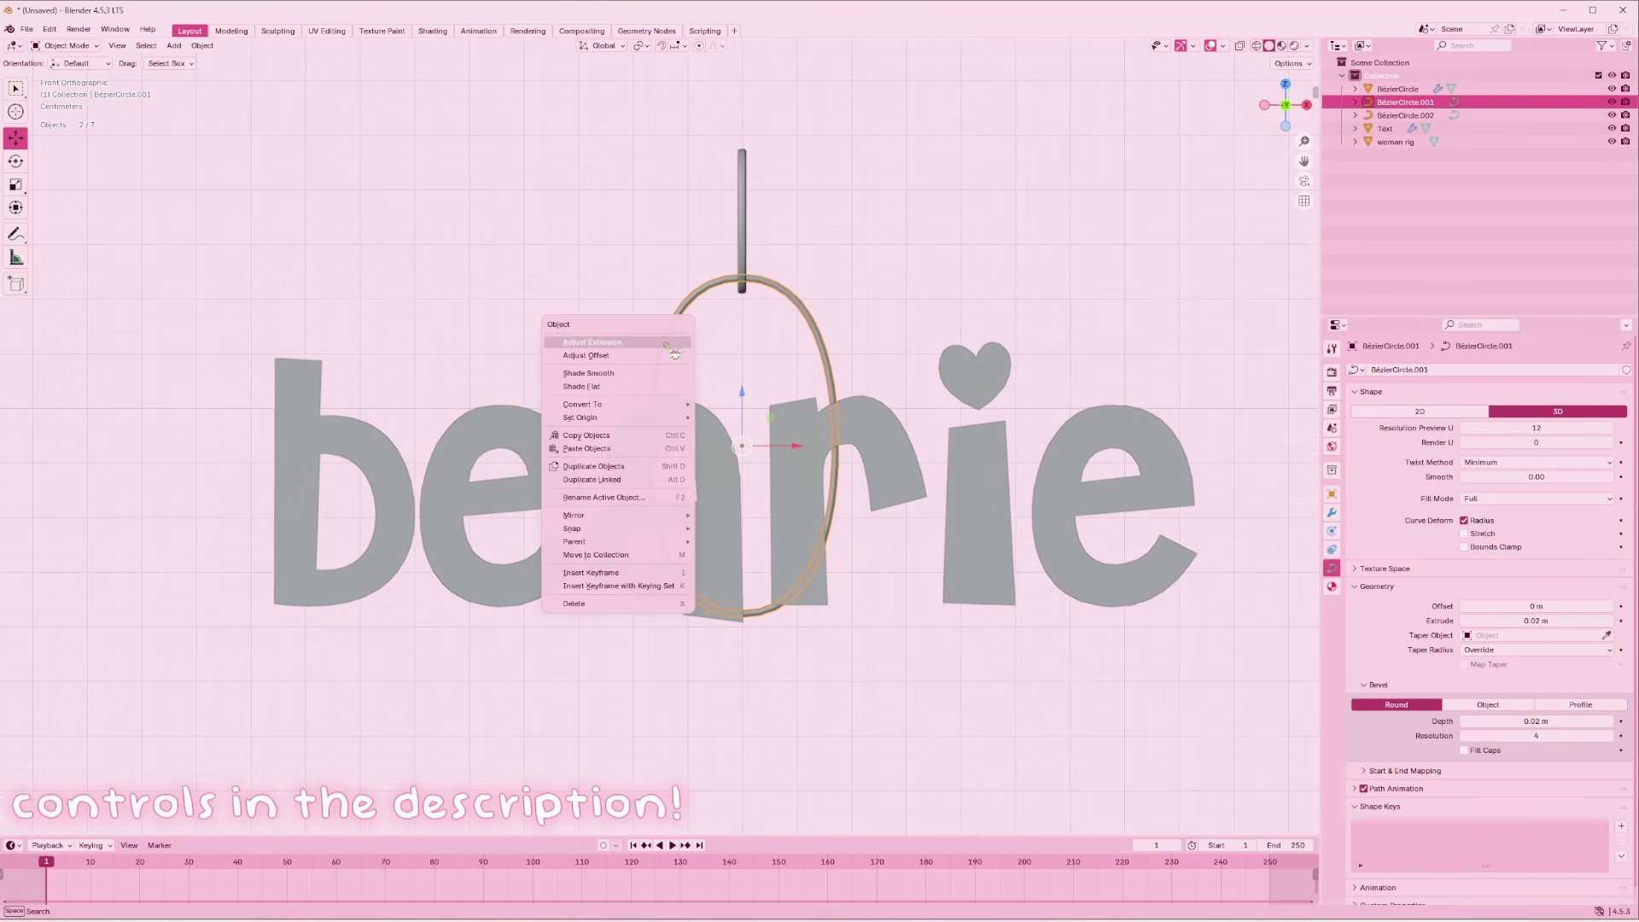
mouse_move(657, 404)
click(783, 410)
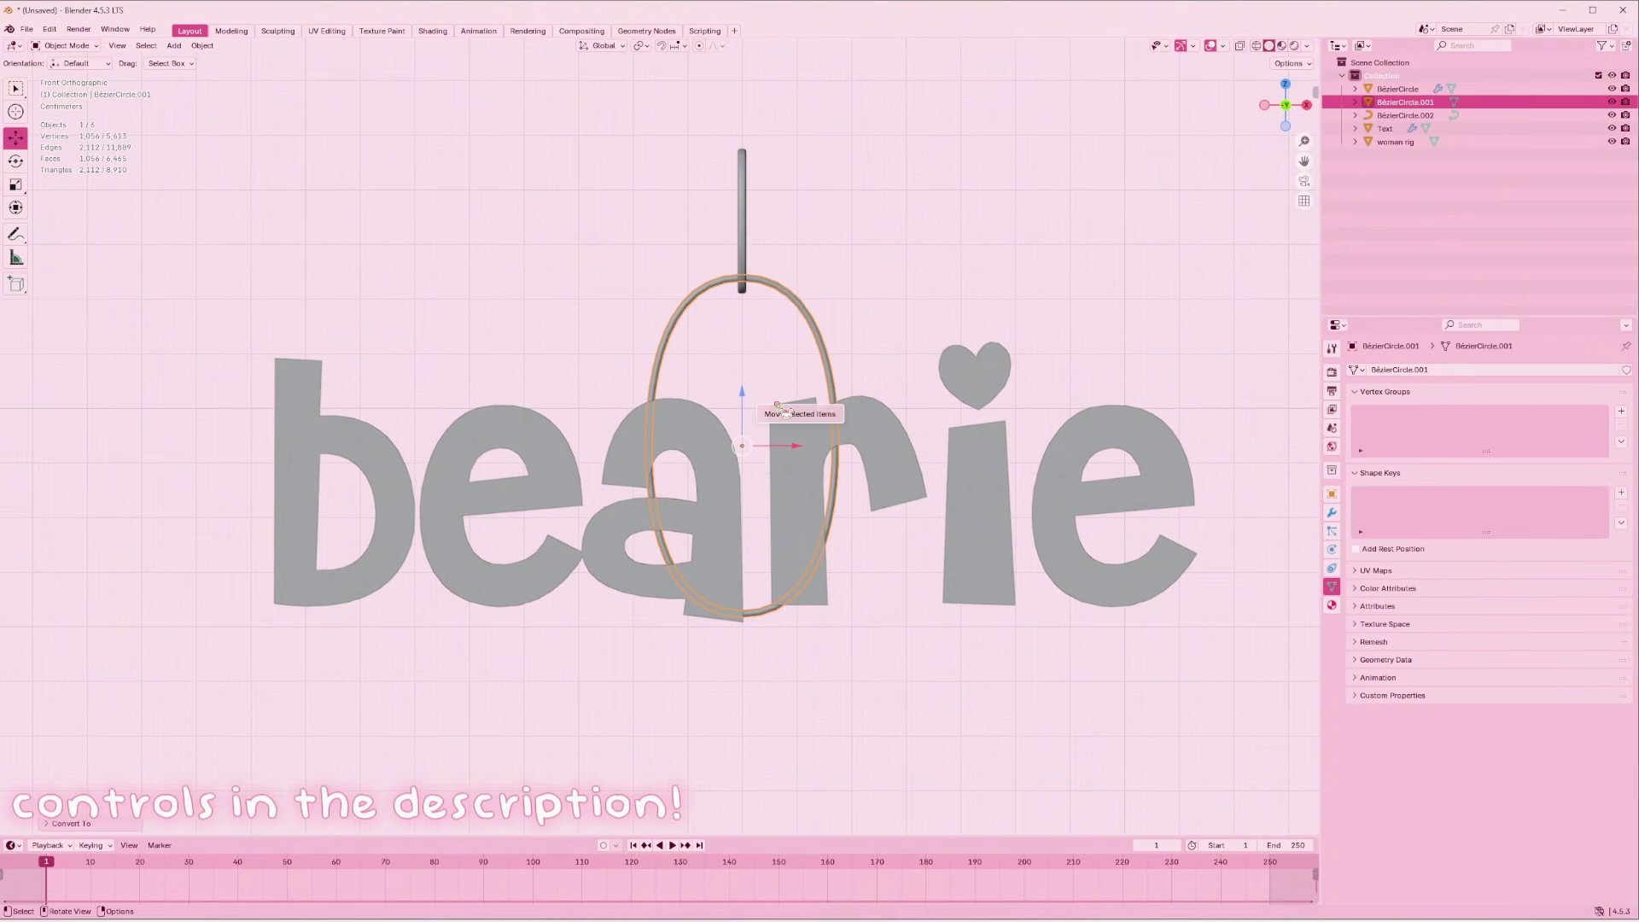
Delete the vertices of the larger oval ring's lower half so only the arch above the text is left, and return to solid Object Mode
key(z)
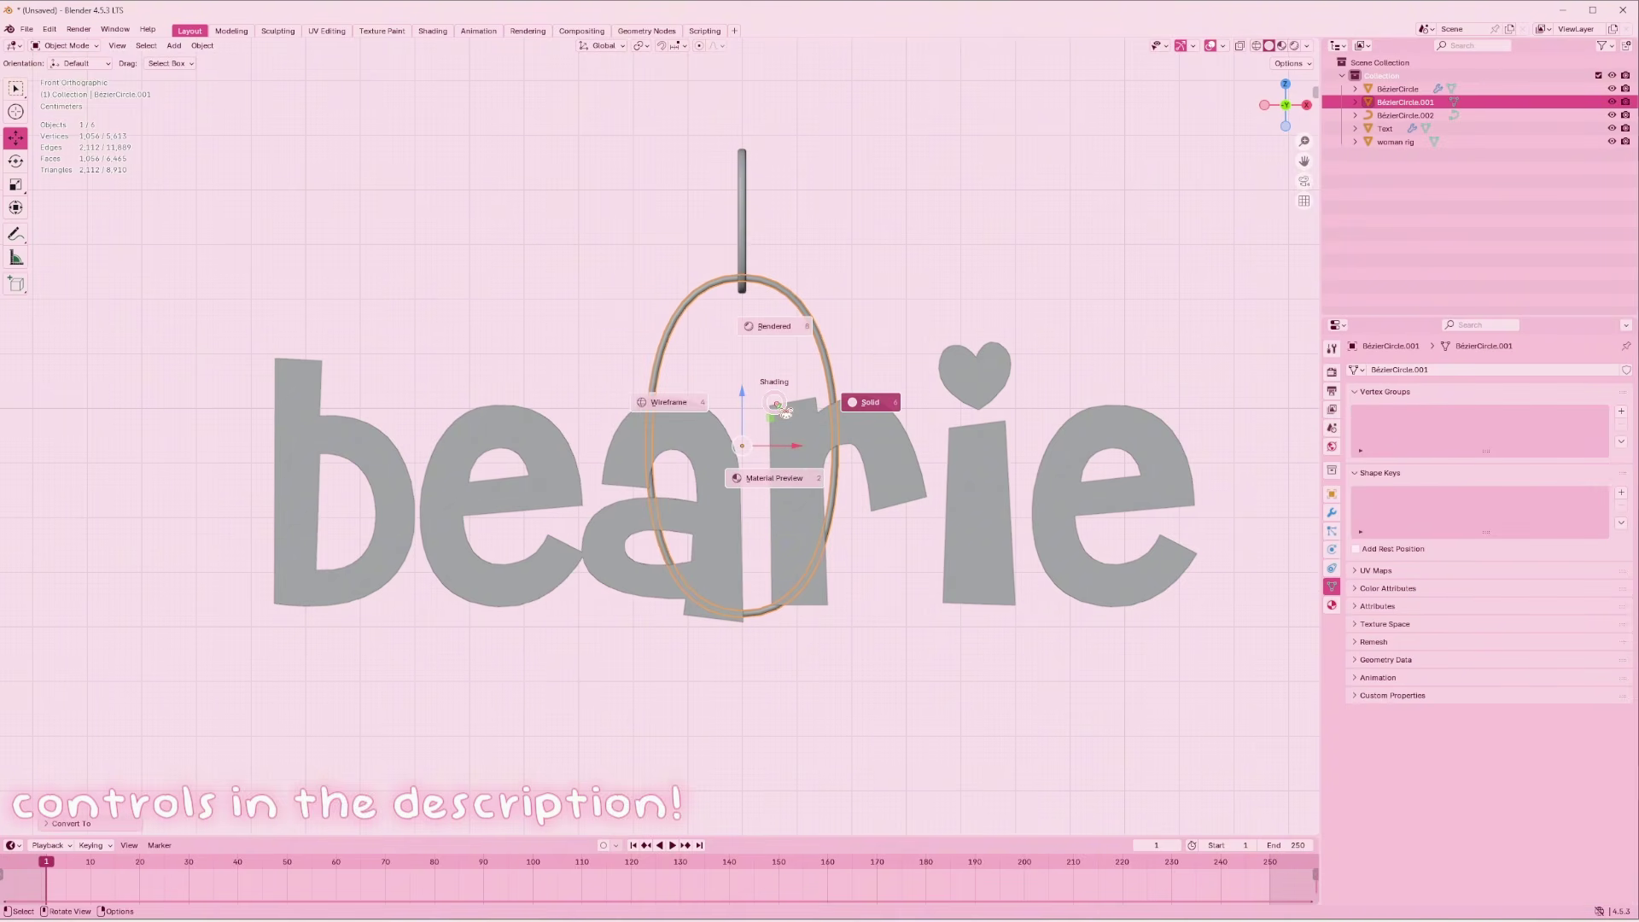
click(705, 406)
key(Tab)
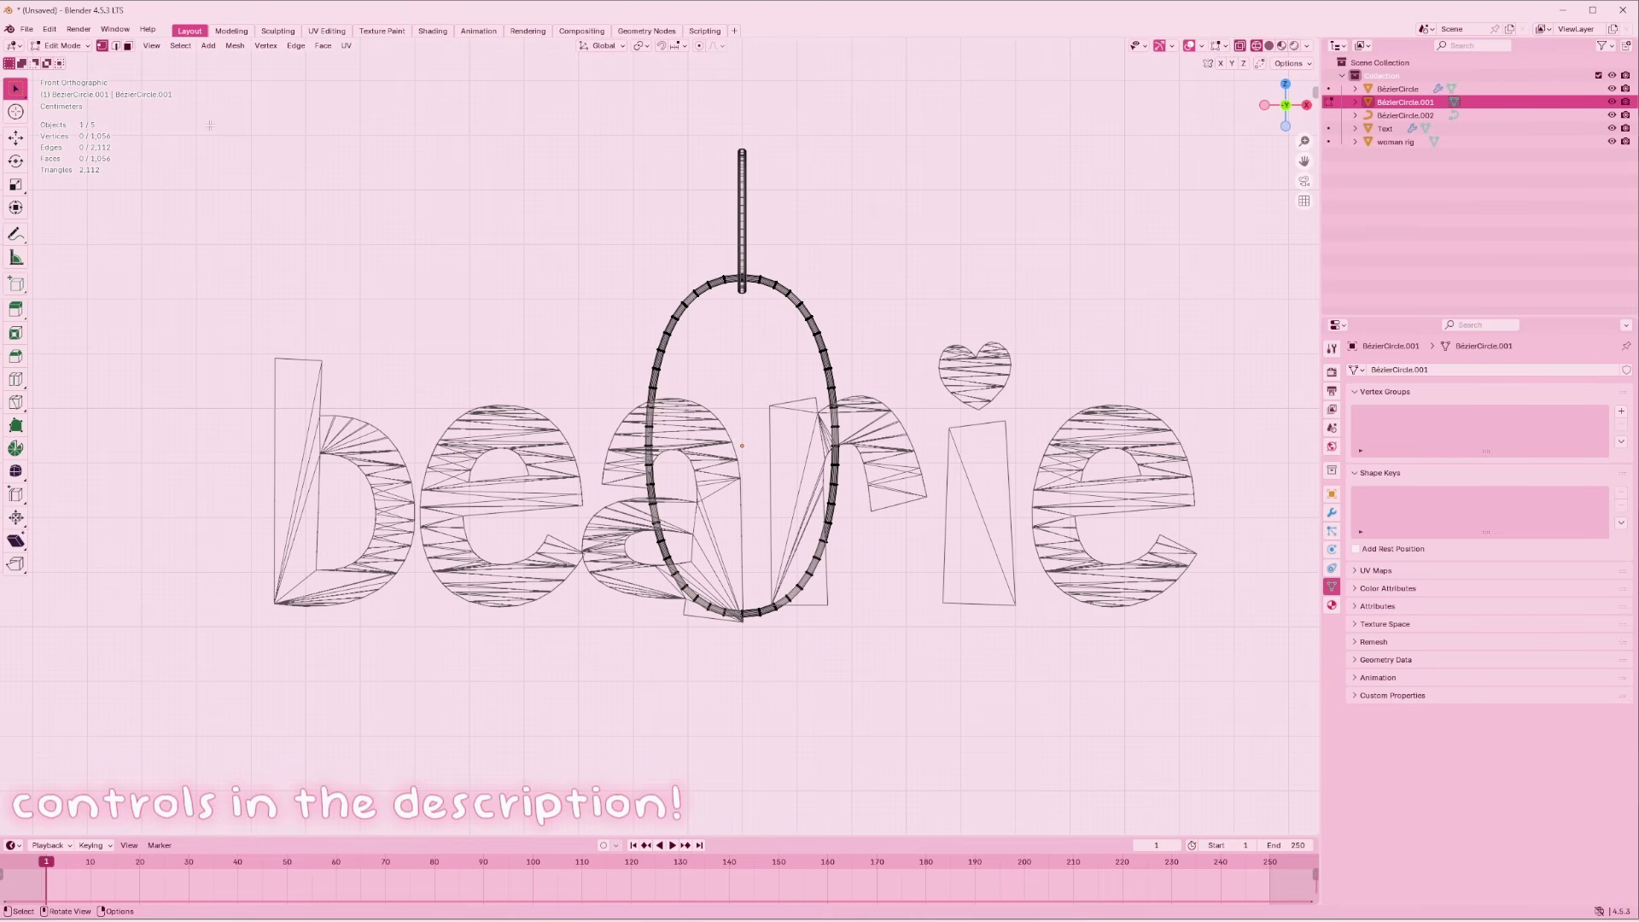
scroll(659, 440, up, 2)
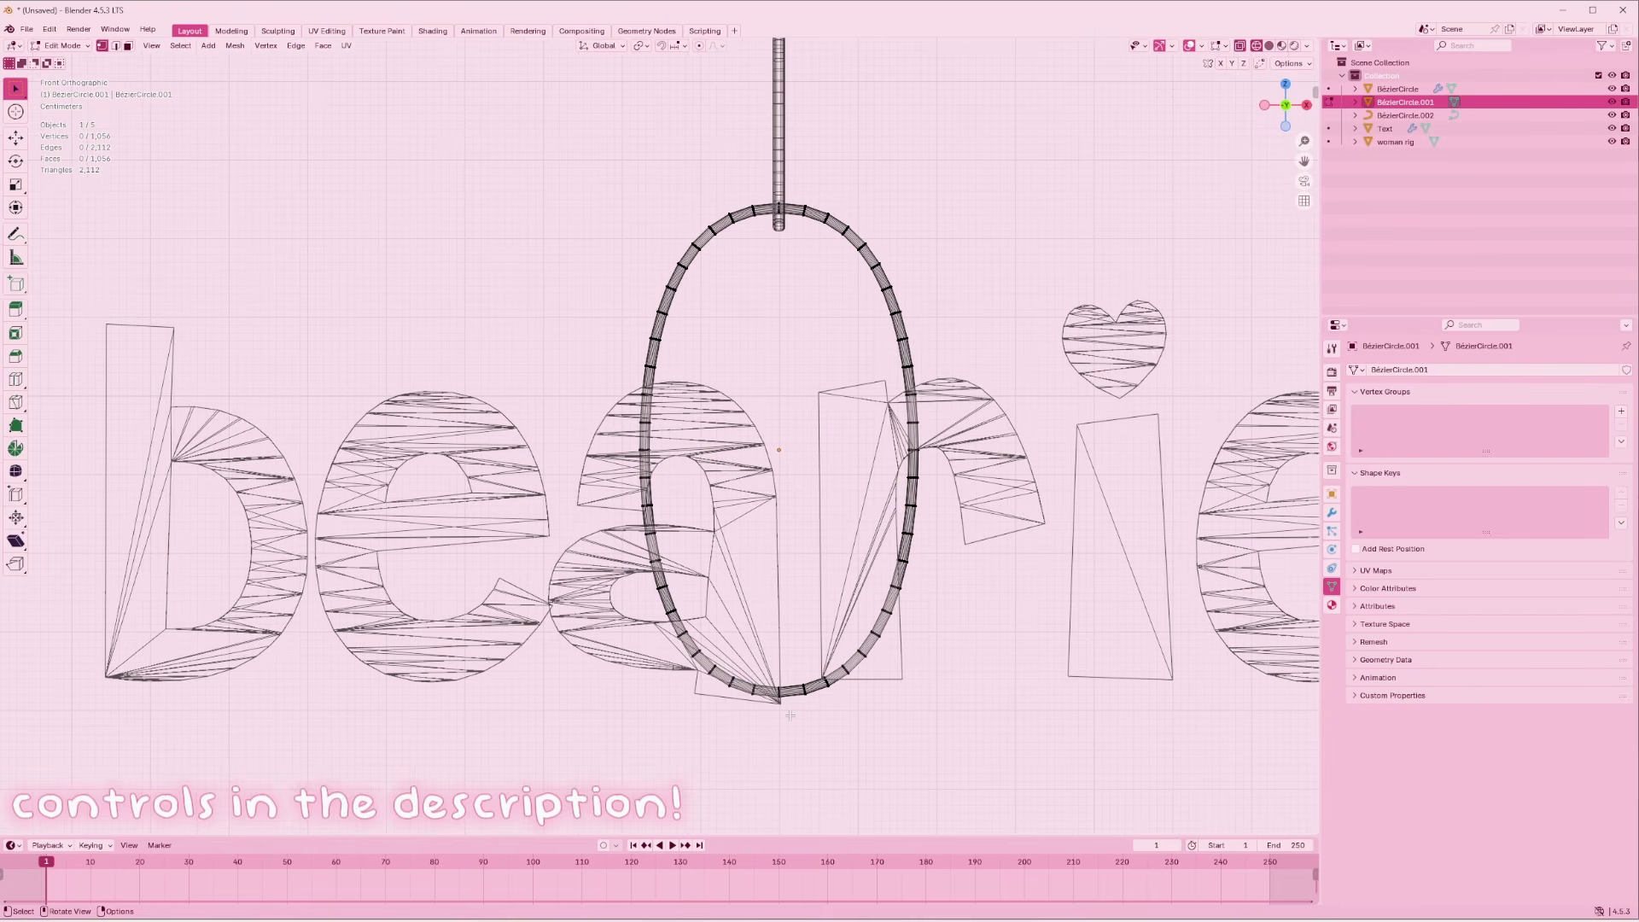
key(c)
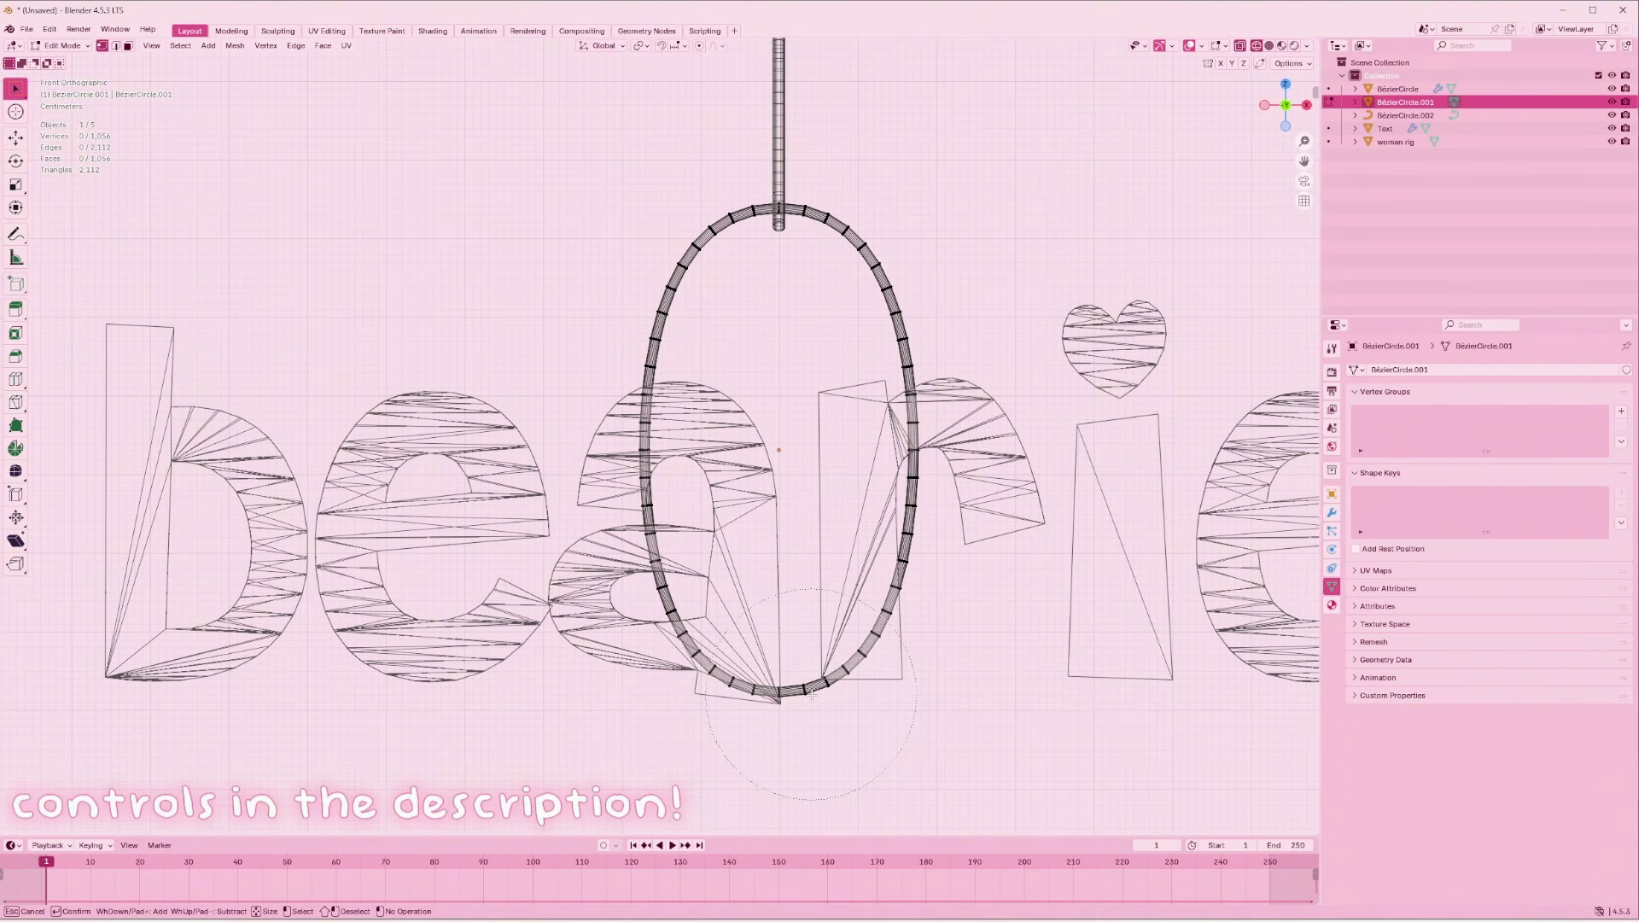
mouse_move(812, 694)
mouse_down()
mouse_move(713, 478)
mouse_move(824, 677)
mouse_move(936, 524)
mouse_up()
key(Escape)
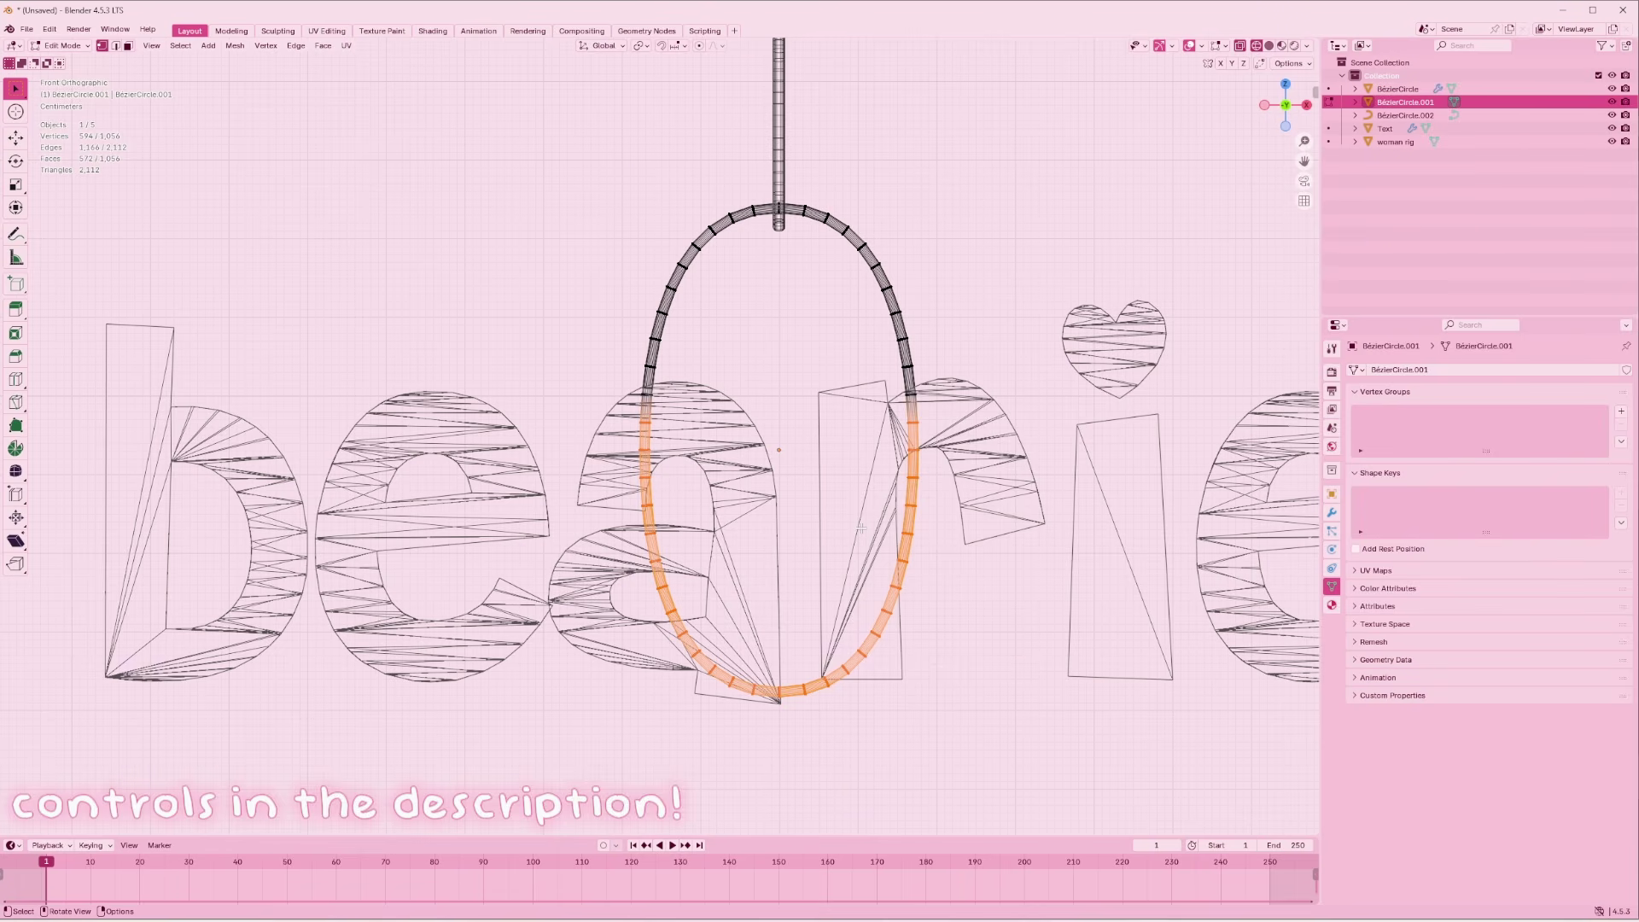
key(x)
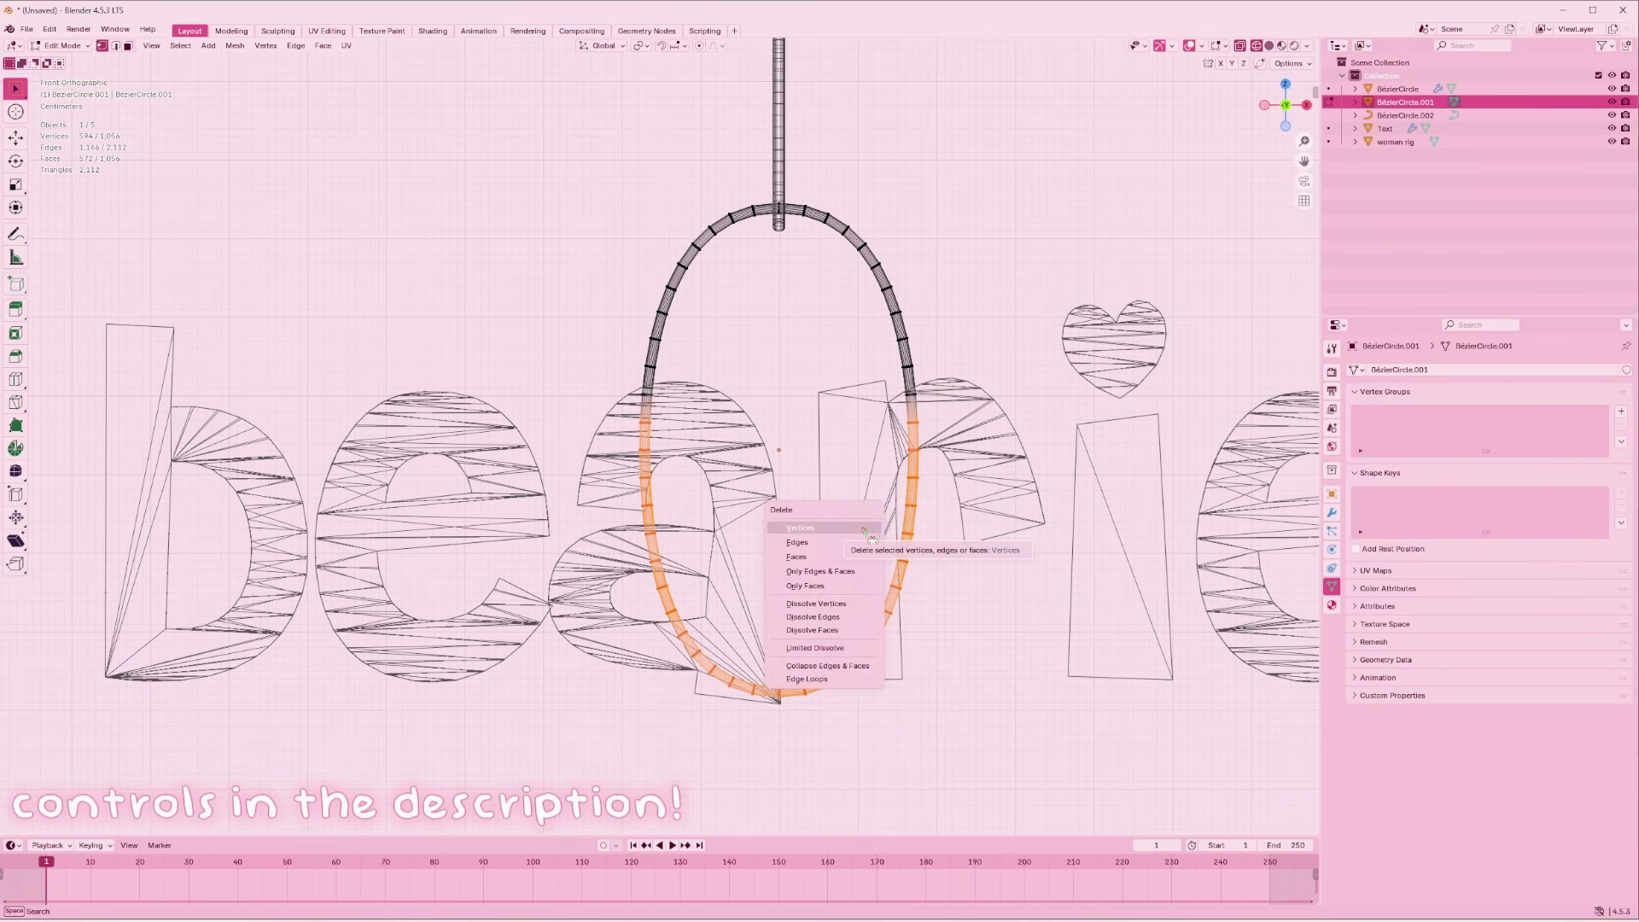
click(868, 528)
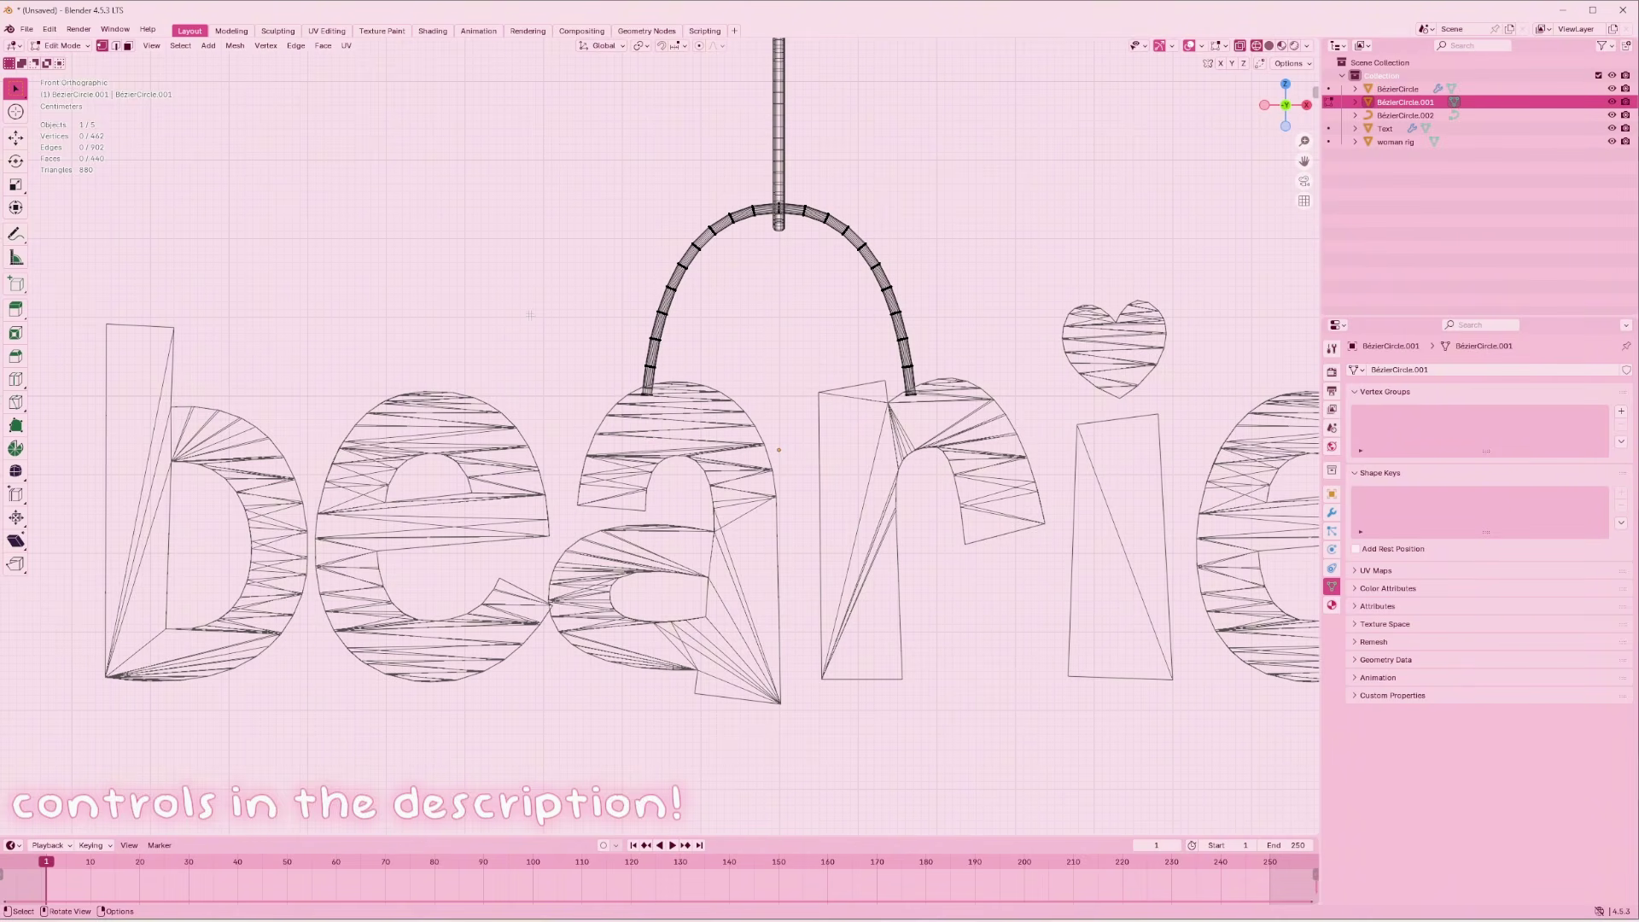
key(z)
click(621, 320)
key(Tab)
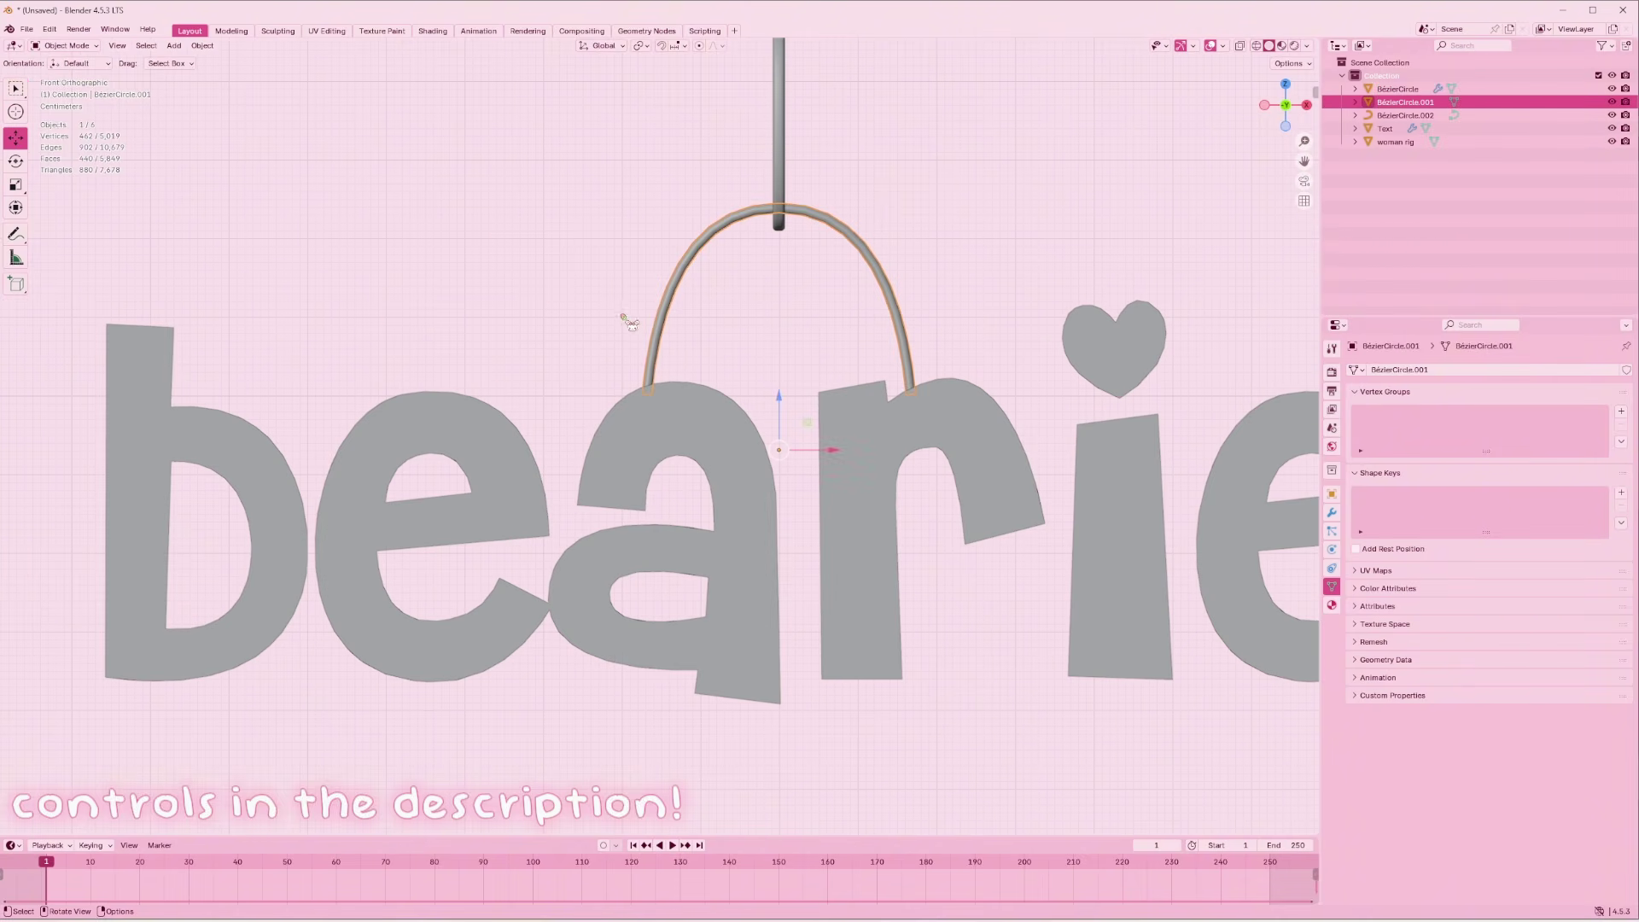
click(625, 300)
Convert the small upper connector ring from a curve to a mesh
middle_drag(626, 300, 1166, 162)
key(KP_1)
scroll(1166, 163, down, 2)
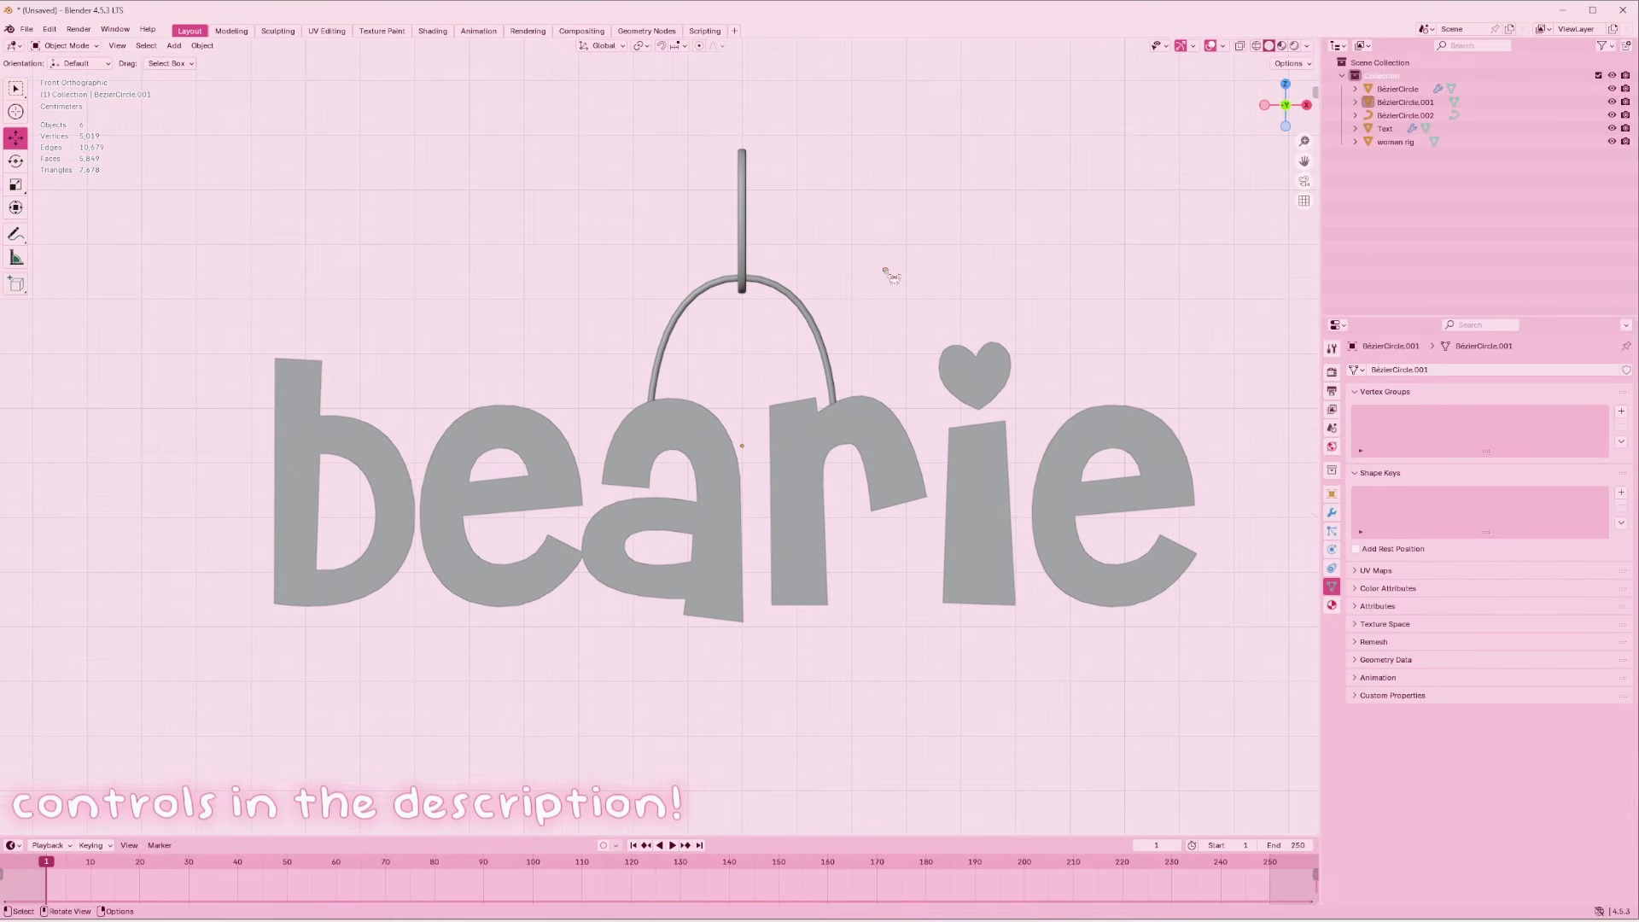
click(746, 229)
right_click(750, 229)
mouse_move(755, 229)
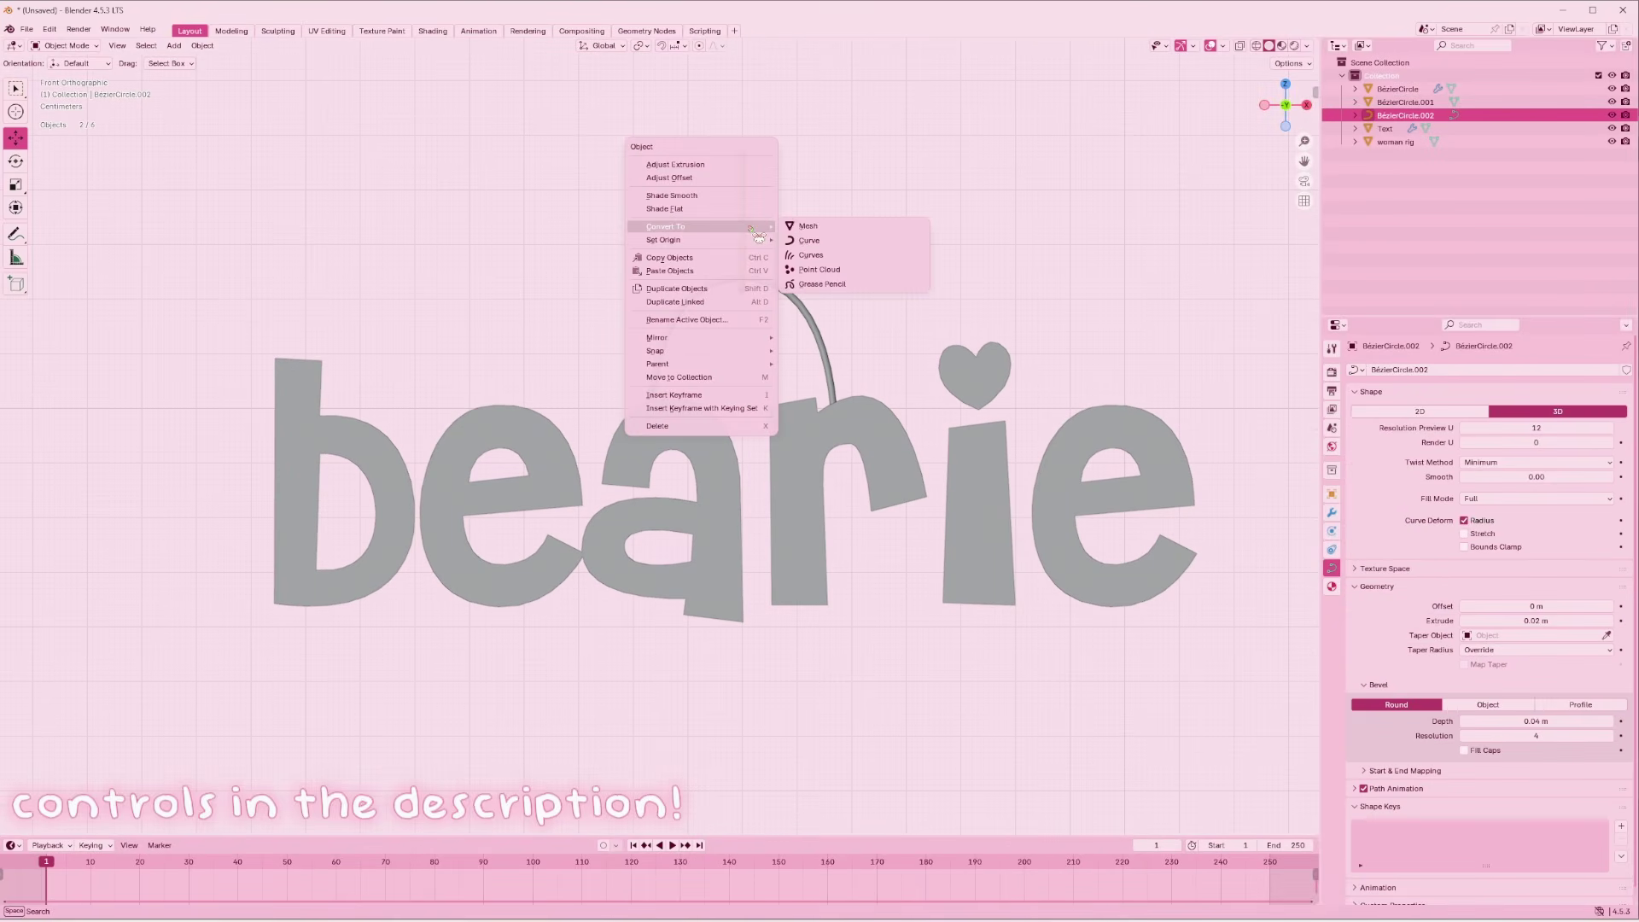
click(807, 228)
Select the small upper ring together with the arch and join them into one object
shift+click(797, 294)
right_click(794, 290)
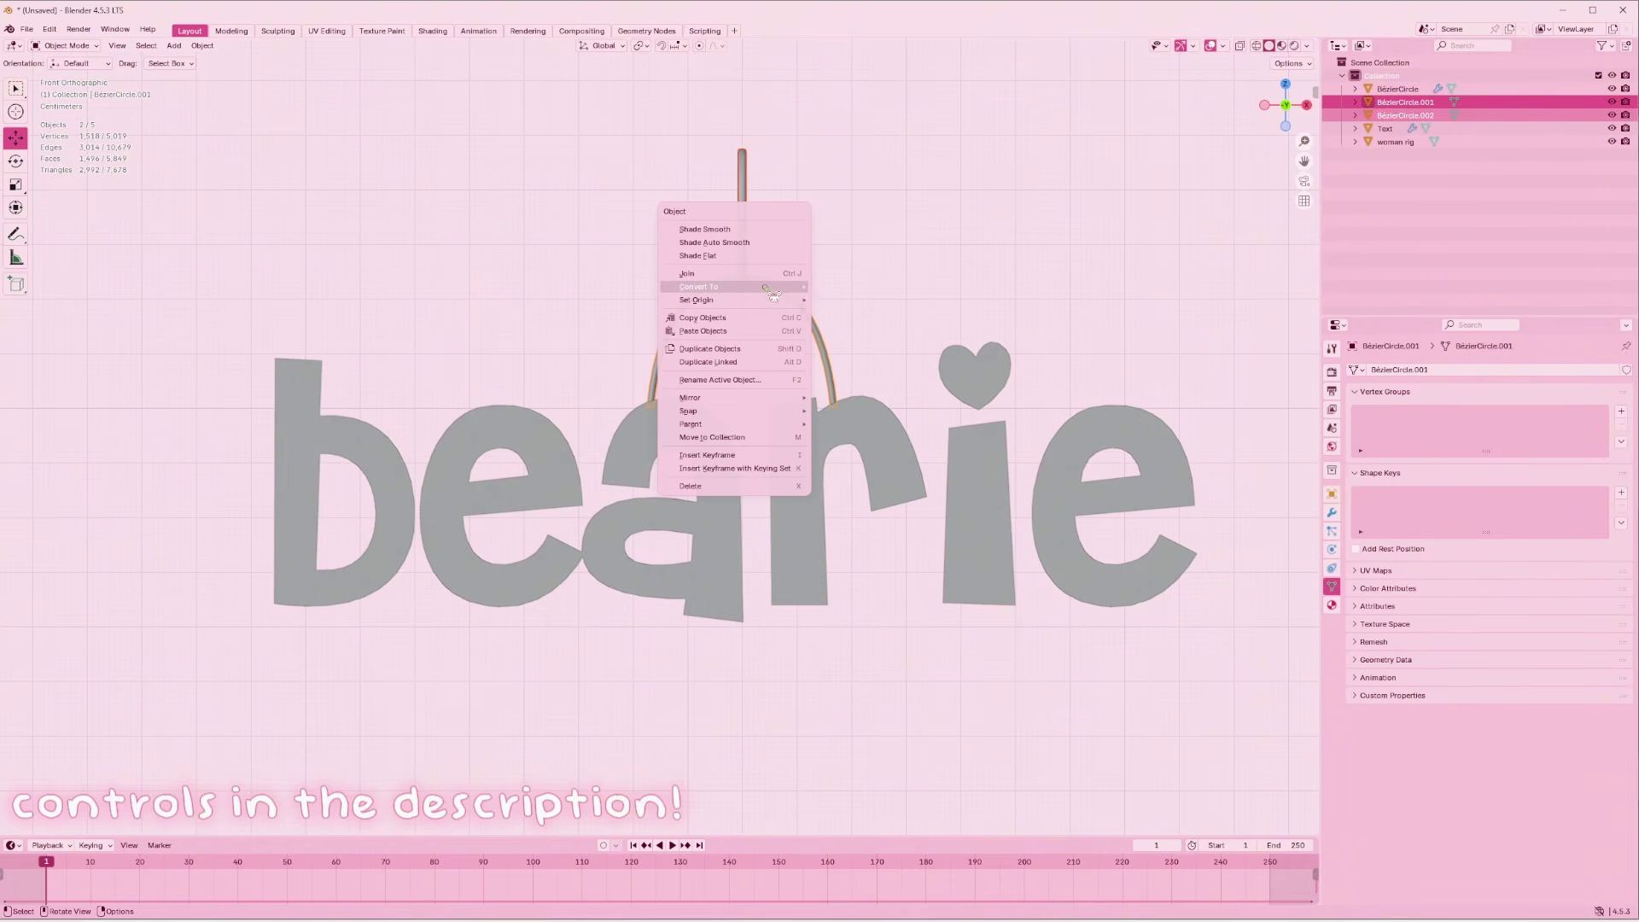
key(Escape)
click(772, 217)
click(742, 213)
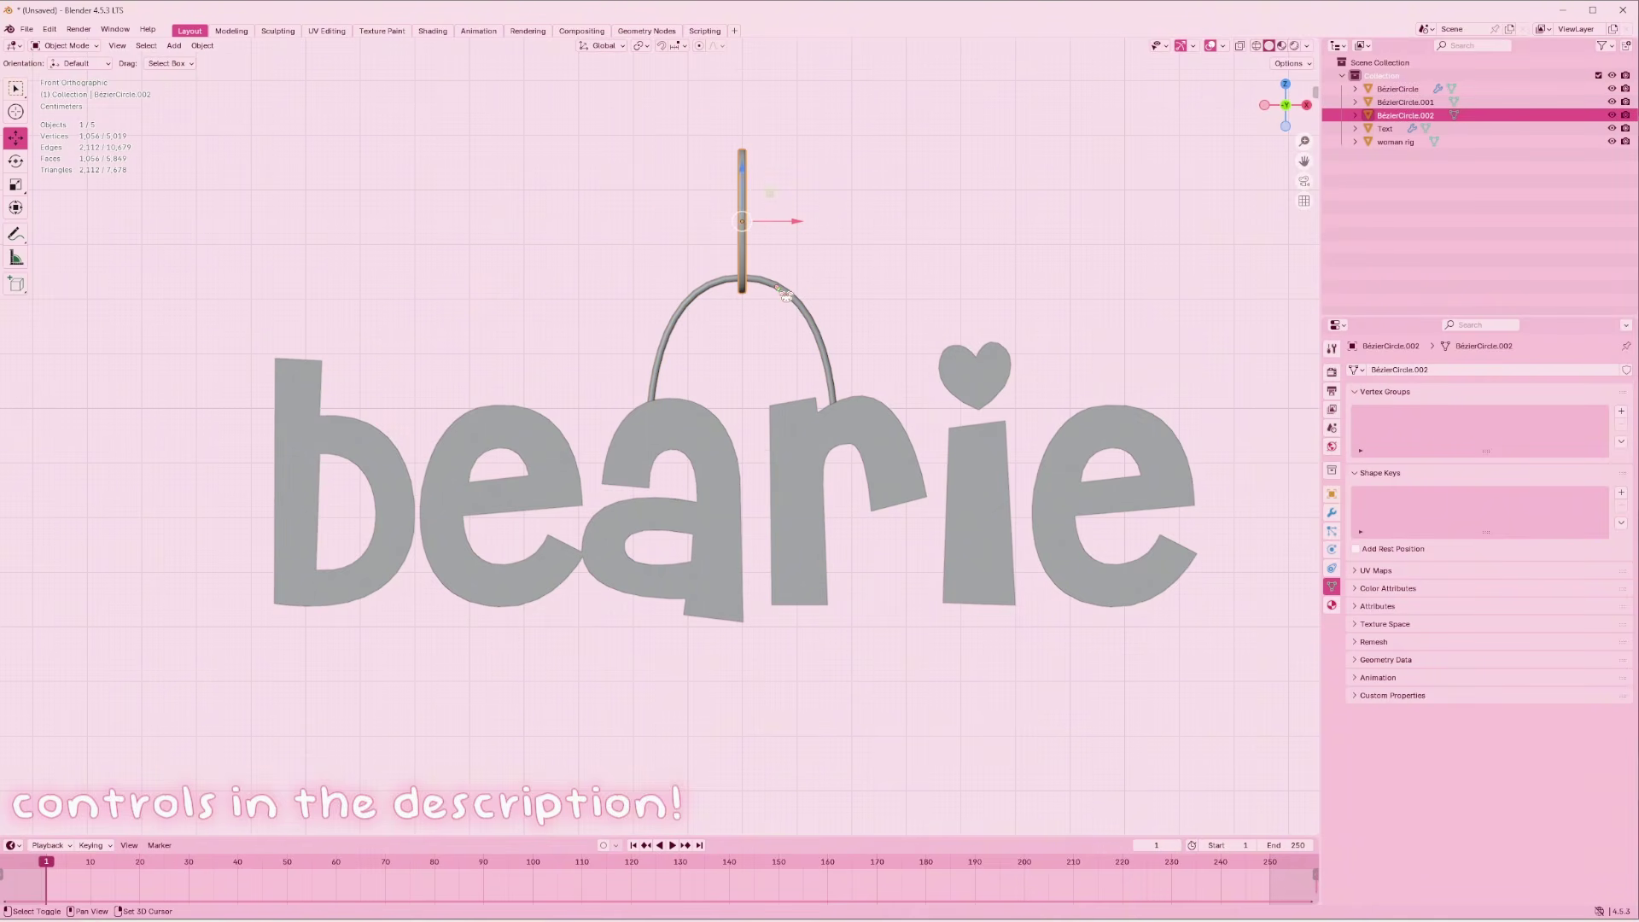
shift+click(785, 295)
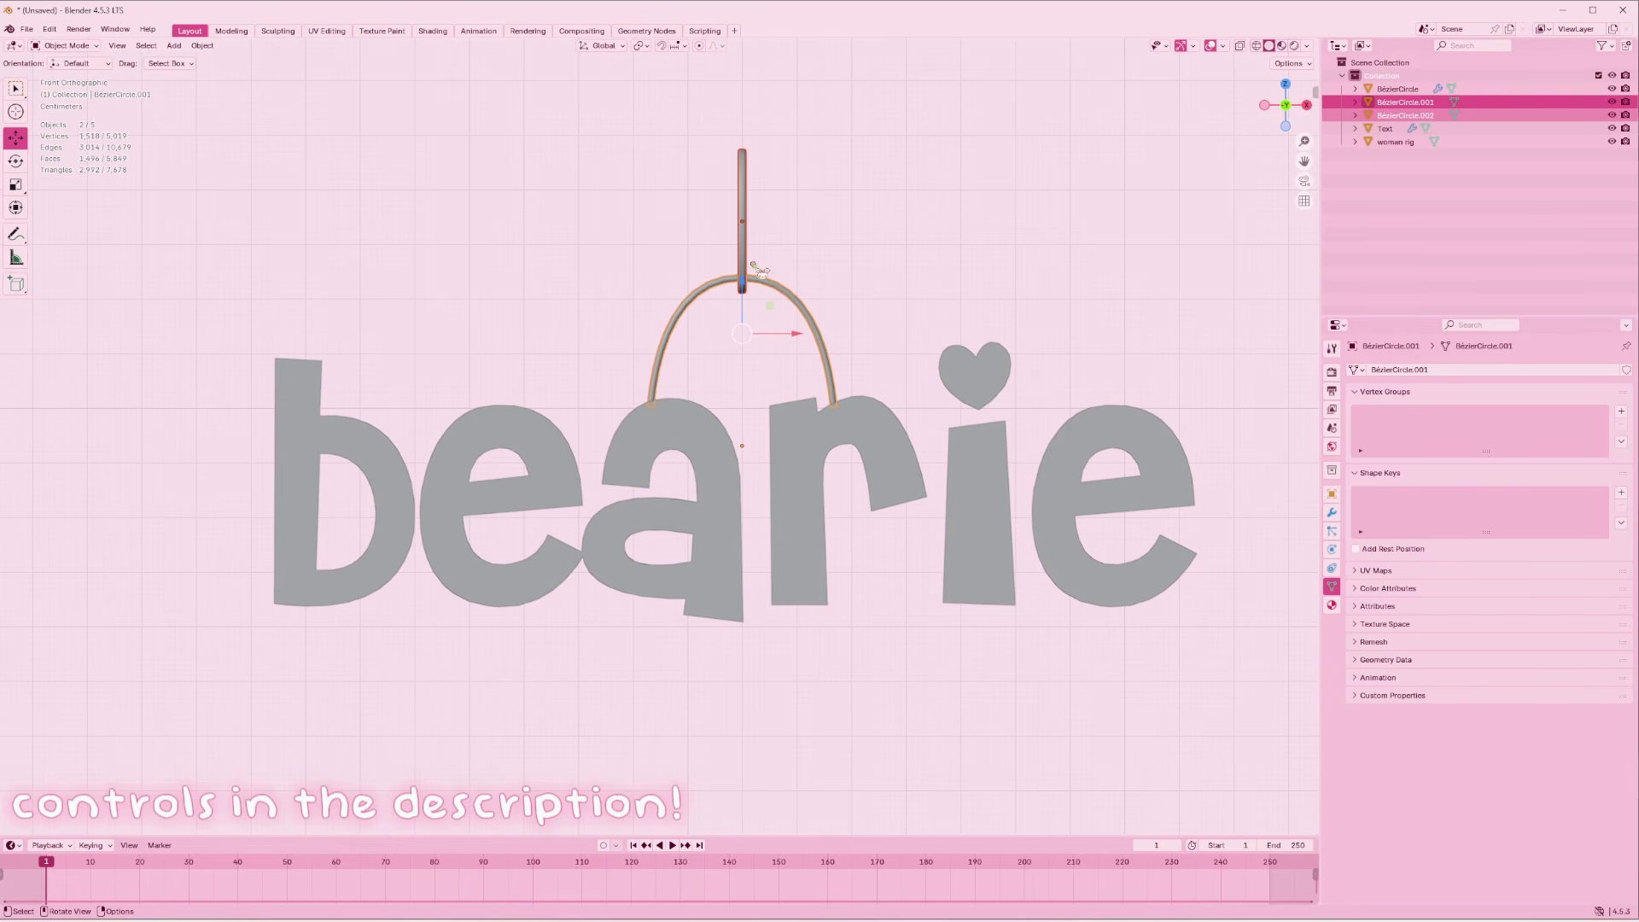
right_click(753, 264)
click(751, 265)
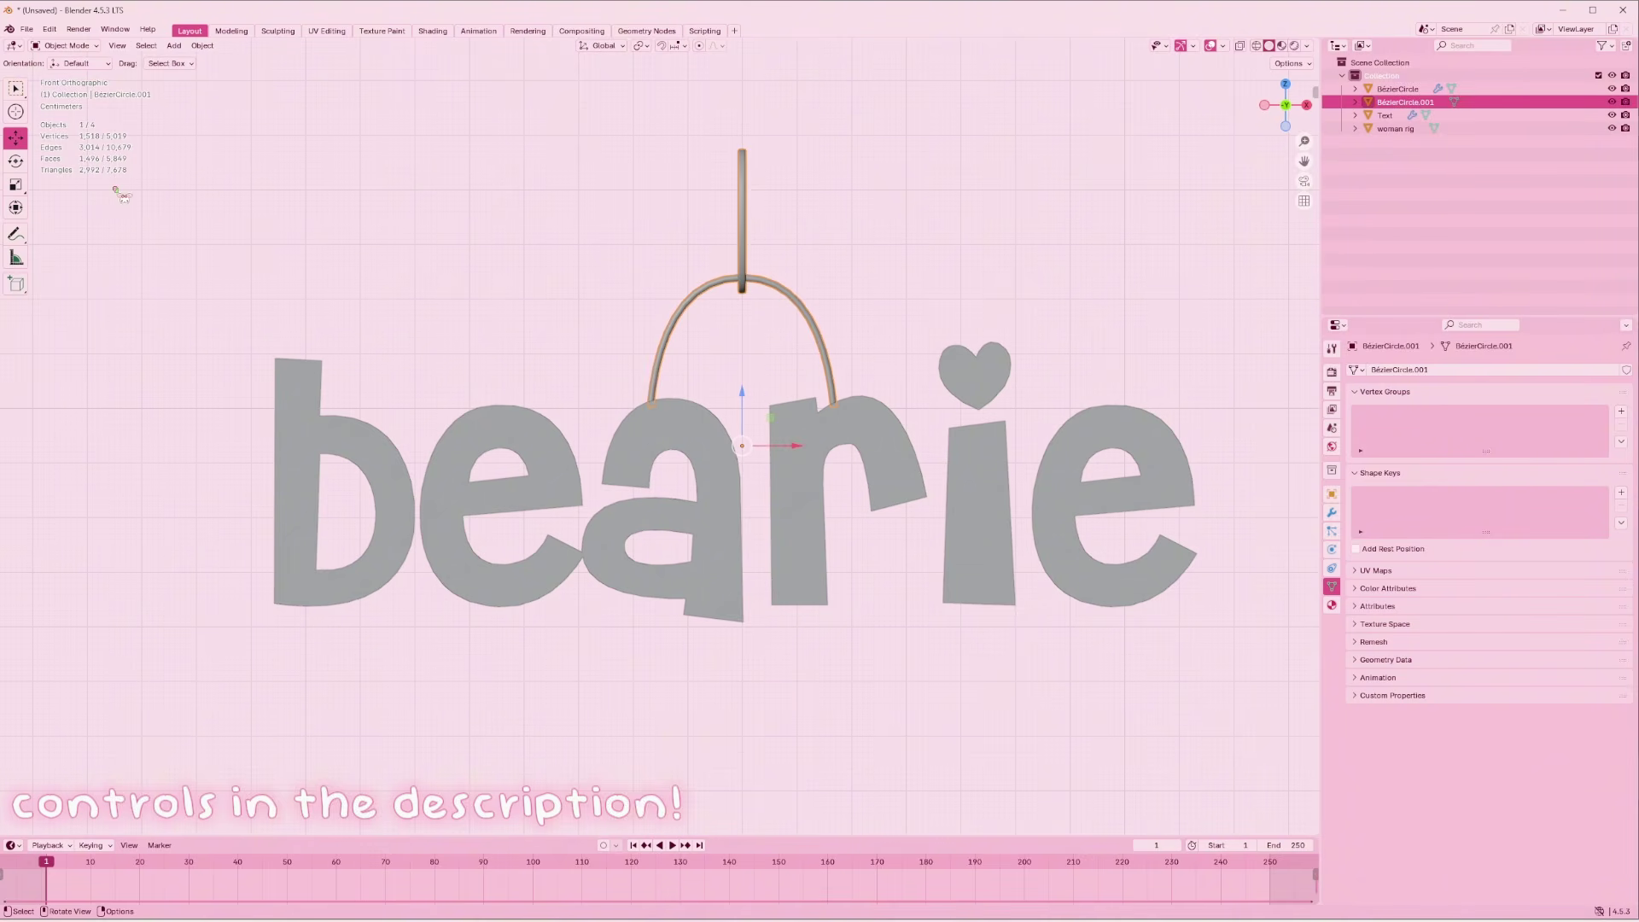
Add a Decimate modifier to the joined connector rings and lower the Collapse ratio to about 0.14
click(1332, 512)
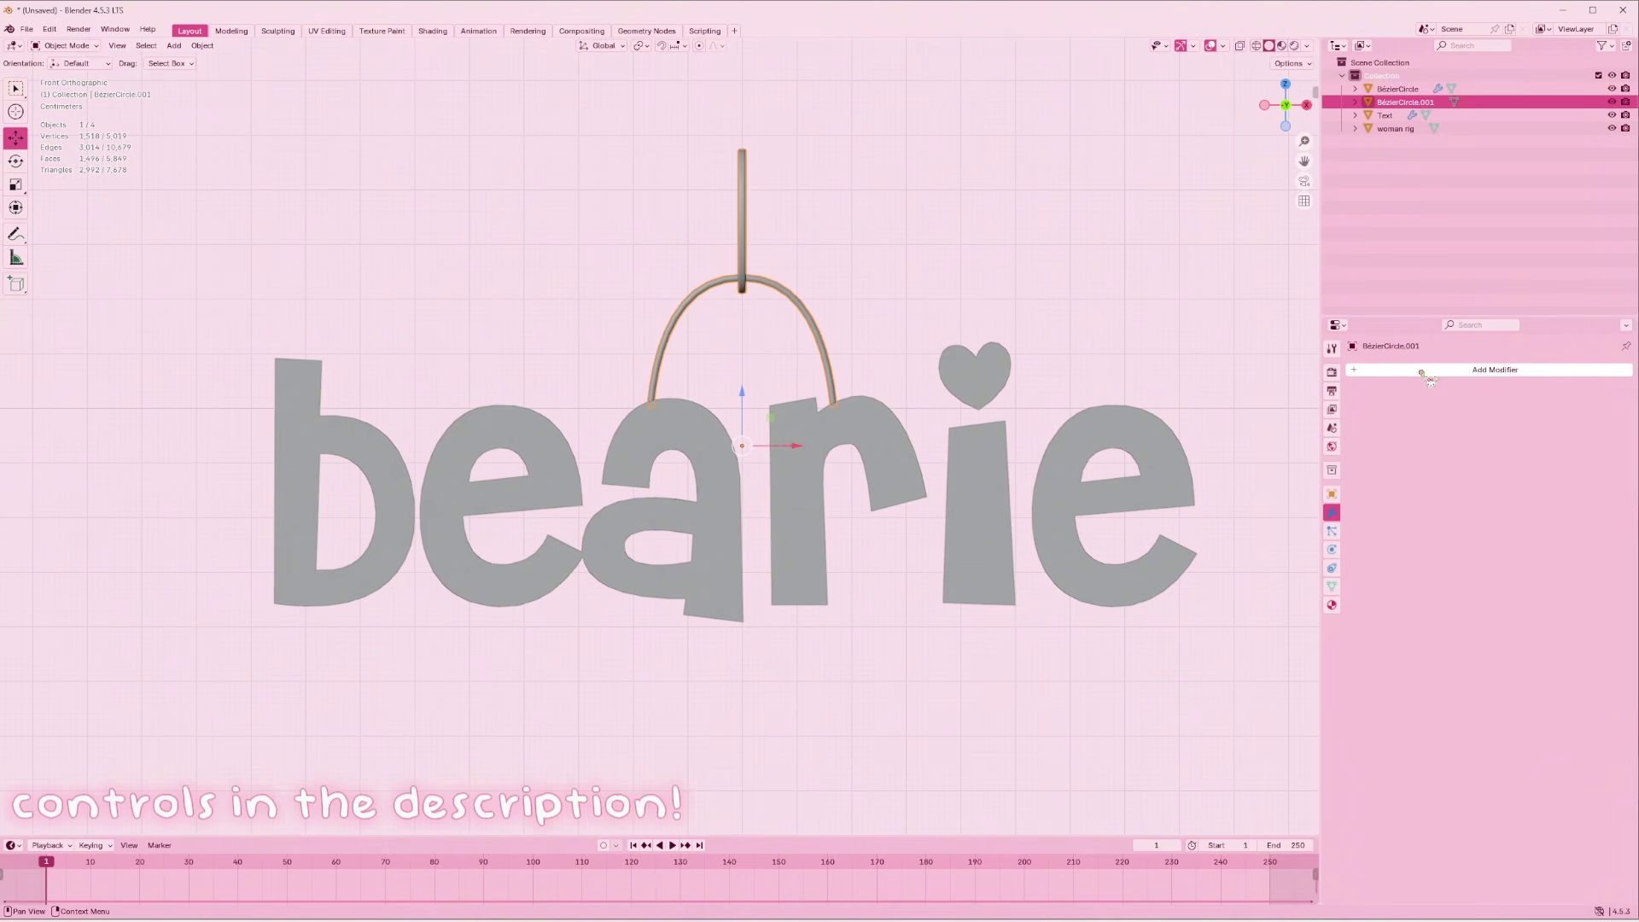
click(1408, 369)
mouse_move(1417, 374)
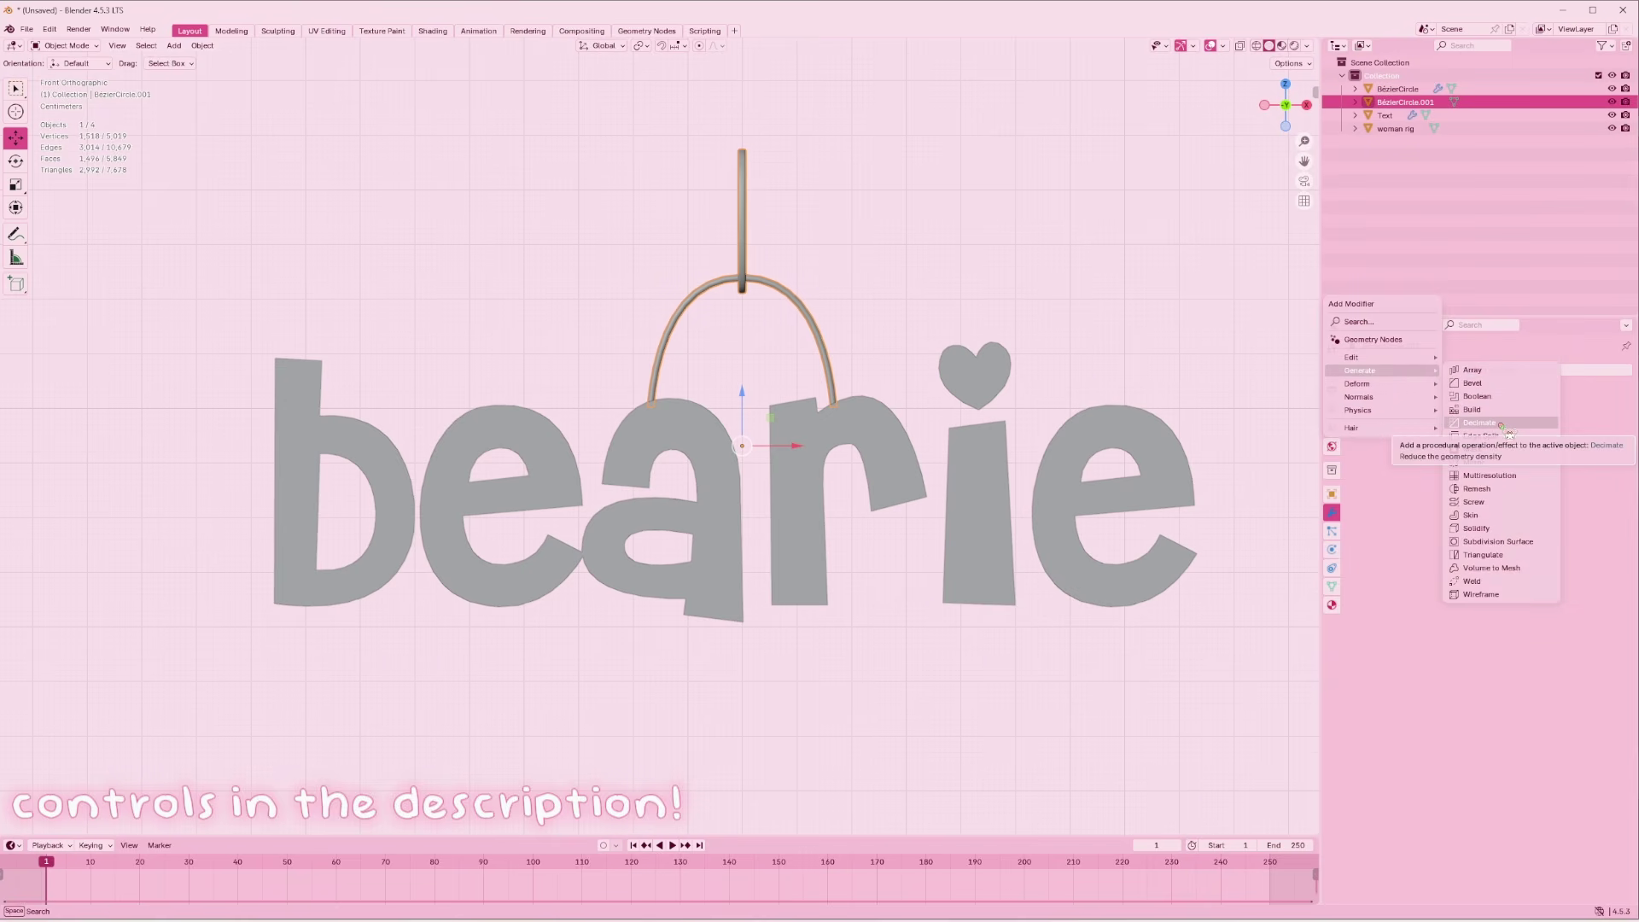
click(1511, 424)
drag(1583, 432, 1481, 428)
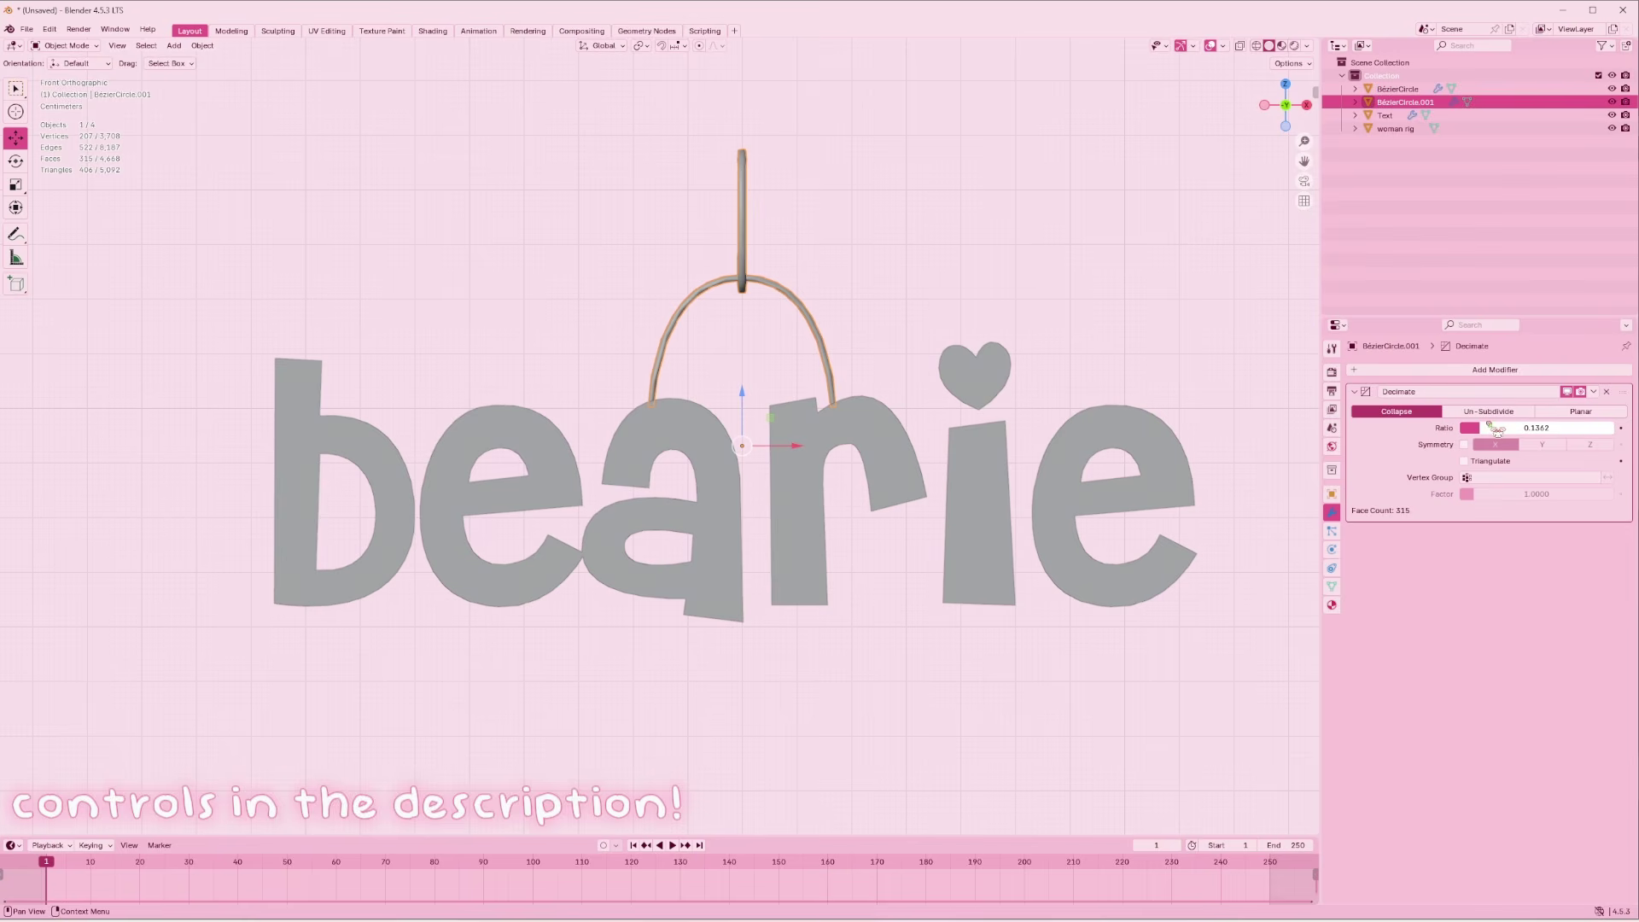
click(930, 290)
scroll(854, 316, up, 2)
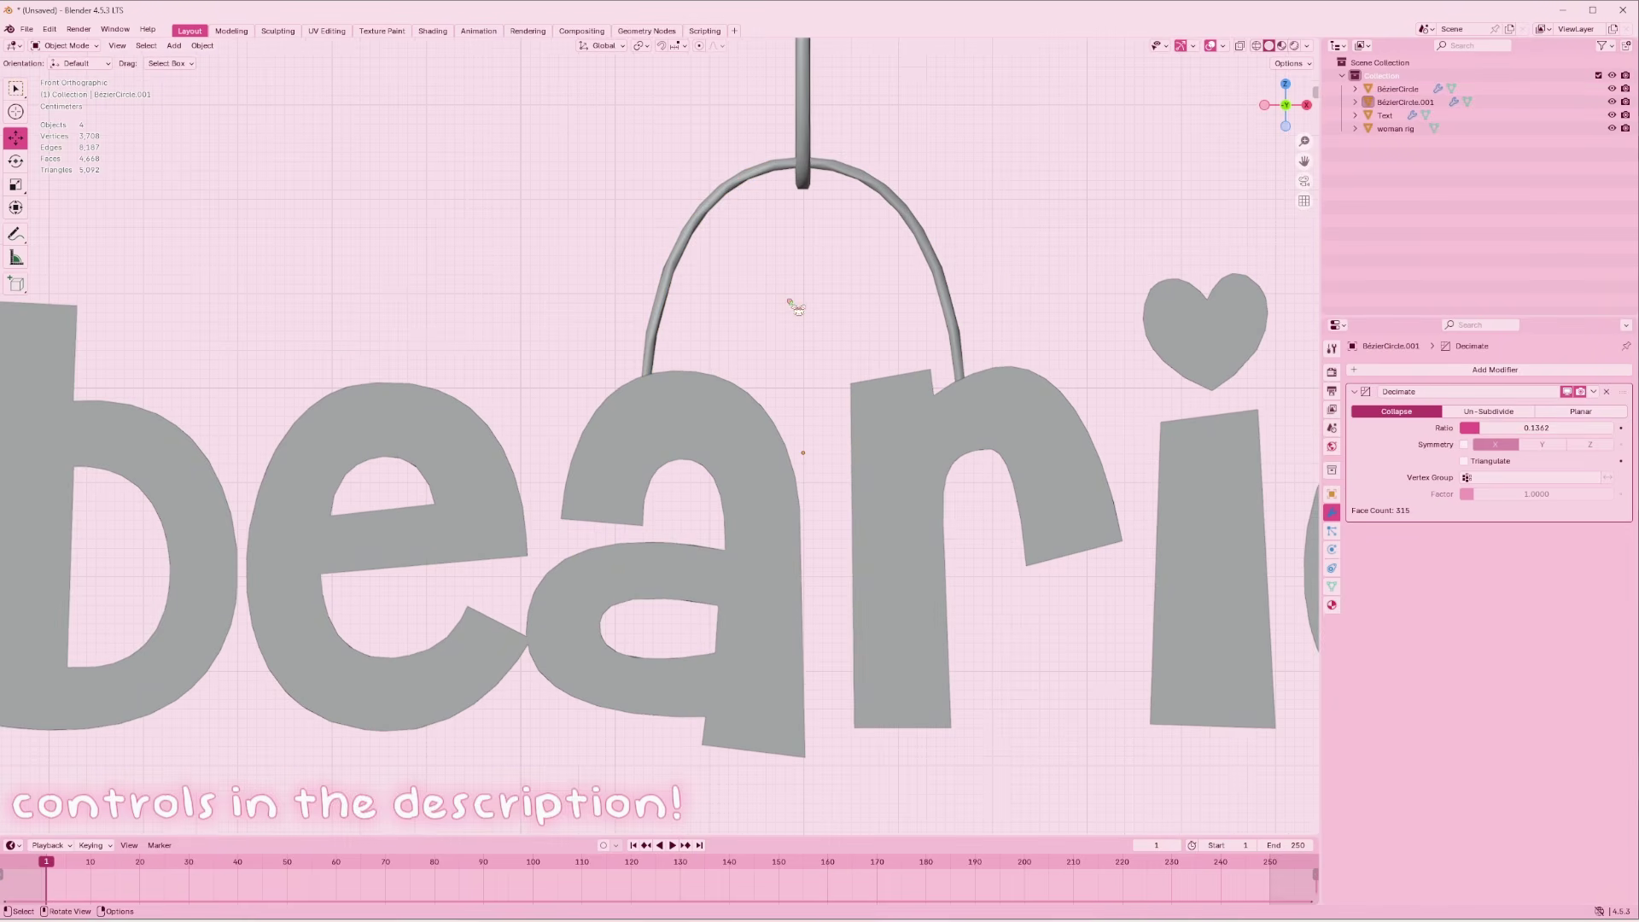
scroll(798, 300, down, 4)
scroll(795, 301, up, 3)
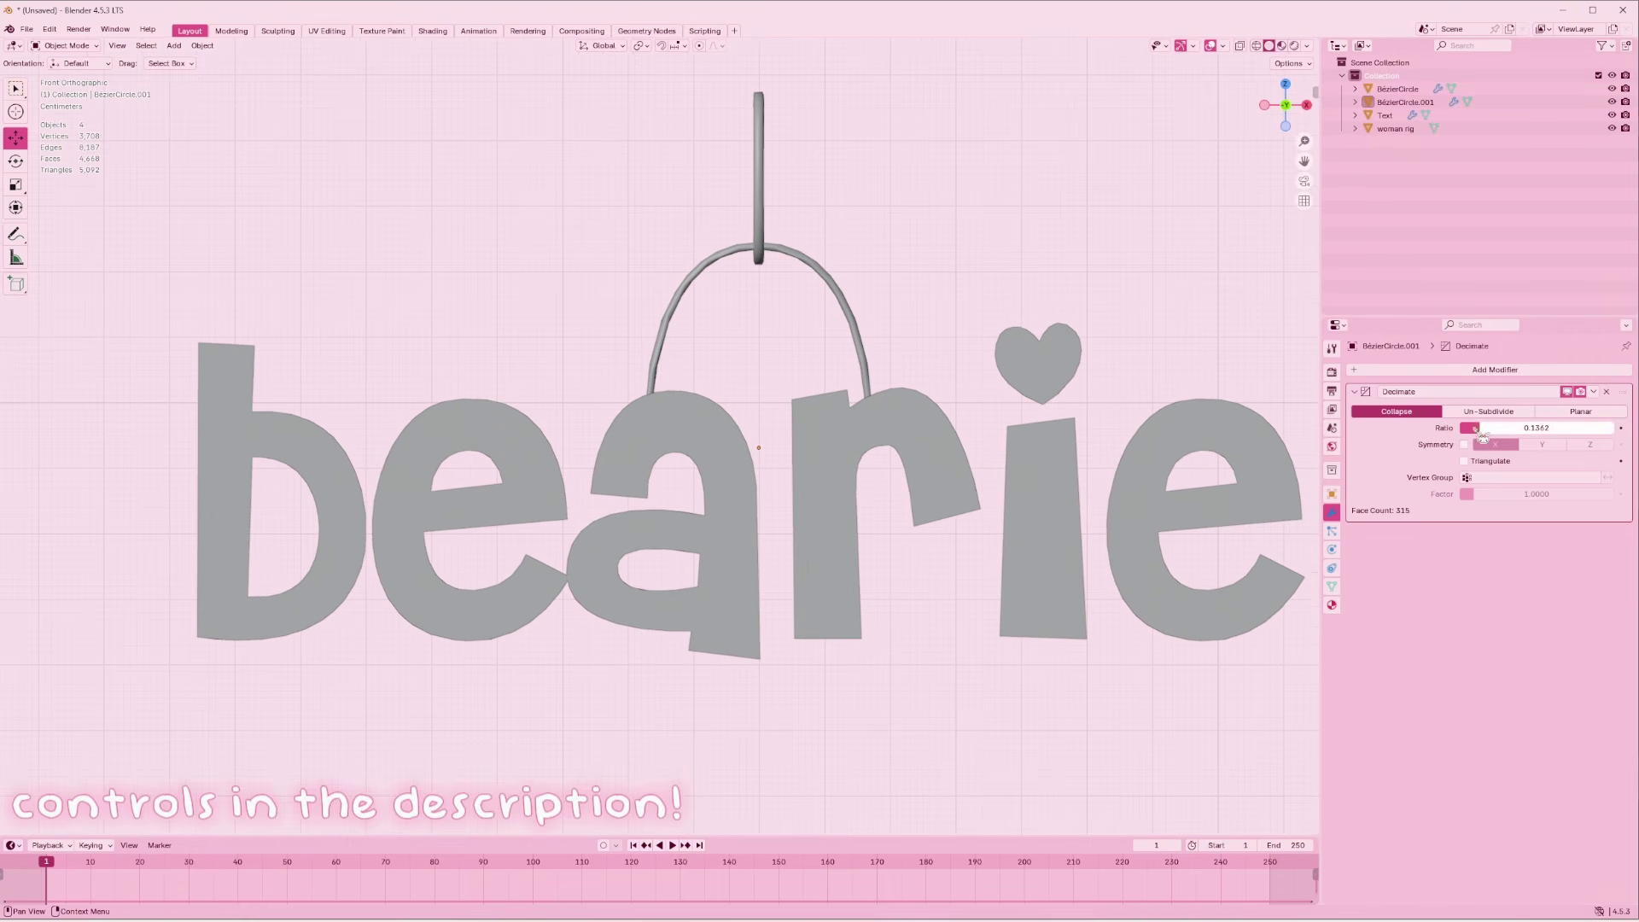
Isolate the joined rings' mesh in the UV Editing workspace and unwrap all of it with Project from View
click(810, 329)
click(327, 31)
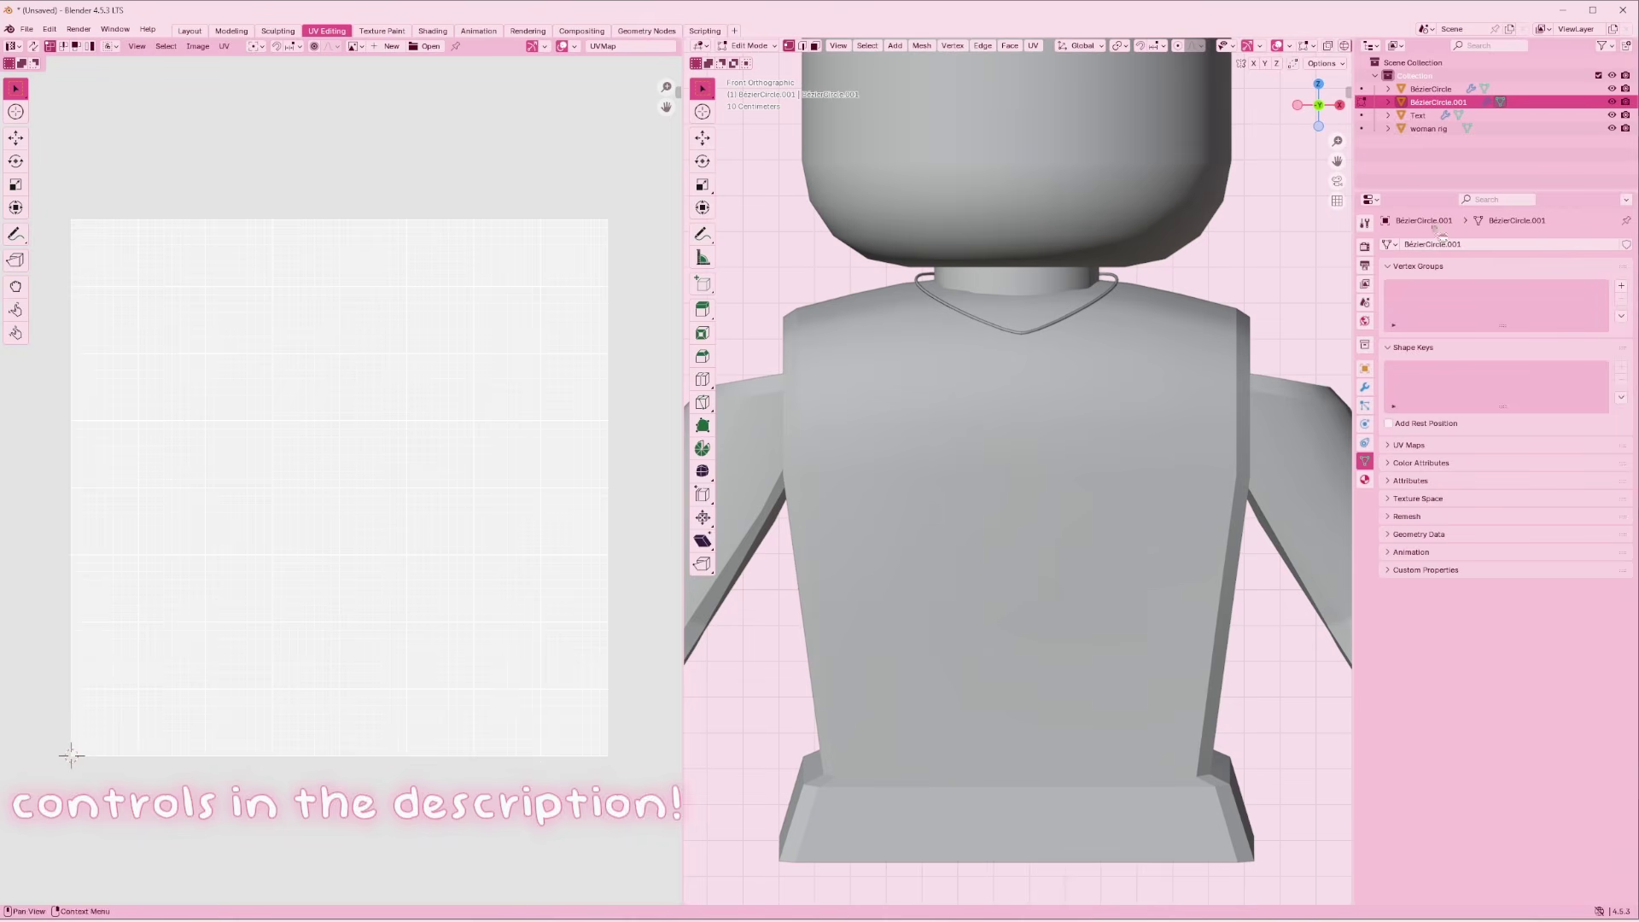
key(KP_Divide)
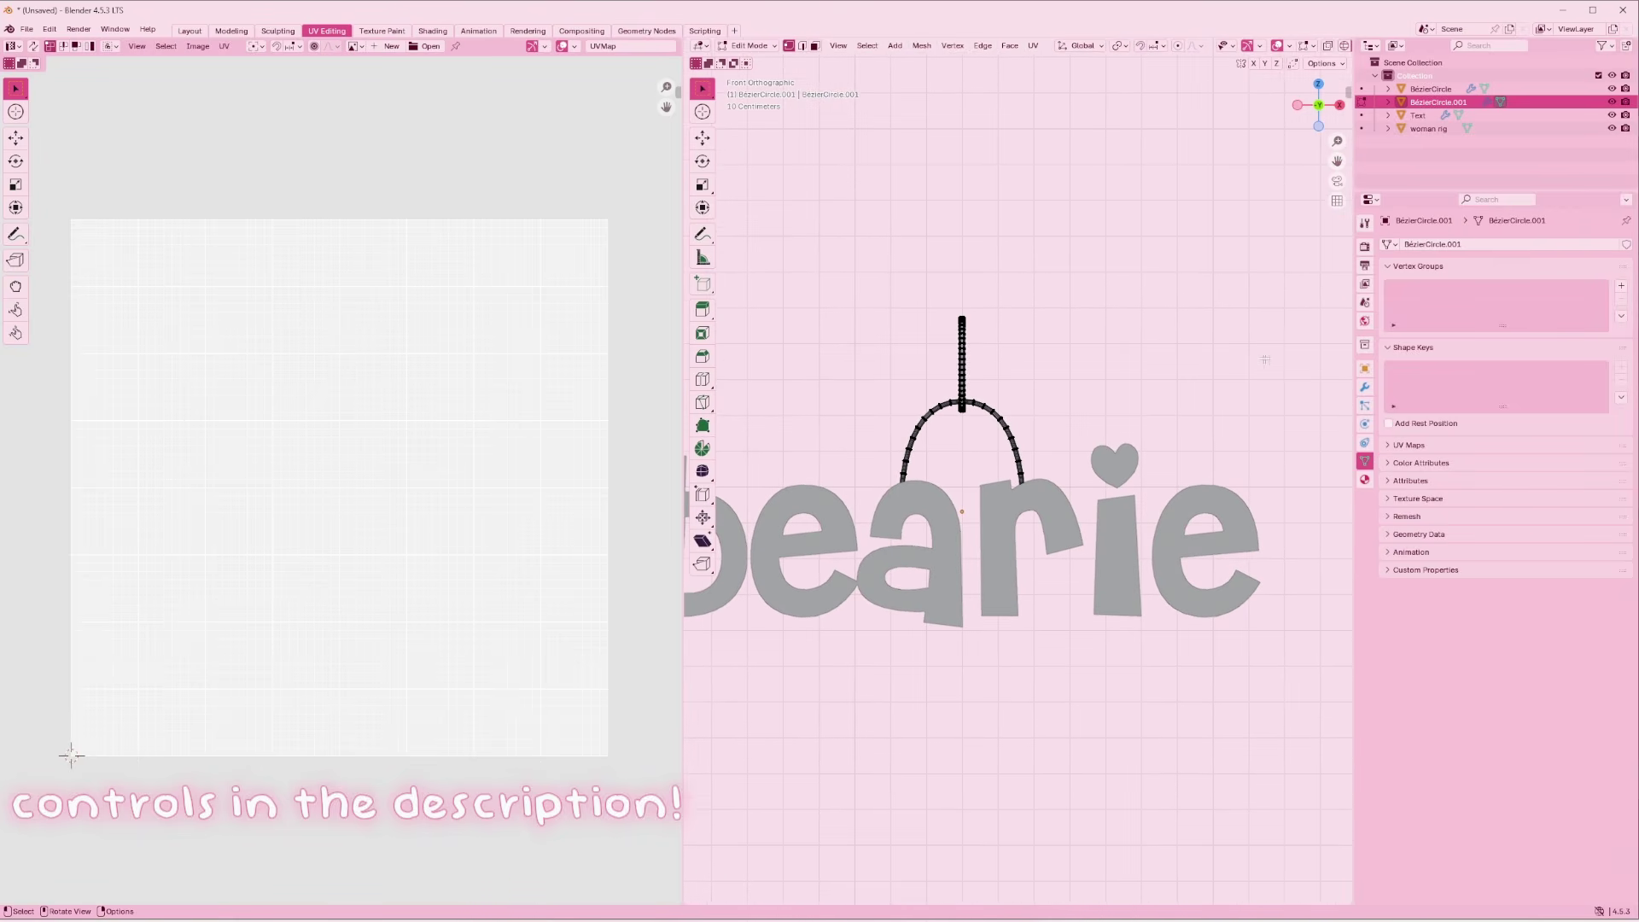
scroll(1091, 429, up, 2)
scroll(1216, 395, up, 1)
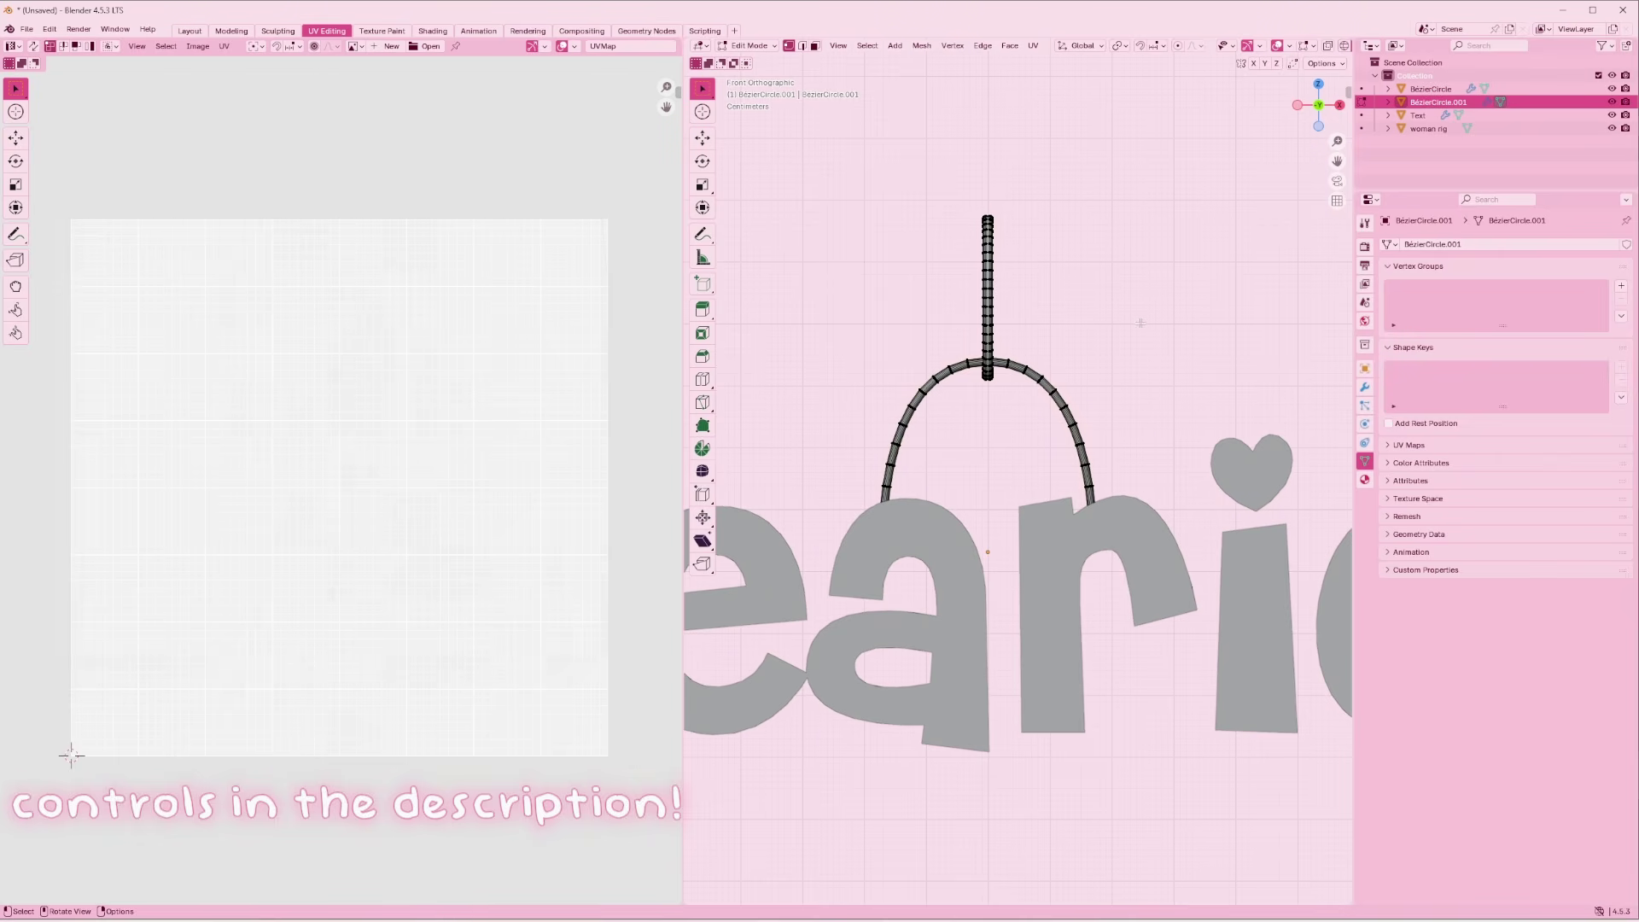
key(a)
key(u)
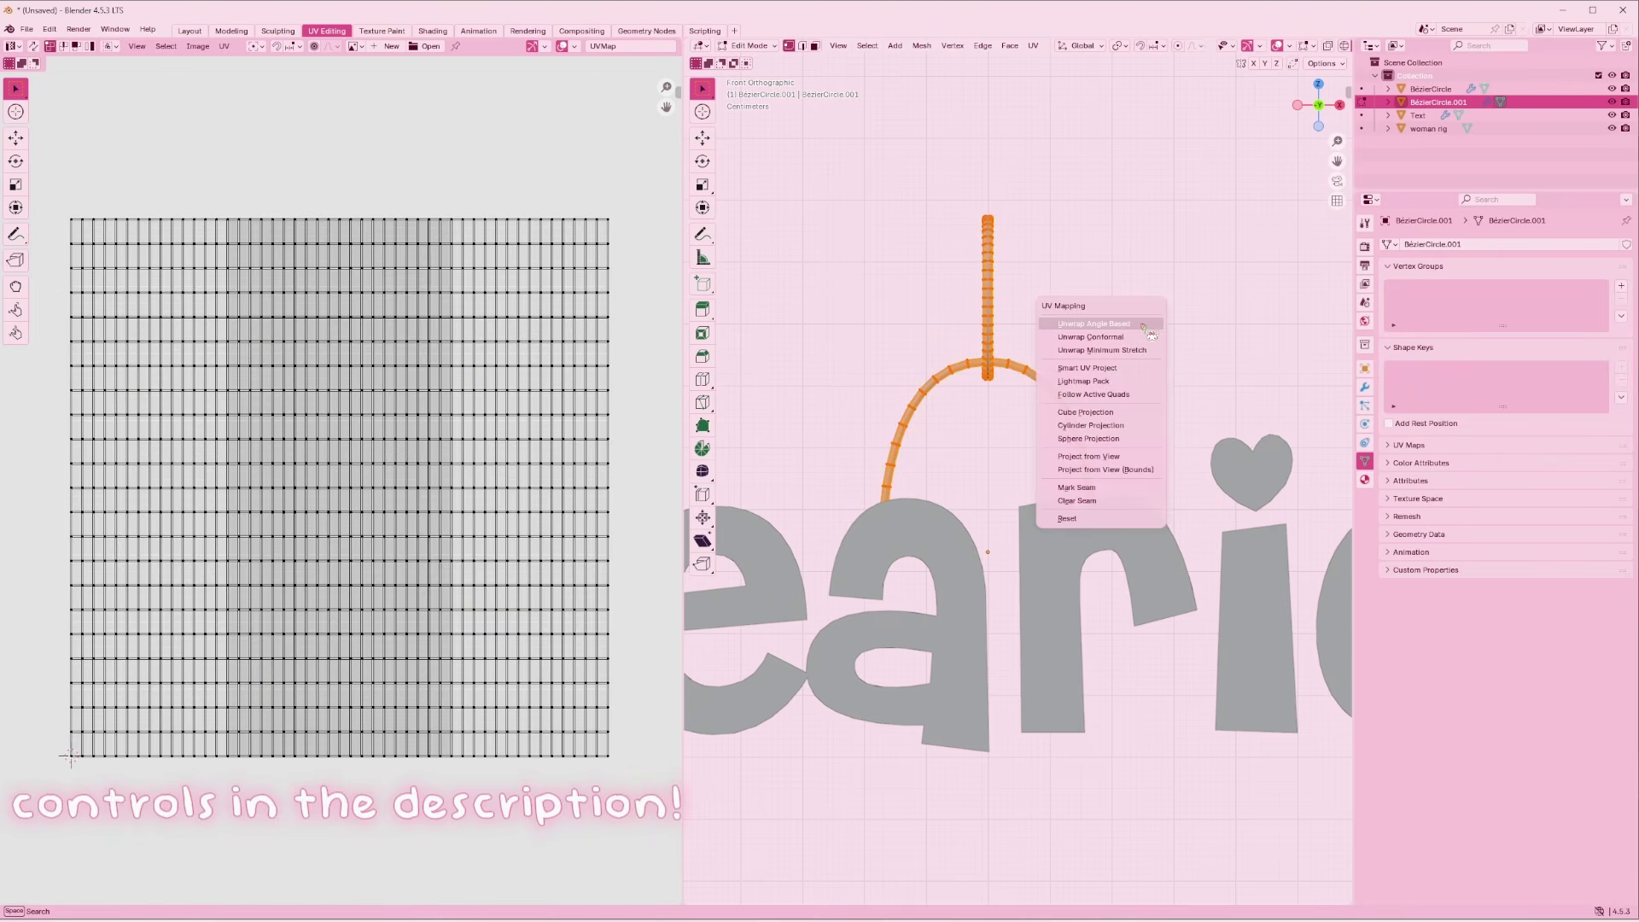
click(1101, 442)
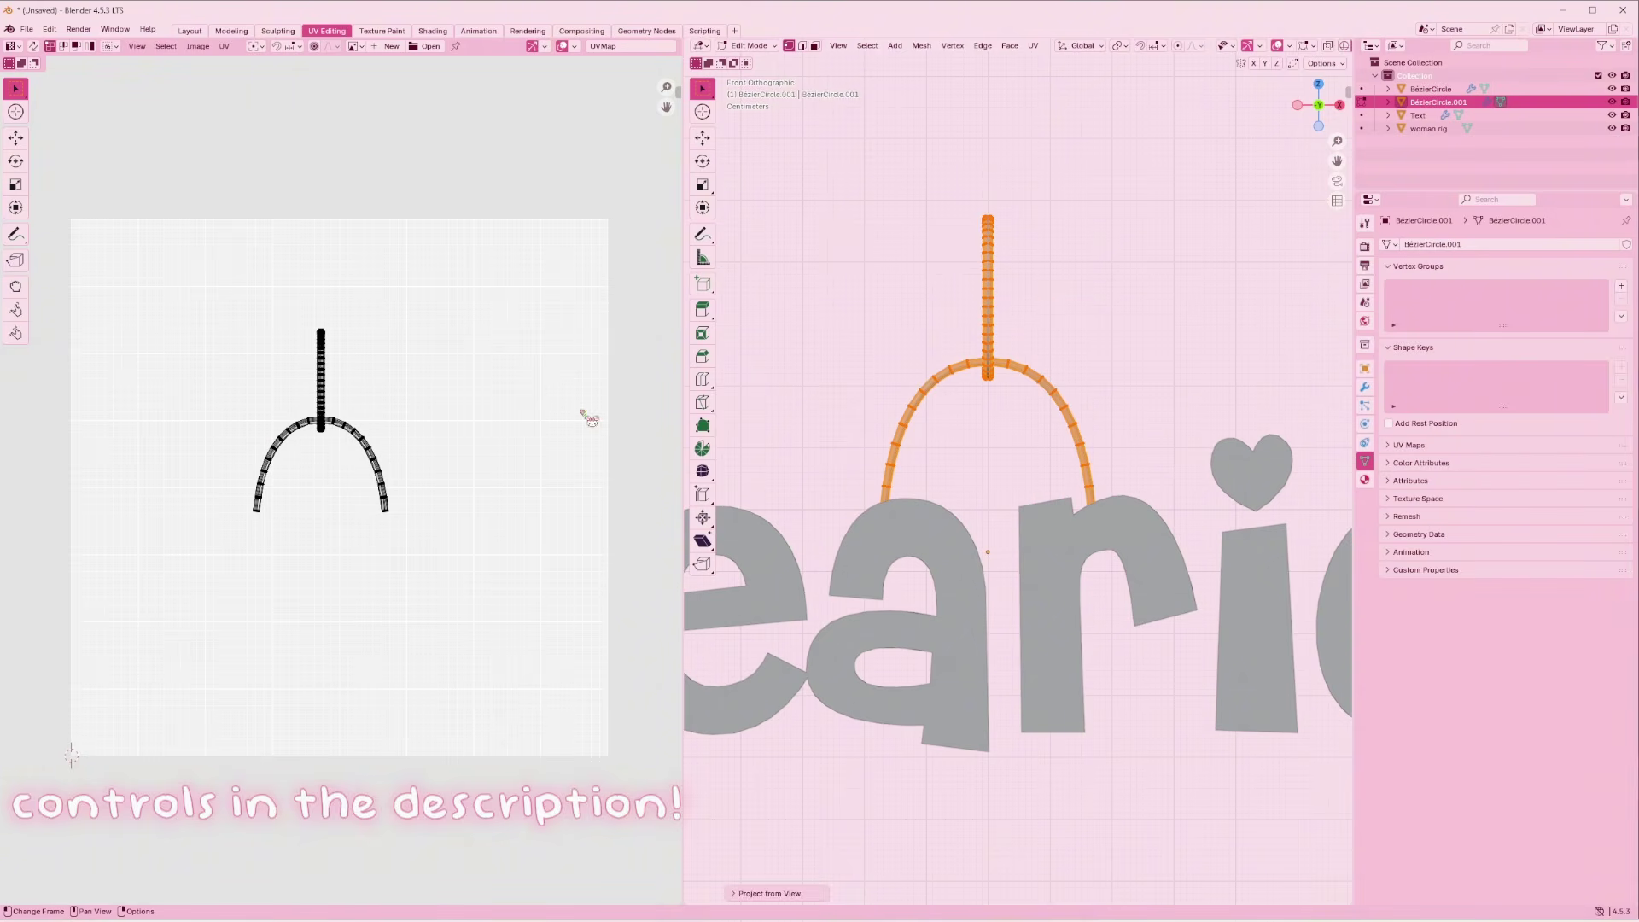
Scale the rings' UV island down to a small size and place it in the lower-right corner of the UV square
key(a)
key(s)
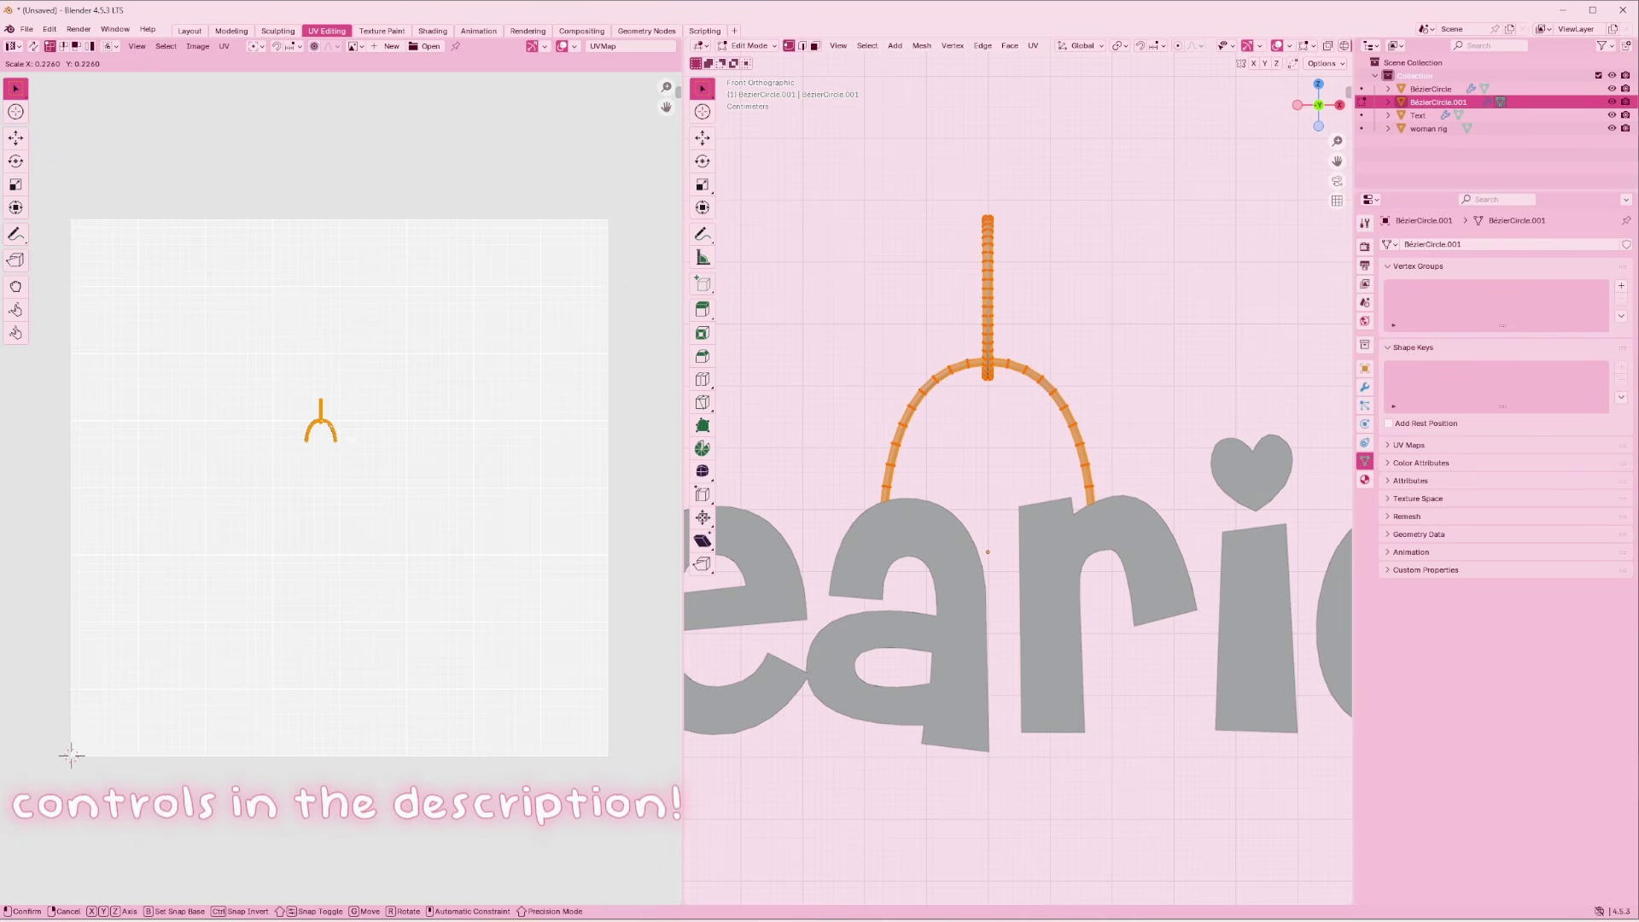
key(Return)
key(g)
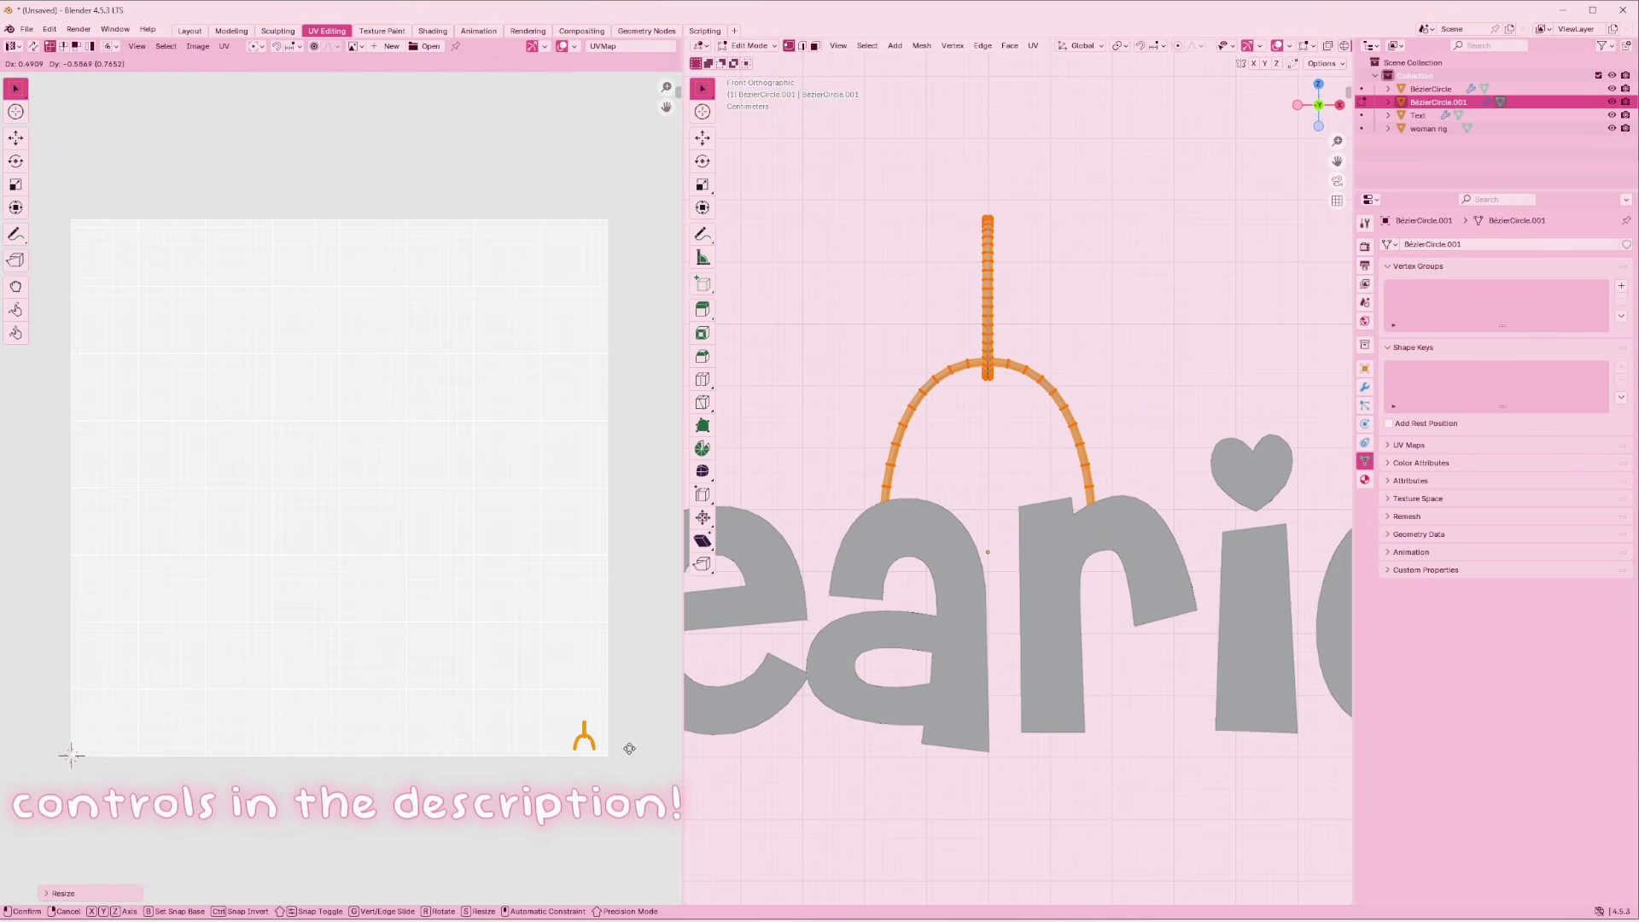
click(629, 749)
key(g)
click(651, 742)
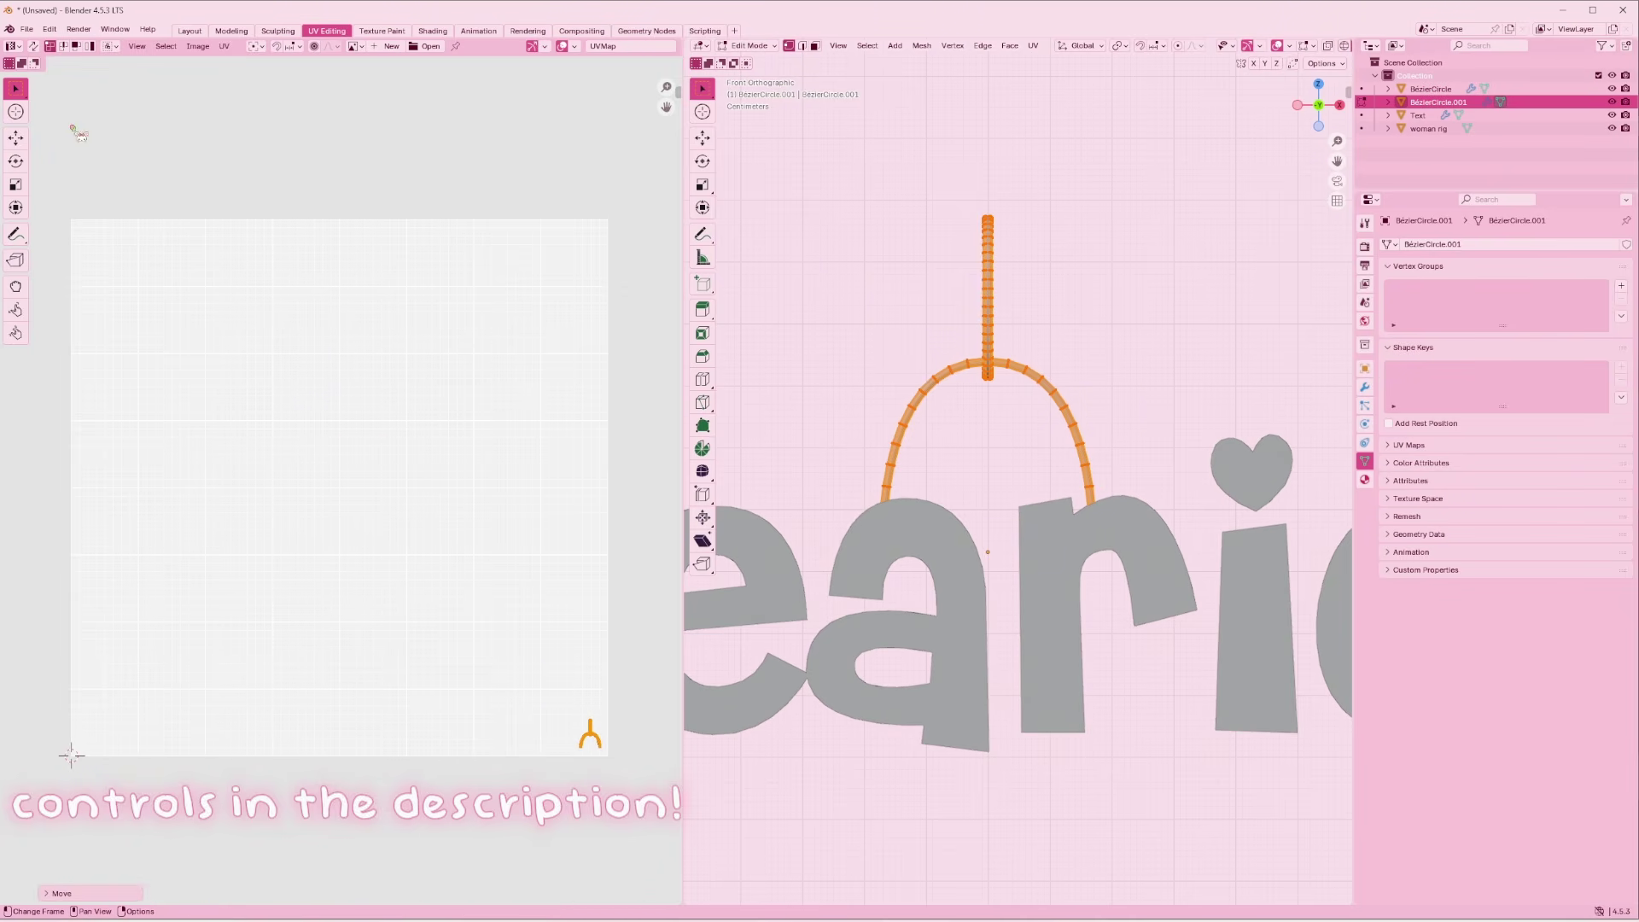
Return to the Layout workspace and join the "bearie" text with the connector rings into one pendant object
click(190, 31)
shift+click(860, 453)
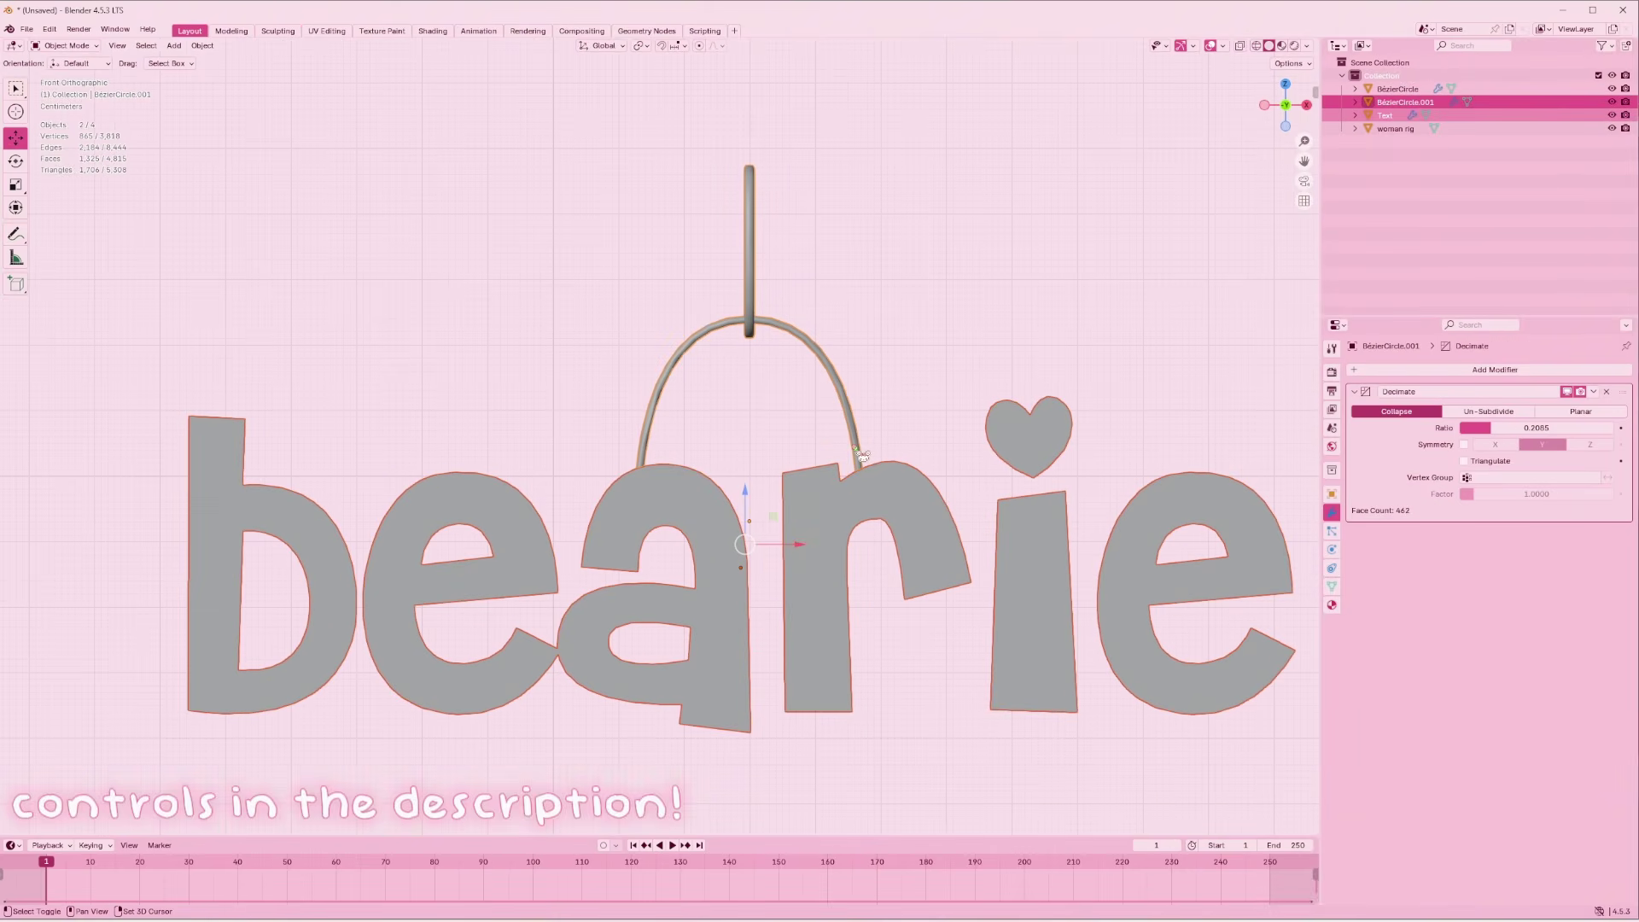
right_click(848, 468)
click(791, 515)
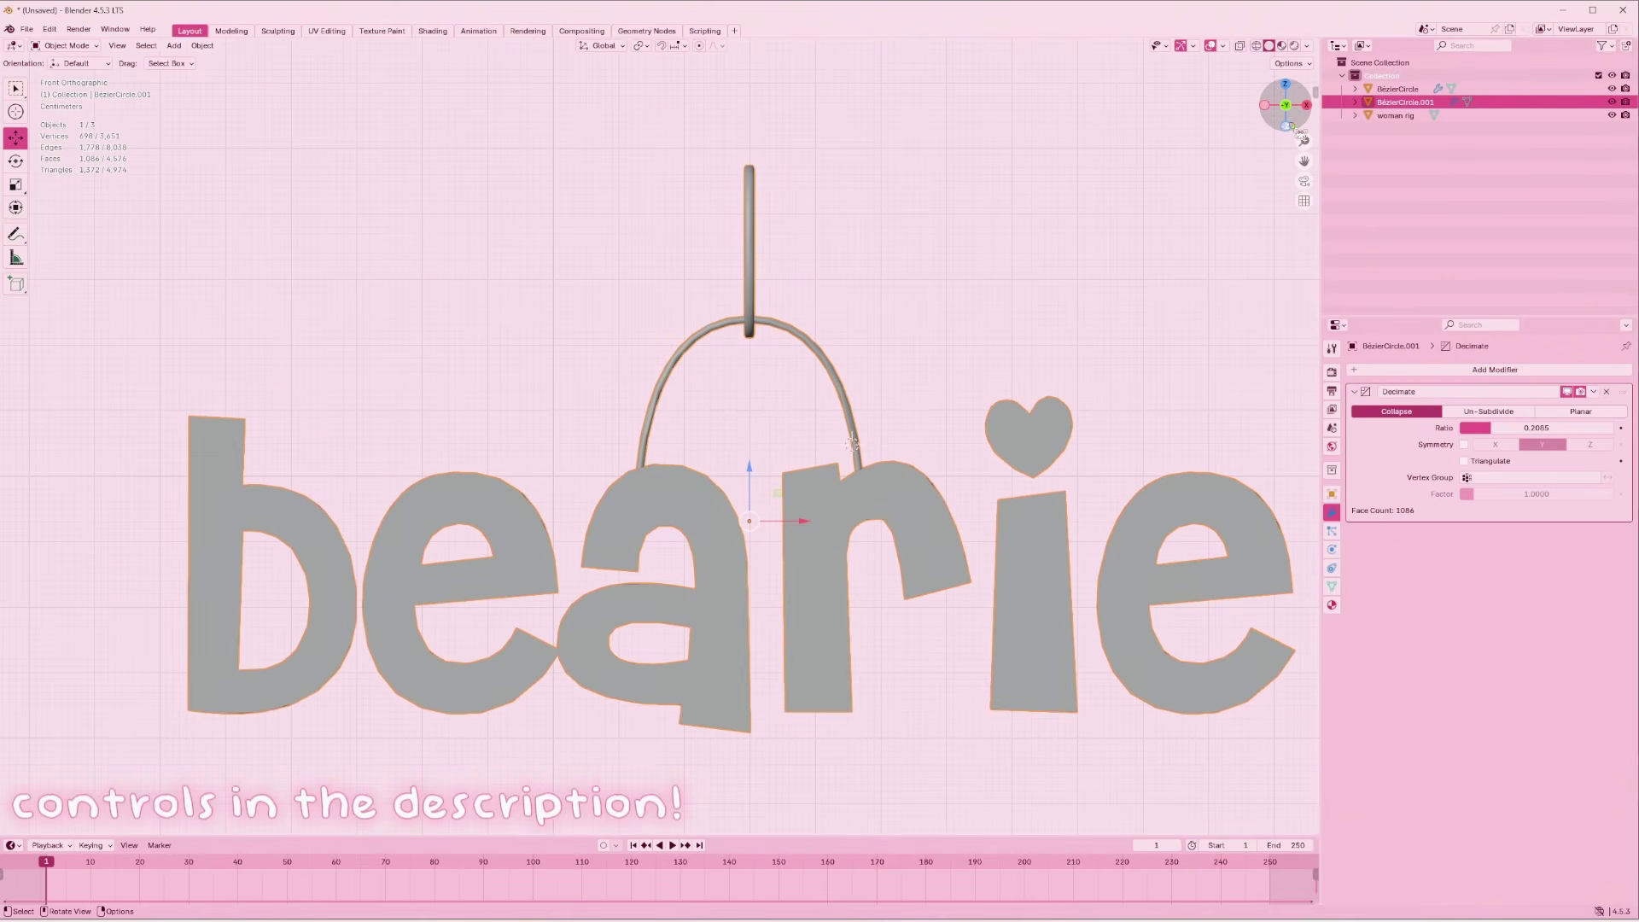
Snap the 3D cursor to the necklace chain around the rig's neck and select the "bearie" pendant
scroll(1257, 169, down, 5)
drag(1291, 116, 1271, 139)
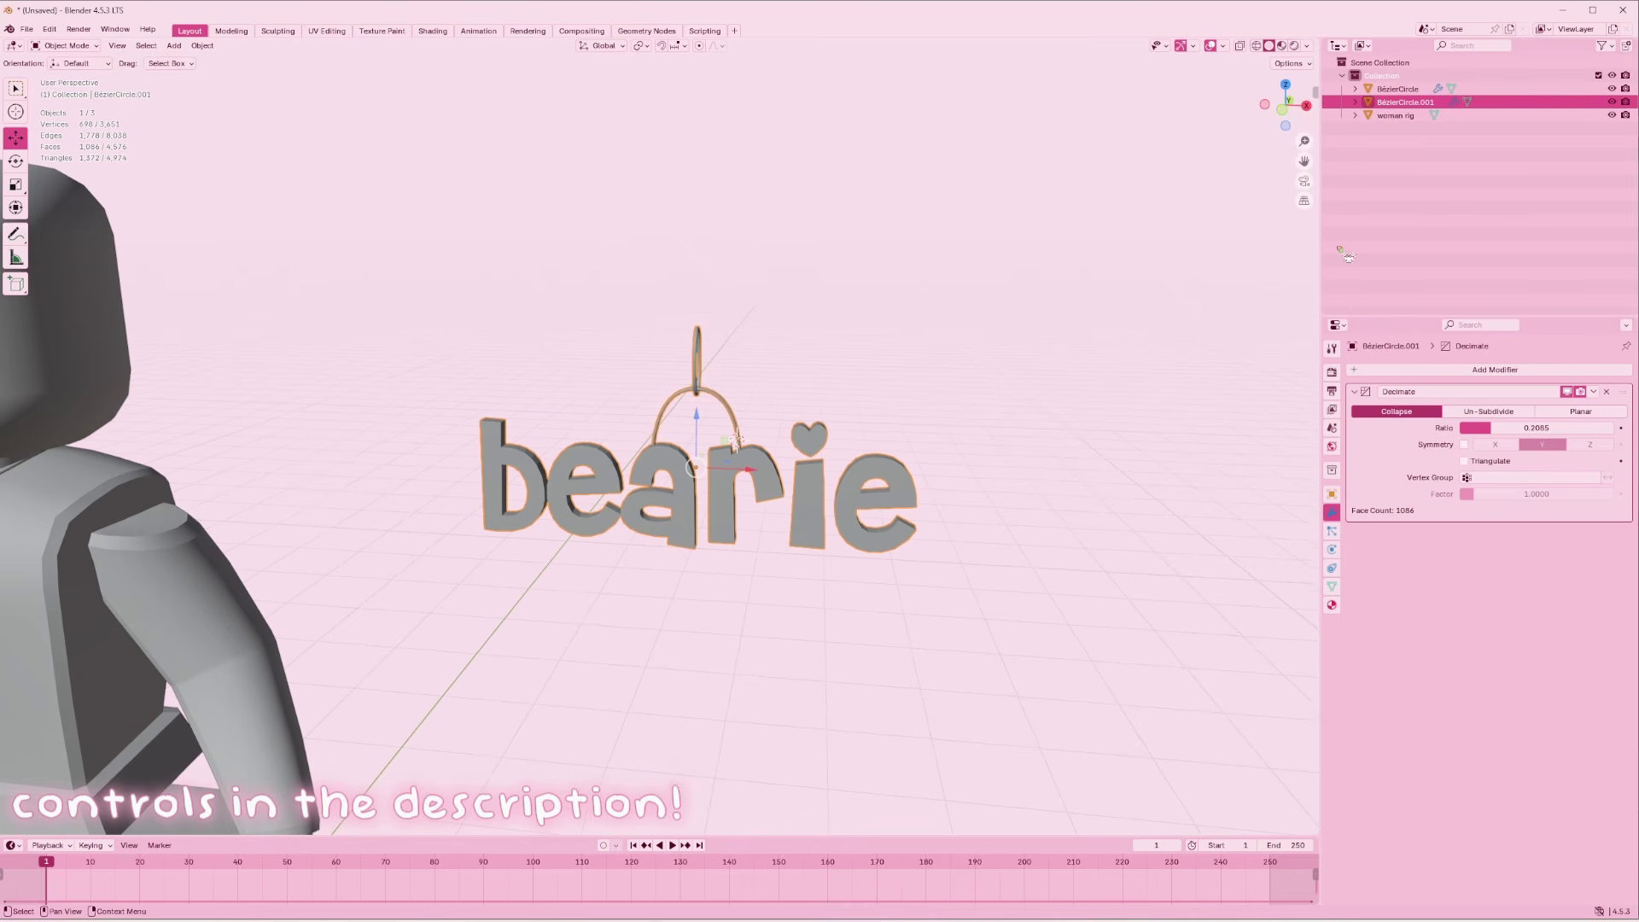
scroll(835, 387, up, 5)
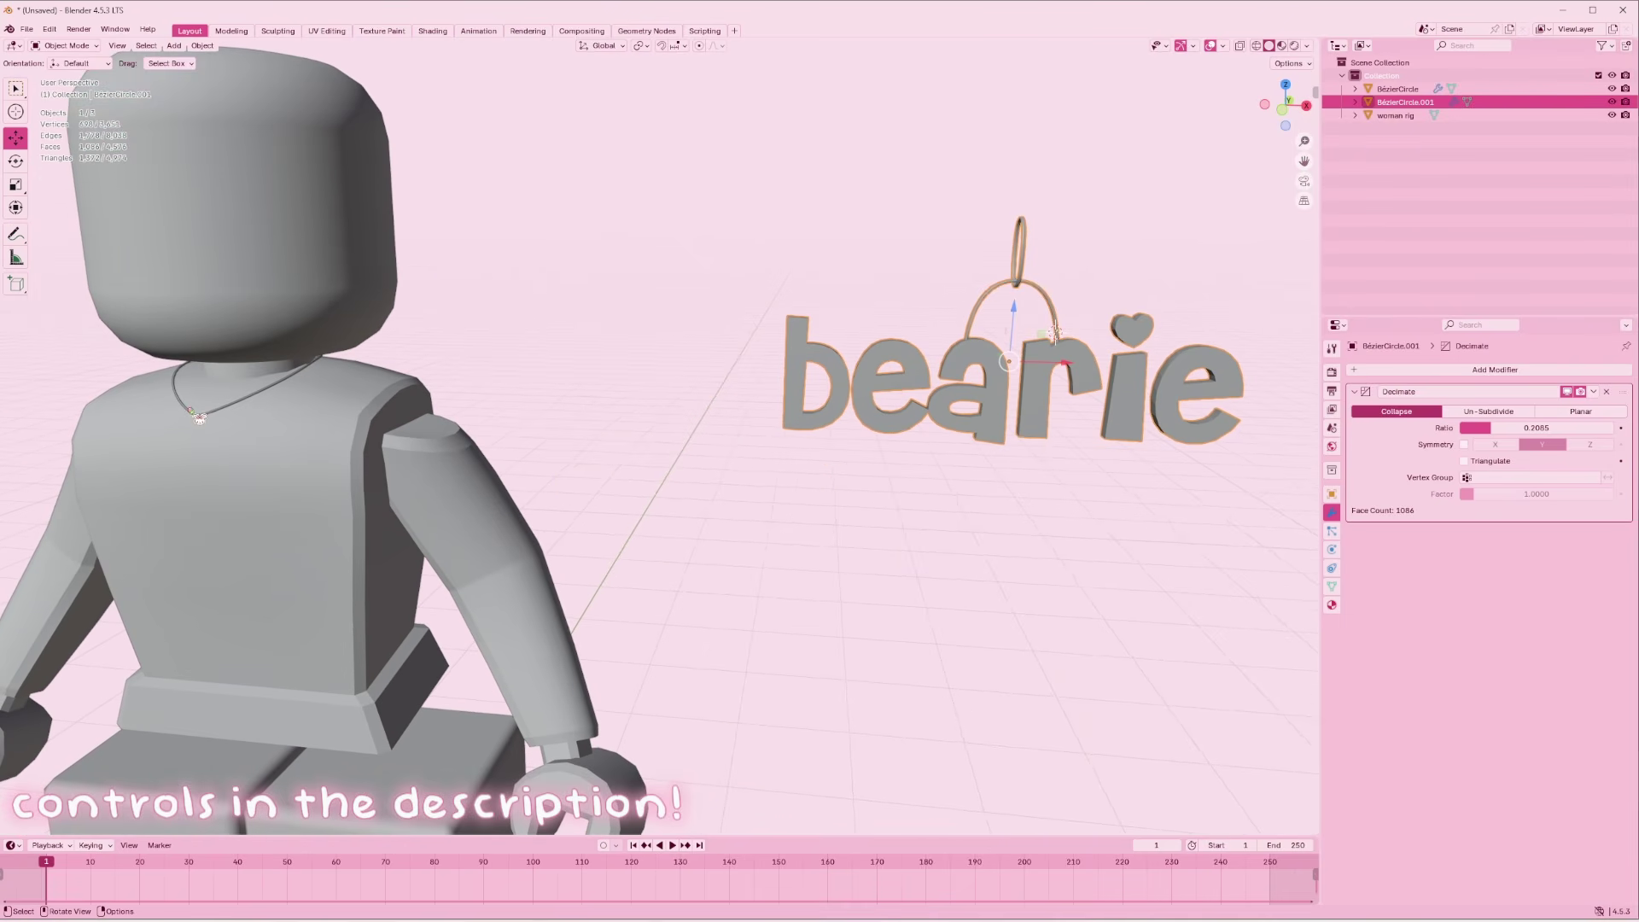
click(205, 420)
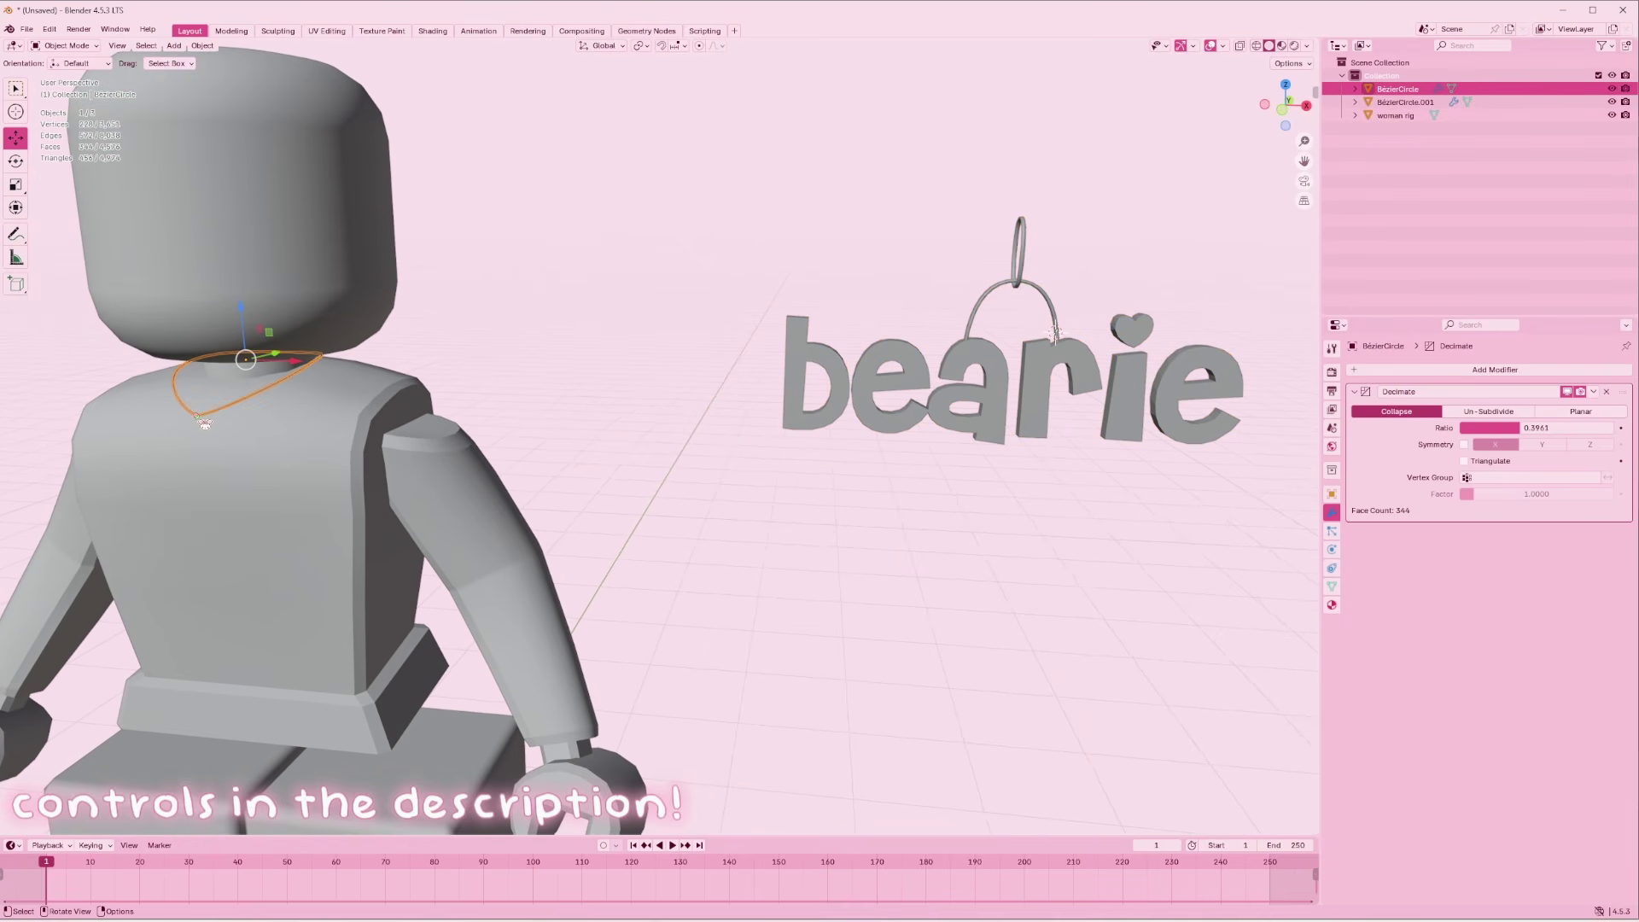
key(shift+s)
click(198, 416)
key(shift+s)
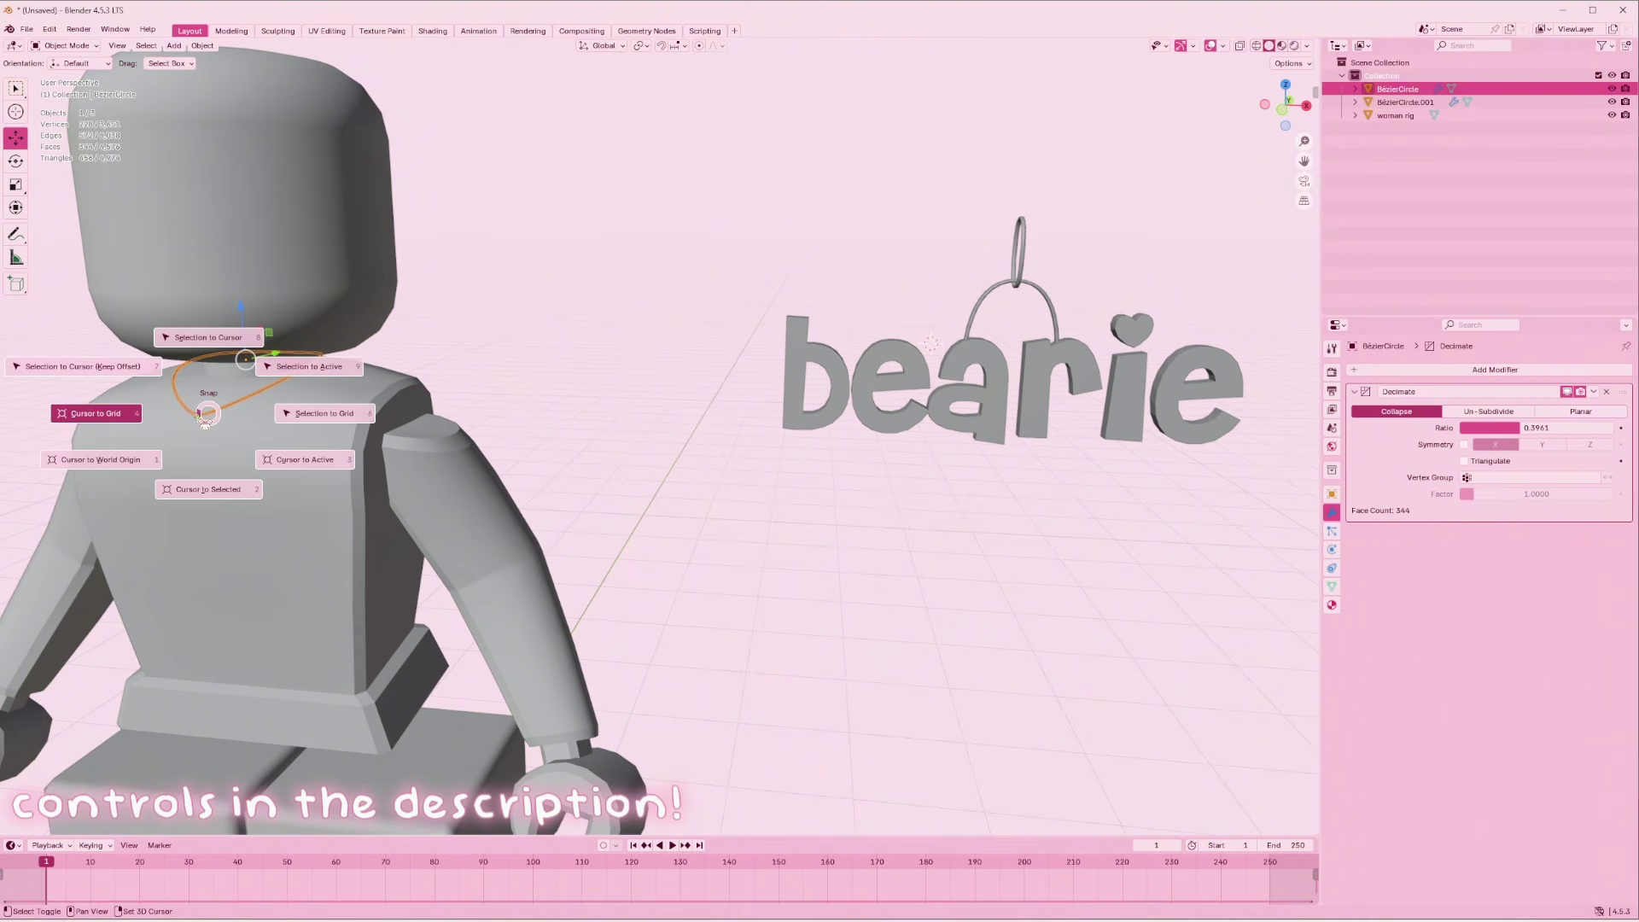
click(227, 504)
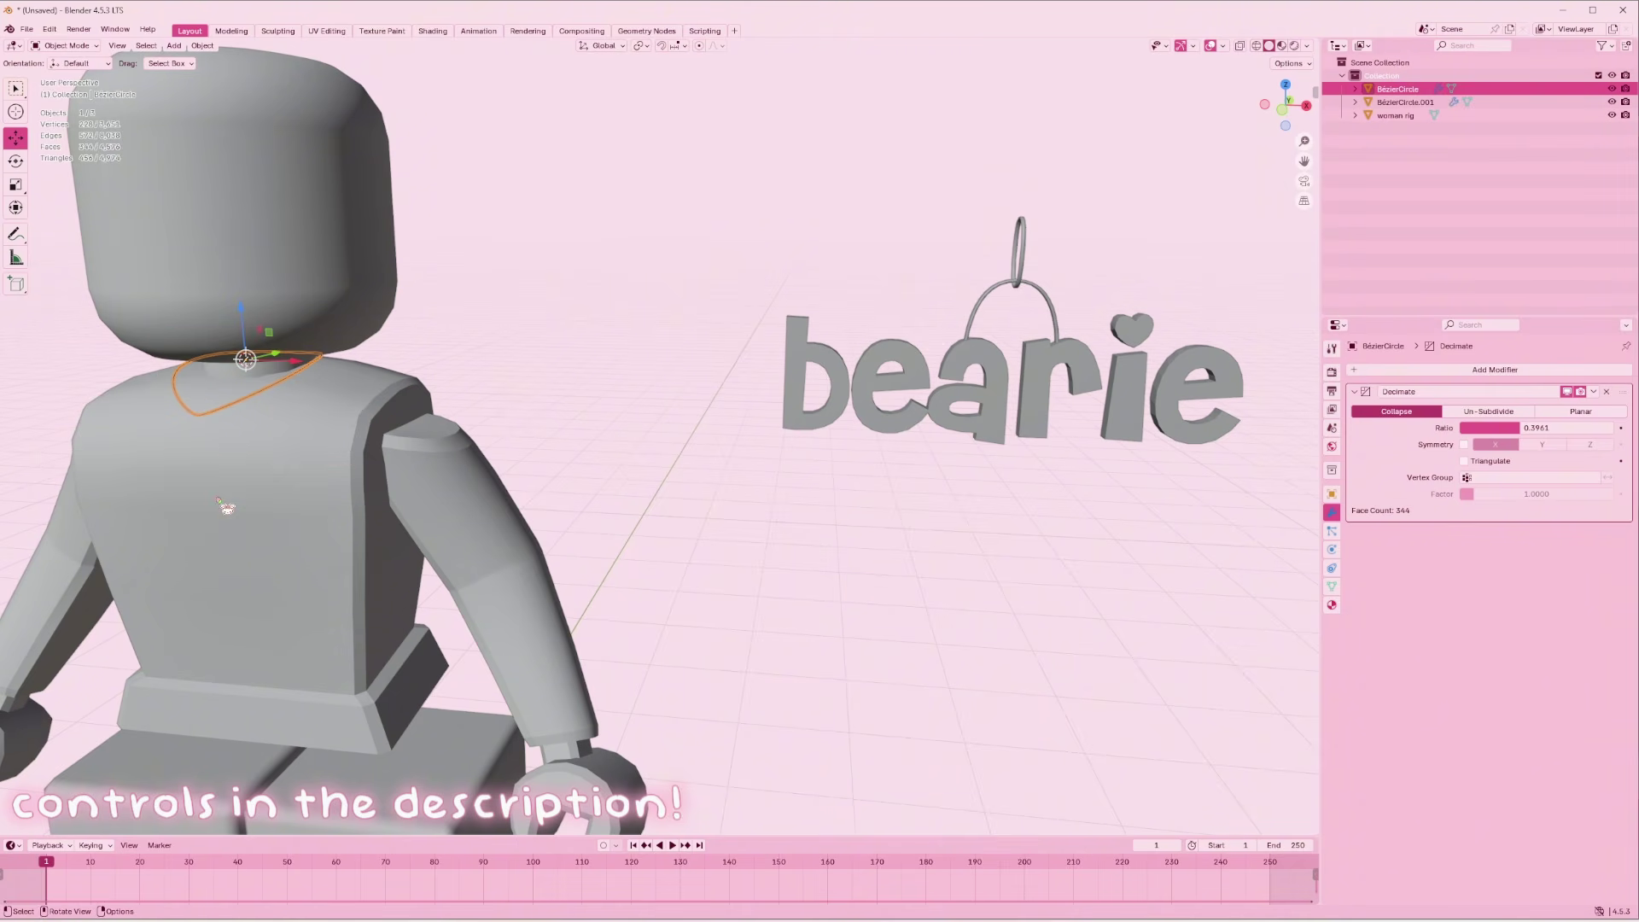
click(886, 378)
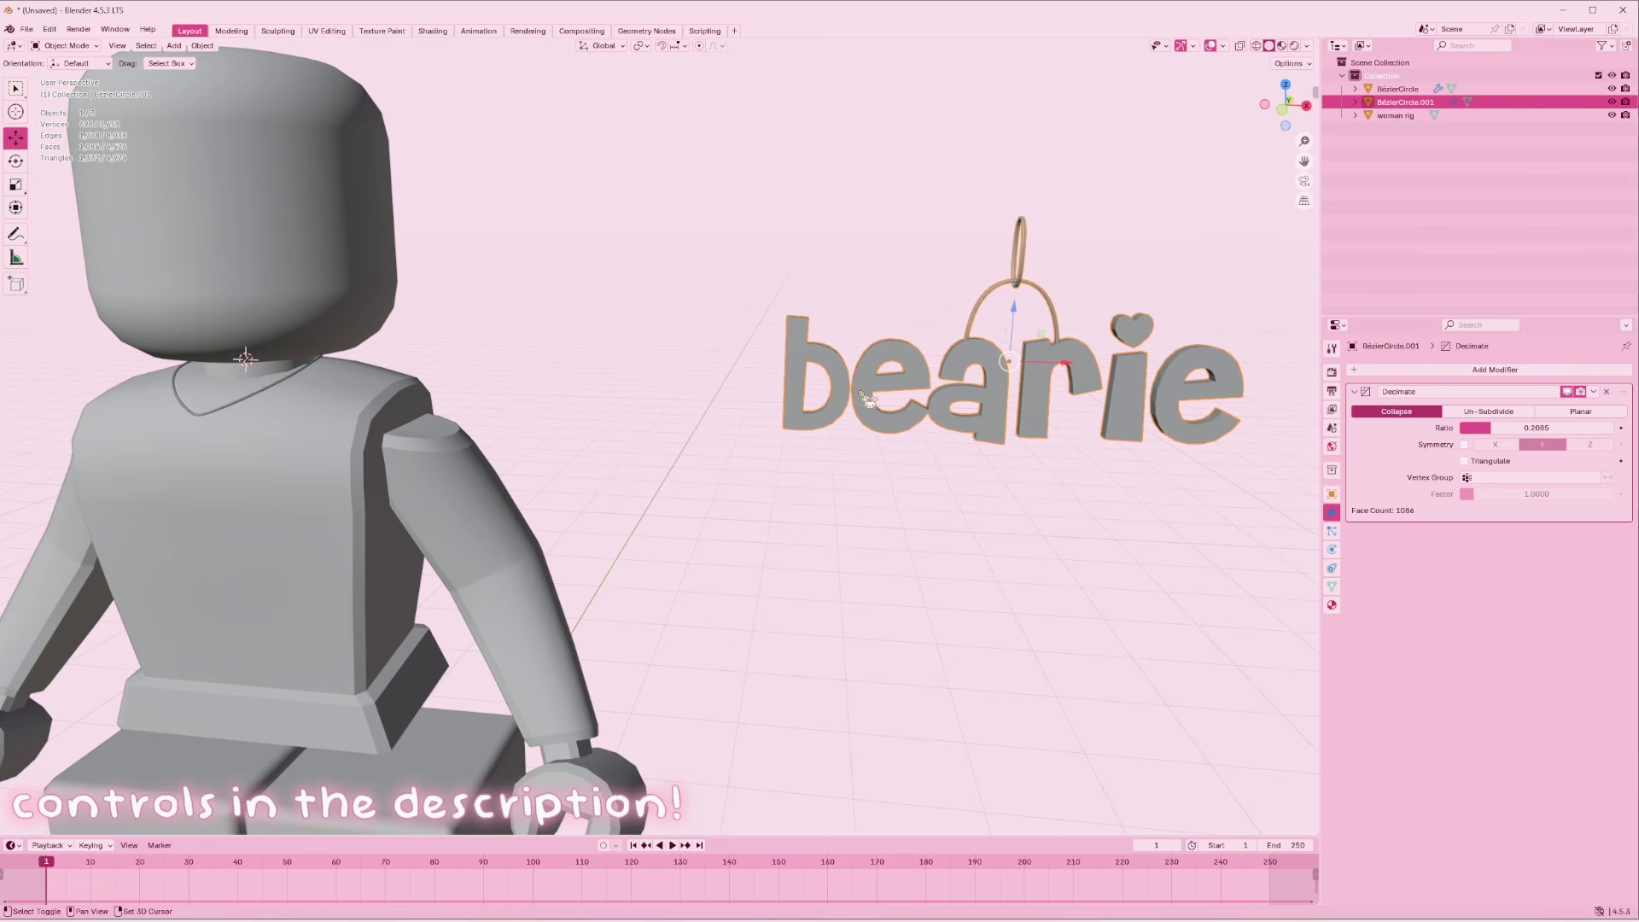
Snap the "bearie" pendant to the 3D cursor at the neck and scale it down to about 0.35
key(shift+s)
click(850, 321)
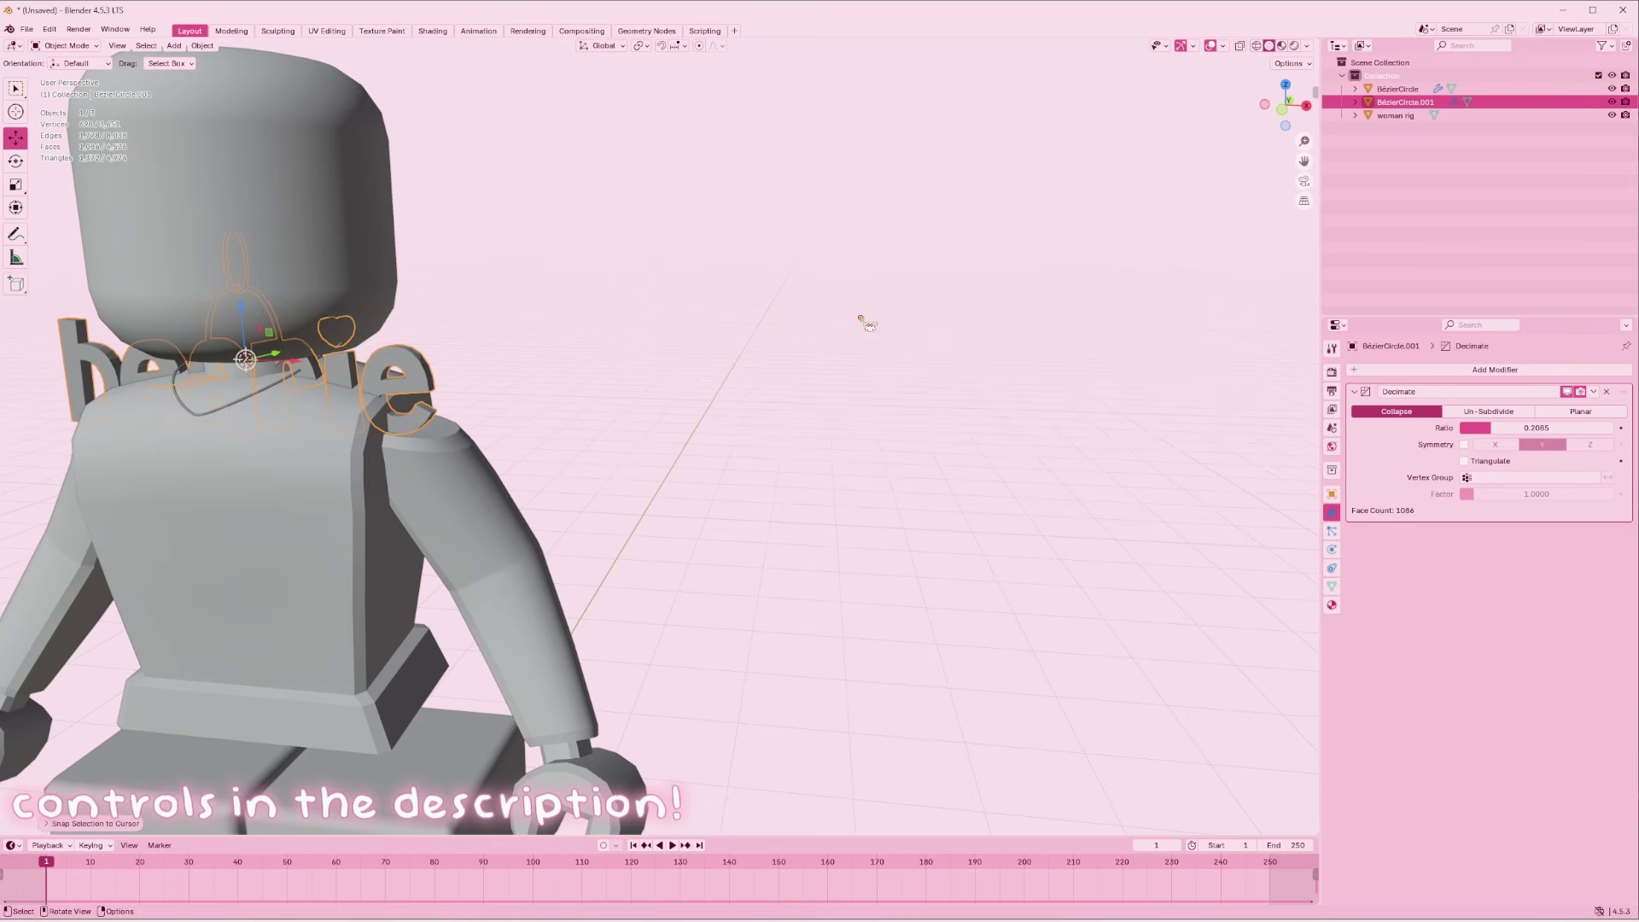
key(KP_Decimal)
key(s)
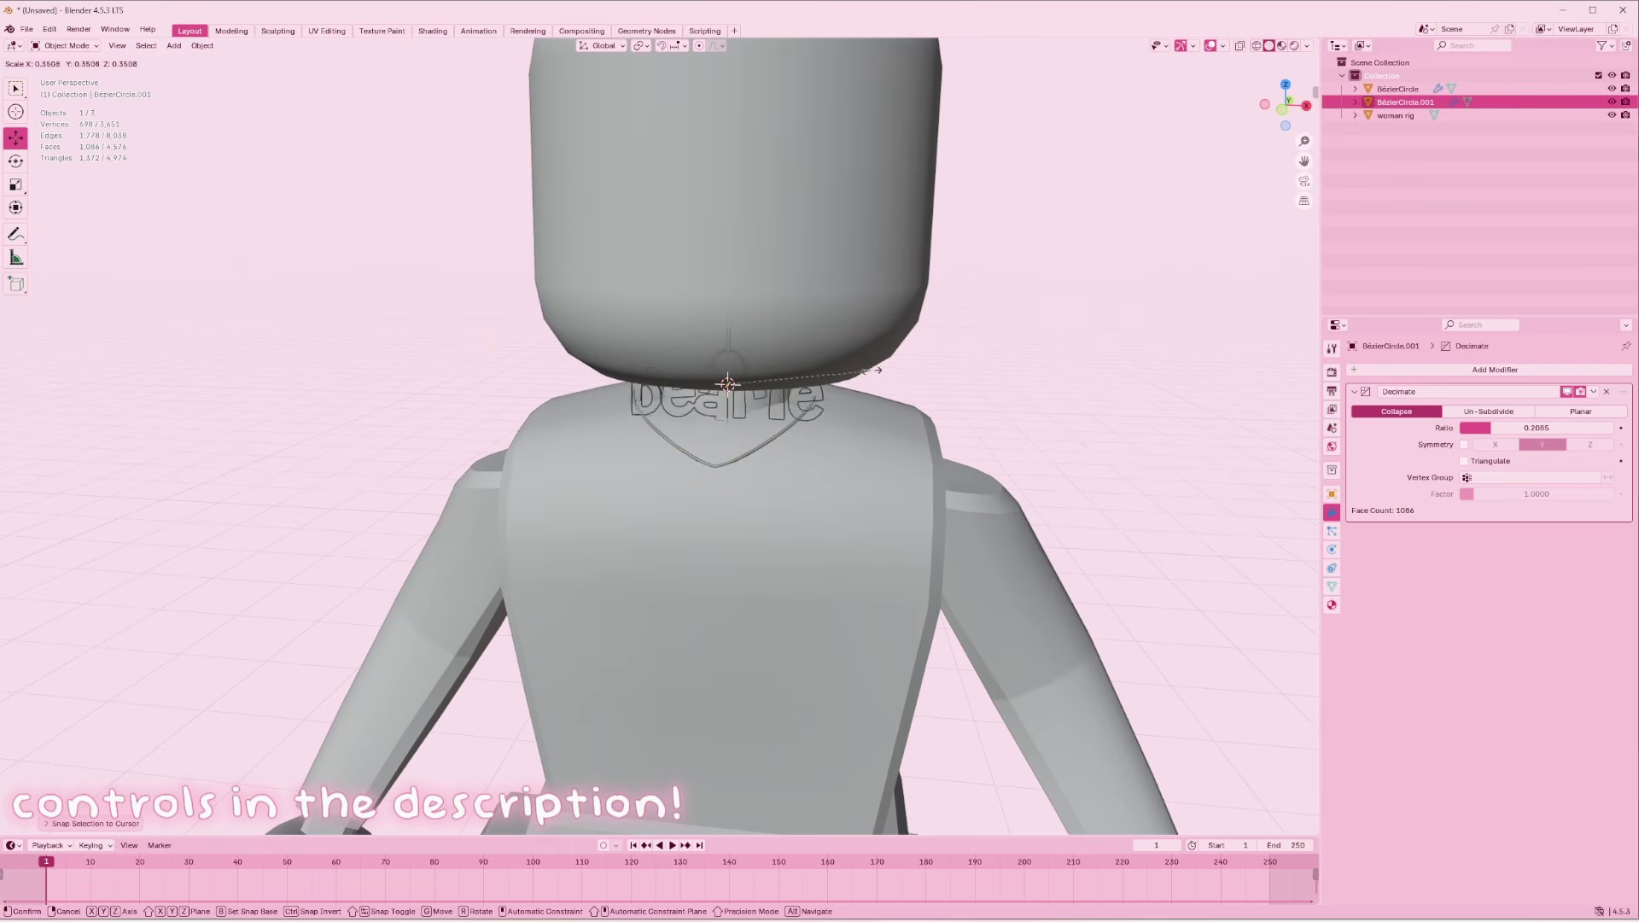
click(877, 370)
In the side view, tilt the pendant to follow the slope of the rig's chest
drag(1273, 97, 819, 360)
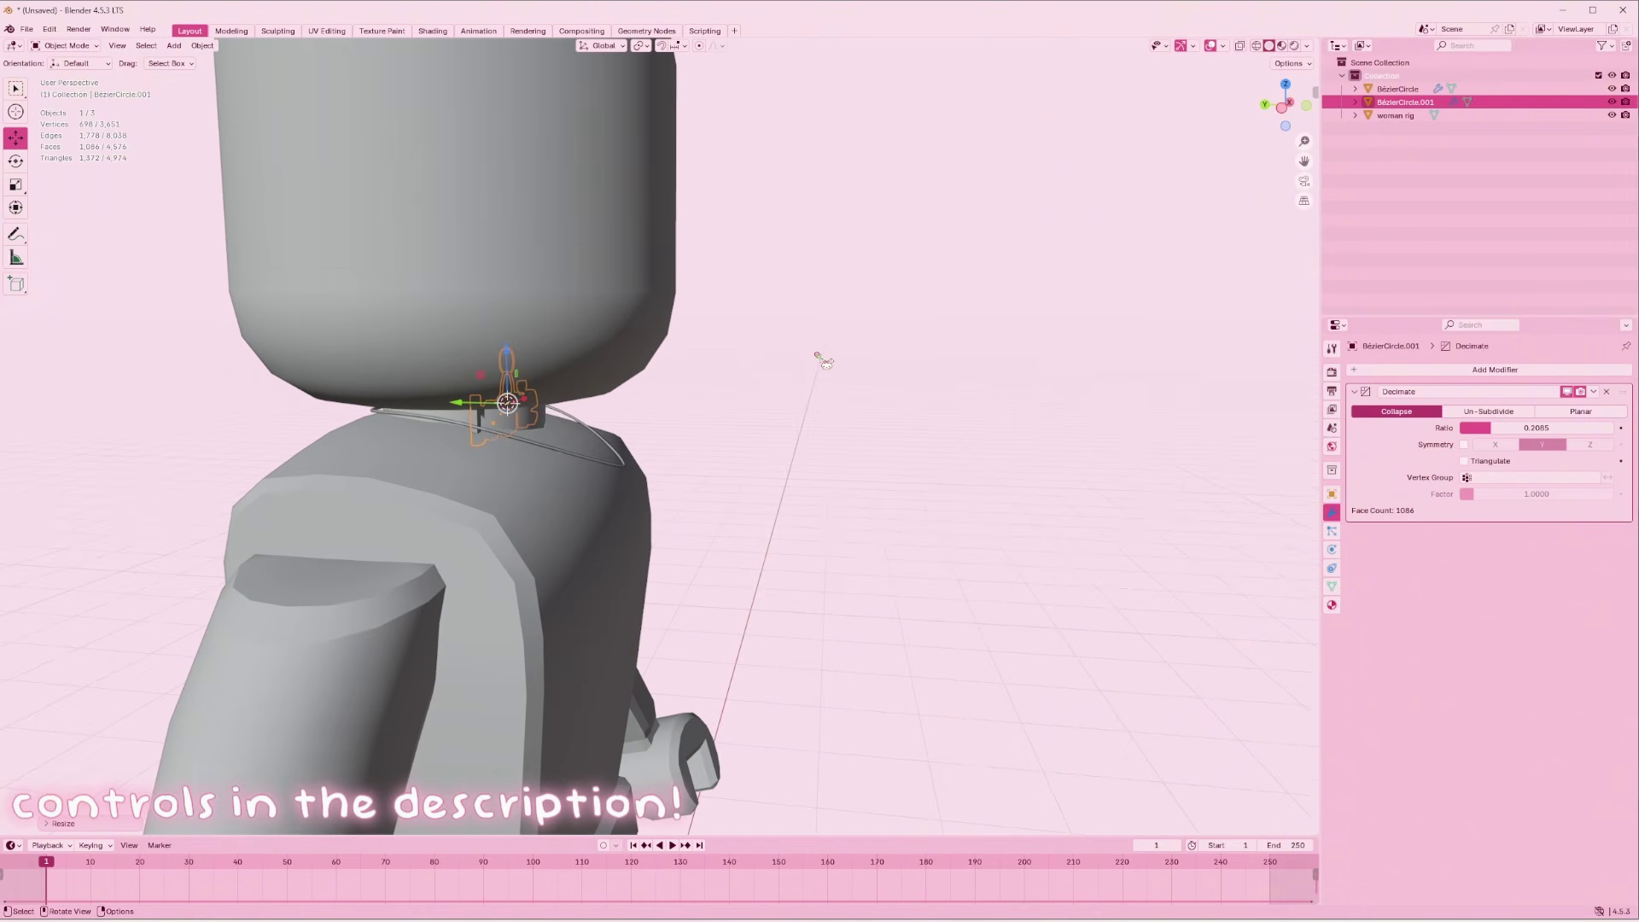
key(r)
right_click(789, 314)
drag(1301, 164, 1366, 144)
click(1296, 116)
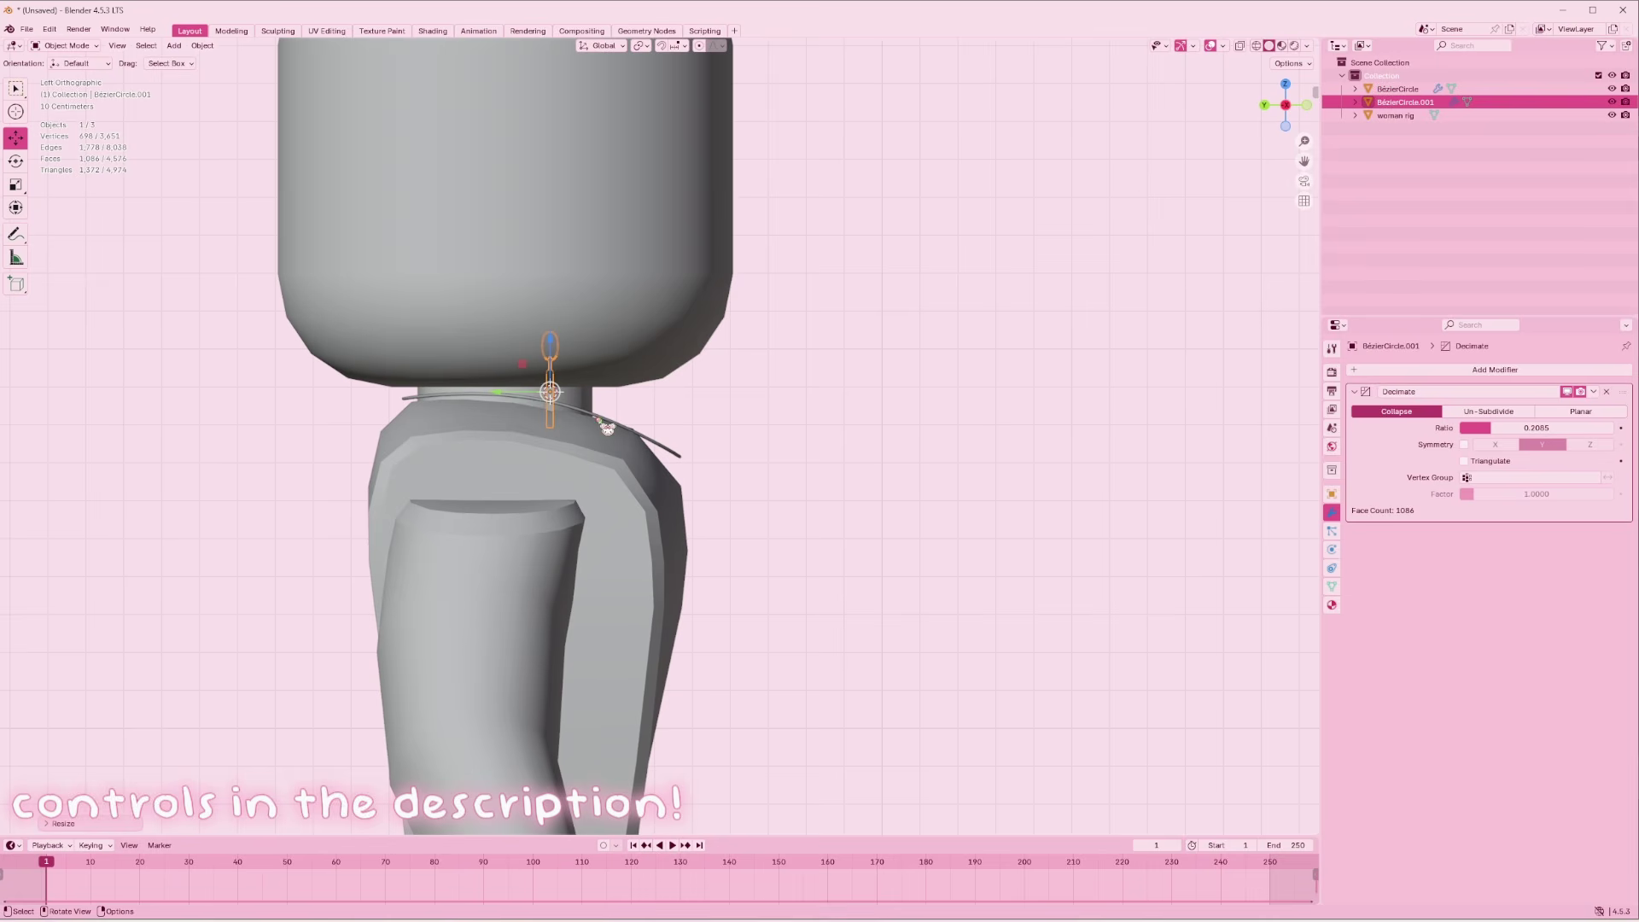
key(r)
click(705, 334)
Move the pendant so its top ring loops around the chain's lowest front point, then deselect it and check the fit
key(g)
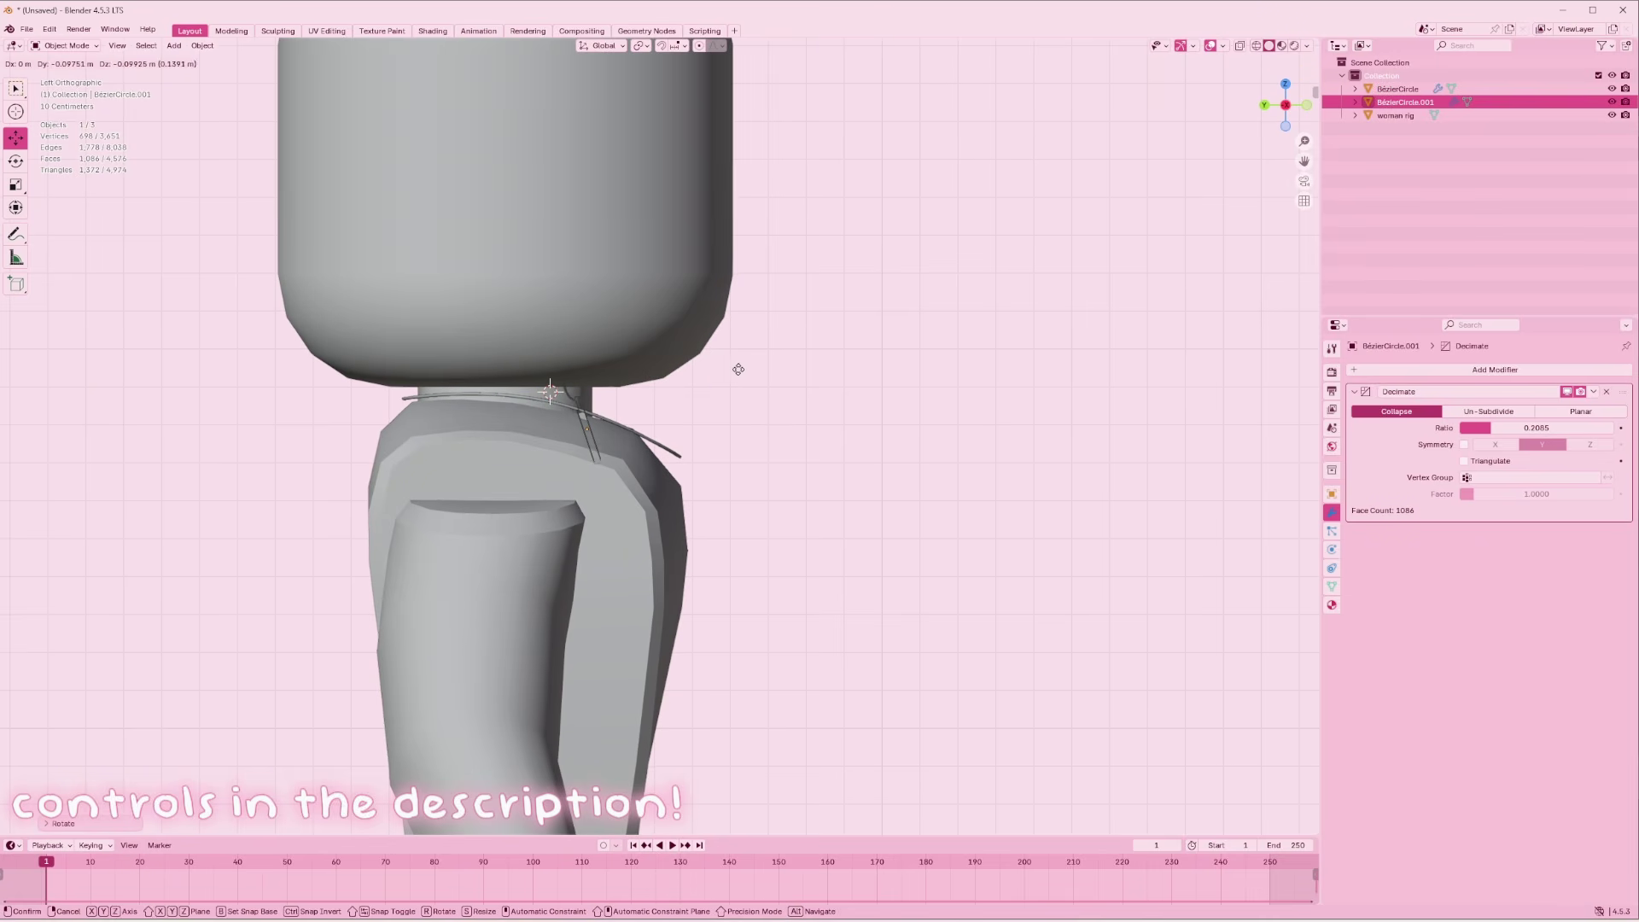
click(843, 437)
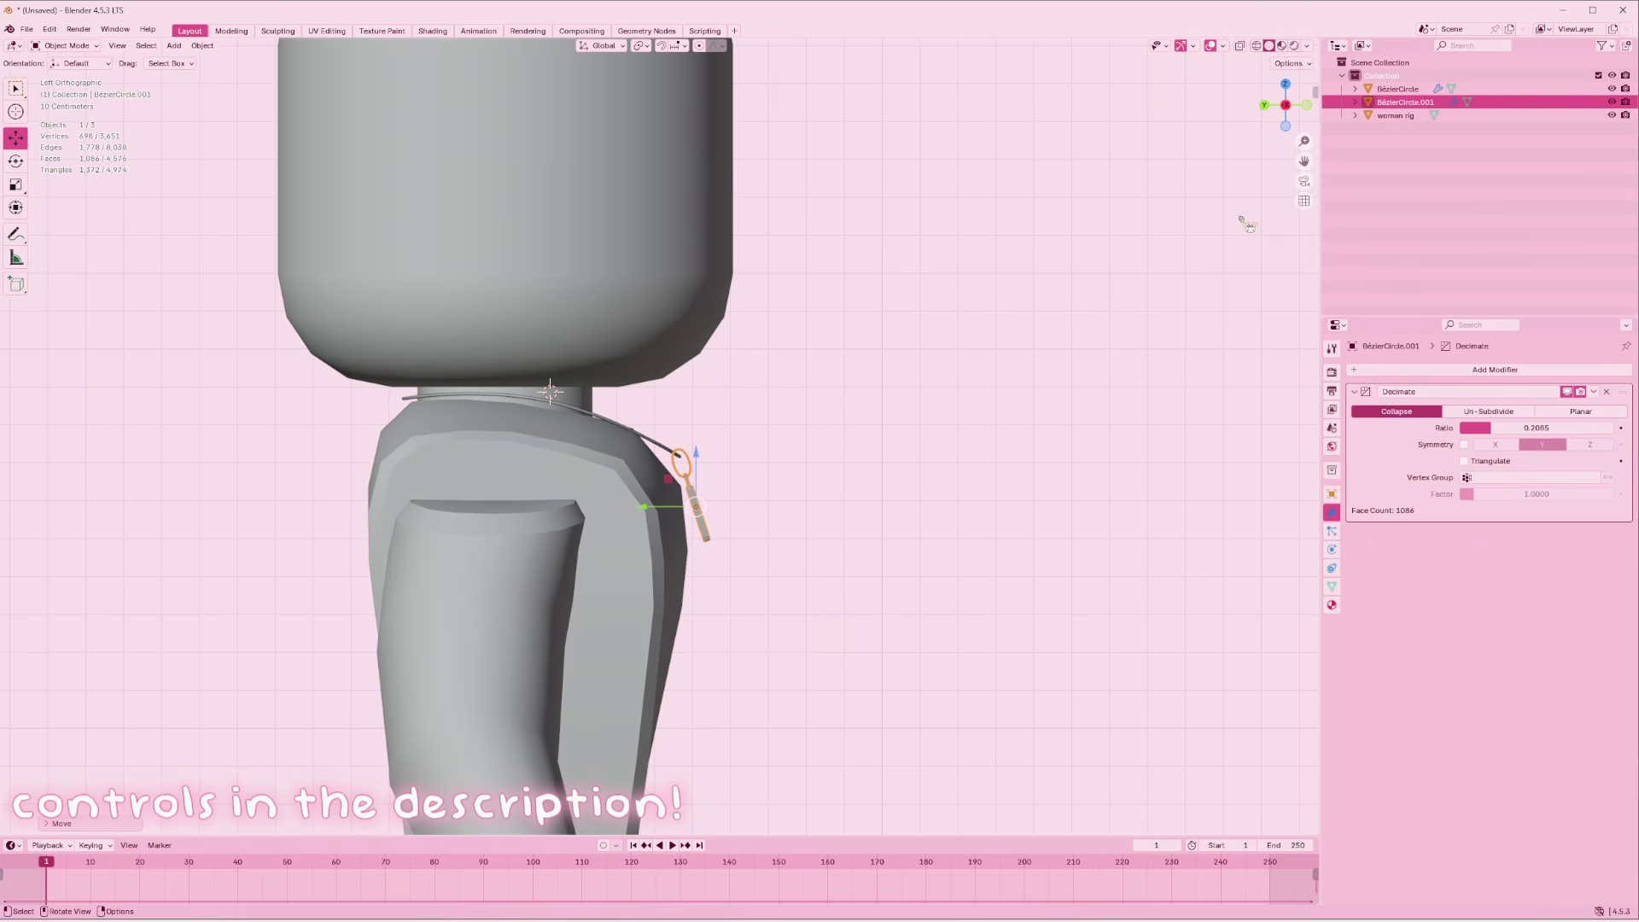
click(1306, 104)
scroll(1048, 533, up, 5)
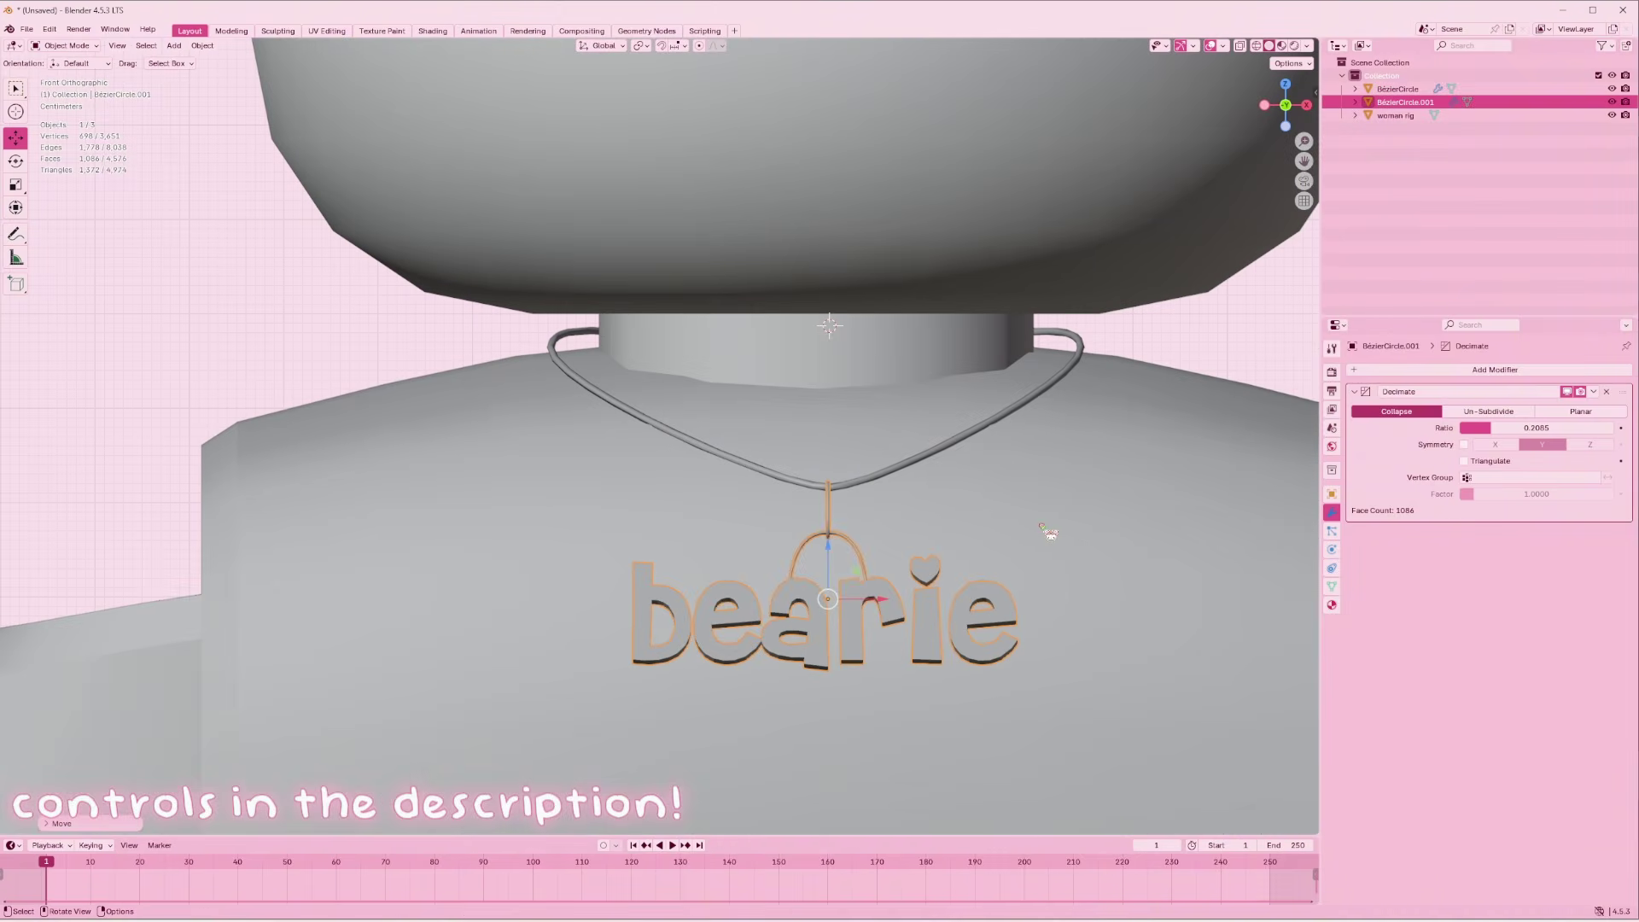
key(alt+a)
middle_drag(1048, 538, 997, 466)
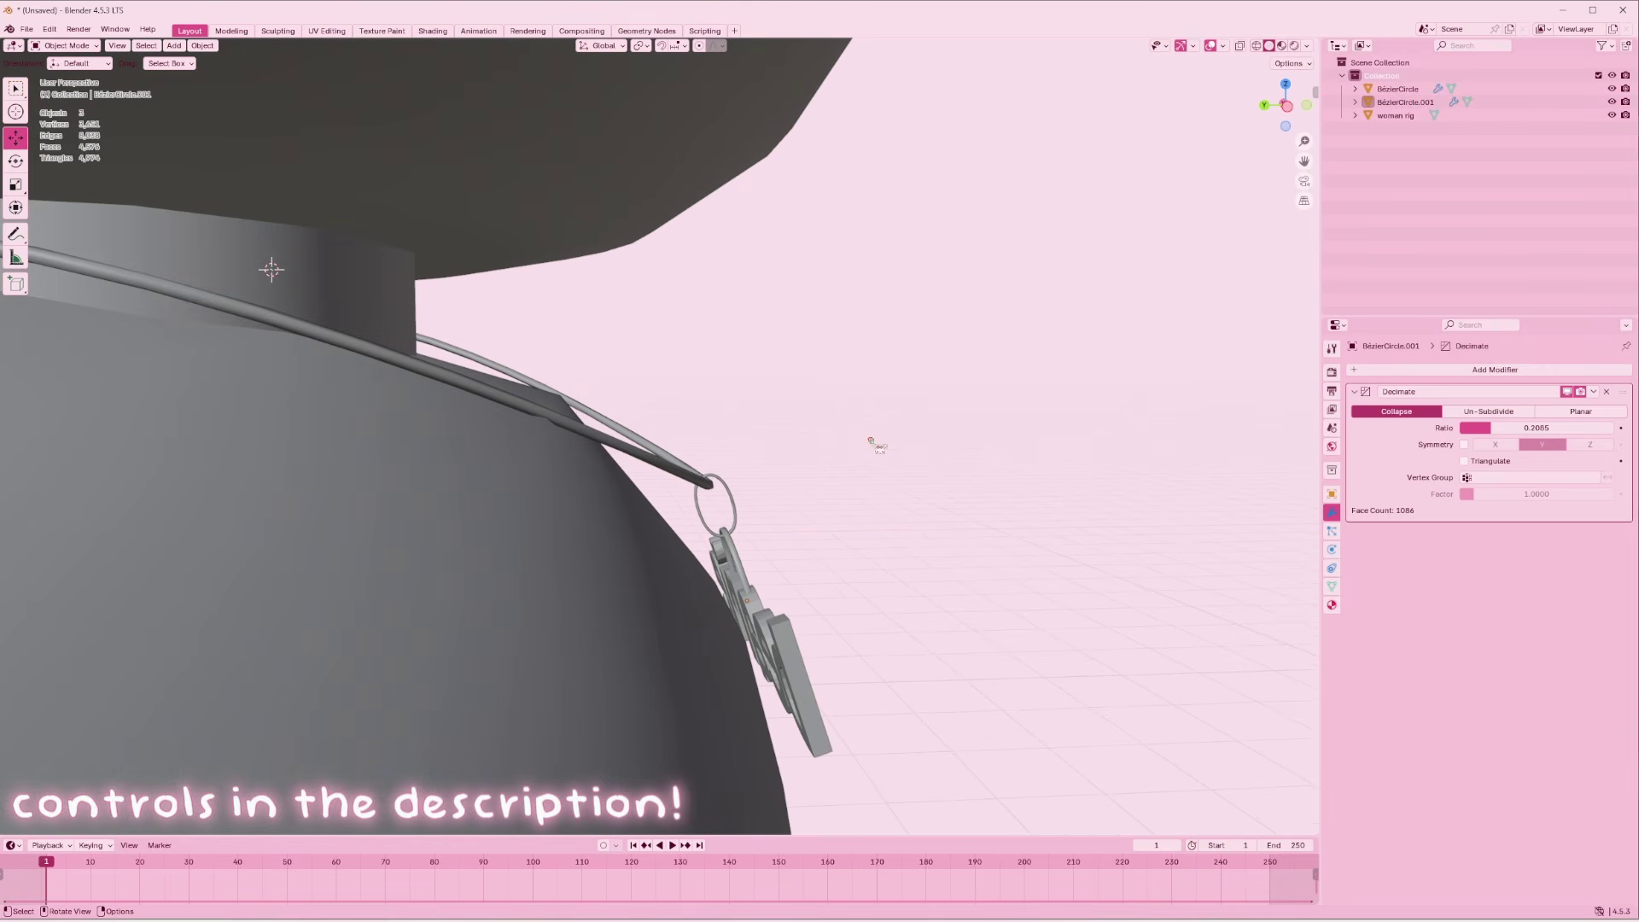
middle_drag(877, 444, 999, 450)
scroll(1003, 453, down, 4)
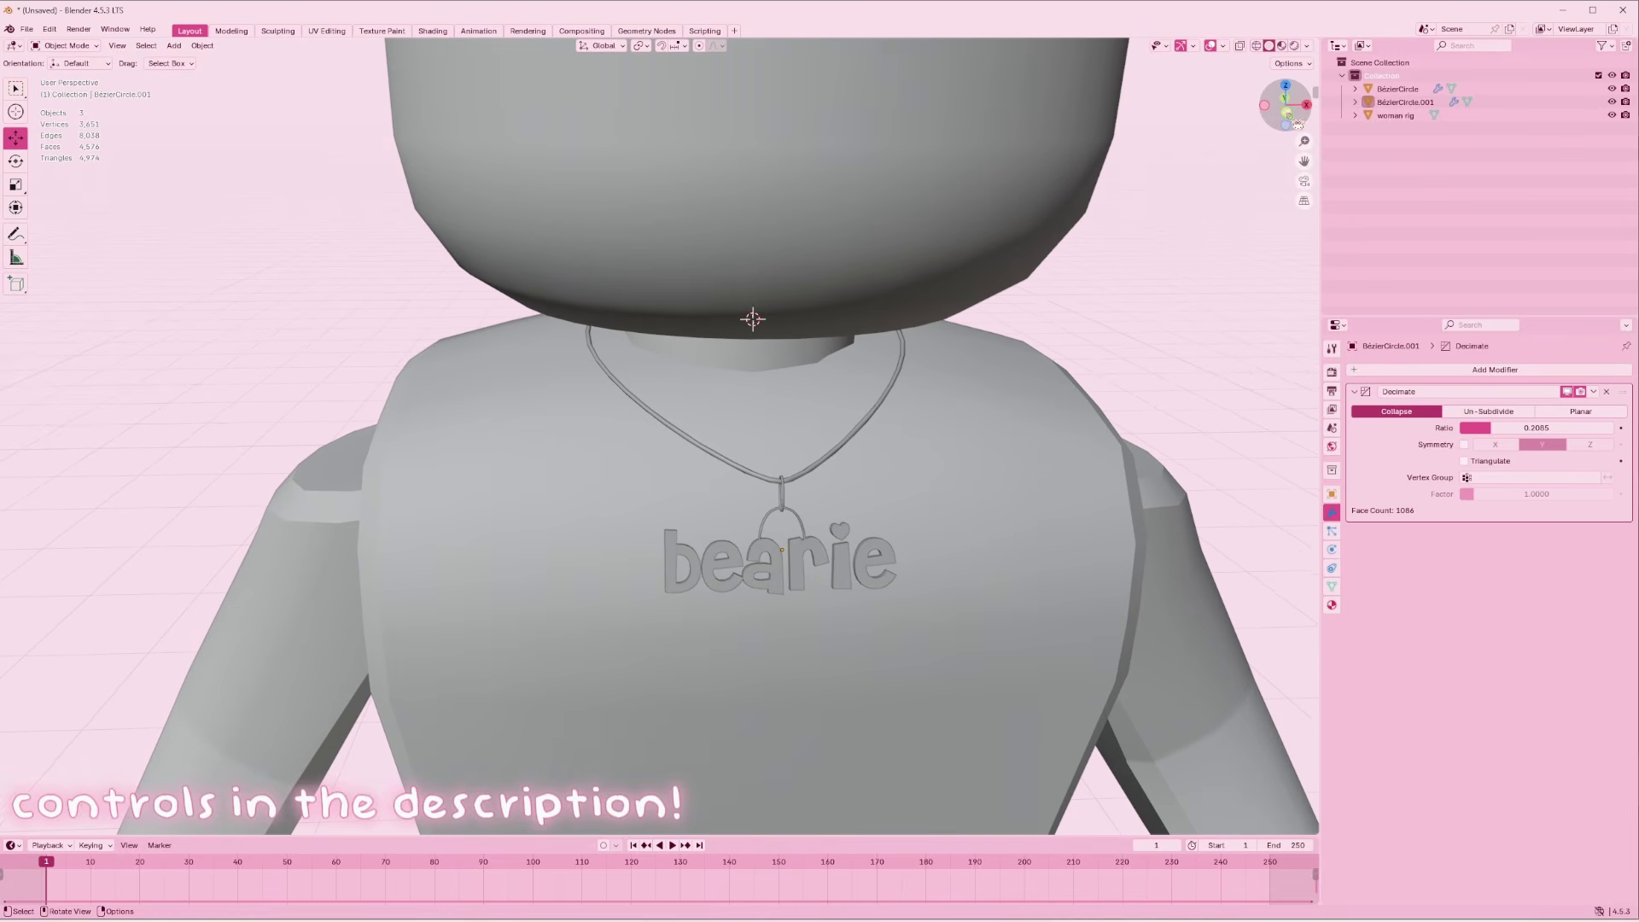
In the front view, add "sticker sheet 2.jpg" from the Desktop's "icons for necklaces" folder as a background image
click(1284, 112)
scroll(440, 367, up, 1)
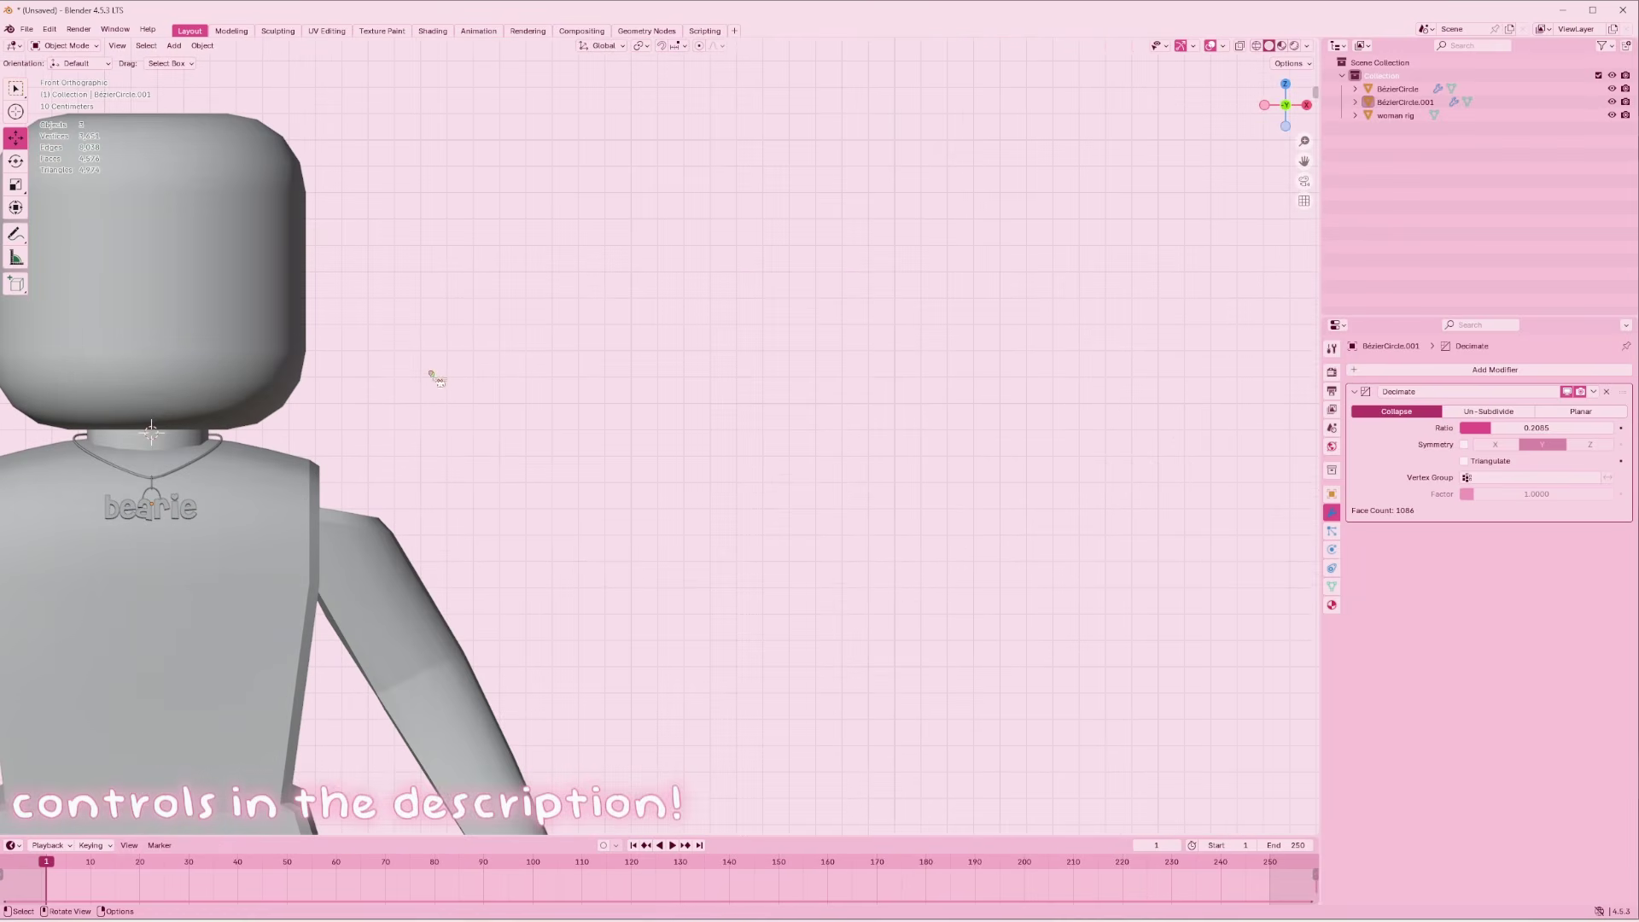
click(174, 46)
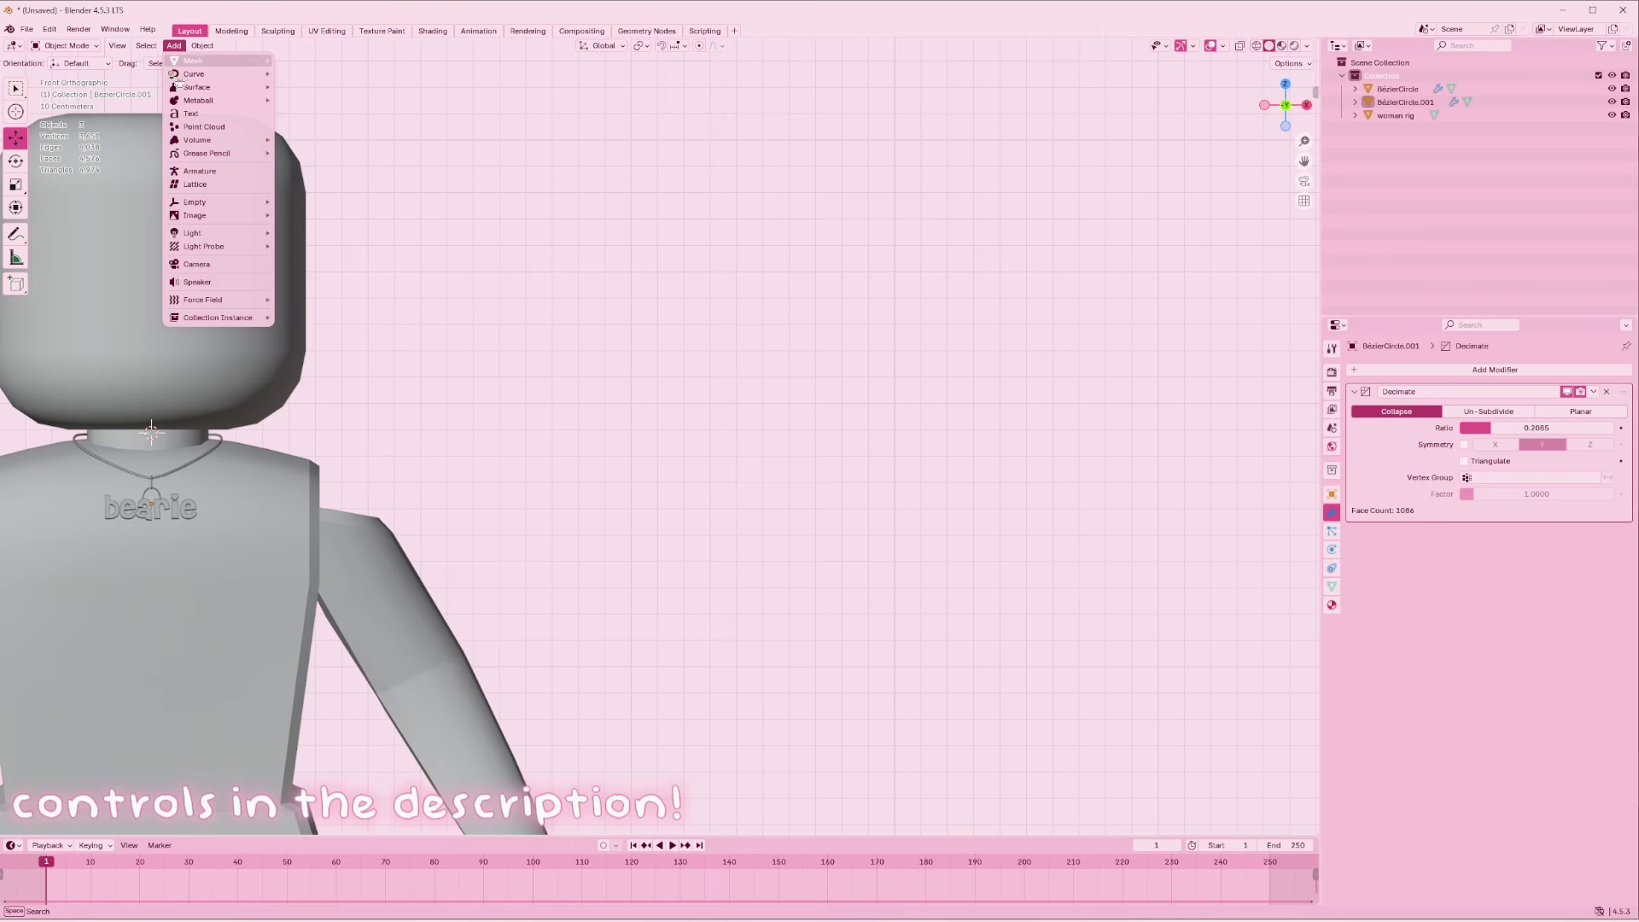
mouse_move(215, 216)
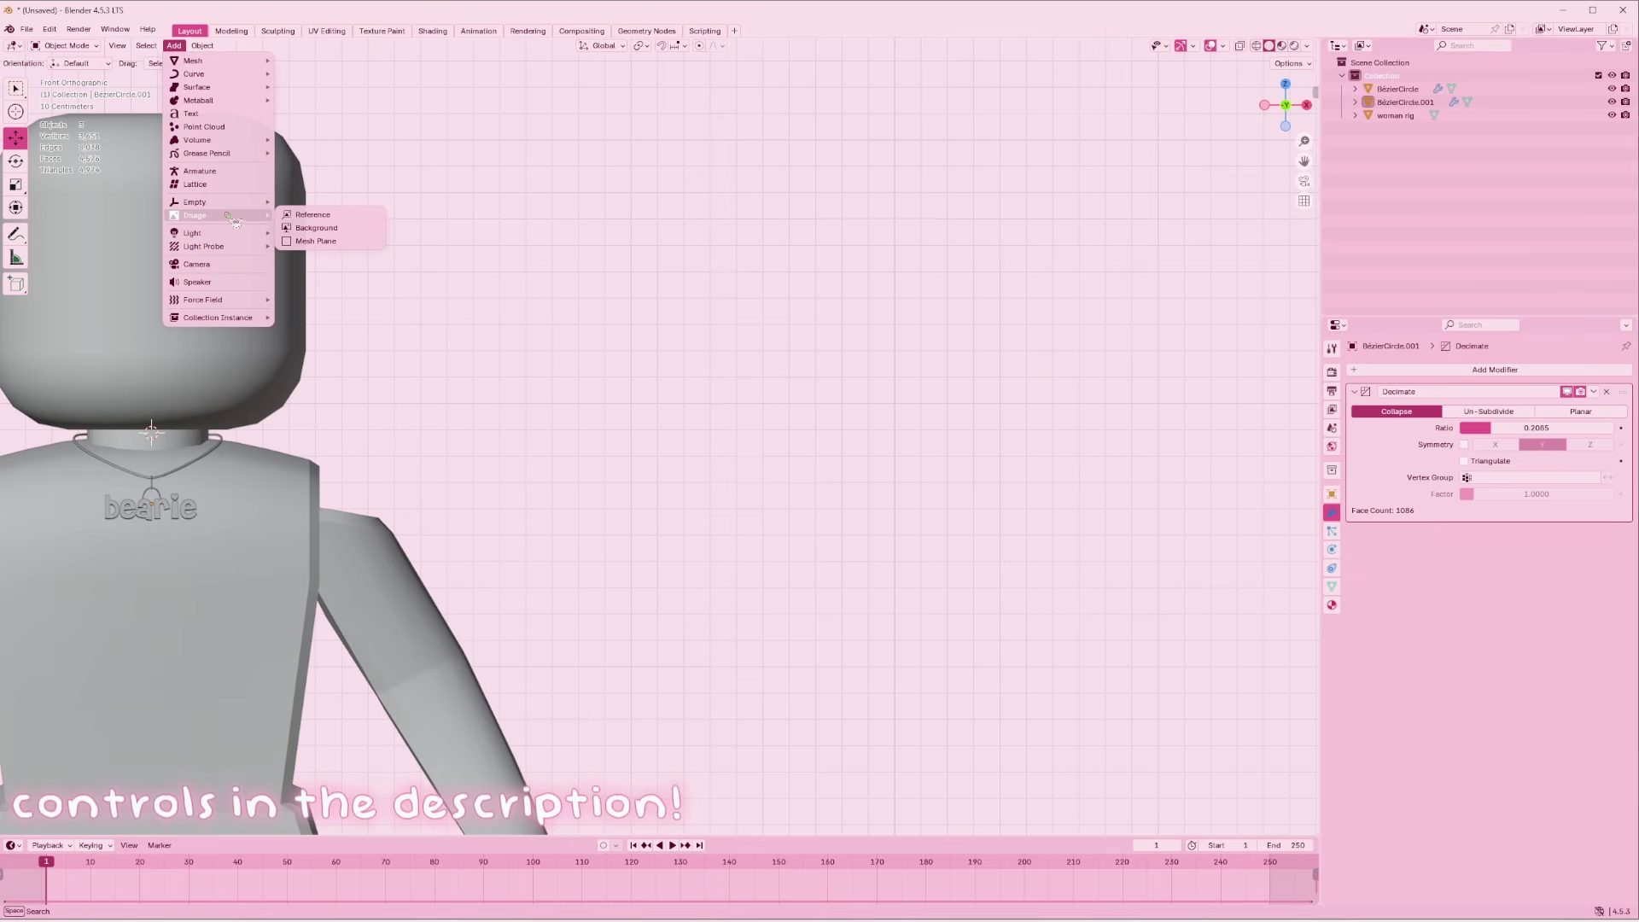
click(329, 228)
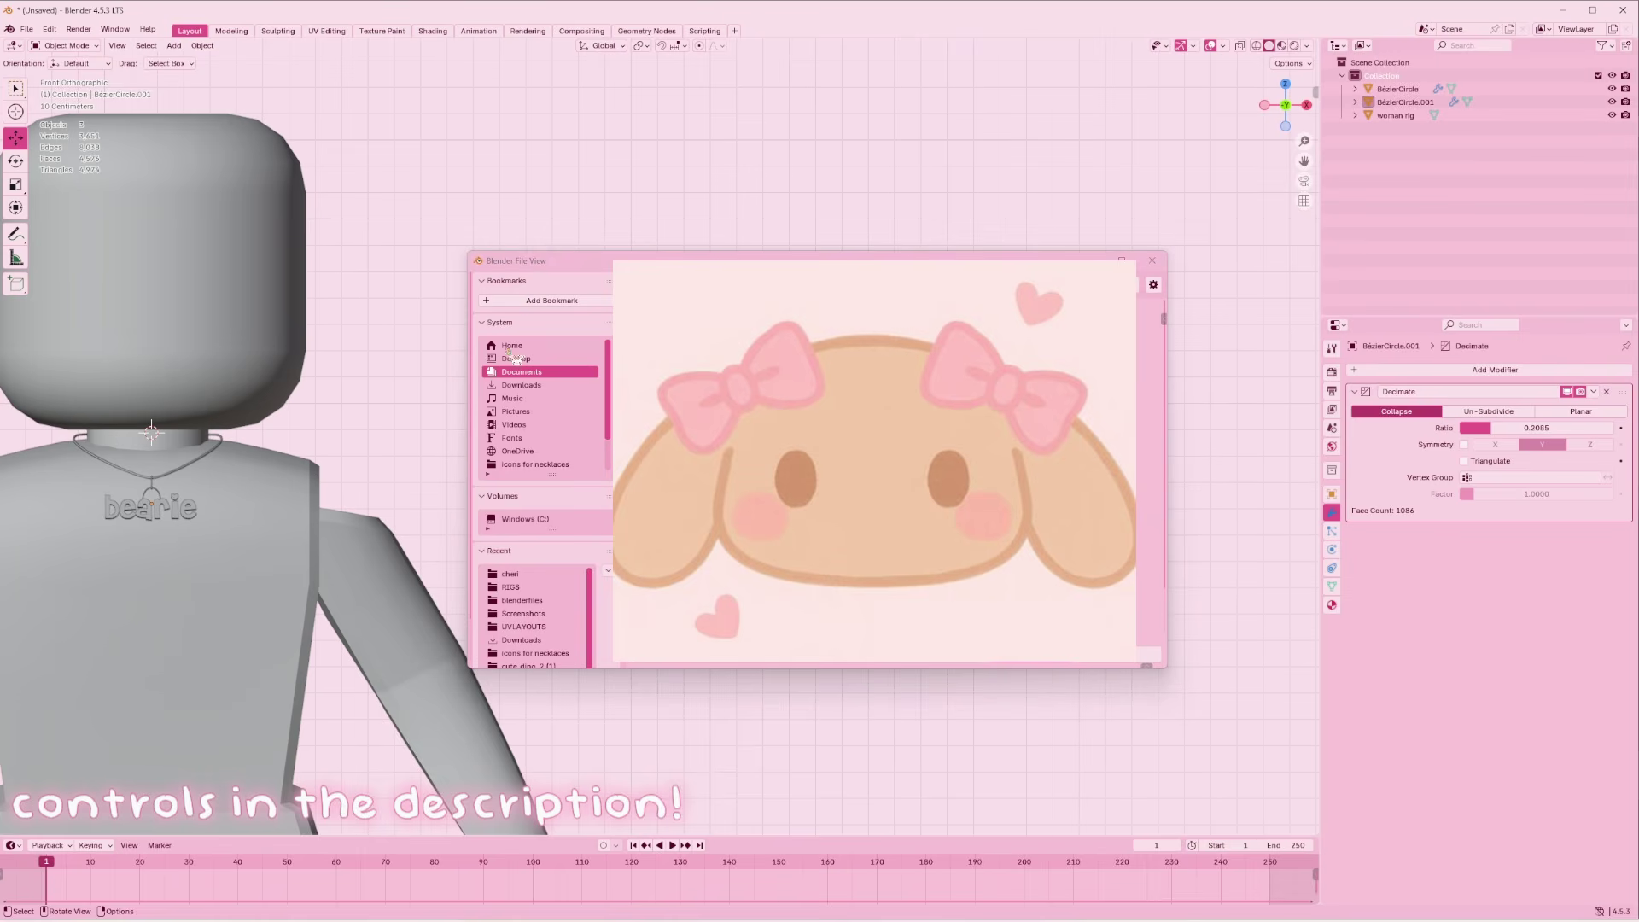
click(516, 358)
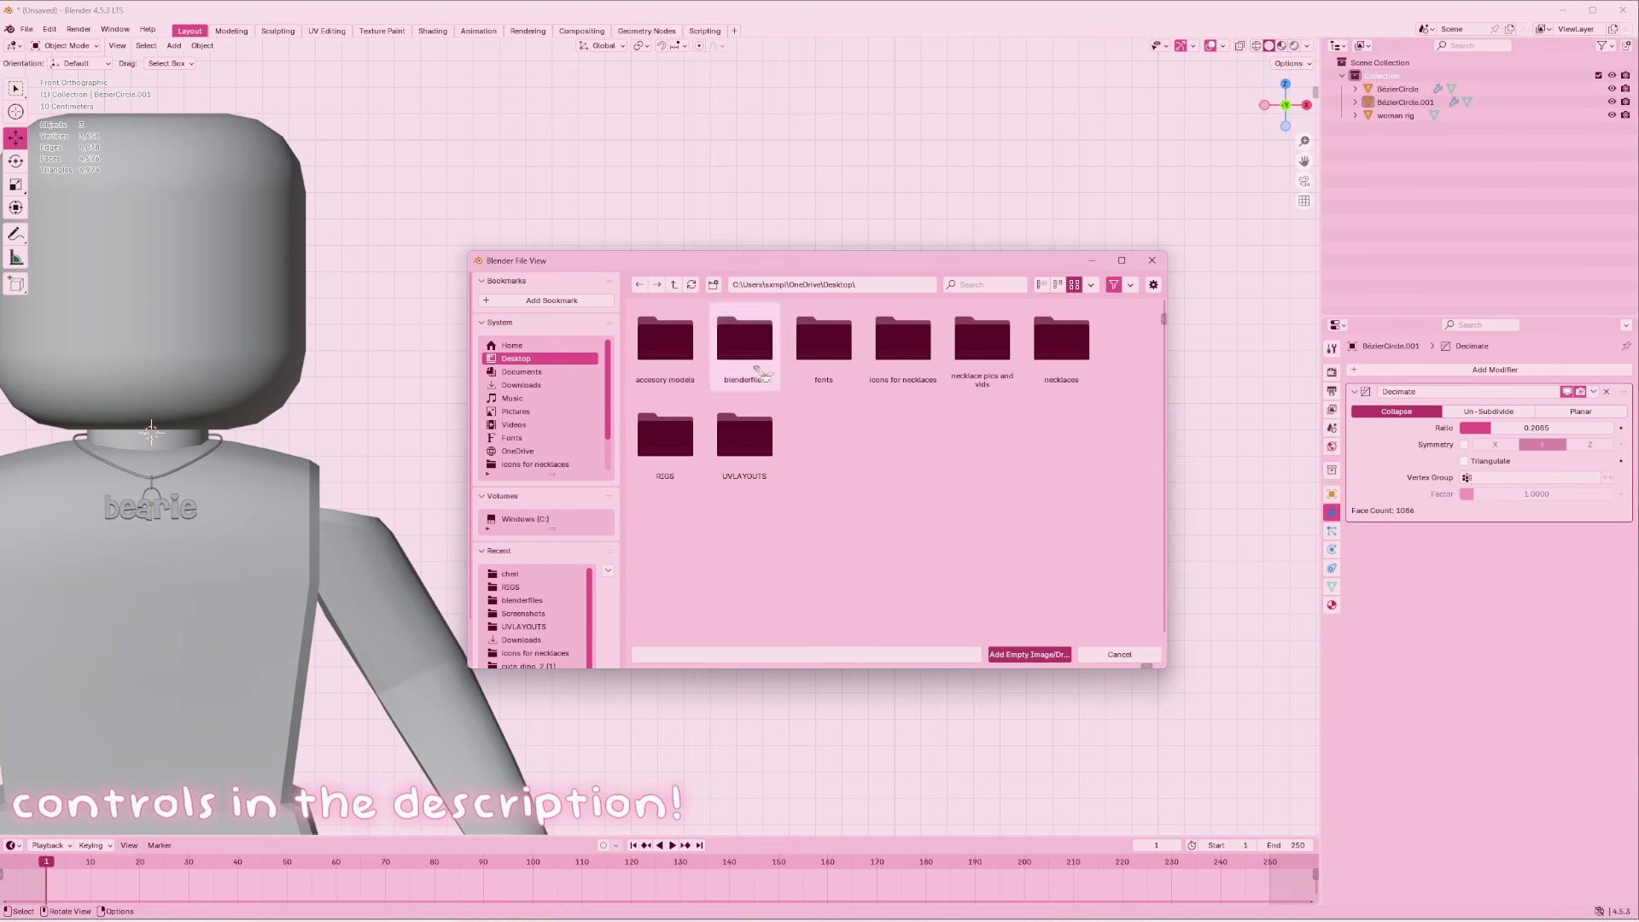
double_click(903, 341)
scroll(823, 589, down, 5)
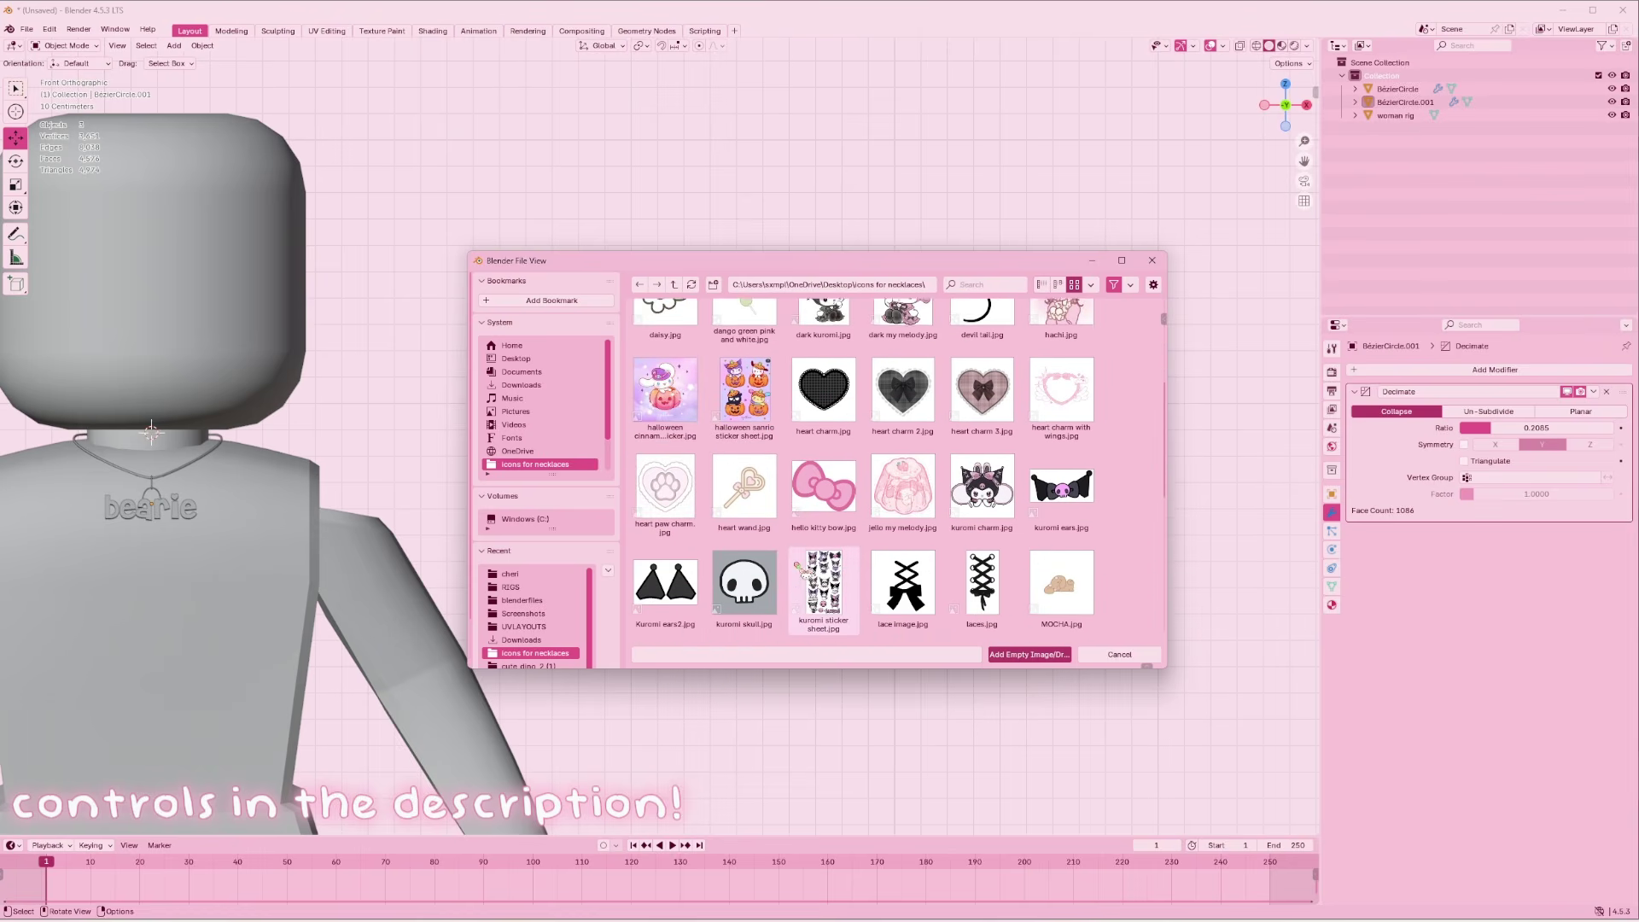
scroll(798, 567, down, 5)
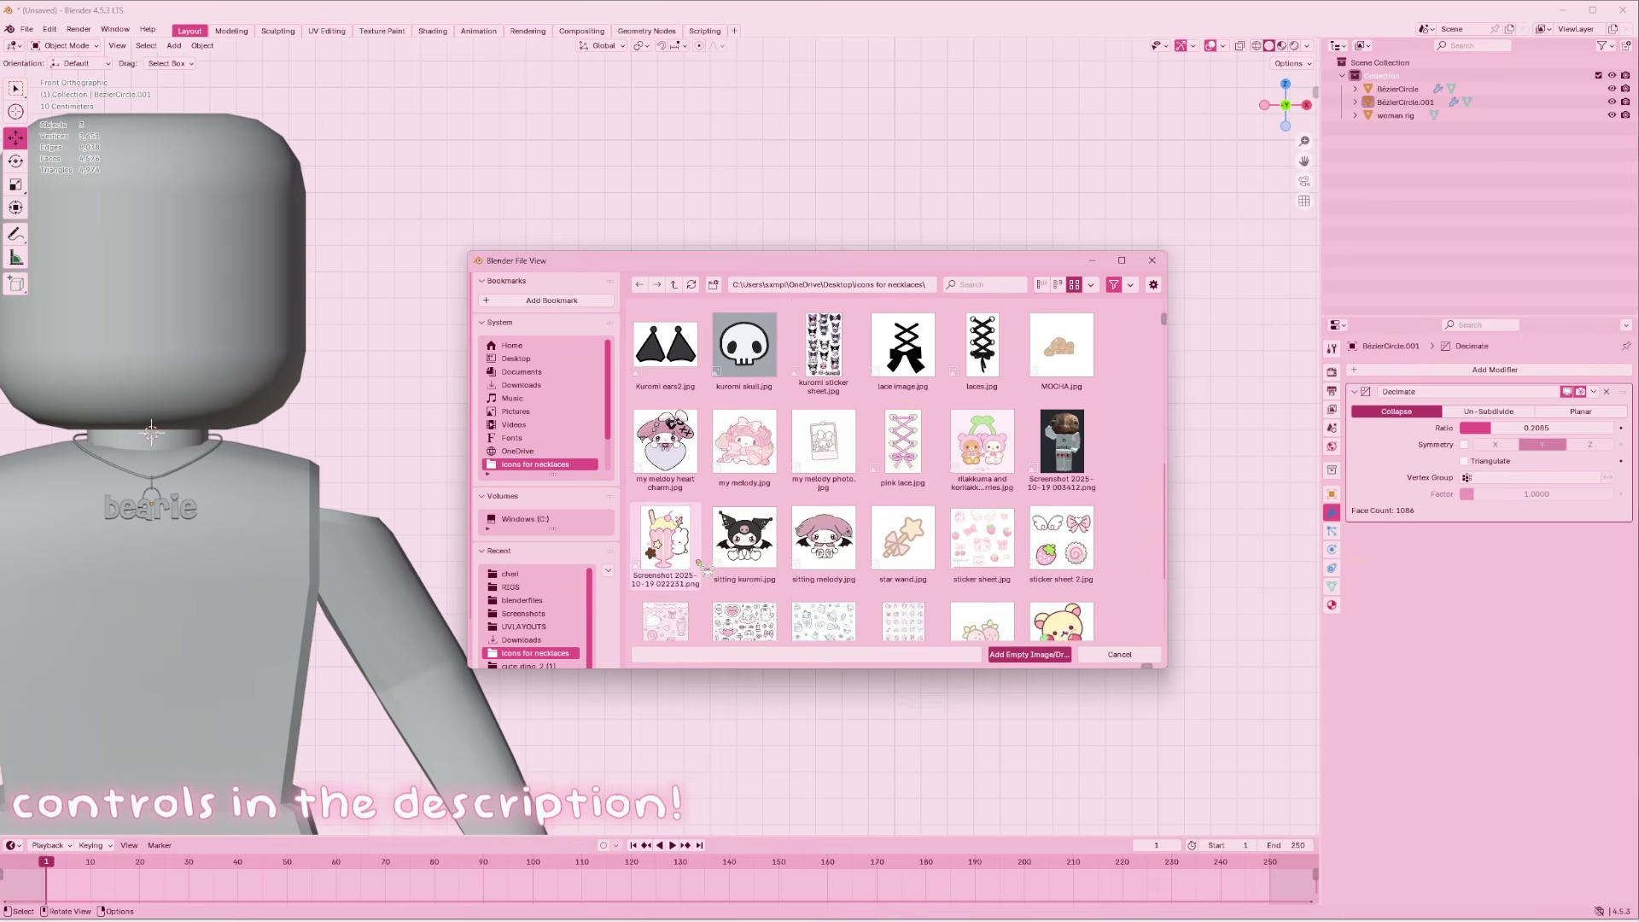
scroll(705, 568, down, 4)
scroll(969, 575, up, 4)
click(1062, 542)
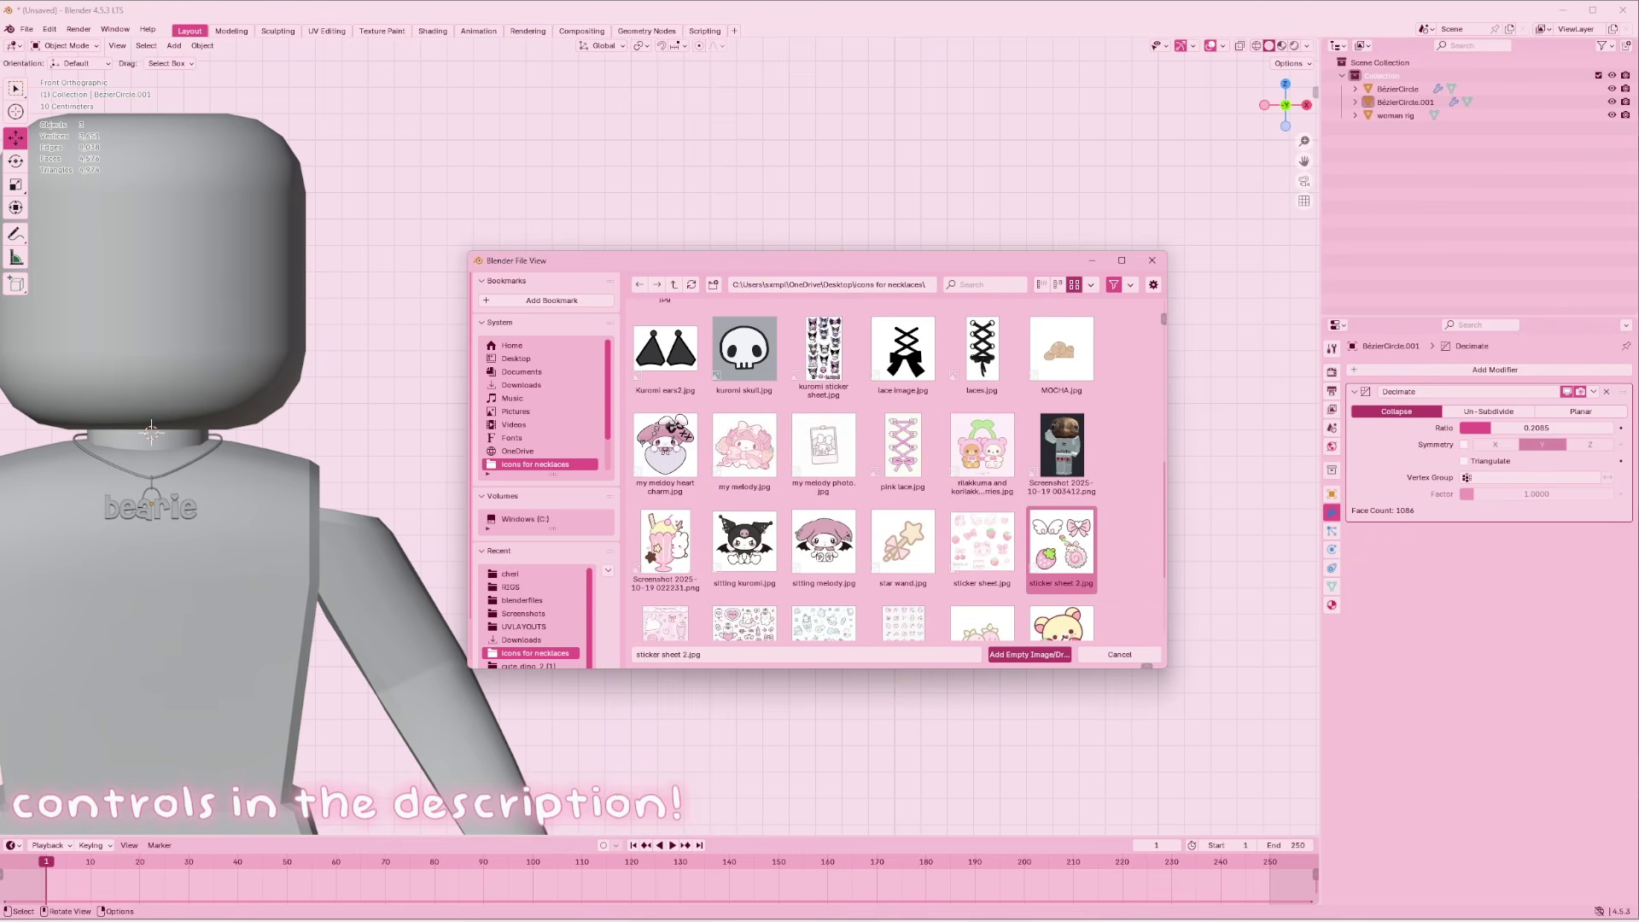
double_click(1064, 540)
Scale the sticker sheet image down to about 0.32 and place it beside the rig at shoulder height
scroll(841, 477, down, 7)
key(s)
click(639, 478)
key(g)
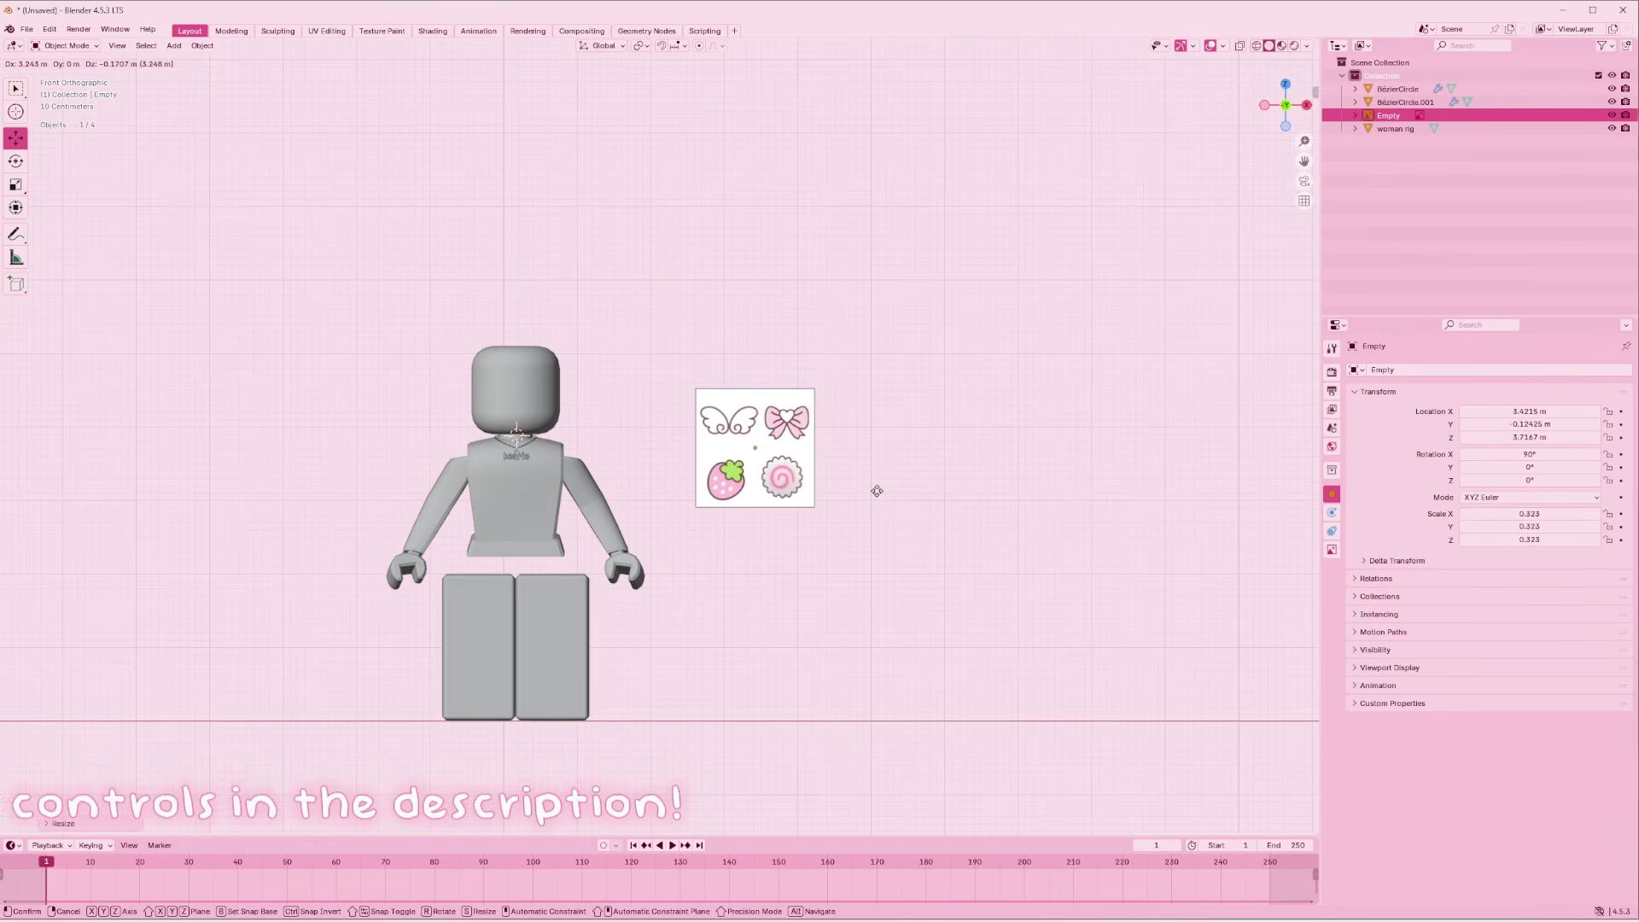
click(876, 491)
scroll(879, 487, up, 6)
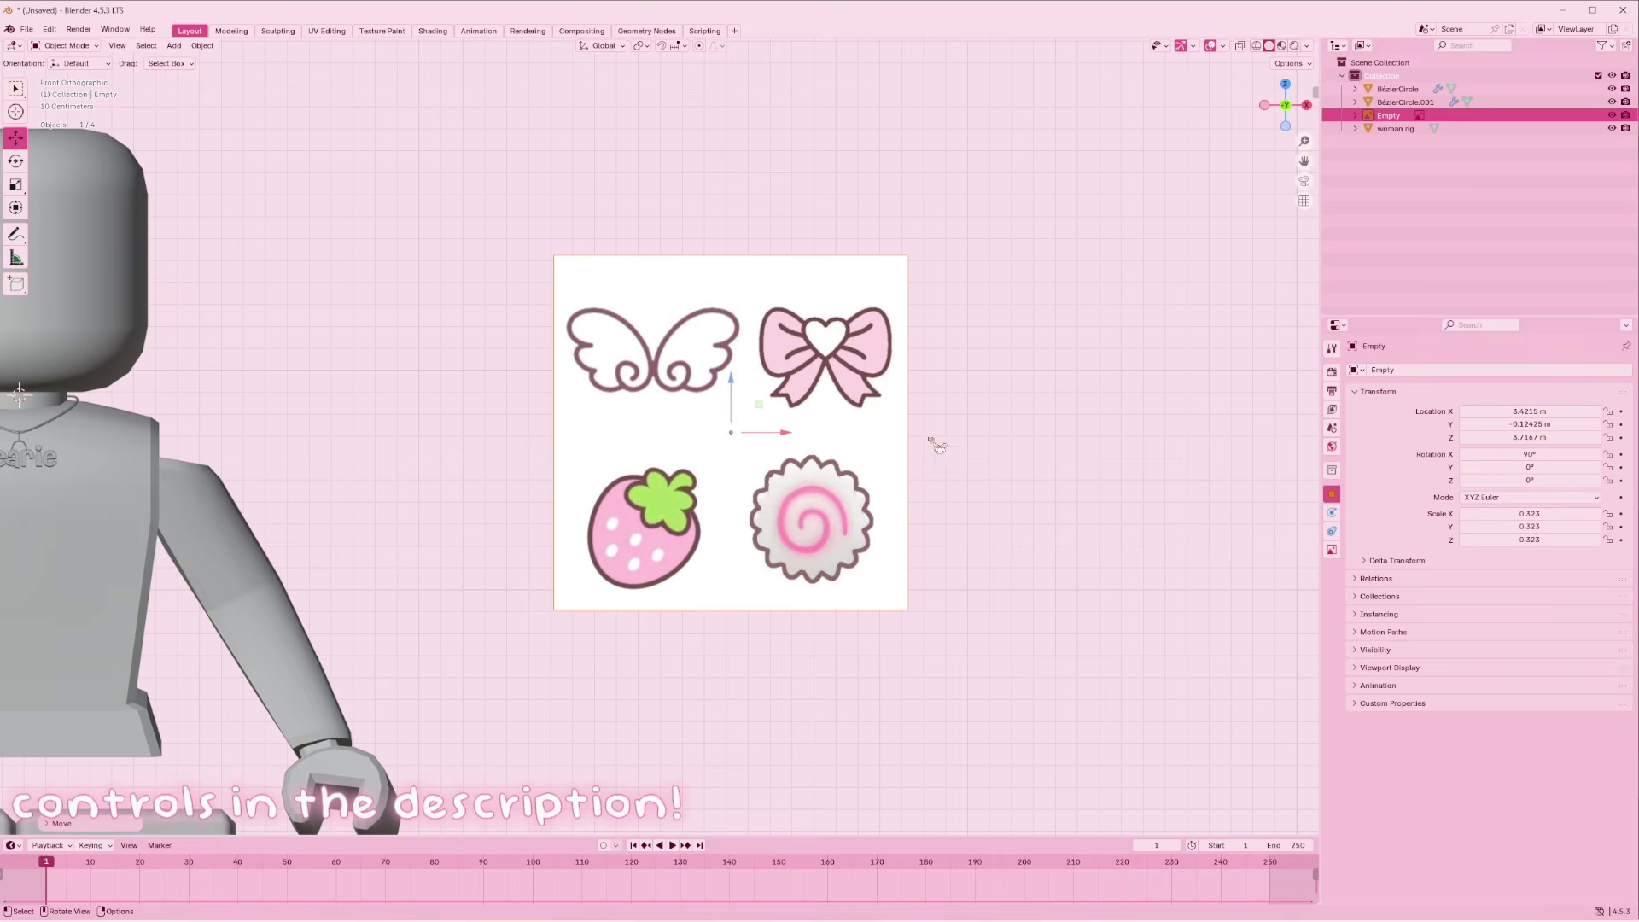
scroll(936, 445, down, 1)
drag(742, 412, 835, 386)
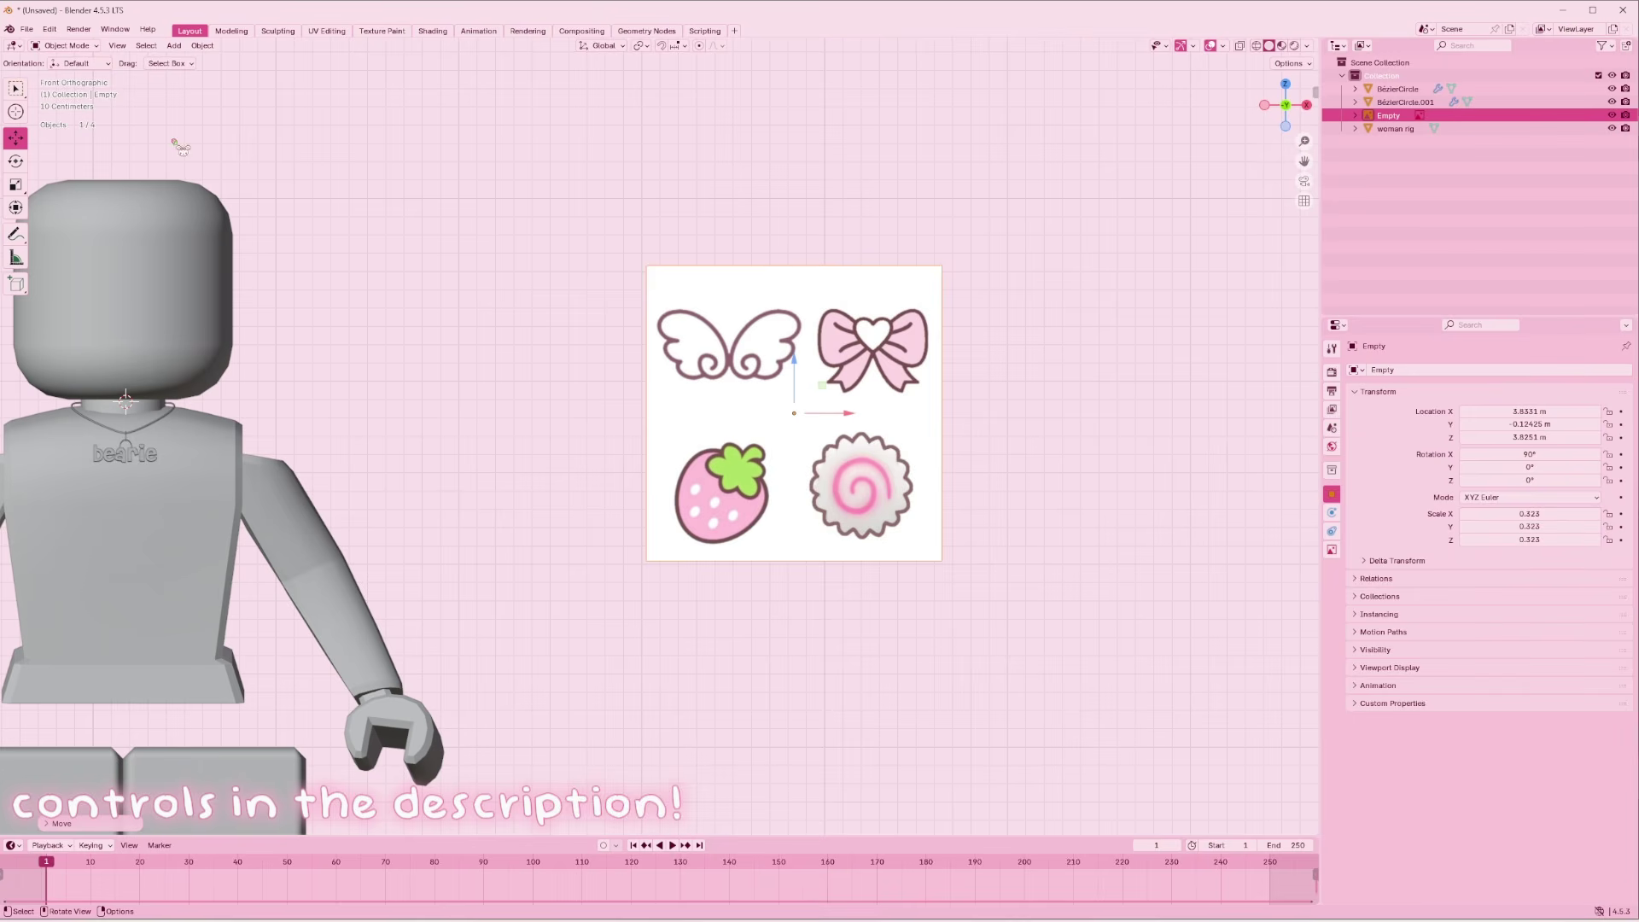
Add a mesh plane and rotate it 90° about the X axis so it faces the front view
click(173, 46)
mouse_move(205, 62)
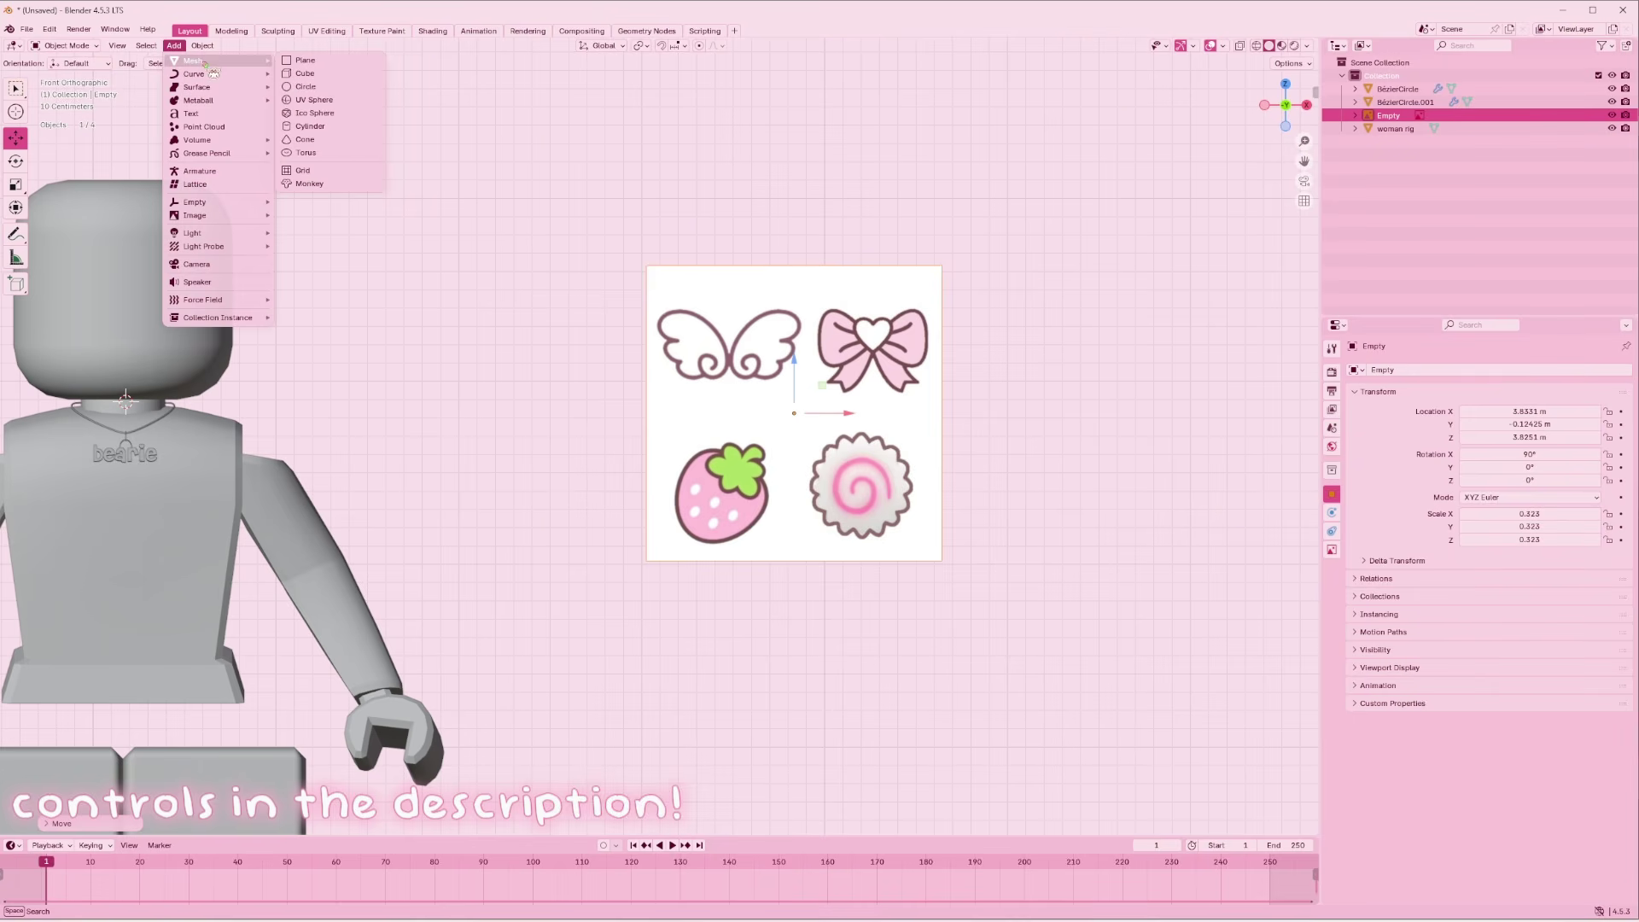
click(304, 61)
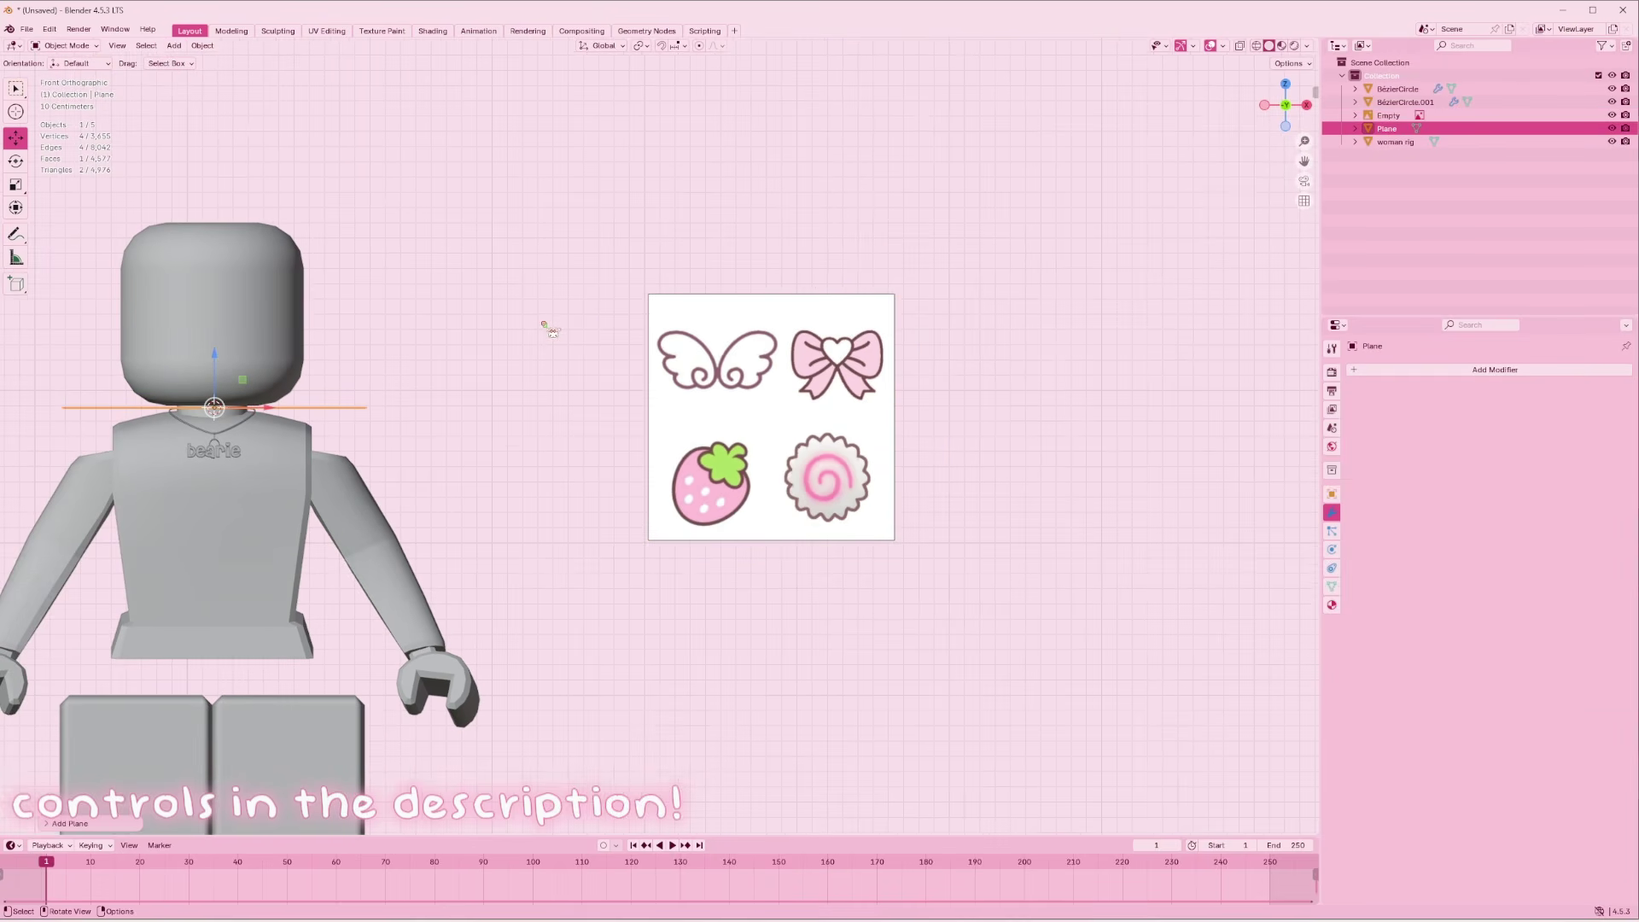
text(rx)
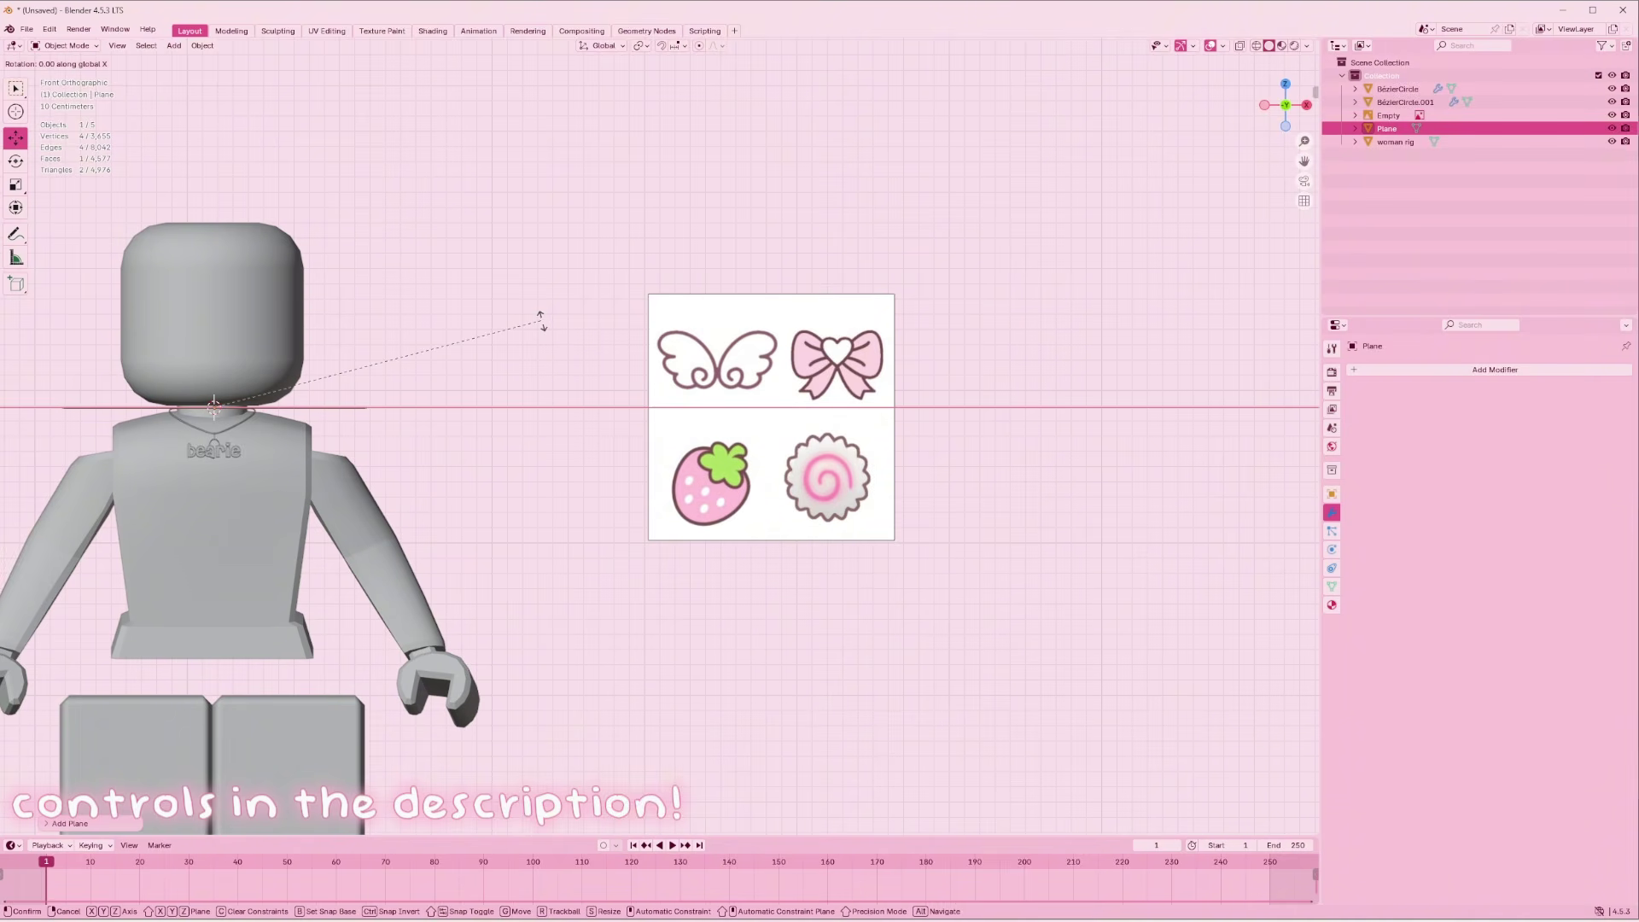
text(90)
key(Return)
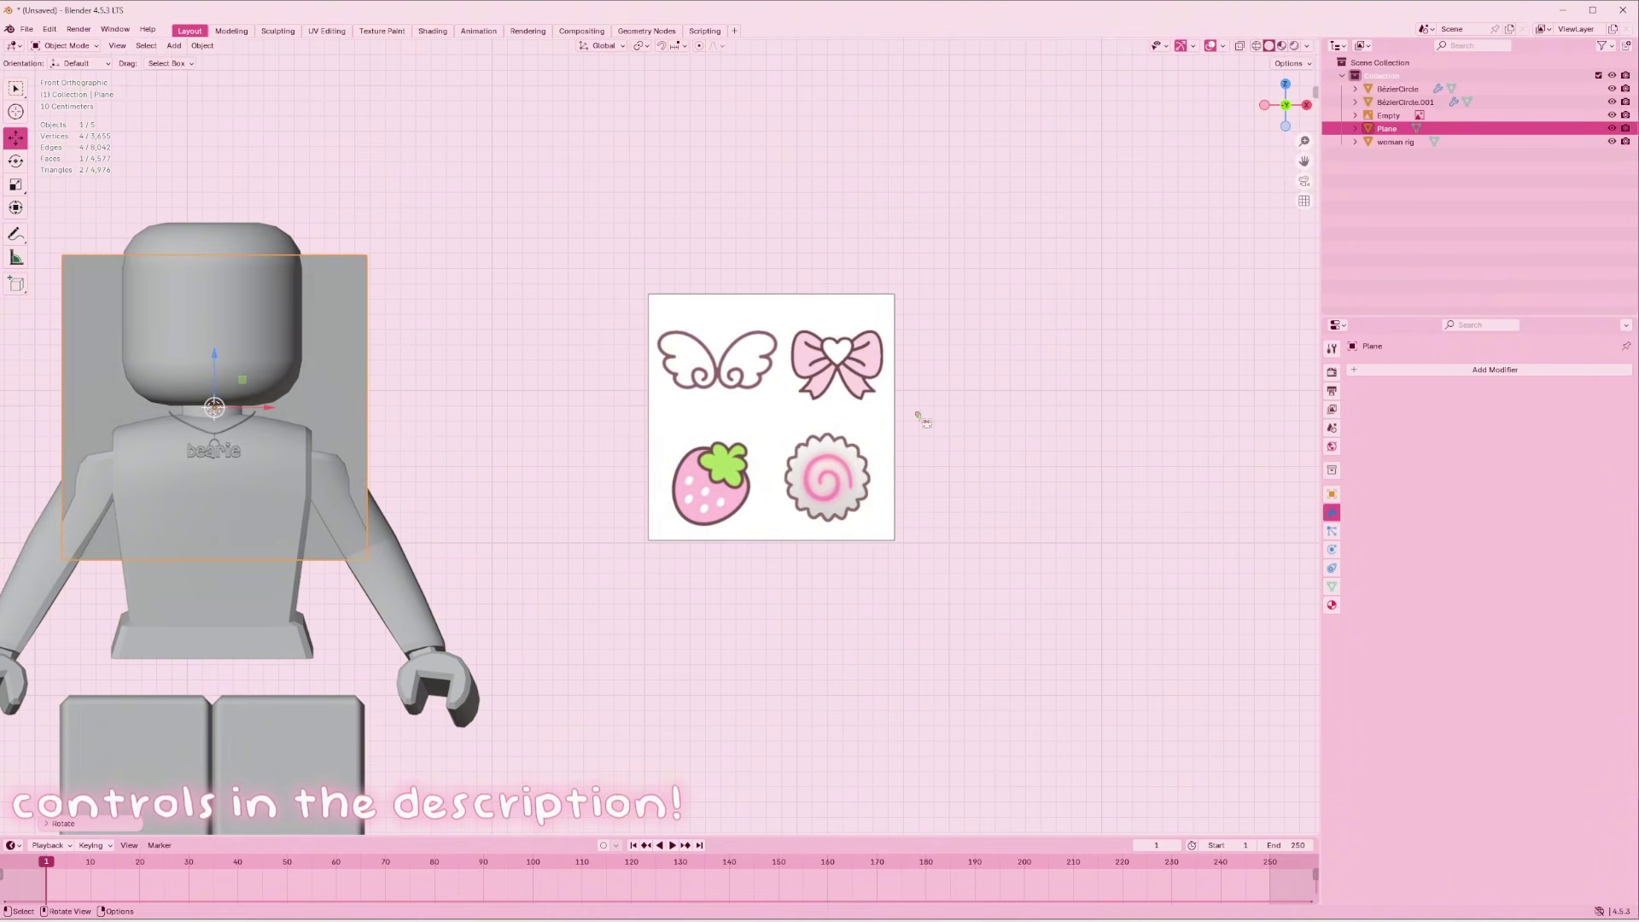
Move the plane over the sticker sheet image and scale it down slightly
key(g)
click(966, 455)
key(s)
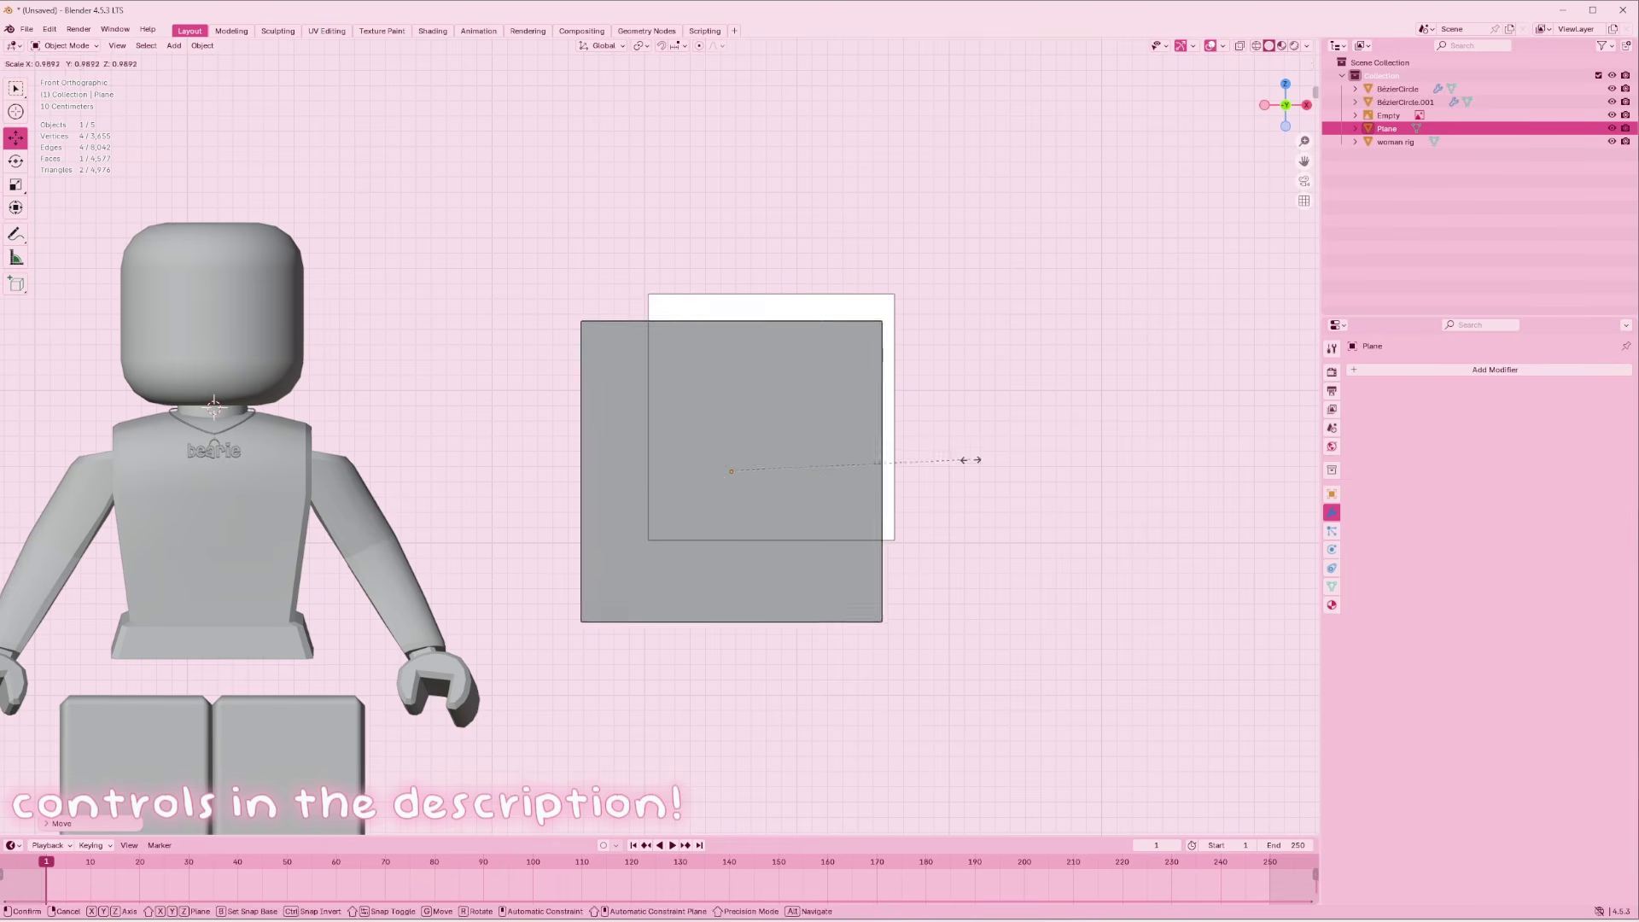
click(933, 468)
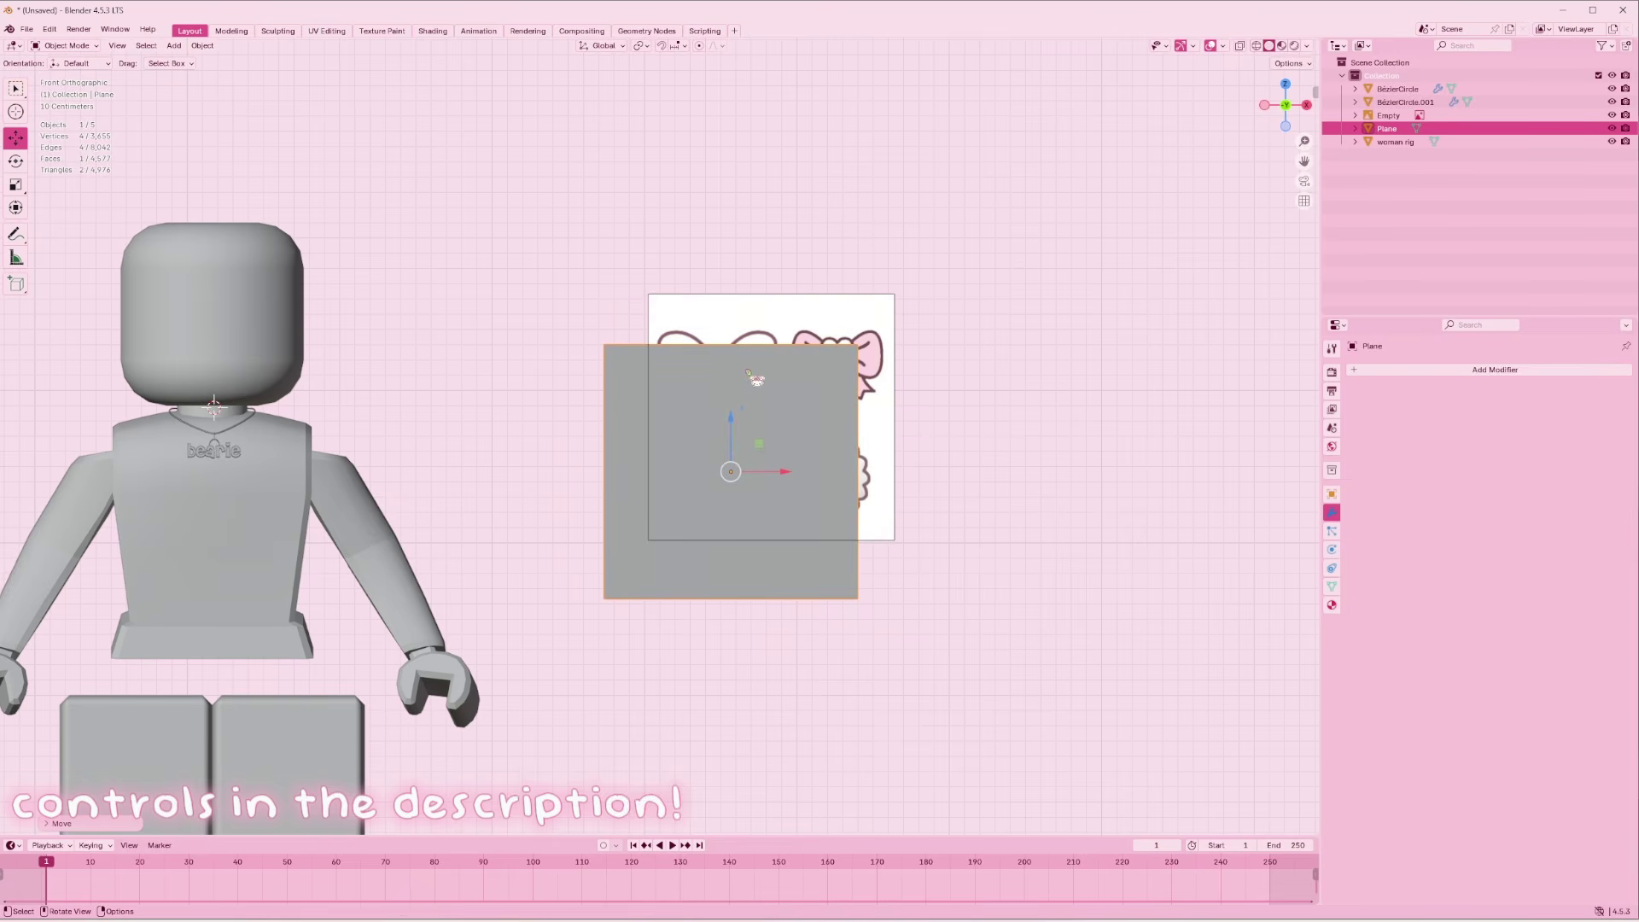
Turn on X-ray so the sticker sheet image shows through the plane
scroll(849, 461, up, 4)
scroll(999, 140, up, 2)
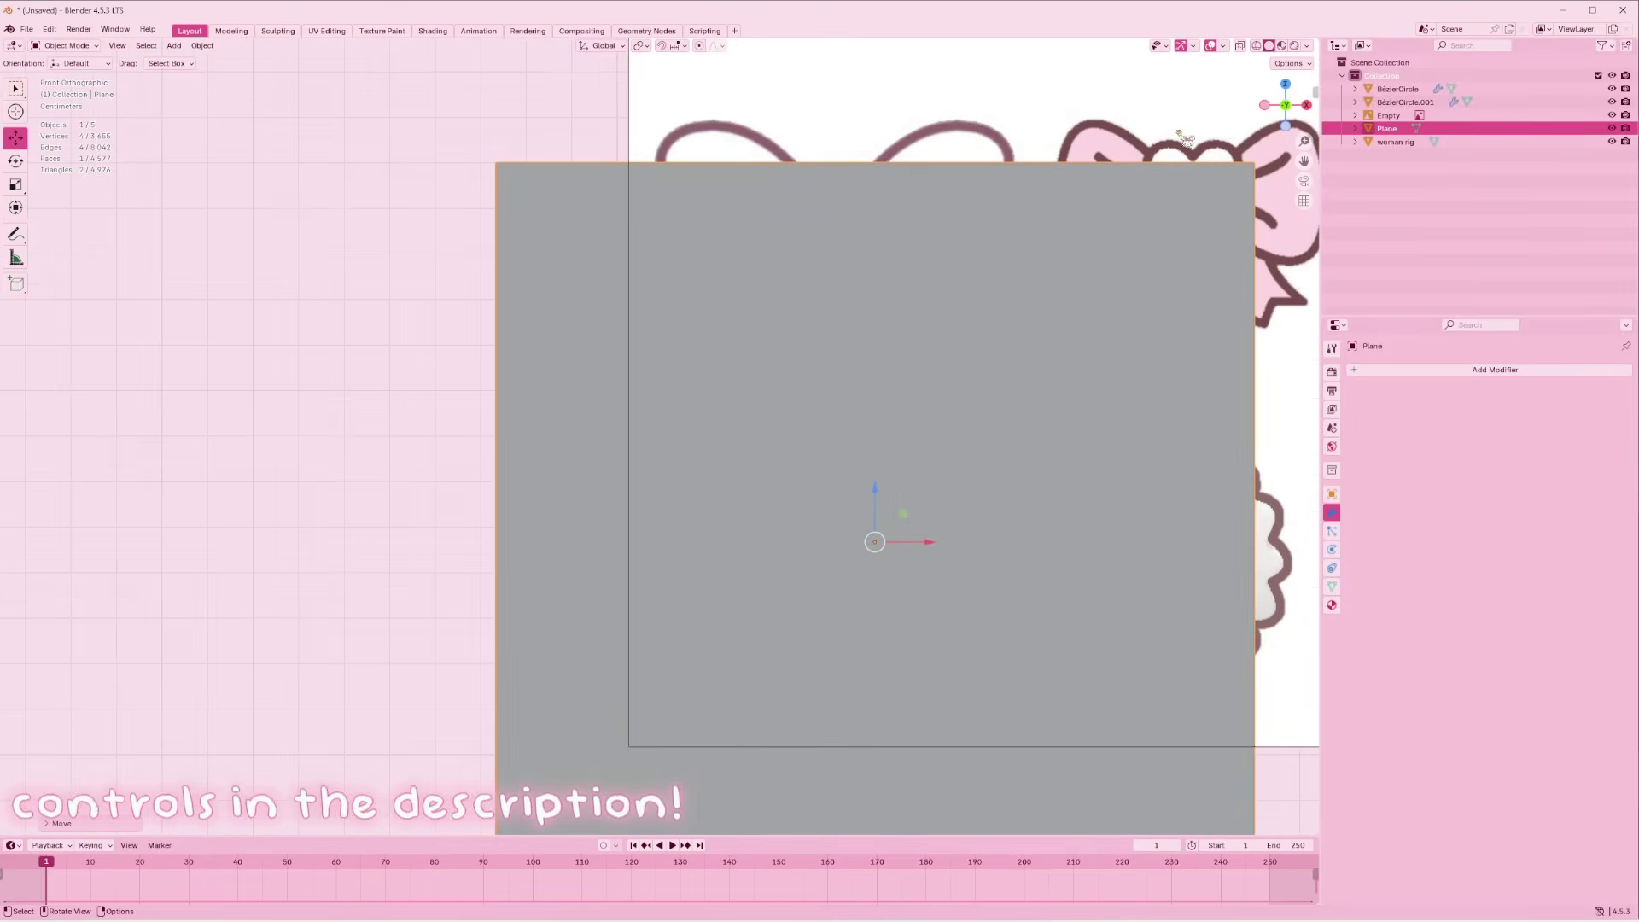
click(1299, 169)
drag(1298, 163, 1257, 125)
drag(1298, 170, 1205, 243)
drag(1300, 163, 1294, 122)
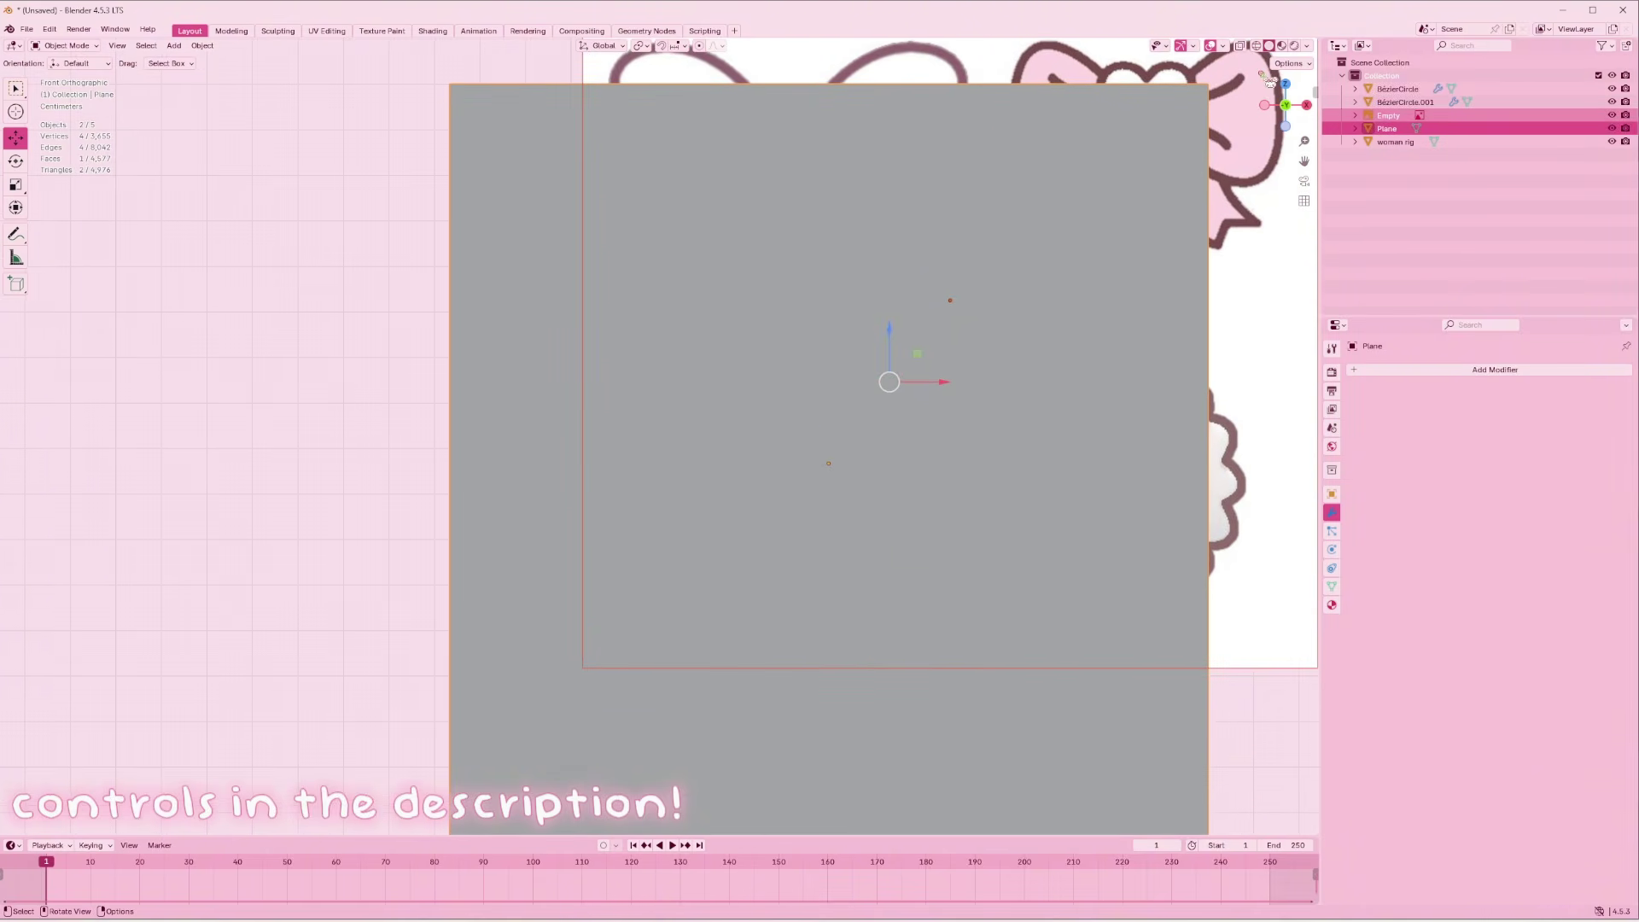
click(1246, 49)
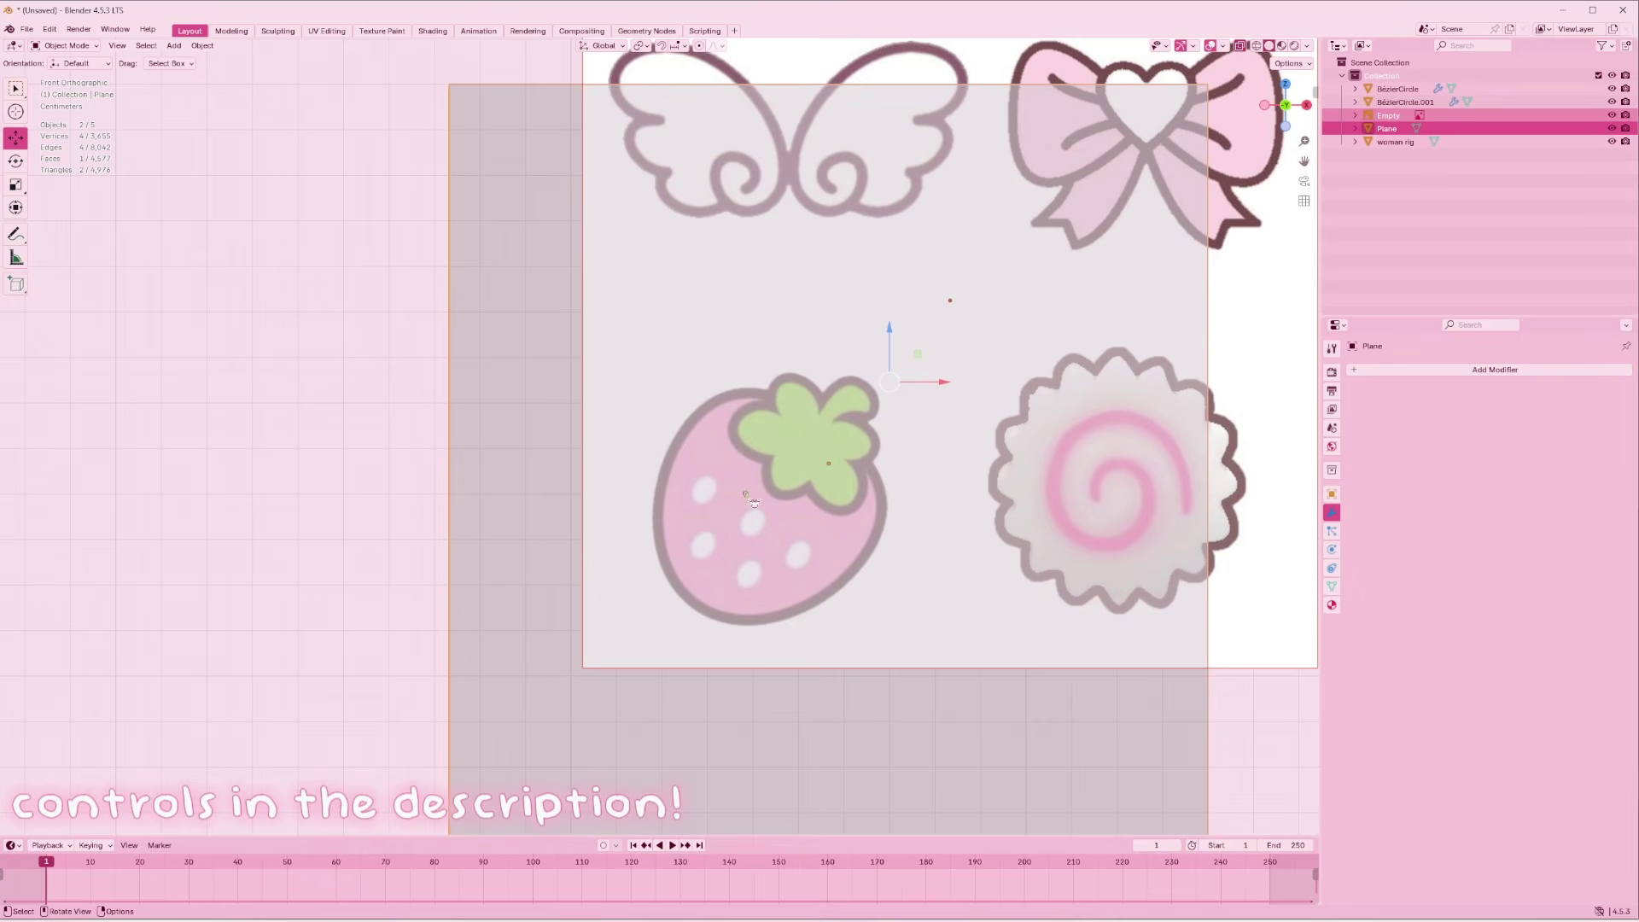
Examine the outline of the strawberry on the sticker sheet up close
scroll(1270, 172, up, 4)
drag(1303, 161, 1183, 51)
scroll(1119, 350, up, 1)
scroll(1269, 192, up, 1)
scroll(1162, 293, up, 1)
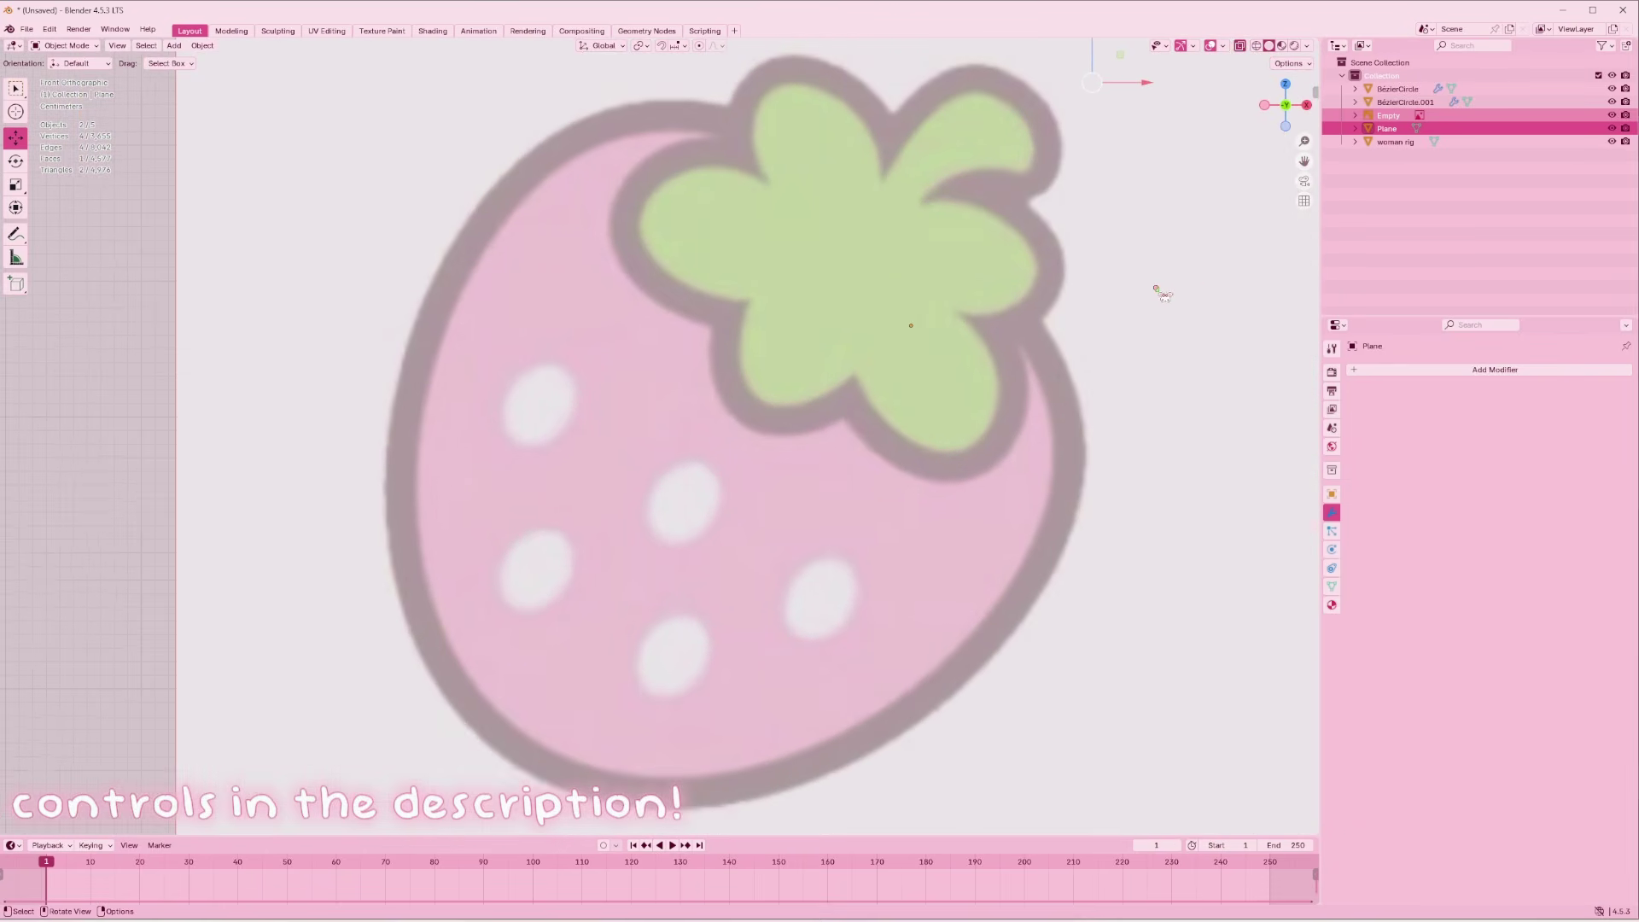
drag(1303, 162, 1297, 171)
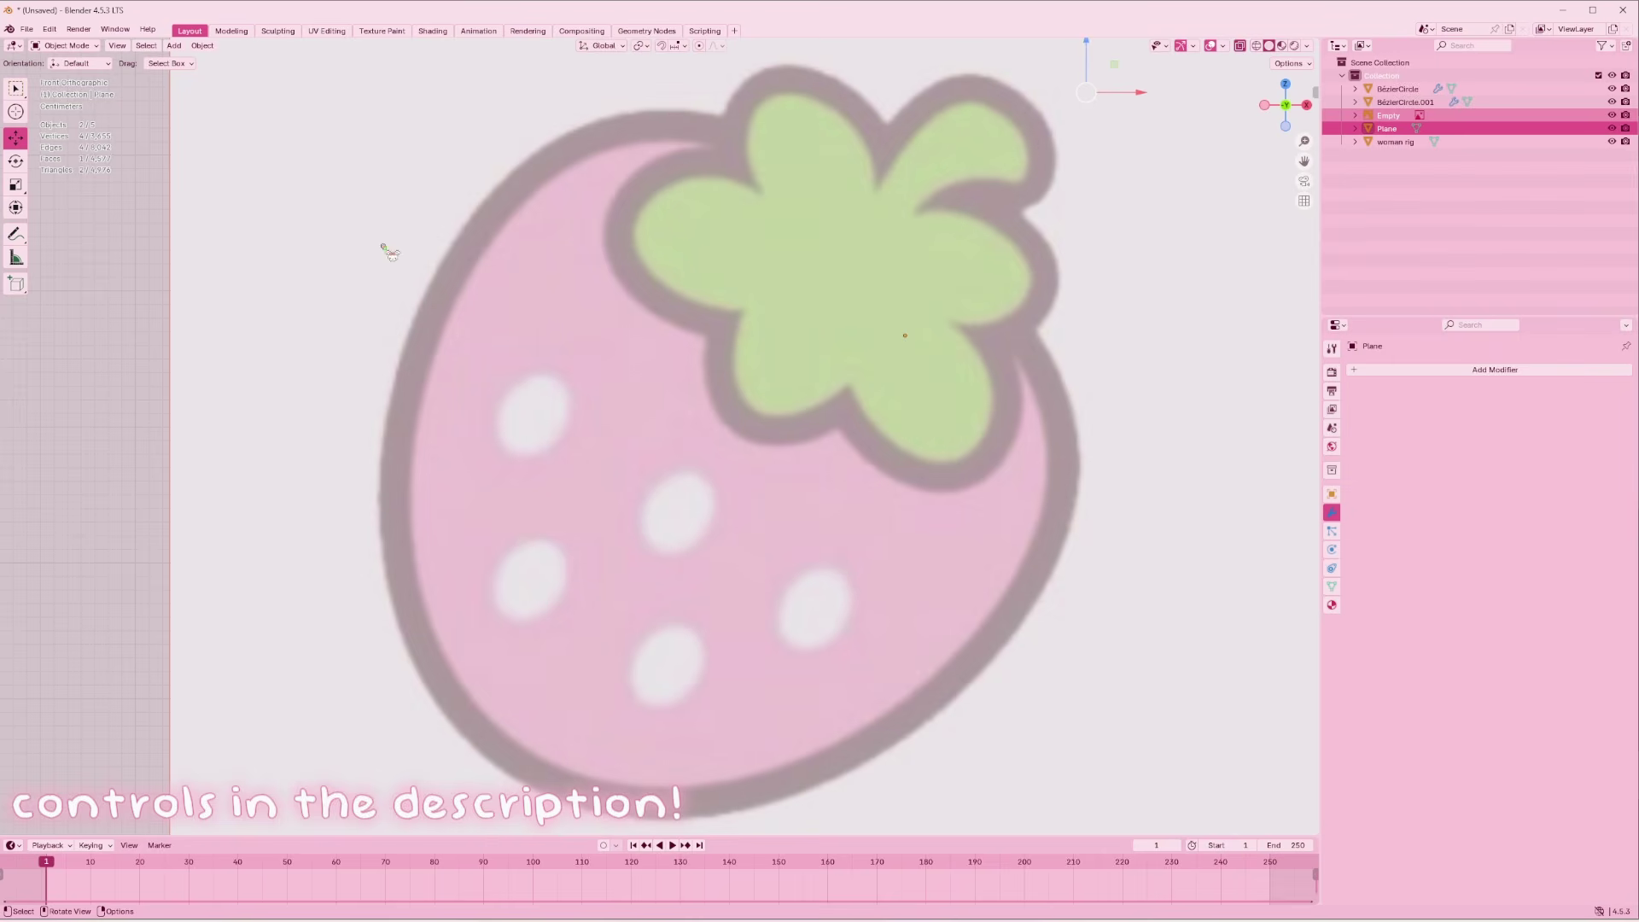
scroll(614, 757, down, 2)
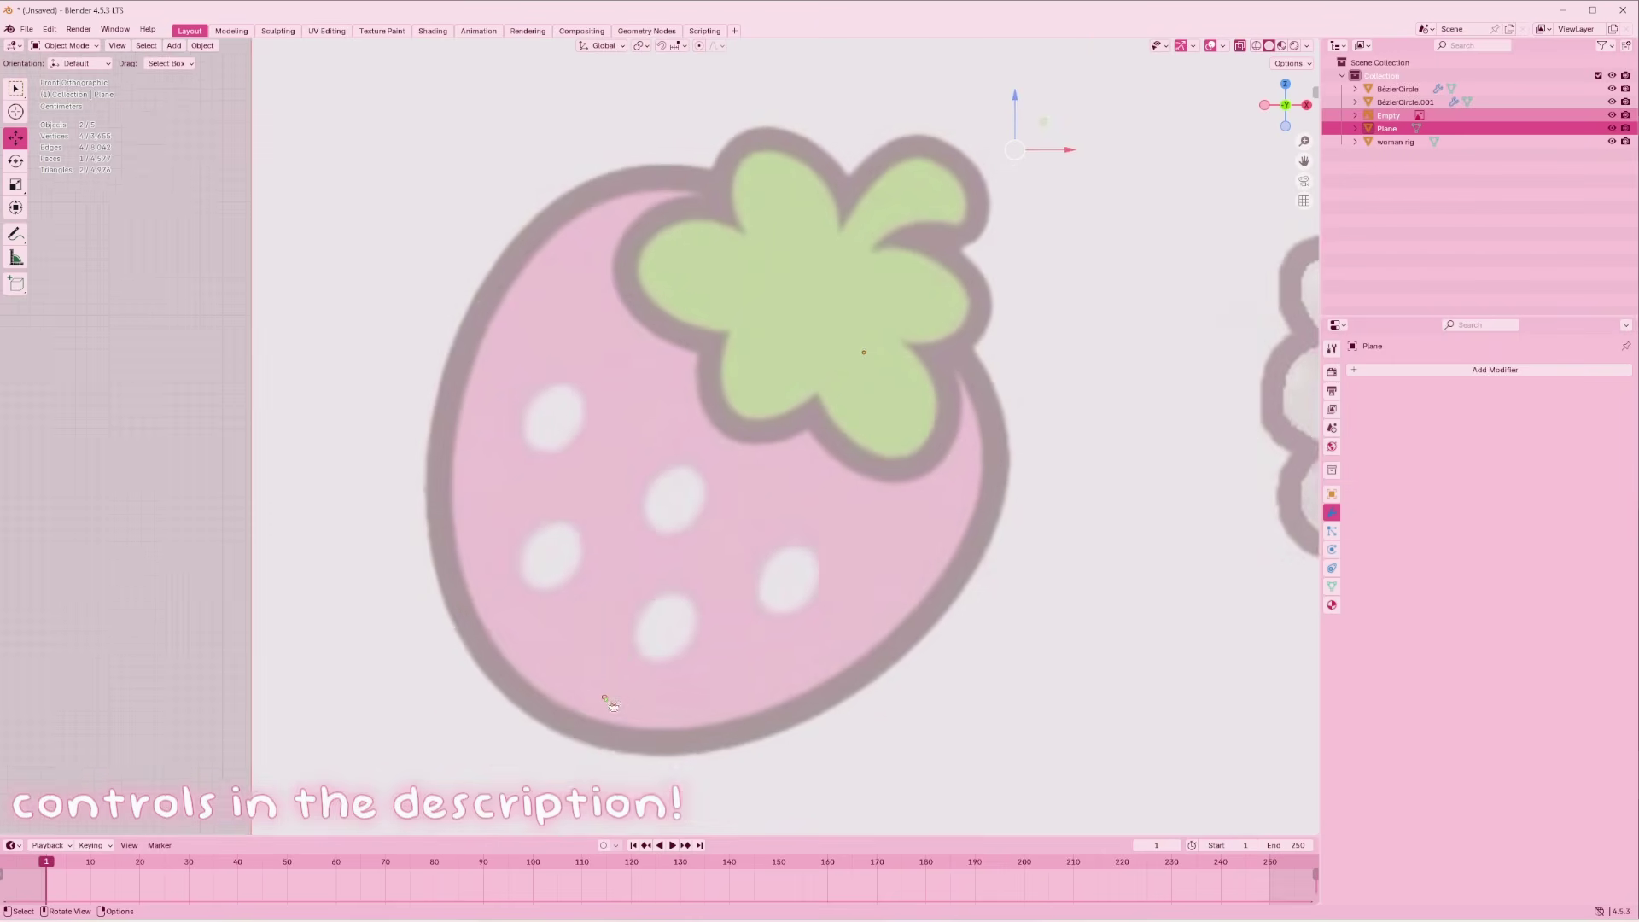
scroll(381, 458, down, 4)
Select only the plane, enter Edit Mode on it over the strawberry, and deselect all of its vertices
click(326, 374)
click(201, 380)
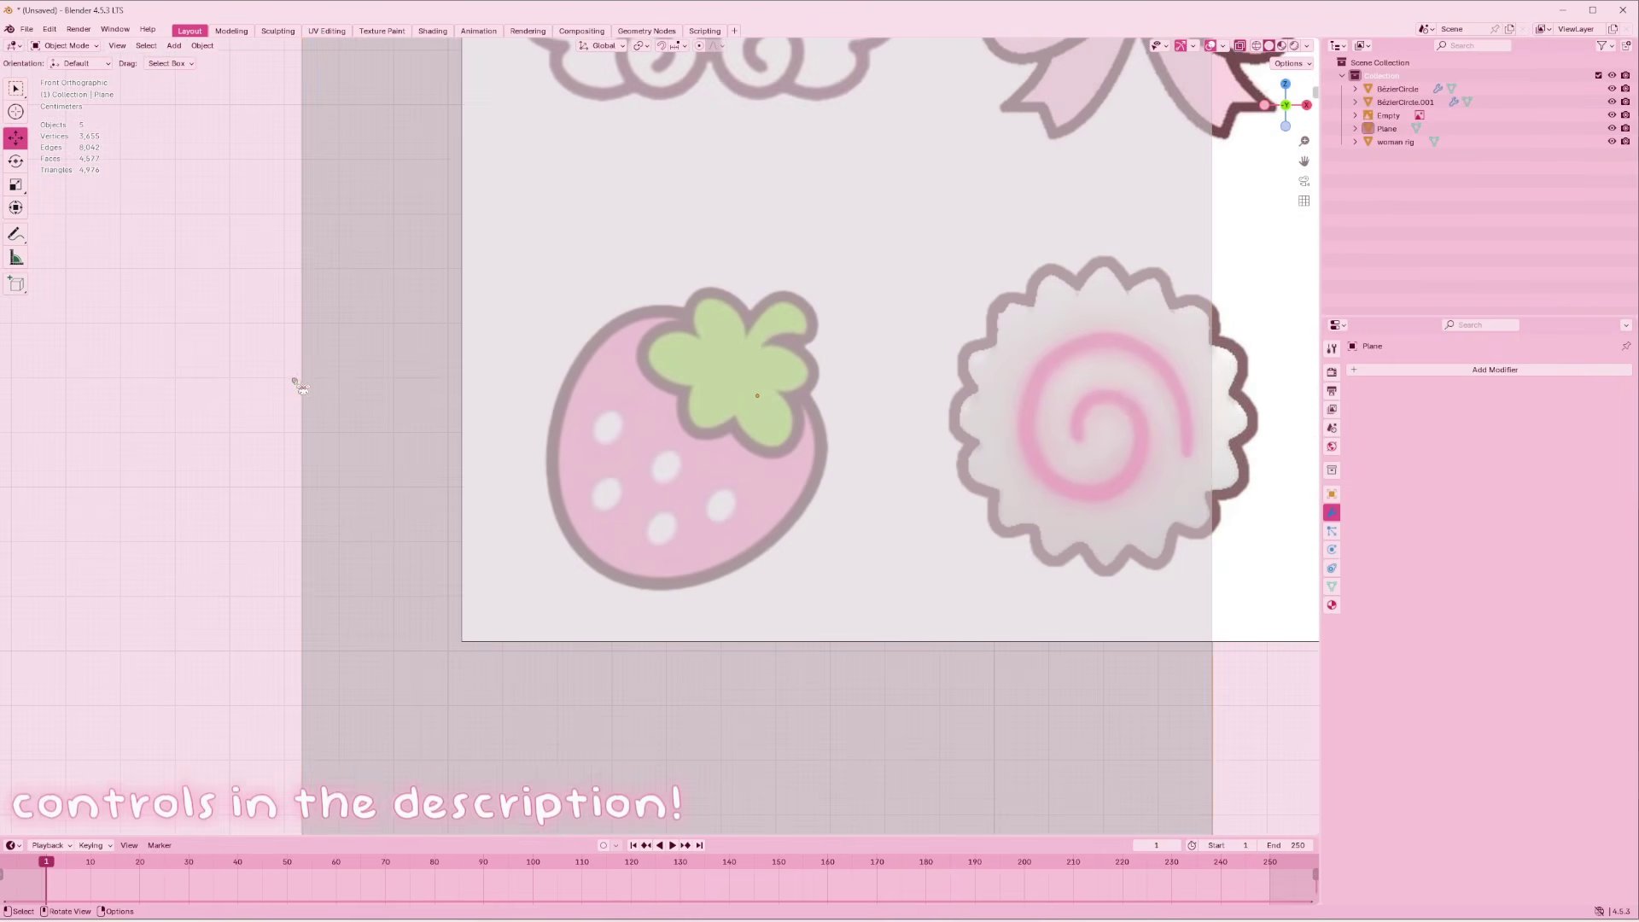
click(405, 384)
scroll(1198, 329, up, 1)
key(KP_Decimal)
key(Tab)
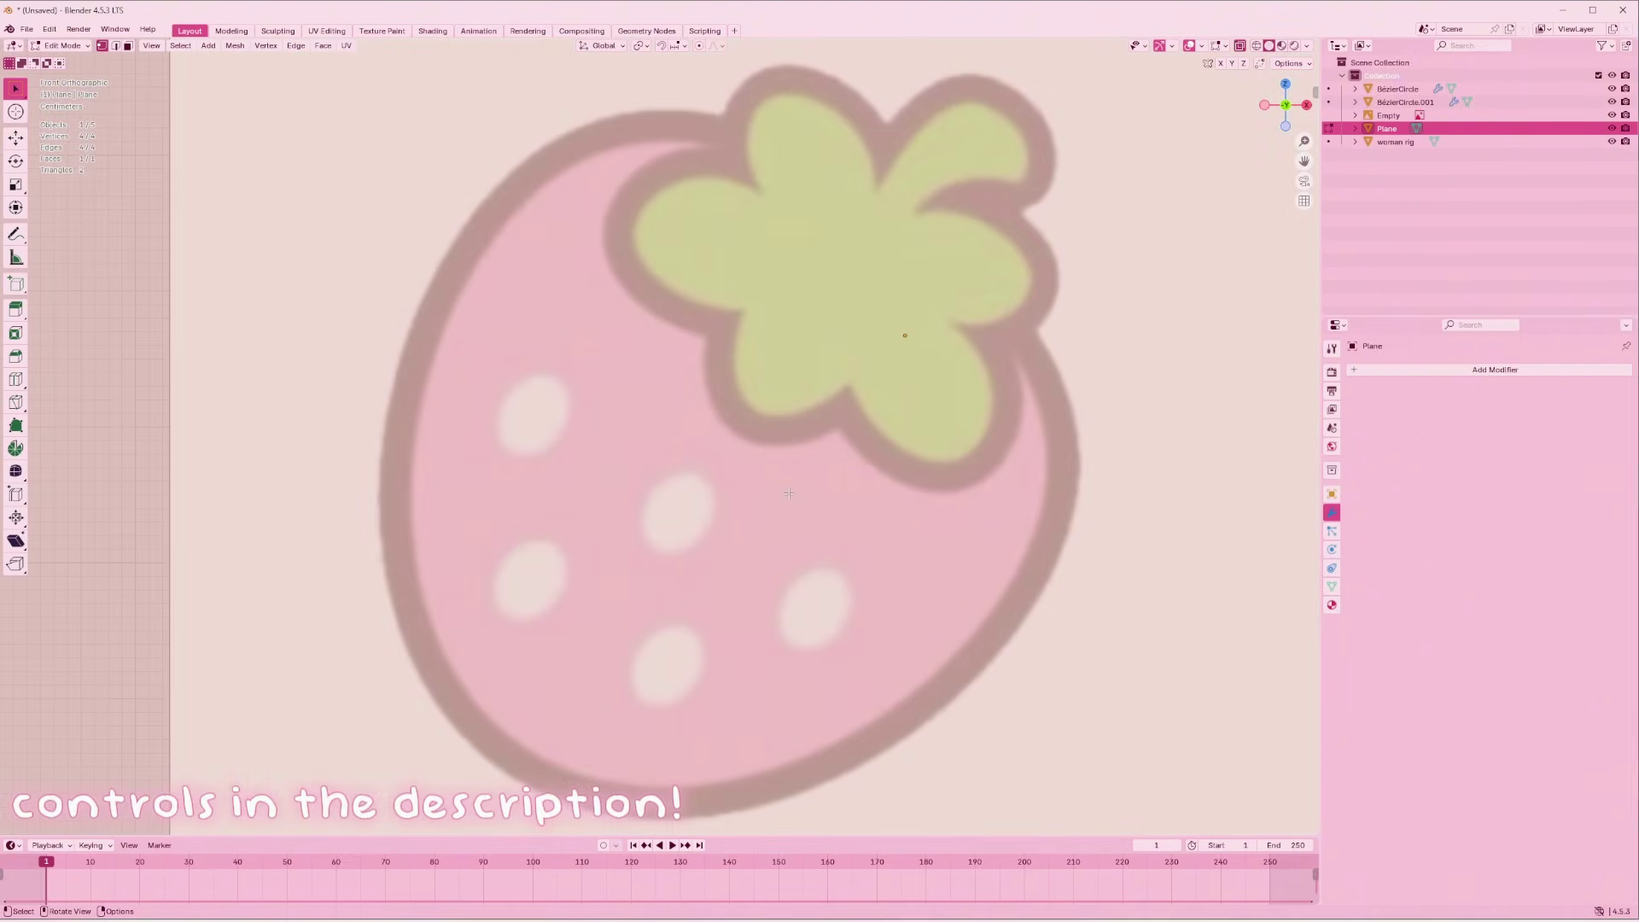
key(alt+a)
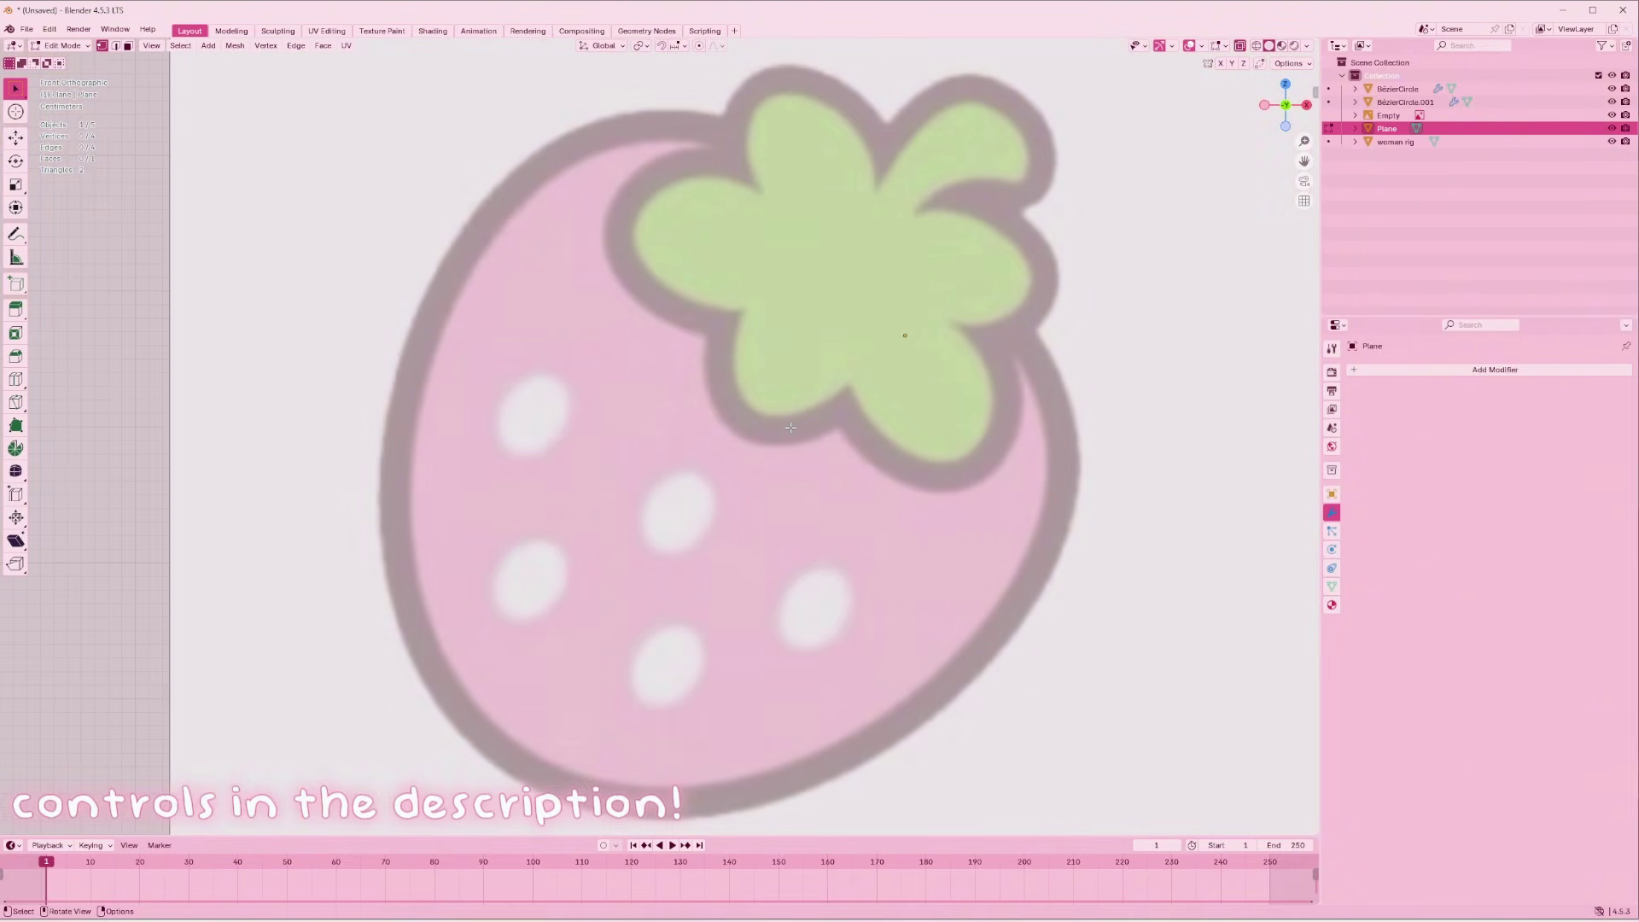
Knife-cut a closed outline into the plane along the outer edge of the strawberry, including its leaves
key(k)
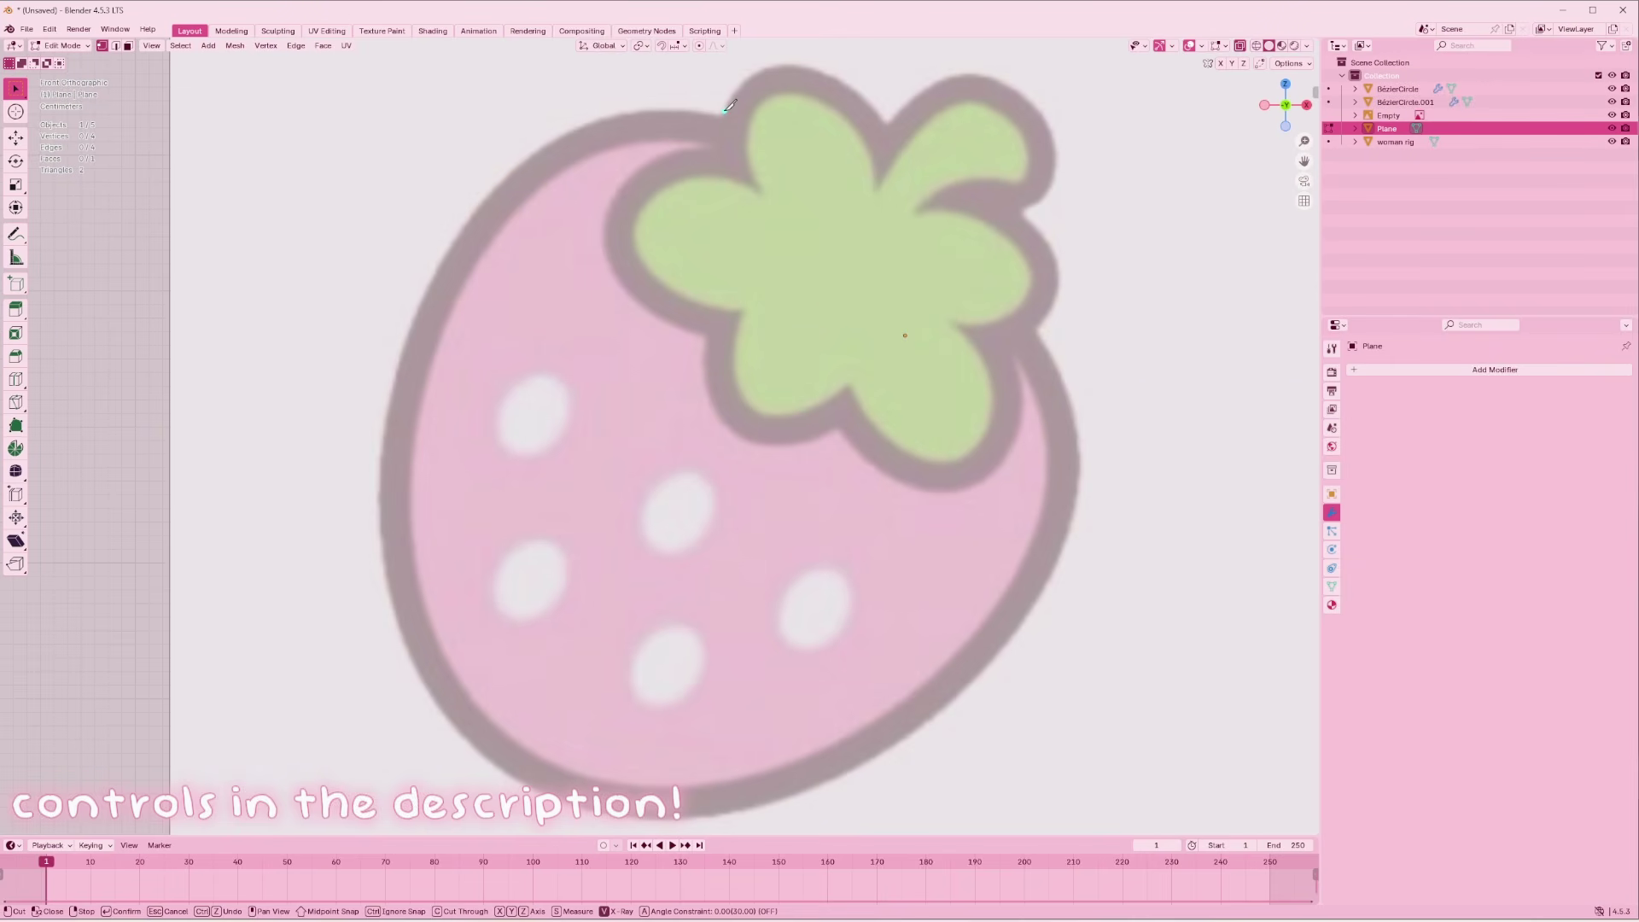
click(663, 108)
click(446, 253)
click(412, 322)
click(390, 394)
click(381, 471)
click(382, 557)
click(401, 633)
click(430, 693)
click(725, 811)
click(777, 801)
click(883, 749)
click(961, 689)
click(1001, 645)
click(1064, 542)
click(1077, 447)
click(1064, 392)
click(1048, 353)
click(1033, 330)
click(1046, 316)
click(1059, 285)
click(1022, 210)
click(1045, 192)
click(1057, 164)
click(757, 70)
click(737, 89)
double_click(720, 114)
scroll(1193, 401, down, 4)
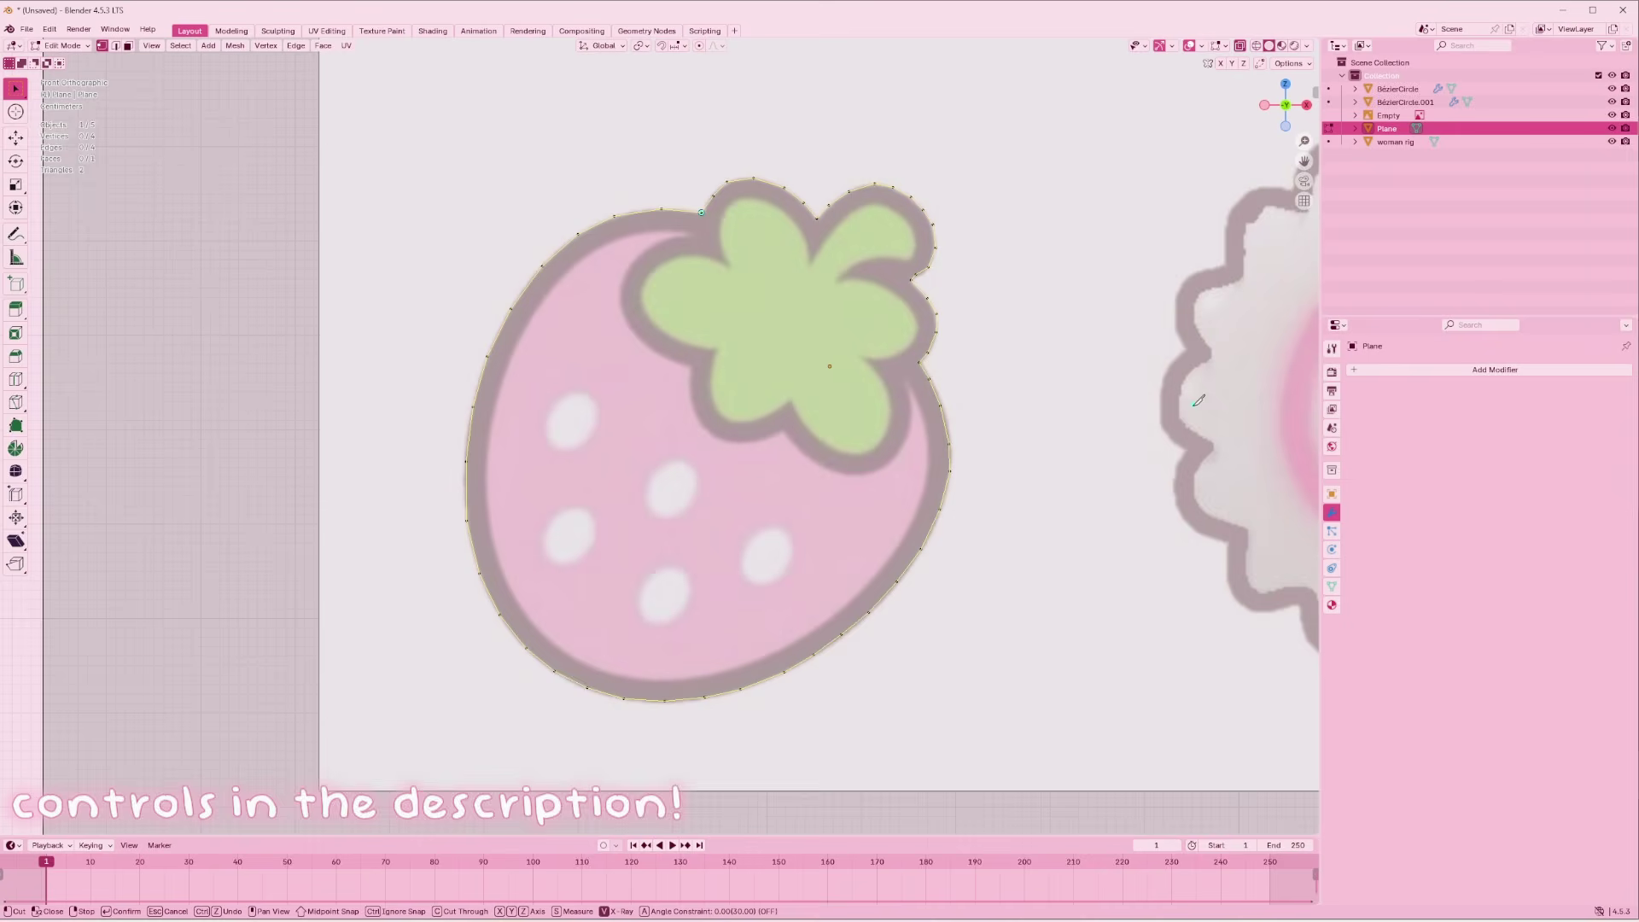
scroll(964, 516, up, 4)
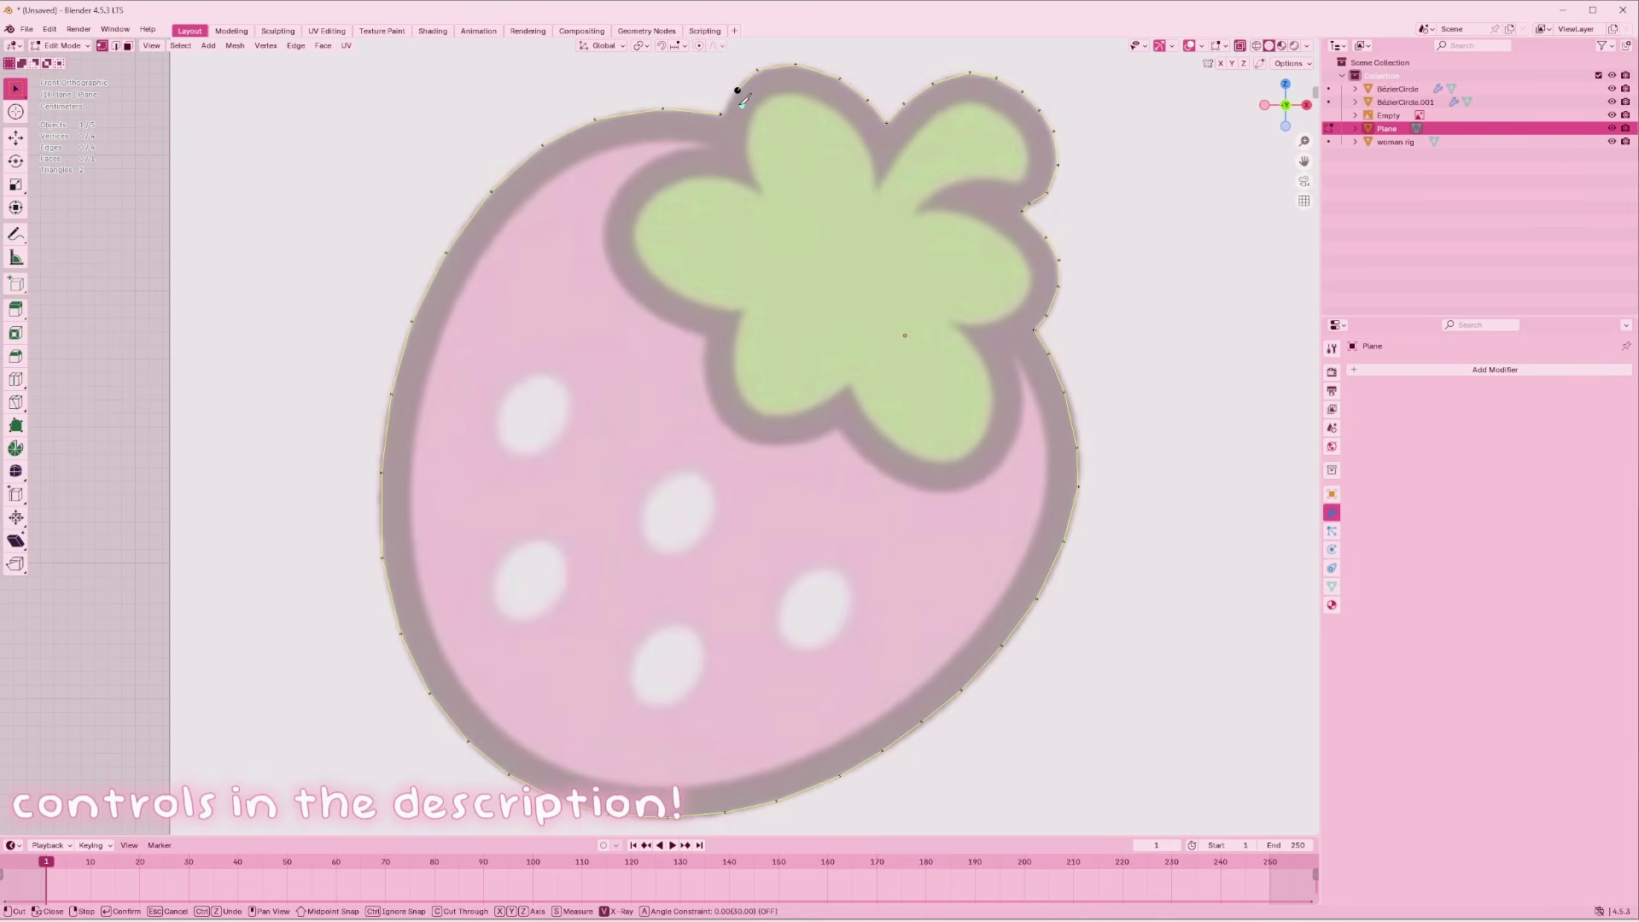
click(737, 90)
scroll(966, 357, down, 3)
scroll(827, 316, up, 2)
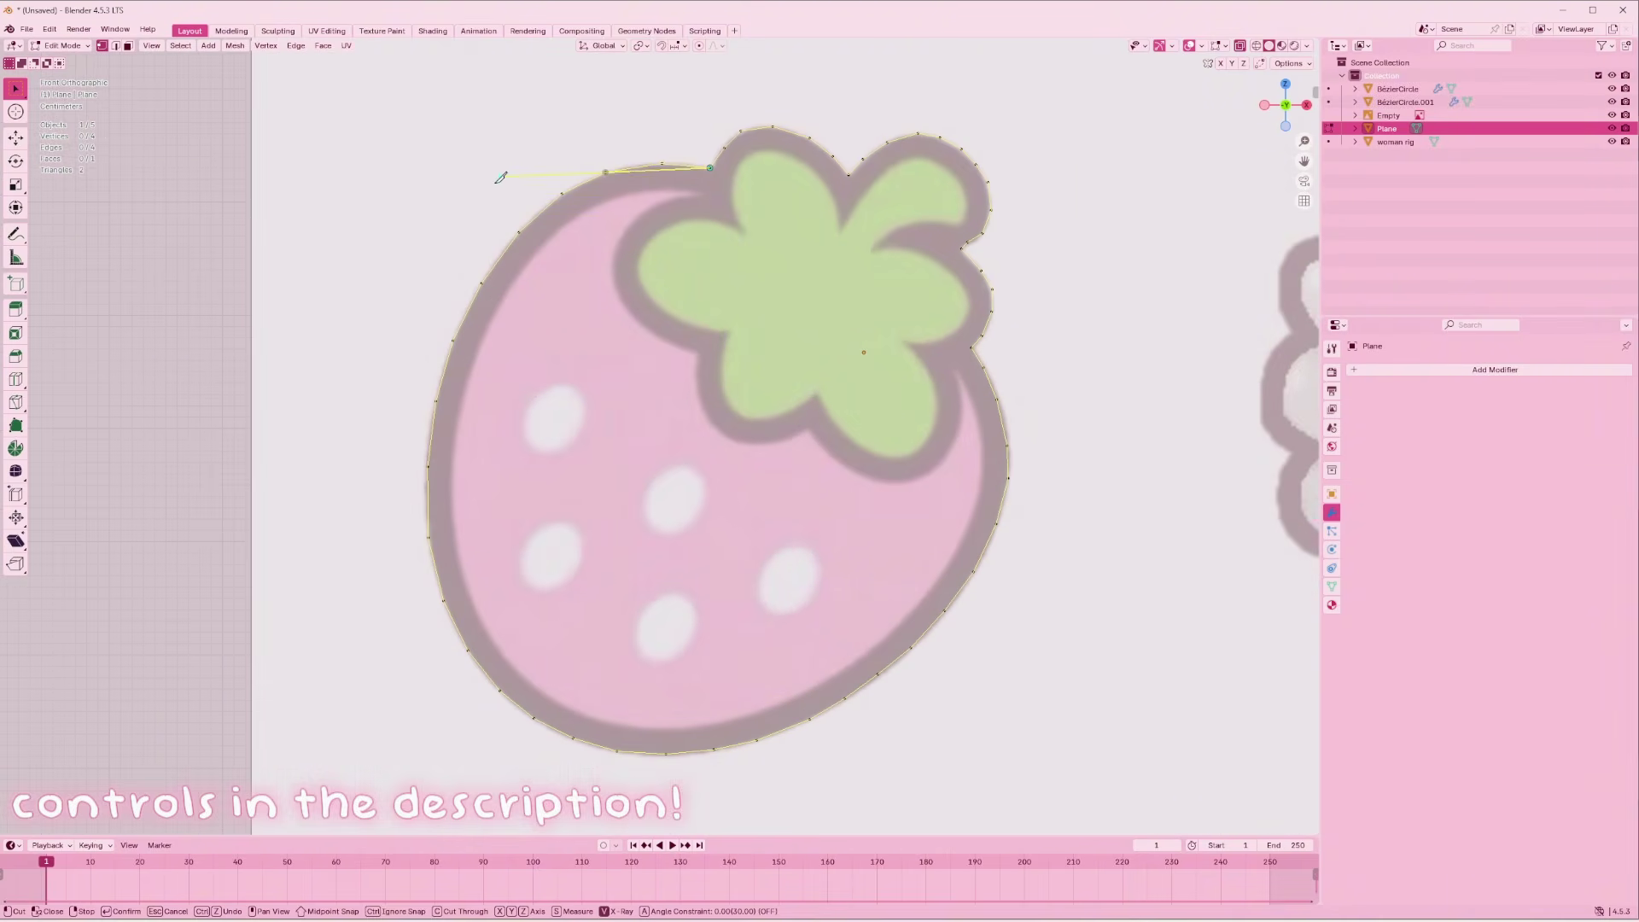
right_click(715, 266)
key(Return)
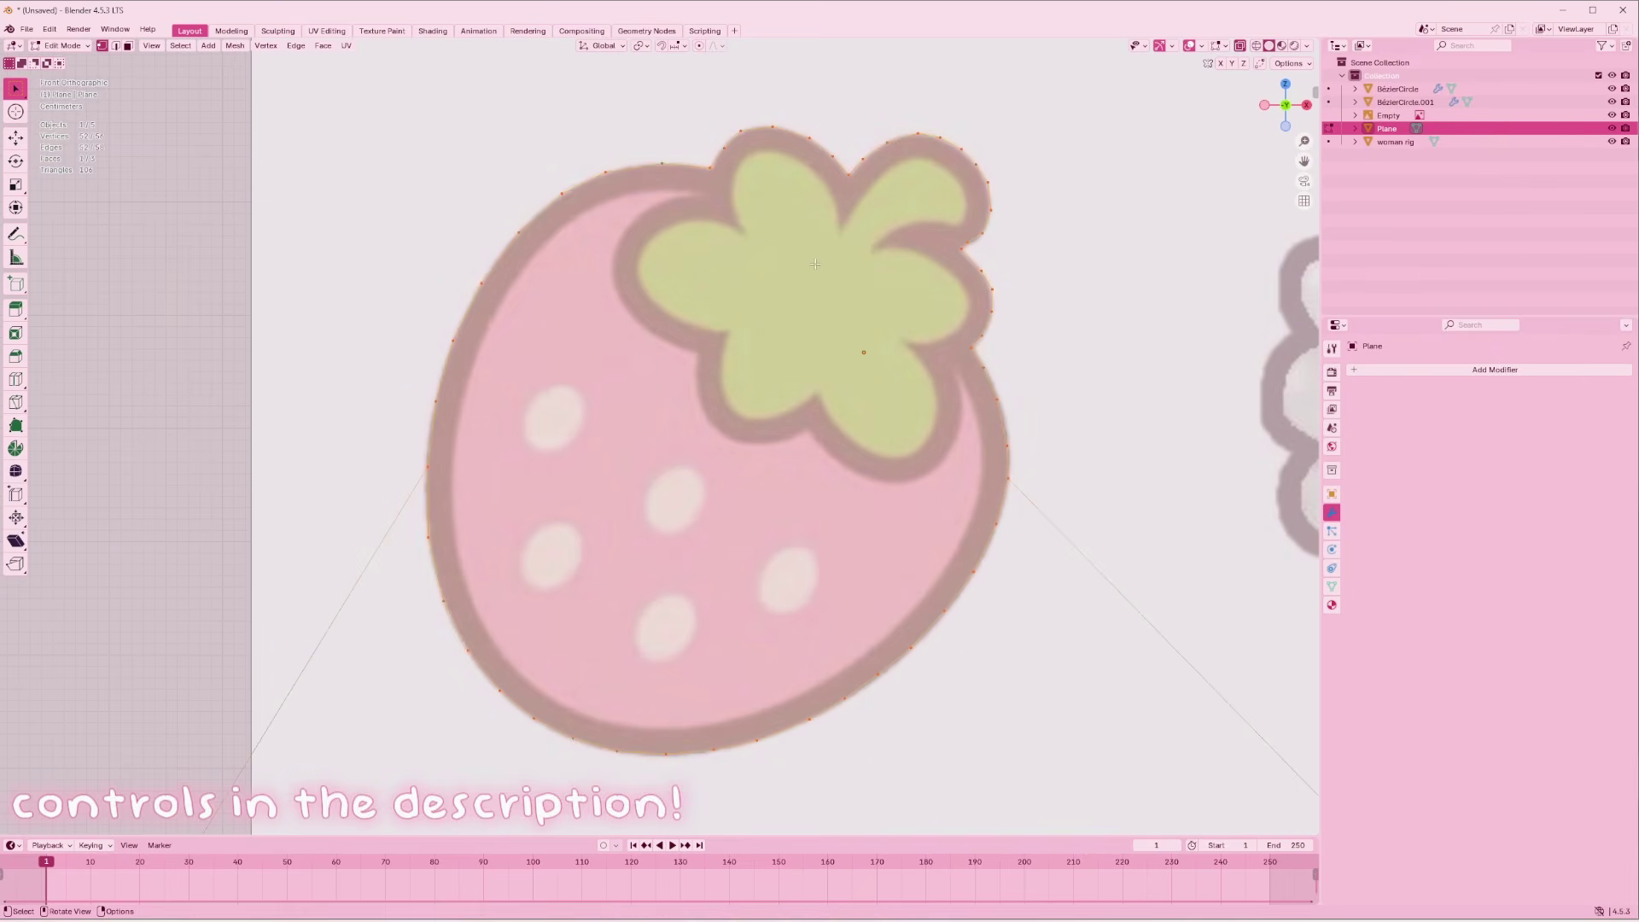
Deselect everything, add one vertex on the cut's left edge with a loop cut, and move it outward onto the drawn outline
scroll(525, 306, down, 1)
key(alt+a)
scroll(392, 356, up, 4)
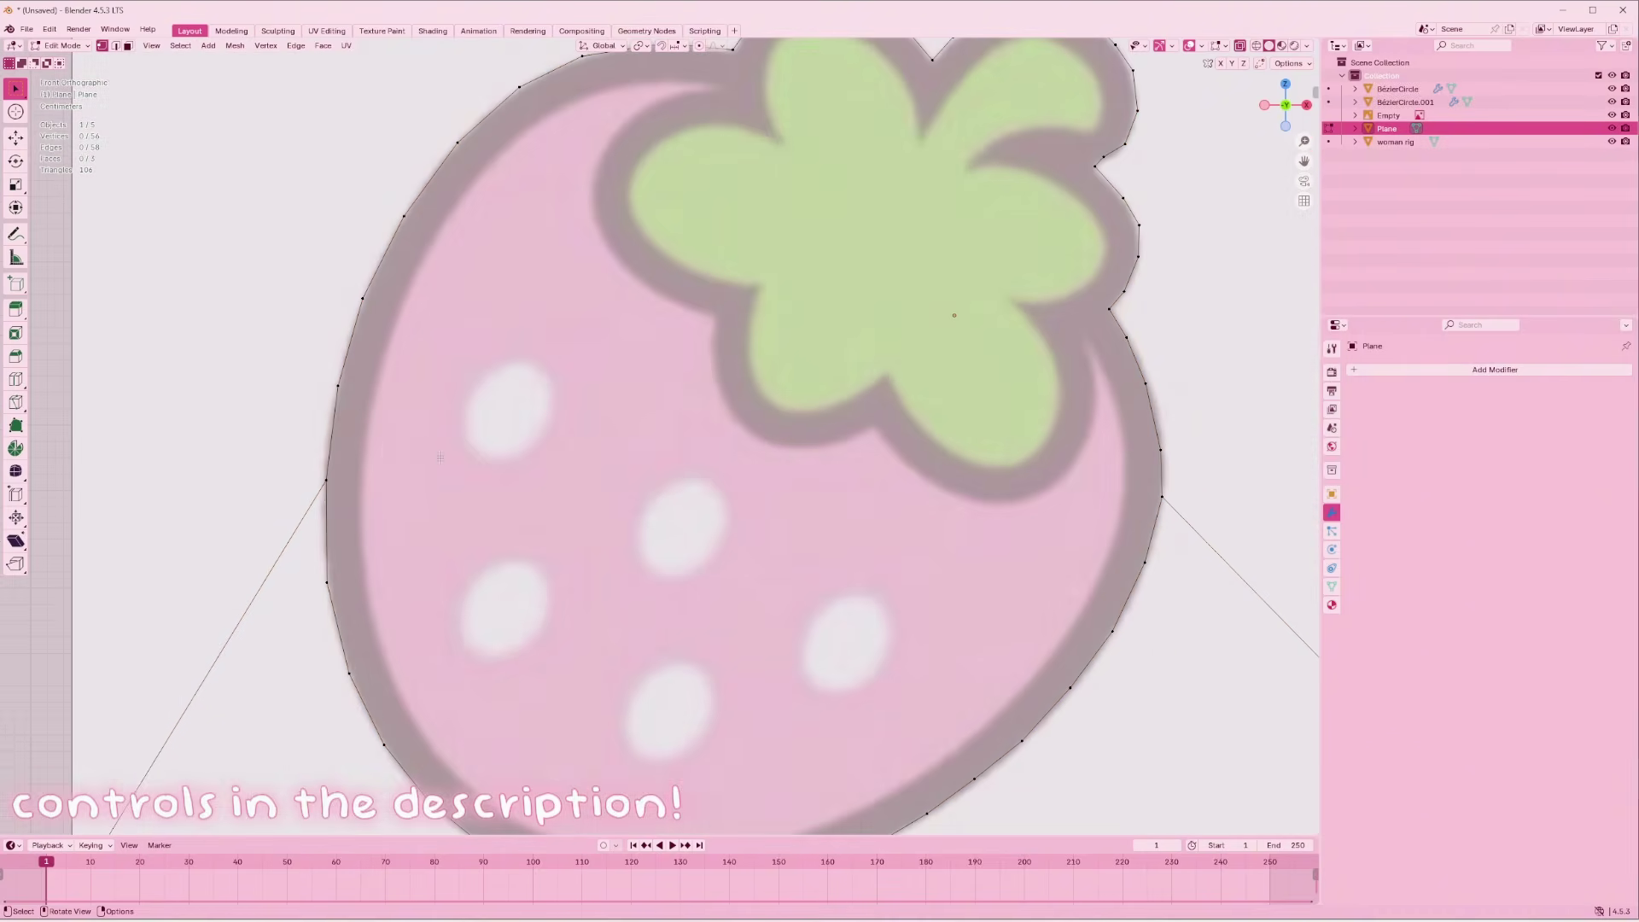
scroll(1168, 325, down, 2)
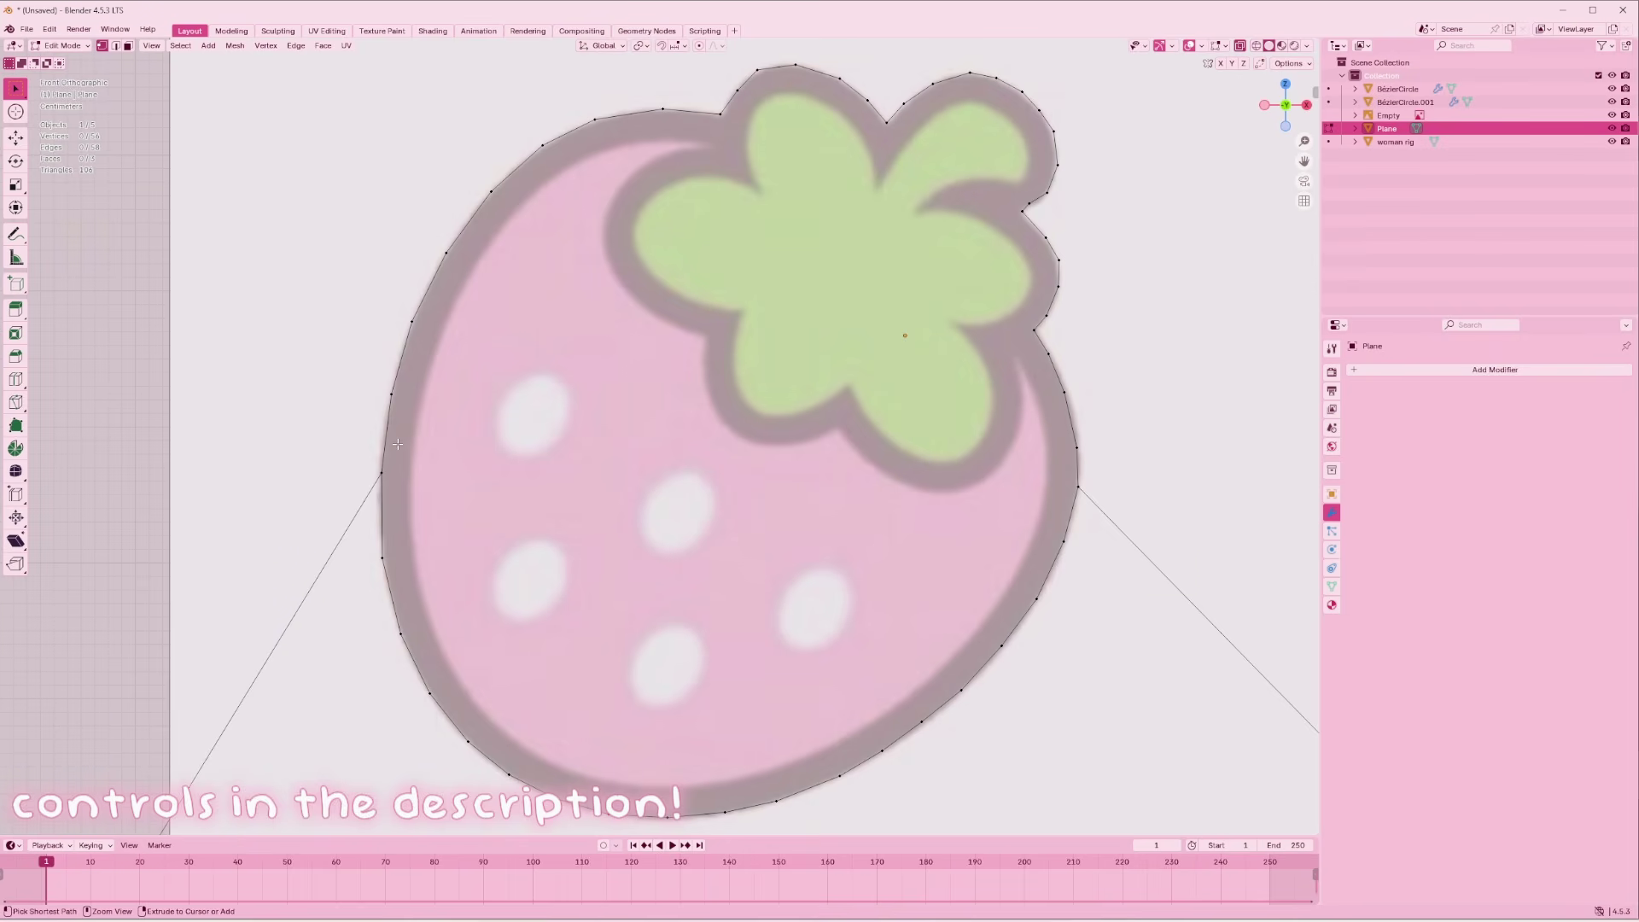
key(ctrl+r)
click(385, 433)
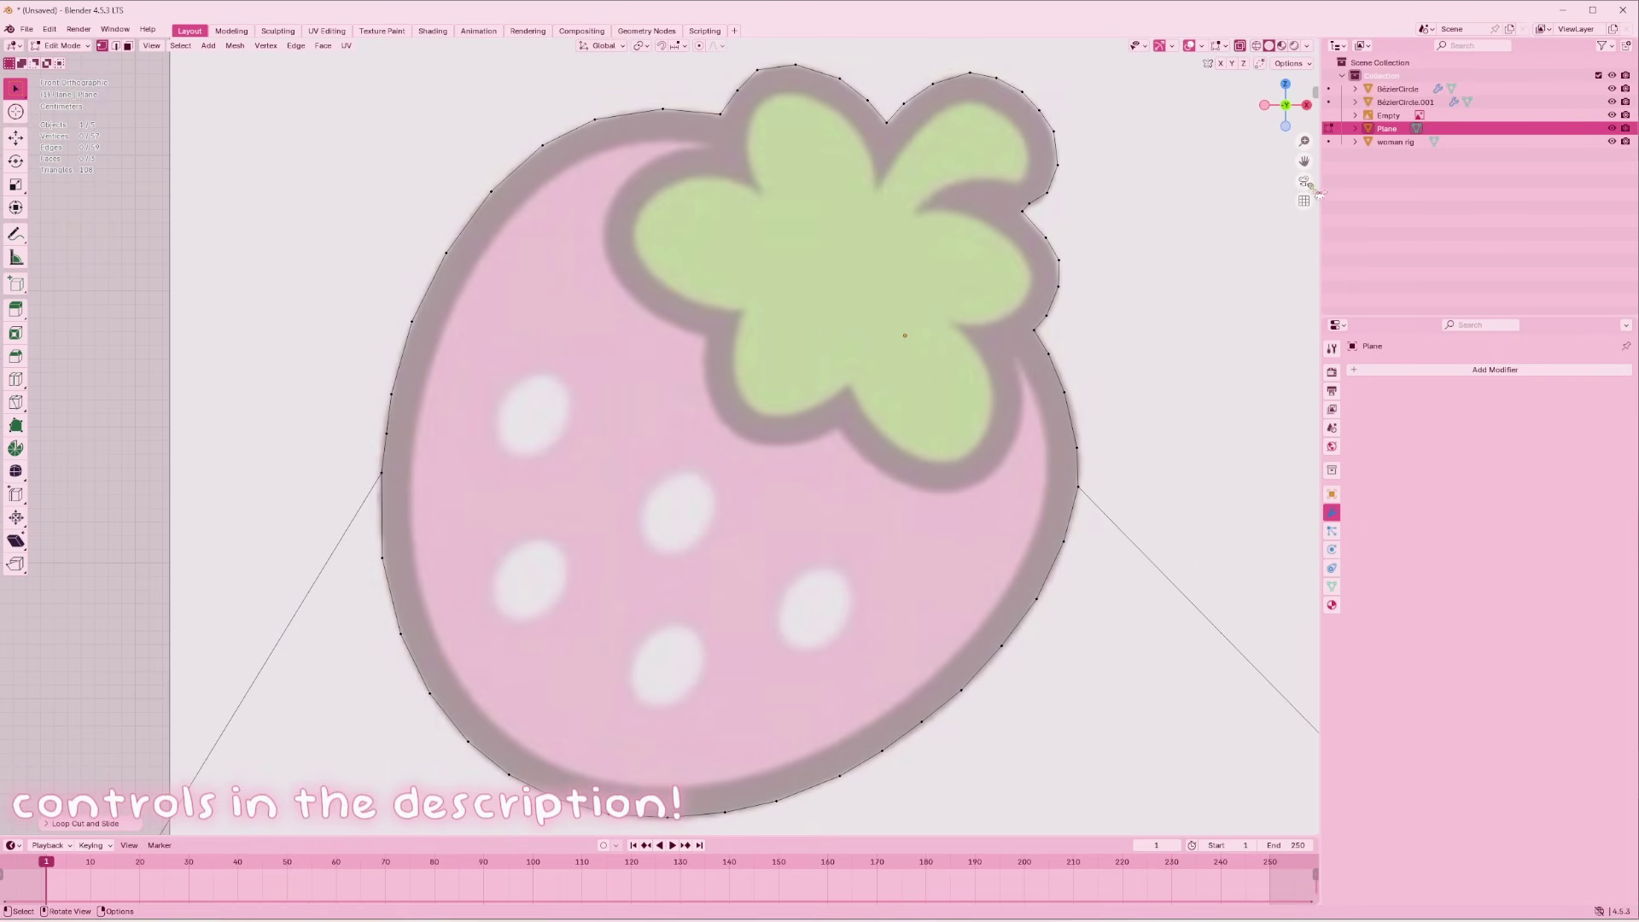
scroll(614, 408, up, 8)
click(615, 408)
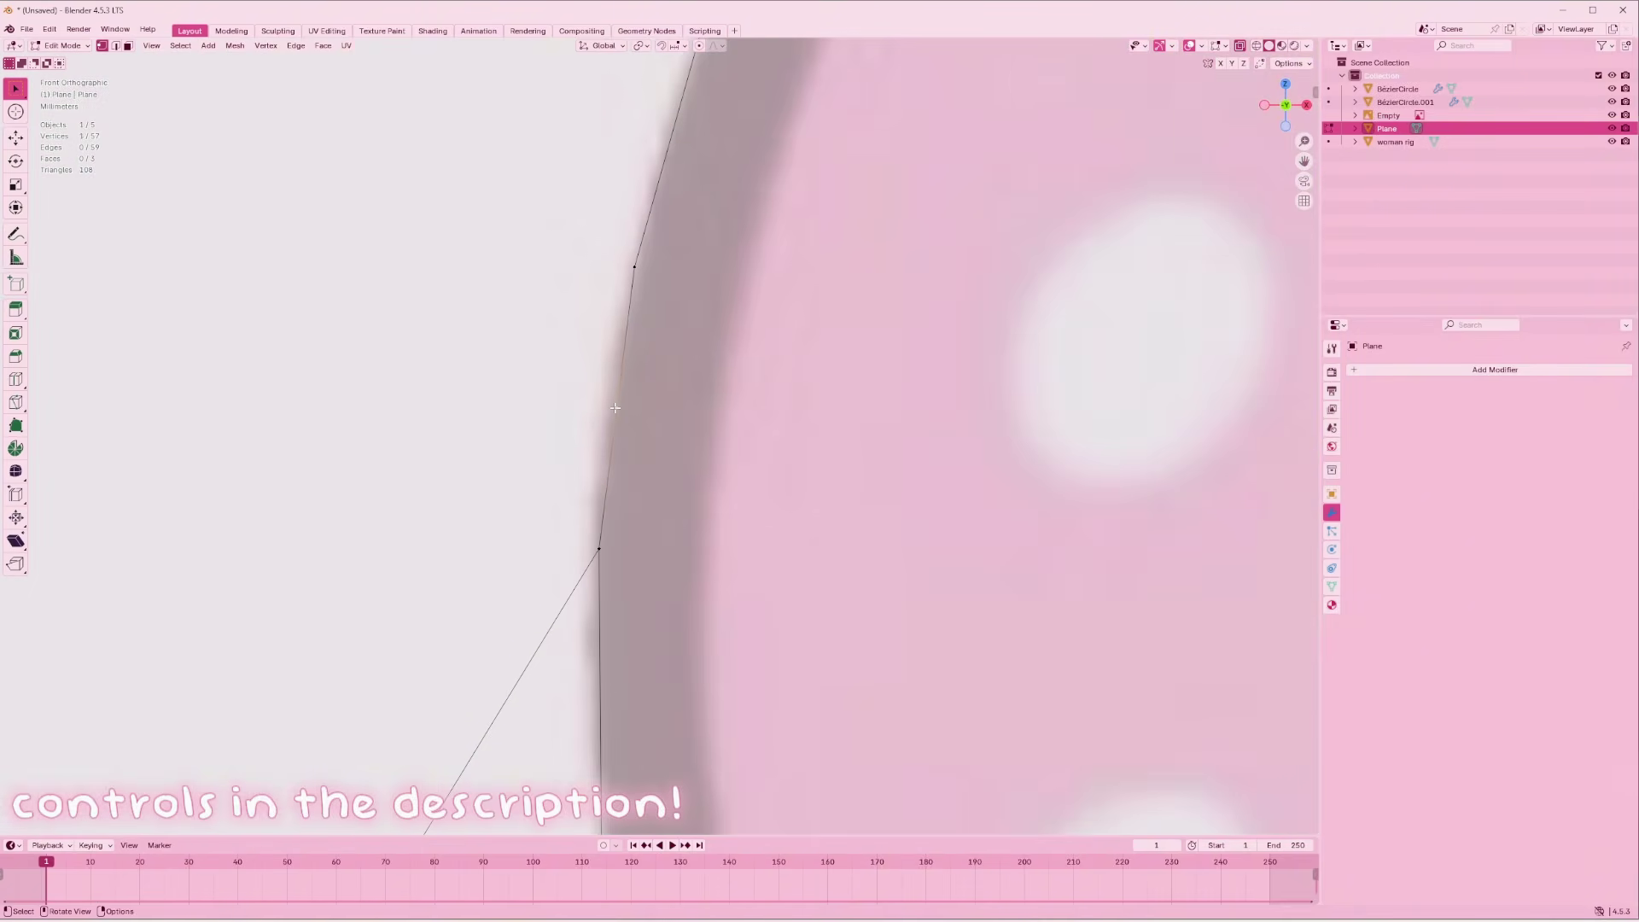
drag(615, 408, 595, 412)
scroll(671, 252, down, 3)
scroll(671, 252, up, 2)
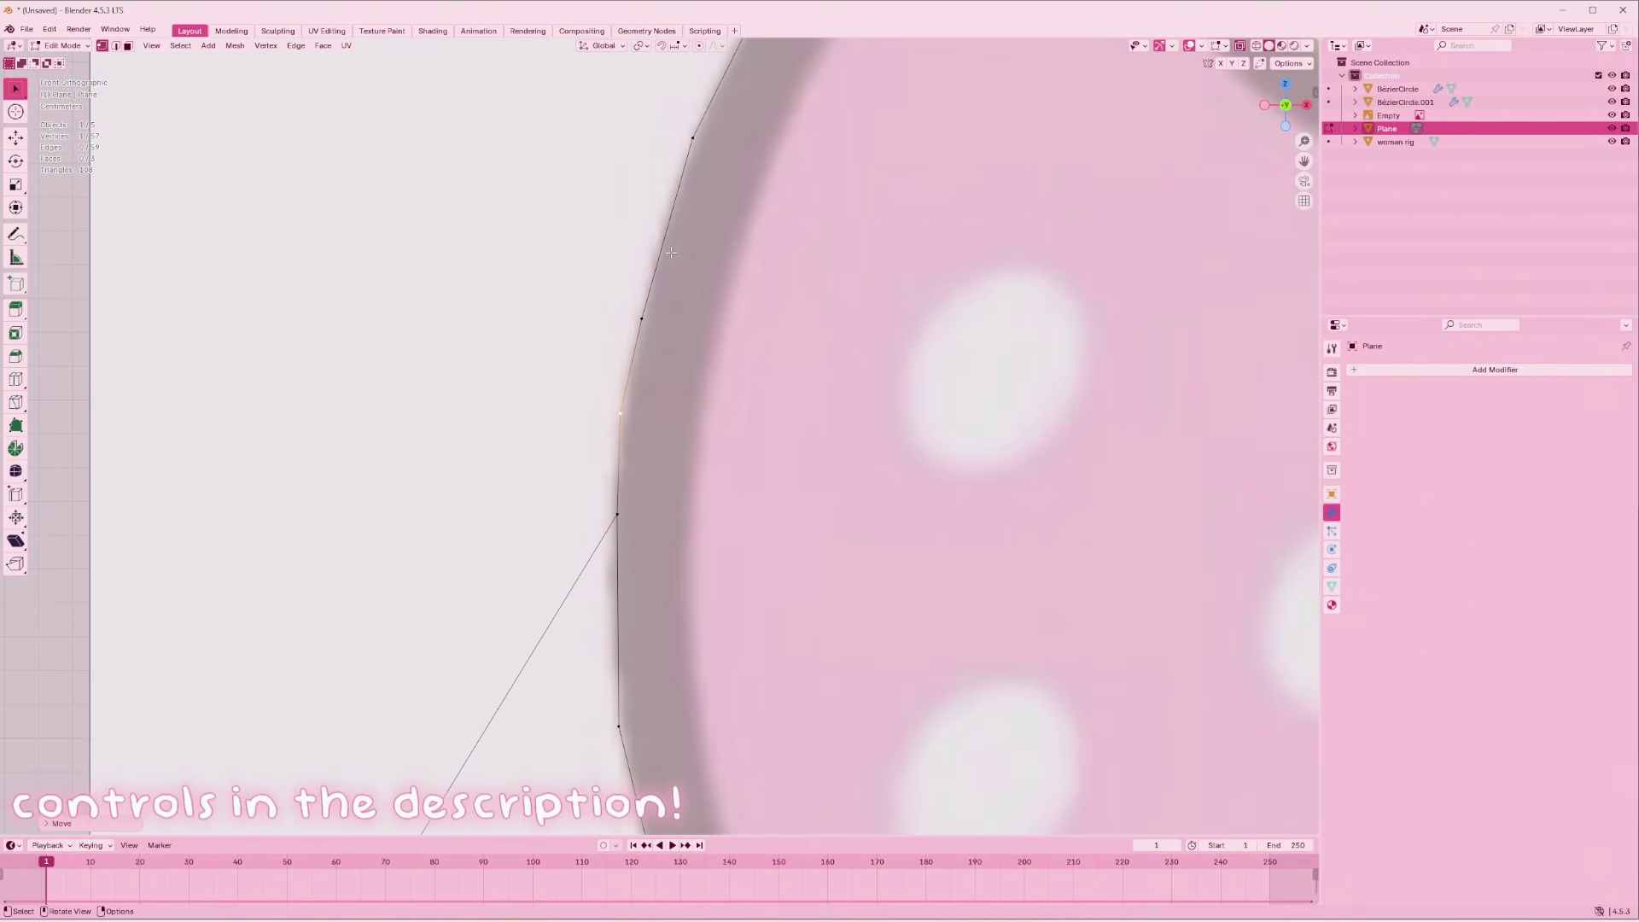
Add two more vertices higher along the strawberry's left edge and move each outward to match the curve
scroll(670, 253, down, 1)
key(ctrl+r)
click(671, 253)
click(666, 262)
key(g)
click(660, 263)
scroll(739, 185, down, 1)
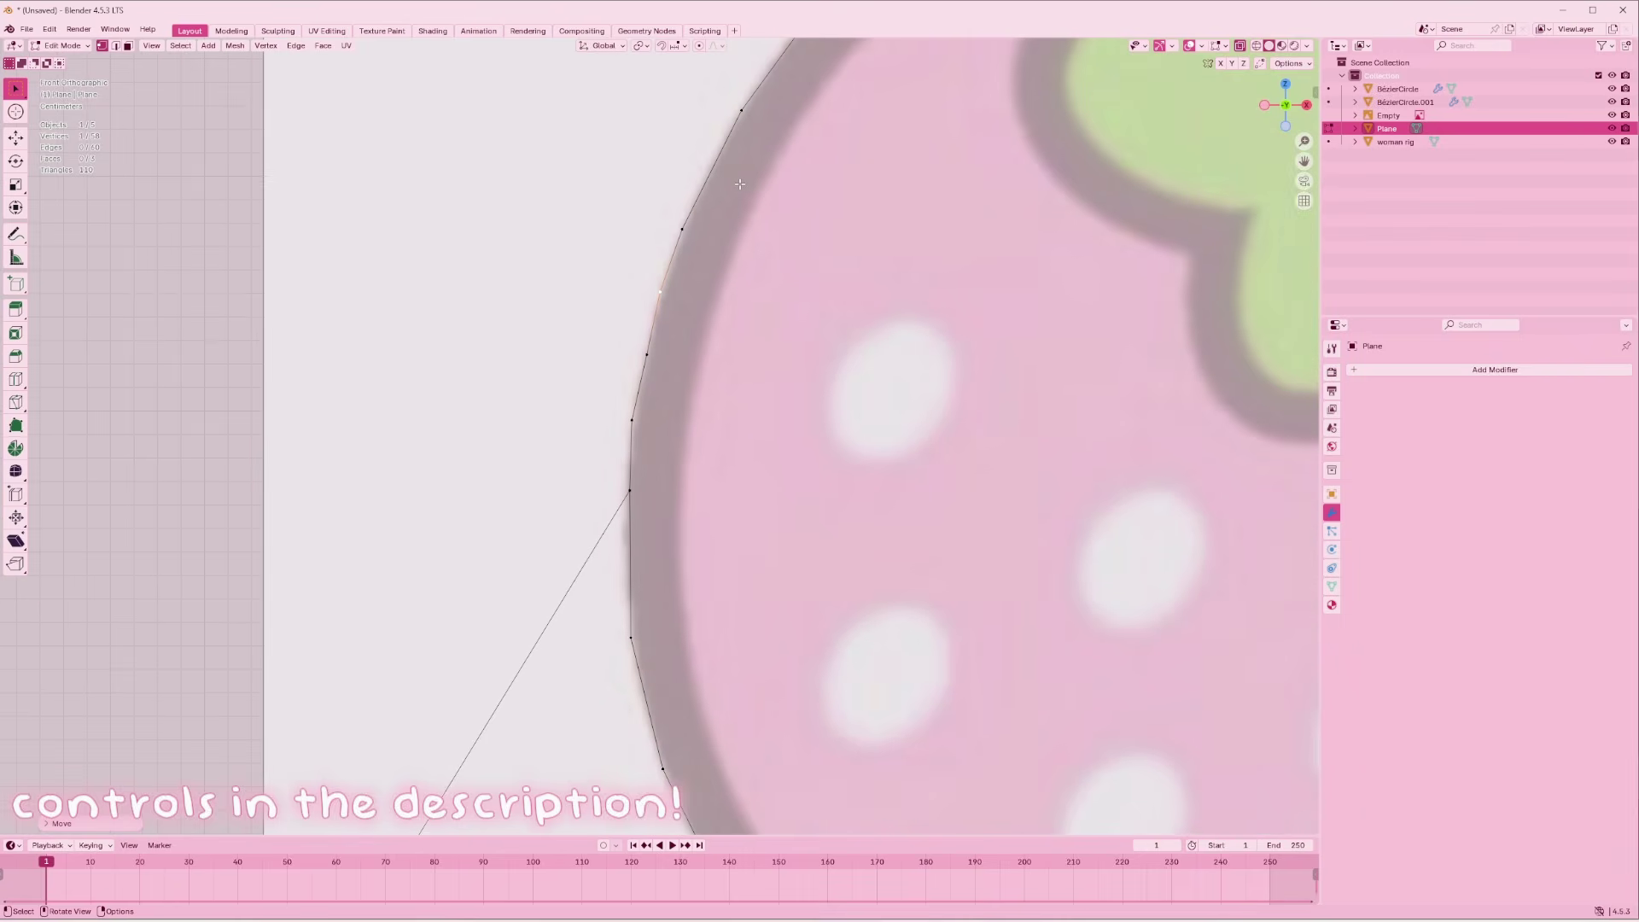
key(ctrl+r)
click(713, 174)
click(712, 170)
key(g)
click(707, 170)
Add vertices along the strawberry's upper-left curve up to the first leaf and move them onto the drawn outline
drag(1305, 162, 1164, 524)
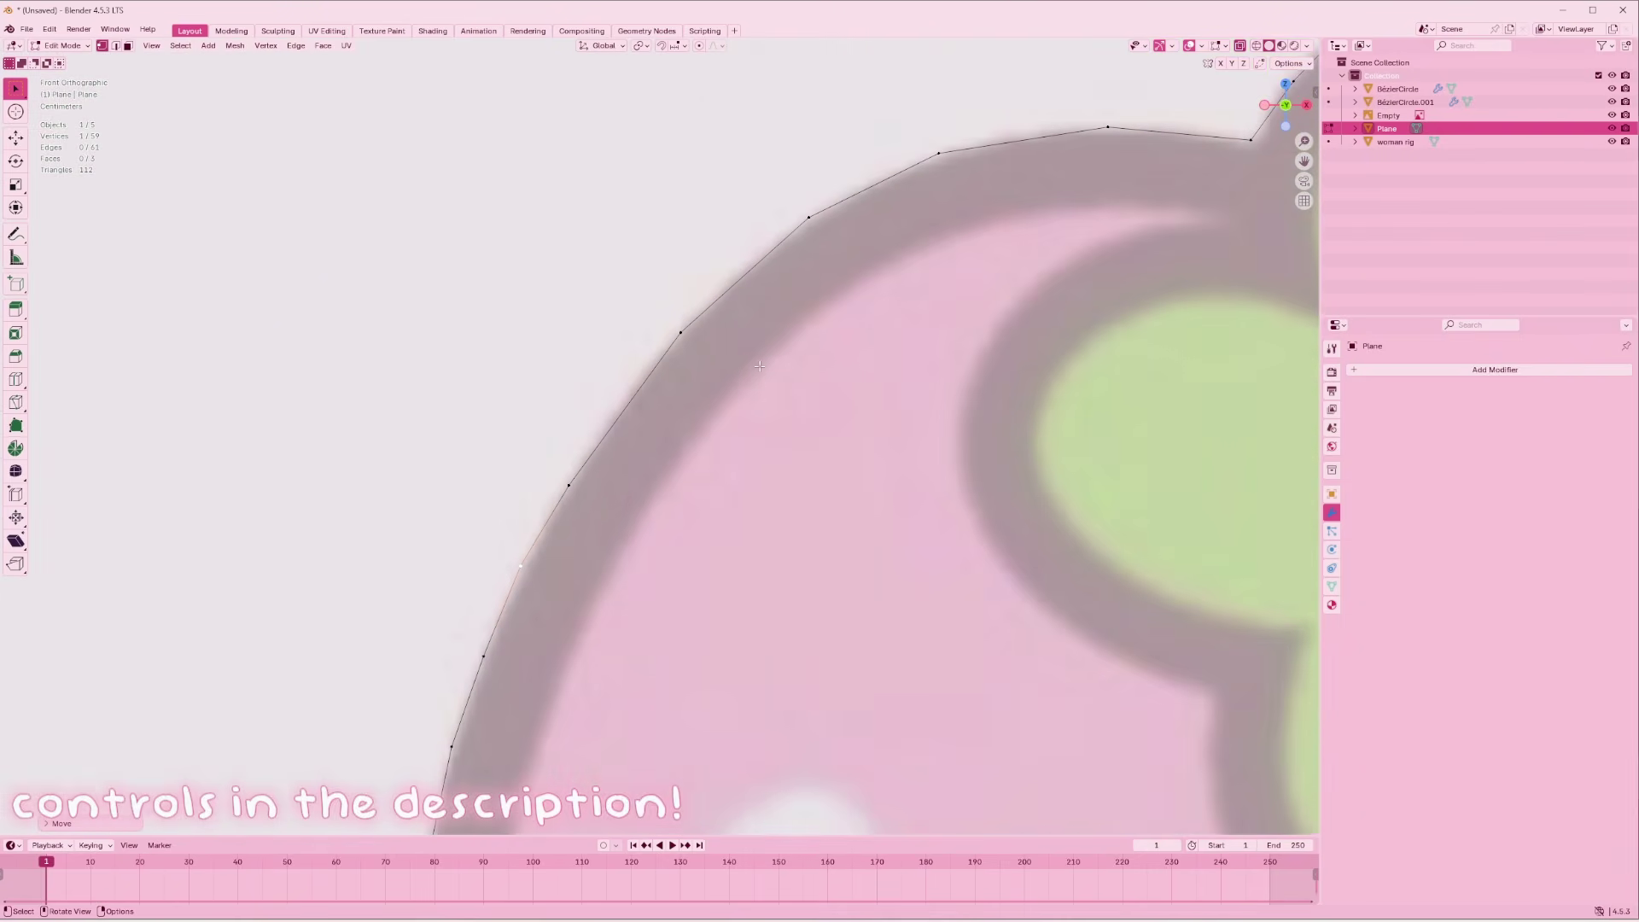
key(ctrl+r)
click(1178, 135)
click(1179, 133)
key(g)
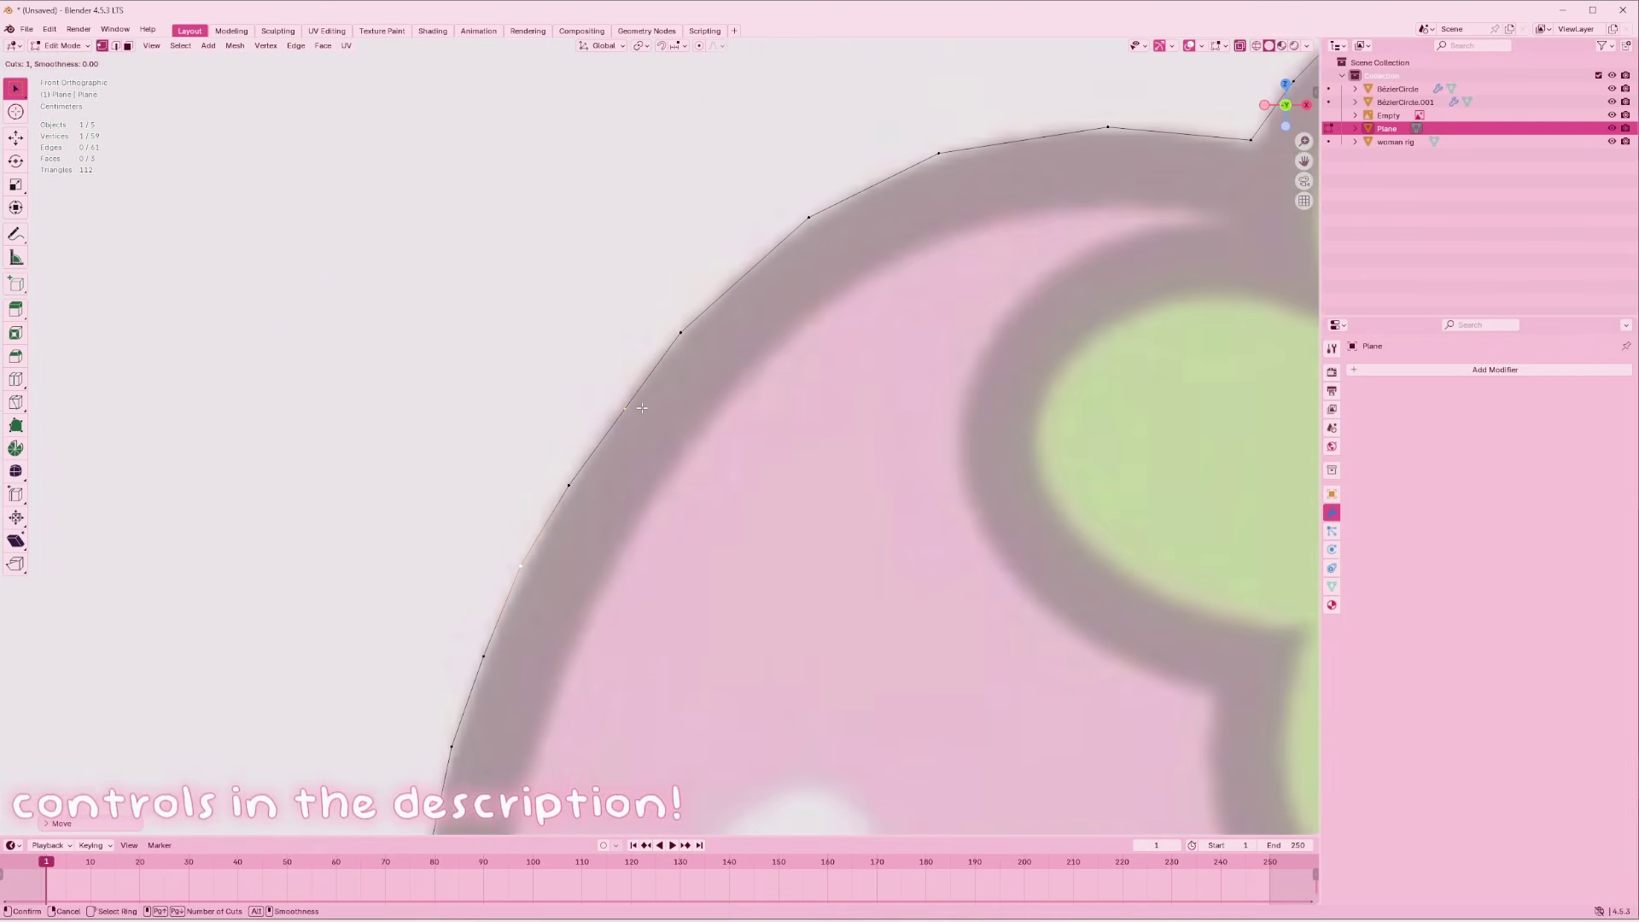
click(1178, 131)
key(g)
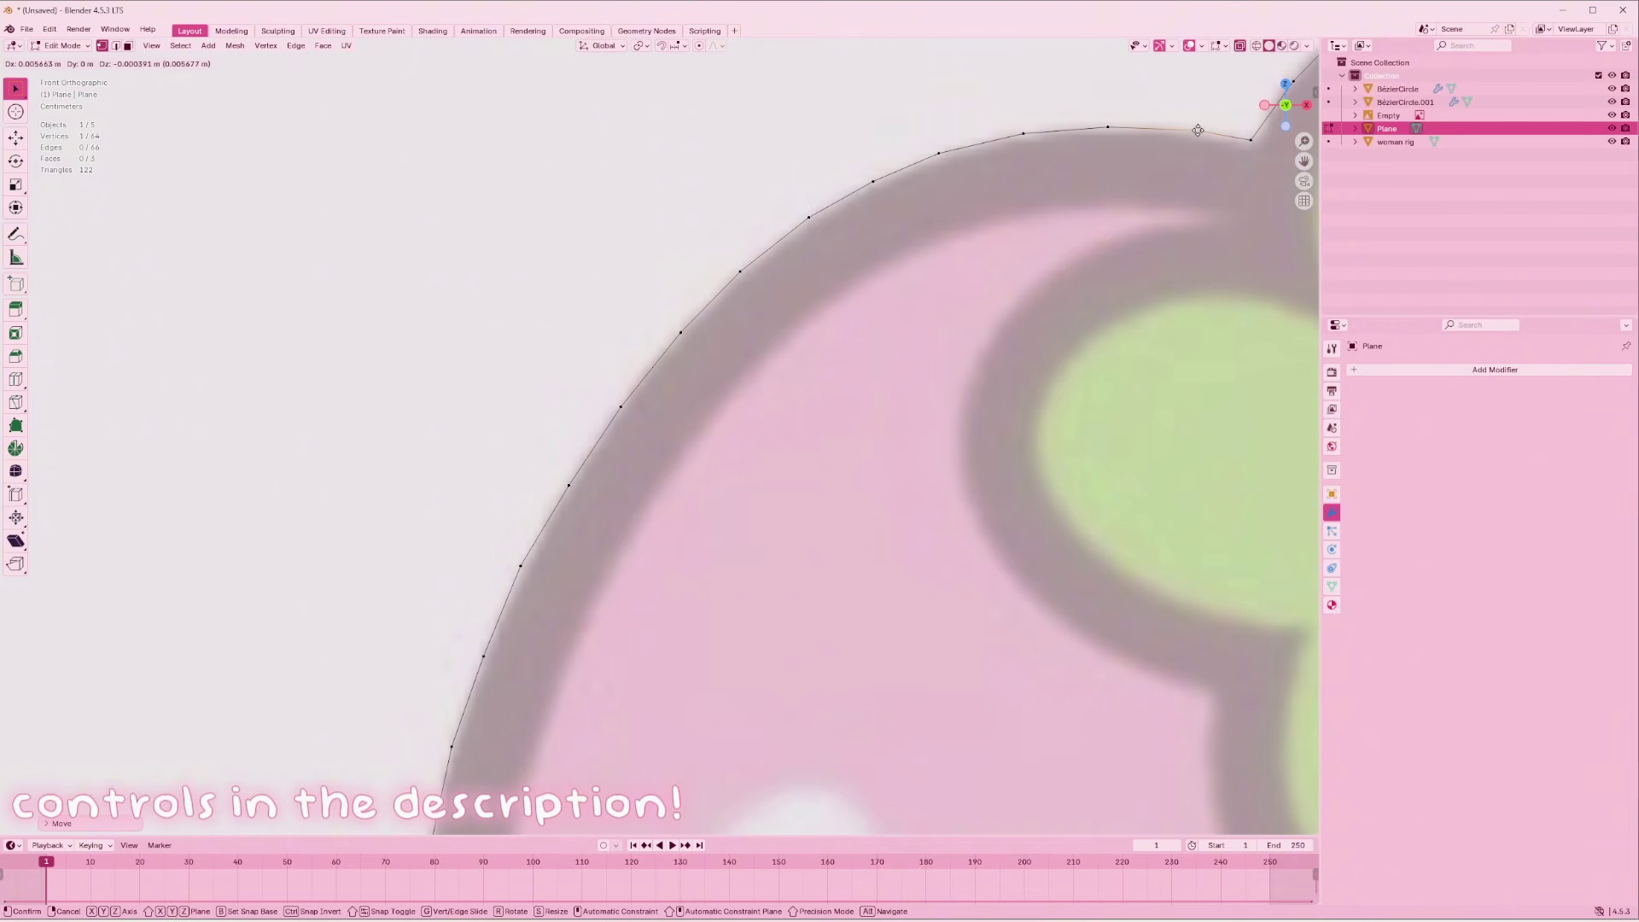
click(1184, 130)
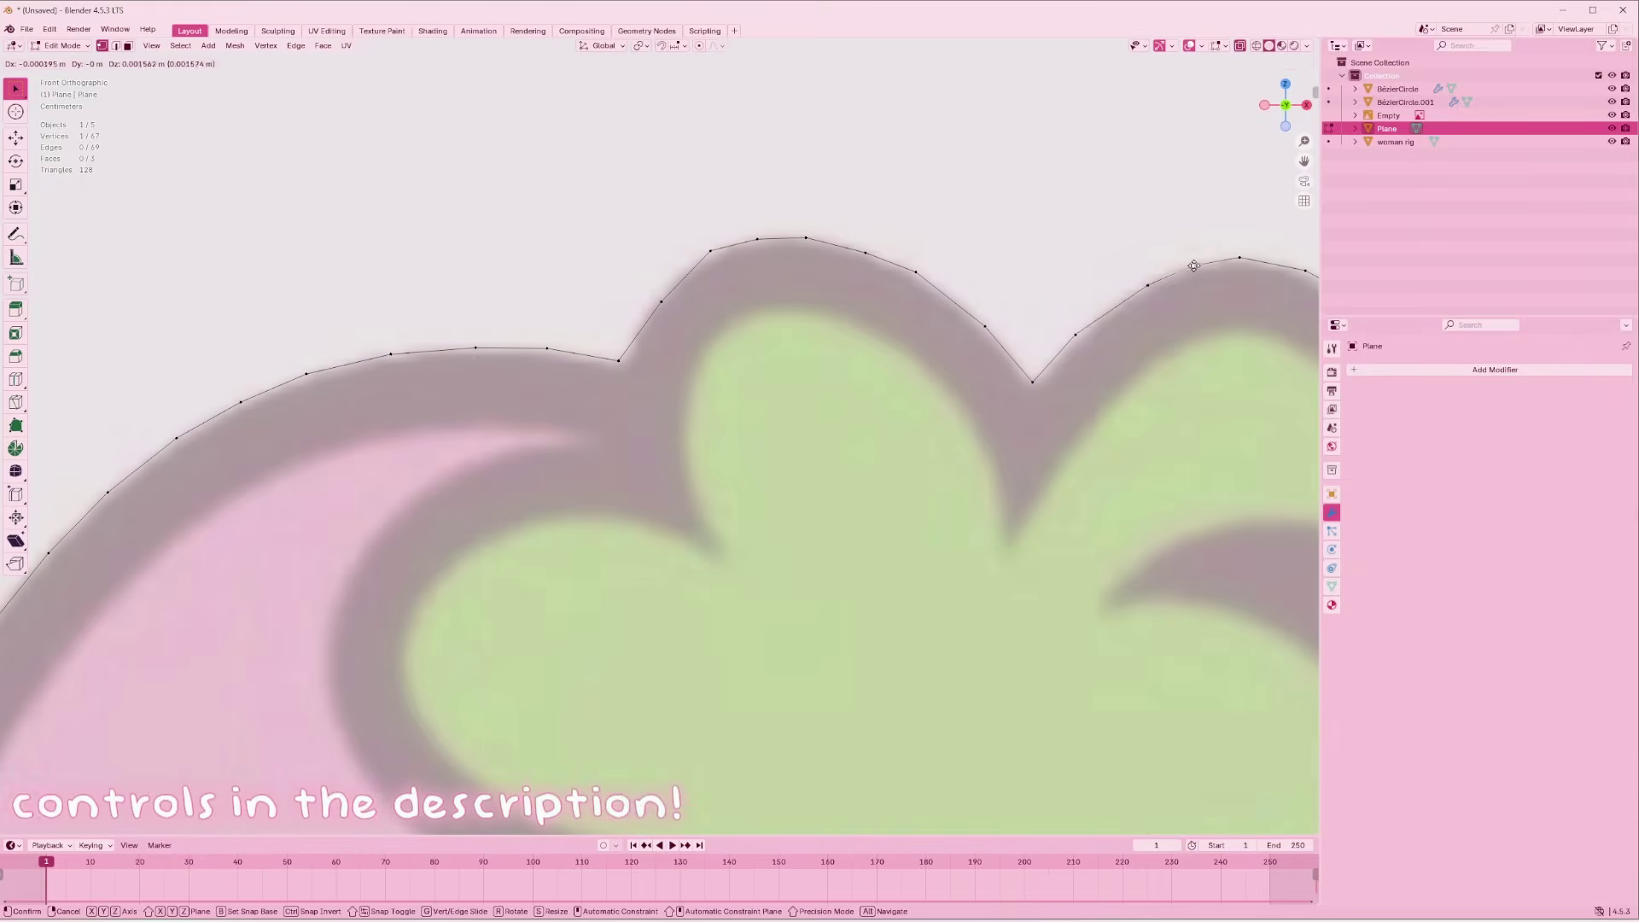
Smooth the outline around the leaves and down the upper right side by adding vertices and moving them onto the drawn edge
scroll(953, 246, down, 2)
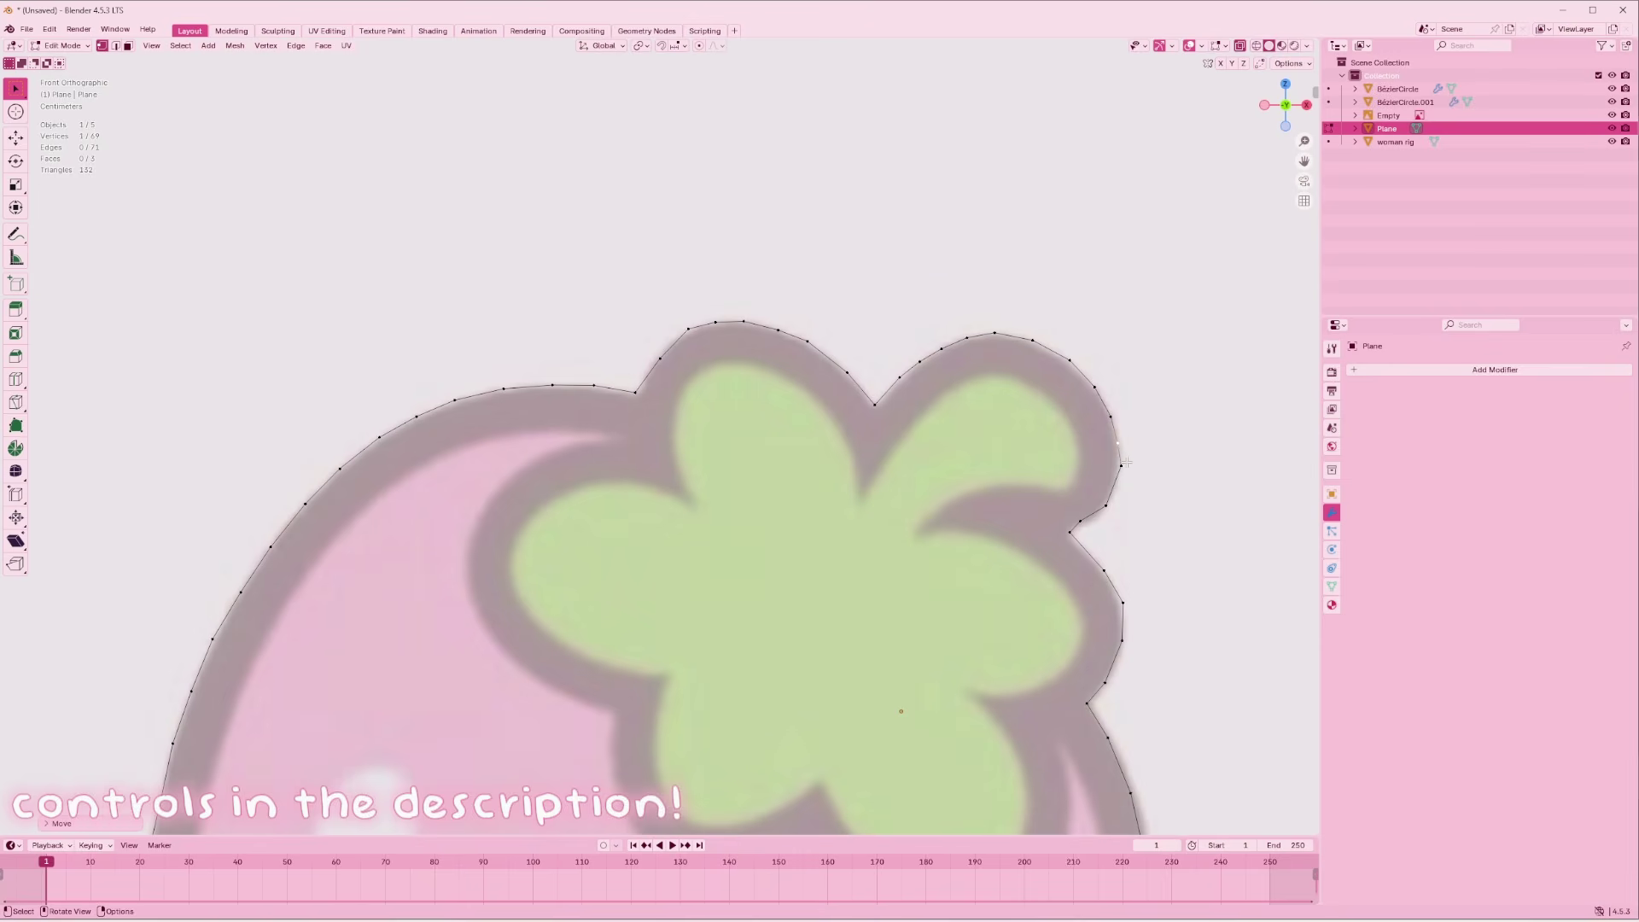
scroll(1221, 509, up, 2)
scroll(1221, 509, down, 2)
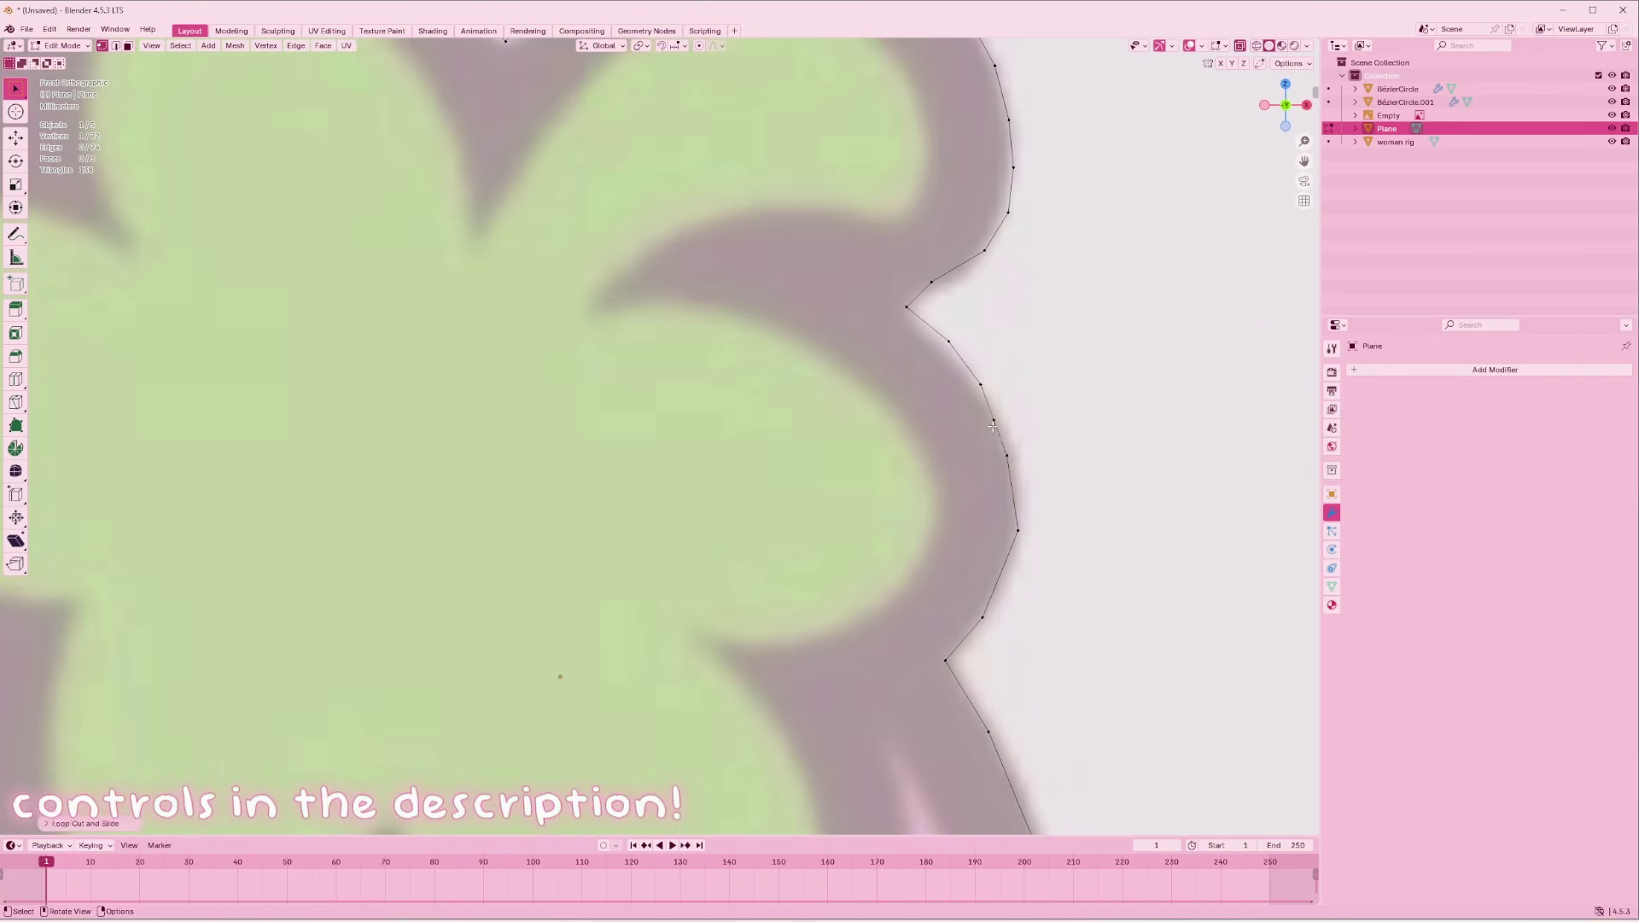
scroll(1003, 575, down, 3)
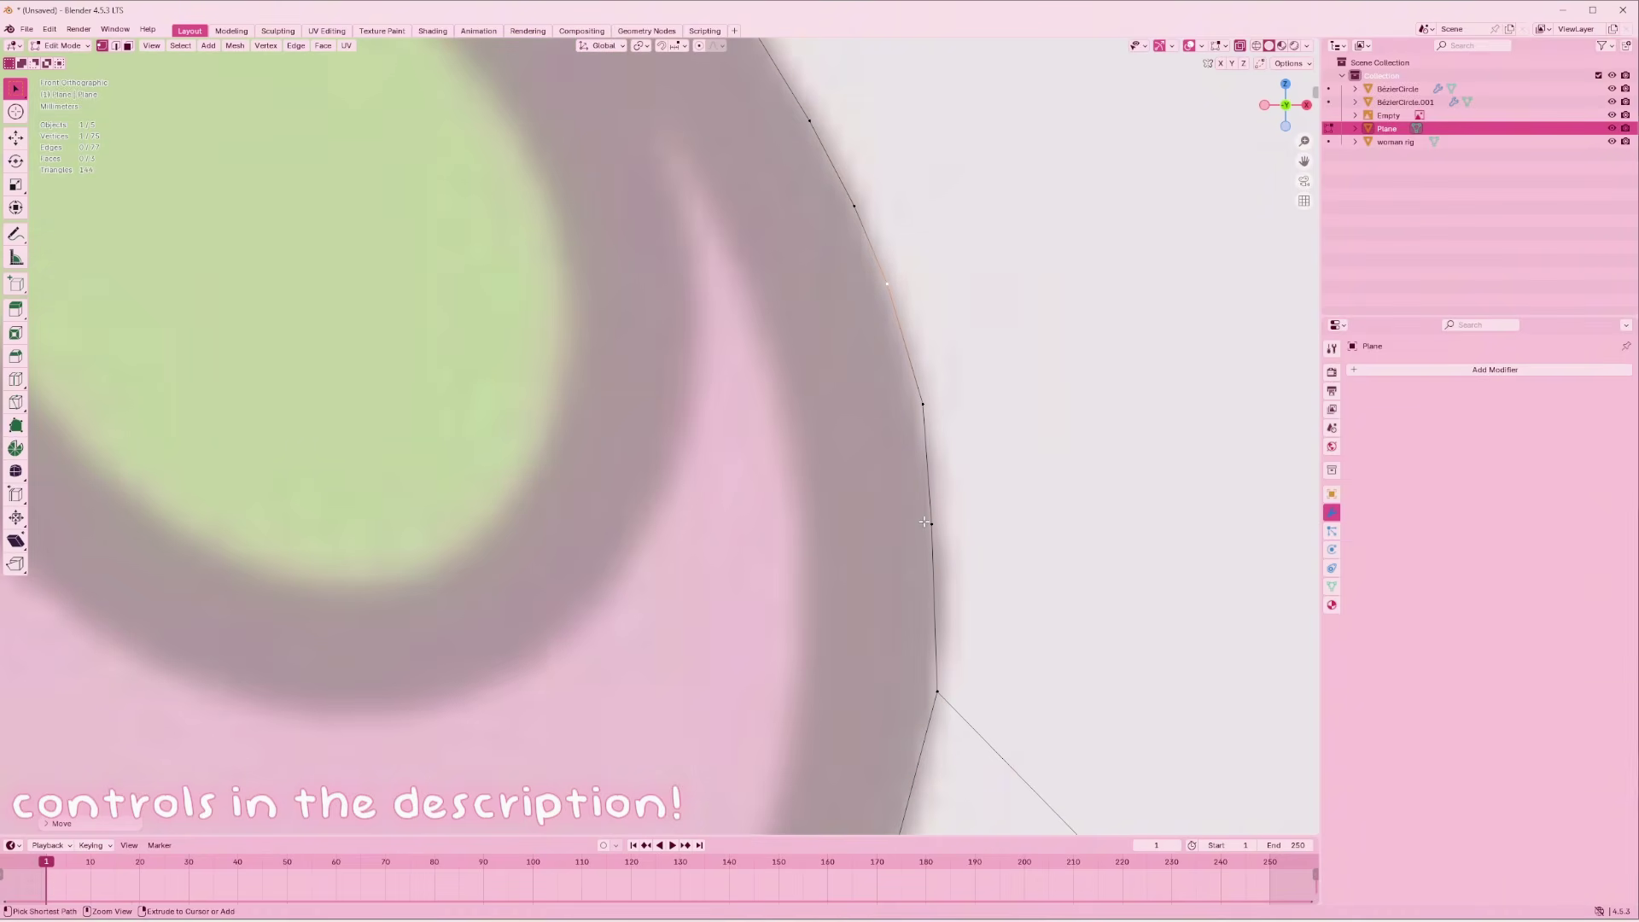
key(ctrl+r)
click(938, 485)
right_click(938, 486)
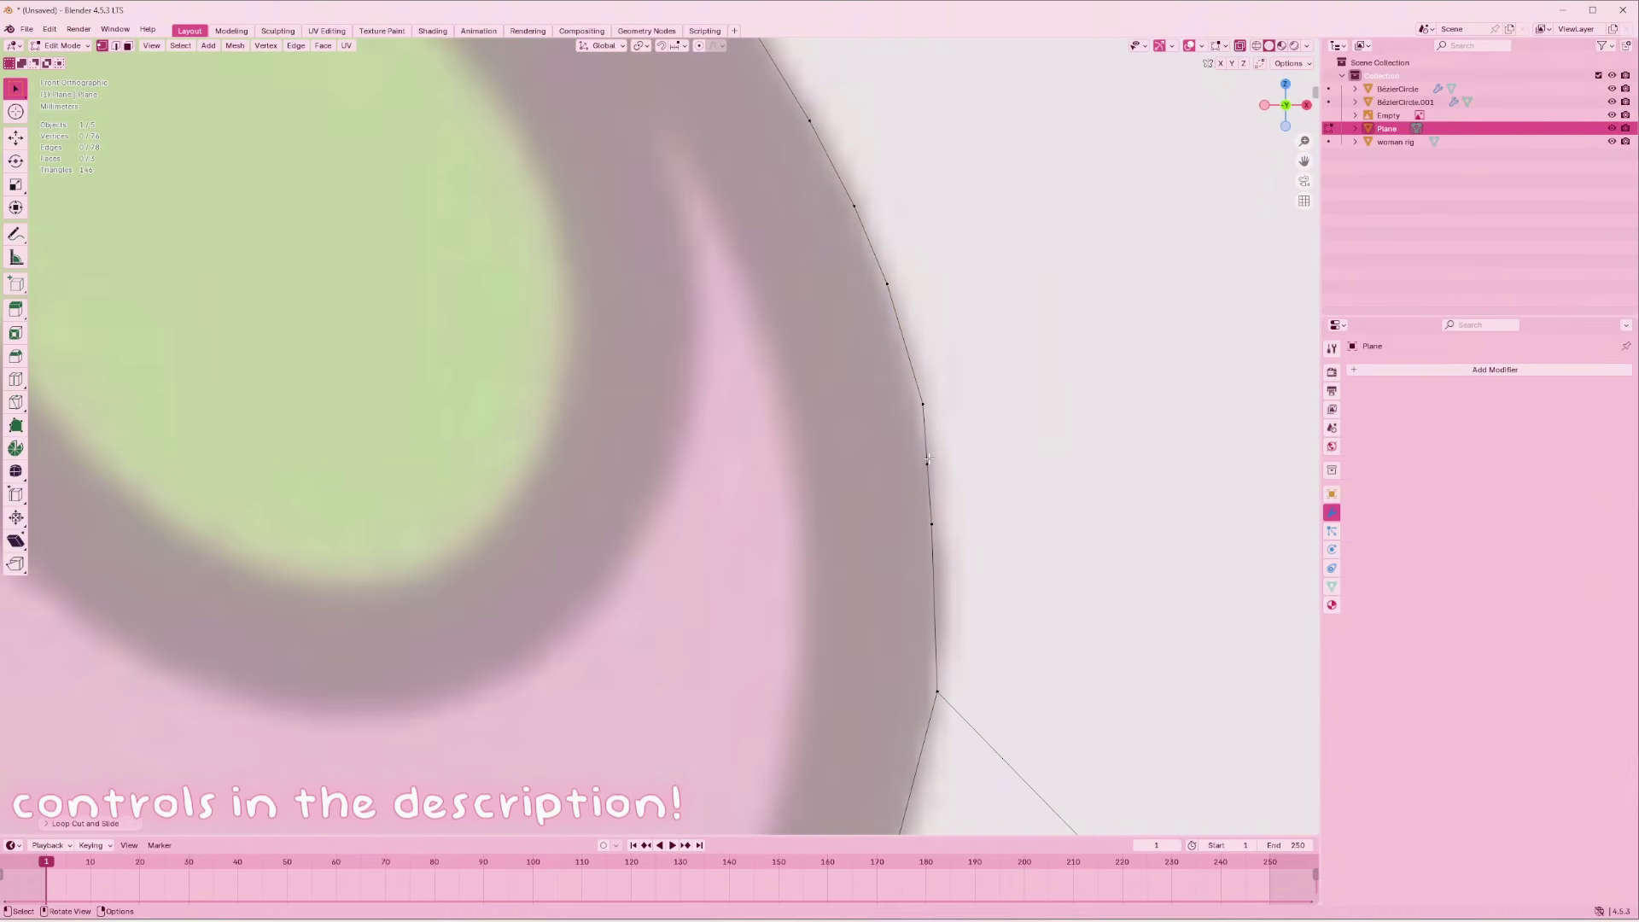
click(929, 459)
key(g)
click(936, 458)
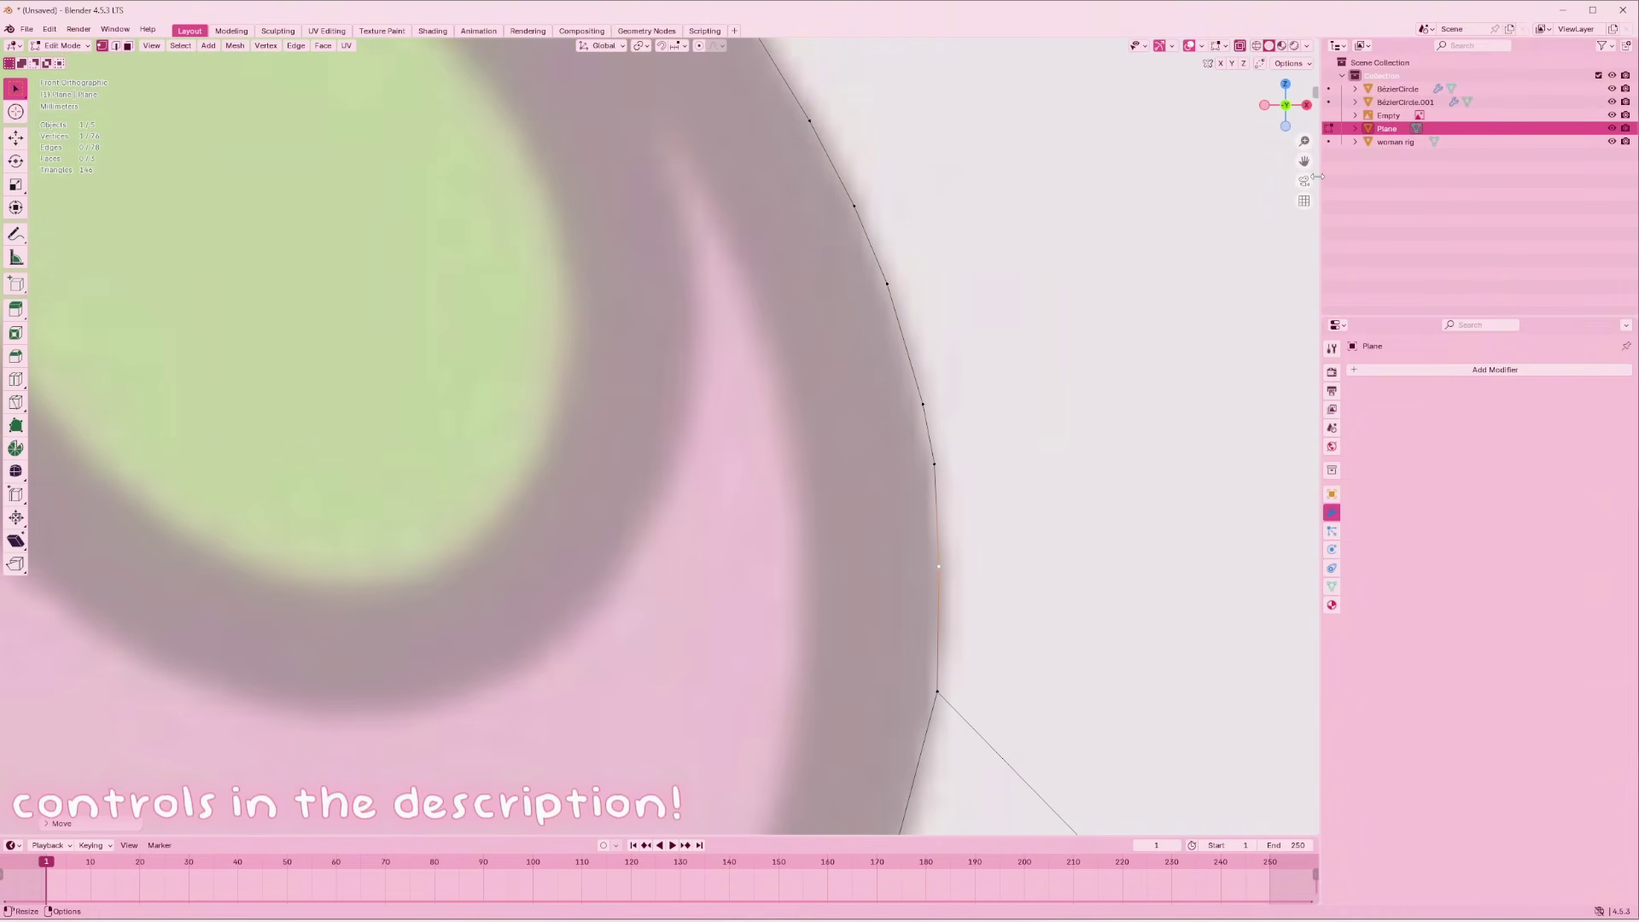
Add two vertices on the strawberry's right edge below the widest point and move them outward onto the outline
scroll(784, 534, down, 6)
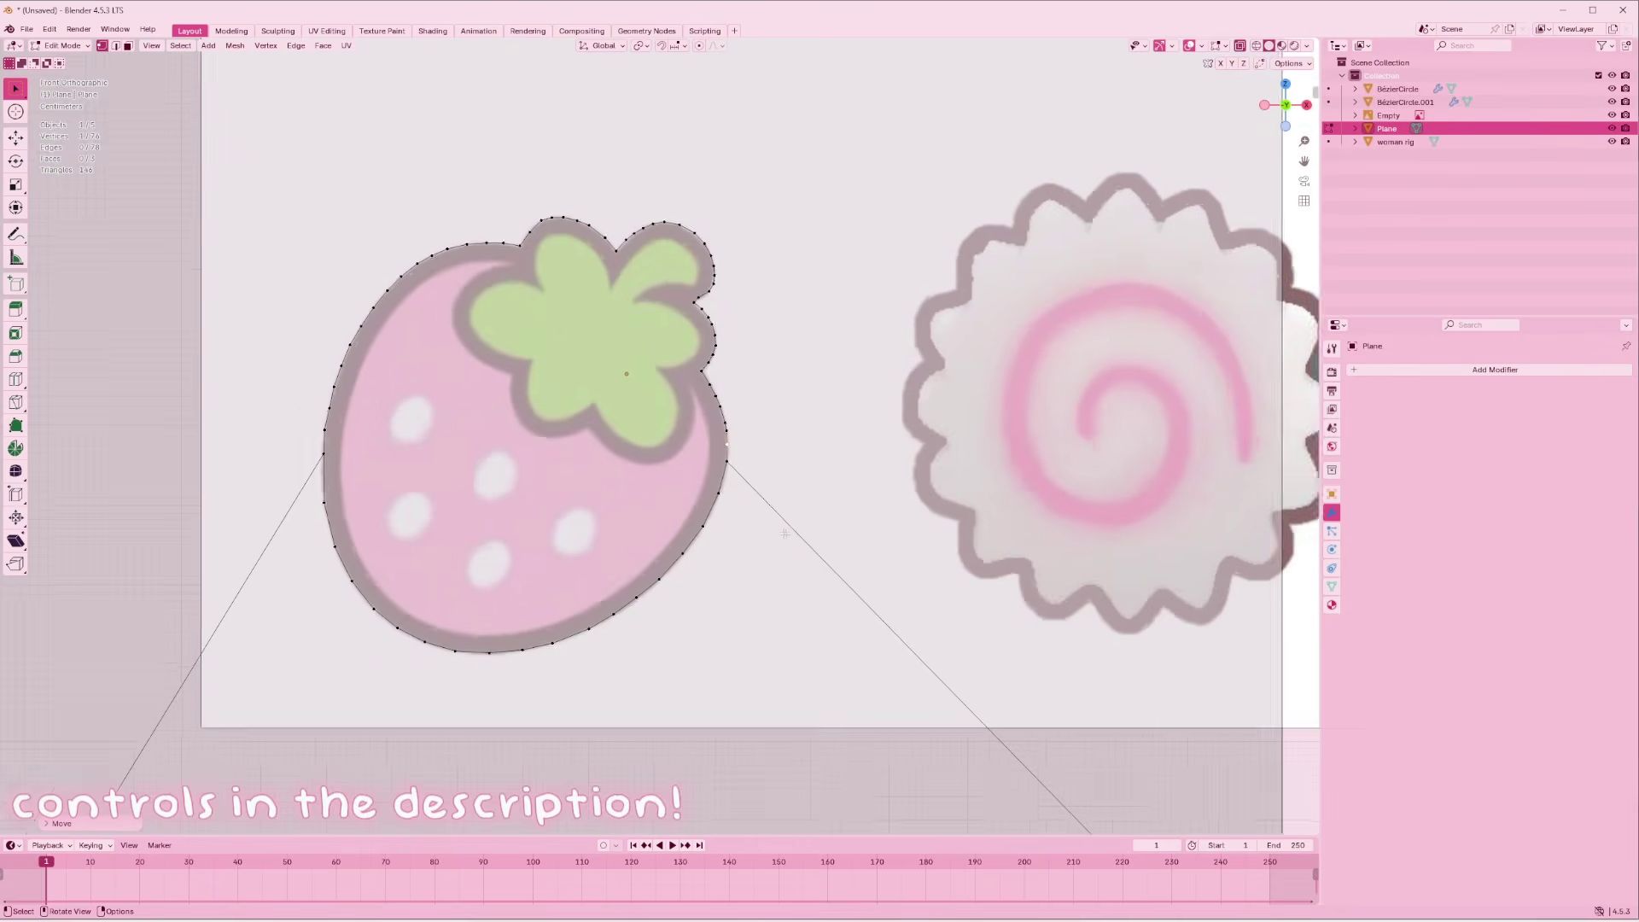
scroll(706, 503, down, 1)
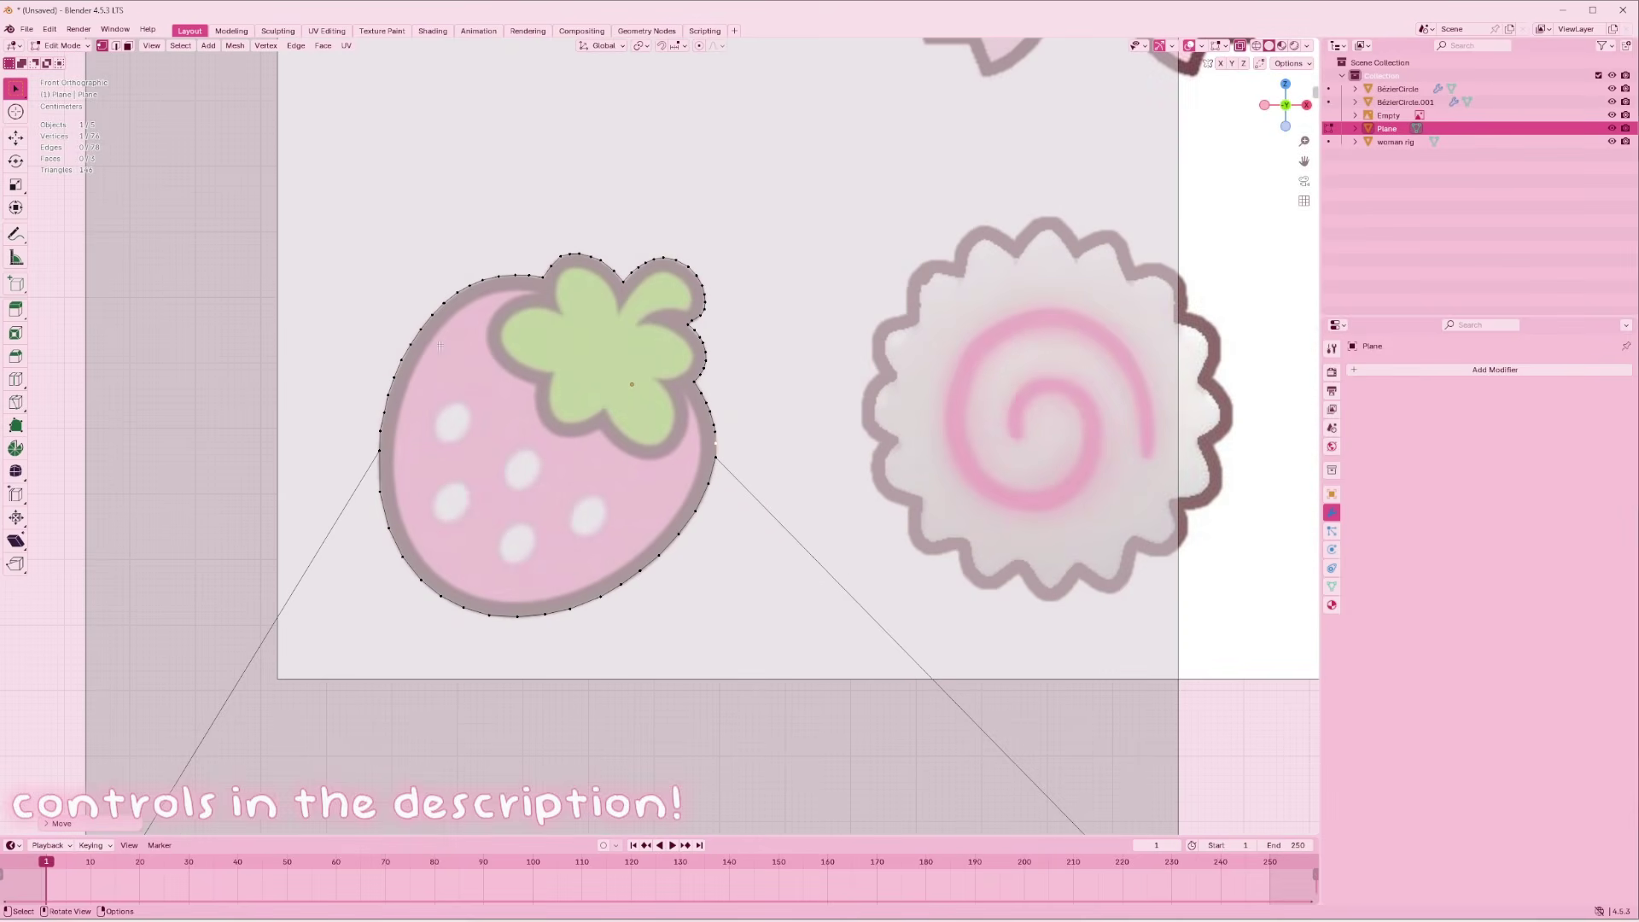
scroll(658, 437, up, 5)
scroll(658, 437, down, 2)
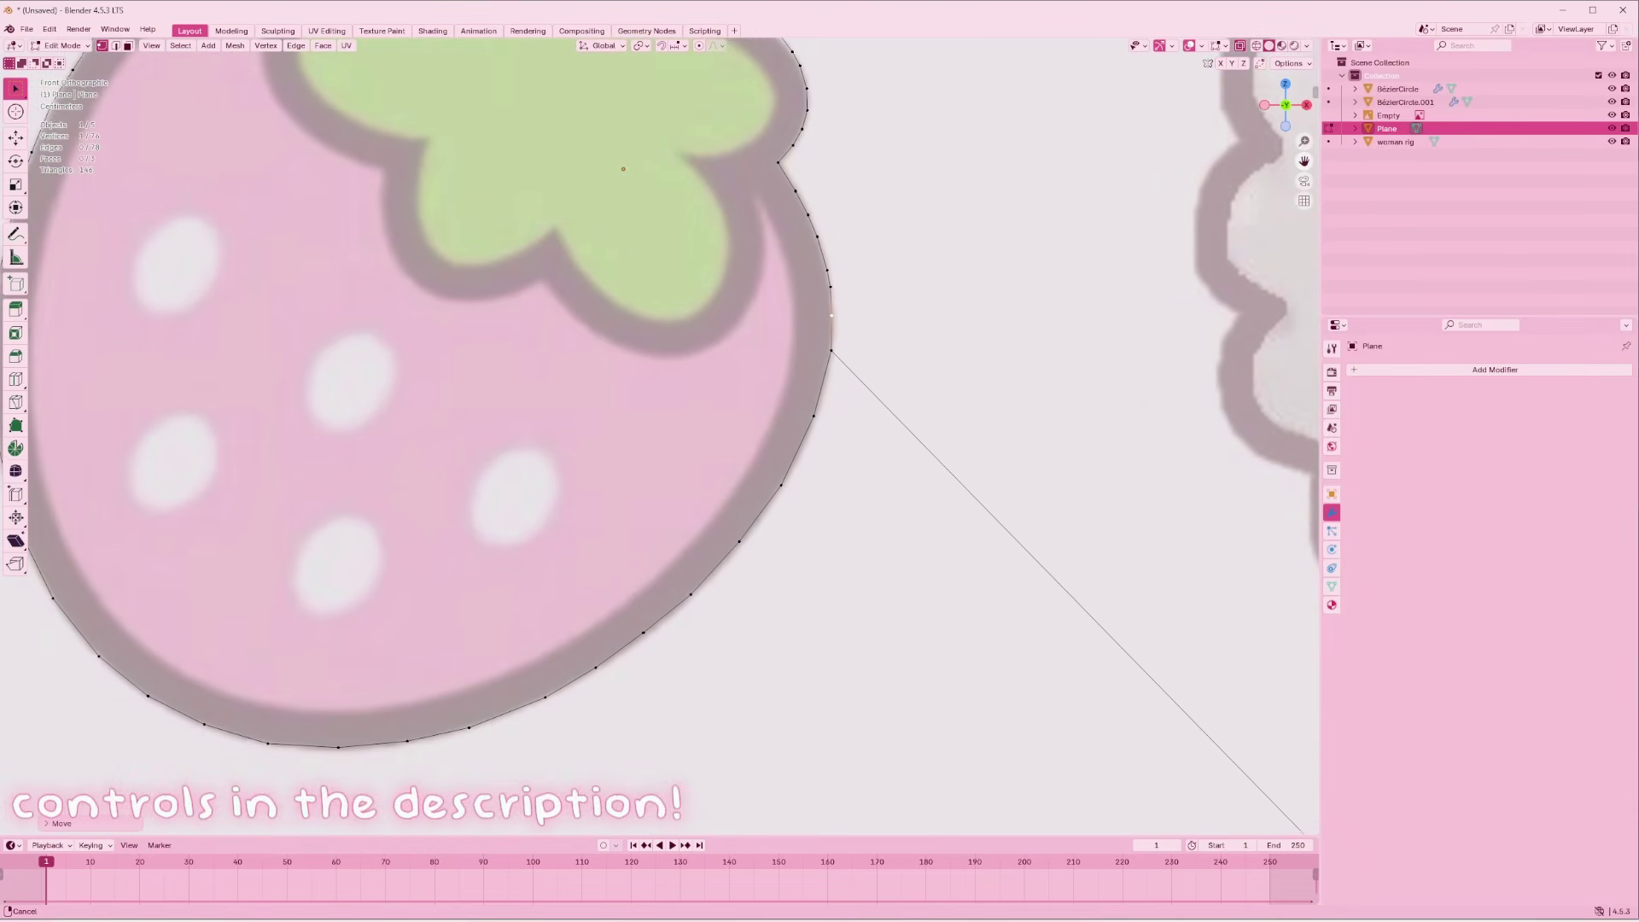
scroll(918, 491, up, 5)
key(ctrl+r)
click(995, 488)
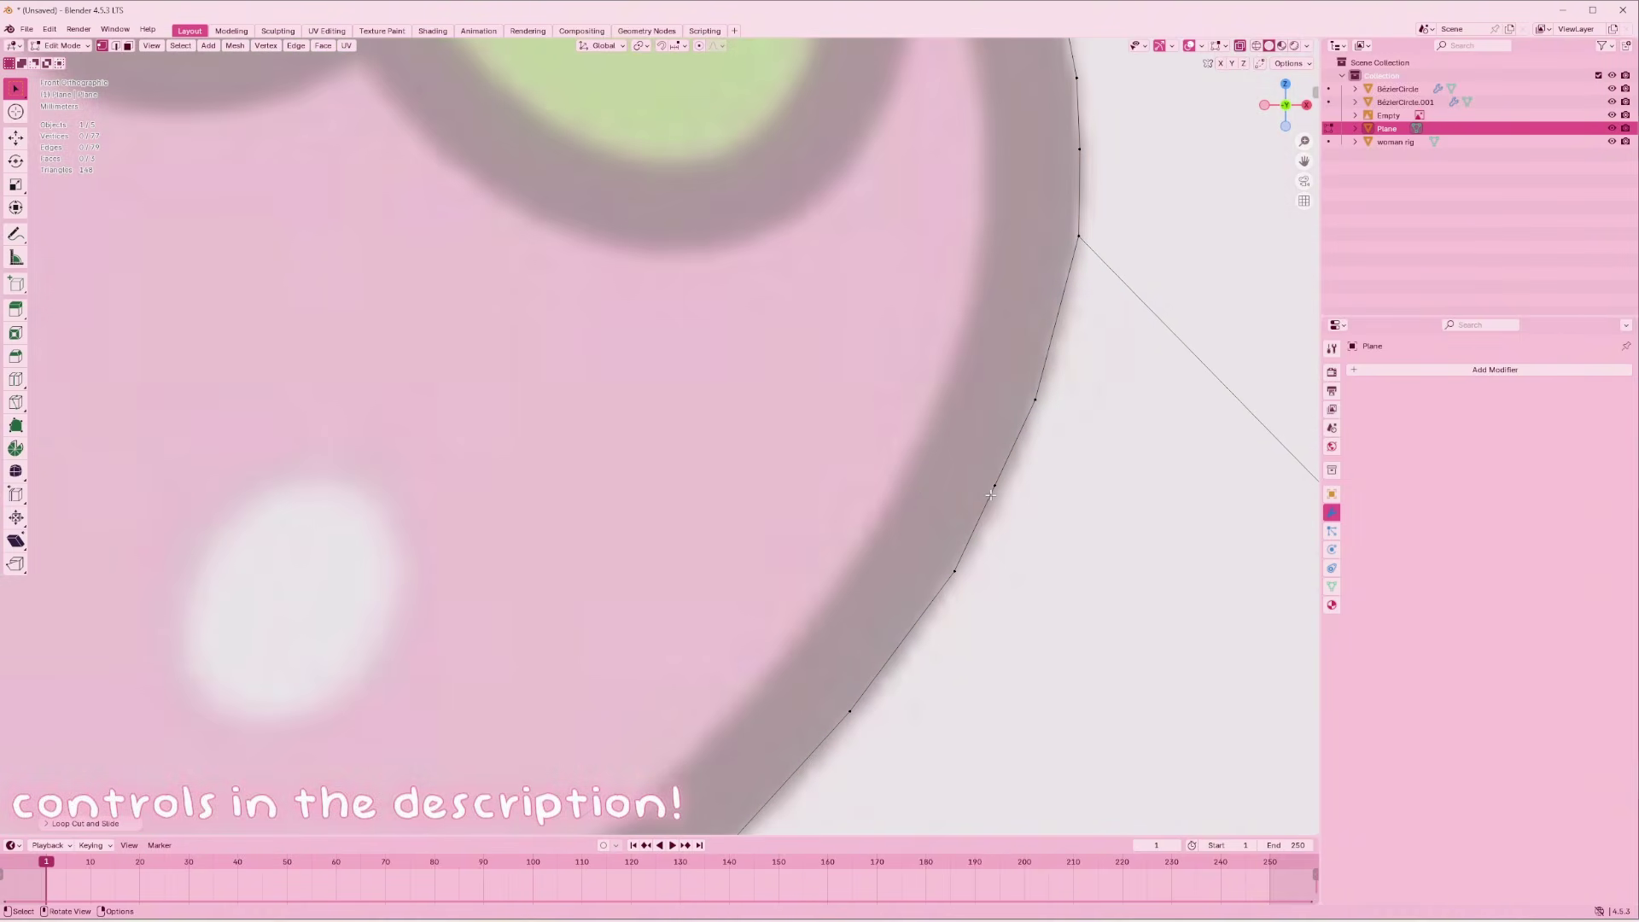
key(g)
click(1001, 494)
click(1060, 336)
key(ctrl+r)
click(1060, 329)
key(g)
click(1065, 331)
Add two vertices on the lower-right curve, then shift them and the existing vertex between them outward to the drawn edge
shift+middle_drag(887, 683, 1062, 363)
key(ctrl+r)
click(967, 467)
key(g)
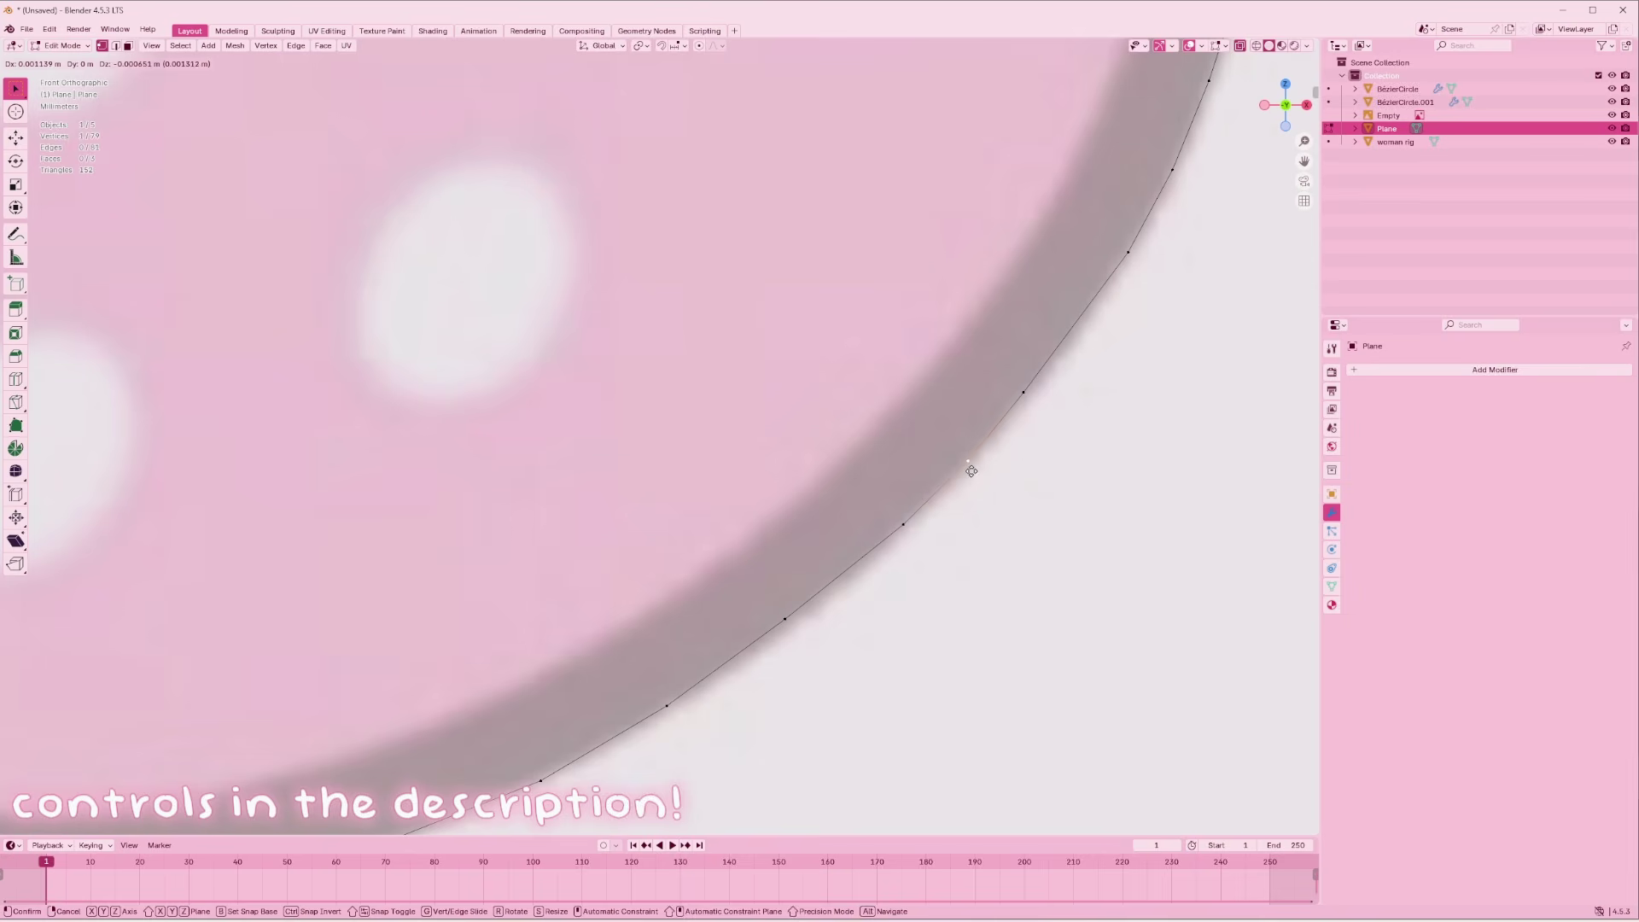
click(973, 468)
key(ctrl+r)
click(1077, 330)
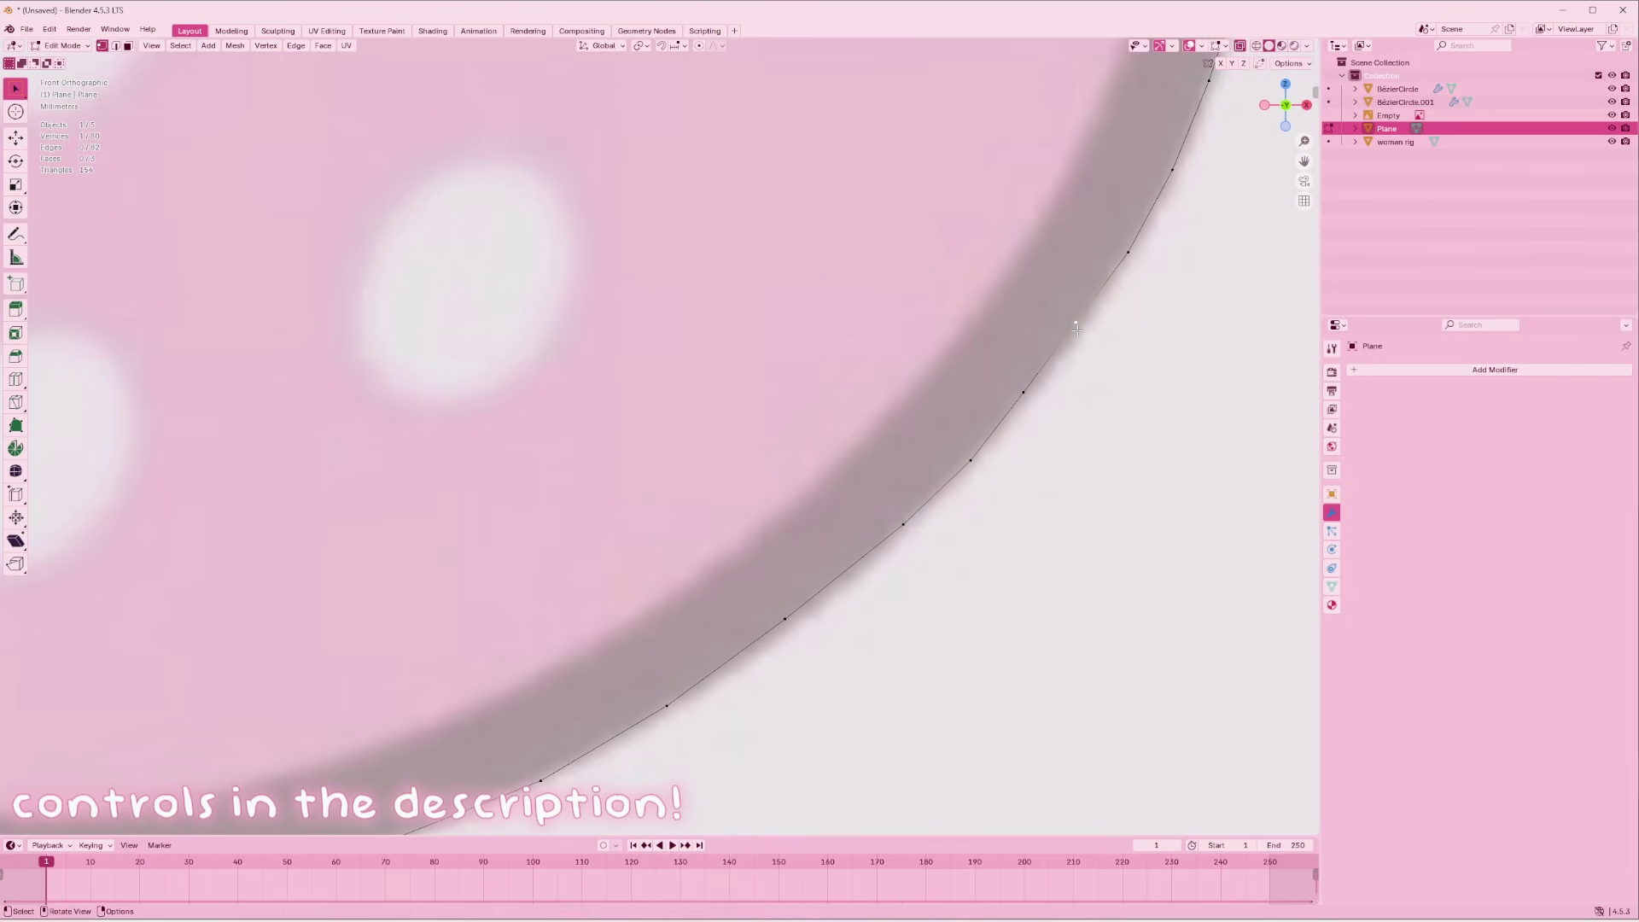
key(g)
click(1079, 336)
click(1023, 393)
key(g)
click(1028, 410)
Add vertices along the strawberry's bottom curve and move them outward to round off the outline
shift+middle_drag(546, 682, 853, 475)
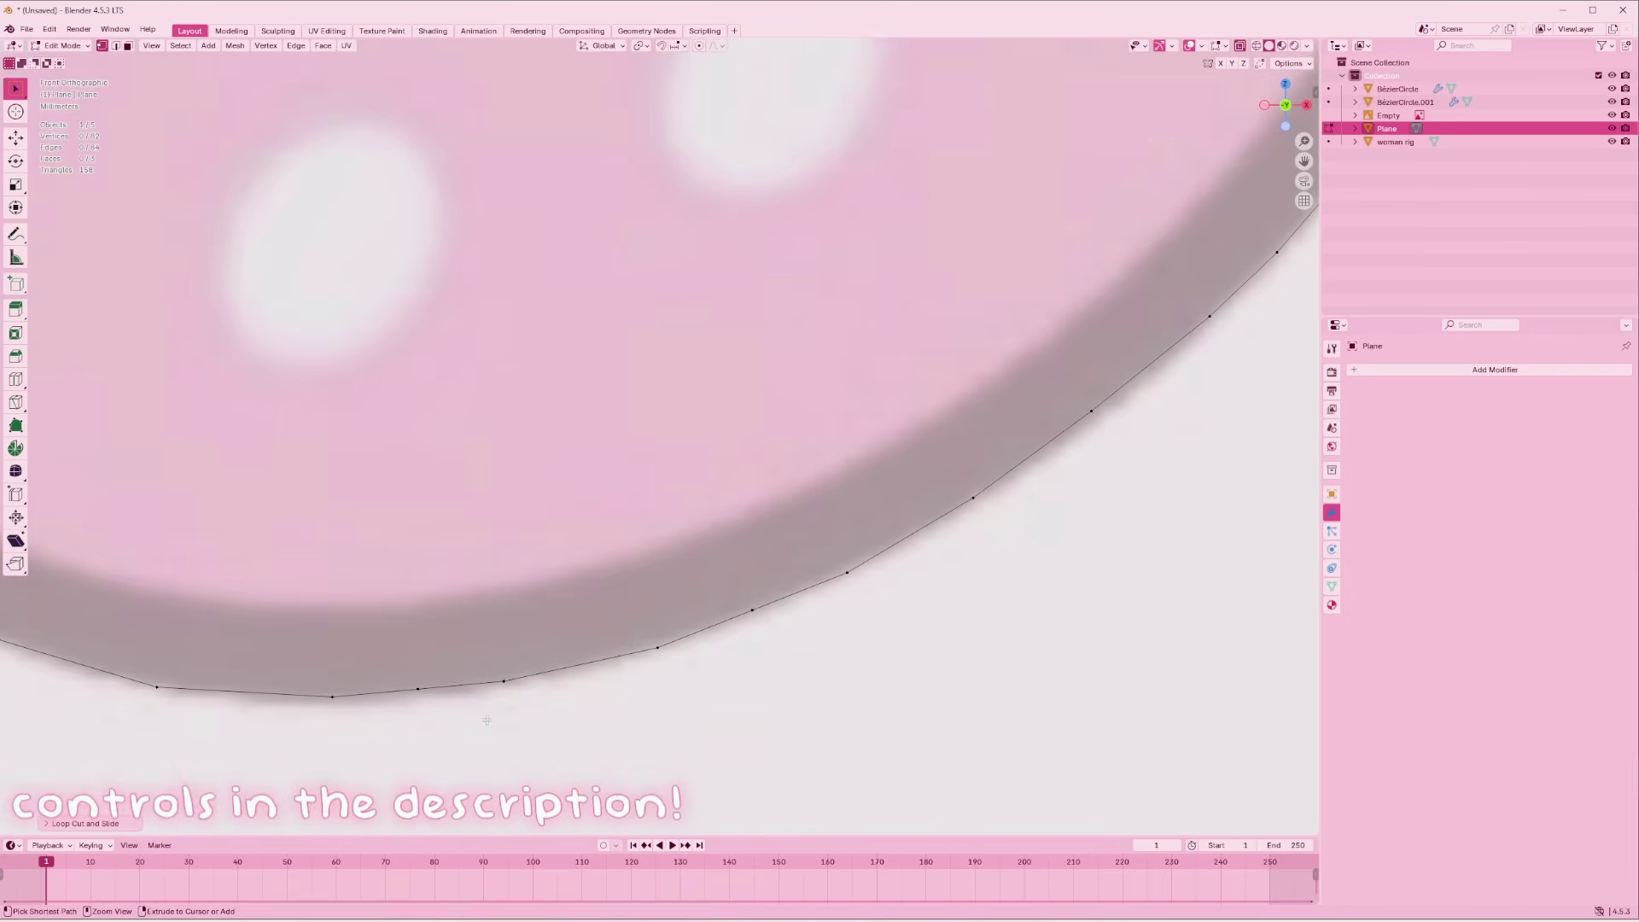
key(g)
click(731, 622)
key(g)
click(242, 704)
click(417, 692)
scroll(417, 692, down, 3)
scroll(942, 479, up, 2)
key(ctrl+r)
click(1041, 404)
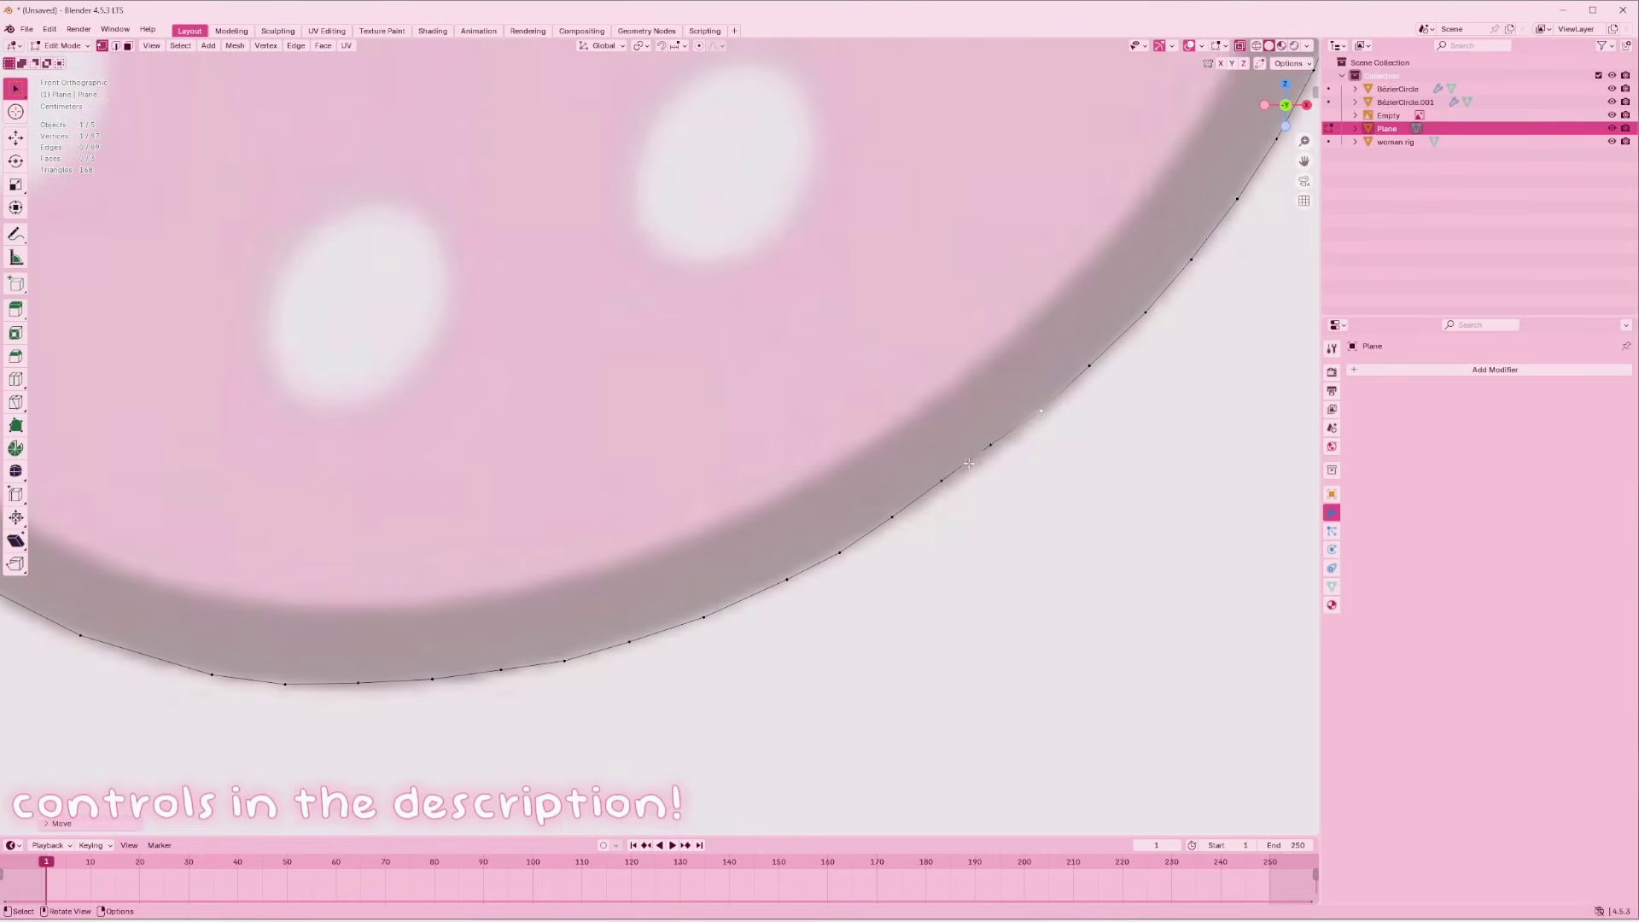
Add vertices on the strawberry's lower-left curve and move them onto the drawn outline
scroll(976, 541, down, 5)
shift+middle_drag(998, 106, 1298, 174)
scroll(589, 546, up, 6)
key(ctrl+r)
click(434, 484)
key(g)
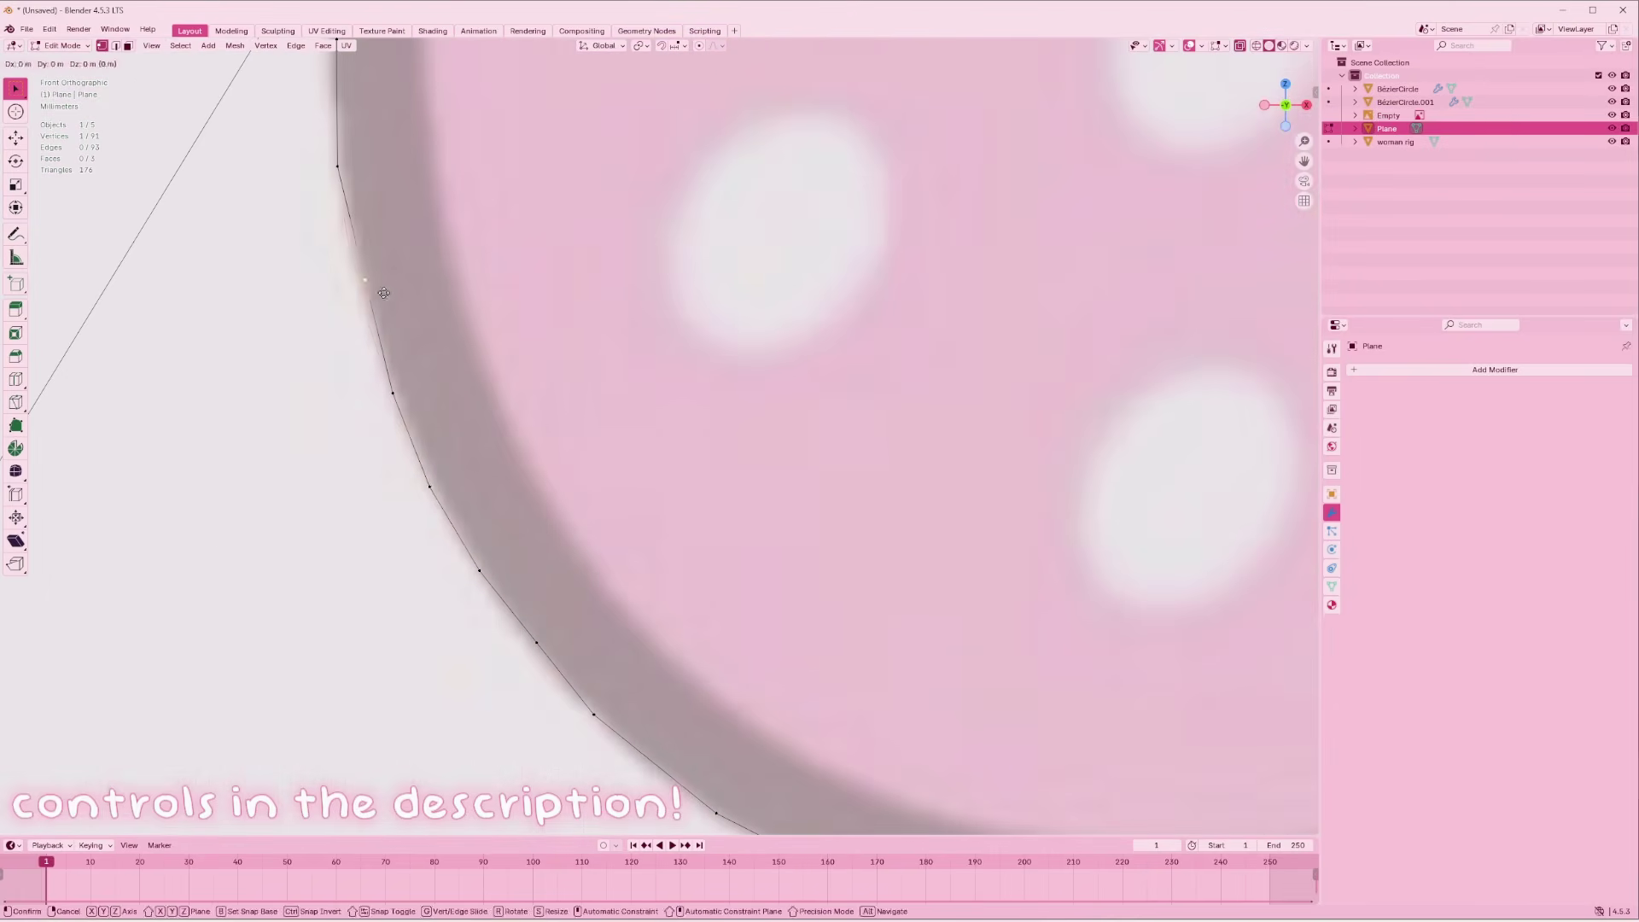
click(384, 293)
Refine the remaining straight segments on the left side and bottom-left by adding vertices and adjusting them to the outline
scroll(383, 293, down, 3)
shift+middle_drag(383, 293, 543, 524)
click(618, 437)
click(642, 185)
scroll(643, 185, down, 5)
scroll(847, 744, up, 4)
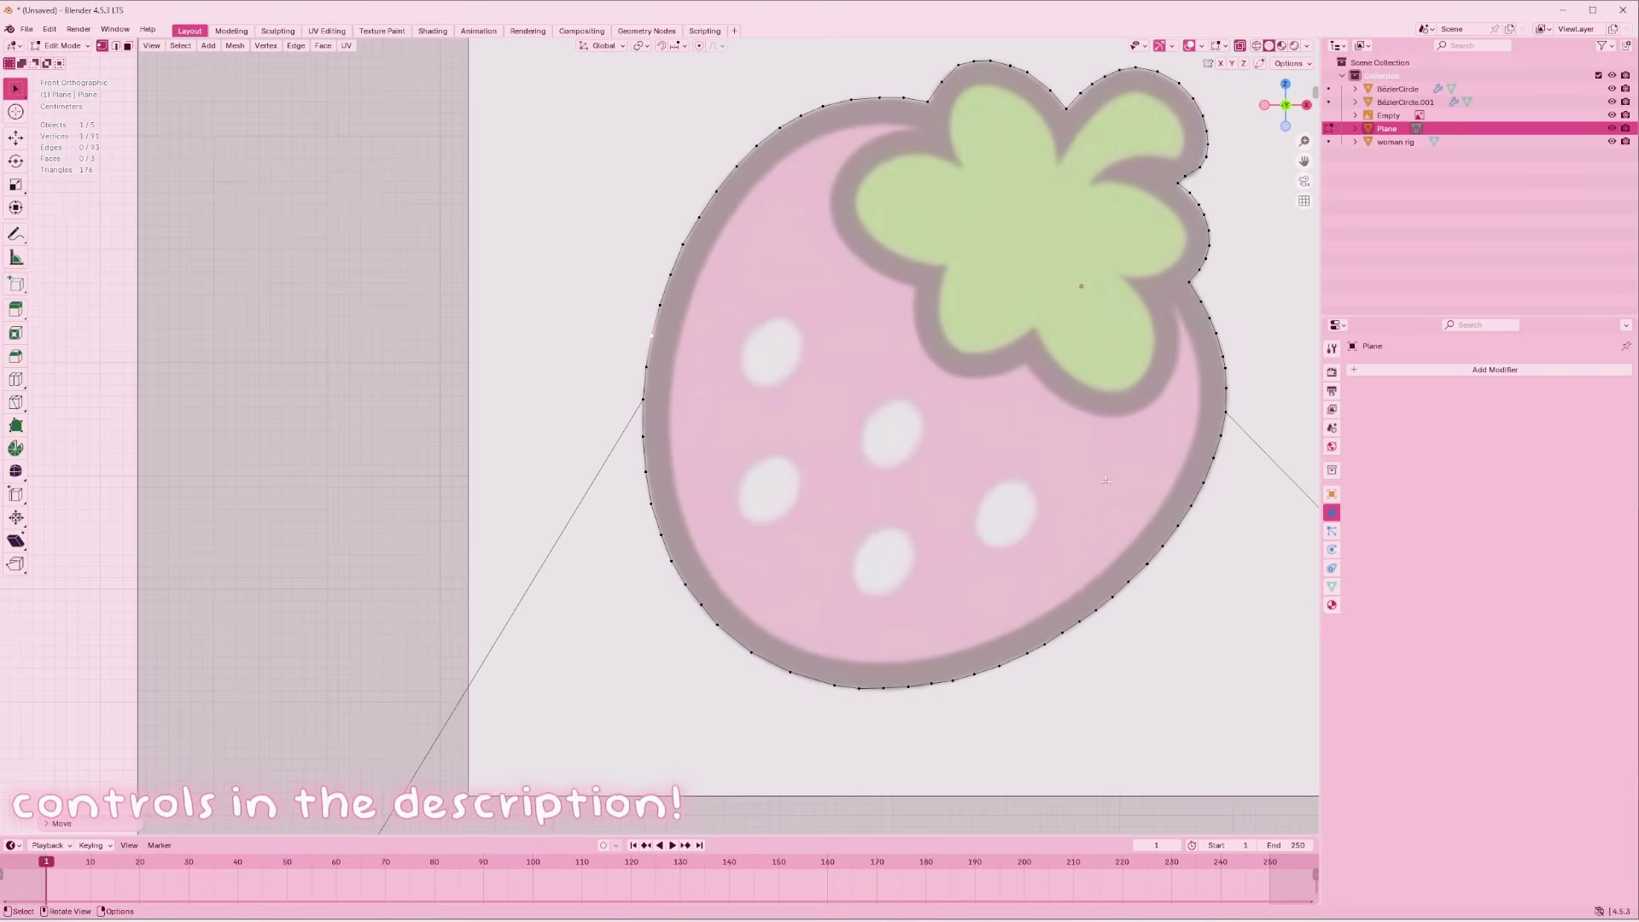
ctrl+right_click(848, 745)
key(g)
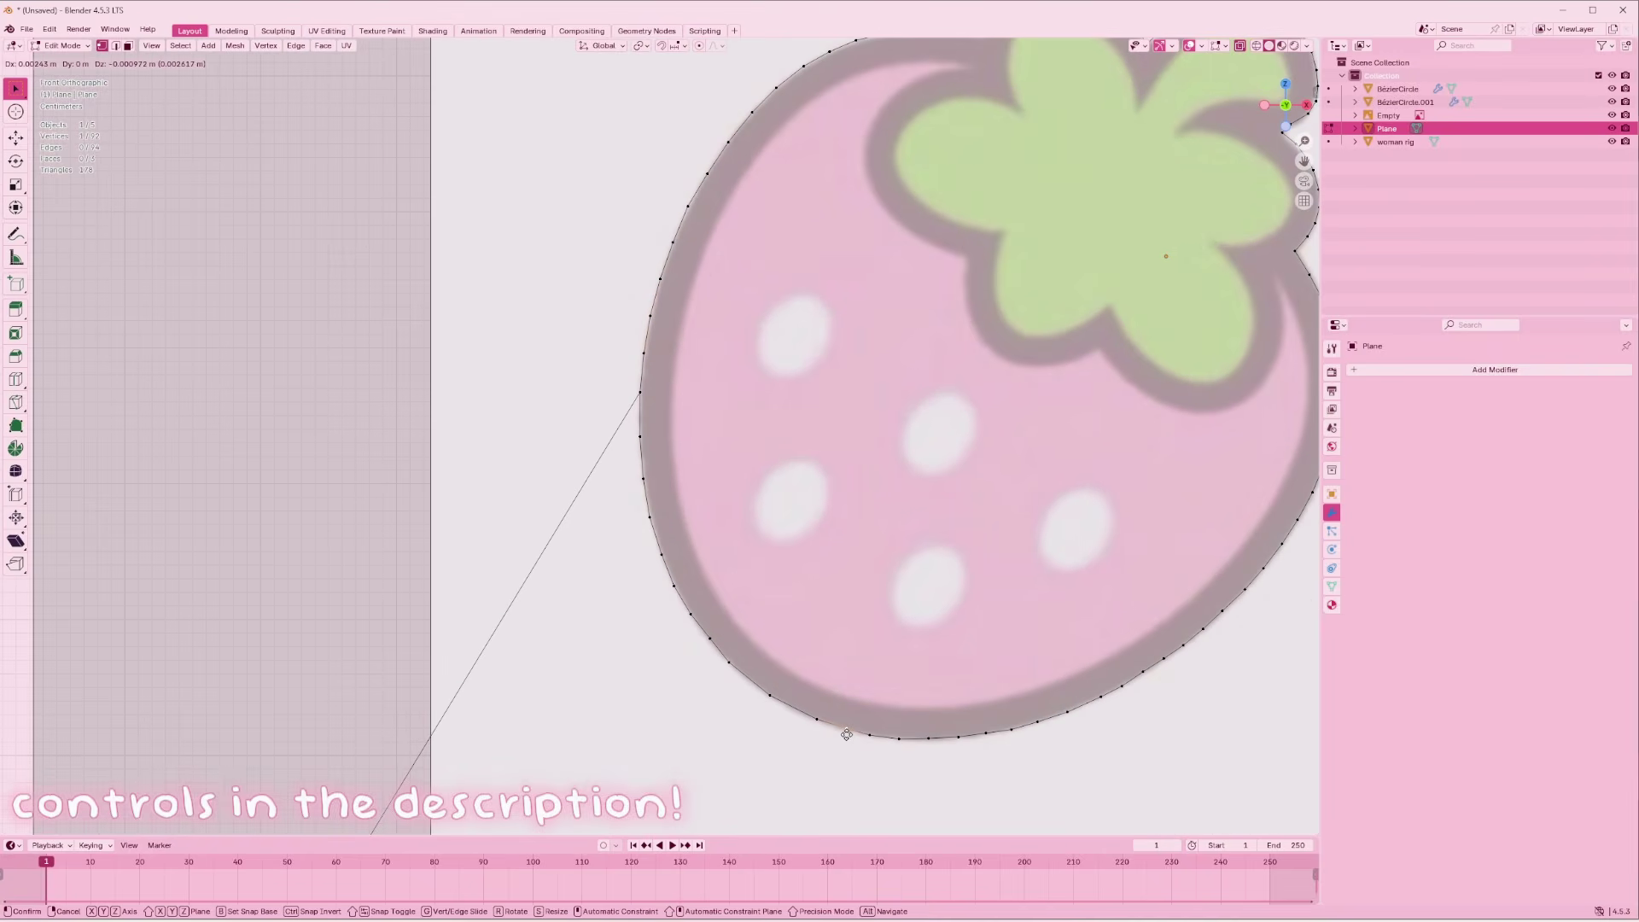
click(843, 728)
ctrl+right_click(796, 713)
key(g)
click(795, 713)
Add one more vertex on the bottom-left curve and move it slightly outward to smooth the corner
key(ctrl+r)
click(757, 683)
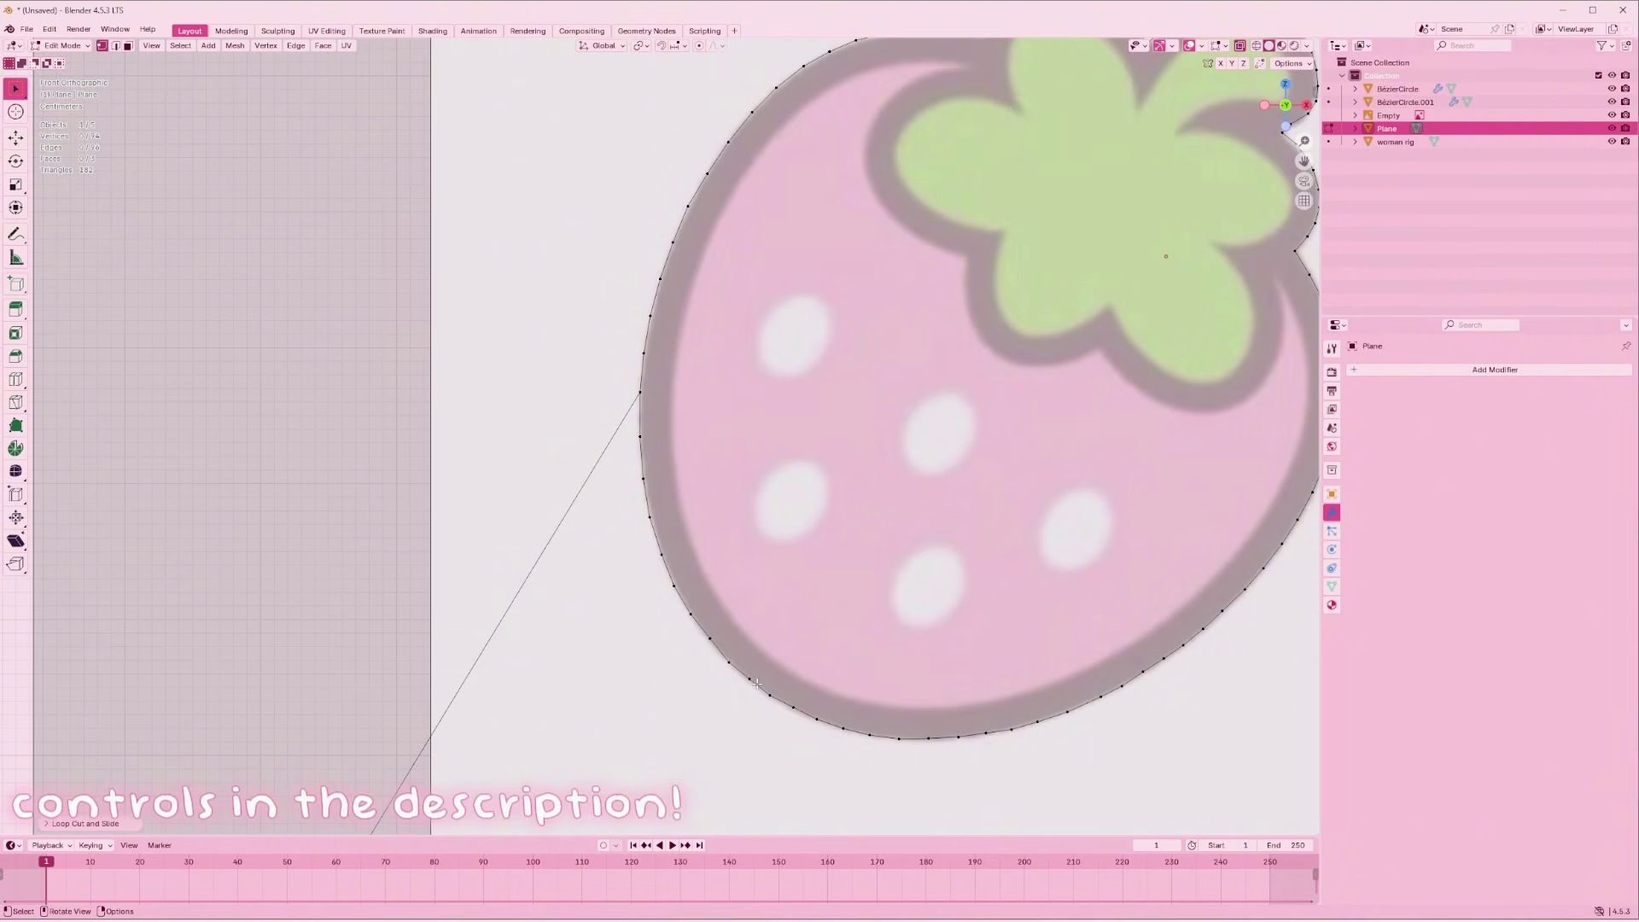
click(752, 682)
key(g)
click(739, 688)
click(804, 711)
Select the plane's four outer corner vertices around the strawberry outline and delete them, leaving only the traced shape
scroll(596, 691, down, 6)
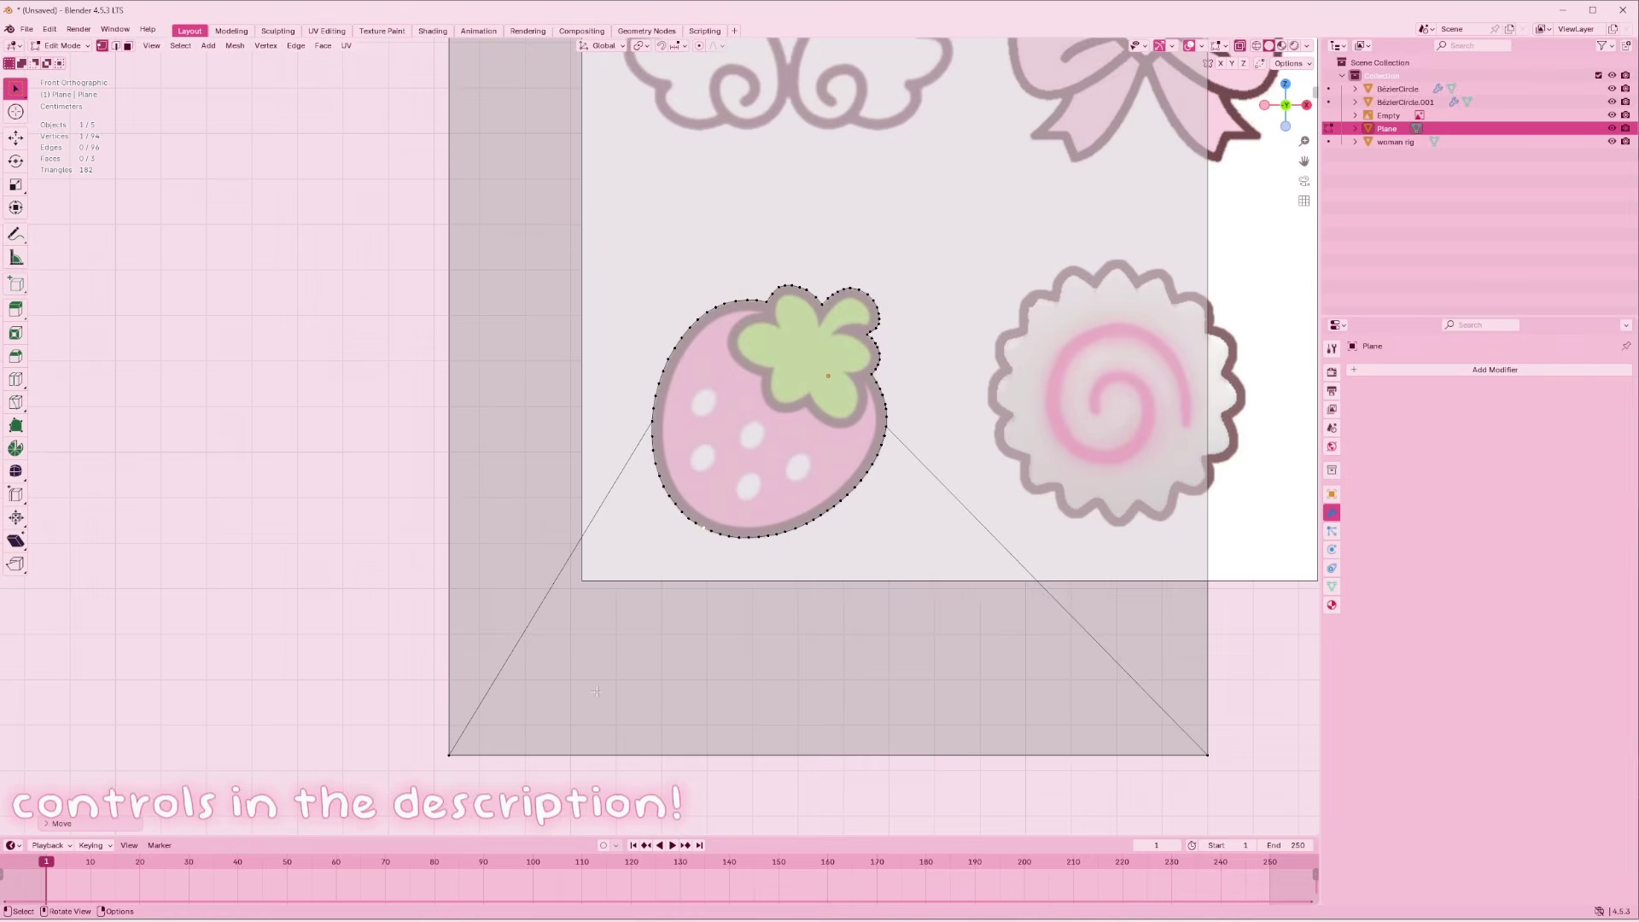
scroll(596, 691, down, 3)
click(473, 368)
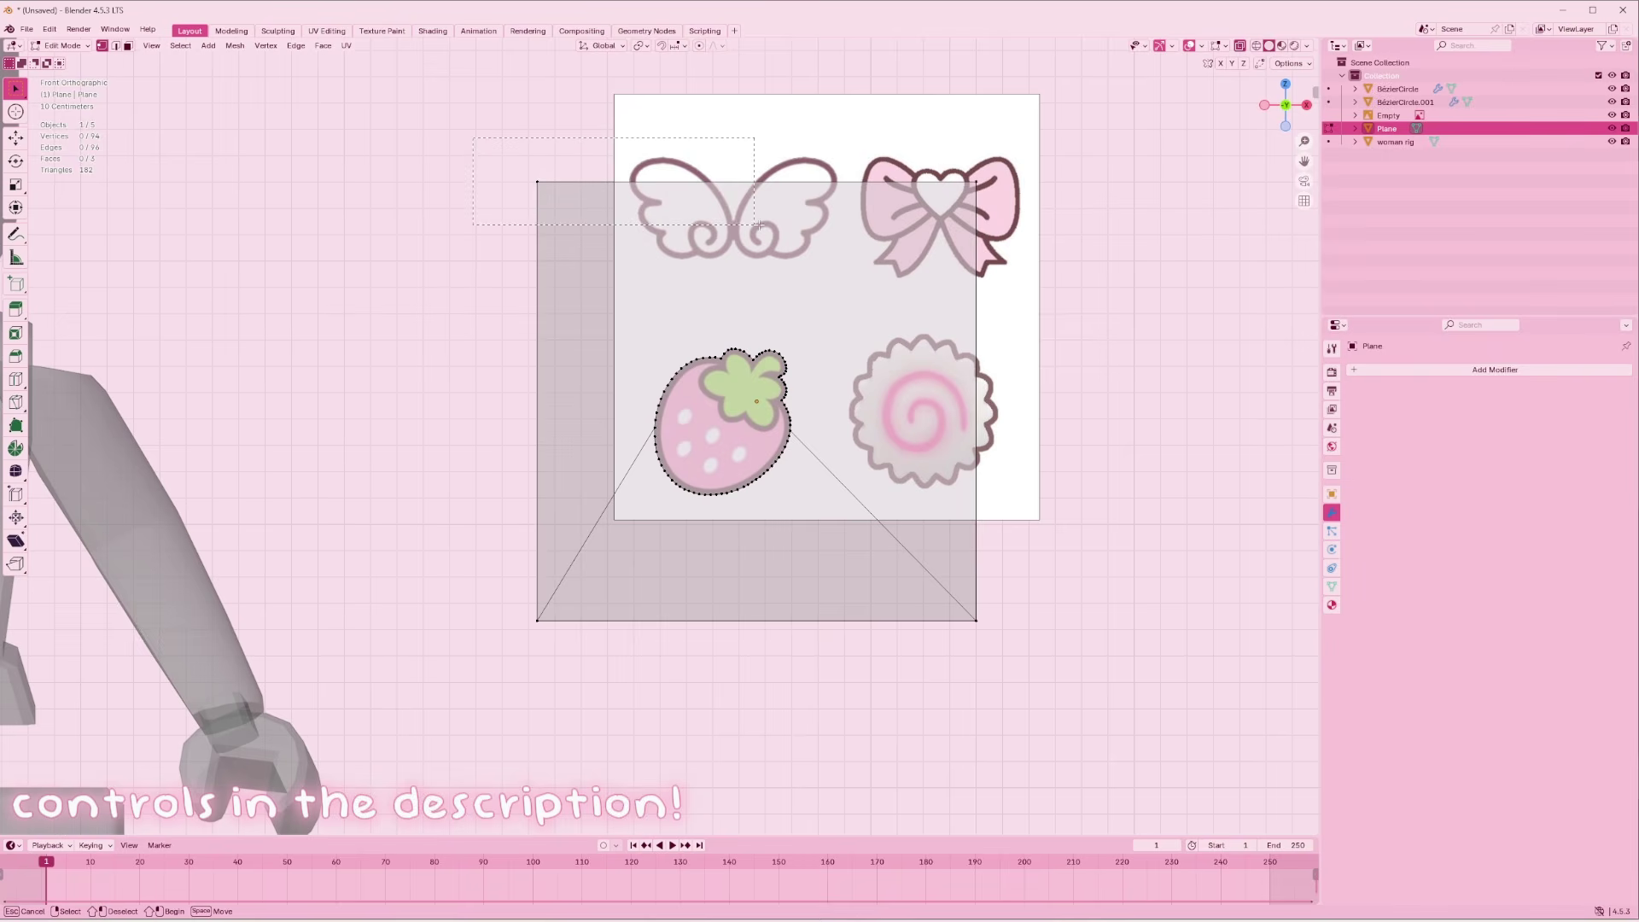
drag(473, 155, 1021, 215)
key(x)
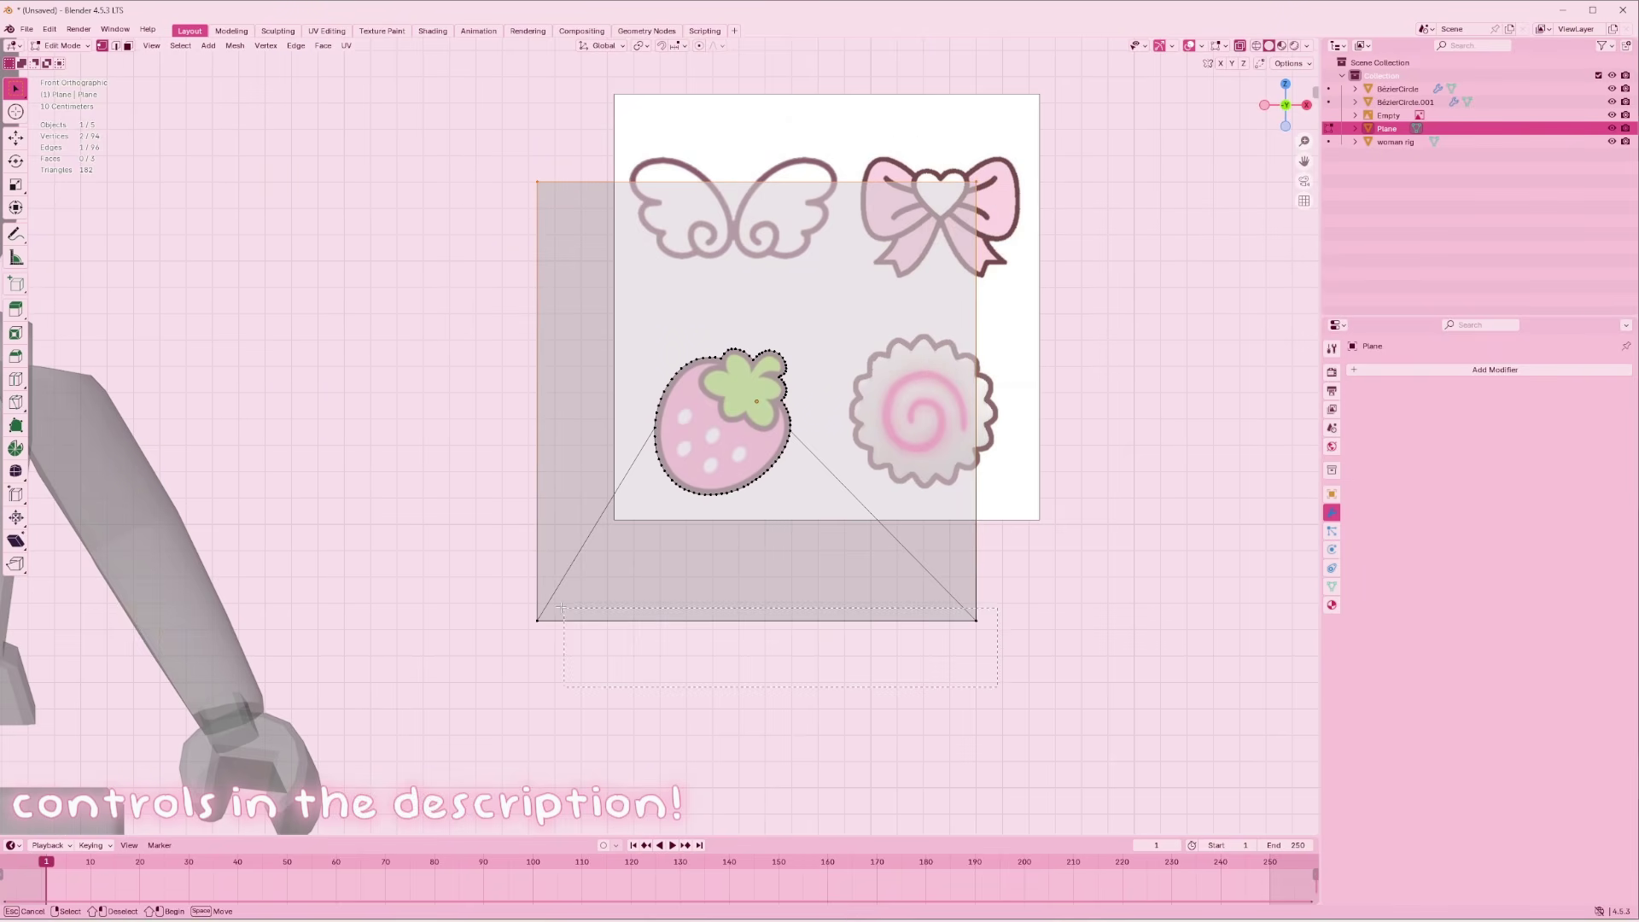
shift+click(648, 621)
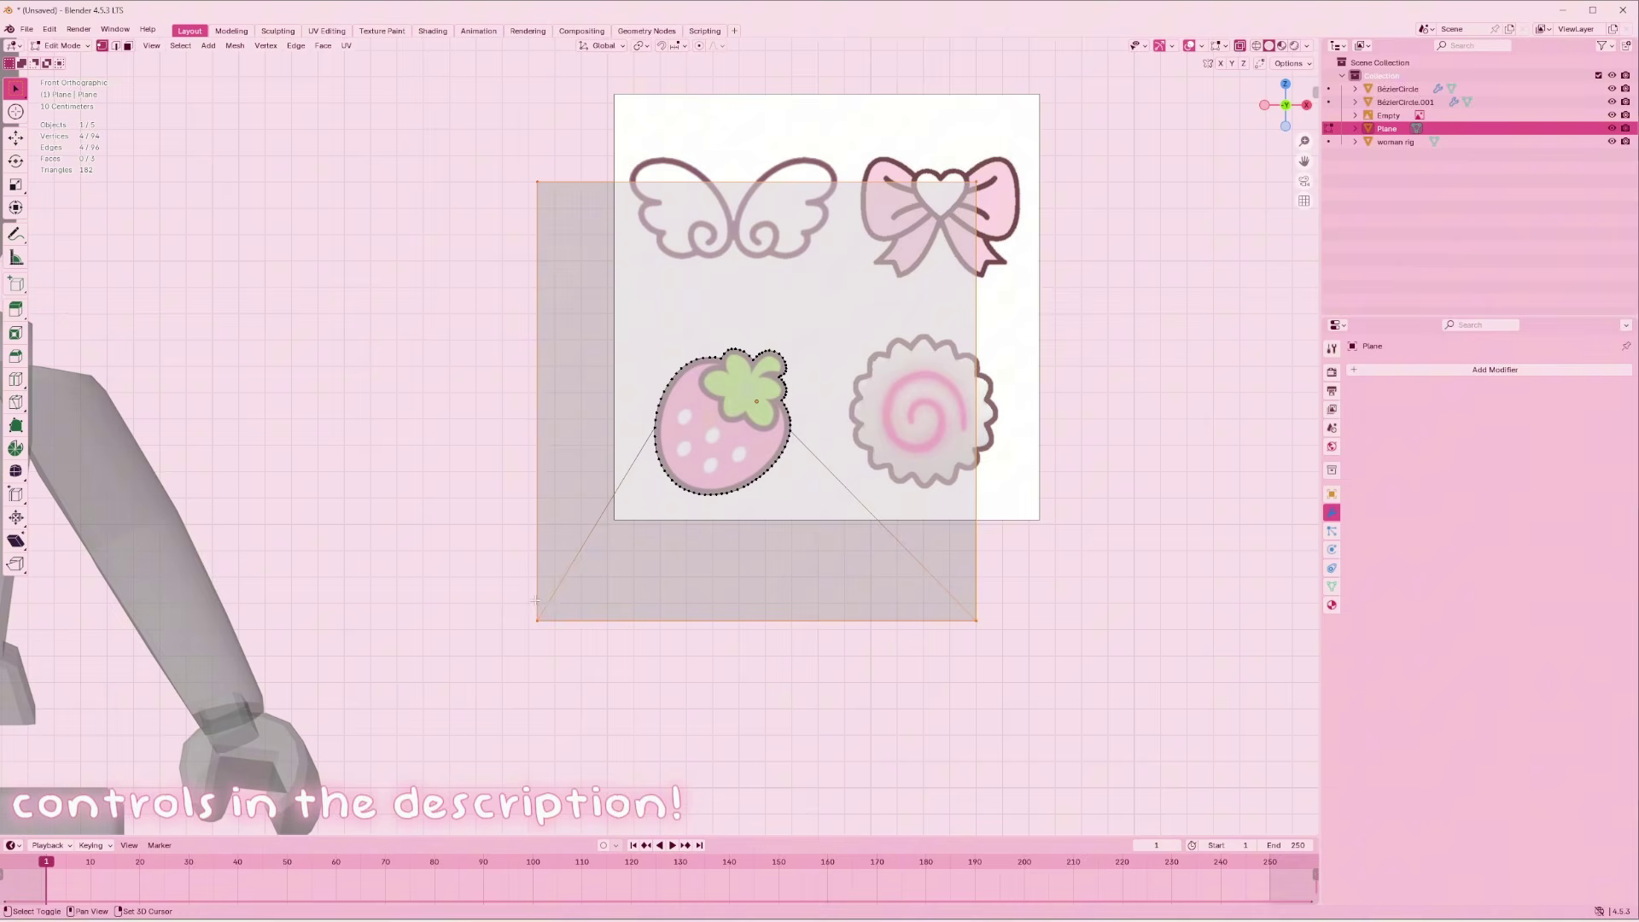
key(x)
click(650, 628)
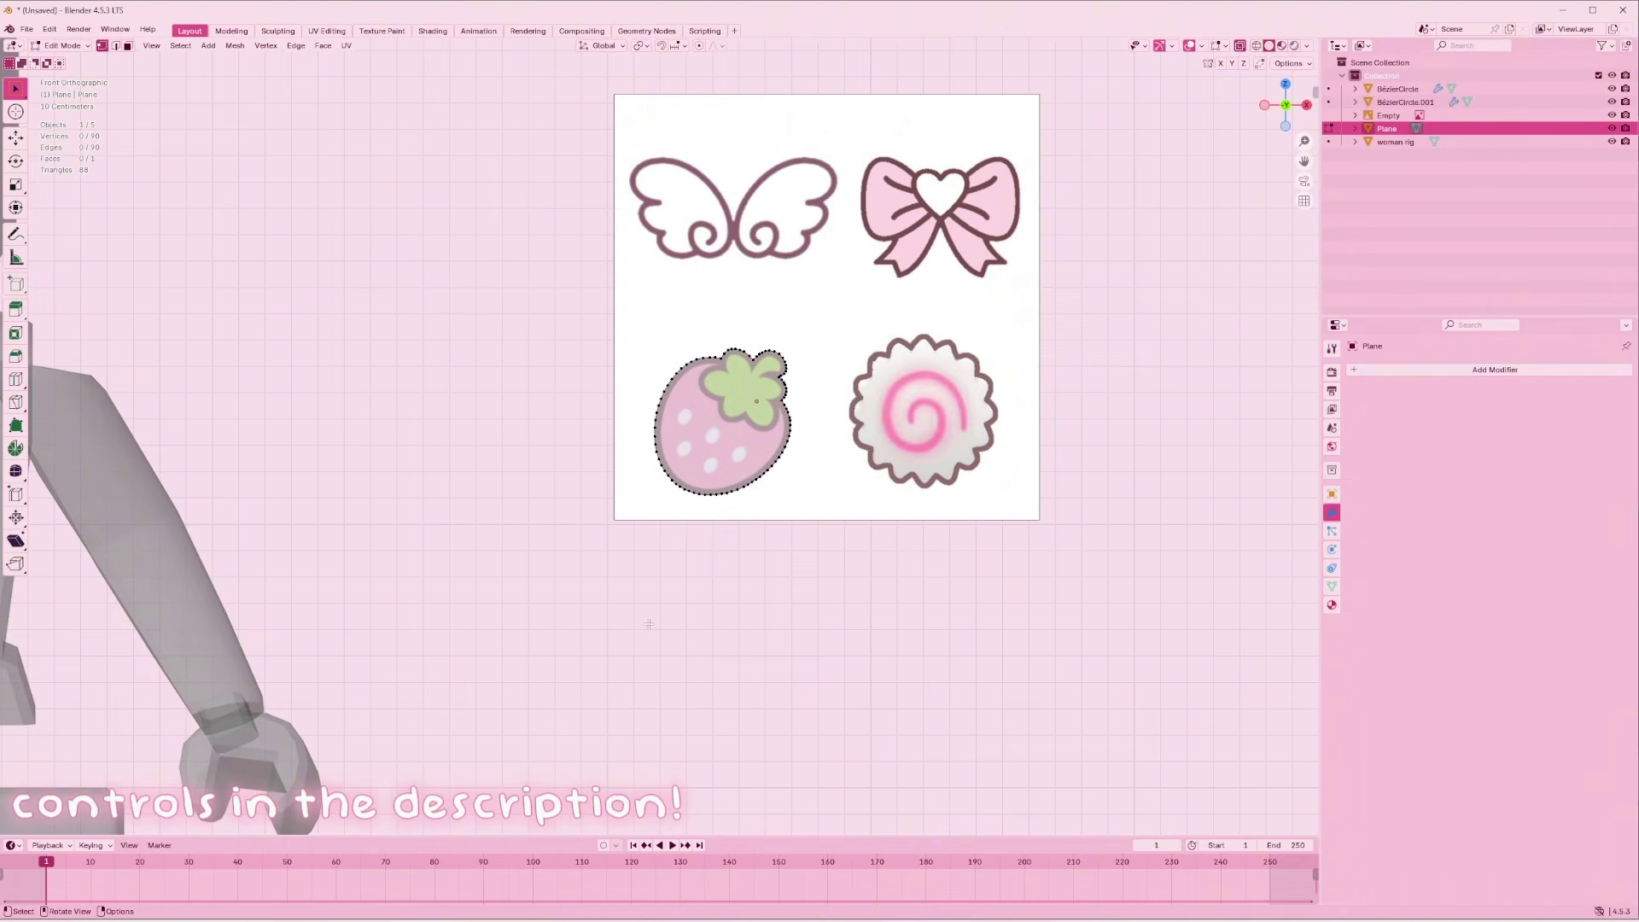
Leave Edit Mode, move the traced strawberry off the sticker sheet into empty space, and turn off X-ray display
key(Tab)
scroll(1009, 448, up, 4)
key(g)
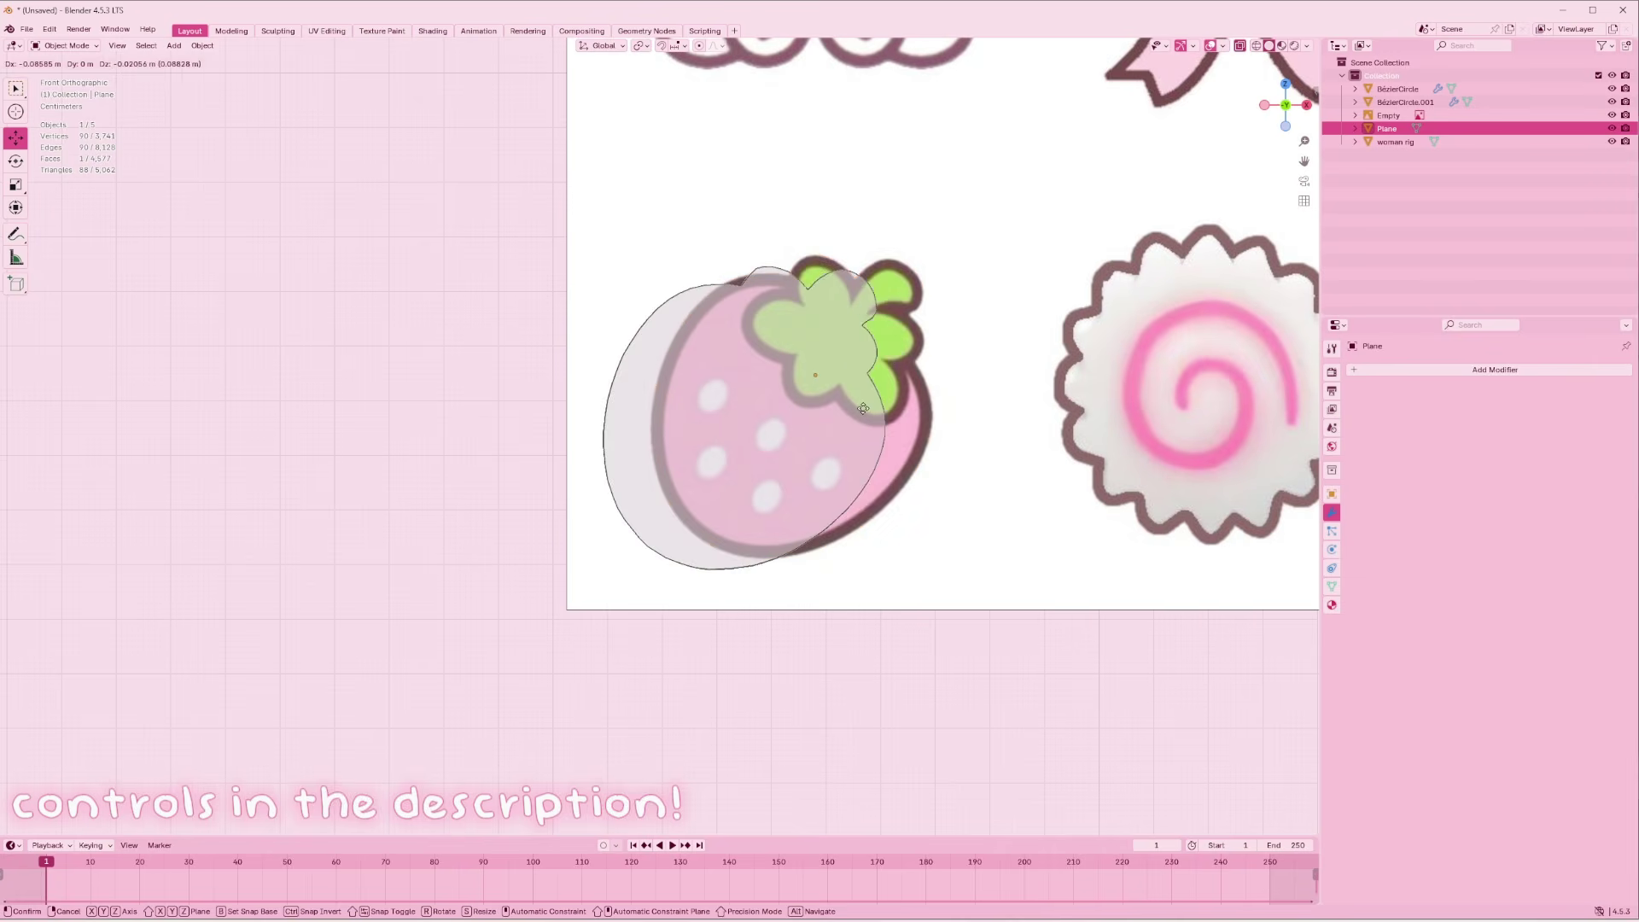
click(440, 449)
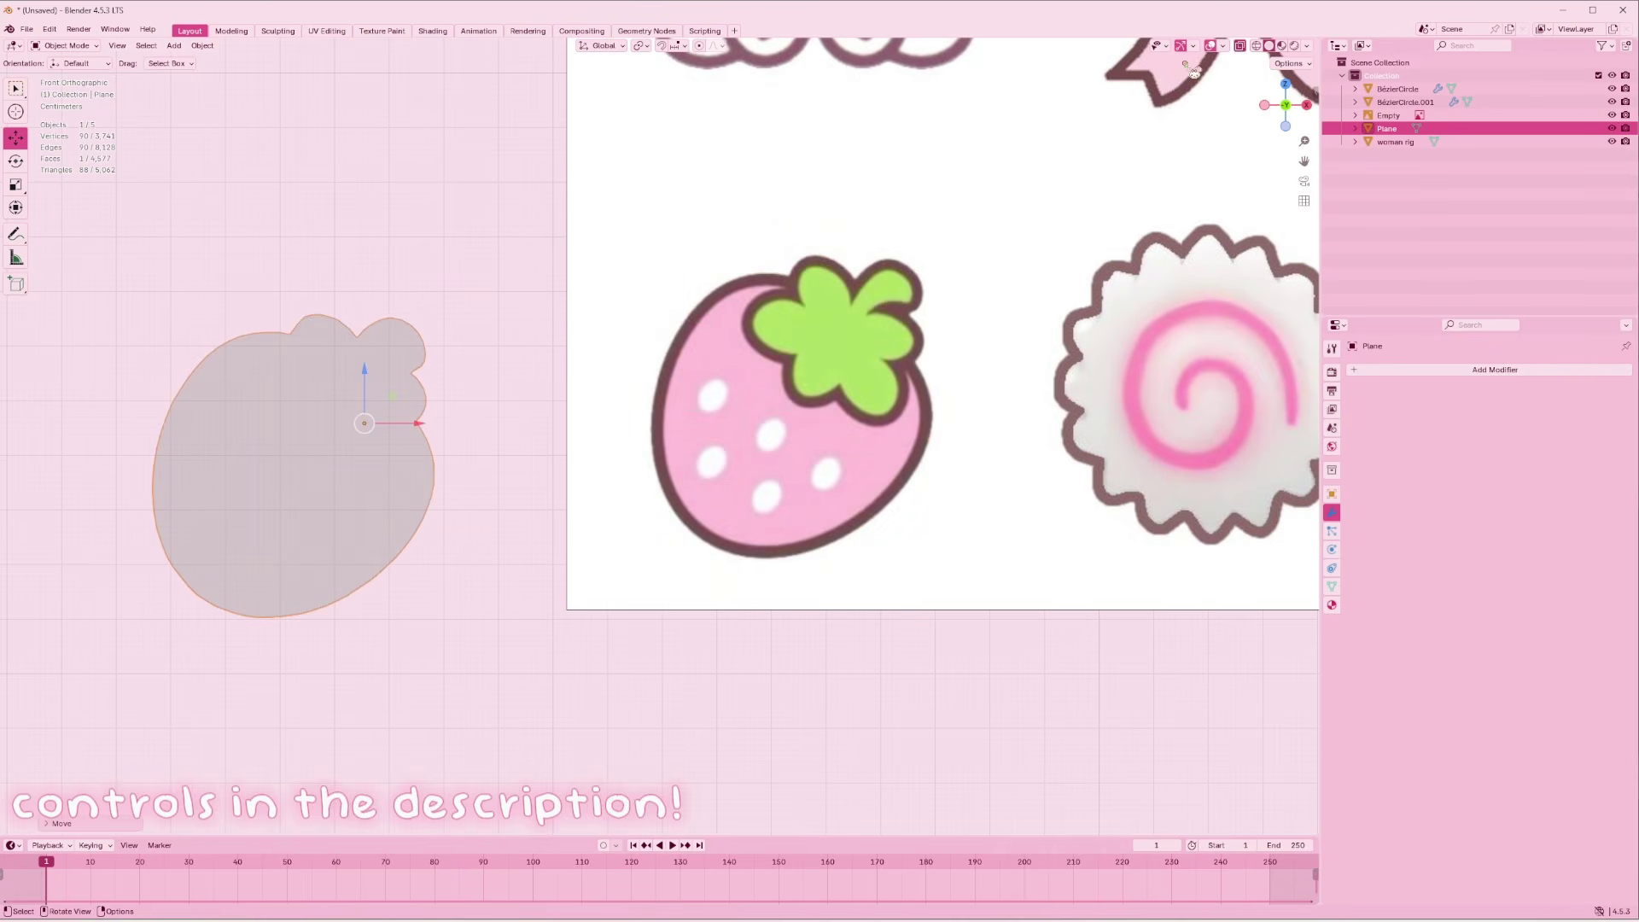
click(1251, 52)
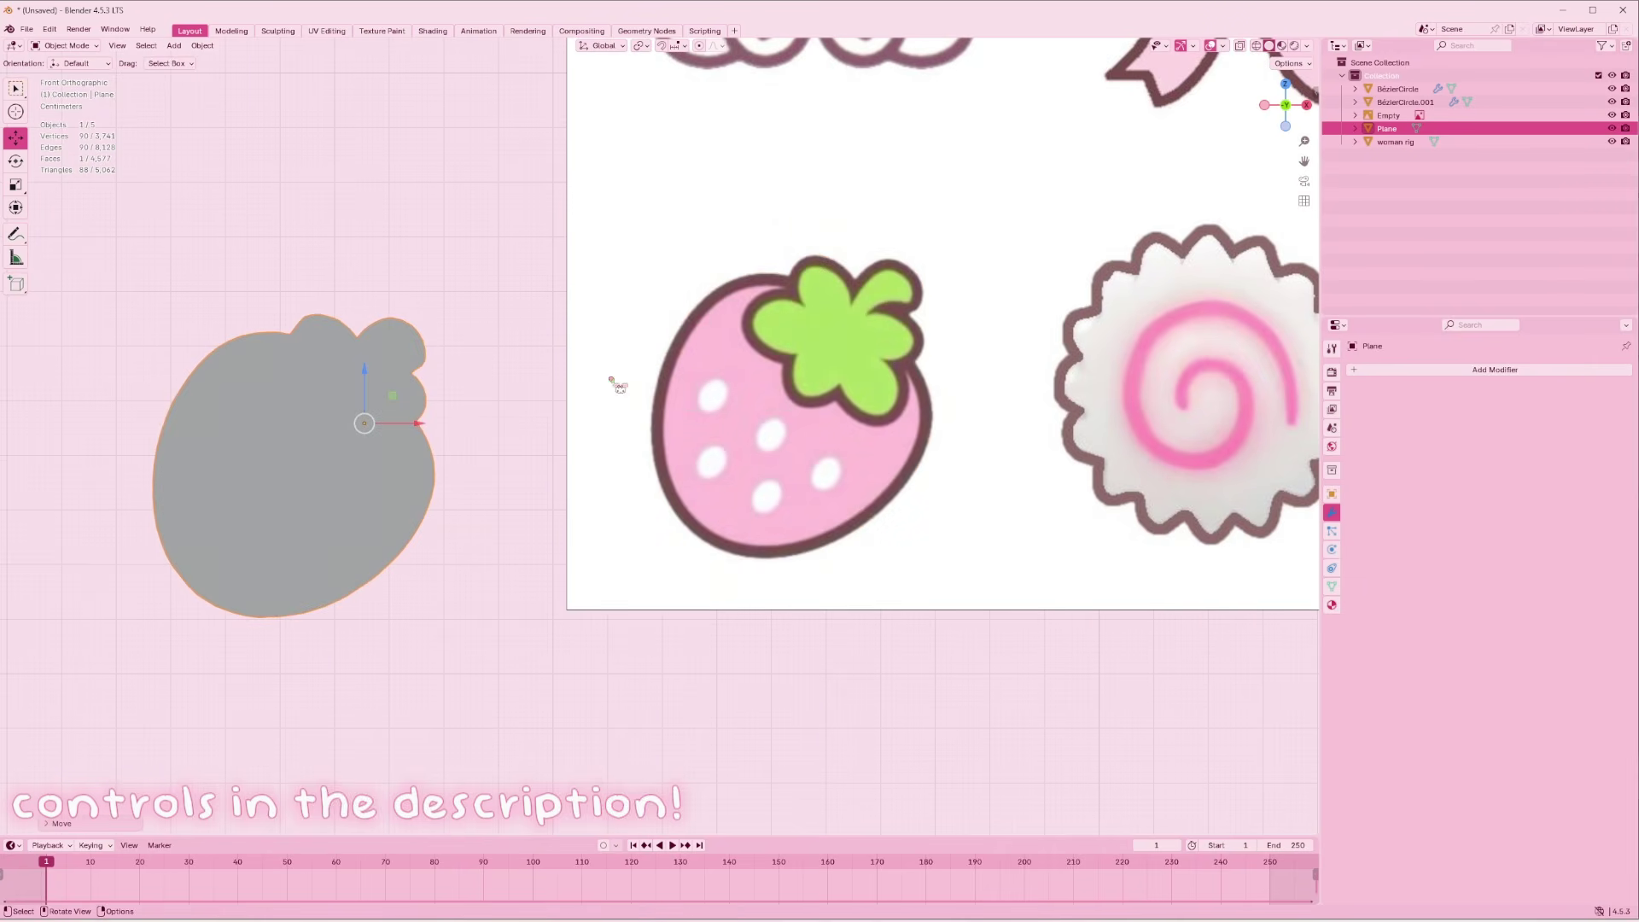
Hide the sticker sheet reference image and select the strawberry shape
scroll(615, 380, down, 4)
click(890, 358)
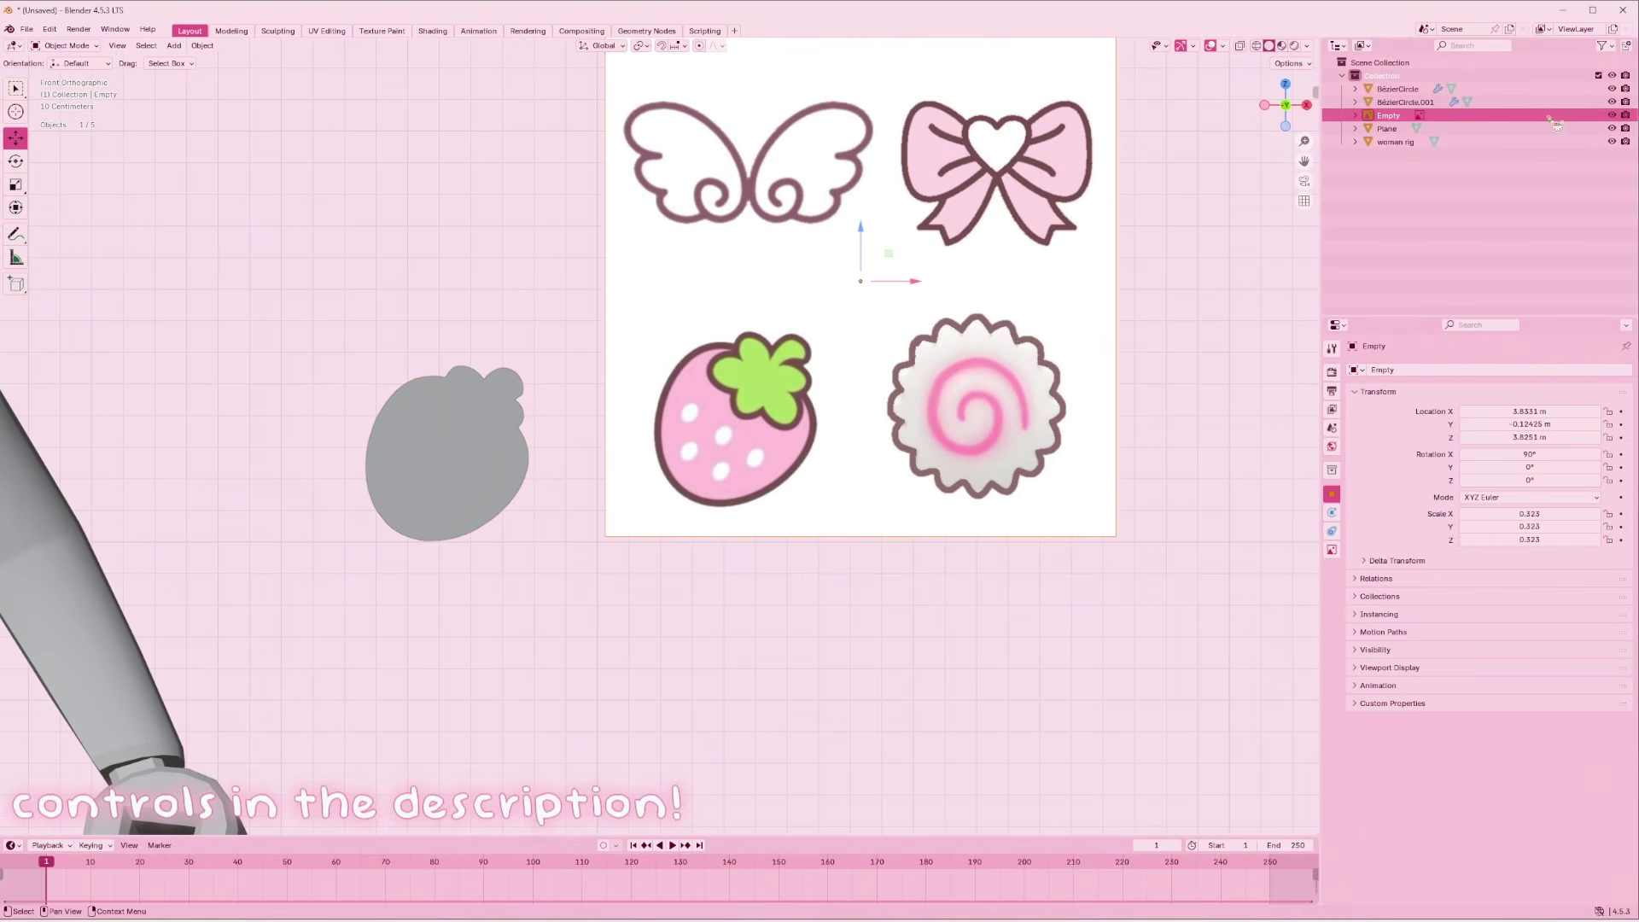
click(1611, 115)
click(509, 456)
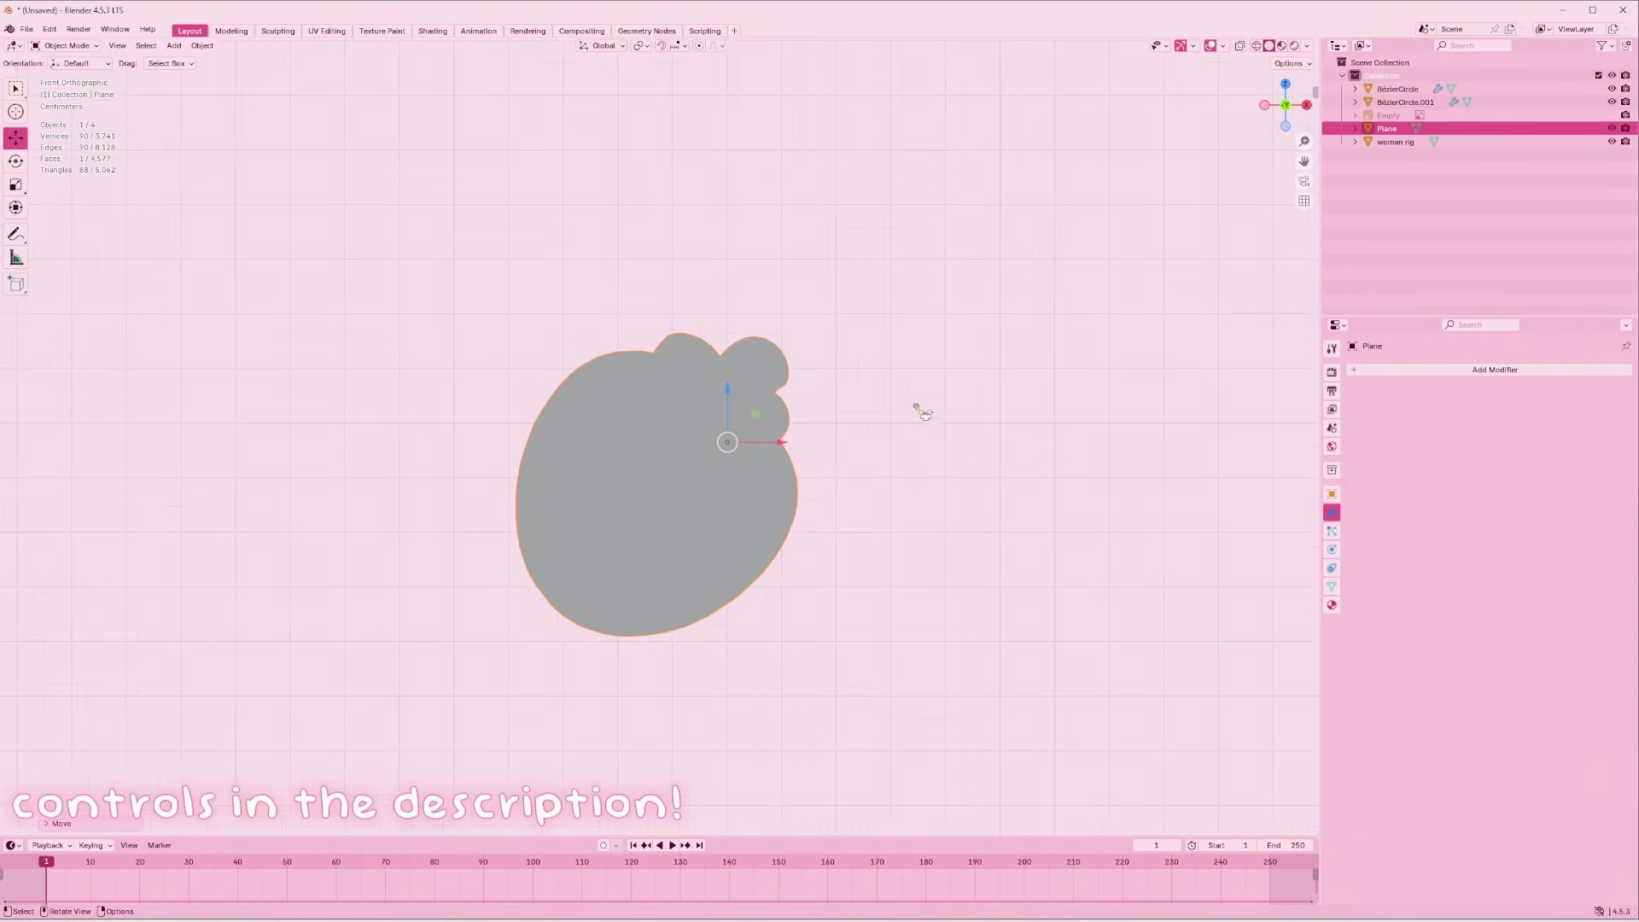
Convert the strawberry object to a mesh
scroll(918, 410, up, 2)
right_click(649, 443)
mouse_move(615, 479)
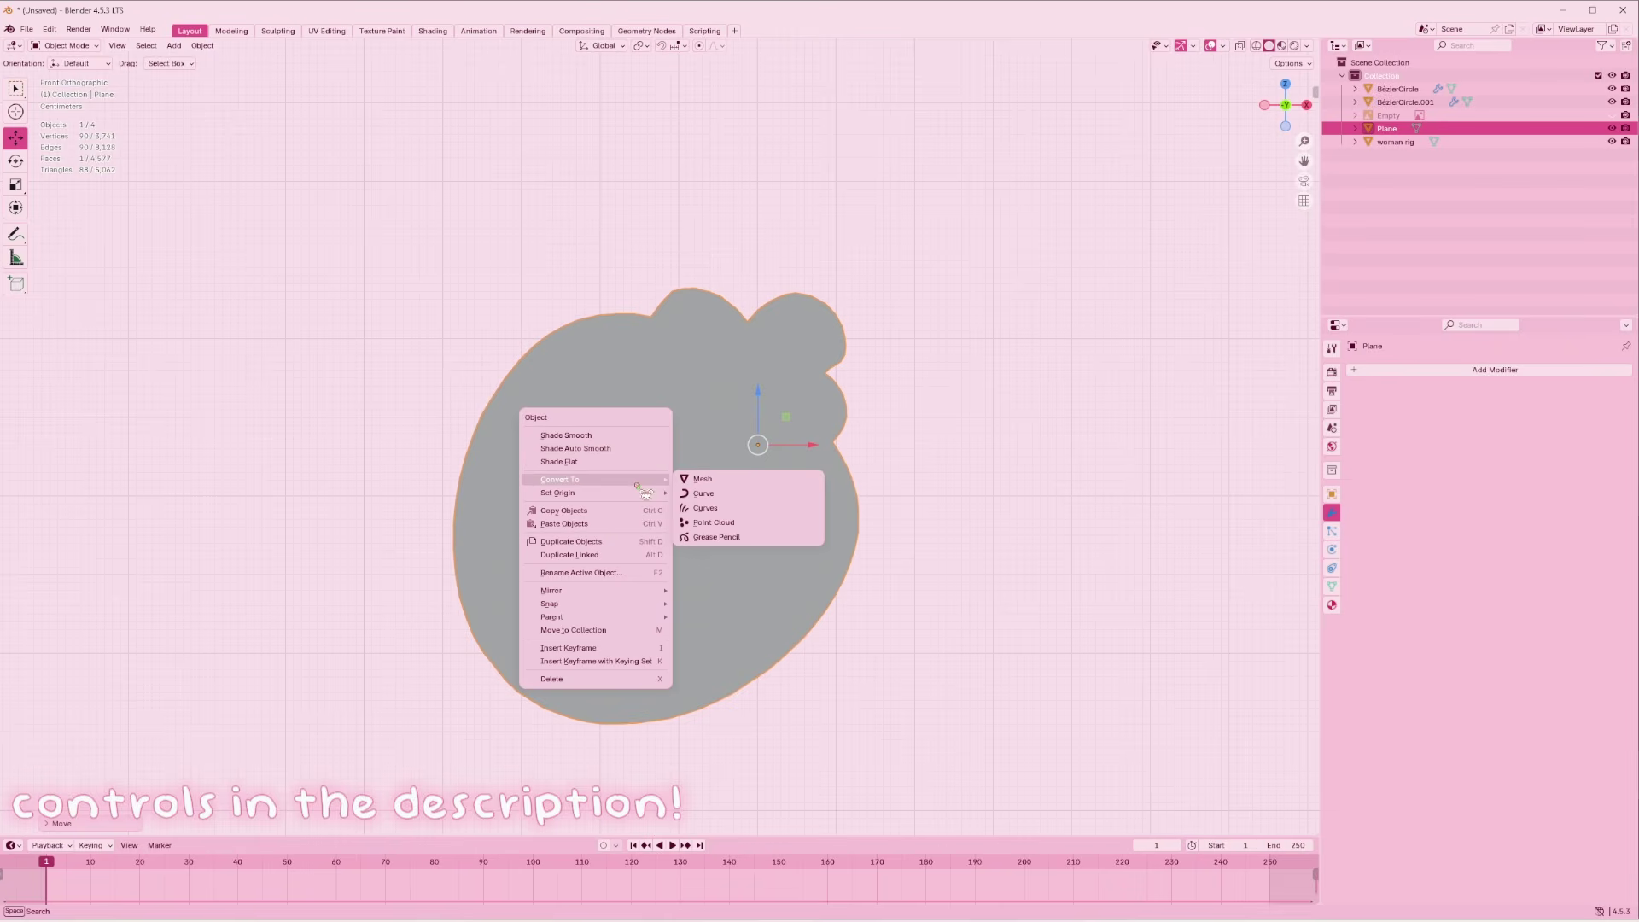
click(733, 486)
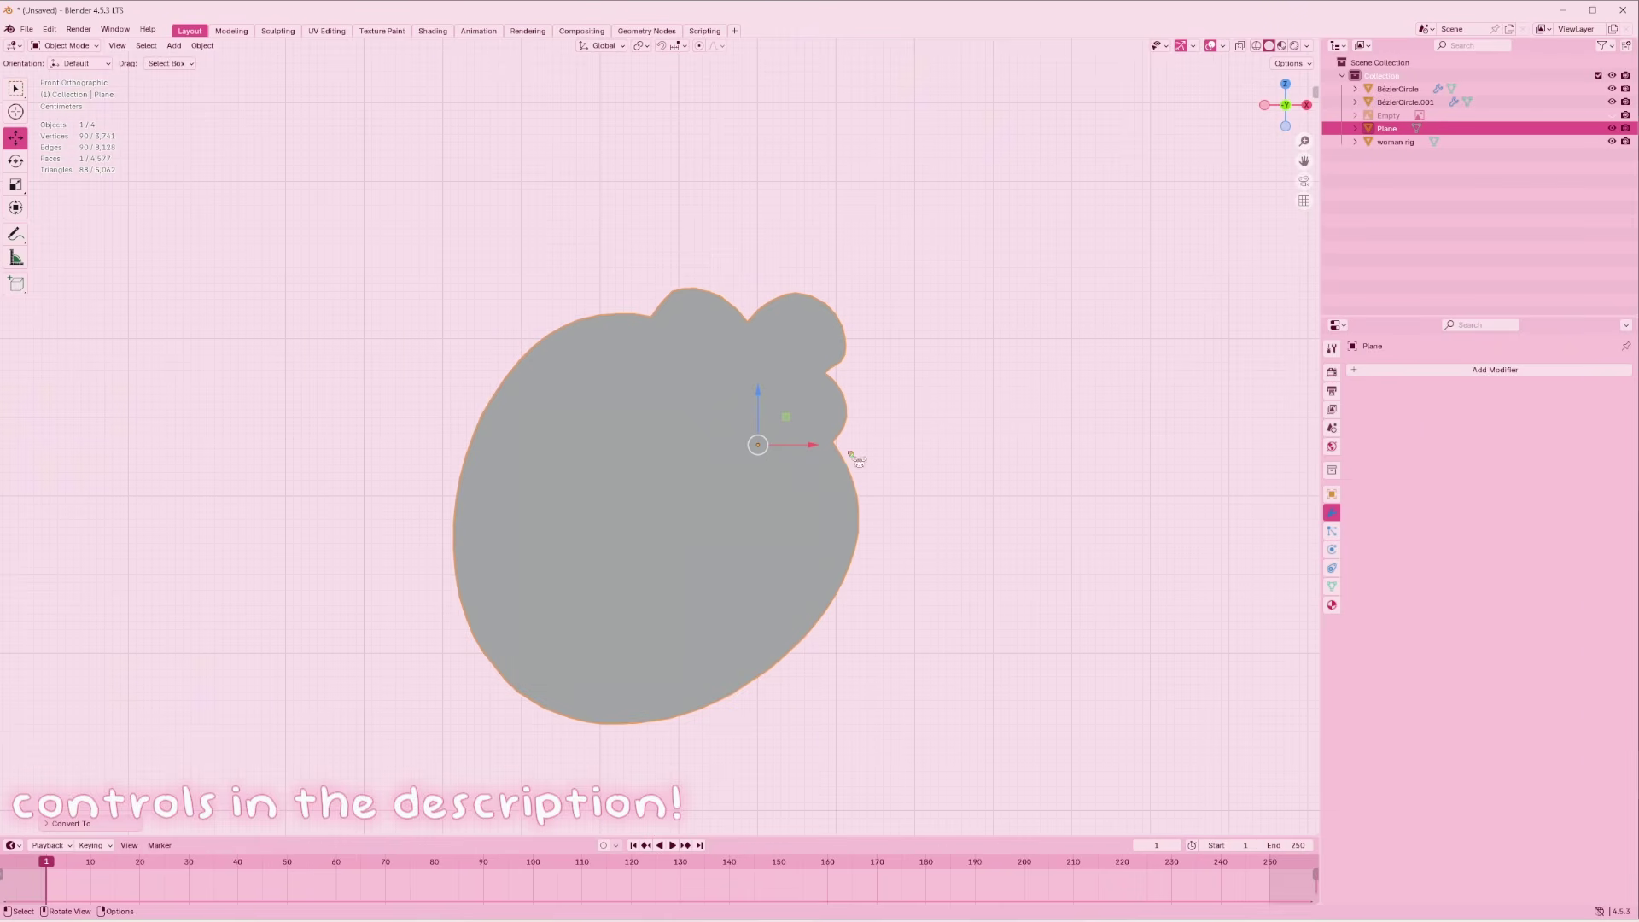
In the right side view, extrude the whole strawberry face into a thin slab
click(1306, 104)
key(Tab)
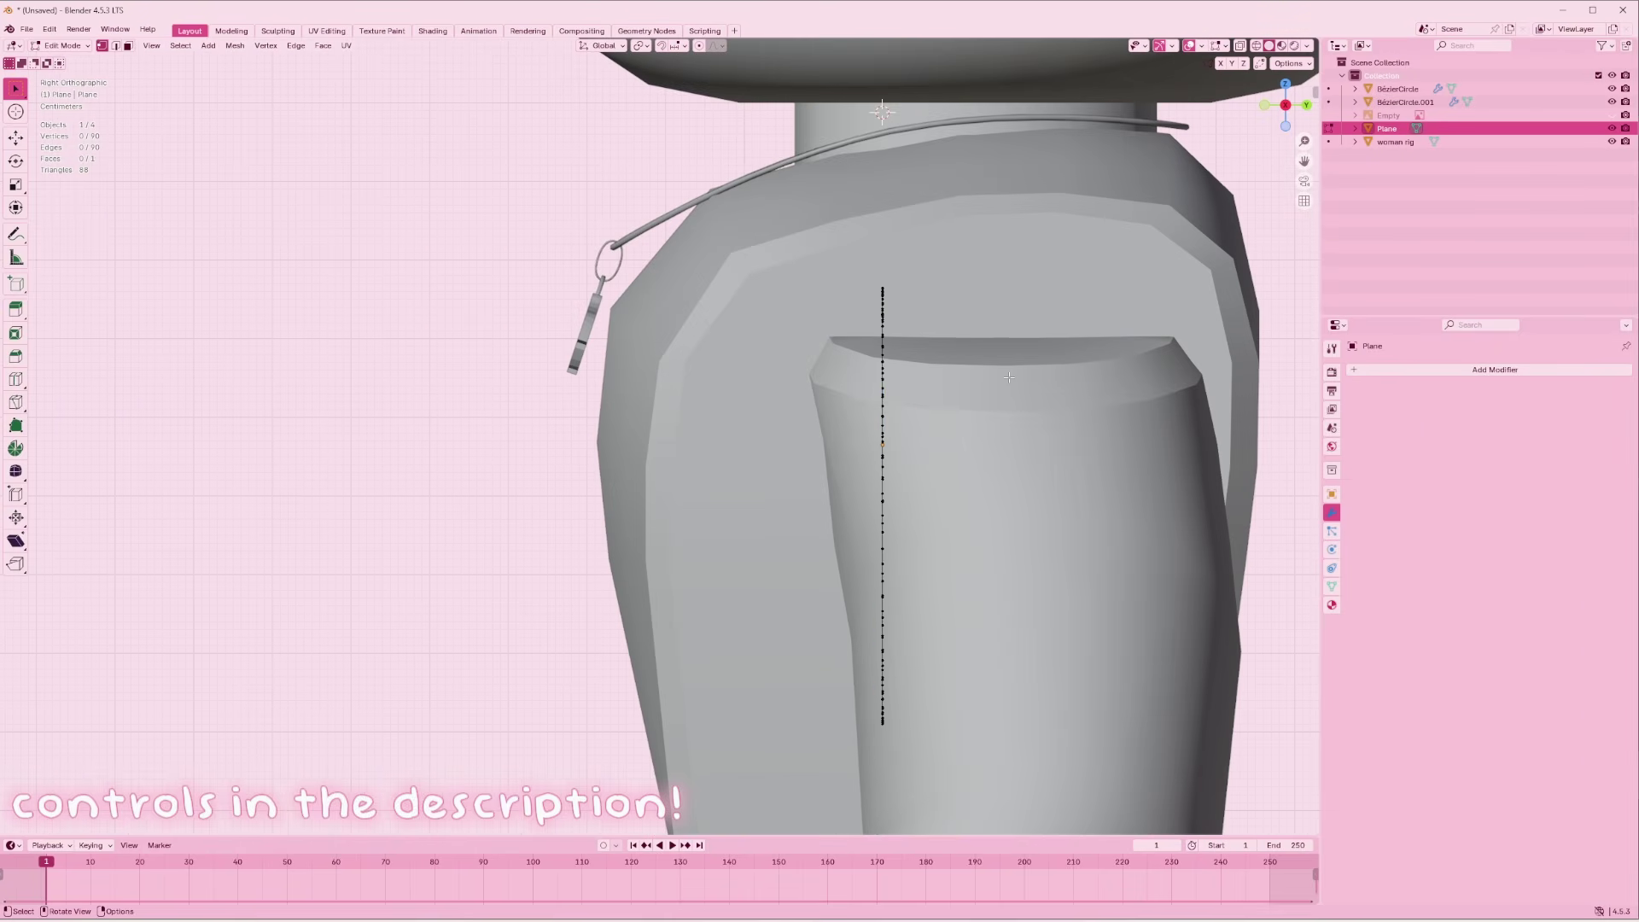
key(a)
key(e)
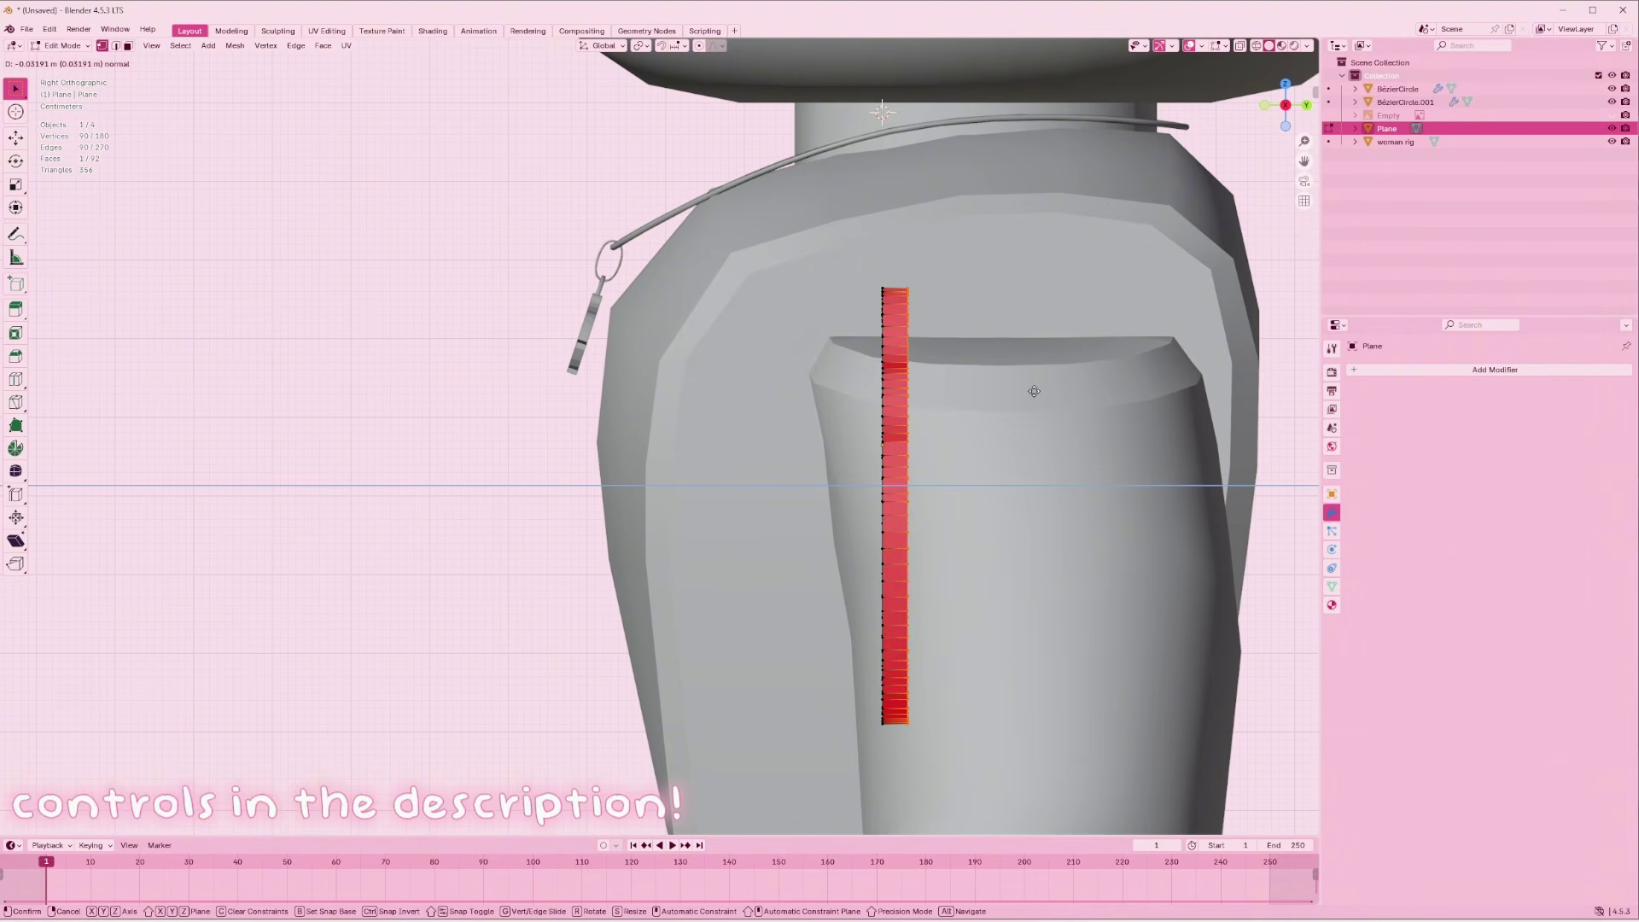
click(1033, 390)
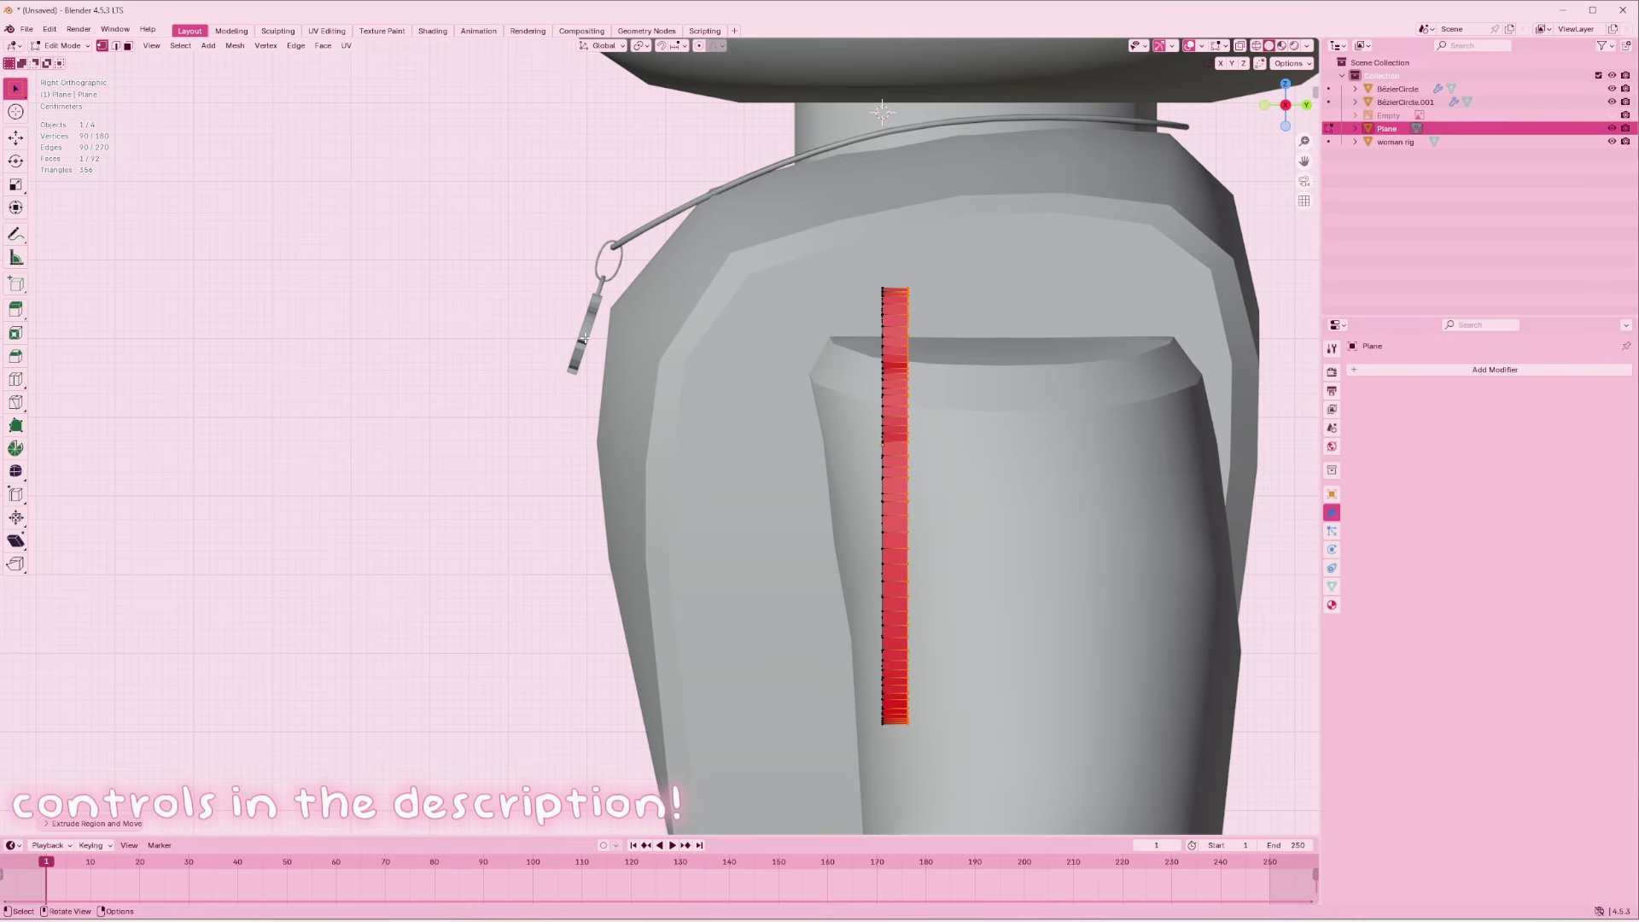
key(Tab)
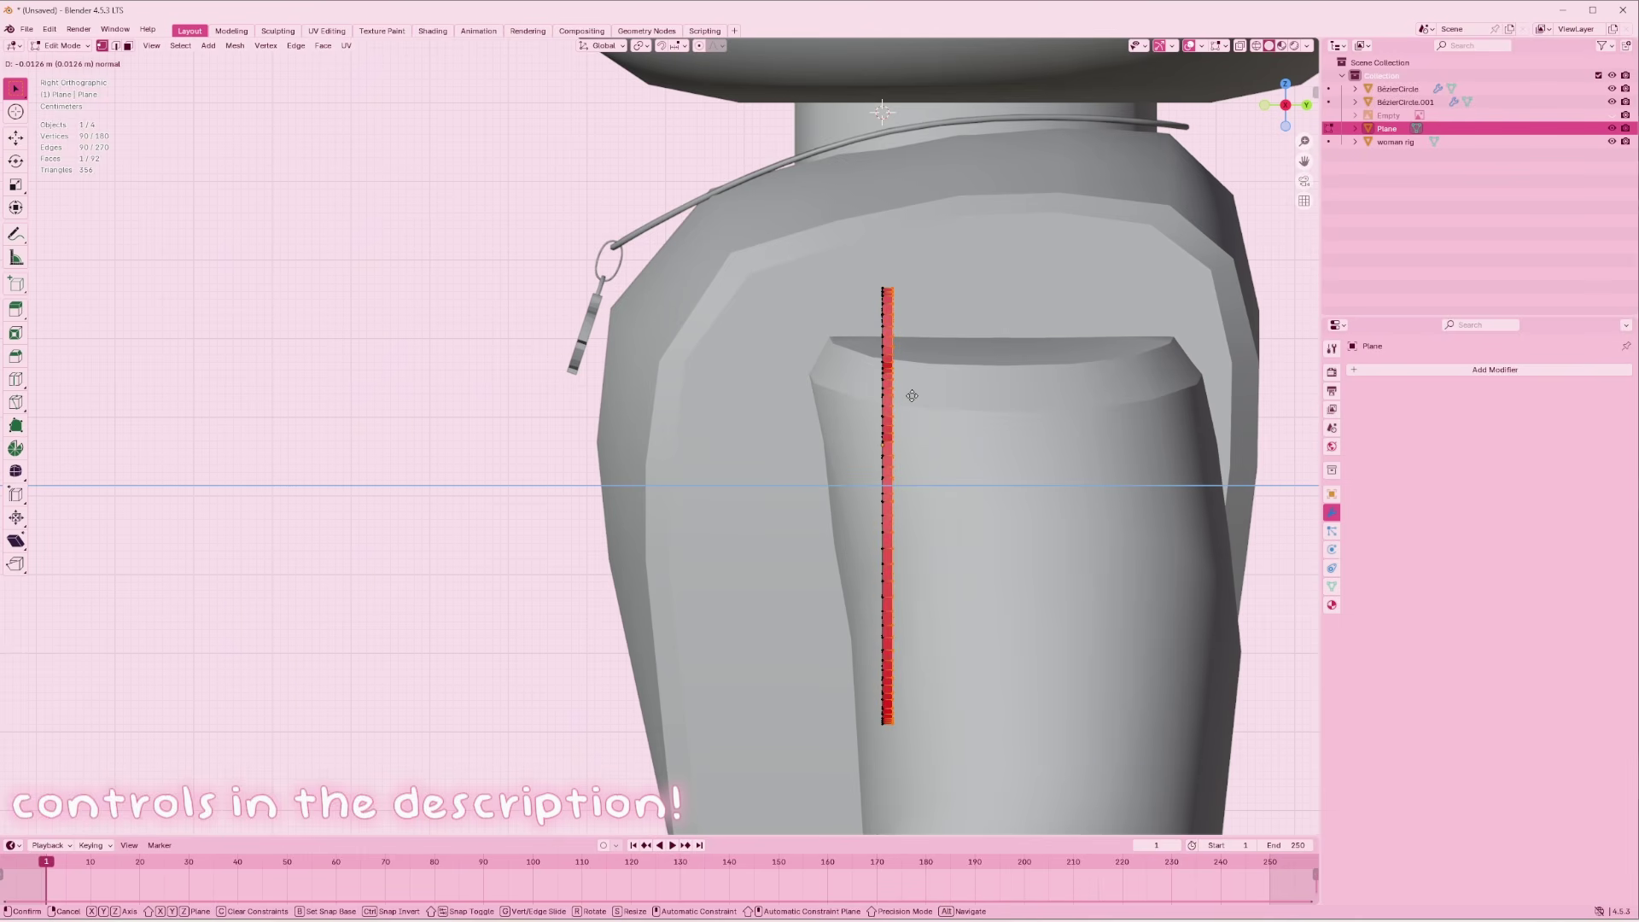
Return to the front view and reposition the extruded strawberry
key(KP_1)
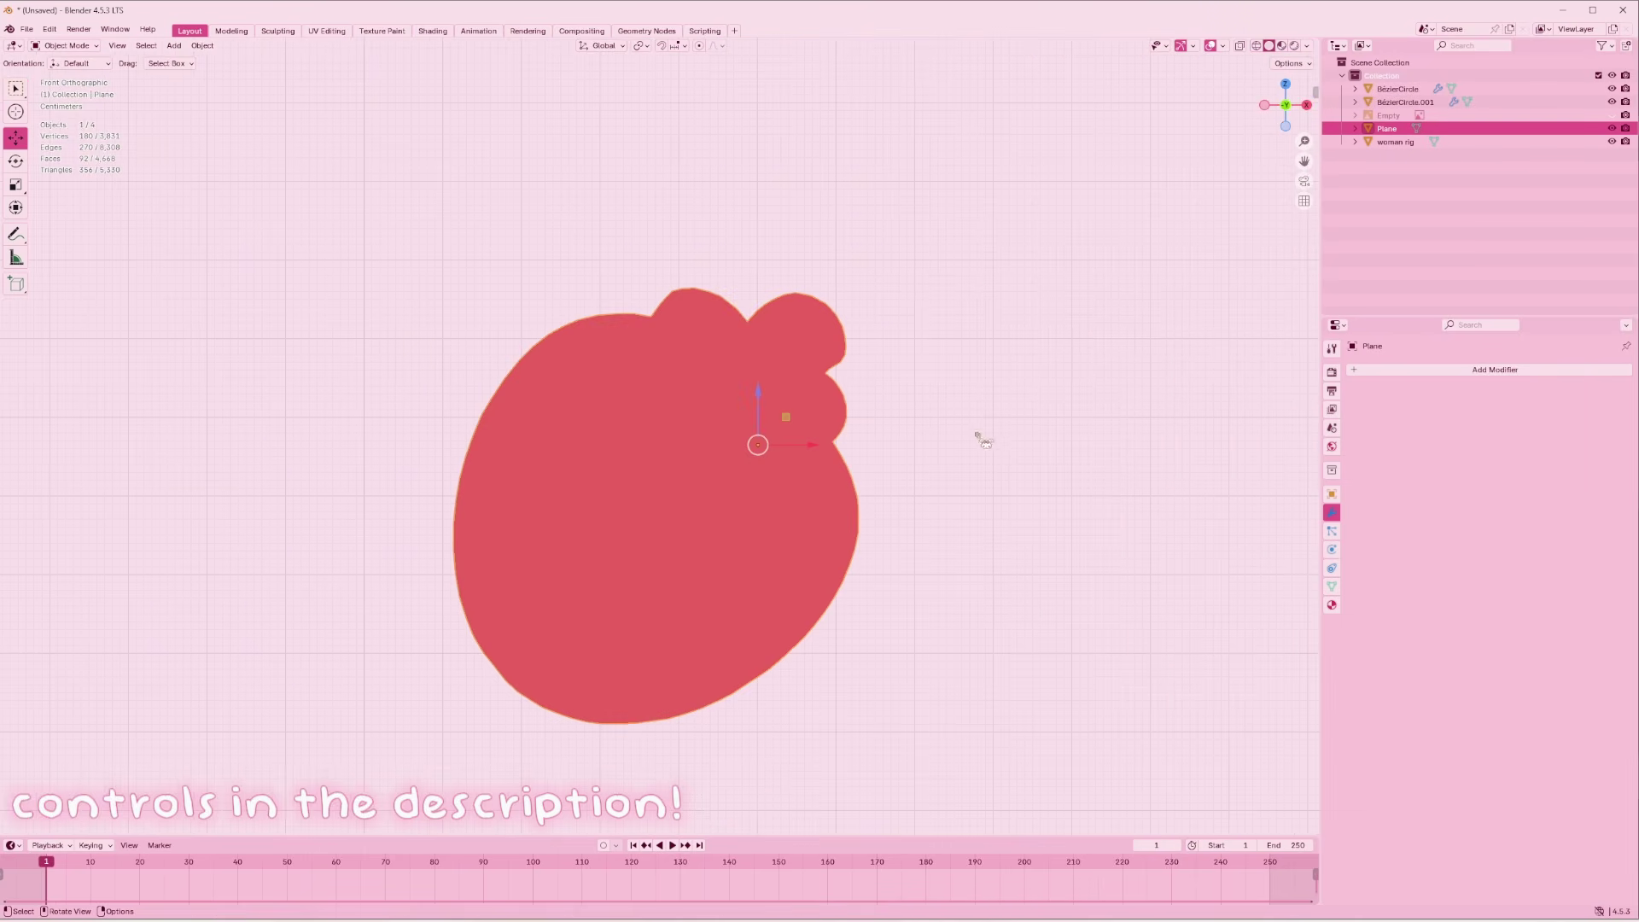
scroll(674, 485, up, 3)
key(g)
click(783, 409)
scroll(802, 417, down, 3)
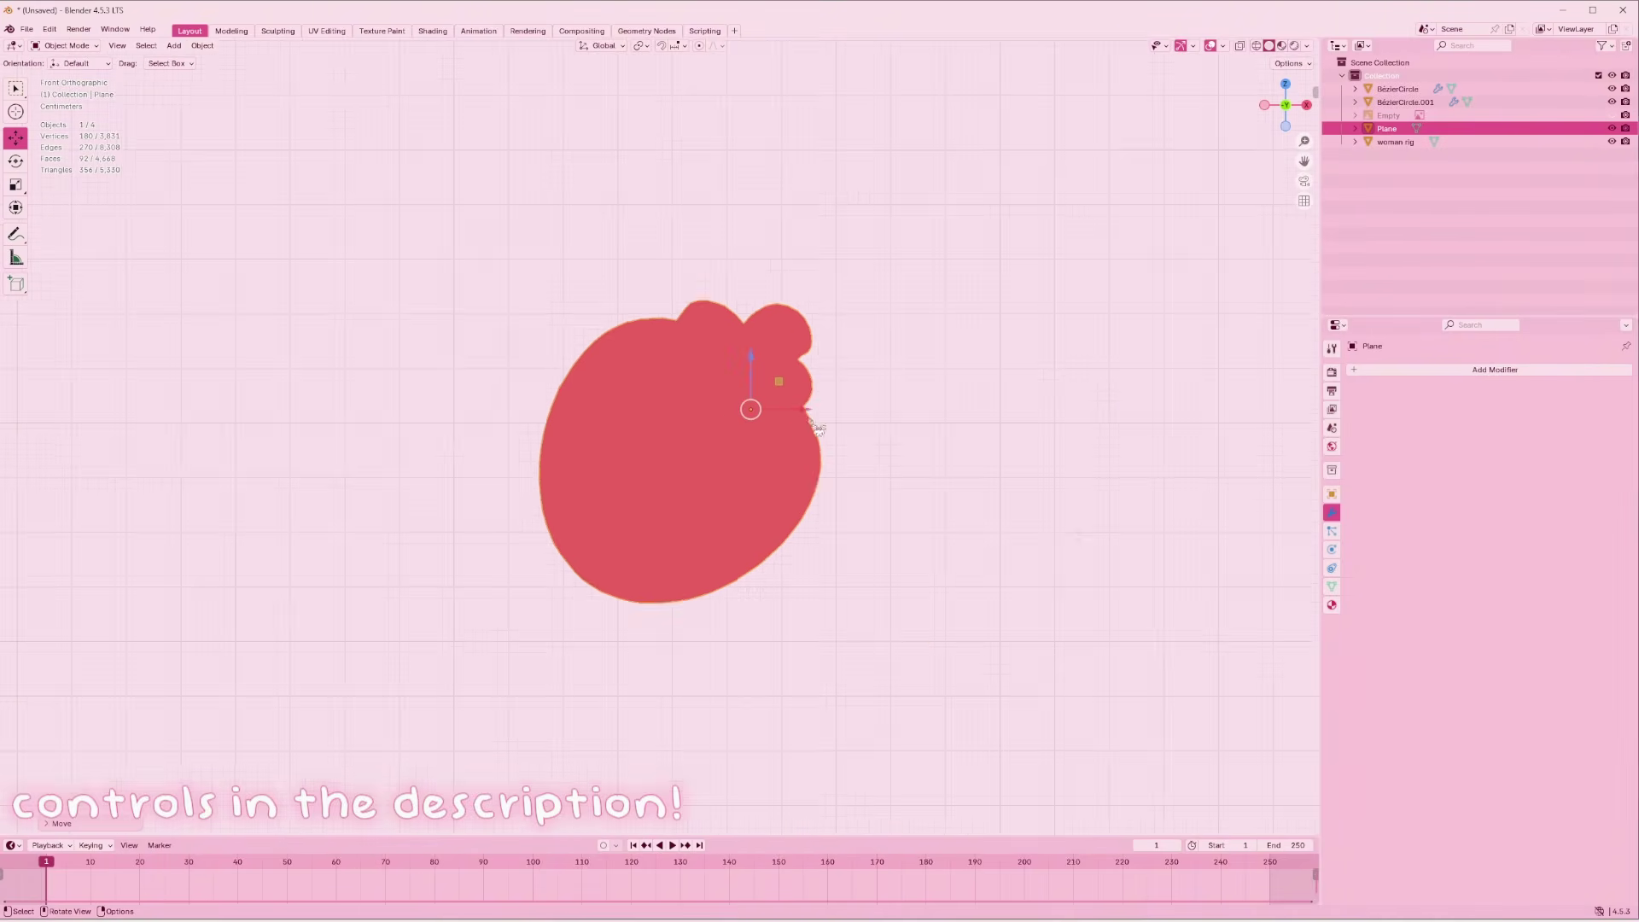
scroll(768, 452, up, 4)
scroll(821, 483, down, 2)
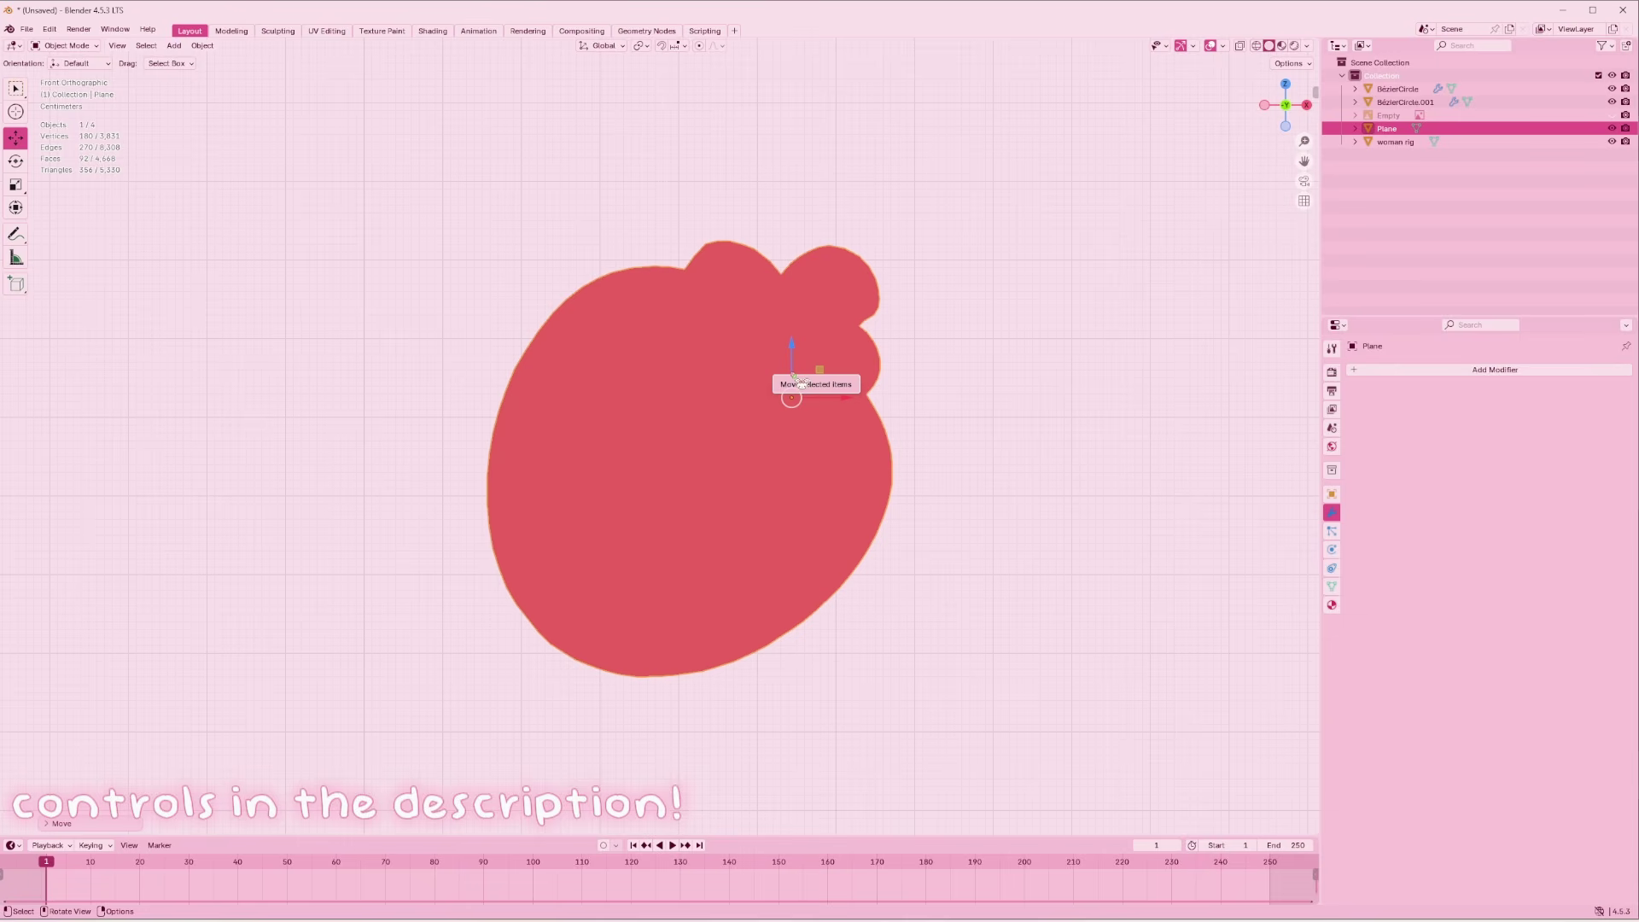
Display the strawberry in wireframe and select all its front and back vertices with Circle Select
key(z)
click(683, 374)
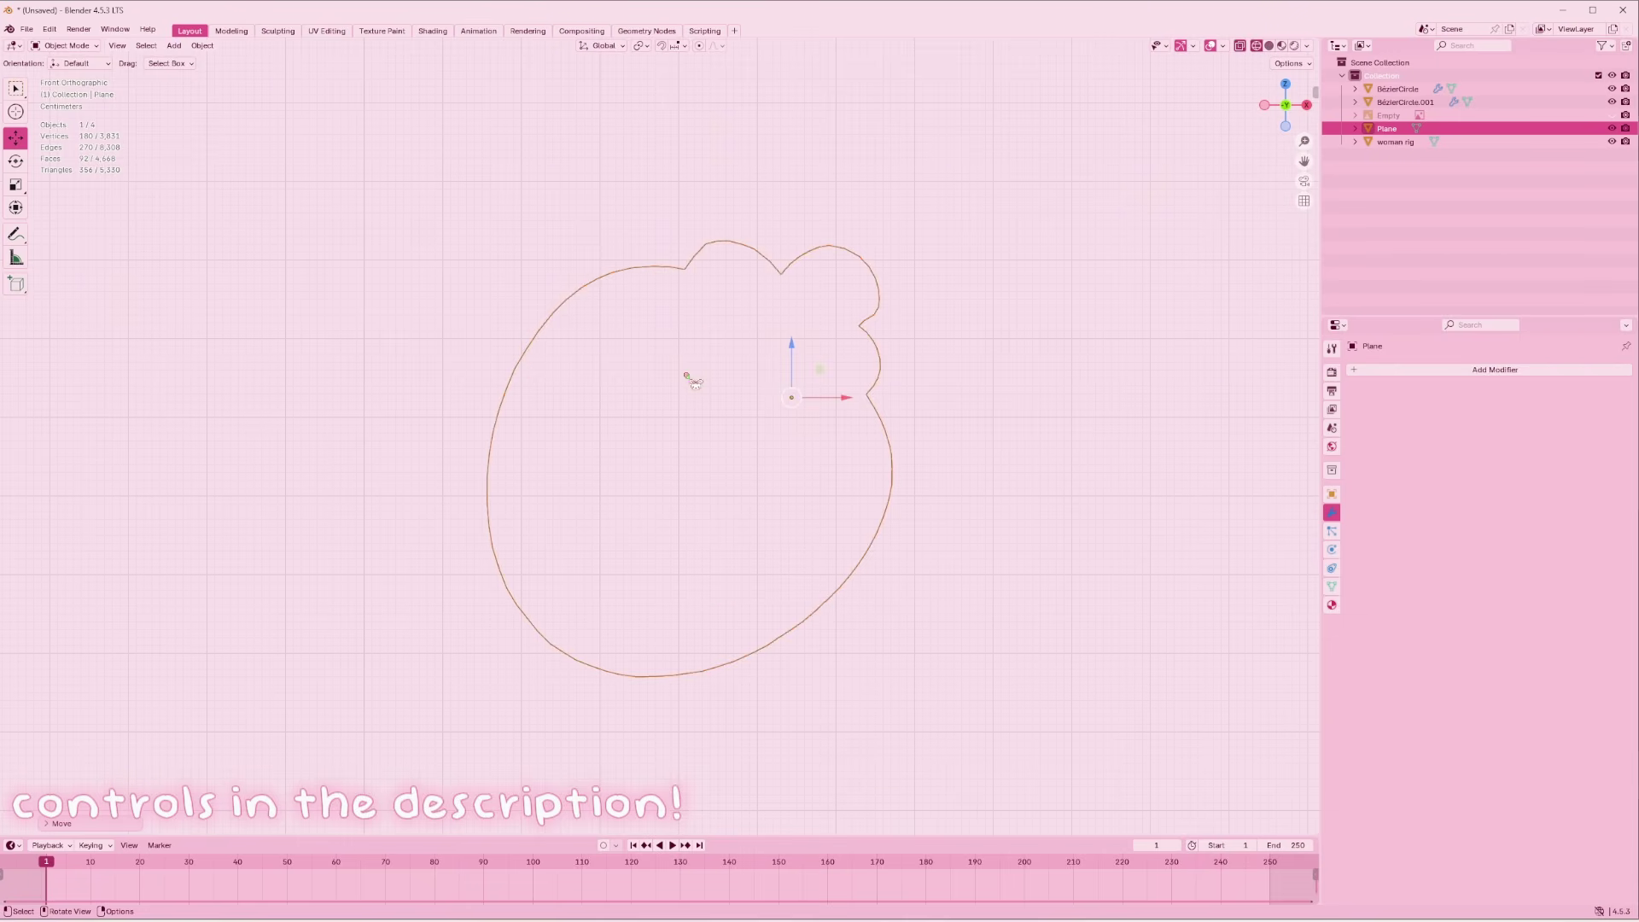
key(Tab)
key(alt+a)
scroll(424, 371, down, 4)
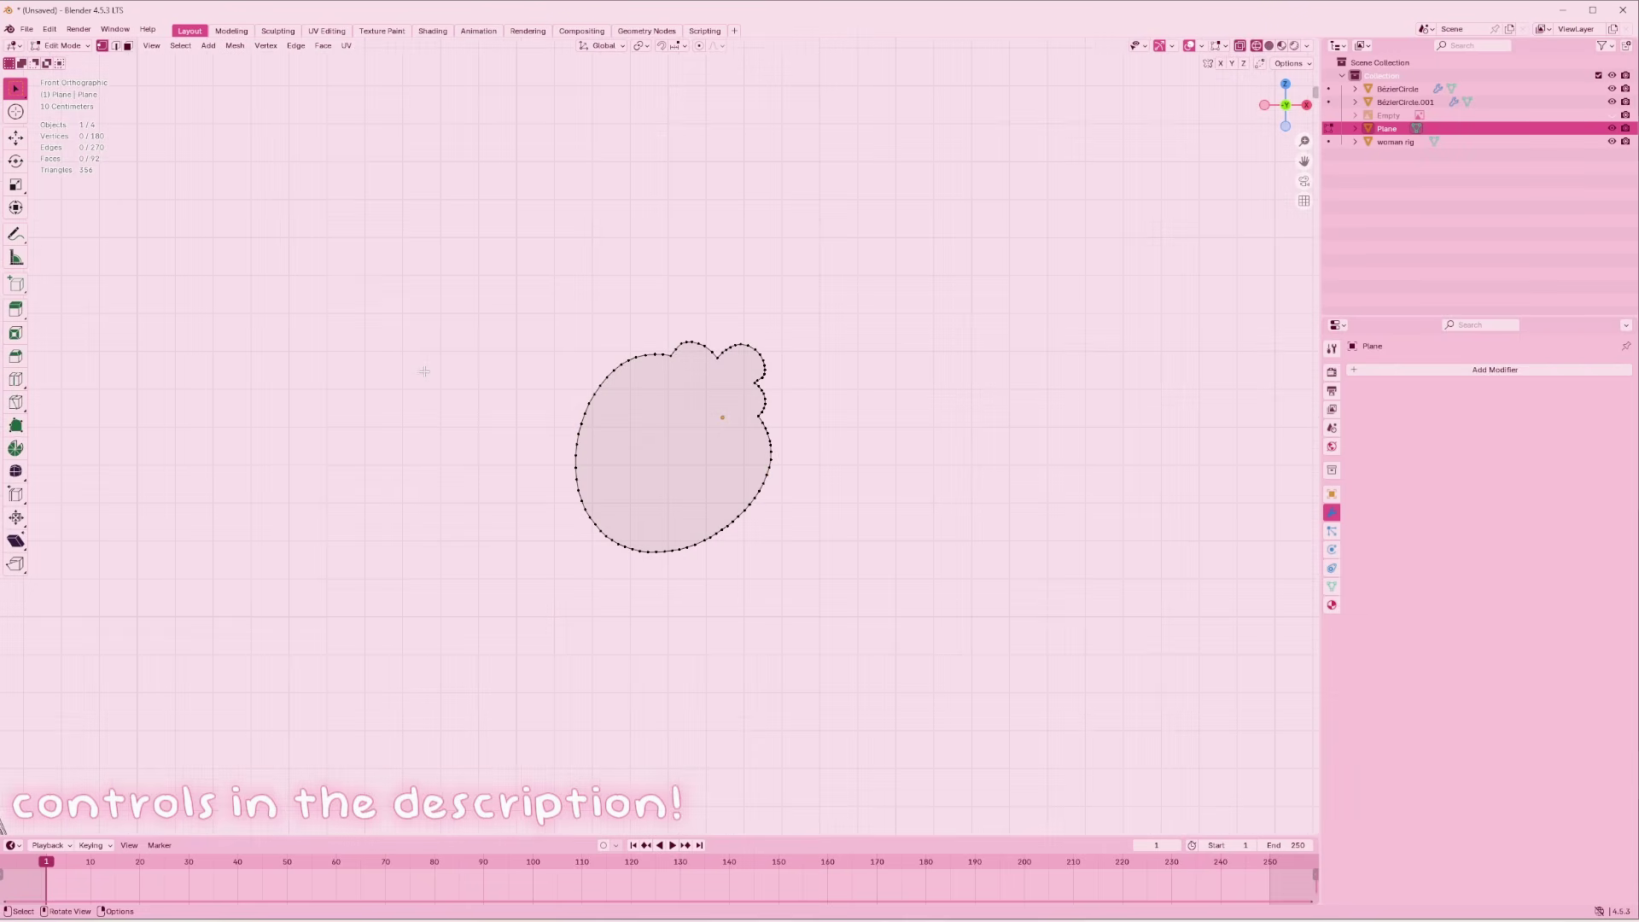
scroll(424, 371, up, 3)
key(c)
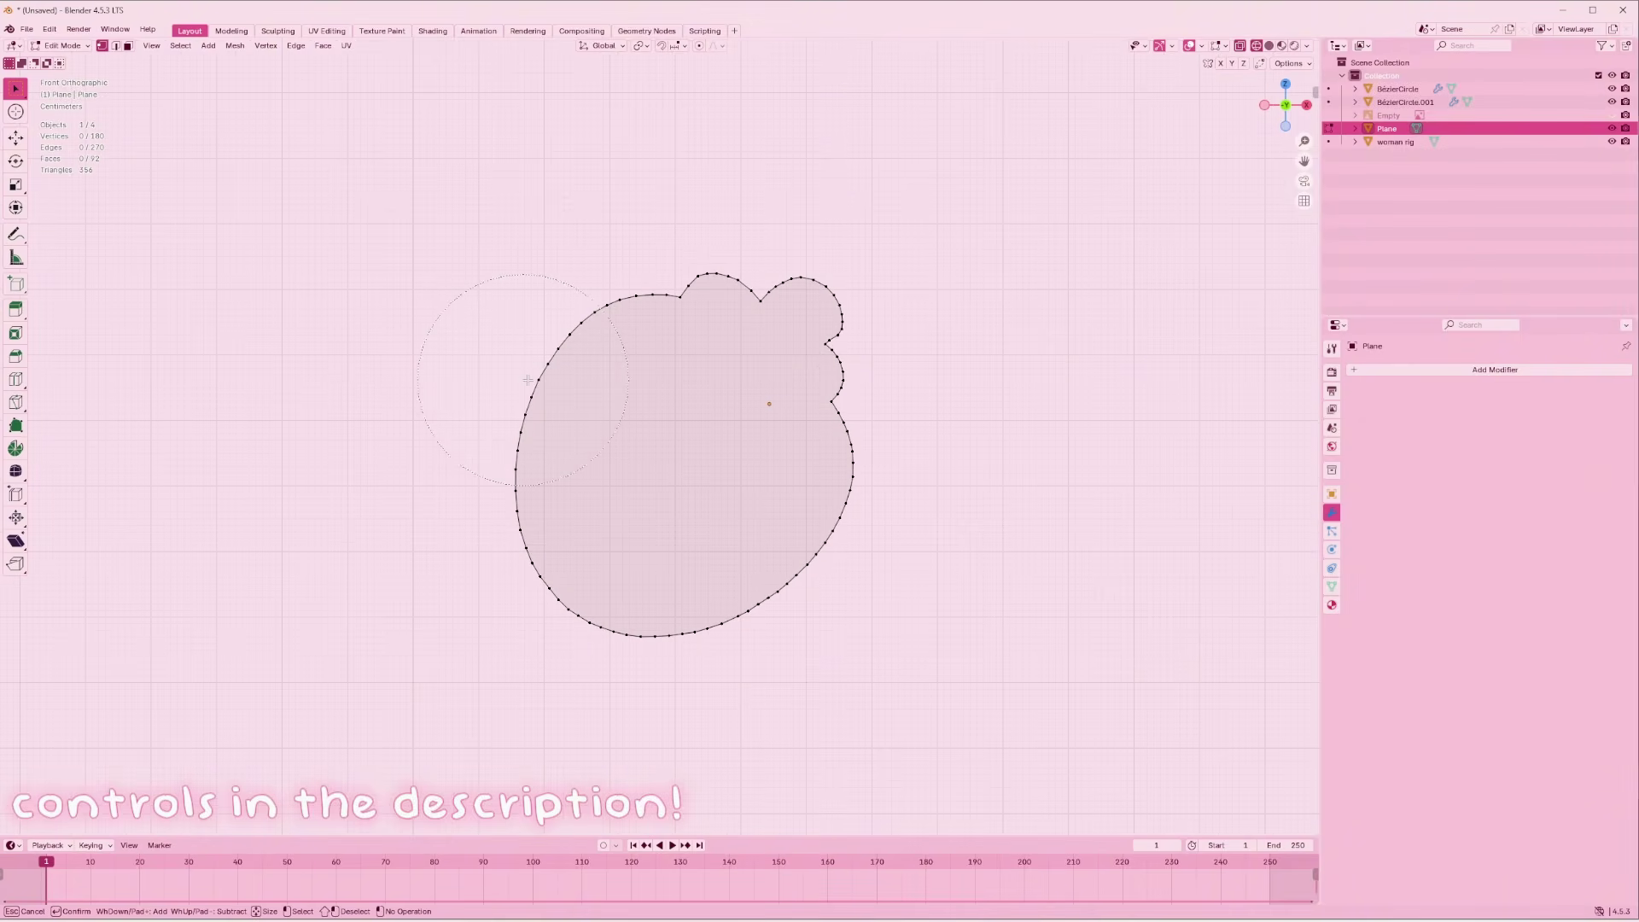
mouse_move(527, 379)
mouse_down()
mouse_move(717, 350)
mouse_move(768, 512)
mouse_move(589, 546)
mouse_move(648, 435)
mouse_up()
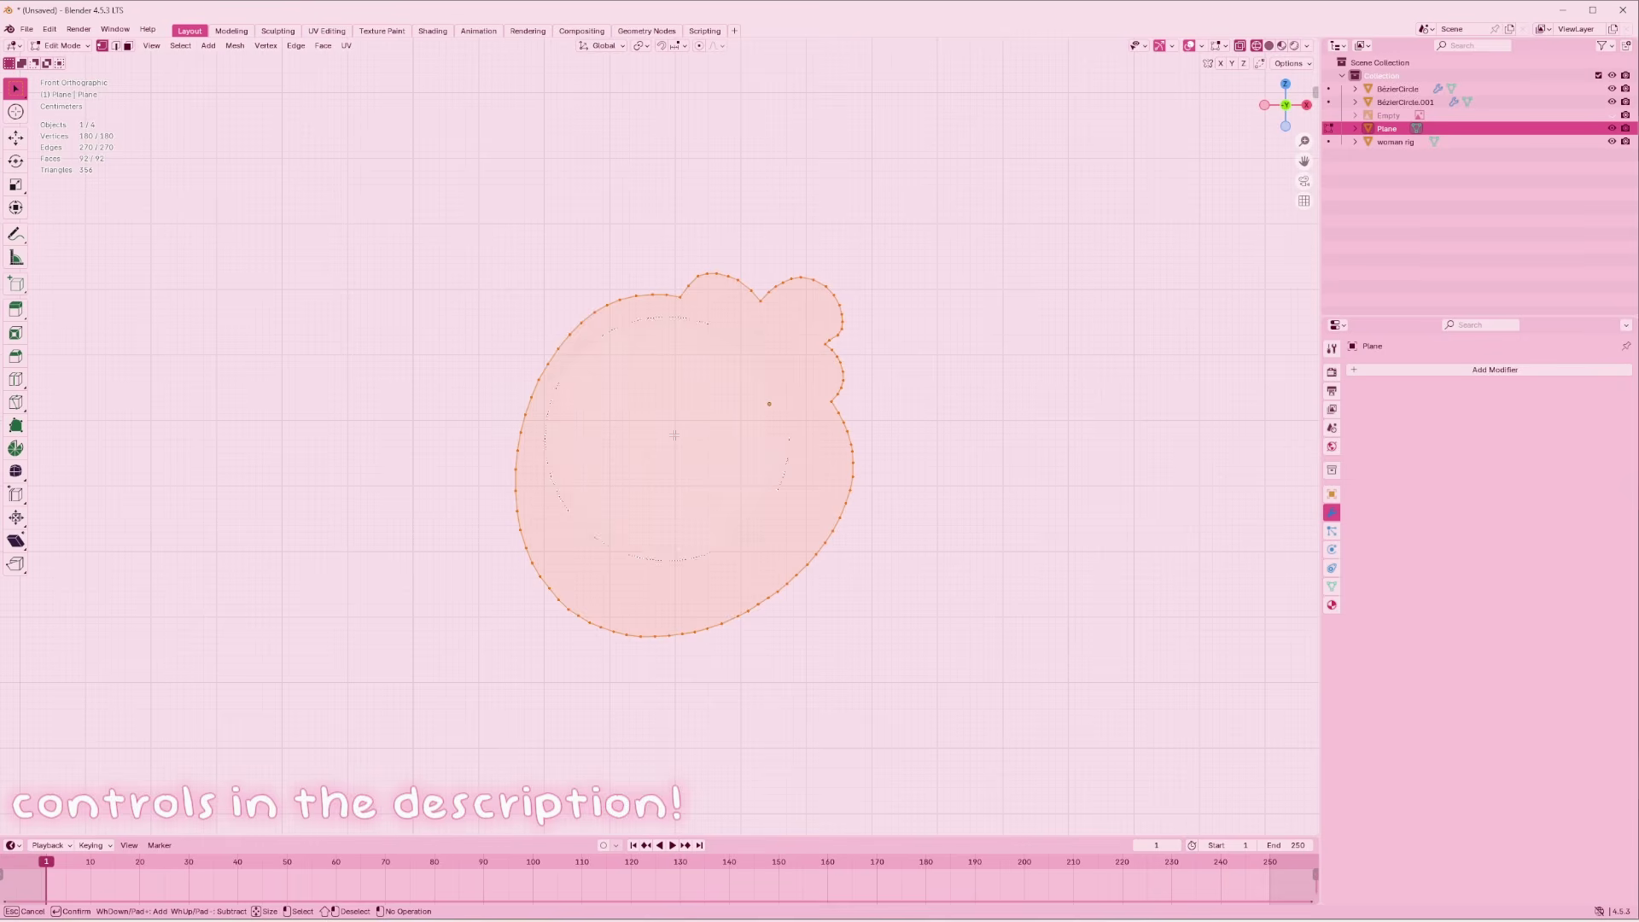
right_click(722, 369)
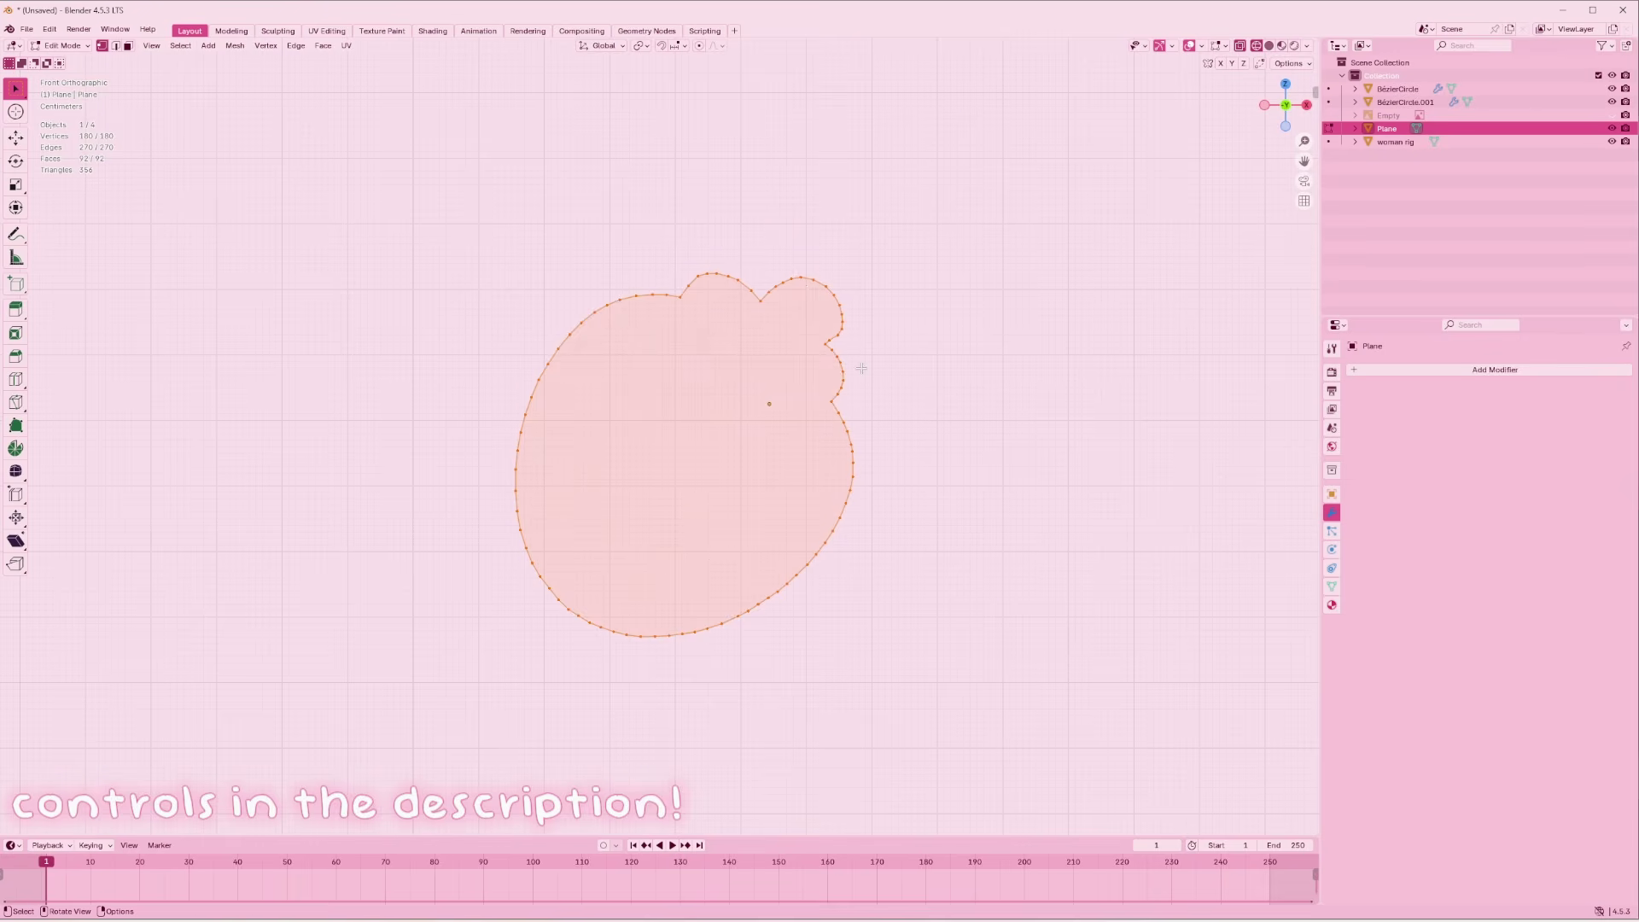
Return to solid shading and flip the normals of the selected strawberry faces
key(z)
click(945, 362)
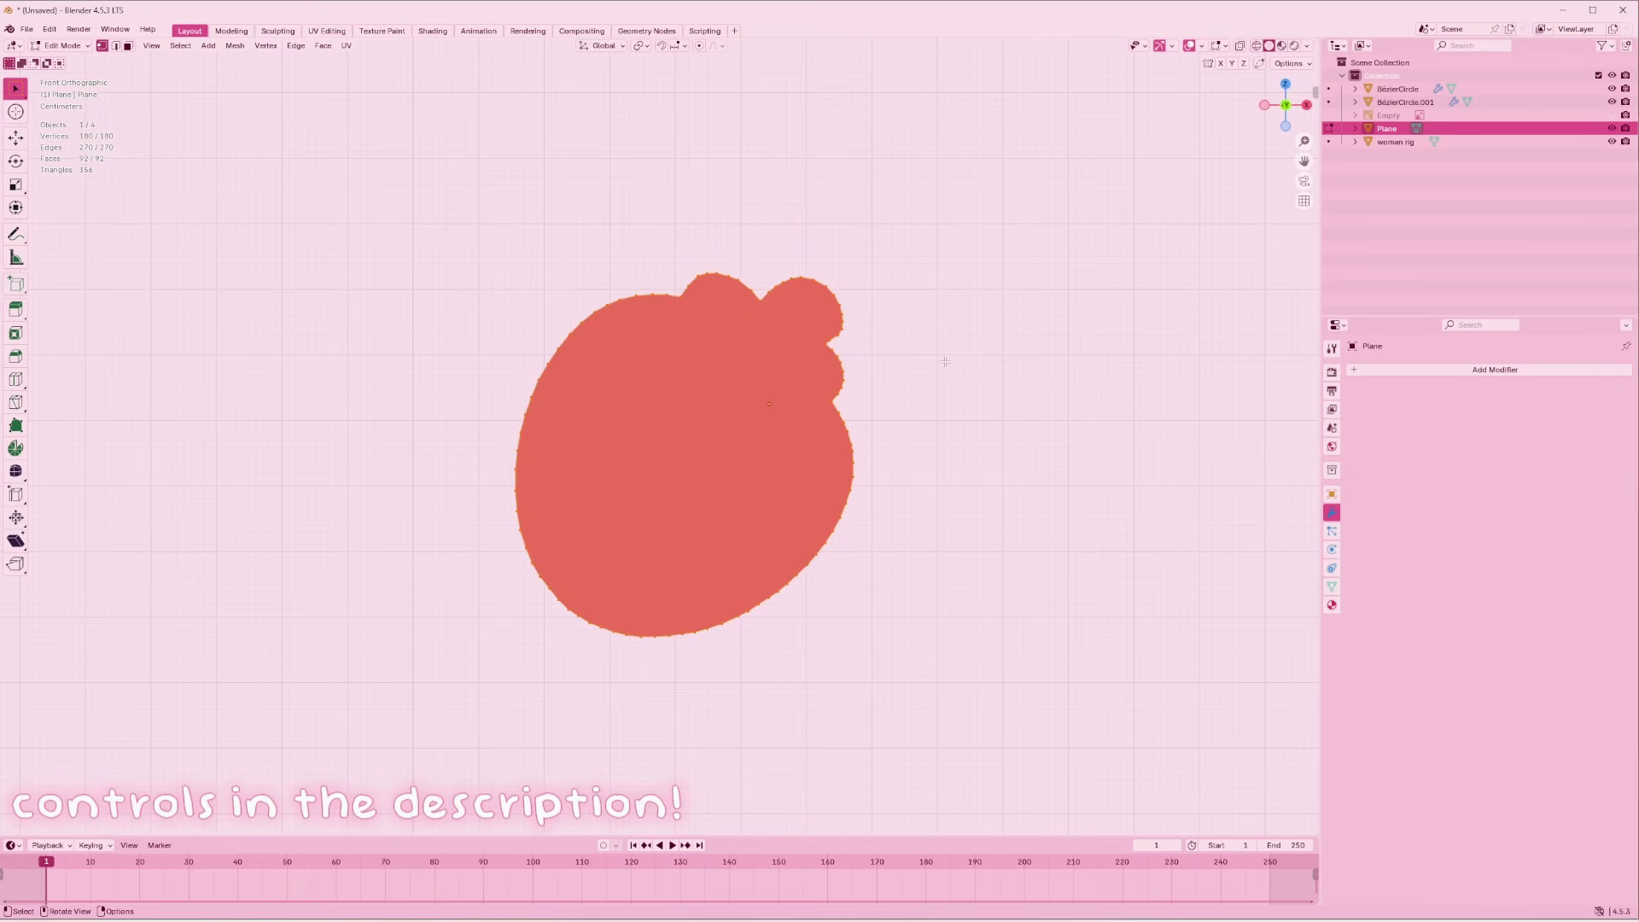
key(alt+n)
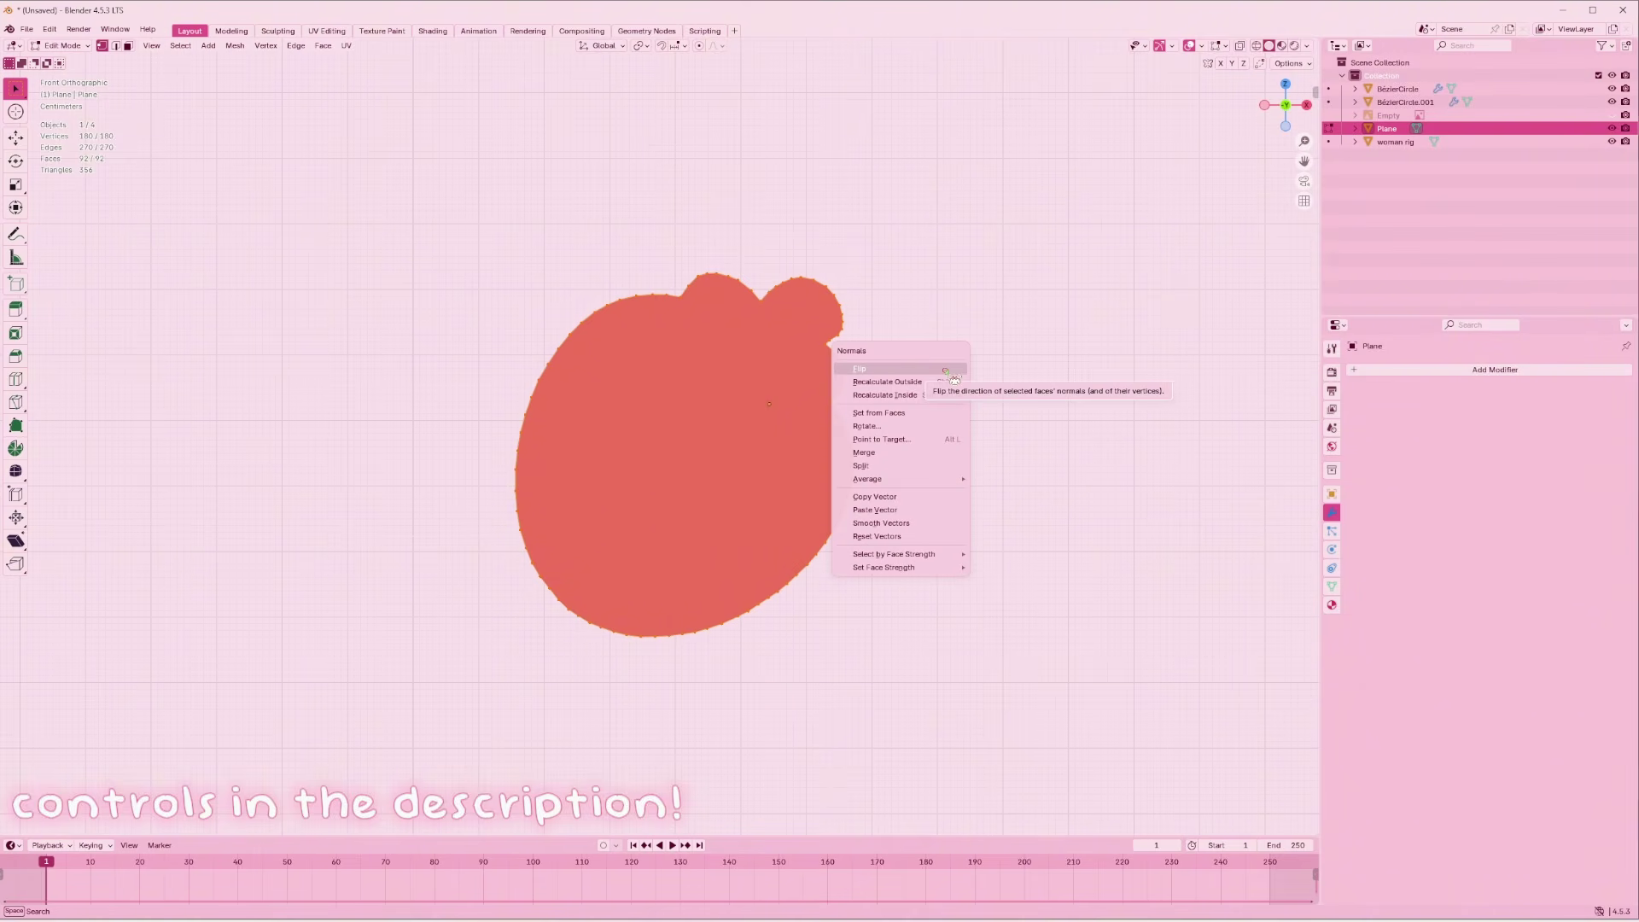
click(943, 381)
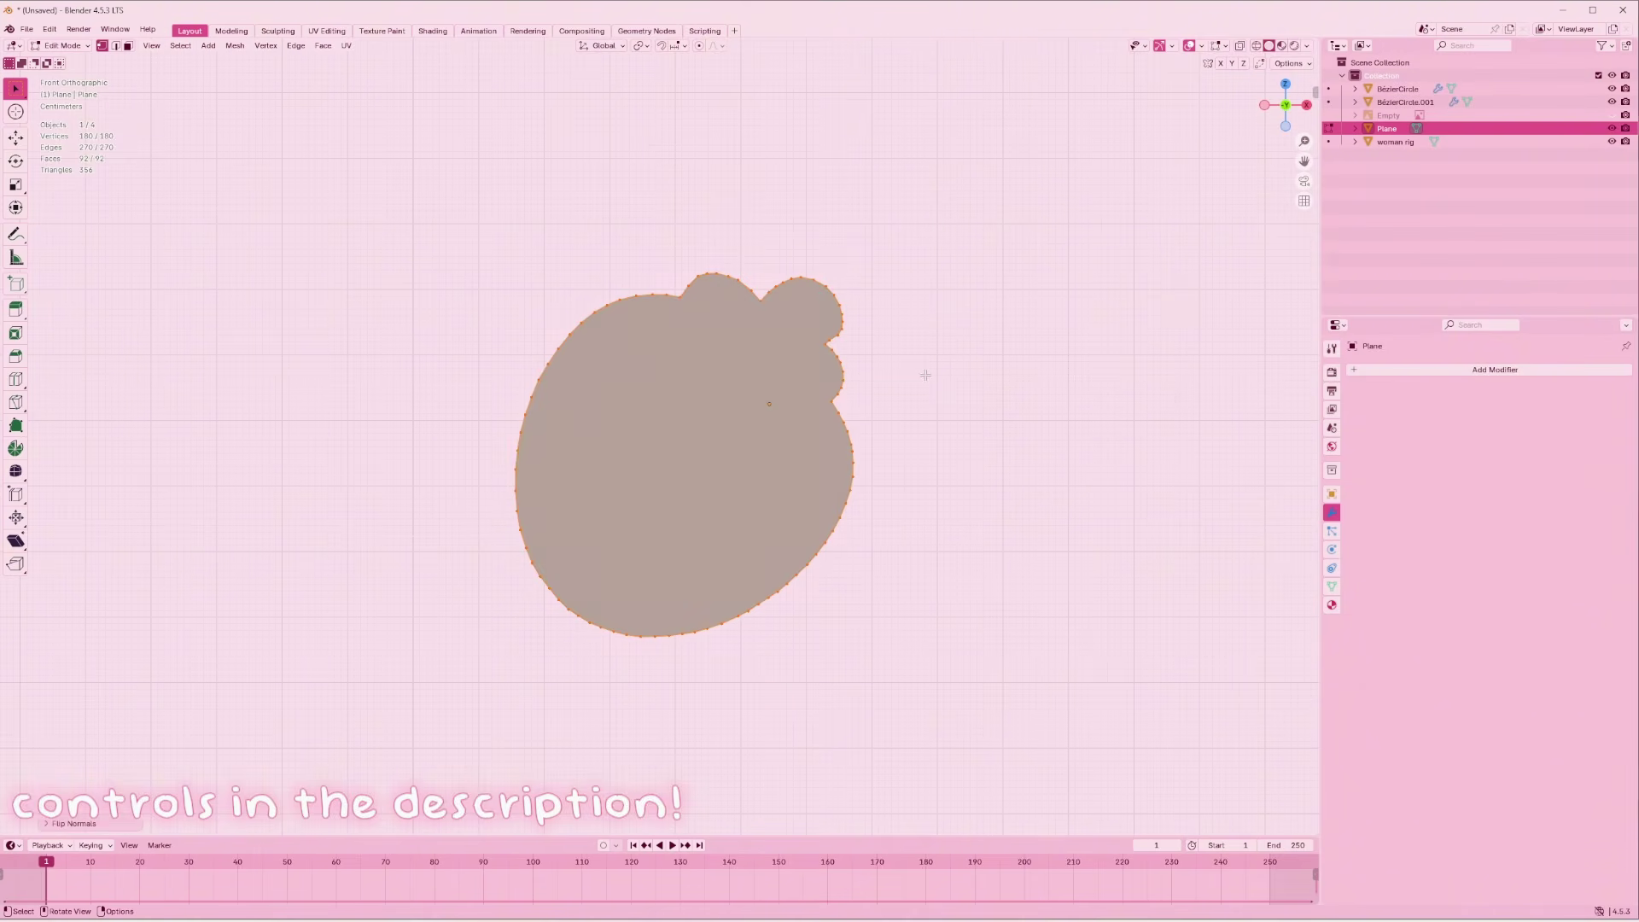
In Object Mode, set the strawberry's origin to its geometry and move the object slightly along X
key(Tab)
scroll(924, 395, down, 2)
scroll(924, 395, up, 2)
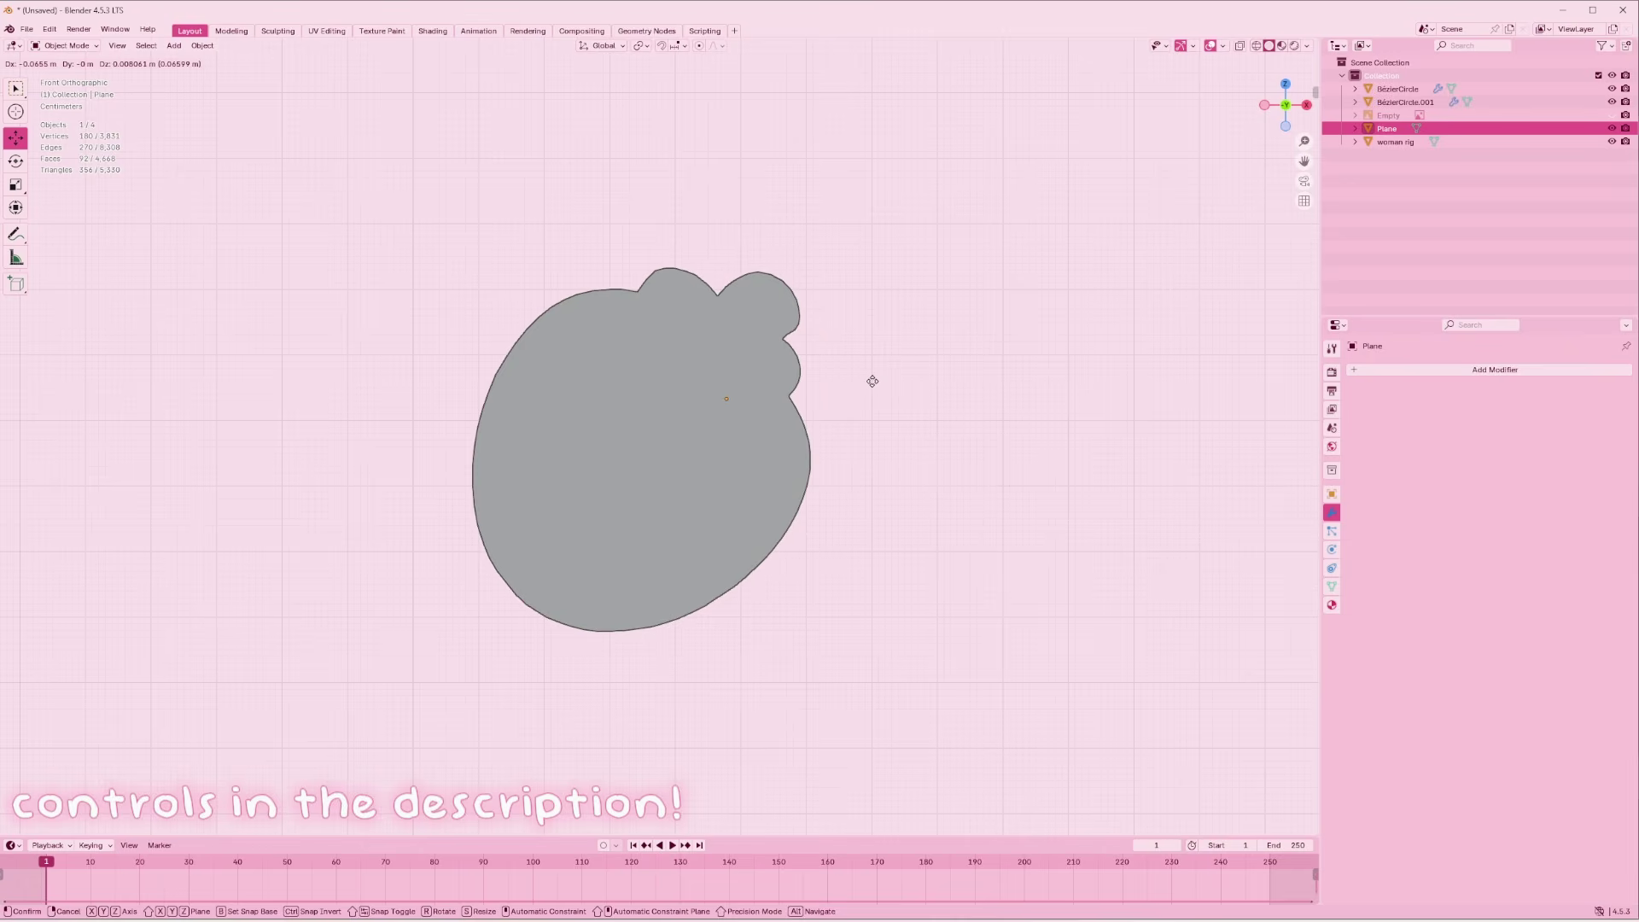
right_click(670, 448)
mouse_move(670, 448)
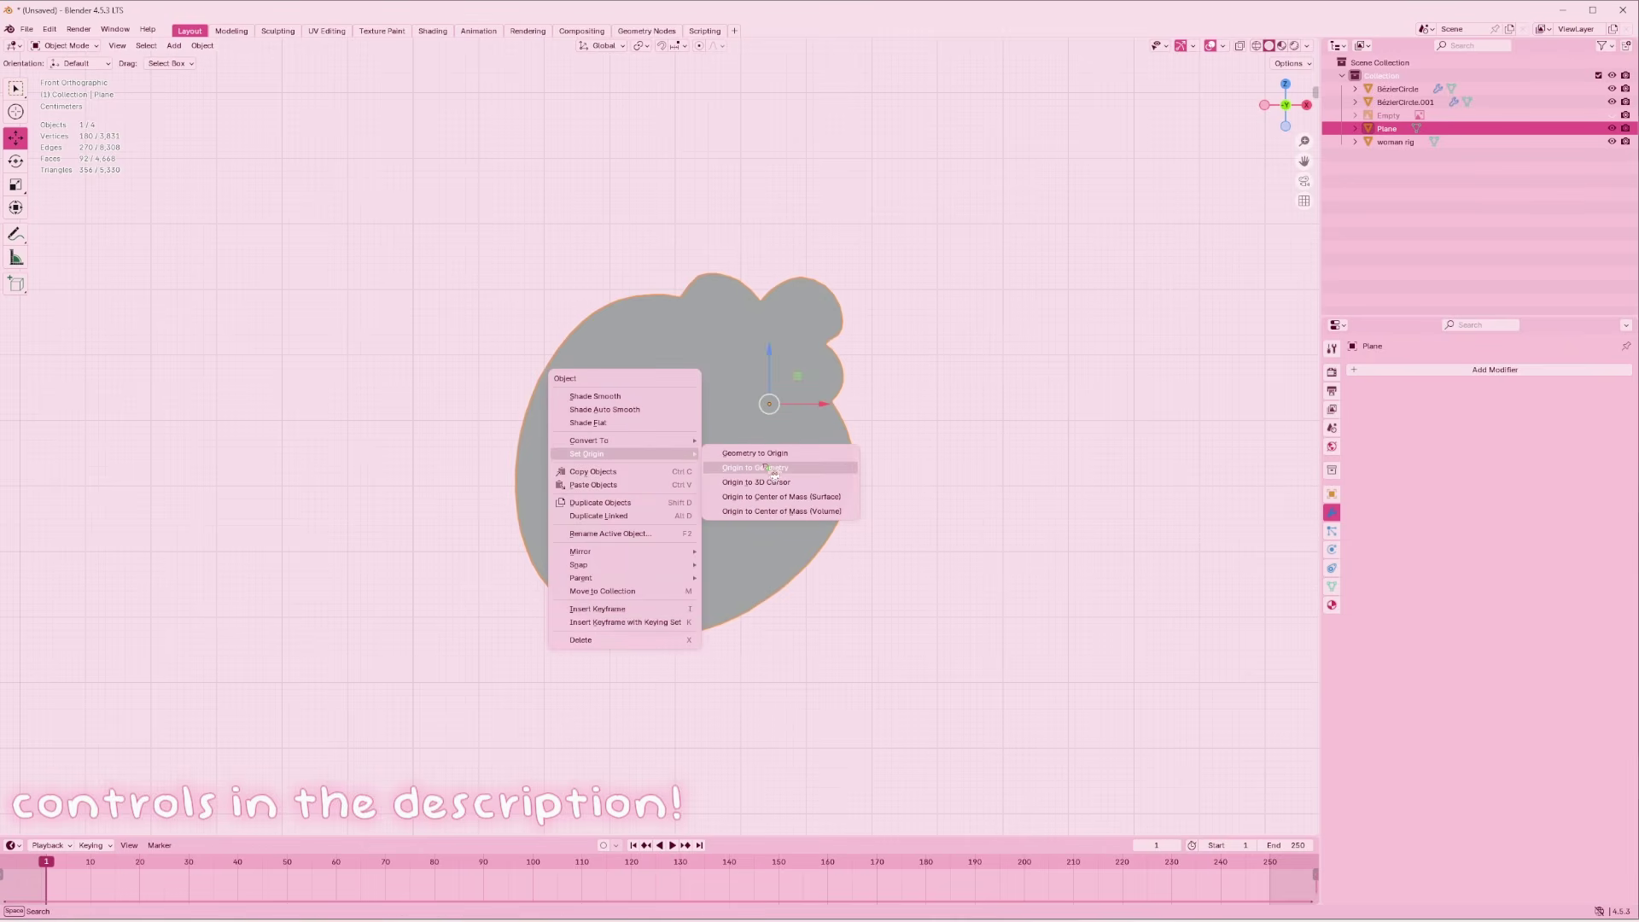
click(727, 441)
drag(669, 450, 708, 453)
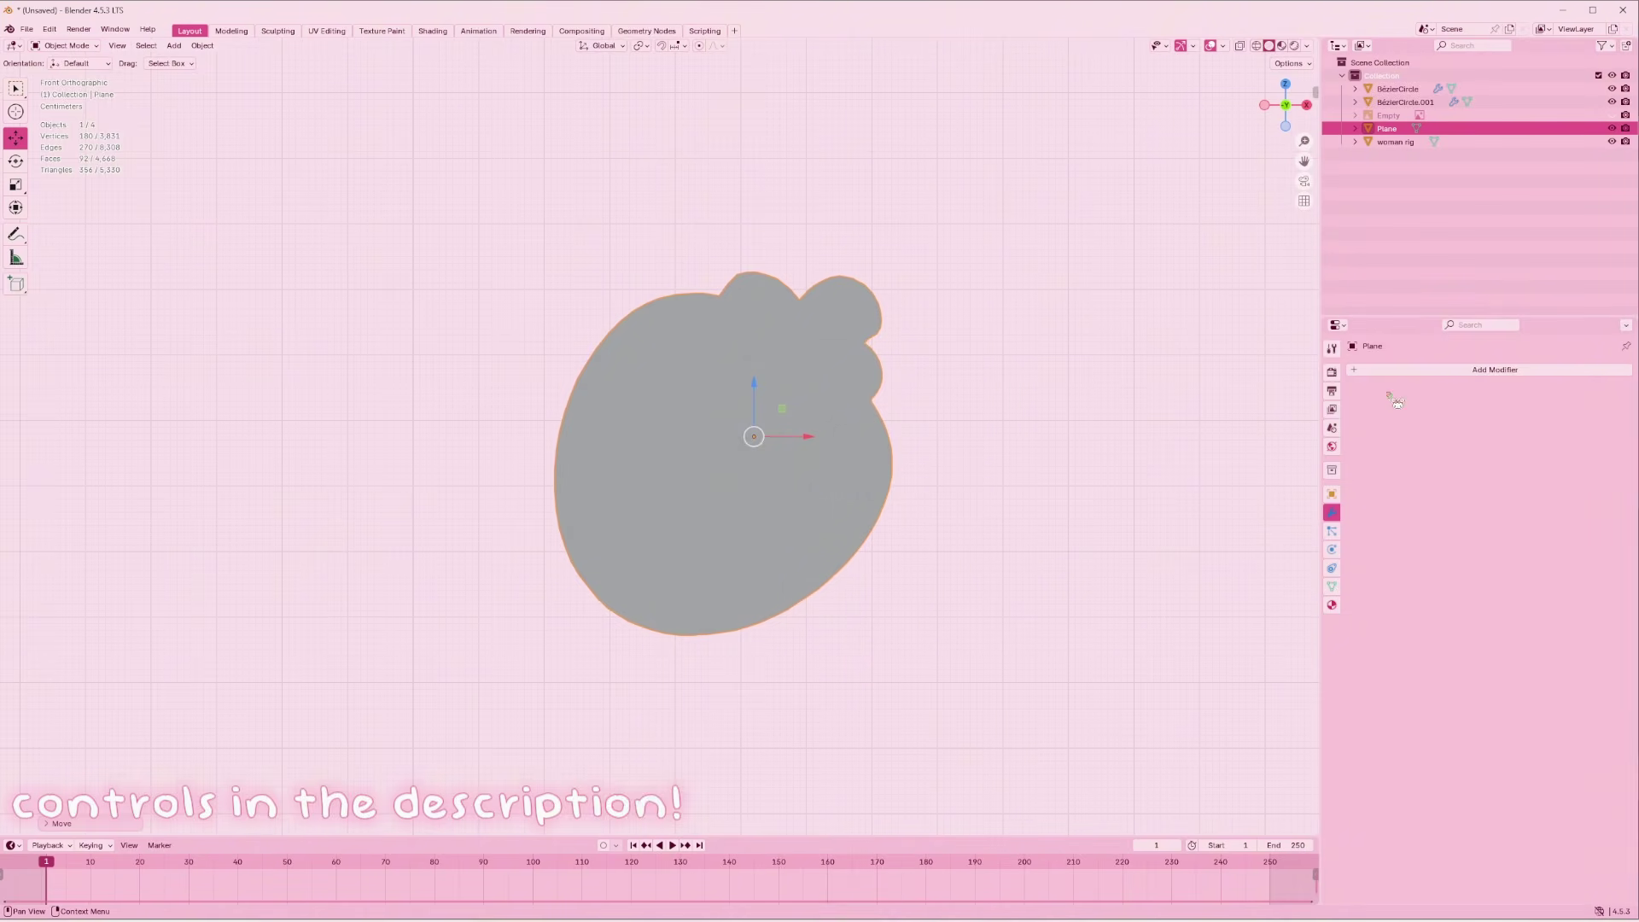
Try a Bevel modifier on the strawberry and remove it
click(1413, 369)
mouse_move(1366, 371)
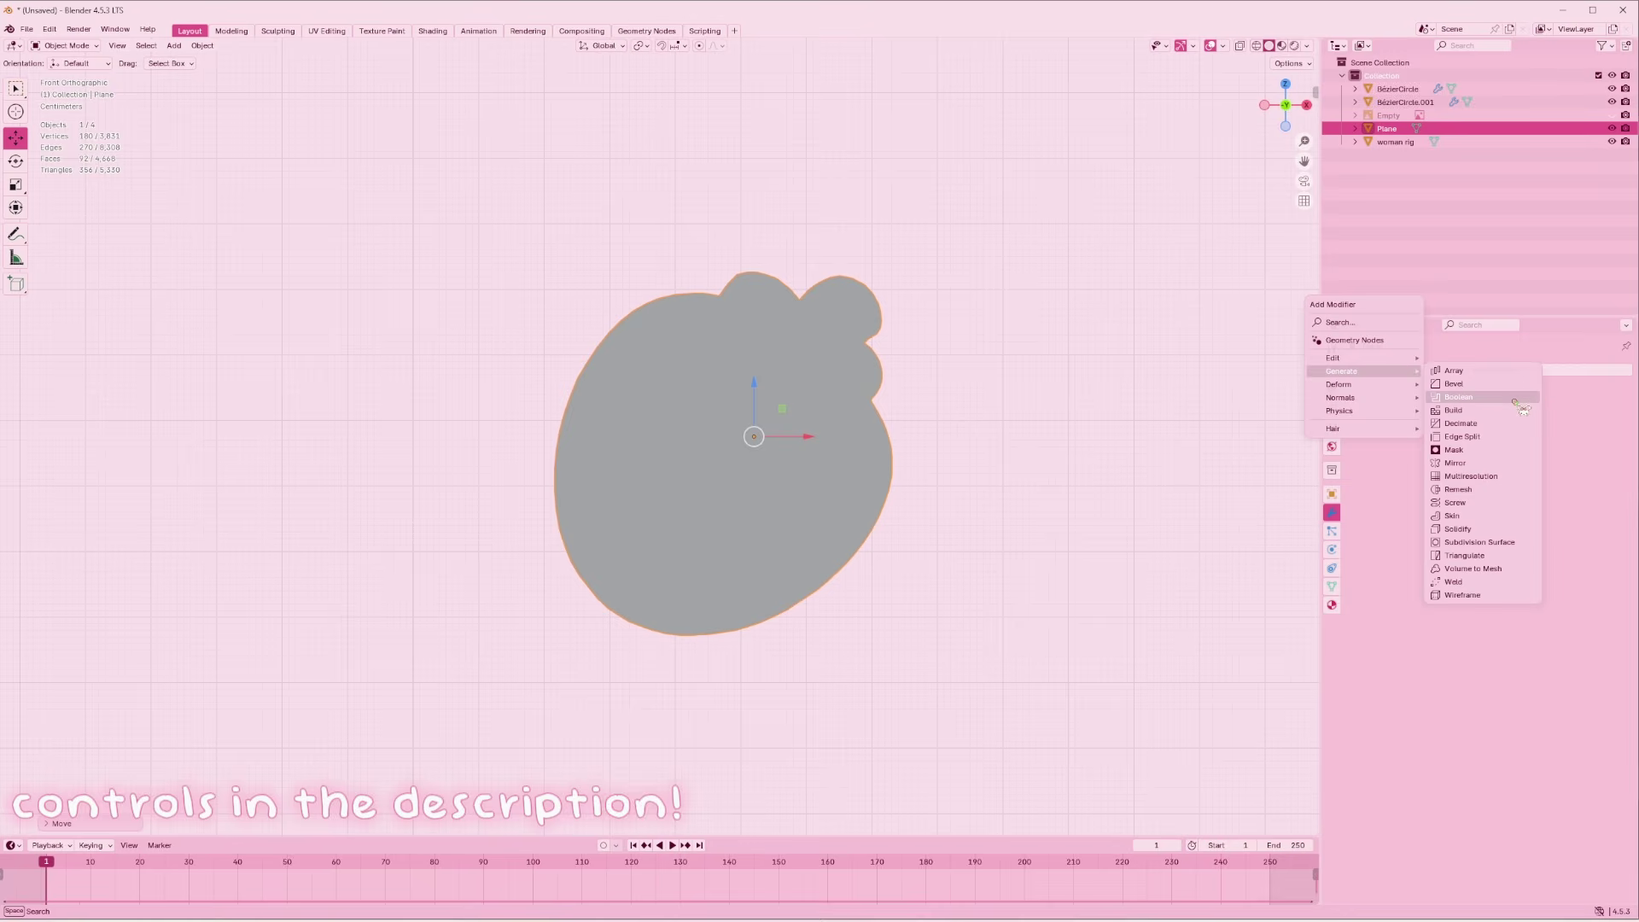
click(1500, 385)
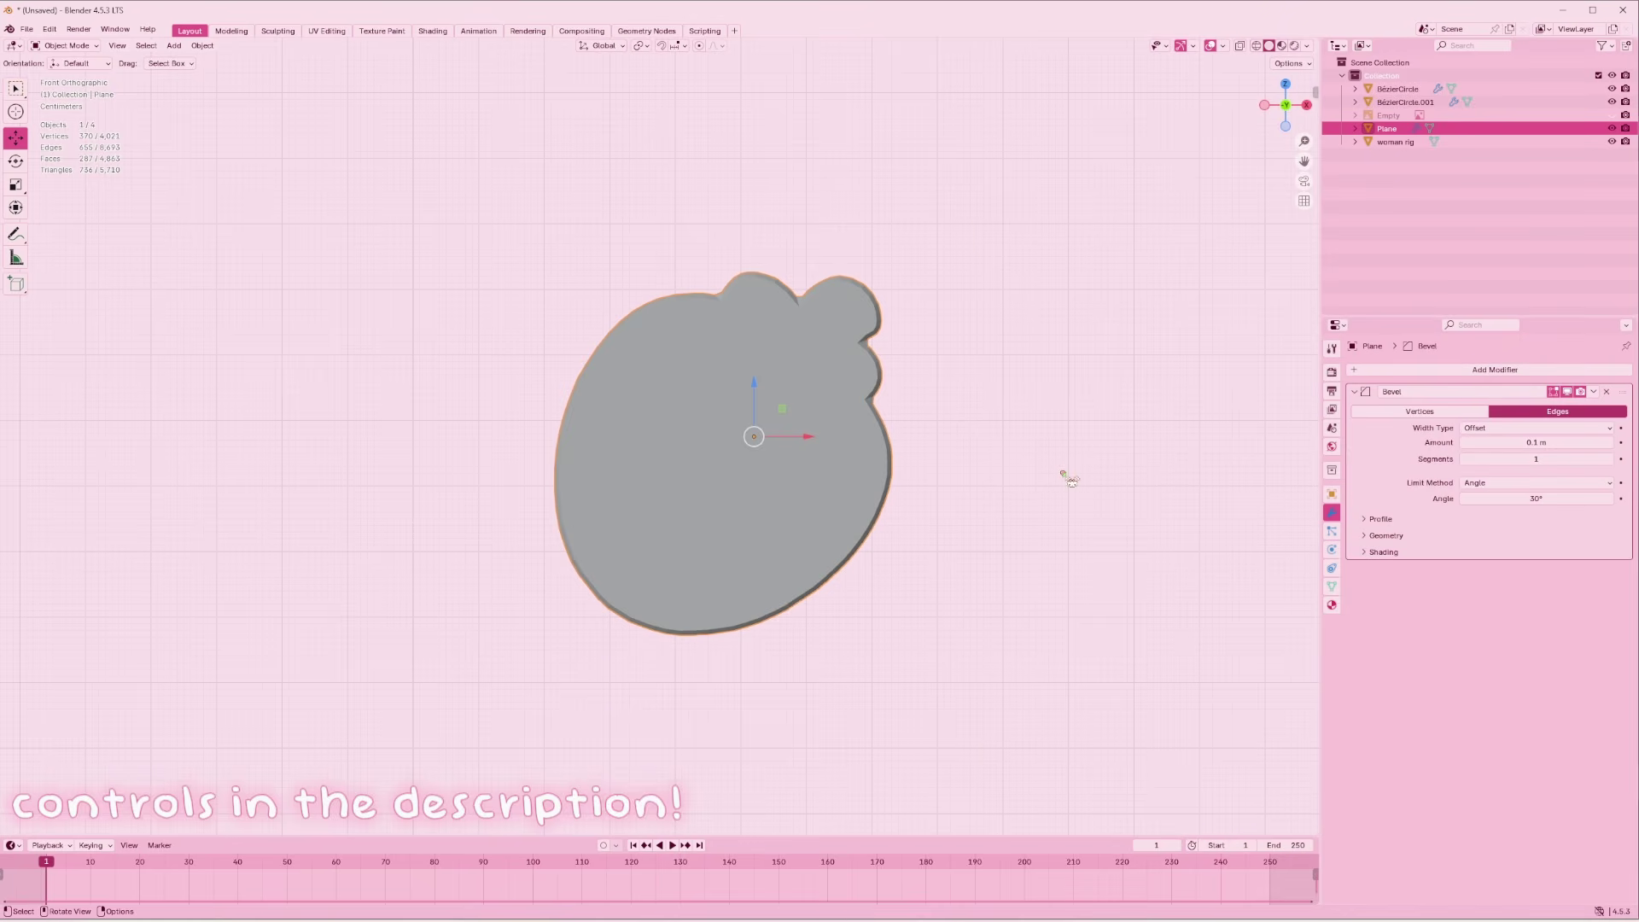
scroll(968, 432, up, 1)
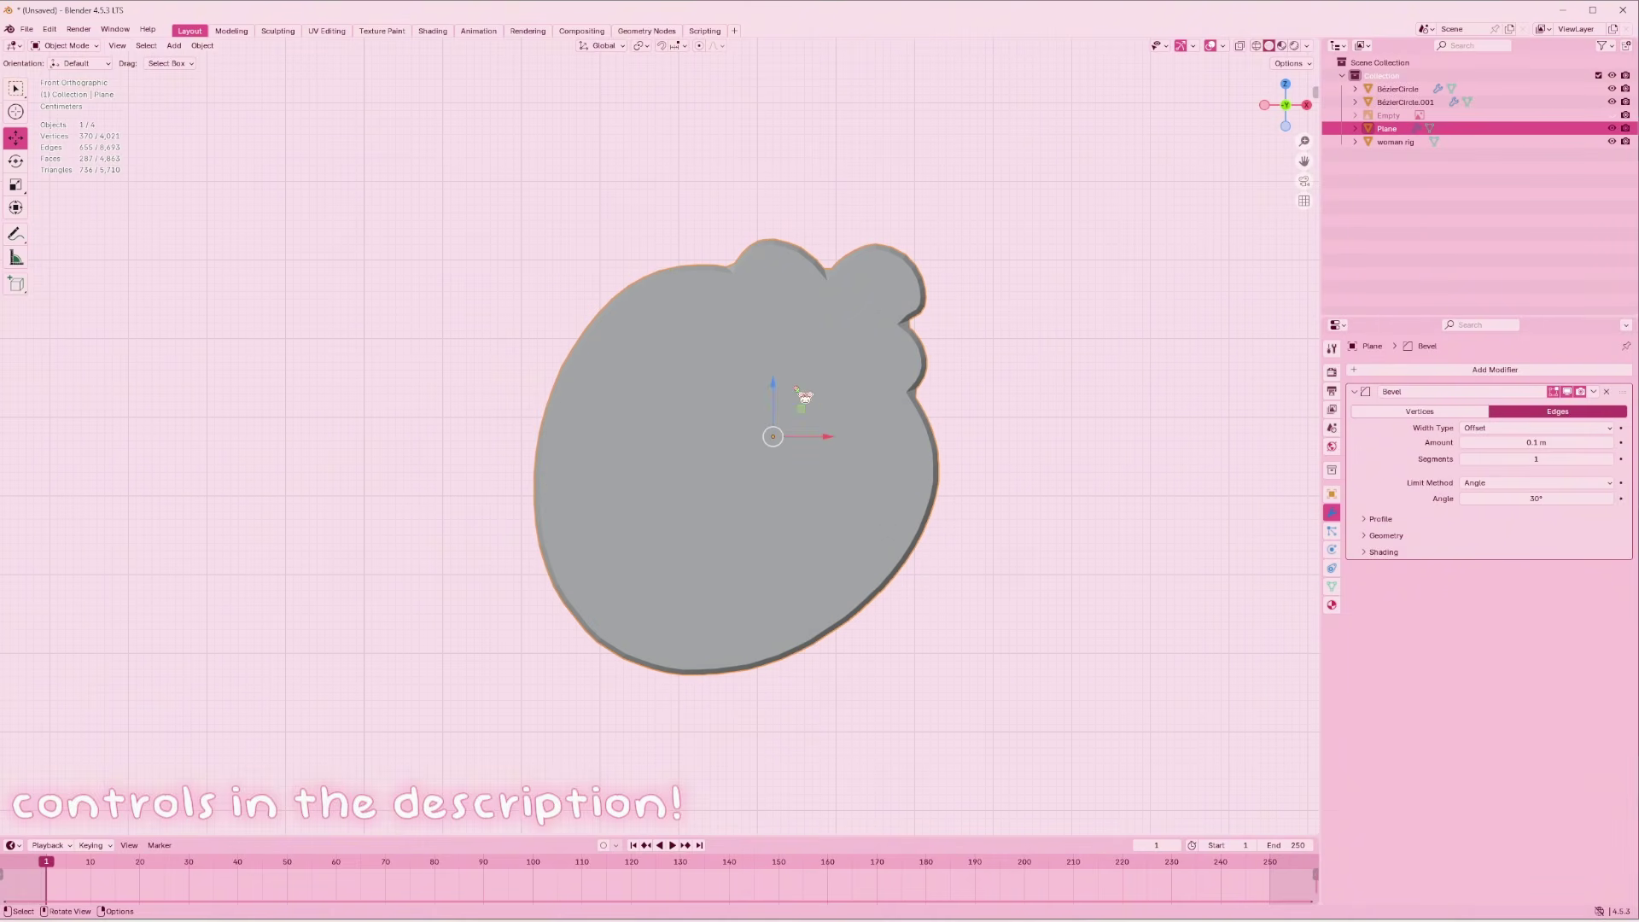
click(228, 381)
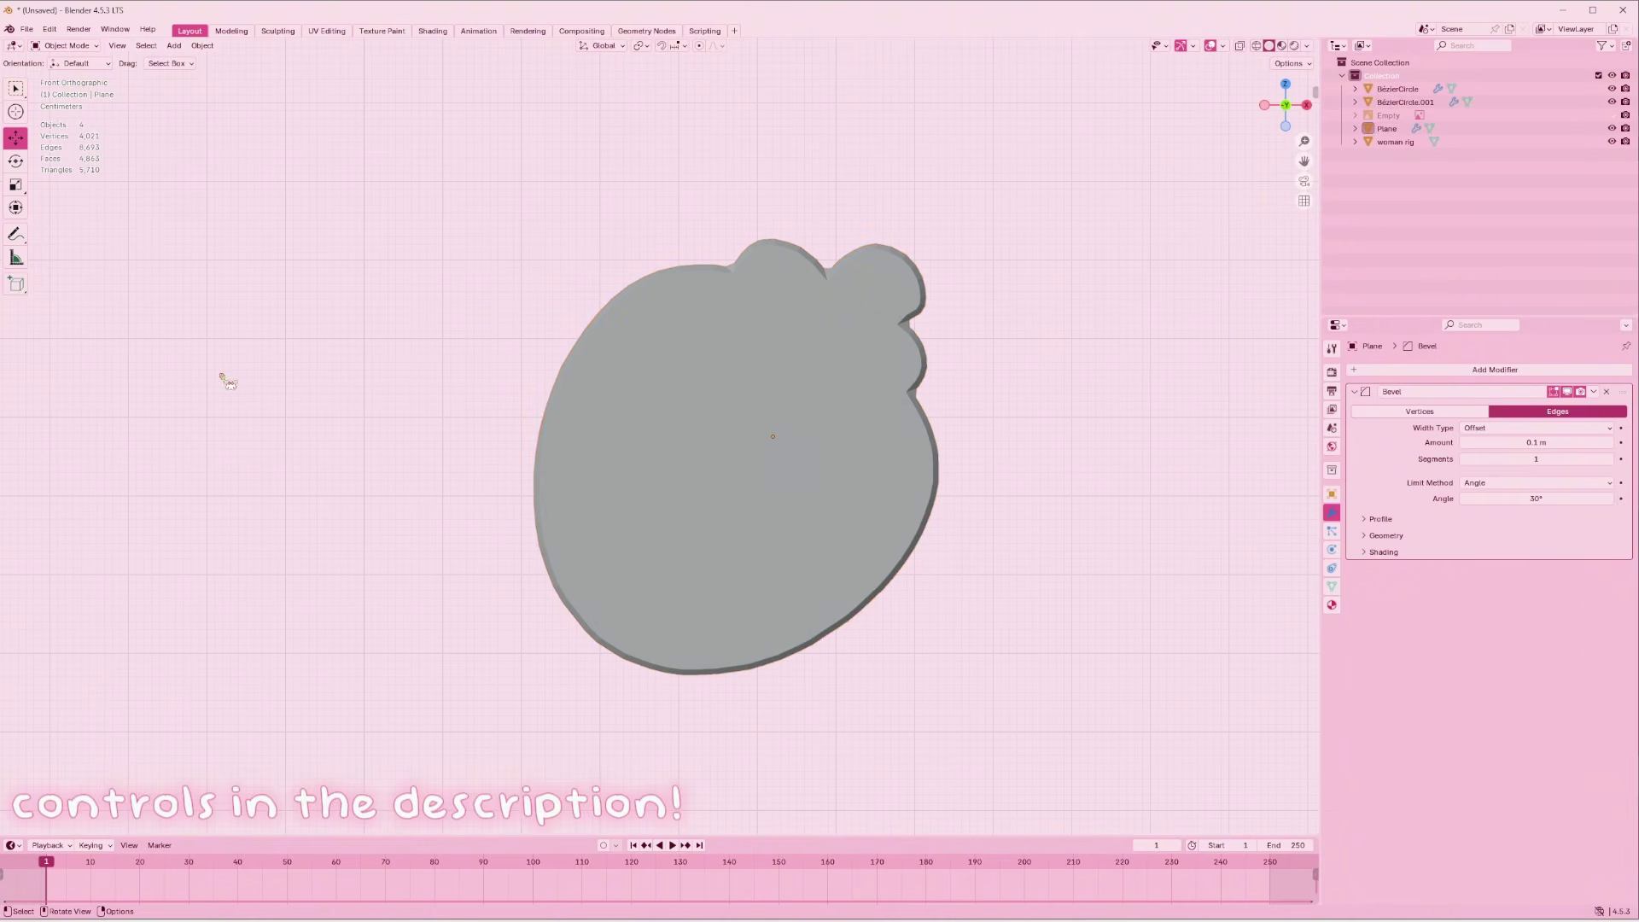
click(599, 443)
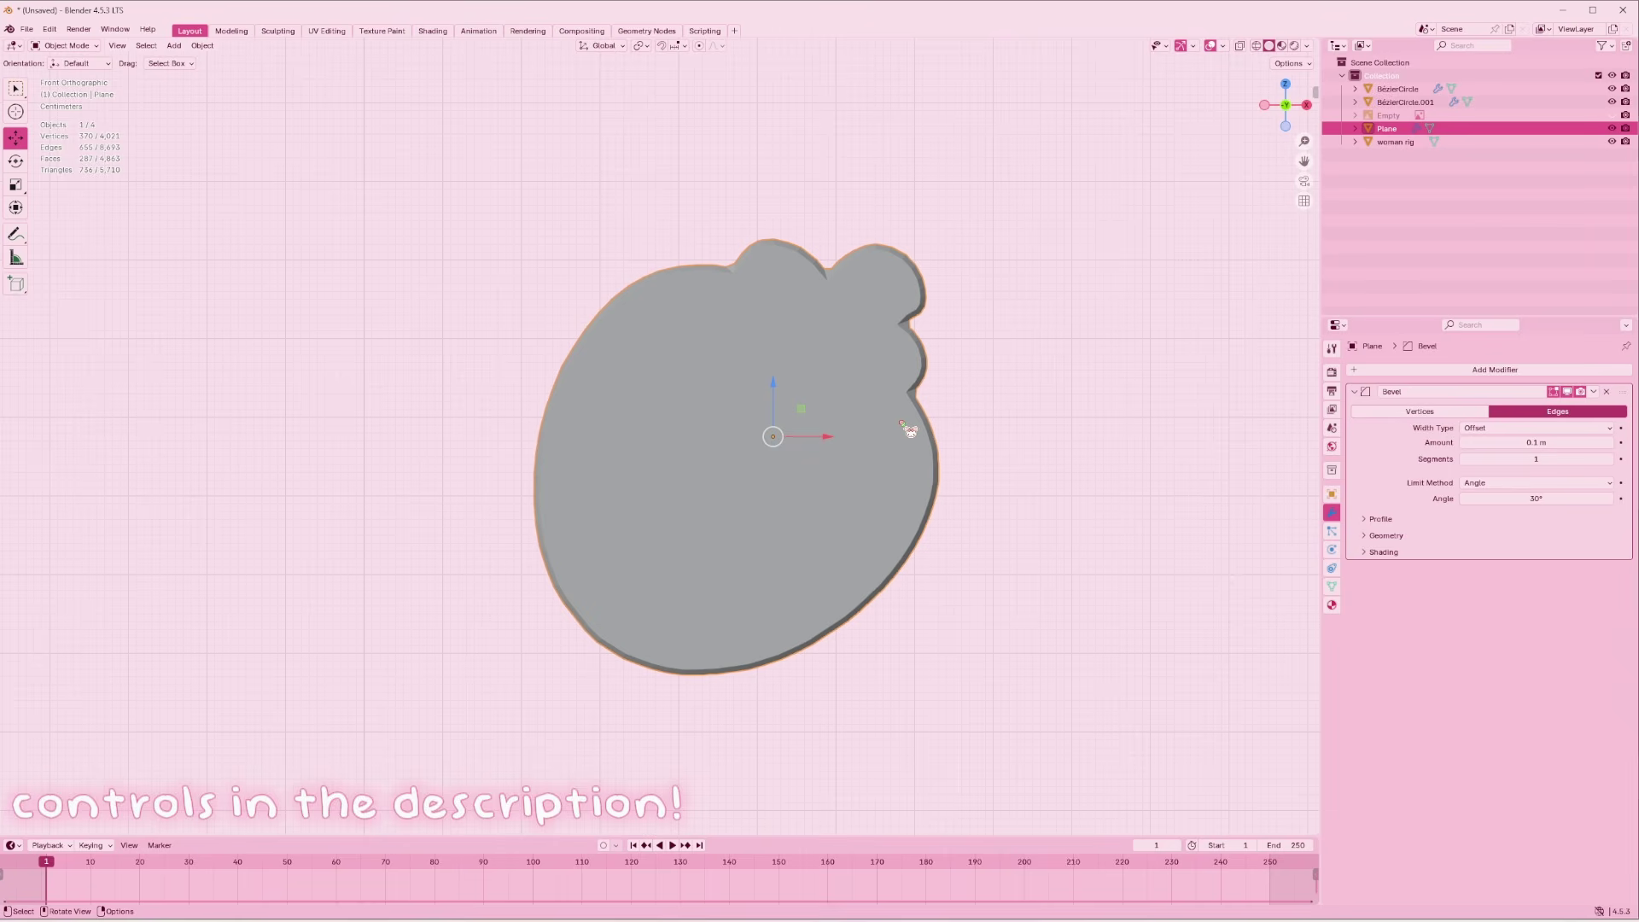
click(1605, 398)
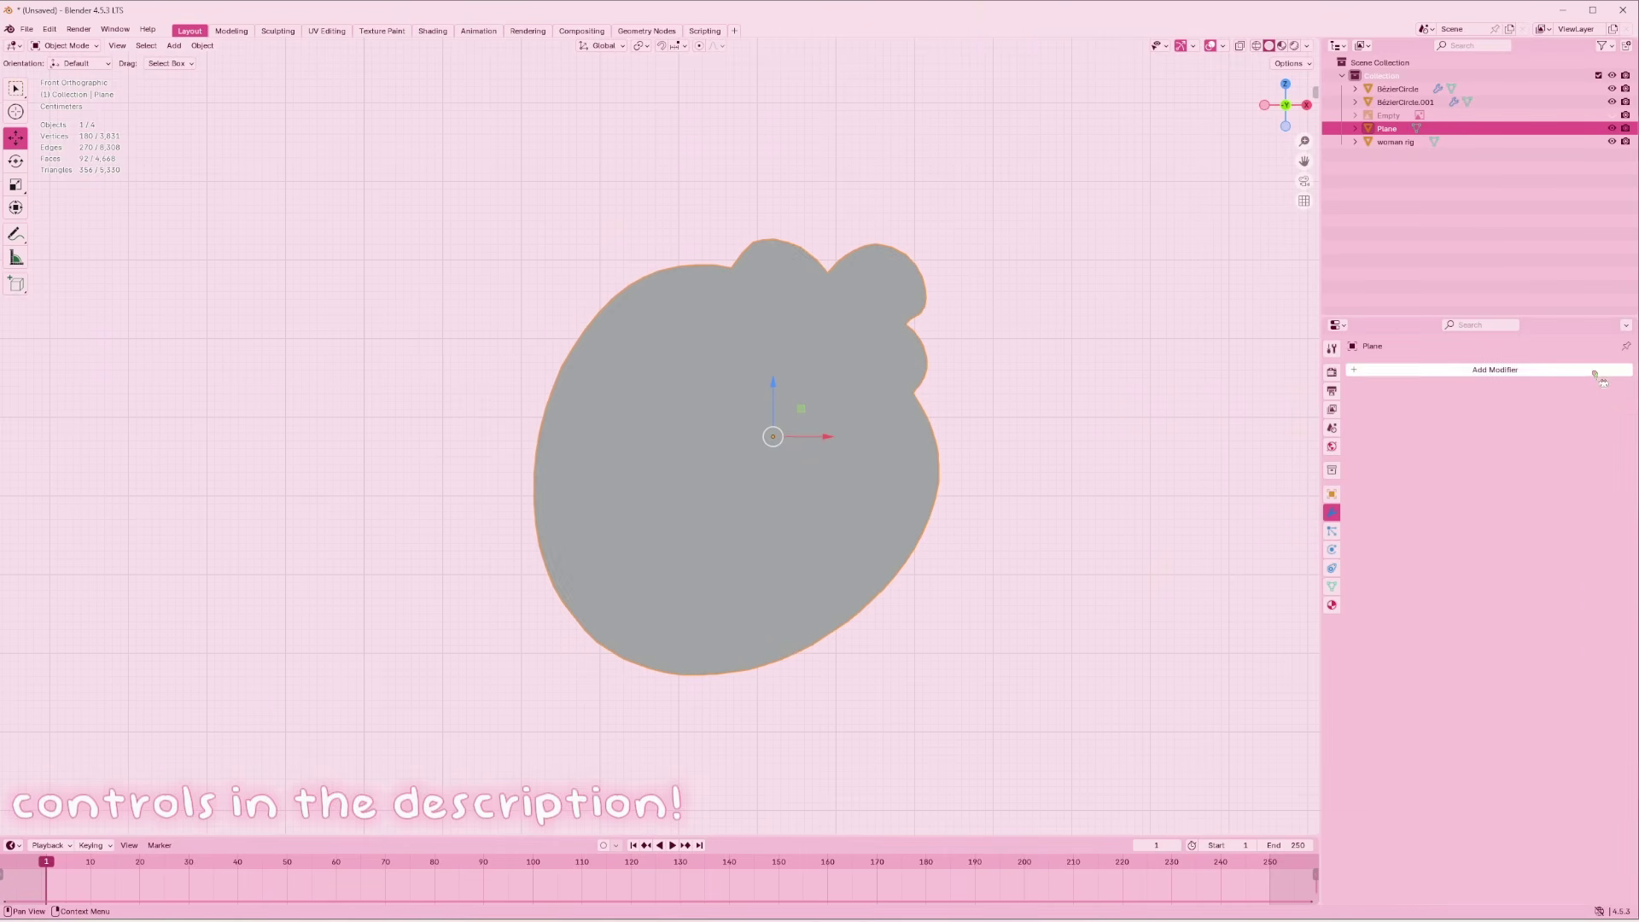
Add a Bevel modifier to the strawberry and switch to the UV Editing workspace
click(1592, 371)
mouse_move(1591, 376)
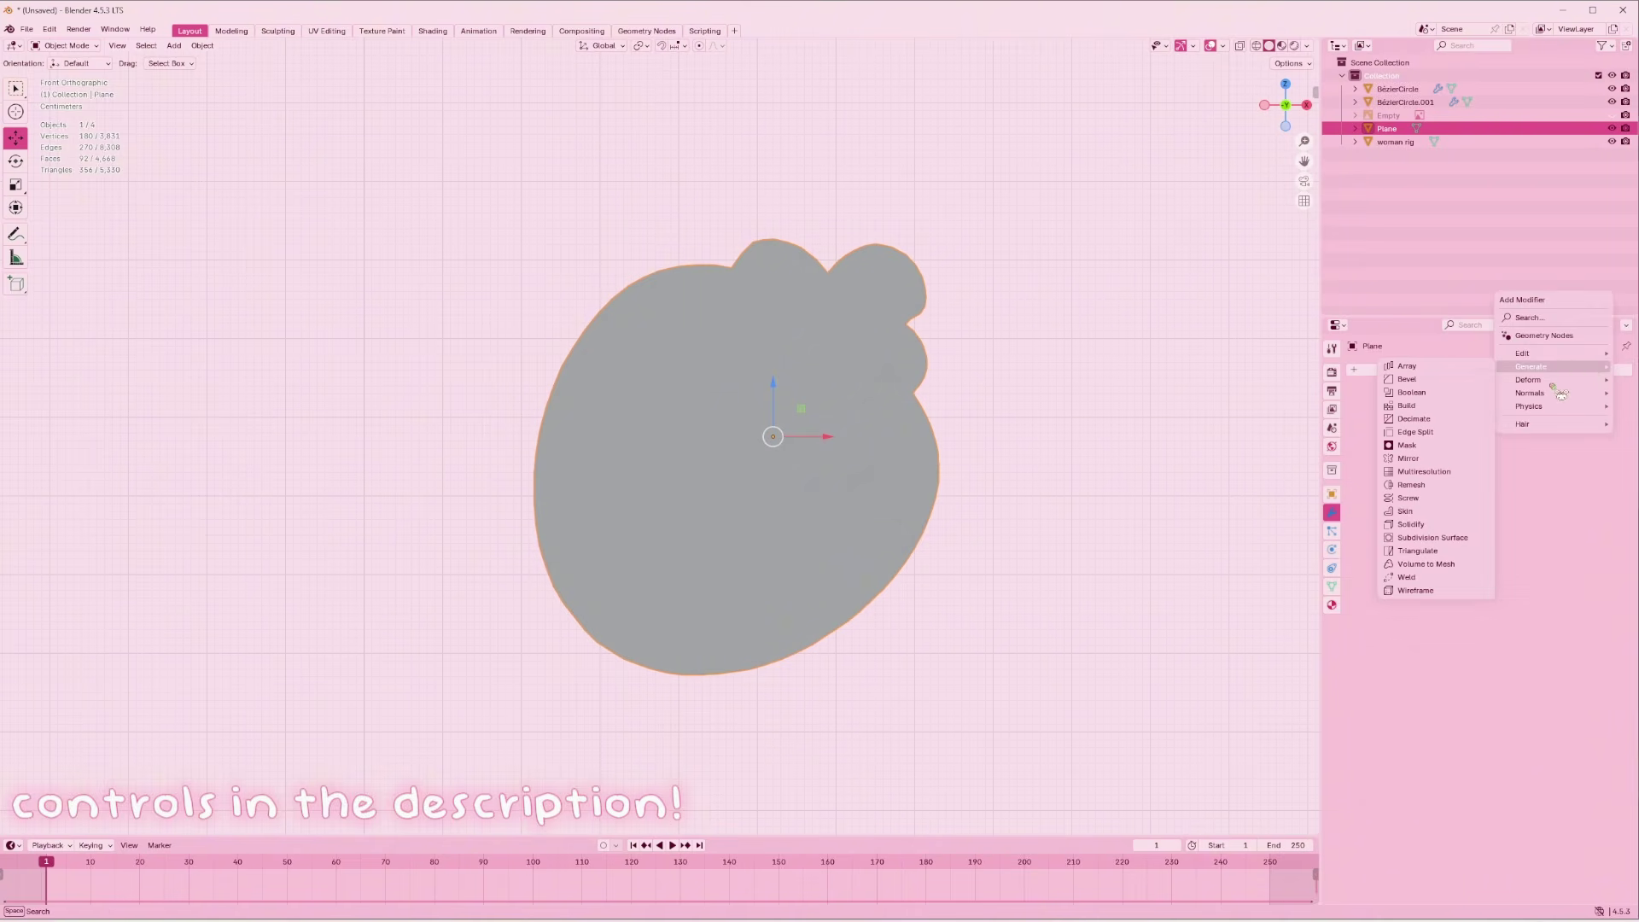
click(1451, 384)
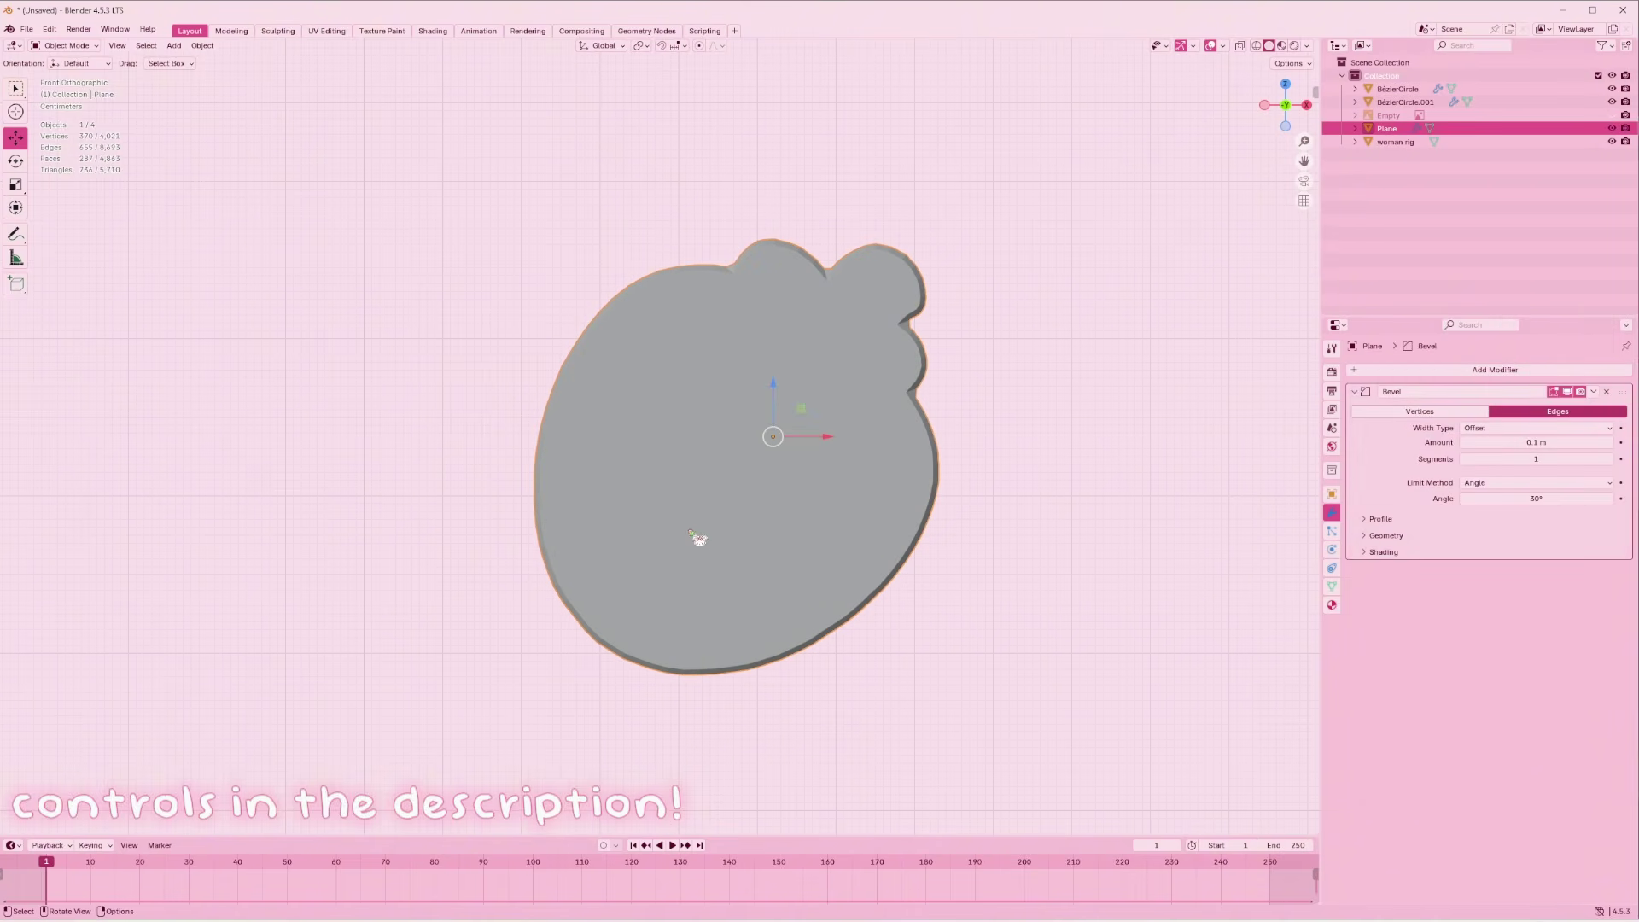
click(407, 521)
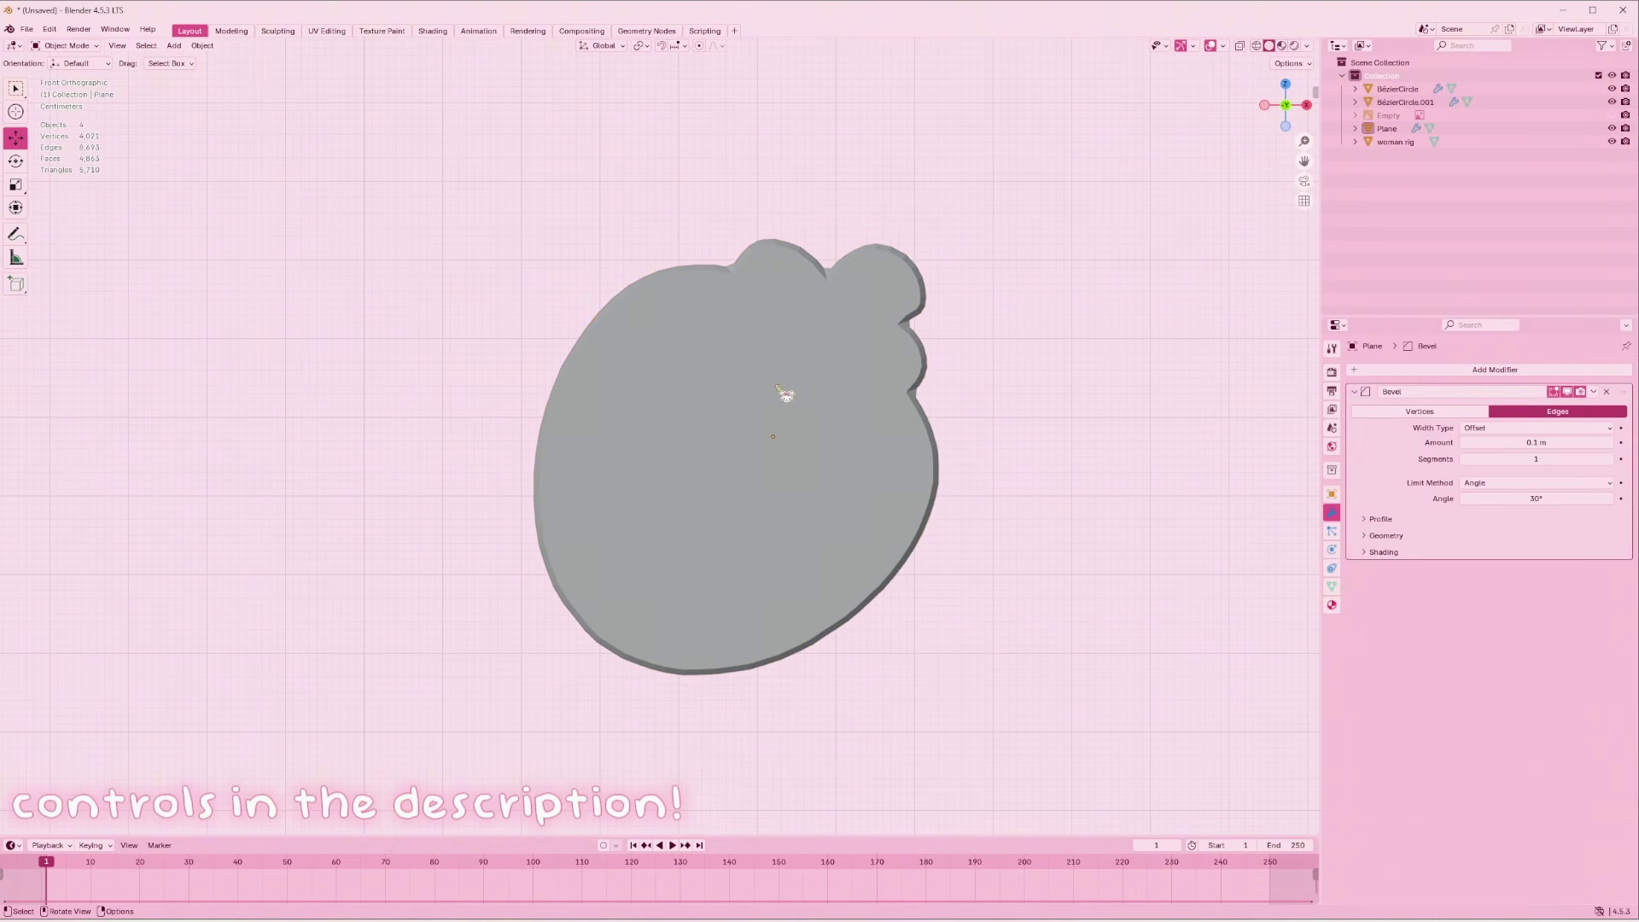
click(328, 31)
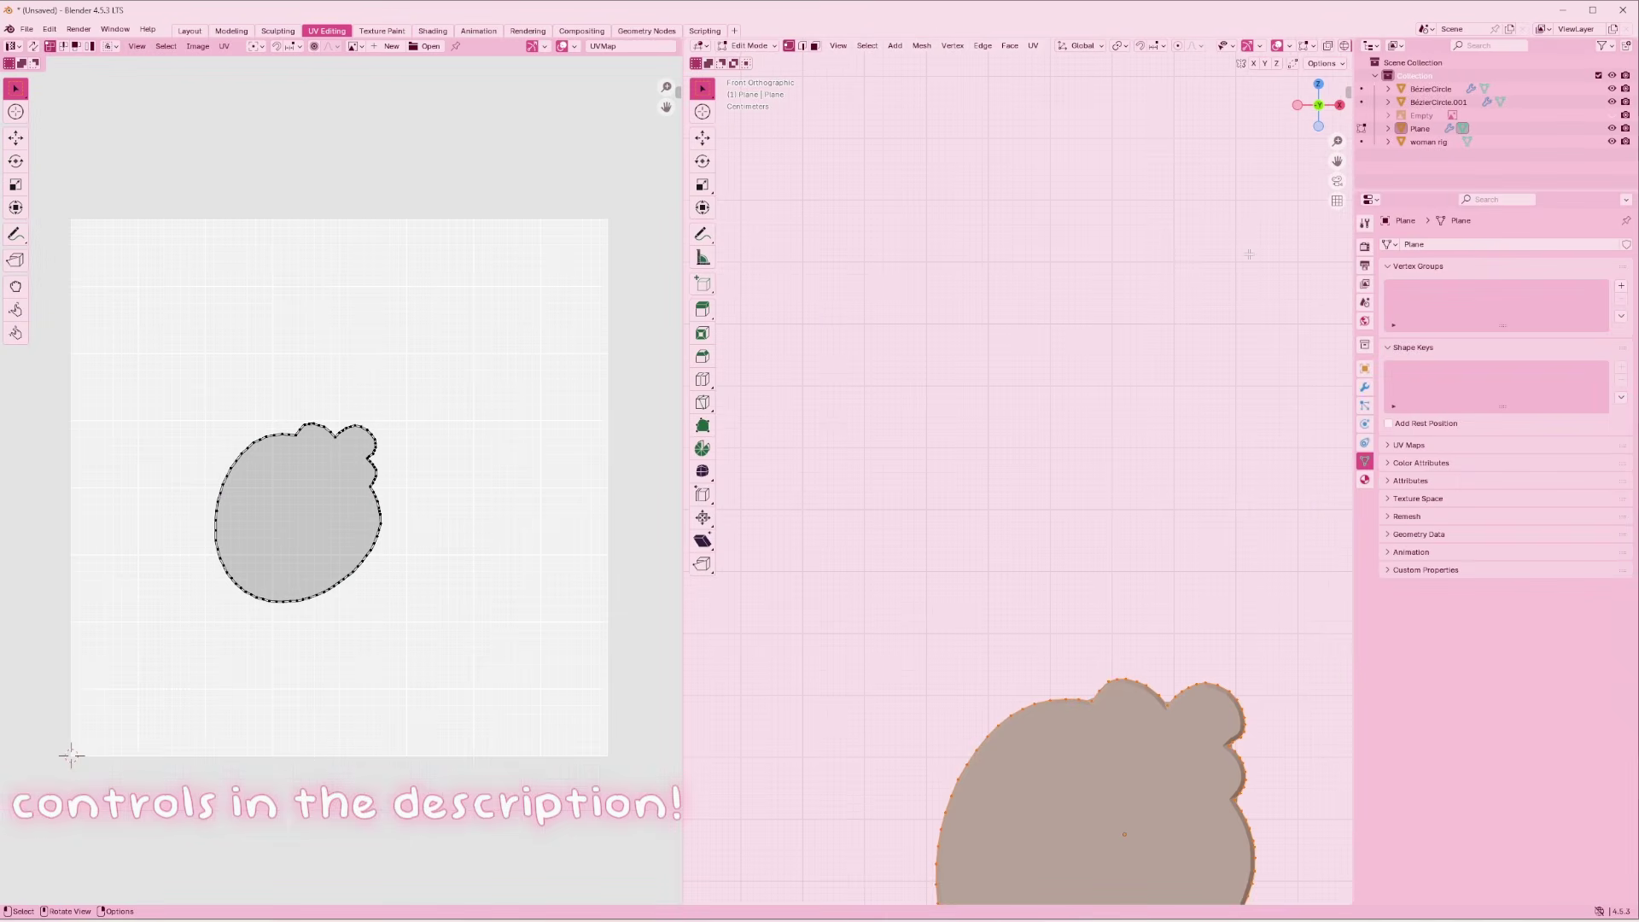
Circle-select the front face of the plane mesh and move its UV island down to the lower edge of the UV square
shift+middle_drag(1341, 853, 1254, 550)
scroll(1280, 559, up, 1)
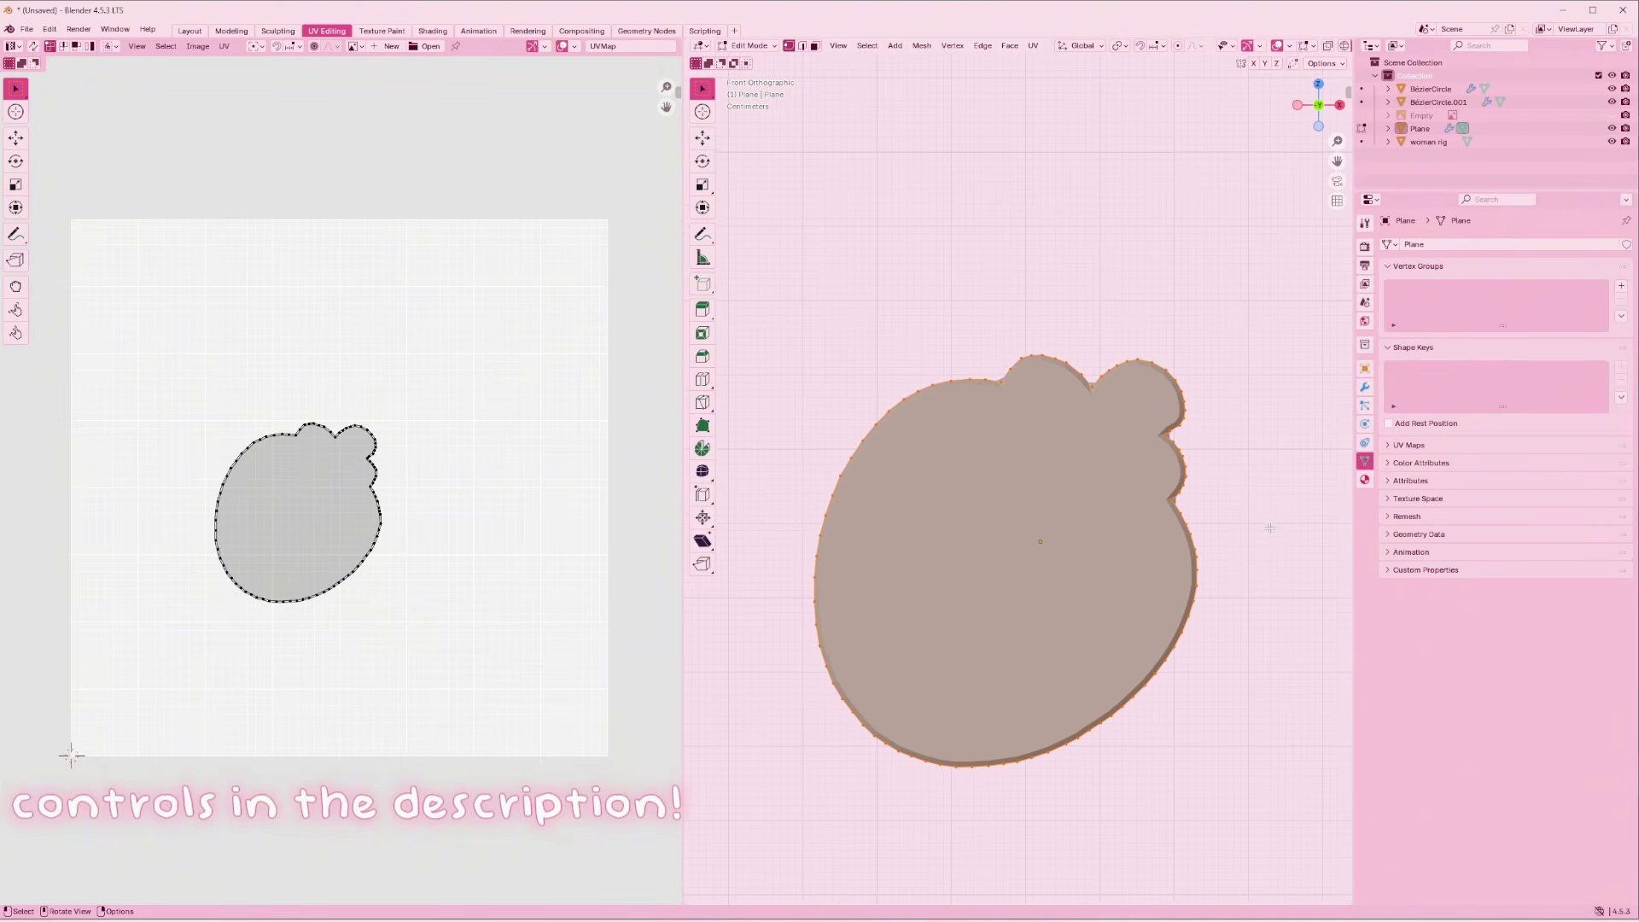
click(1303, 236)
shift+middle_drag(1073, 490, 1075, 410)
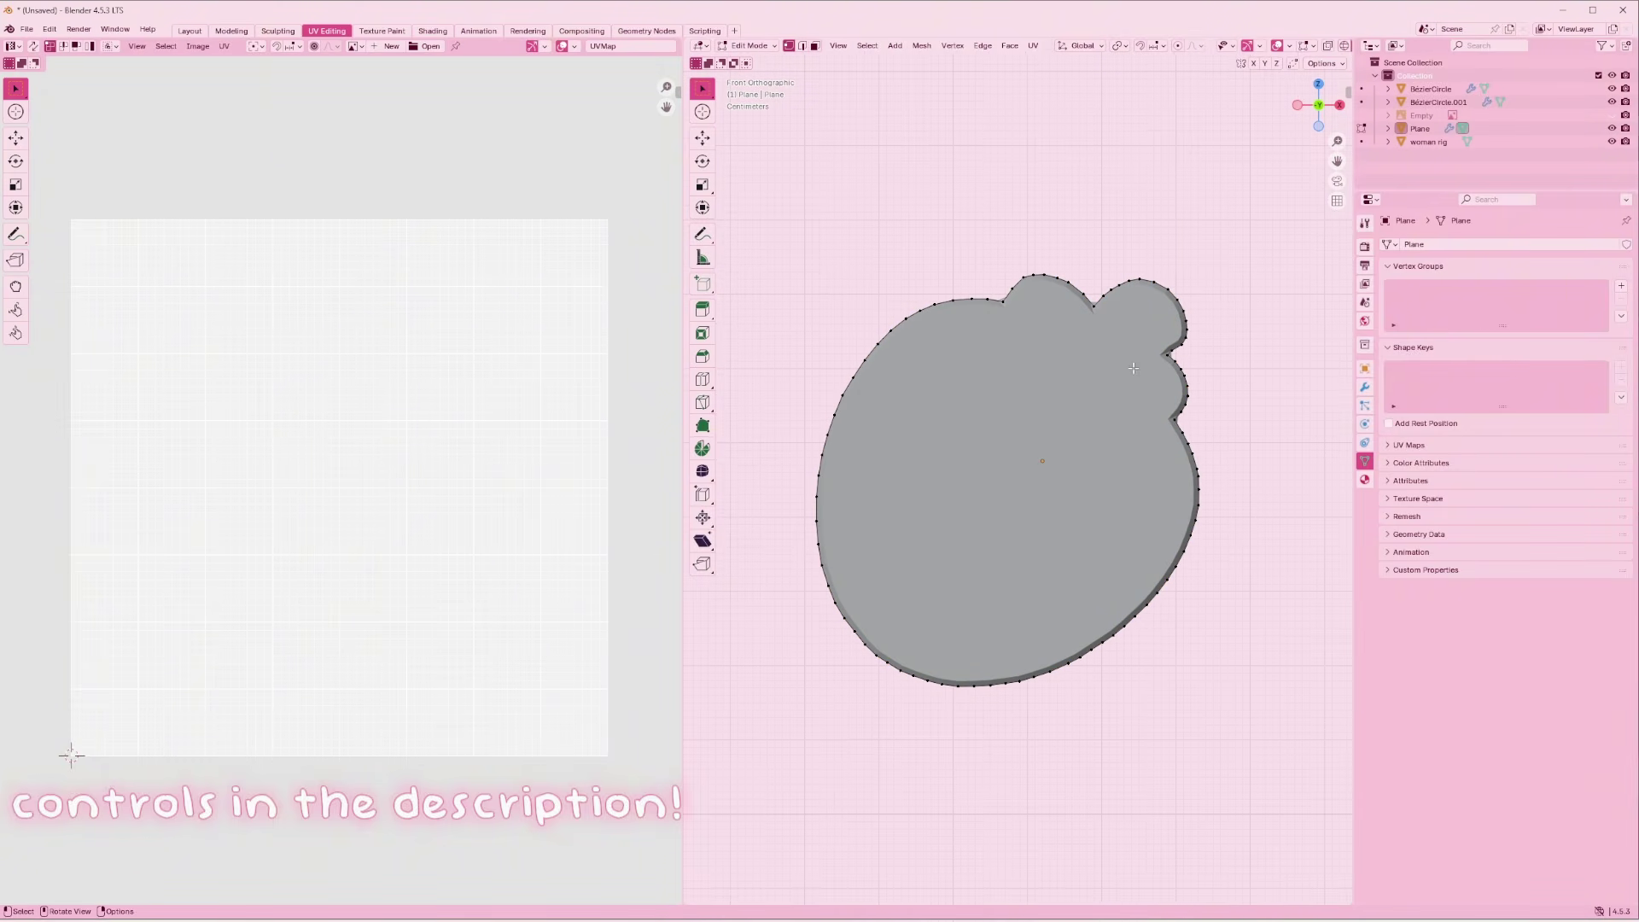
scroll(1183, 397, down, 1)
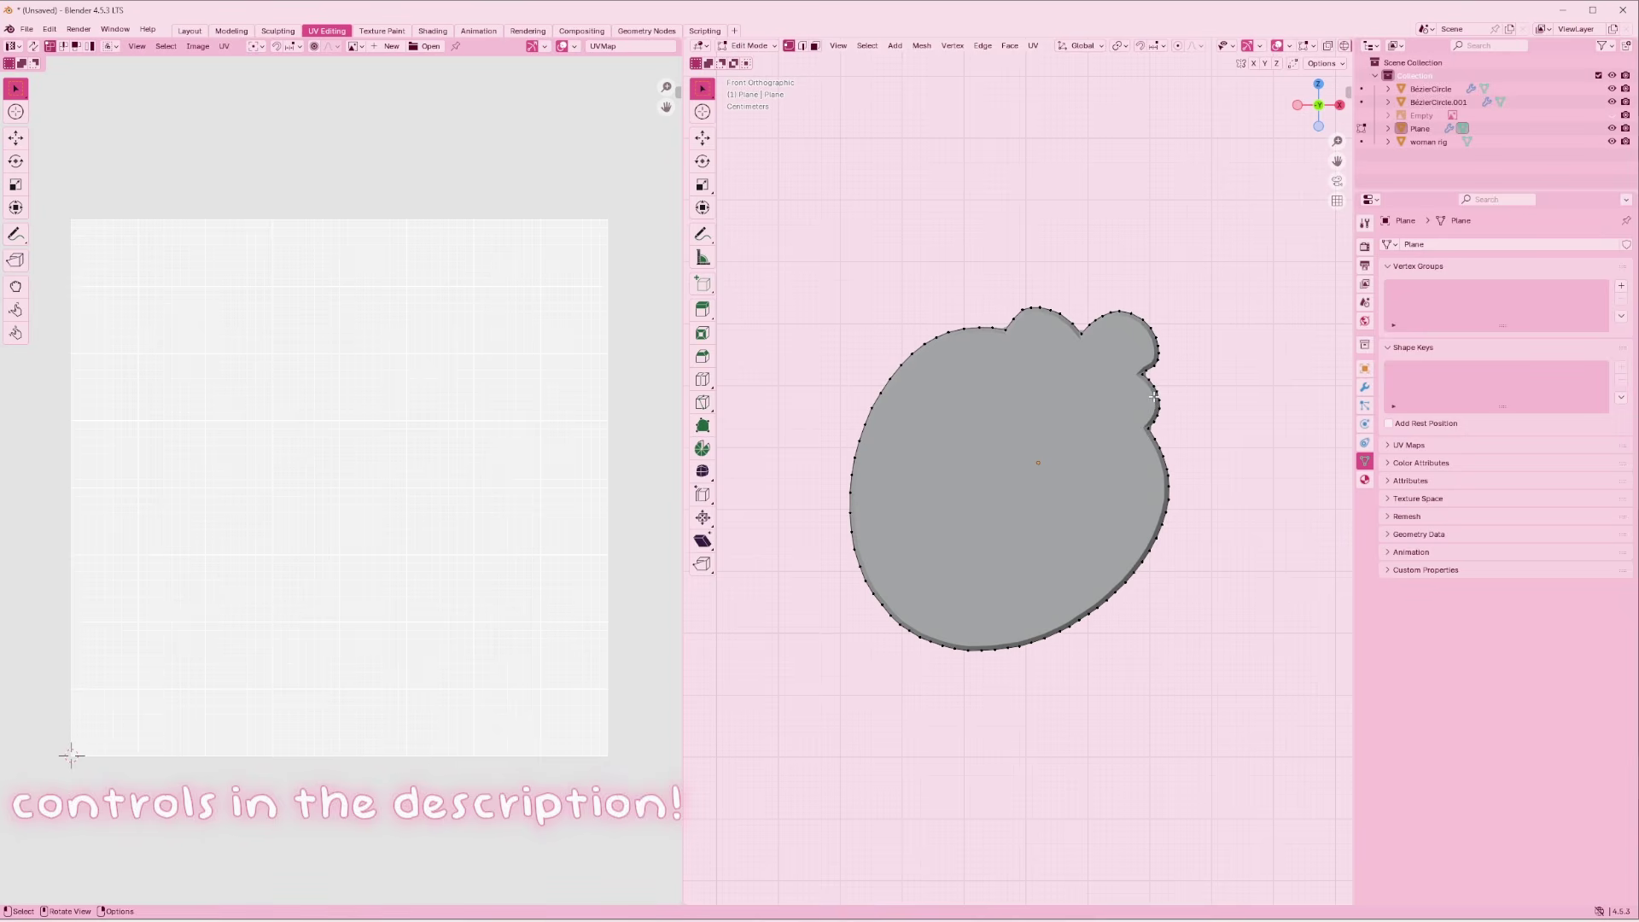
key(c)
mouse_move(1154, 406)
mouse_down()
mouse_move(1101, 367)
mouse_move(956, 401)
mouse_move(1084, 555)
mouse_move(1183, 511)
mouse_up()
right_click(1183, 512)
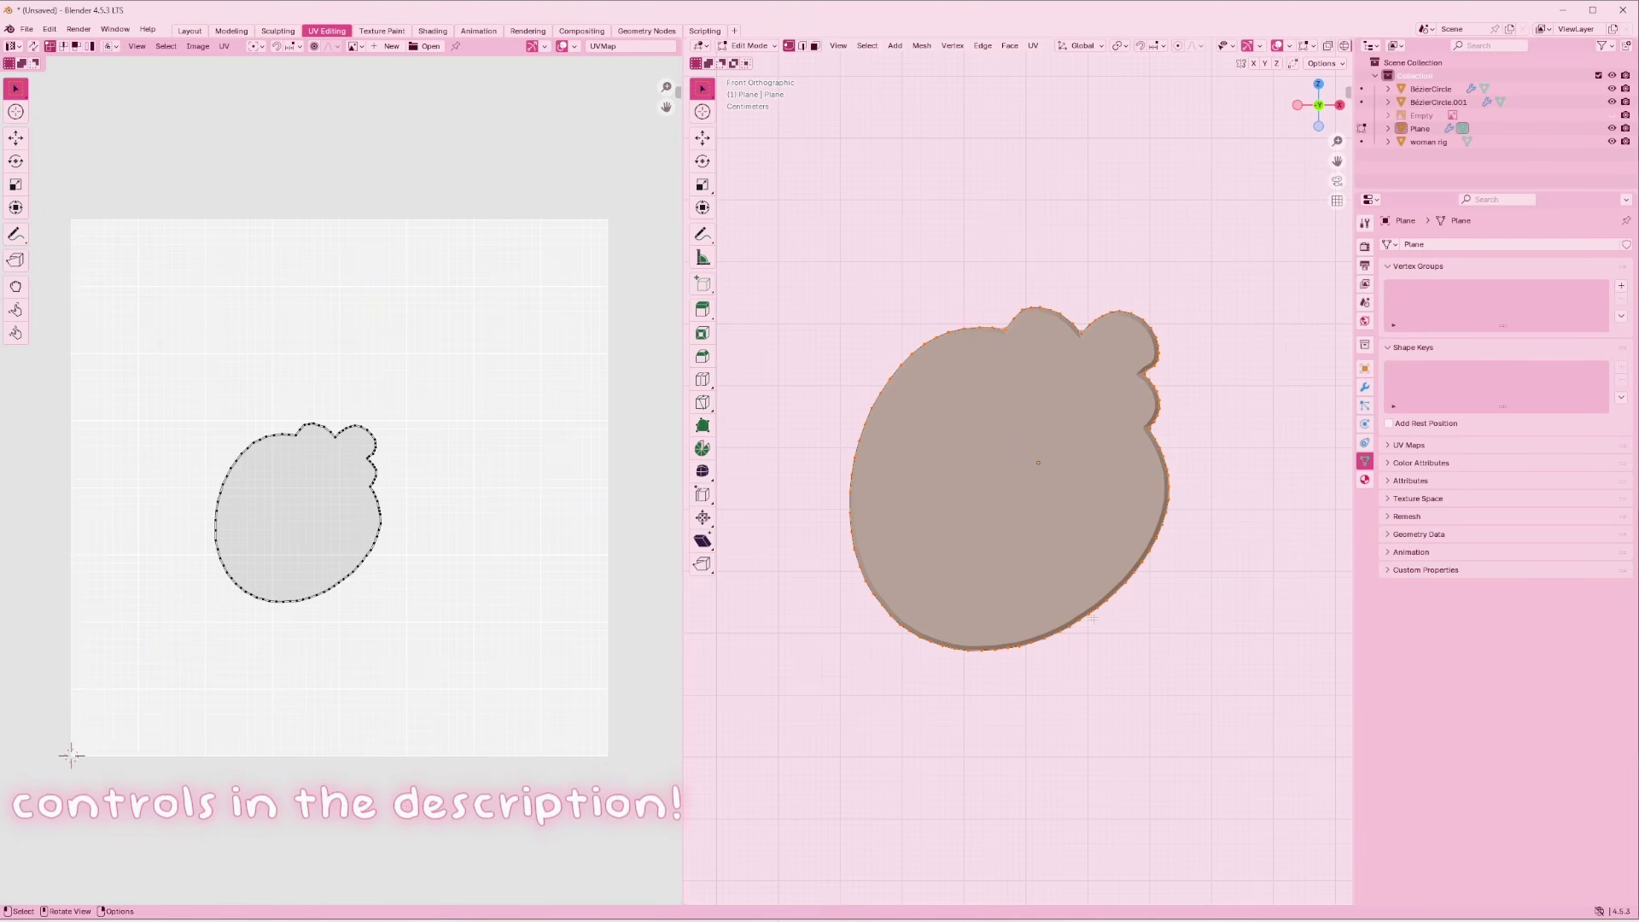
key(a)
key(s)
click(522, 522)
key(g)
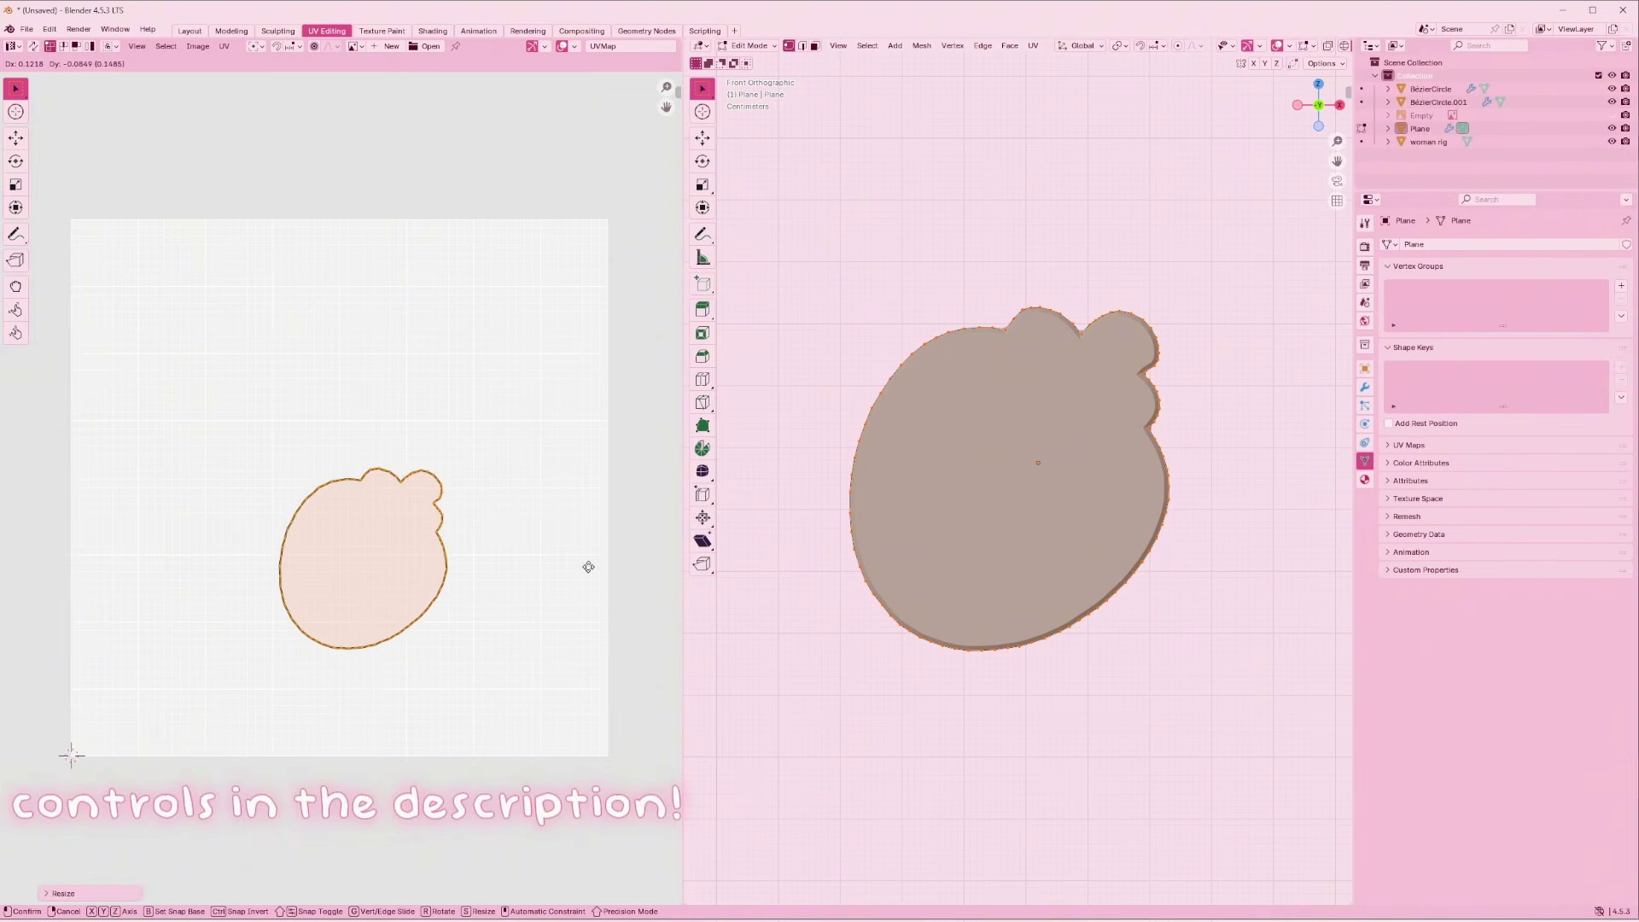
click(578, 666)
Select the back face from the back view, shrink its UV island and place it beside the front island's lower edge
scroll(962, 527, down, 2)
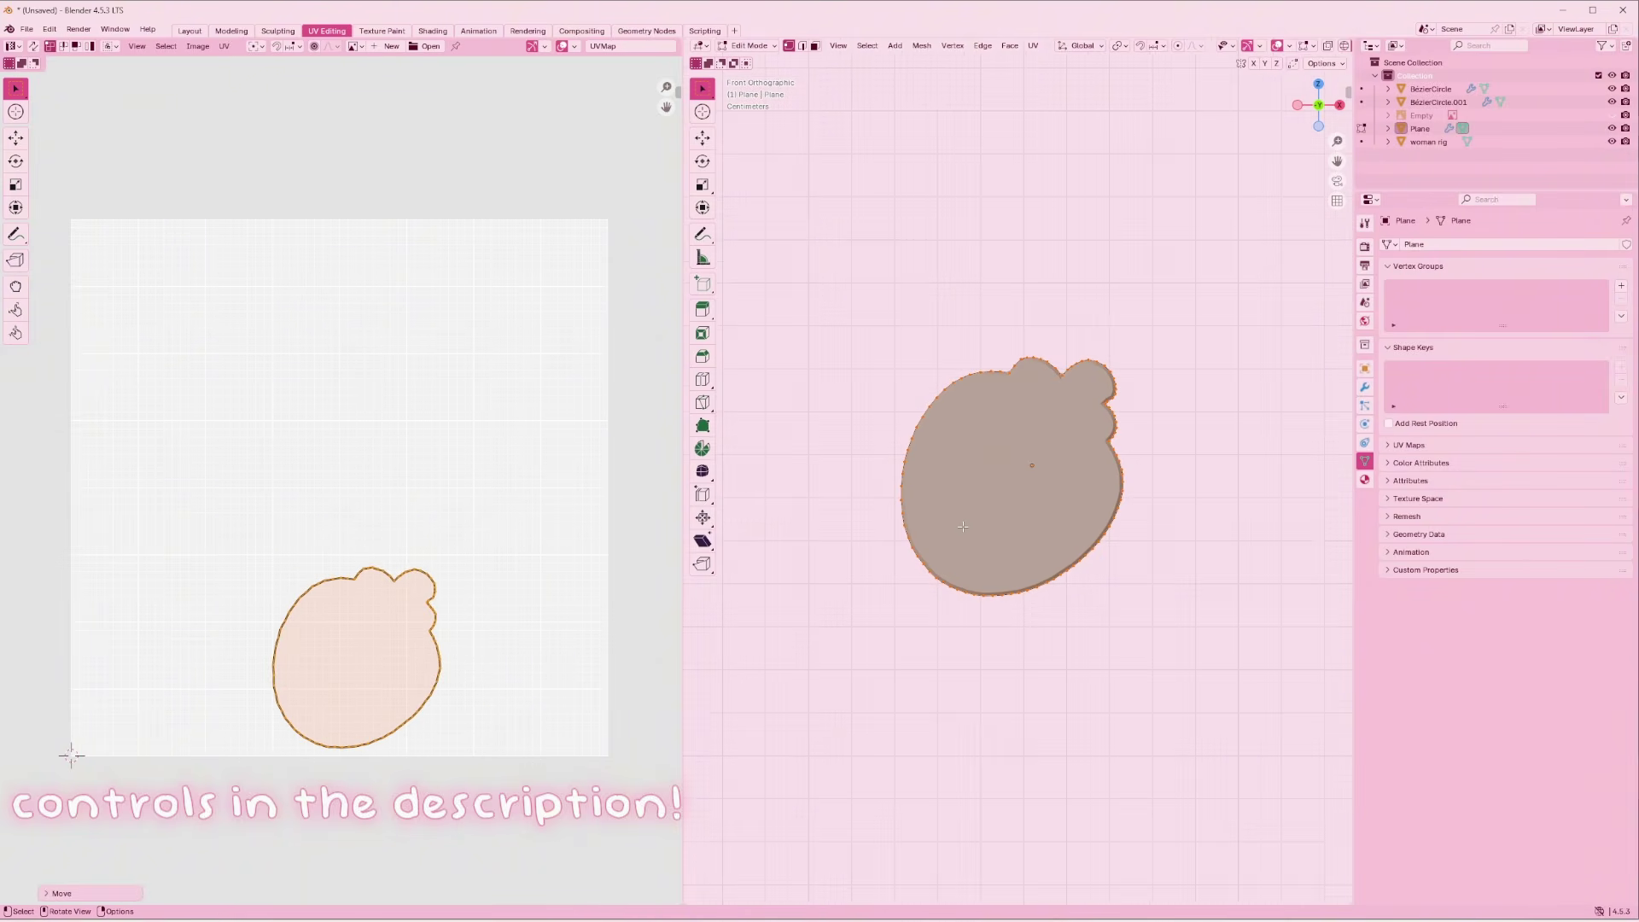
scroll(963, 527, down, 8)
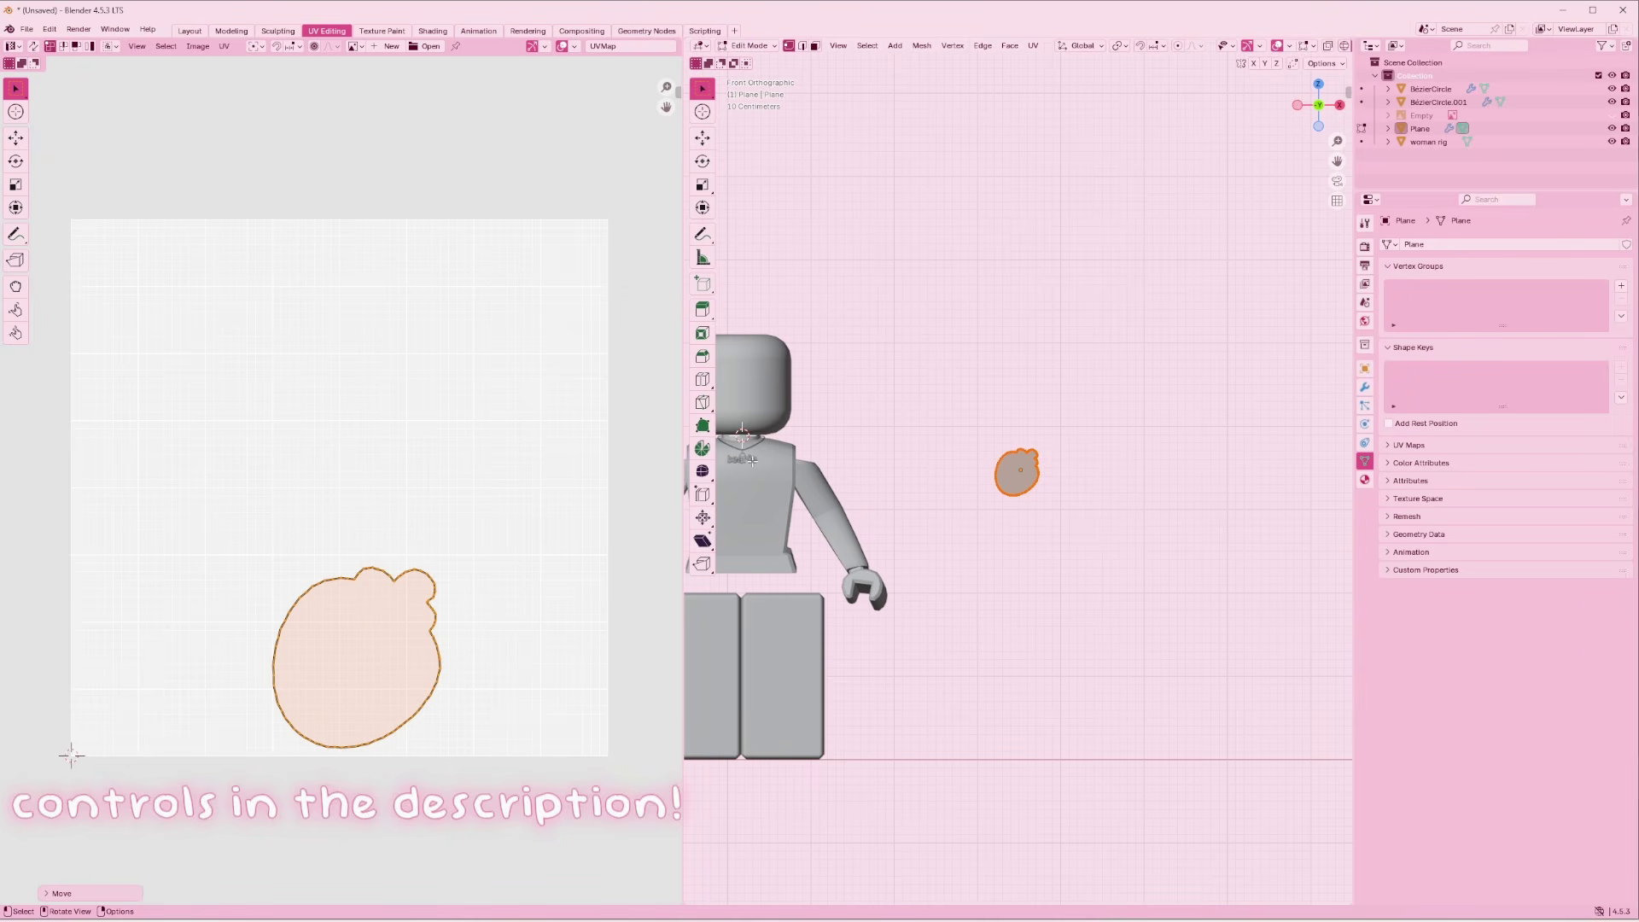
key(KP_Decimal)
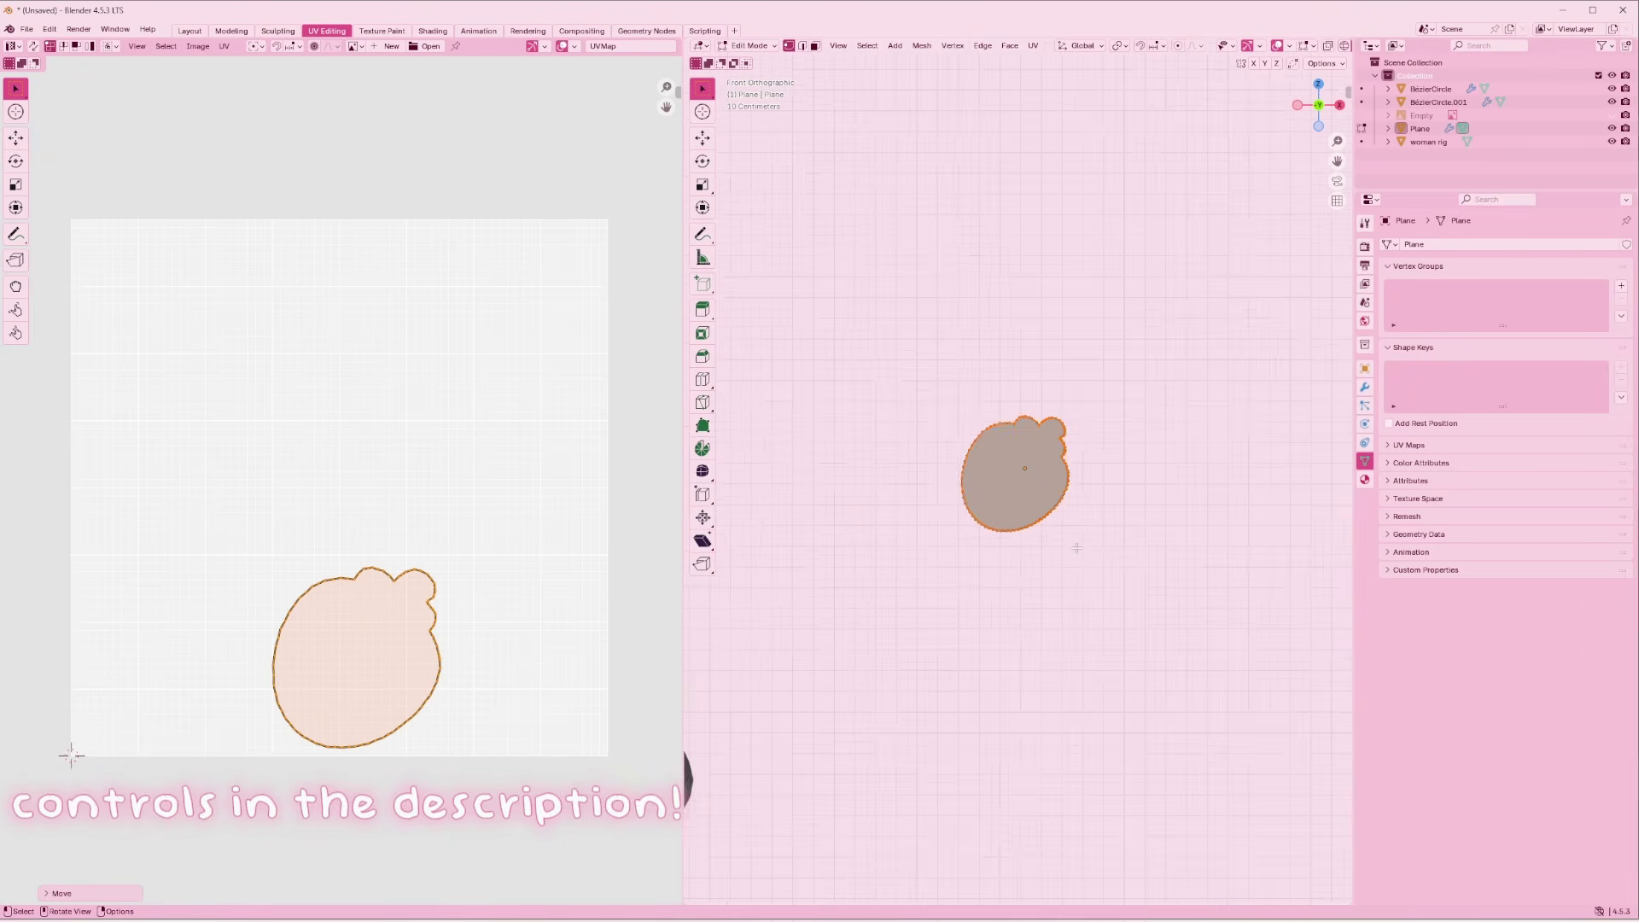
click(1321, 109)
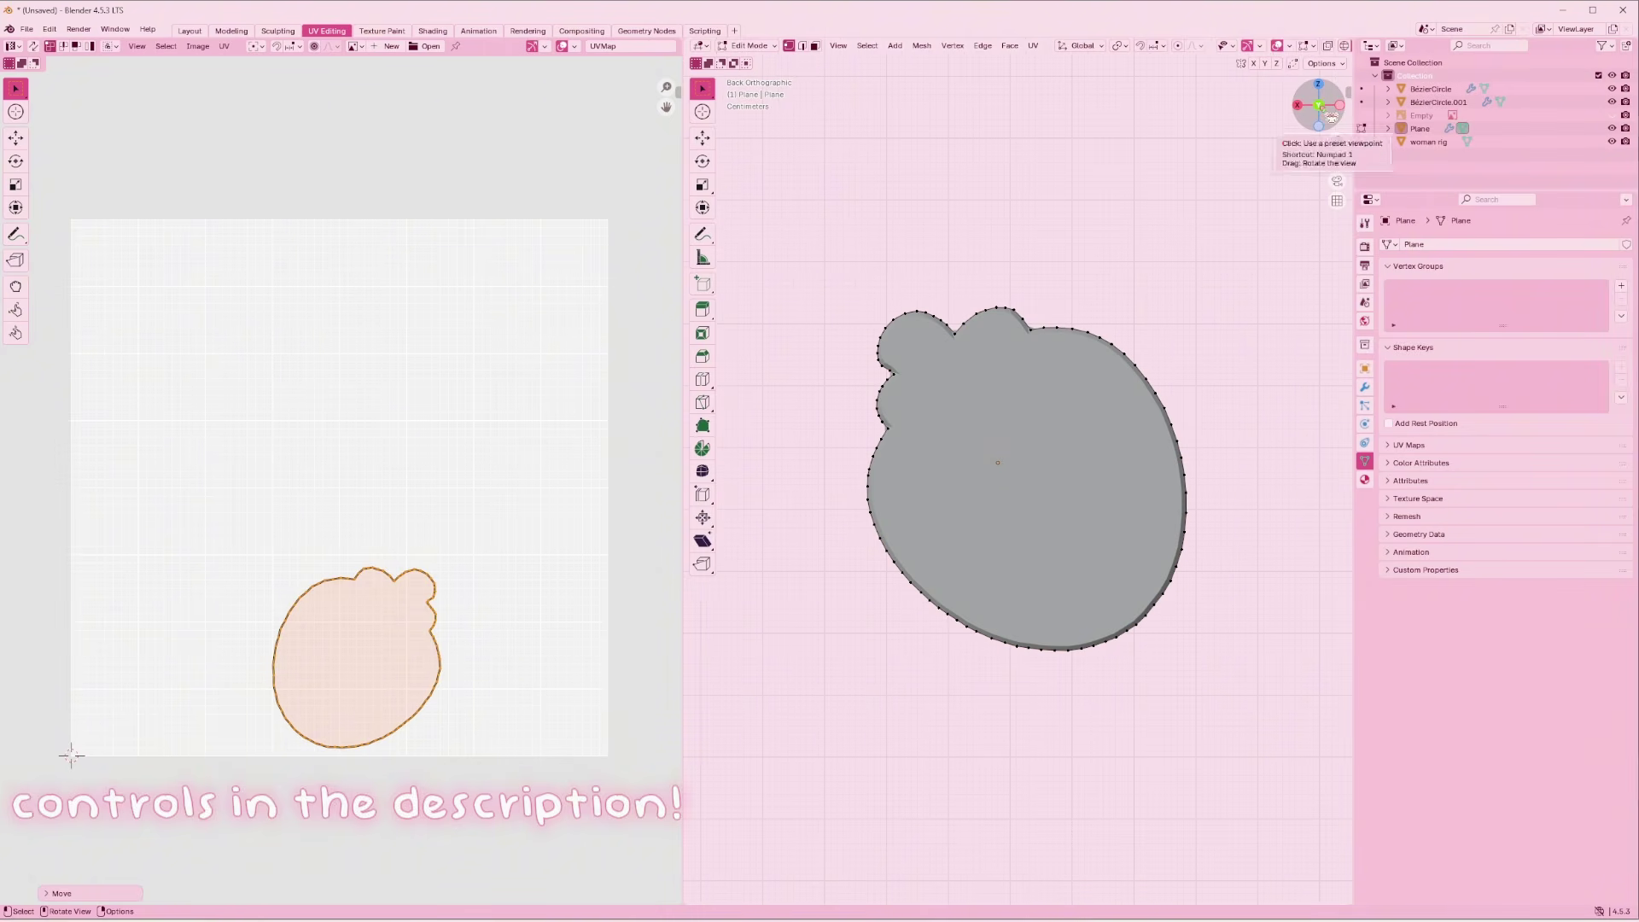
click(1049, 286)
key(c)
mouse_move(986, 276)
mouse_down()
mouse_move(849, 461)
mouse_move(1061, 468)
mouse_up()
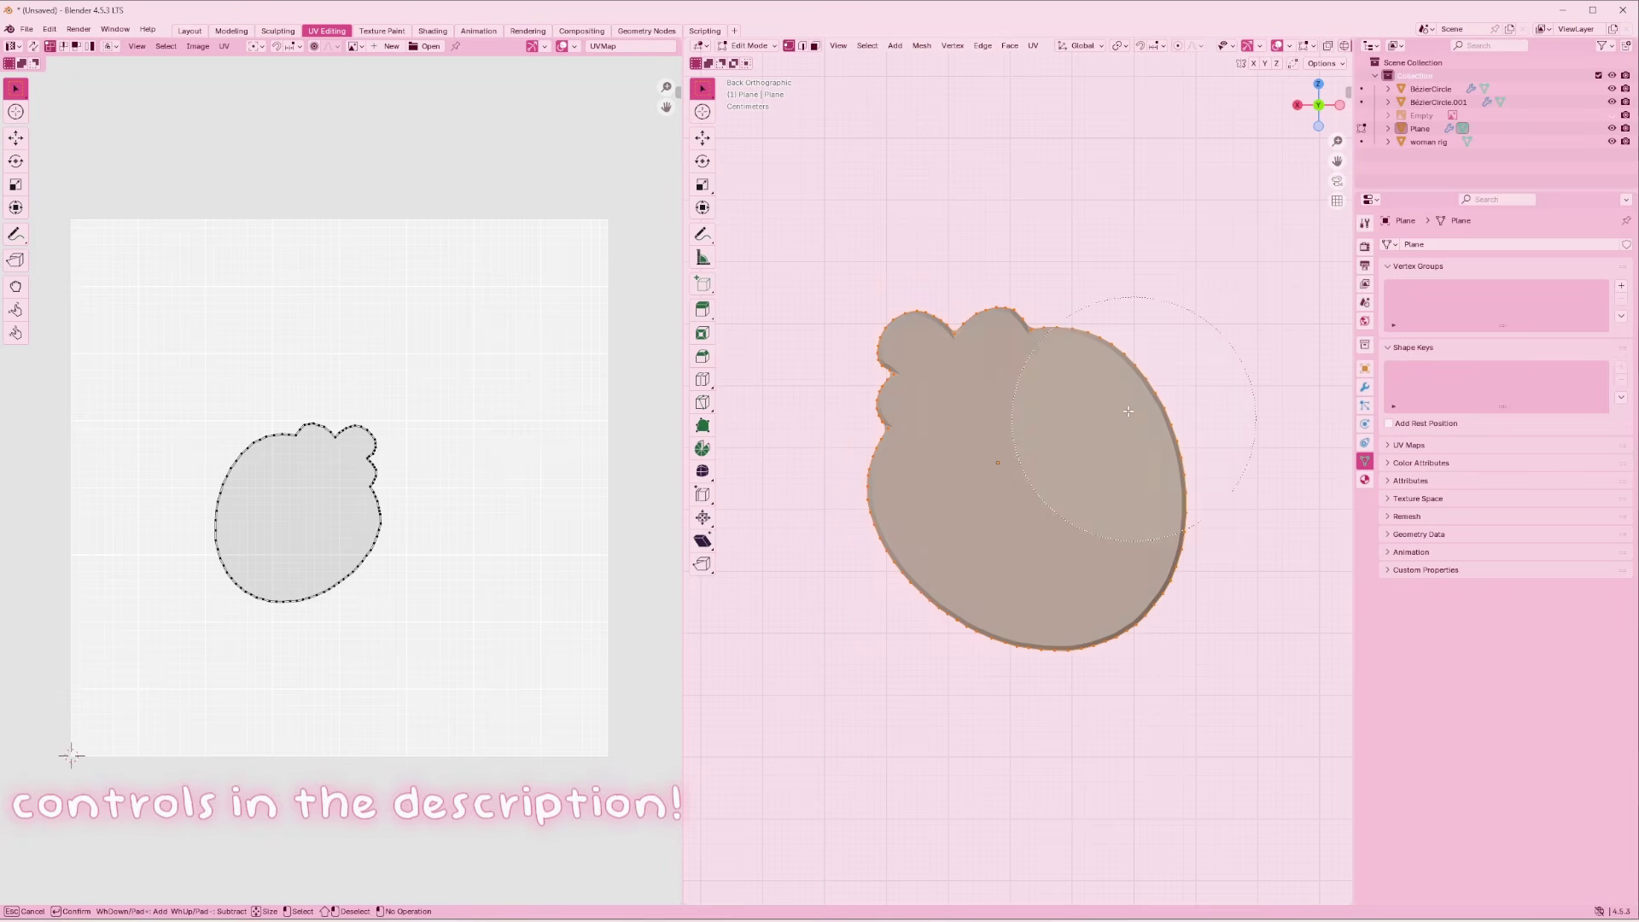
key(Escape)
key(a)
key(s)
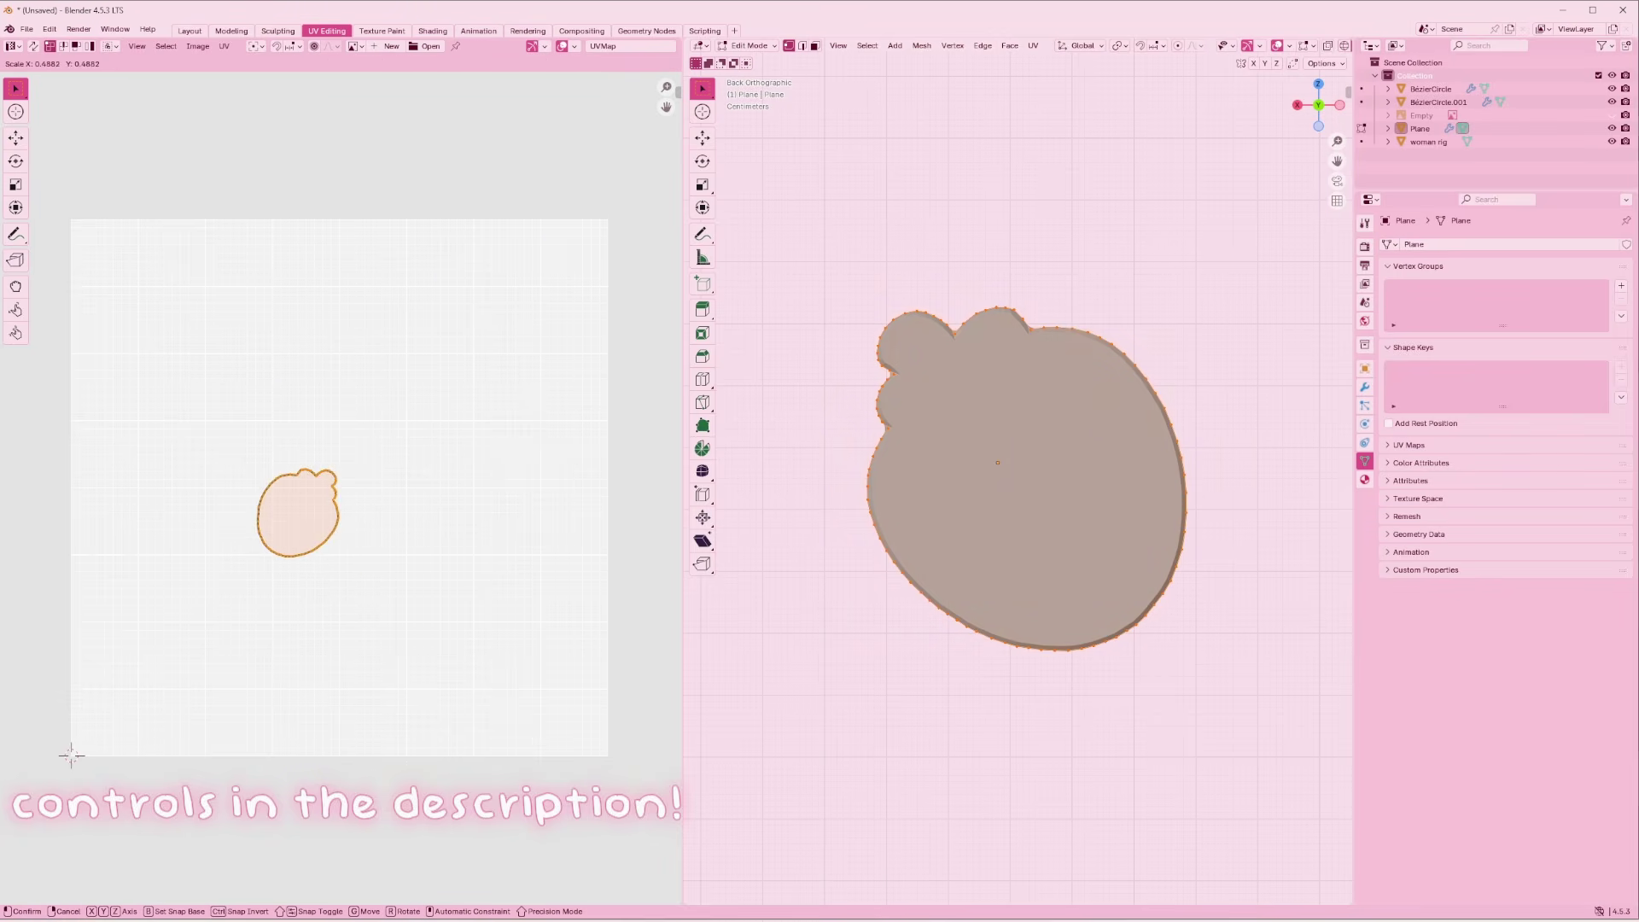
click(342, 531)
key(g)
click(453, 753)
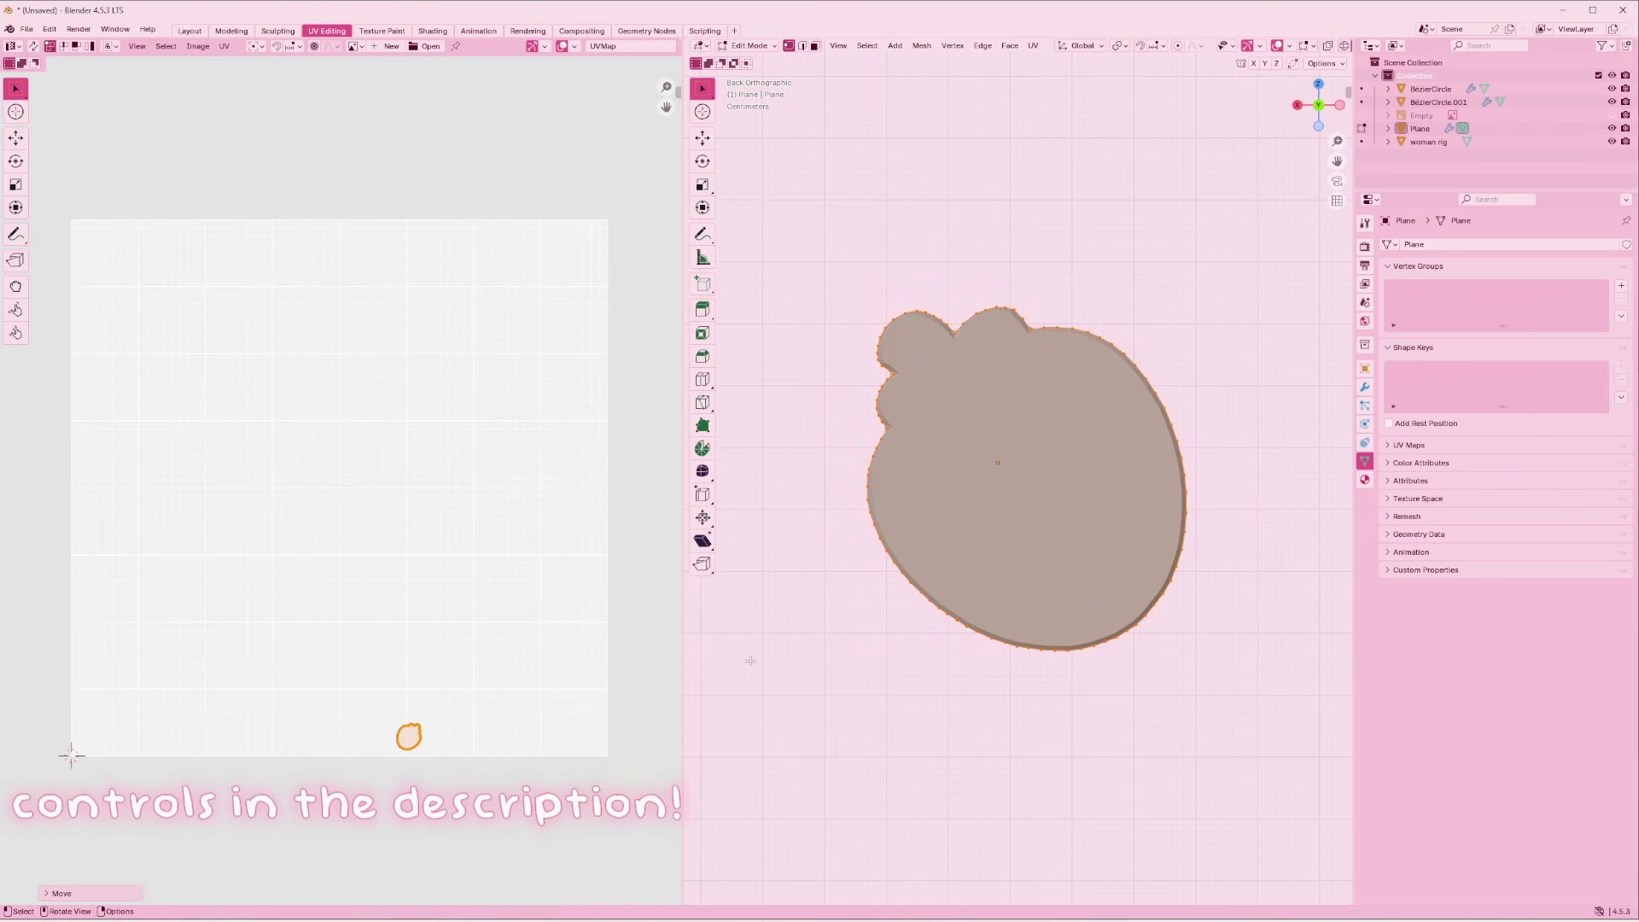
Show all UV islands by selecting the whole mesh and try to box-select the small back-face island
key(Tab)
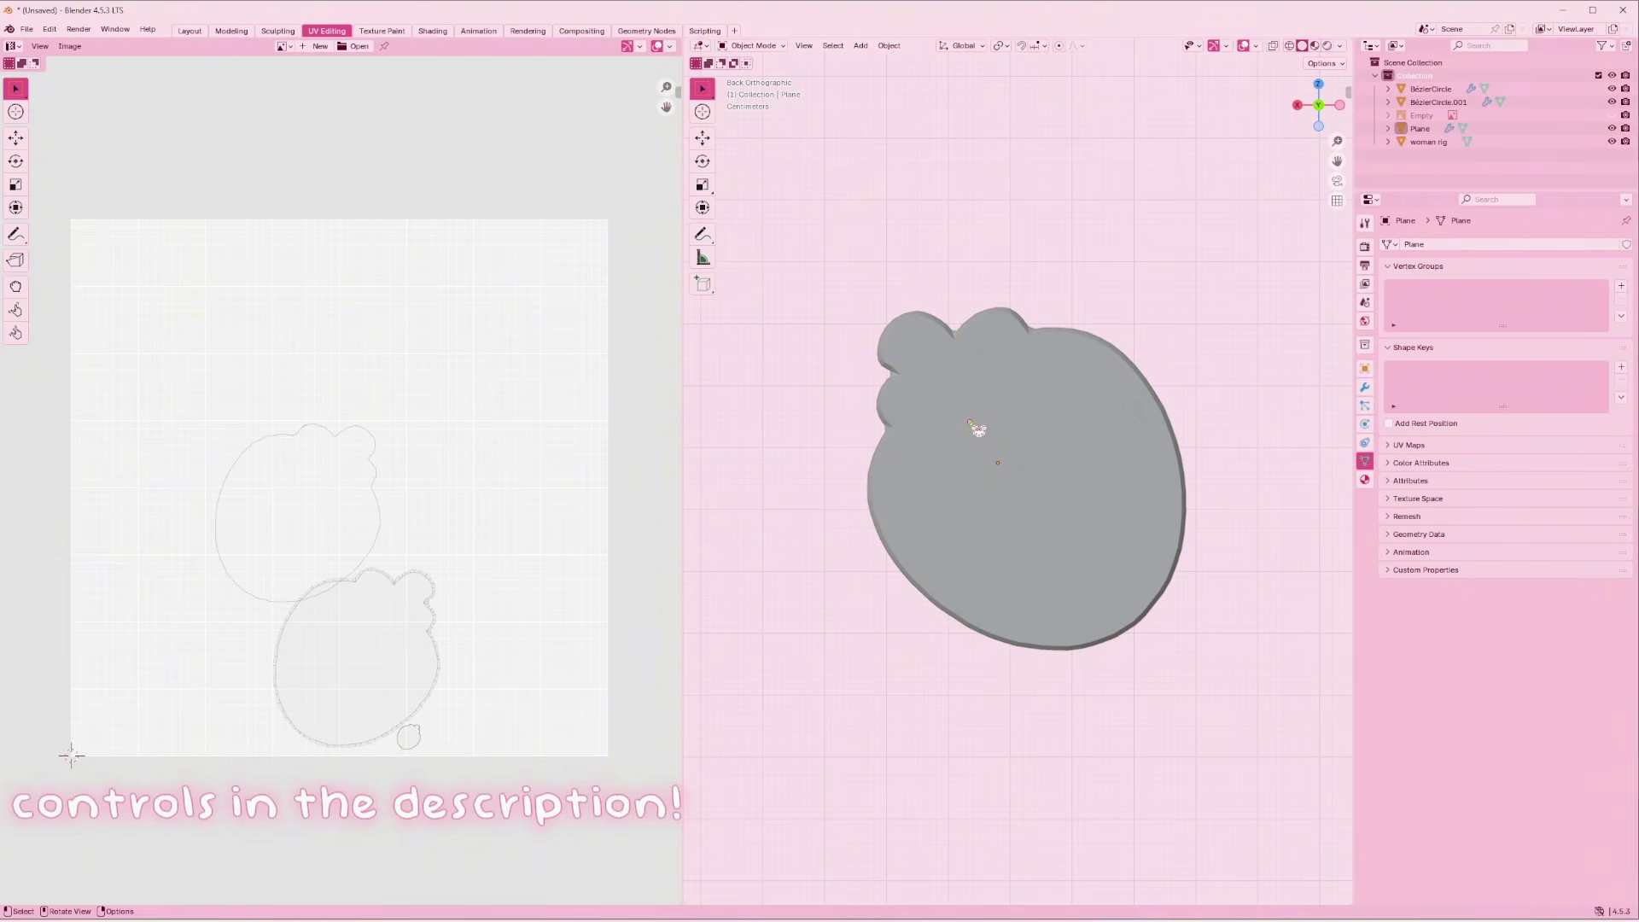
key(Tab)
key(alt+a)
key(a)
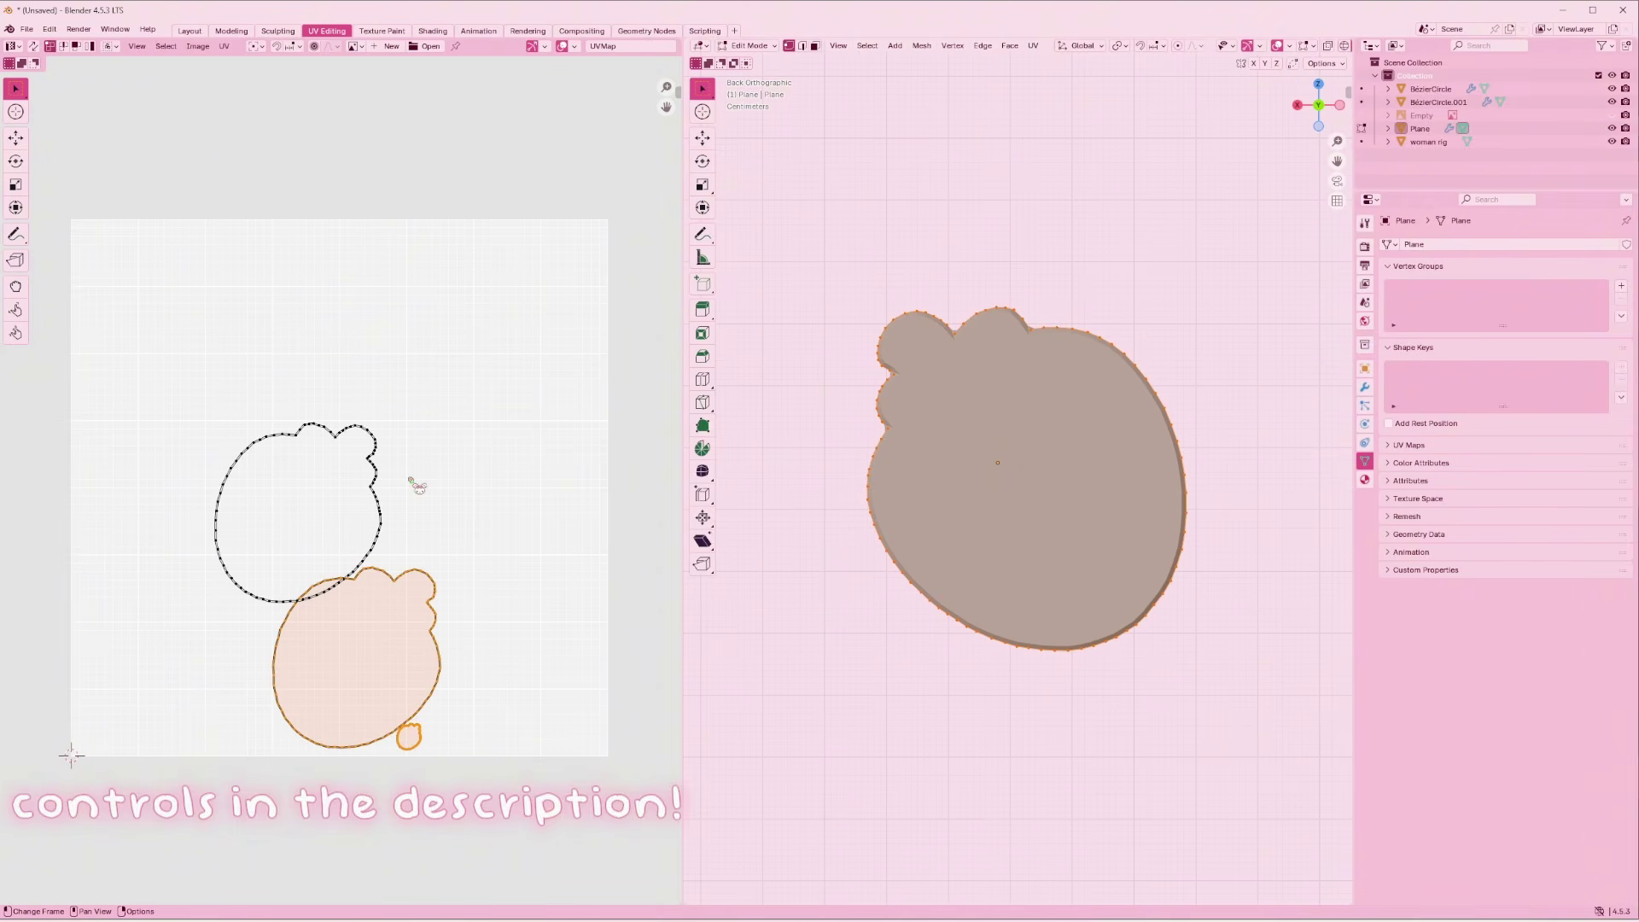
scroll(351, 551, up, 4)
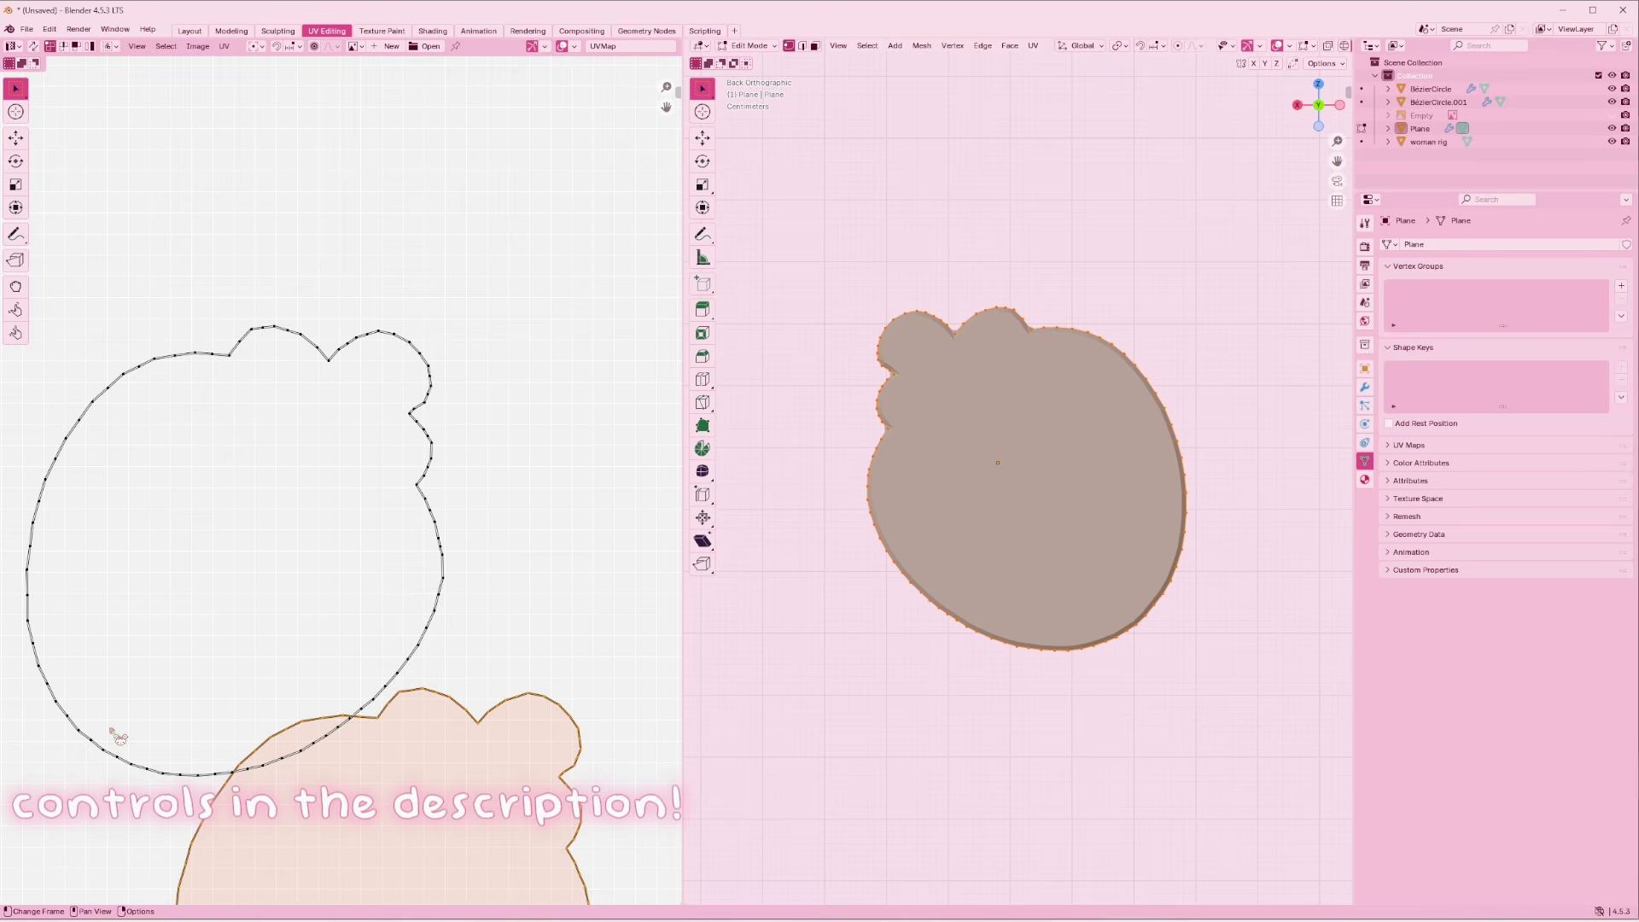
scroll(455, 399, down, 4)
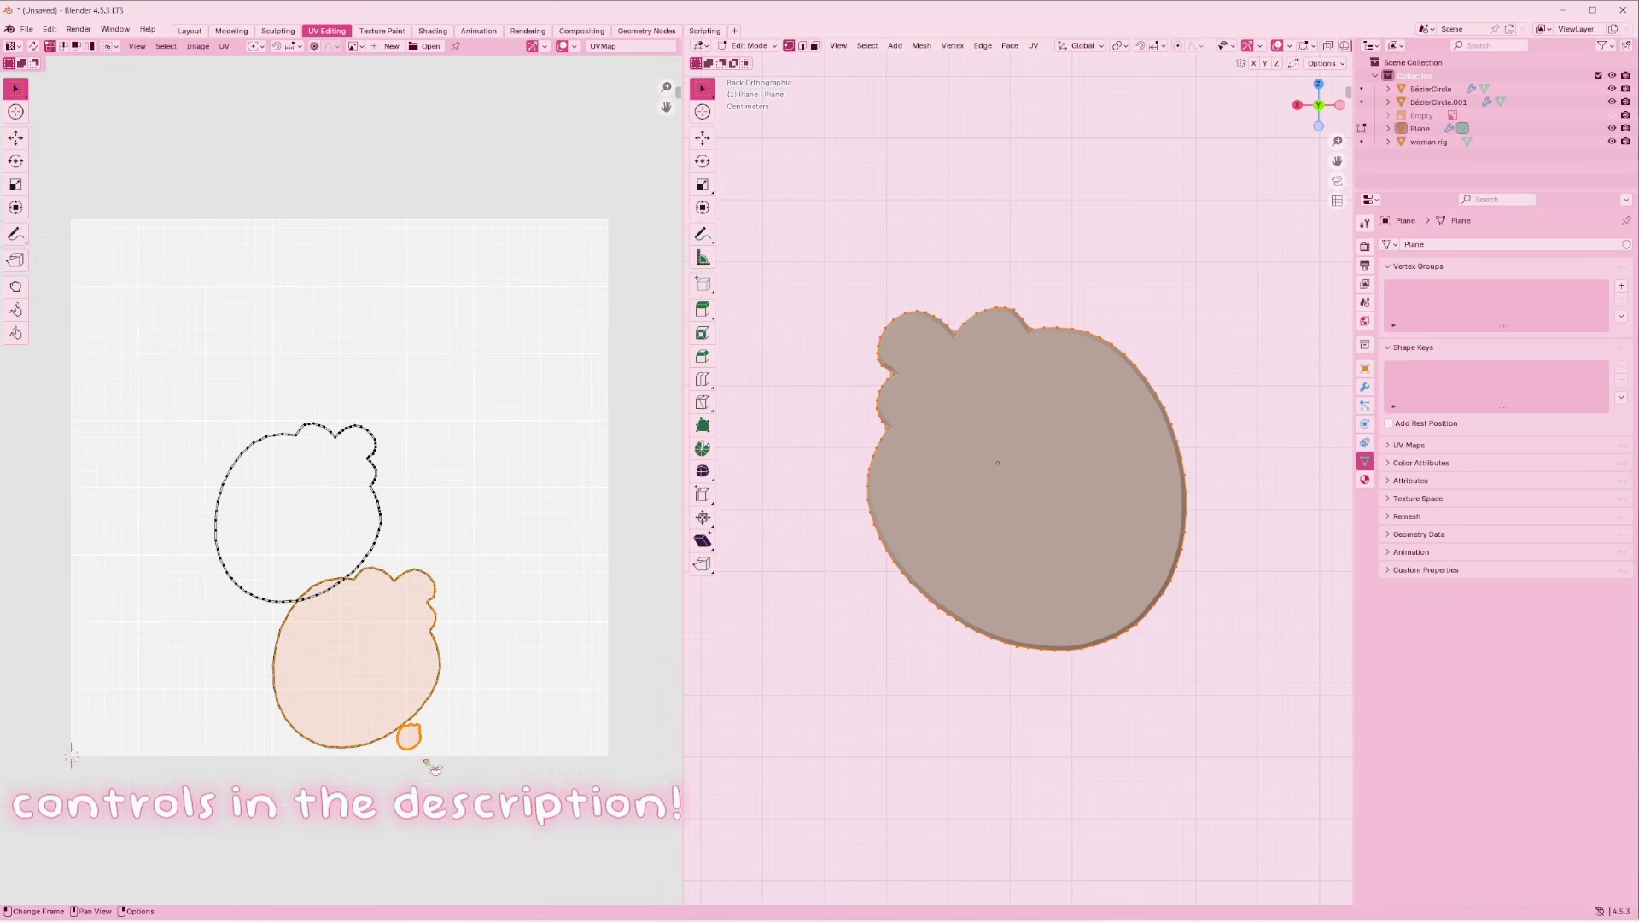
scroll(433, 768, up, 1)
key(b)
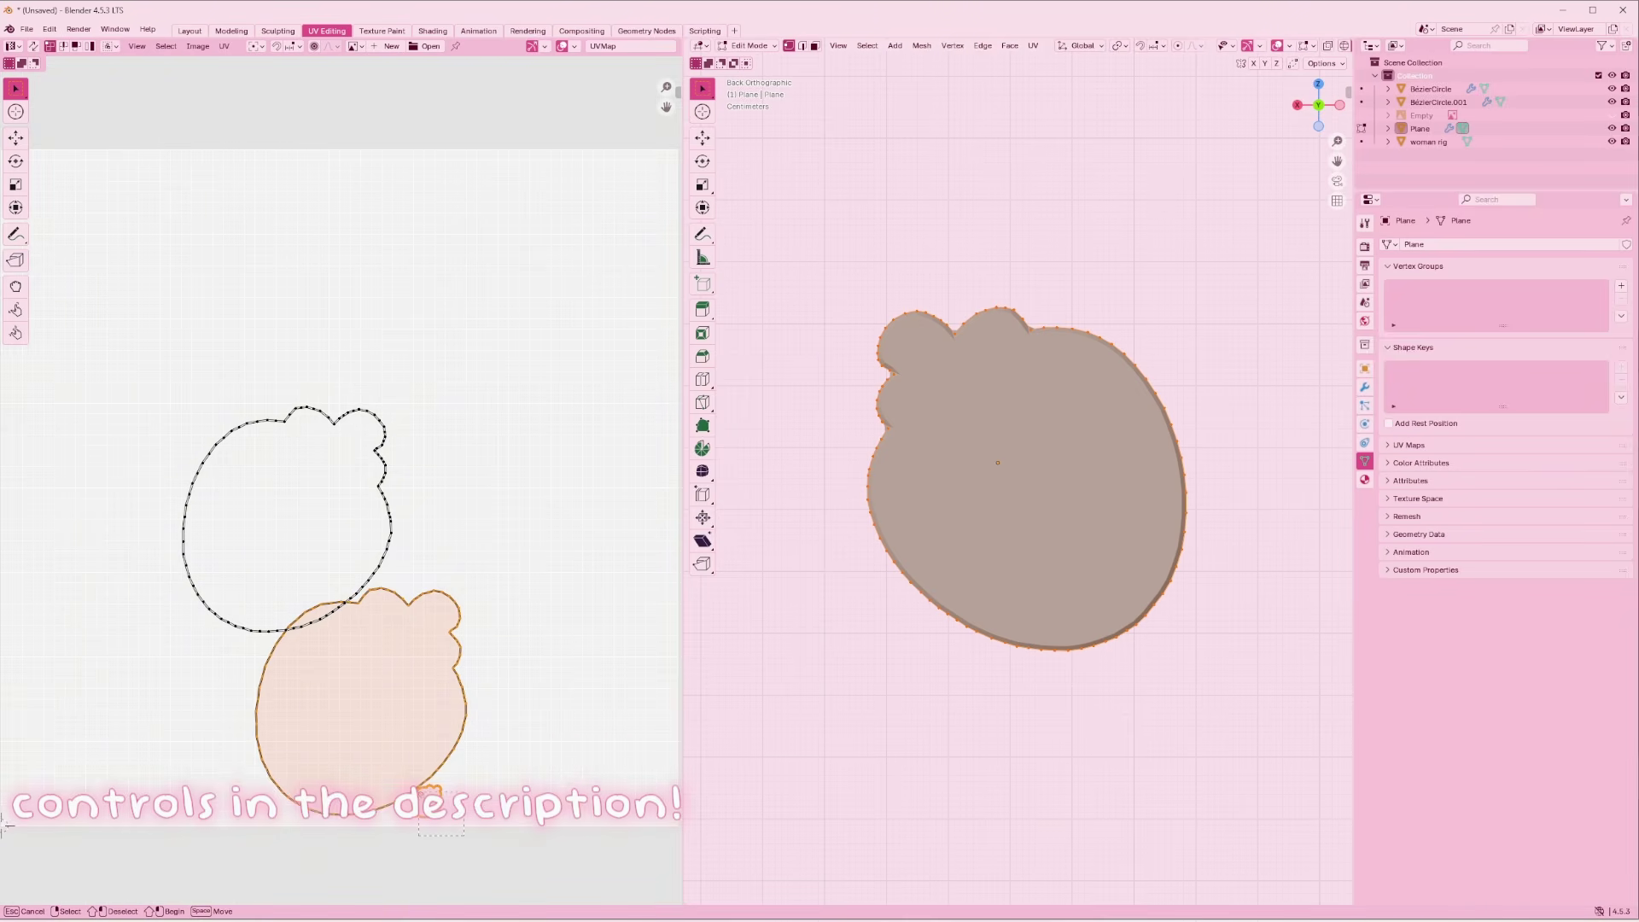
drag(418, 791, 413, 779)
Undo the last selection changes and nudge the small back-face island slightly away from the front island
key(ctrl+z)
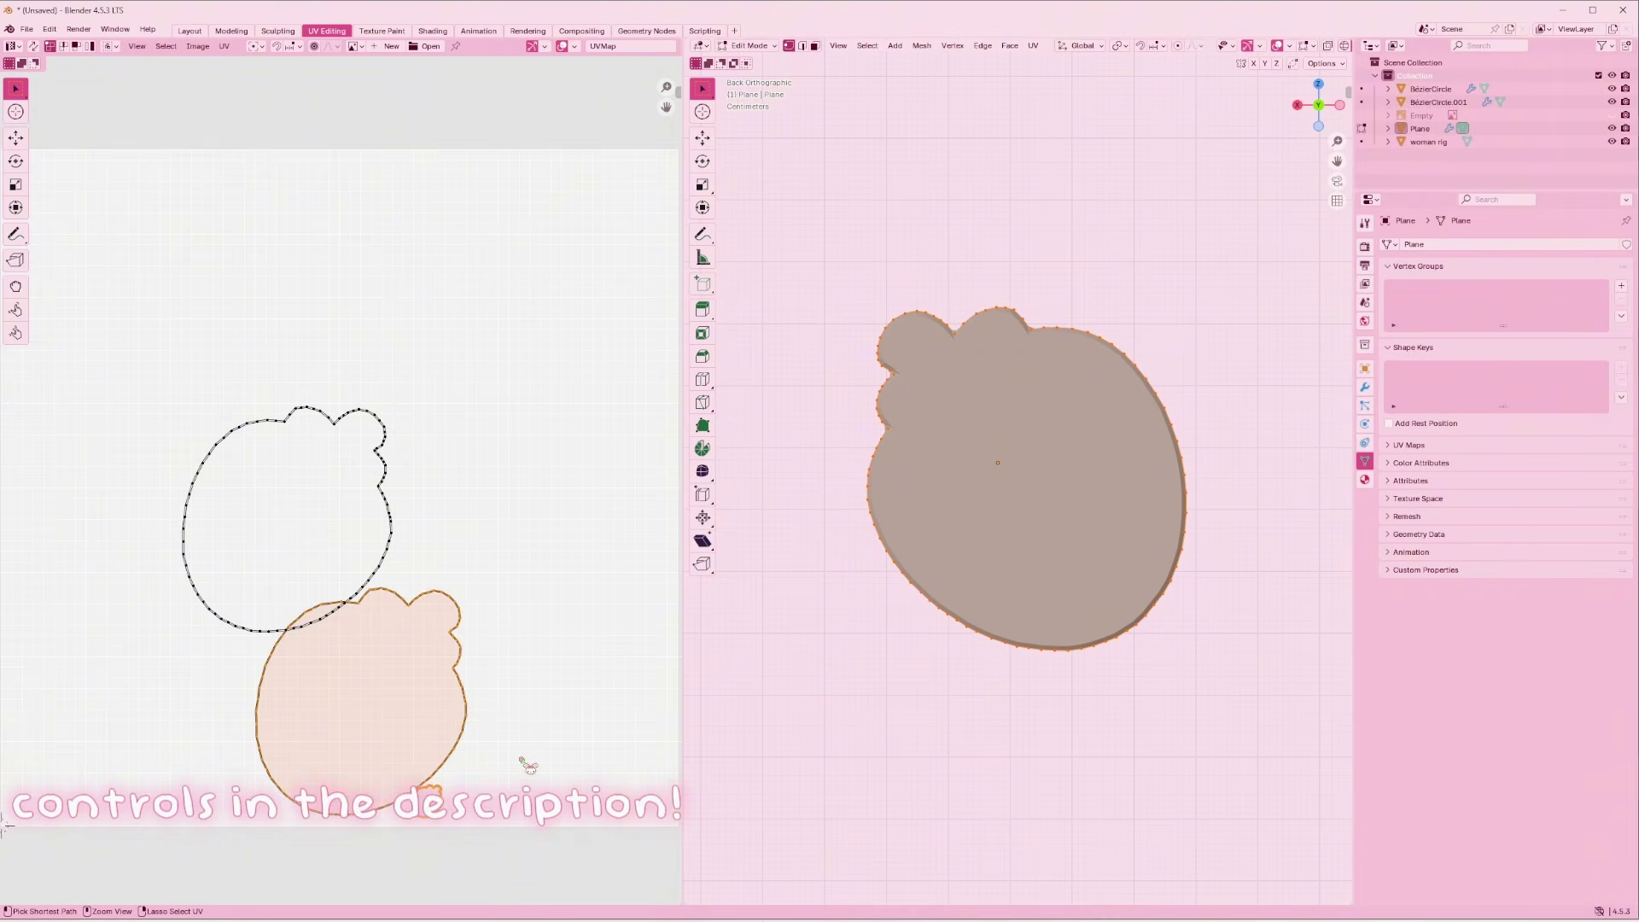
key(ctrl+z)
key(ctrl+z)
key(g)
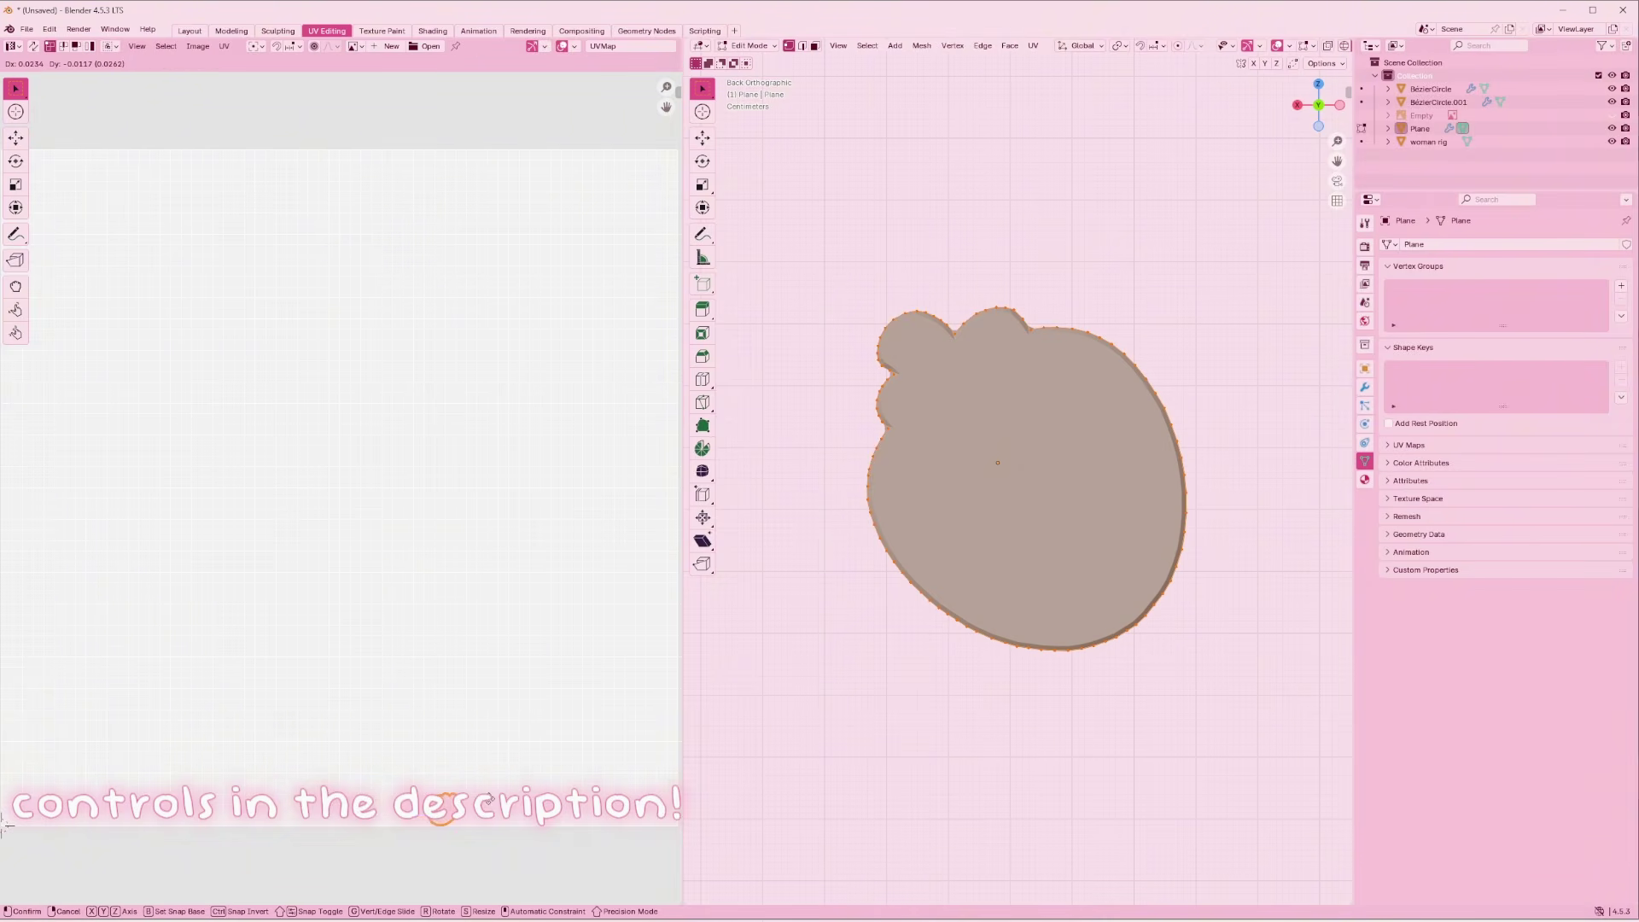
click(489, 798)
Reselect the plane object, return to Edit Mode with all UV islands shown and clear the UV selection
key(Tab)
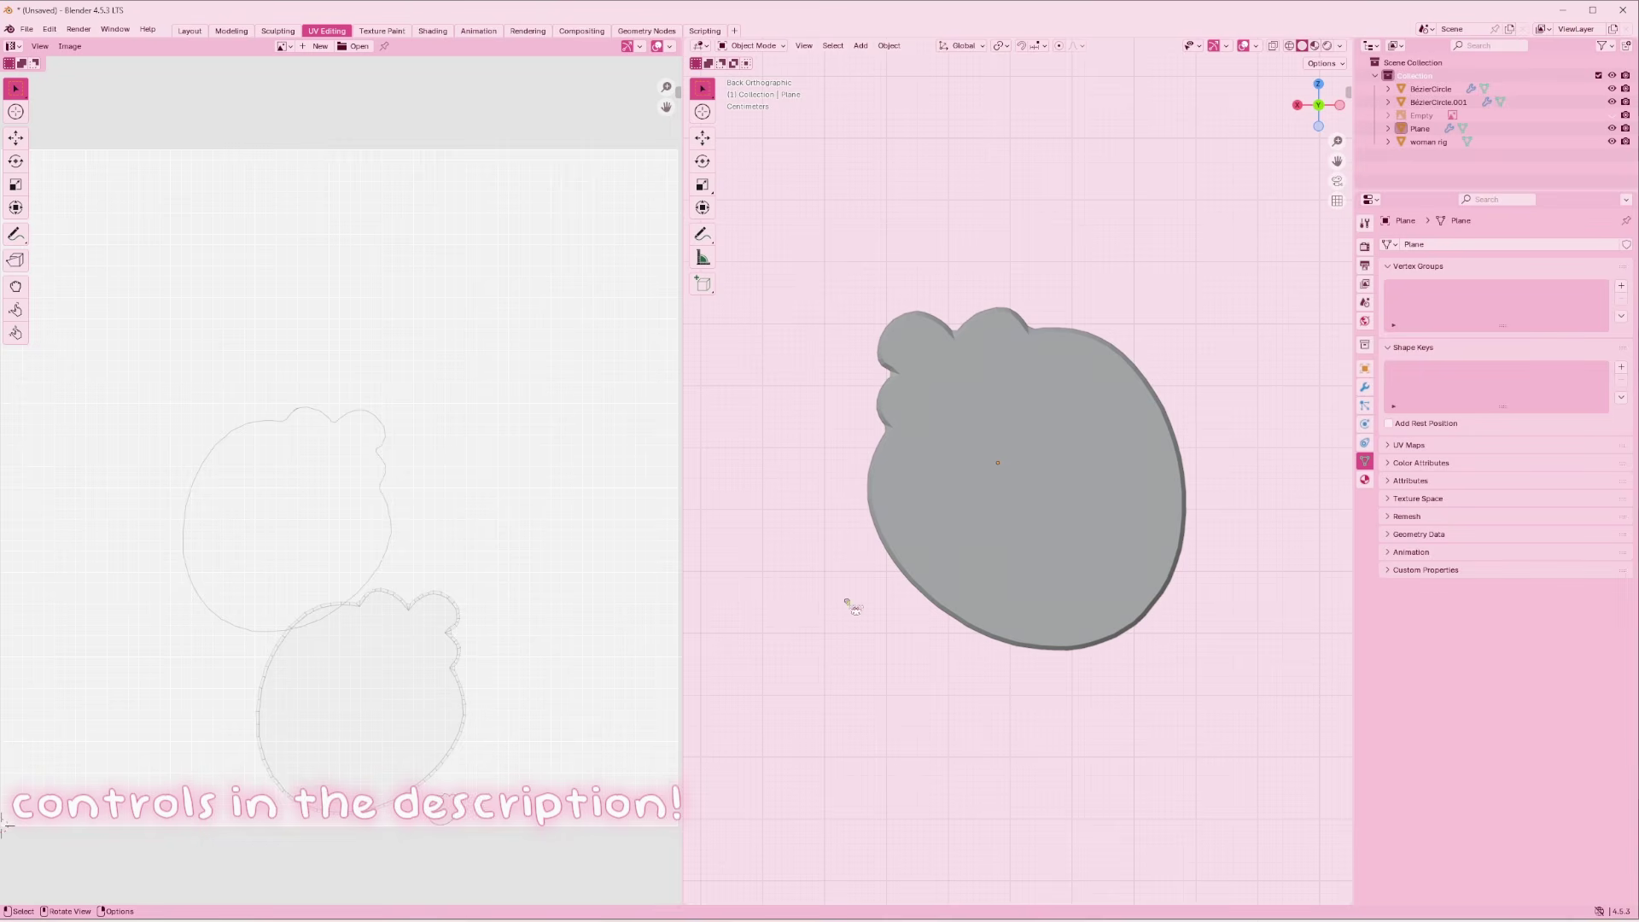
click(1049, 501)
key(Tab)
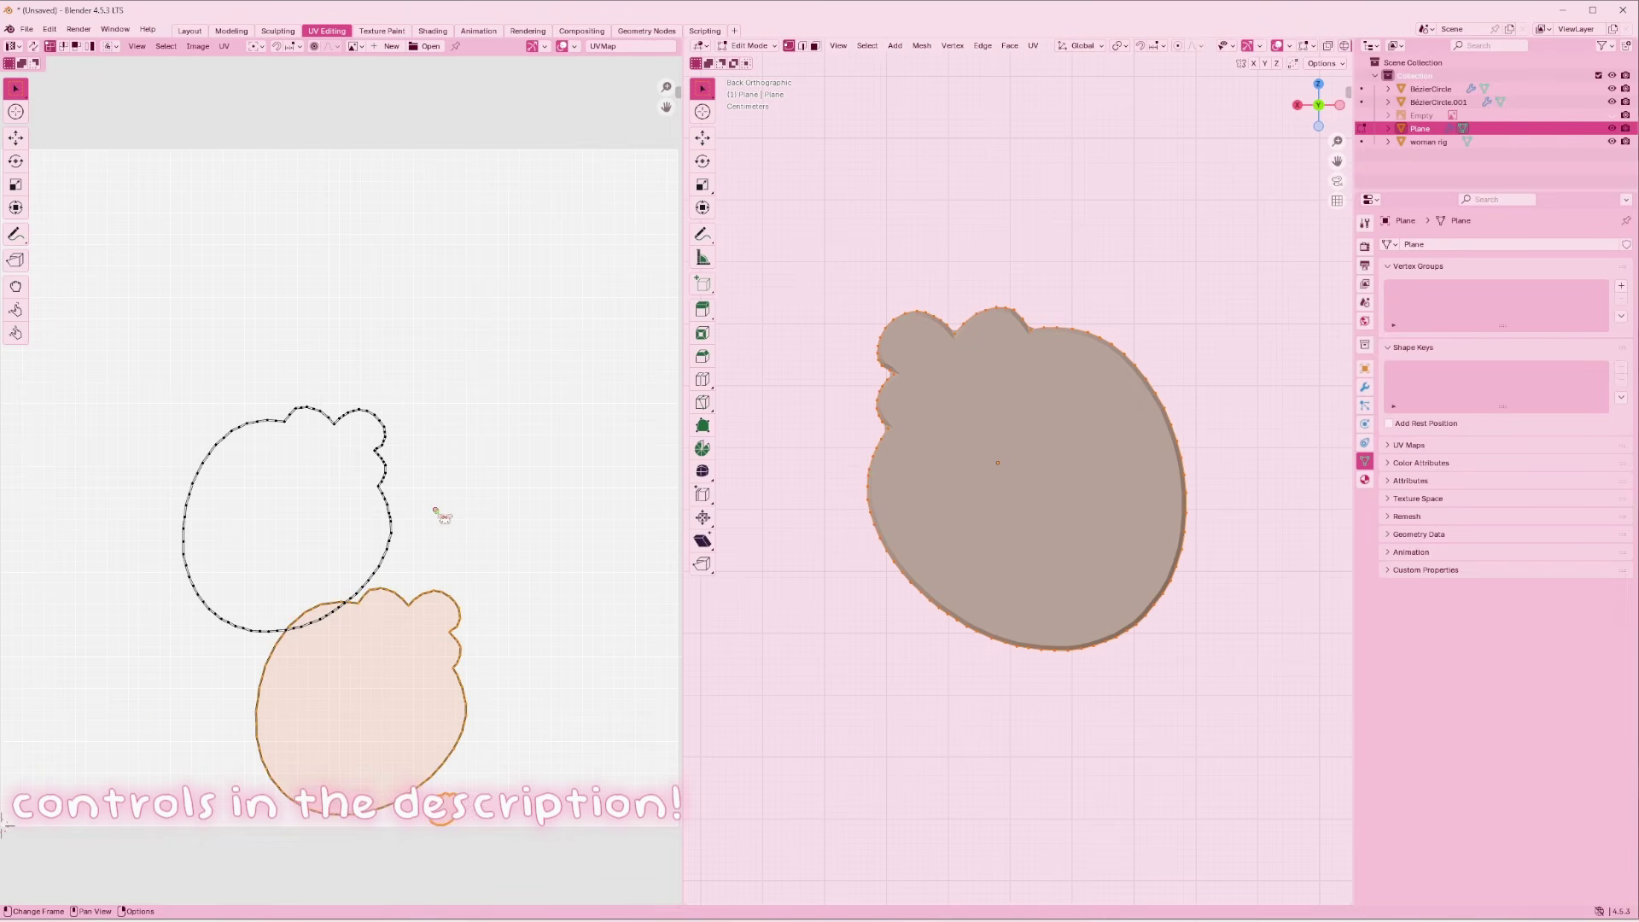
scroll(376, 540, up, 2)
click(510, 380)
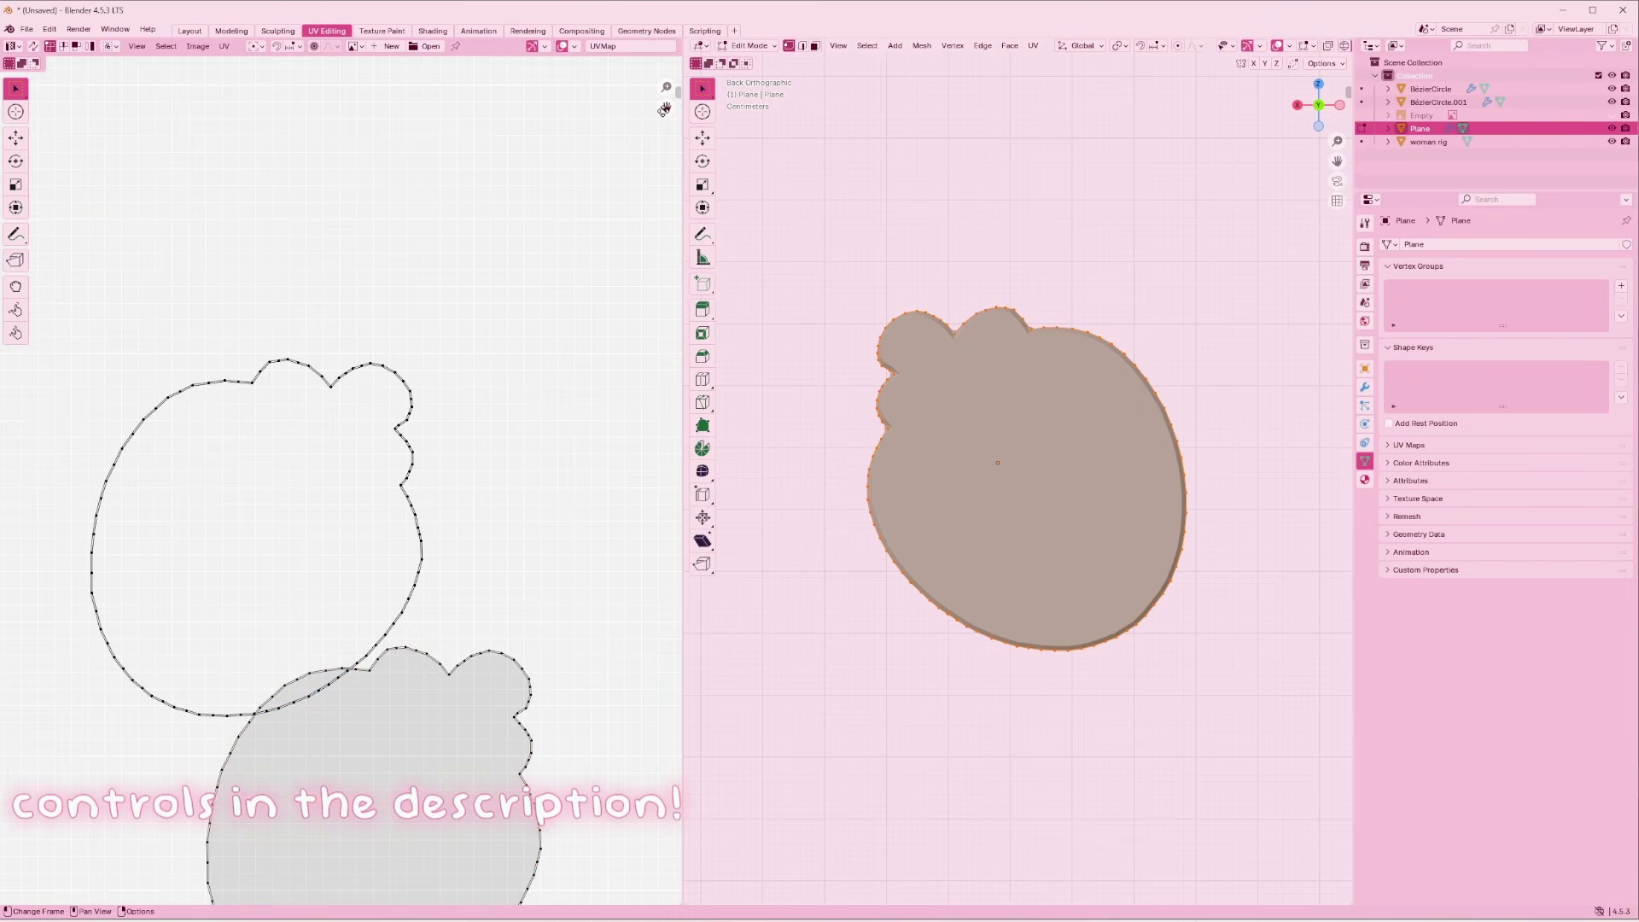
Circle-select all points of the outline-shaped rim island in the UV layout
drag(666, 107, 530, 90)
scroll(589, 384, up, 2)
key(c)
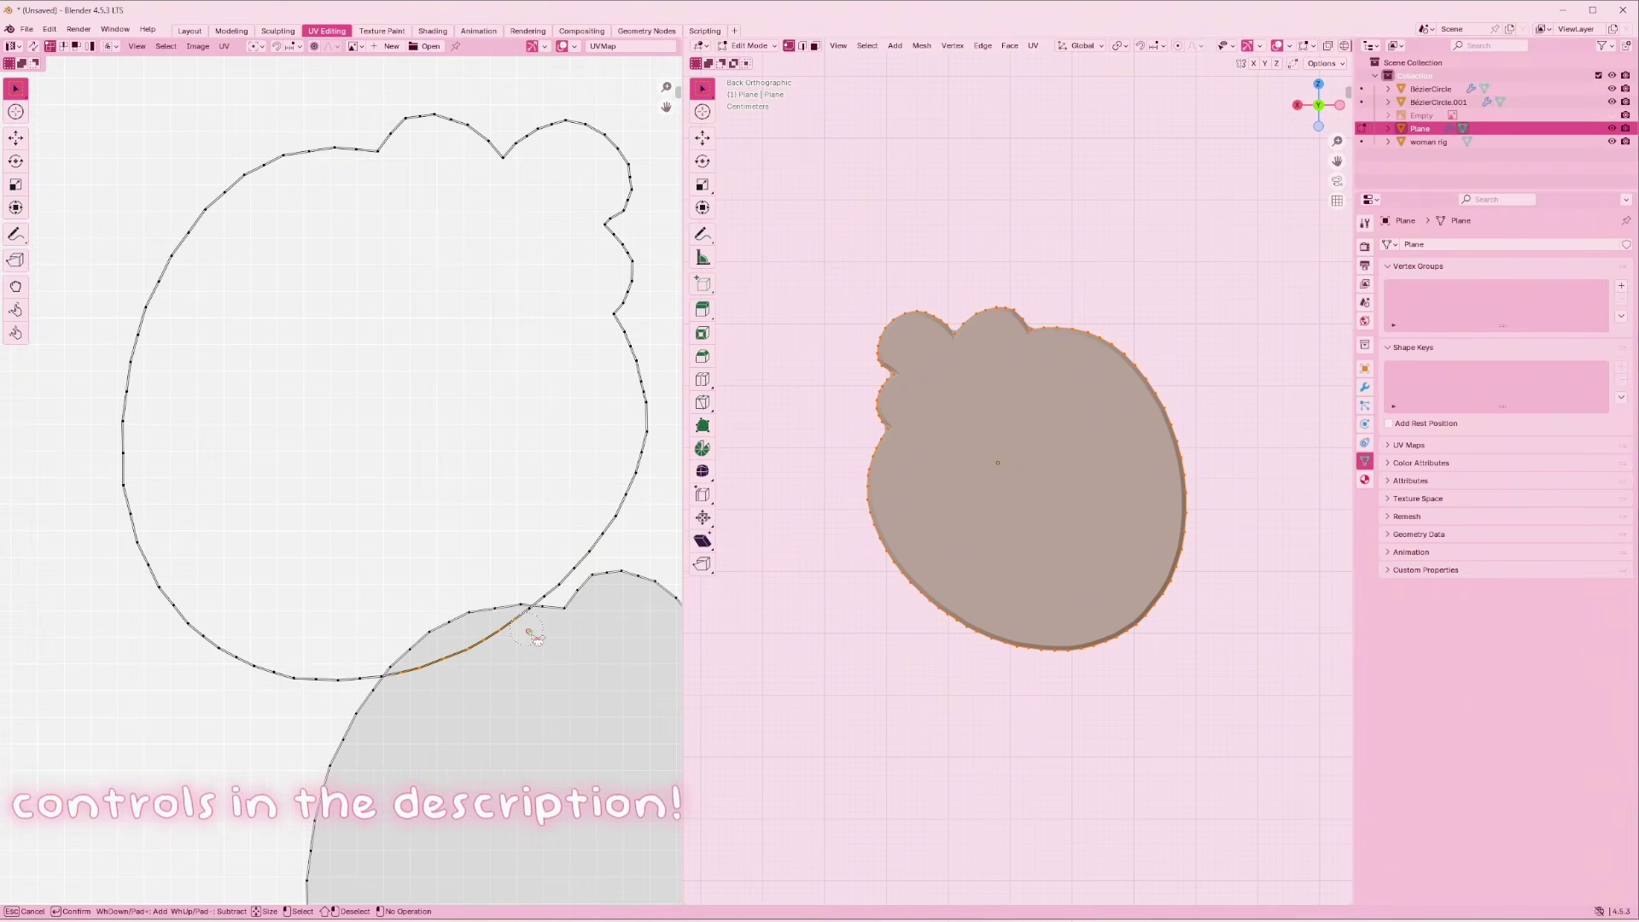
key(Escape)
scroll(541, 673, up, 2)
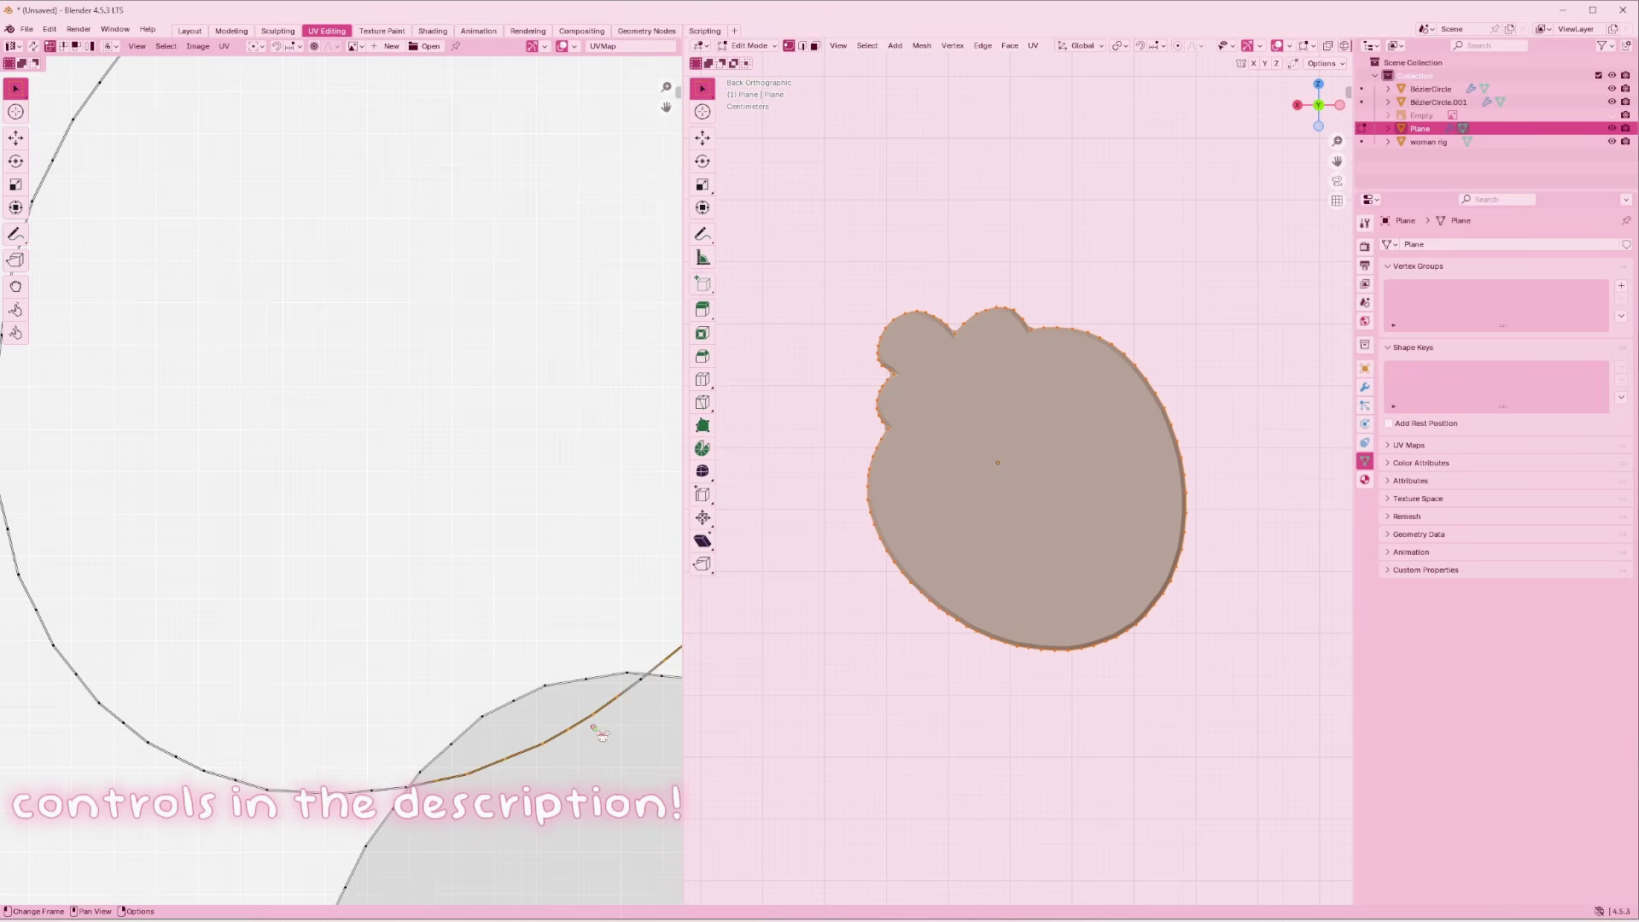
key(c)
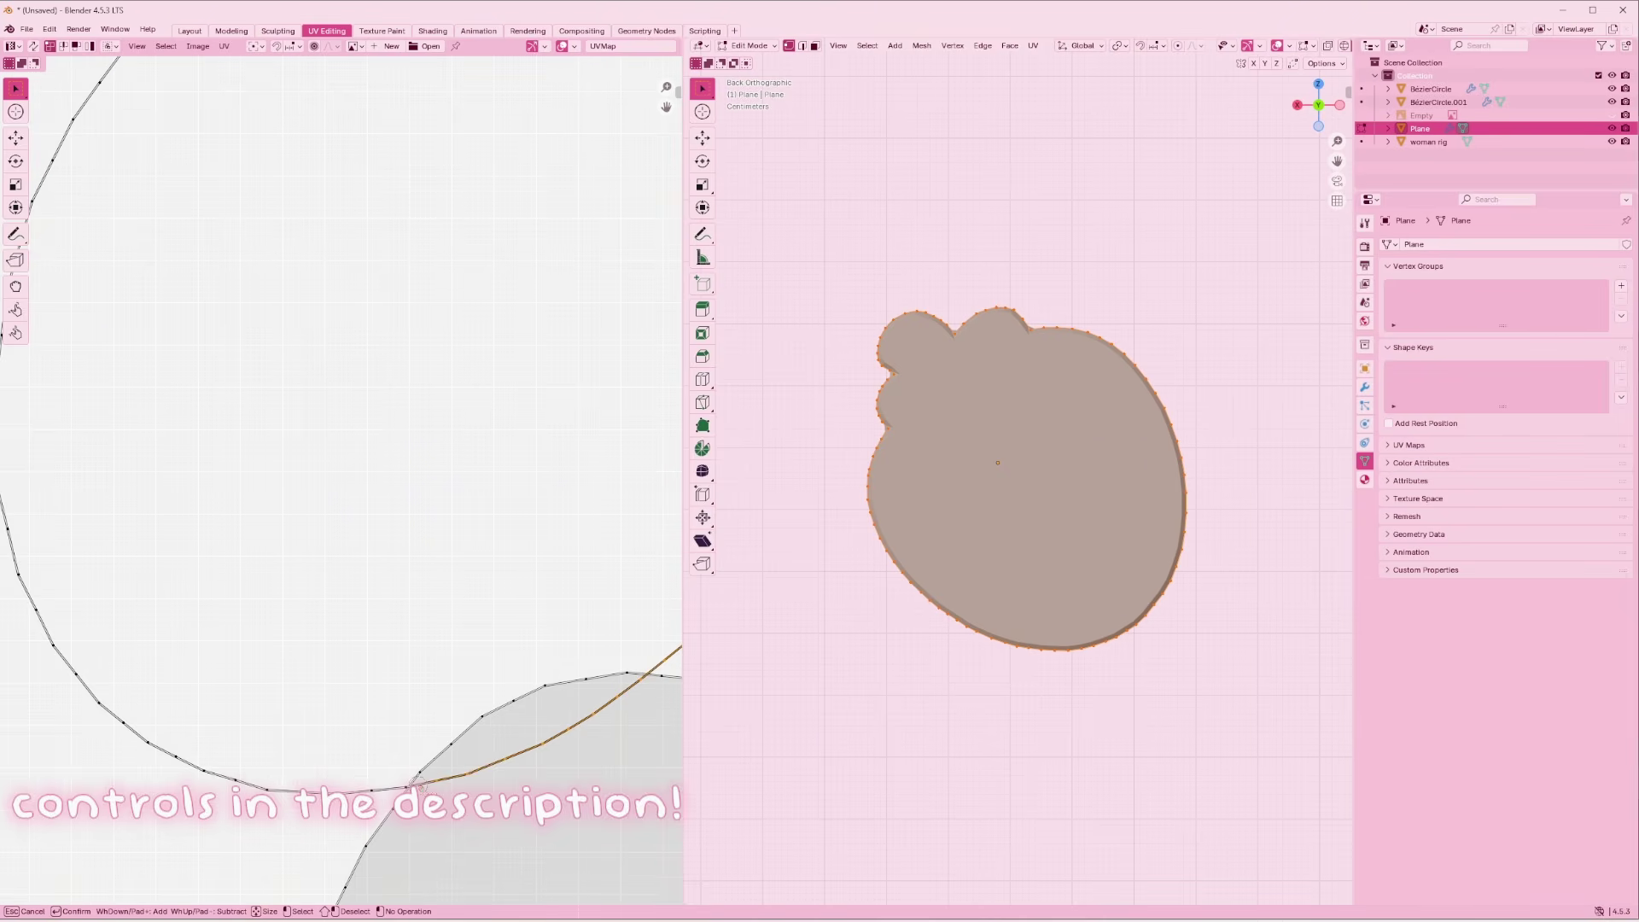
key(Escape)
scroll(219, 669, down, 5)
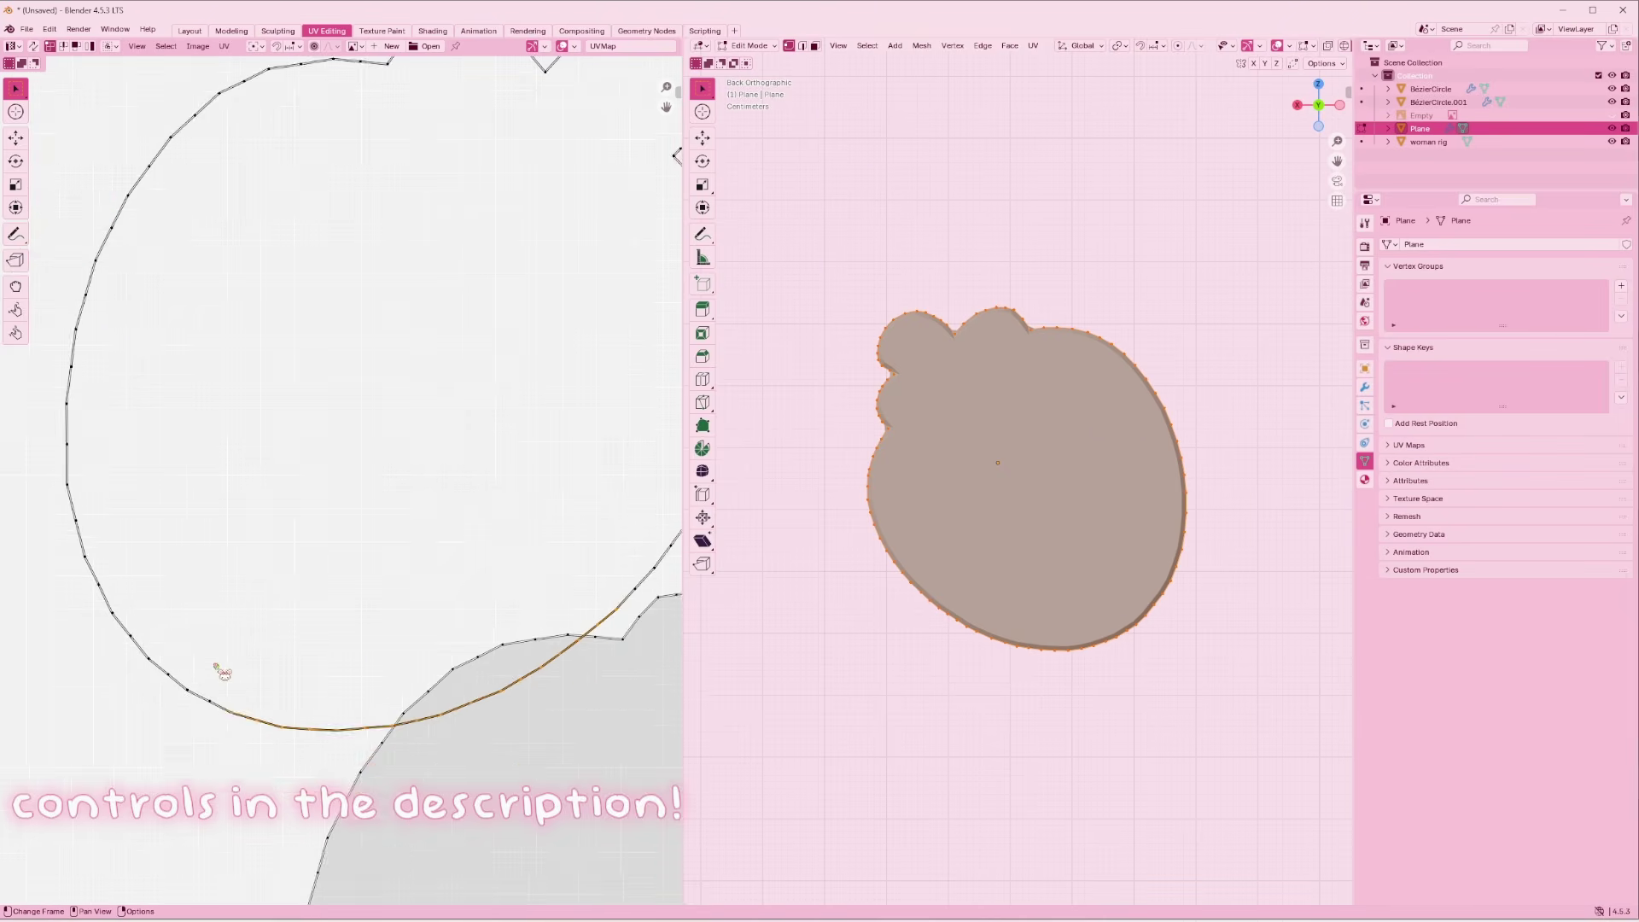
key(c)
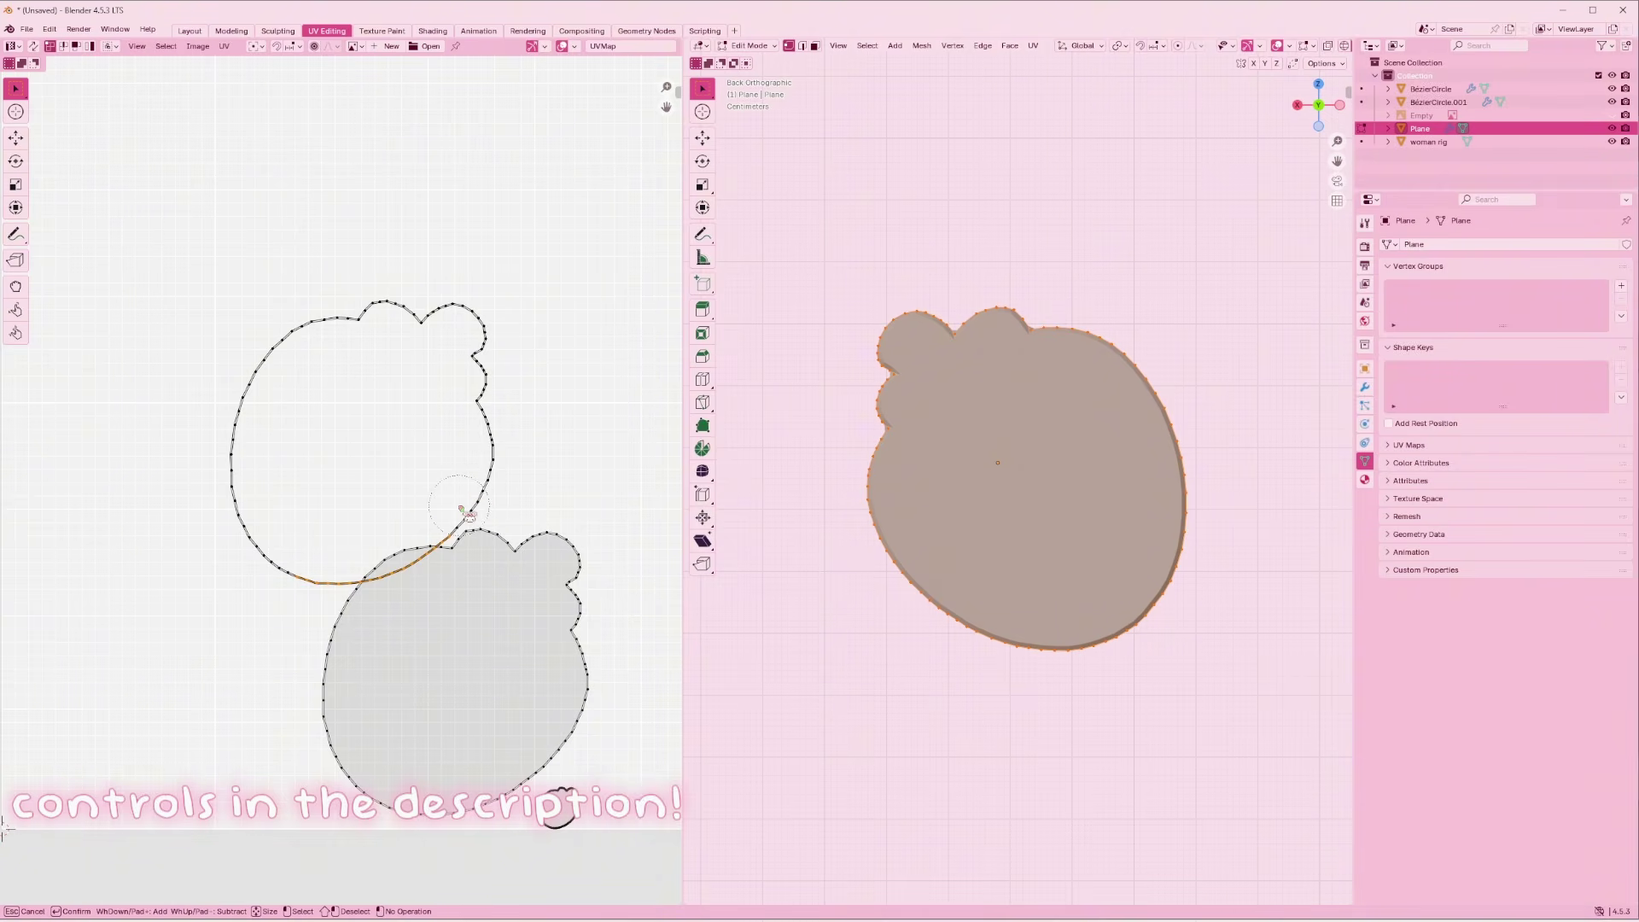
mouse_move(450, 505)
mouse_down()
mouse_move(498, 439)
mouse_move(412, 322)
mouse_move(309, 366)
mouse_move(248, 491)
mouse_move(290, 565)
mouse_up()
key(Escape)
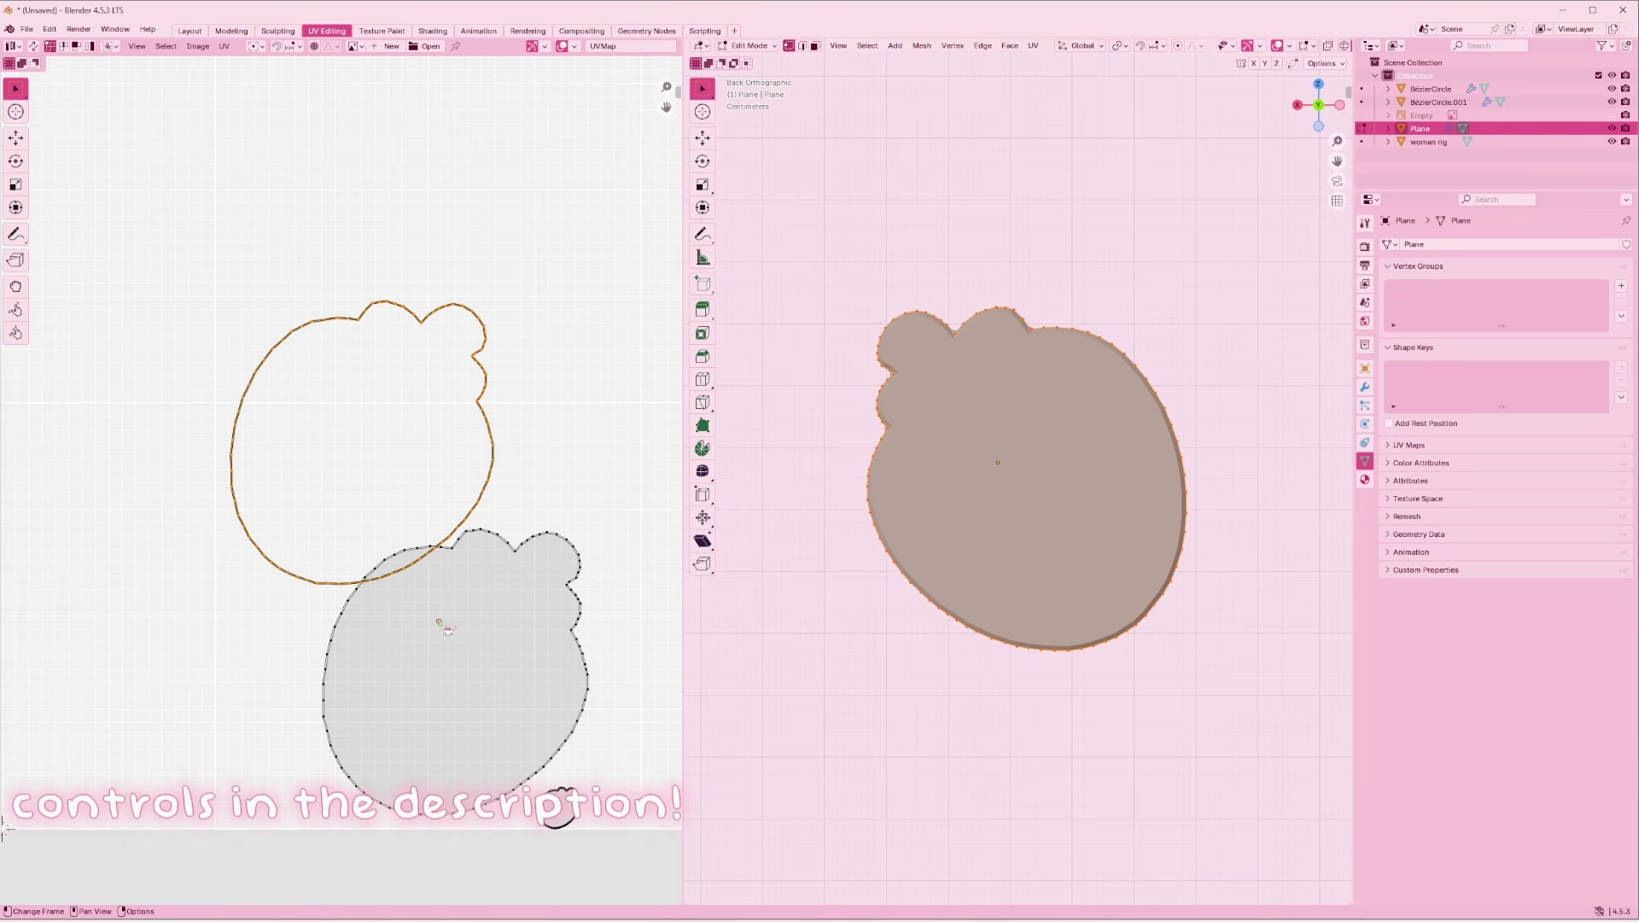
Move the rim island clear of the front island, shrink it and bring it next to the small back-face island
key(g)
click(284, 759)
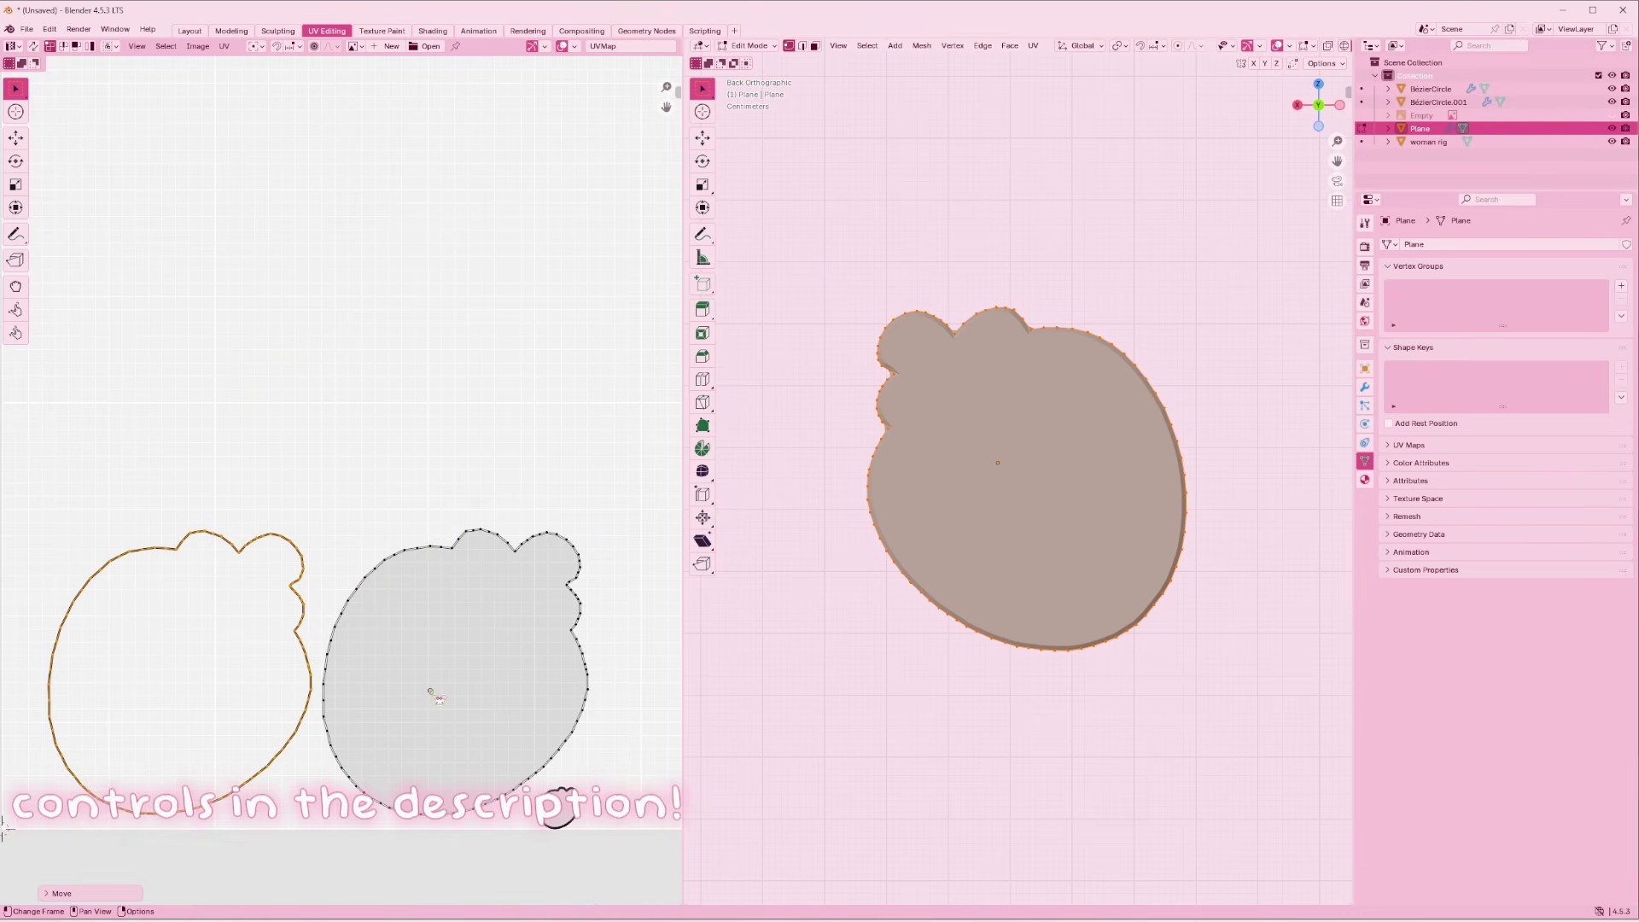
key(s)
key(Return)
key(g)
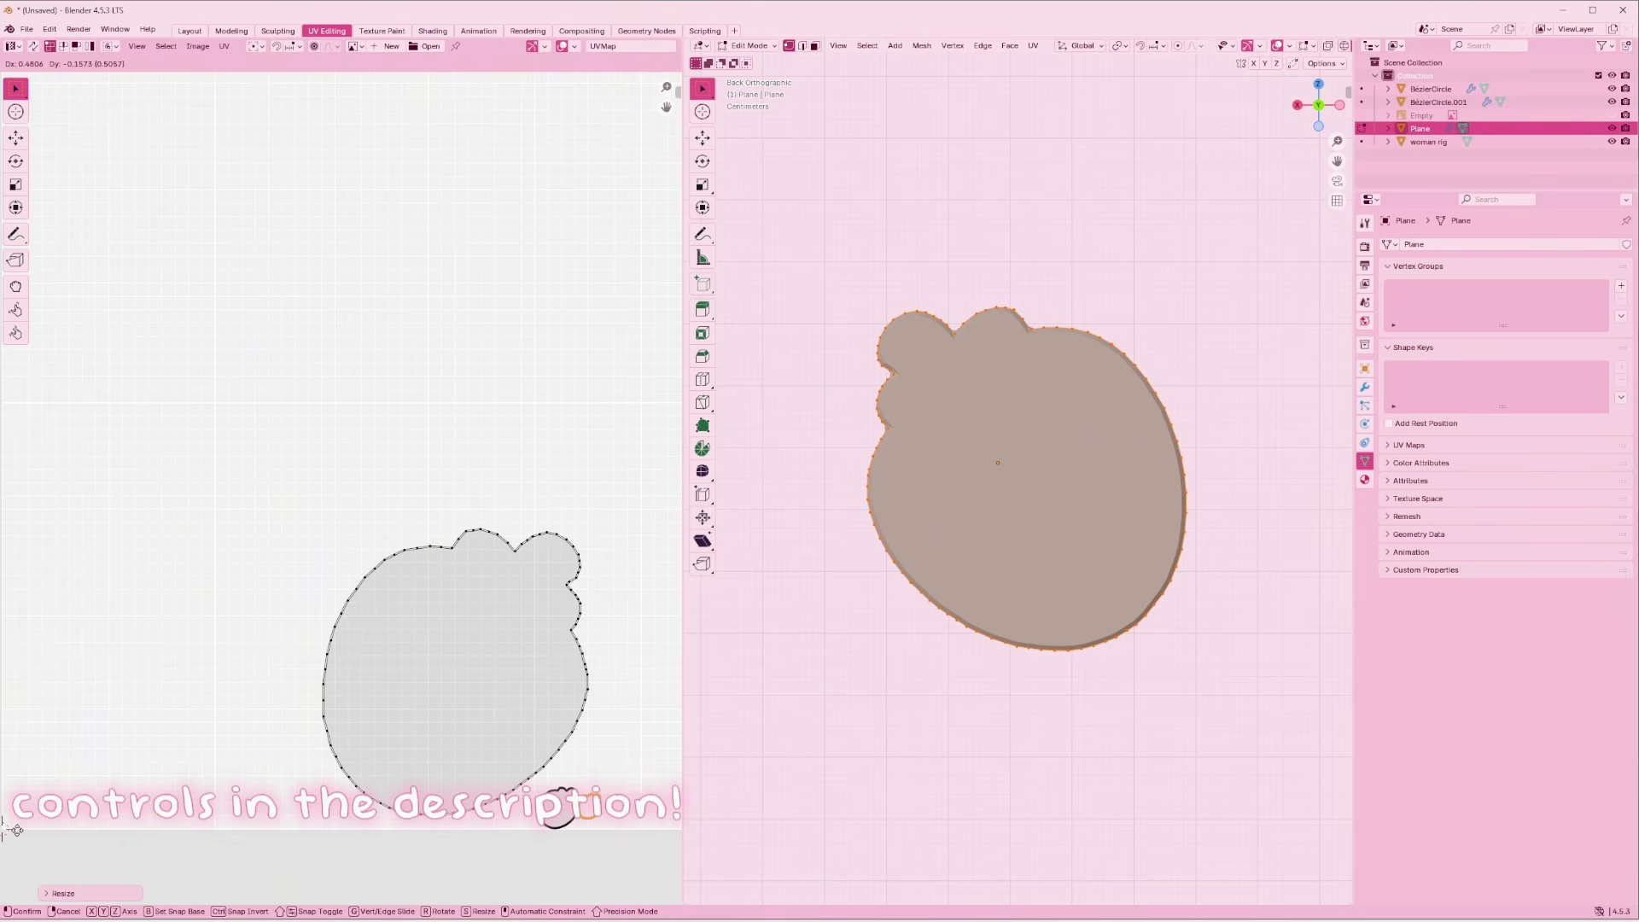
click(32, 844)
Fine-tune the rim island's scale and position so it sits separately beside the small back-face island
key(s)
click(650, 821)
key(g)
click(656, 812)
key(s)
click(666, 799)
scroll(71, 757, down, 1)
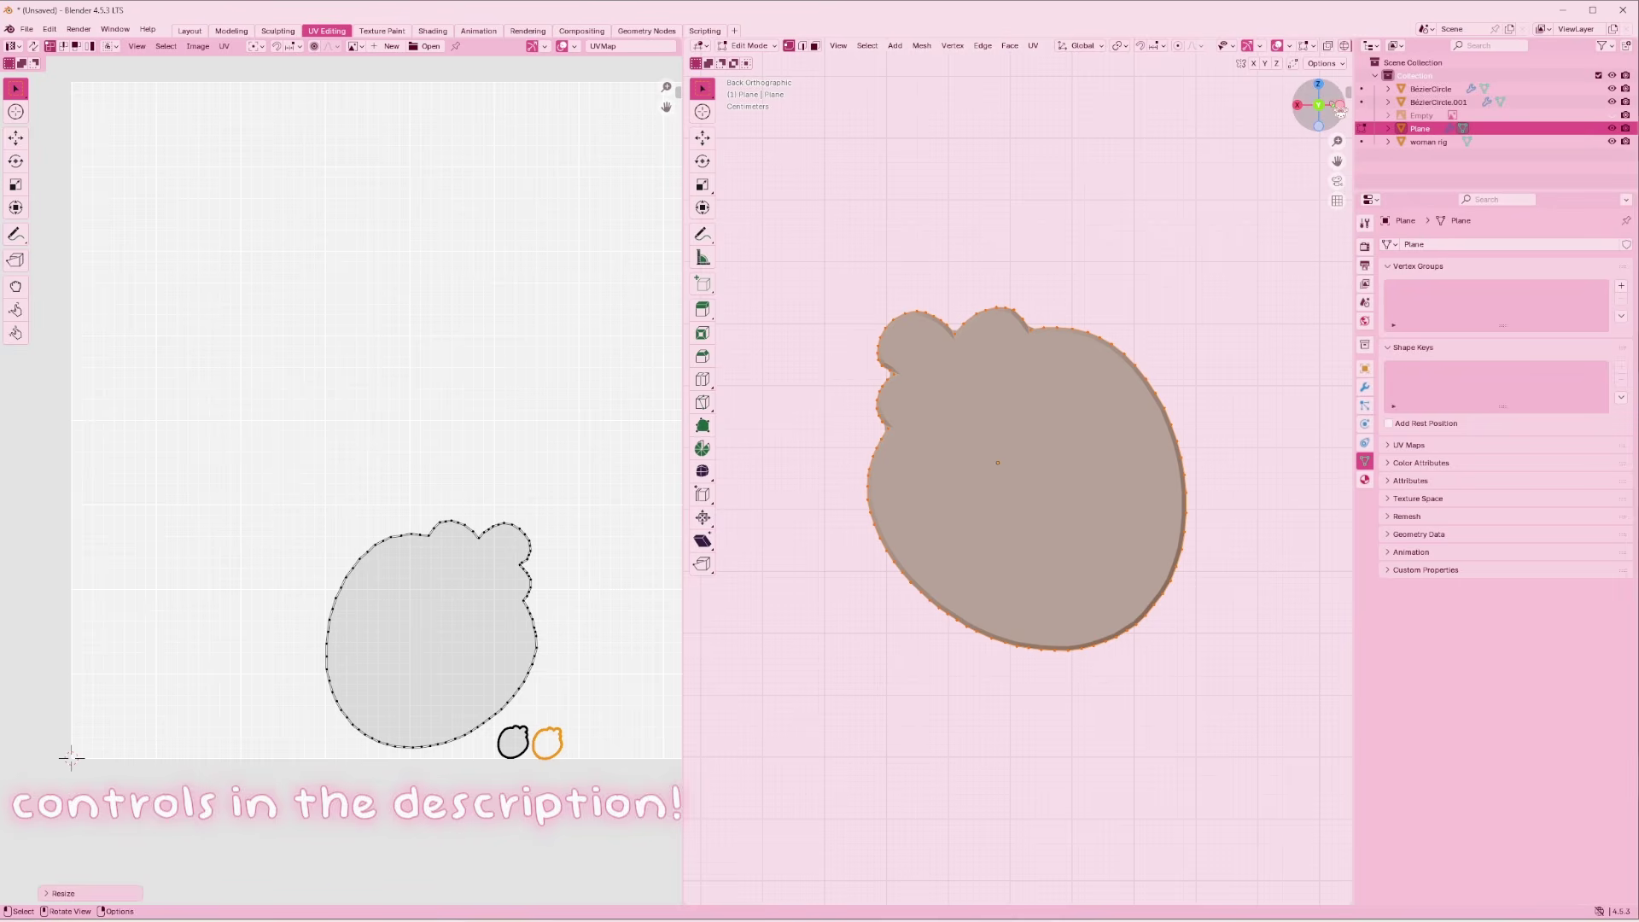
Select the front face from the front view, shift its UV island away from the two small islands and return to Object Mode
drag(1316, 109, 1308, 158)
click(1098, 720)
key(c)
mouse_move(1101, 521)
mouse_down()
mouse_move(1028, 330)
mouse_move(1072, 476)
mouse_up()
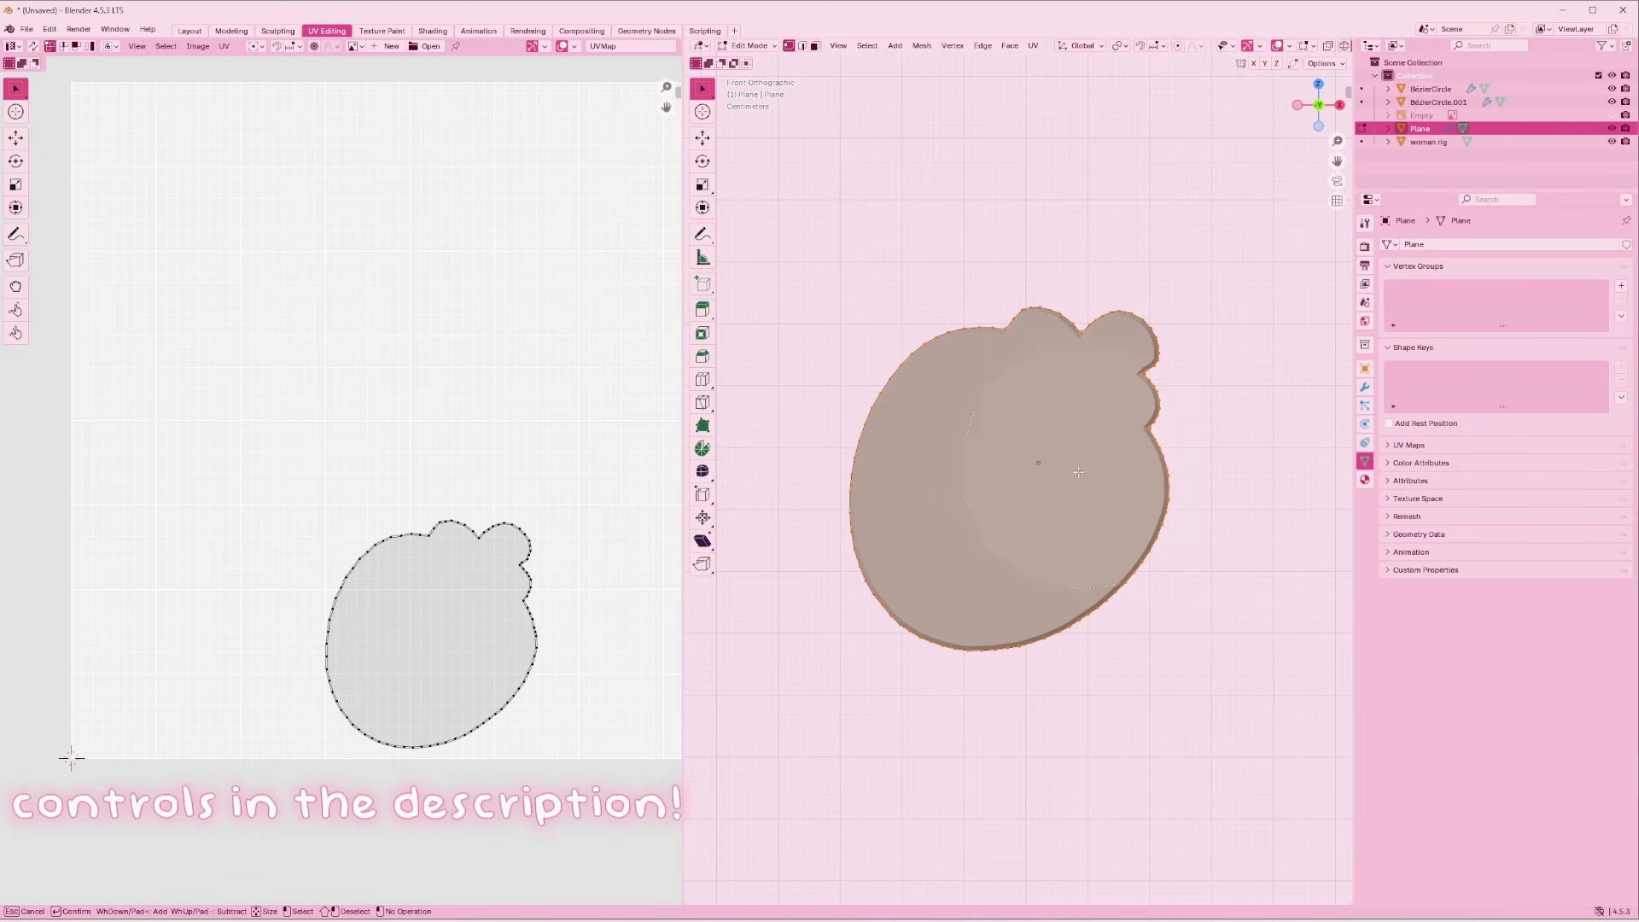
key(Escape)
key(a)
key(g)
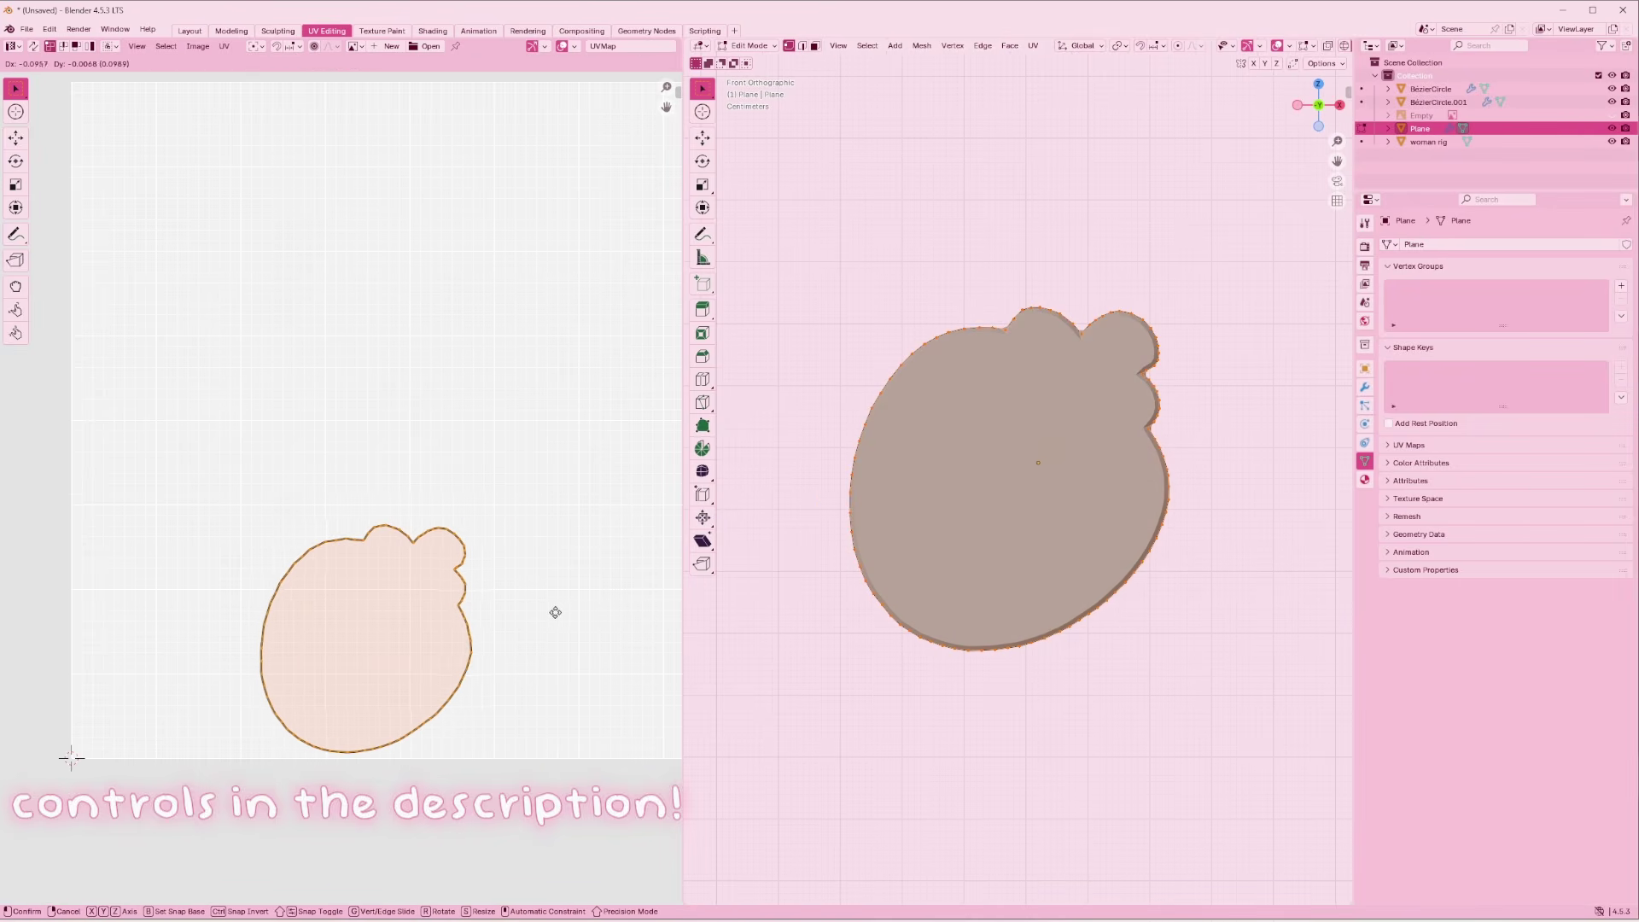
click(563, 621)
key(Tab)
scroll(1061, 566, down, 1)
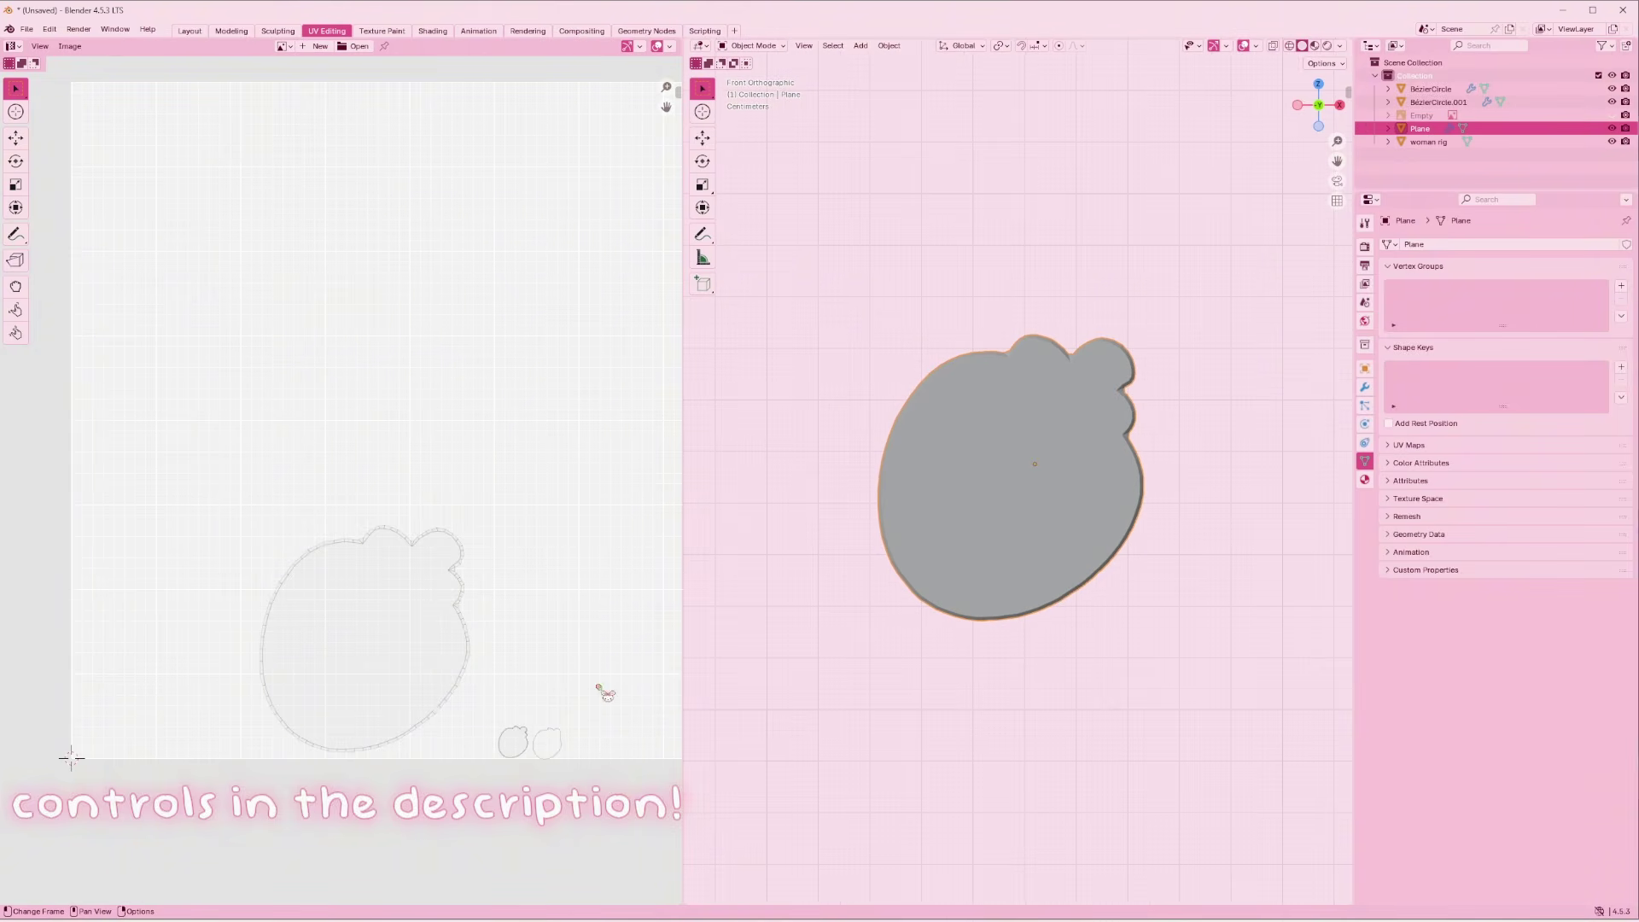
key(Home)
middle_drag(171, 657, 46, 678)
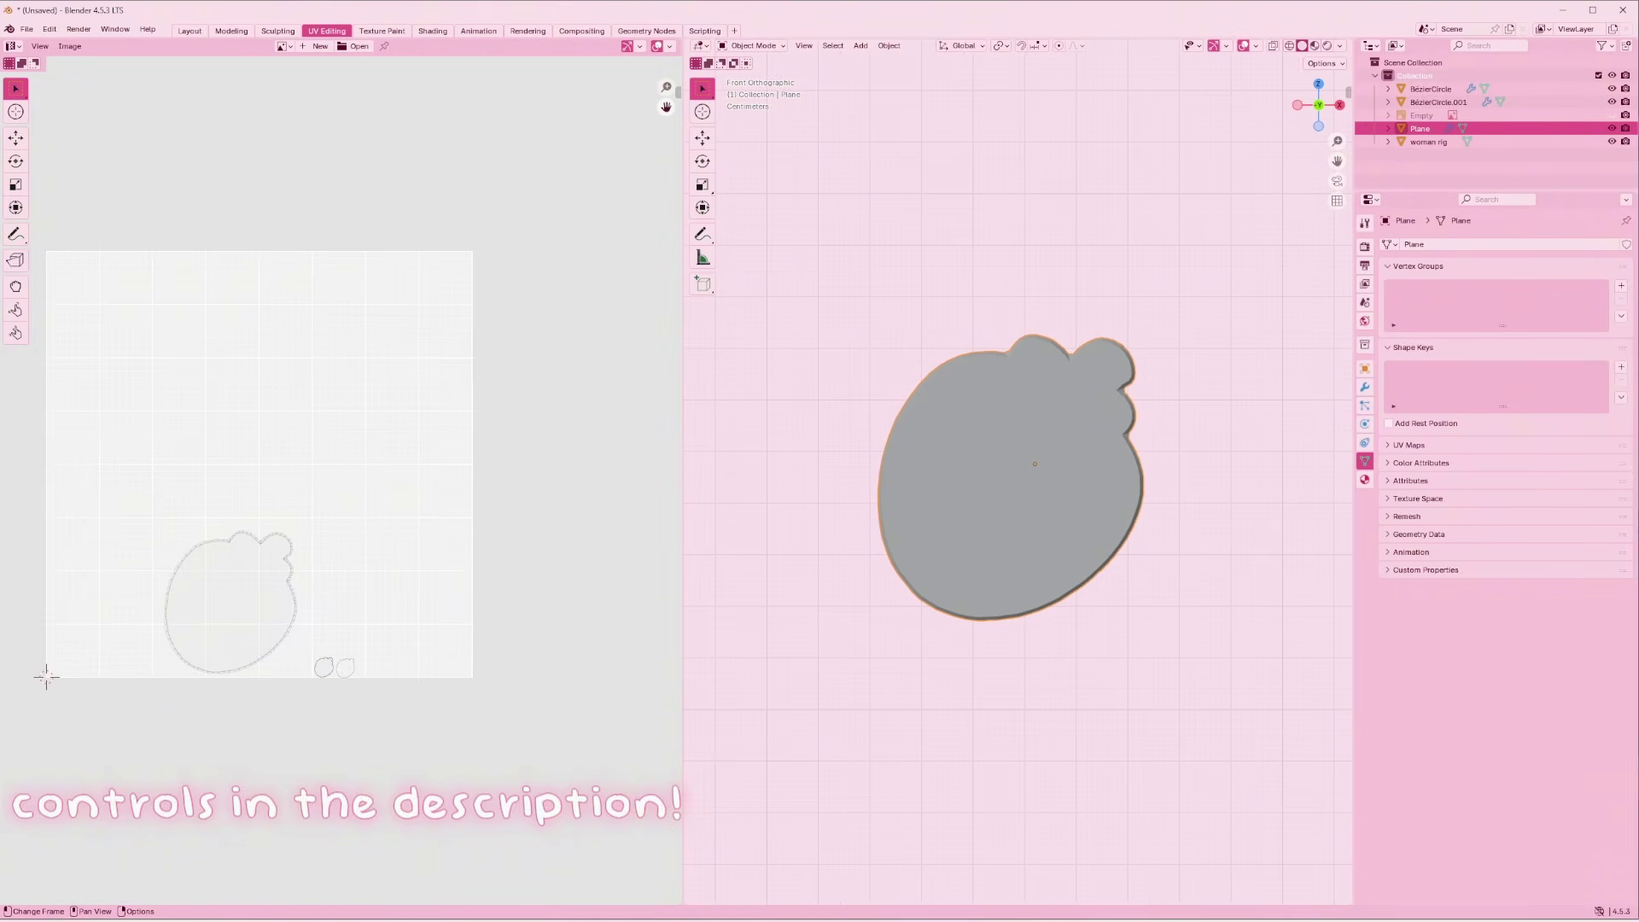
In the Layout workspace, add a Bézier circle and move it onto the flat shape beside the character
click(189, 31)
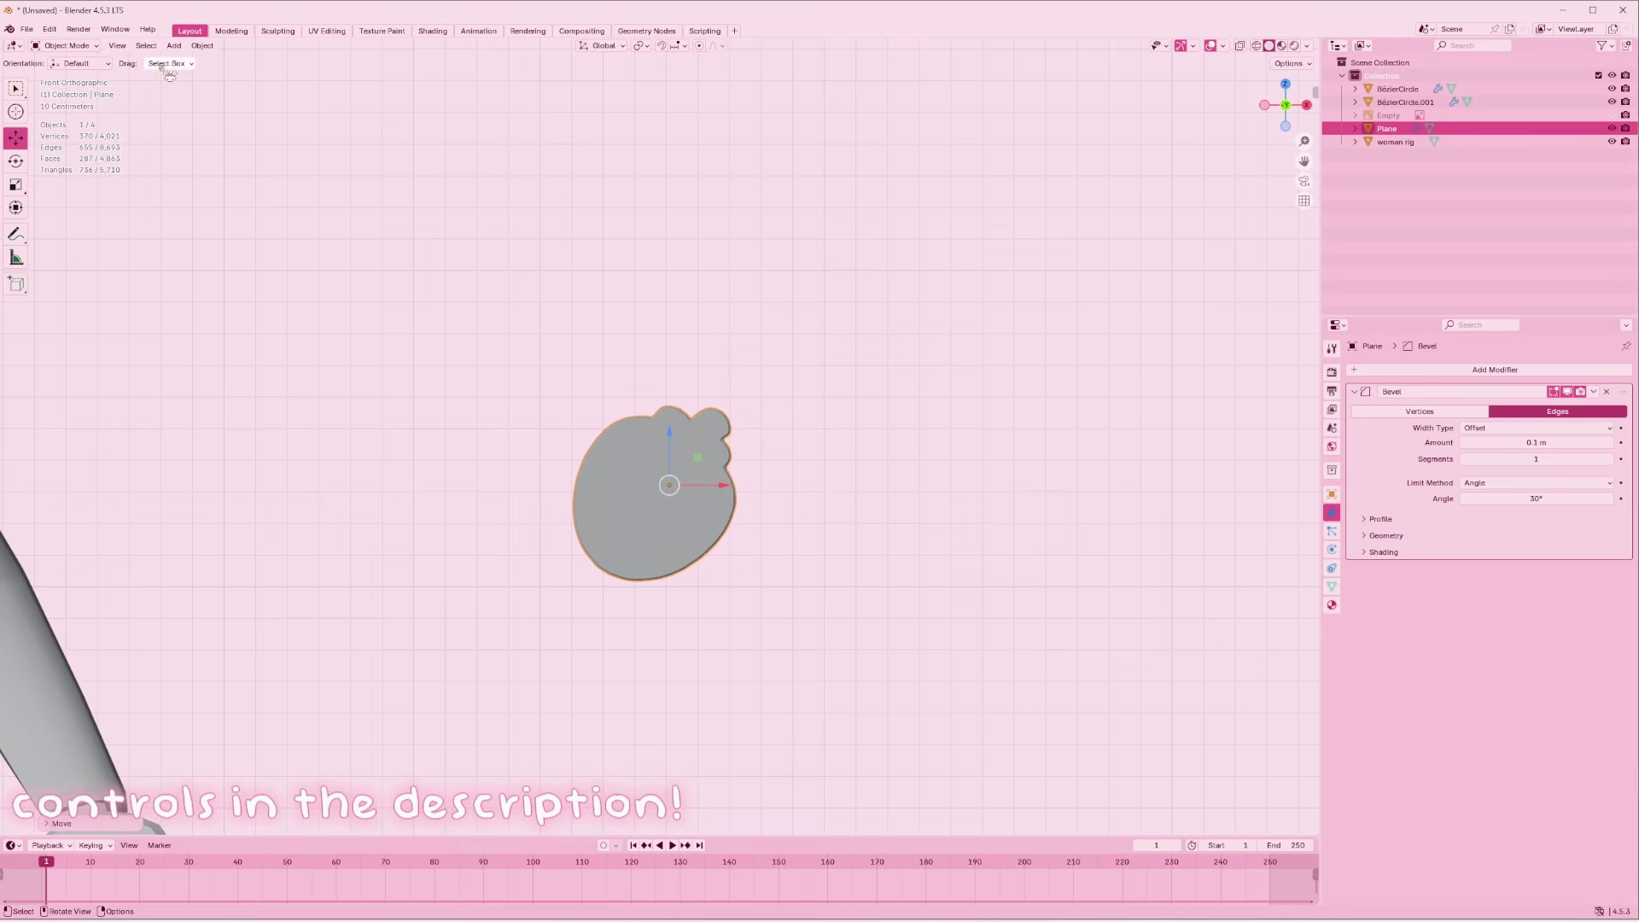
click(175, 45)
mouse_move(198, 74)
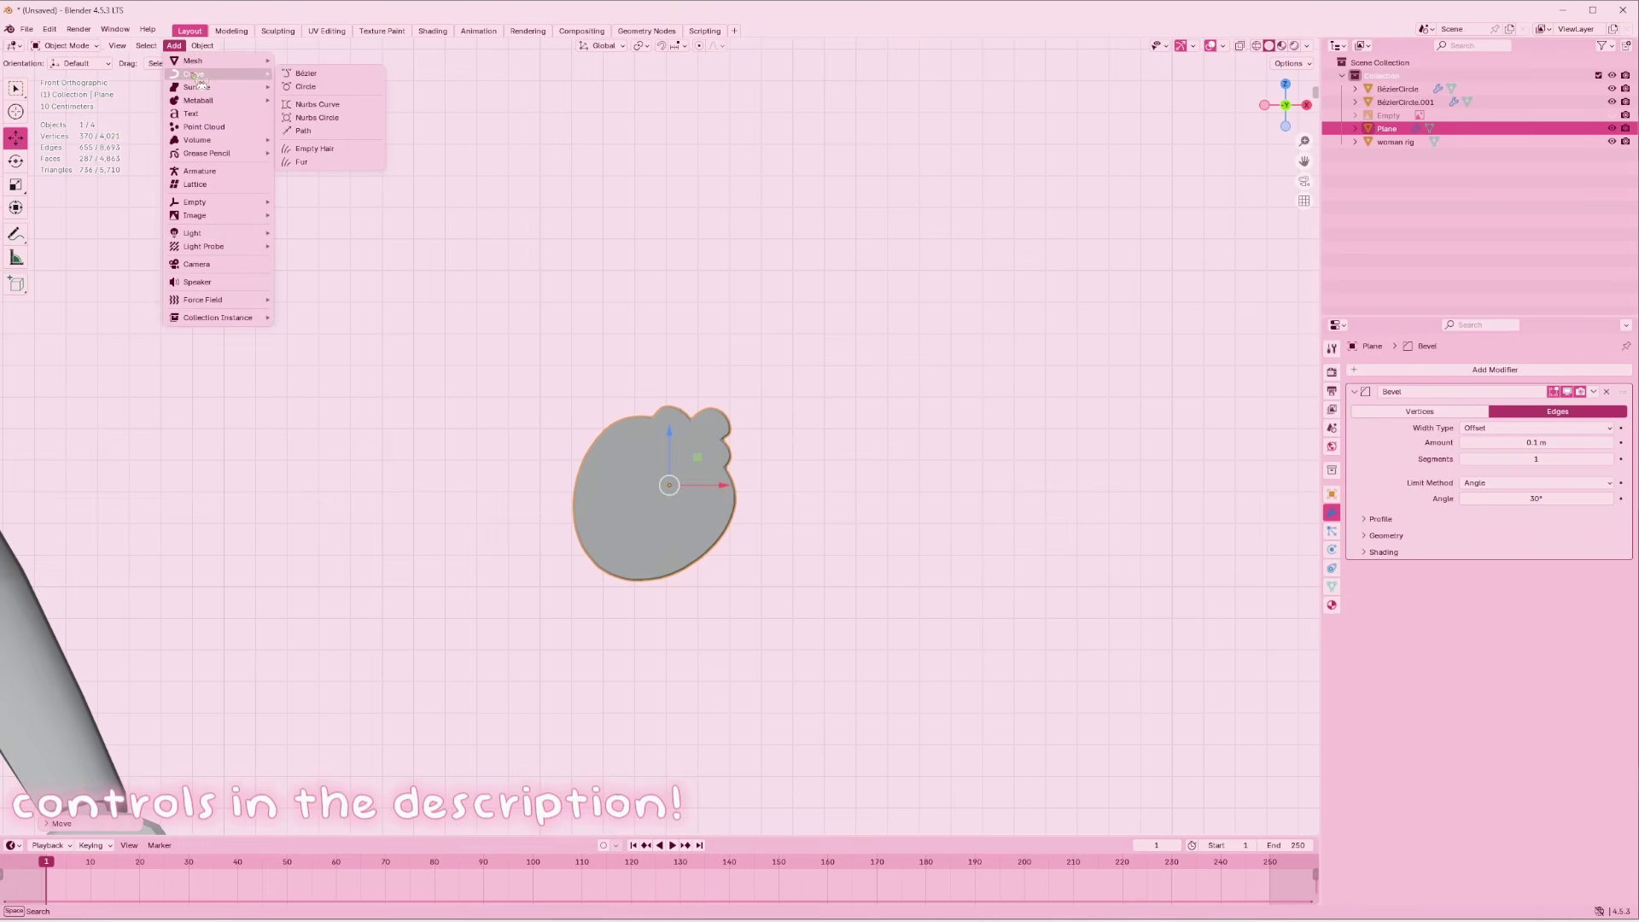
click(305, 89)
scroll(531, 529, down, 5)
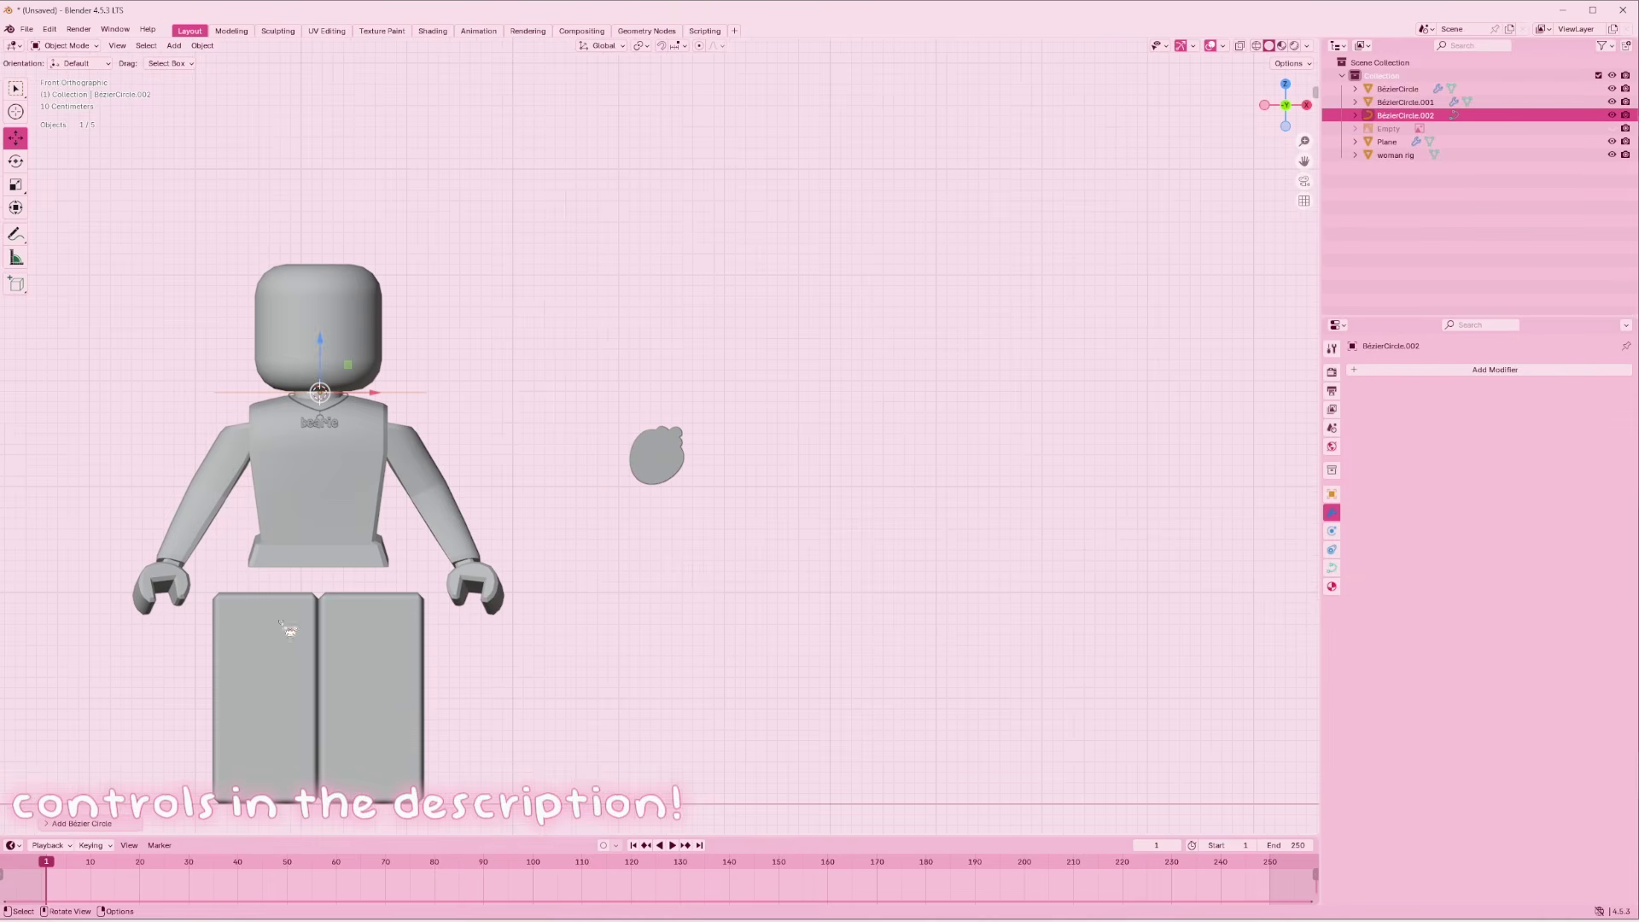
key(g)
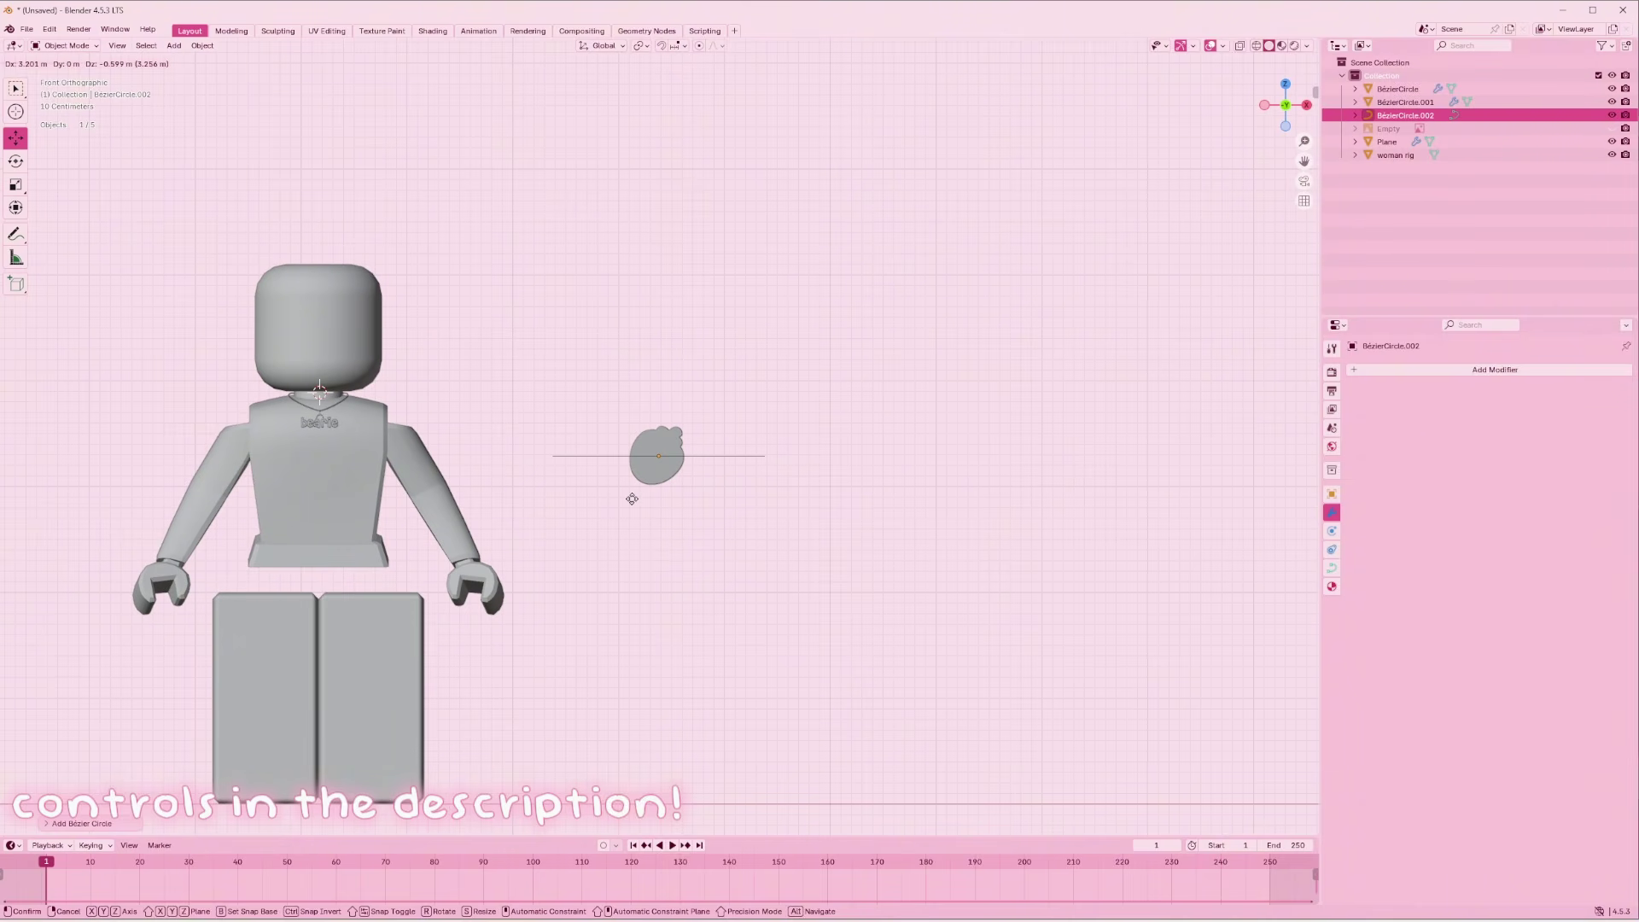
click(634, 498)
Rotate the Bézier circle 90° about X and scale it down to roughly the flat shape's size
scroll(828, 529, up, 4)
key(r)
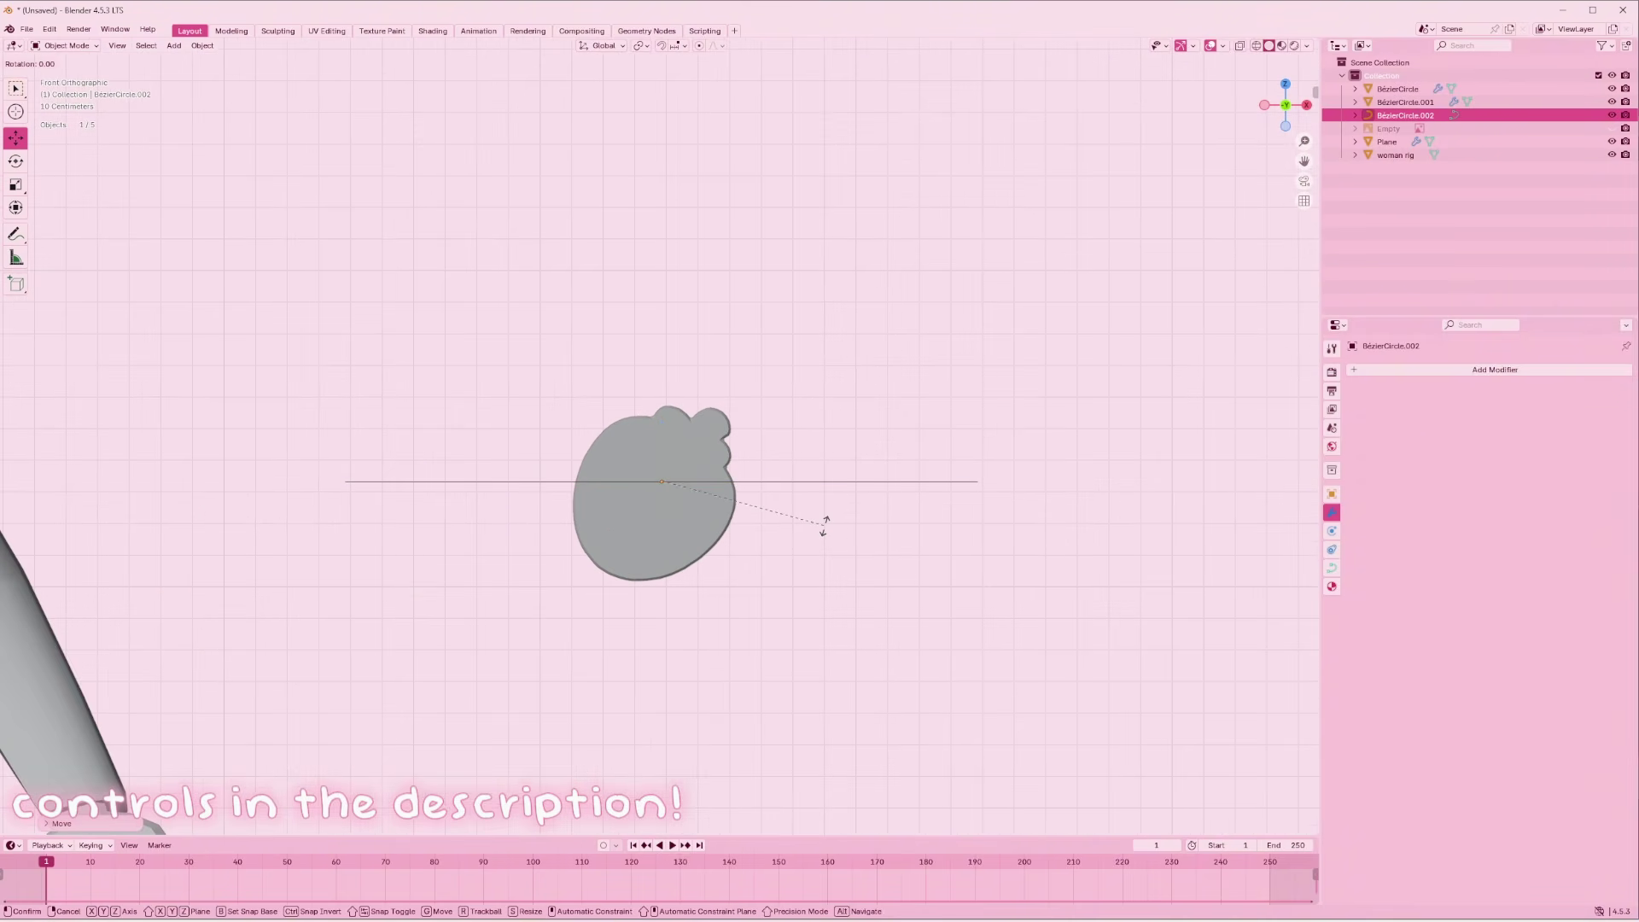
key(x)
key(9)
key(0)
key(Return)
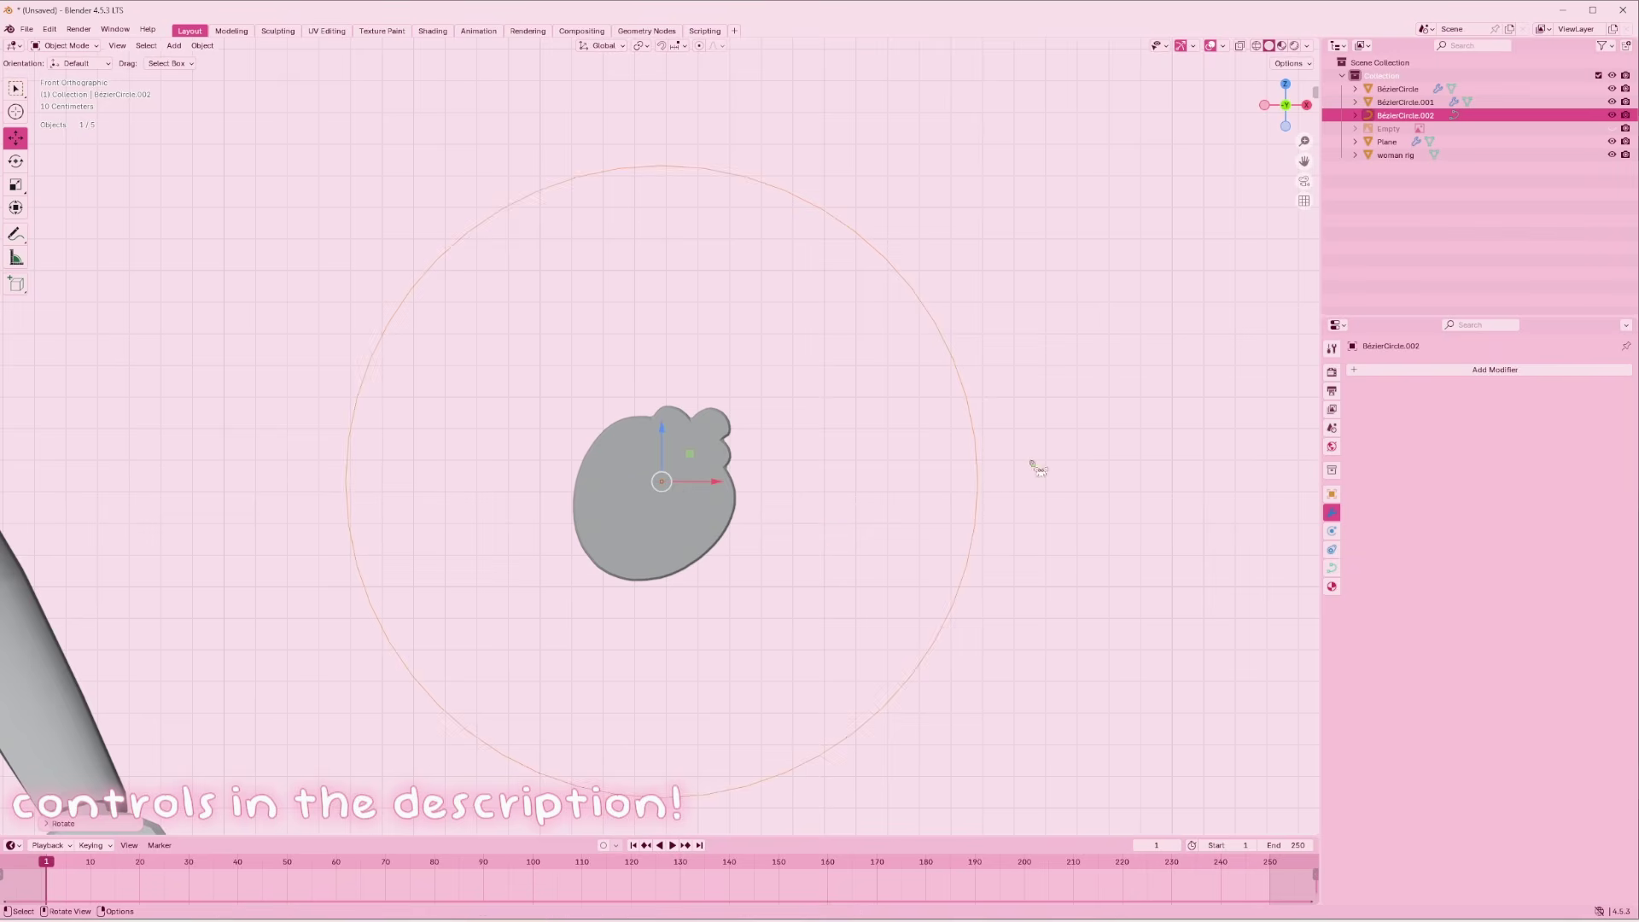
key(s)
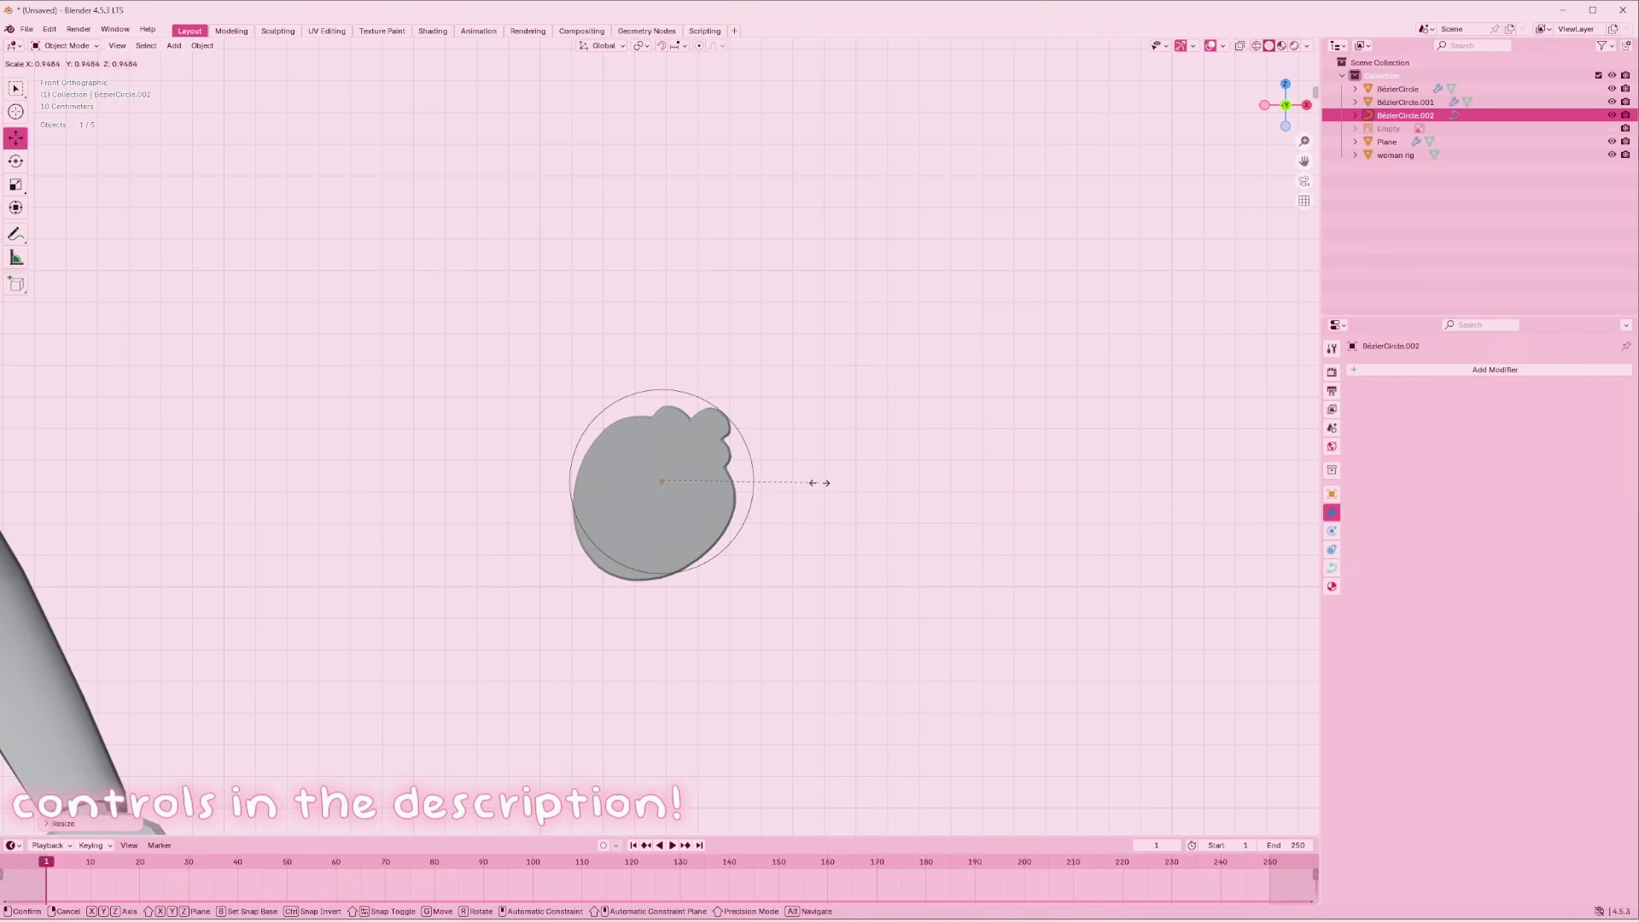
click(816, 479)
Shift the circle along Y towards the flat shape's thickness and scale it down further
scroll(816, 479, up, 3)
key(KP_3)
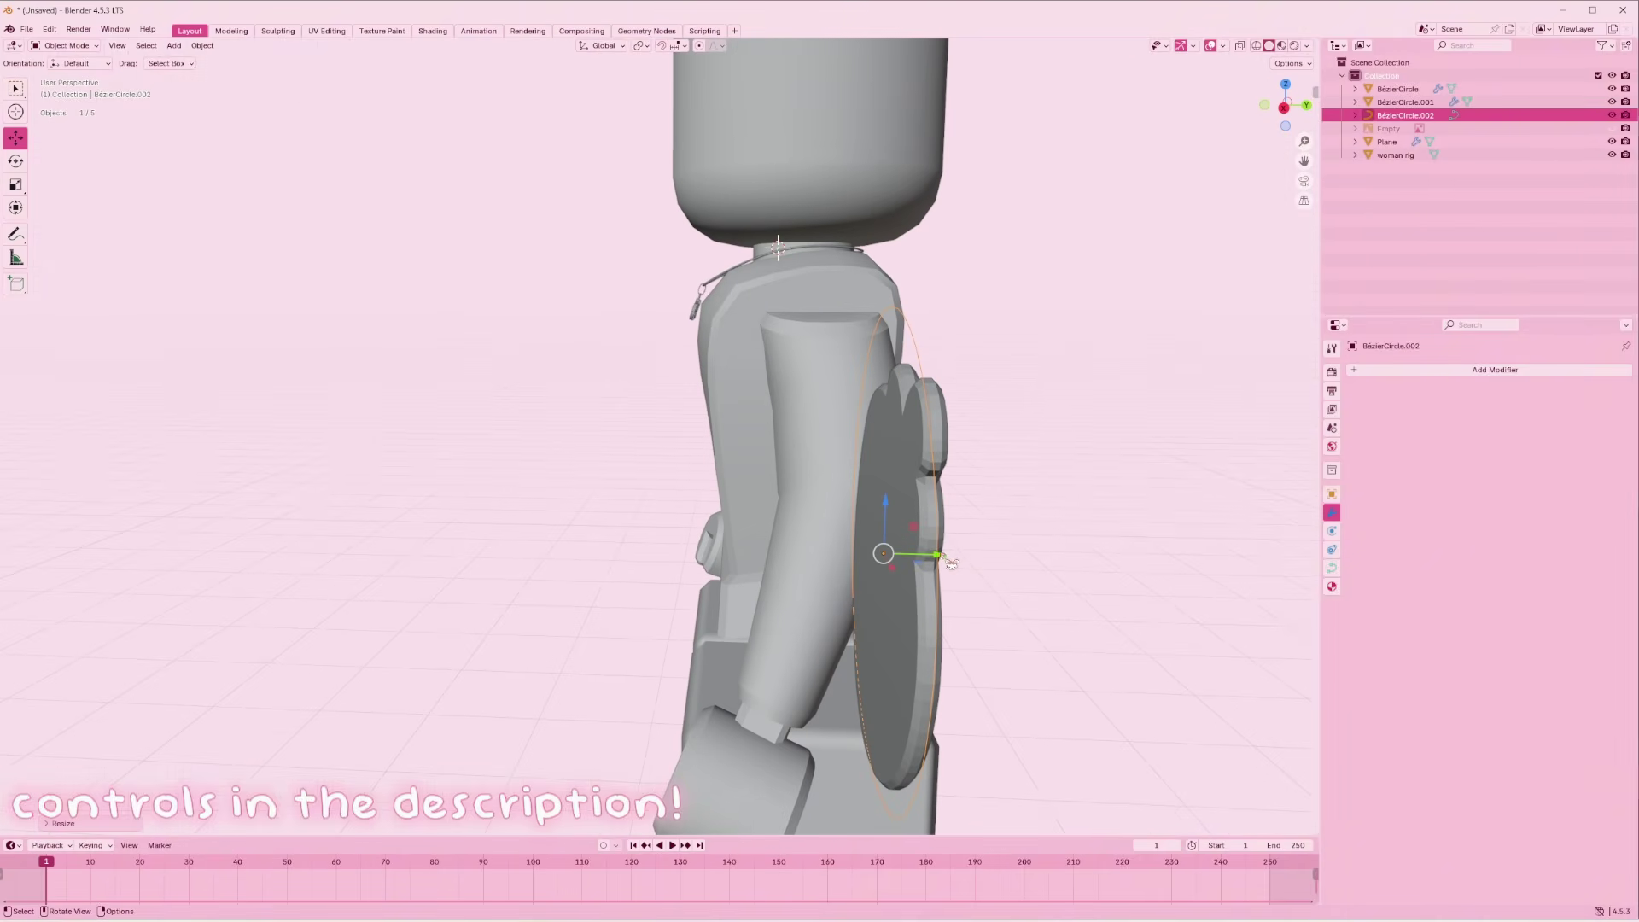
key(g)
key(y)
drag(939, 558, 938, 559)
click(1264, 105)
key(s)
click(862, 525)
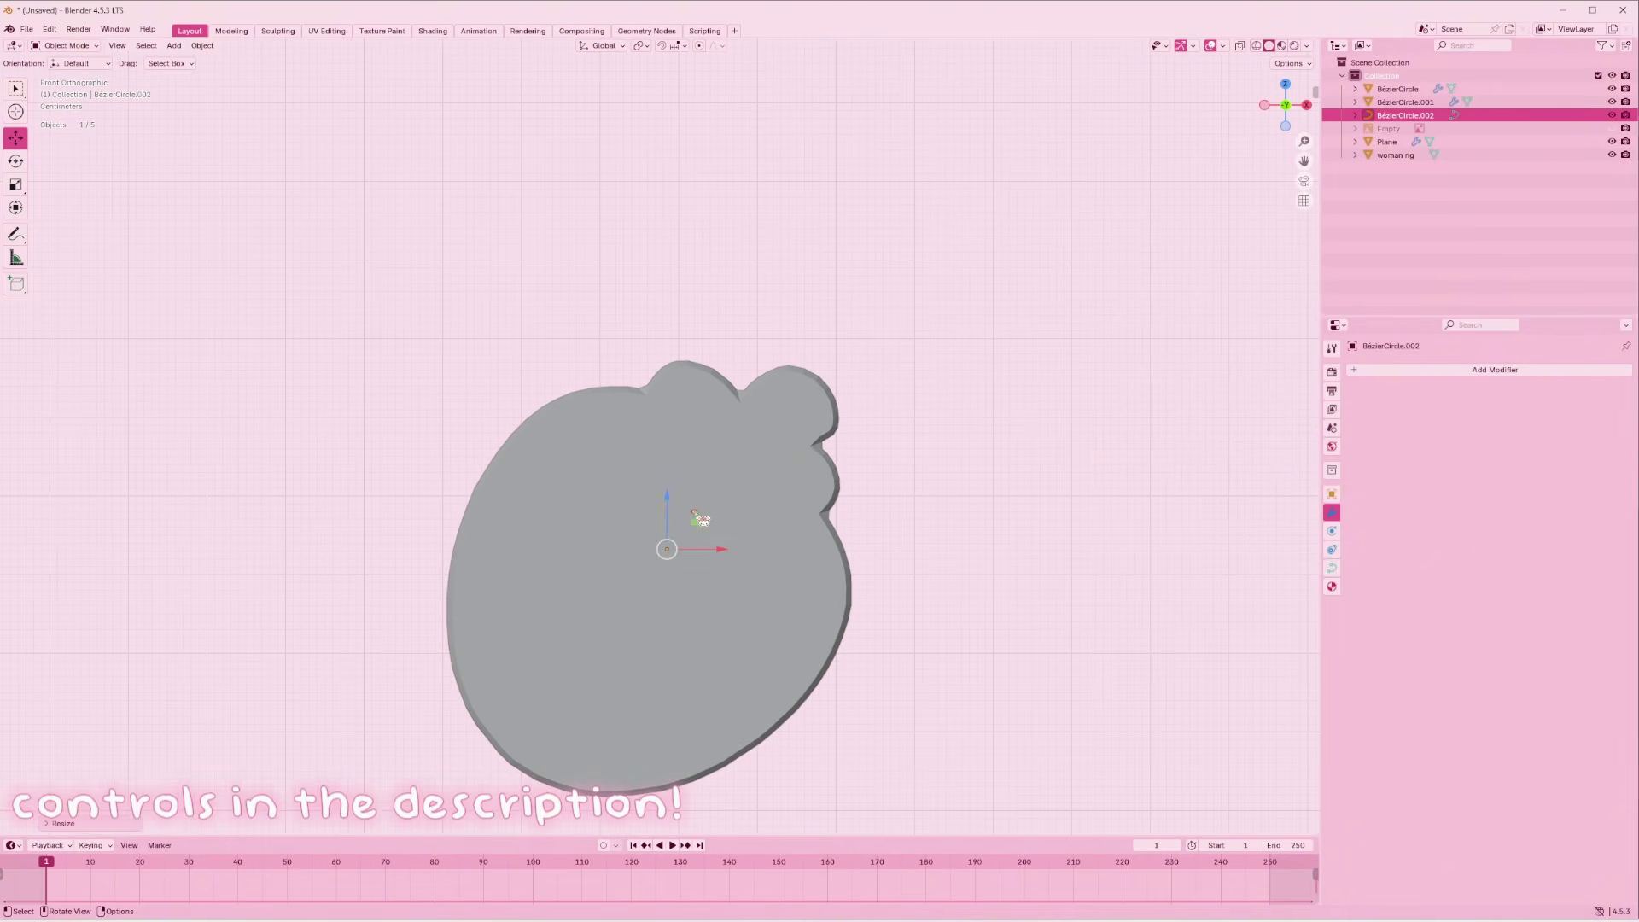
Move the flat shape sideways off the hidden circle and select the circle
drag(654, 498, 672, 486)
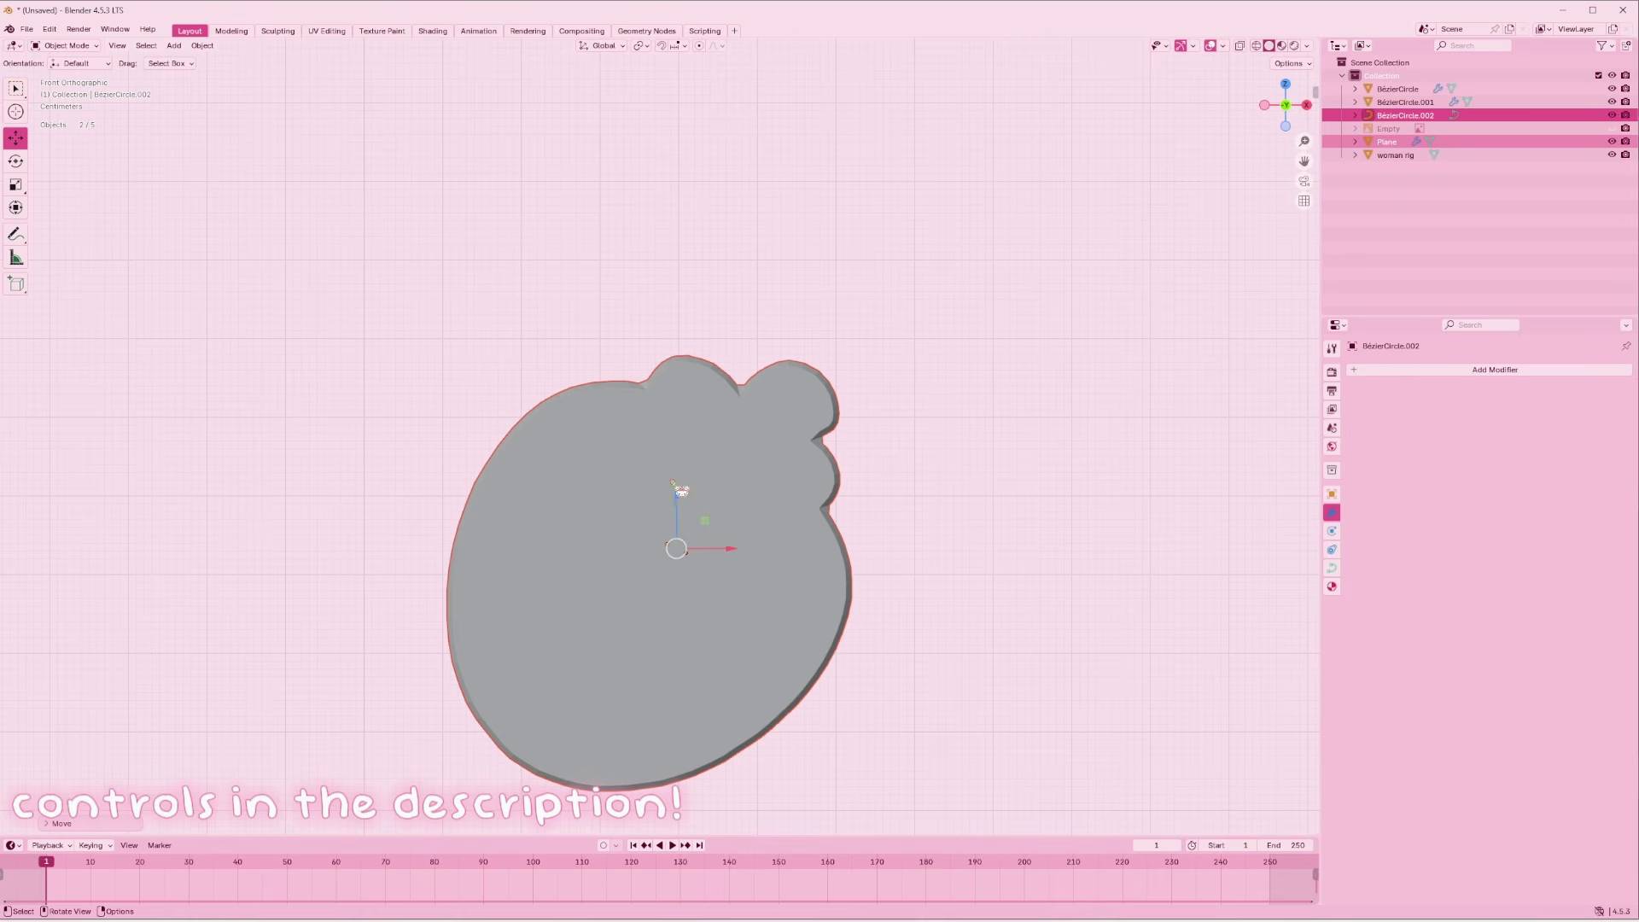
click(806, 308)
click(743, 455)
key(g)
click(1097, 396)
click(767, 457)
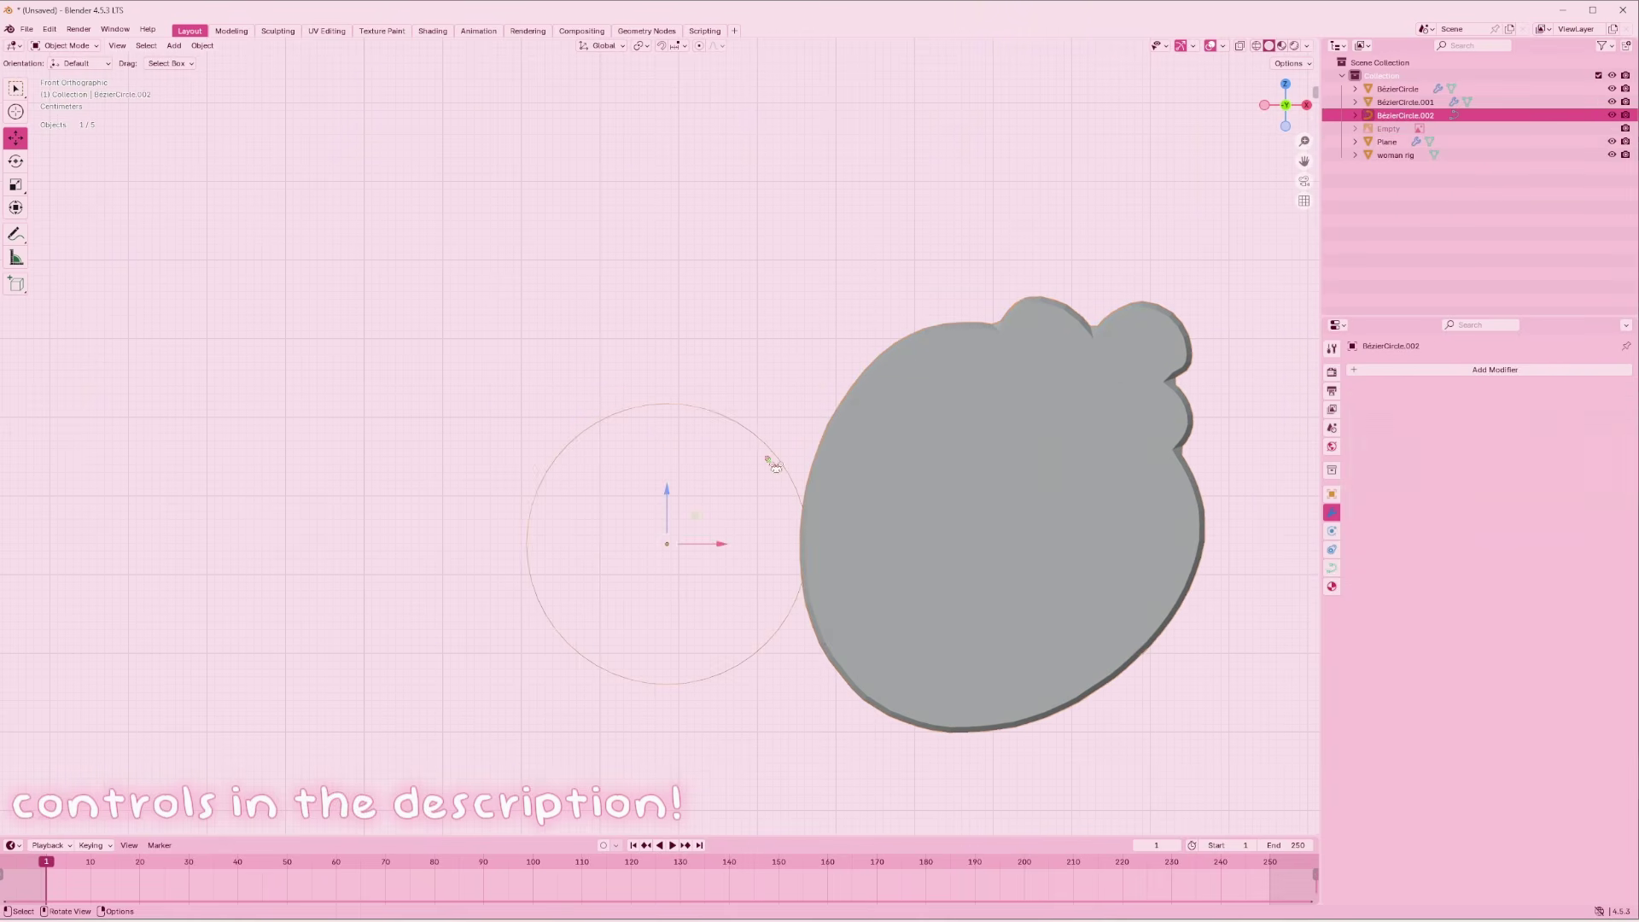
Move the circle to the flat shape's upper edge and centre it on the shape's thickness along Y
key(g)
right_click(753, 518)
drag(721, 545, 1055, 518)
click(1305, 104)
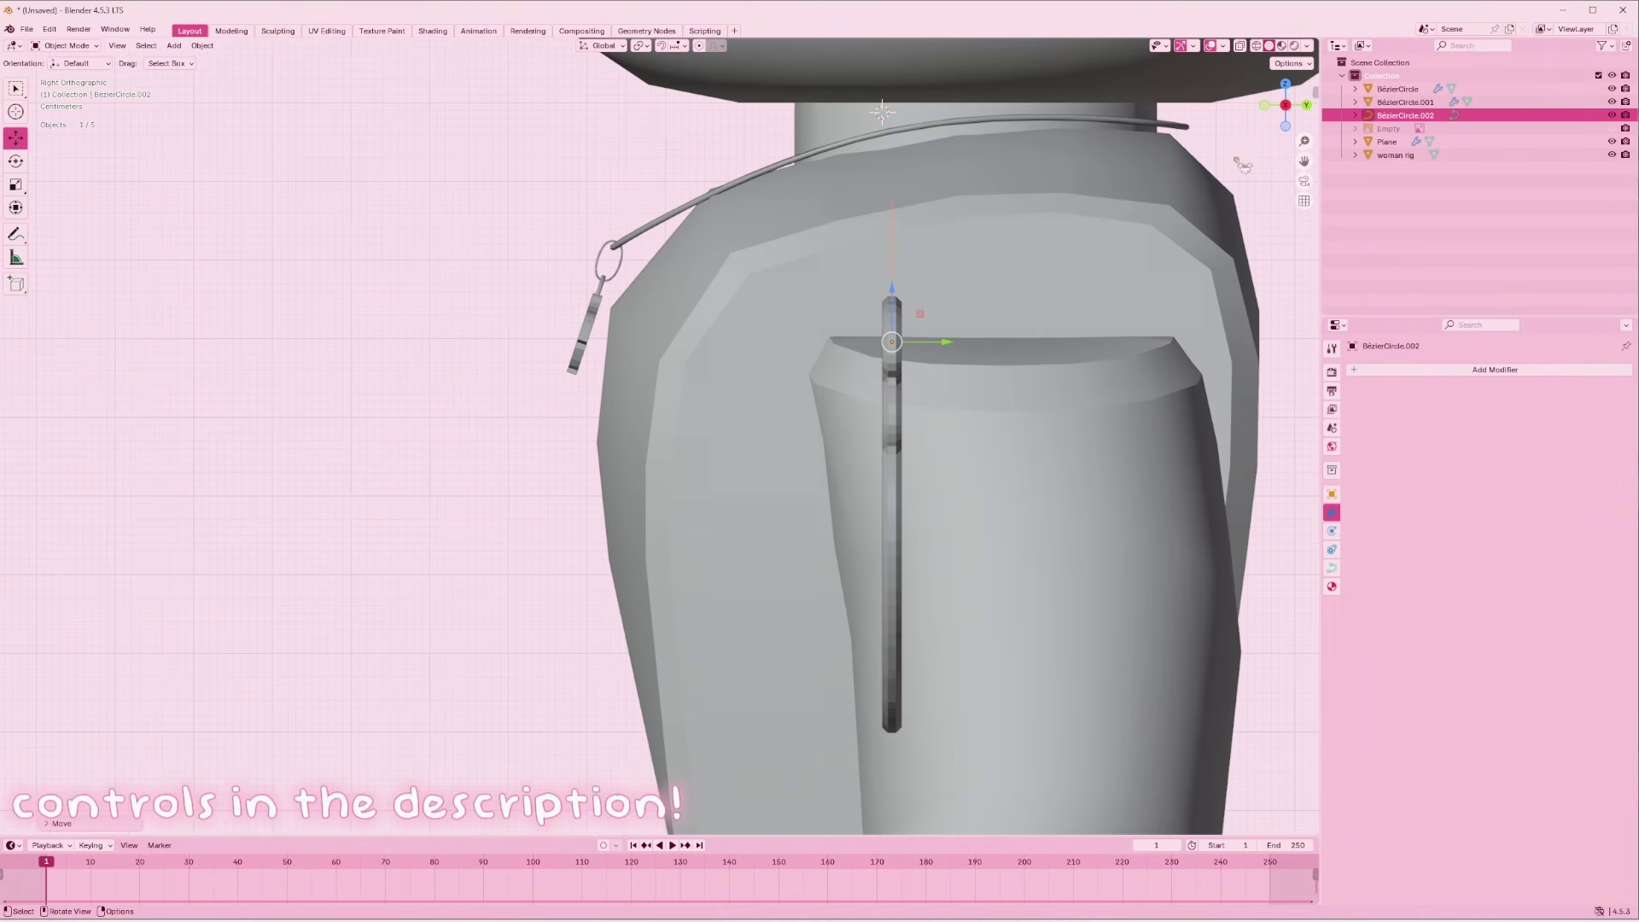
drag(942, 343, 940, 348)
click(1264, 105)
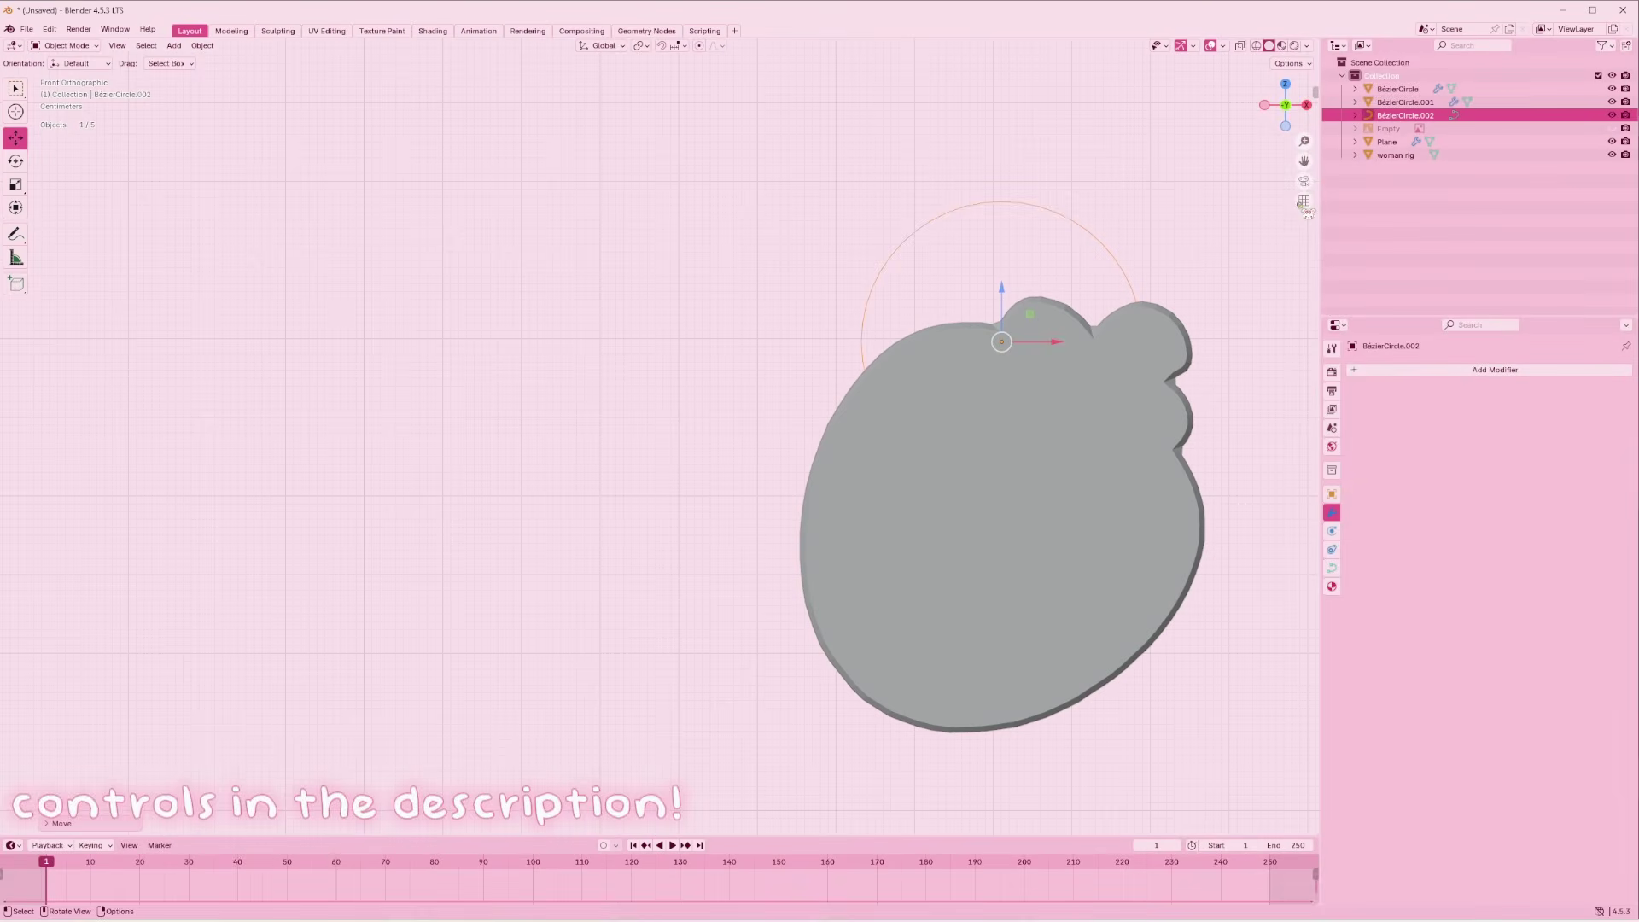
Narrow the circle into an upright oval by scaling its two side control points to about 0.74
drag(1302, 160, 1112, 250)
scroll(950, 342, up, 1)
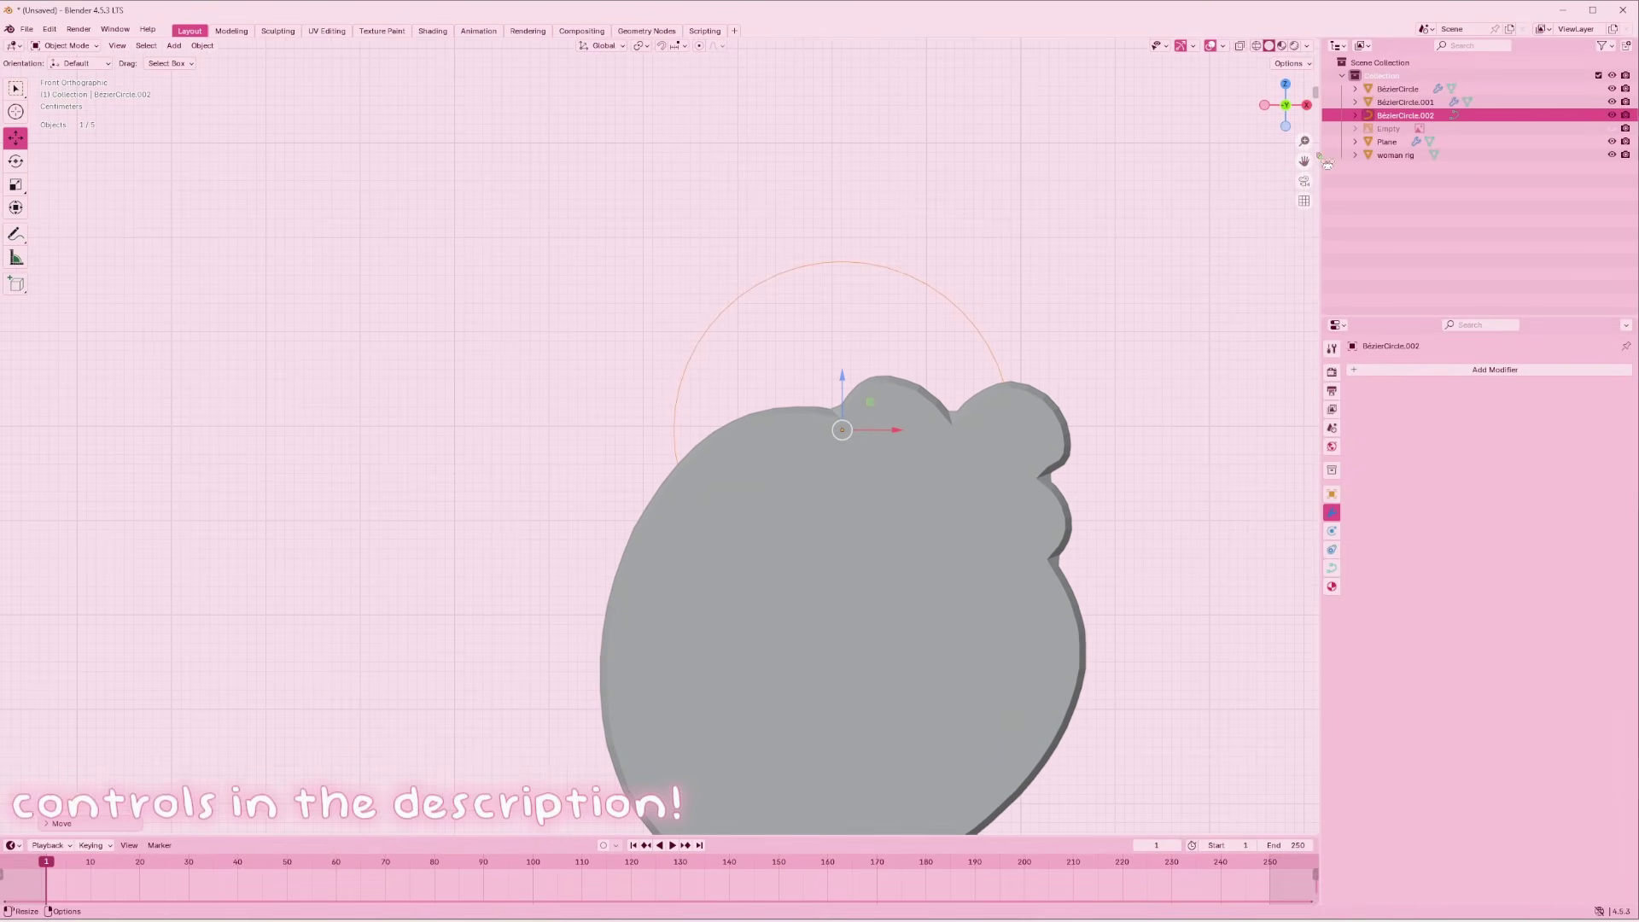
key(Tab)
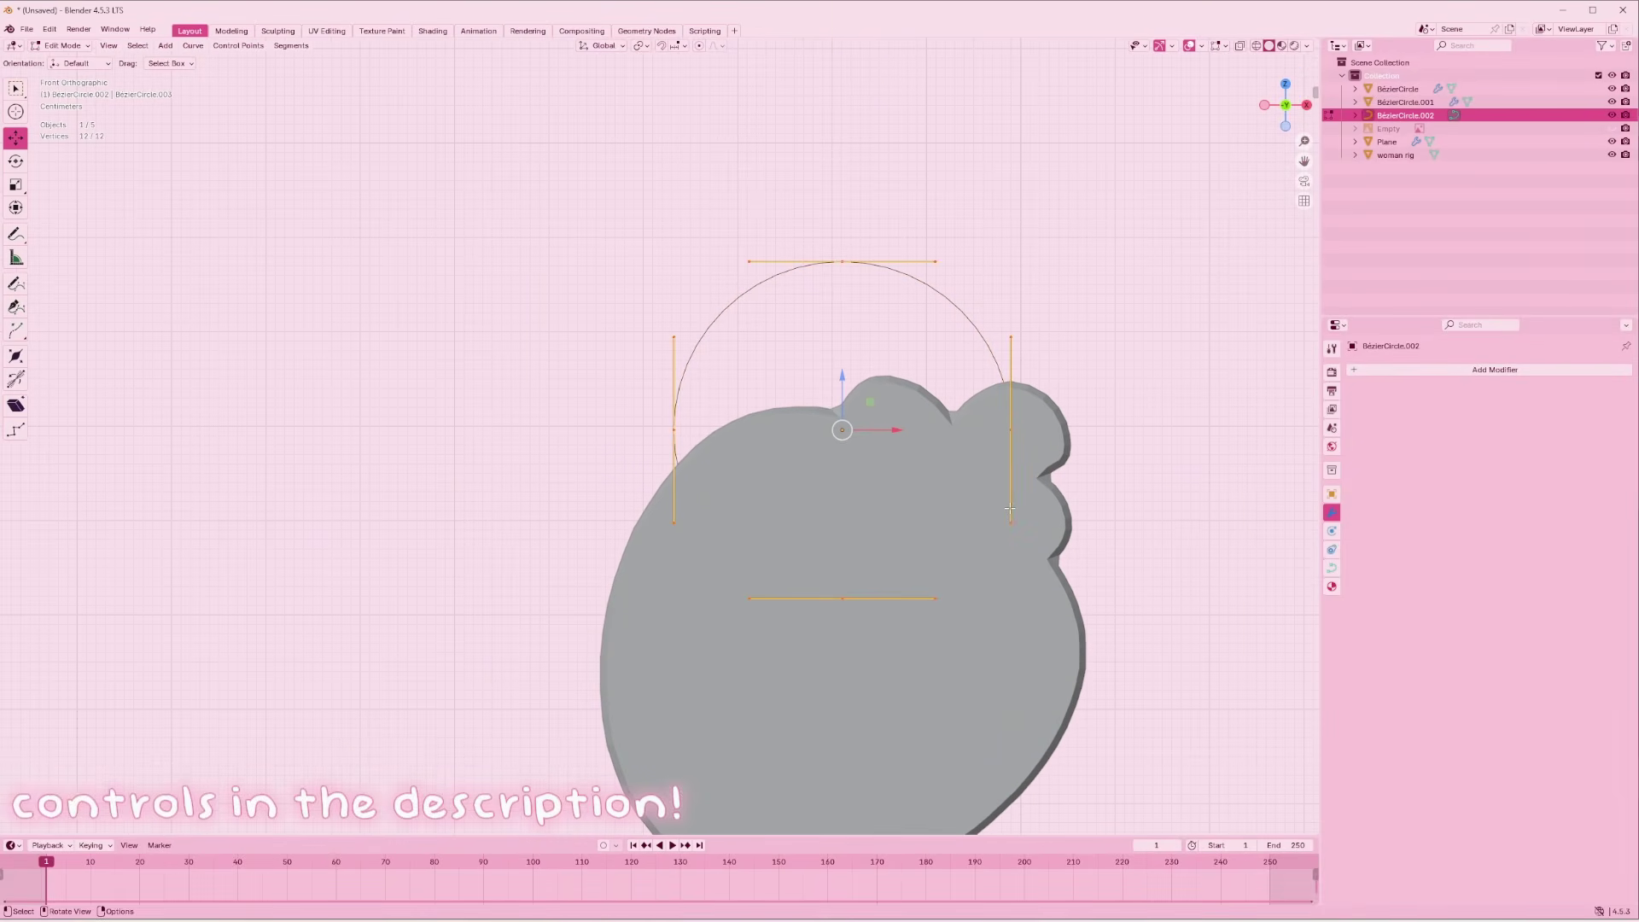
drag(1015, 585, 986, 418)
drag(1000, 304, 995, 300)
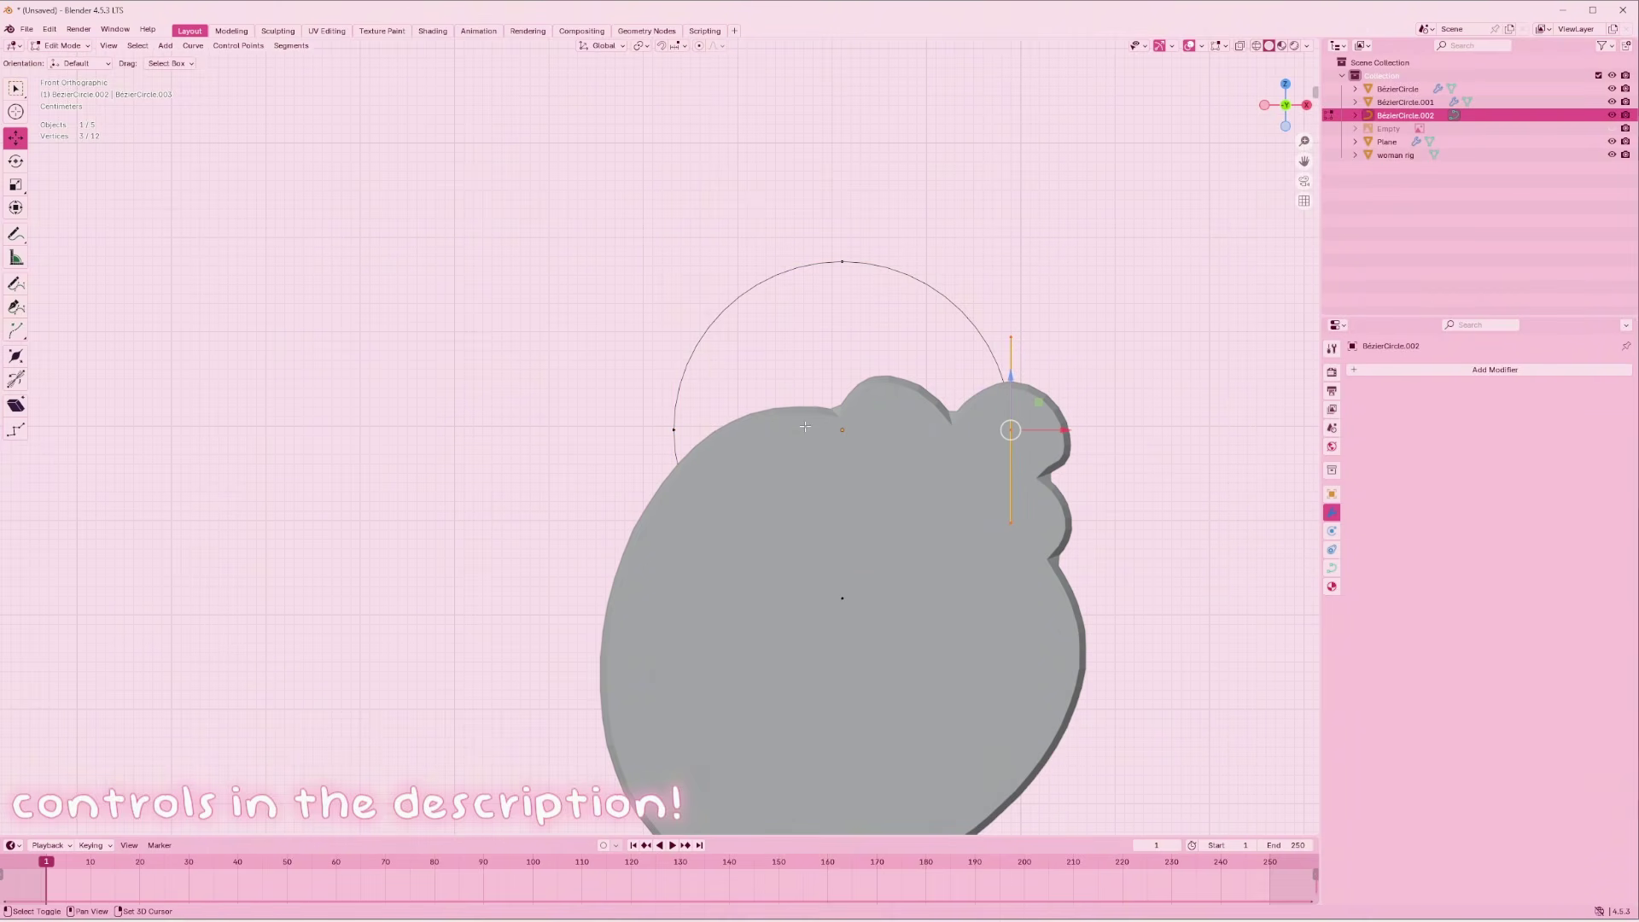
shift+drag(760, 586, 640, 324)
key(s)
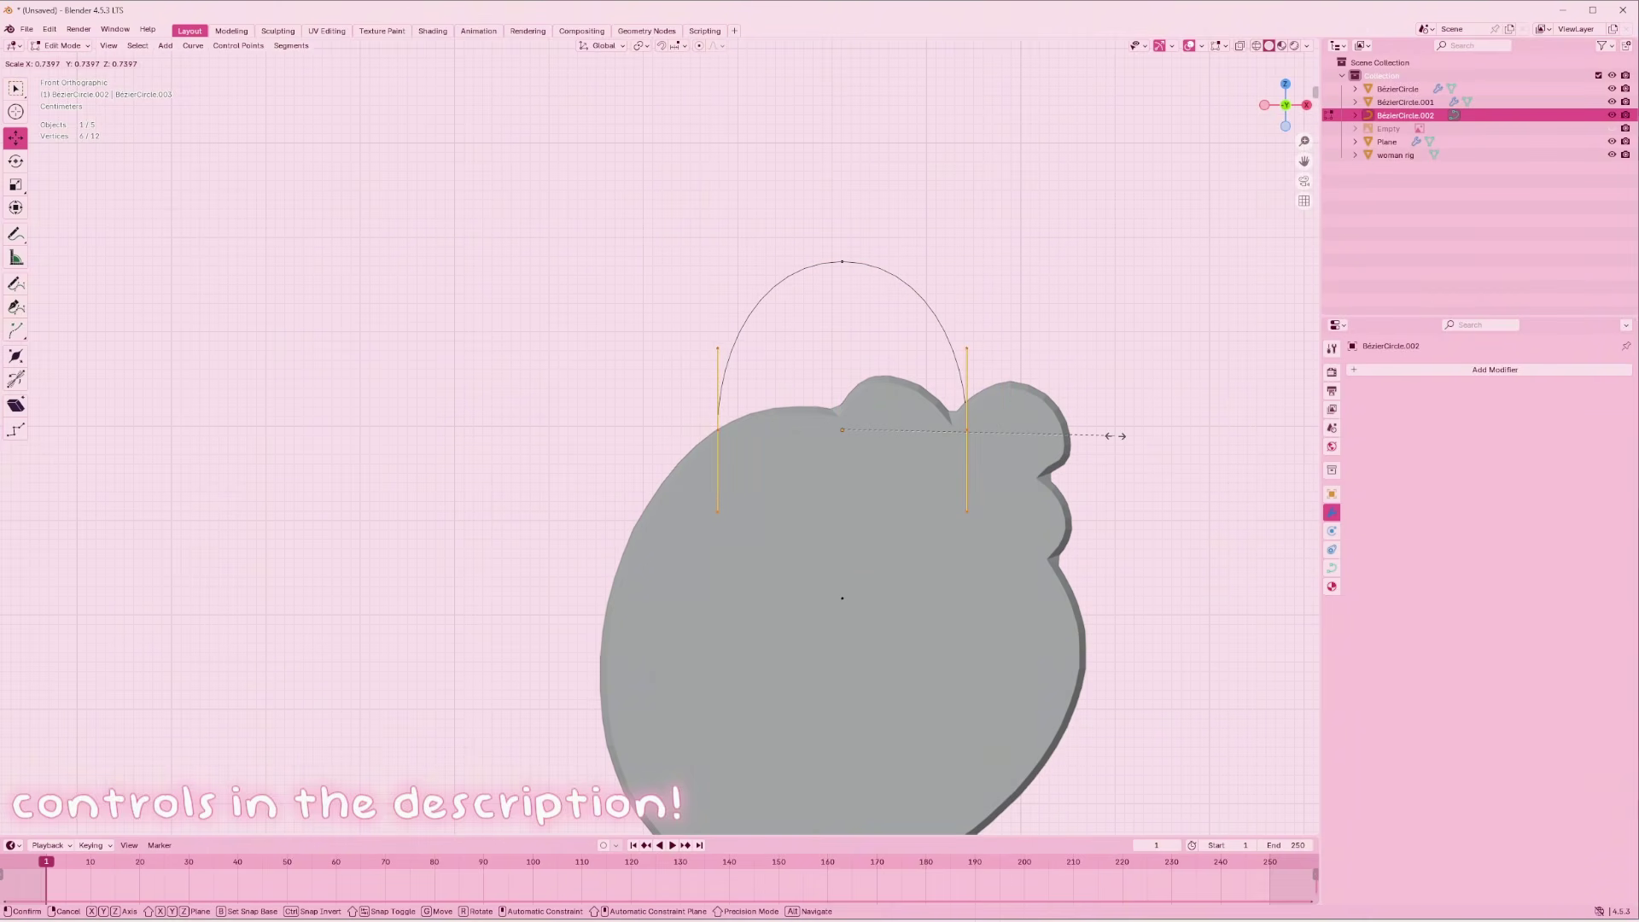
click(1109, 432)
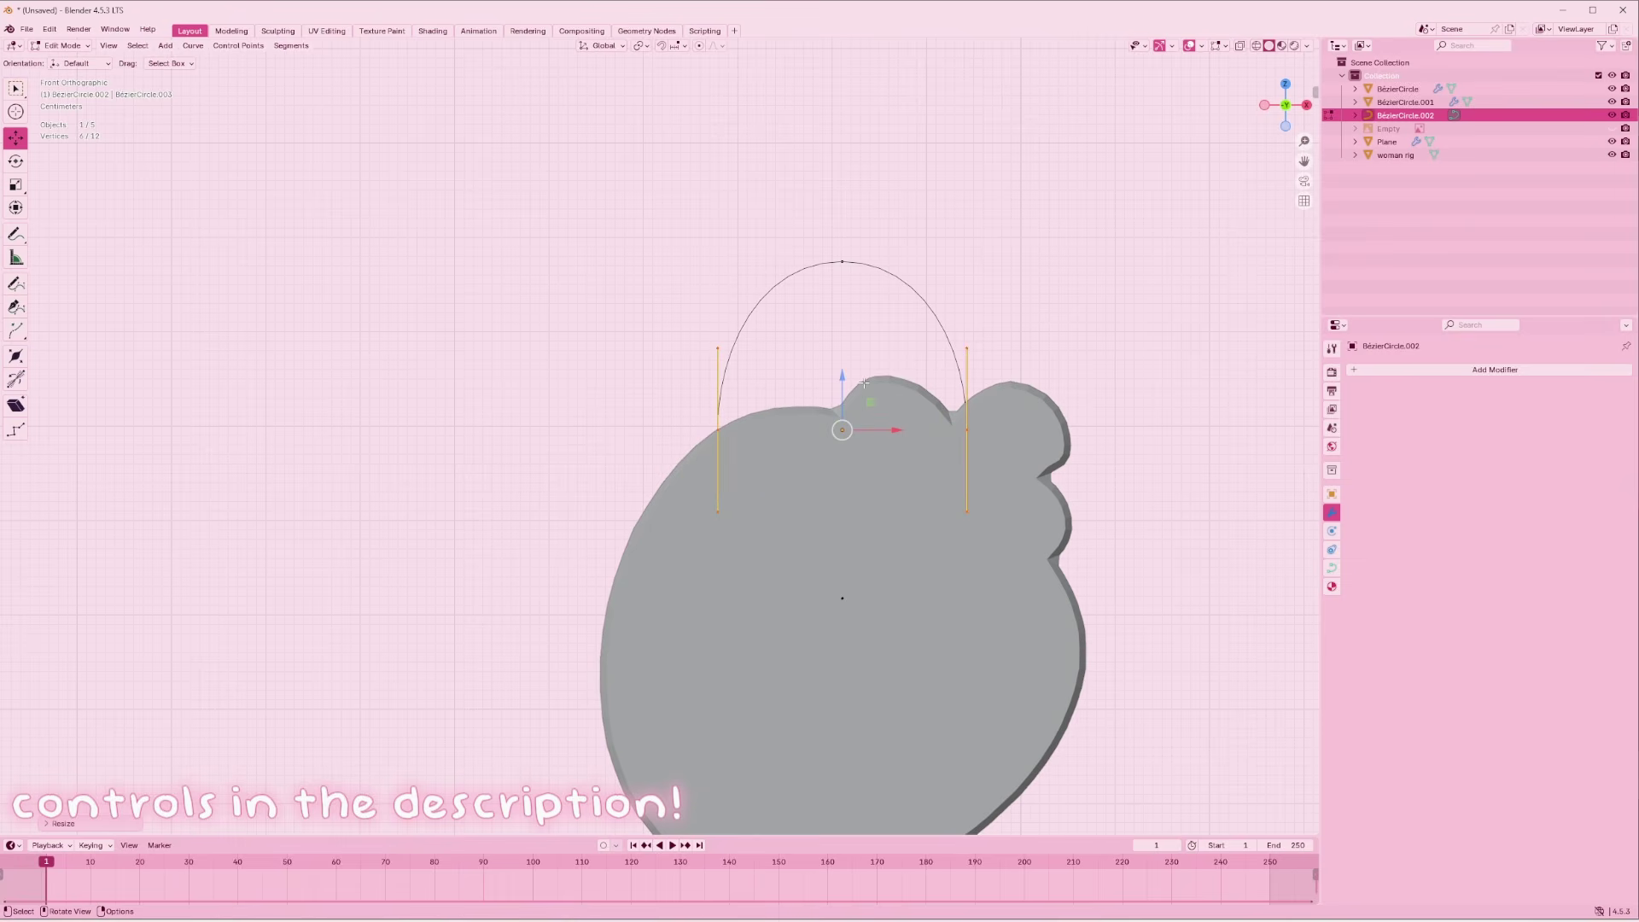
key(Tab)
Lower the oval slightly and give its curve a bevel depth of 0.02 m and an extrusion of 0.01 m
click(845, 407)
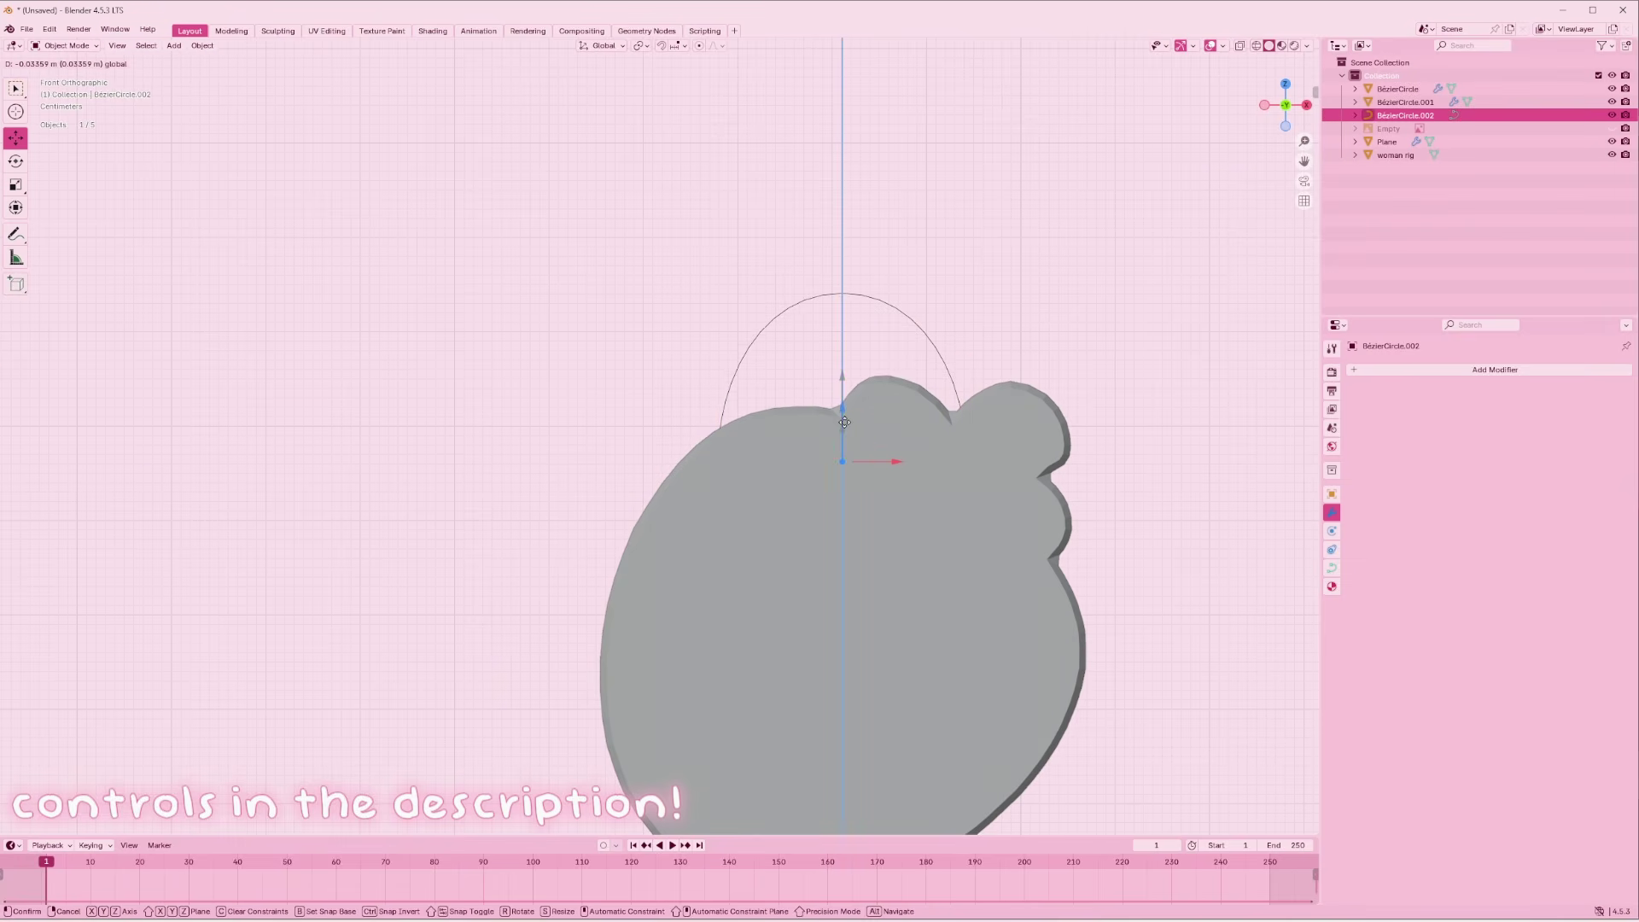
click(1331, 567)
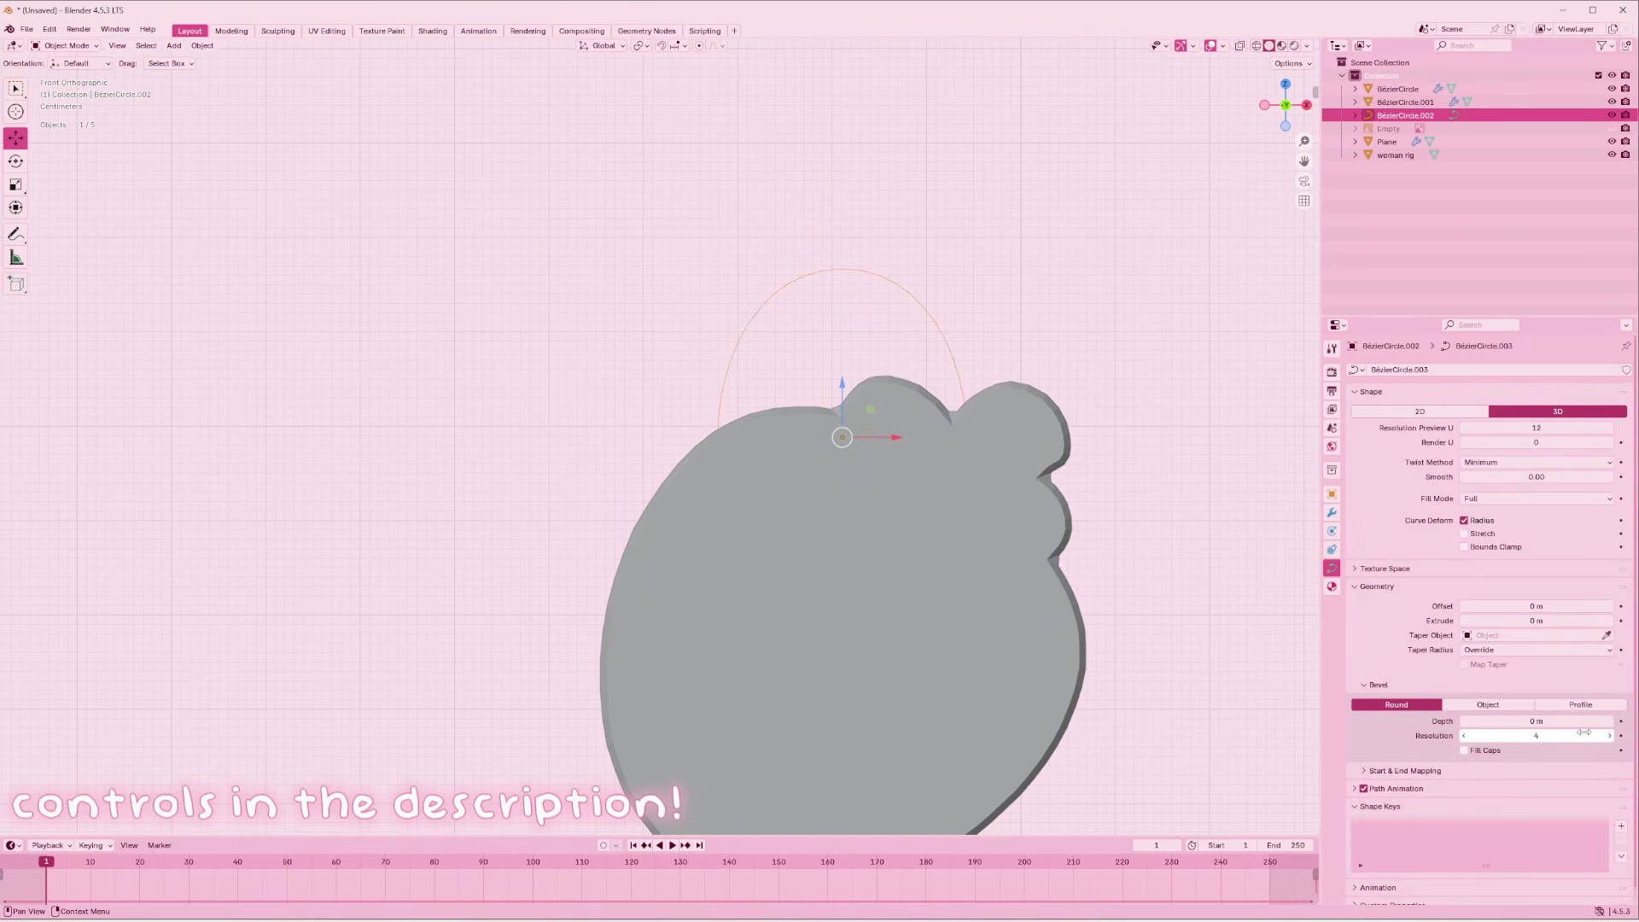
drag(1536, 721, 1557, 721)
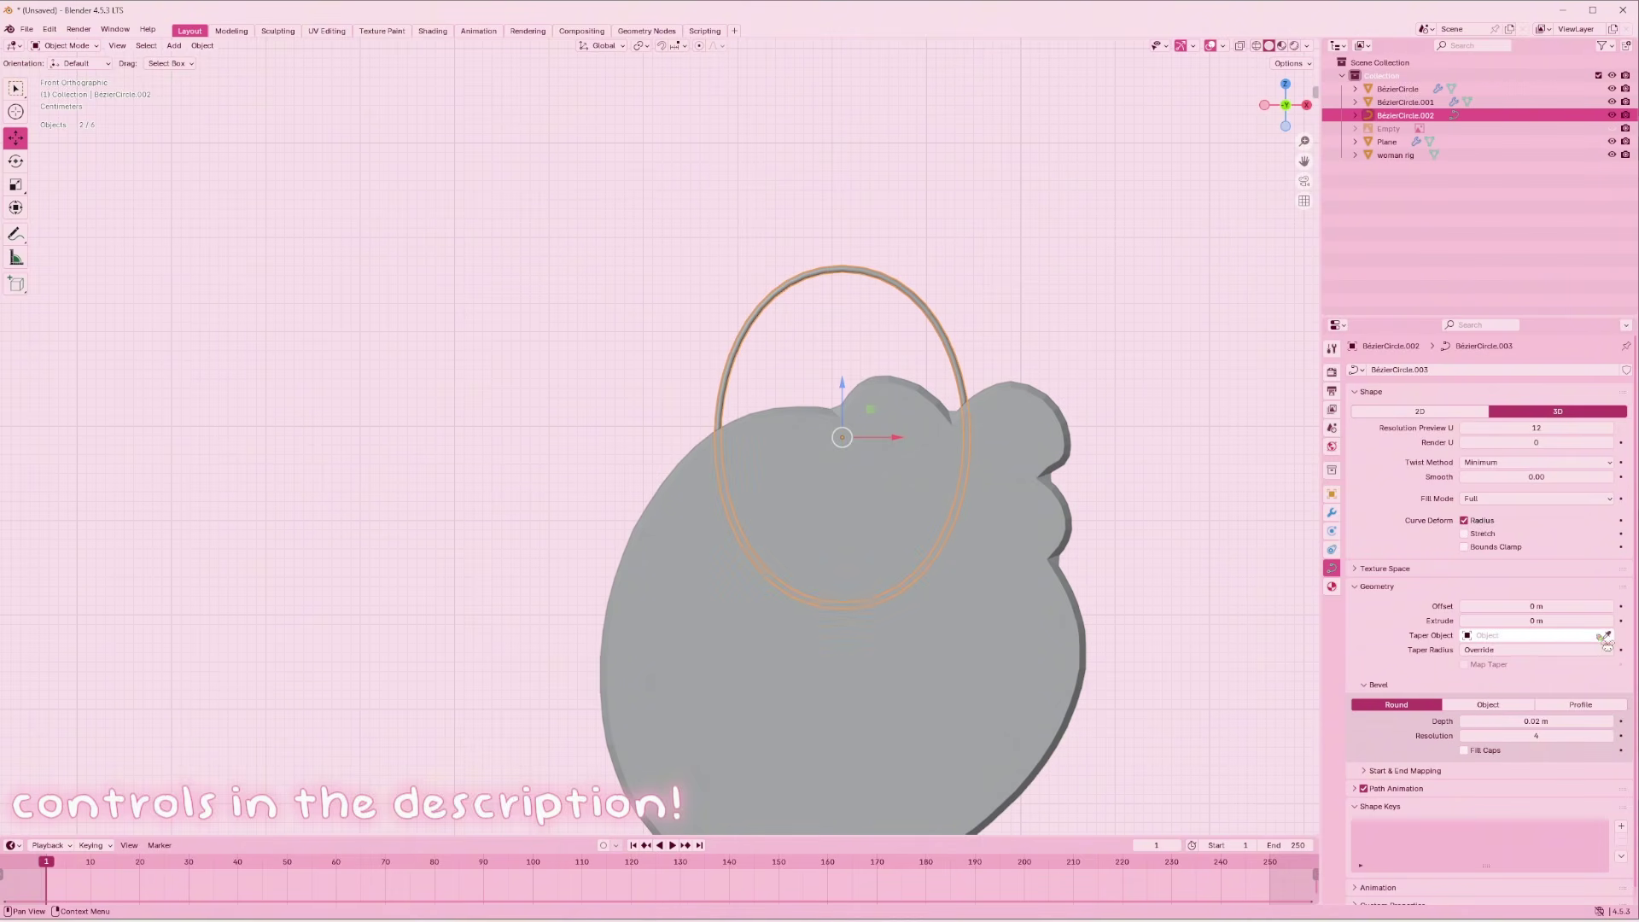
click(1611, 623)
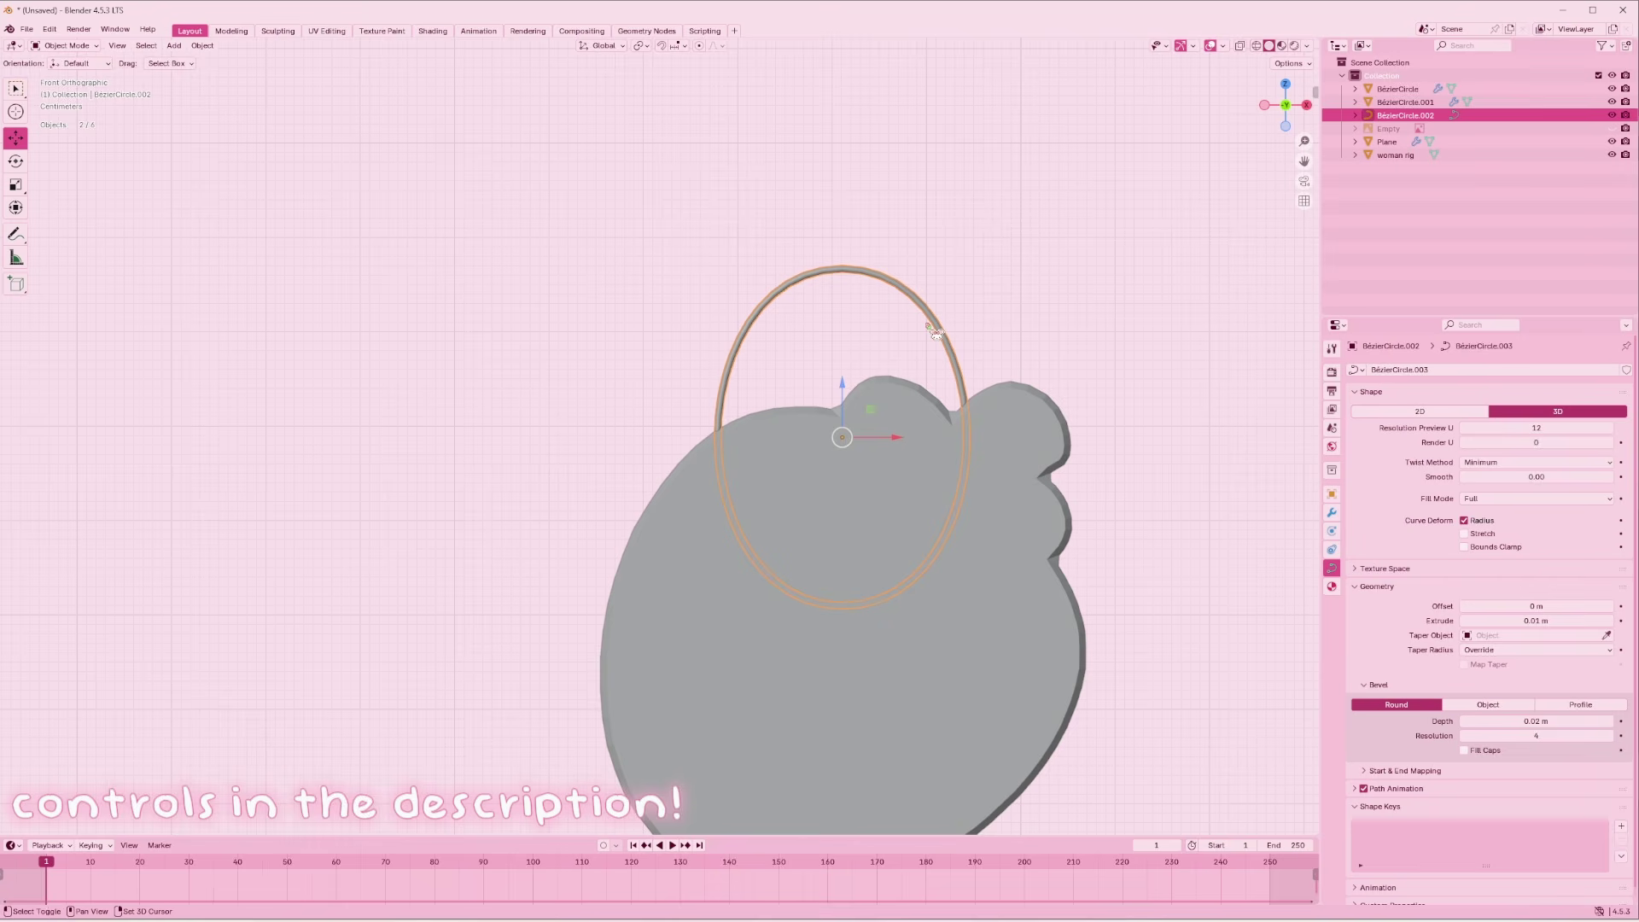
Duplicate the oval loop, rotate the copy 90° about Z and move it straight up above the original
key(shift+d)
key(r)
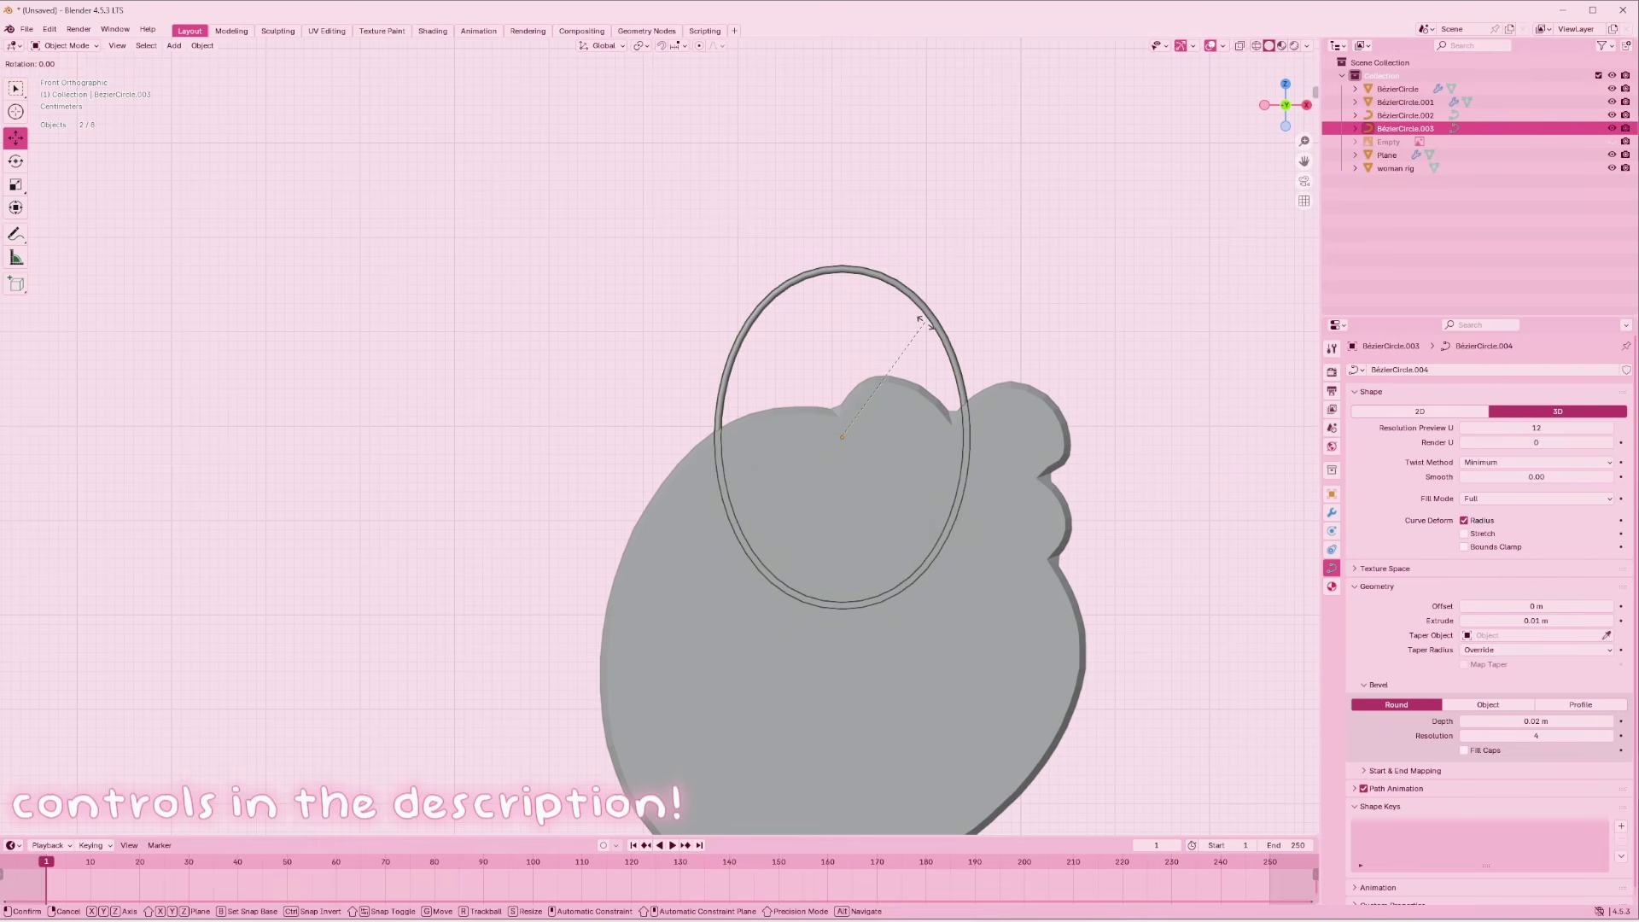
text(z)
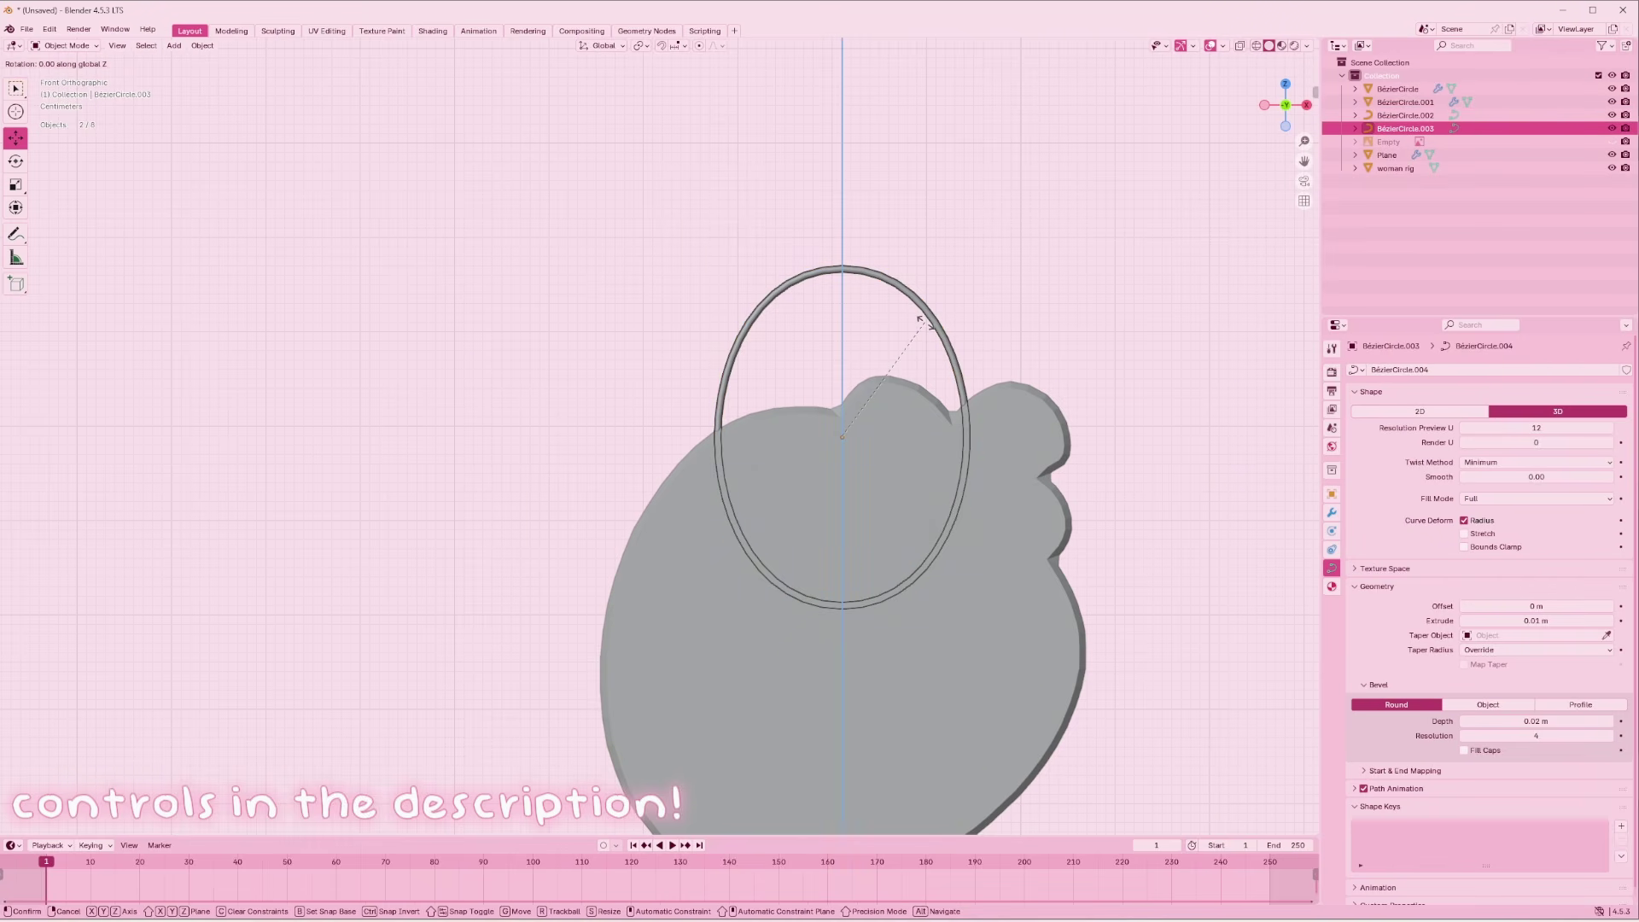
text(90)
click(926, 323)
drag(842, 411, 918, 184)
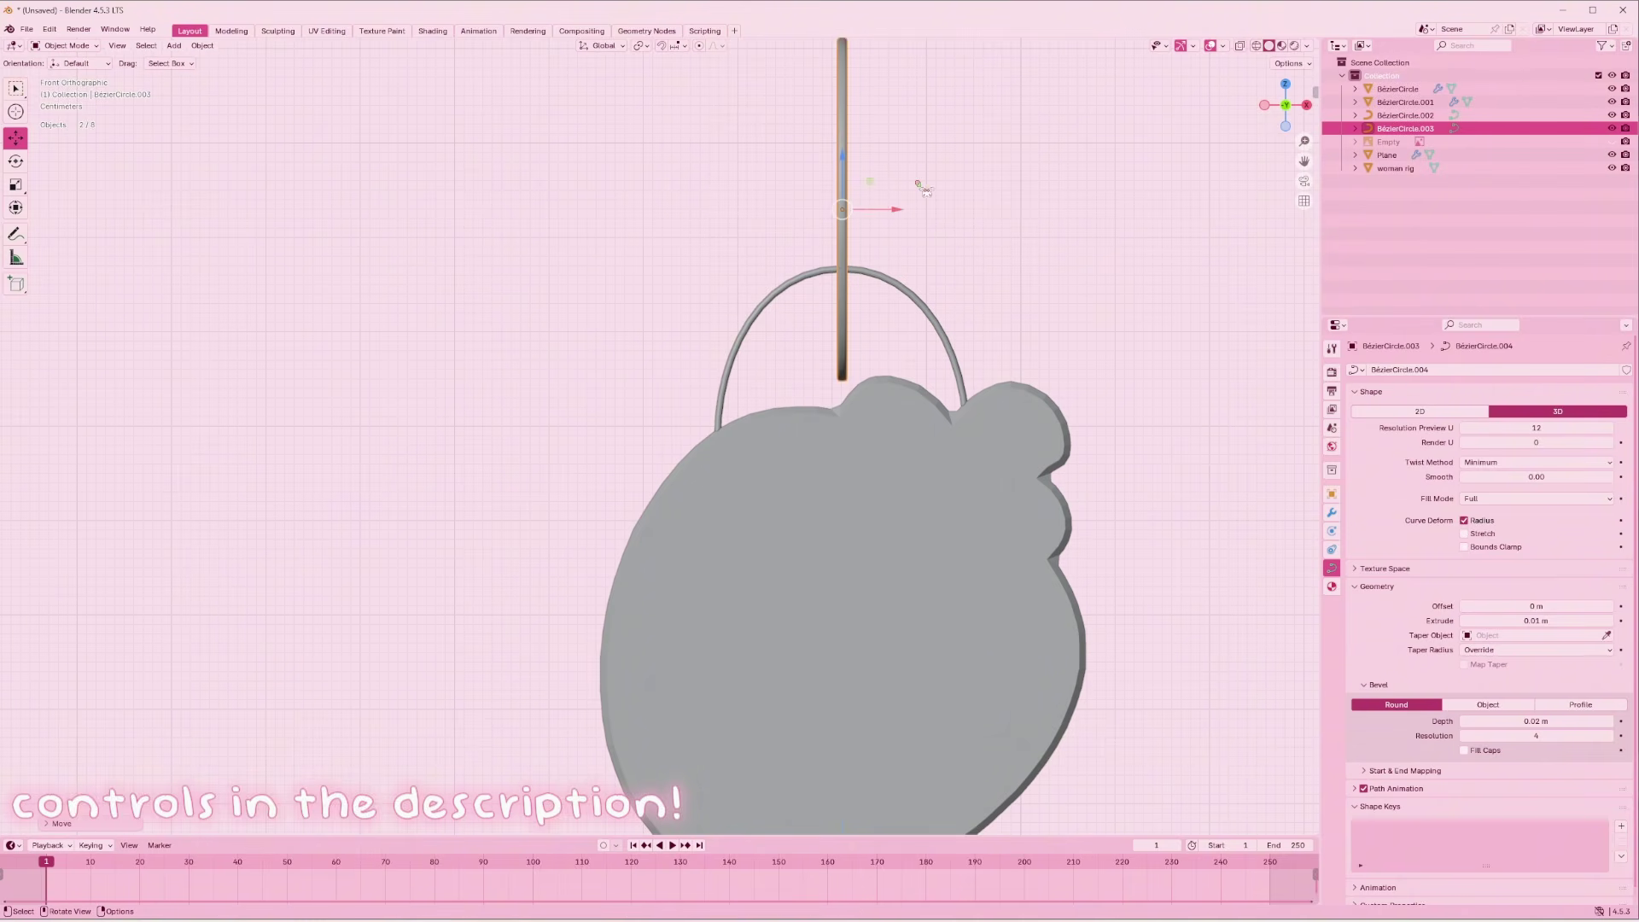
Scale the duplicated loop down to a small link and set its bevel depth to 0.03 m
key(s)
click(918, 249)
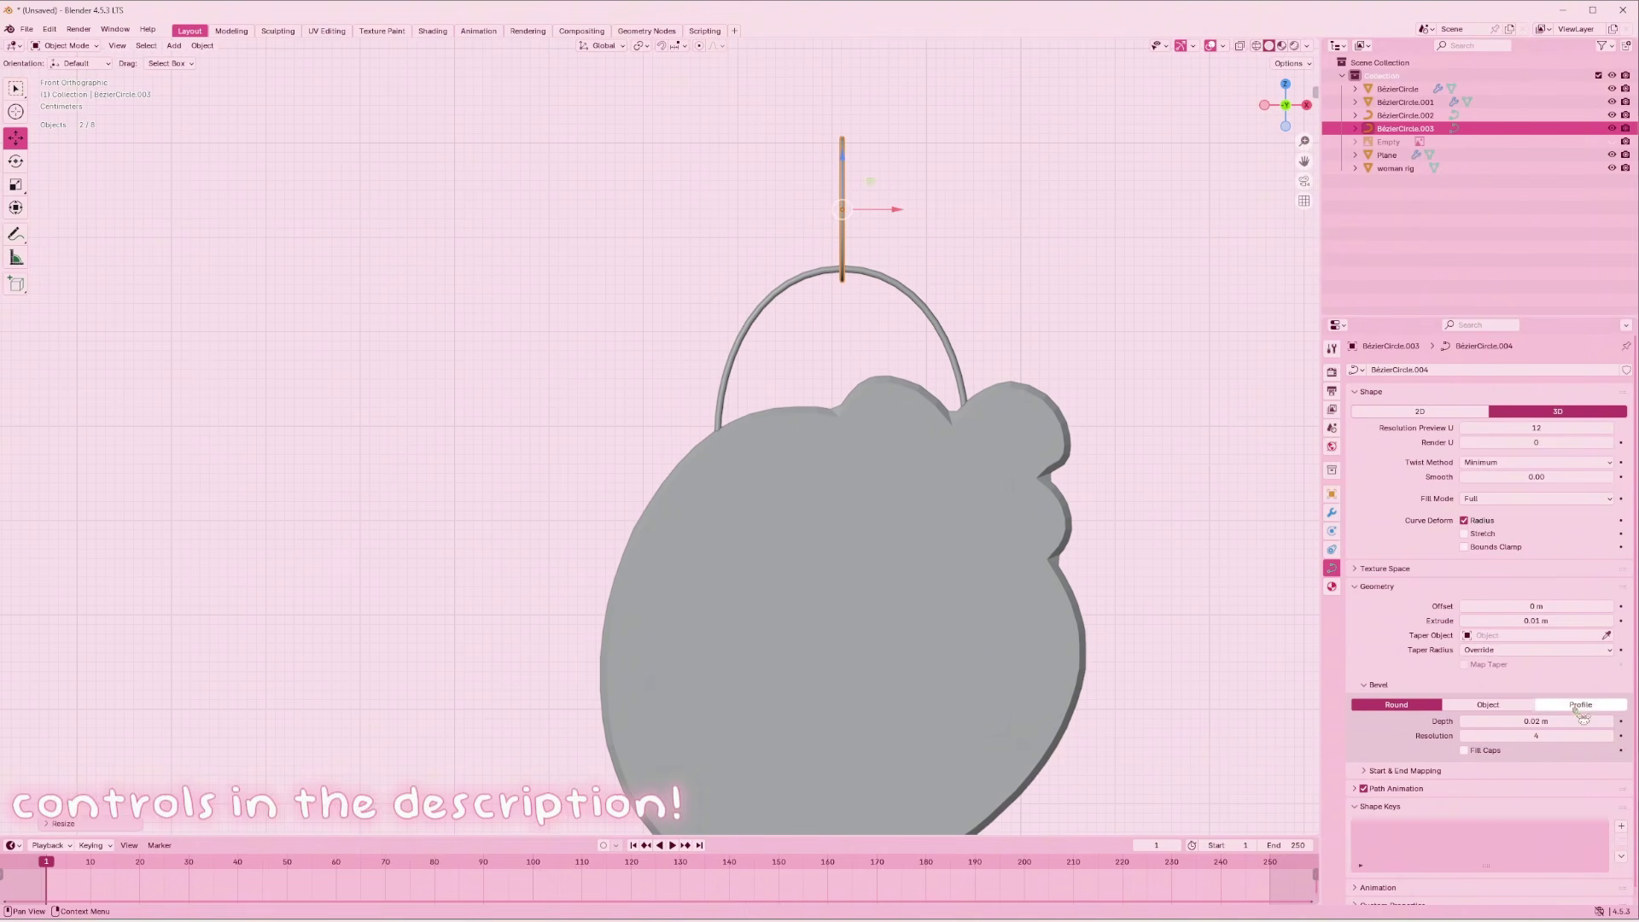
click(1608, 721)
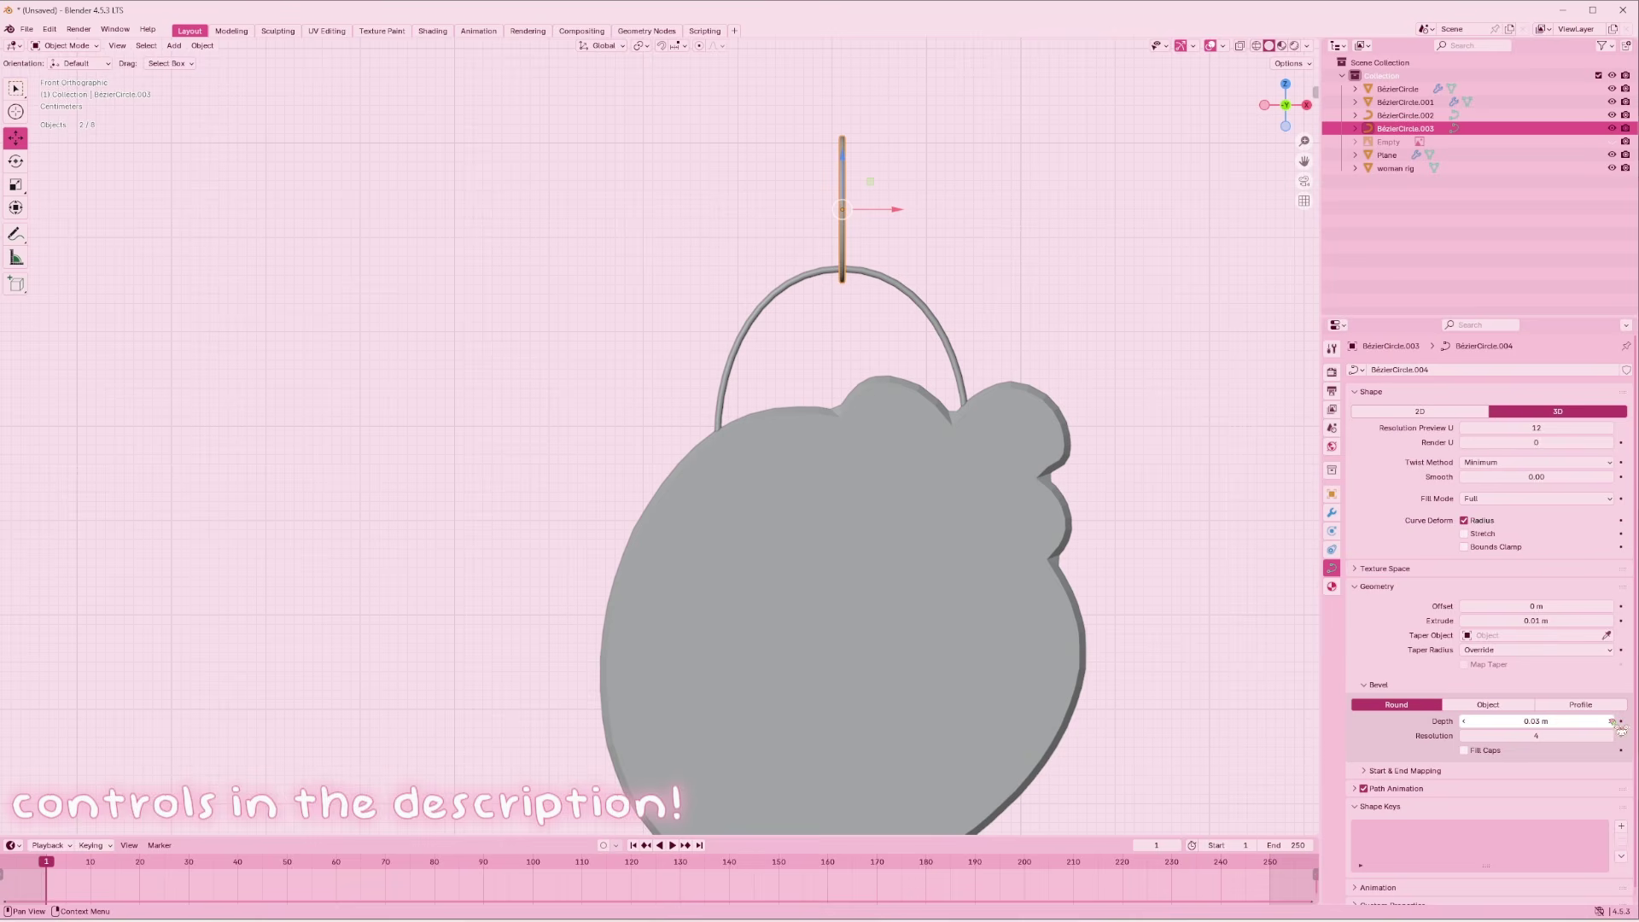
In the side view, narrow the small link by scaling its two side control points to about 0.58
click(1307, 105)
key(Tab)
drag(1002, 297, 995, 126)
key(s)
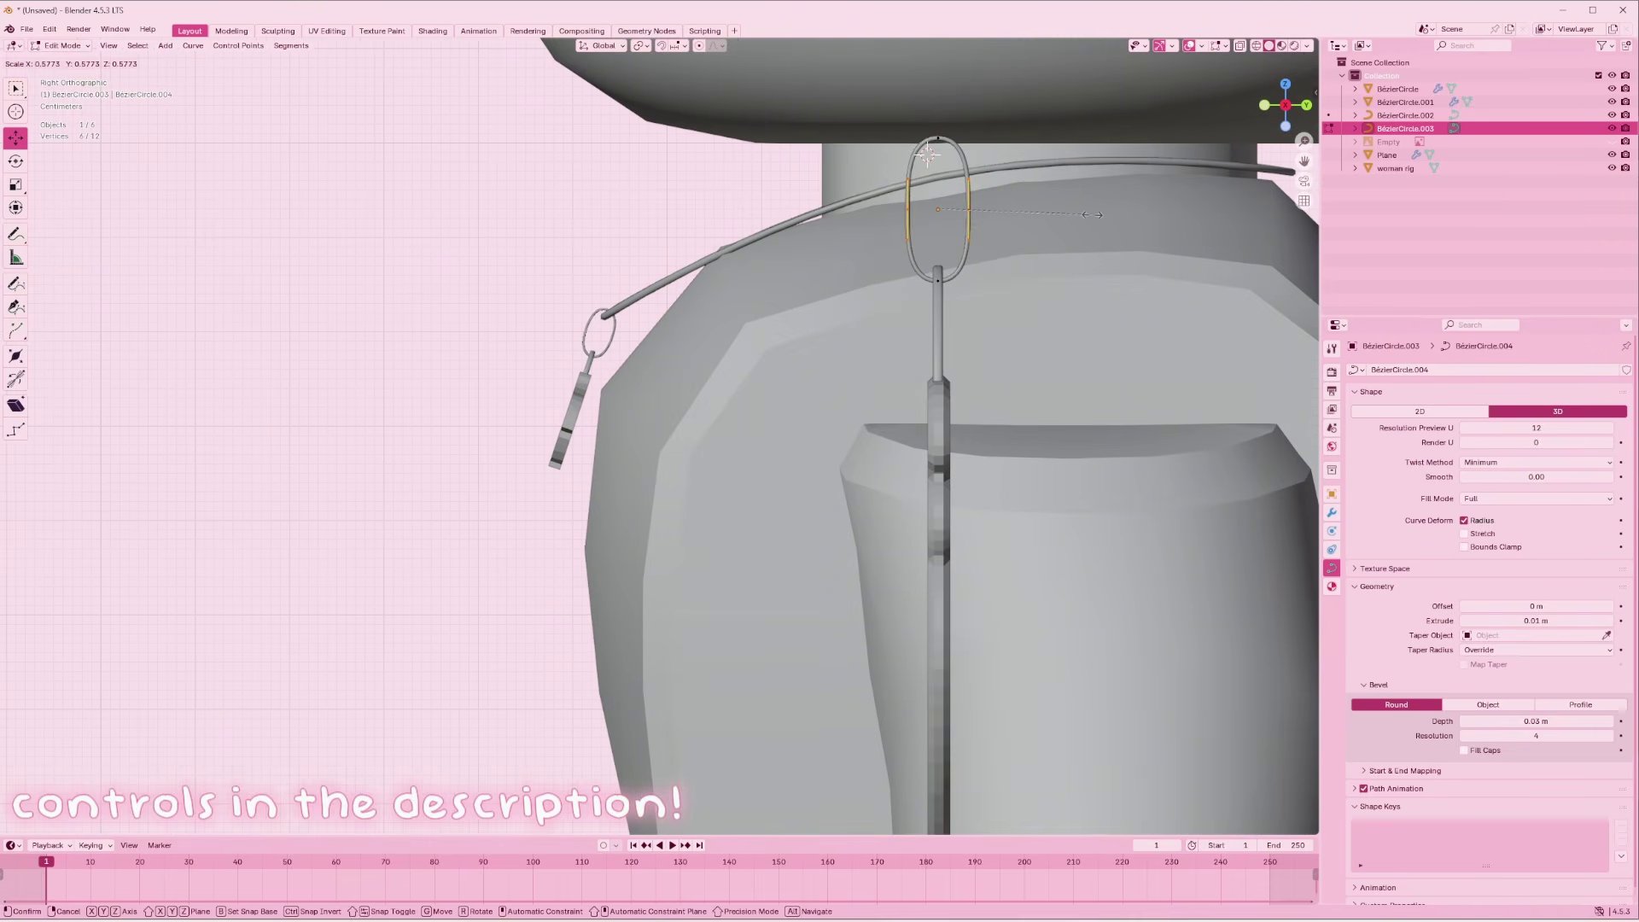
click(1092, 214)
key(Tab)
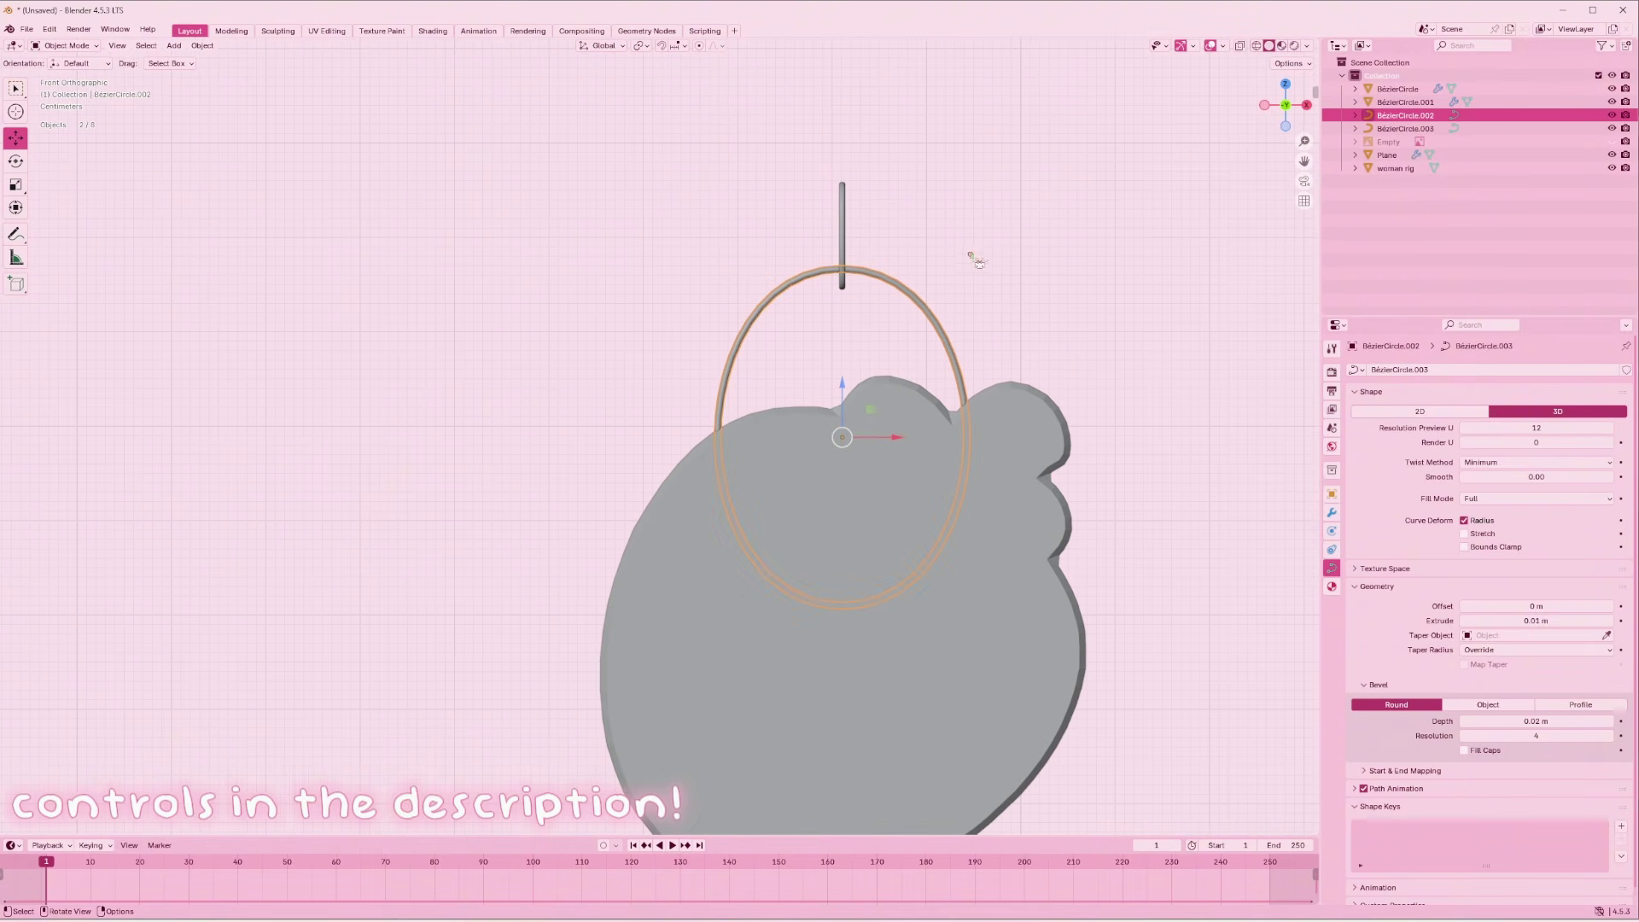
Convert the large oval loop to a mesh and display the scene in wireframe
right_click(927, 344)
right_click(796, 341)
mouse_move(794, 324)
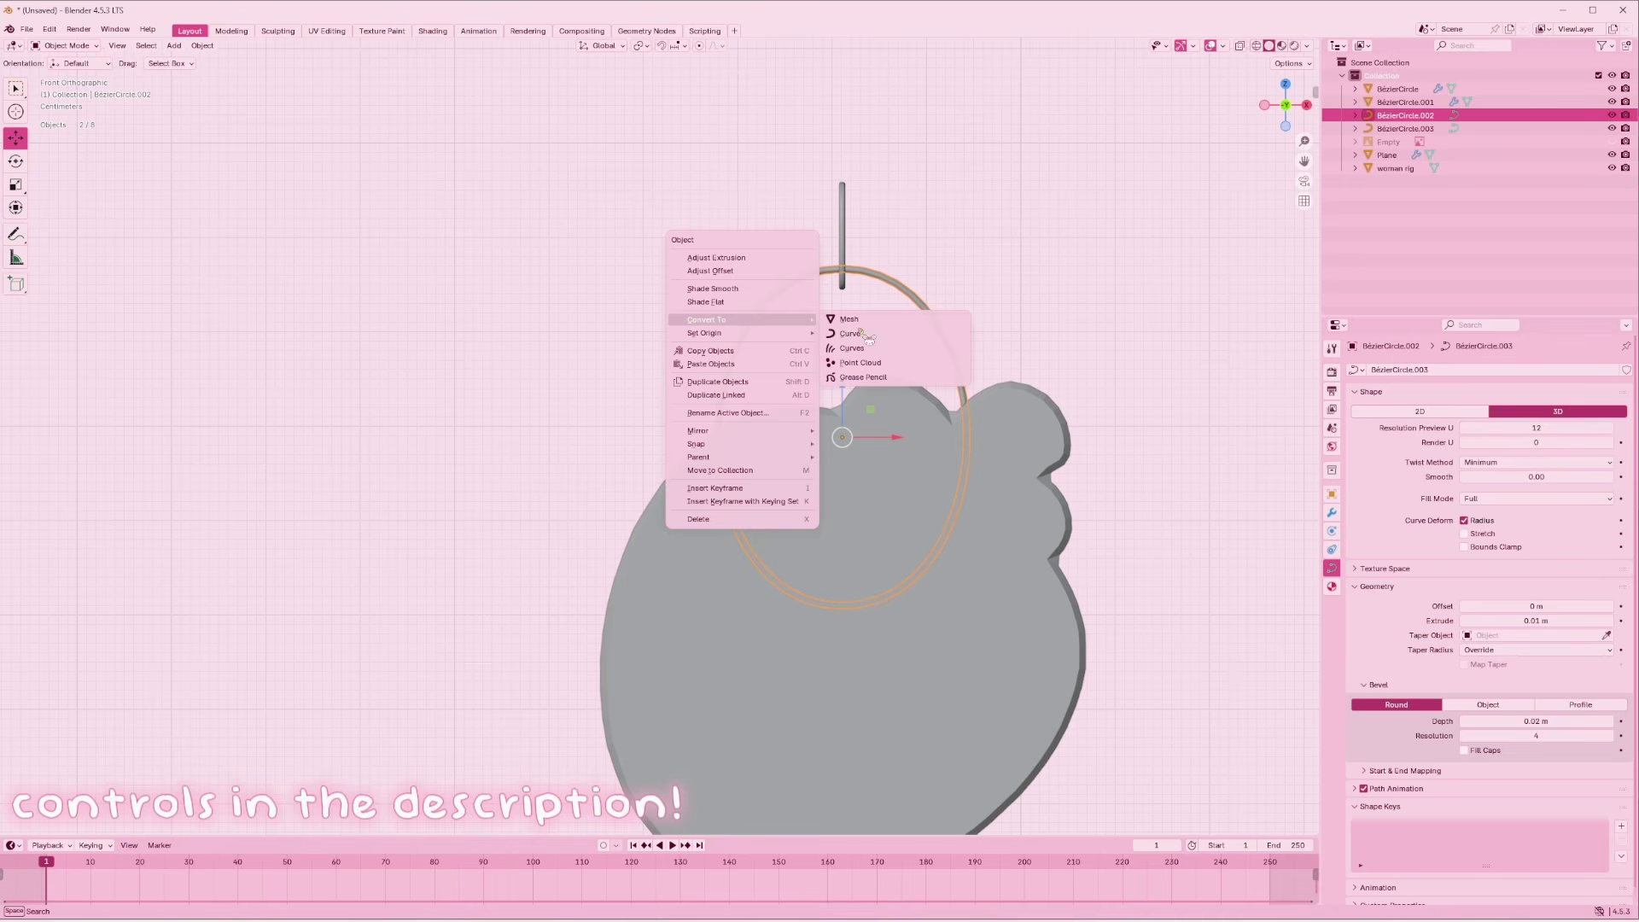
click(871, 331)
key(z)
click(753, 437)
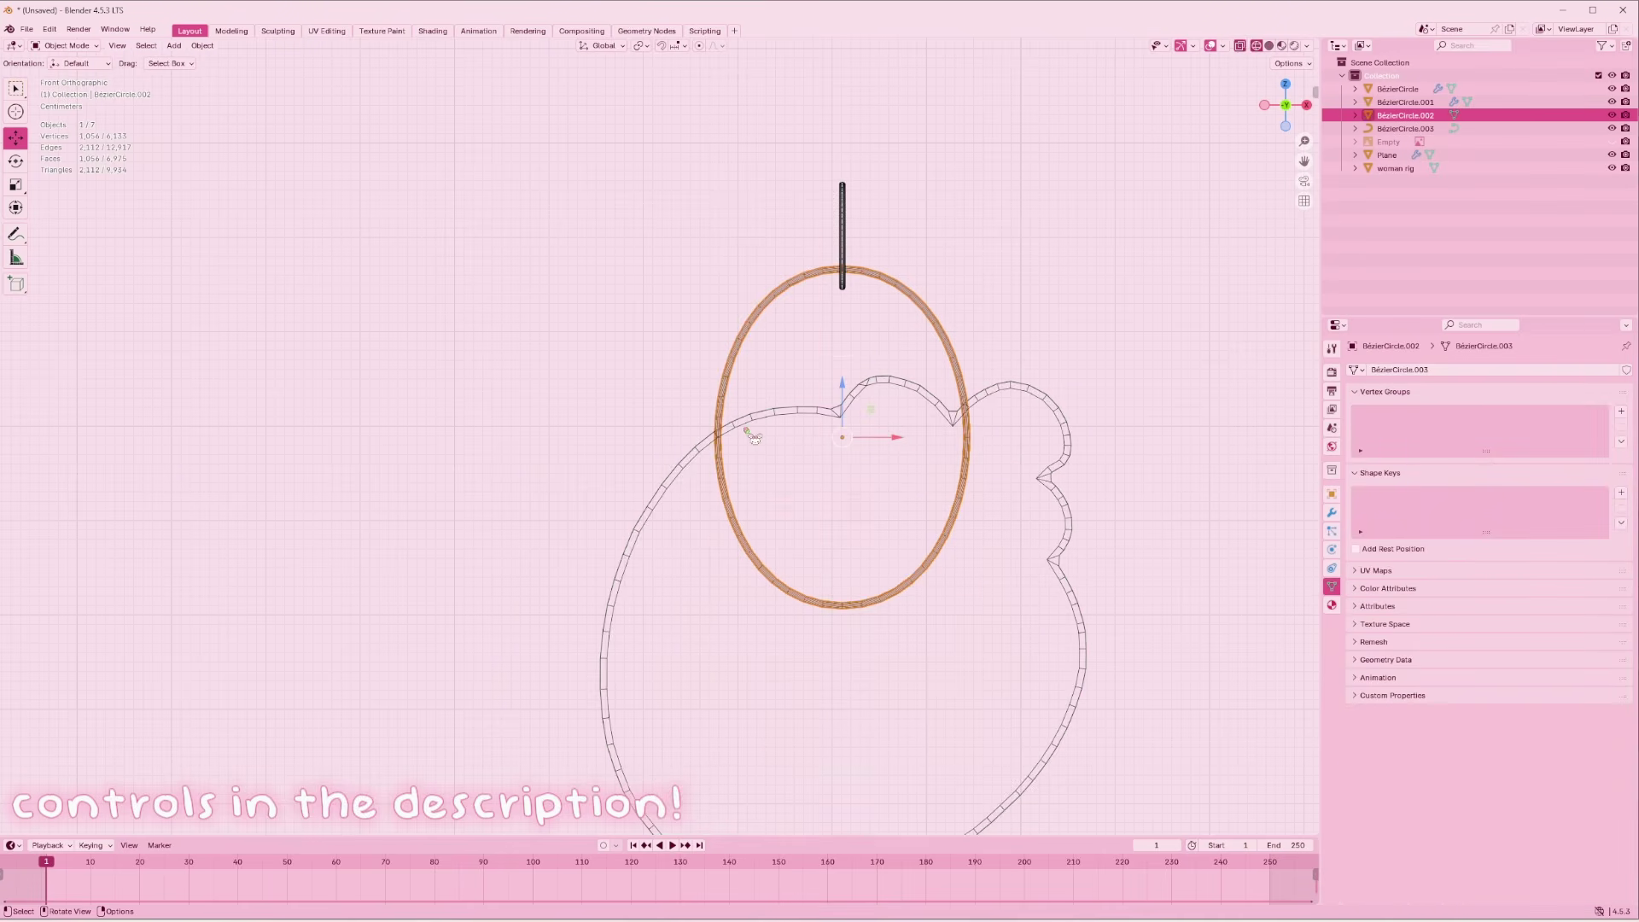
Circle-select the lower half of the large loop's vertices and delete them, leaving an open arch
key(Tab)
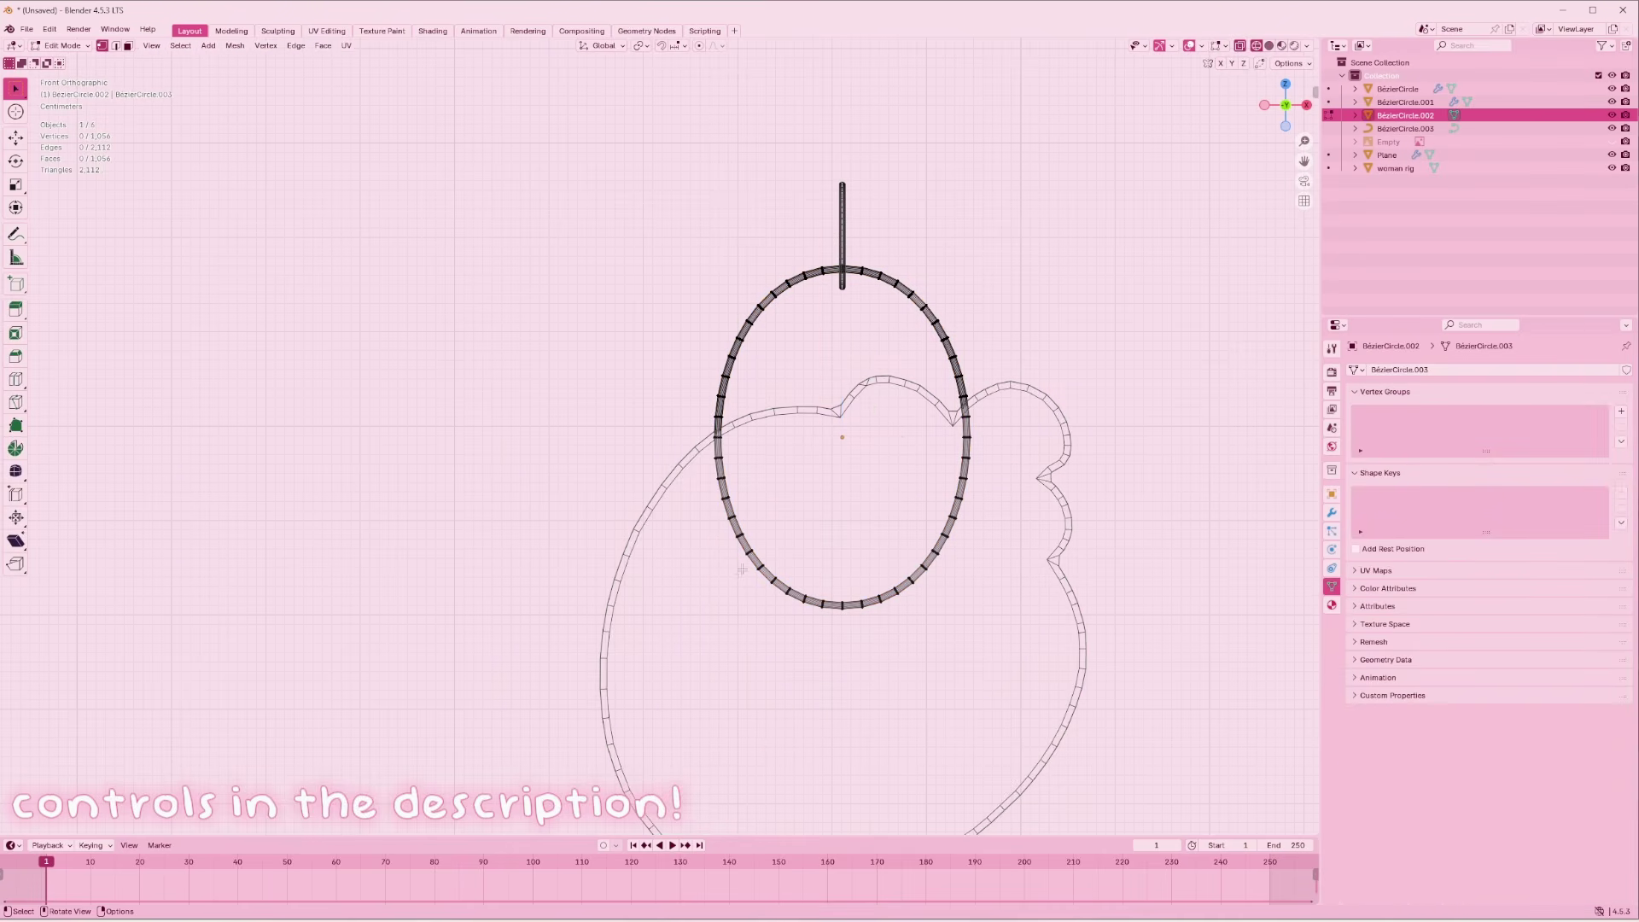
key(c)
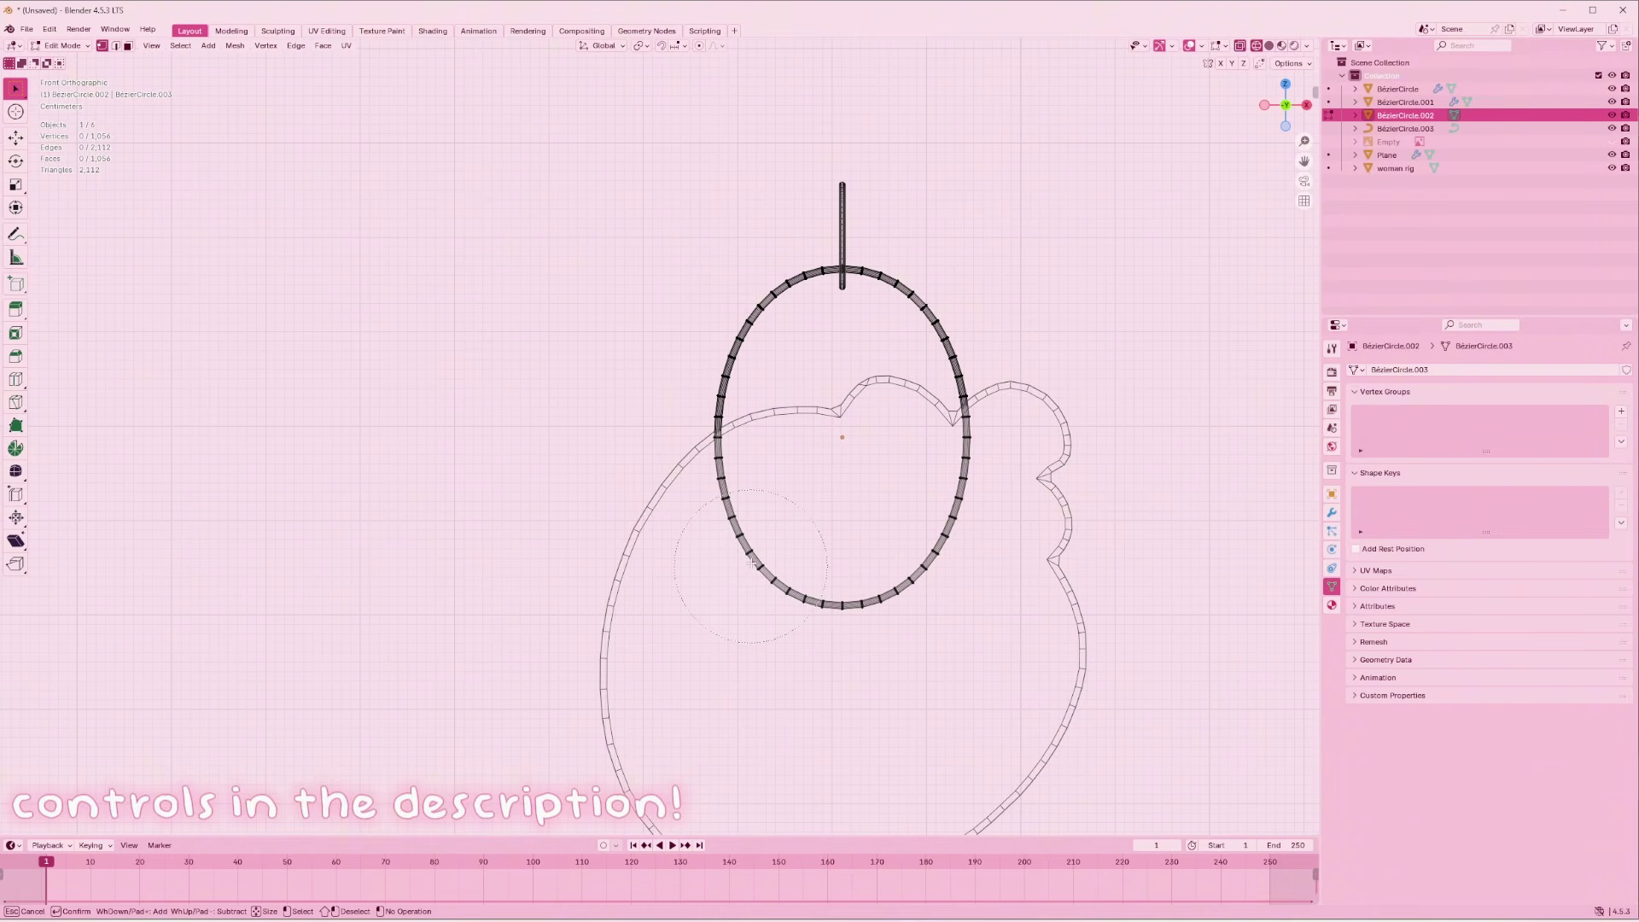
mouse_move(746, 523)
mouse_down()
mouse_move(887, 559)
mouse_move(980, 502)
mouse_up()
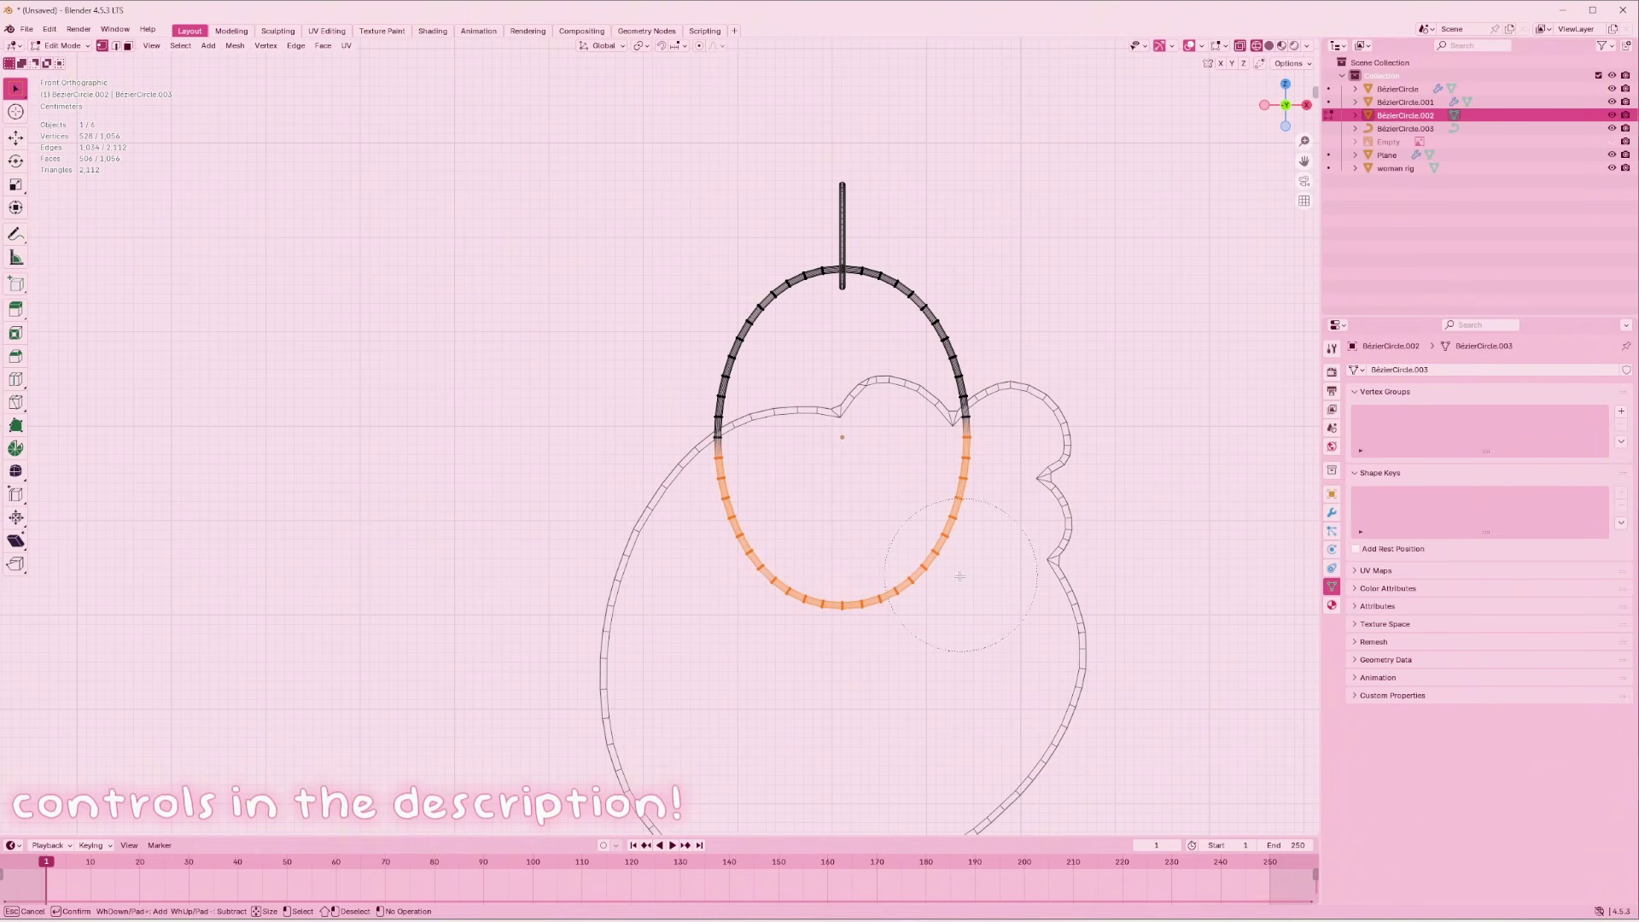
key(Escape)
key(x)
click(953, 585)
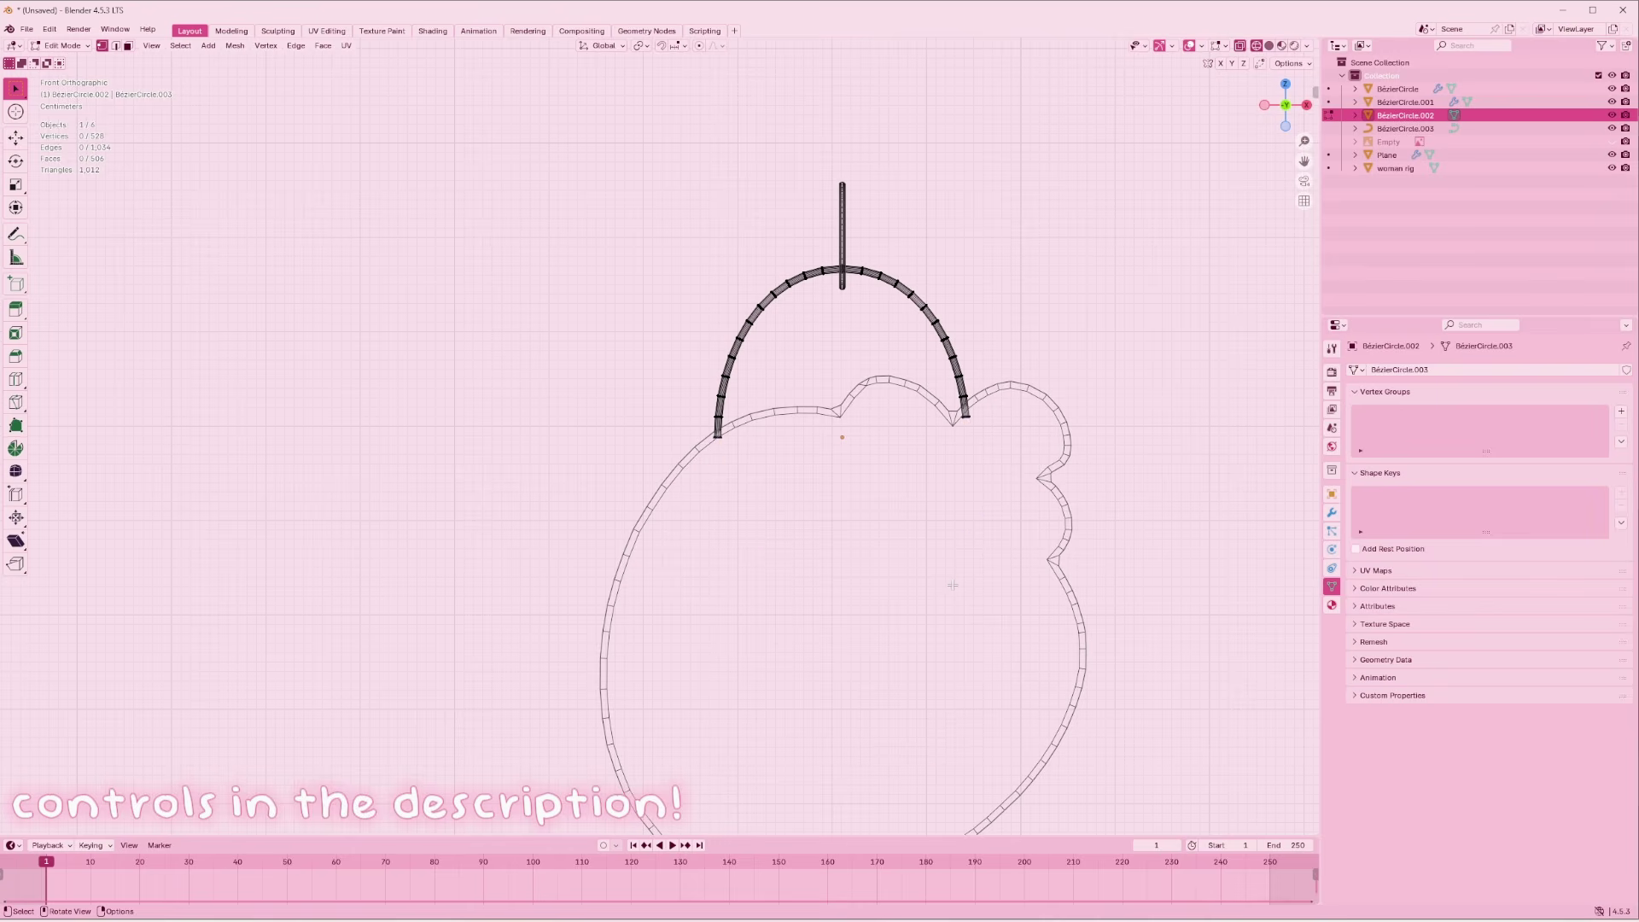
Finish editing the arch's mesh and display the scene with solid shading
key(Tab)
key(z)
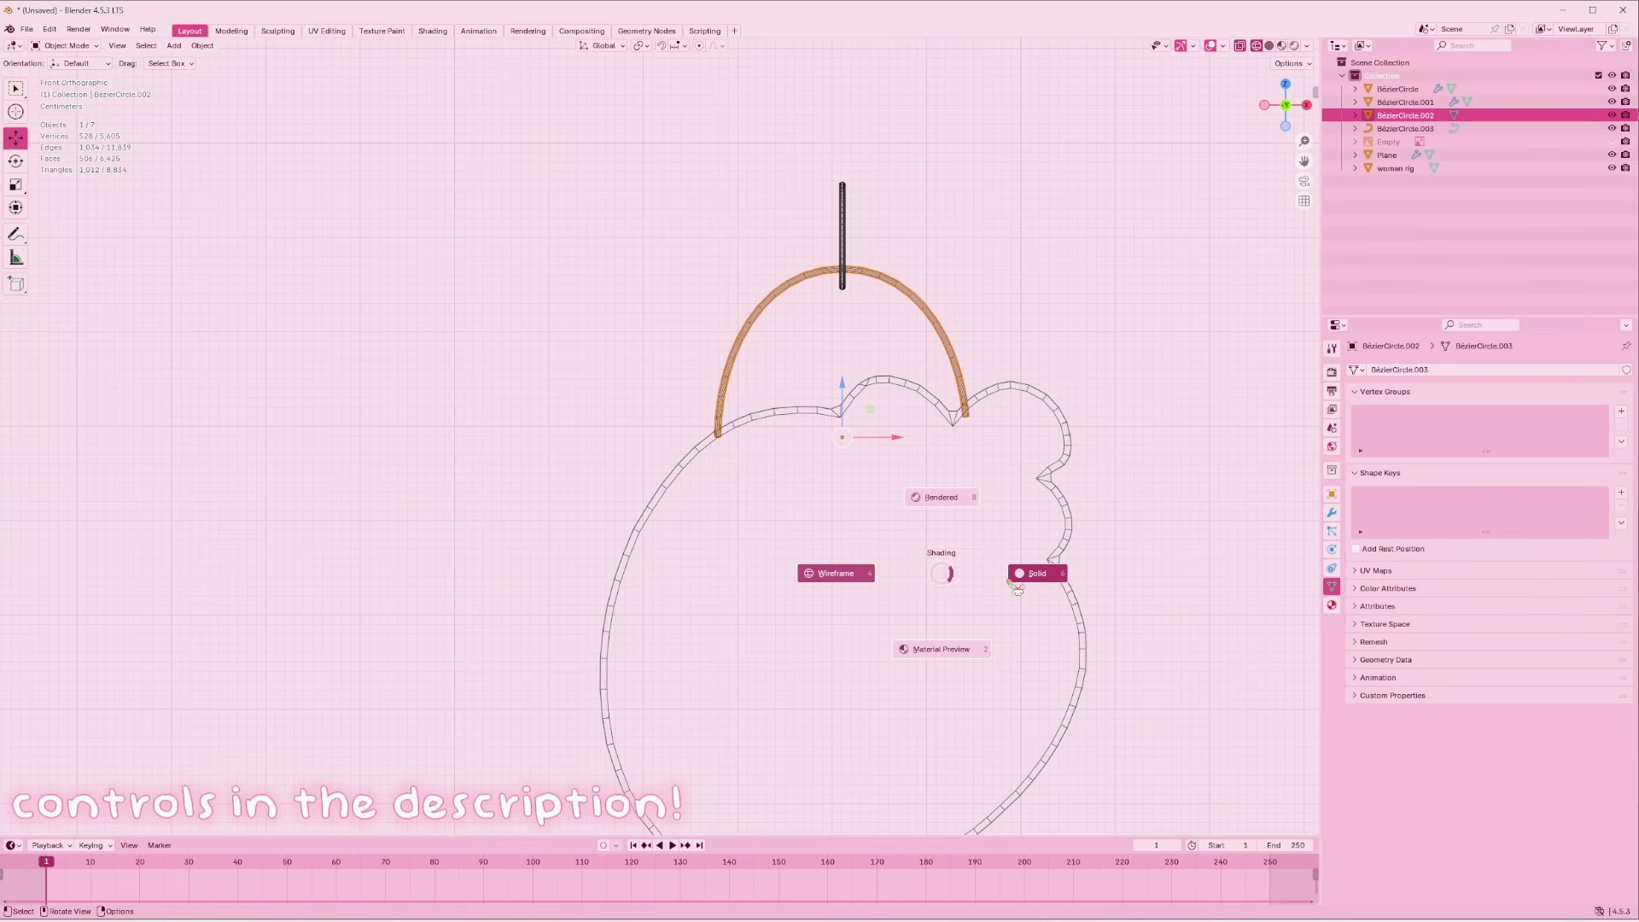
click(1034, 574)
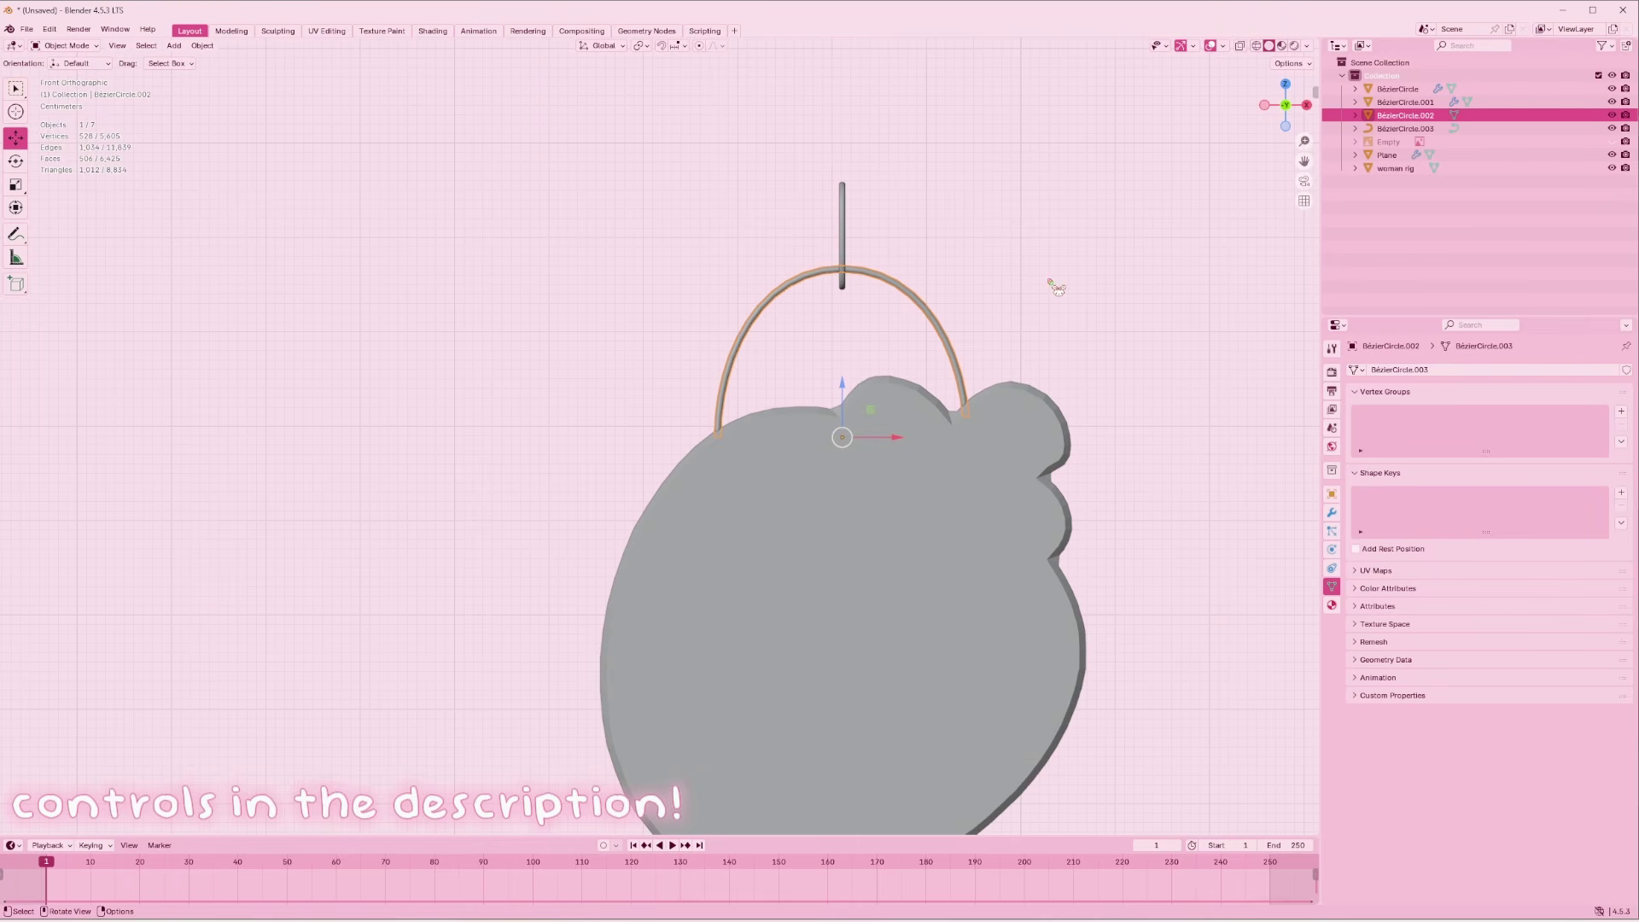
Nudge the small link slightly upward, convert it to a mesh and join it with the arch
click(847, 247)
mouse_move(848, 218)
mouse_down()
mouse_move(843, 205)
mouse_move(853, 243)
mouse_up()
right_click(864, 256)
mouse_move(862, 239)
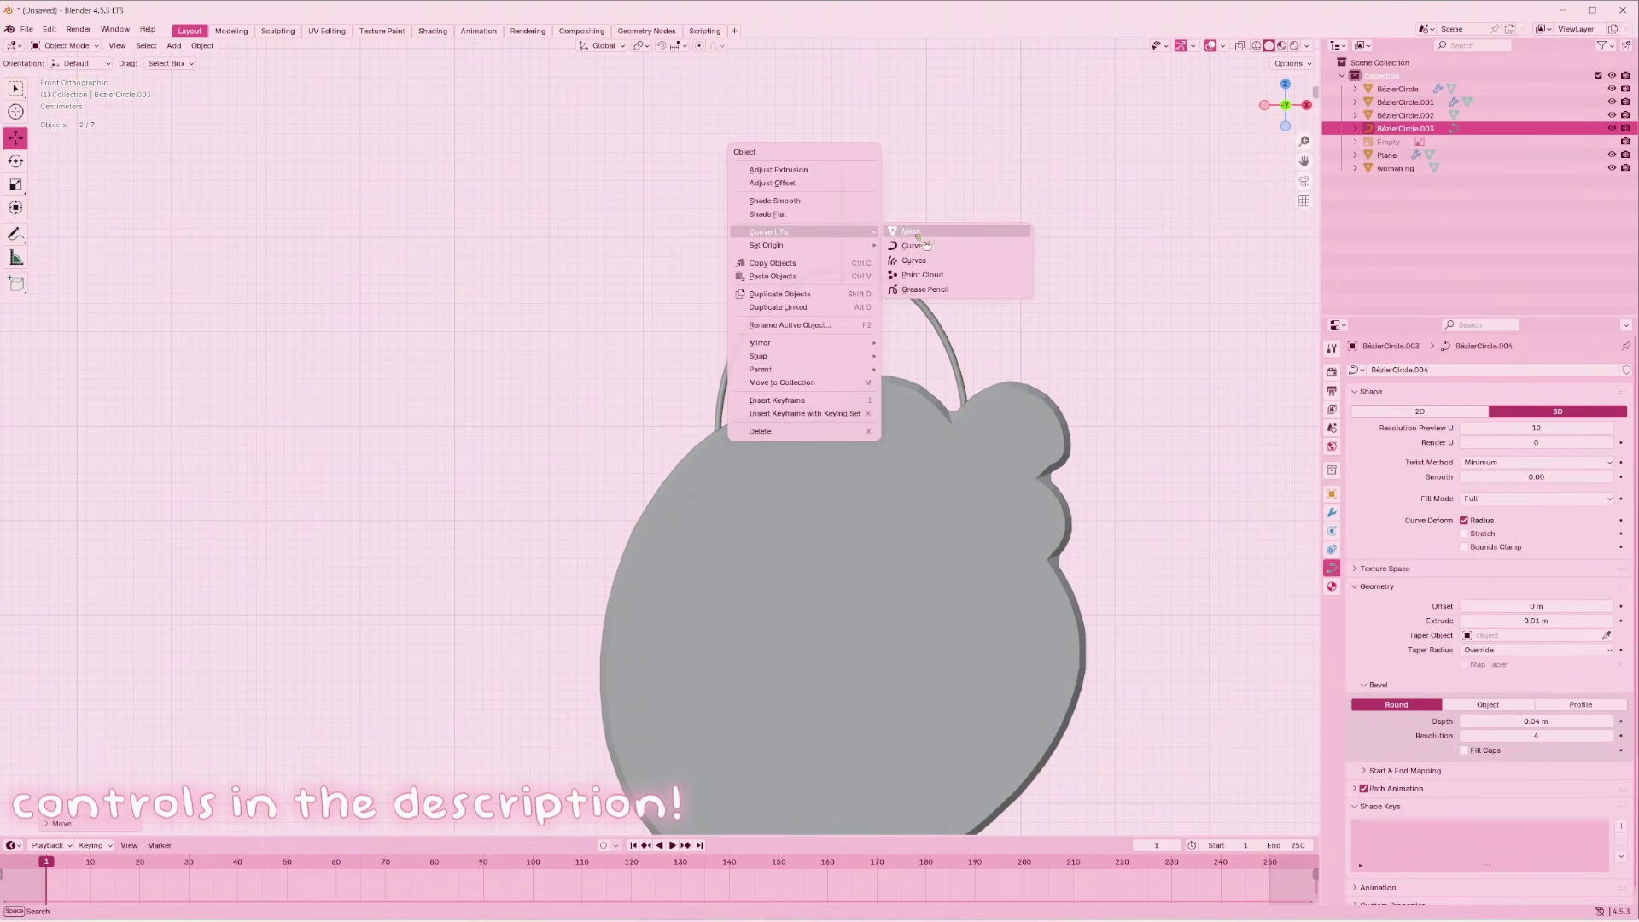
click(913, 233)
click(861, 261)
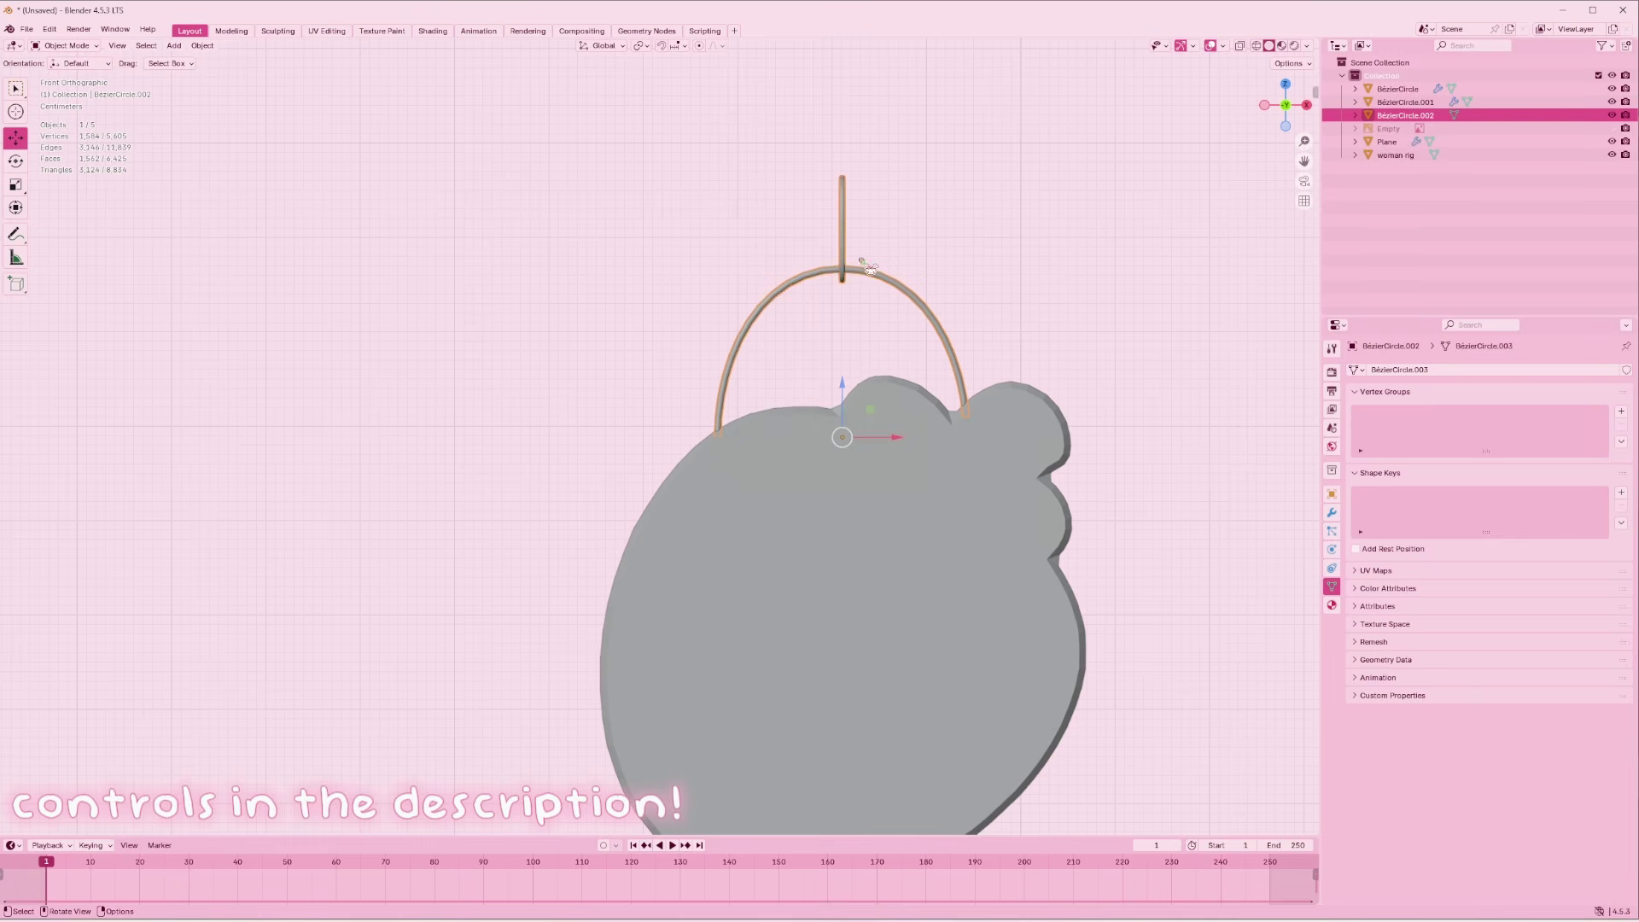
Add a Decimate modifier to the joined loop and link with a collapse ratio of about 0.34
click(612, 326)
click(844, 280)
click(1331, 512)
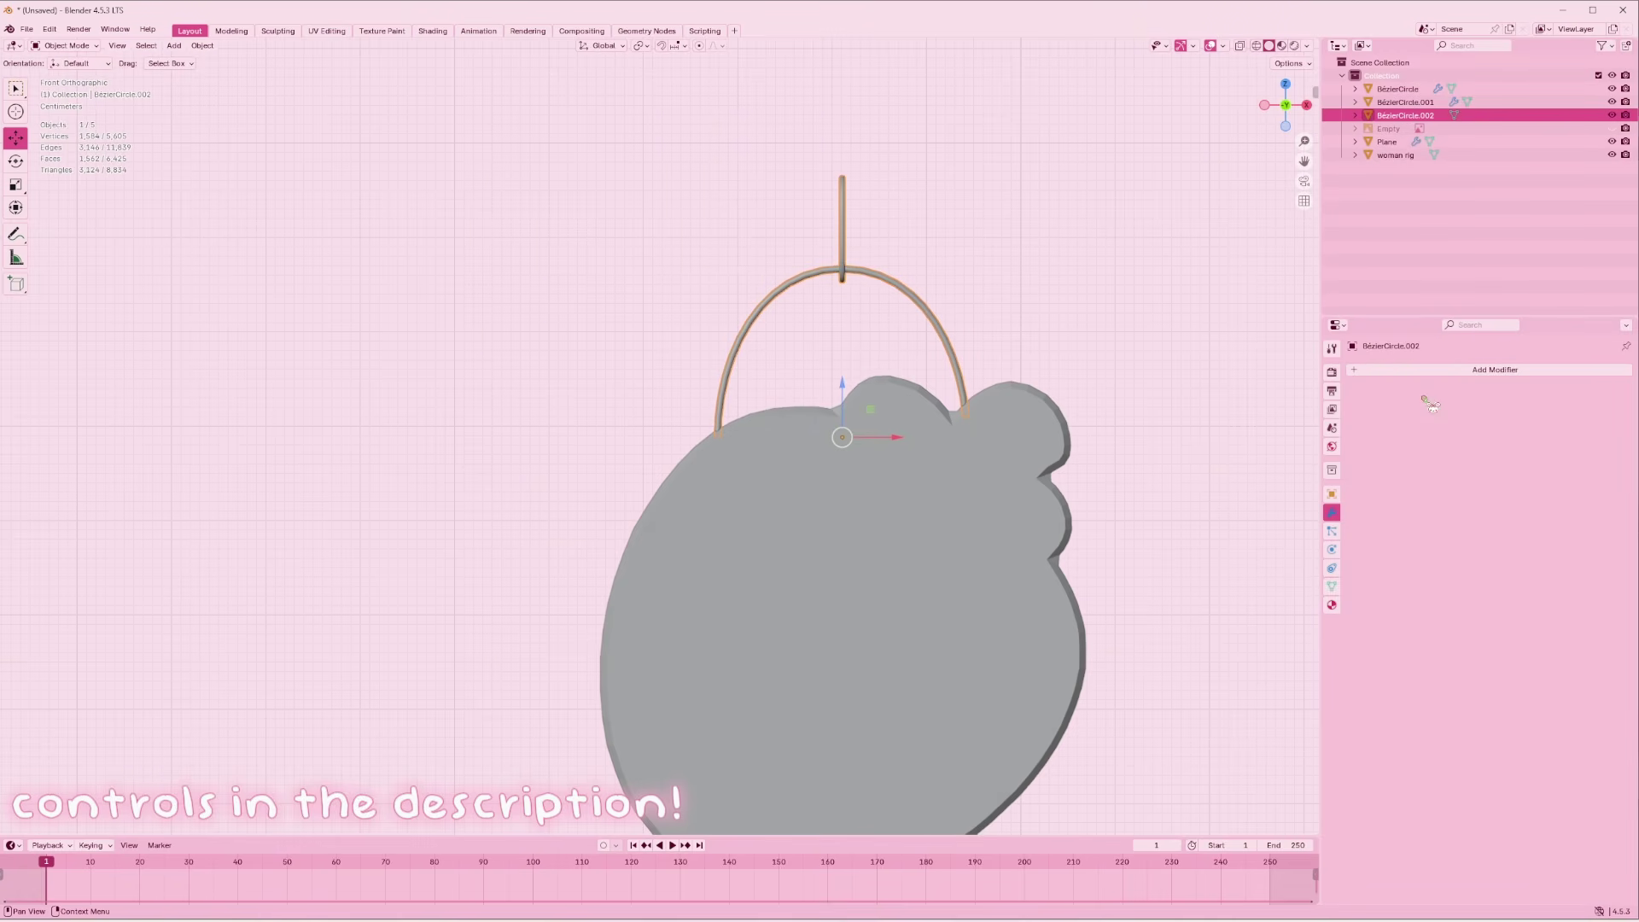
click(1442, 377)
mouse_move(1446, 377)
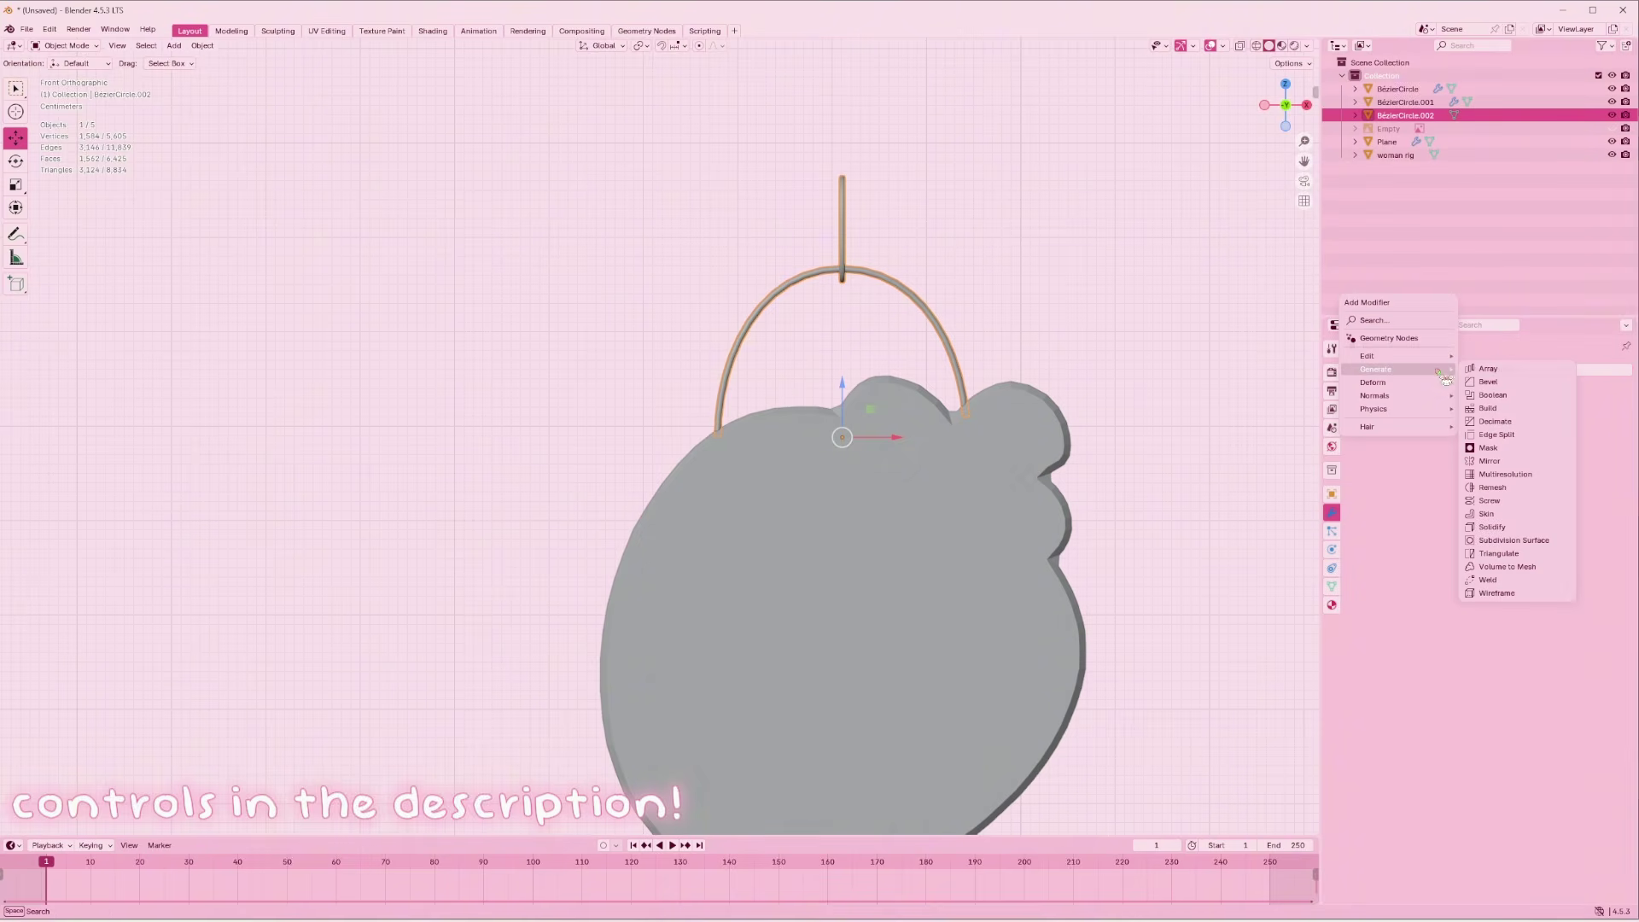
click(1498, 428)
drag(1579, 434, 1512, 427)
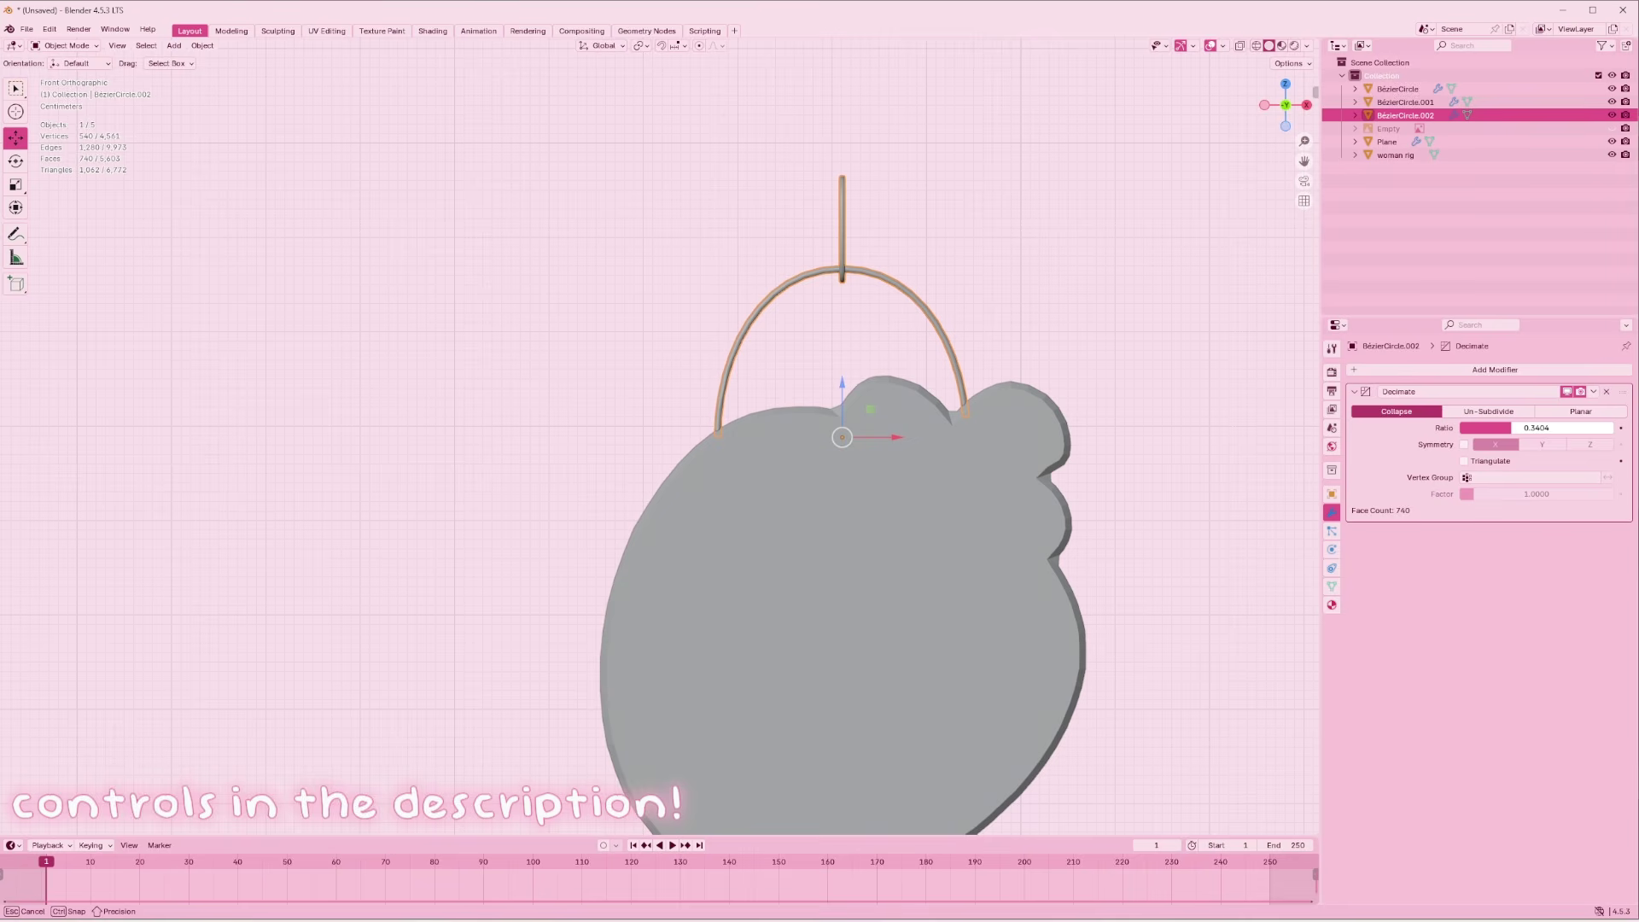
Hide the woman rig in the scene
scroll(838, 452, down, 2)
click(838, 452)
shift+click(853, 358)
scroll(727, 434, down, 2)
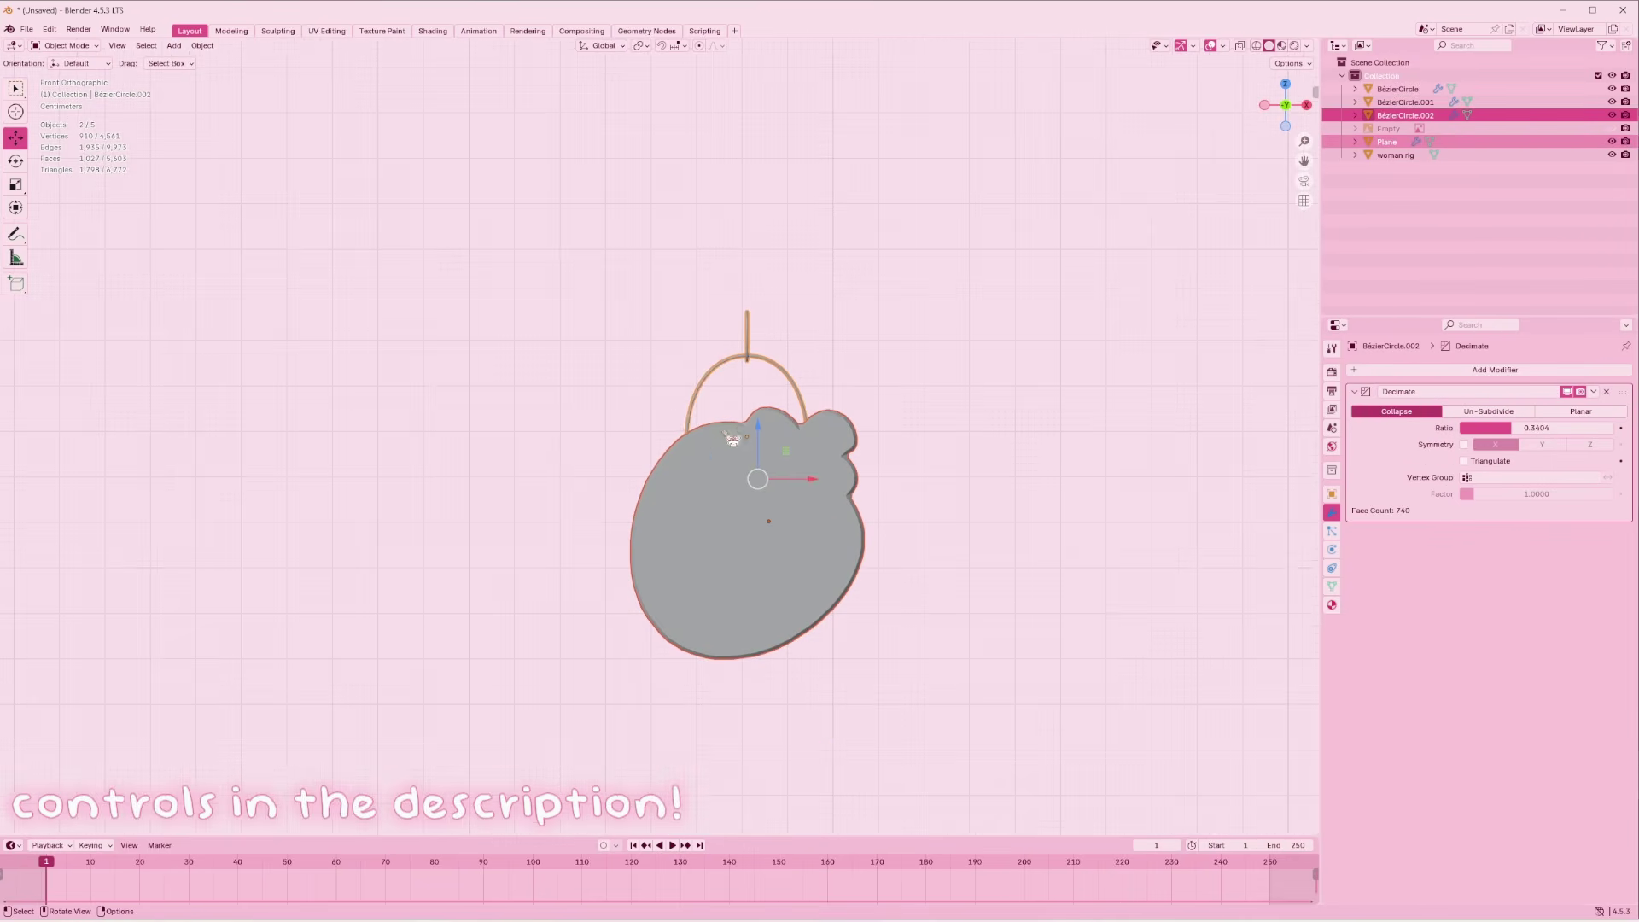
click(826, 347)
scroll(988, 271, down, 4)
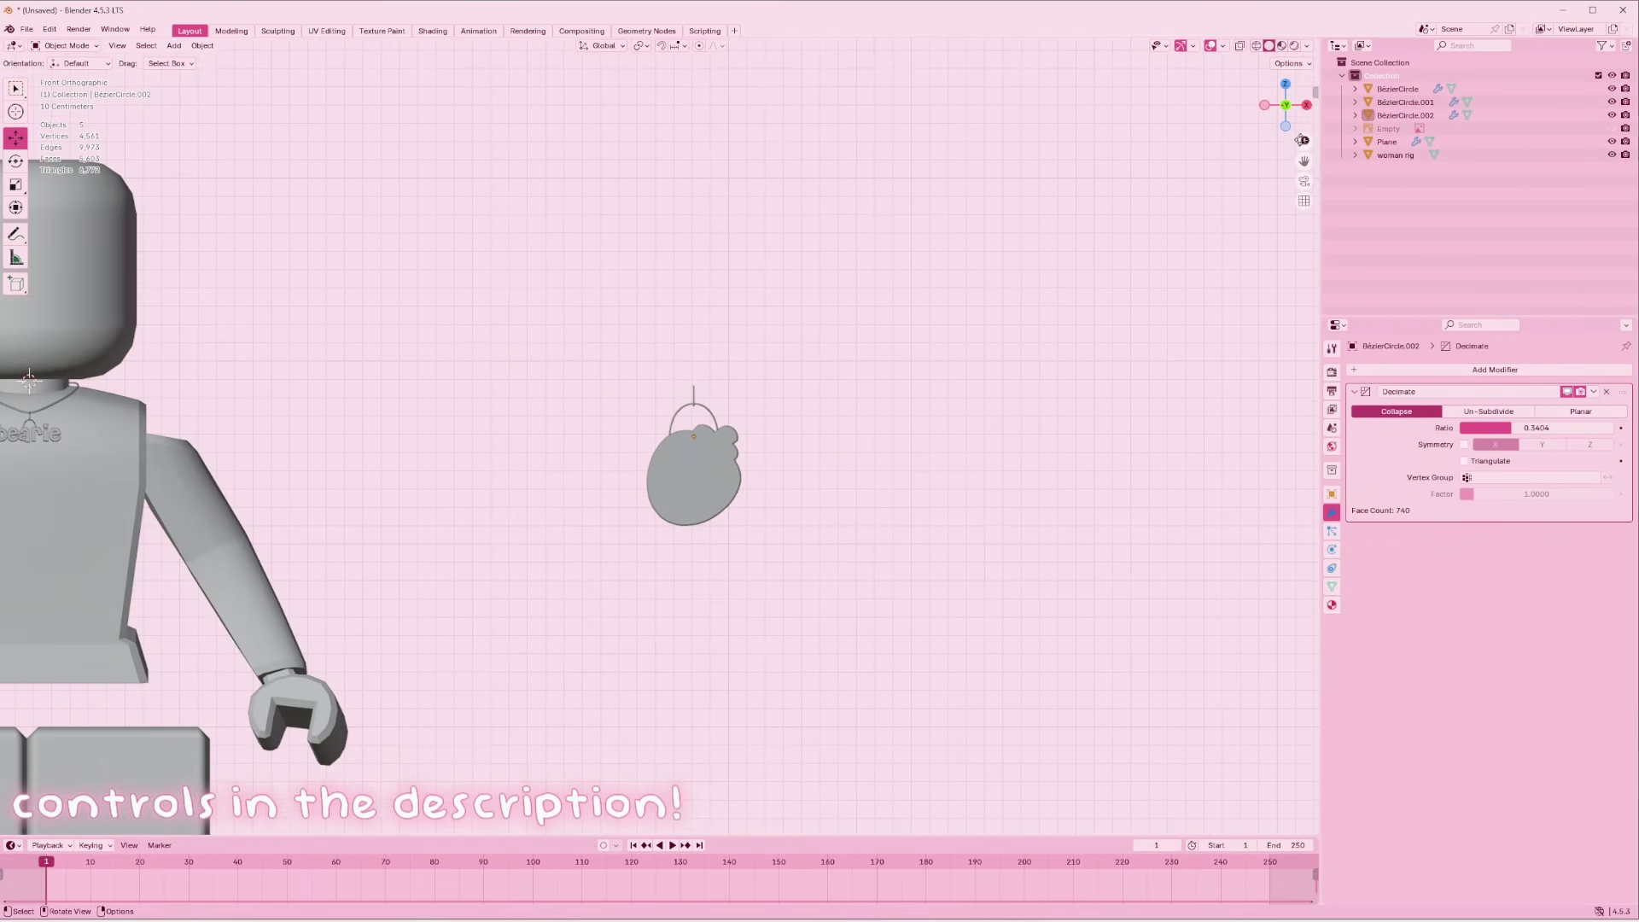
drag(1303, 161, 1541, 228)
click(1612, 154)
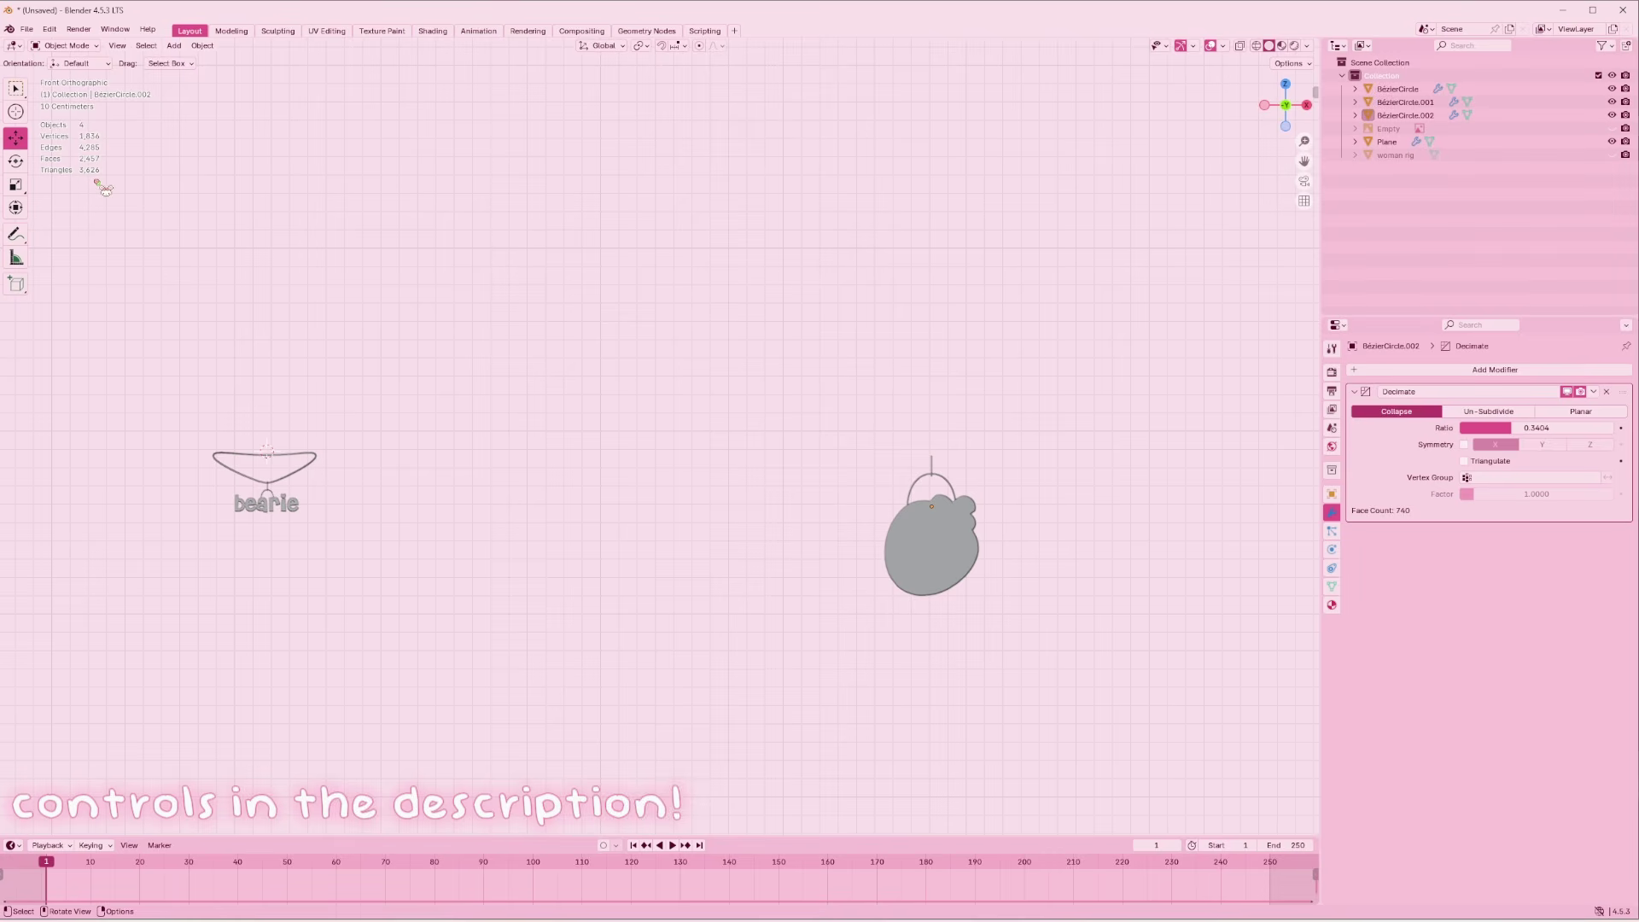
In the UV Editing workspace, unwrap the entire joined loop and link using Project from View
click(955, 553)
scroll(955, 552, up, 3)
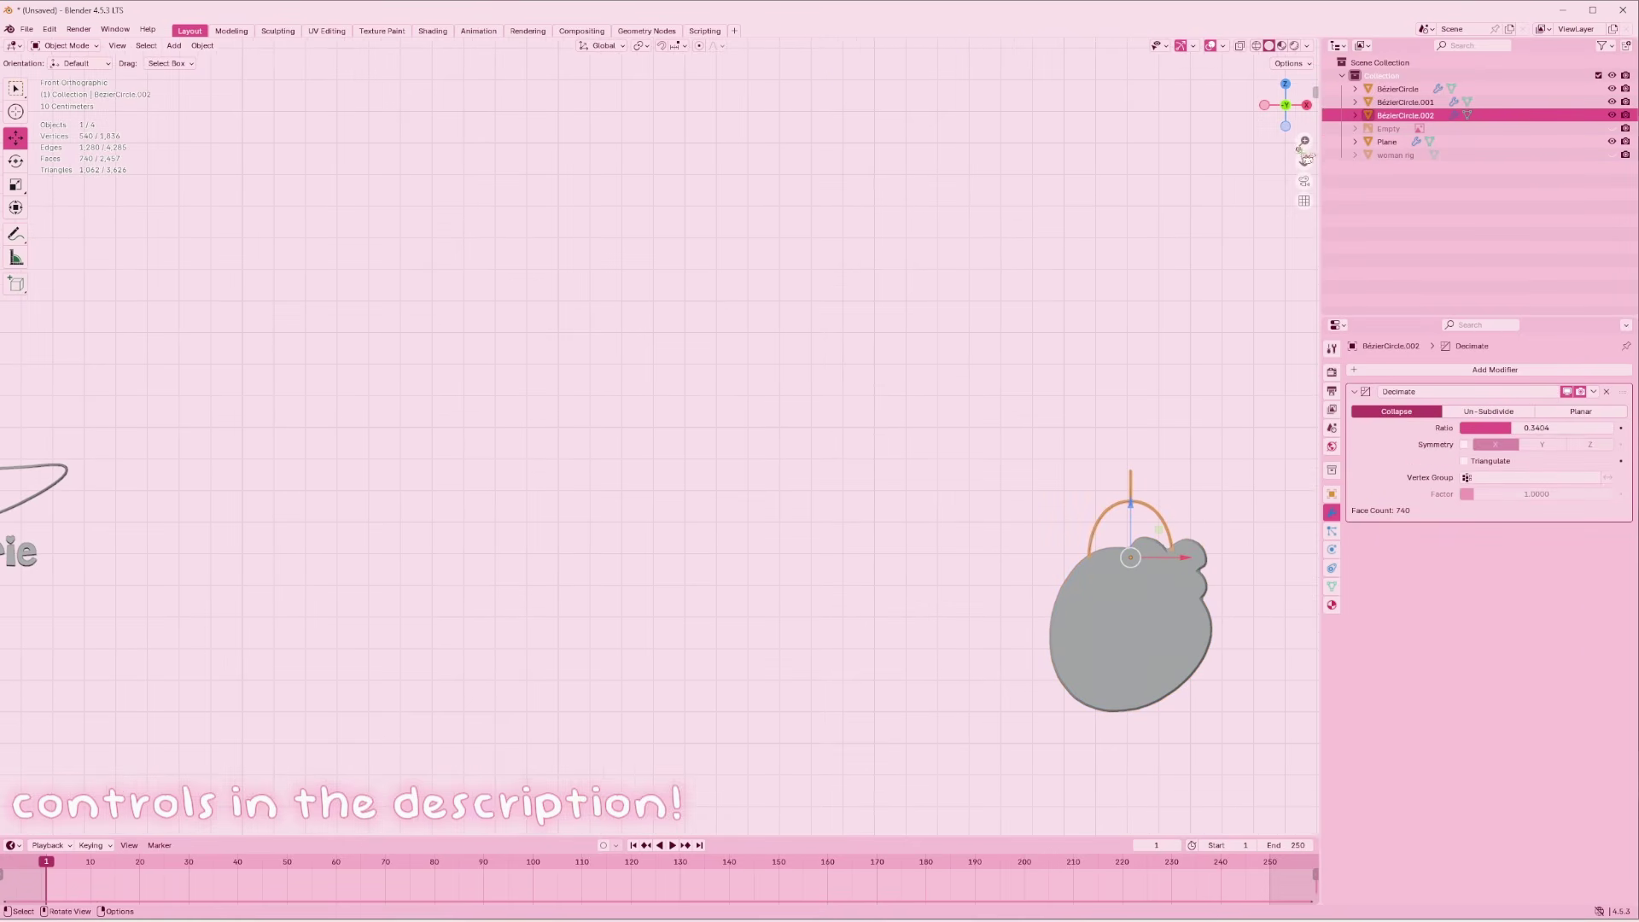
drag(1306, 158, 1149, 120)
scroll(970, 427, up, 3)
drag(1304, 160, 1133, 42)
click(327, 31)
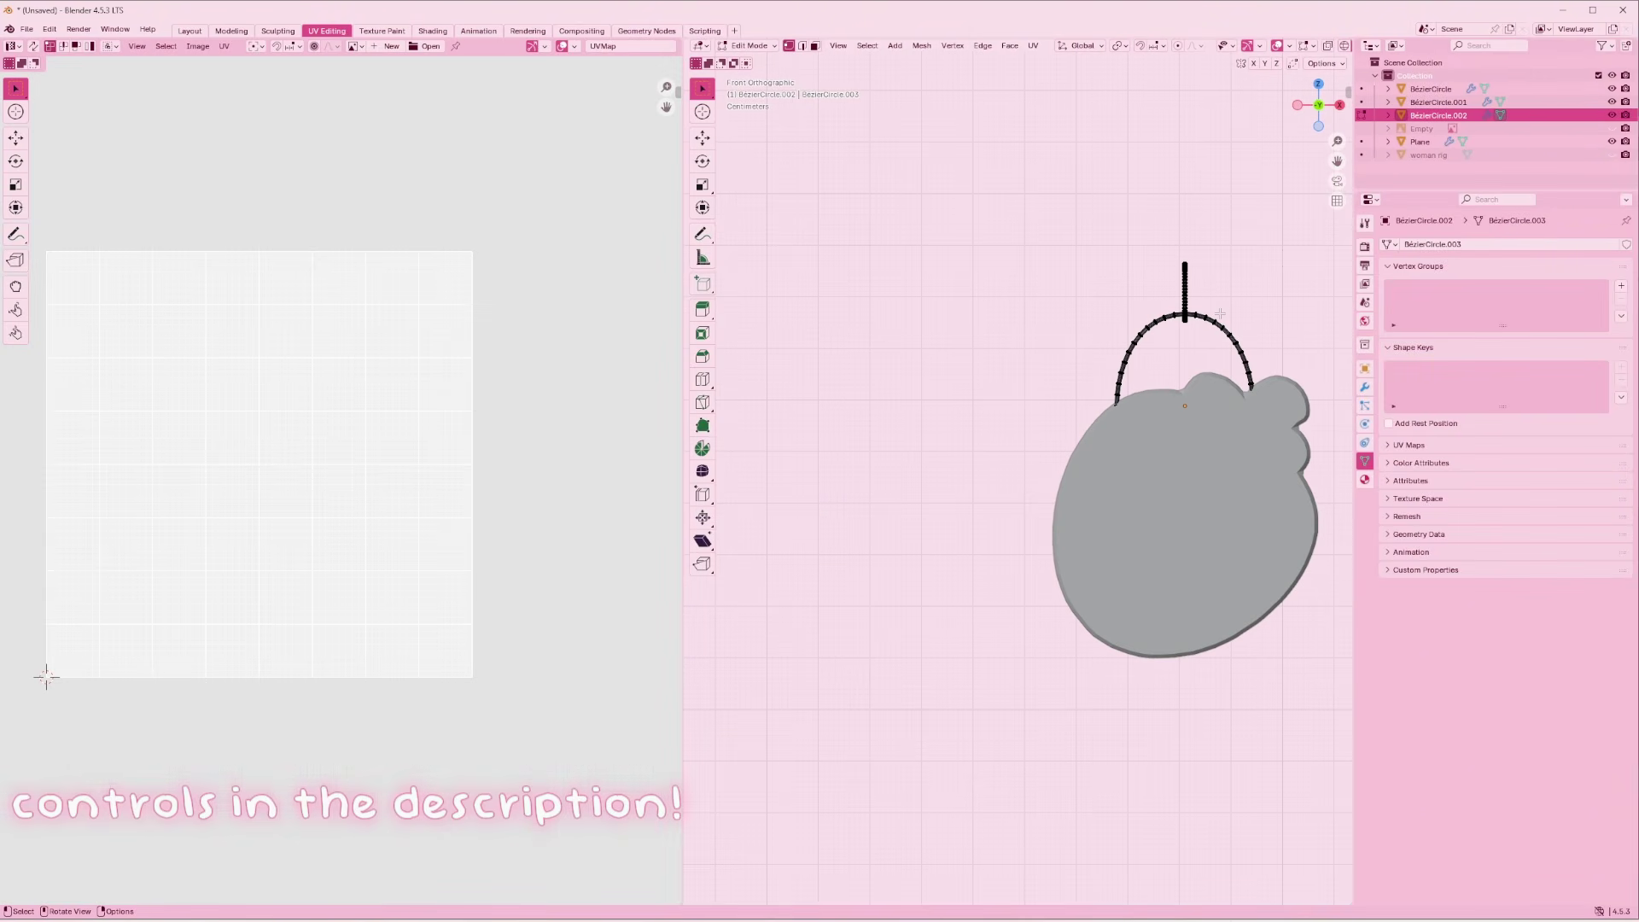
key(a)
key(alt+a)
key(a)
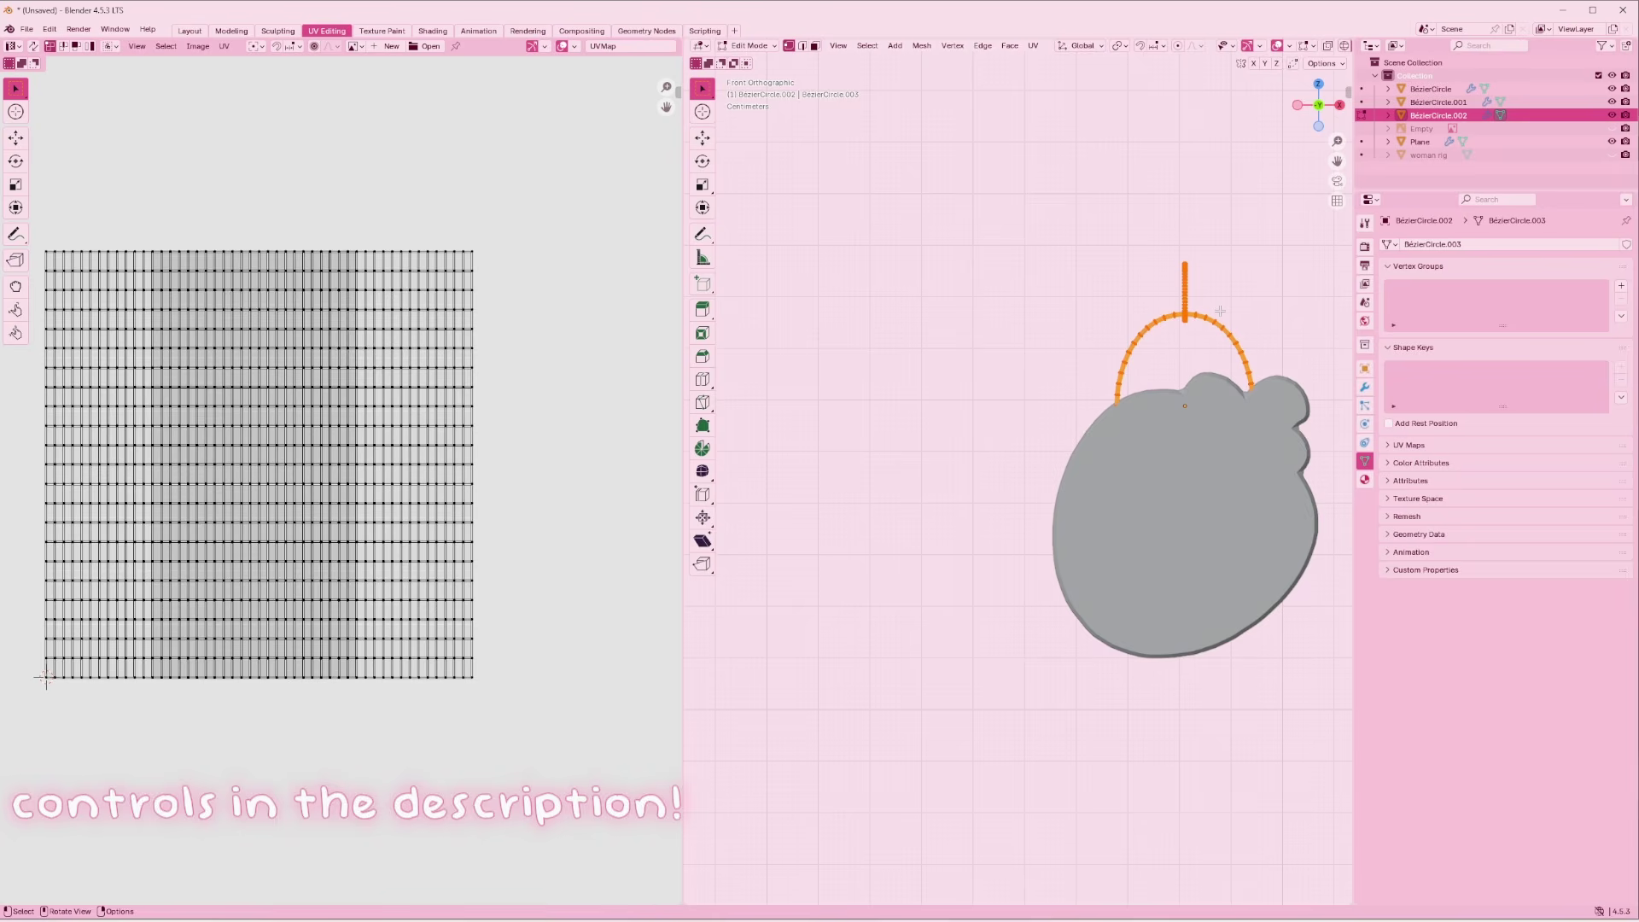
key(u)
click(1193, 443)
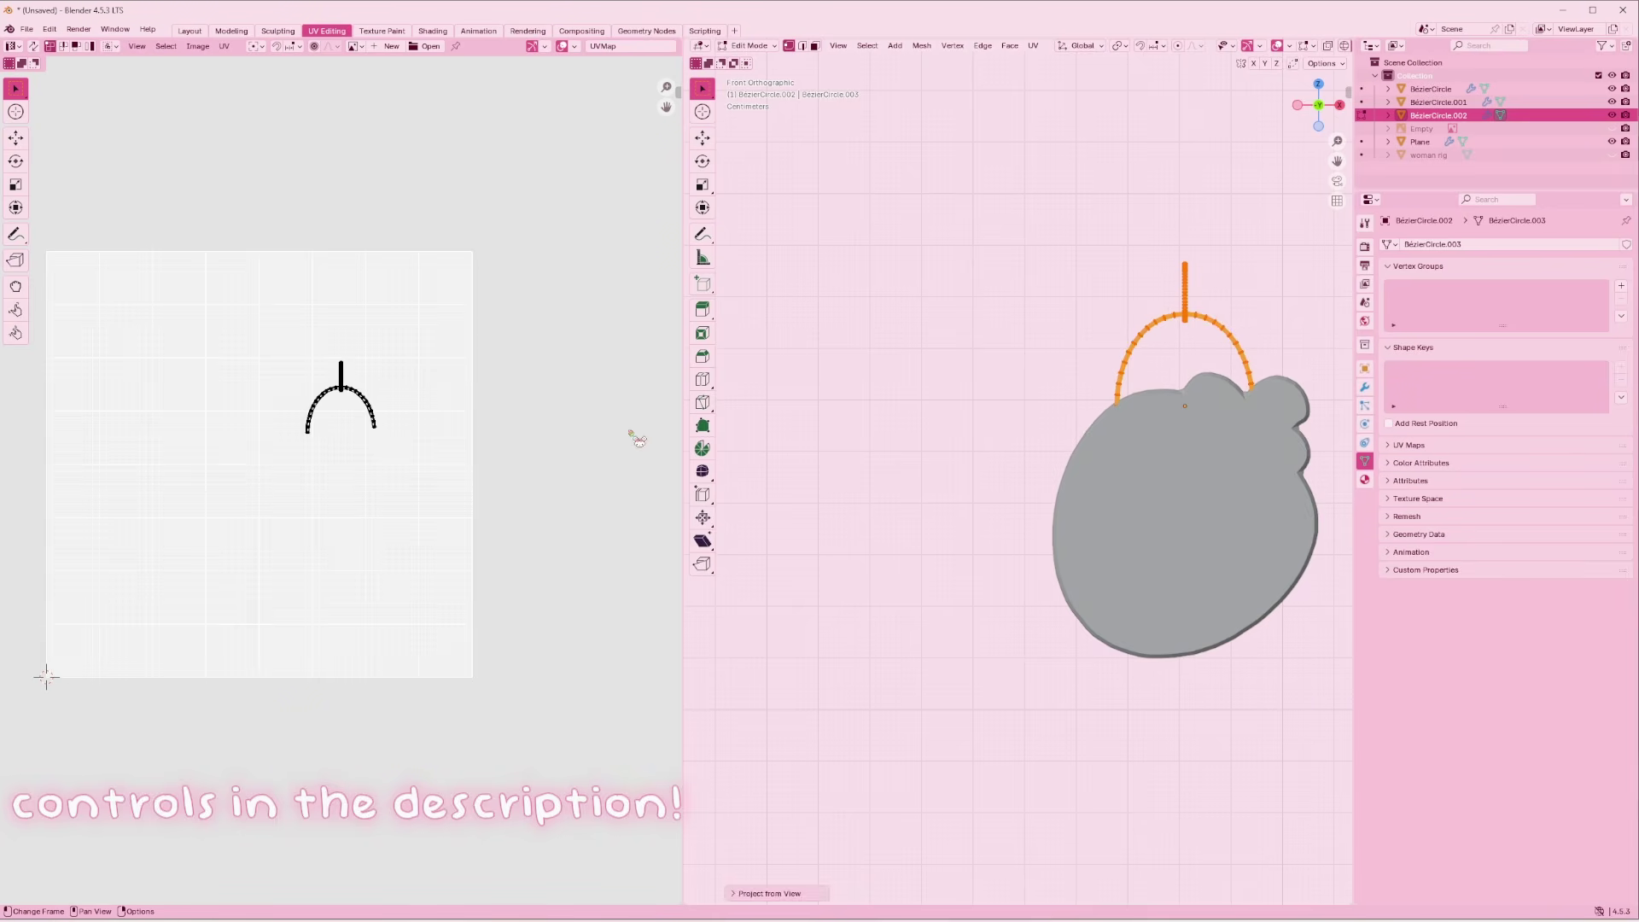
Scale down the loop and link's UV island and move it near the lower-right corner of the UV space
key(a)
key(s)
click(369, 385)
key(g)
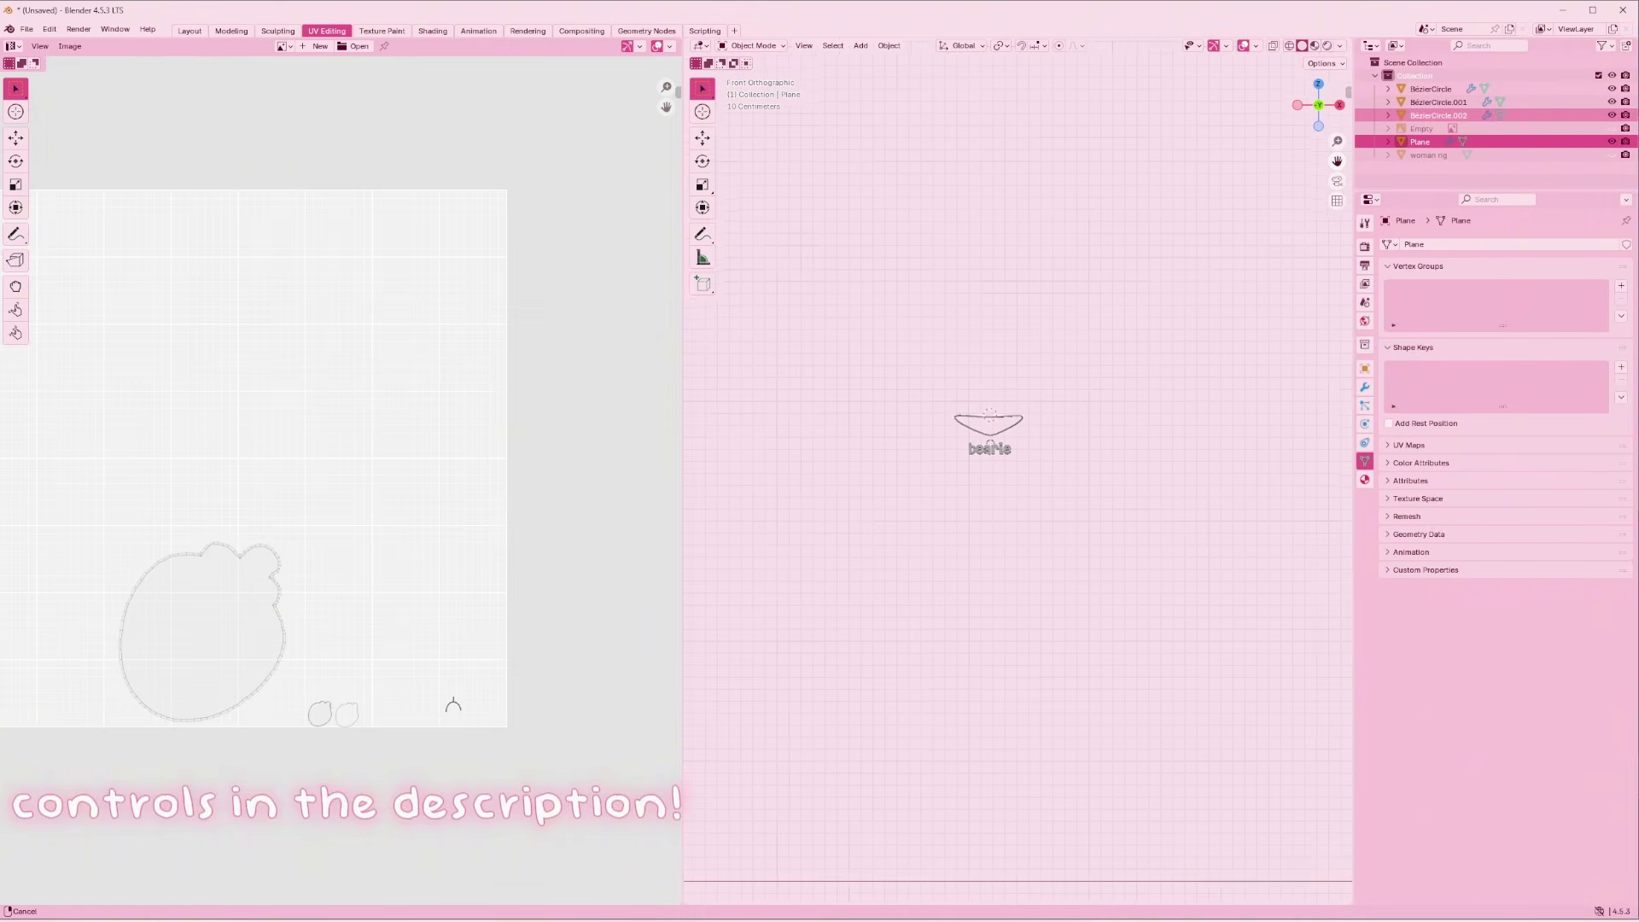
Select the necklace, name pendant, charm and loop together and examine their combined UV layout for overlaps
shift+click(909, 450)
shift+click(936, 414)
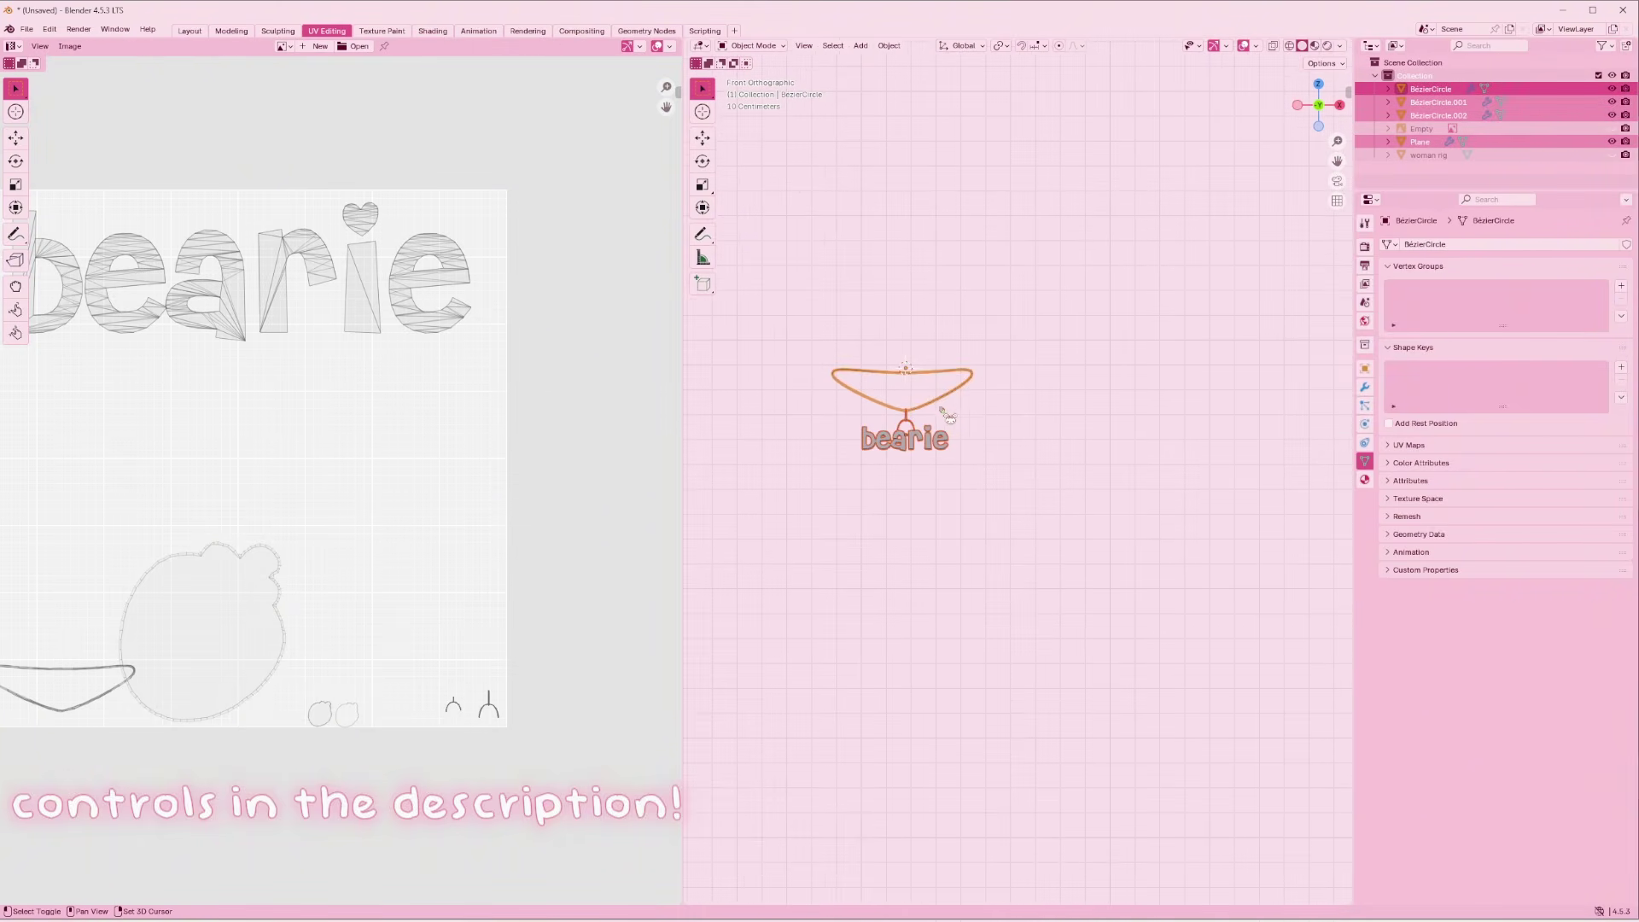
scroll(815, 482, down, 1)
drag(1336, 162, 1275, 170)
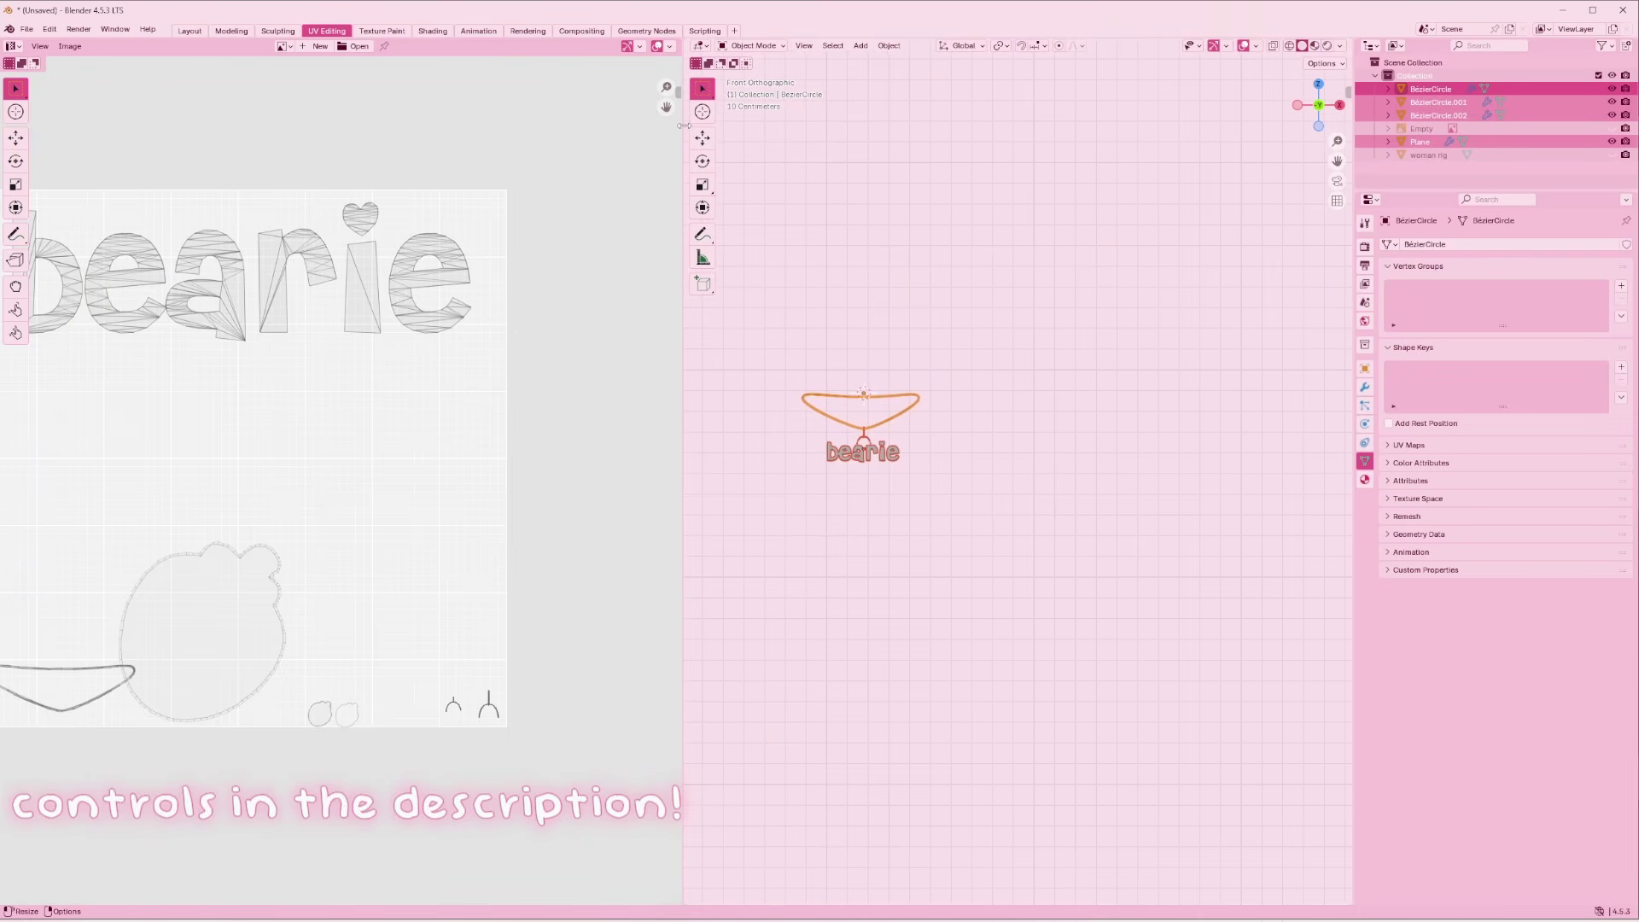
scroll(316, 560, up, 3)
scroll(315, 560, down, 1)
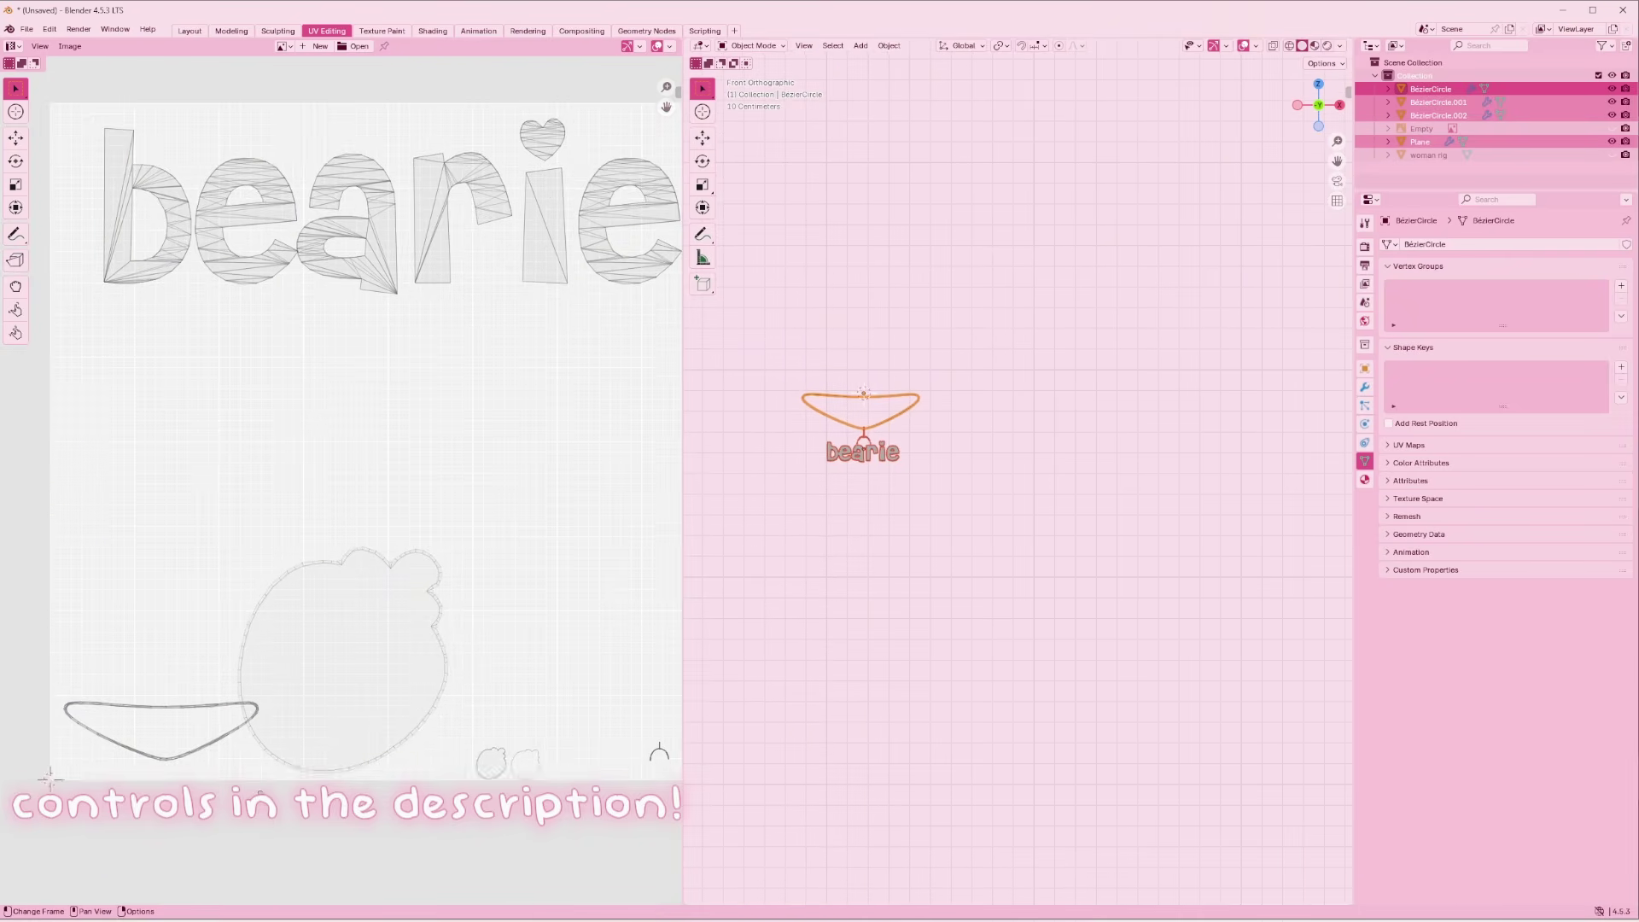
scroll(390, 584, down, 1)
scroll(991, 479, up, 1)
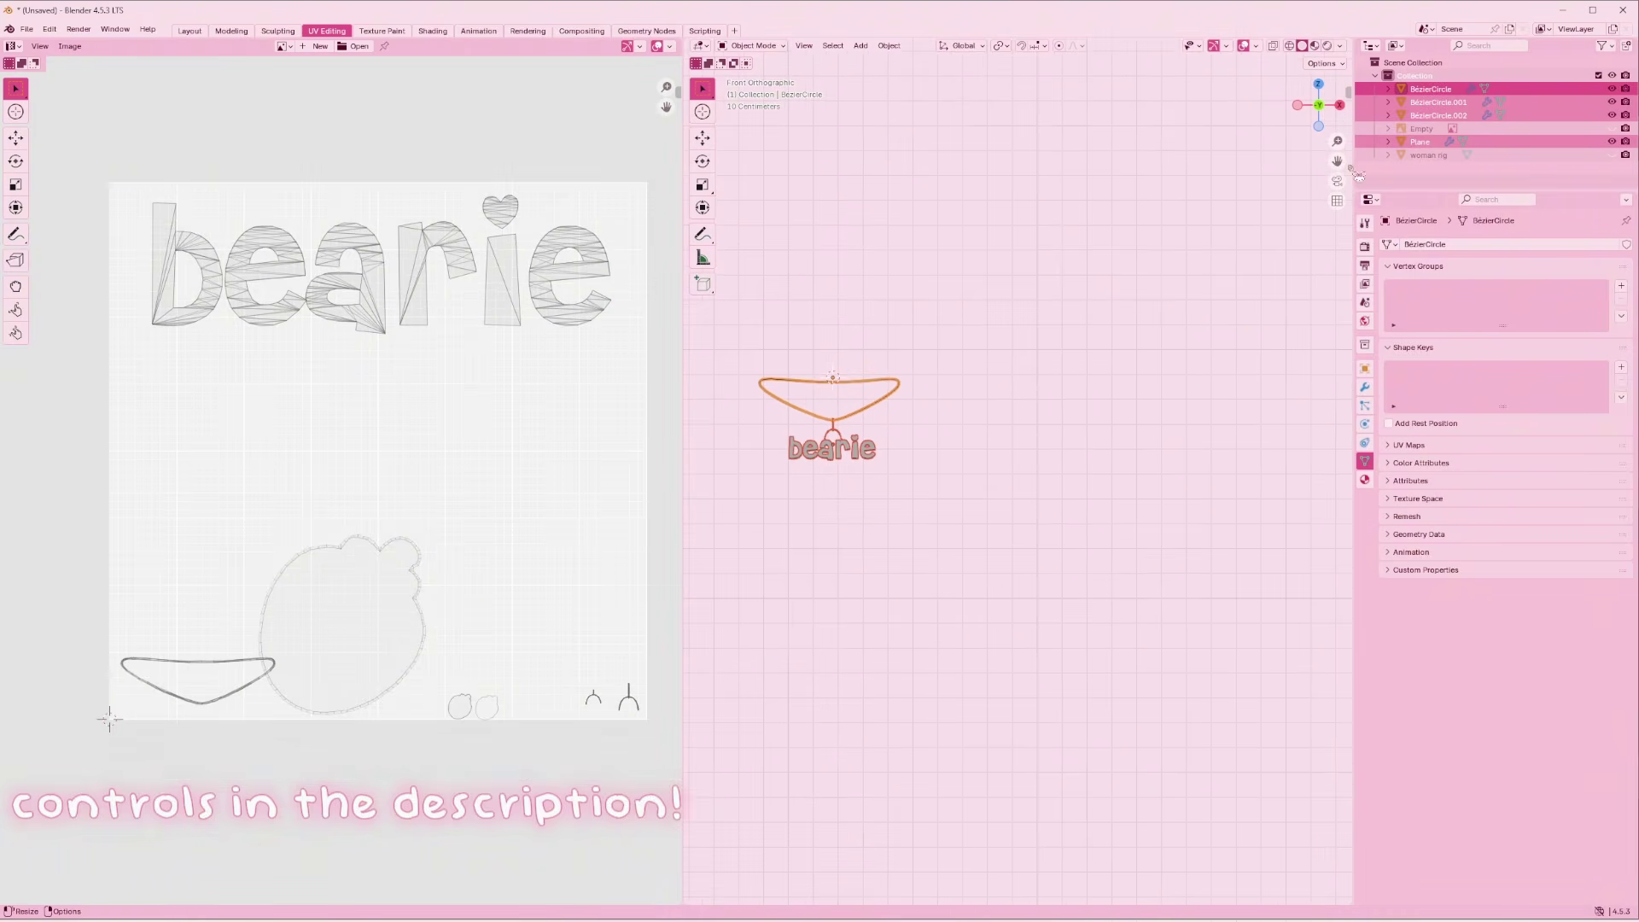
drag(1337, 162, 1306, 392)
scroll(1195, 452, up, 1)
Move the charm's UV islands clear of the necklace chain's island and display all objects' islands together
click(1094, 518)
scroll(949, 603, up, 1)
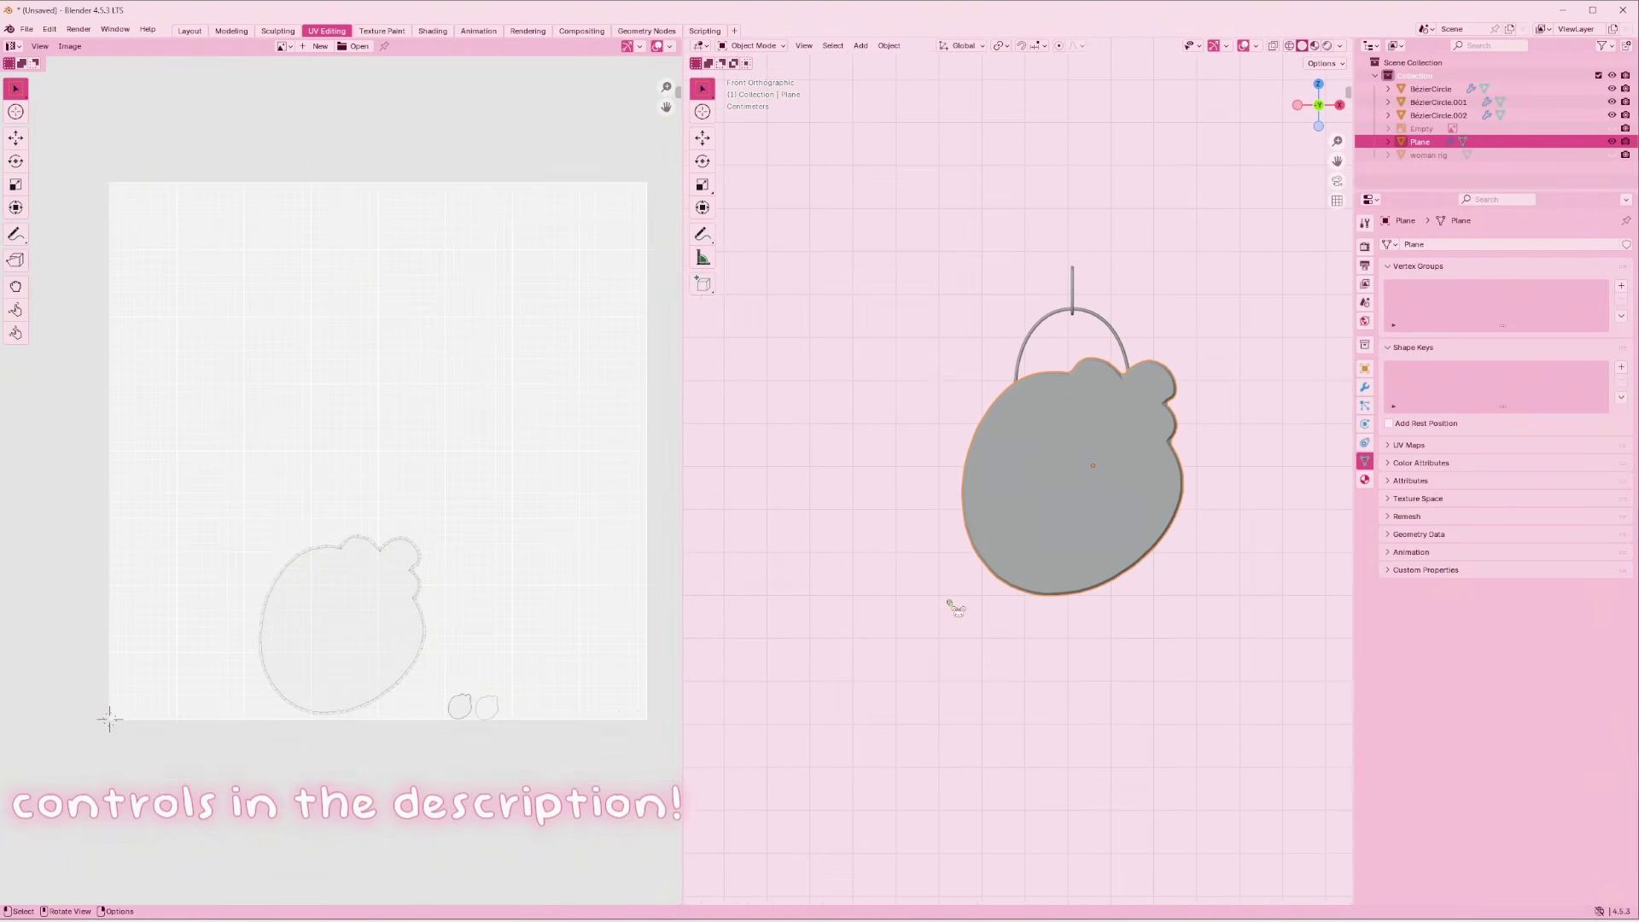
key(a)
click(1090, 499)
key(Tab)
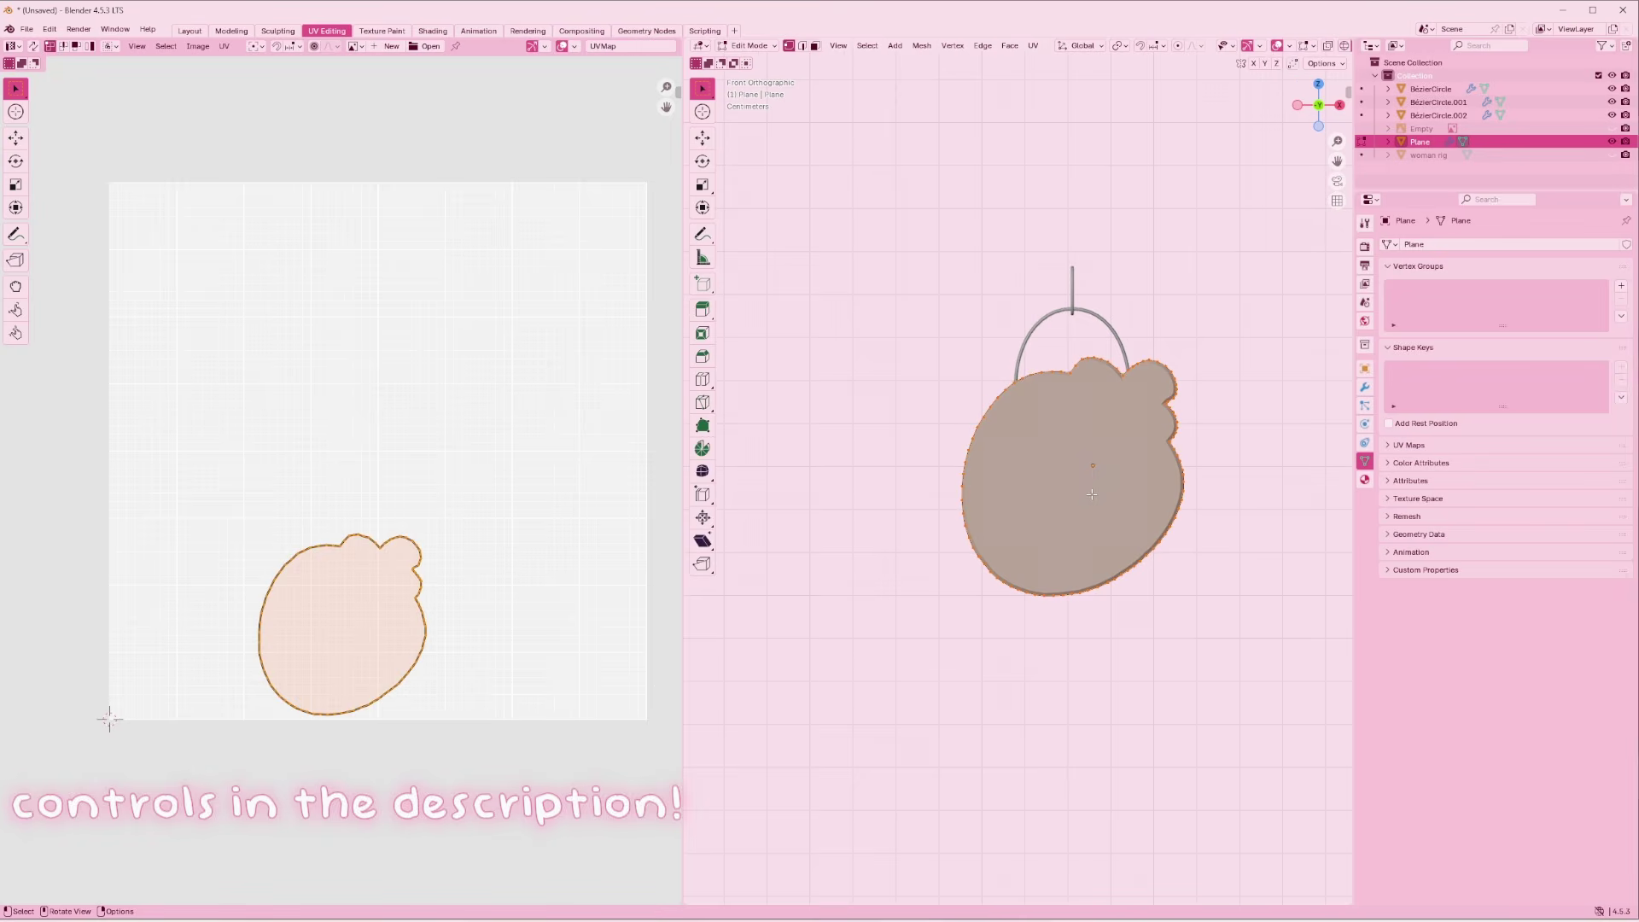
key(g)
click(508, 482)
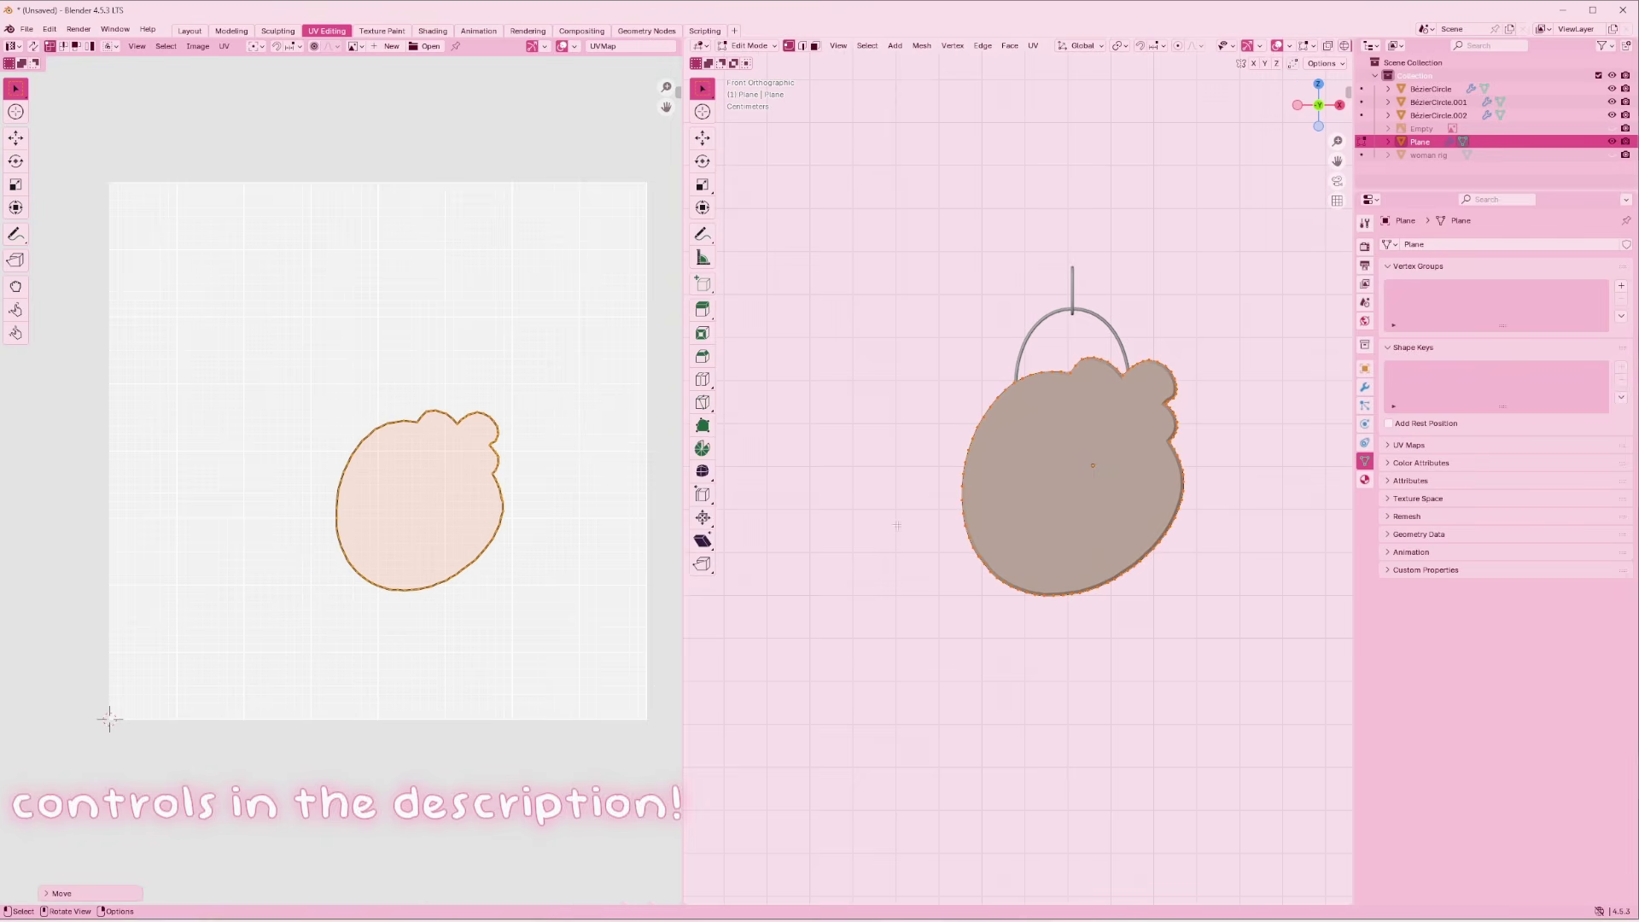
key(Tab)
scroll(1013, 542, down, 1)
key(ctrl+z)
key(ctrl+z)
key(ctrl+z)
key(Home)
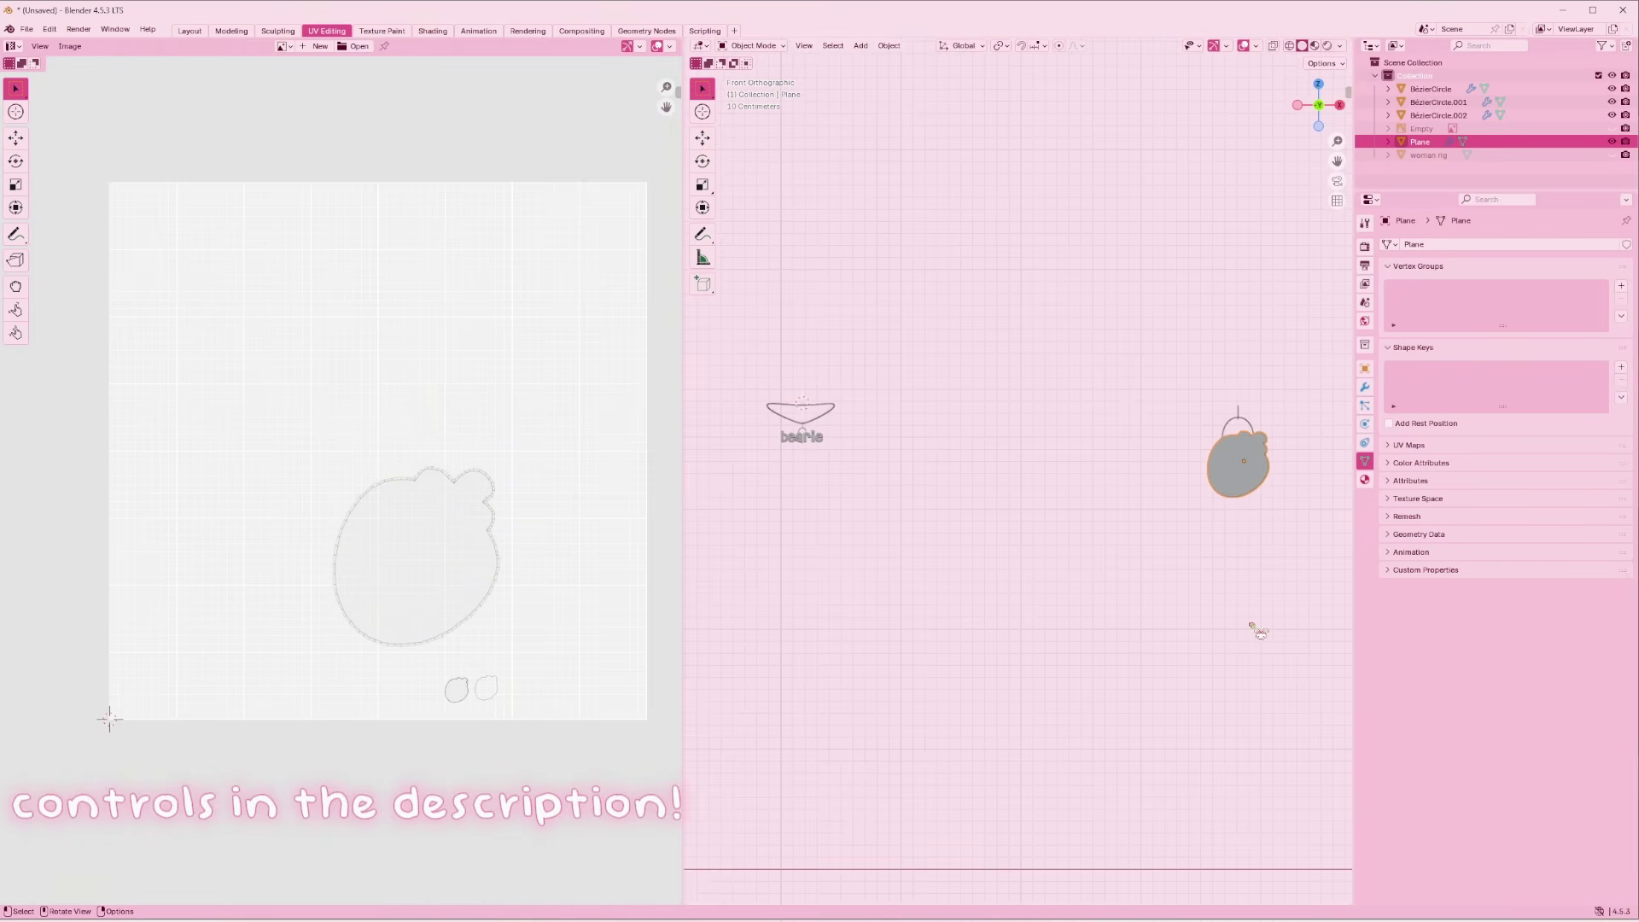
drag(1240, 611, 612, 314)
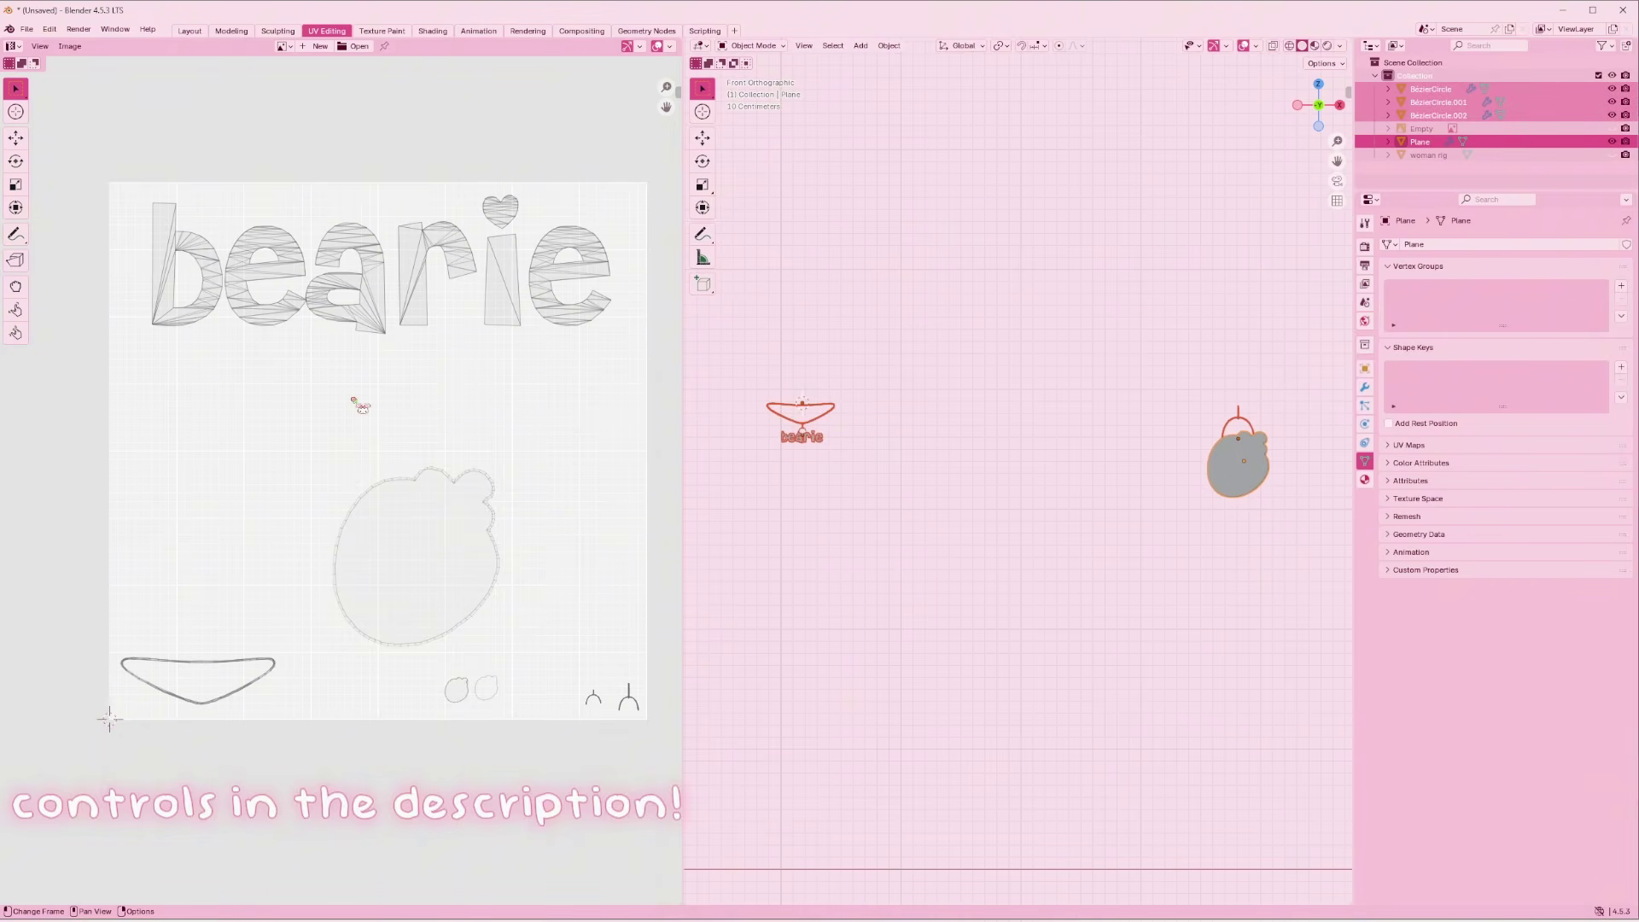
Return to the Layout workspace and select the charm body together with its loop
click(189, 31)
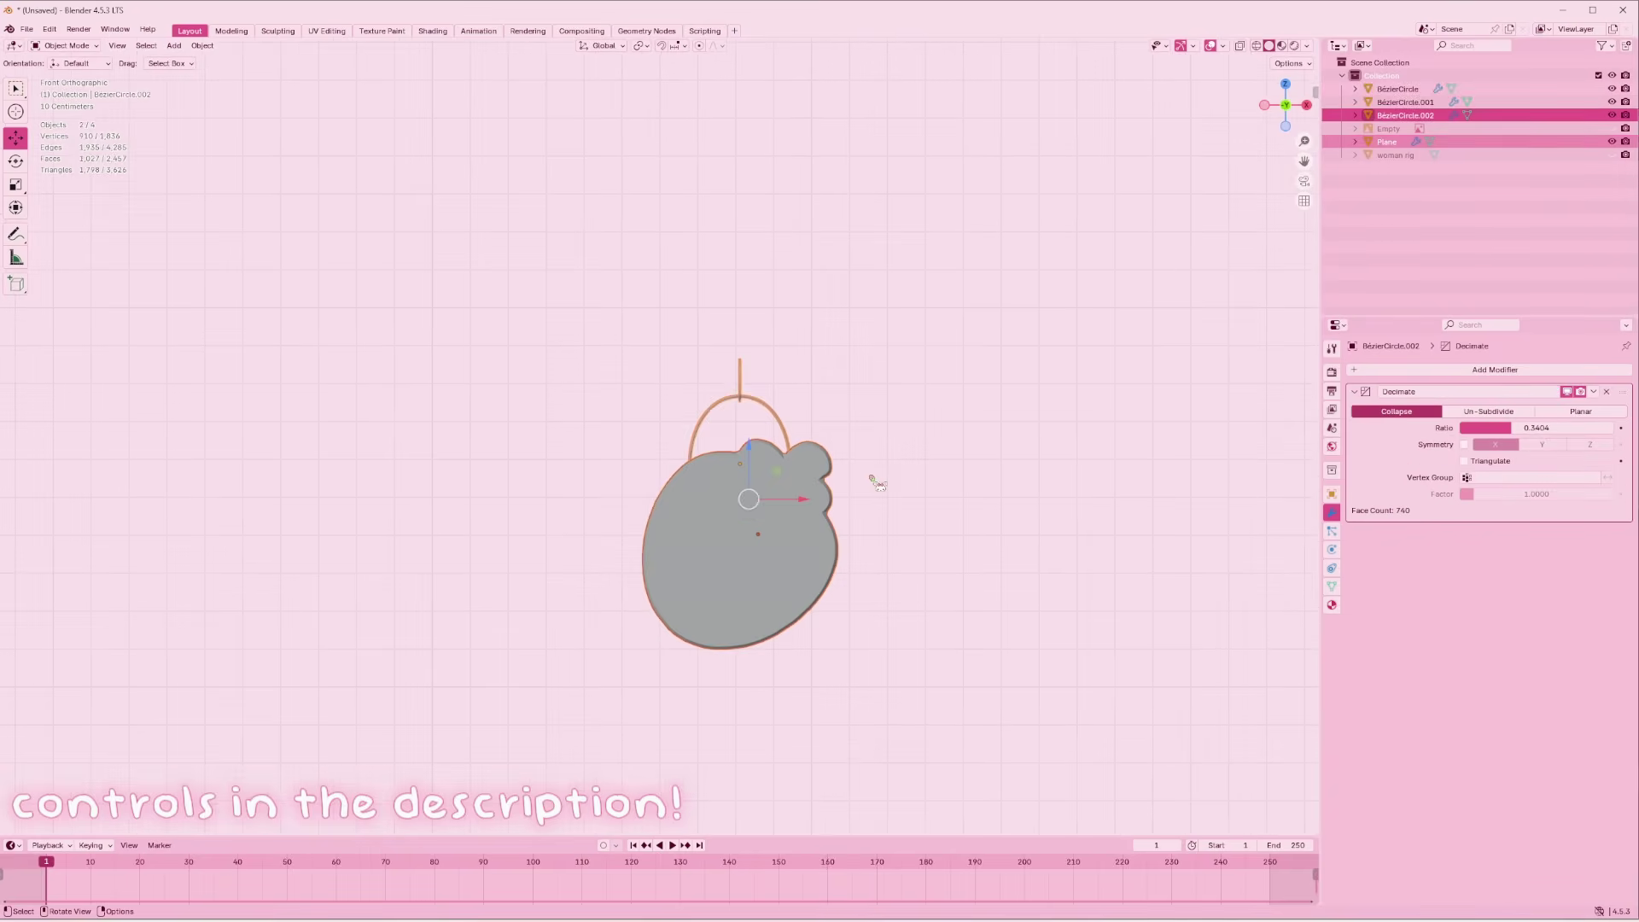
click(876, 483)
scroll(890, 480, up, 3)
shift+click(853, 485)
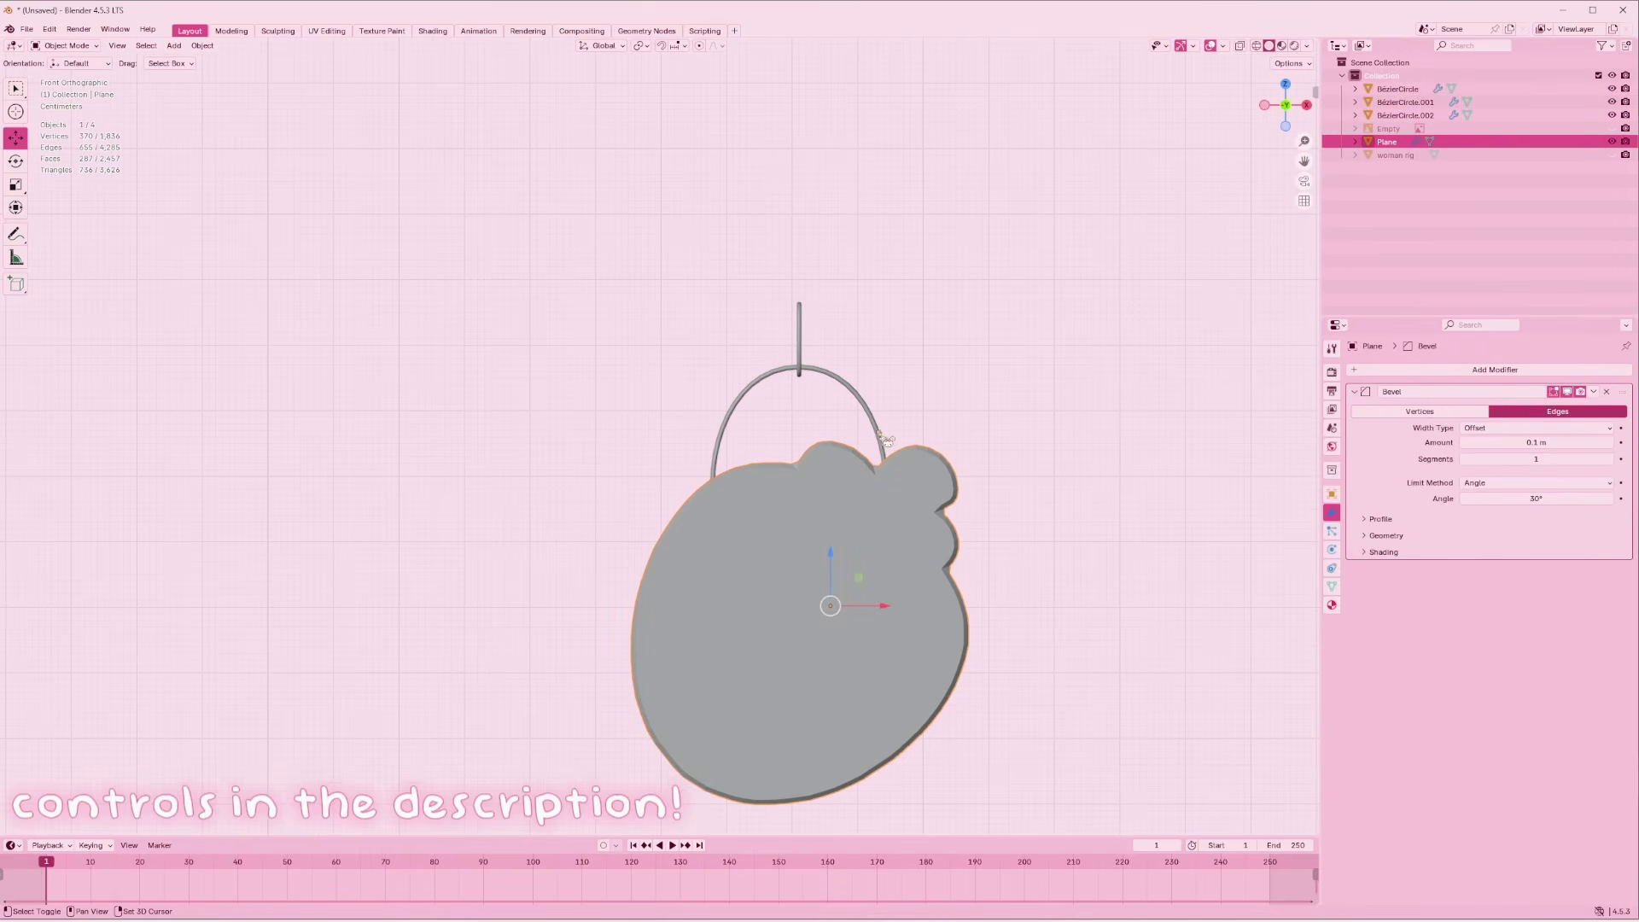
shift+click(884, 437)
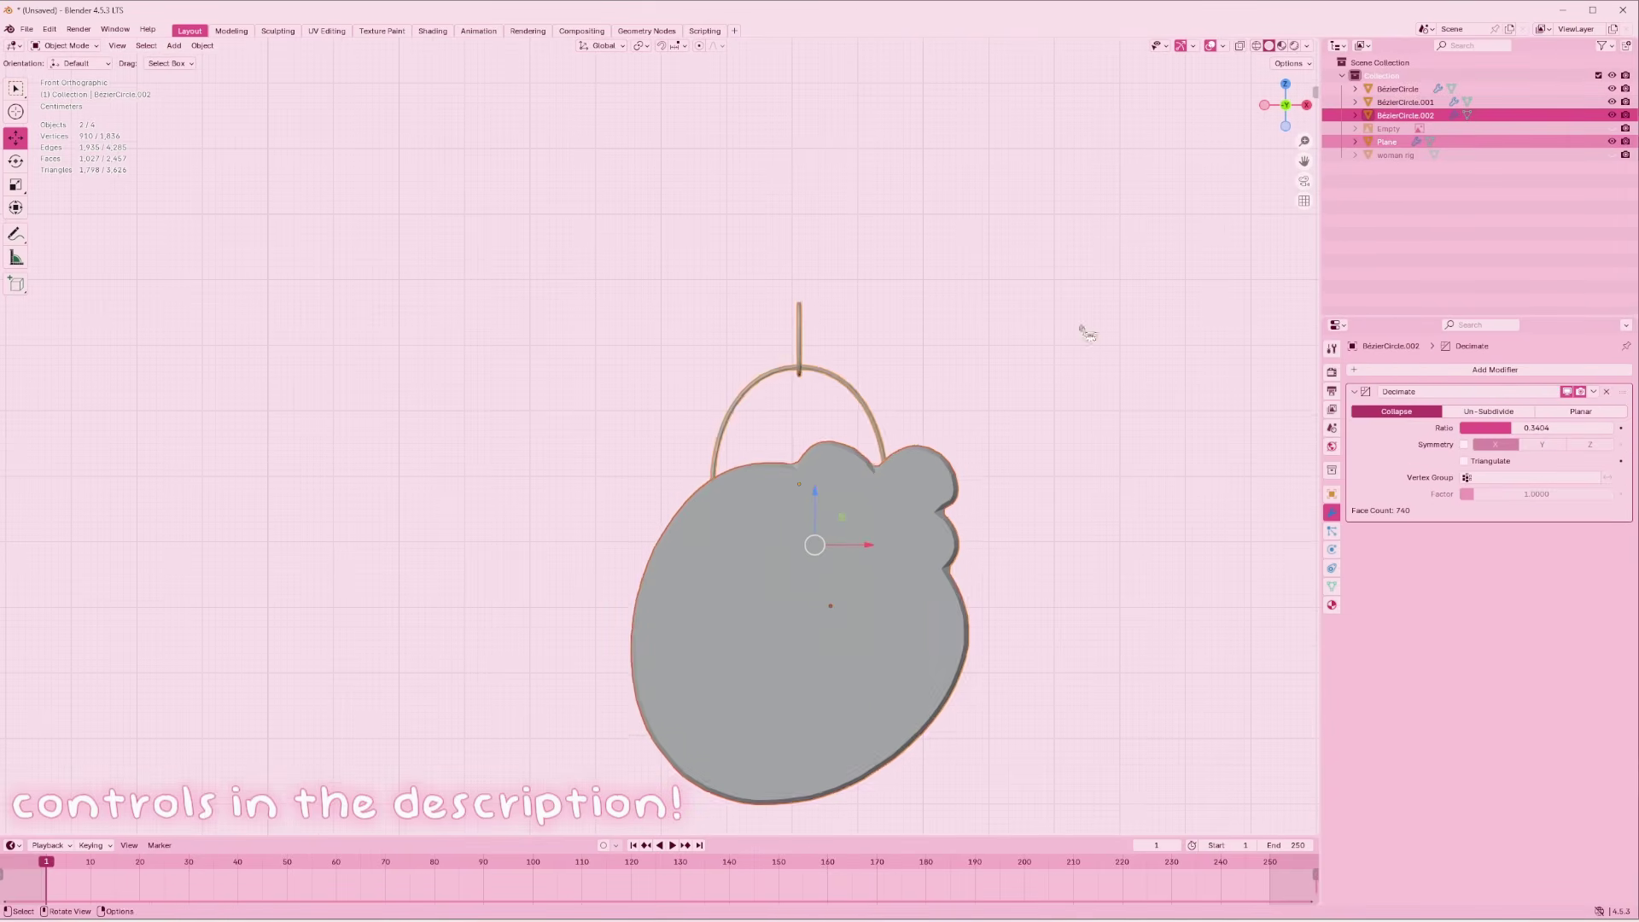
scroll(1086, 330, down, 5)
shift+middle_drag(1087, 330, 1227, 346)
shift+middle_drag(210, 453, 323, 470)
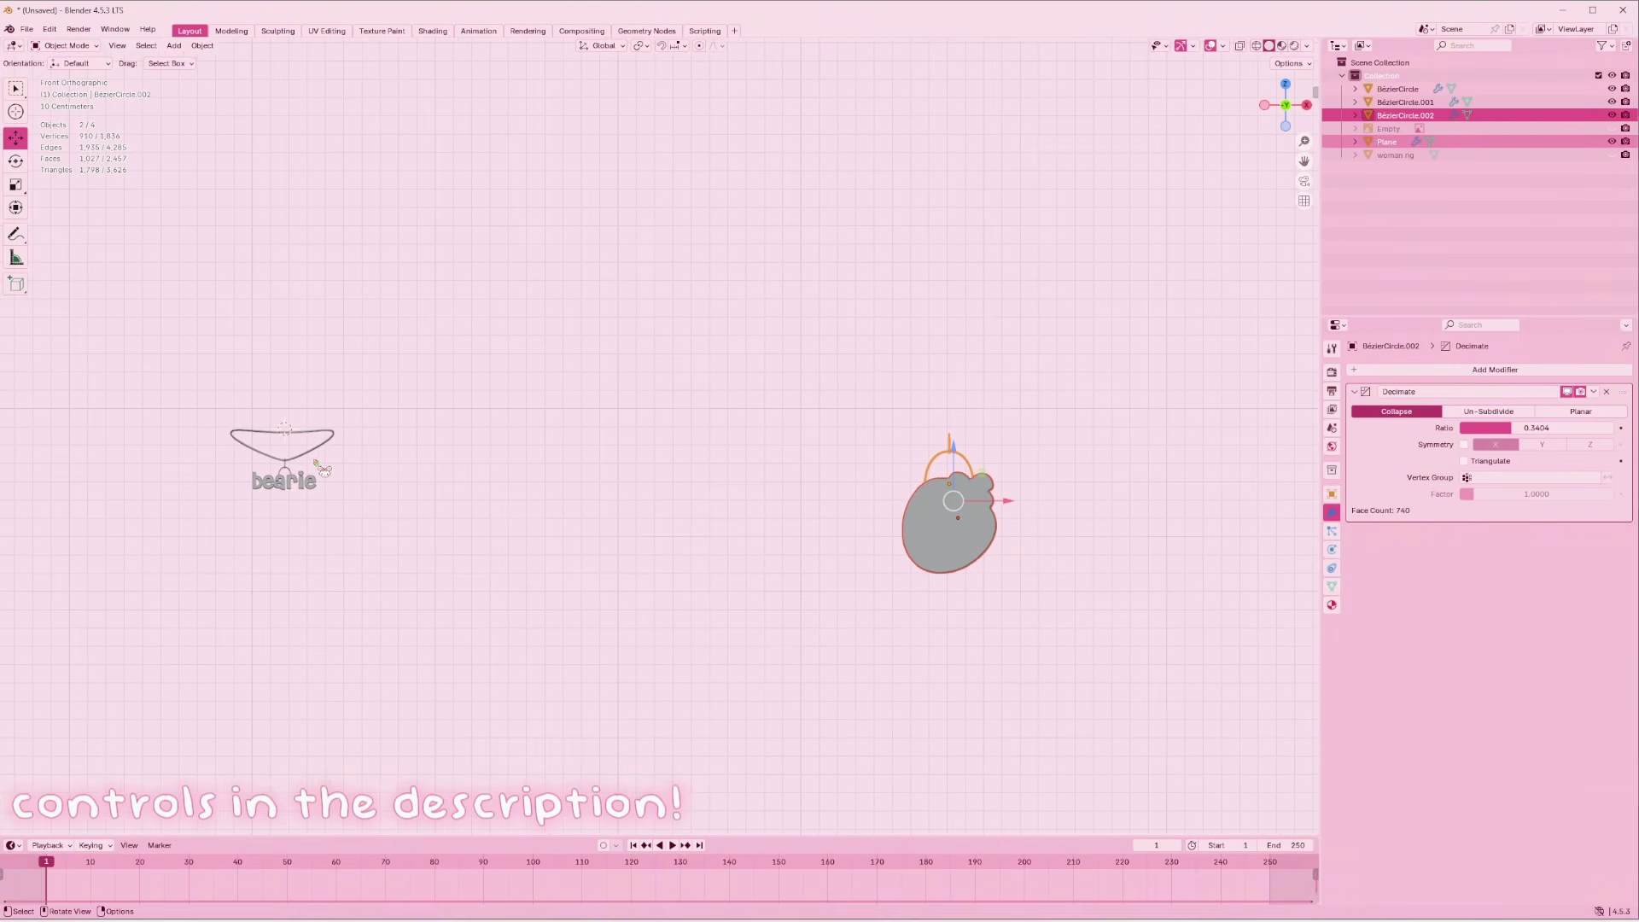
Snap the 3D cursor to the necklace chain
click(327, 460)
right_click(317, 448)
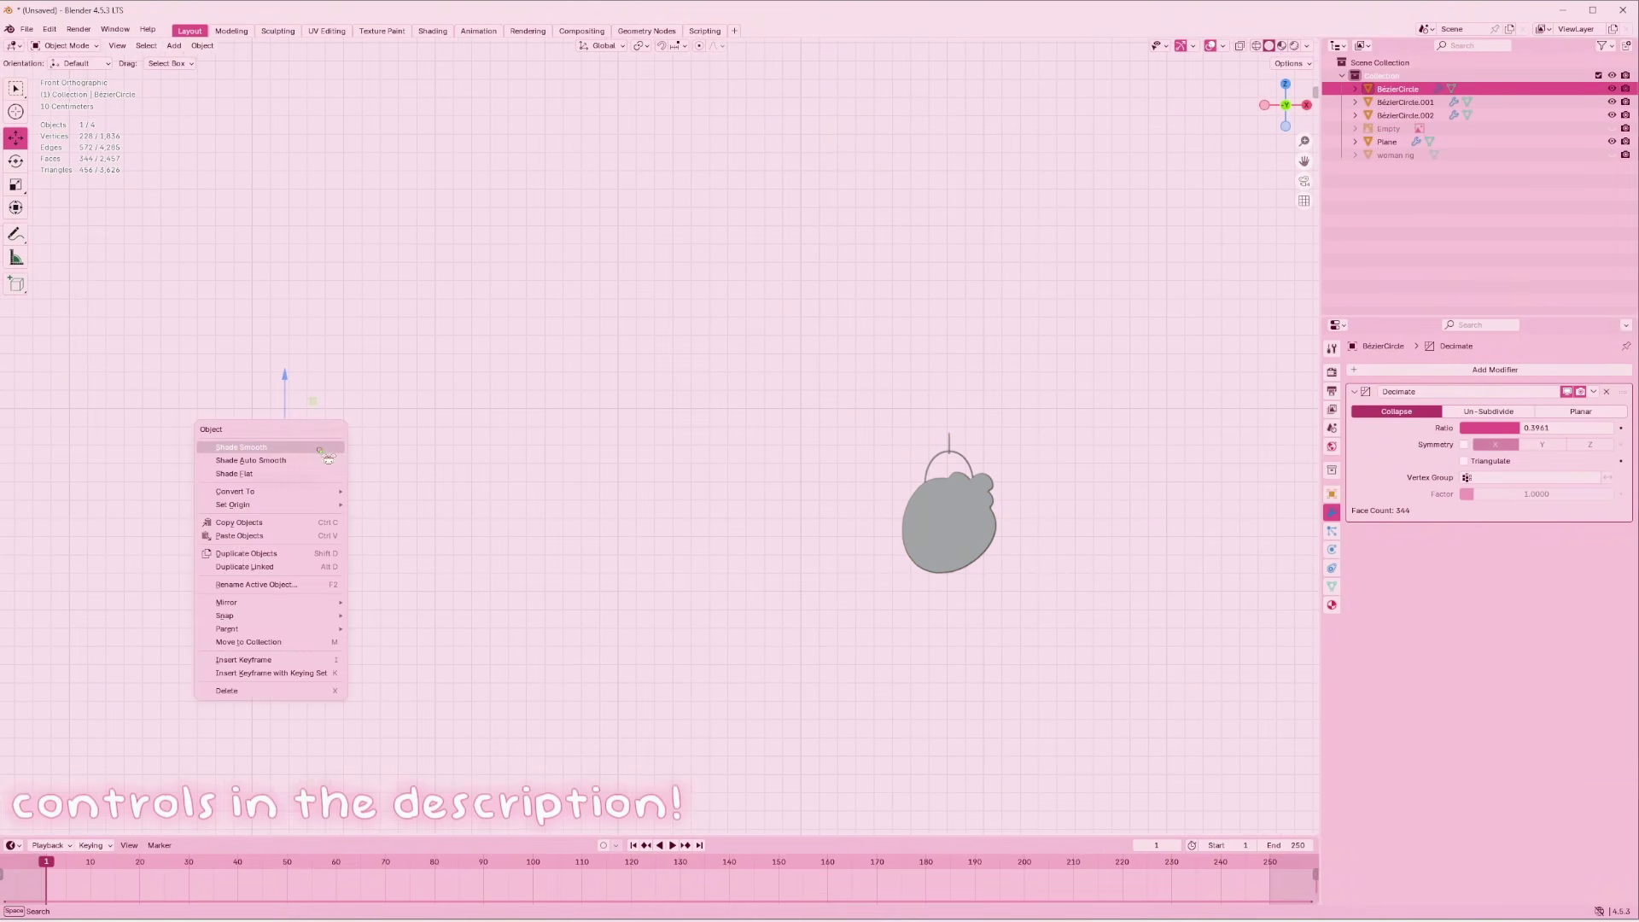
click(317, 448)
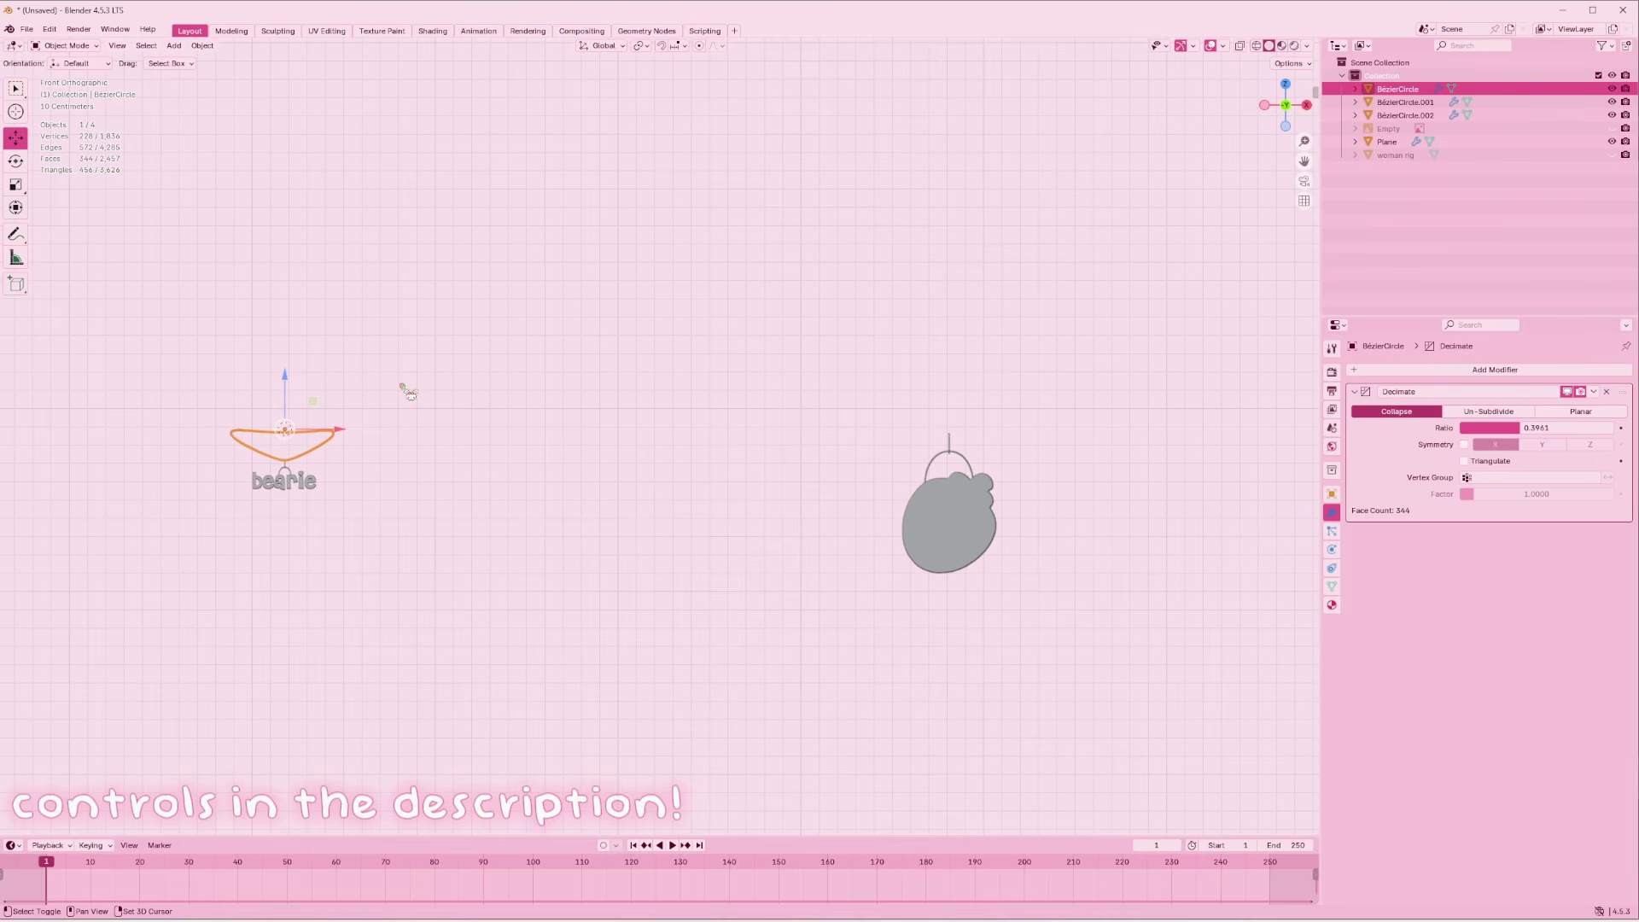
key(shift+s)
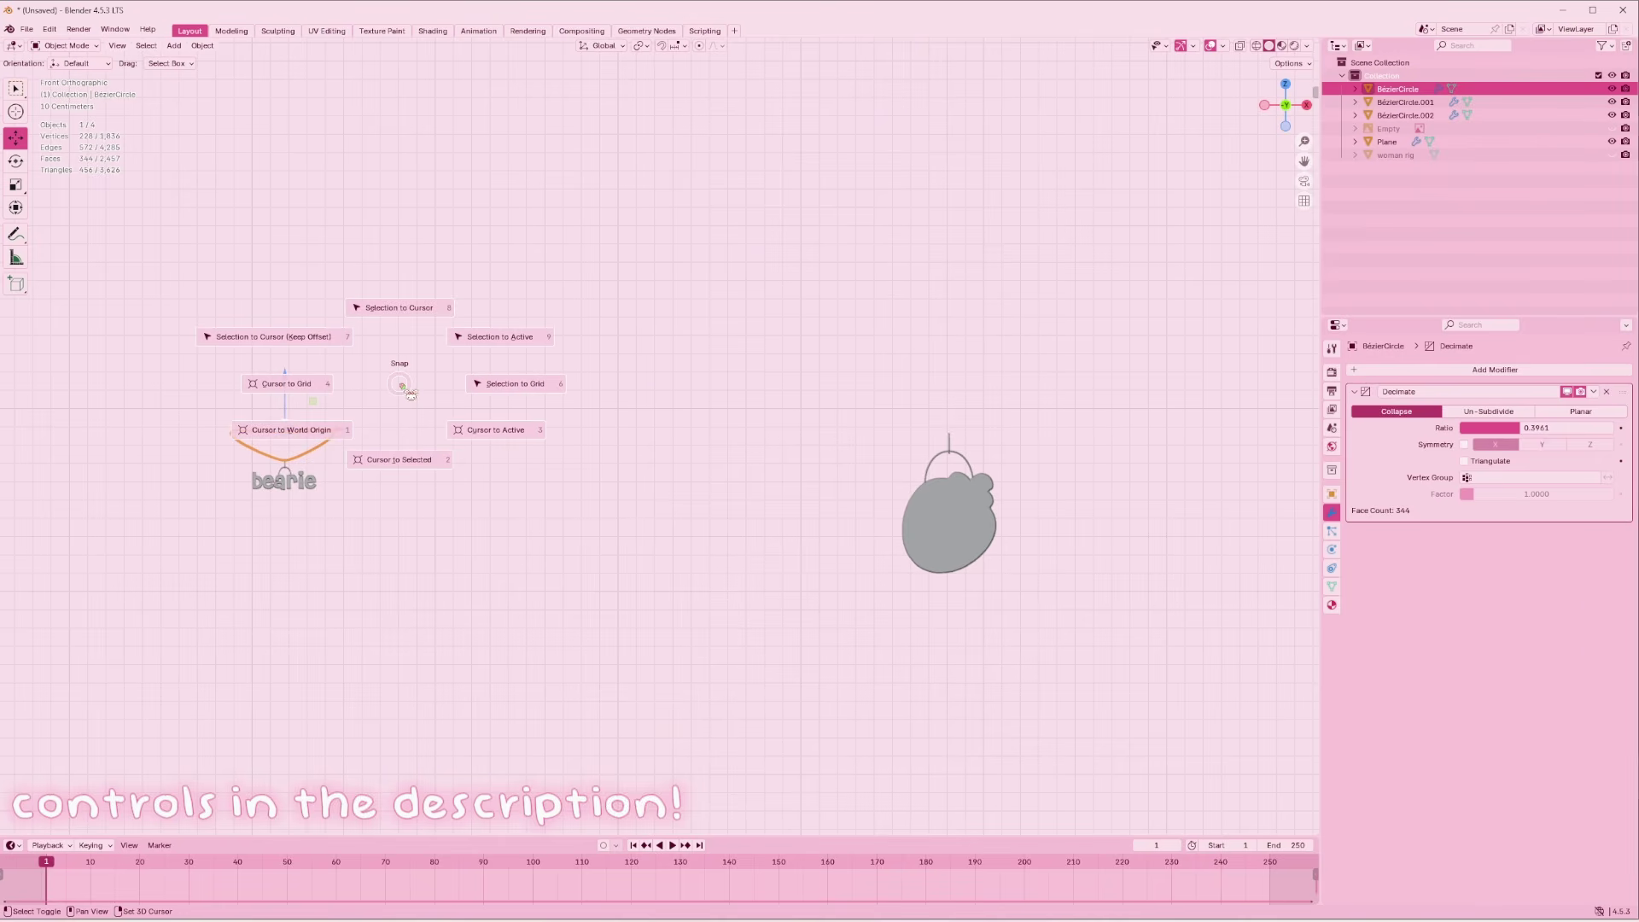
click(405, 460)
Snap the charm body and its loop to the 3D cursor, and shift both along X beside the necklace
click(980, 539)
shift+click(975, 465)
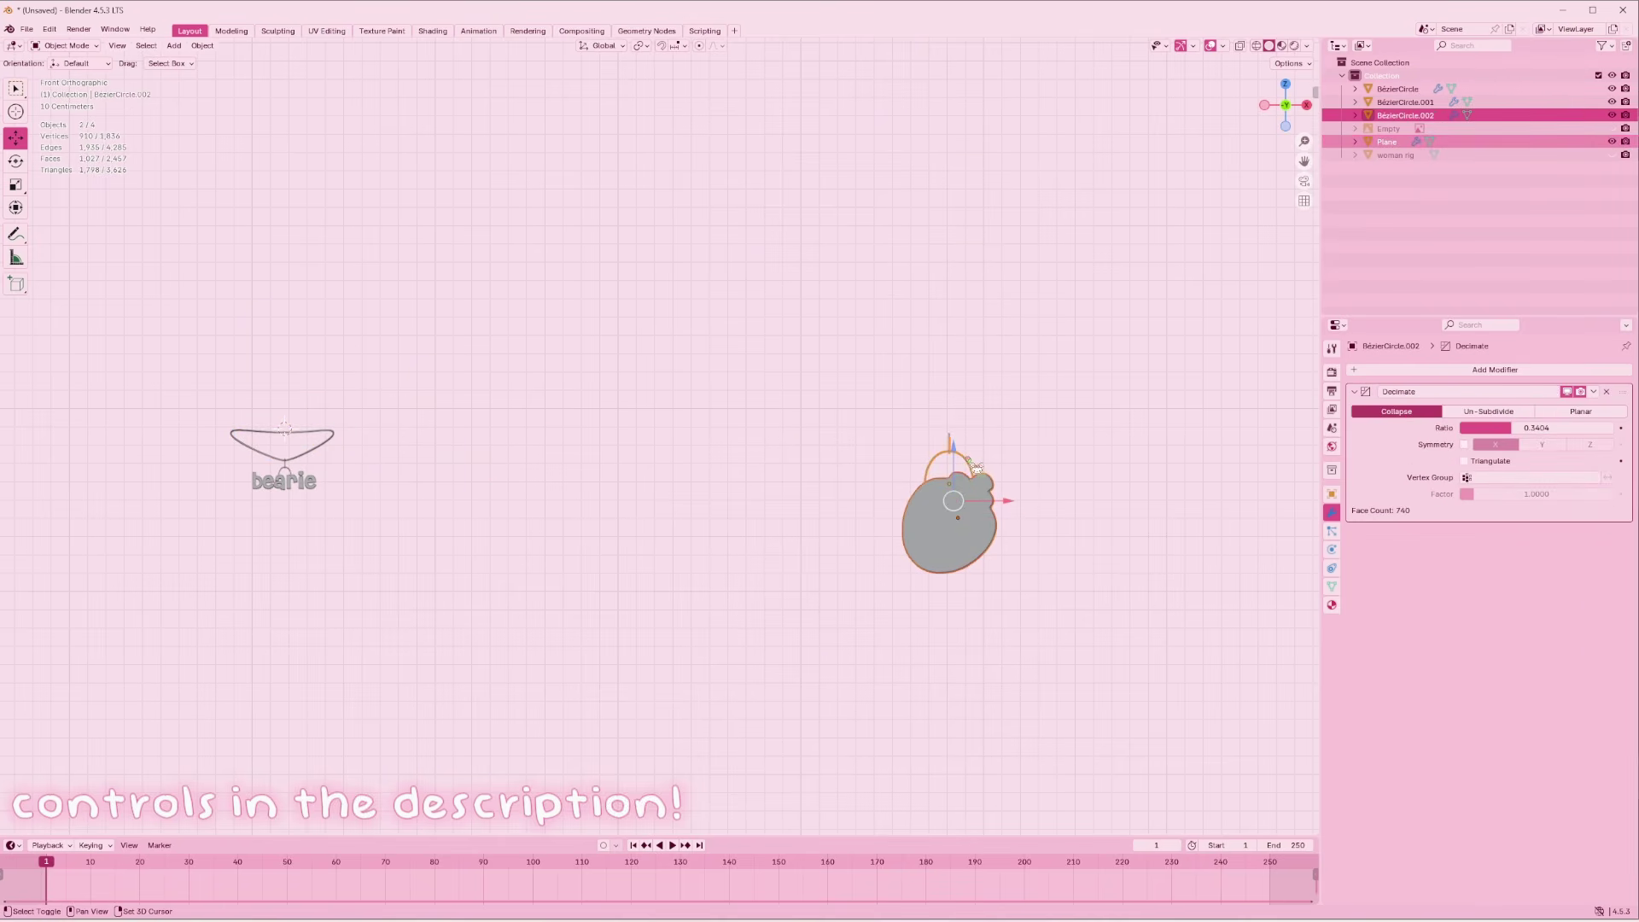
key(shift+s)
click(973, 397)
scroll(973, 397, up, 2)
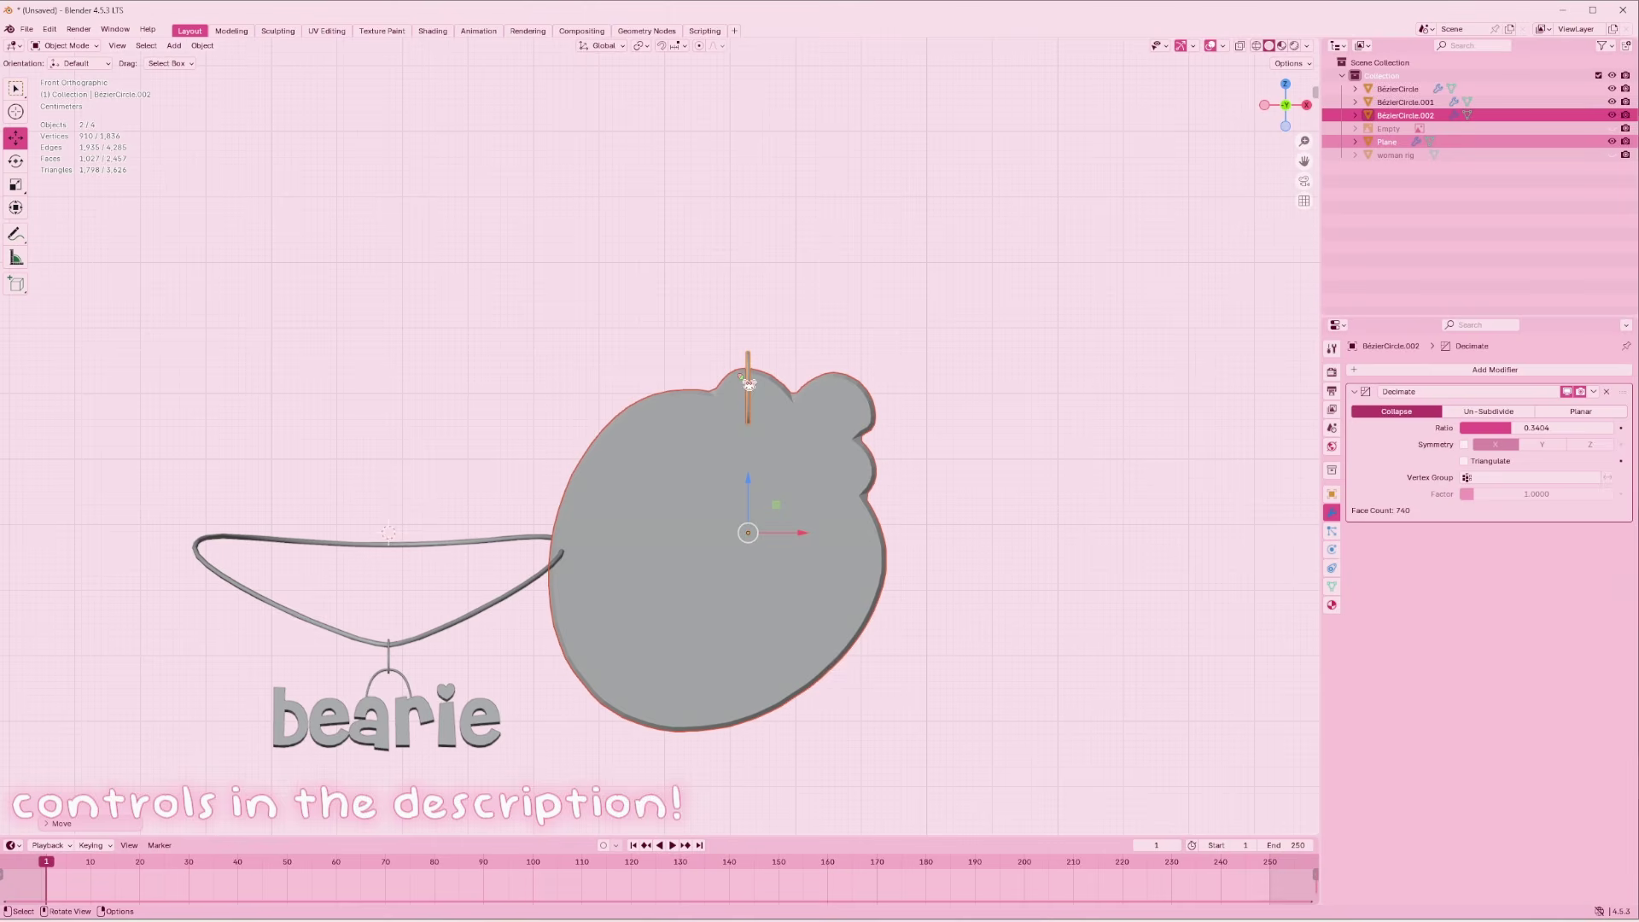
Move the loop and link up along Z so the arch rests on the charm's top edge
click(757, 373)
drag(751, 487, 751, 362)
click(942, 310)
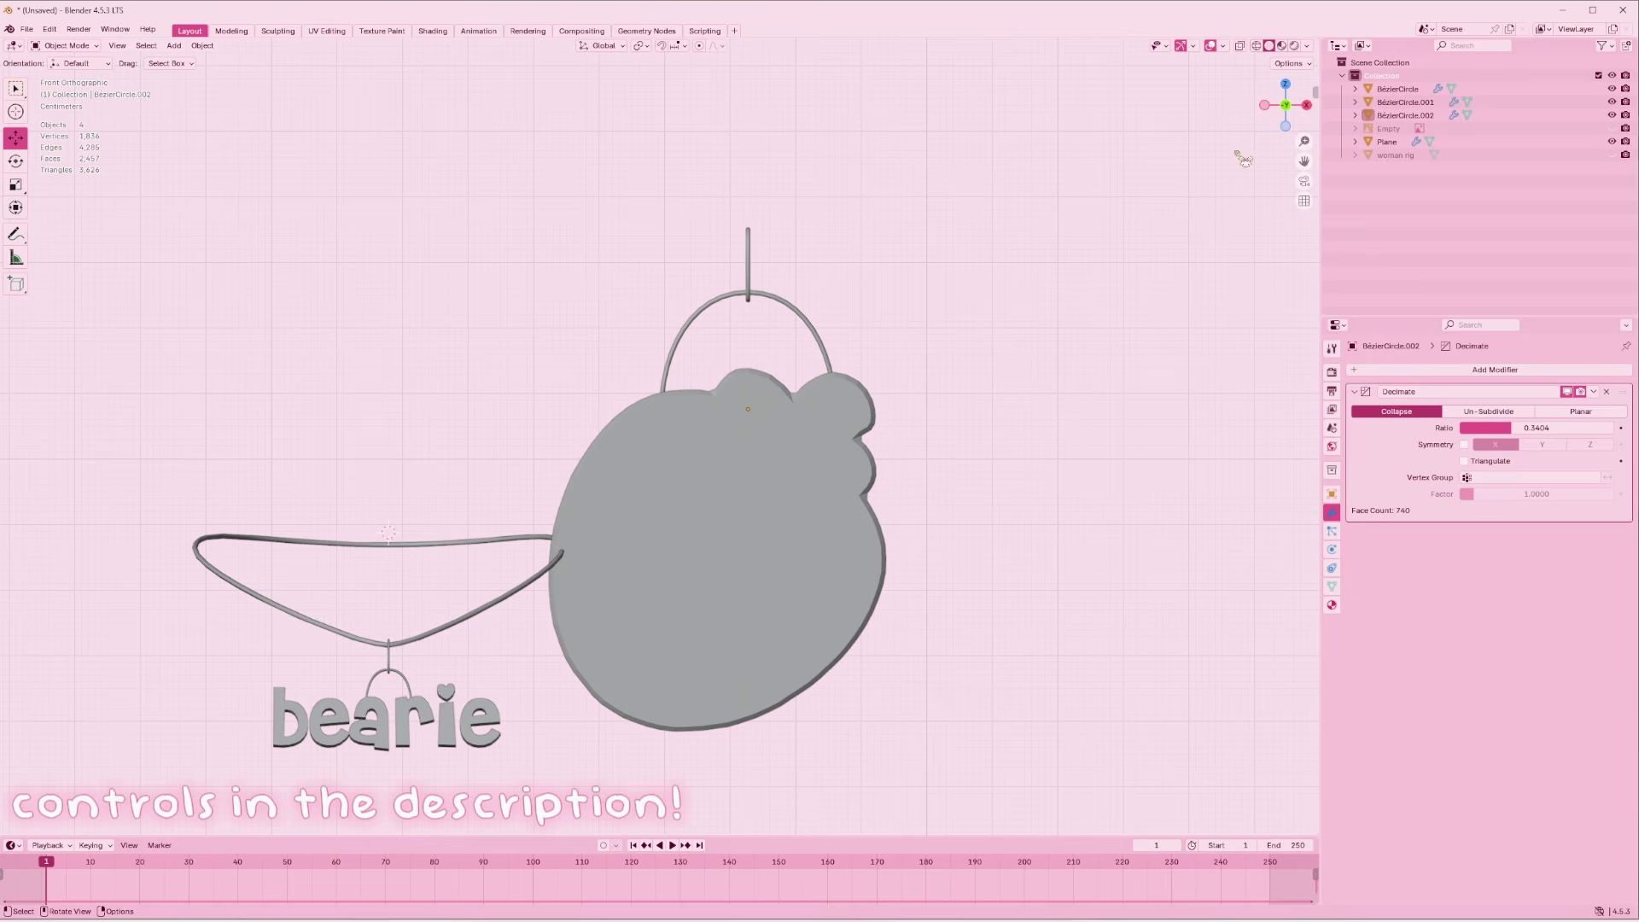
Select the charm body together with its loop and scale both down to pendant size relative to the necklace
drag(1275, 113, 1068, 135)
shift+click(856, 466)
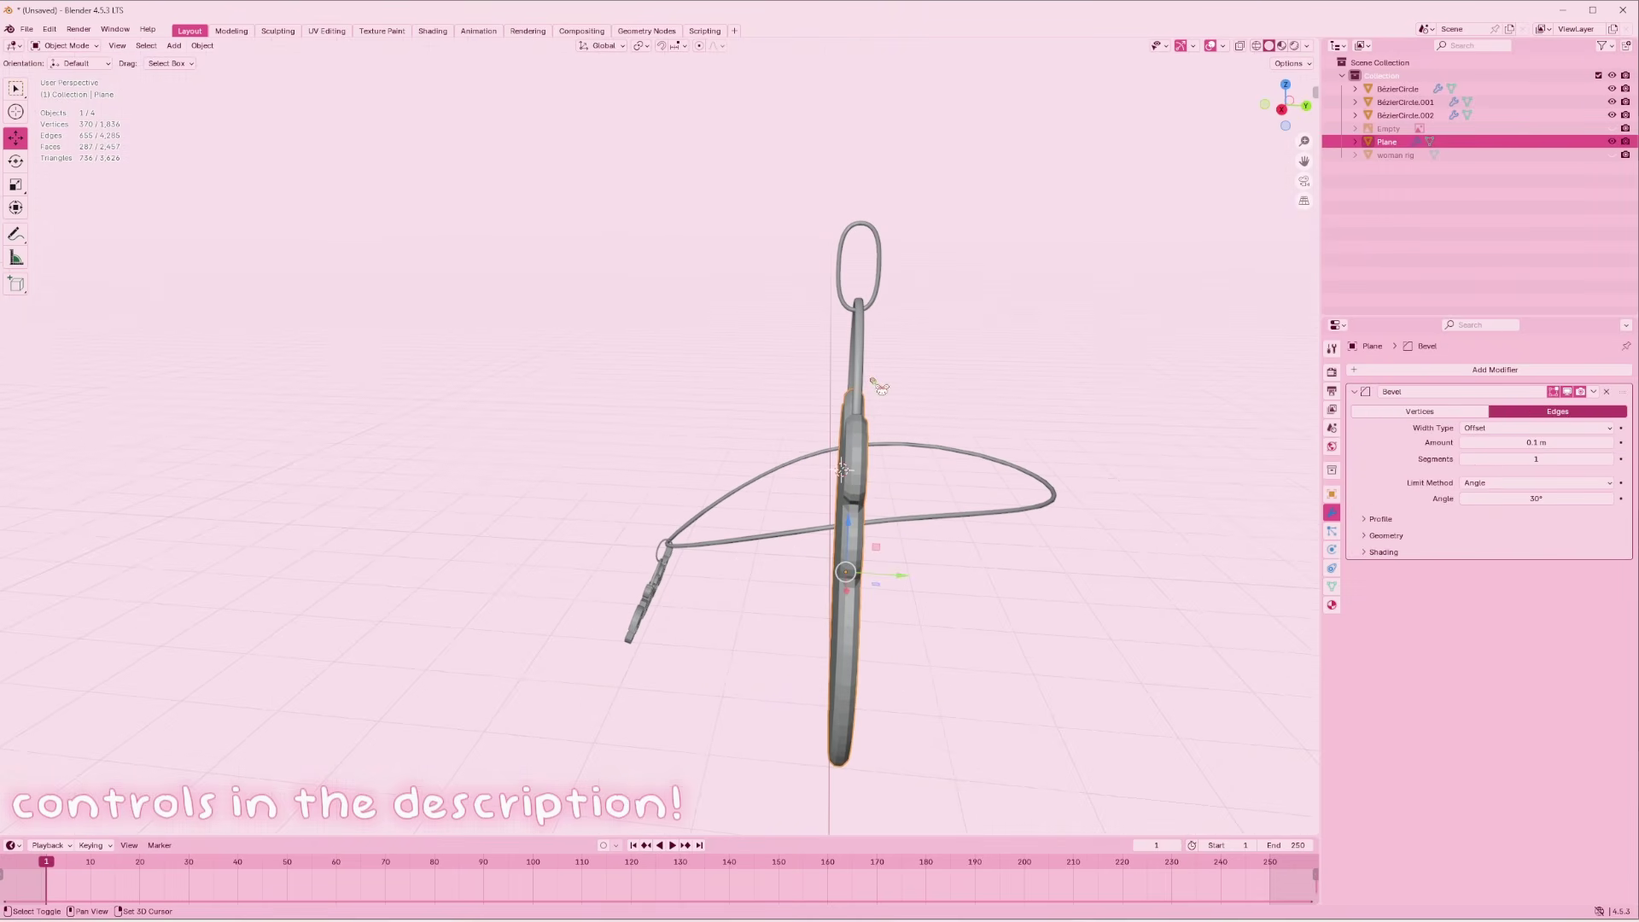
shift+click(879, 387)
drag(1285, 107, 1195, 111)
key(s)
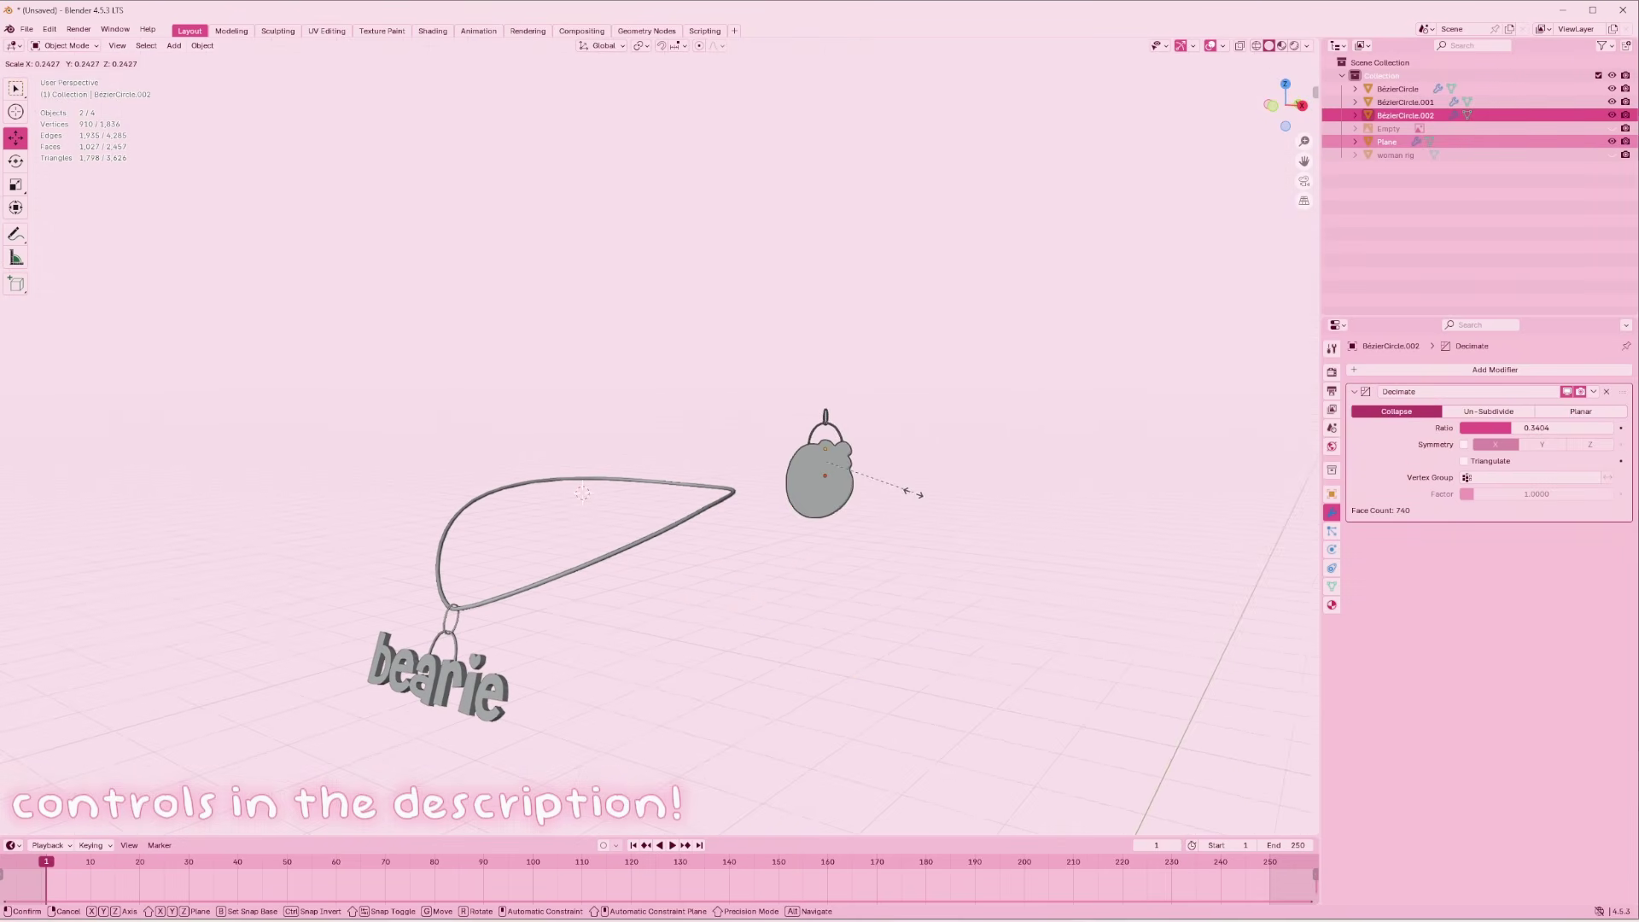
click(890, 495)
In side view, rotate the charm and its loop about 10° and move them to the front of the necklace chain
click(1296, 103)
click(1265, 104)
key(r)
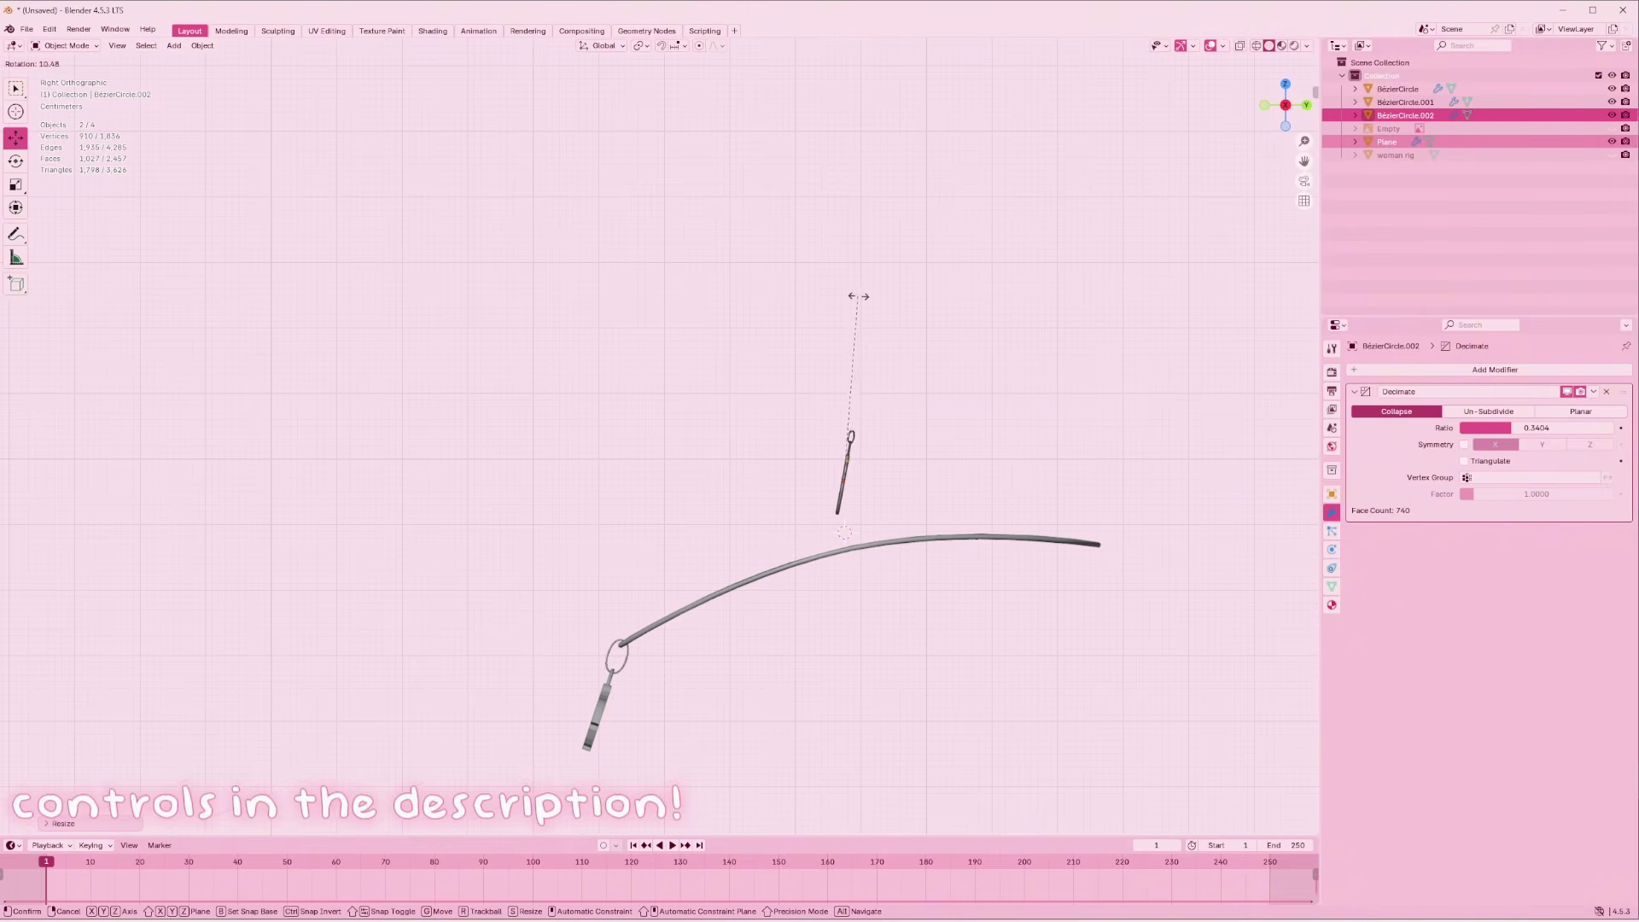
click(864, 292)
key(g)
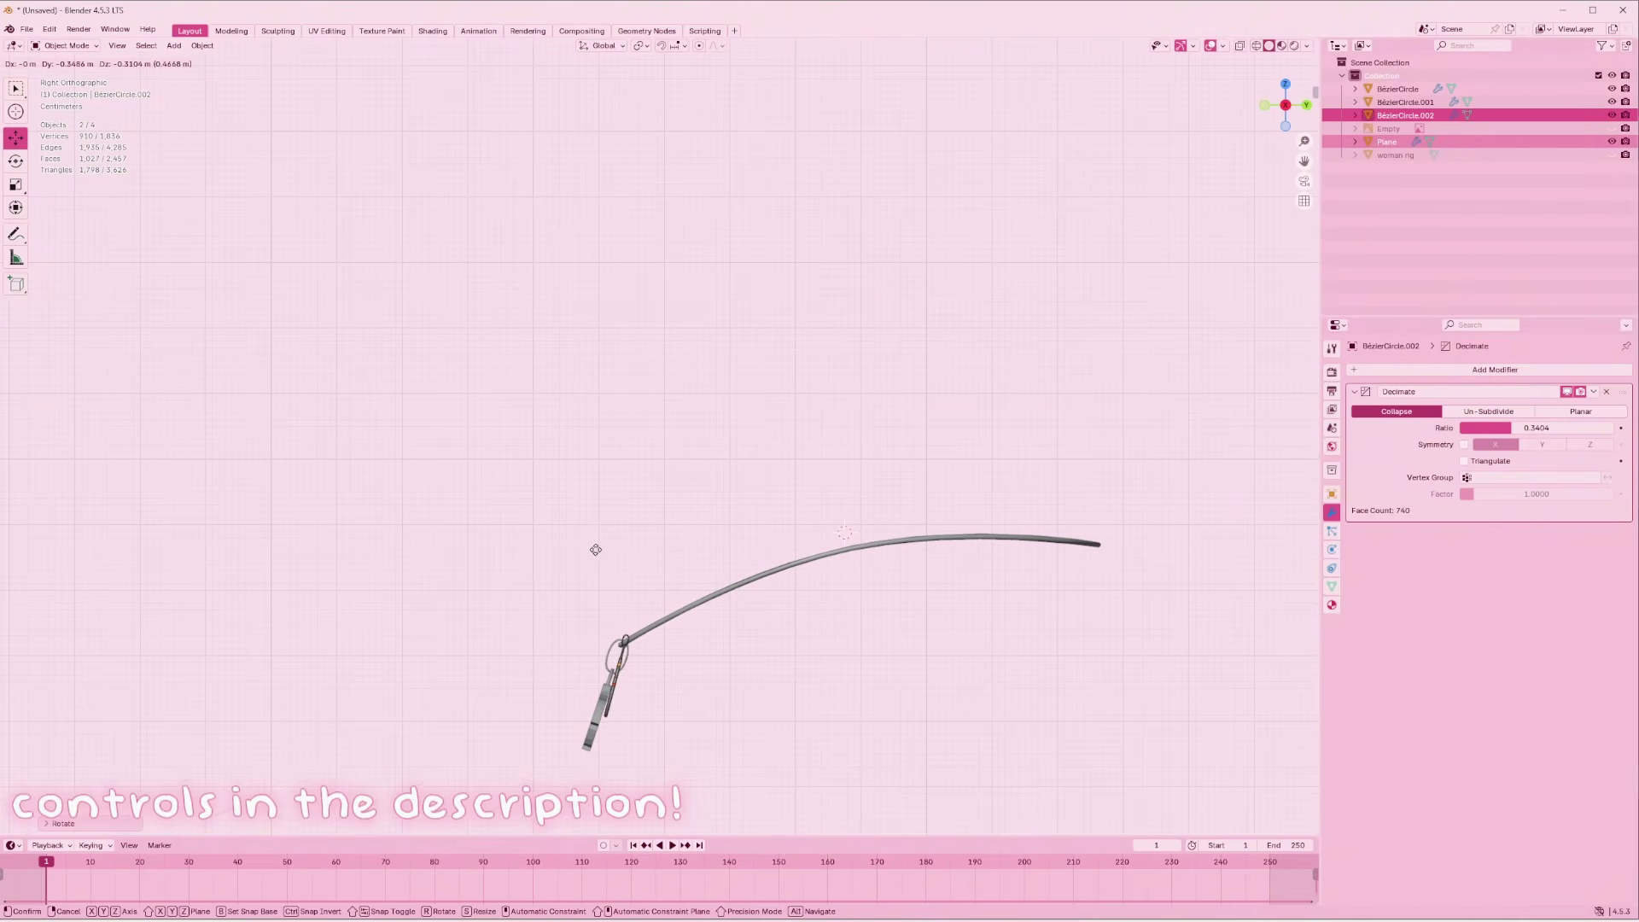
click(593, 553)
In front view, move the charm sideways to the chain near the bearie pendant and show the woman rig
click(1263, 105)
key(g)
right_click(786, 687)
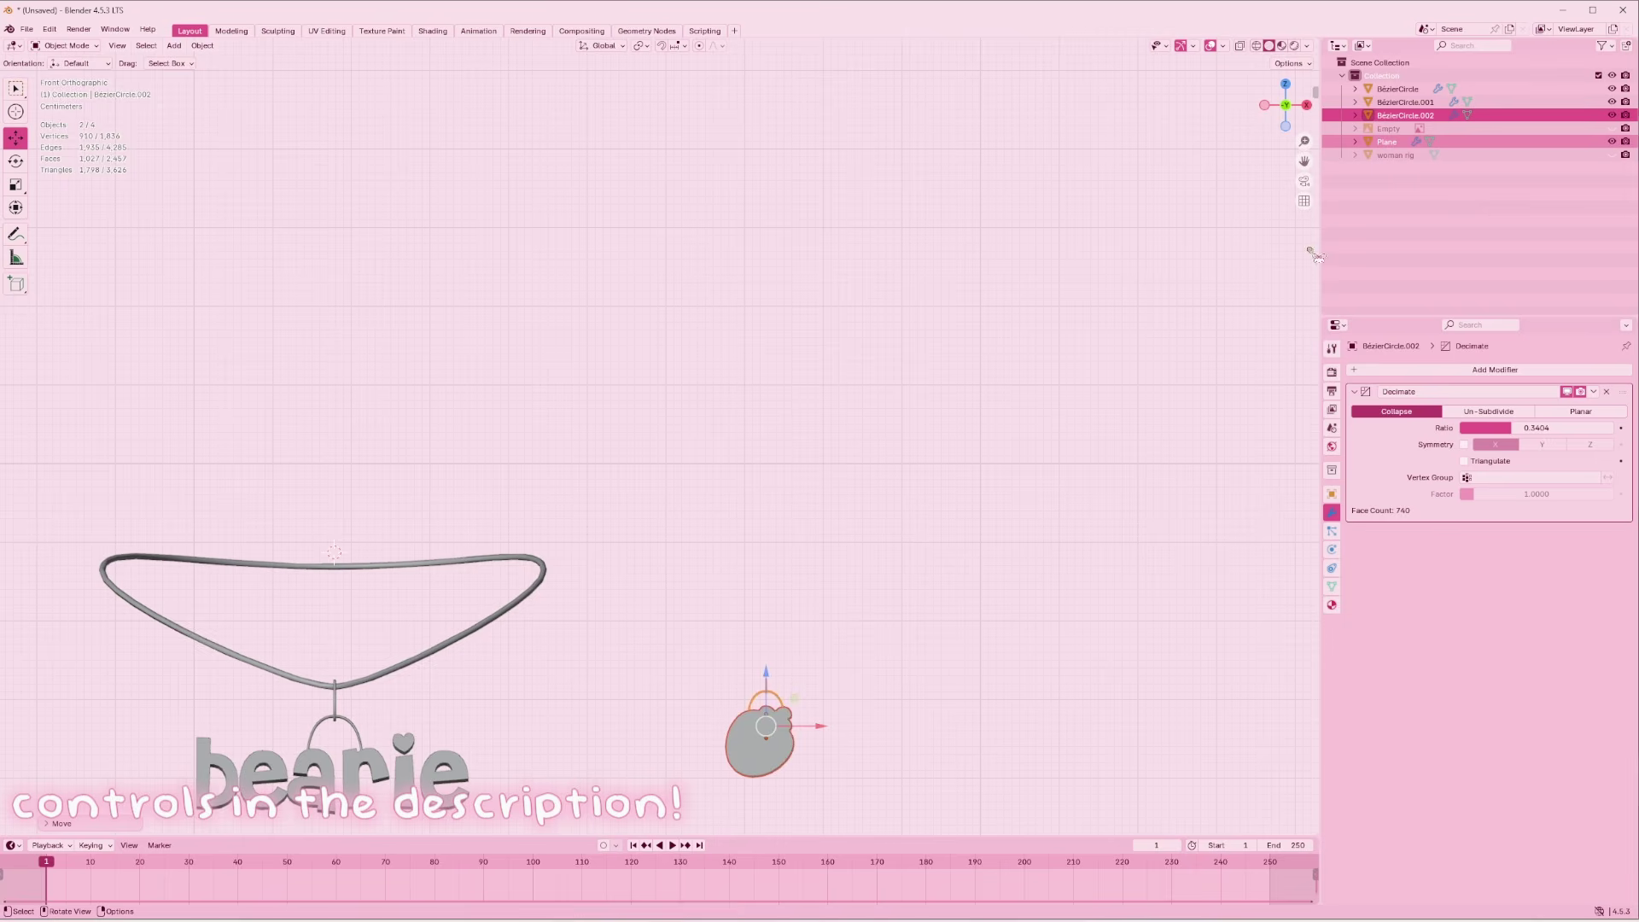
middle_drag(1315, 256, 1123, 263)
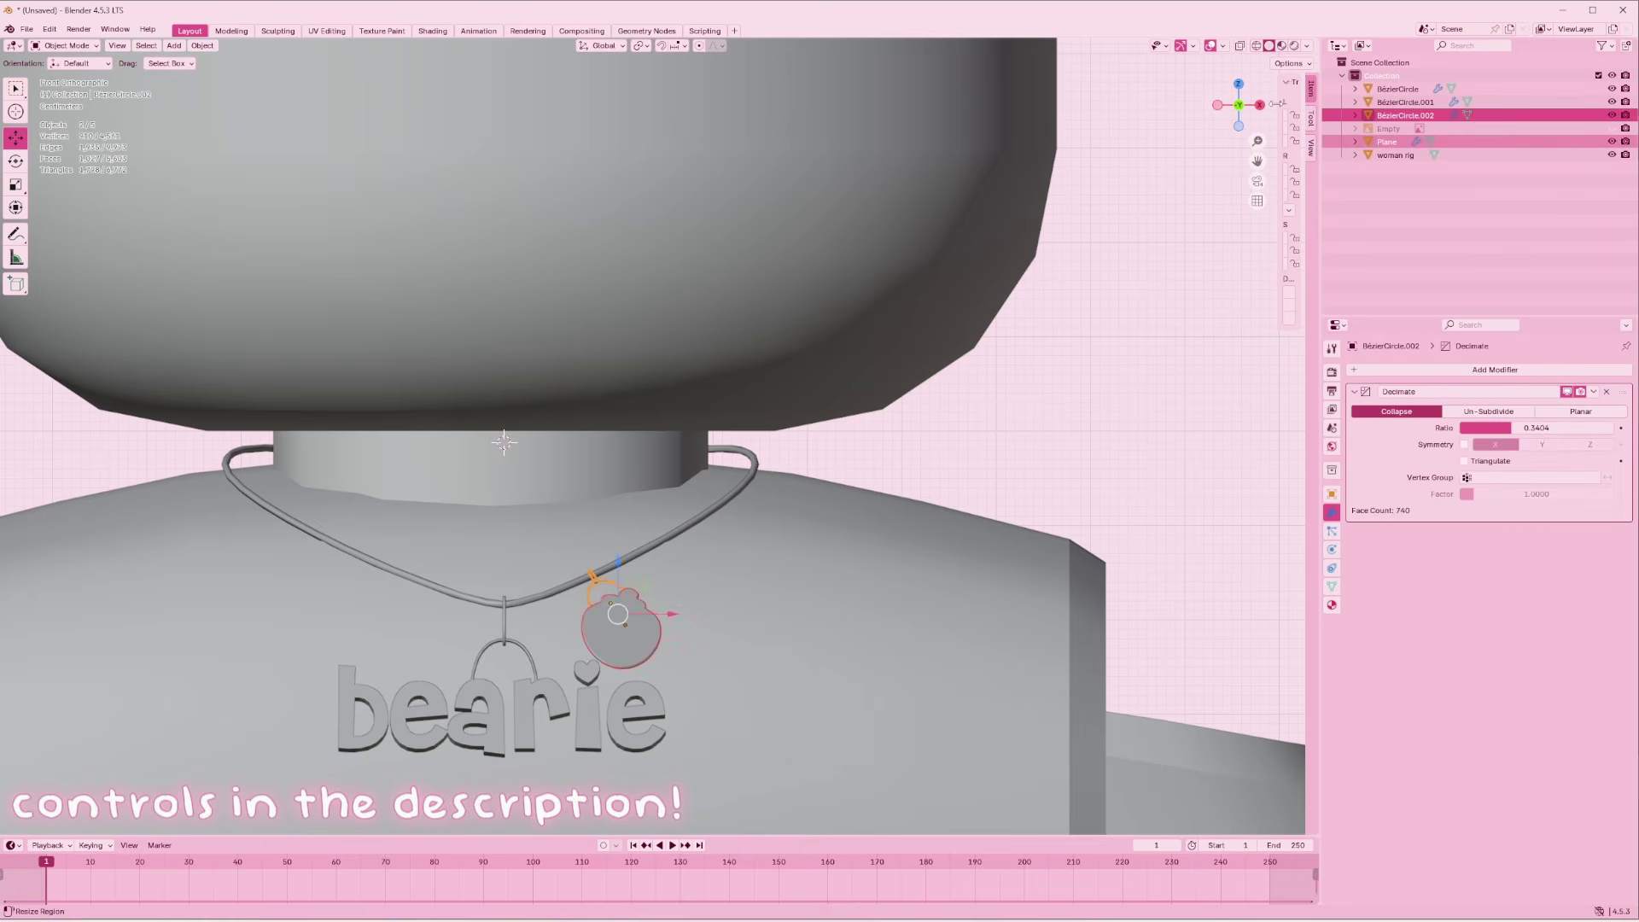
Tilt the charm in side view to follow the avatar's chest, shift it so its link meets the chain, and deselect it
click(1217, 105)
key(r)
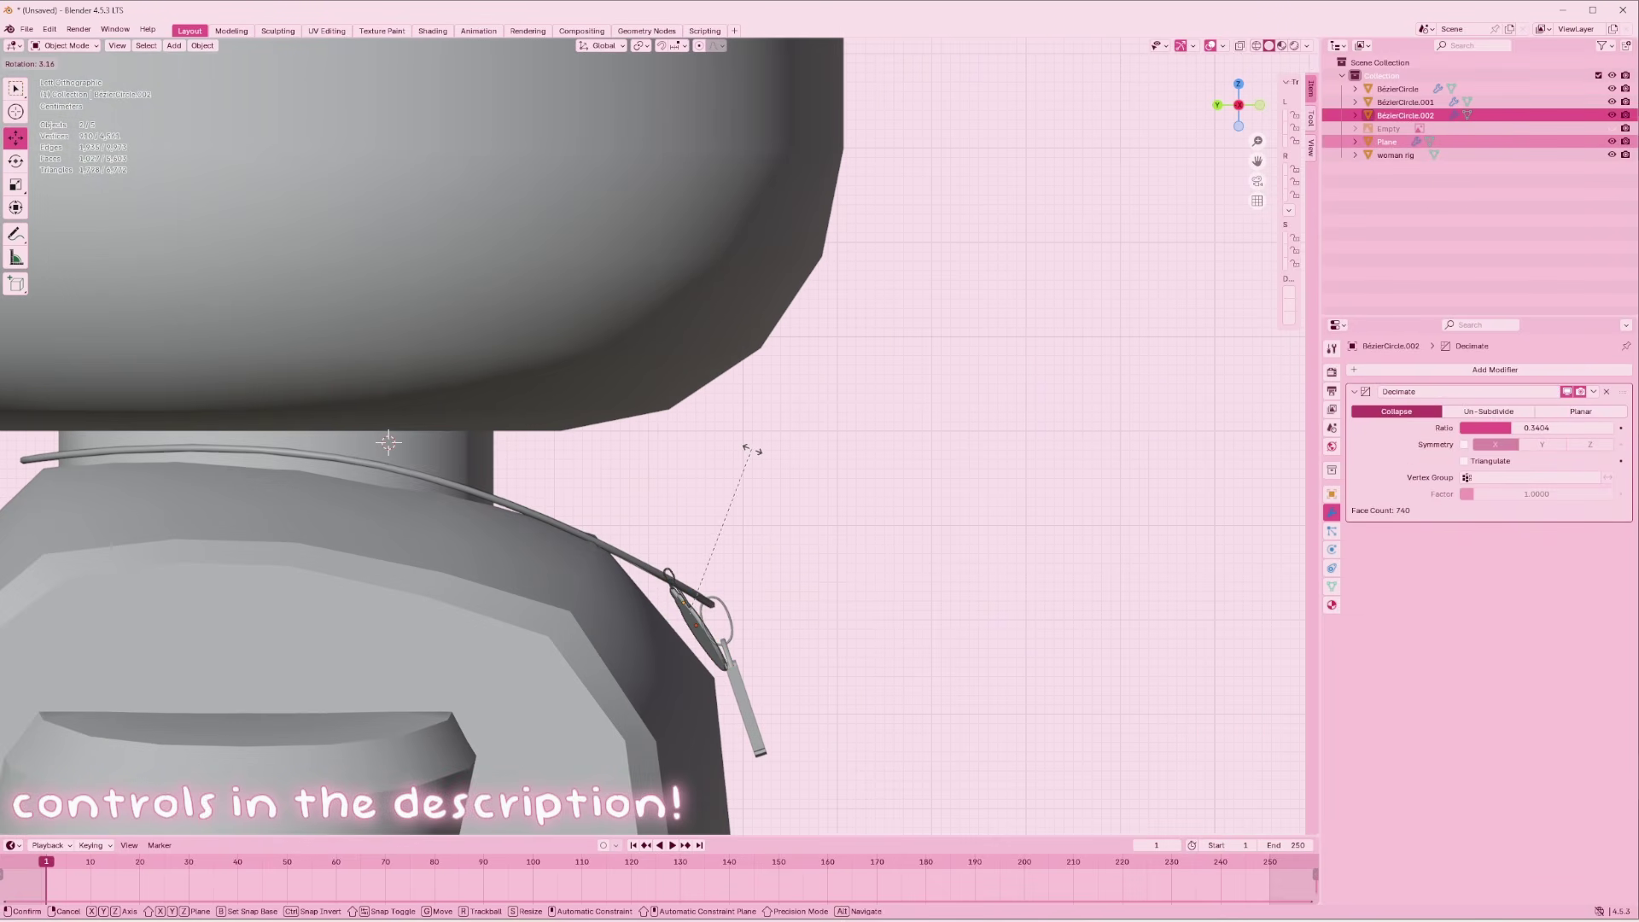
click(757, 449)
key(g)
click(757, 450)
click(1259, 105)
click(1016, 327)
In front view, nudge the charm slightly outward and up along the necklace chain, away from the bearie letters
scroll(887, 379, down, 1)
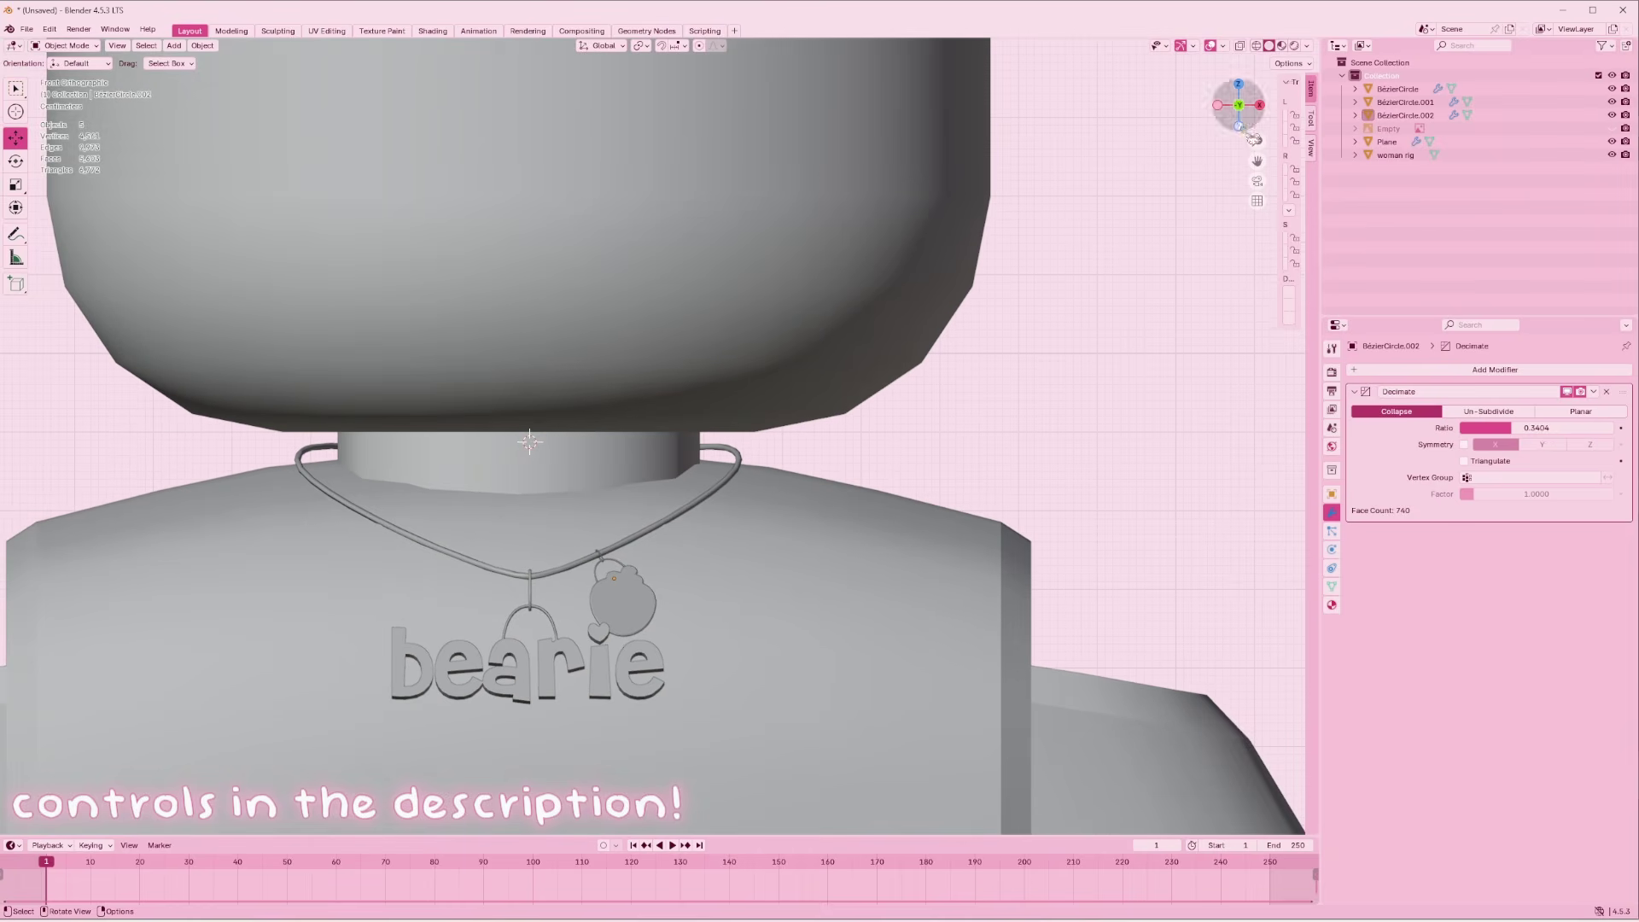
shift+middle_drag(841, 607, 1048, 544)
scroll(1049, 545, up, 2)
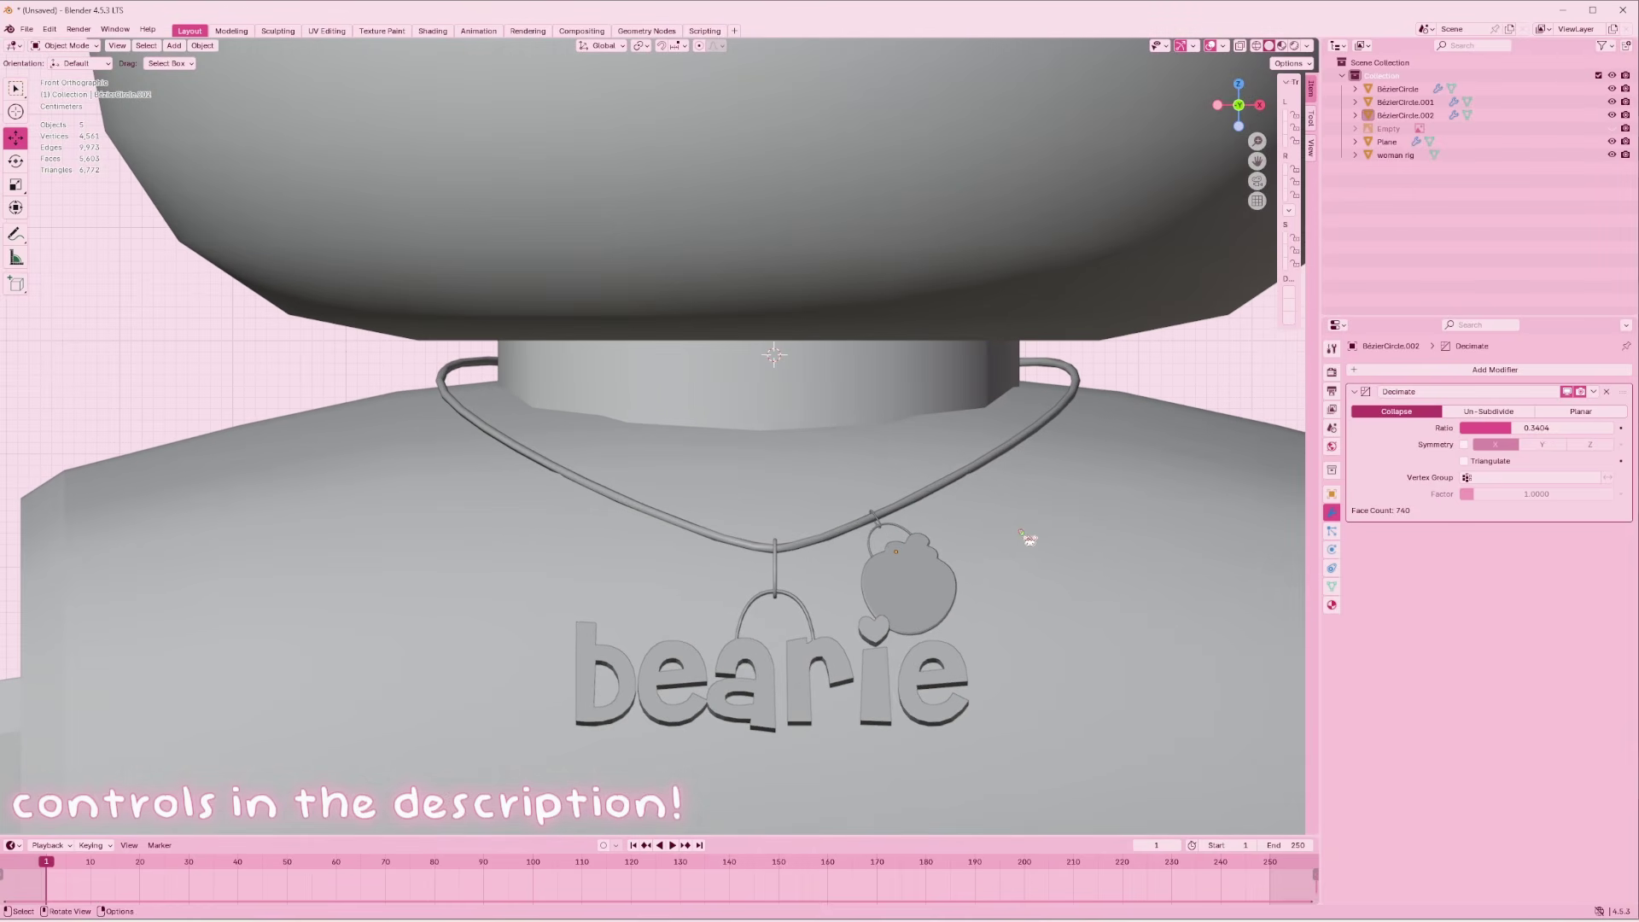
scroll(1020, 533, down, 1)
shift+middle_drag(1145, 412, 1078, 406)
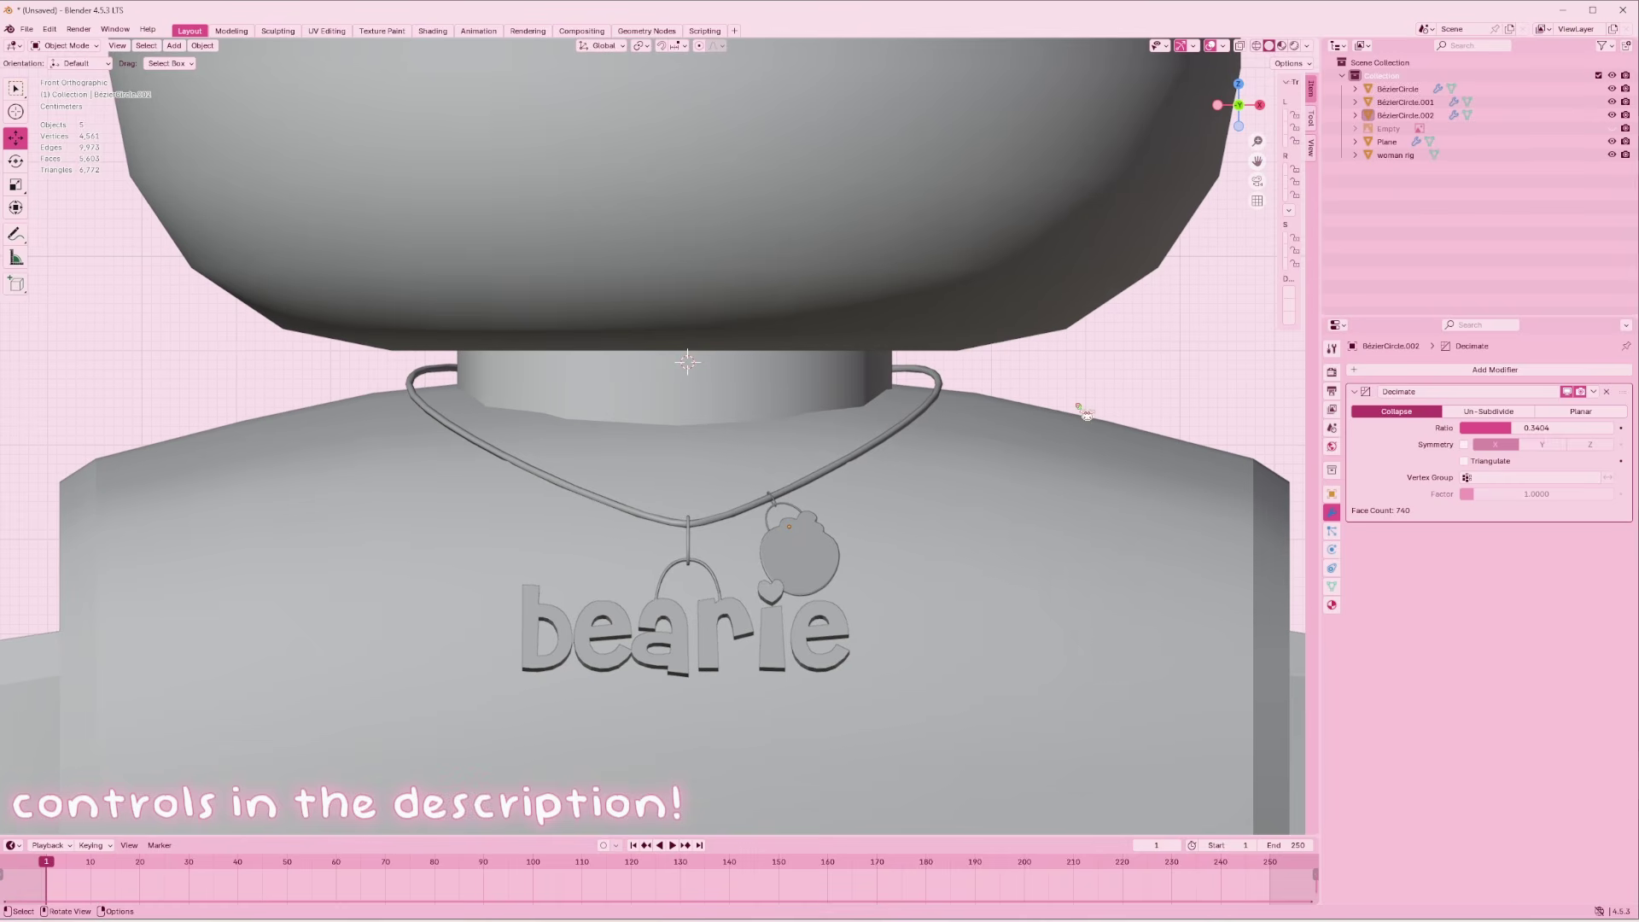
click(783, 521)
key(g)
click(793, 518)
click(1150, 368)
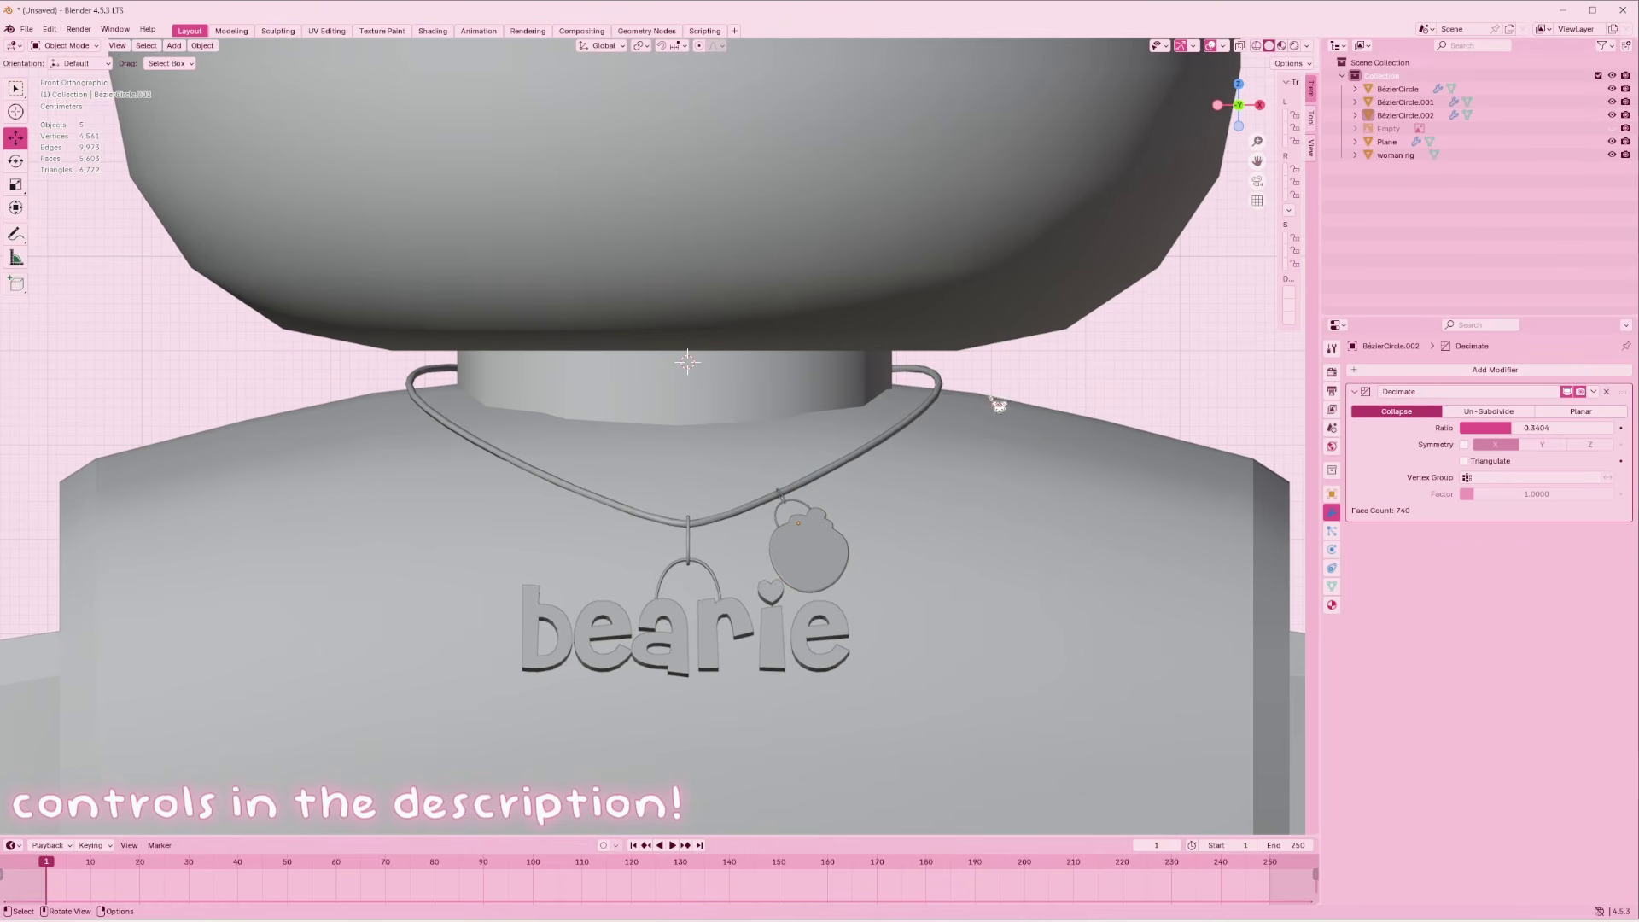
Select the charm's loop and body again from an angled view and move them so the link wraps around the chain
click(1218, 105)
scroll(910, 479, up, 4)
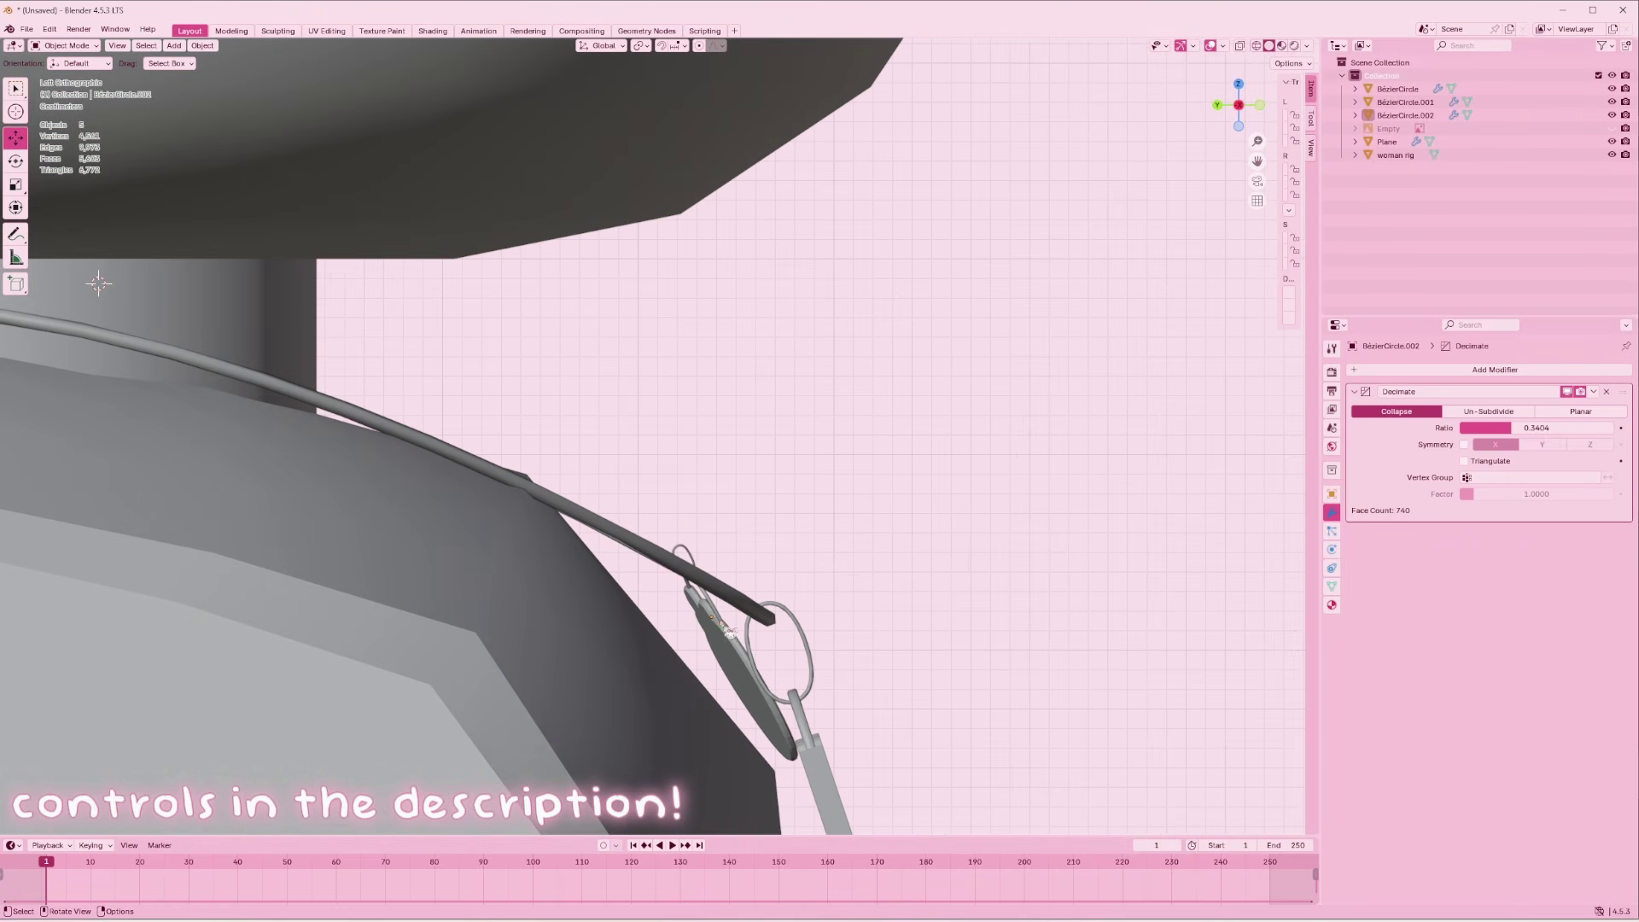
middle_drag(730, 632, 928, 354)
click(709, 556)
middle_drag(709, 556, 930, 538)
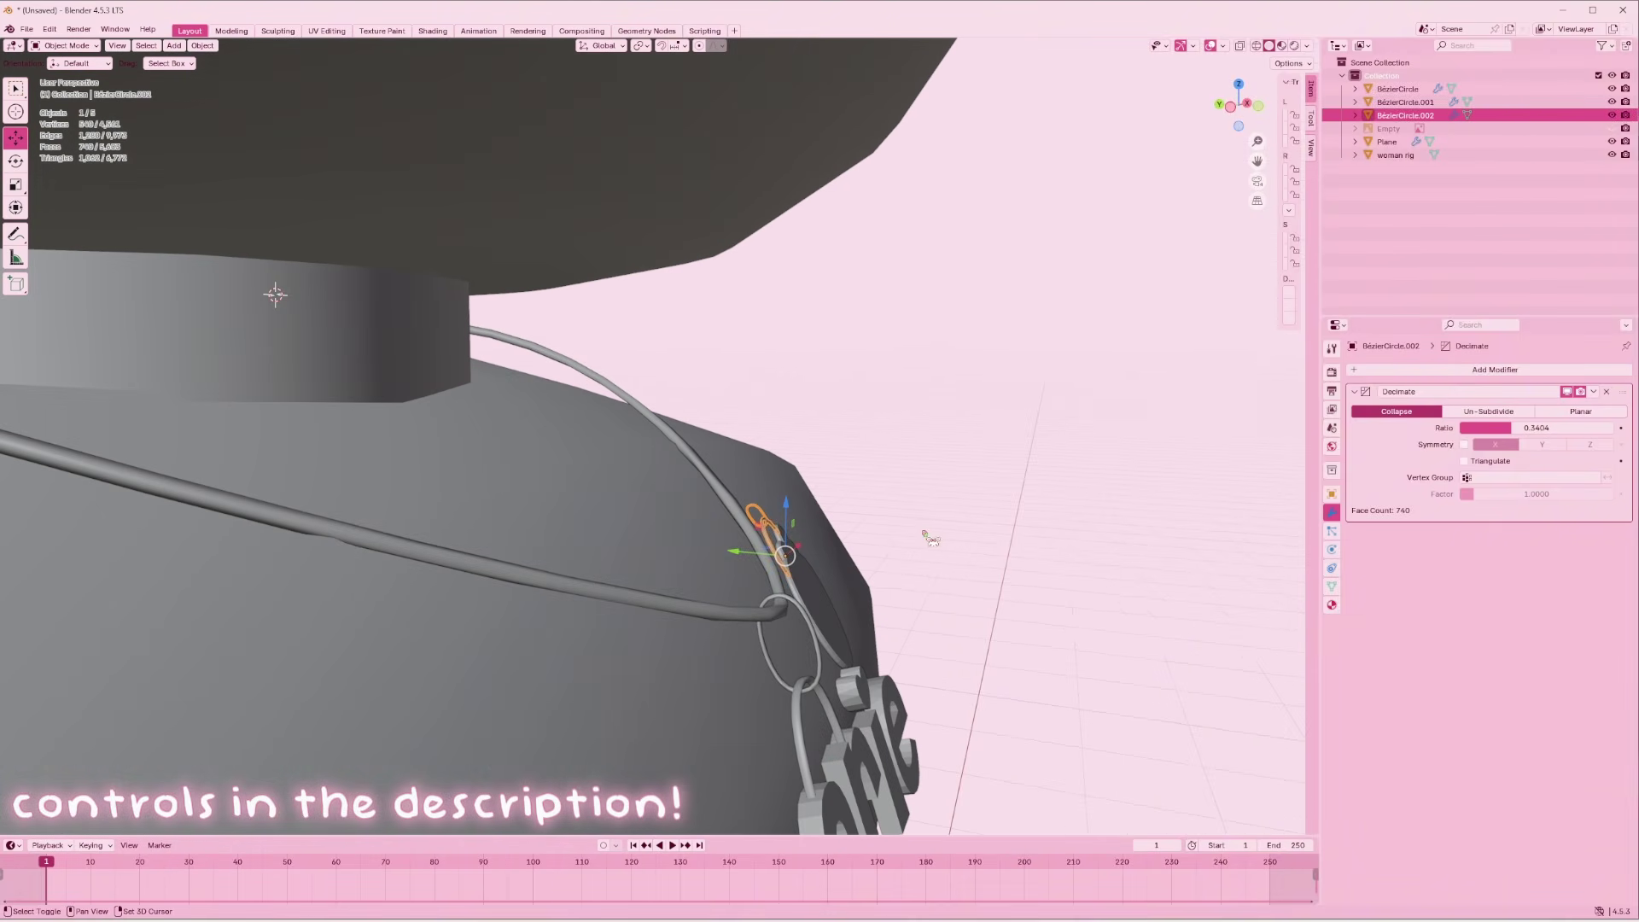
shift+click(788, 550)
shift+click(773, 538)
key(g)
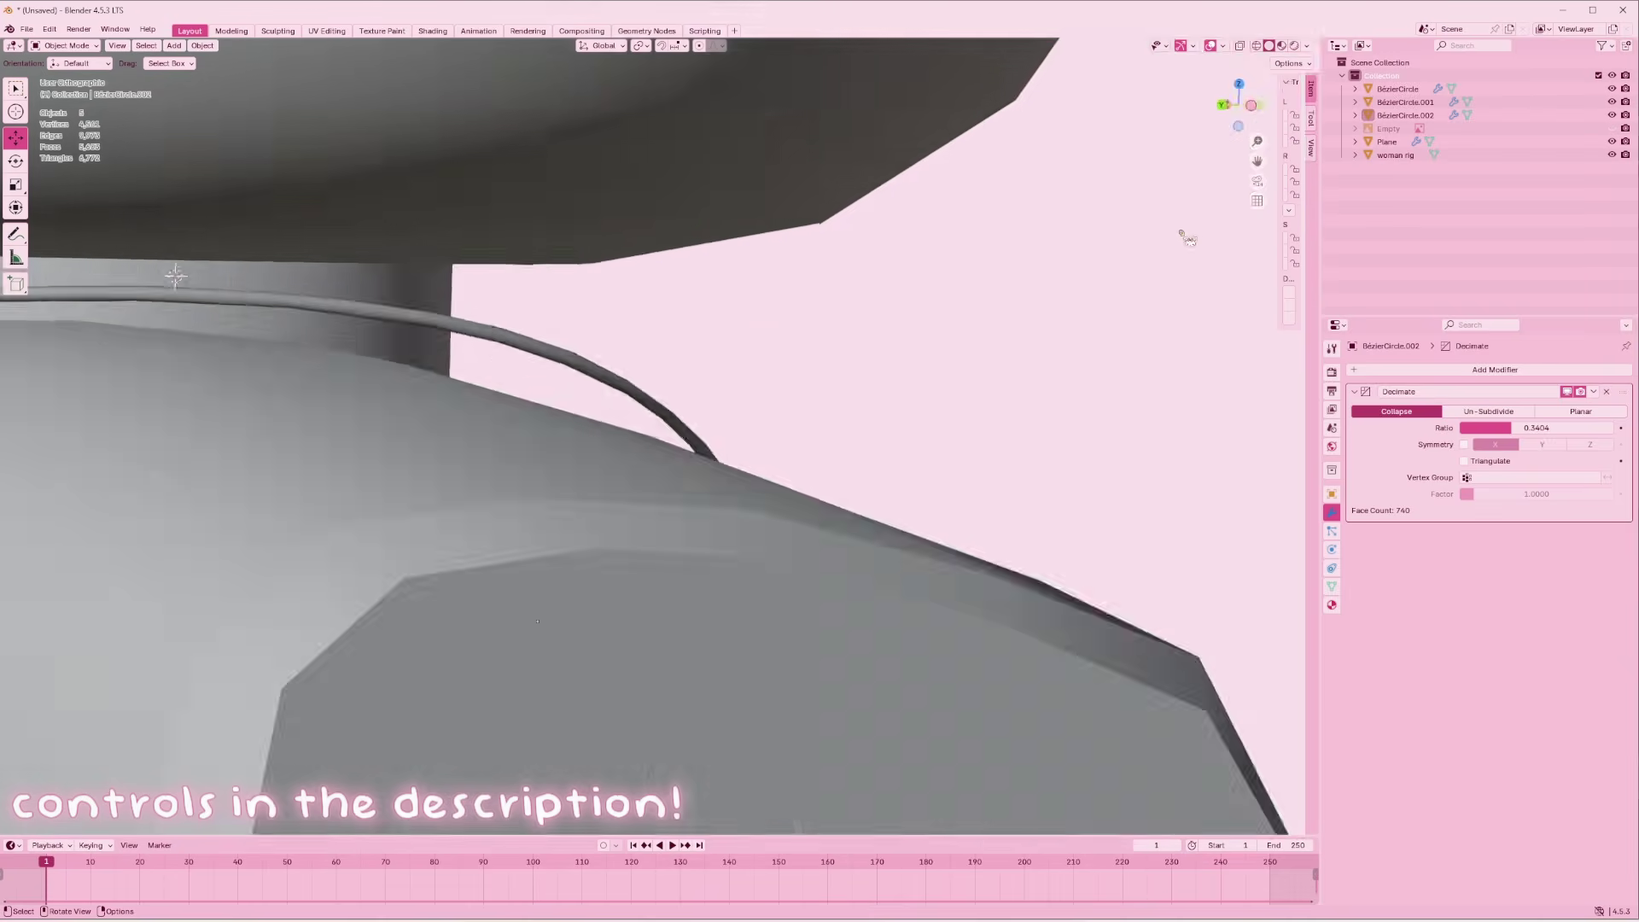
Examine how the necklace and charm sit on the avatar from the back and the front
click(1240, 109)
click(1241, 107)
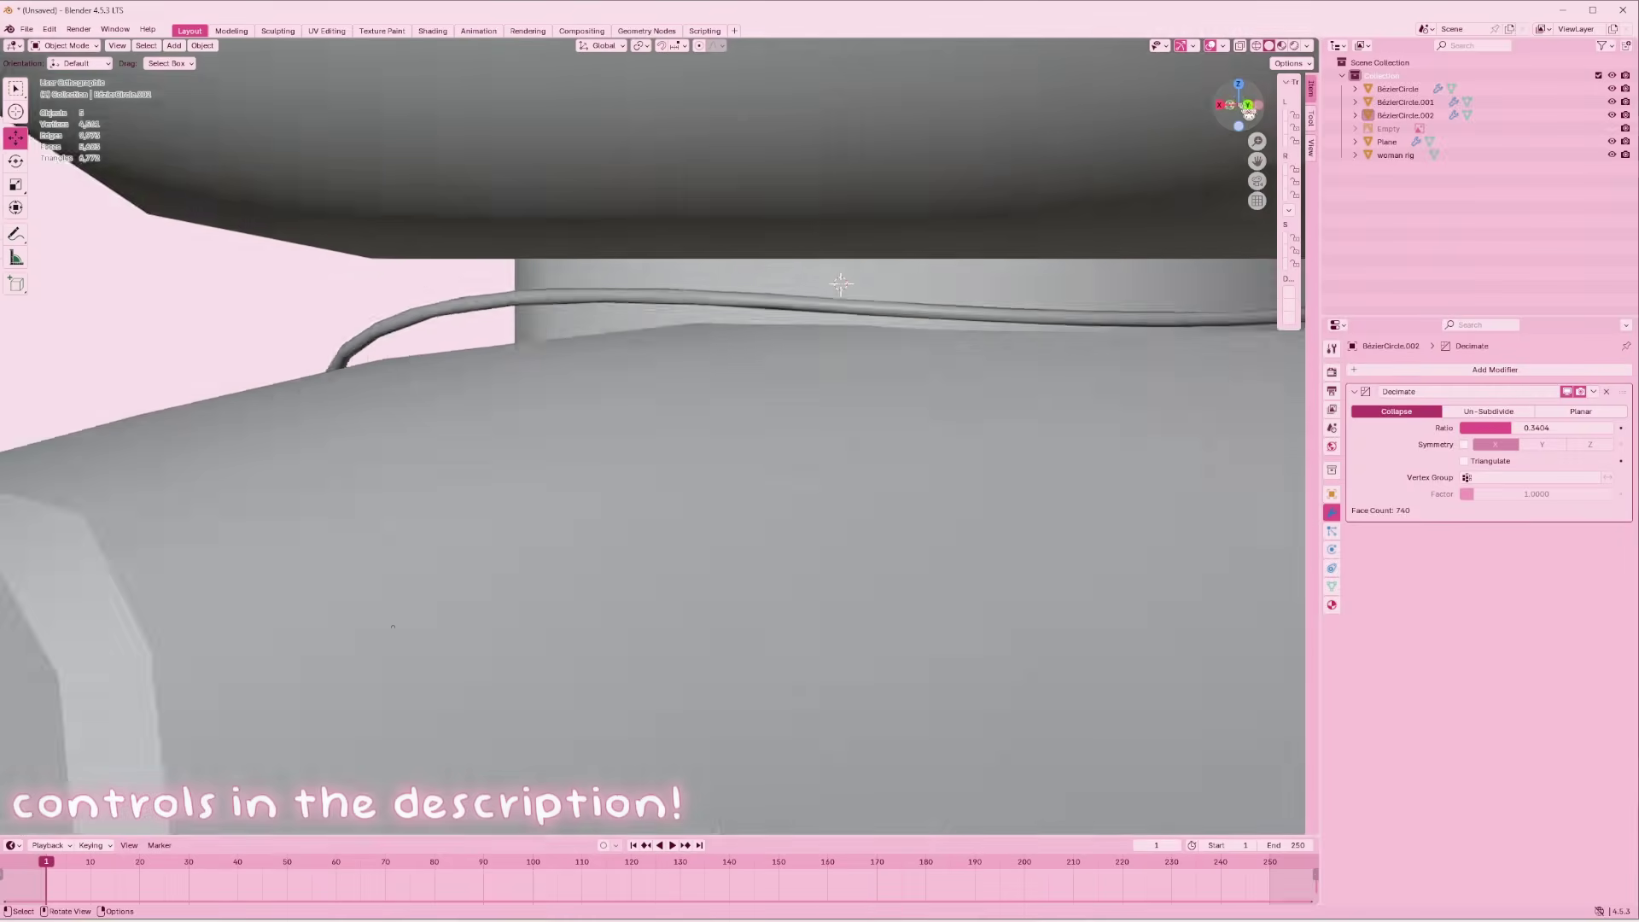
scroll(1194, 222, down, 10)
scroll(1109, 341, up, 2)
scroll(1073, 312, up, 4)
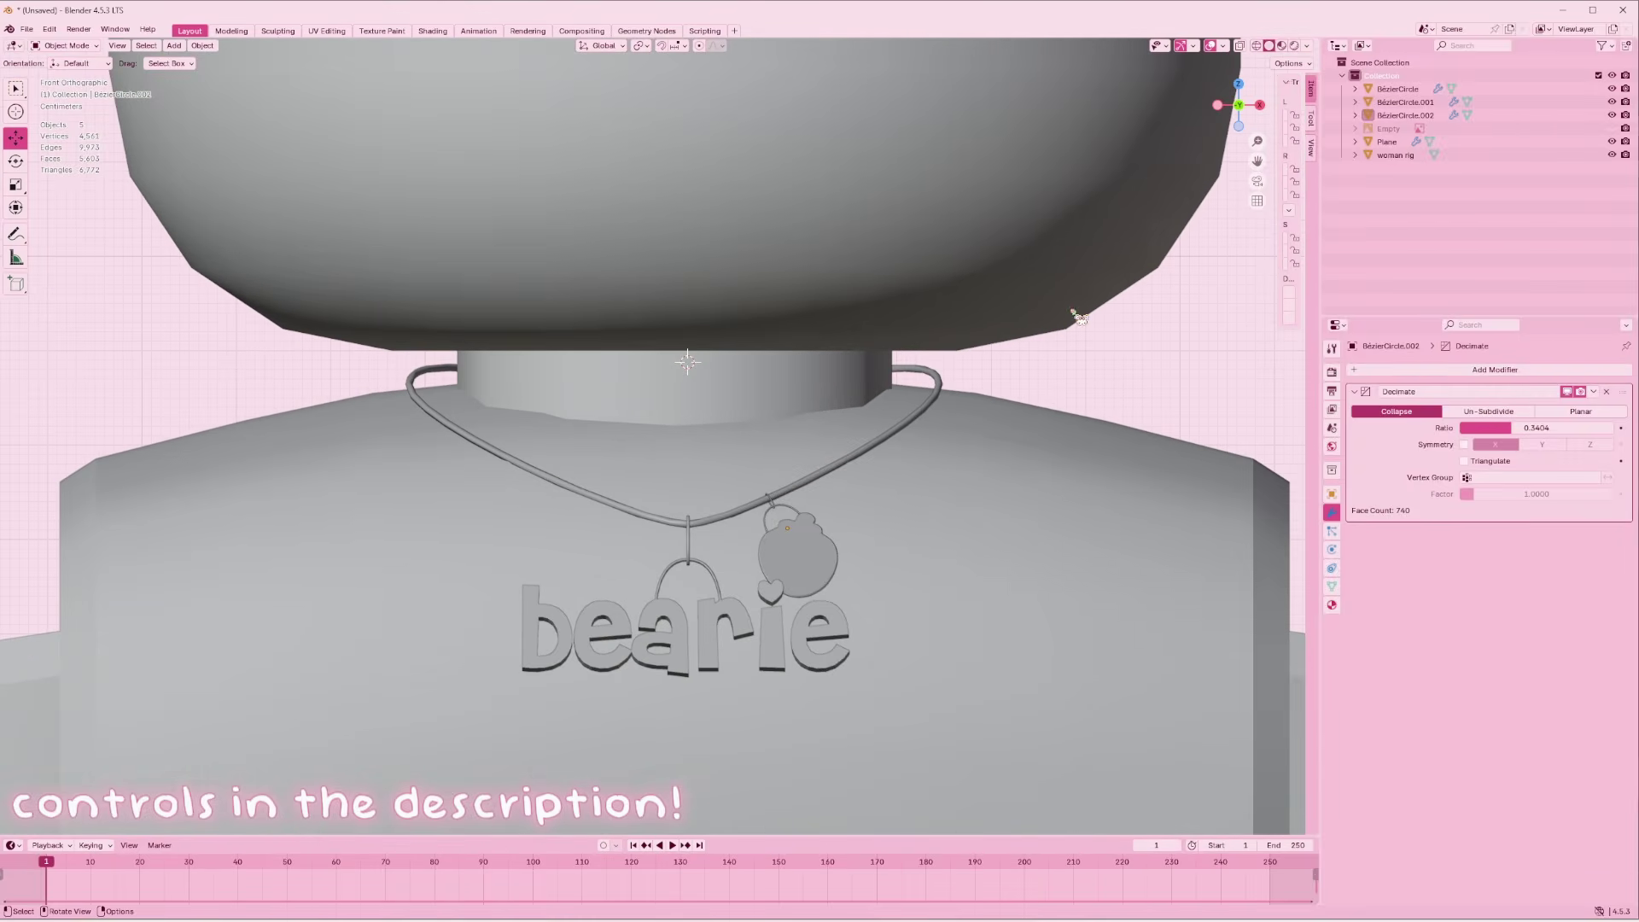
click(1075, 315)
scroll(1005, 478, down, 2)
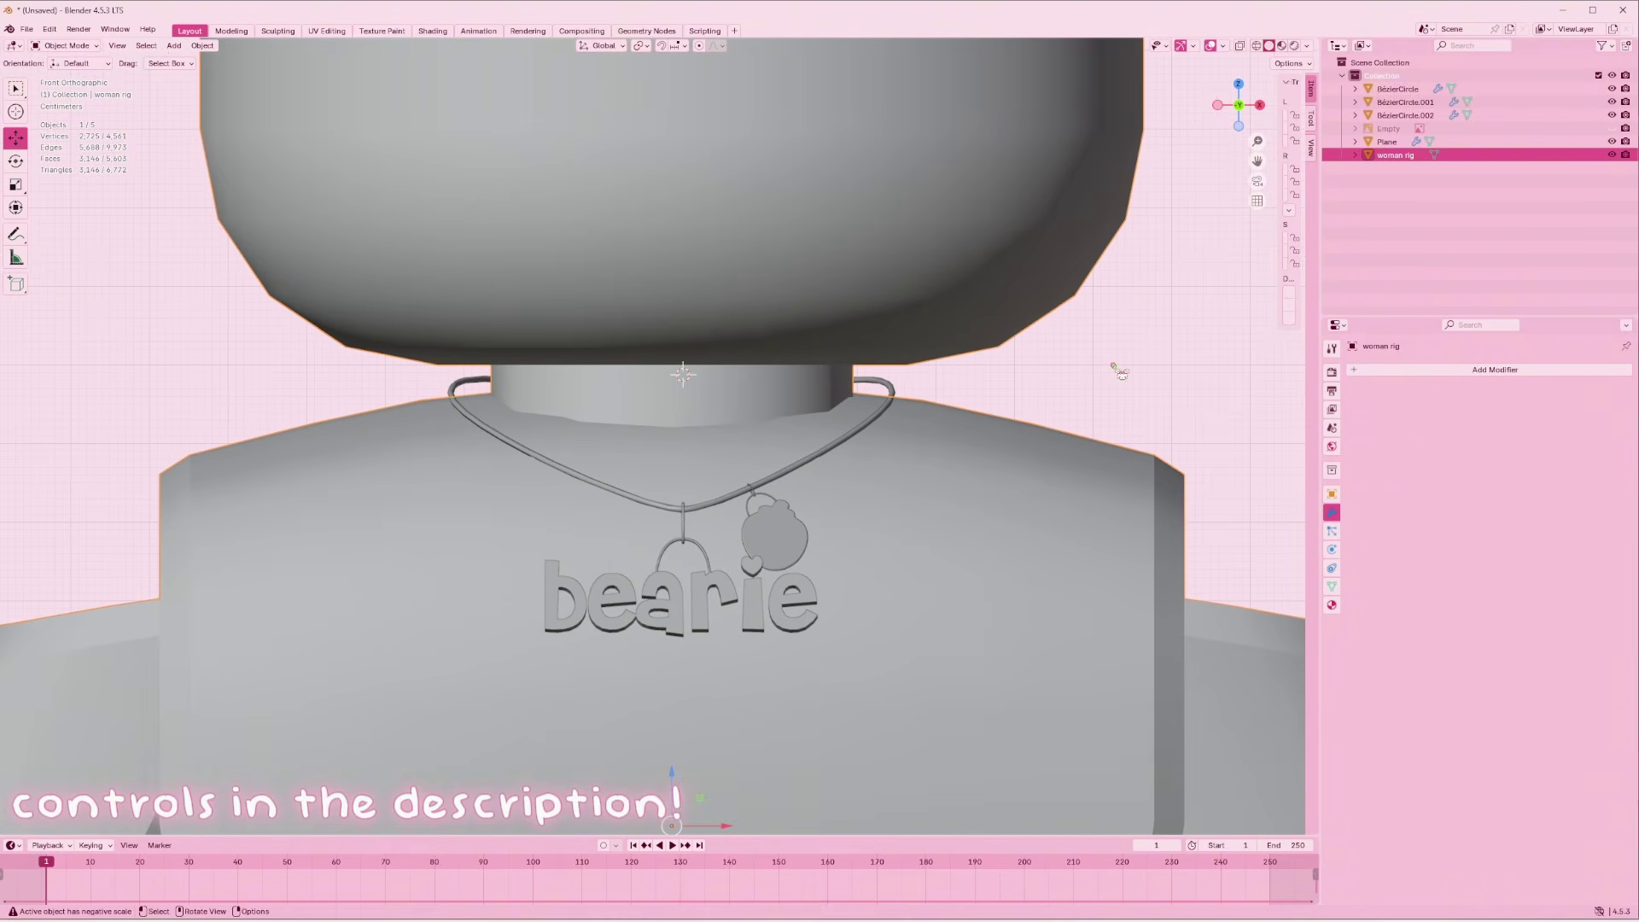
click(853, 455)
drag(685, 346, 681, 345)
In the UV Editing workspace, leave Edit Mode on the necklace chain and deselect it
key(alt+a)
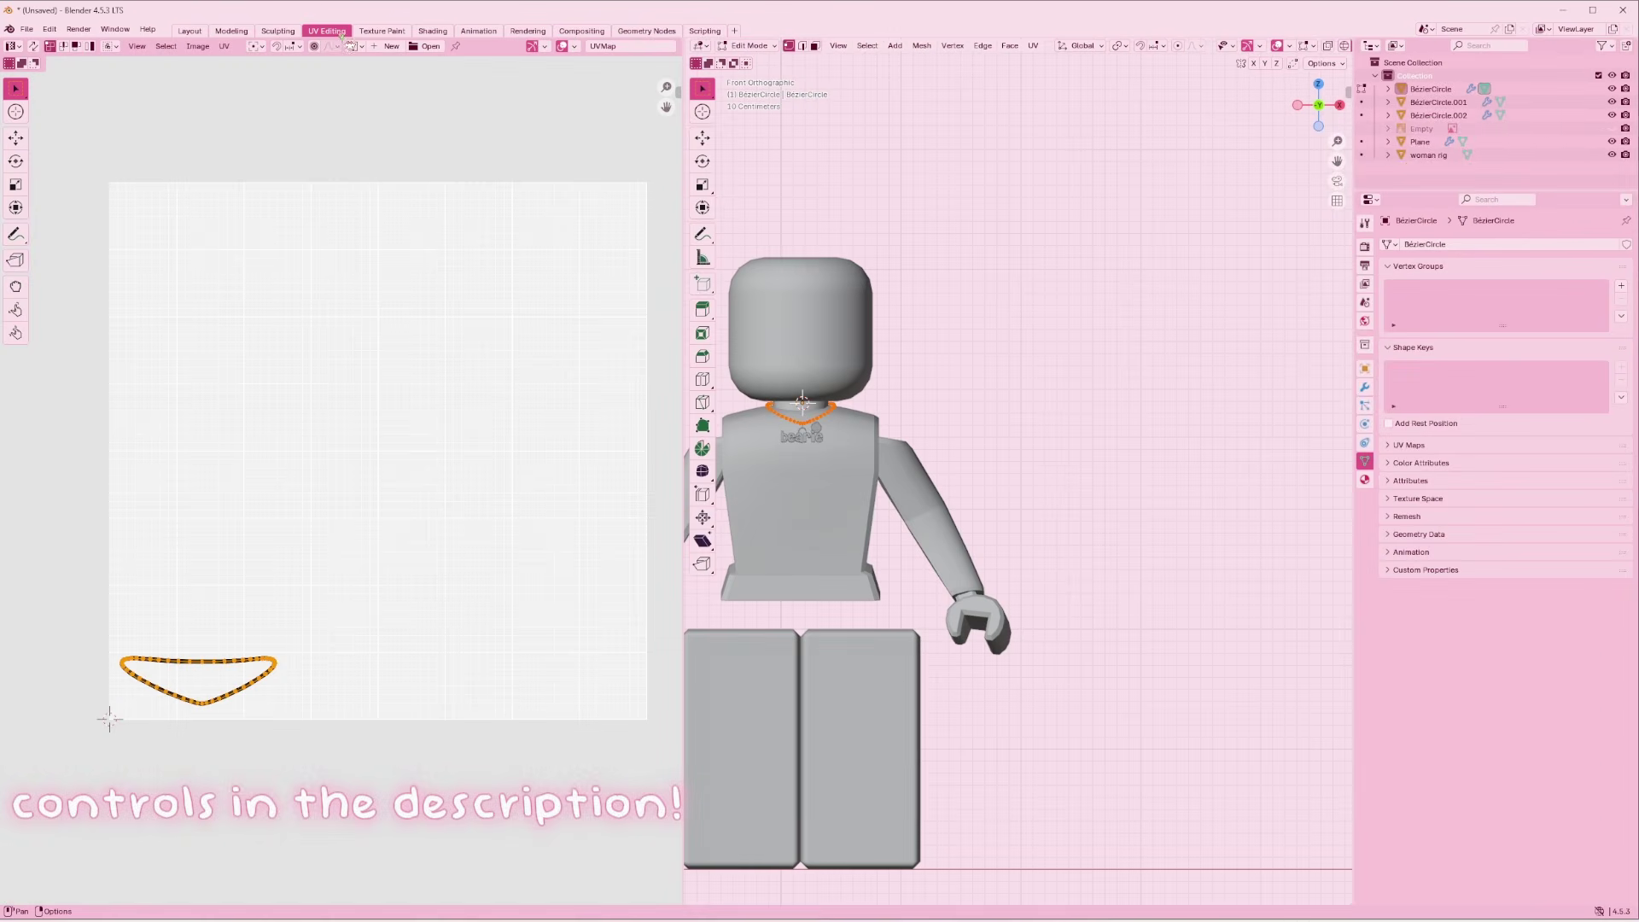
scroll(938, 514, up, 3)
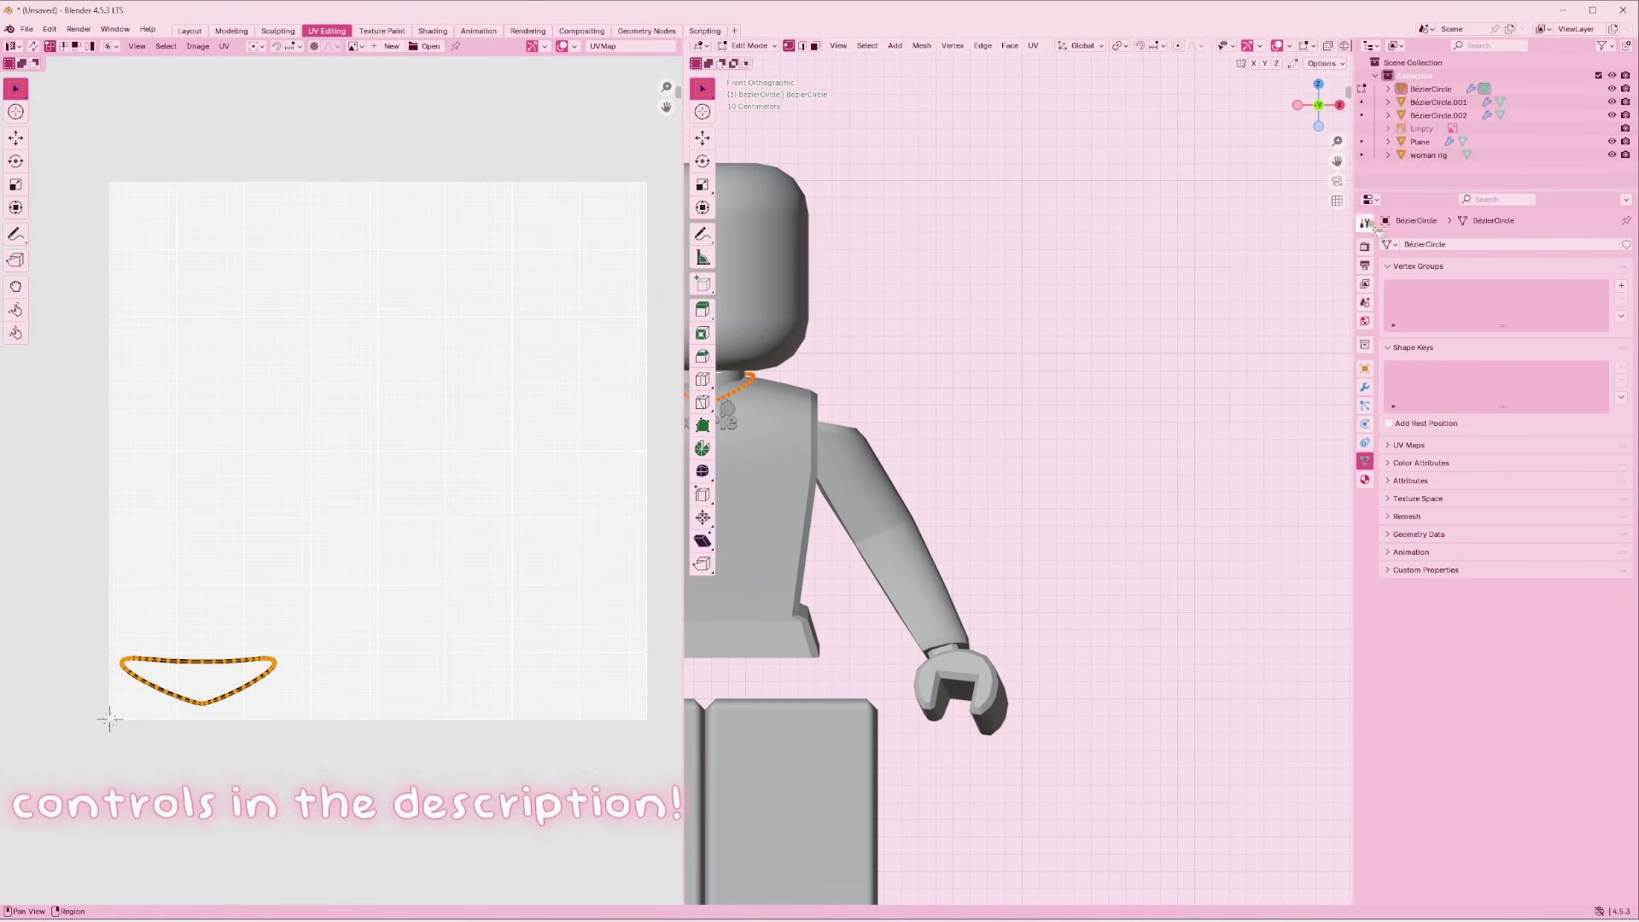
scroll(1039, 423, up, 5)
key(Tab)
click(1040, 423)
scroll(1237, 285, up, 3)
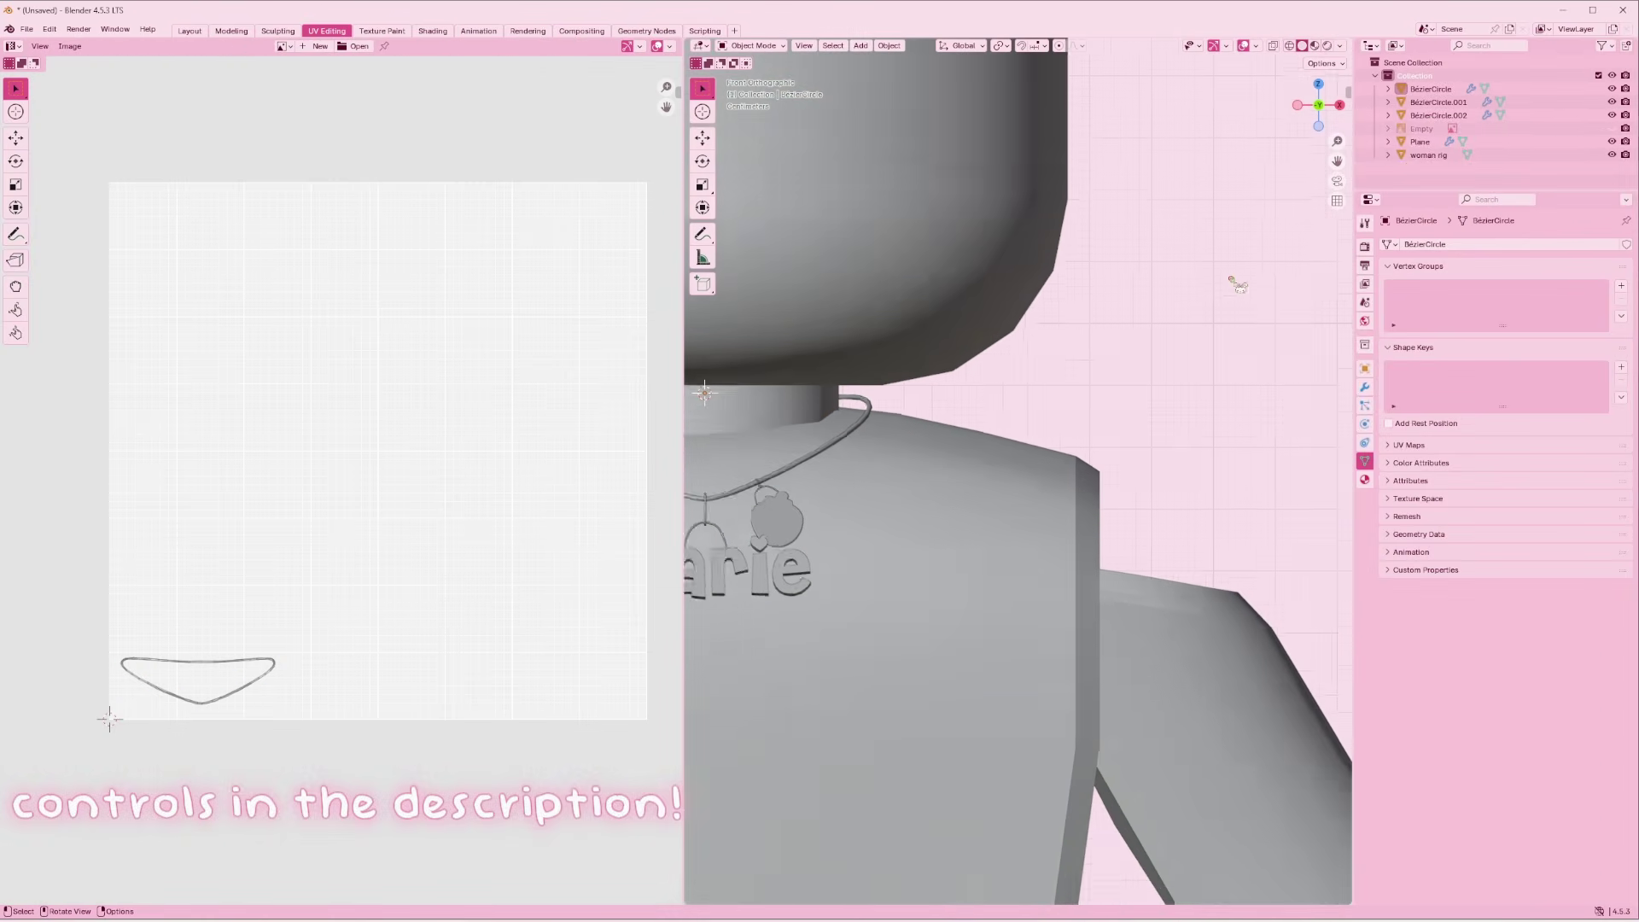
Select the charm body, its loop, the bearie pendant and the necklace chain, and enter Edit Mode on all of them
drag(1335, 159, 1638, 147)
scroll(1095, 498, up, 1)
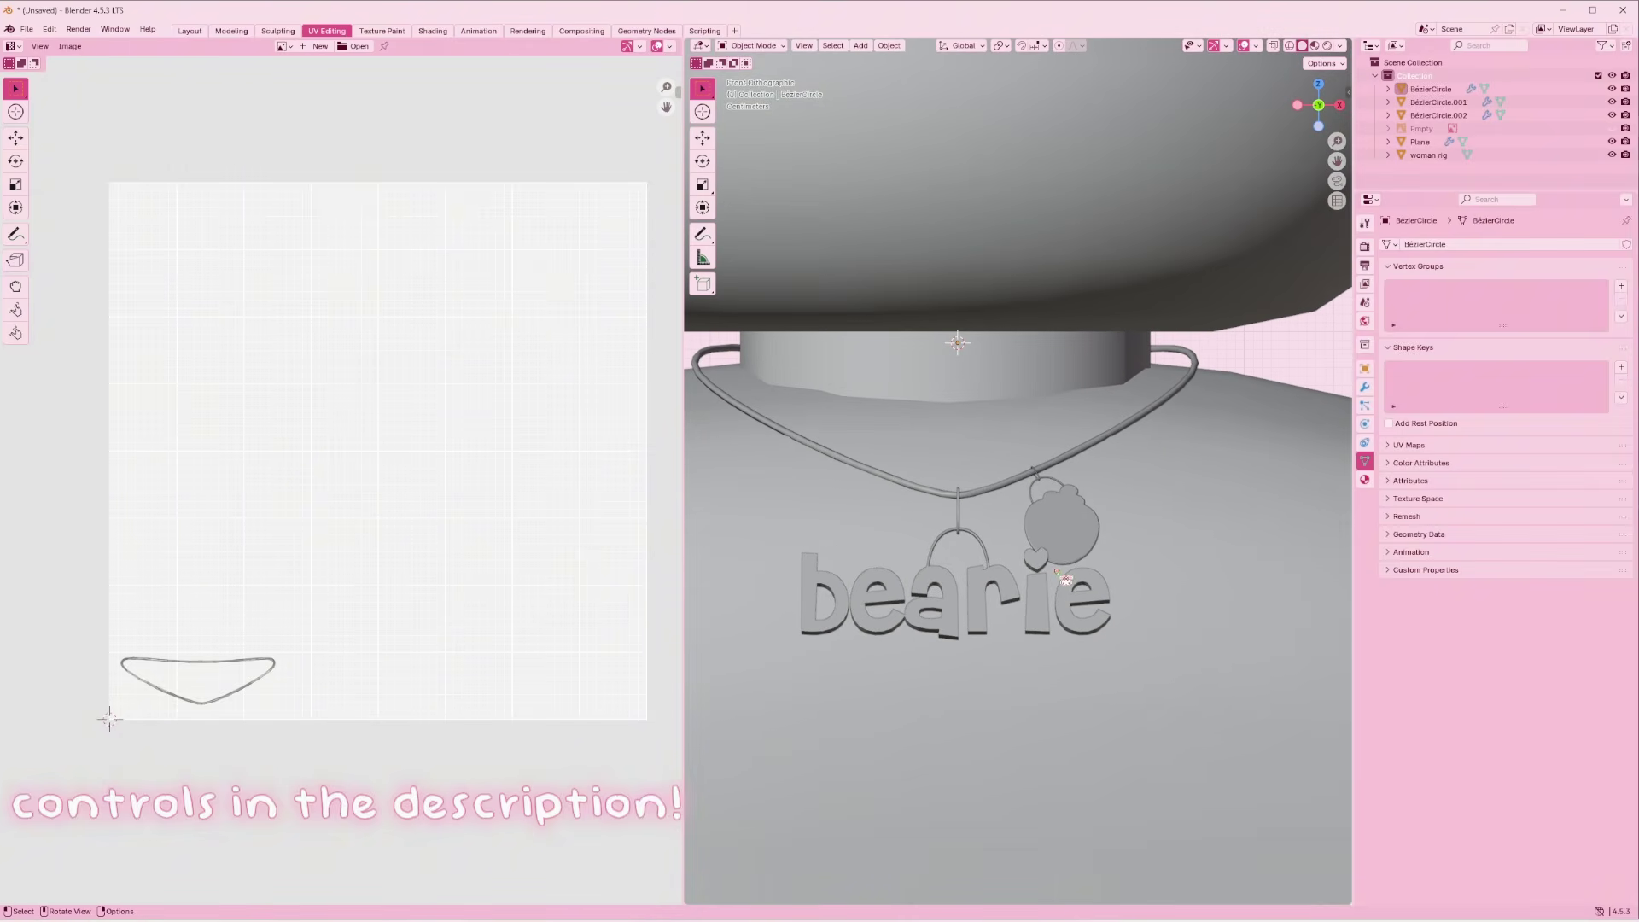
shift+click(1056, 523)
shift+click(1001, 605)
shift+click(1037, 466)
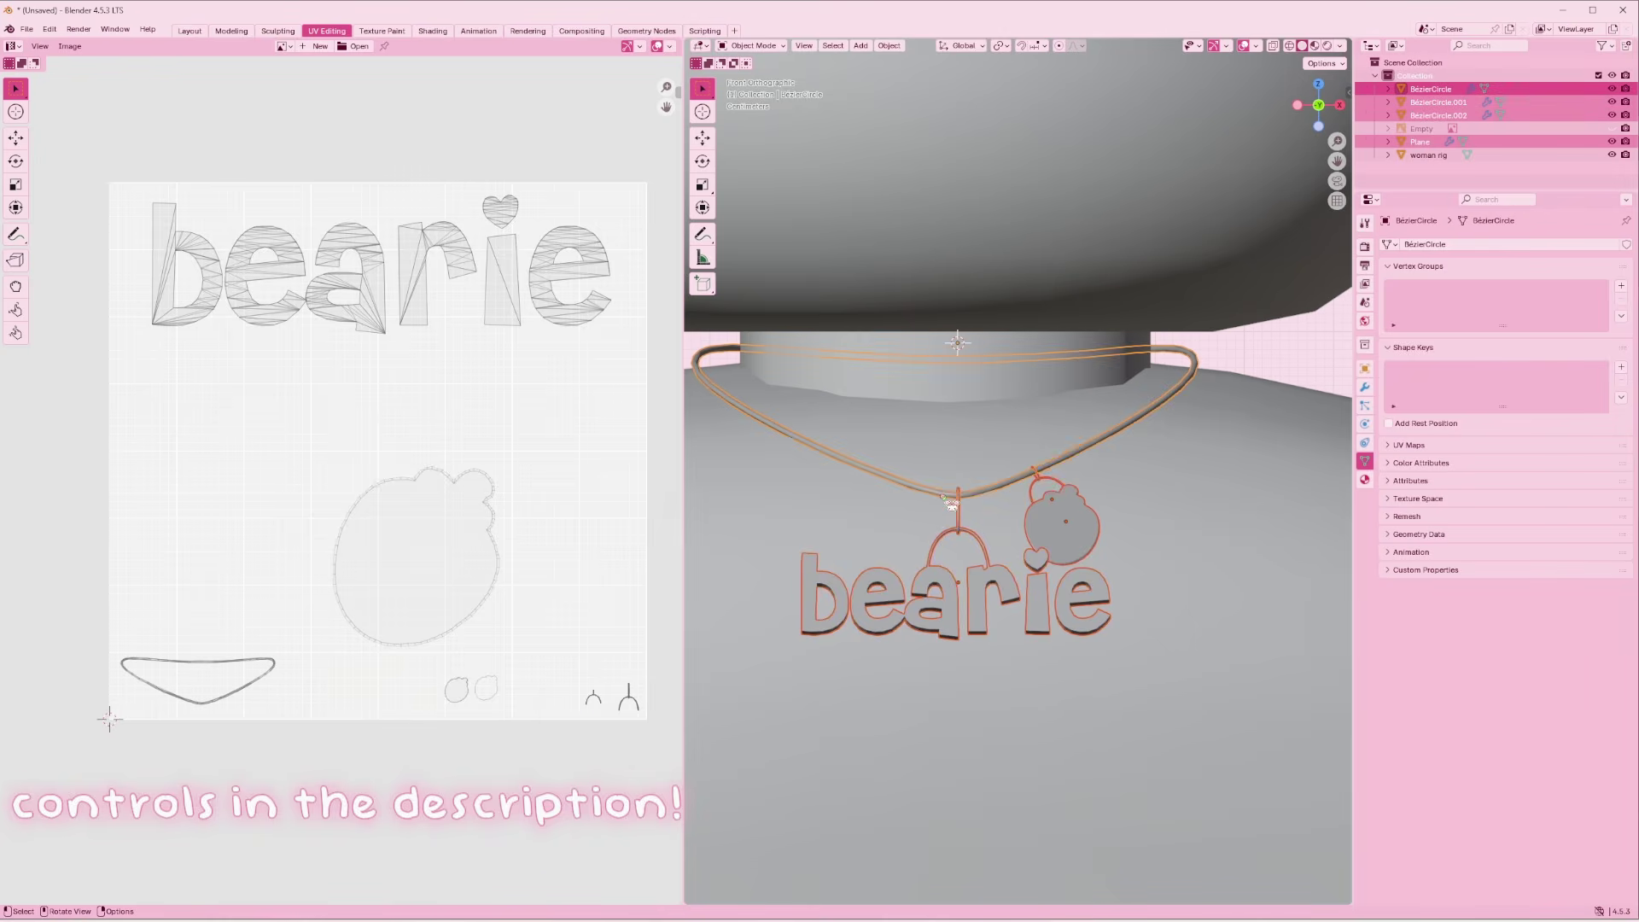
key(Tab)
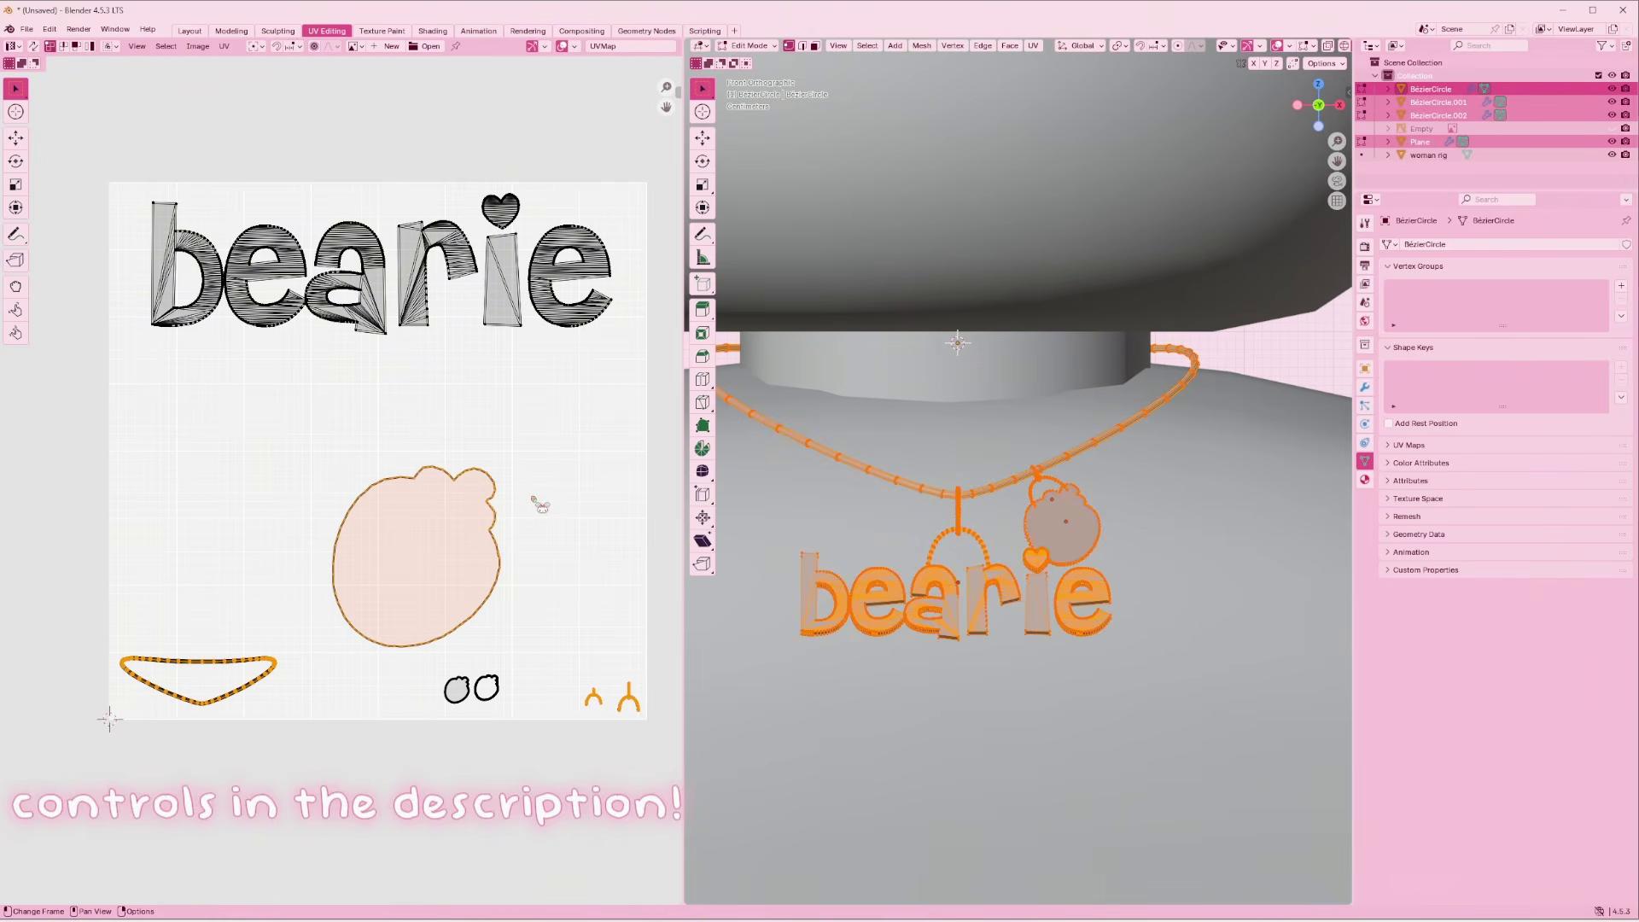
Deselect the UVs and export the combined UV layout to the Downloads folder
key(alt+a)
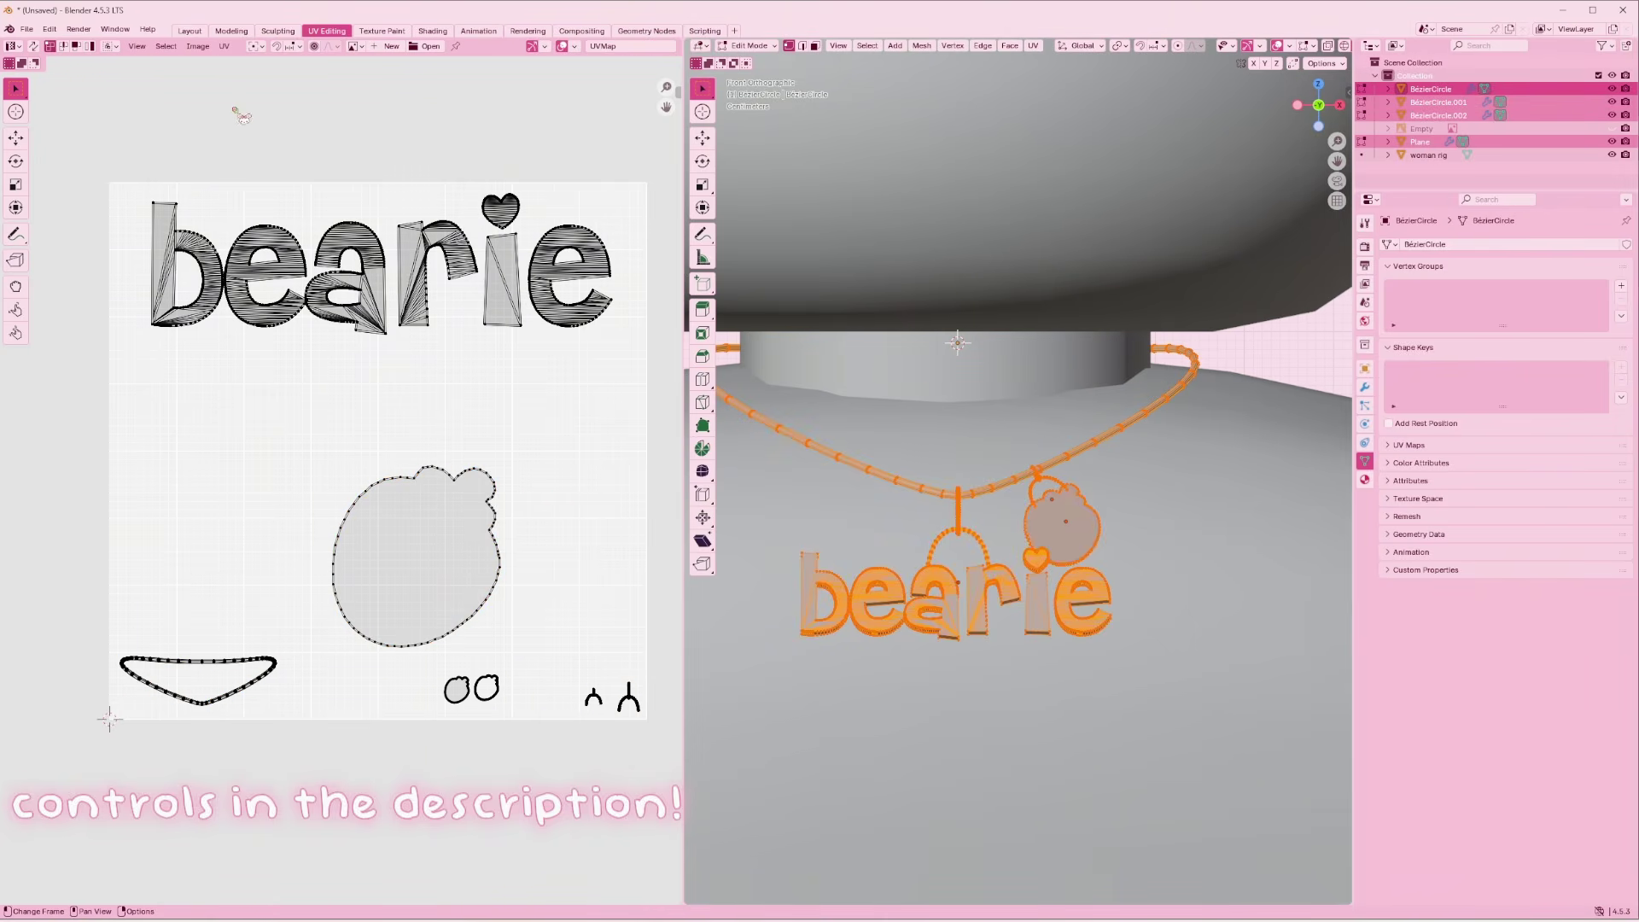
click(226, 47)
click(273, 456)
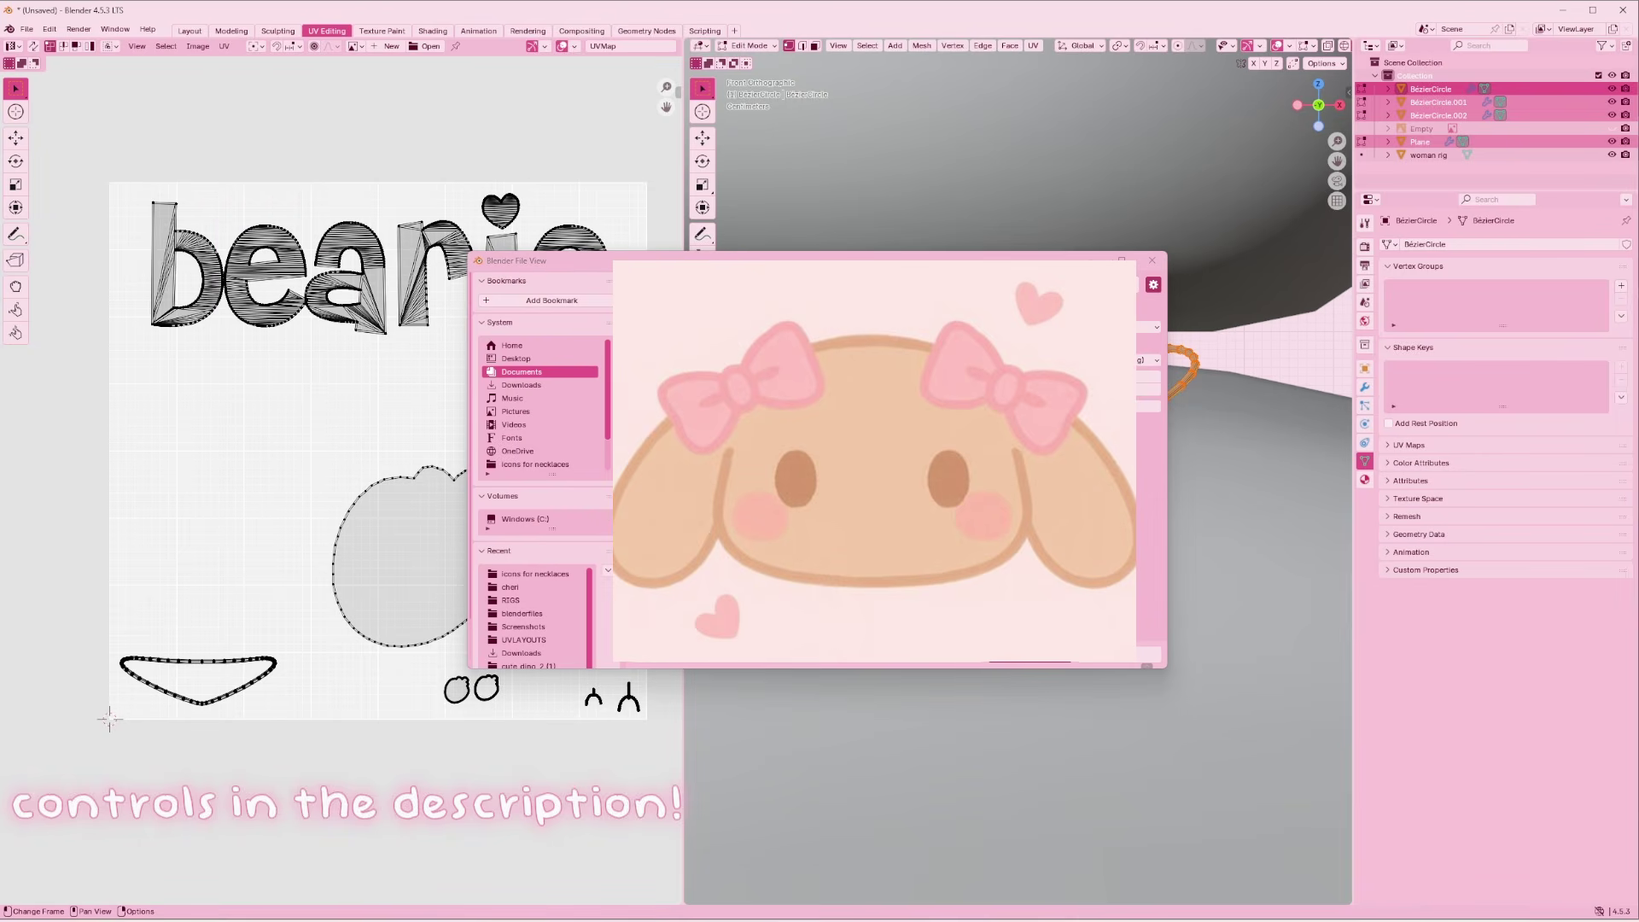
click(543, 385)
click(1052, 657)
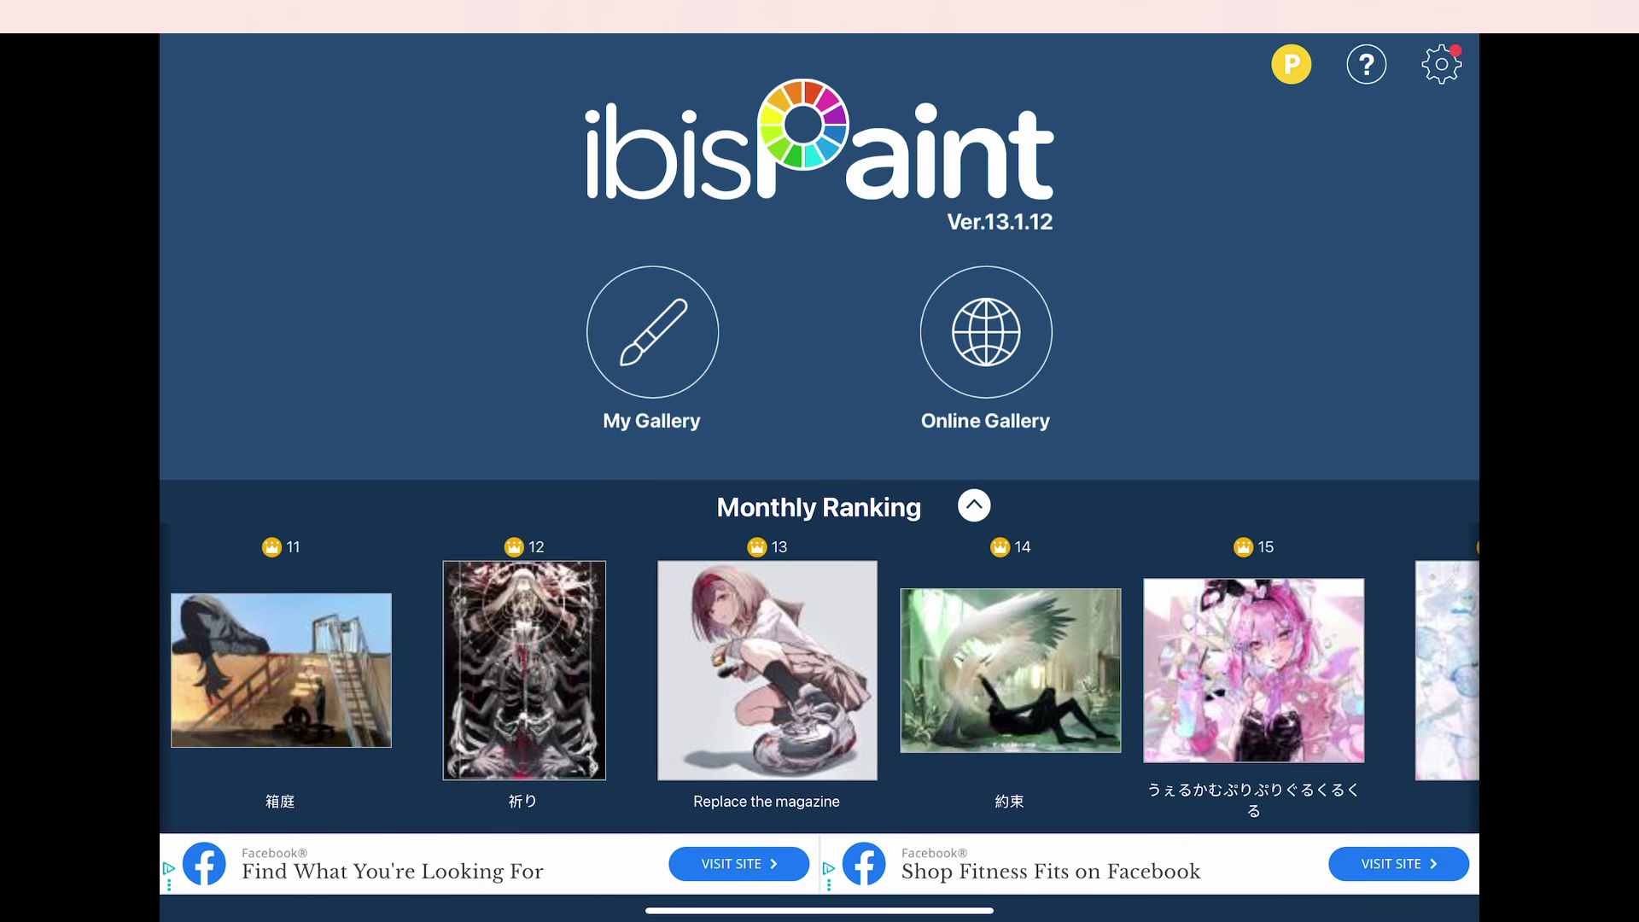
Switch to ibisPaint and create a canvas from the exported UV layout picture, declining line extraction and background removal
click(652, 333)
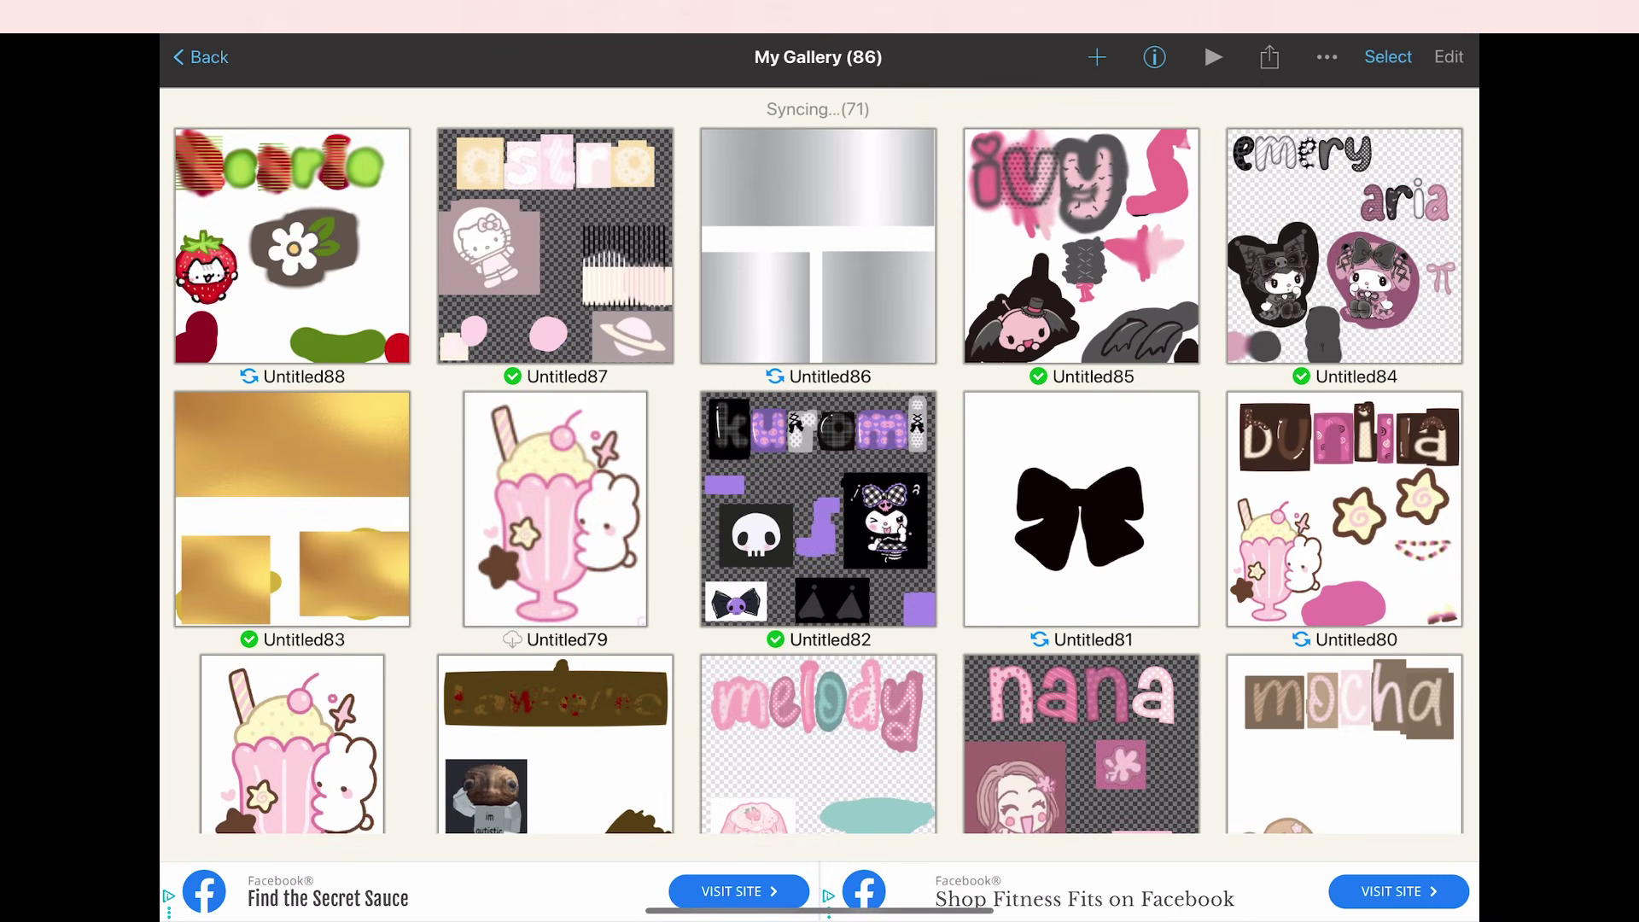
click(1096, 57)
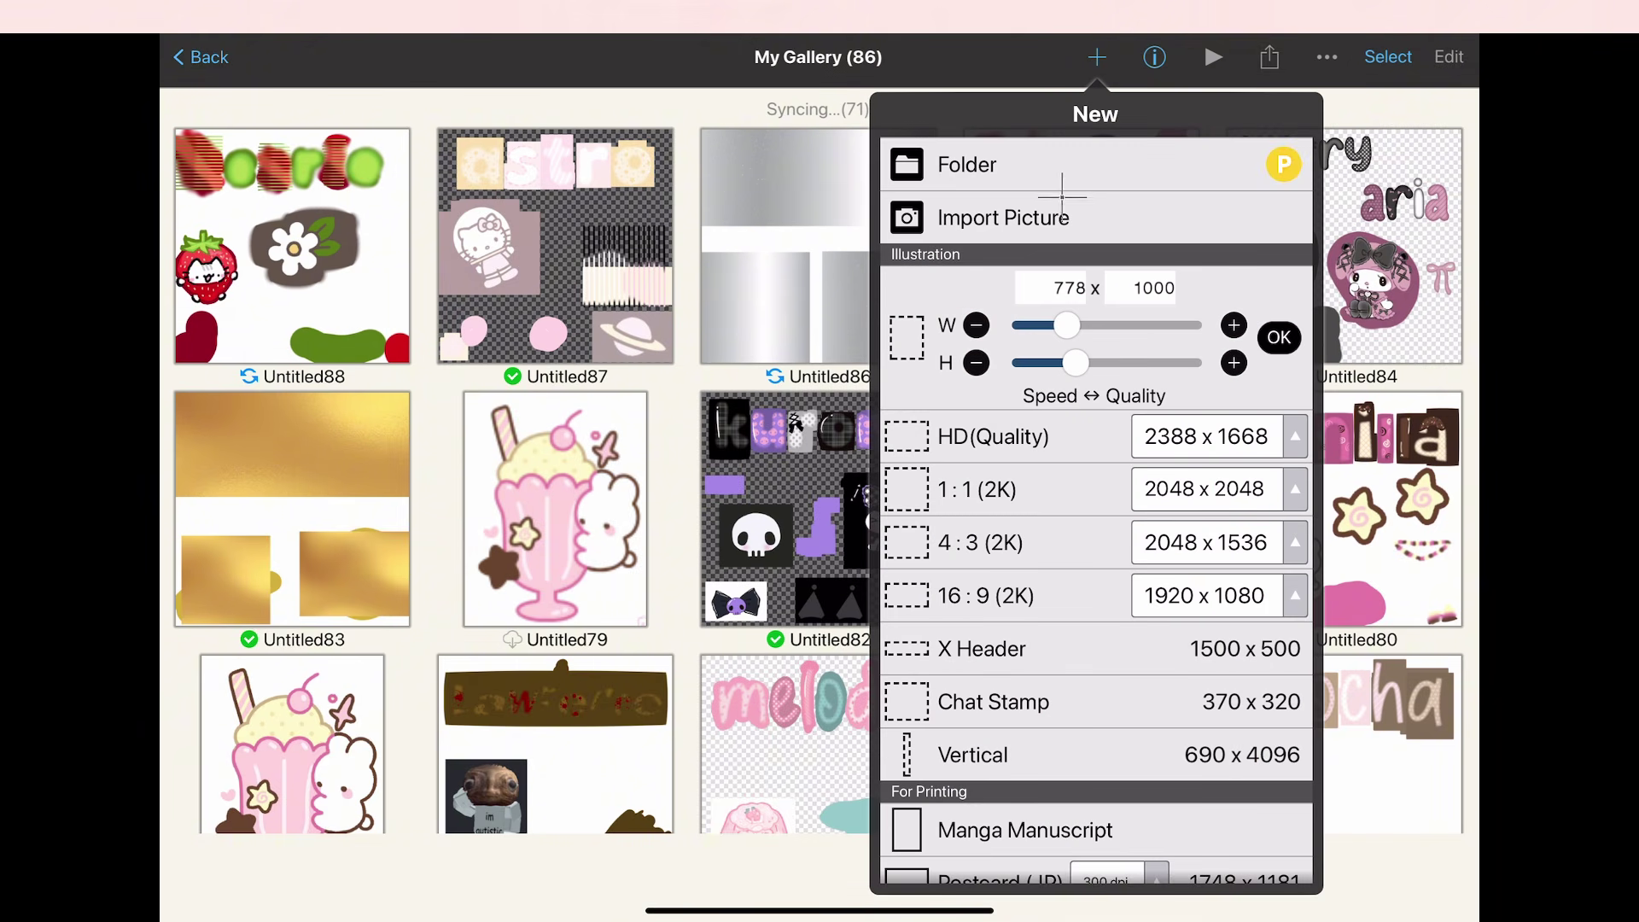
click(1030, 217)
click(997, 484)
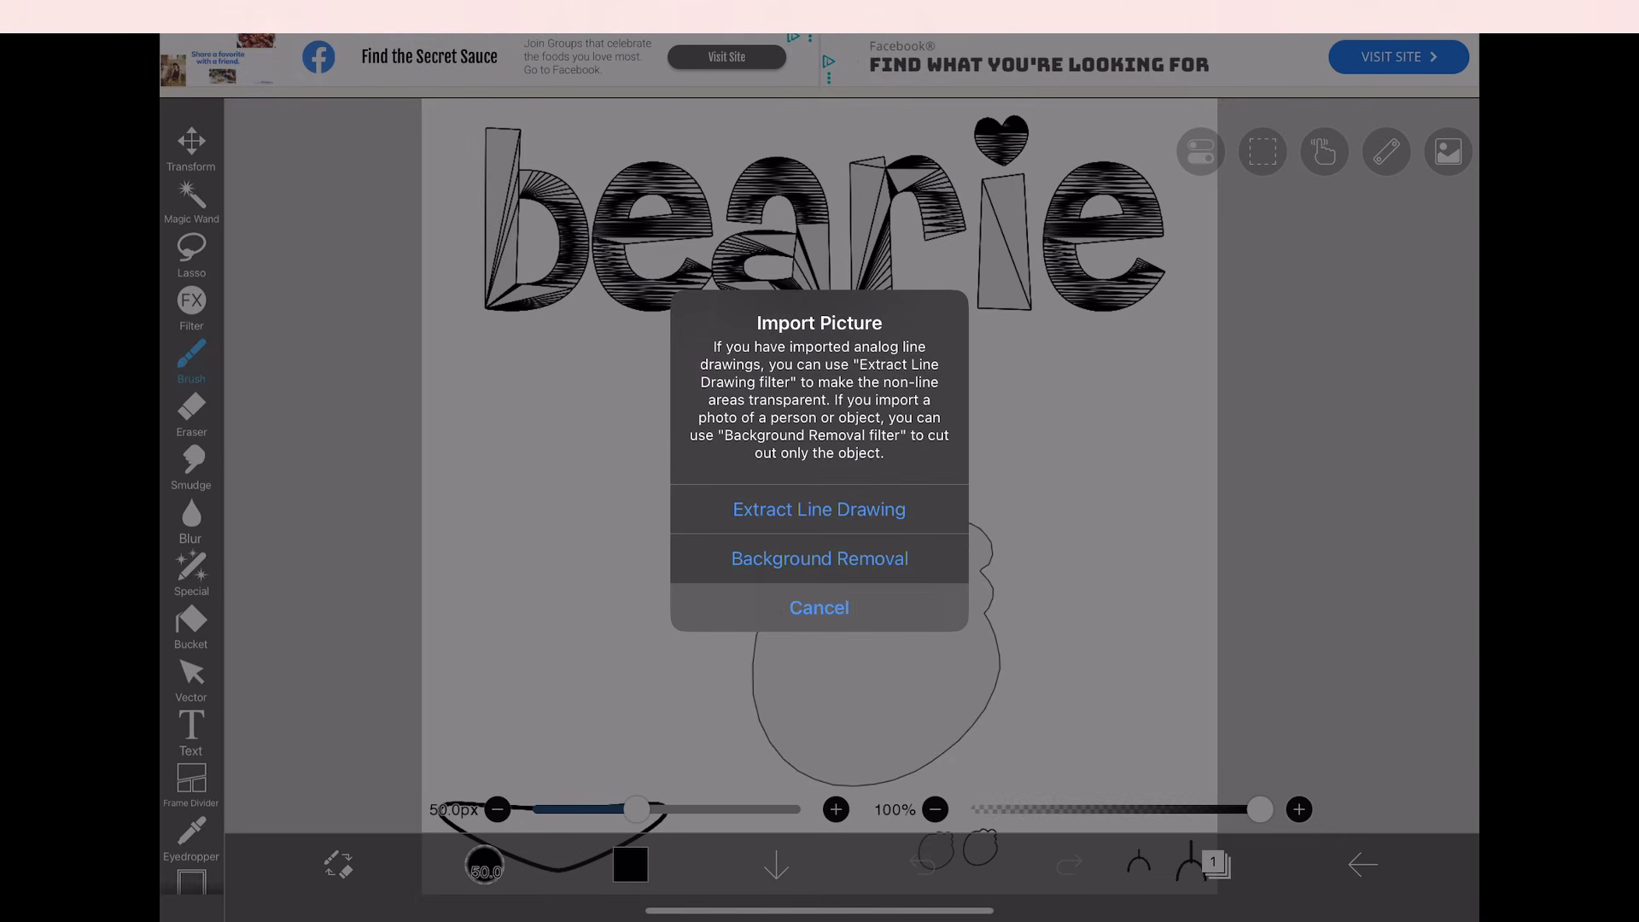
click(818, 606)
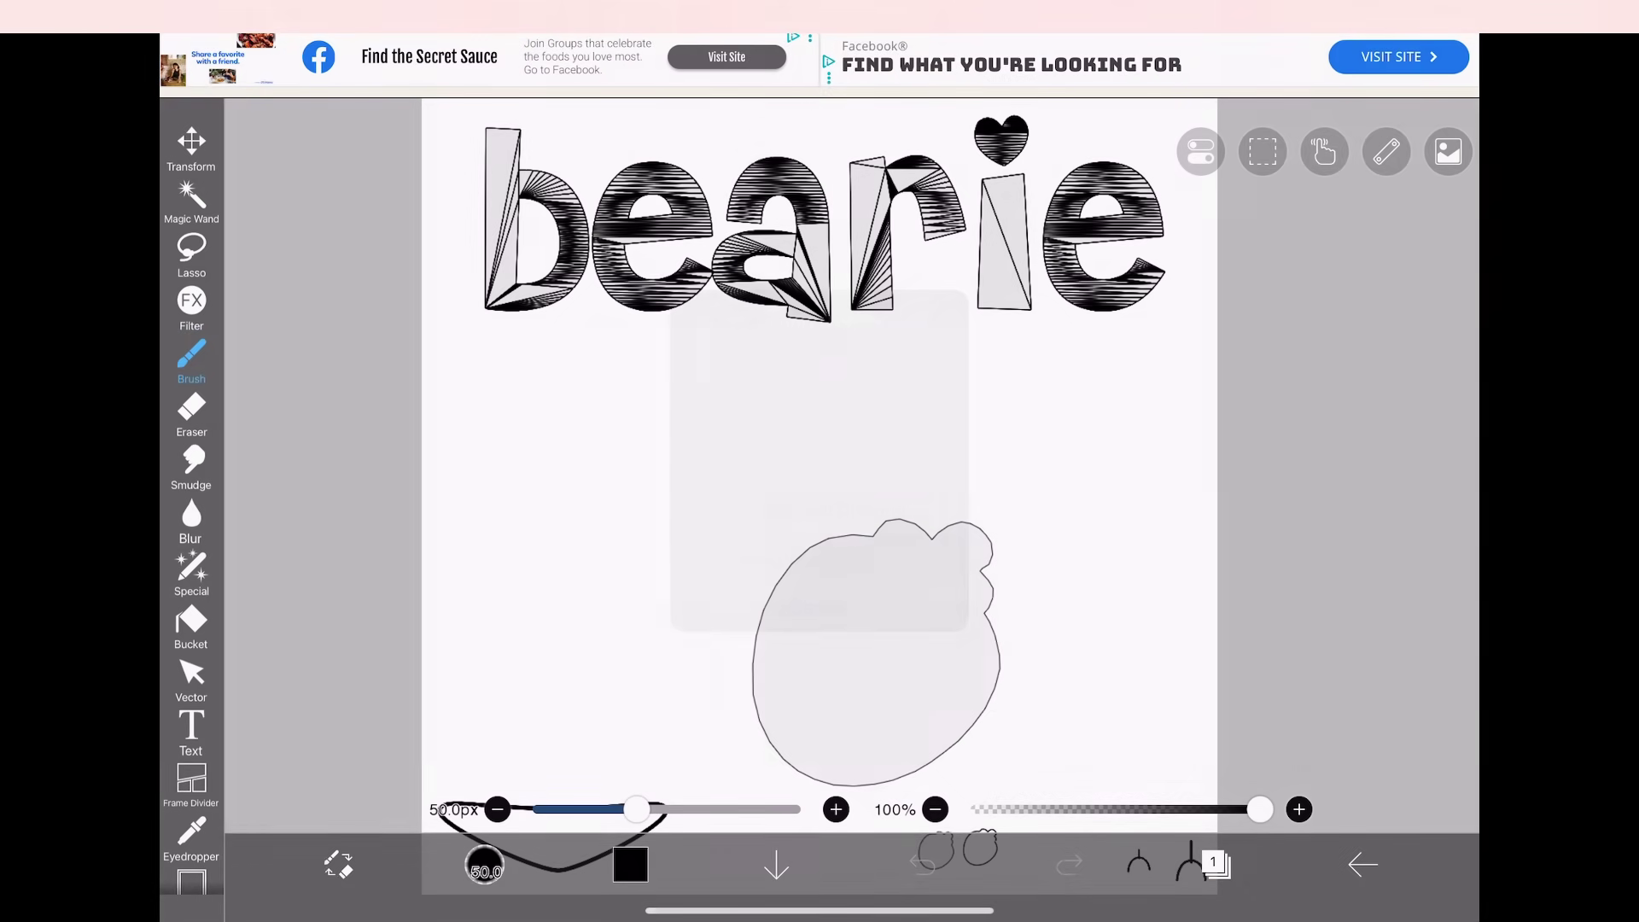
Import the picture with the wings, bow, strawberry and swirl from the photo library and enlarge it to nearly fill the canvas
scroll(819, 460, down, 3)
click(1216, 864)
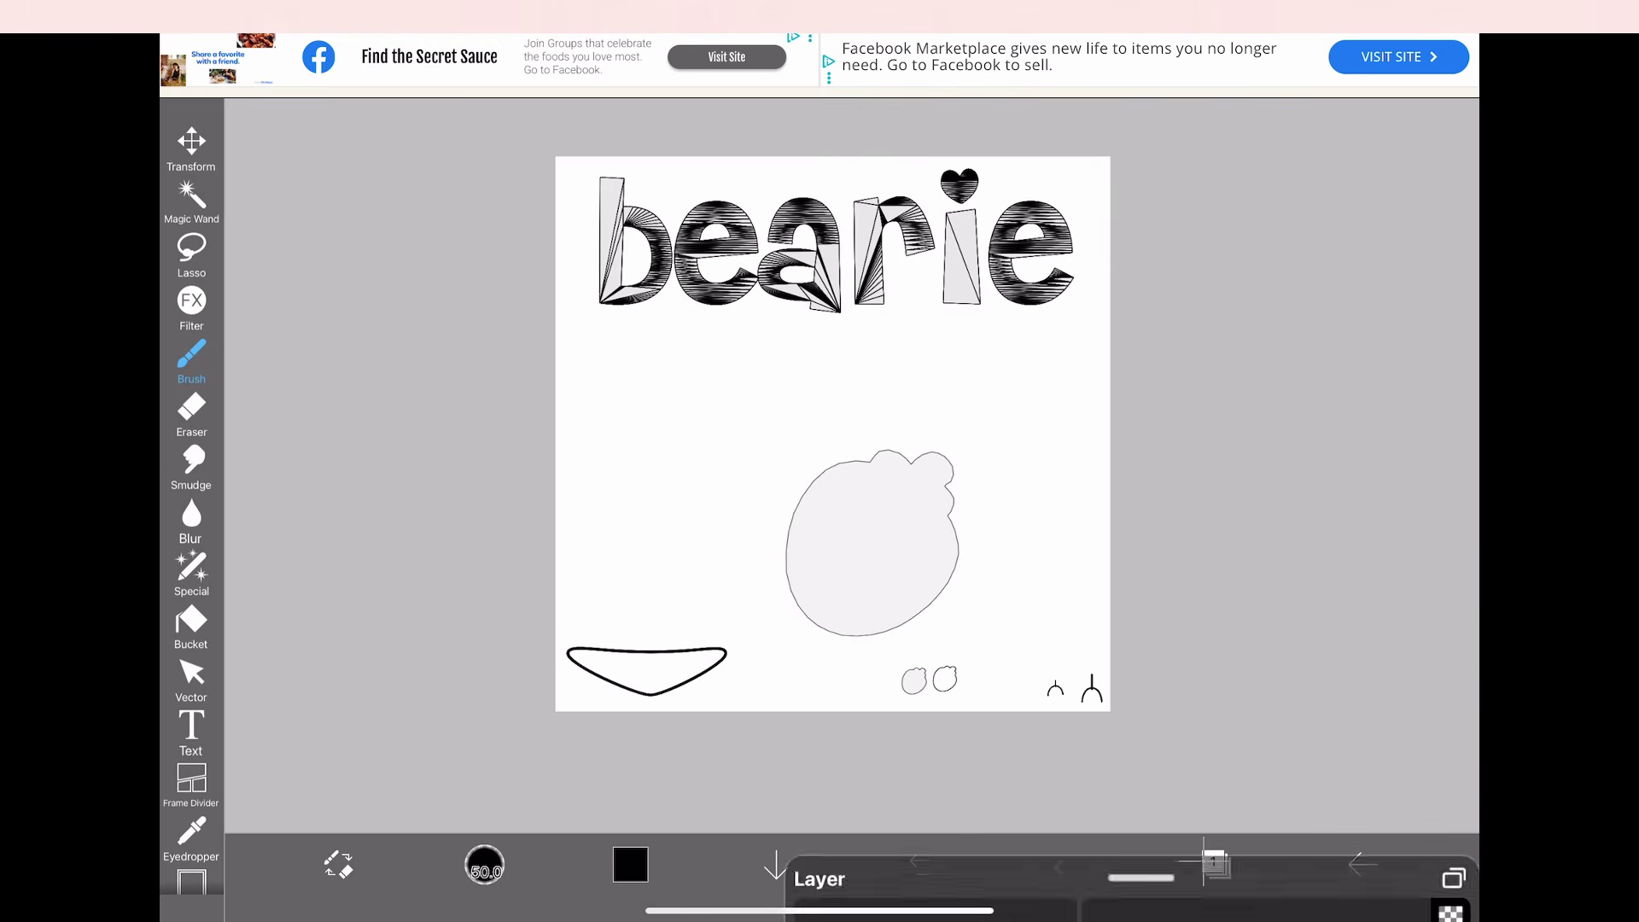
click(1215, 864)
click(1218, 866)
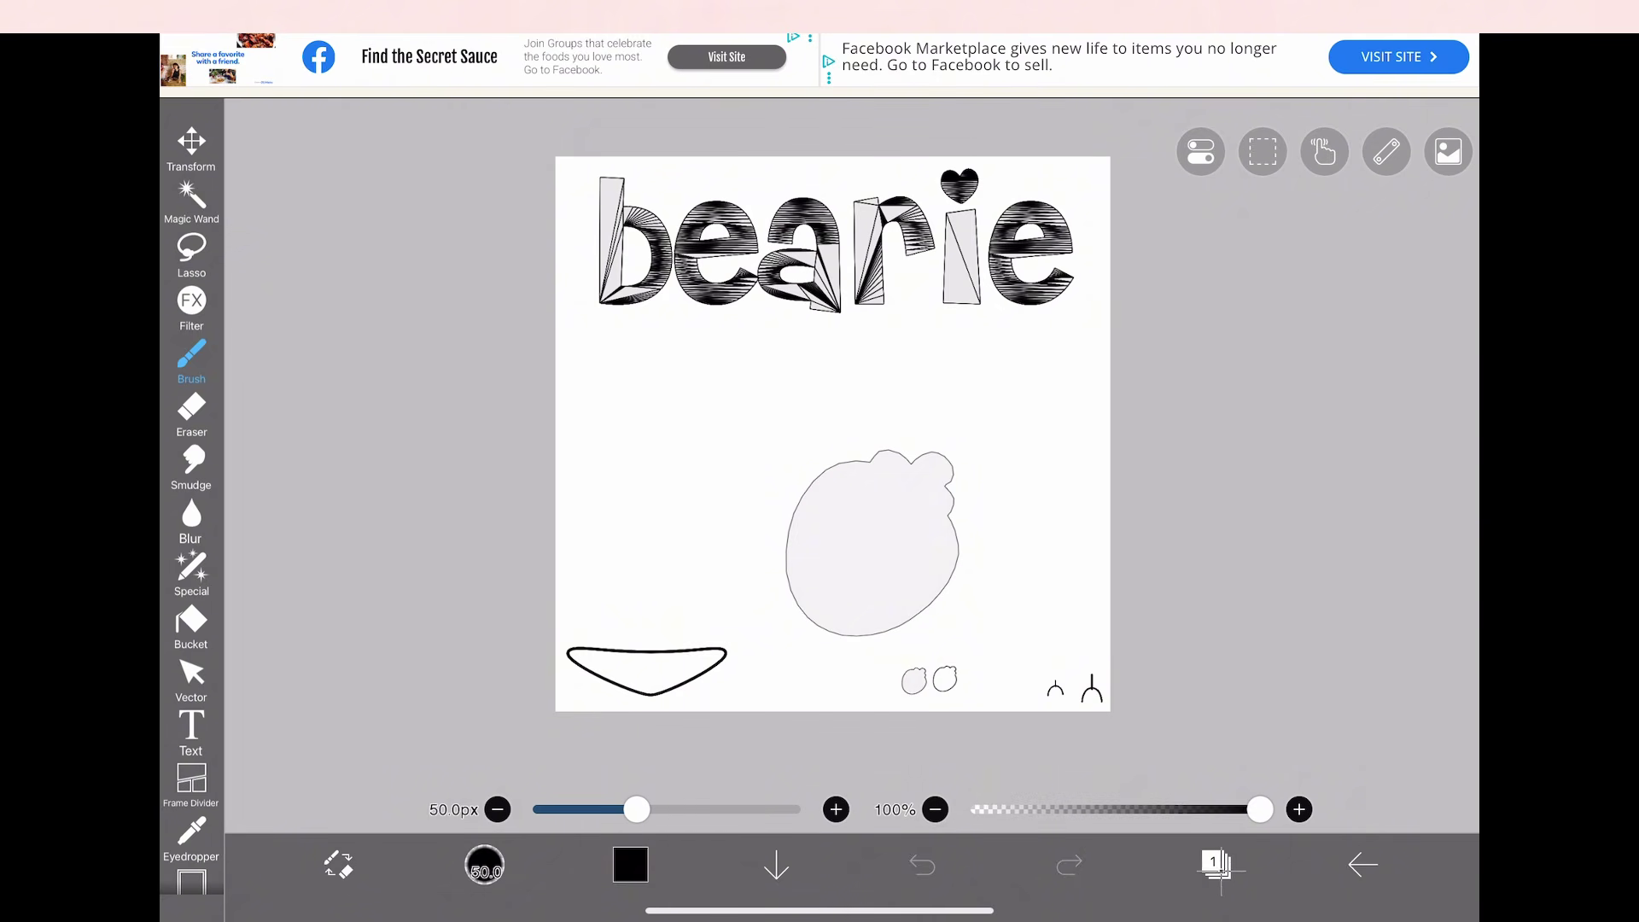
click(1215, 864)
click(935, 803)
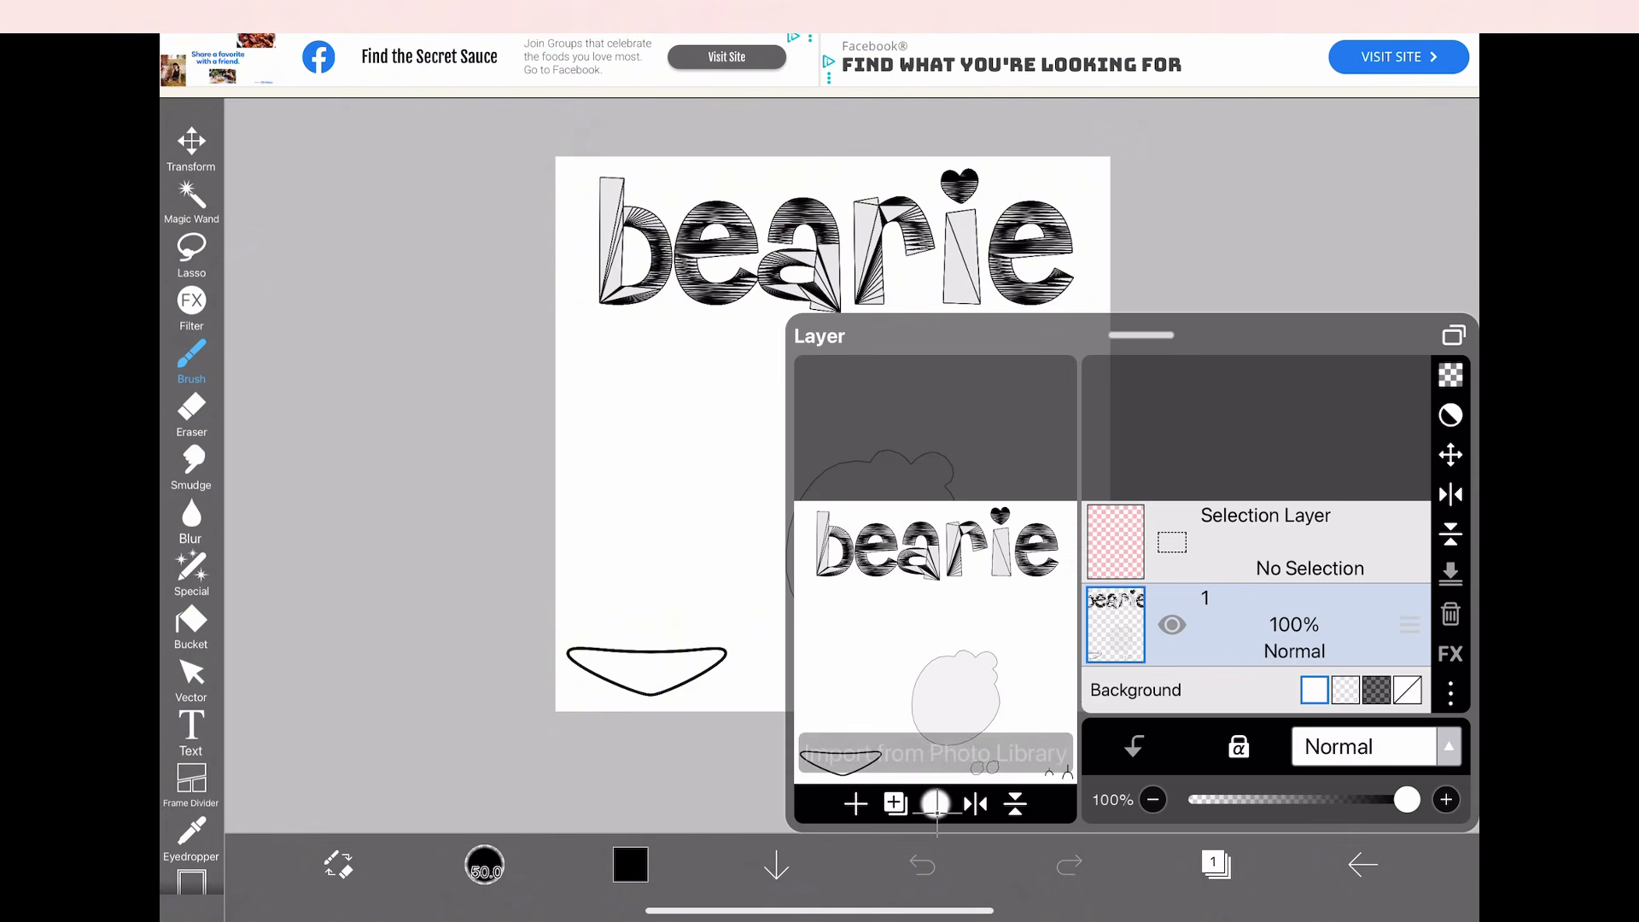
click(927, 250)
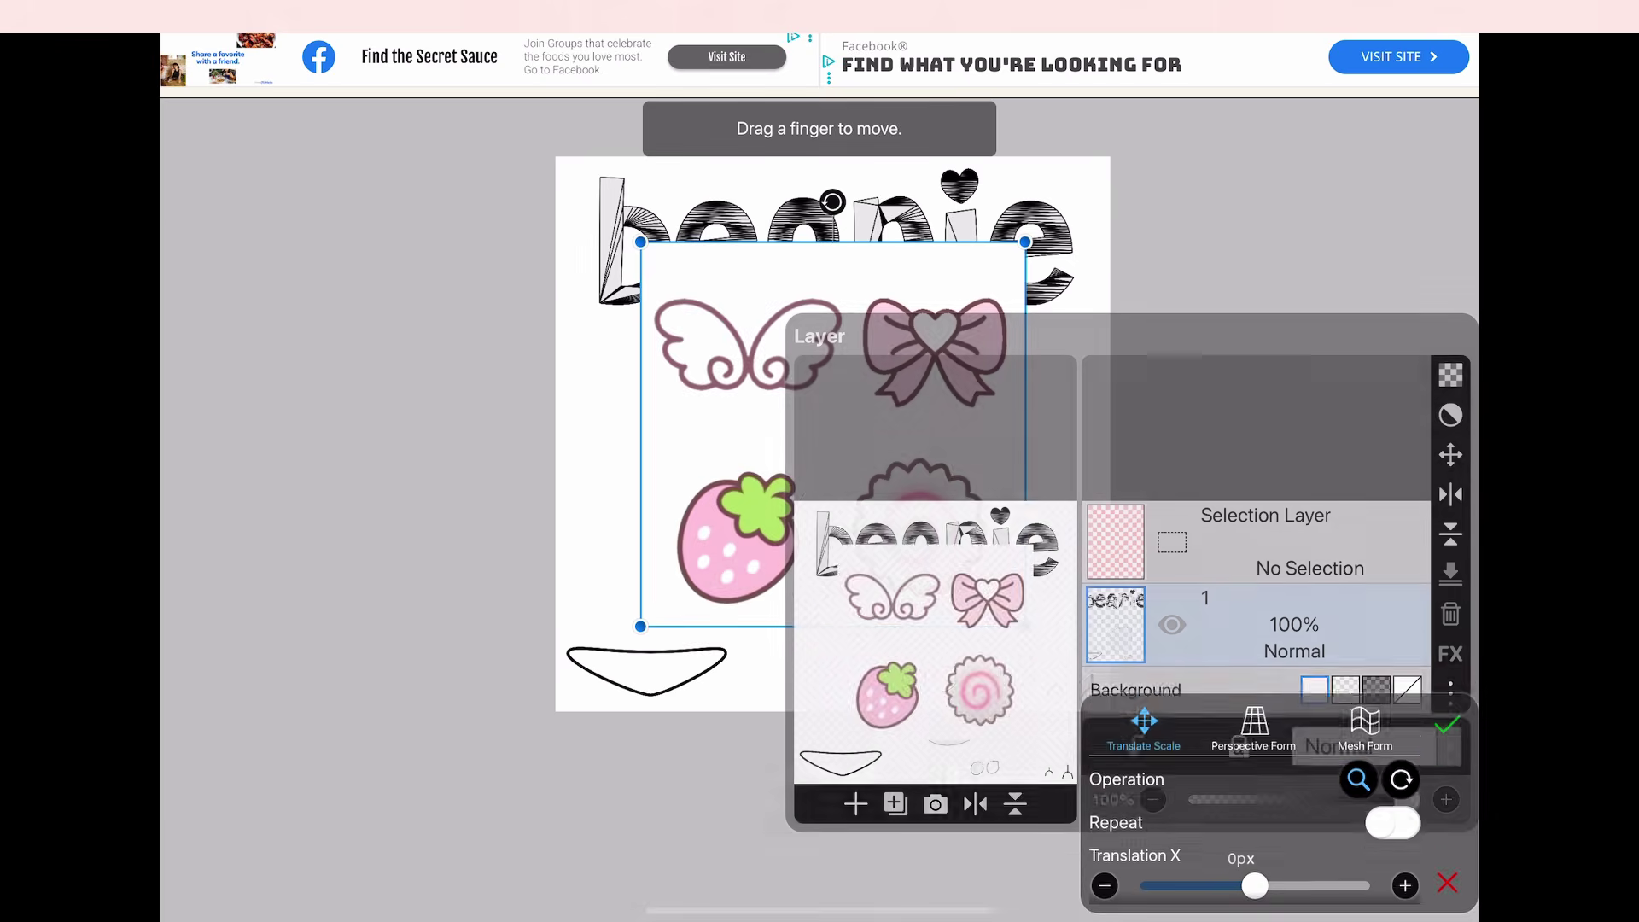
drag(833, 434, 851, 411)
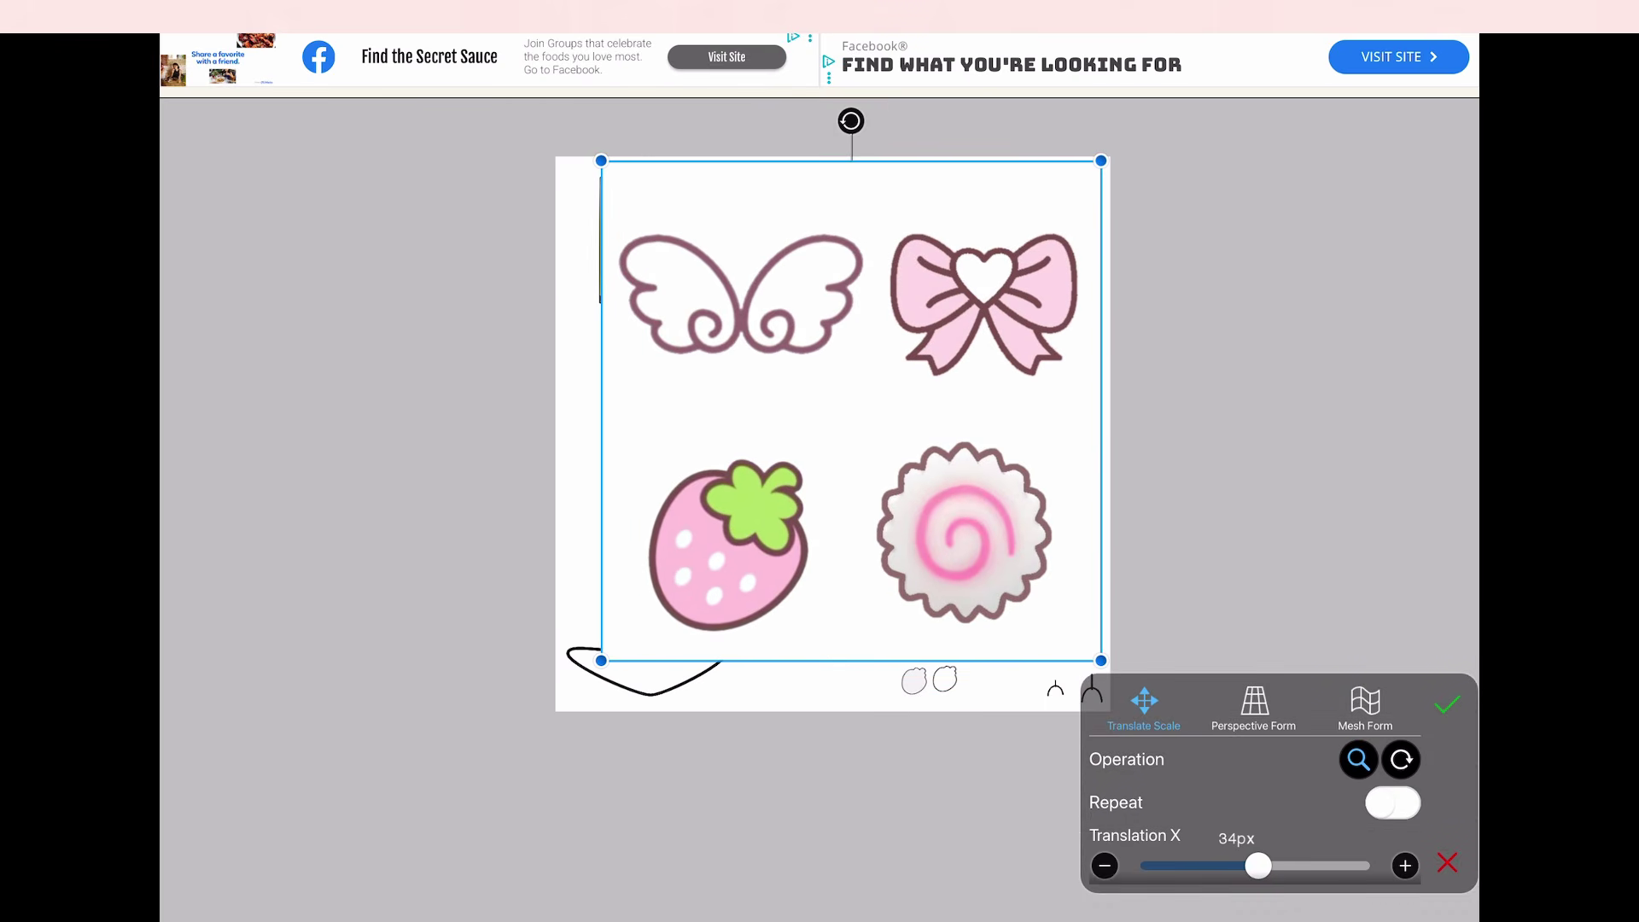
click(1446, 704)
Remove the imported picture's background, specifying the strawberry's leaf and body as the only target at threshold 0.50
click(820, 559)
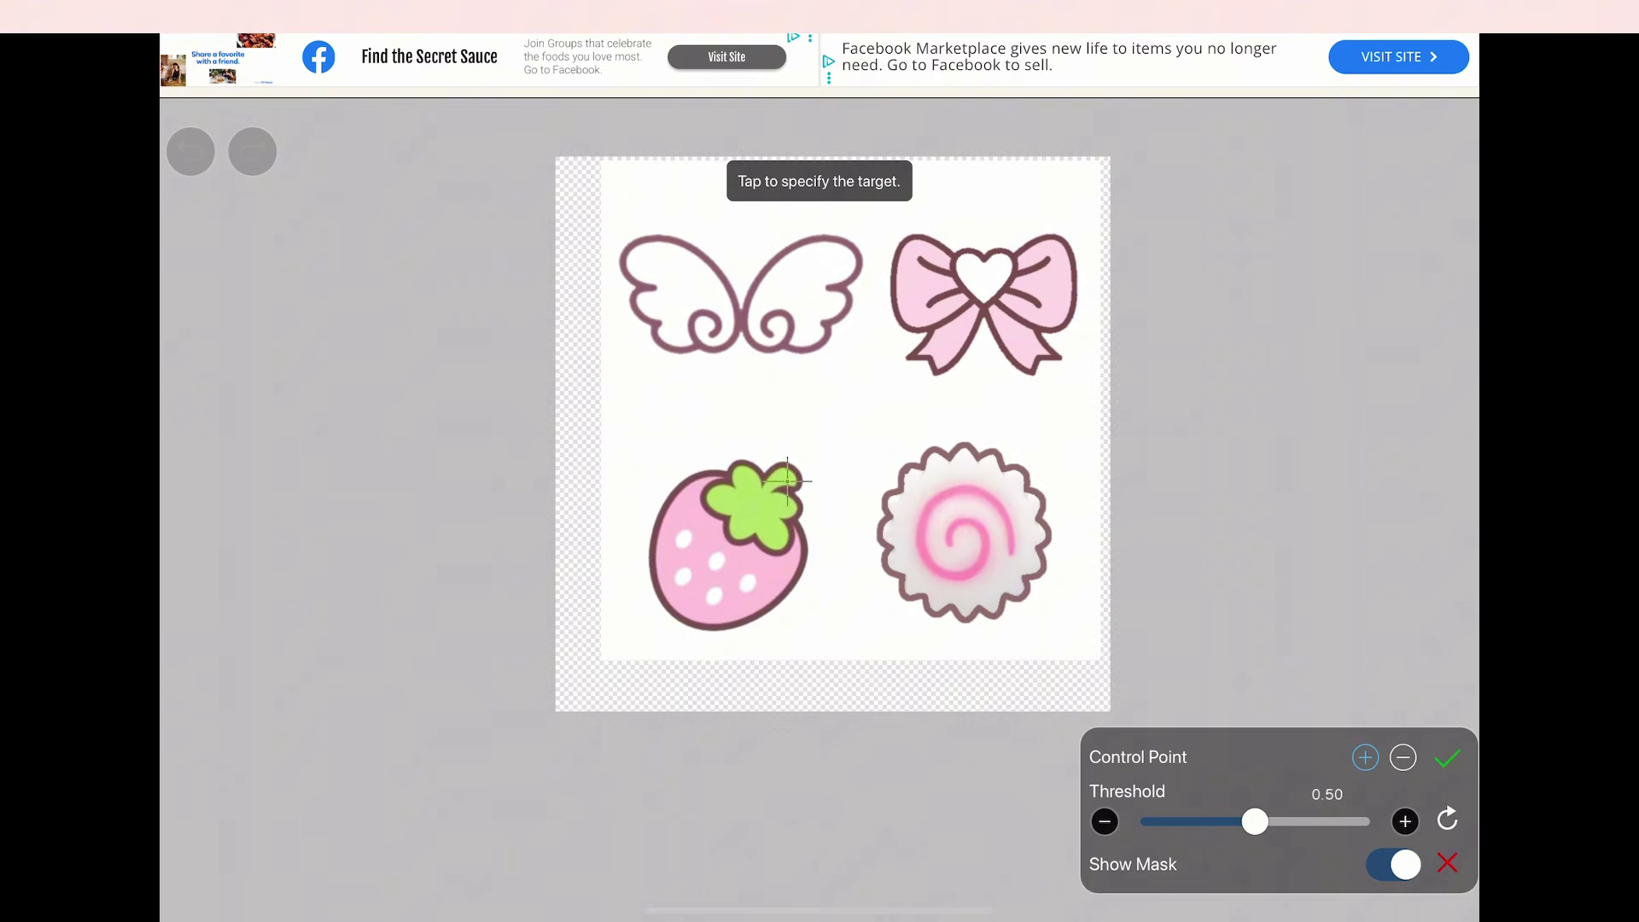
click(751, 531)
click(729, 565)
scroll(730, 559, up, 3)
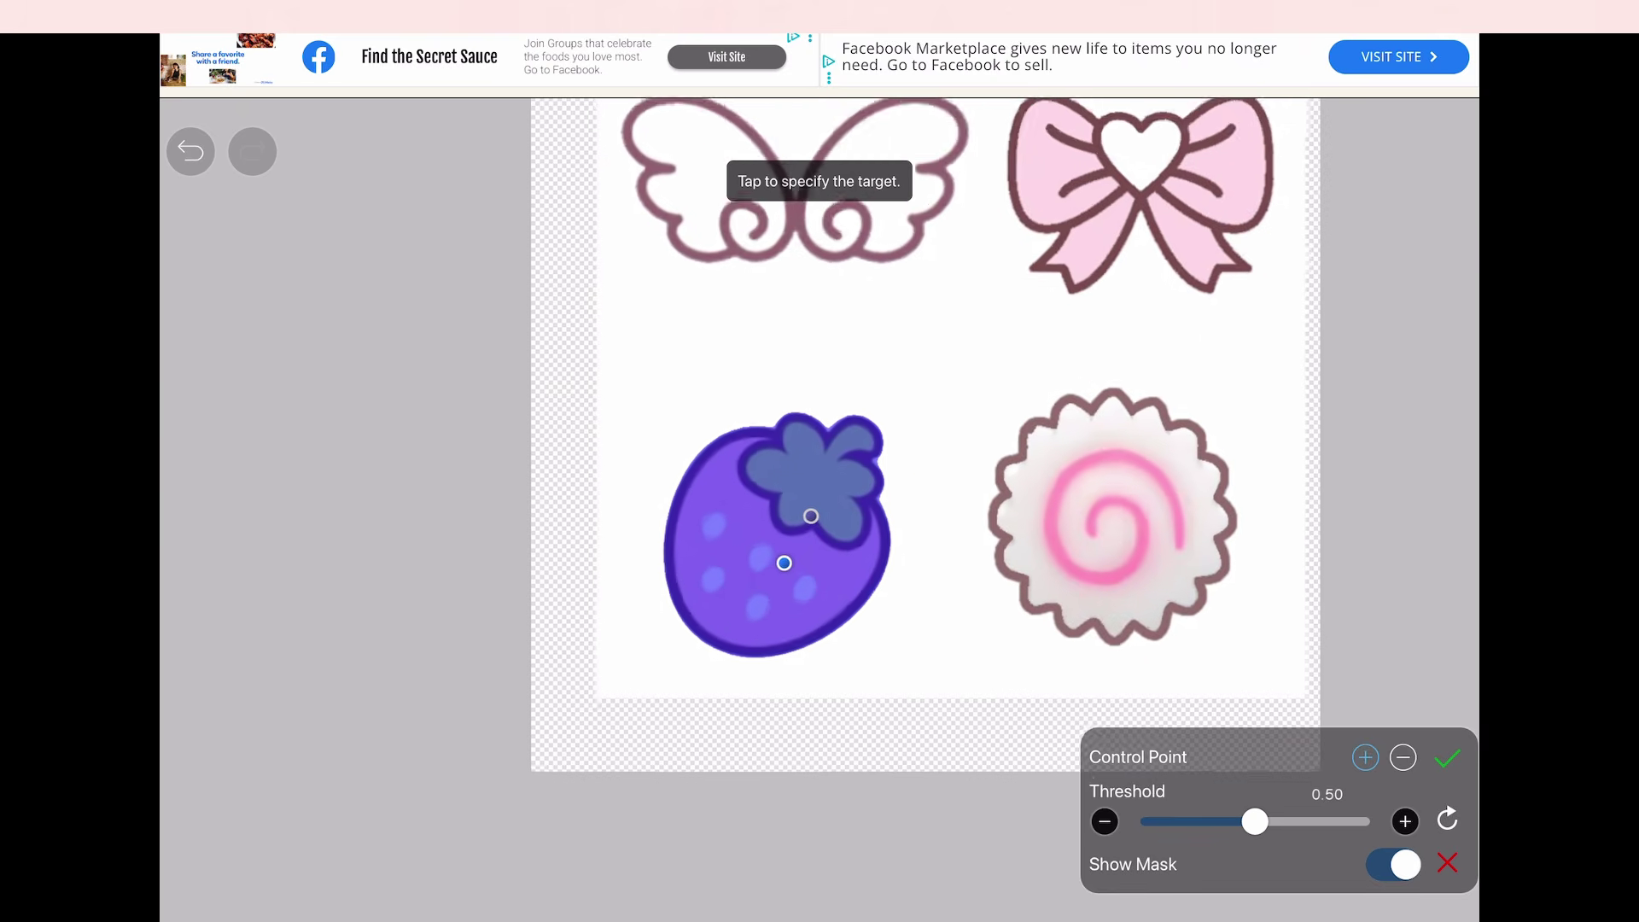
click(1447, 757)
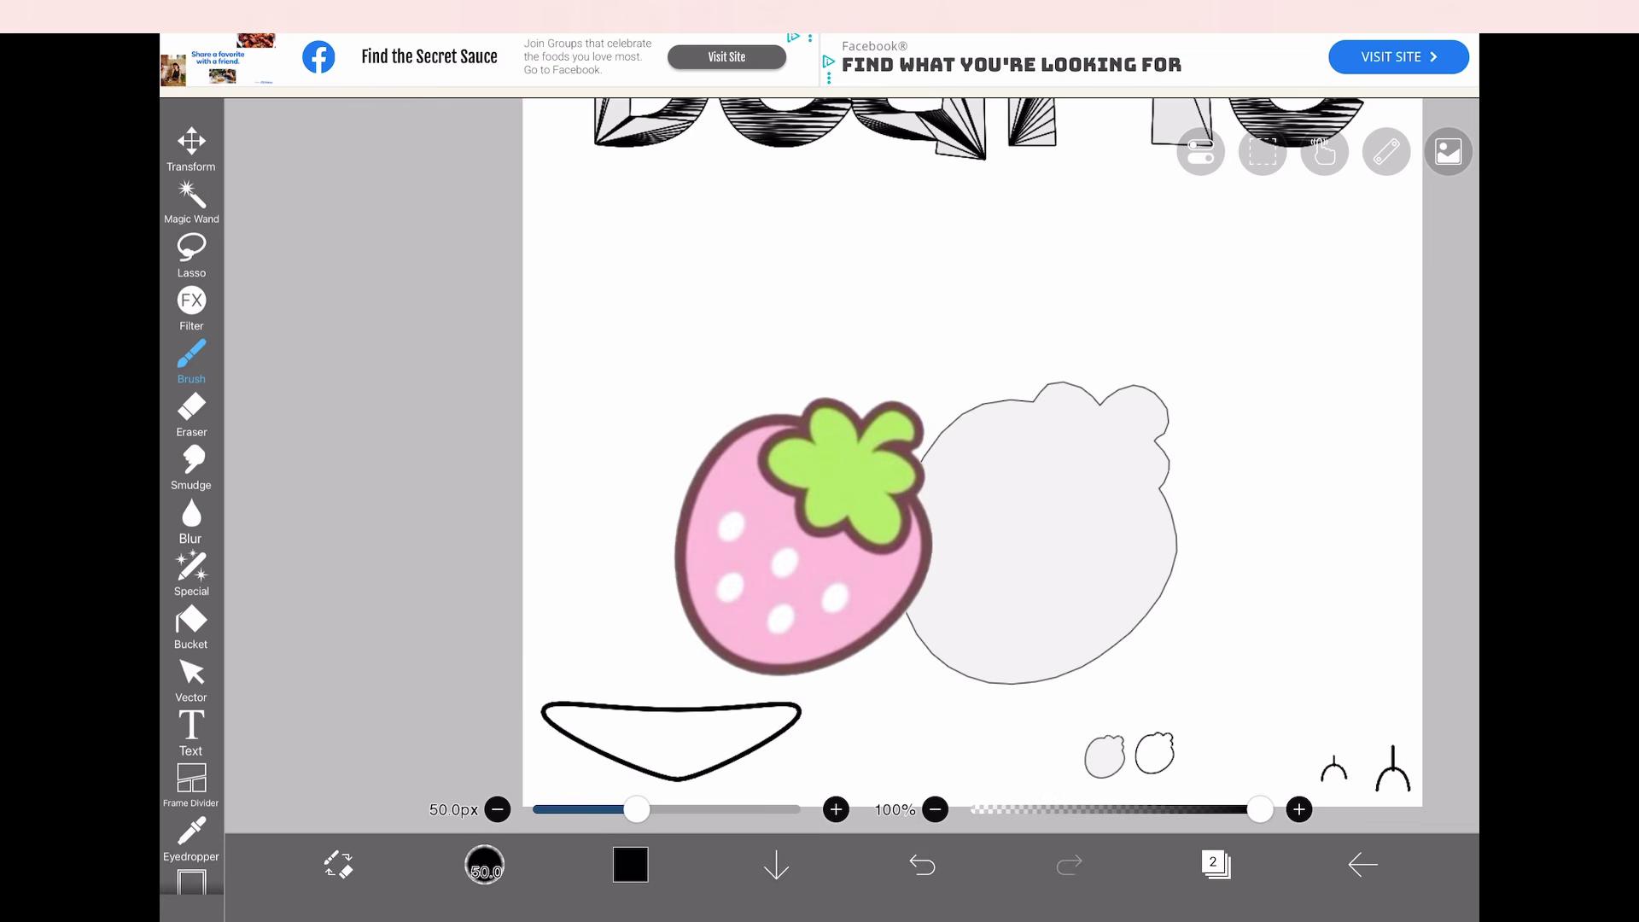
Reorder the layers so the strawberry layer sits below the UV layout layer
scroll(853, 512, up, 2)
click(191, 148)
click(1448, 641)
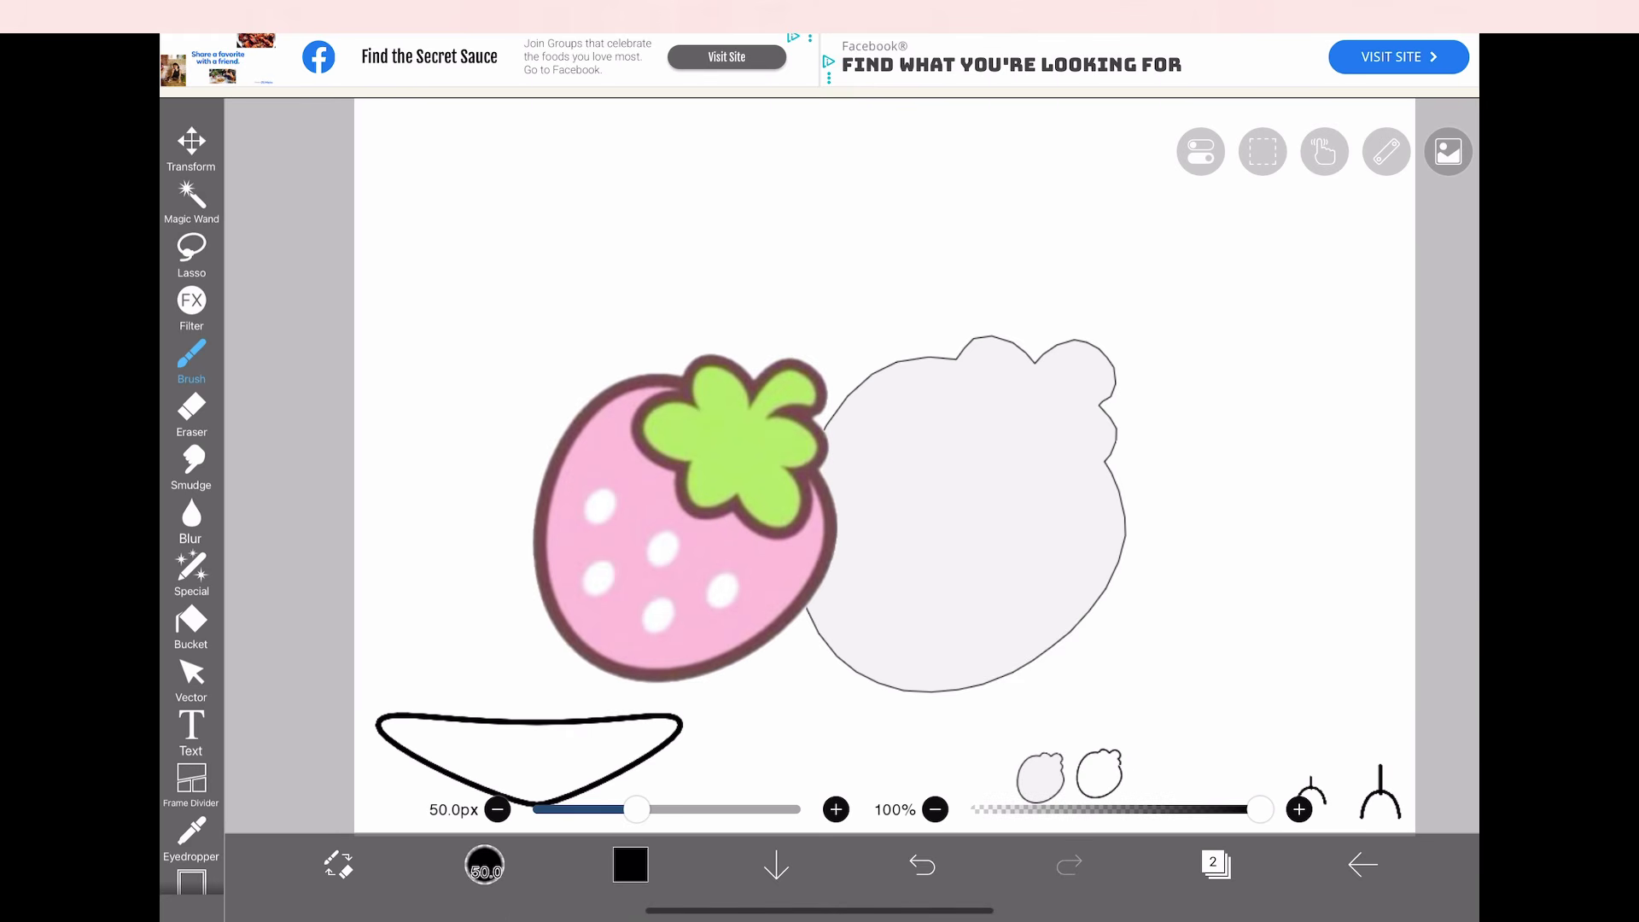
click(1215, 864)
drag(1409, 541, 1409, 622)
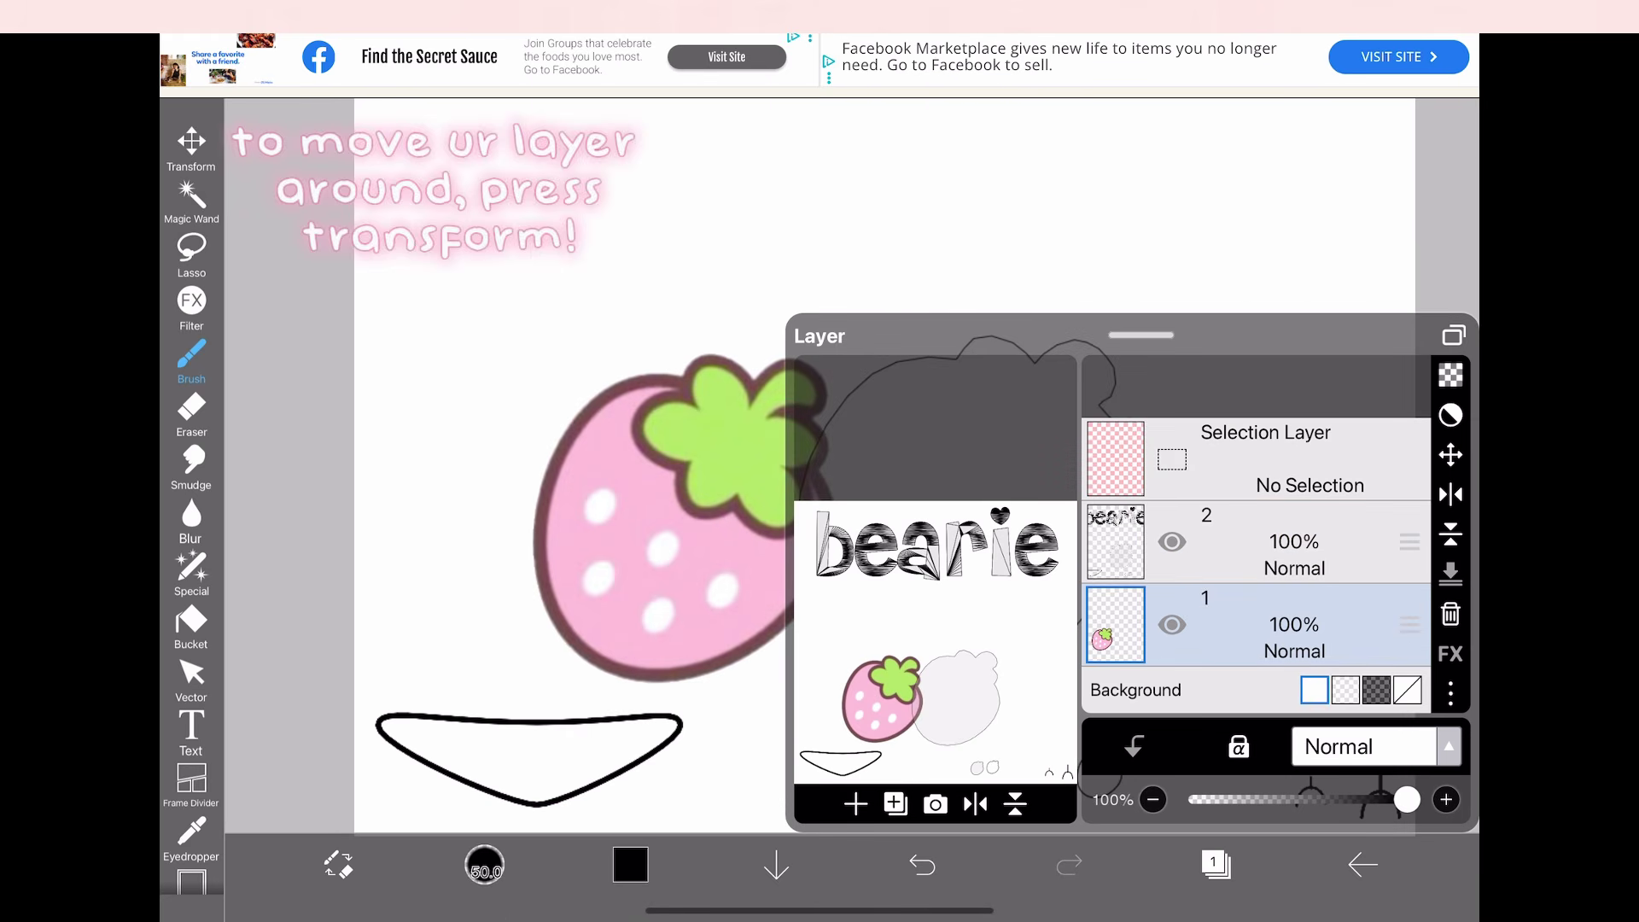
Transform the strawberry to fit the large charm outline, moving it 281 px and -21 px and scaling it to 109%
click(1215, 864)
click(191, 148)
drag(674, 512, 962, 510)
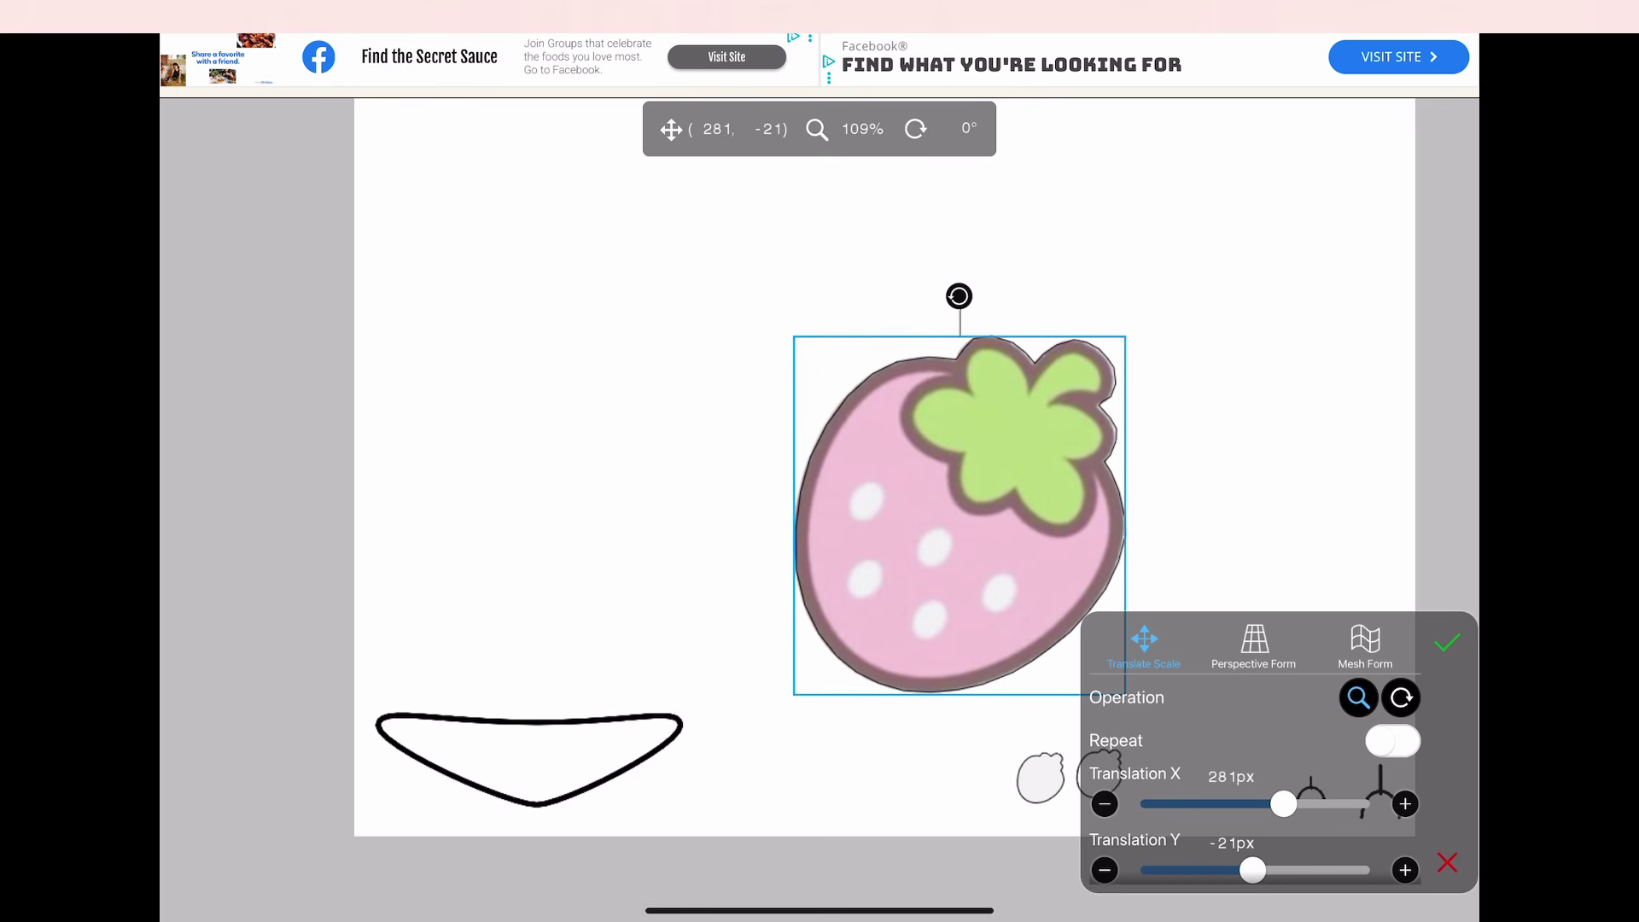
click(1447, 642)
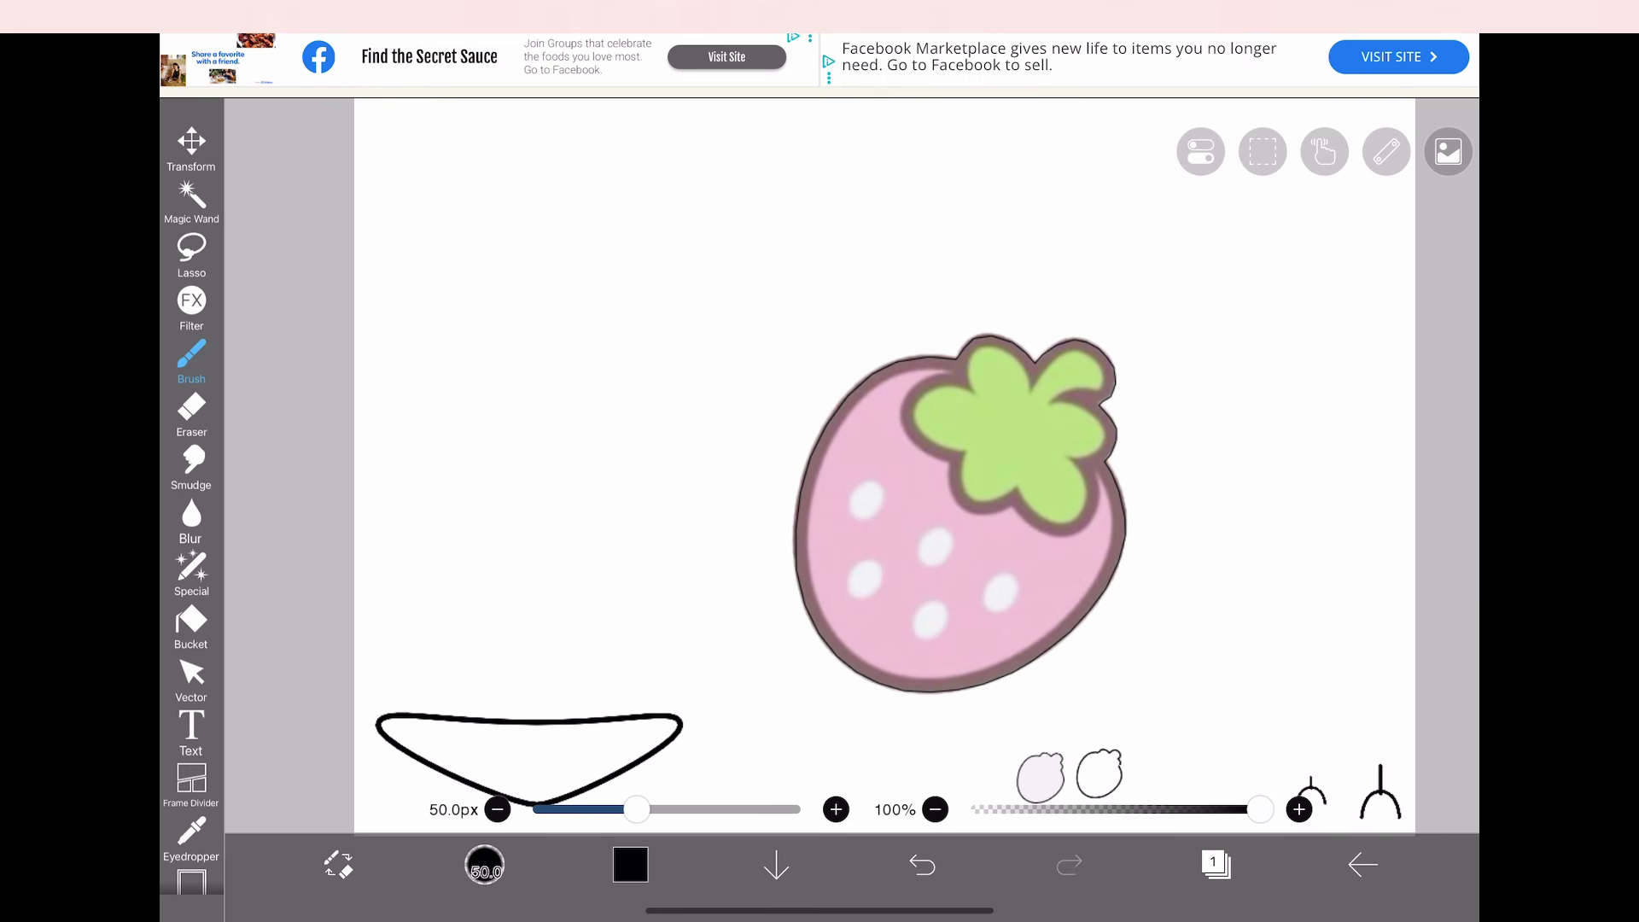
Hide the UV layout layer and sample the strawberry's dark brown outline as the brush colour
scroll(1157, 751, up, 1)
click(1215, 863)
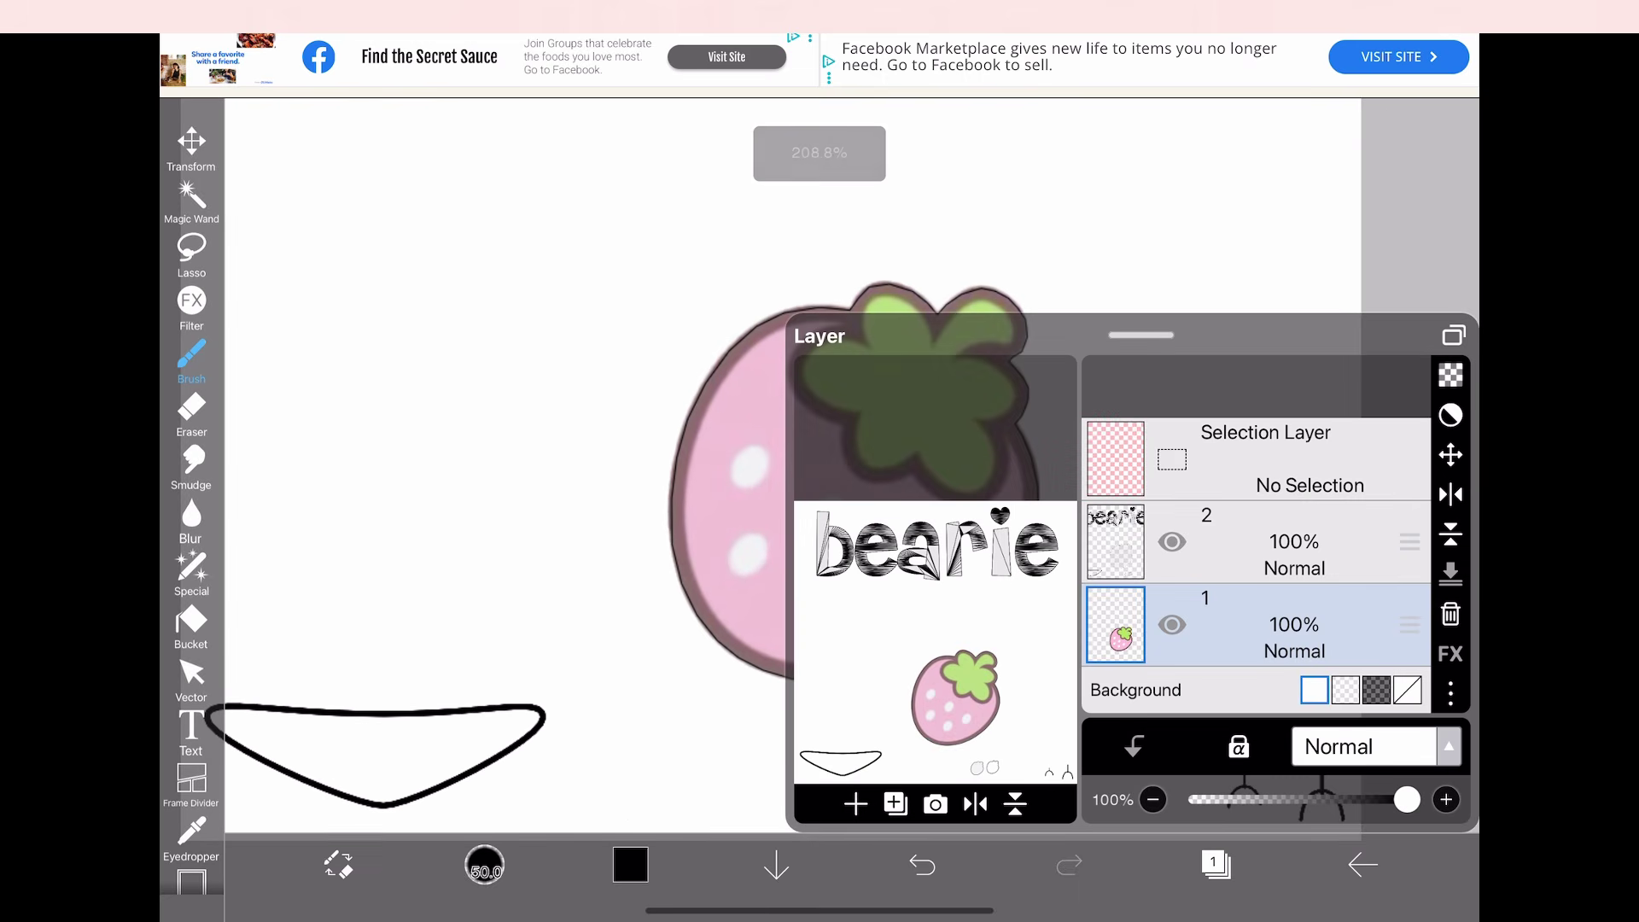
click(1171, 541)
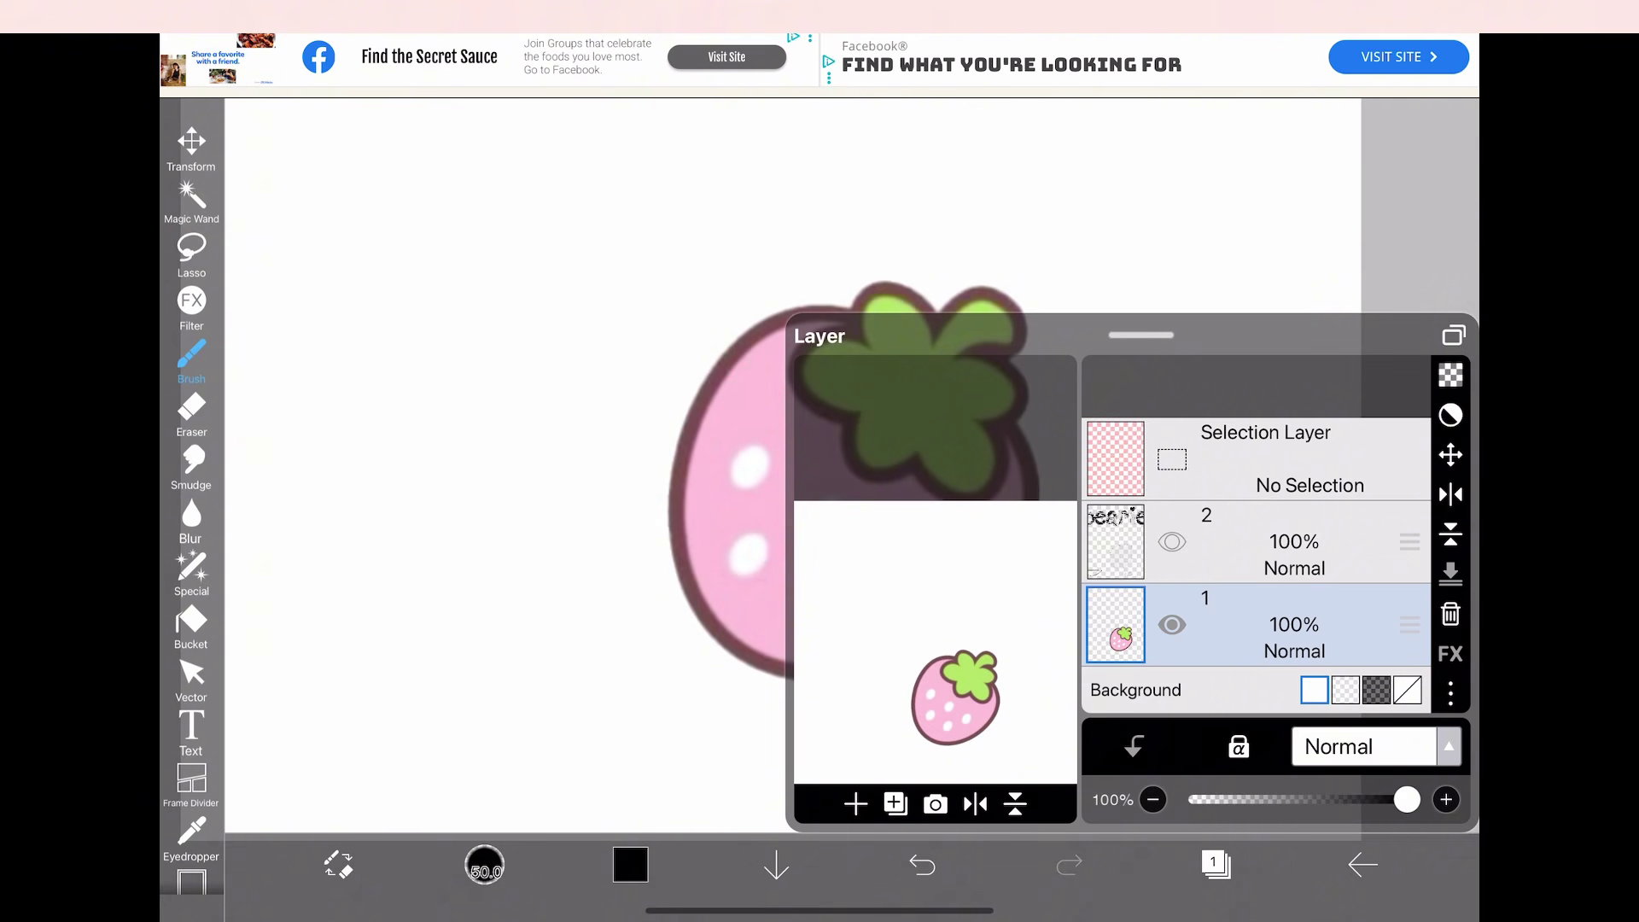
click(1216, 863)
scroll(1043, 501, up, 10)
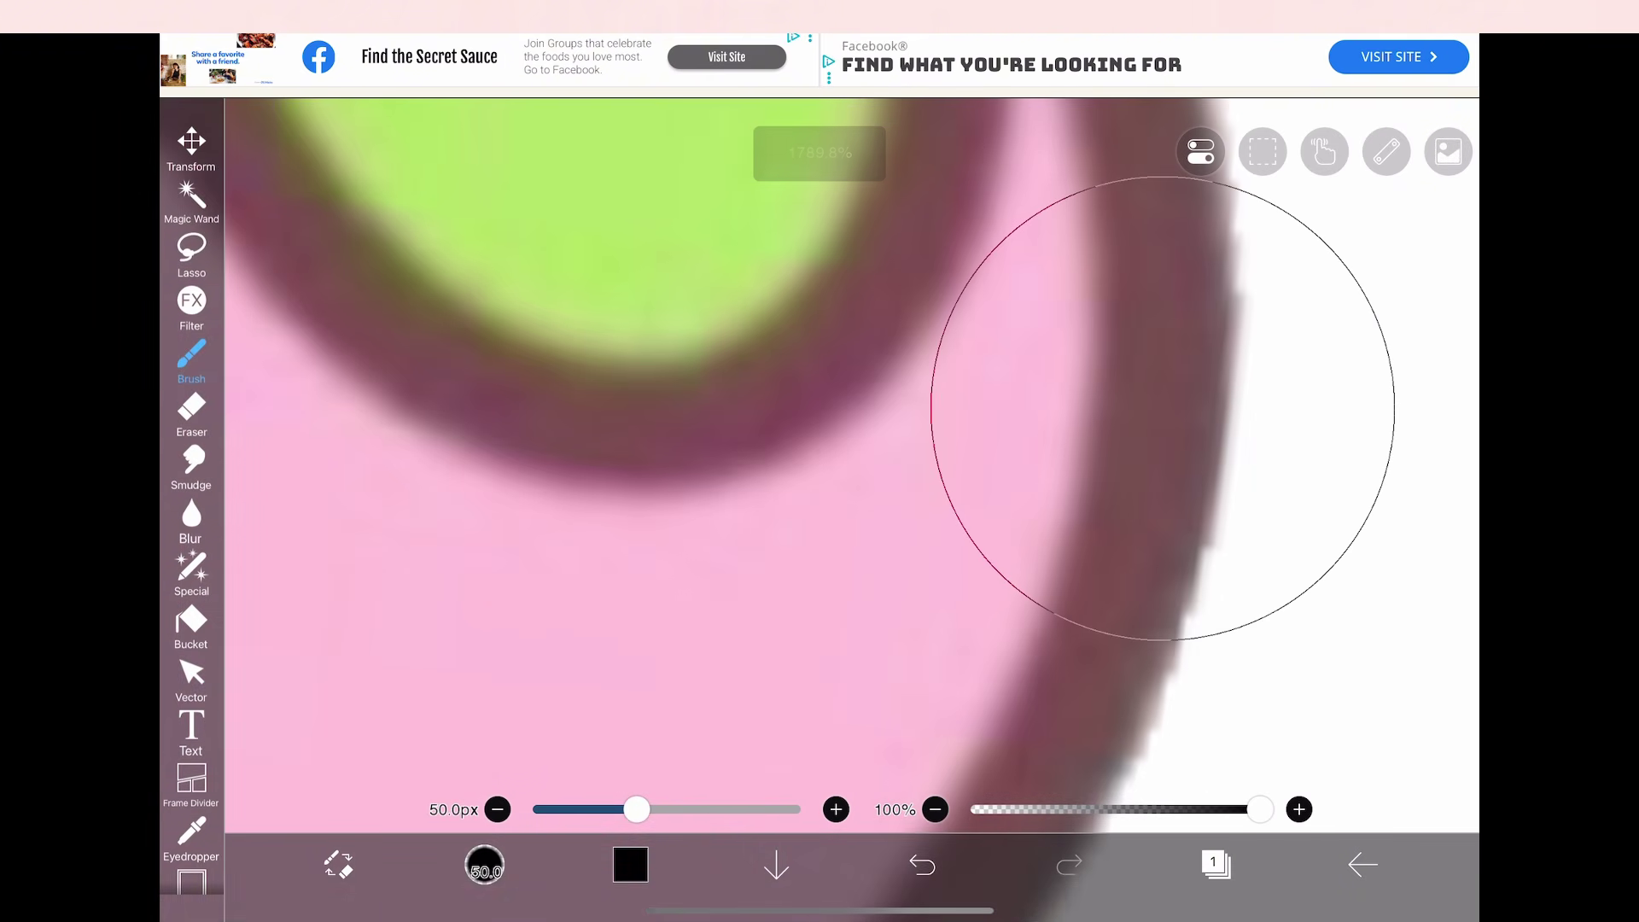
click(1162, 408)
scroll(853, 426, down, 10)
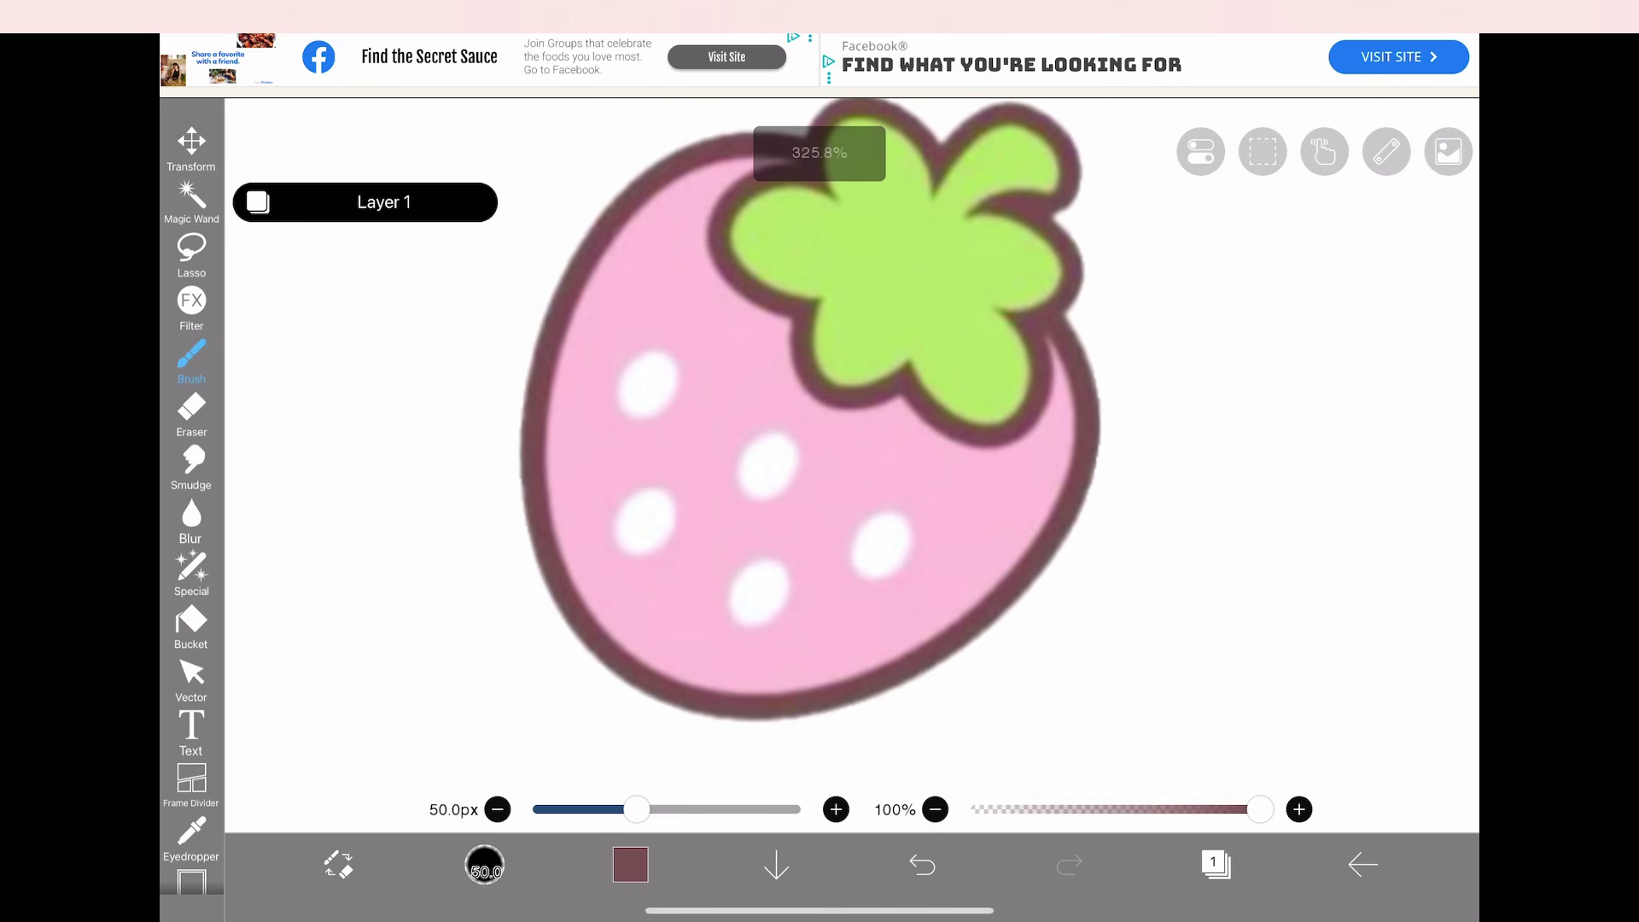
Add a new layer and place it below the strawberry layer
click(1216, 864)
click(855, 803)
drag(1408, 546, 1406, 636)
click(1215, 864)
Paint a thick brown border all around the strawberry's edge with the 50 px brush
scroll(819, 478, down, 3)
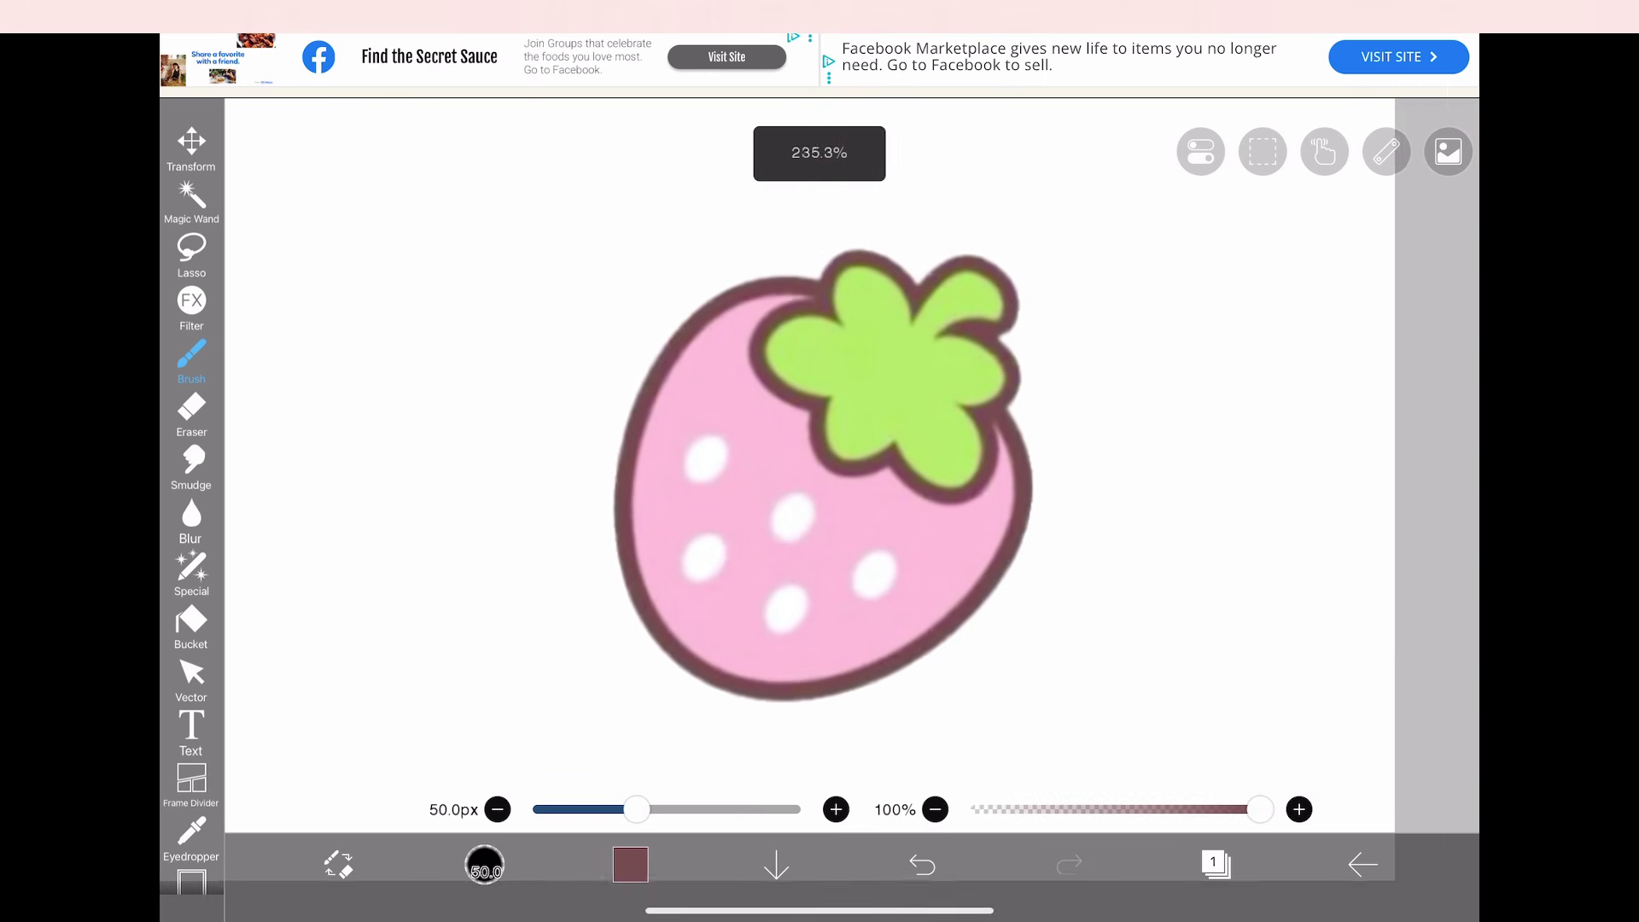
mouse_move(892, 309)
mouse_down()
mouse_move(819, 305)
mouse_move(743, 333)
mouse_move(657, 458)
mouse_up()
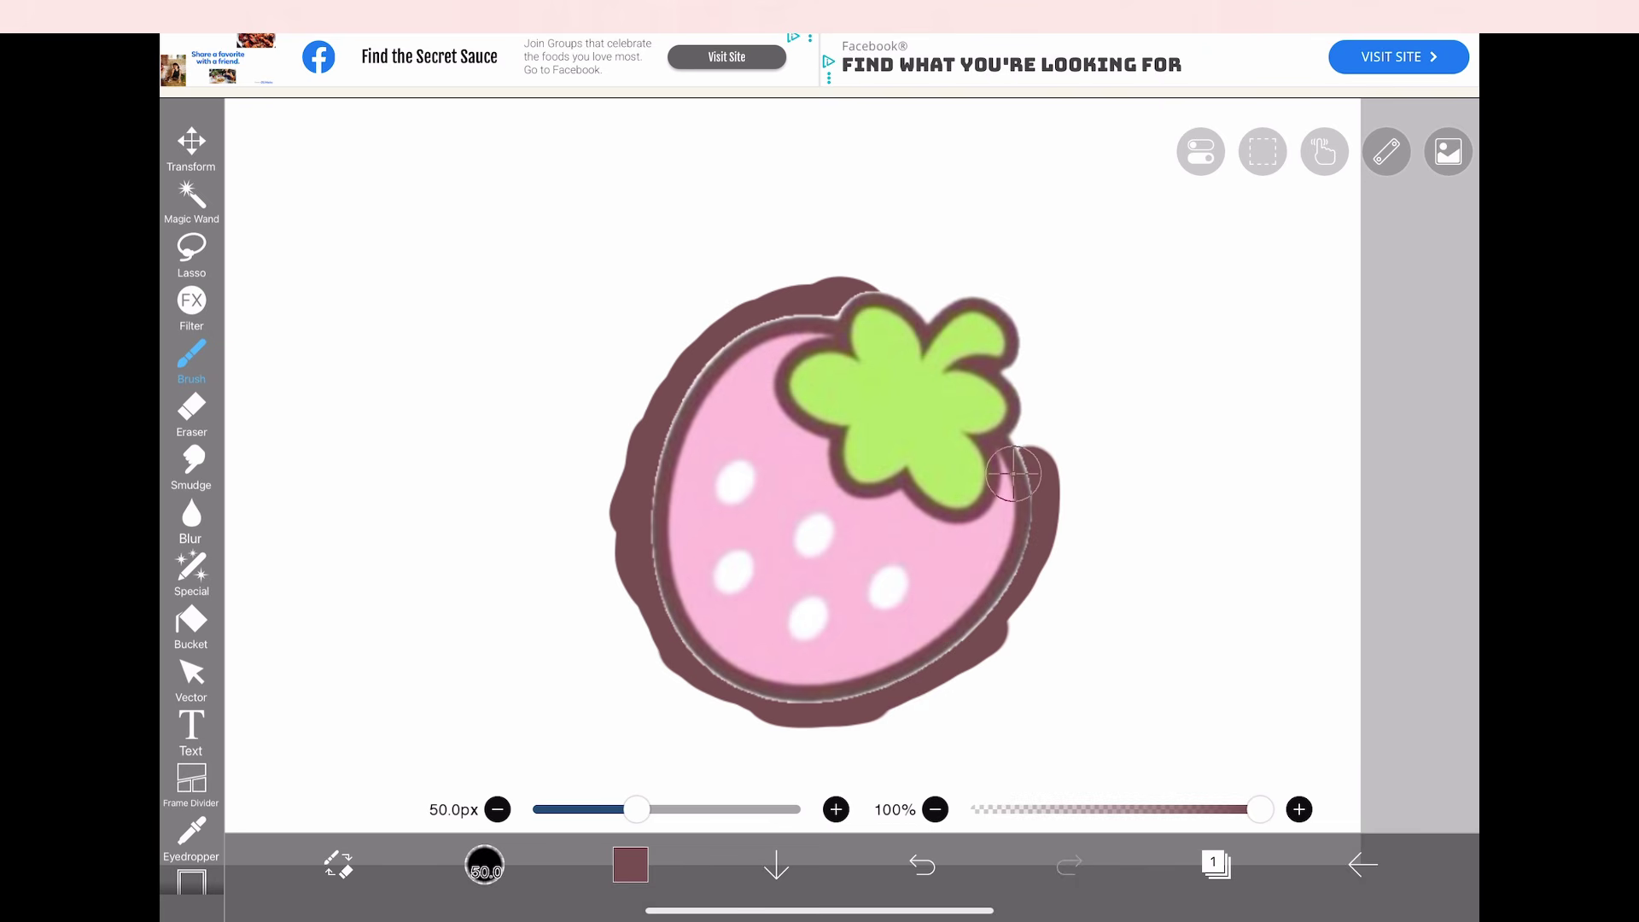
drag(1013, 474, 1018, 411)
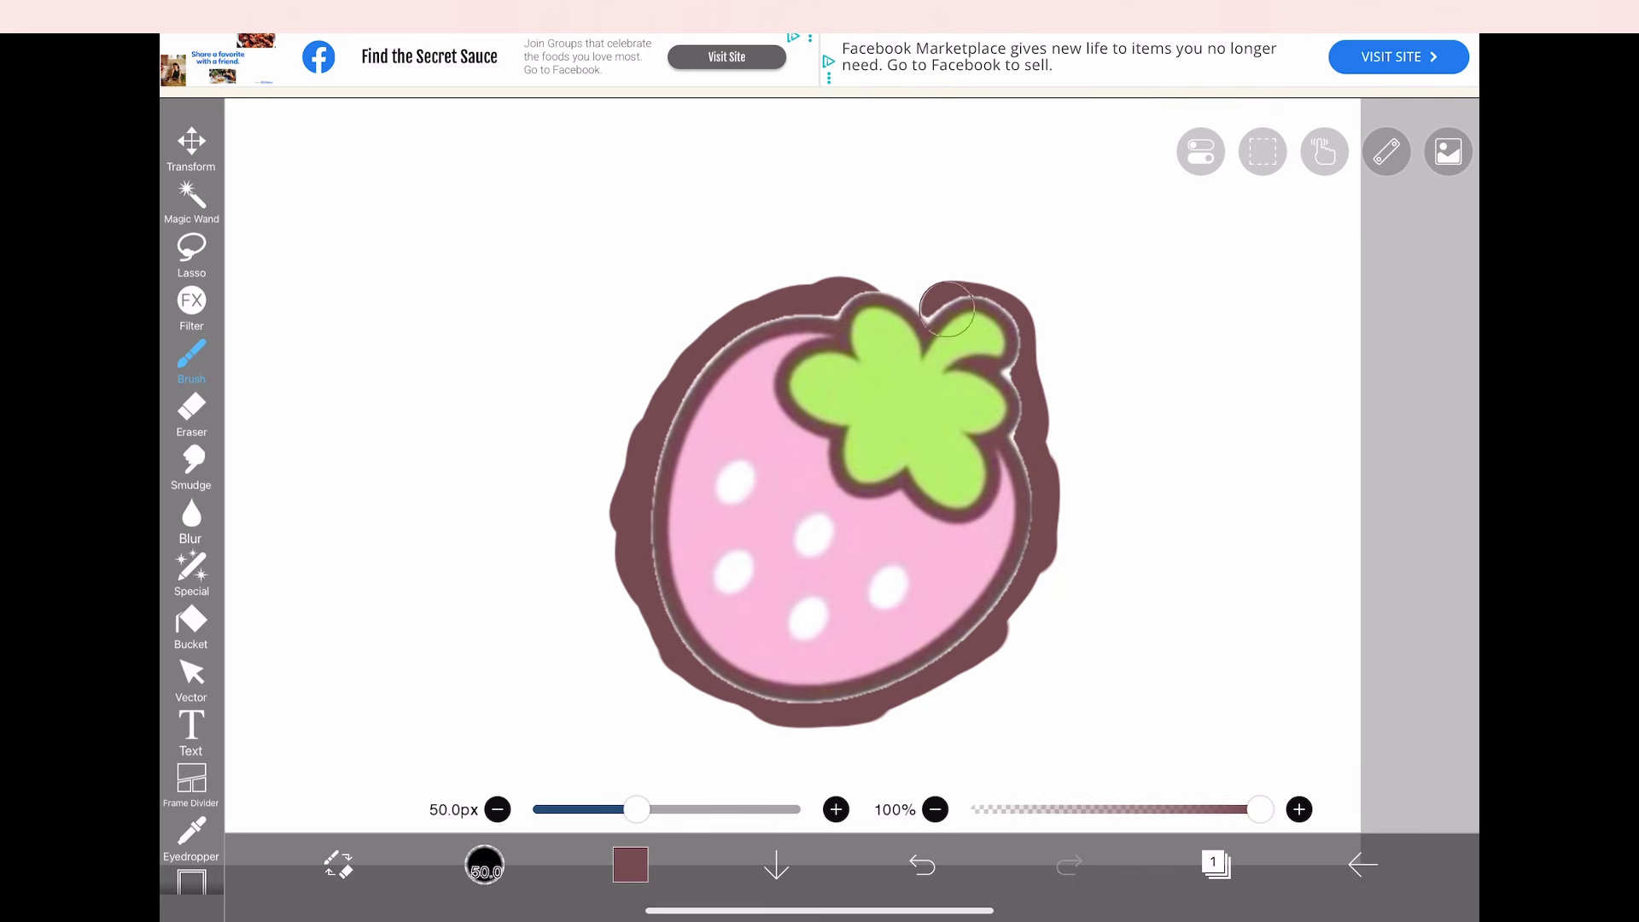
ctrl+scroll(832, 494, up, 5)
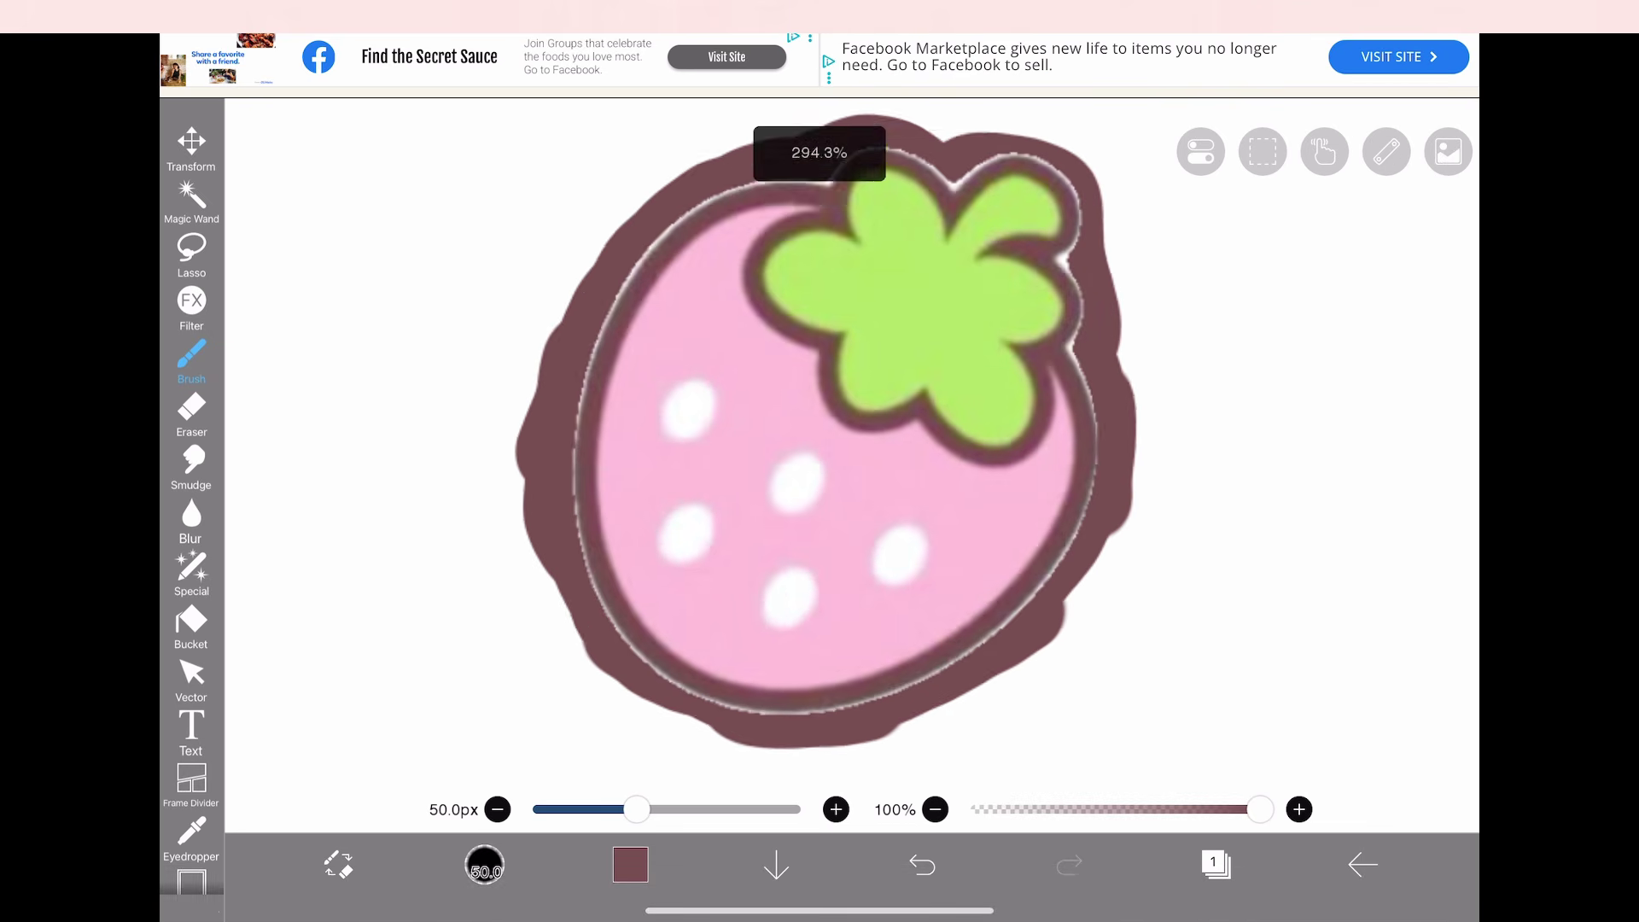
Select the strawberry layer and turn on its alpha lock
click(1215, 864)
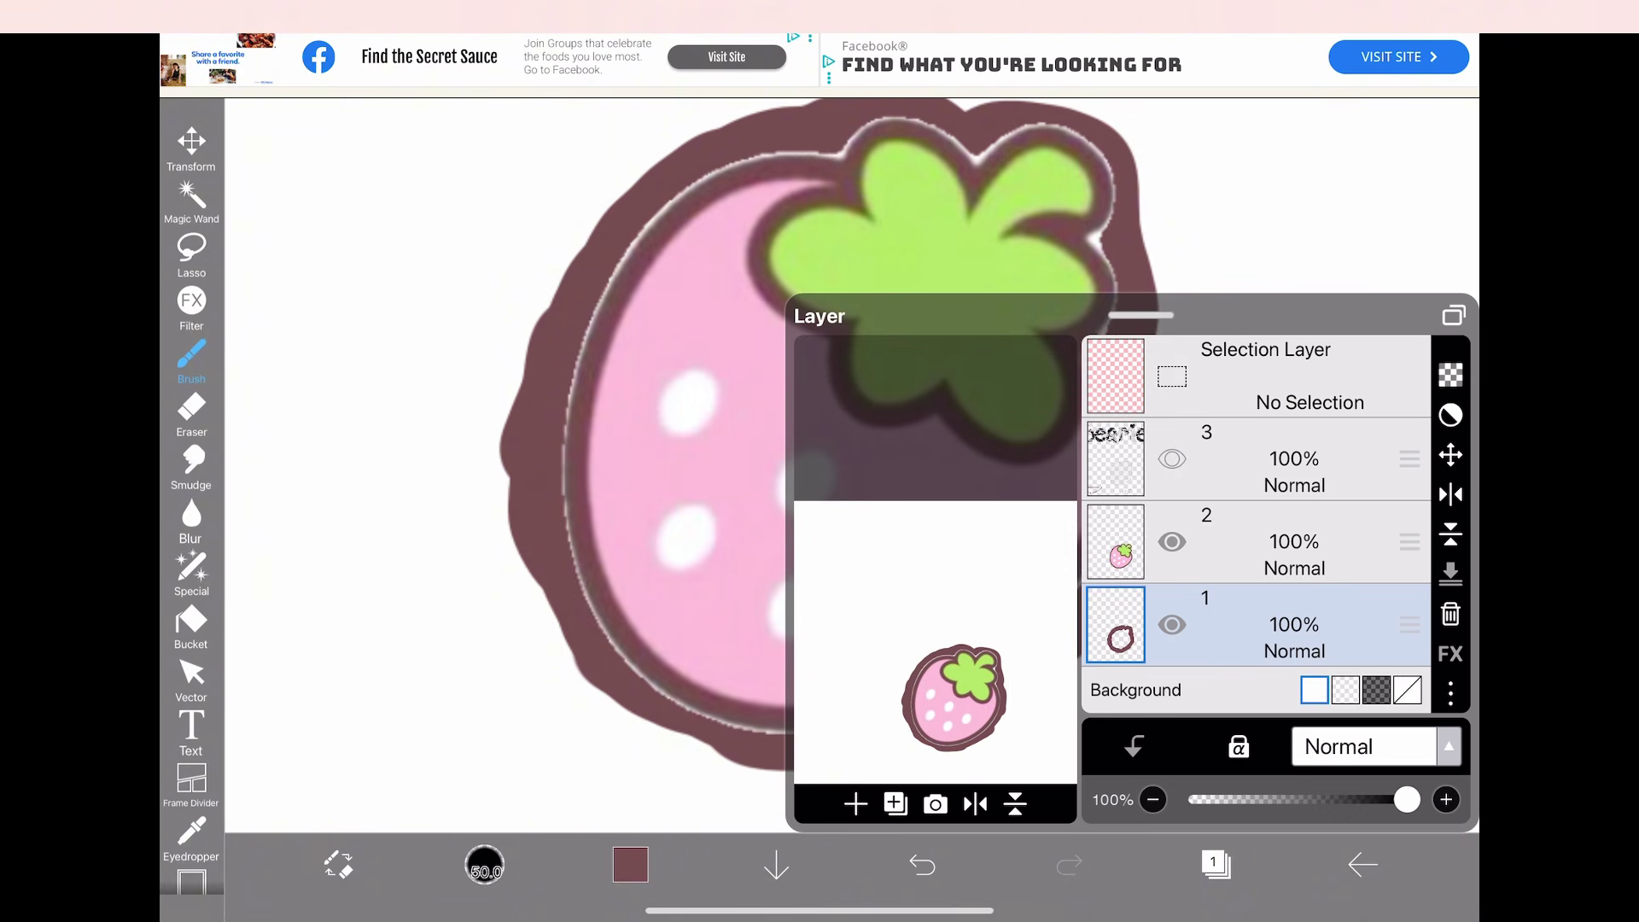
click(1255, 541)
click(1255, 541)
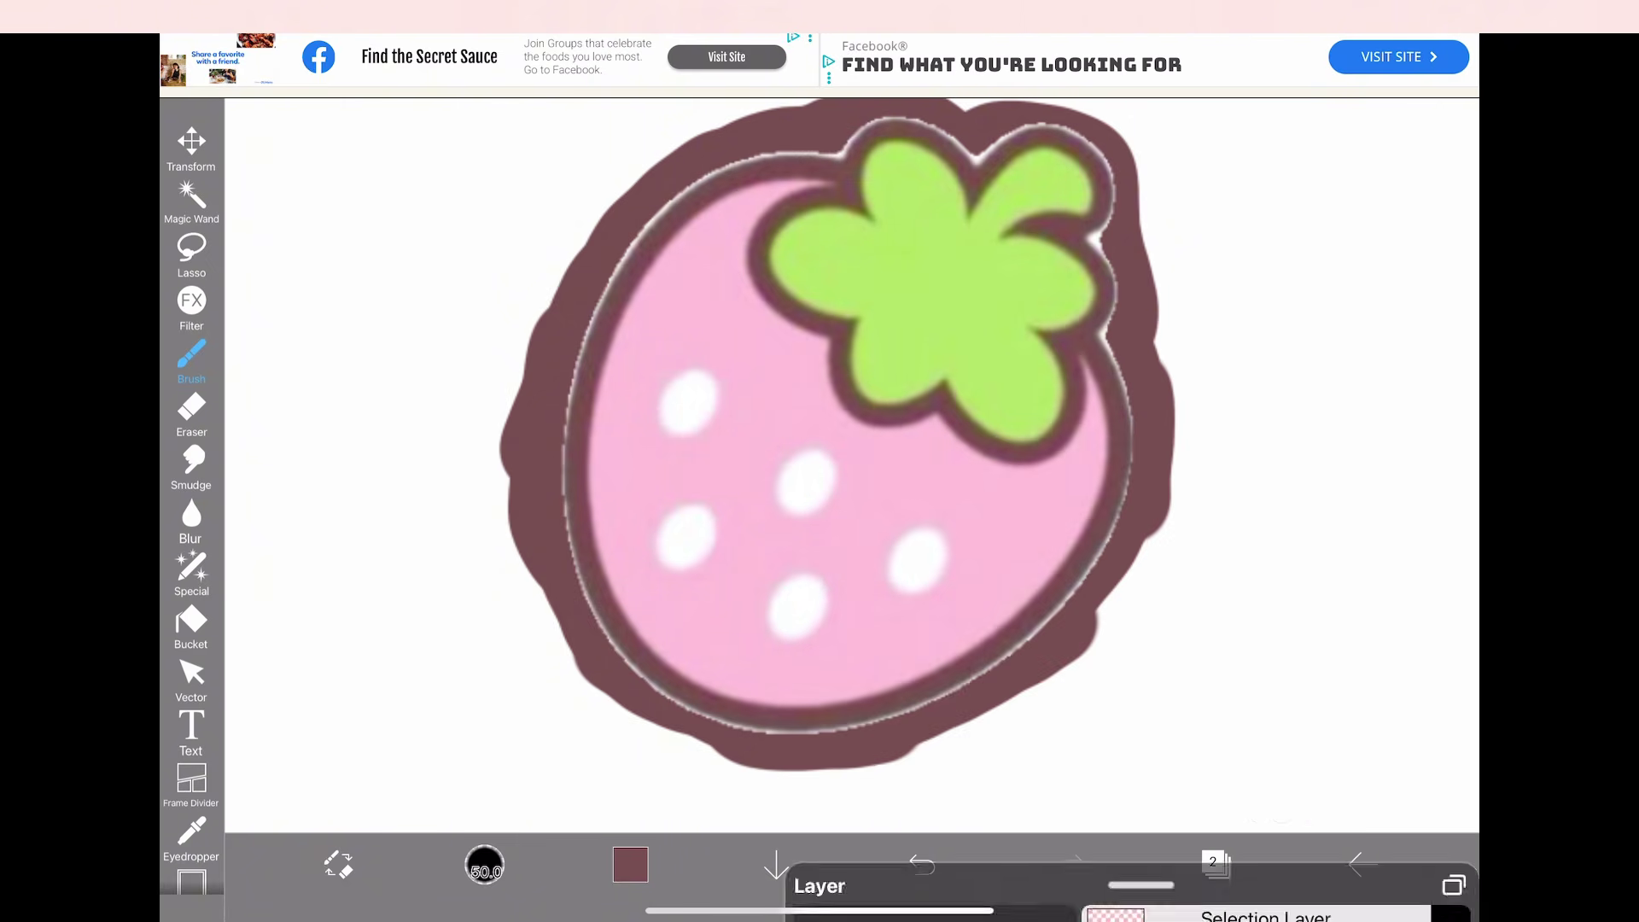
click(1216, 864)
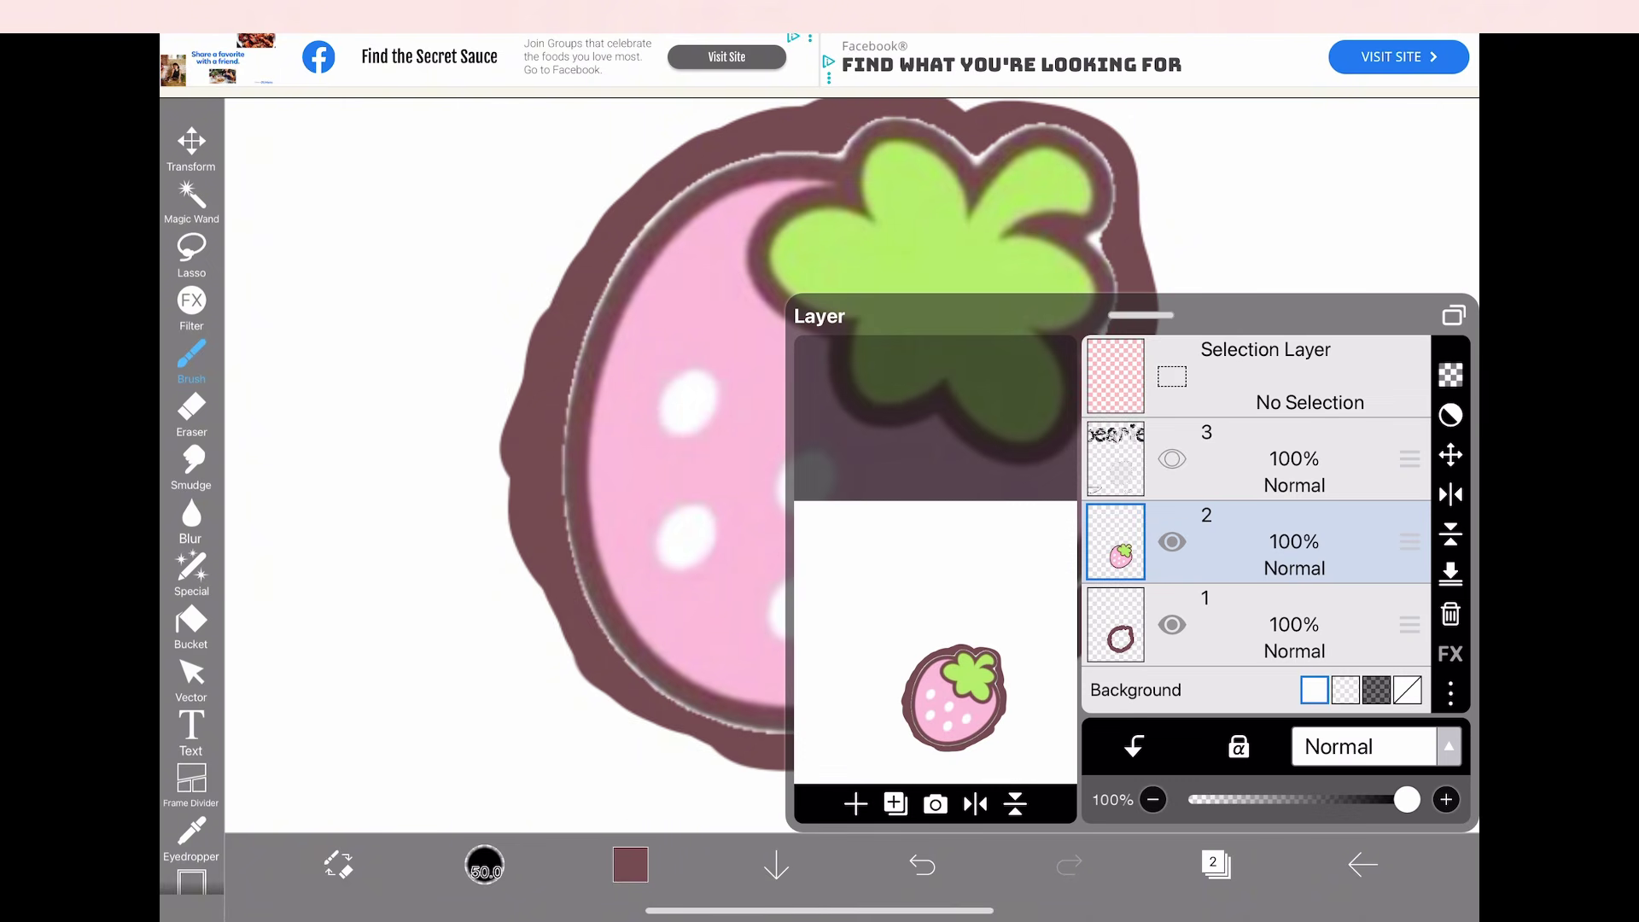
click(1239, 747)
click(1215, 863)
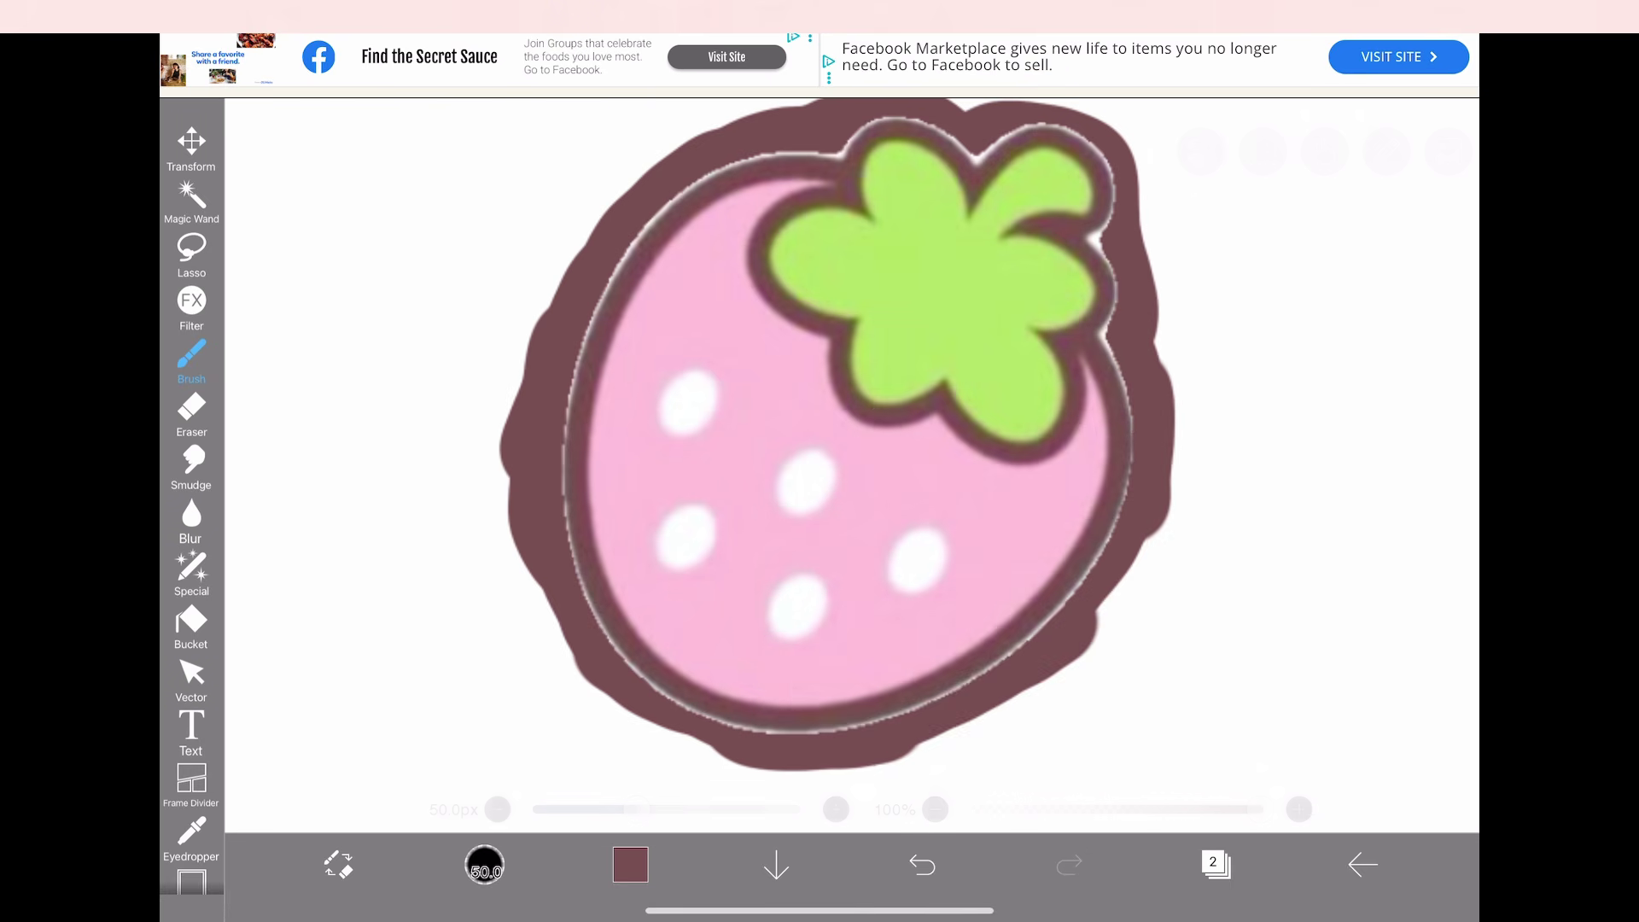
Paint brown over the light fringe around the strawberry's edge, reducing the brush size to about 15 px
scroll(768, 358, up, 10)
mouse_move(1126, 409)
mouse_down()
mouse_move(980, 373)
mouse_move(853, 444)
mouse_up()
scroll(820, 512, down, 5)
drag(636, 809, 586, 809)
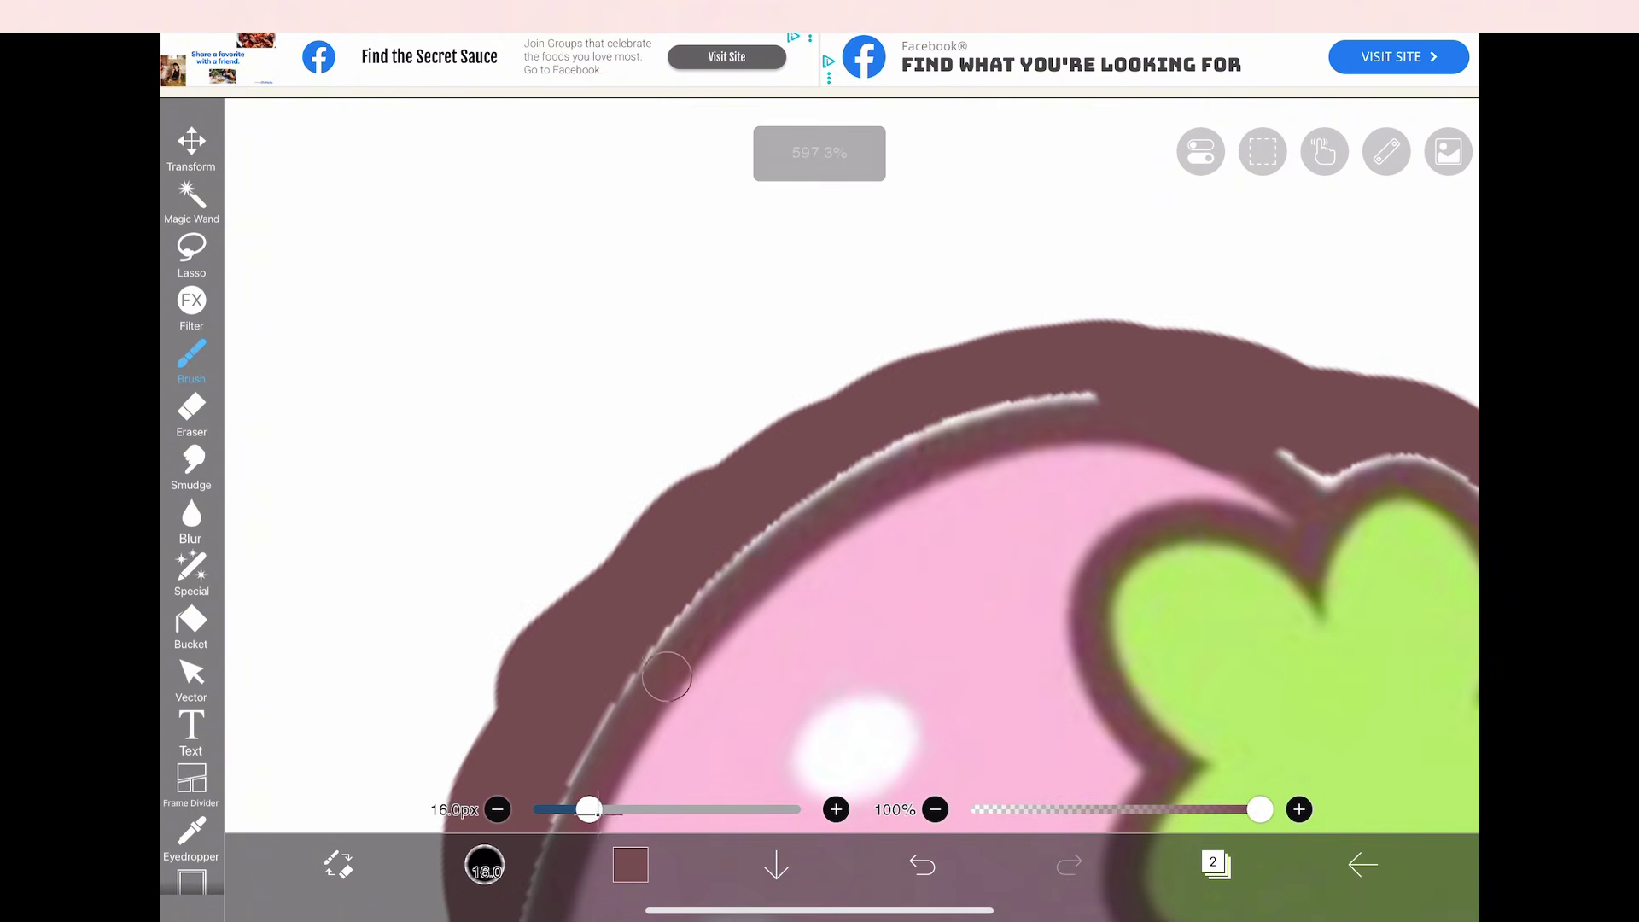
mouse_move(1097, 368)
mouse_down()
mouse_move(939, 421)
mouse_move(972, 401)
mouse_up()
drag(811, 503, 691, 581)
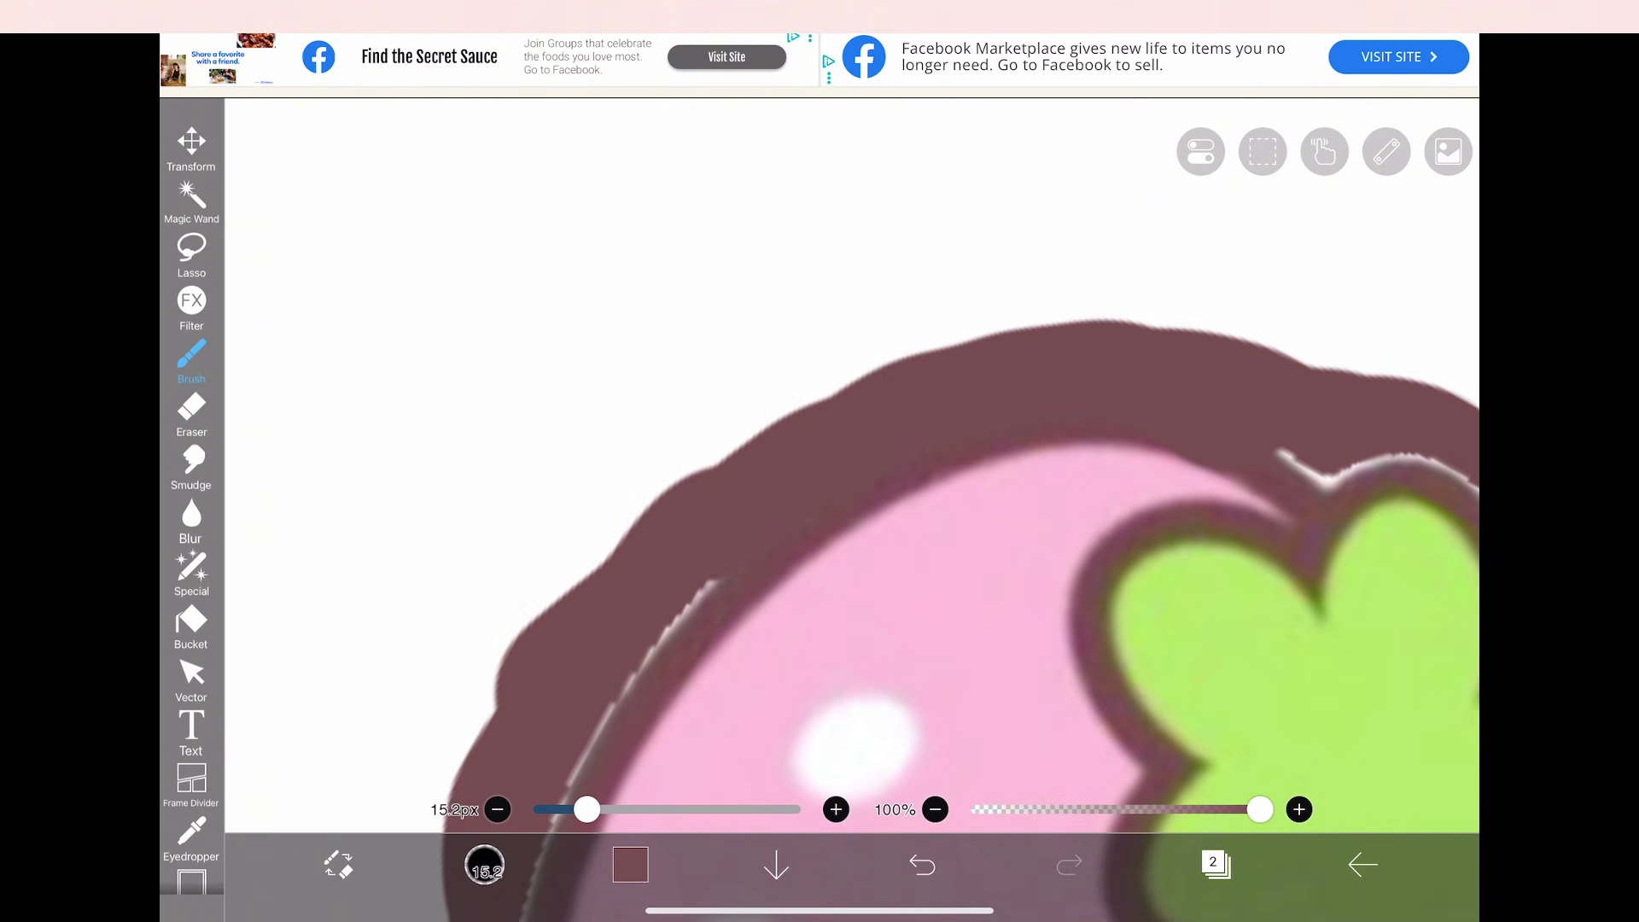
scroll(819, 512, up, 3)
scroll(819, 512, up, 3)
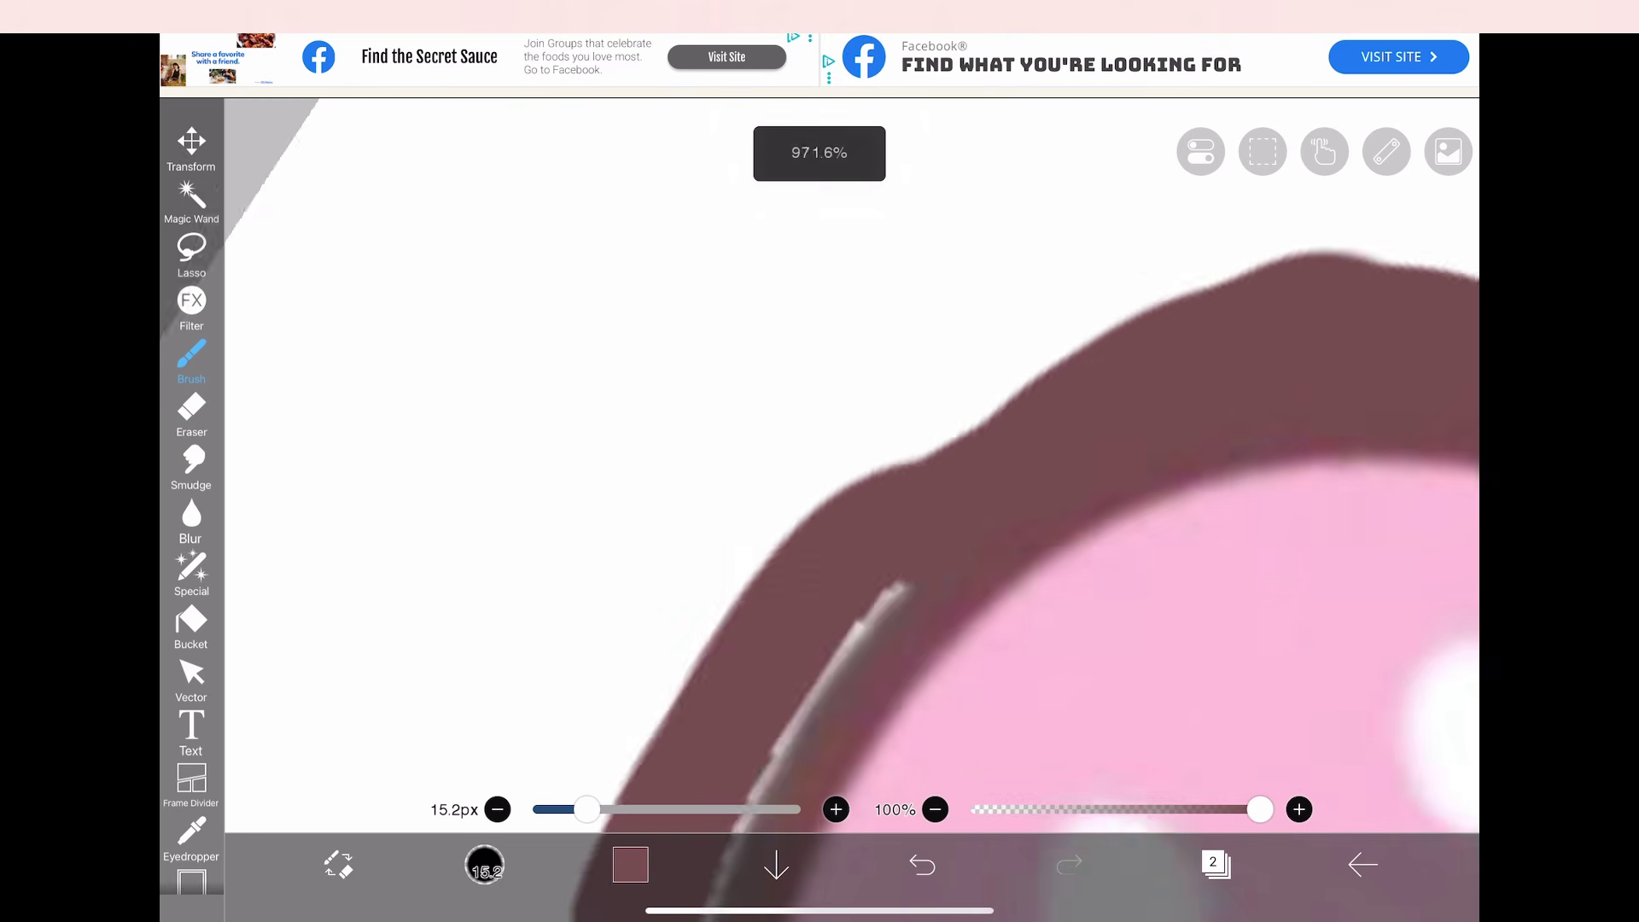
scroll(819, 512, left, 3)
drag(800, 542, 546, 559)
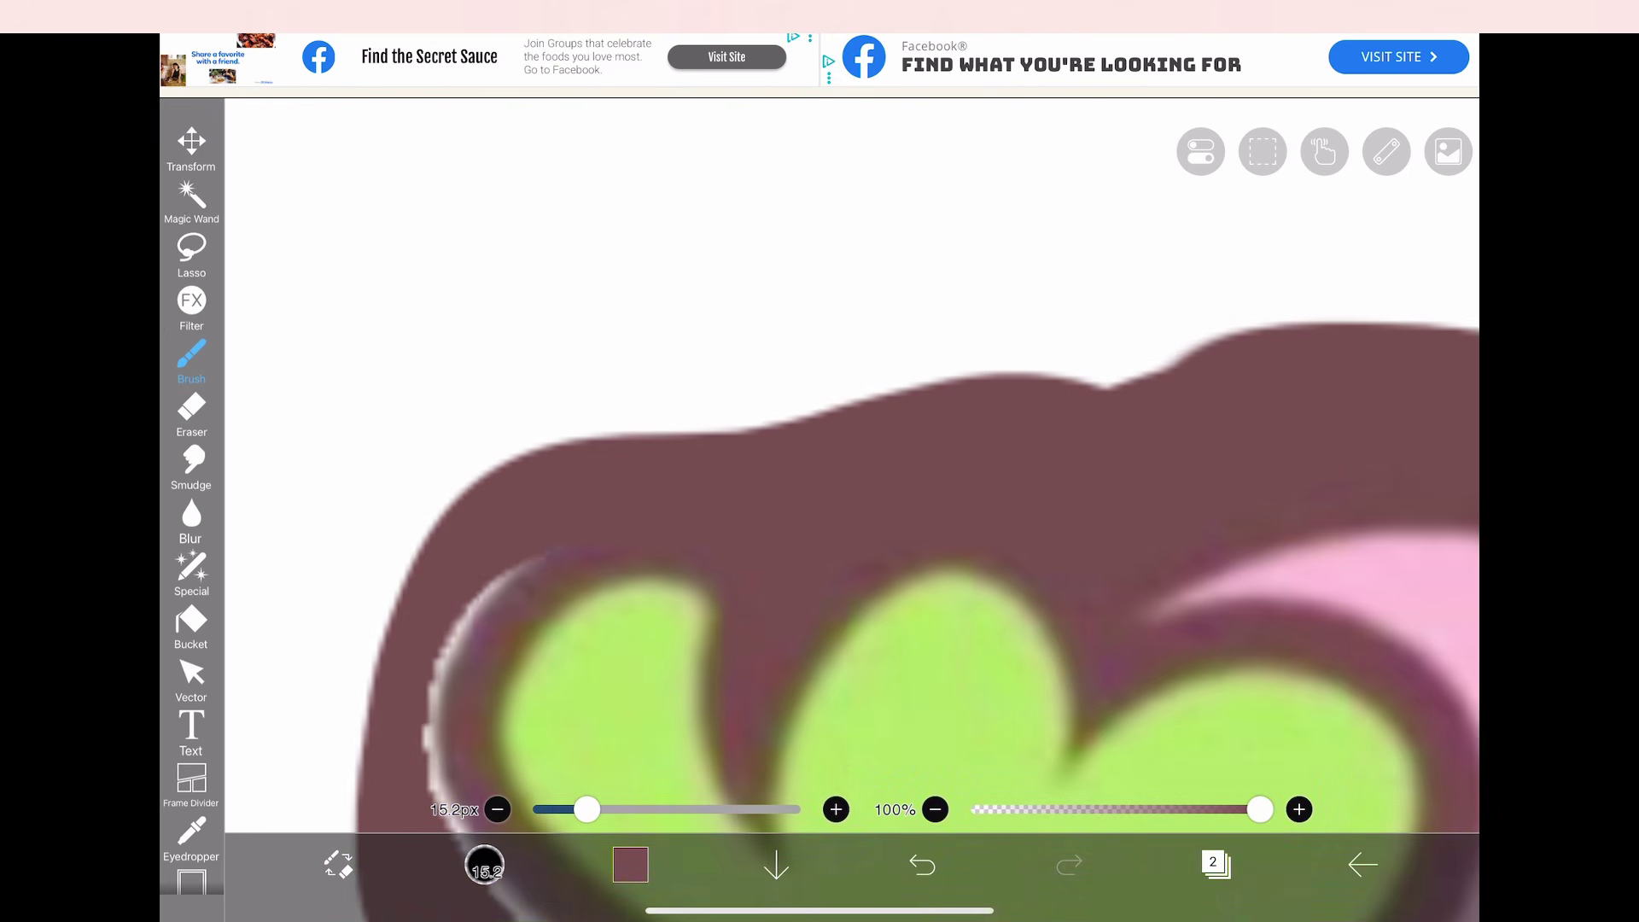
scroll(819, 512, up, 3)
drag(793, 422, 648, 605)
scroll(820, 512, up, 1)
scroll(820, 512, down, 5)
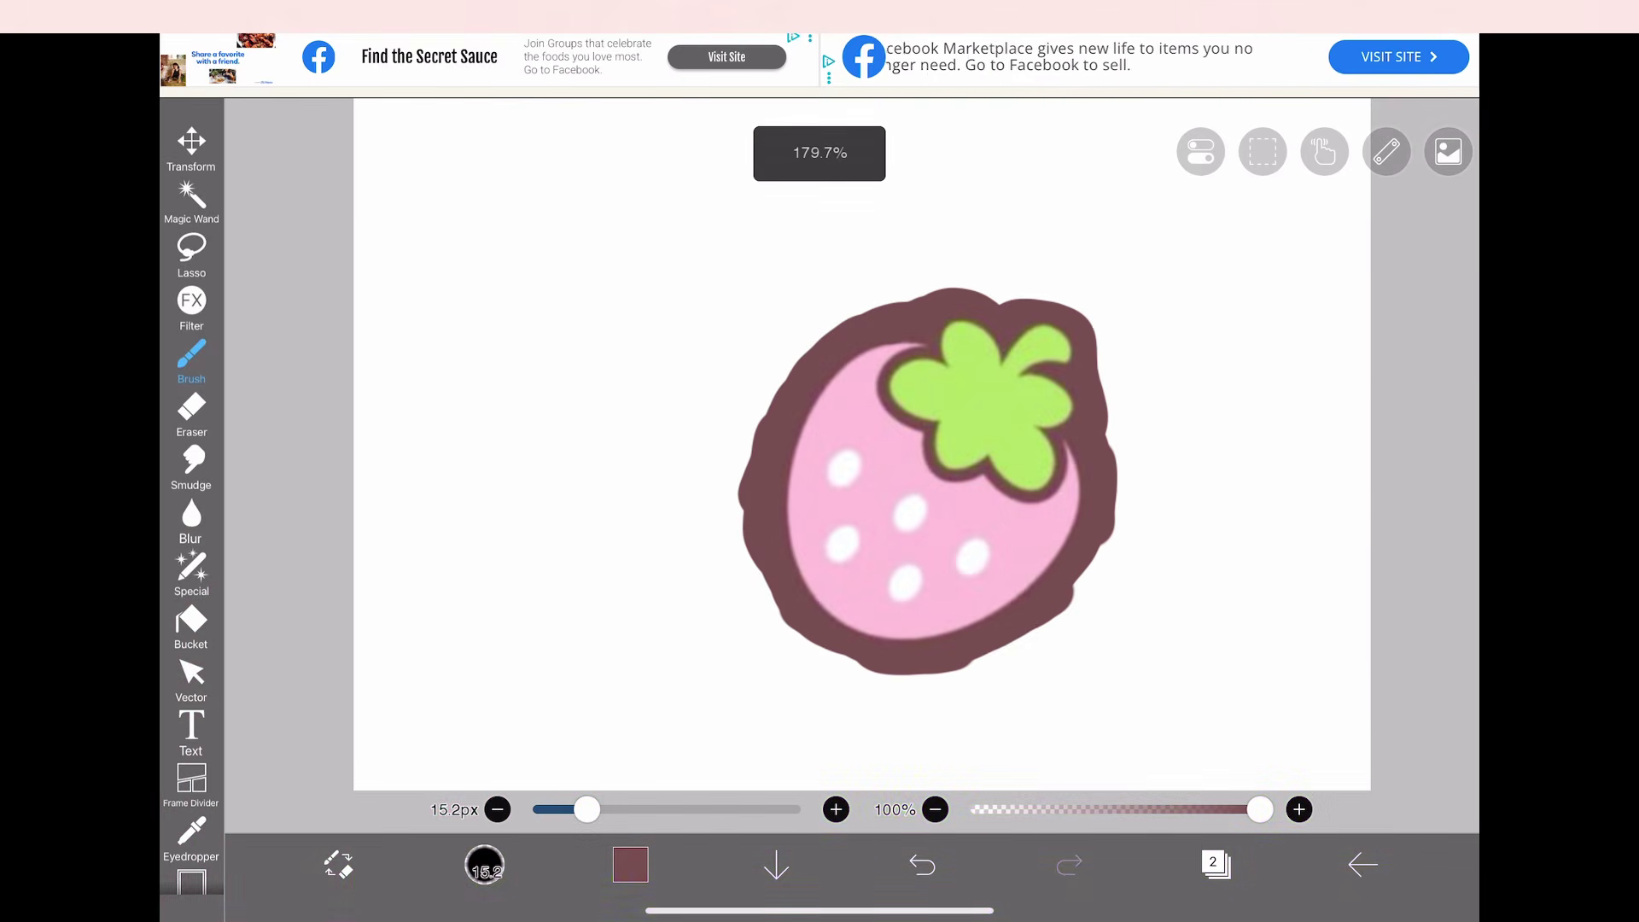
Show and select the UV layout layer, and check the painted strawberry border against the charm outline
click(1215, 864)
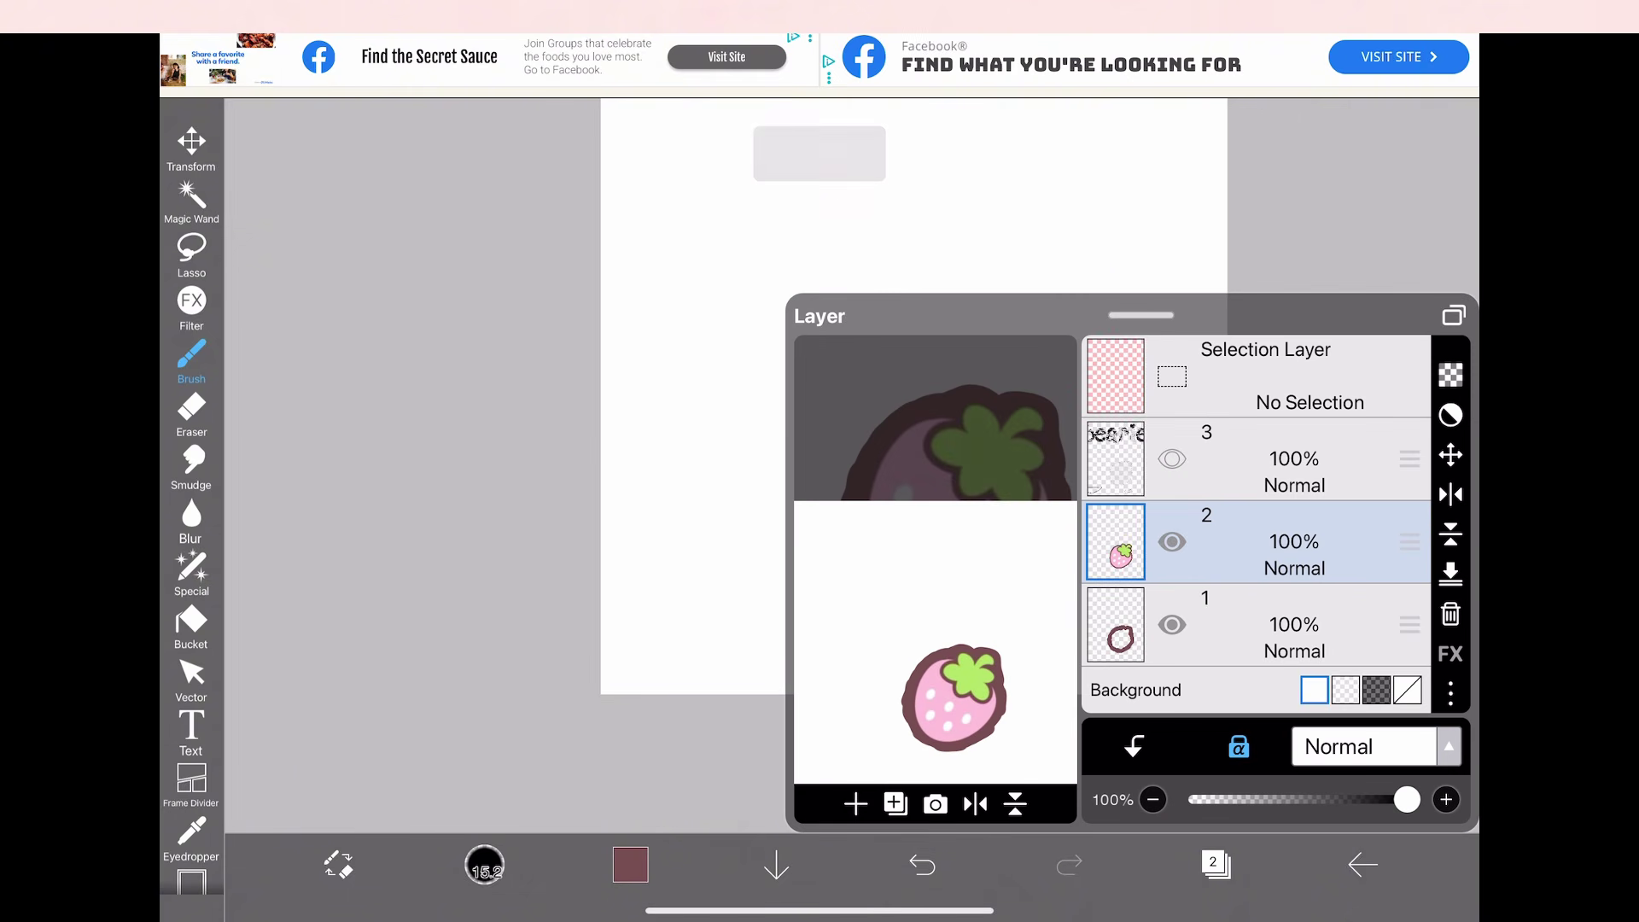
click(1171, 458)
click(1294, 471)
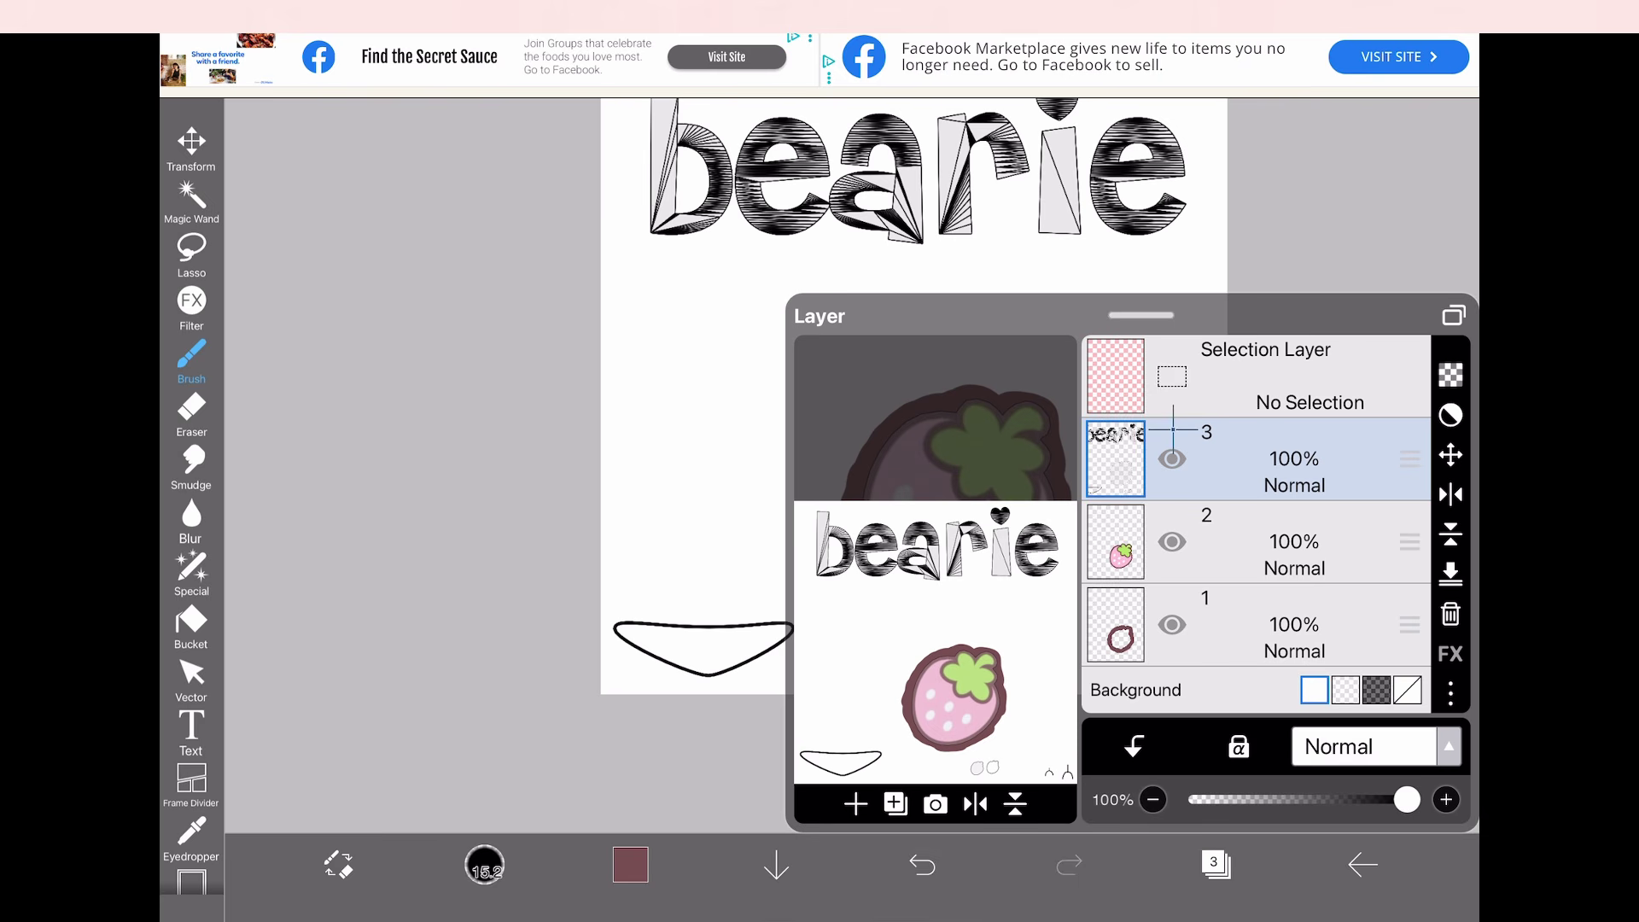
click(1214, 863)
scroll(887, 478, up, 5)
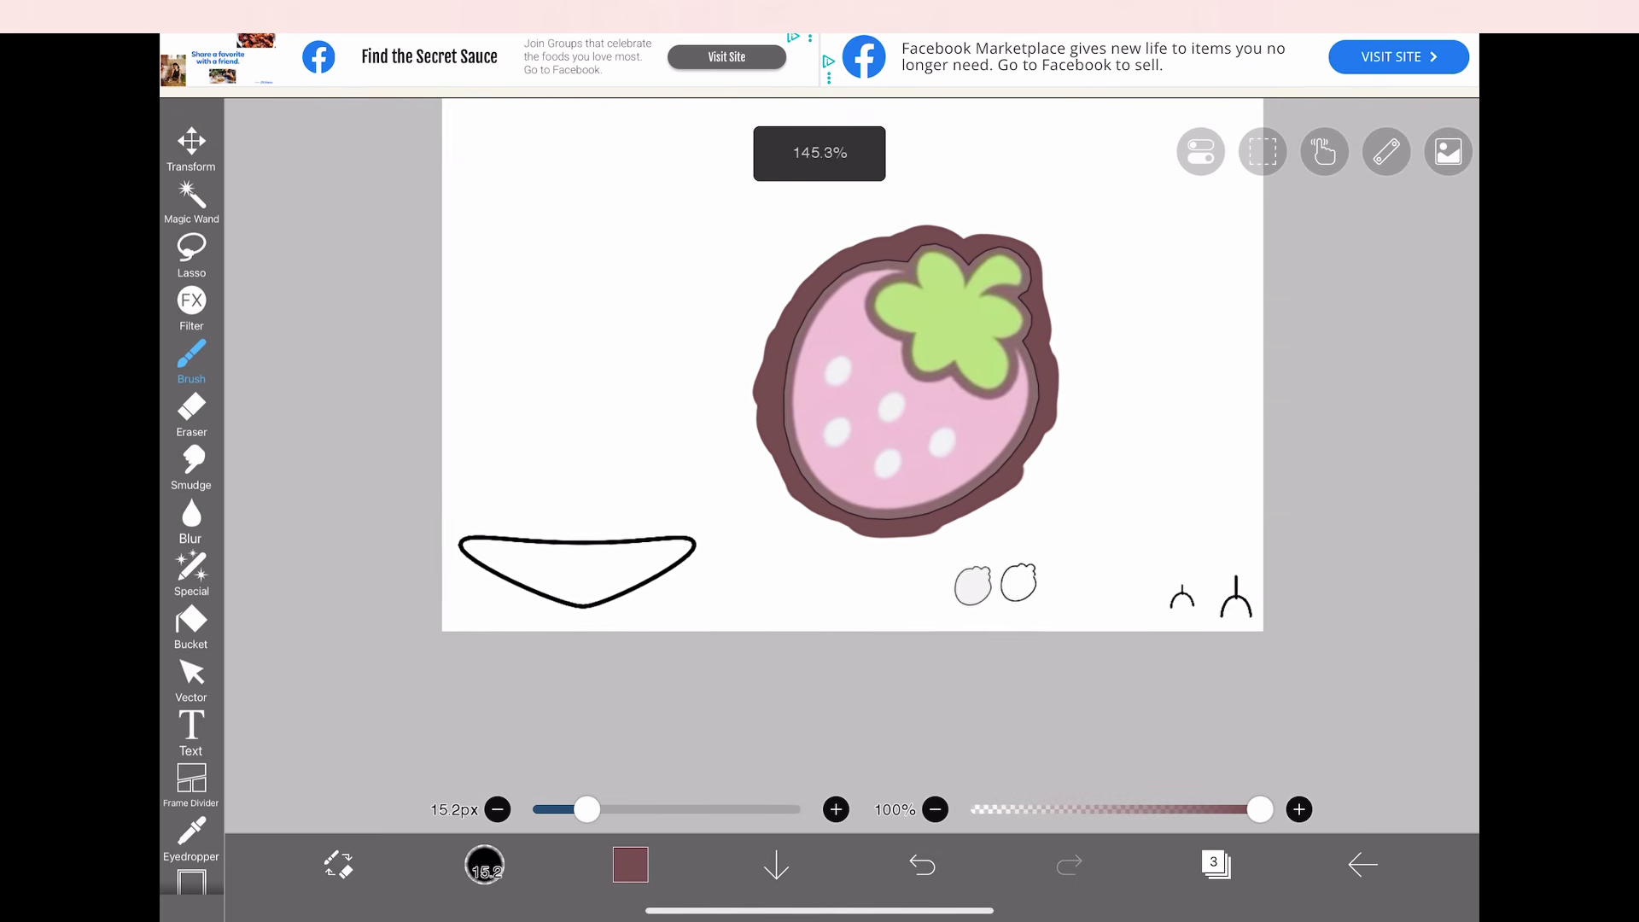
scroll(853, 427, down, 3)
Sample the white of the strawberry's seeds as the brush colour with the UV layout temporarily hidden
click(1214, 864)
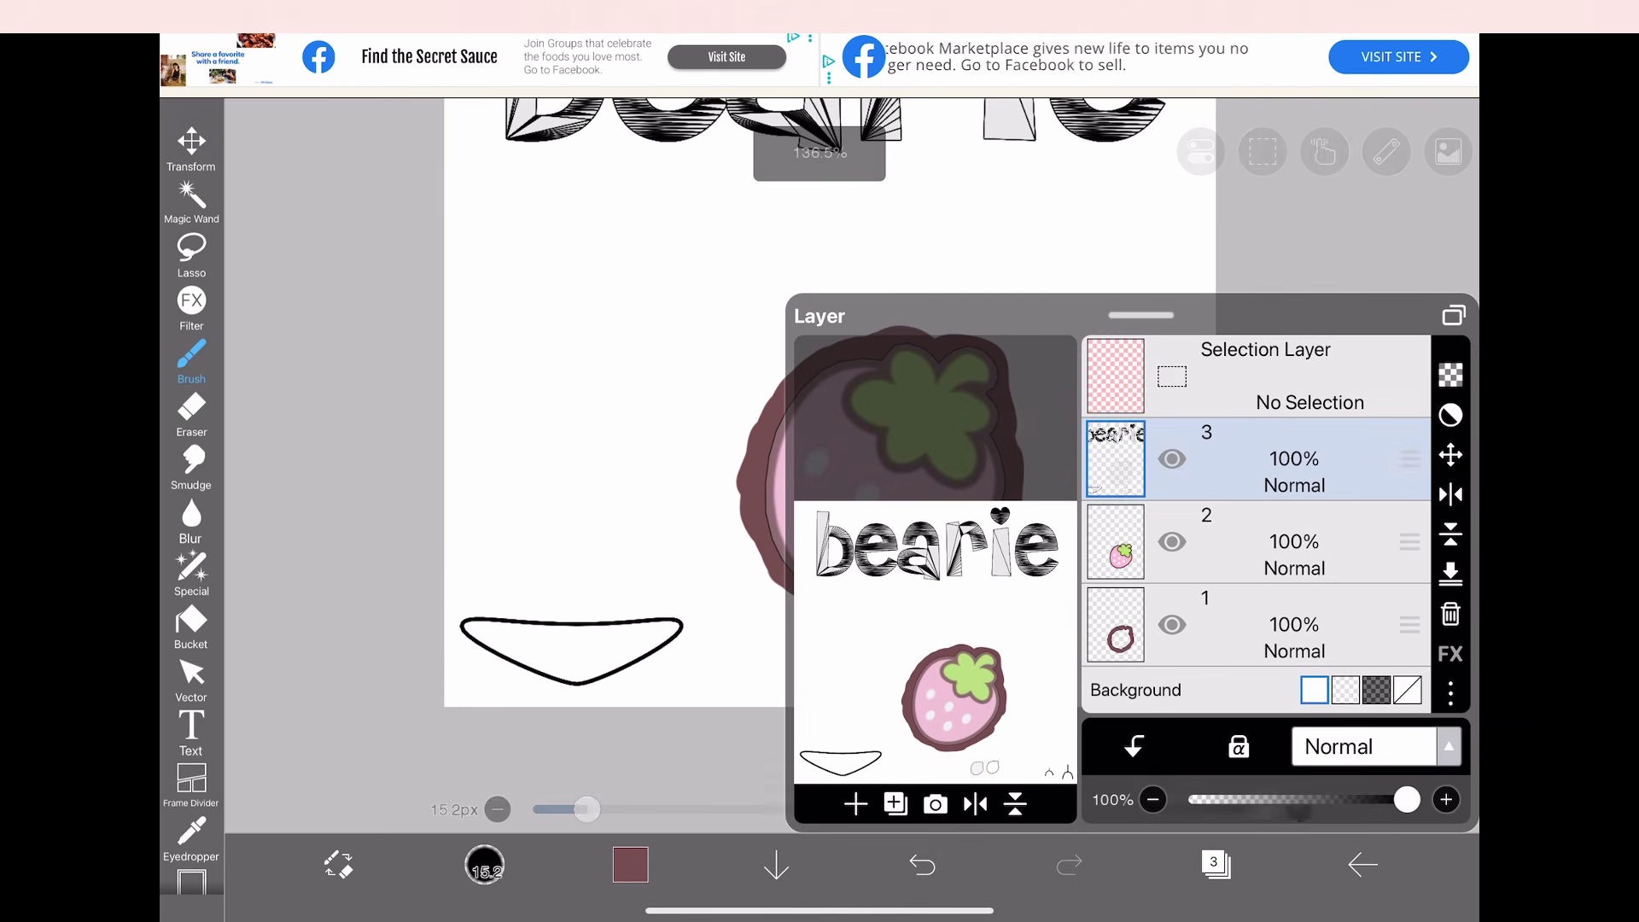
click(1171, 460)
click(1215, 863)
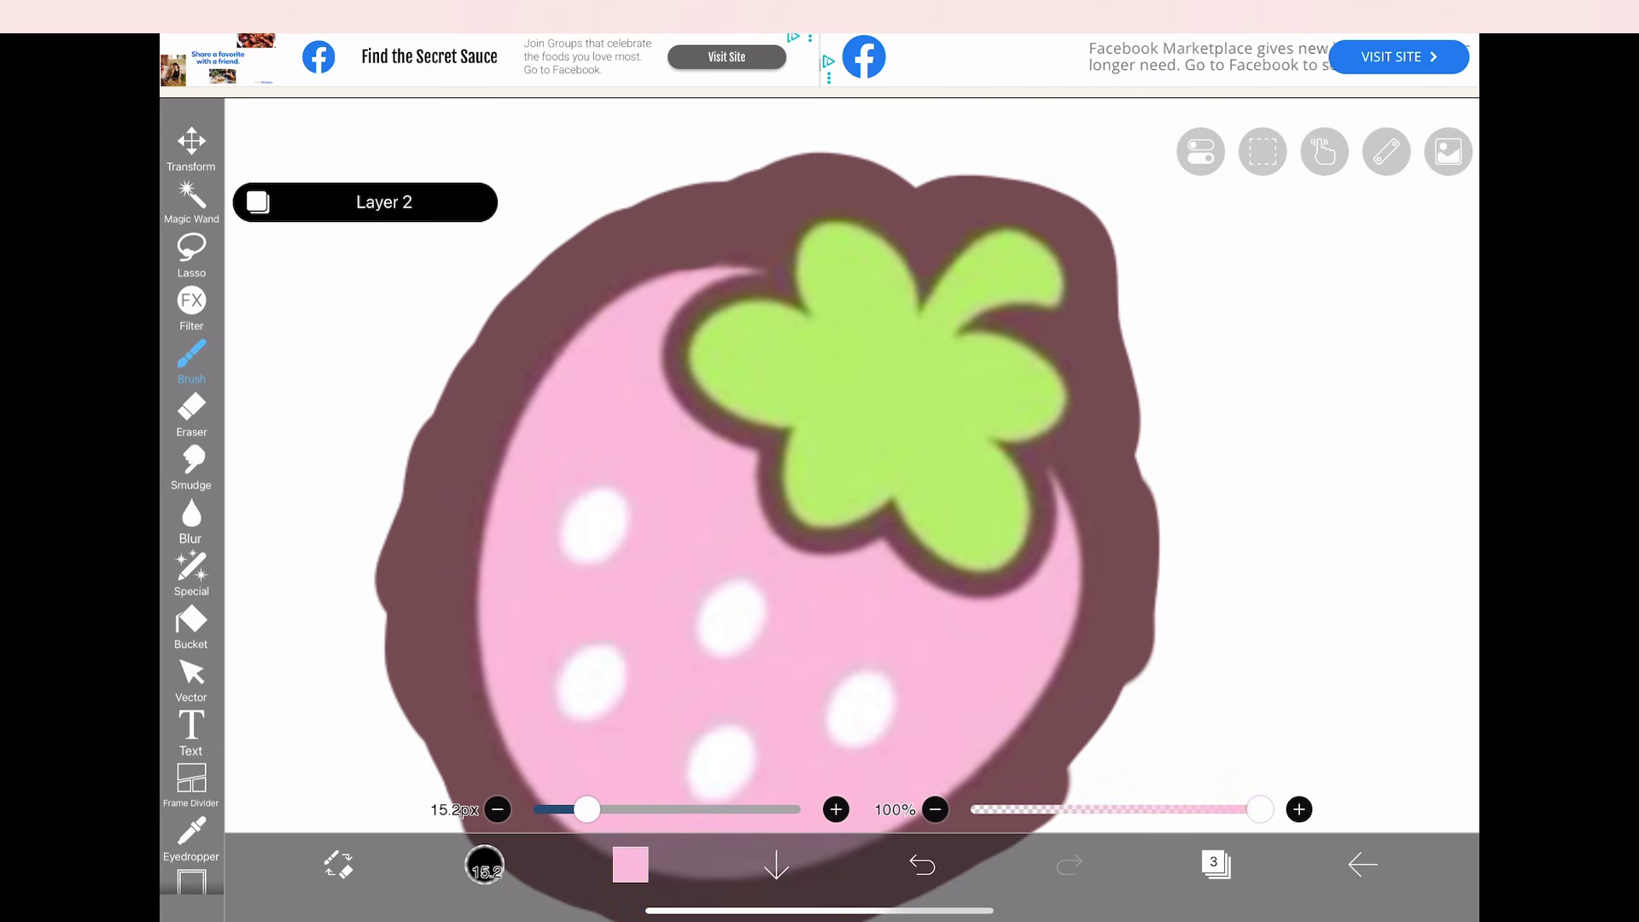
click(731, 618)
scroll(820, 512, down, 3)
click(1214, 864)
click(1172, 460)
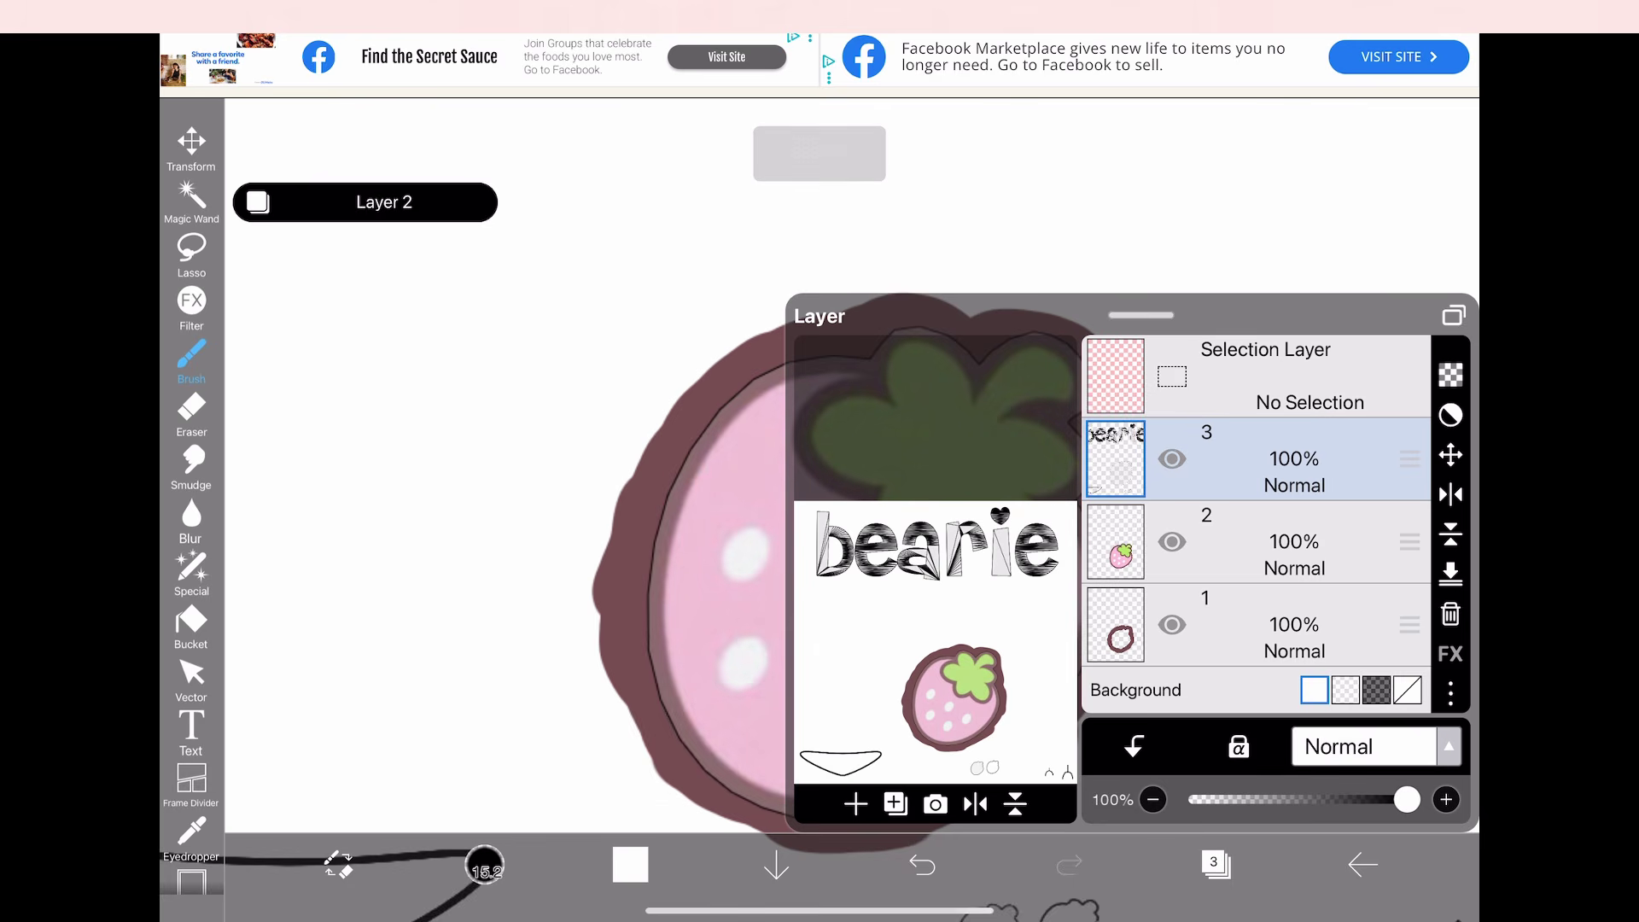
Select layer 1 beneath the strawberry layer and undo the stray white brush stroke on its brown border
click(1214, 864)
scroll(819, 512, down, 3)
click(1214, 864)
click(1294, 625)
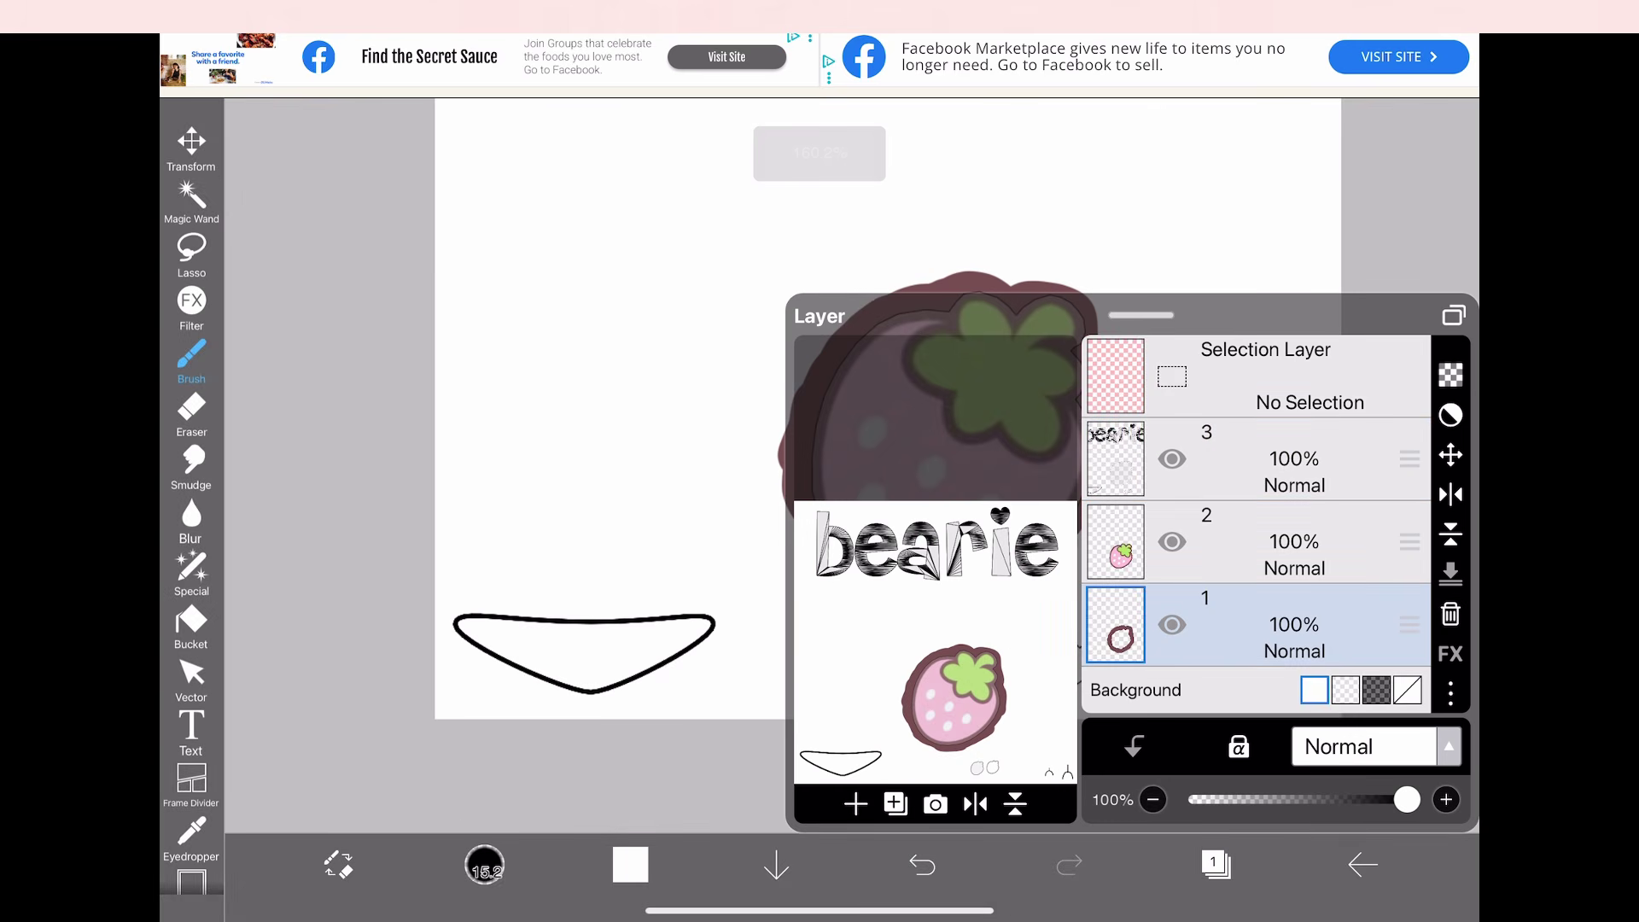
click(1214, 864)
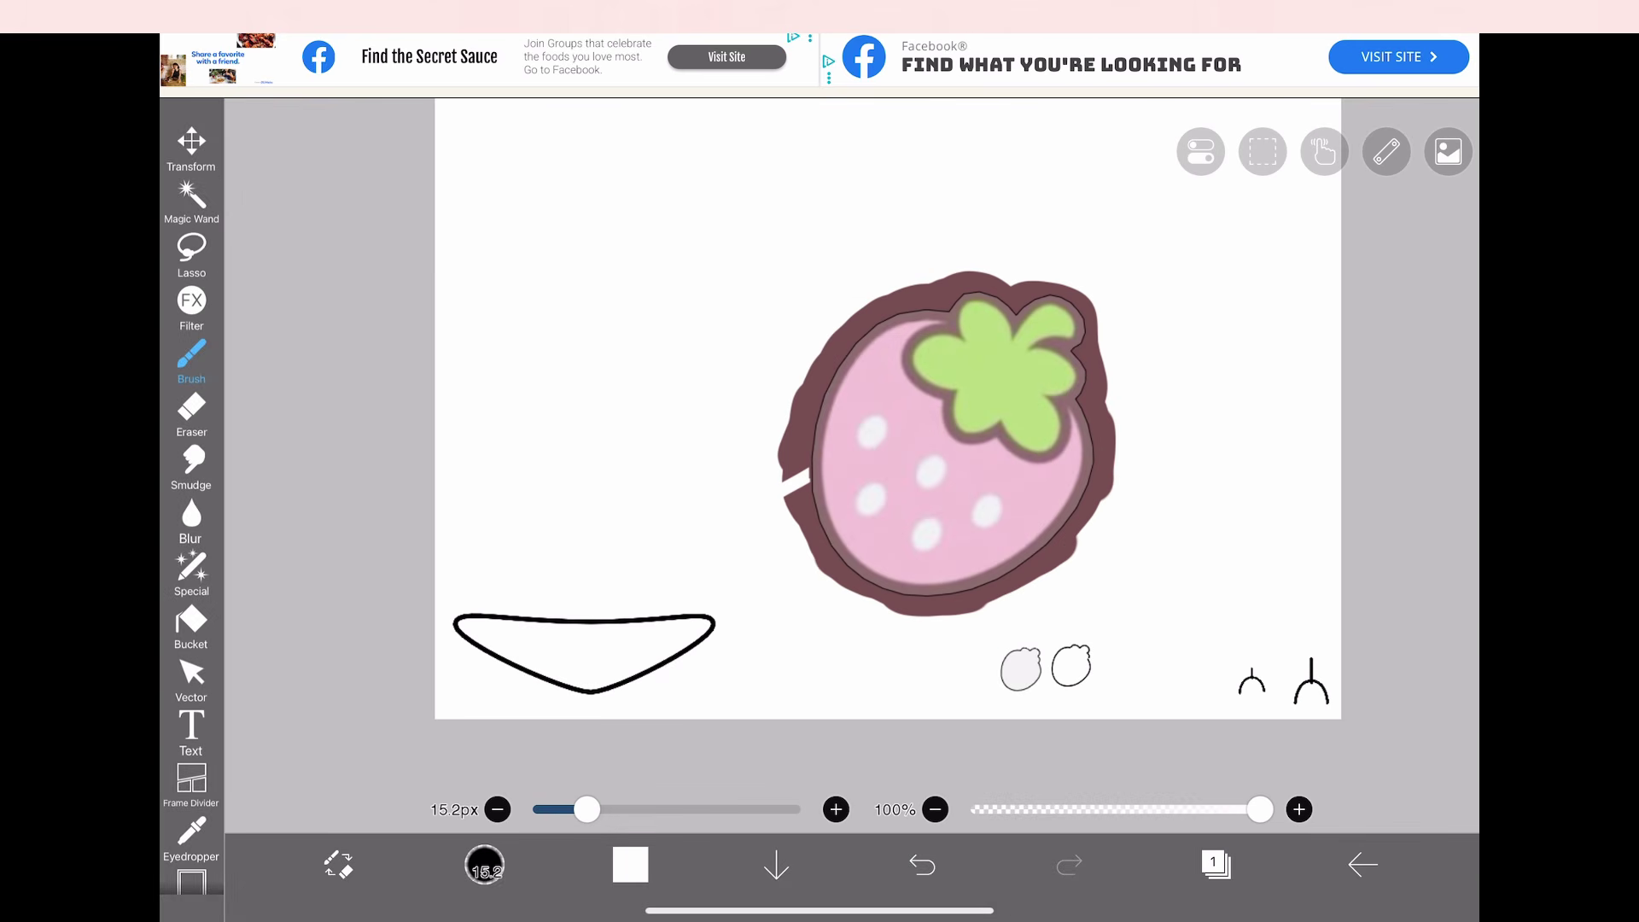
click(922, 865)
scroll(444, 669, up, 5)
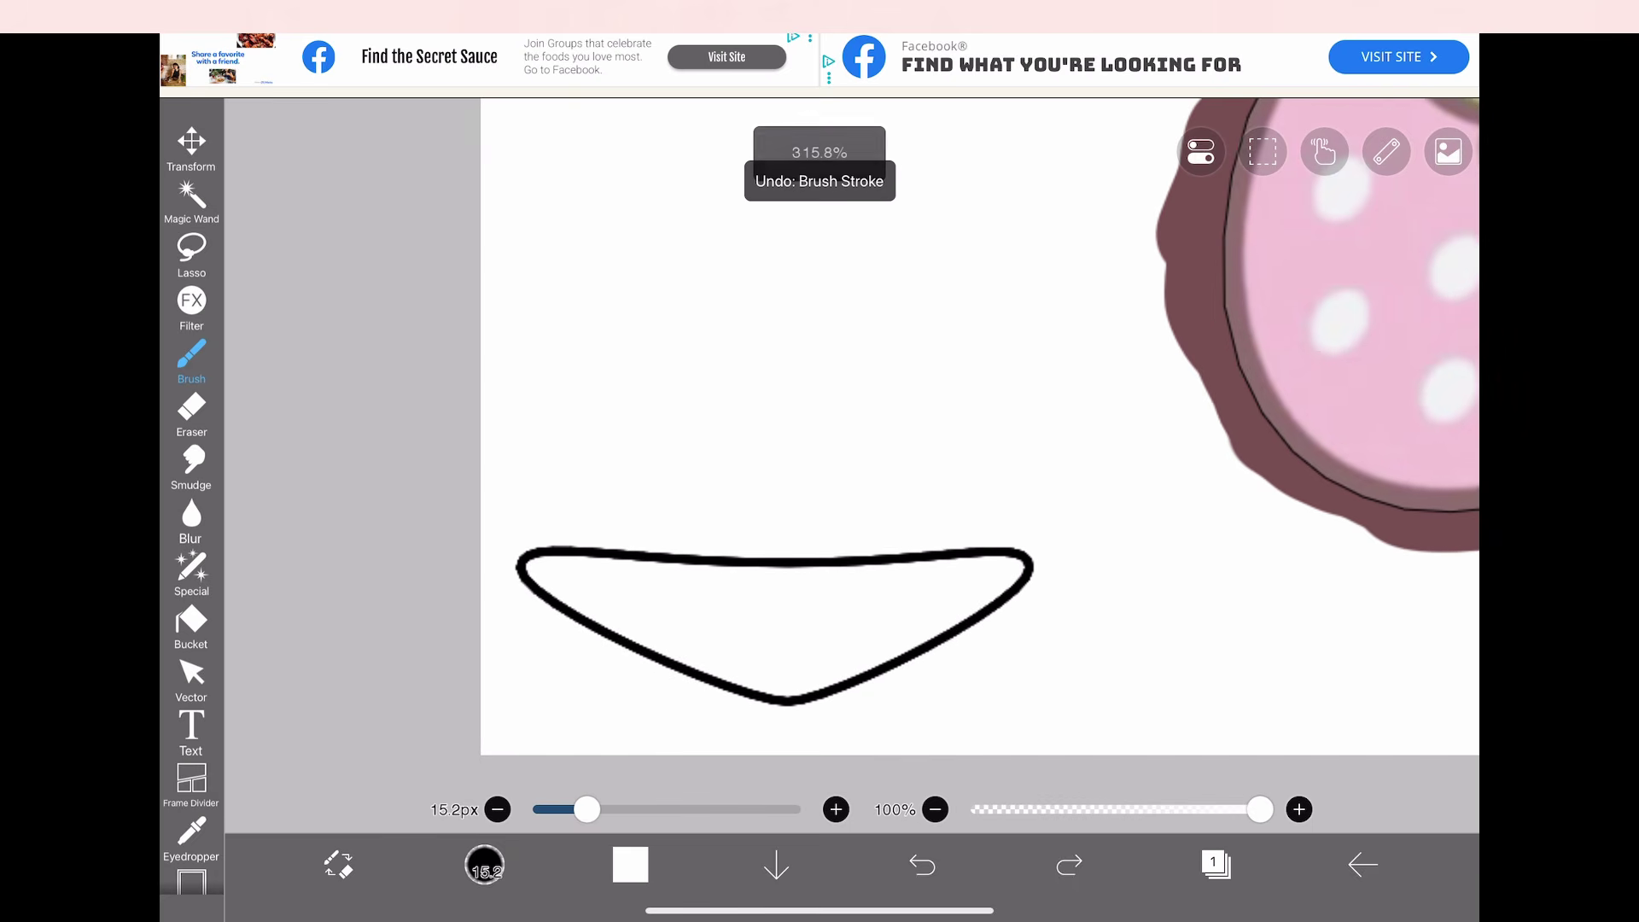
Check the white brush colour and switch the canvas background to the dark checkerboard
click(630, 865)
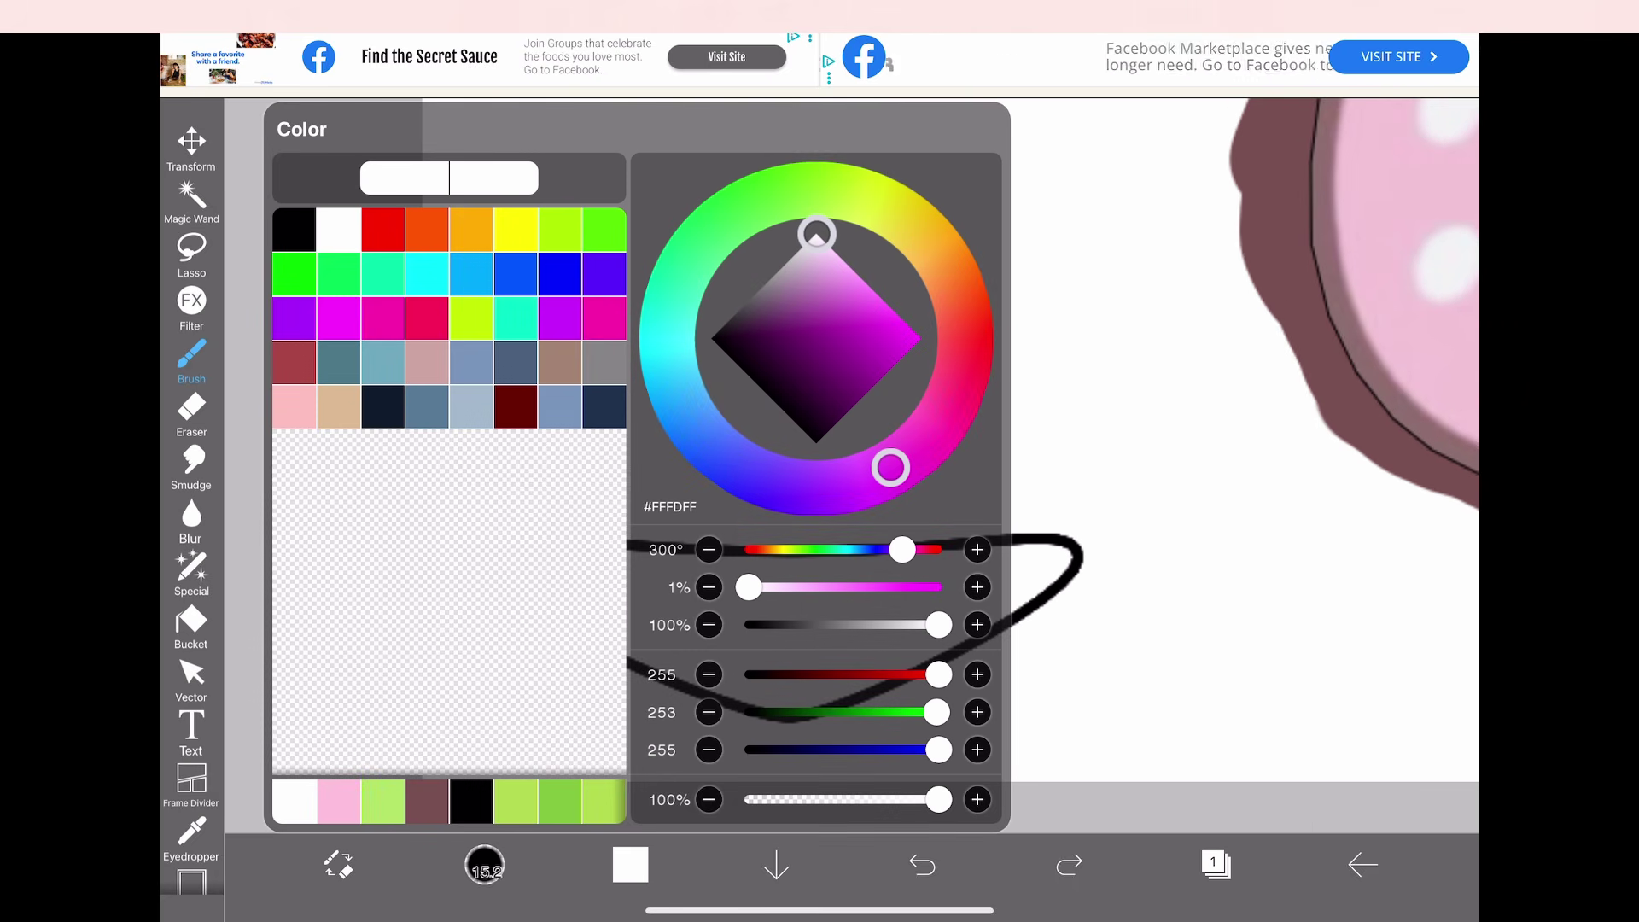
click(630, 865)
click(1216, 865)
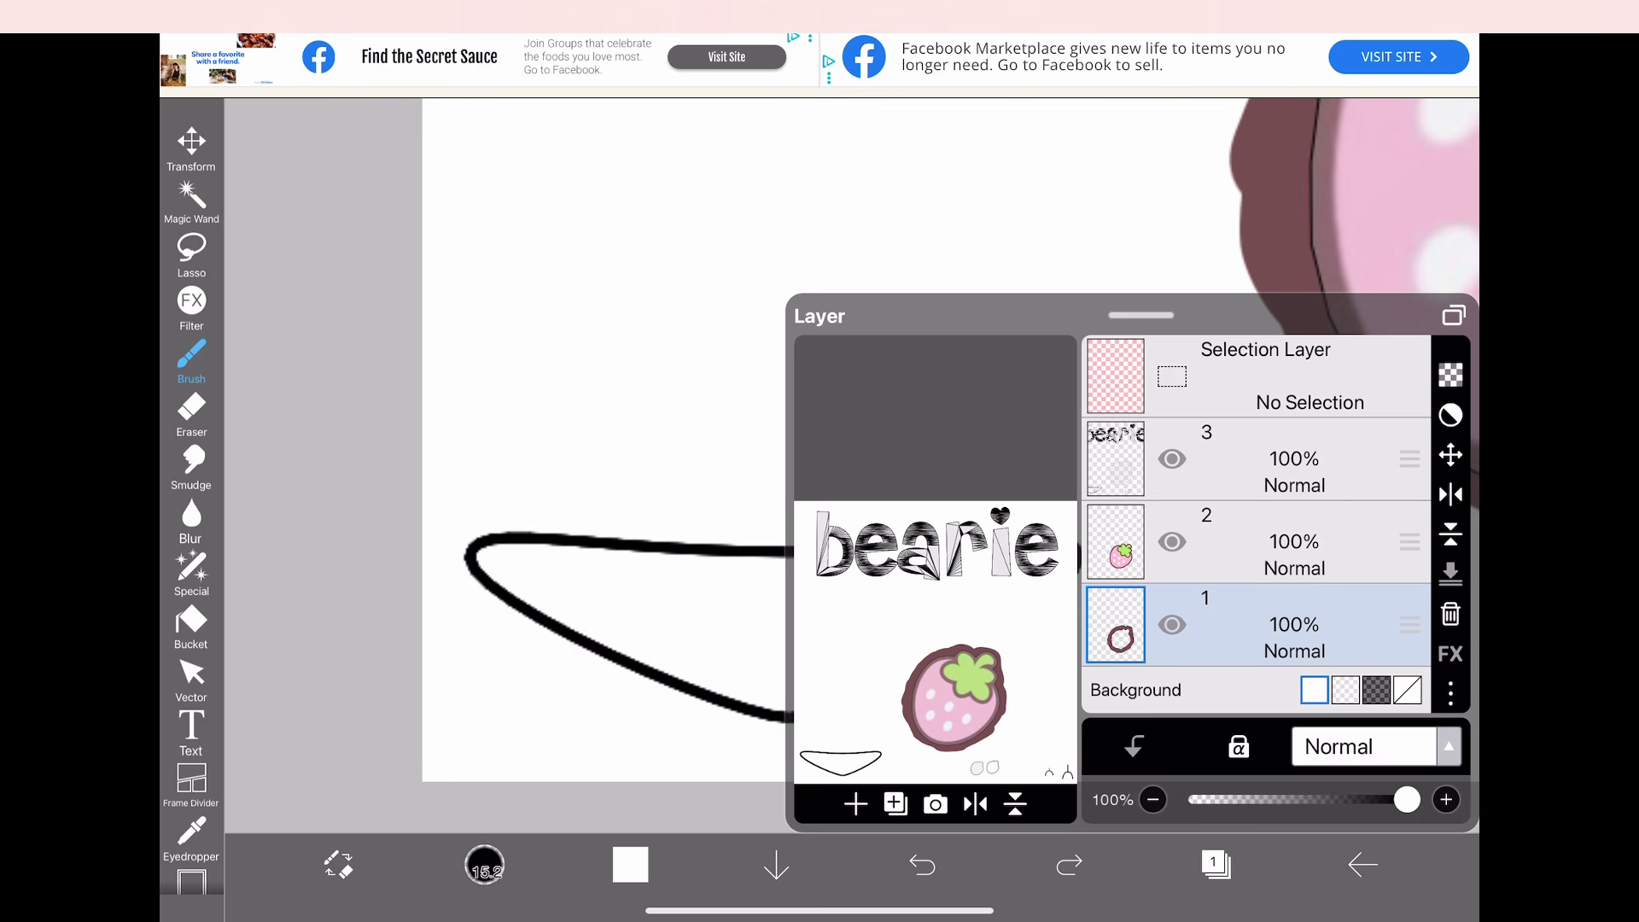
click(1343, 688)
click(1376, 688)
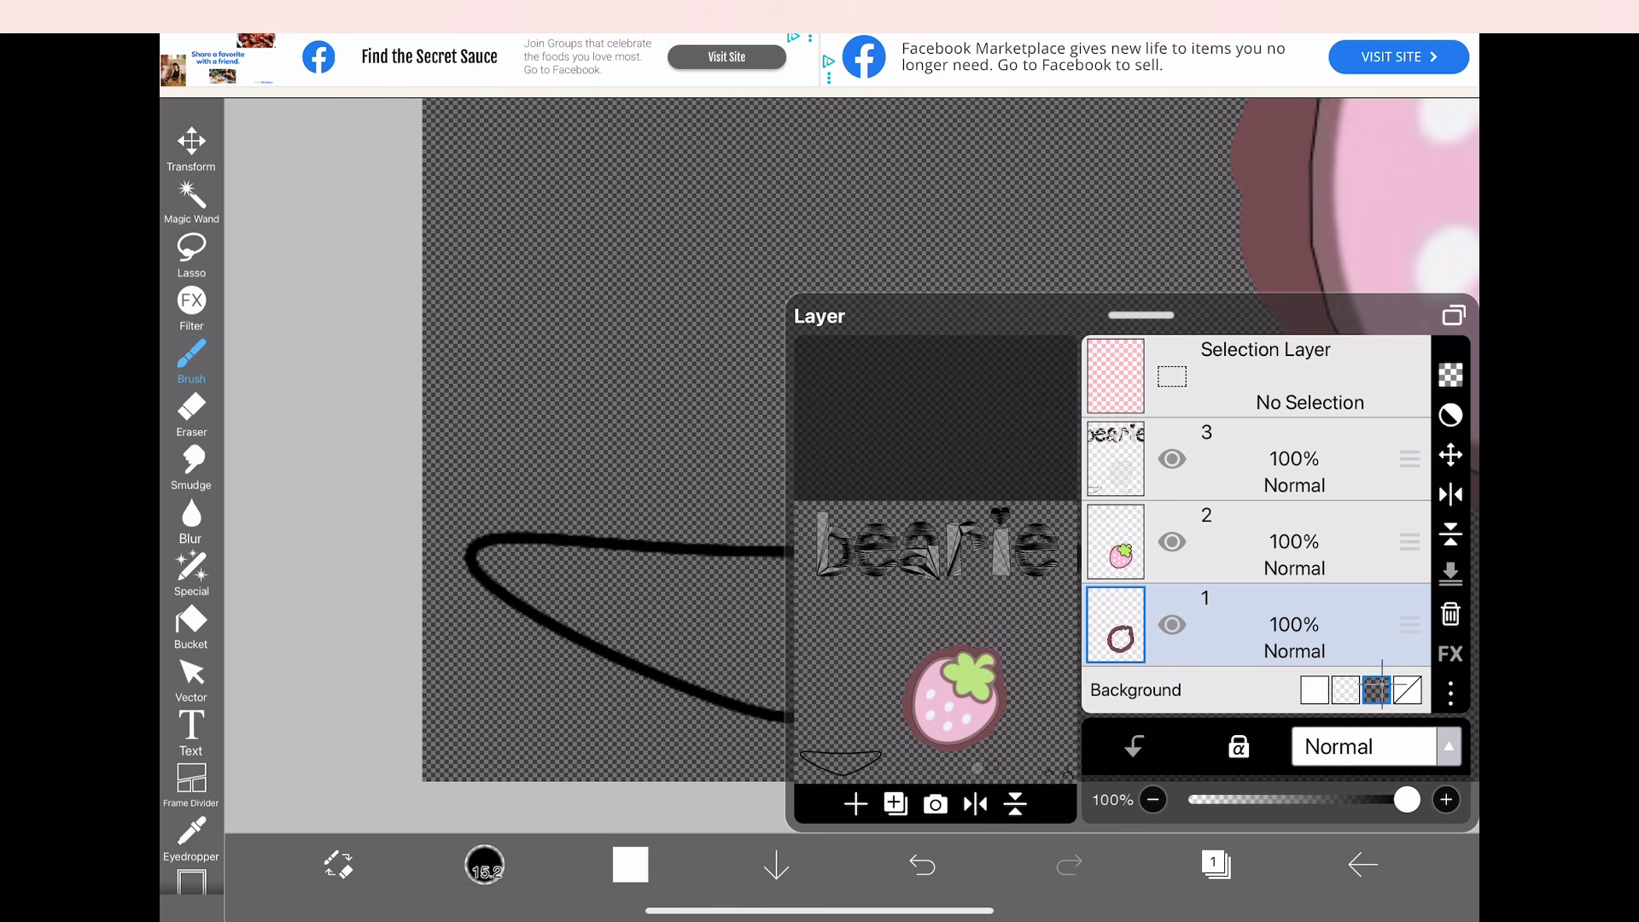
click(1314, 689)
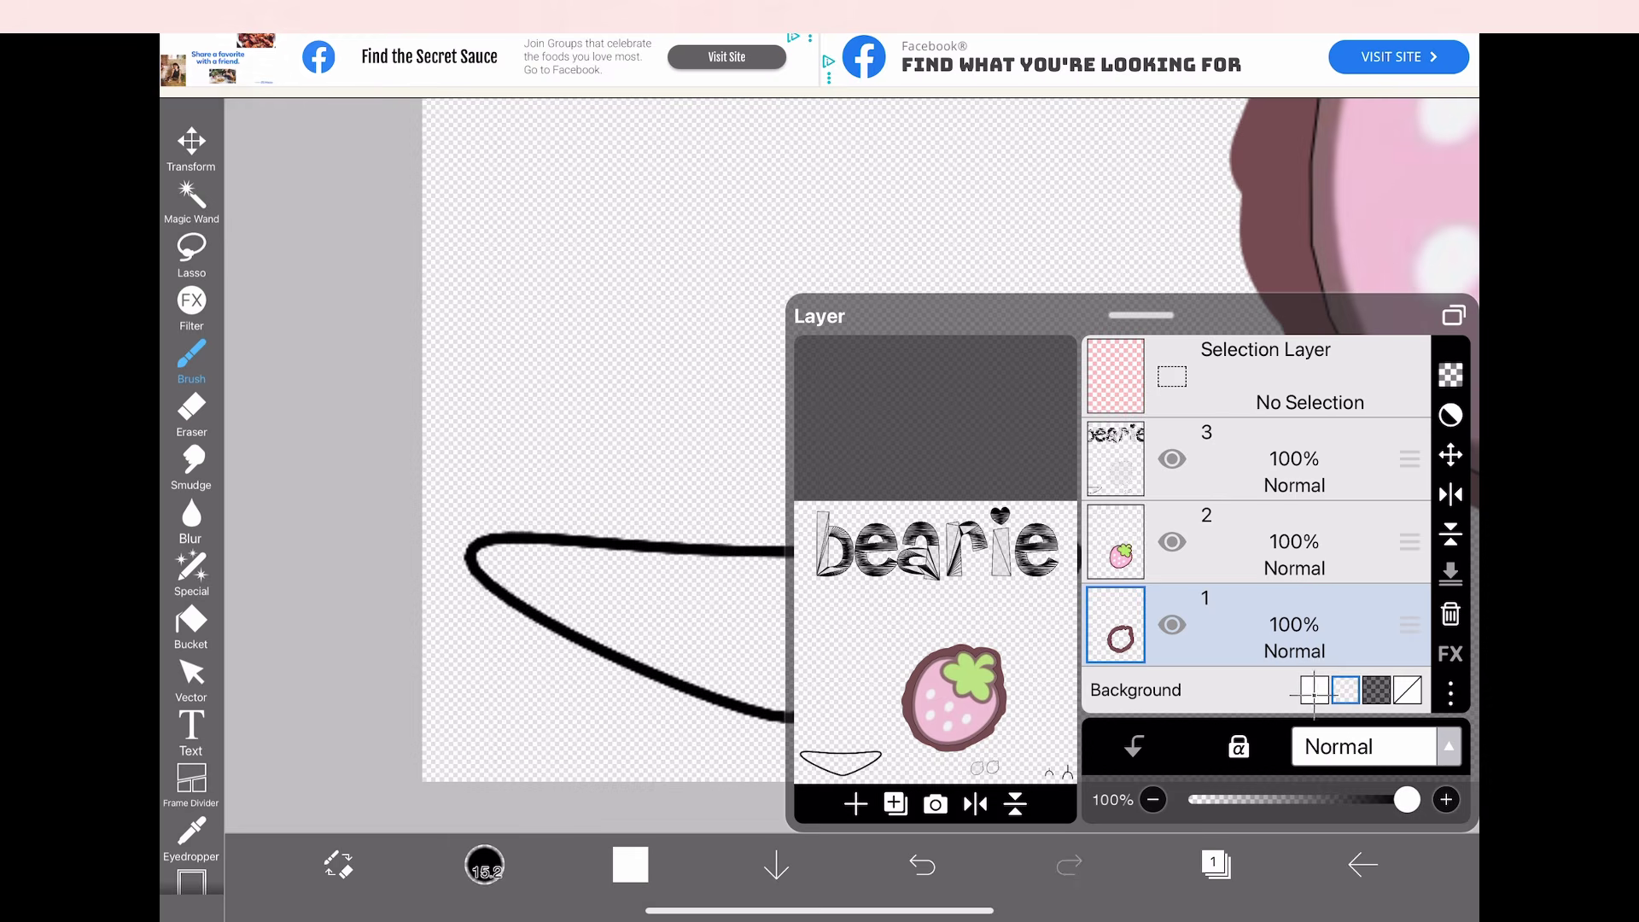
click(1375, 688)
Paint white over the curved triangular UV piece and slightly beyond its outline with a 27 px brush
click(741, 629)
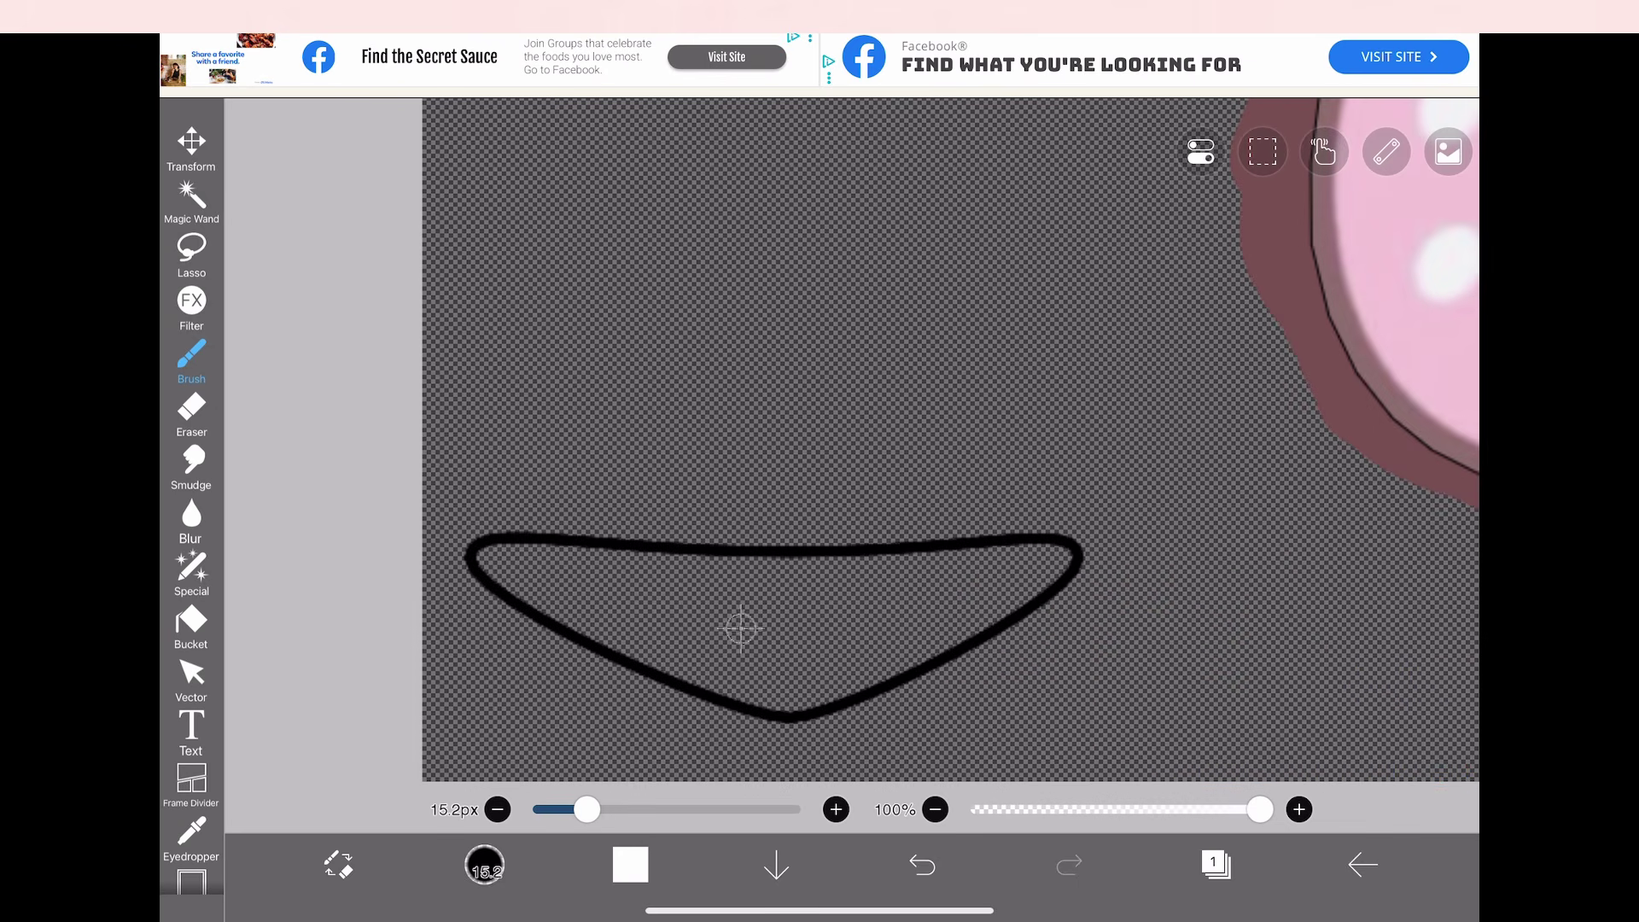
mouse_move(665, 743)
mouse_down()
mouse_move(649, 674)
mouse_move(572, 652)
mouse_move(531, 545)
mouse_move(1088, 550)
mouse_move(589, 574)
mouse_move(1041, 555)
mouse_up()
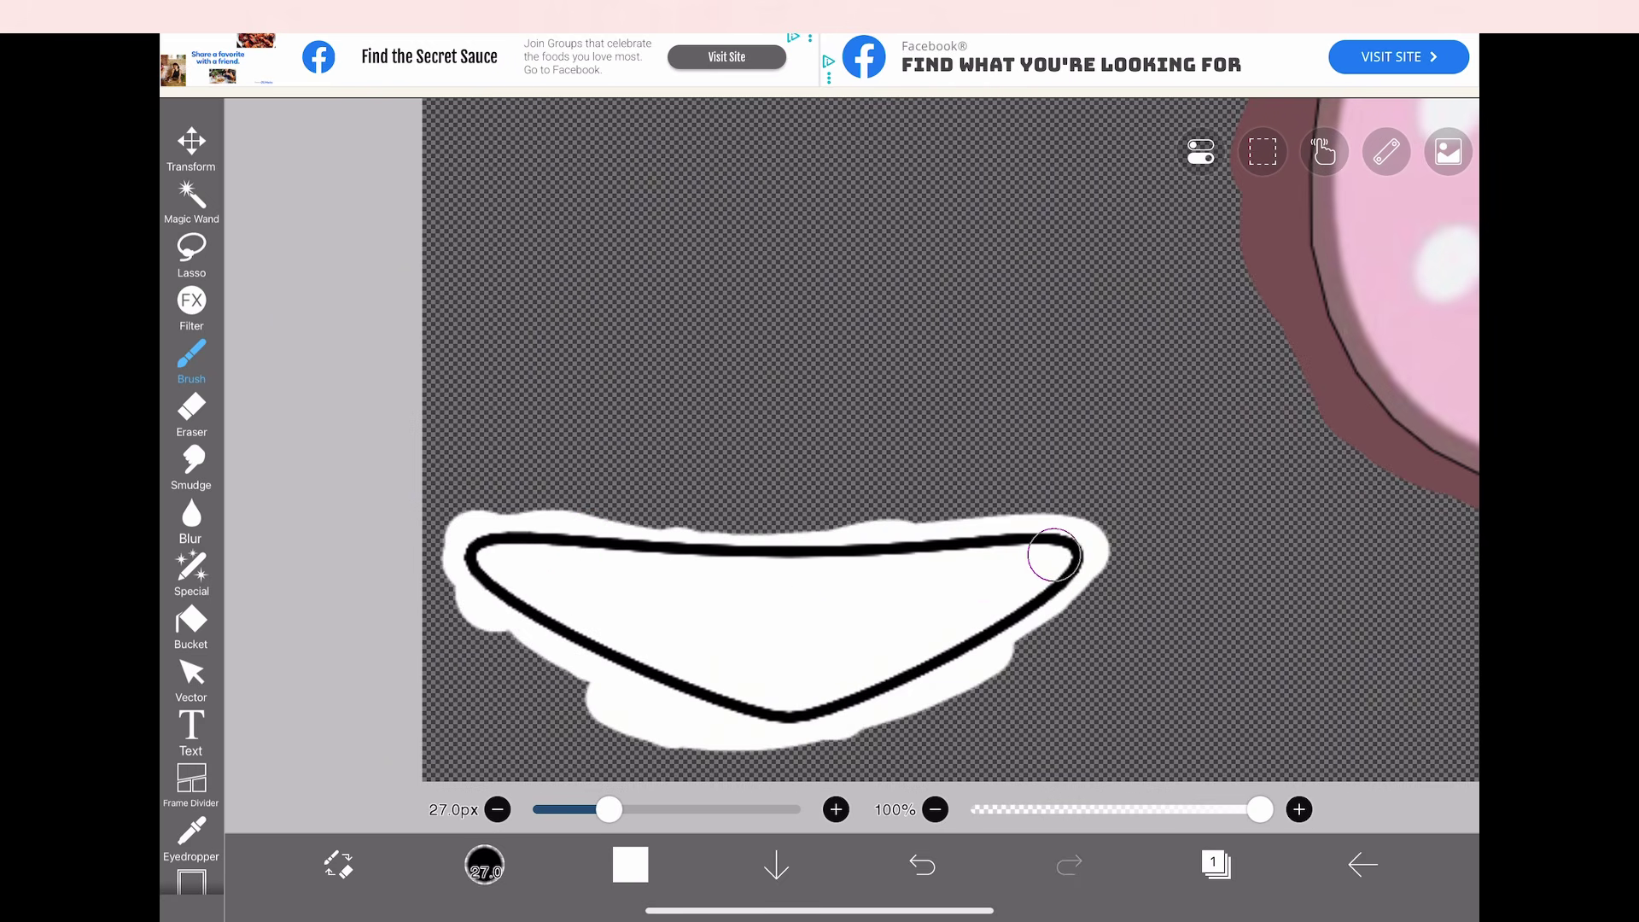
drag(553, 576, 525, 663)
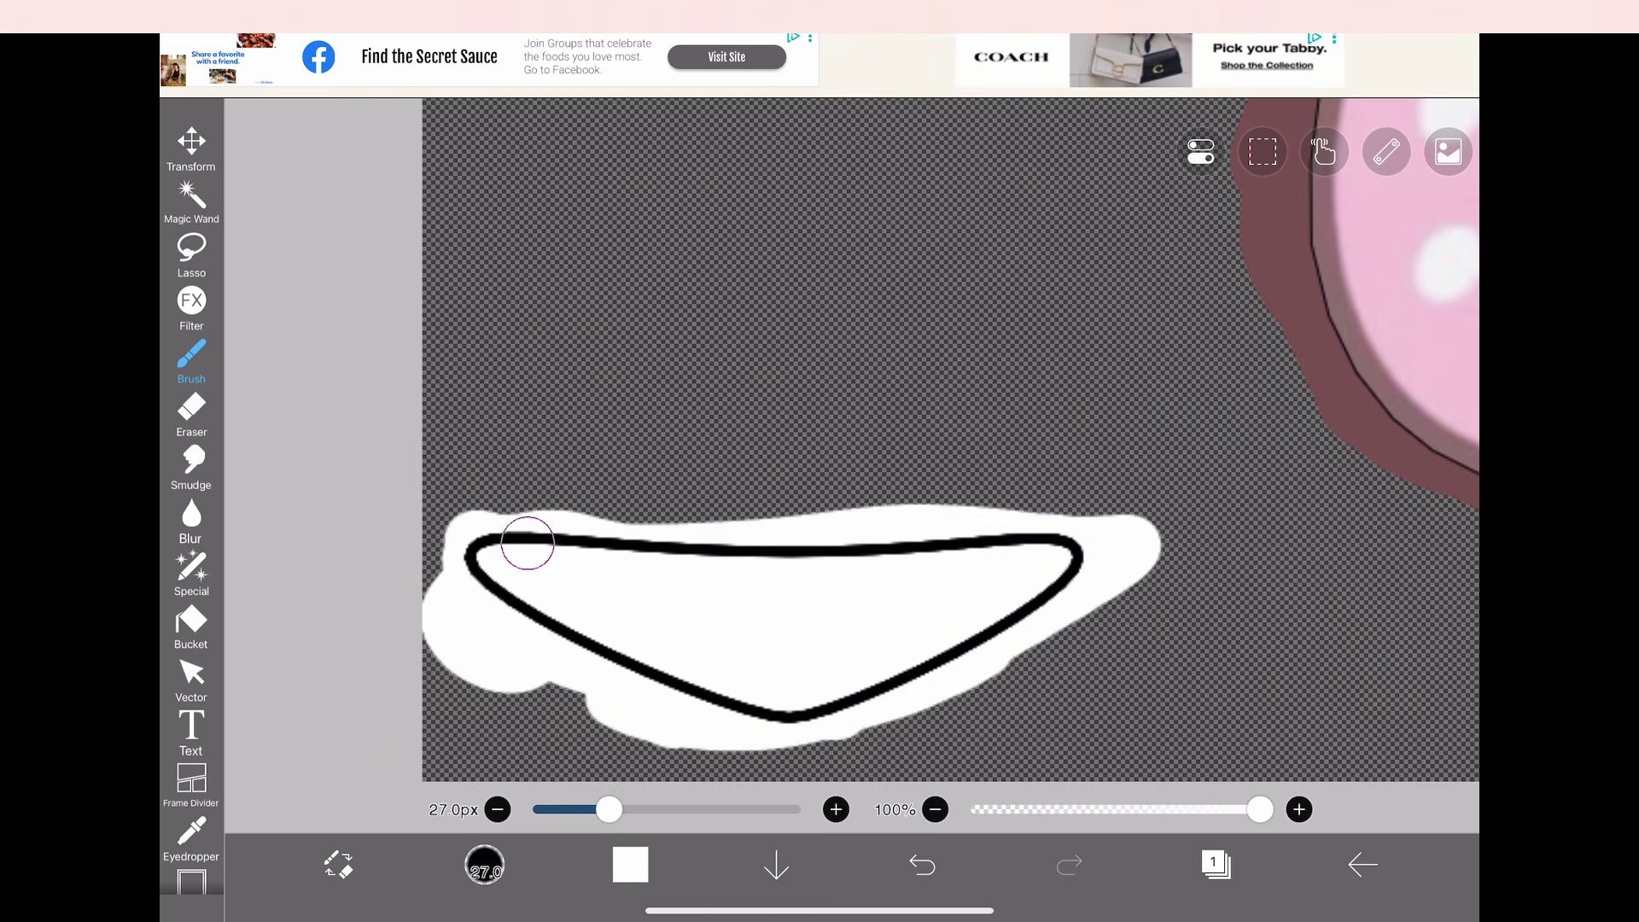
Sample the brown of the strawberry's border and paint it over the two small strawberry-shaped UV pieces
scroll(819, 461, down, 5)
scroll(819, 461, up, 5)
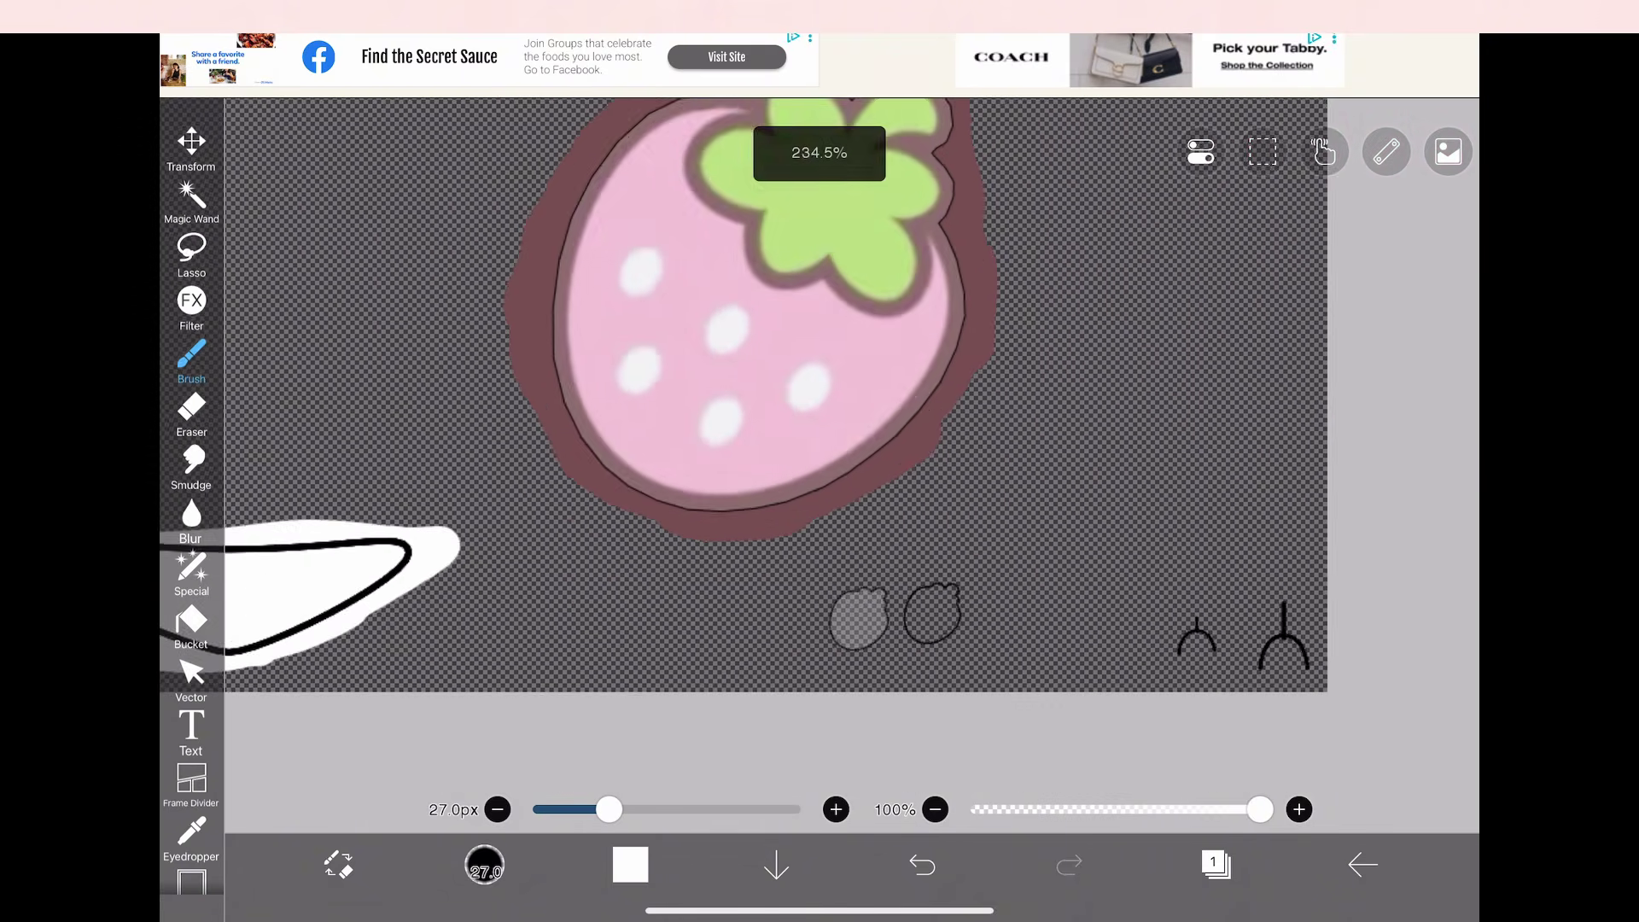
click(885, 381)
scroll(819, 461, up, 5)
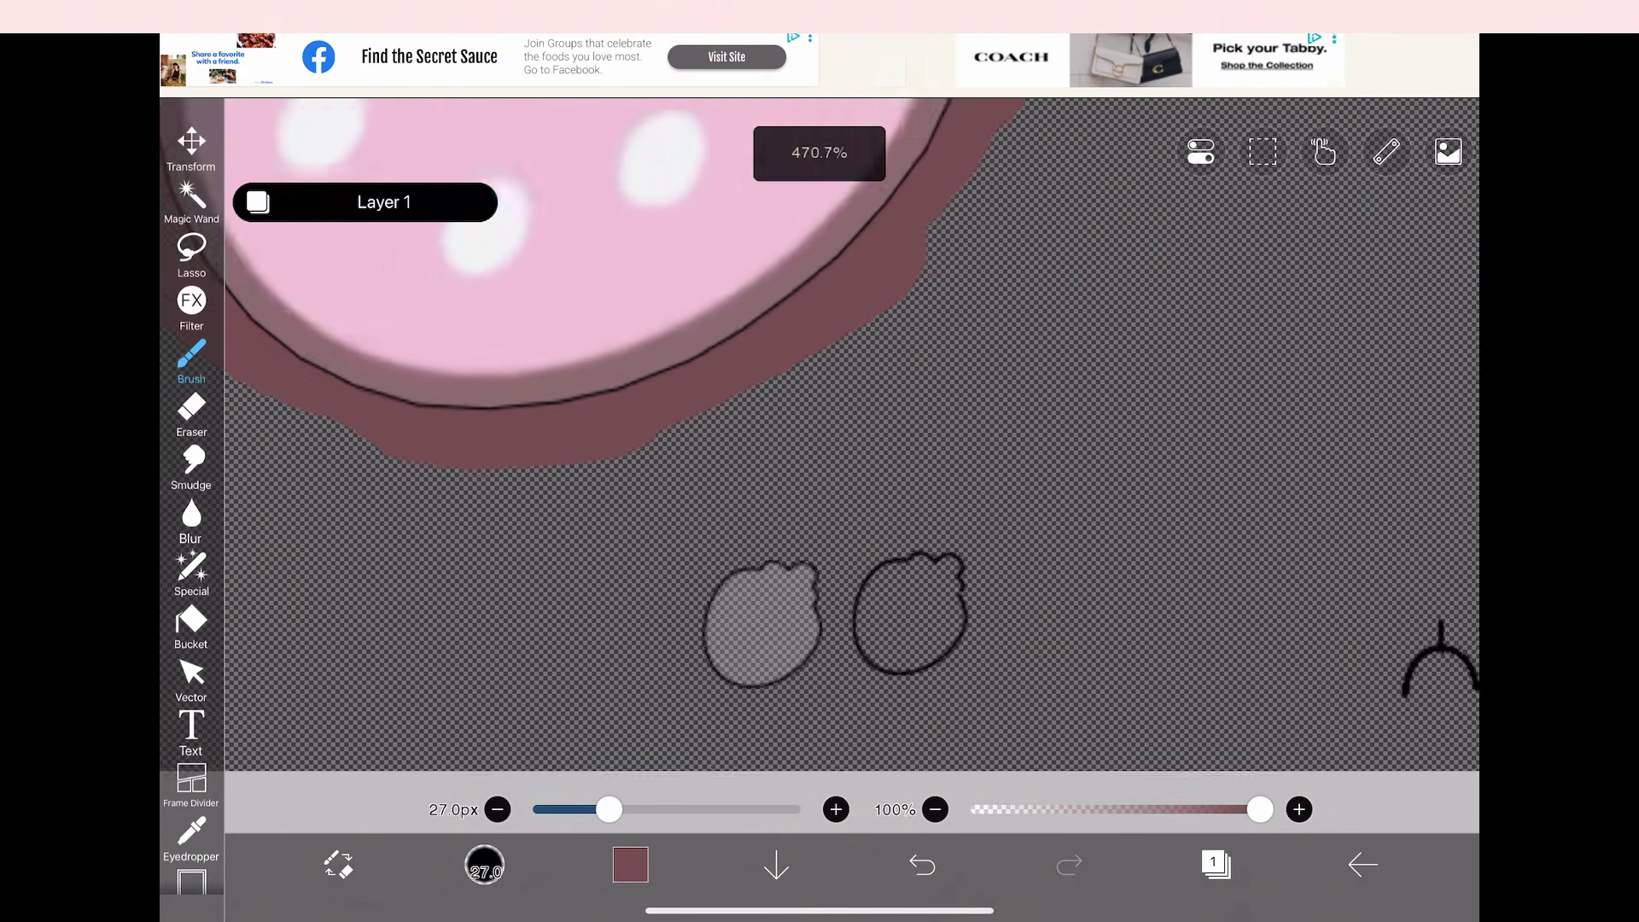
mouse_move(649, 593)
mouse_down()
mouse_move(637, 698)
mouse_move(746, 654)
mouse_move(853, 728)
mouse_move(896, 669)
mouse_move(778, 613)
mouse_up()
Choose a light pink brush colour and paint over the two small hook-shaped UV pieces at the canvas corner
scroll(820, 461, down, 5)
scroll(820, 460, up, 3)
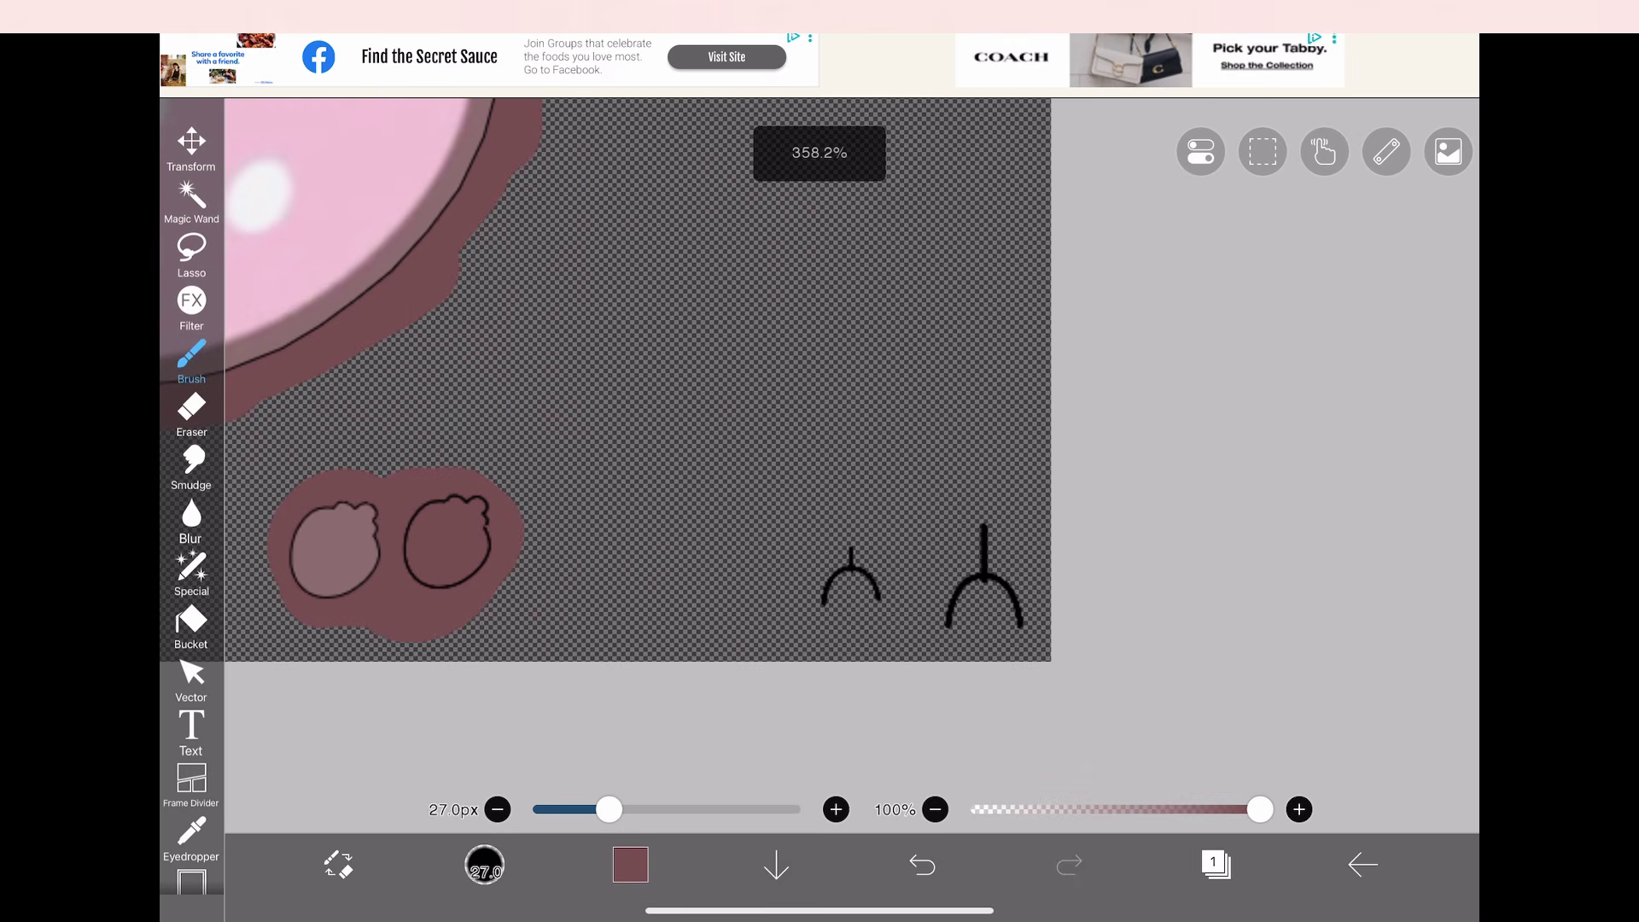
scroll(819, 461, down, 4)
scroll(819, 460, up, 4)
click(630, 865)
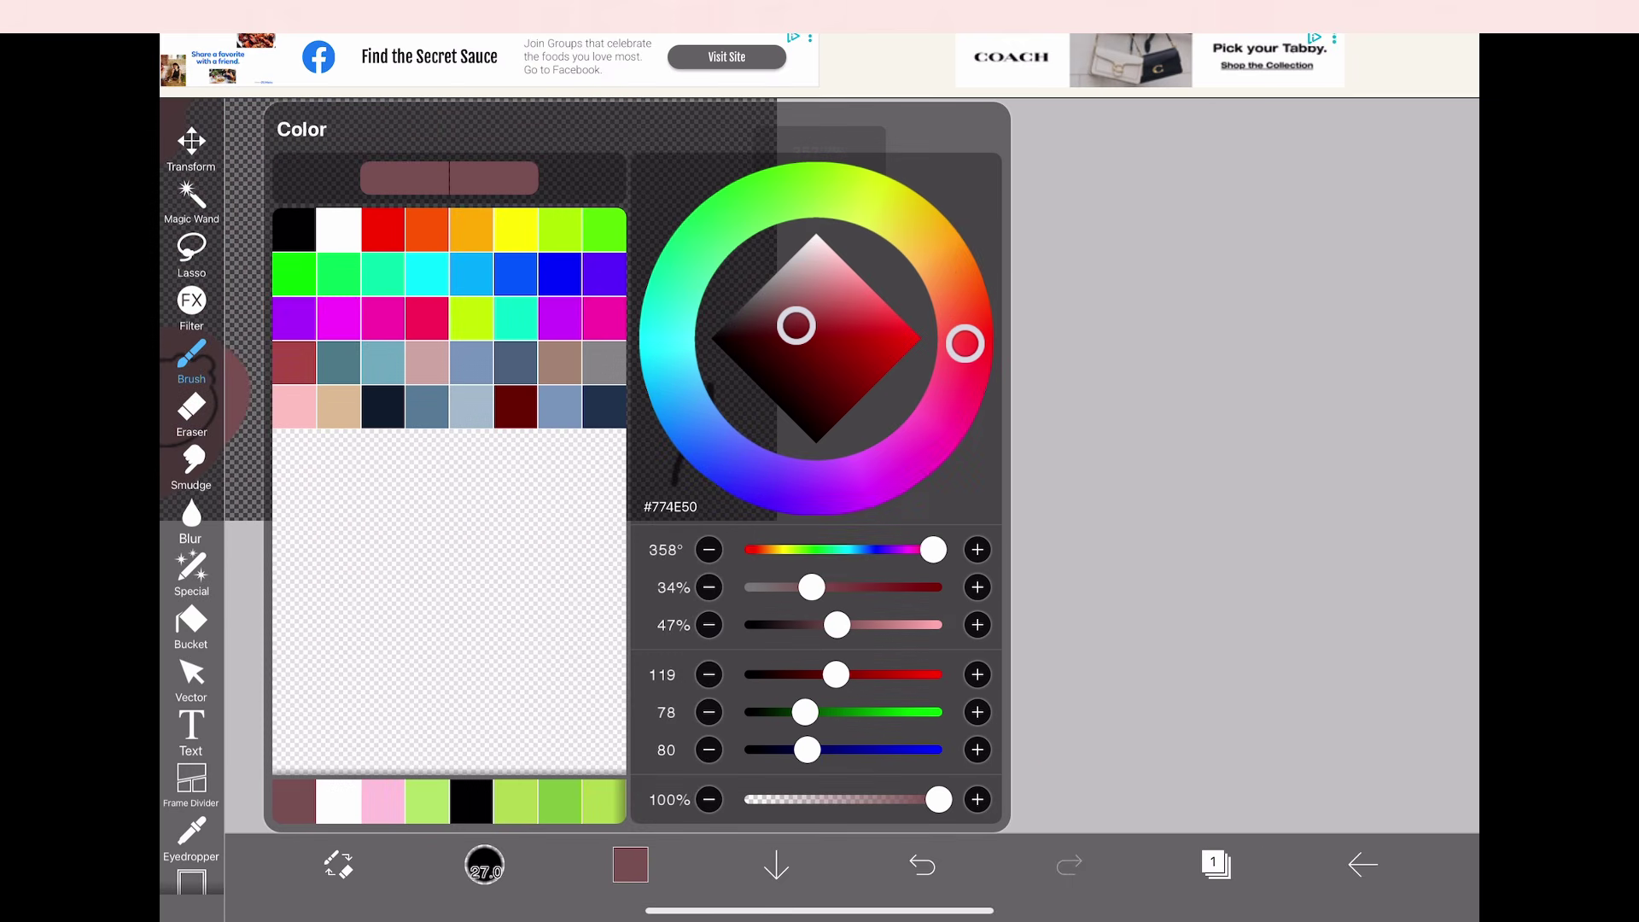
click(293, 402)
click(630, 865)
scroll(819, 461, up, 5)
mouse_move(486, 239)
mouse_down()
mouse_move(561, 362)
mouse_move(714, 292)
mouse_move(776, 432)
mouse_up()
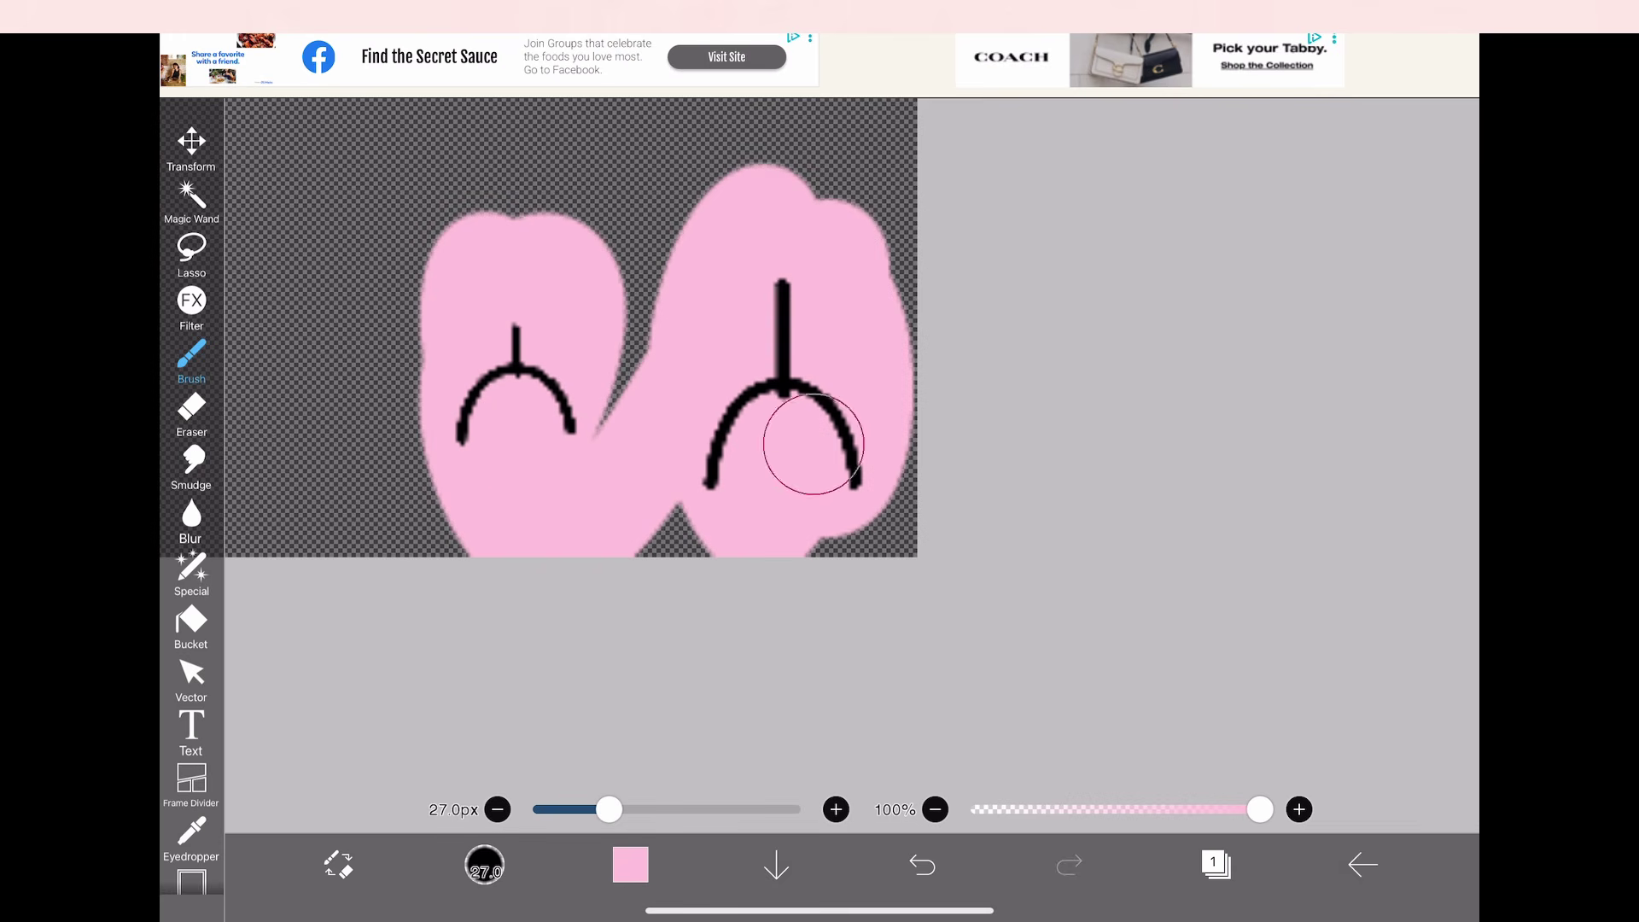
Set the canvas background back to white and frame the bearie lettering
scroll(819, 461, down, 6)
scroll(819, 461, up, 1)
click(1216, 865)
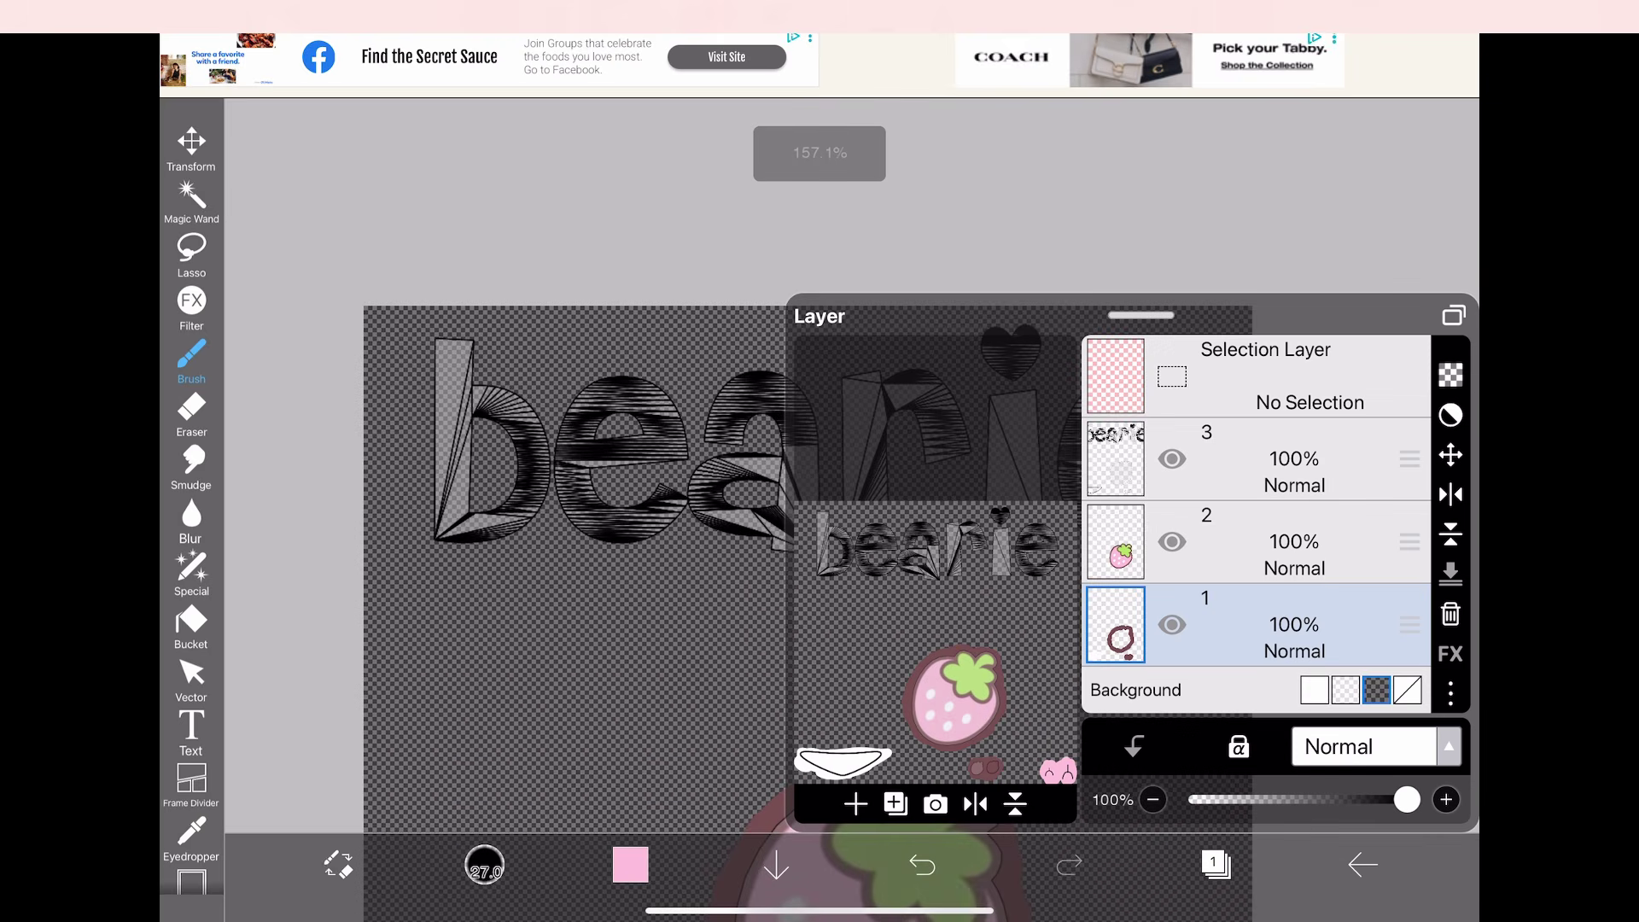
click(1314, 690)
click(1216, 864)
scroll(754, 550, up, 2)
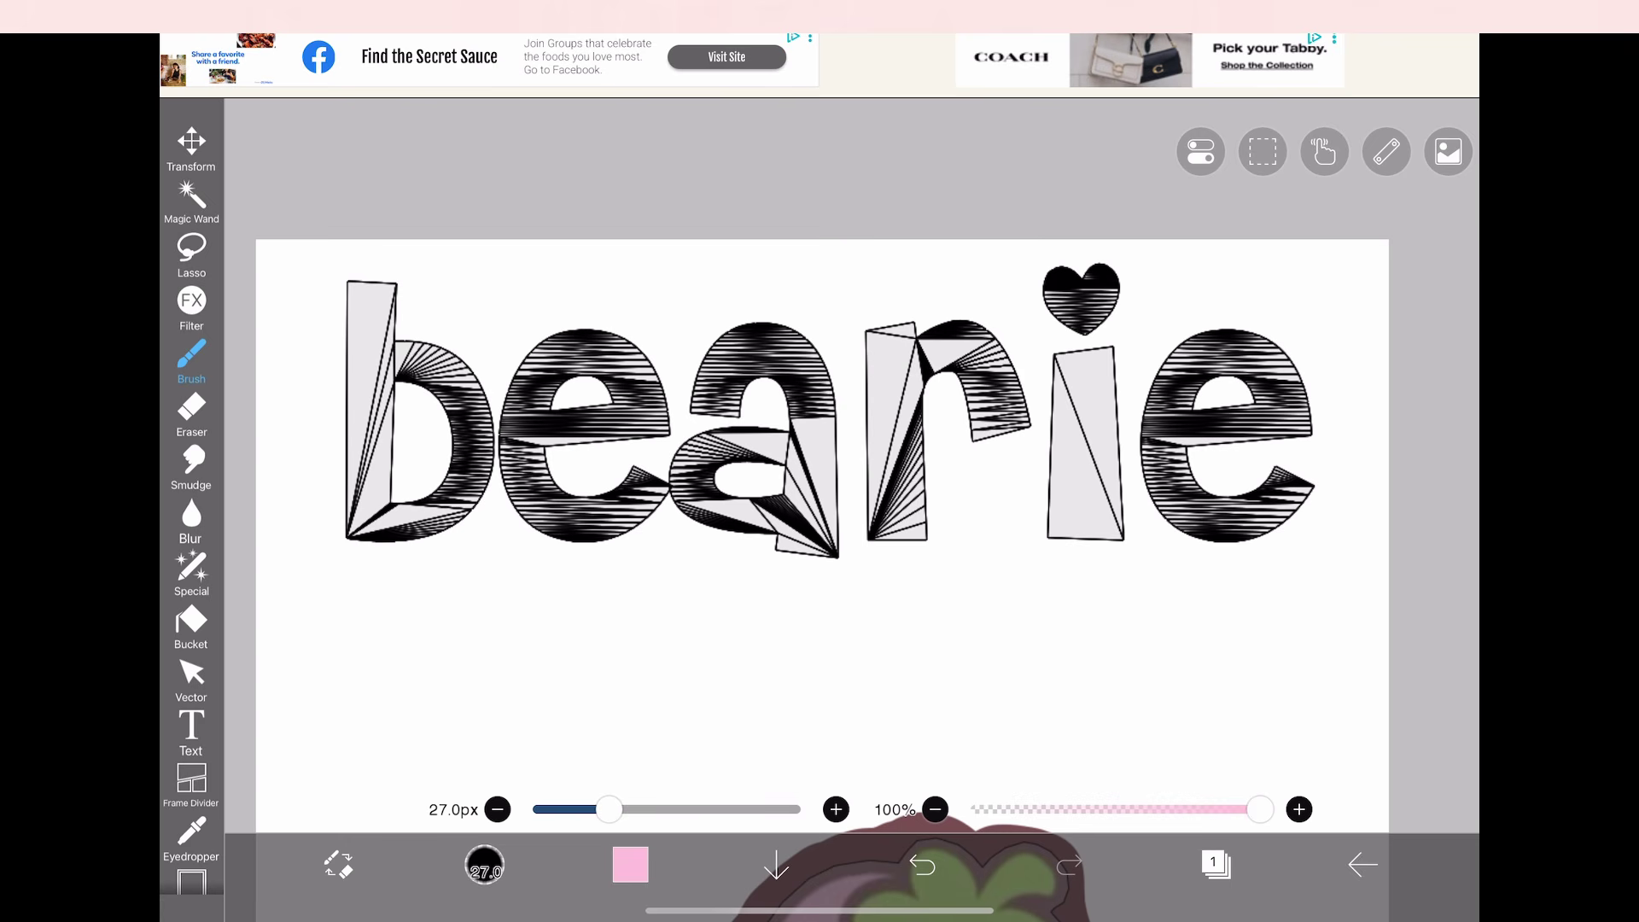
scroll(819, 512, down, 1)
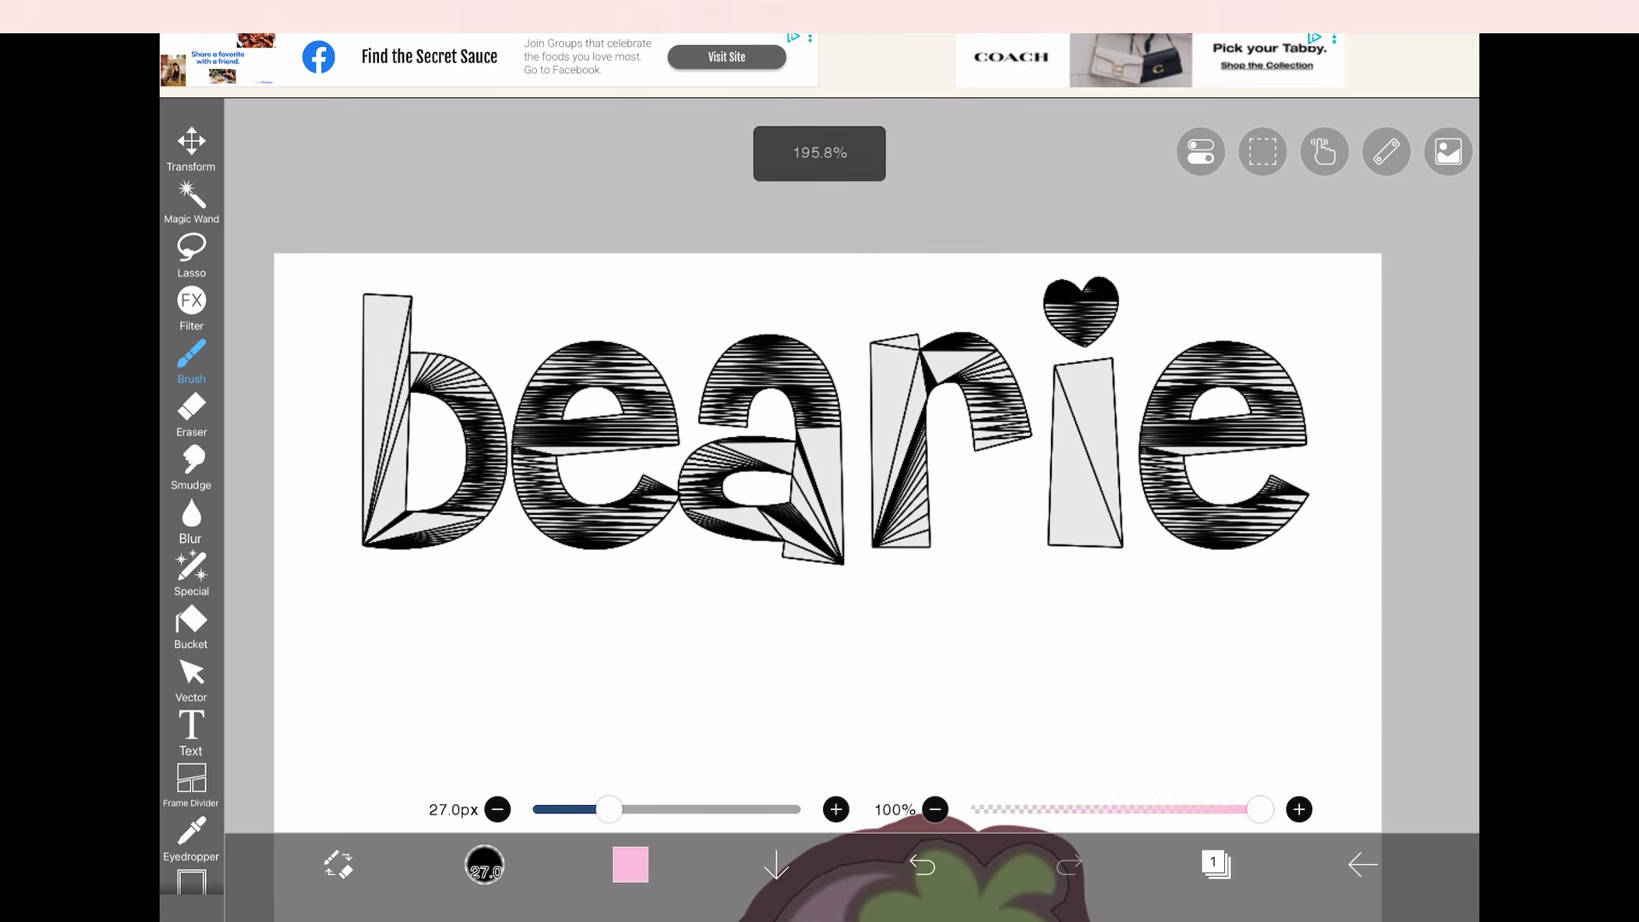
click(1216, 865)
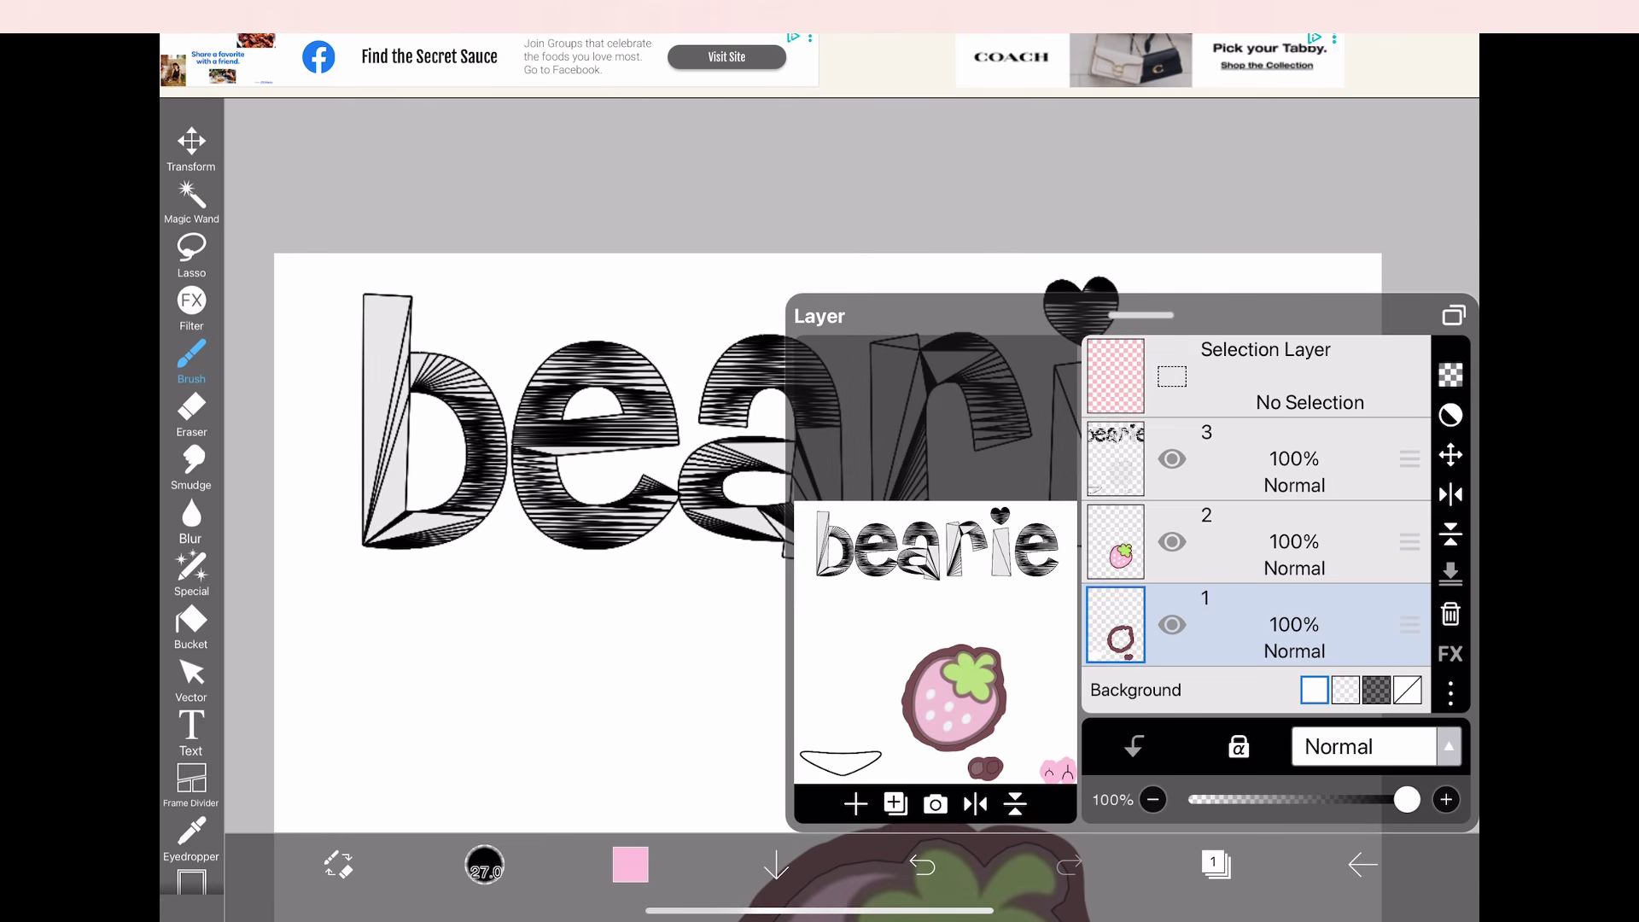
click(1216, 864)
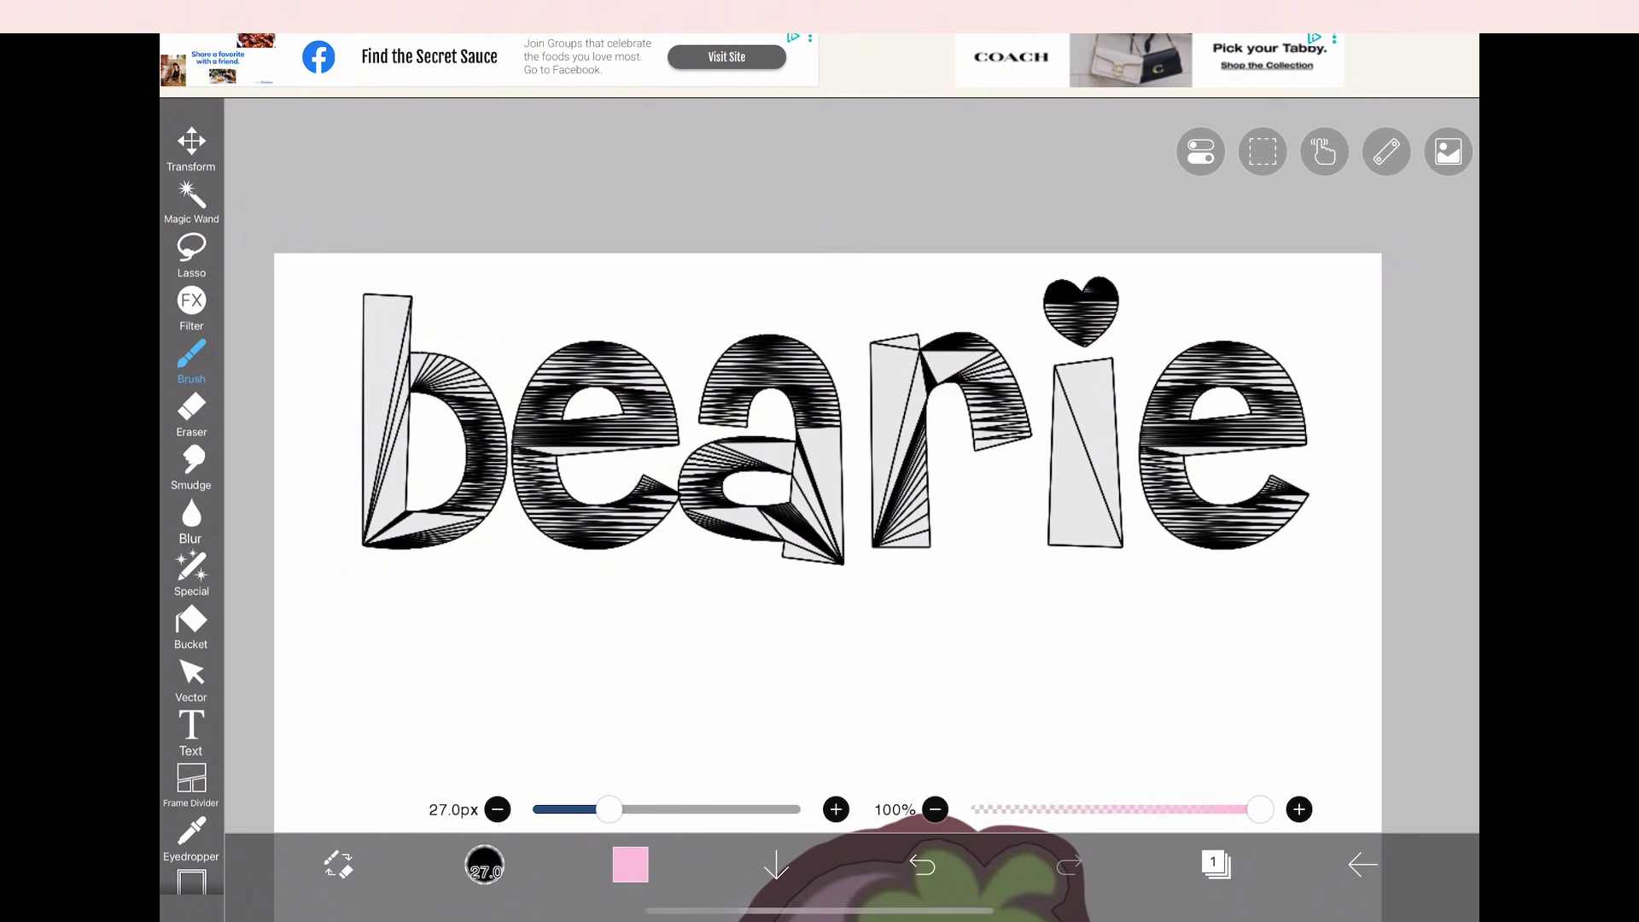
click(1216, 864)
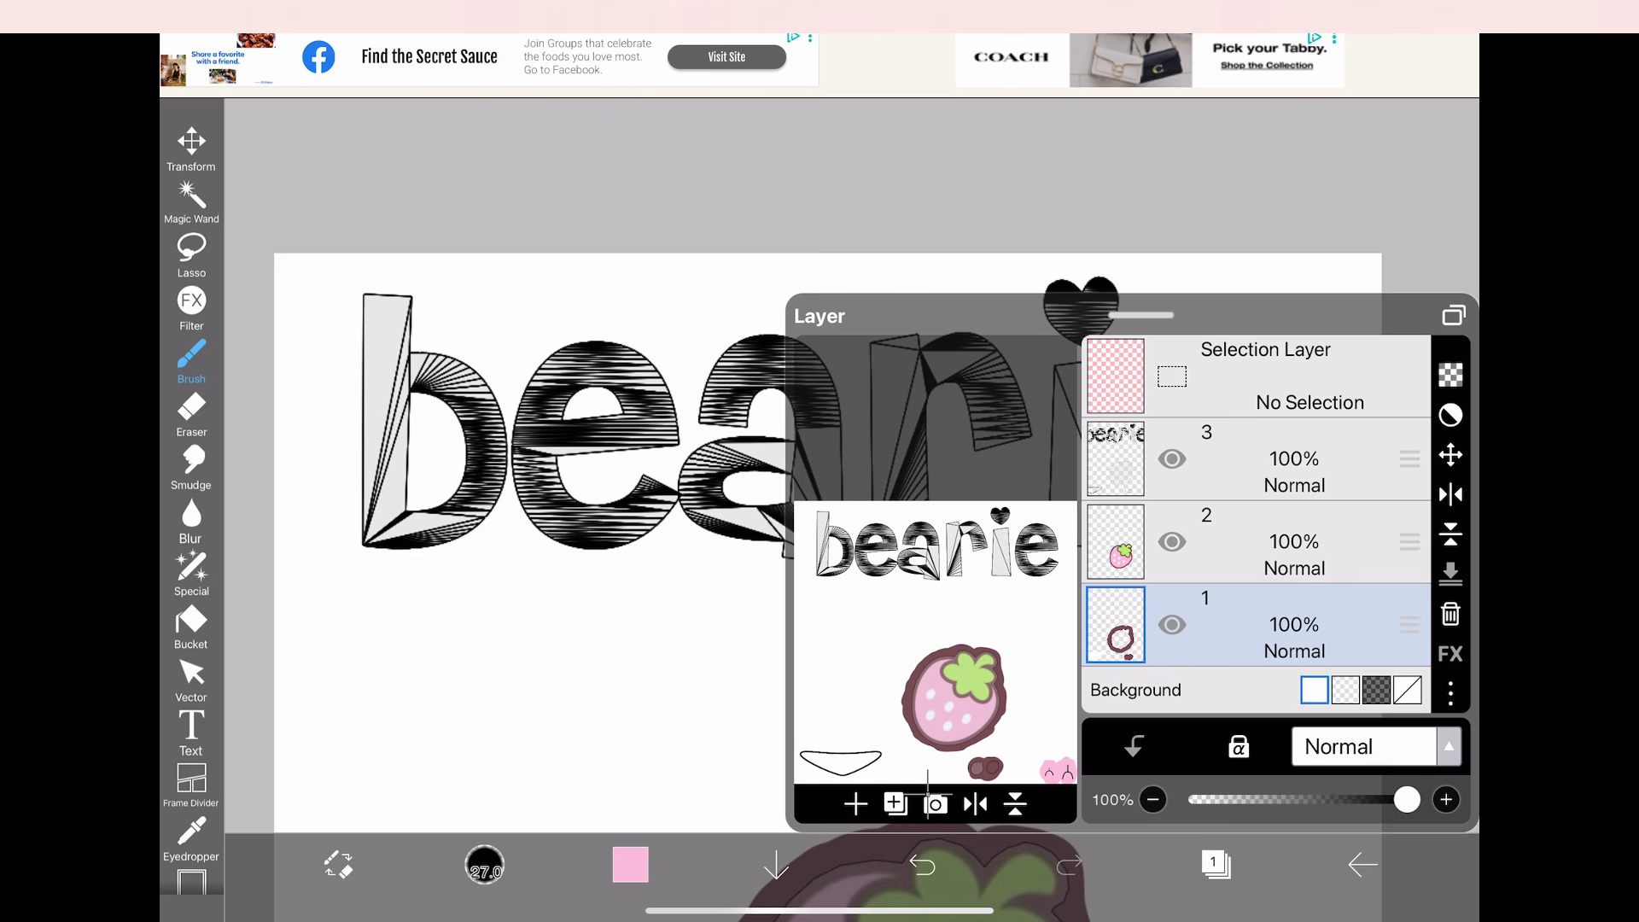
click(1216, 865)
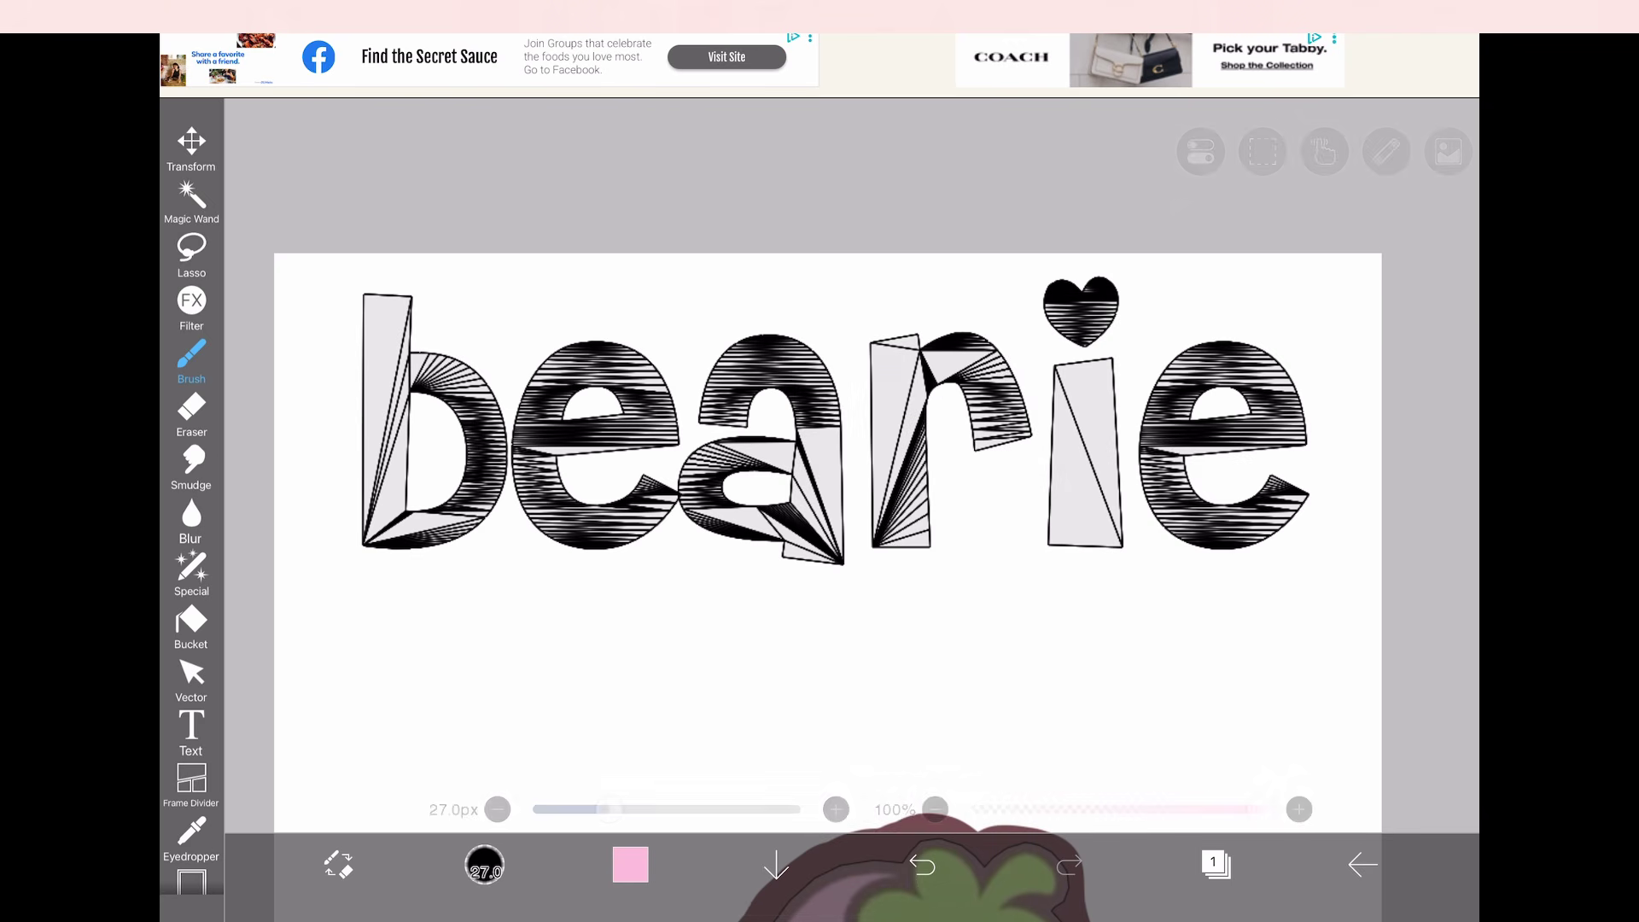
Add a new layer above the UV layout and start a text box below the bearie lettering
click(1216, 865)
click(855, 803)
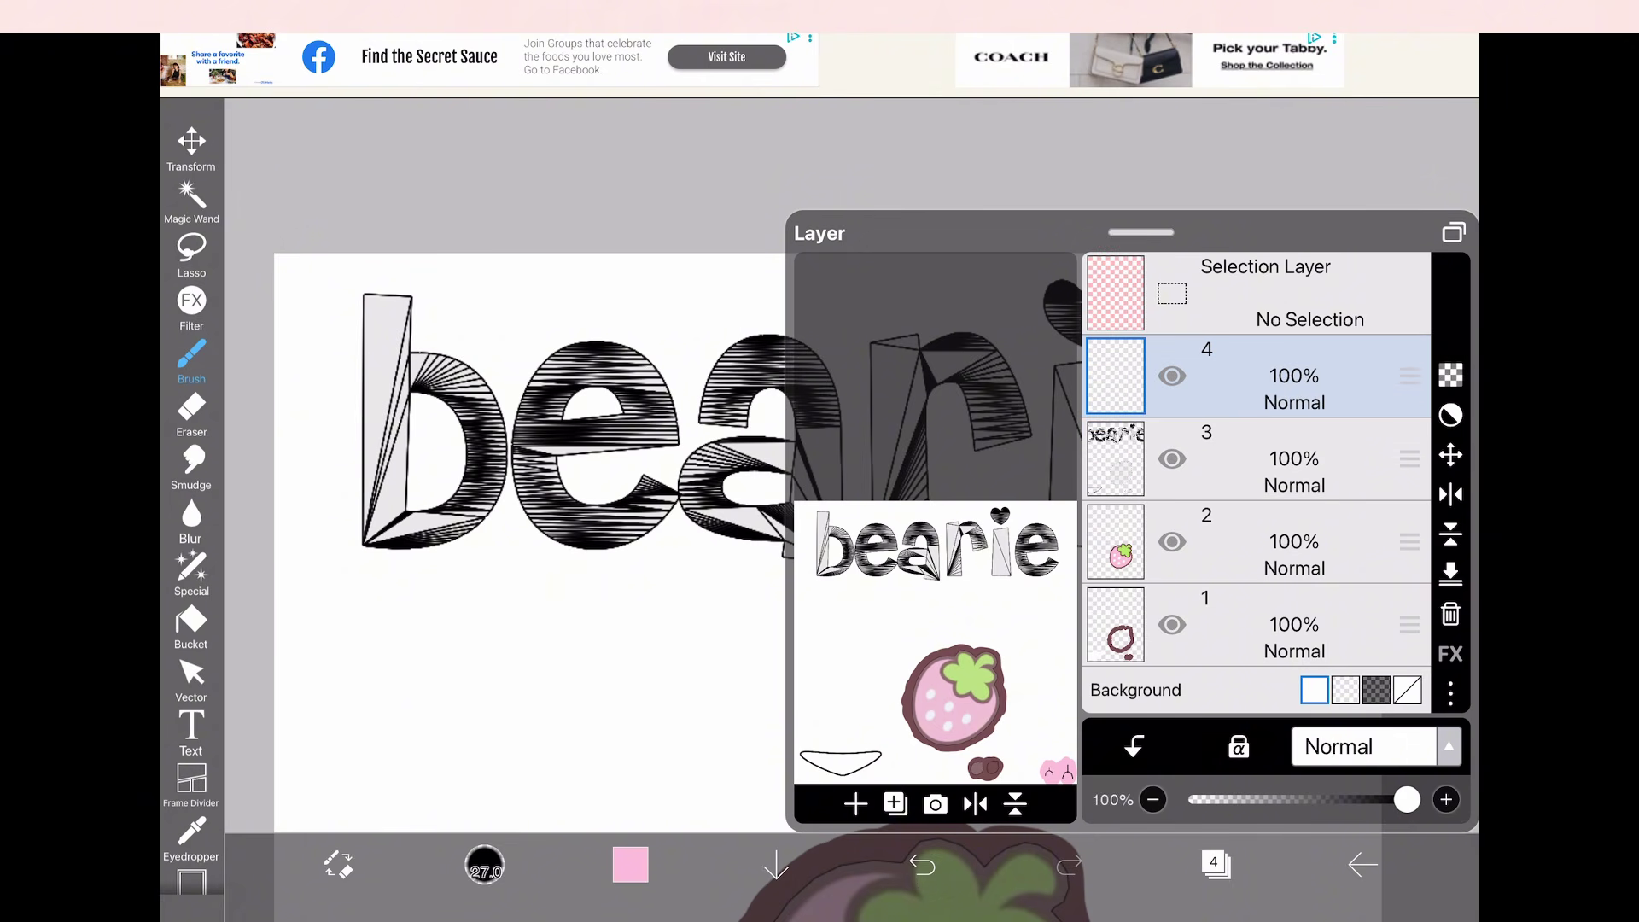
click(1216, 865)
click(192, 732)
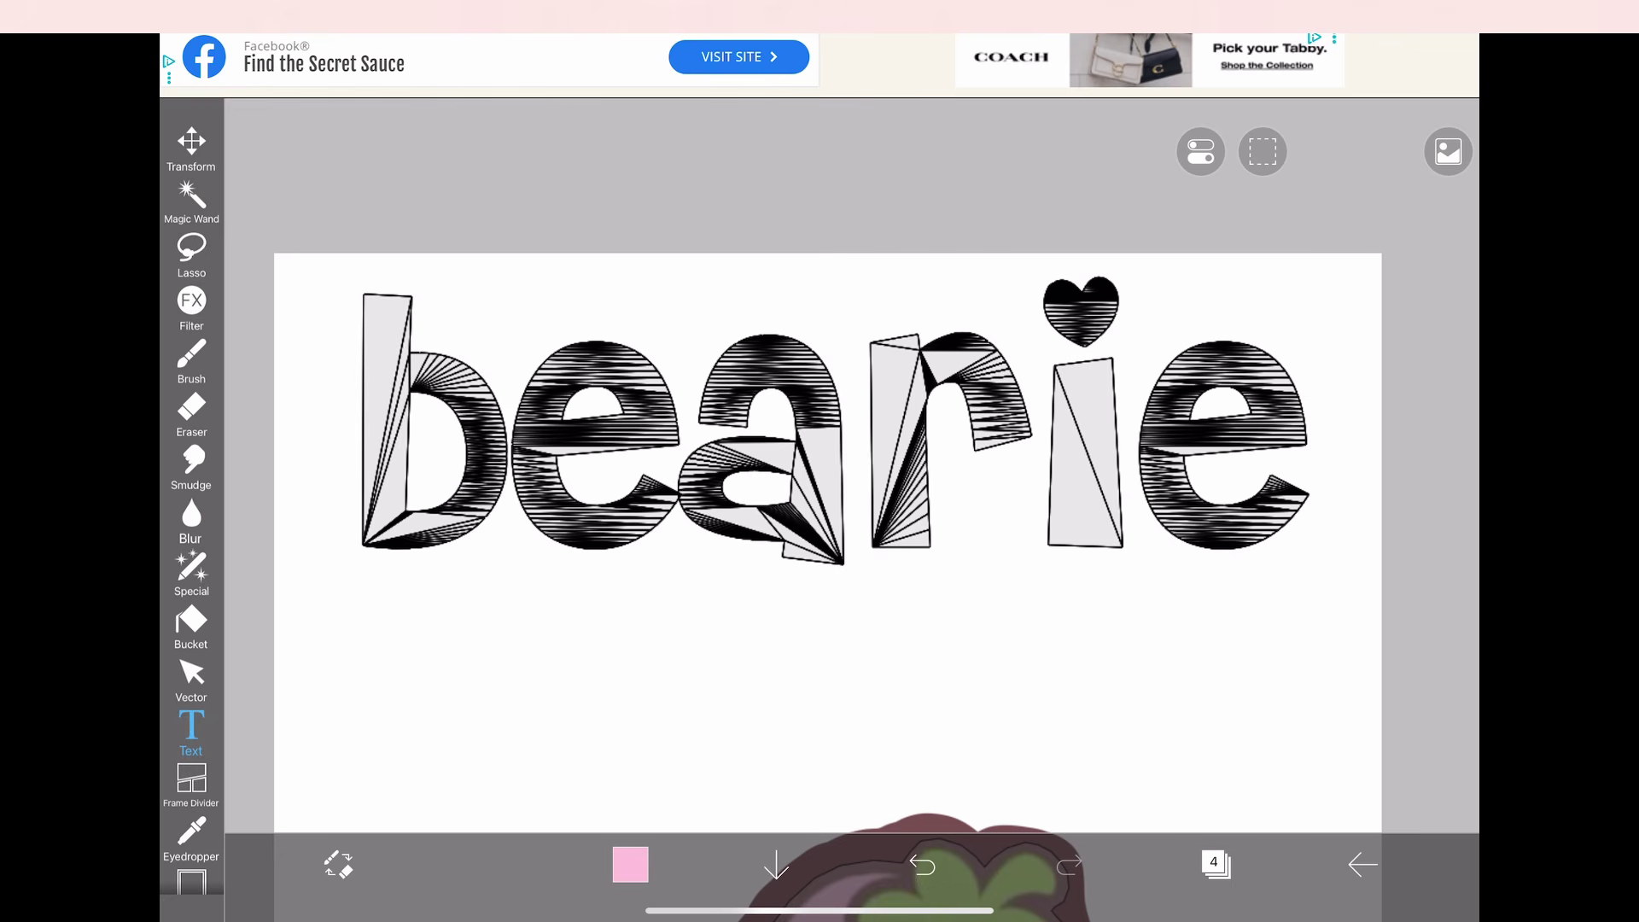
click(800, 641)
click(757, 600)
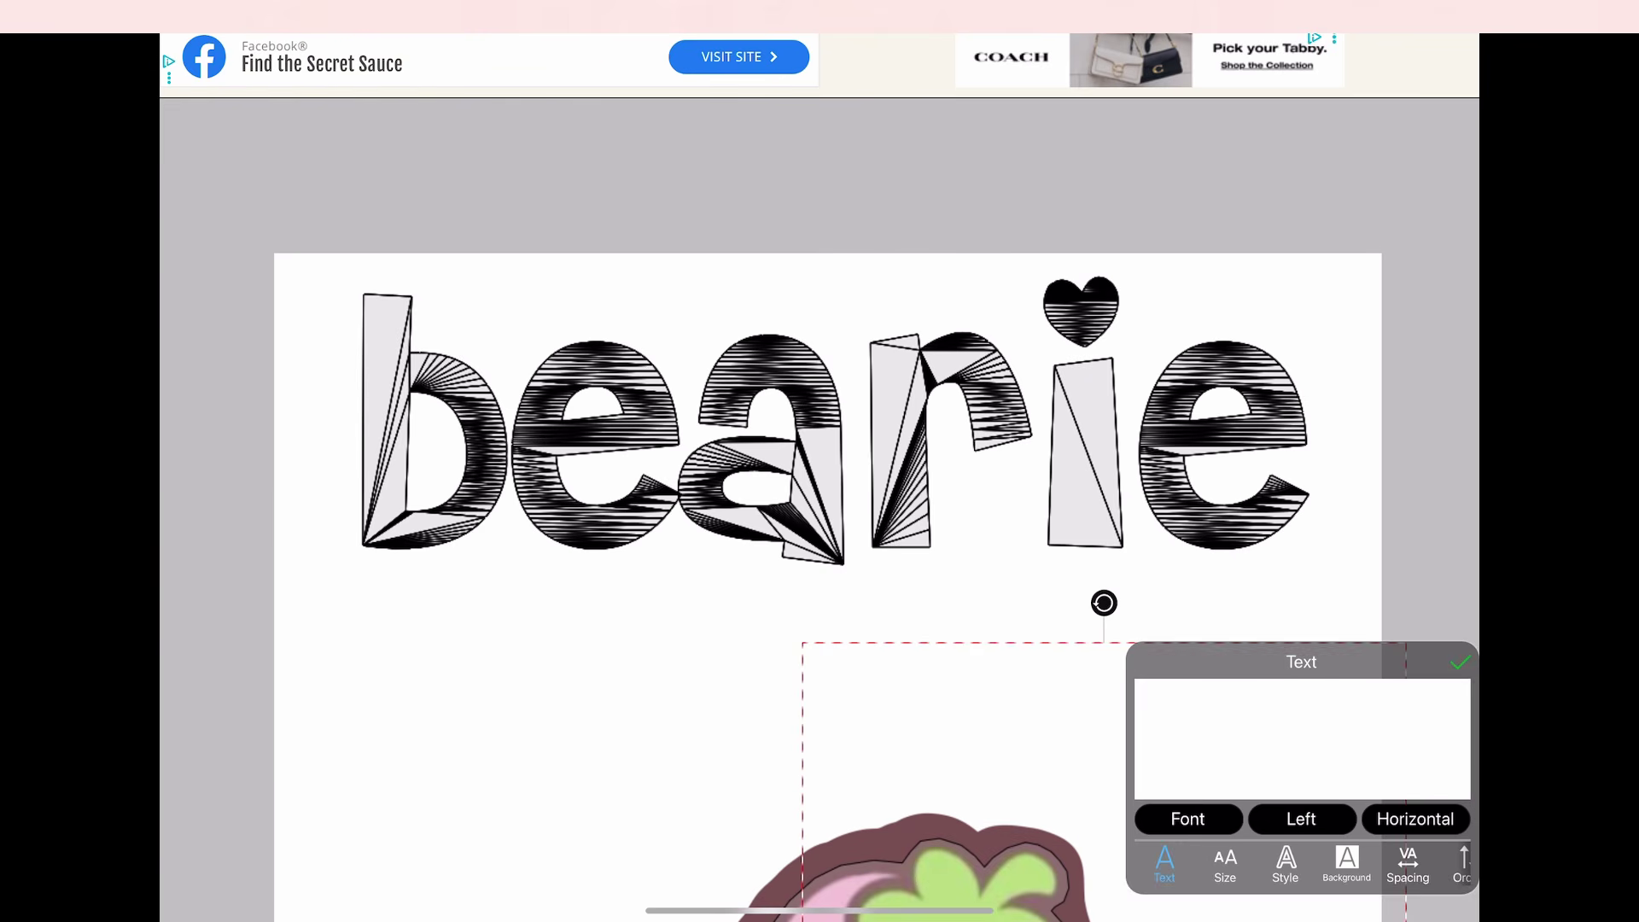
View the online free-fonts search used for adding fonts, and set the text font to Cheri
click(1188, 818)
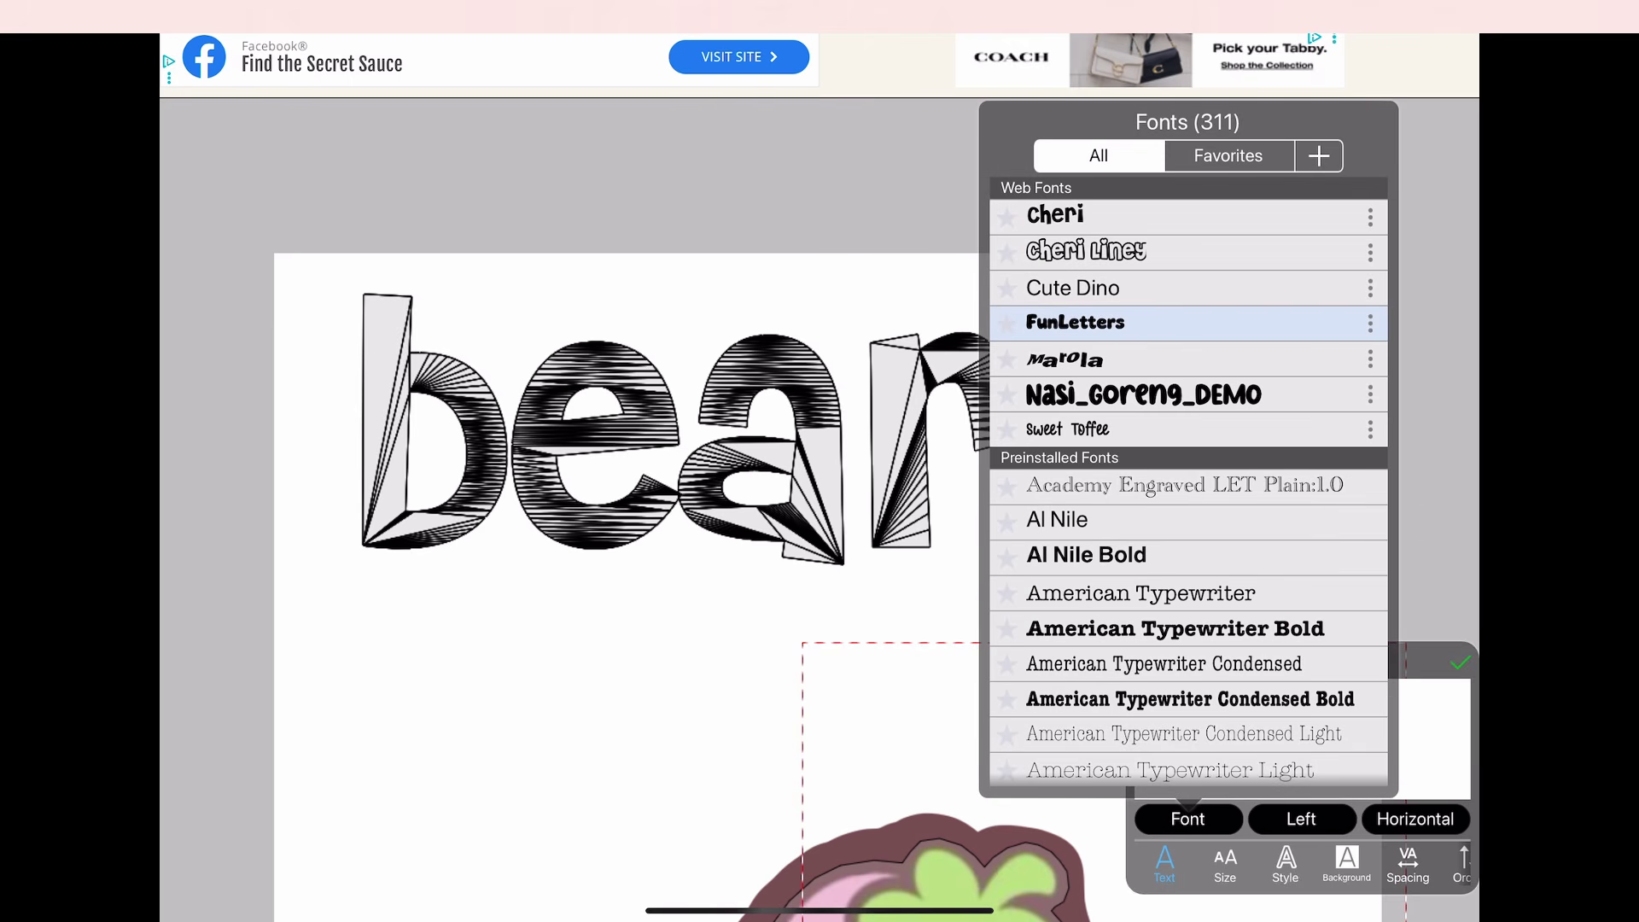
click(1318, 155)
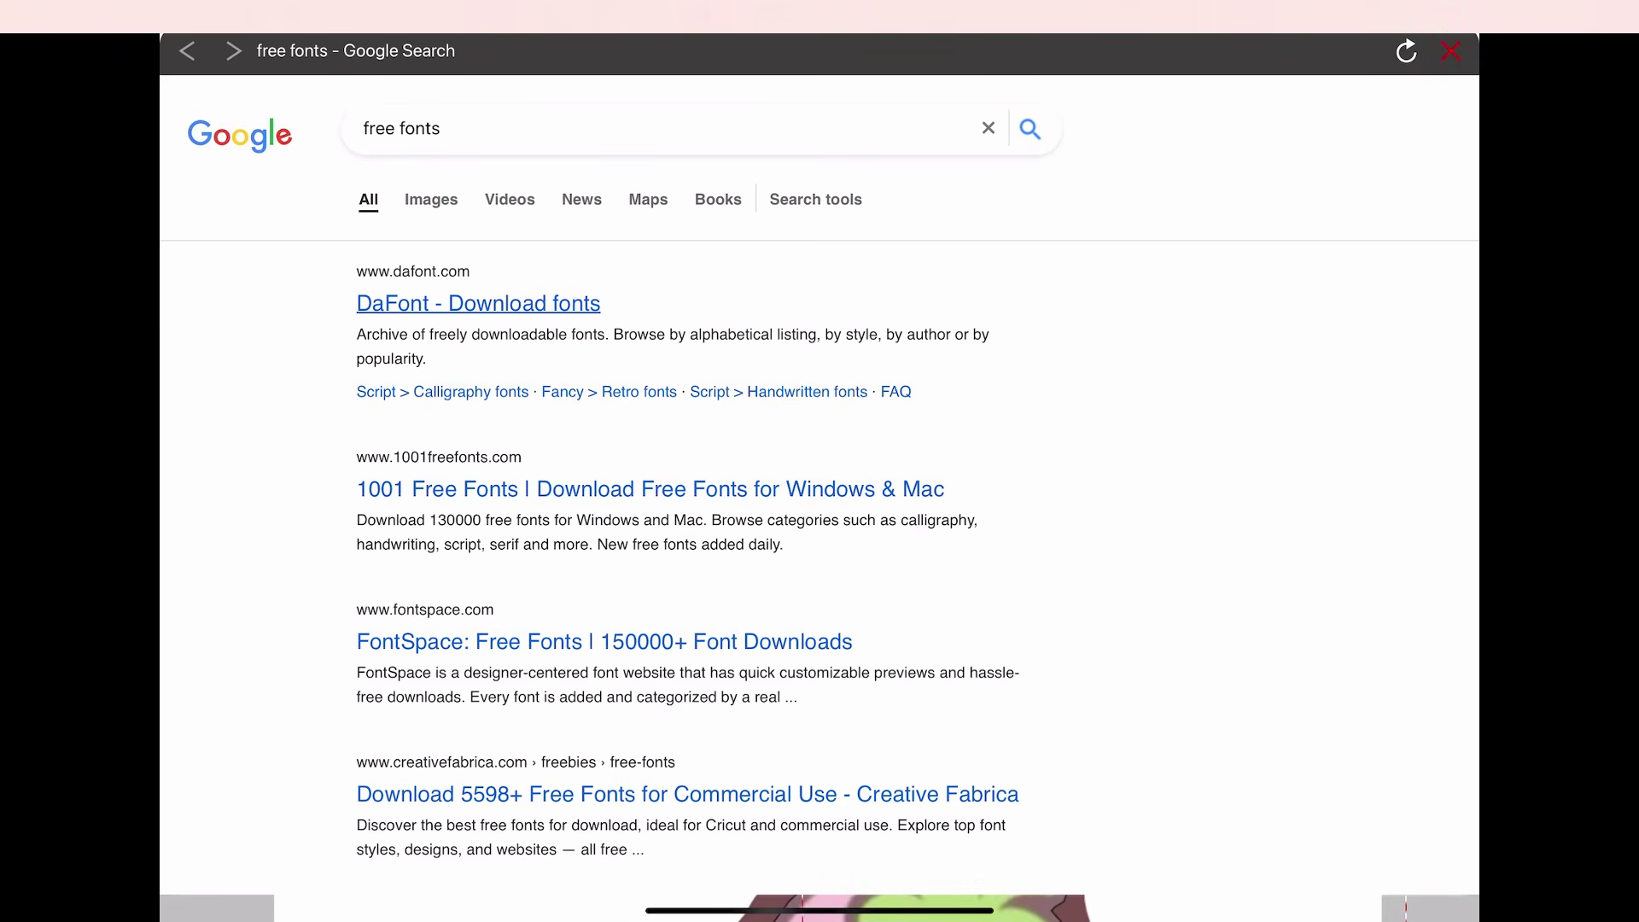
click(1449, 51)
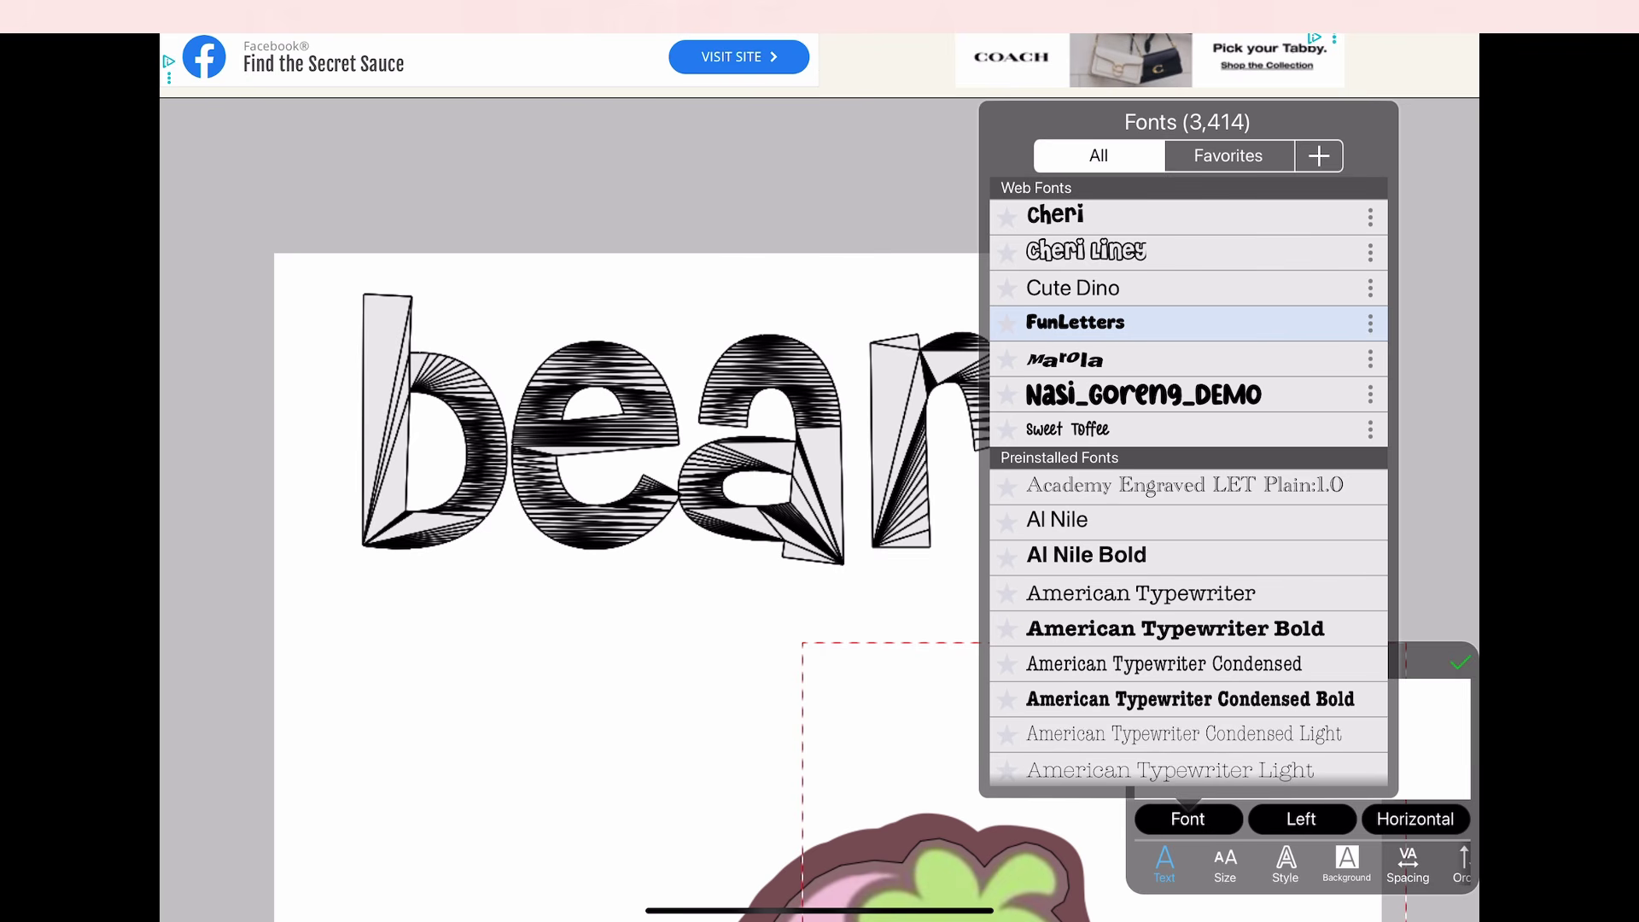
click(1187, 216)
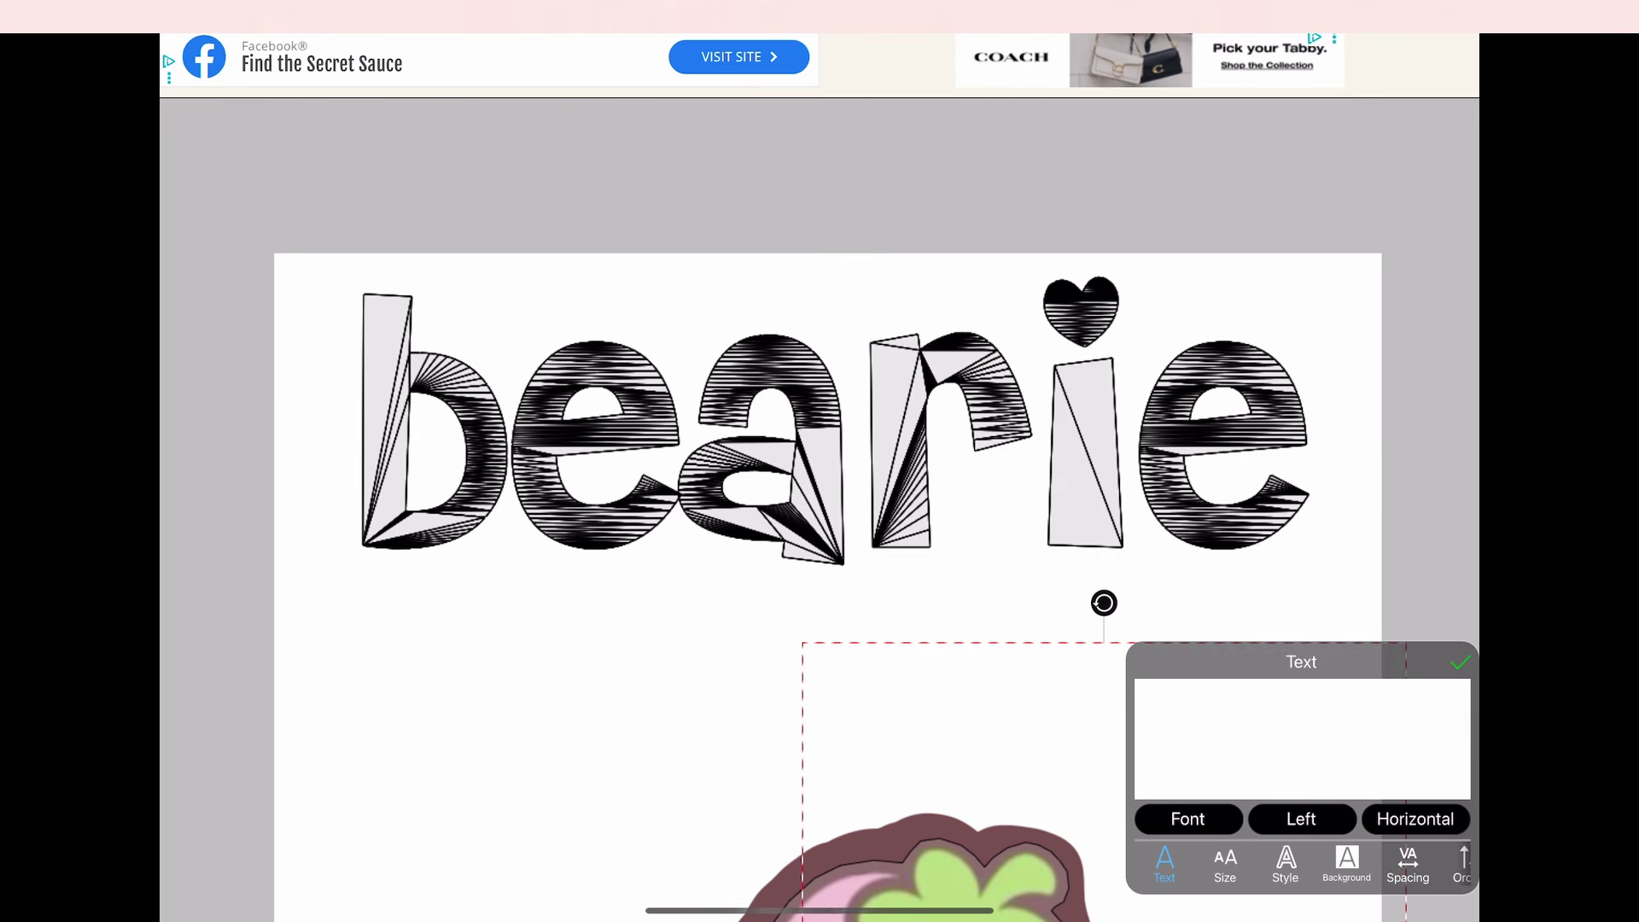
Enter a lowercase "b" as the text and accept it
click(1302, 738)
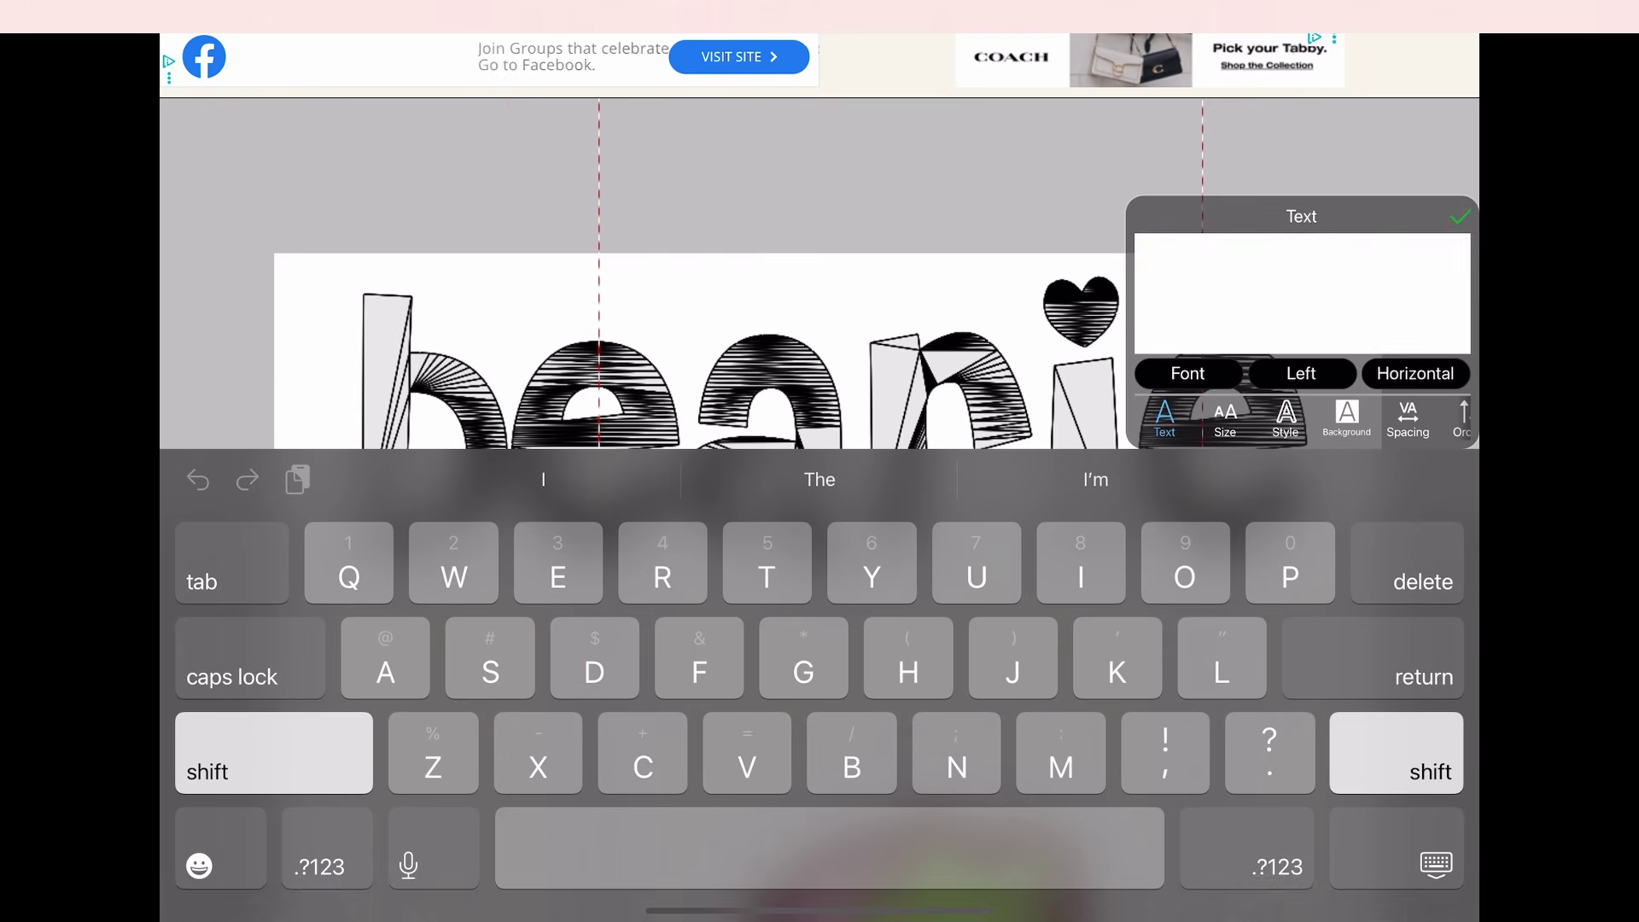
key(shift)
text(b)
click(1460, 216)
Move the "b" text onto the first letter of the UV lettering and scale it to about that letter's size
drag(934, 457, 749, 457)
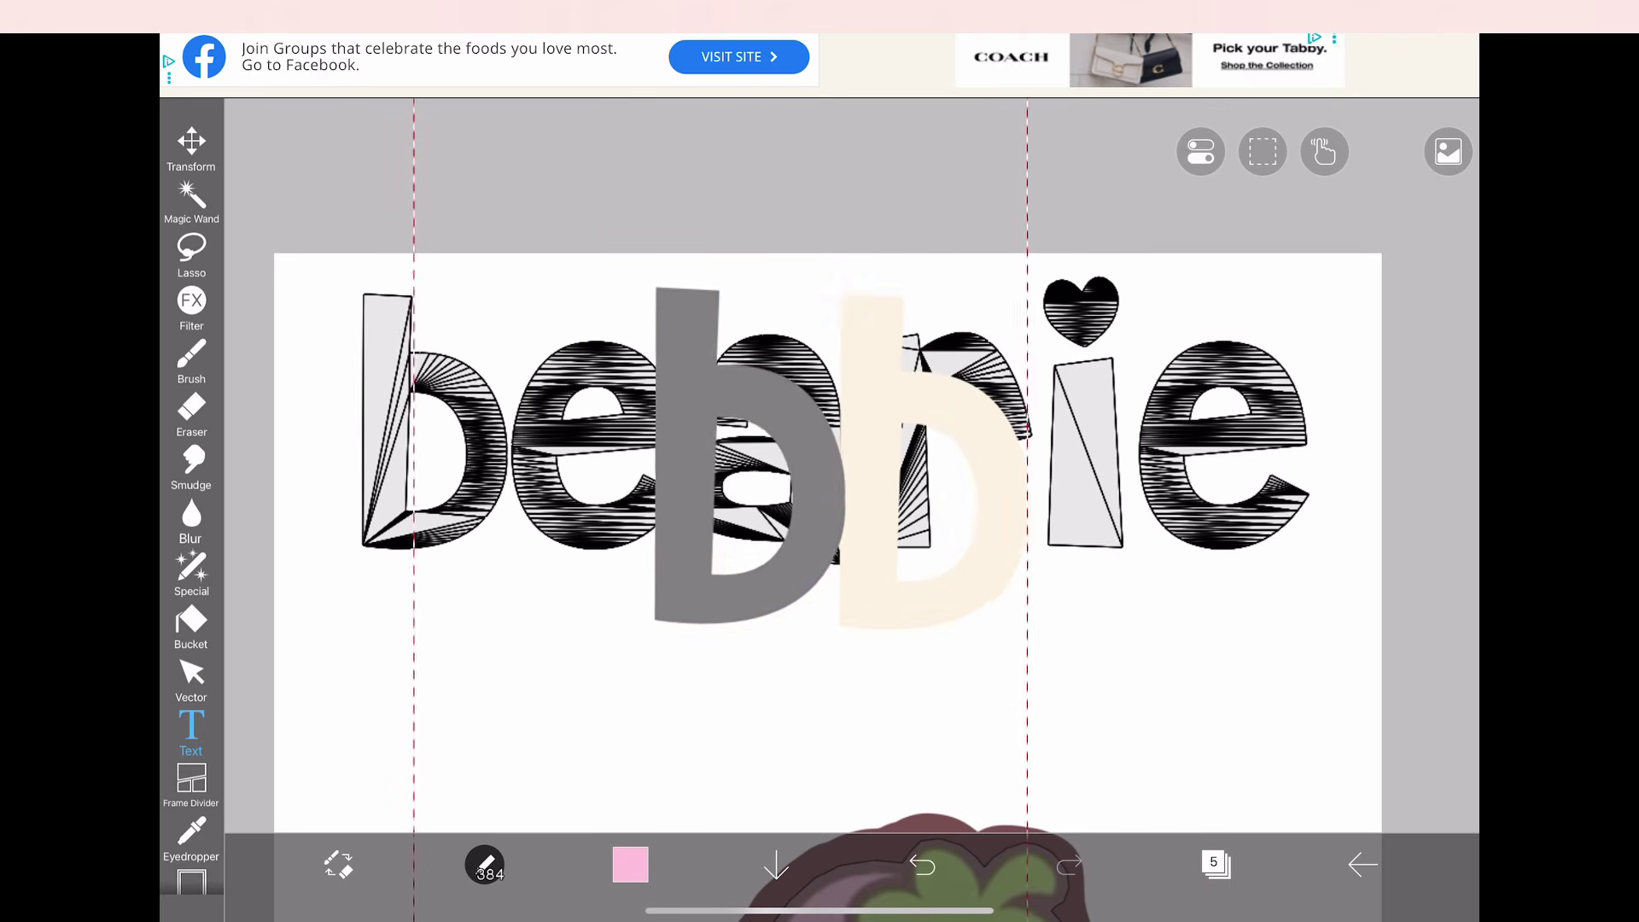
click(192, 144)
scroll(820, 478, down, 1)
drag(988, 501, 621, 461)
scroll(485, 364, up, 3)
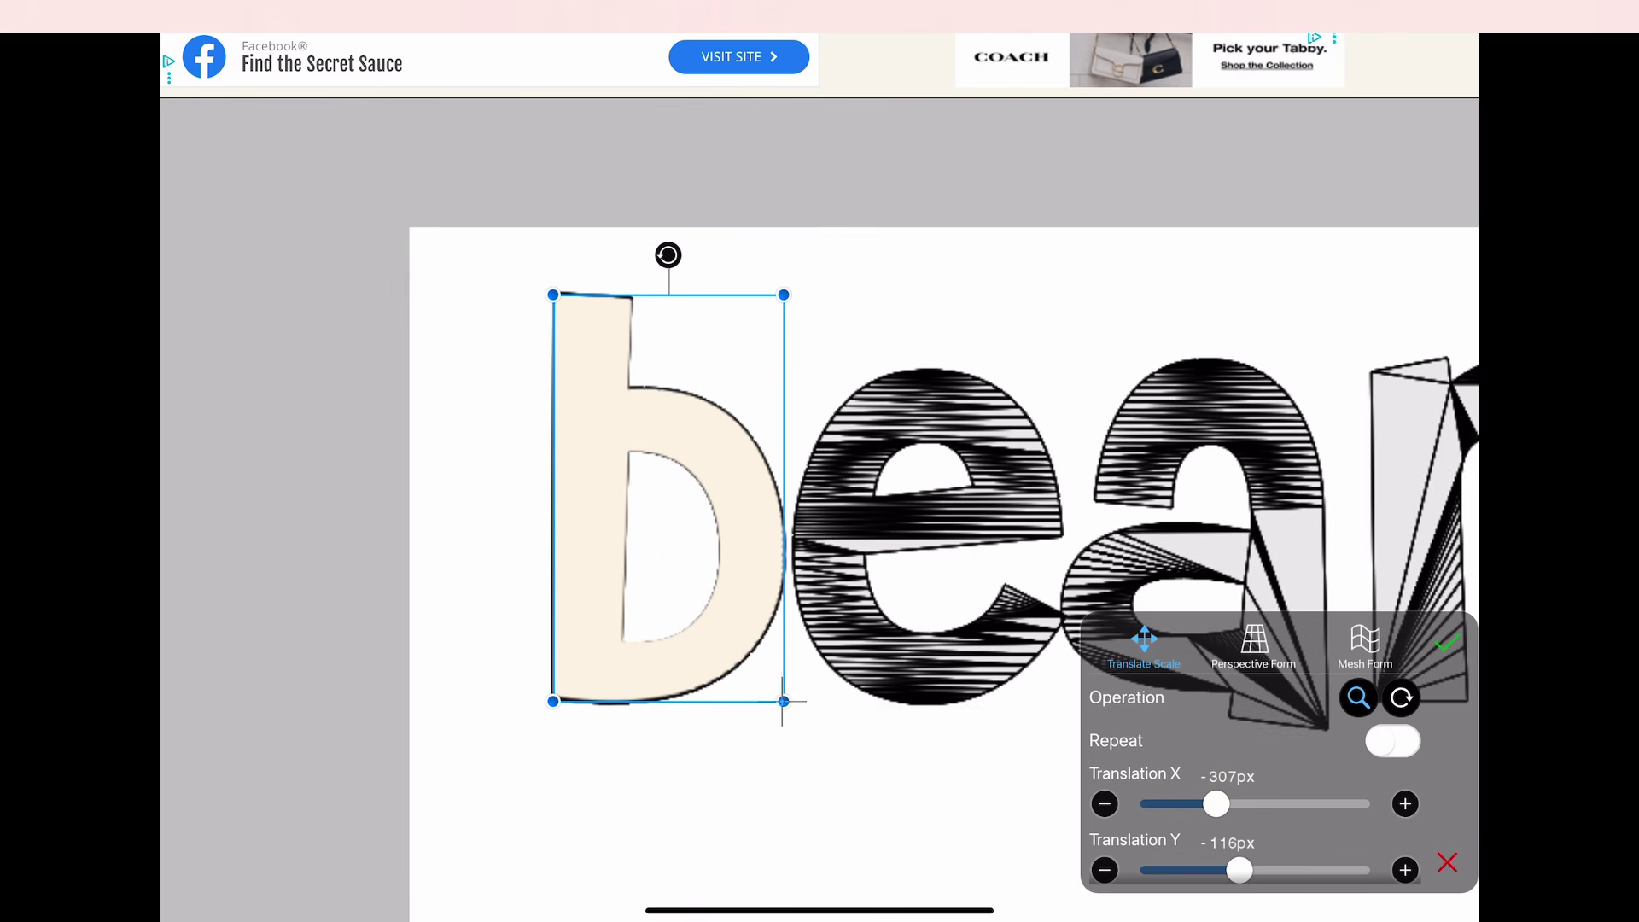
Stretch the "b" text slightly at its corners to match the UV letter's outline, and apply the transform
drag(782, 701, 784, 696)
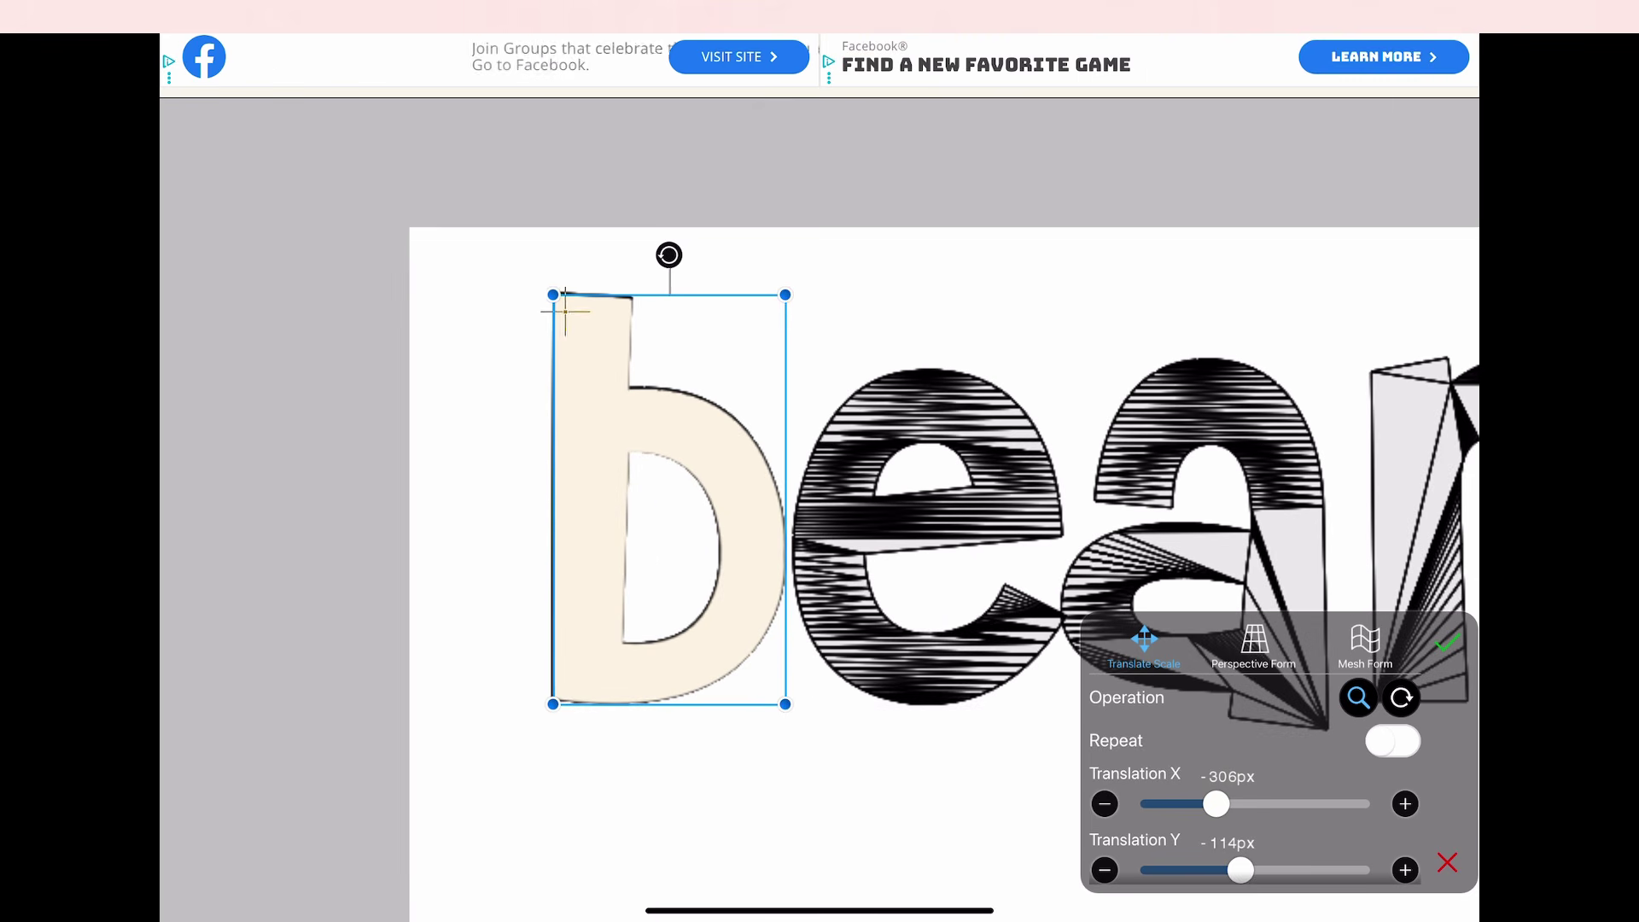
drag(563, 289, 561, 286)
drag(789, 287, 791, 284)
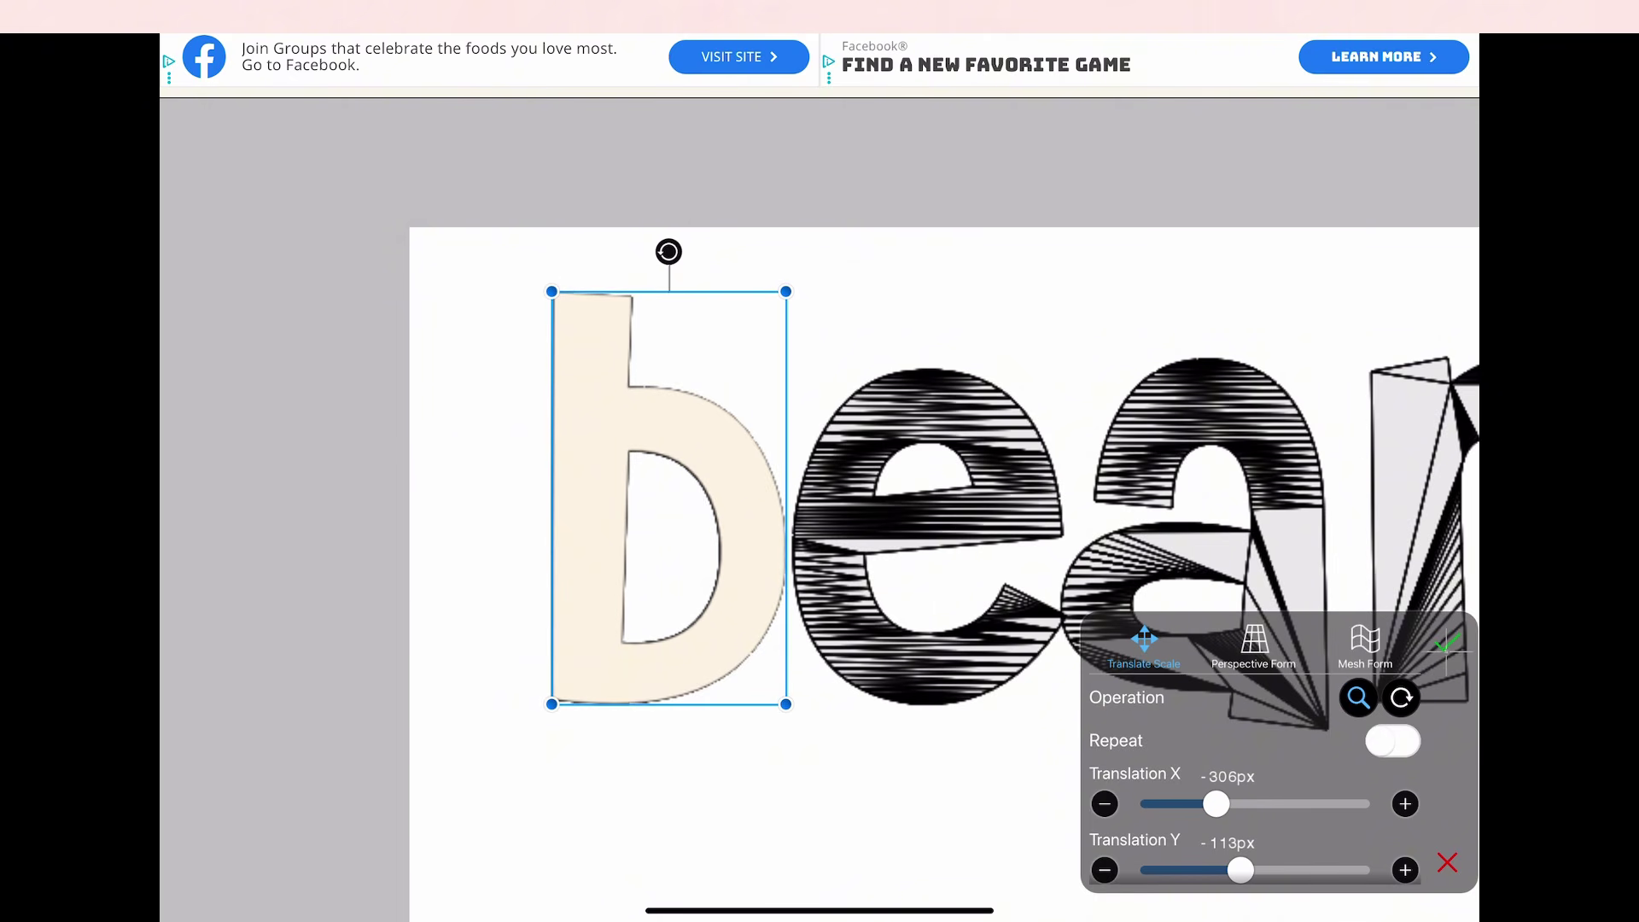
click(1446, 642)
Nudge the "b" text horizontally and fine-tune its size until it covers the first UV letter
click(190, 147)
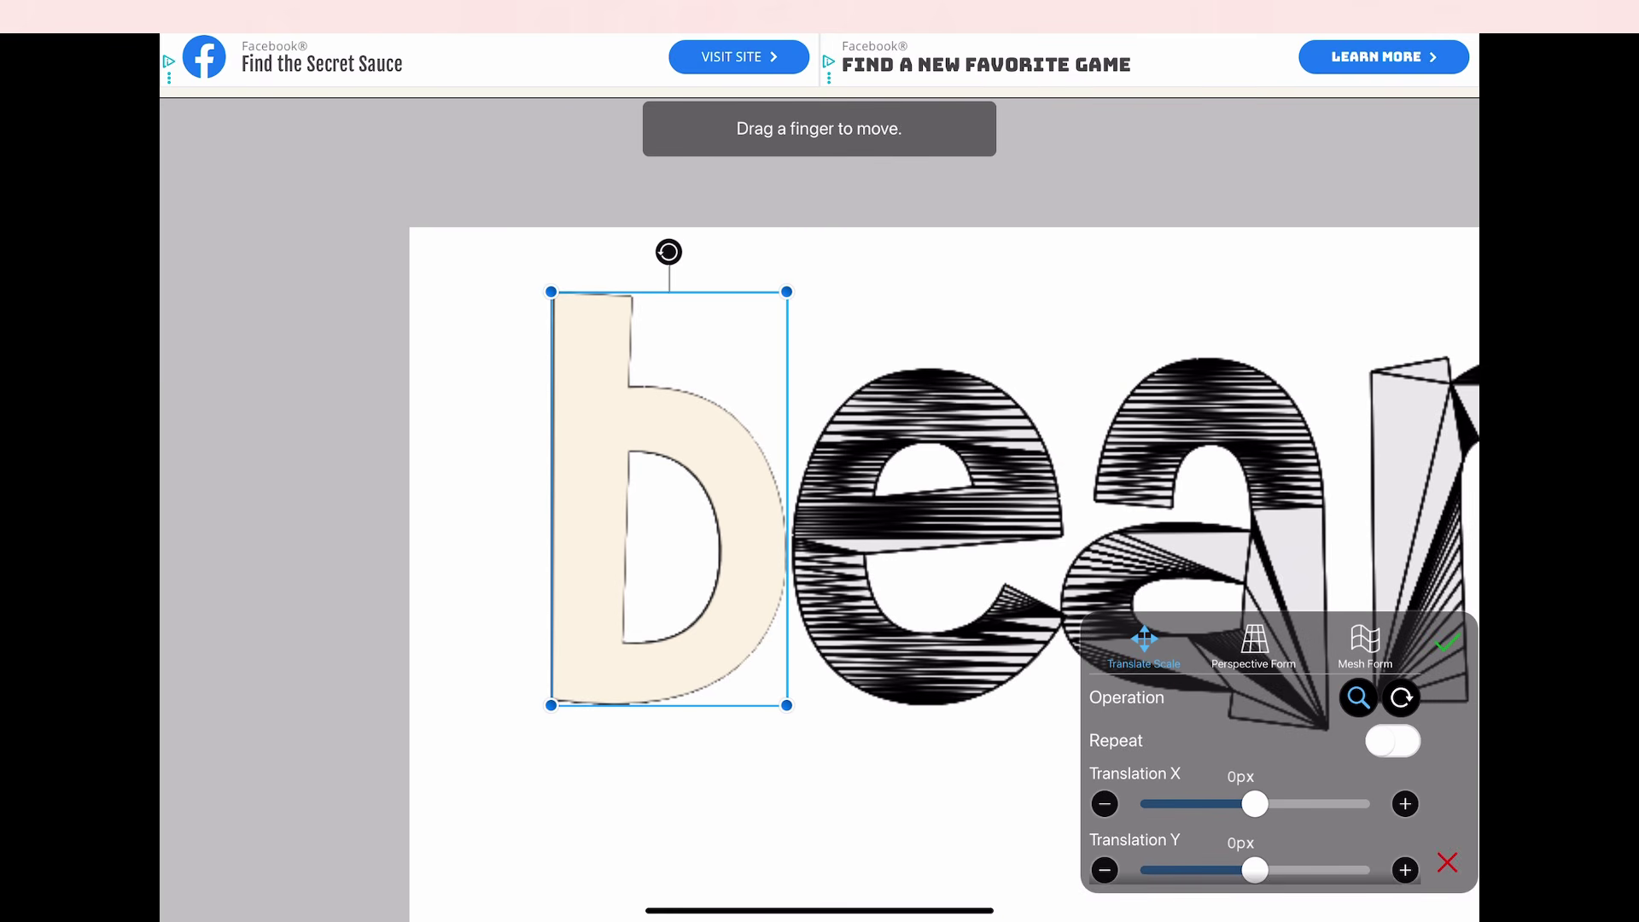
click(1105, 803)
click(1444, 642)
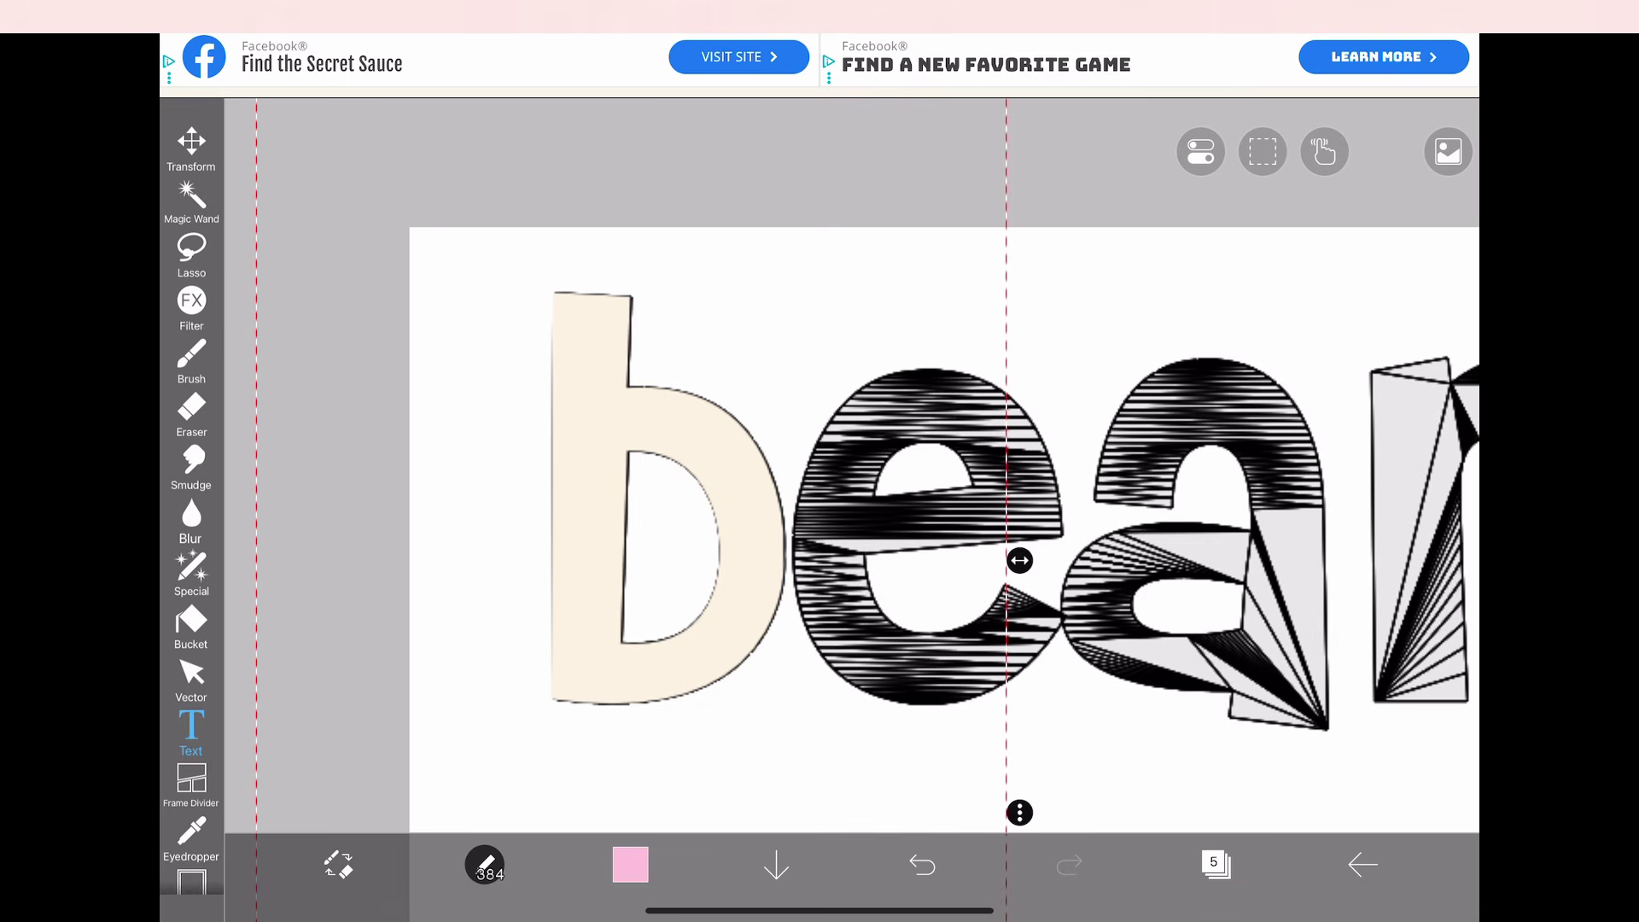
click(191, 149)
drag(786, 291, 786, 291)
click(1444, 642)
Add a new layer above the "b" text and enter a lowercase "e" as a new text on it
scroll(819, 478, up, 5)
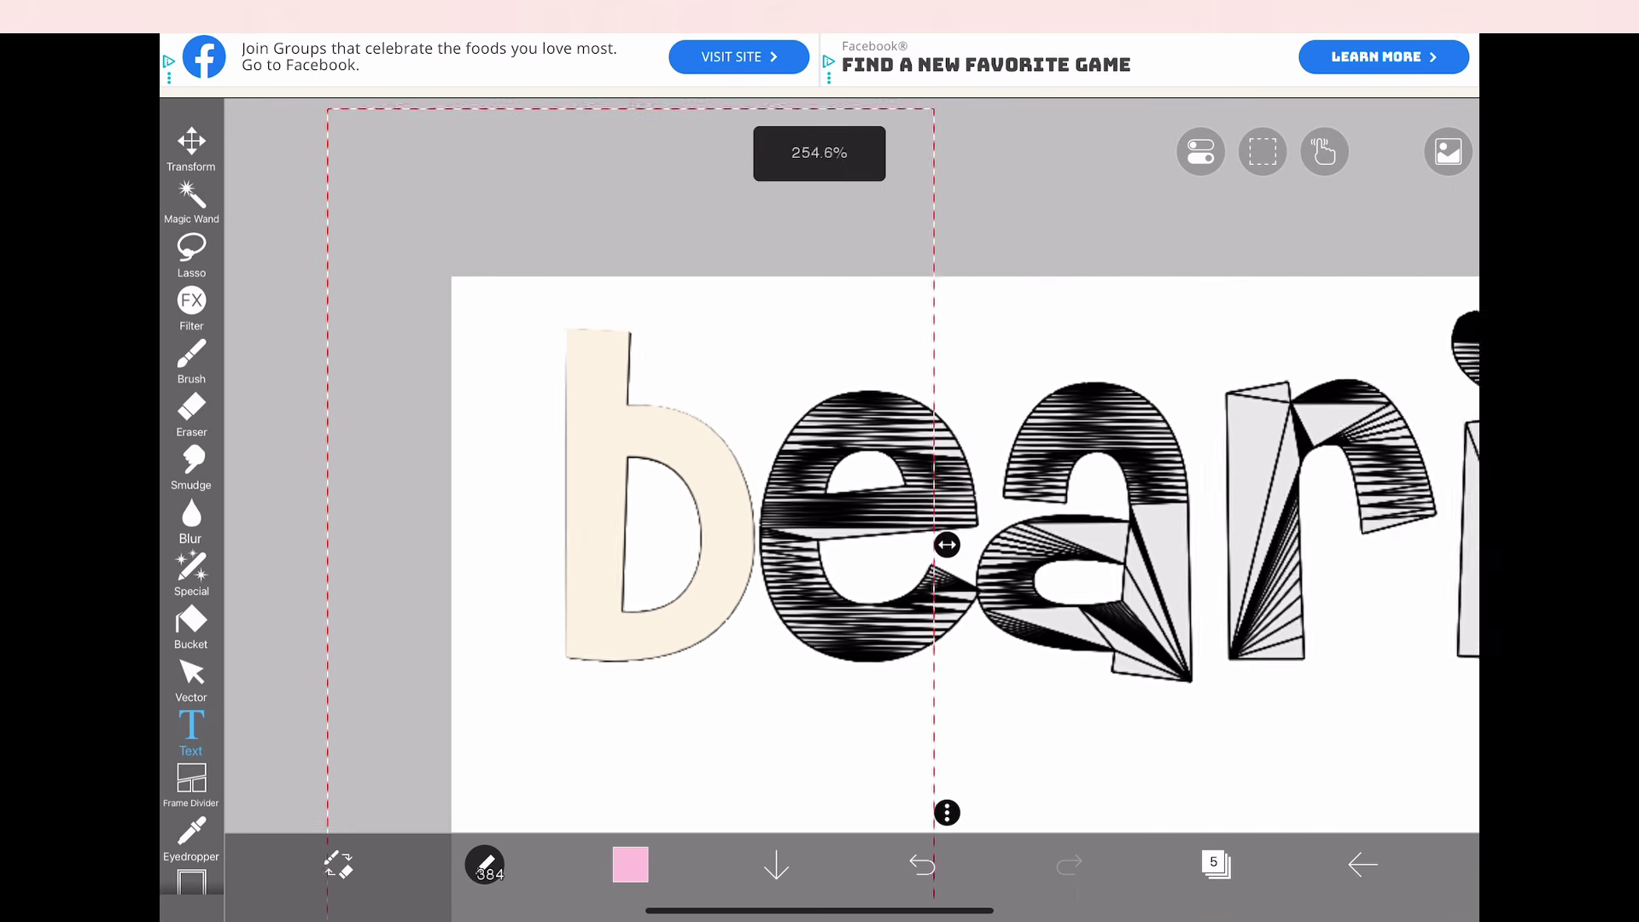
click(1213, 863)
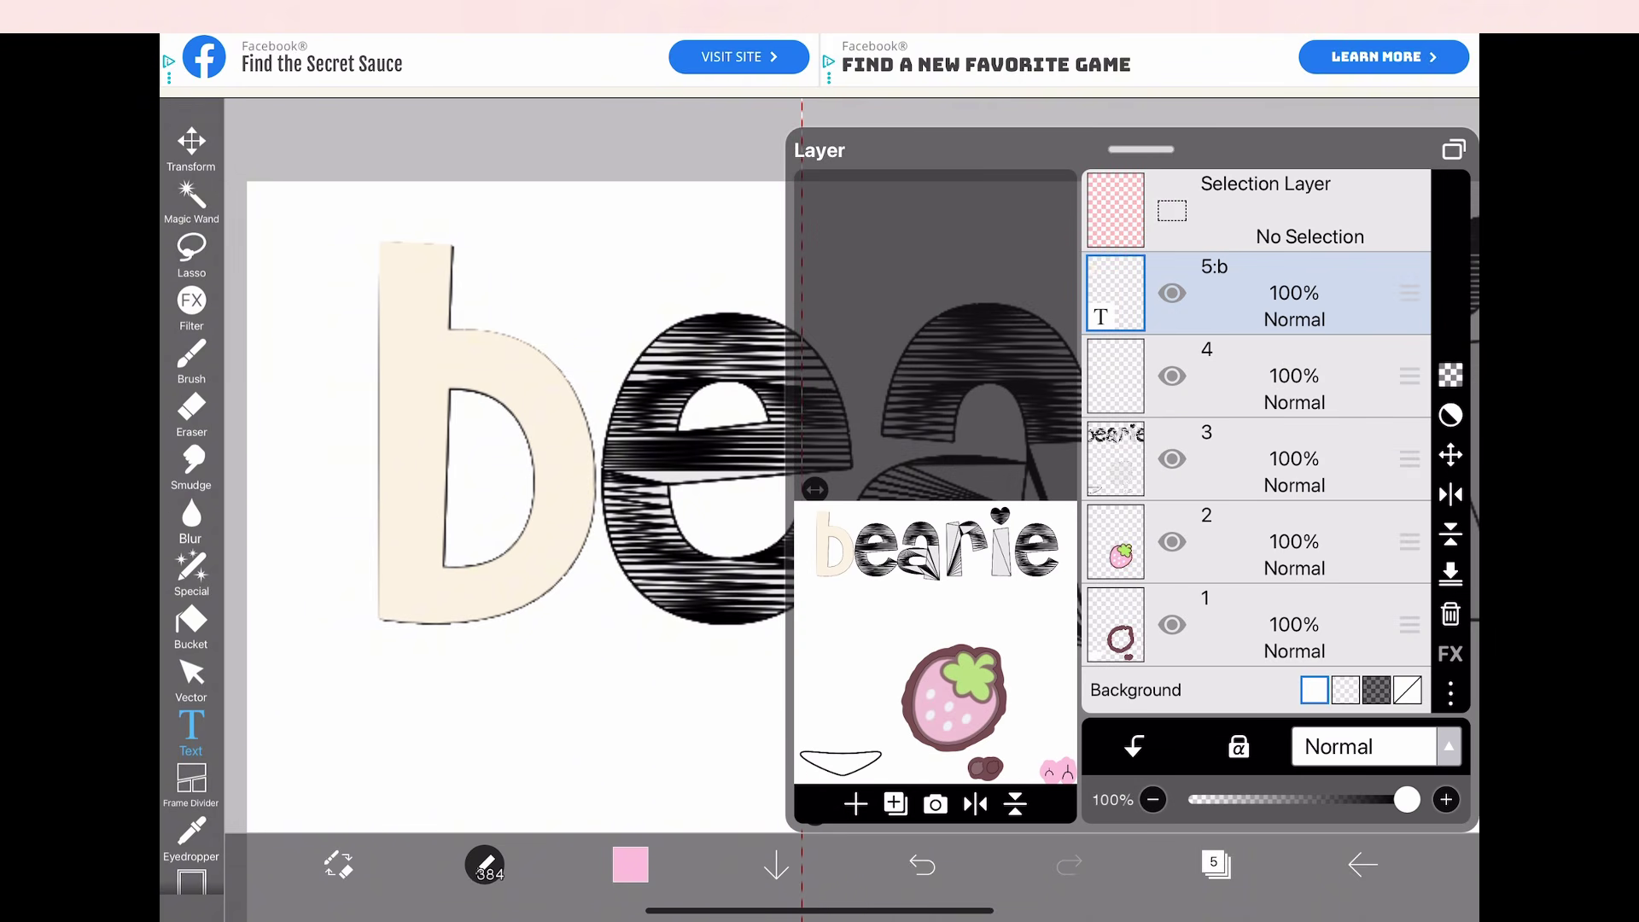
click(855, 803)
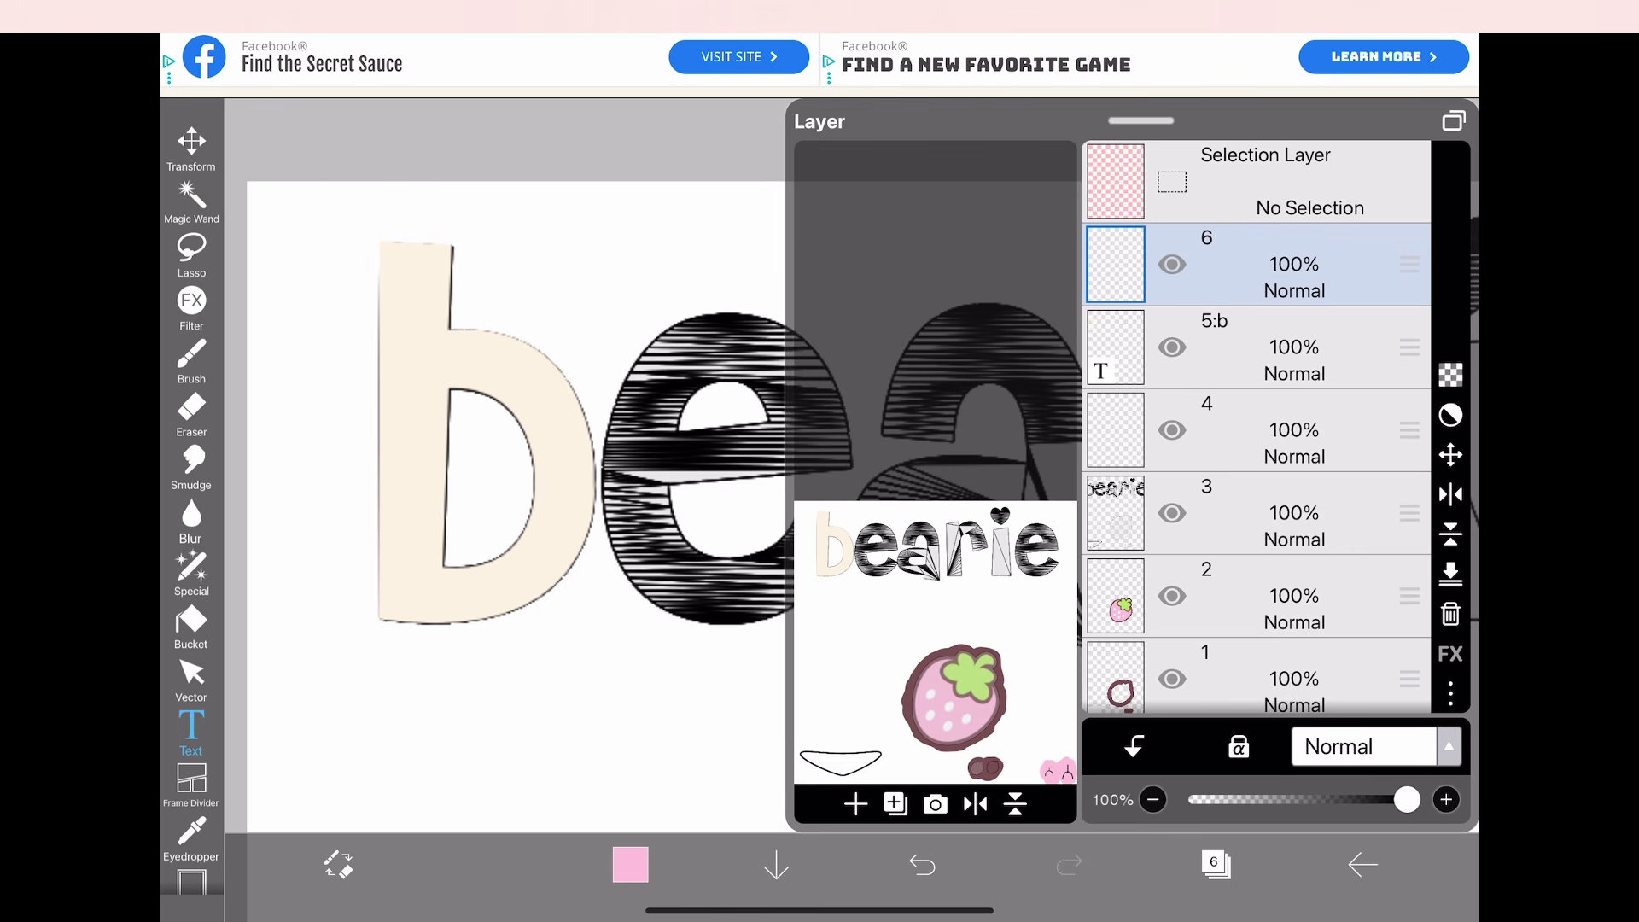
click(823, 640)
click(801, 574)
text(e)
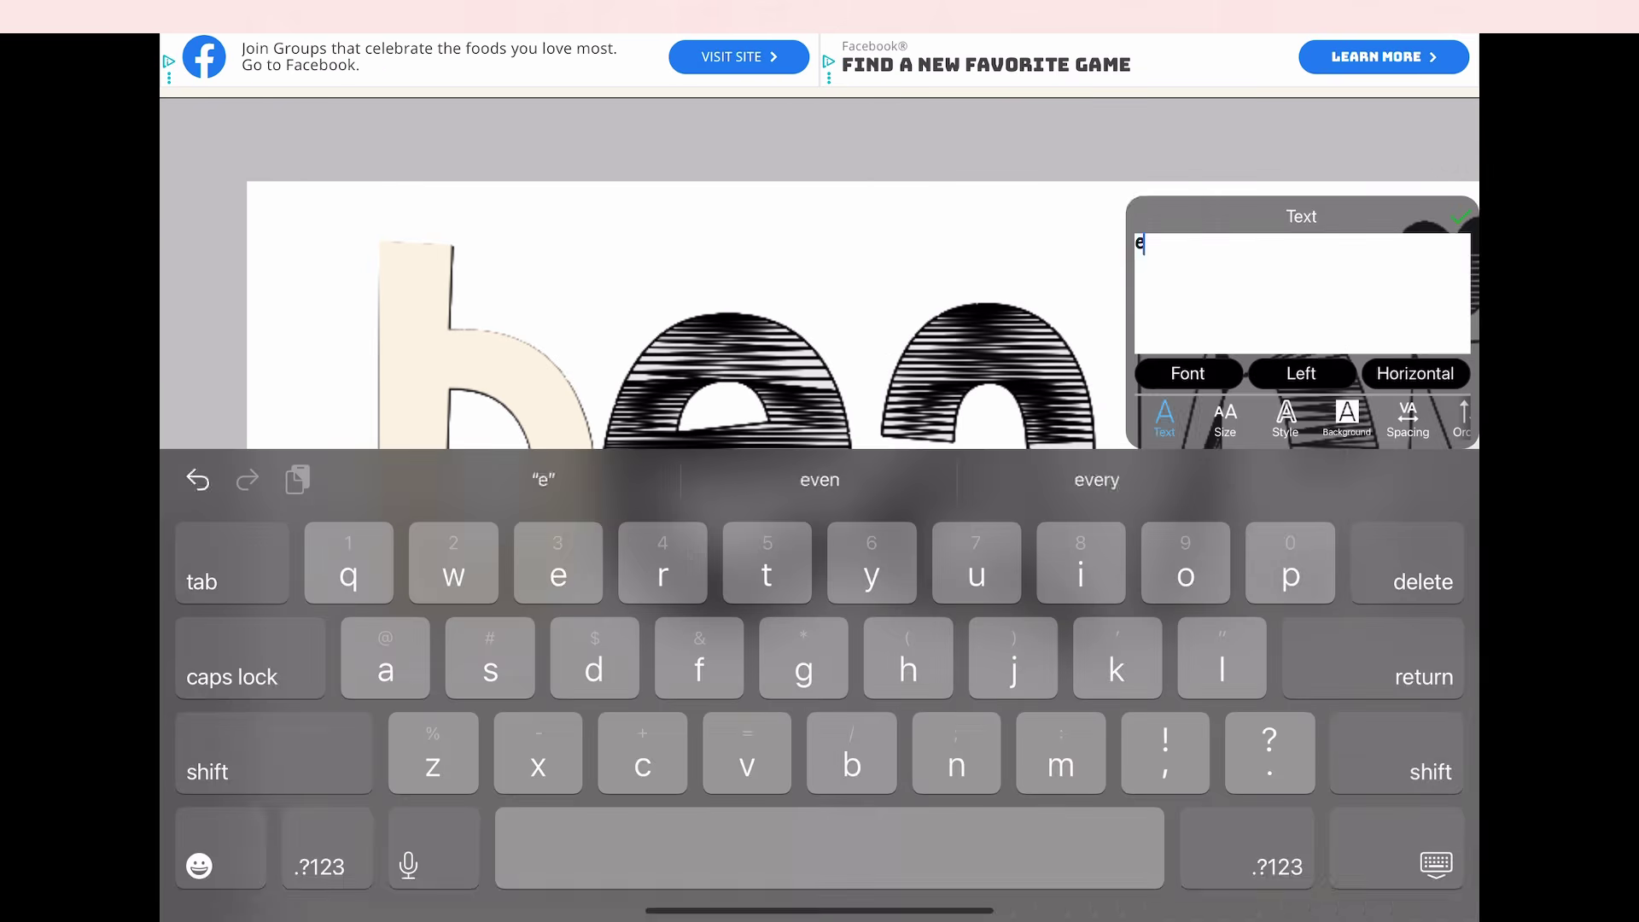
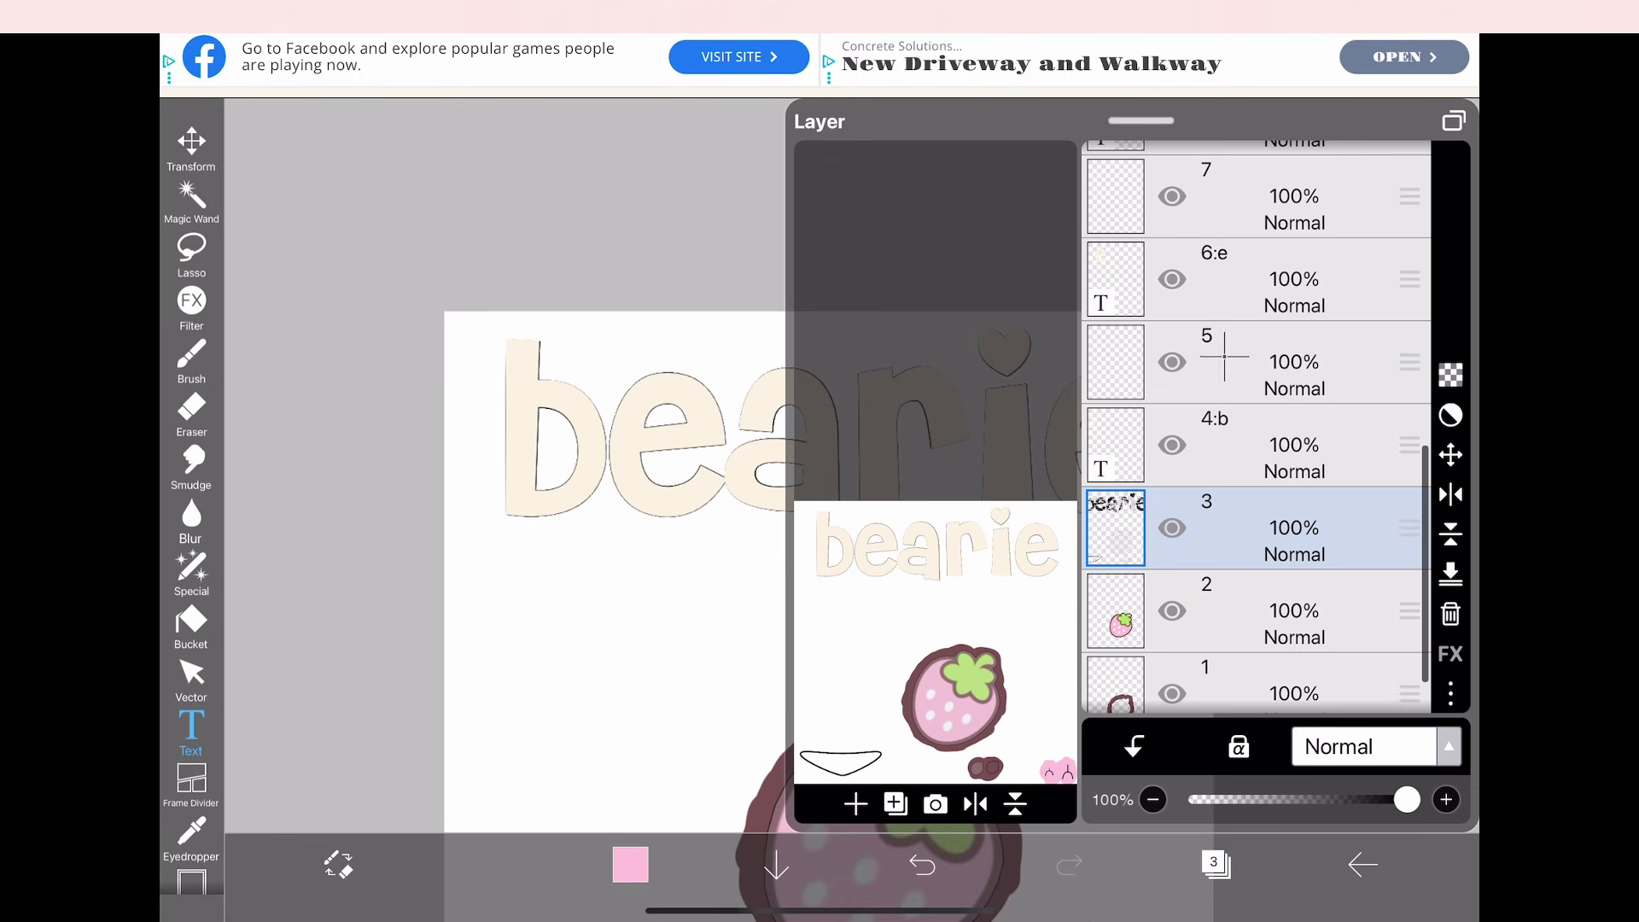
Clip empty layer 5 to the "b" text layer beneath it
click(1224, 356)
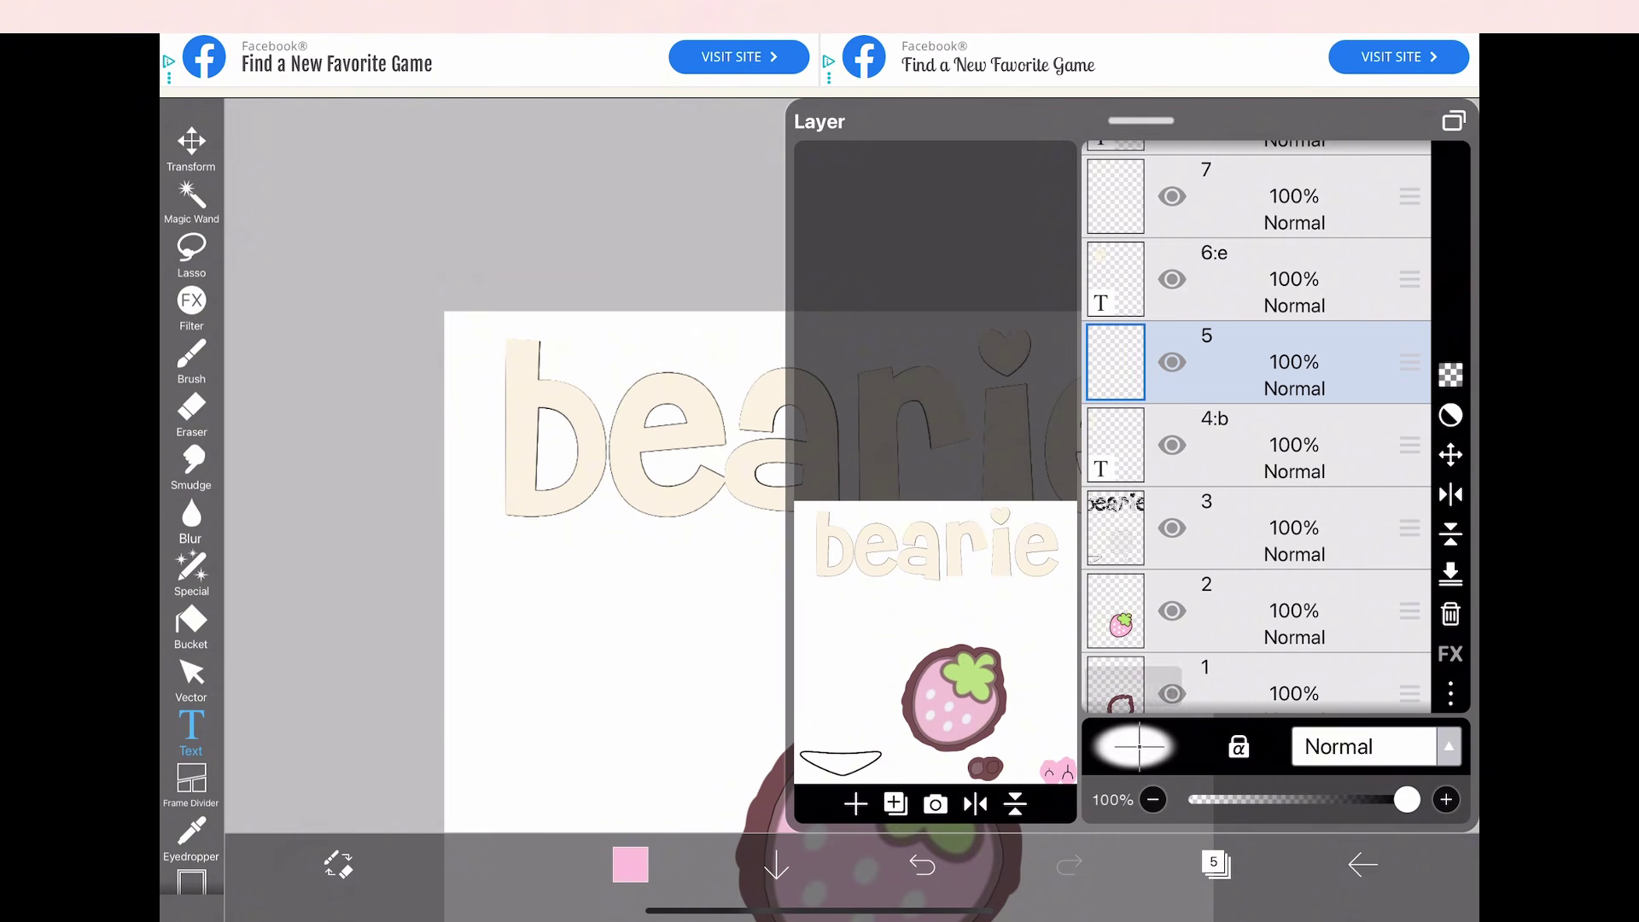
click(1132, 747)
scroll(1254, 426, up, 1)
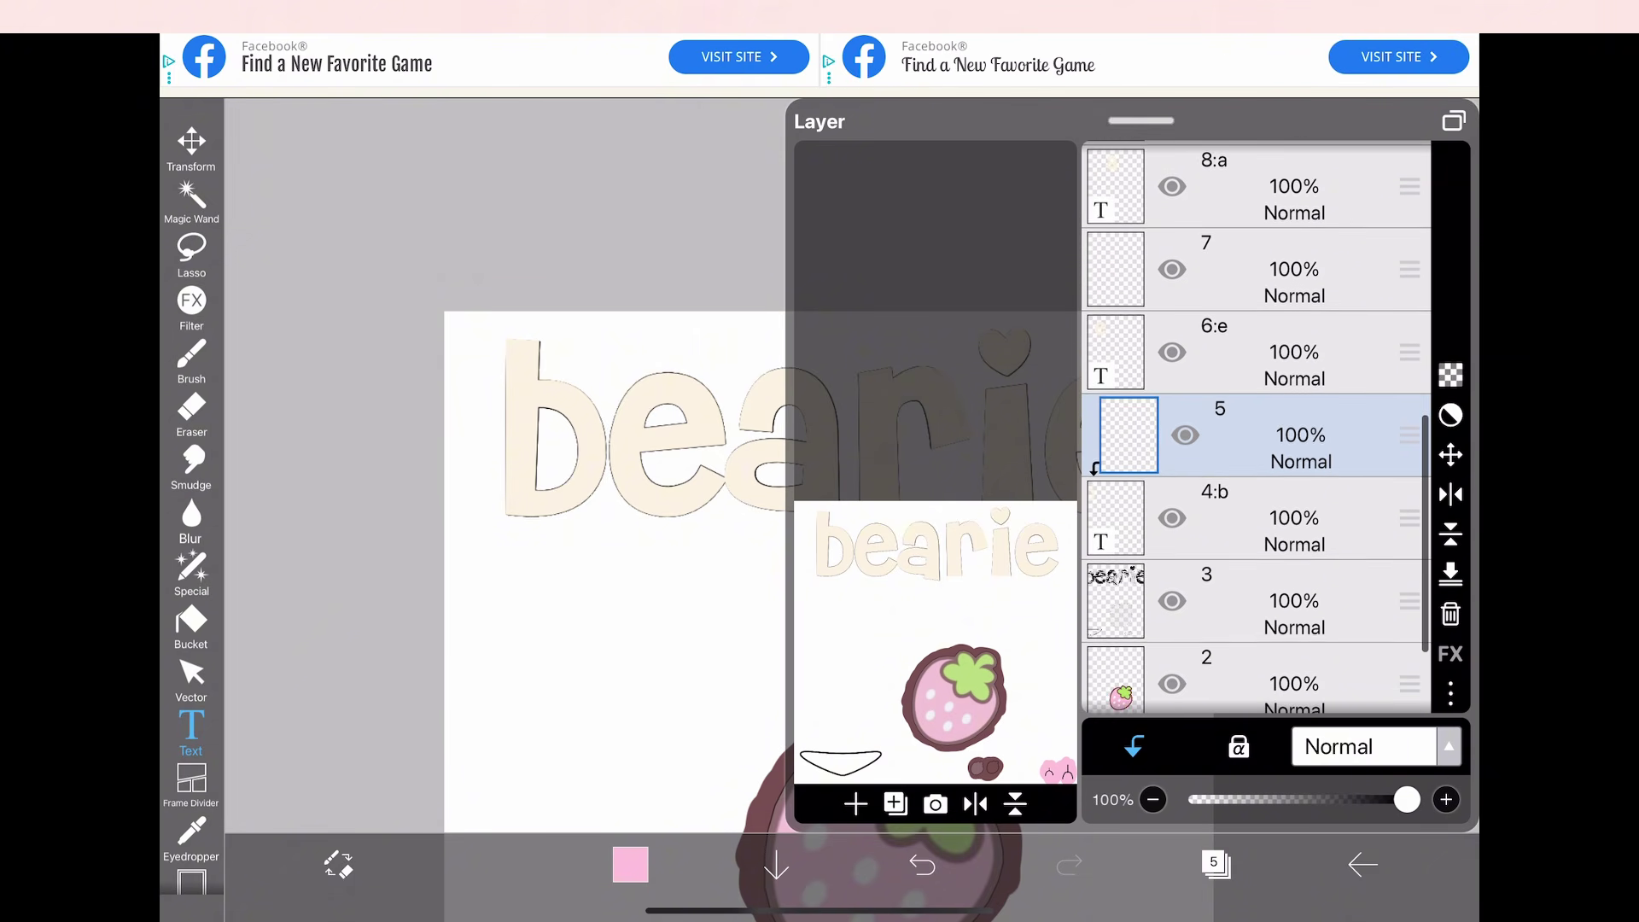
scroll(1255, 288, down, 2)
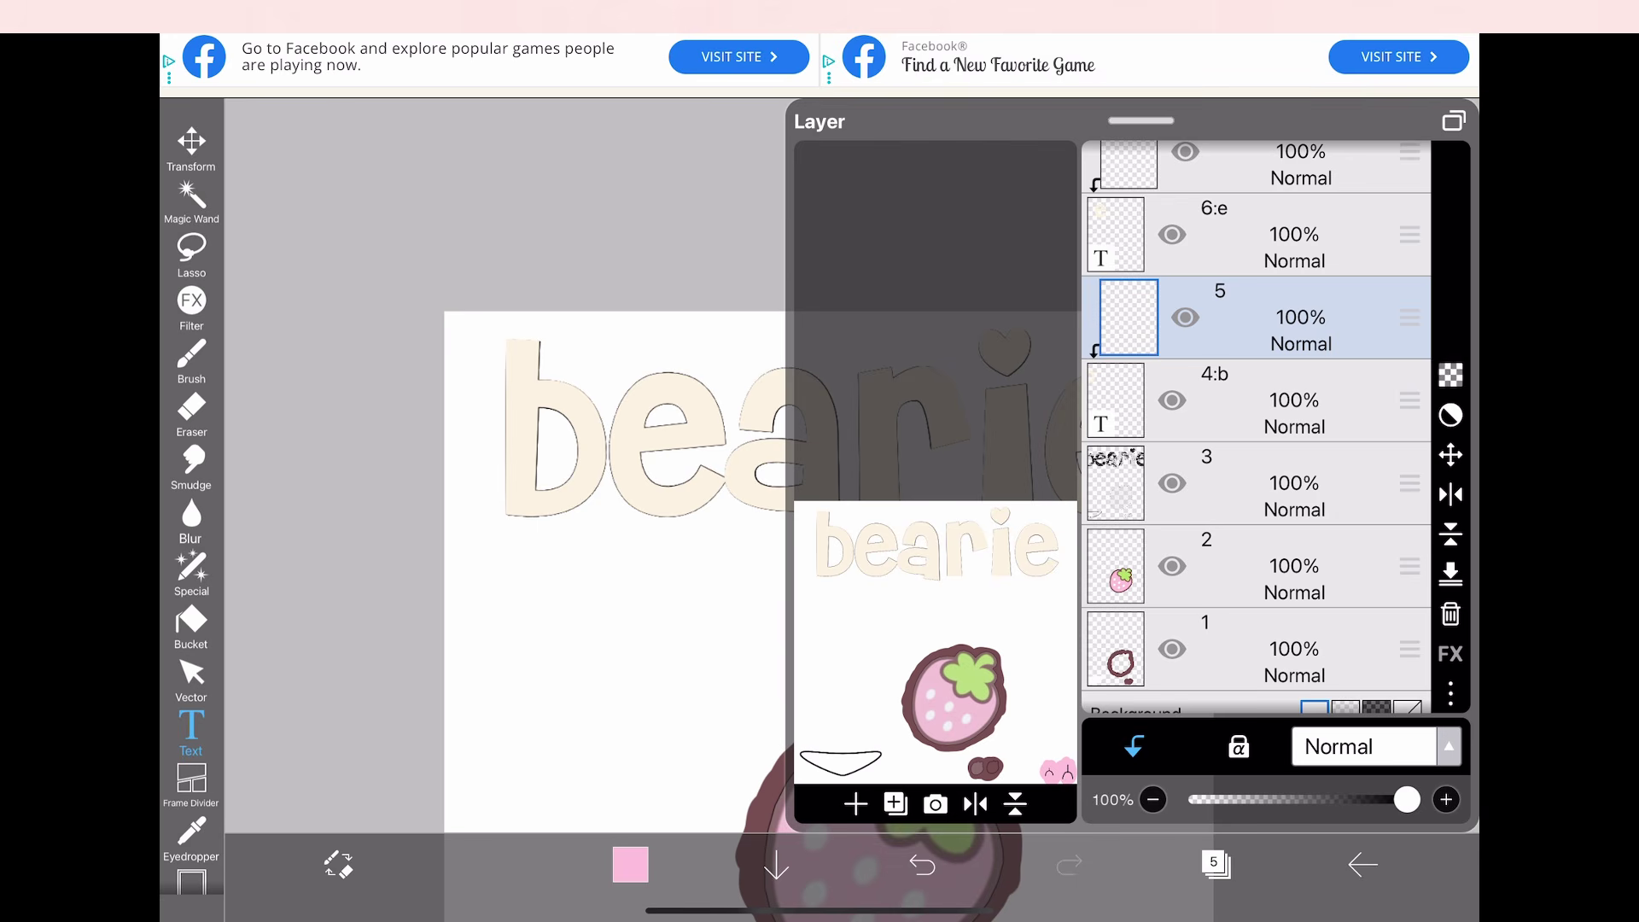
Reopen the "b" text on layer 4 for editing and set its text colour to light pink
click(1254, 235)
click(1216, 863)
click(1215, 864)
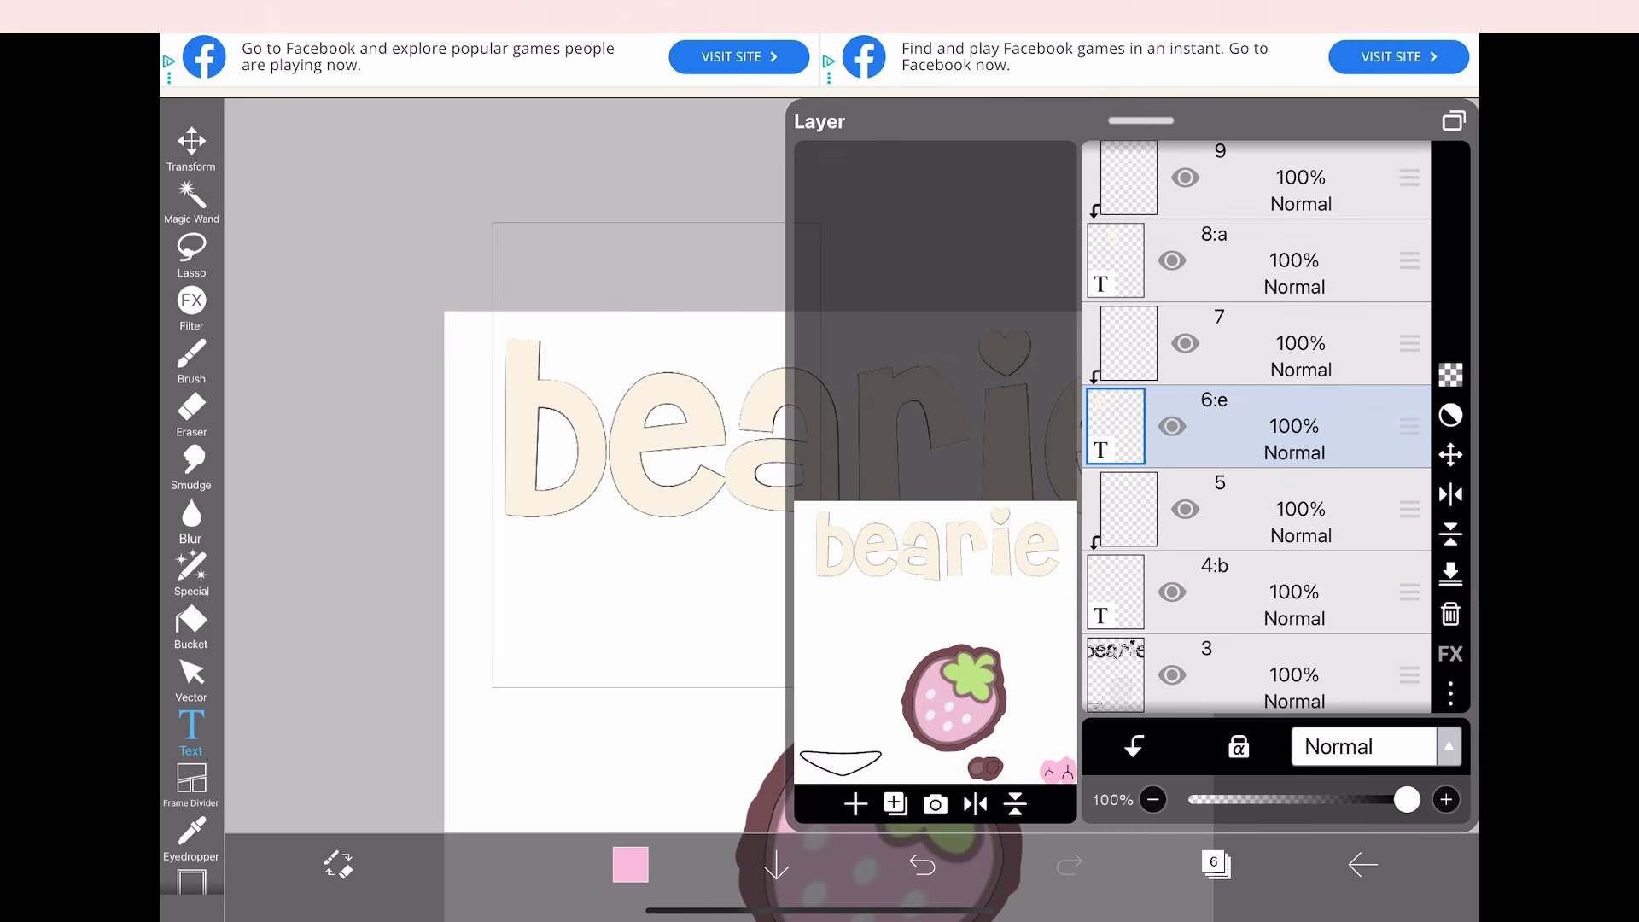
scroll(1255, 427, down, 1)
click(1254, 391)
click(1254, 474)
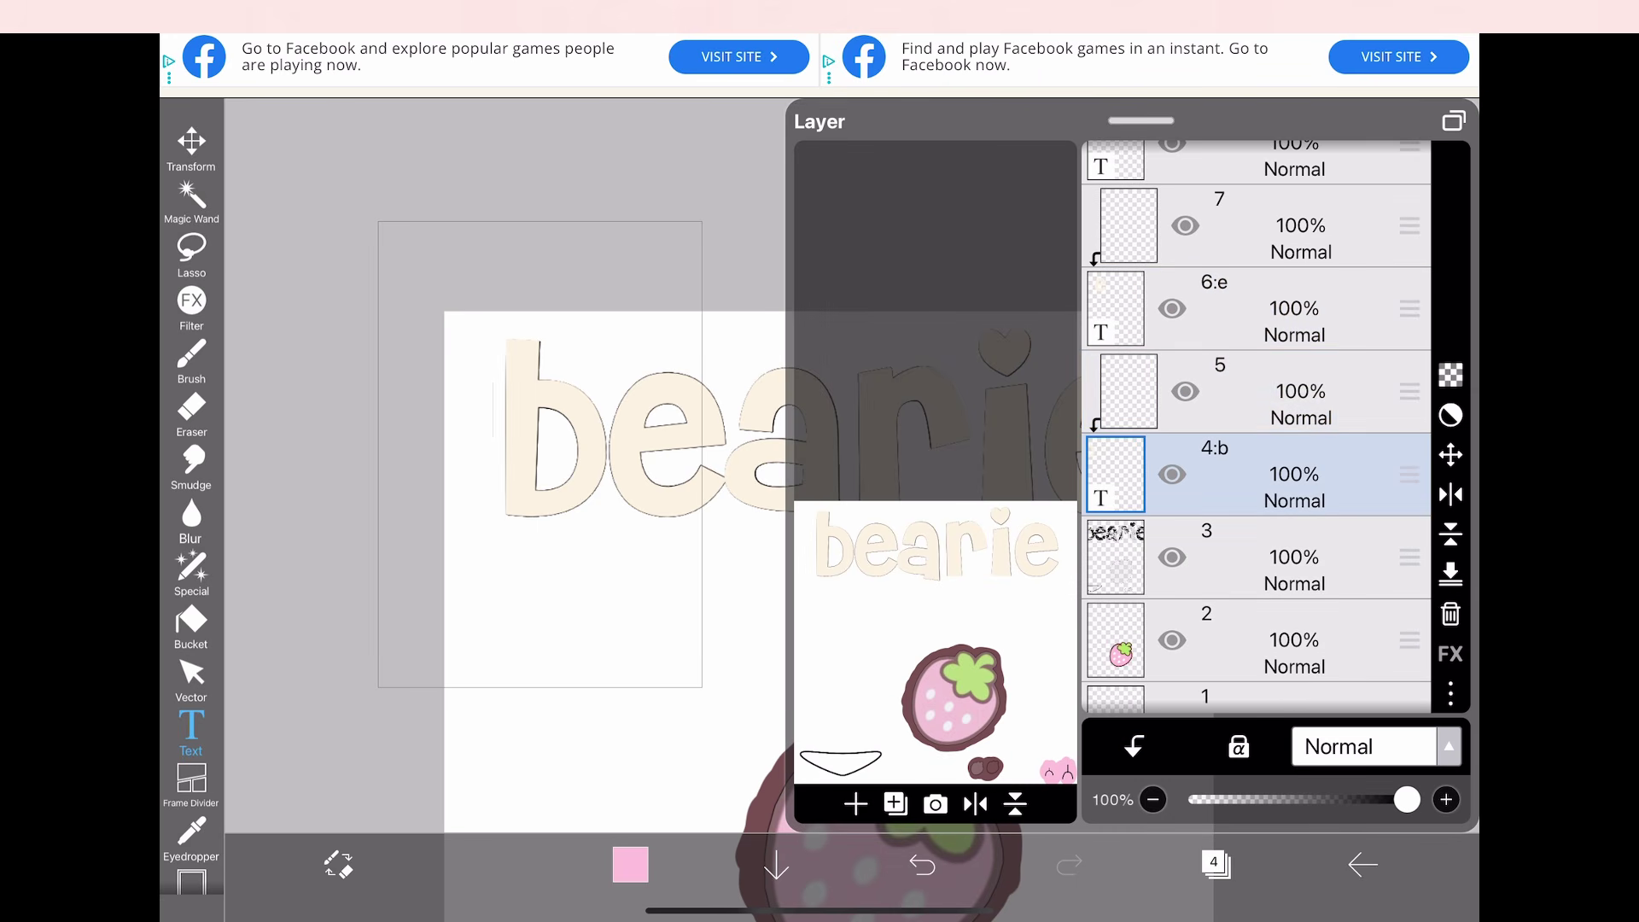
click(1215, 864)
click(540, 699)
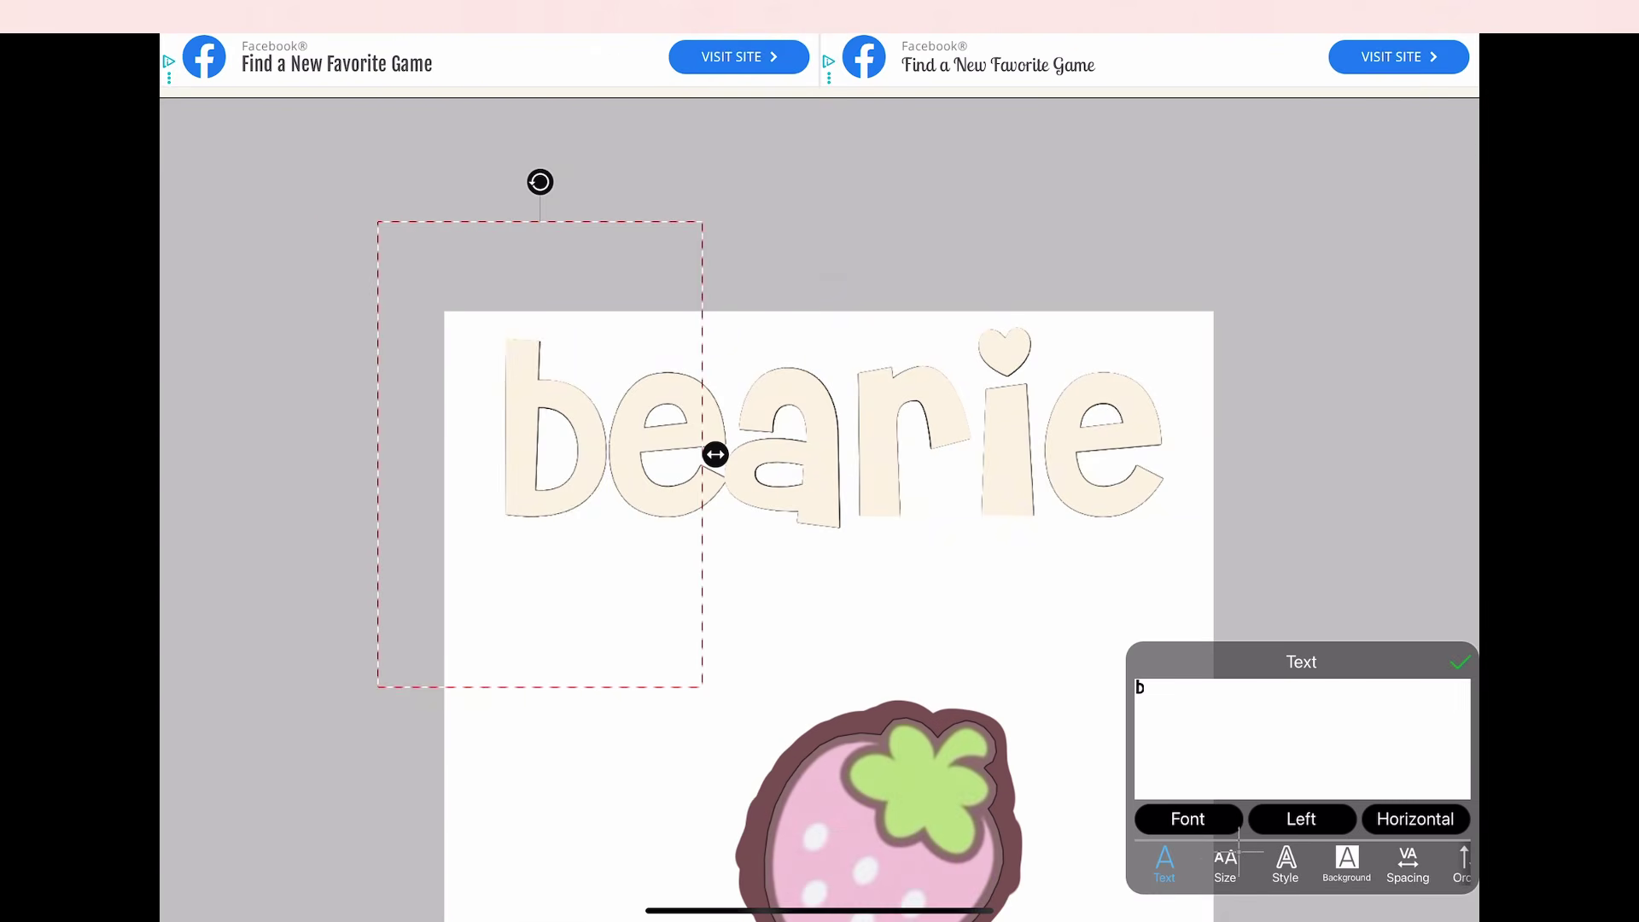
click(1284, 864)
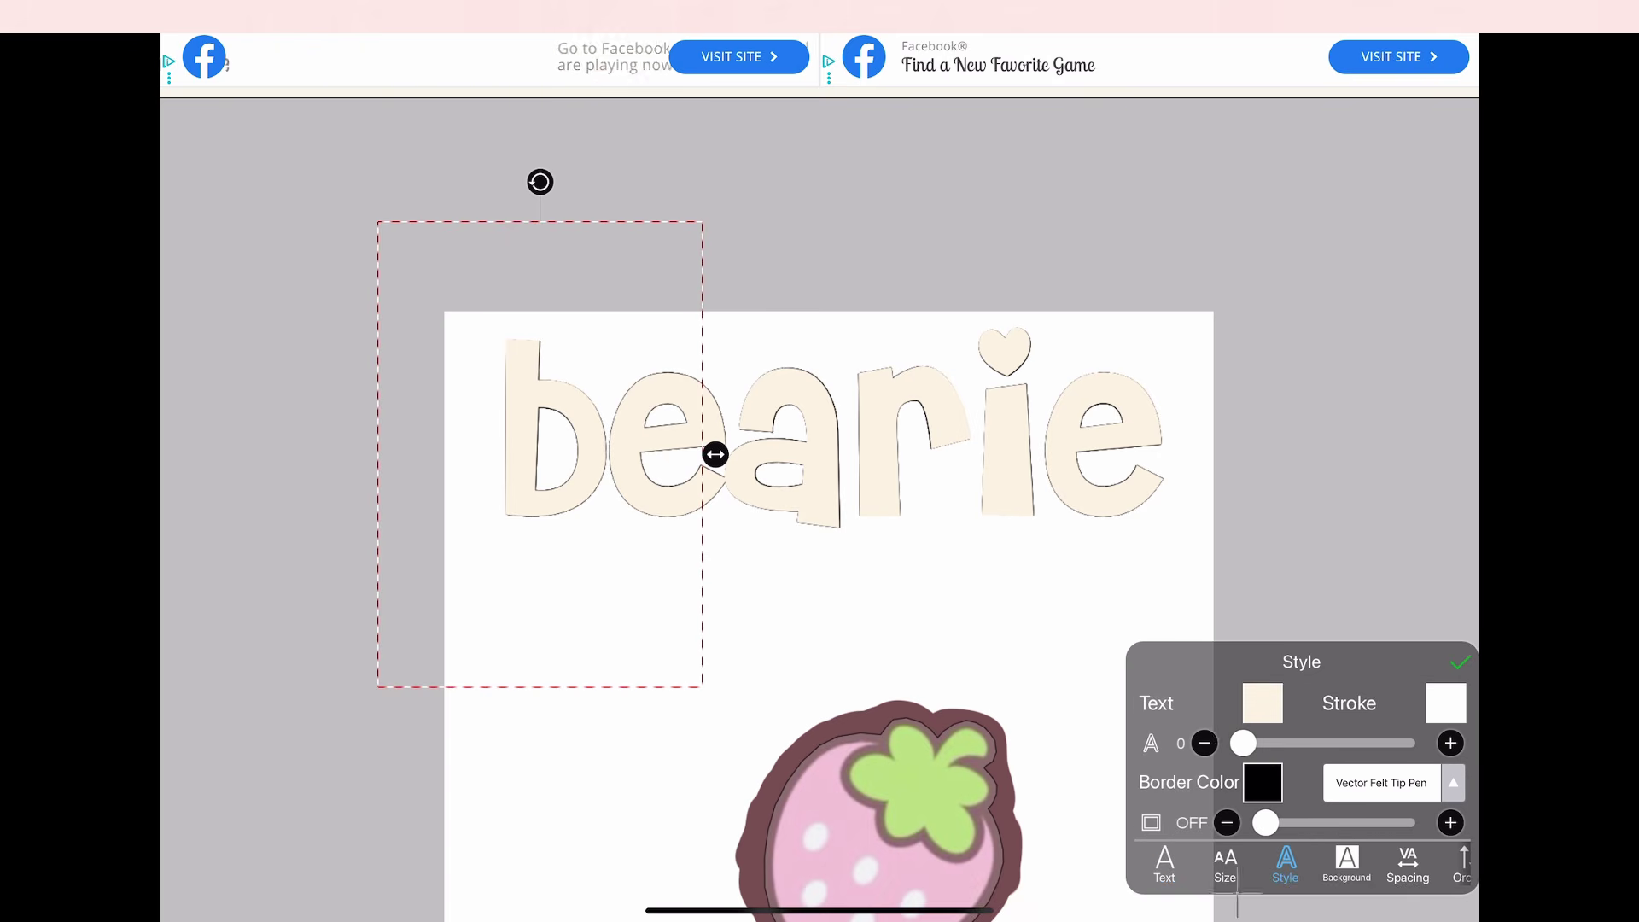
click(1262, 702)
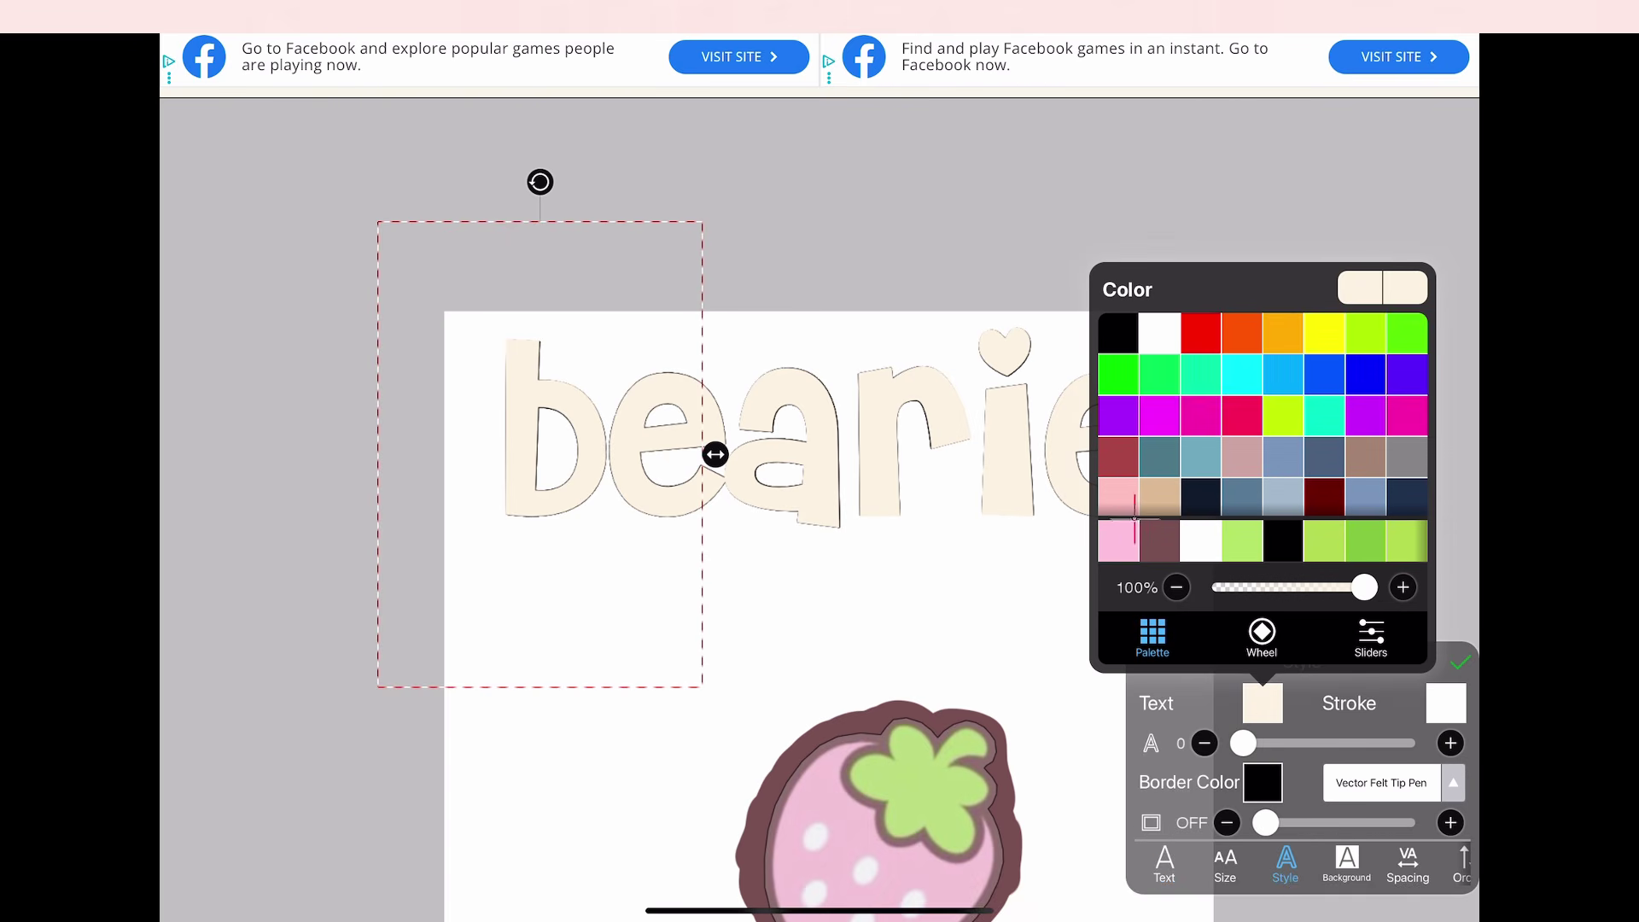
click(1118, 540)
click(1262, 702)
click(1459, 662)
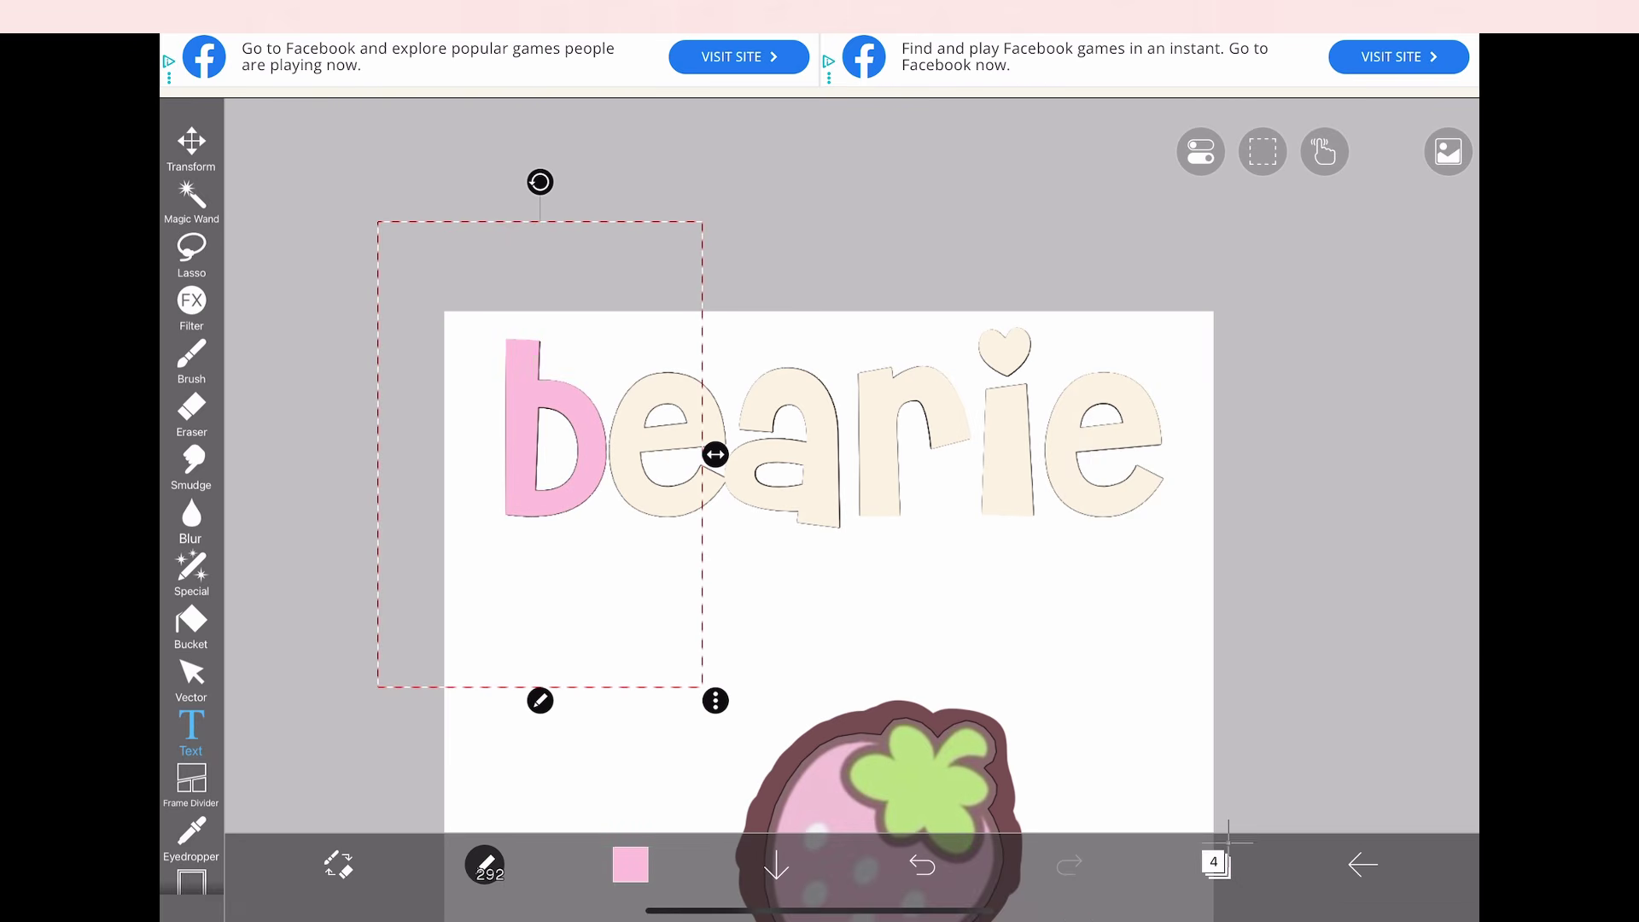
Recolour the remaining letters: first e dark brown, a light green, r light pink, i dark brown and last e light green
click(1215, 864)
click(1207, 274)
click(1215, 863)
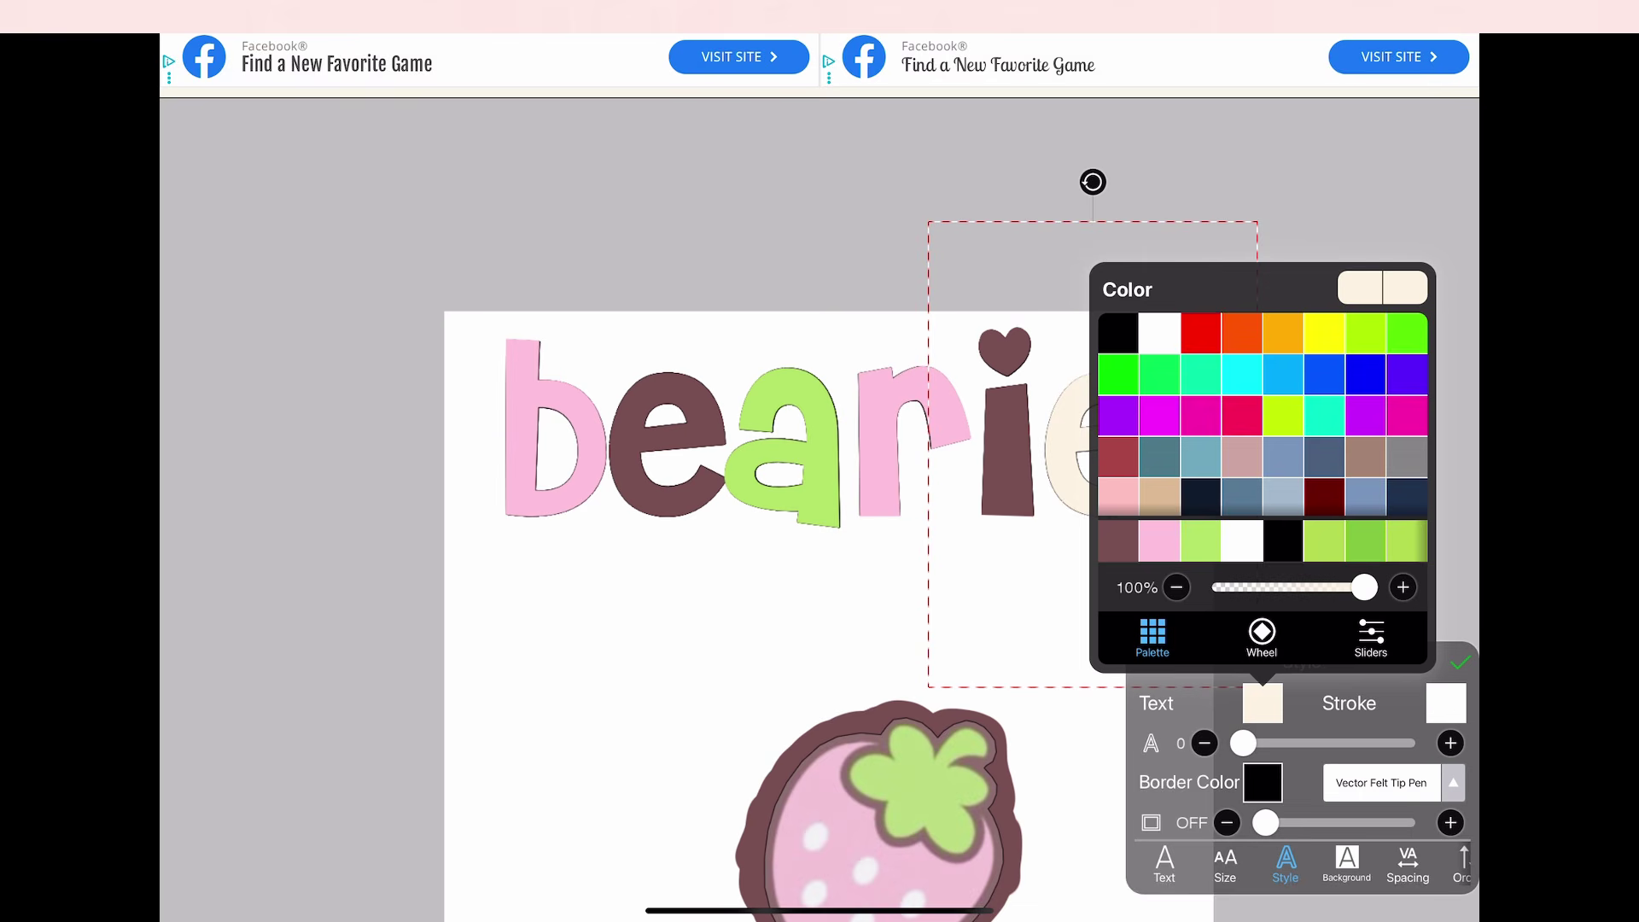
click(1184, 555)
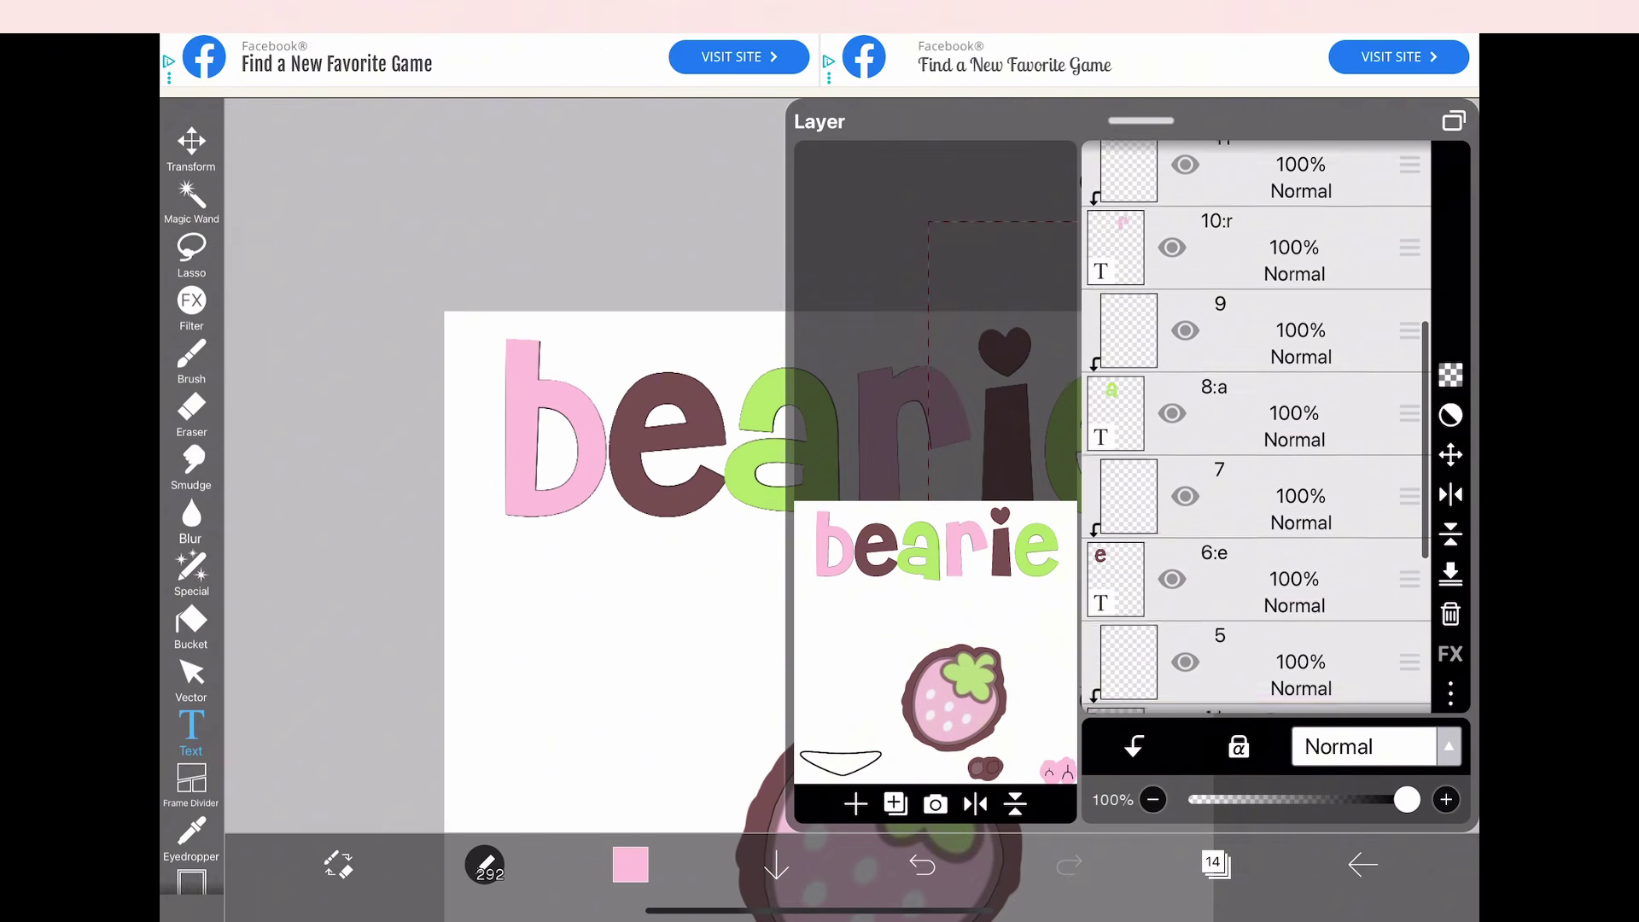
Add a Stroke (Both) style filter on layer 5, the layer clipped to the "b" text
scroll(1255, 427, down, 2)
click(1254, 631)
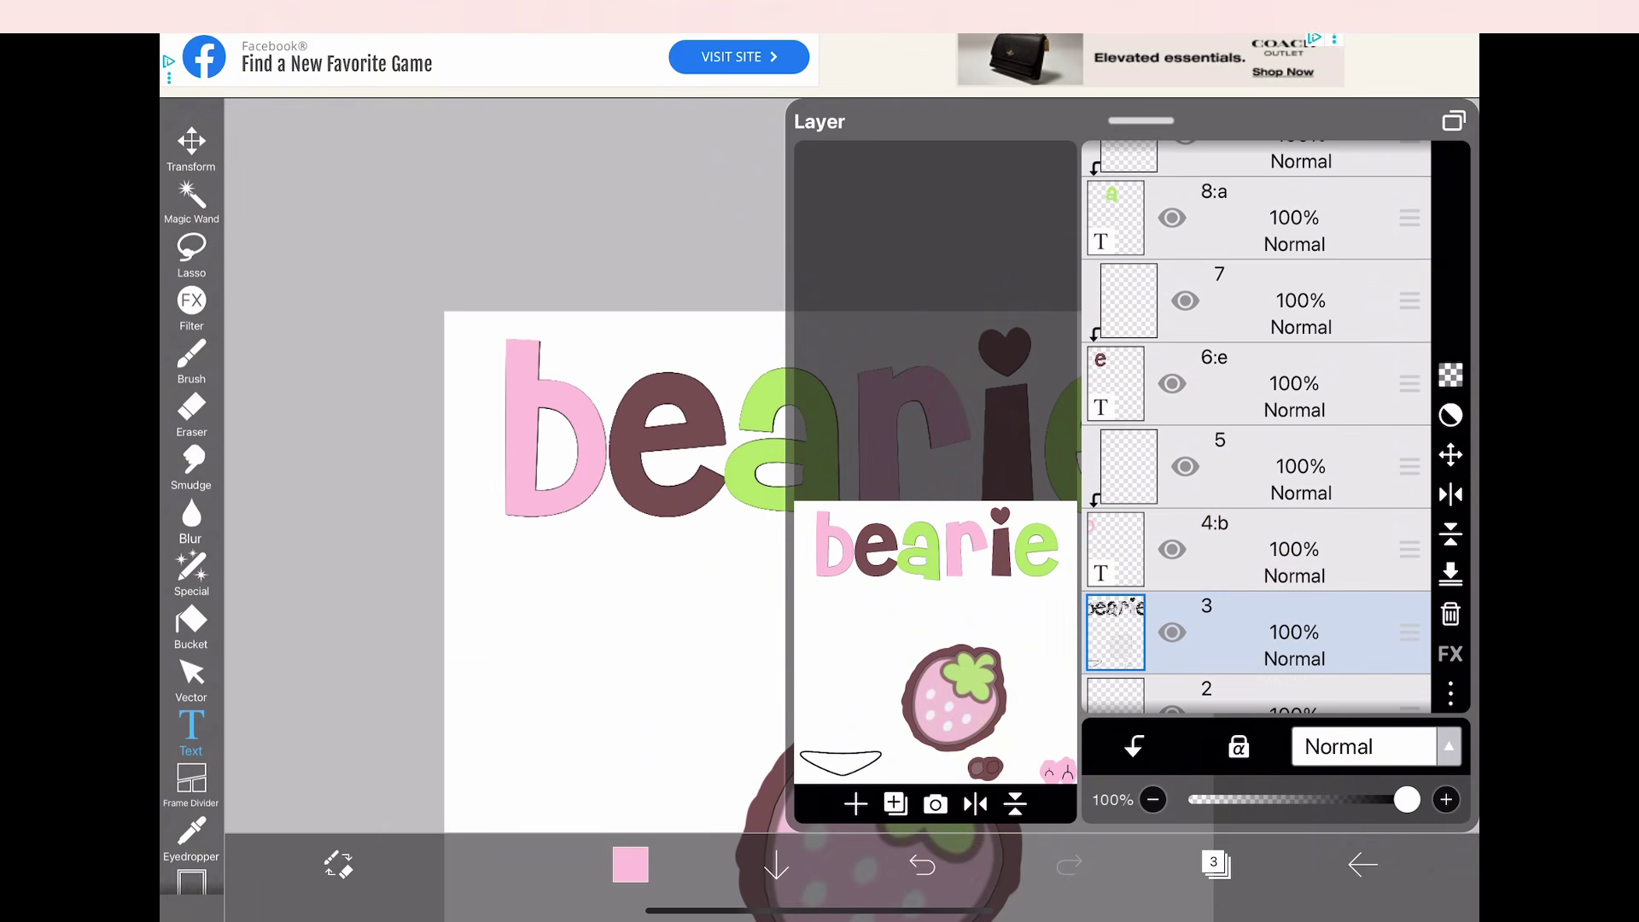
click(1254, 549)
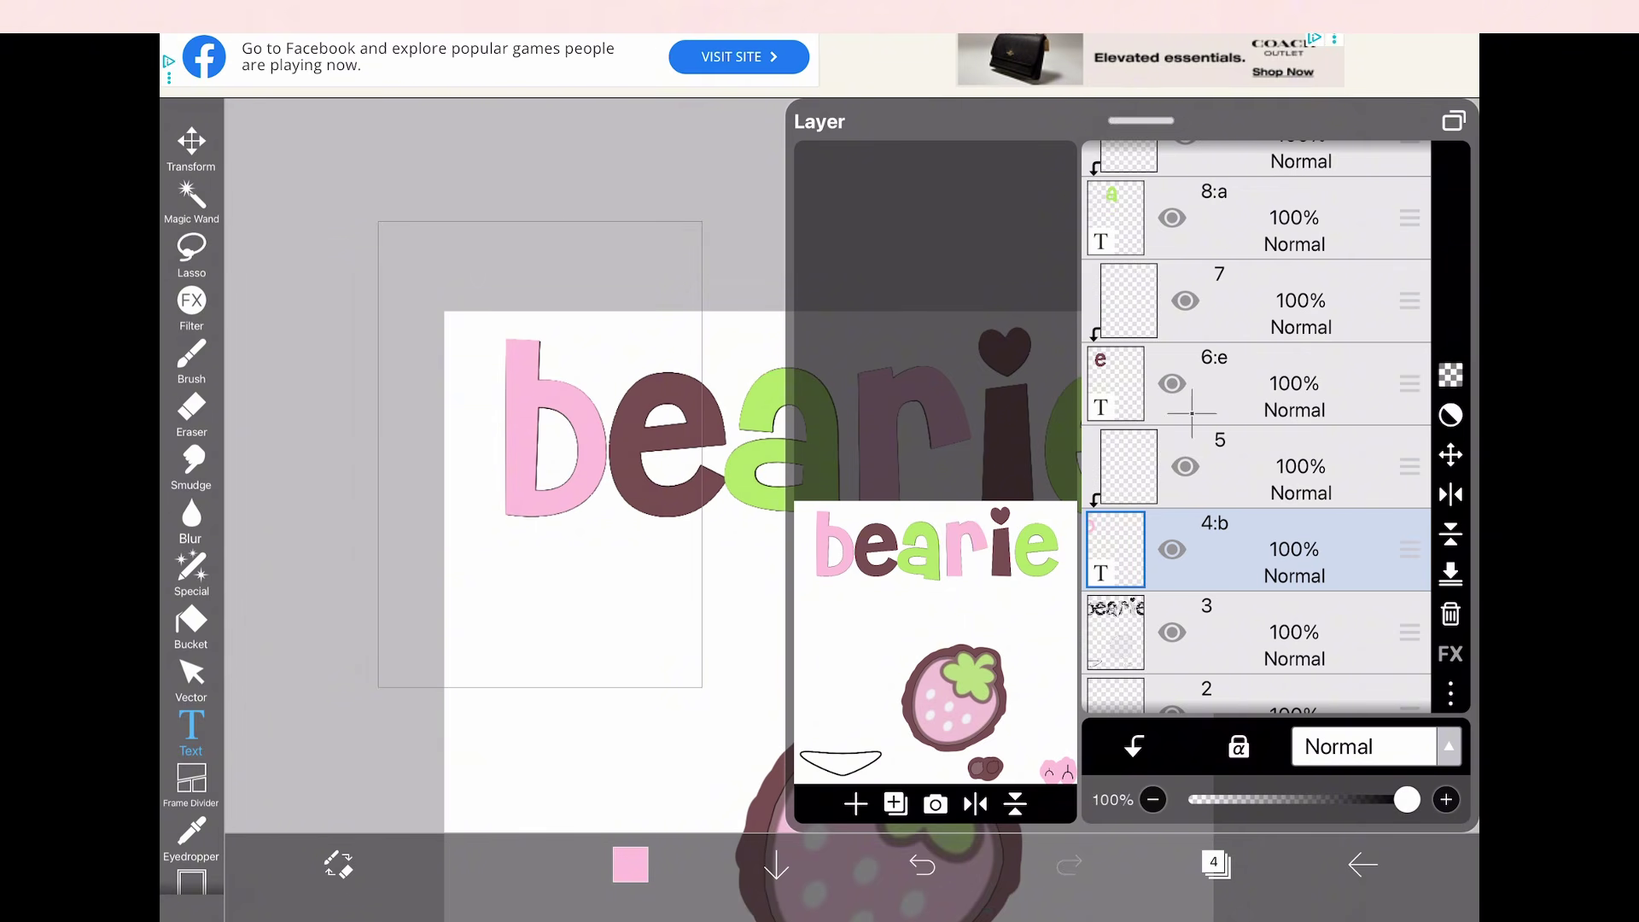
click(1272, 447)
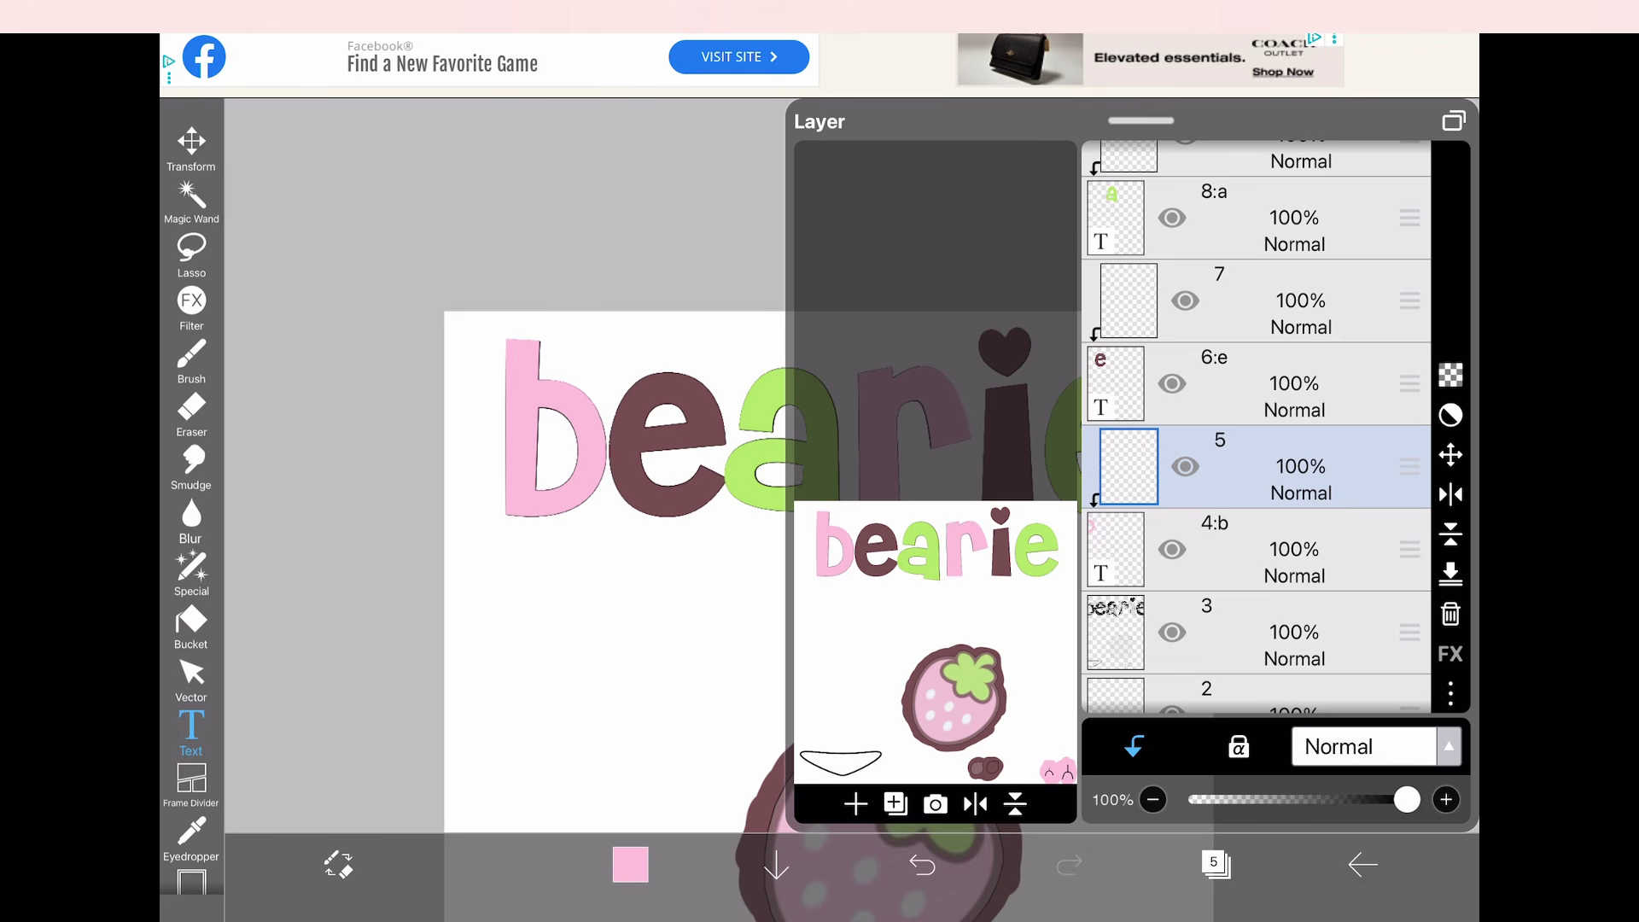
click(1347, 430)
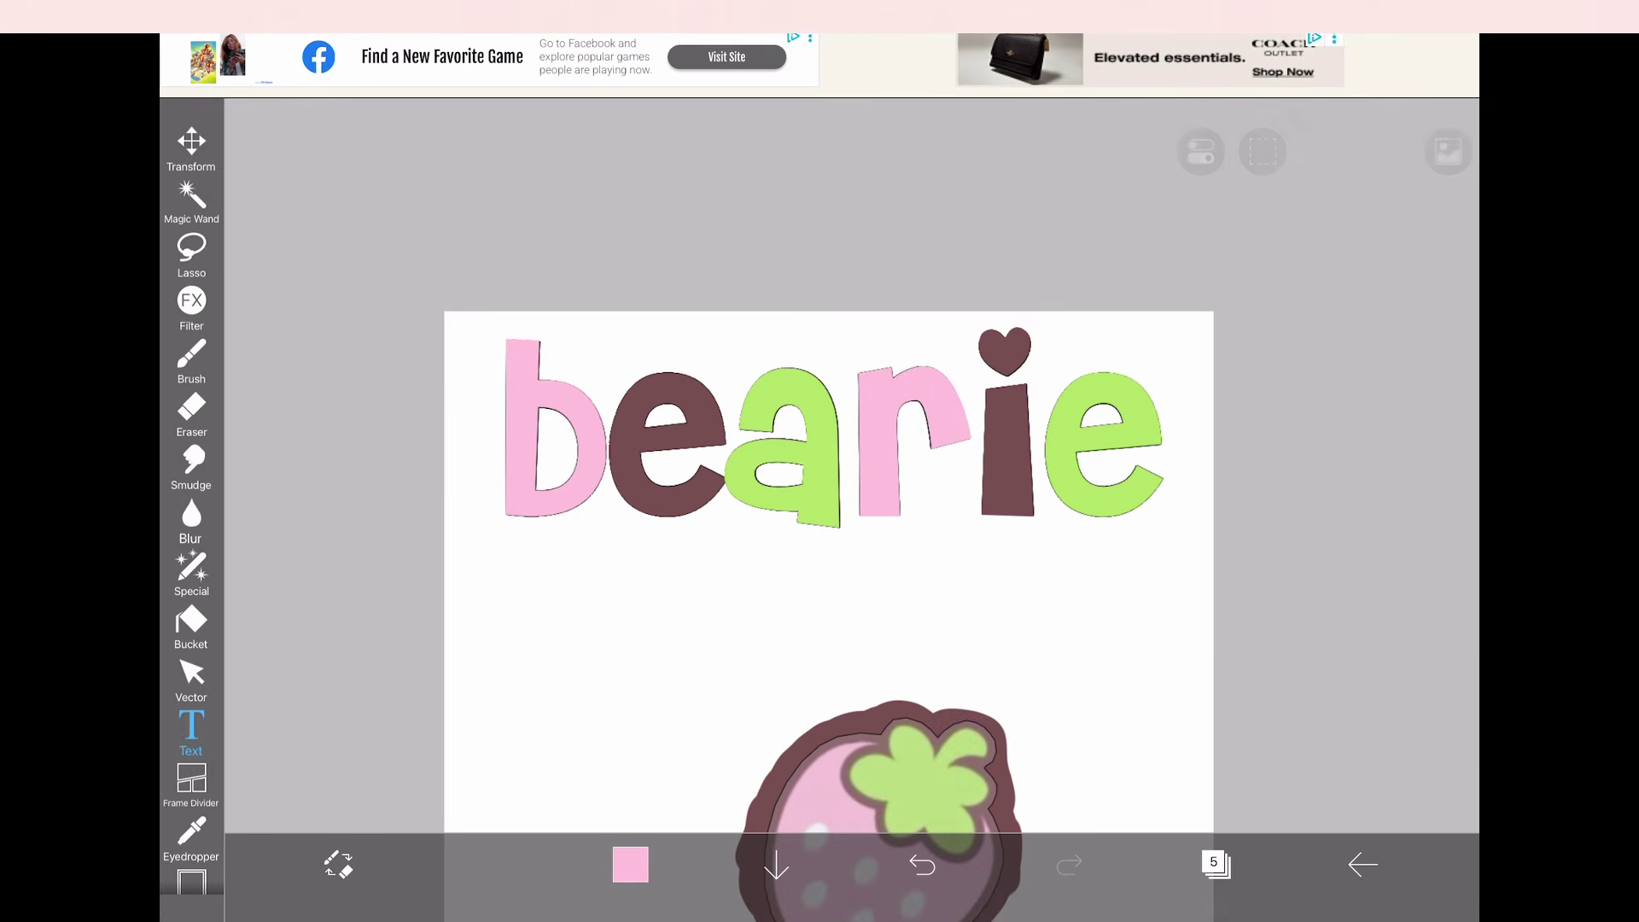
click(193, 309)
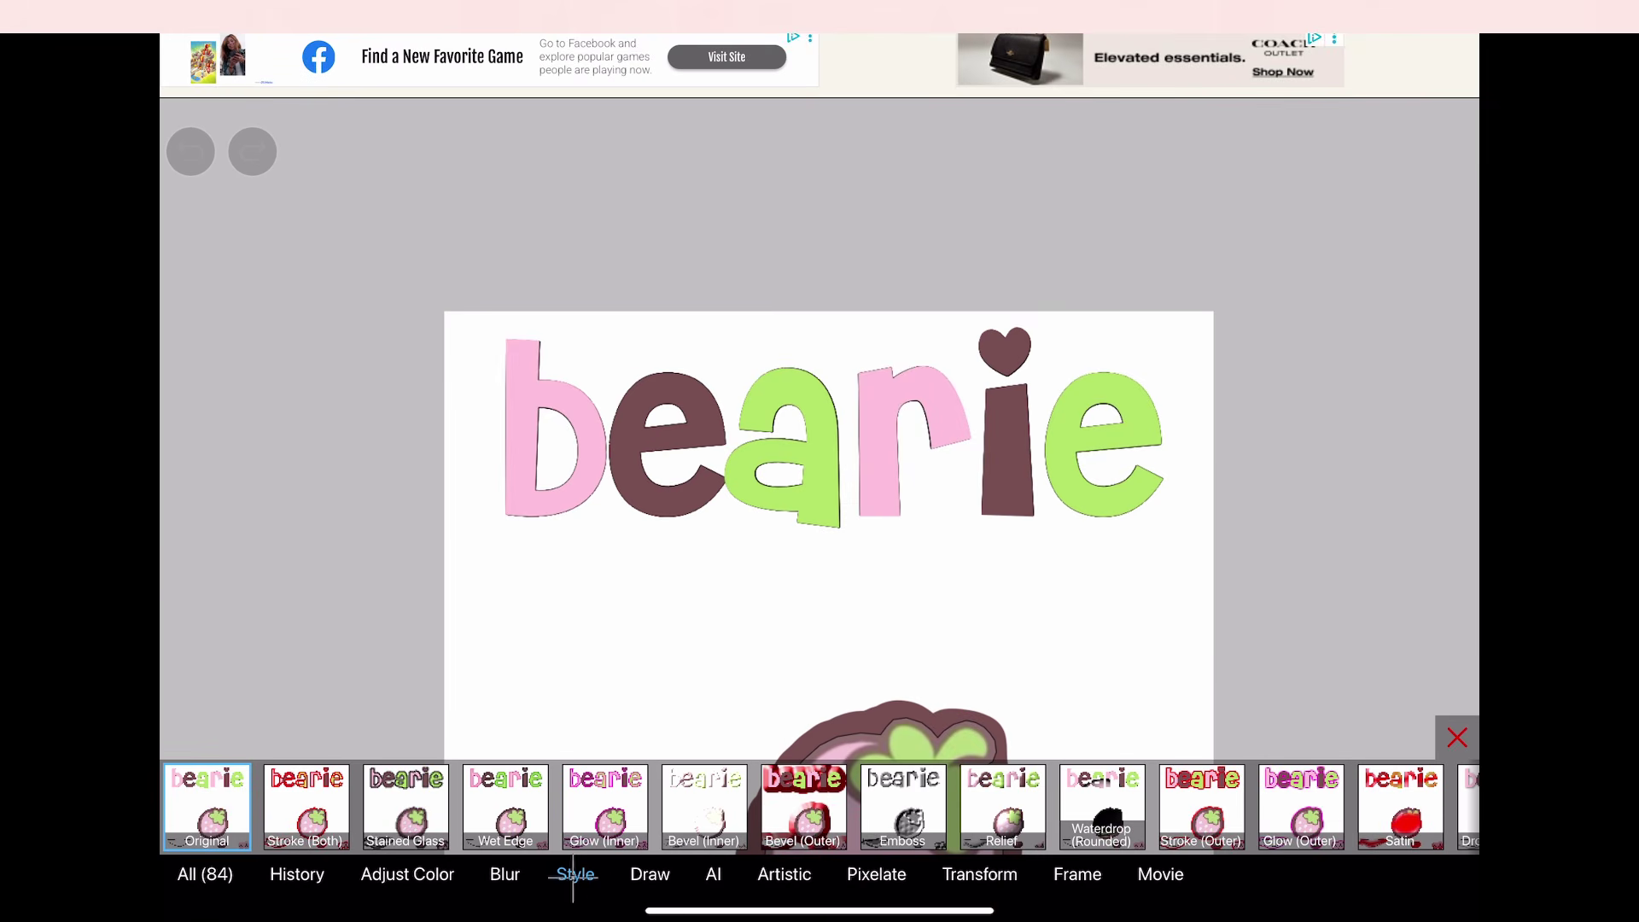
click(309, 802)
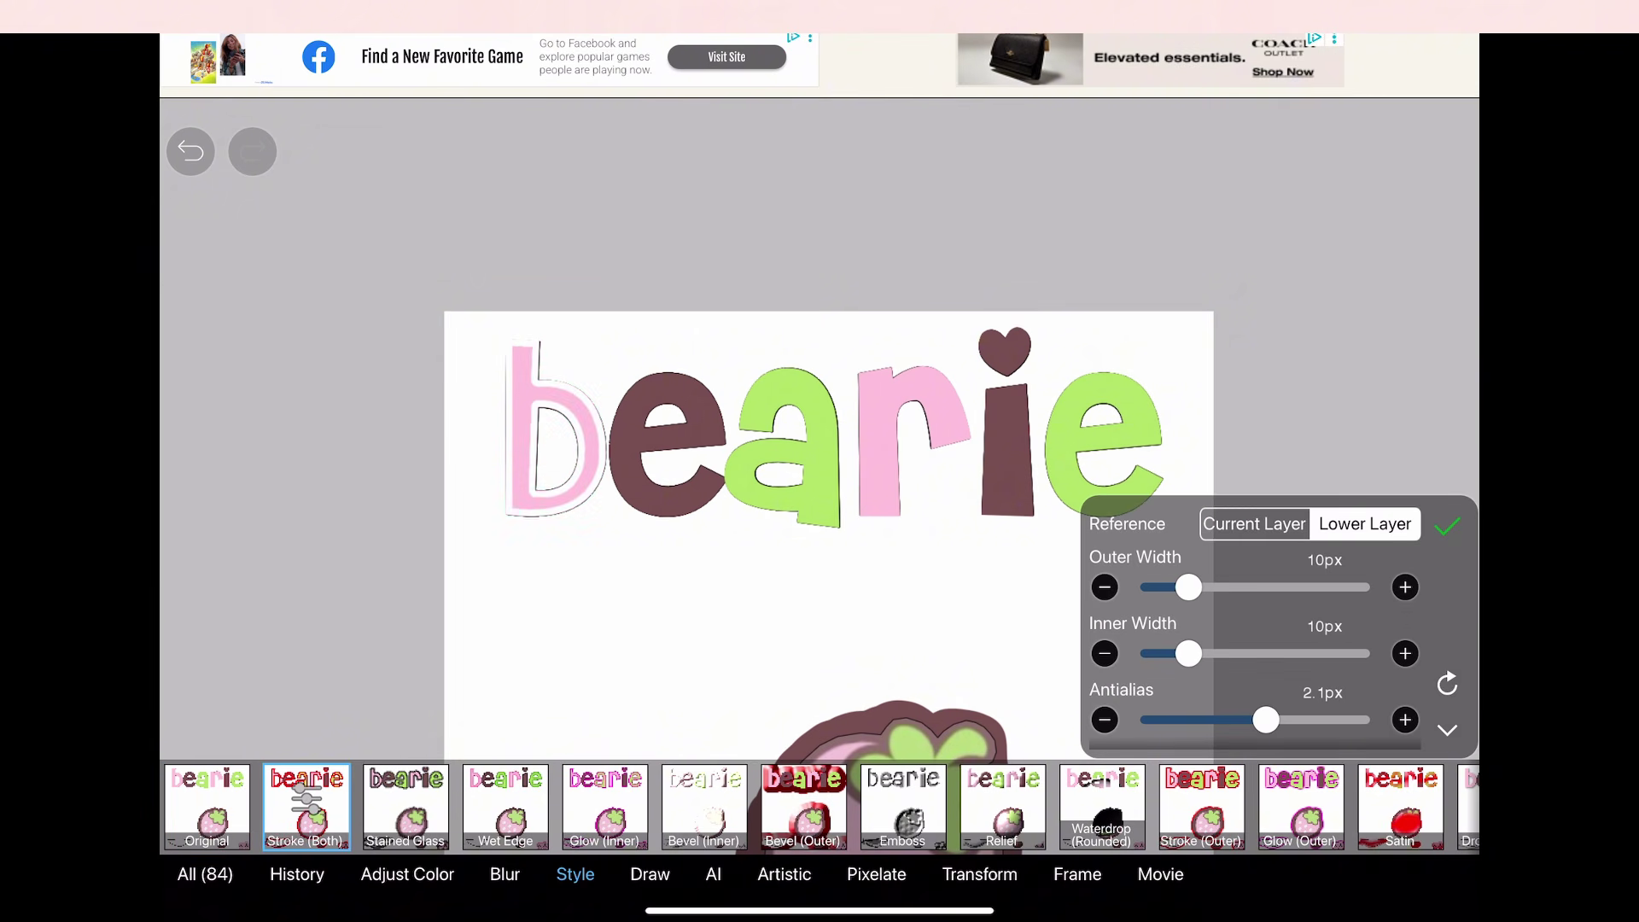
Set the stroke colour to a pink slightly deeper than the letter "b" and apply the filter
scroll(1344, 687, down, 1)
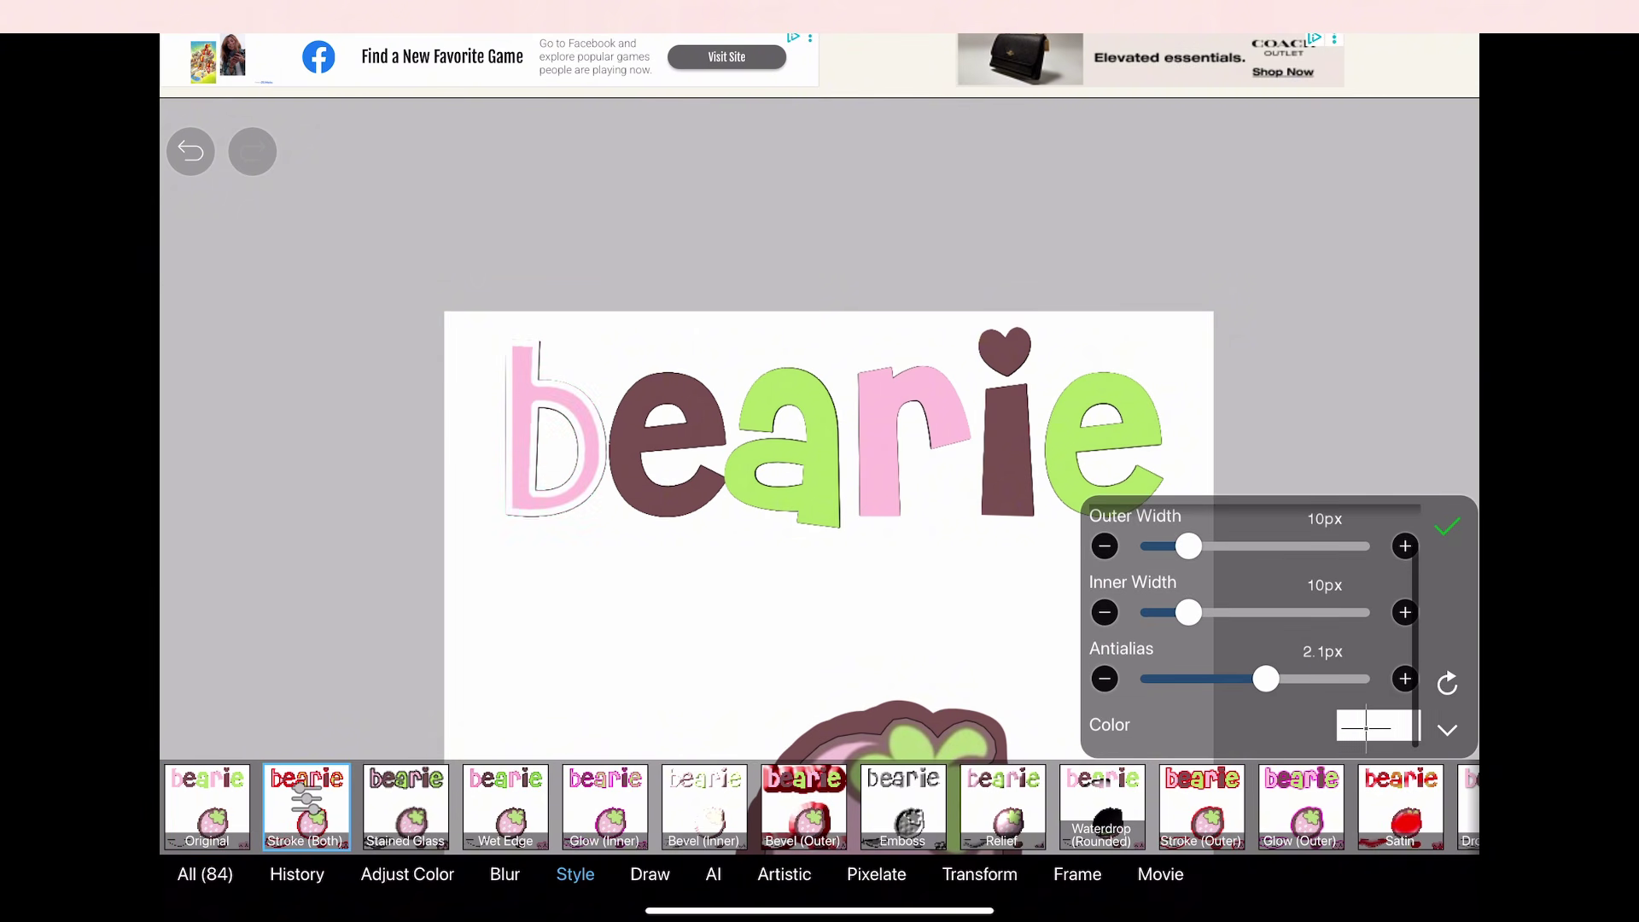
click(1378, 725)
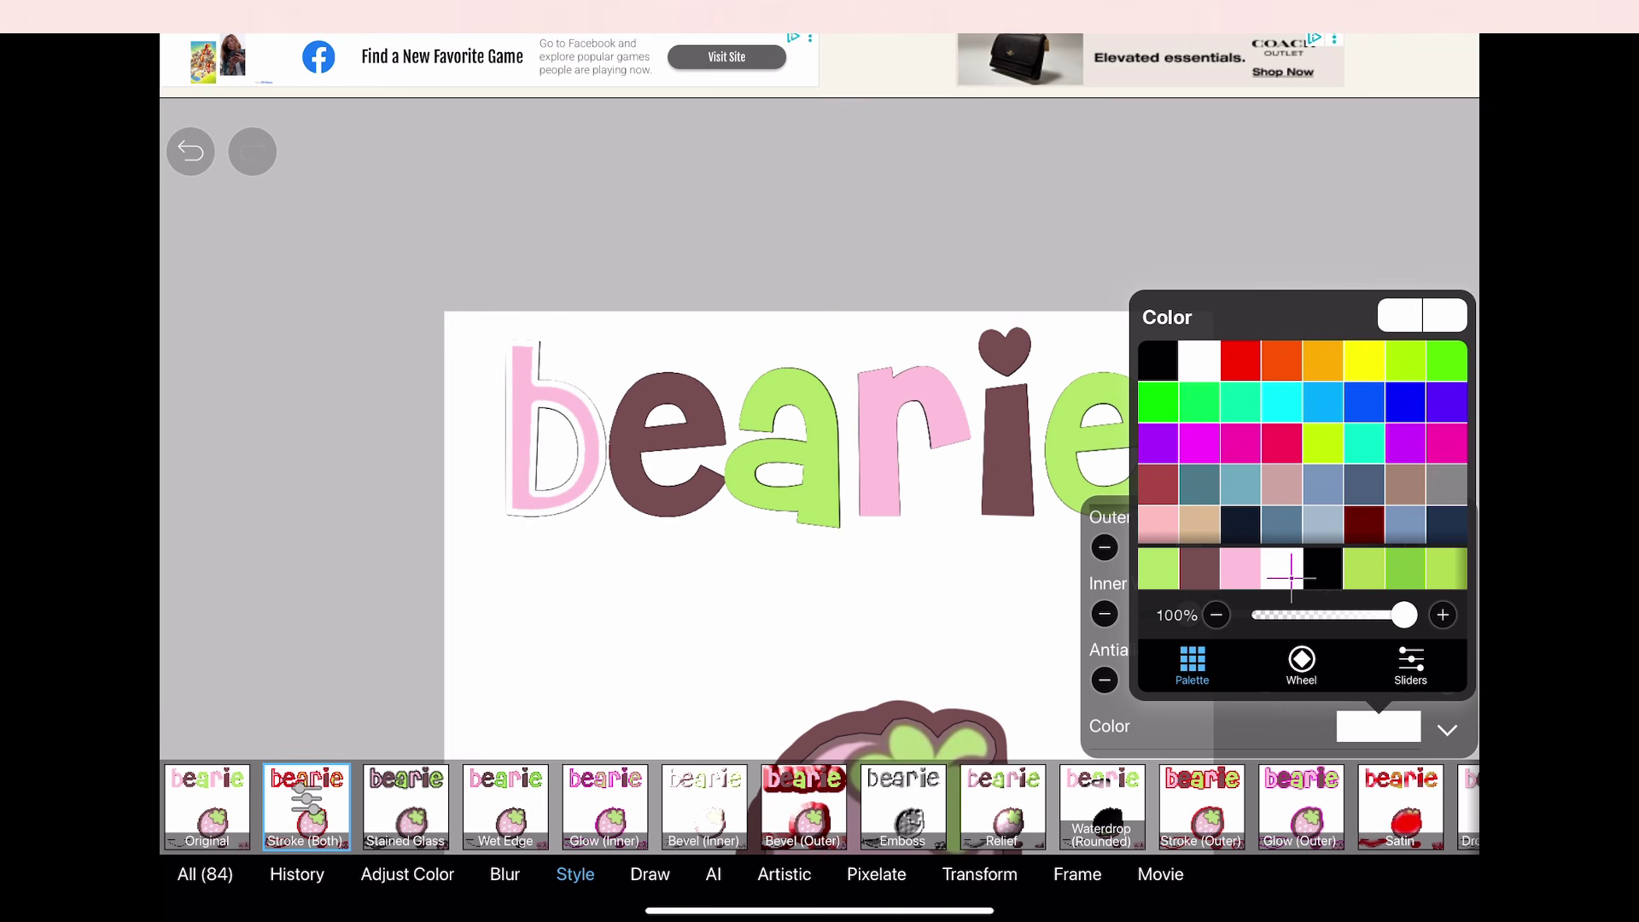
click(1239, 567)
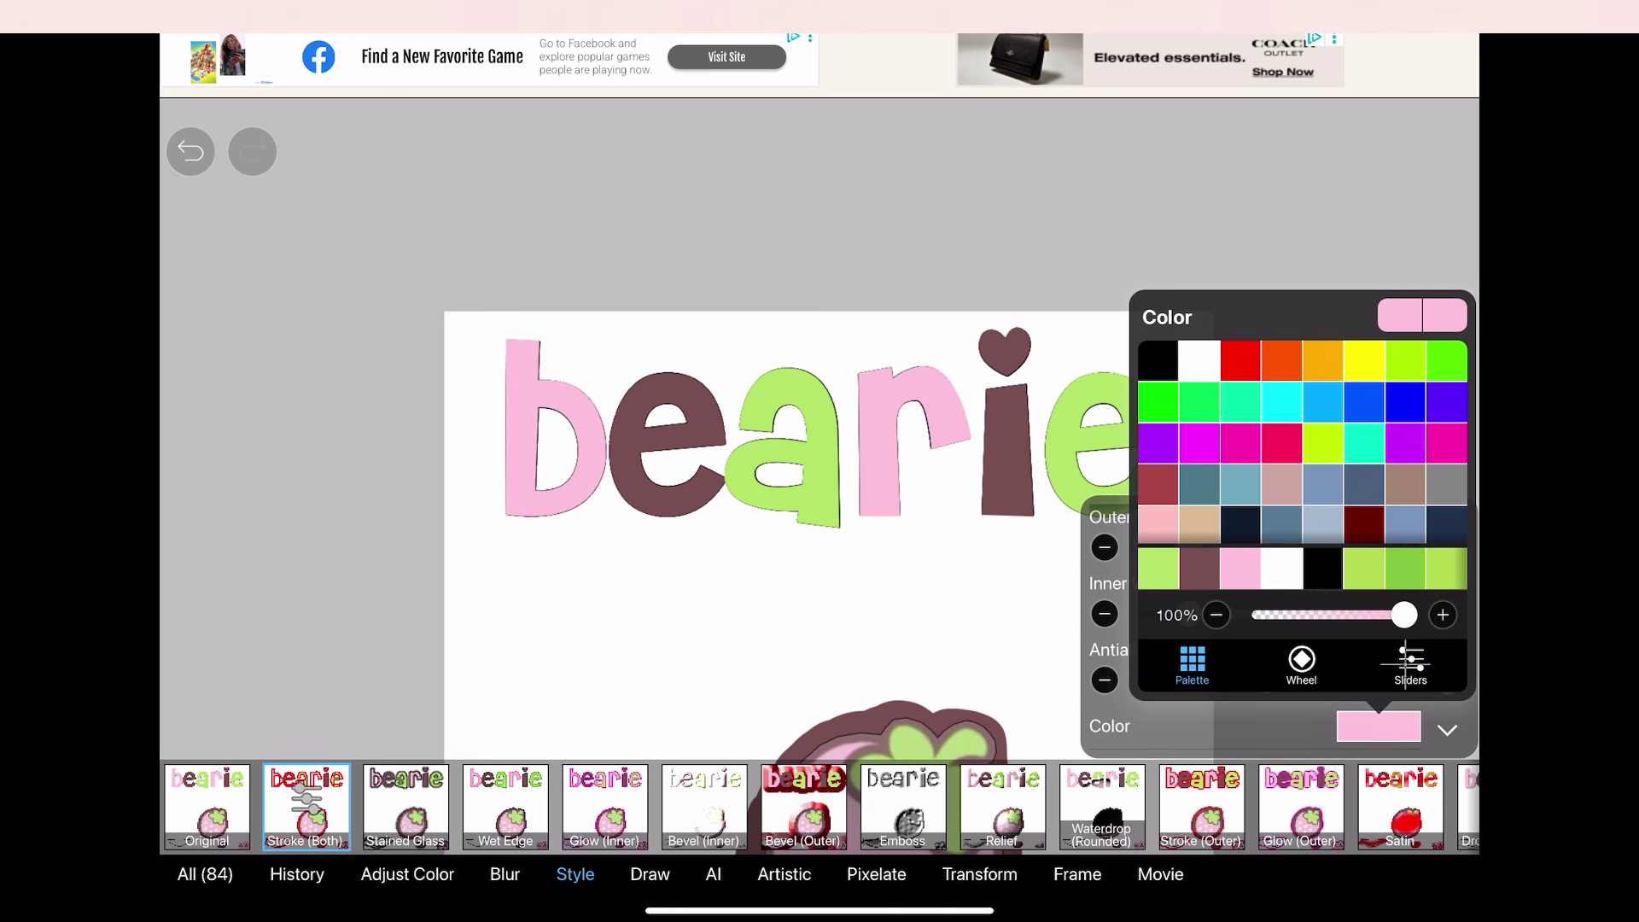
click(1408, 661)
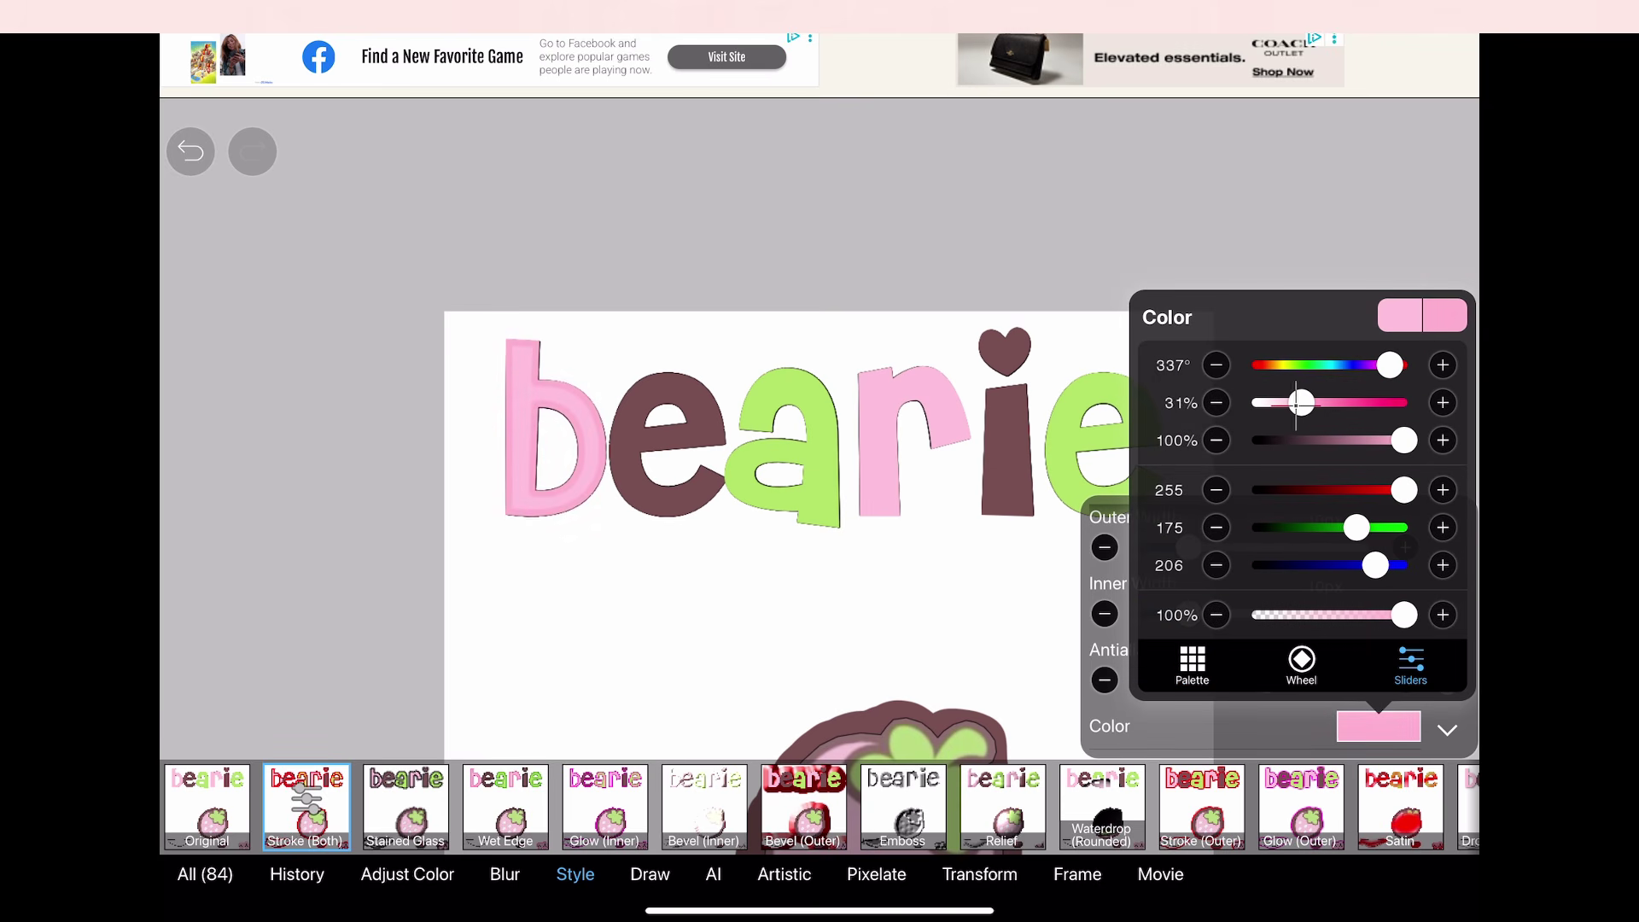
click(1404, 547)
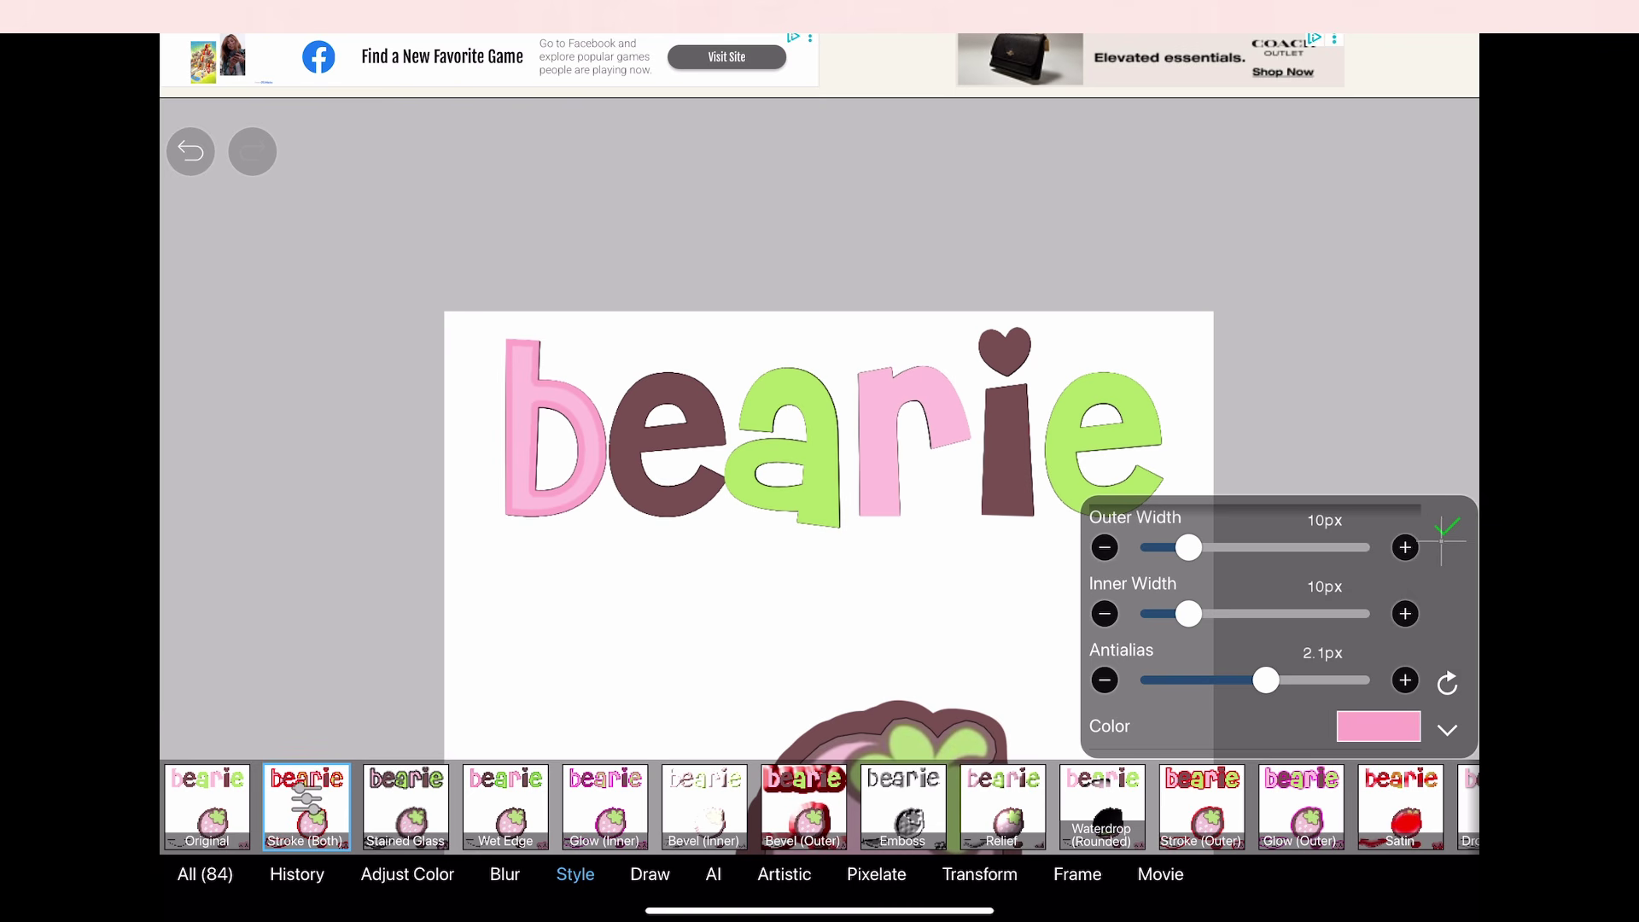
click(207, 806)
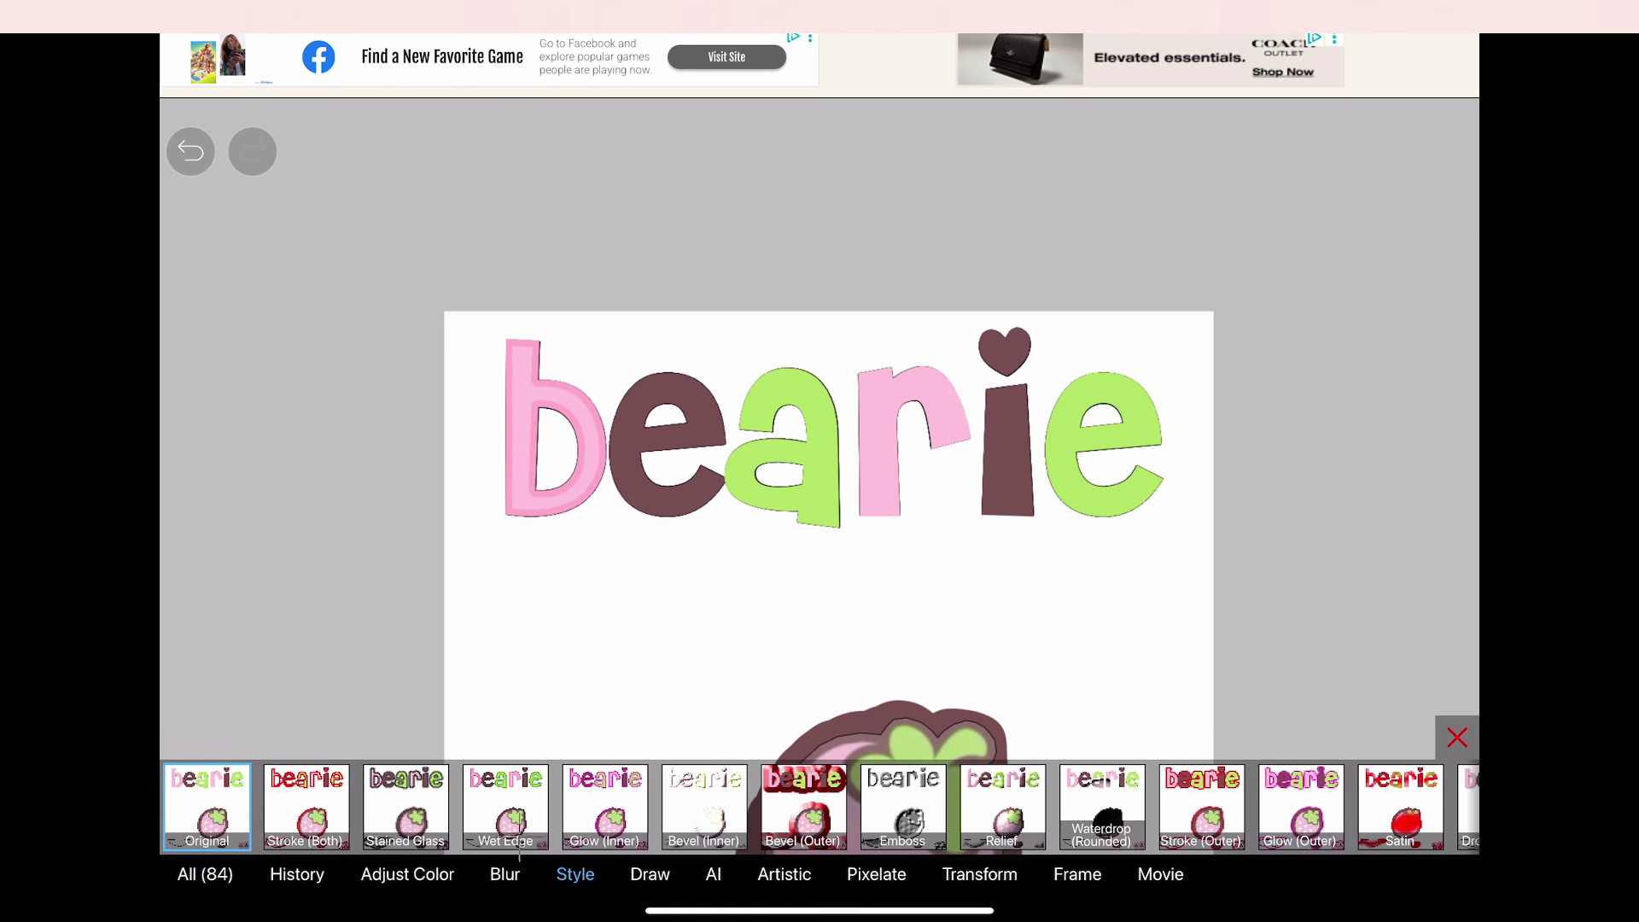
Soften the stroke on the "b" with a Gaussian Blur of 12 px radius and return to the layer list
click(506, 874)
click(306, 803)
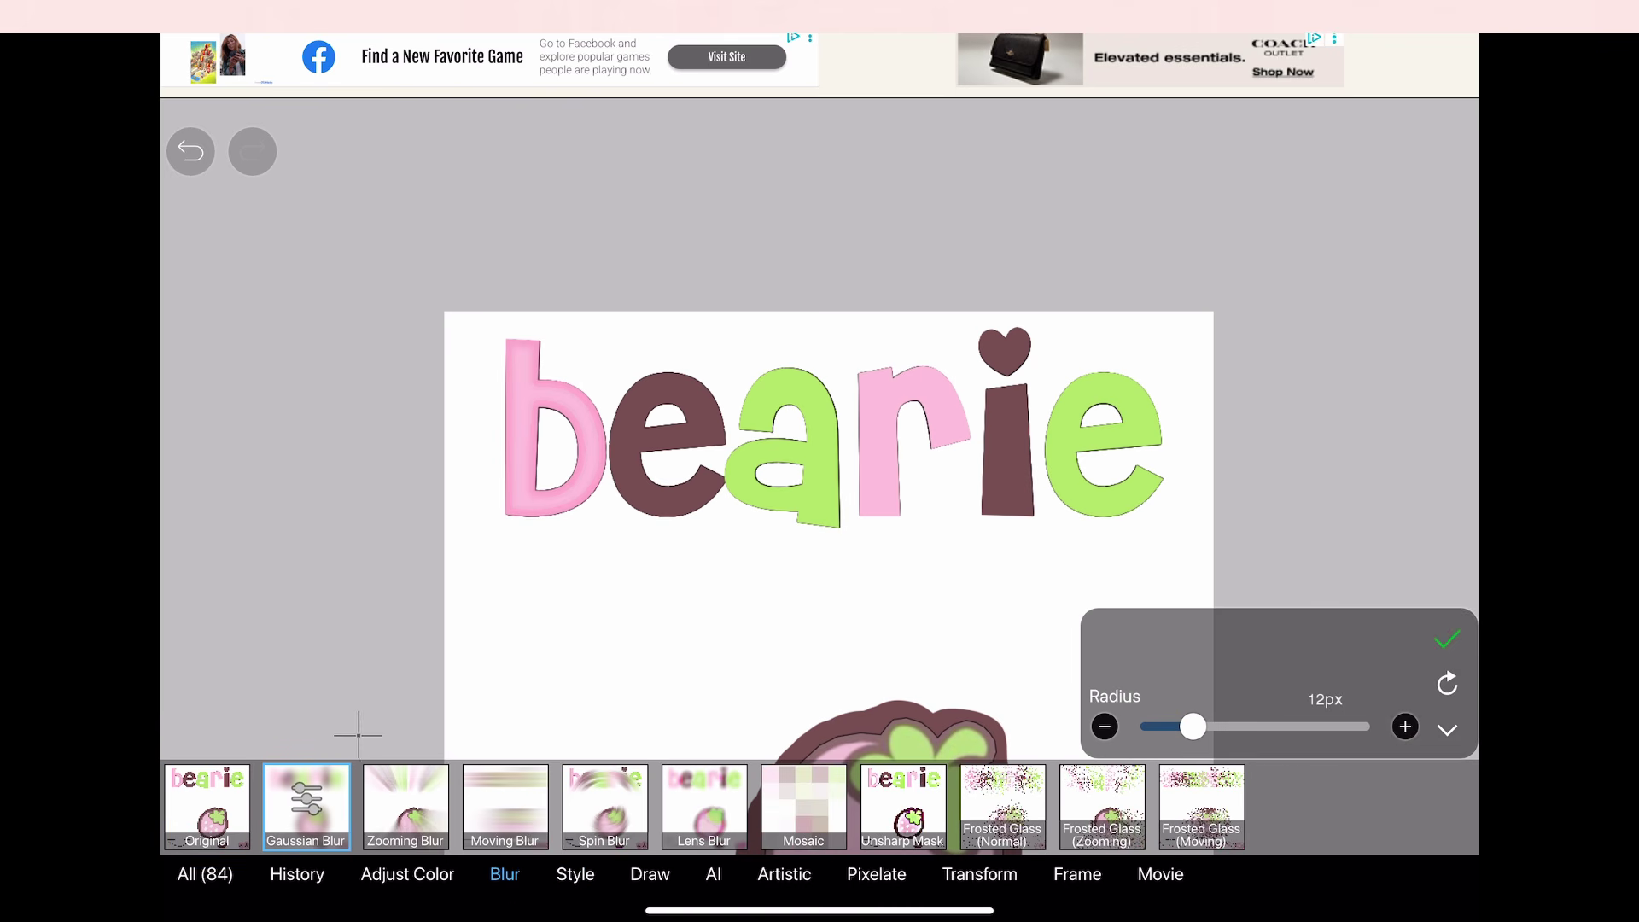
click(1447, 636)
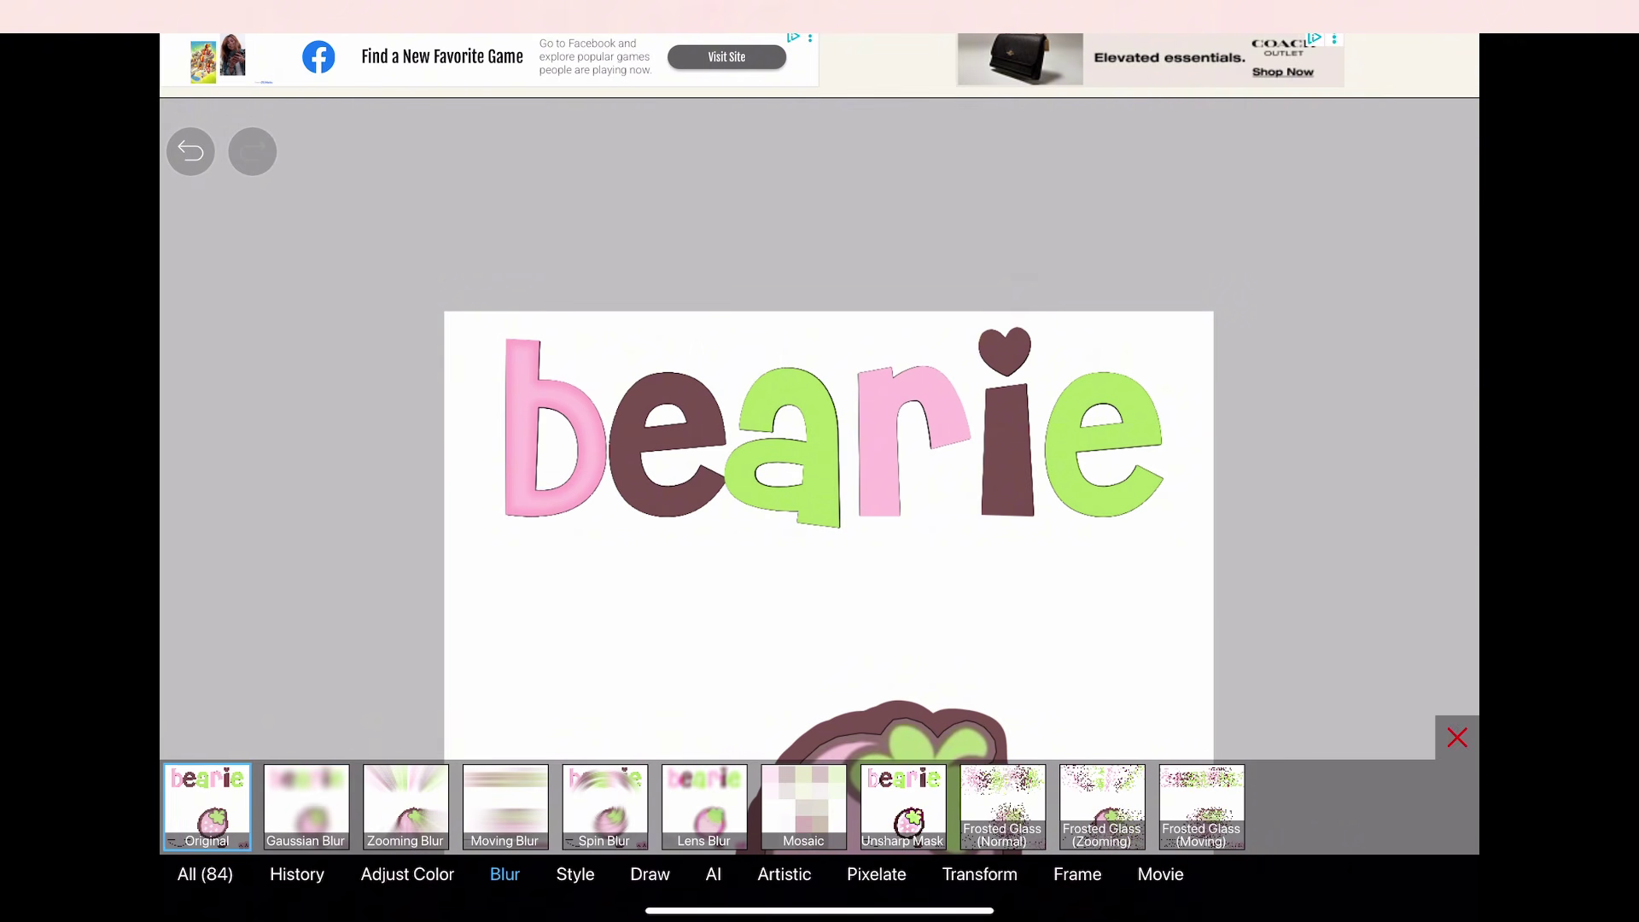
click(1457, 738)
click(1216, 864)
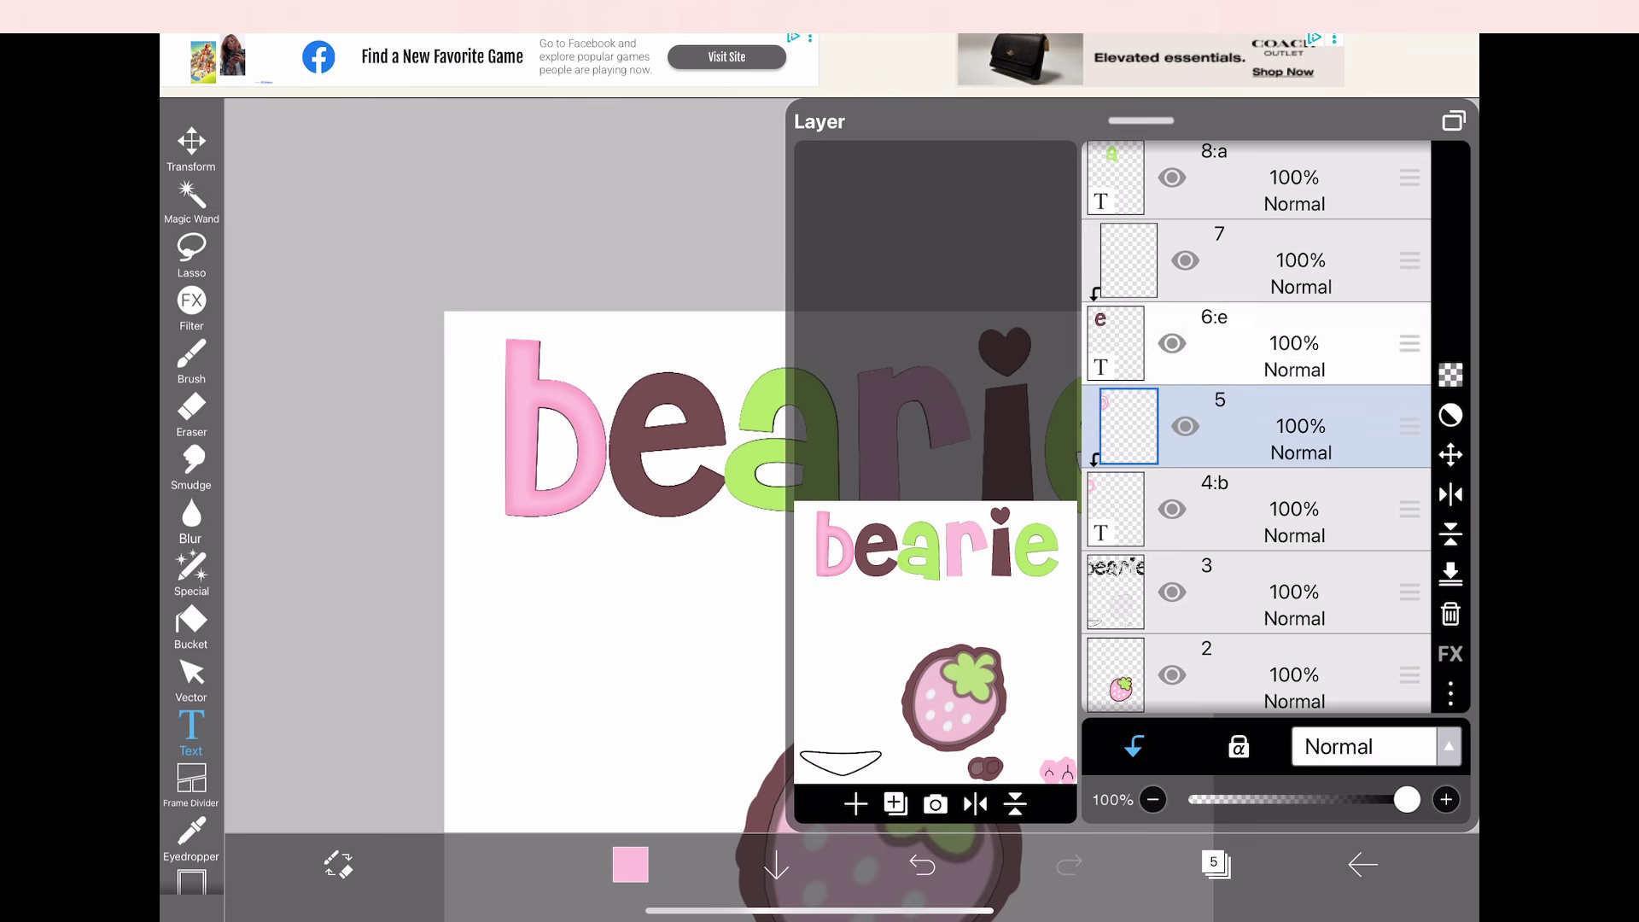
Add a Stroke (Both) style filter on layer 7, the layer clipped to the first "e" text
click(1294, 343)
click(1294, 260)
click(1216, 863)
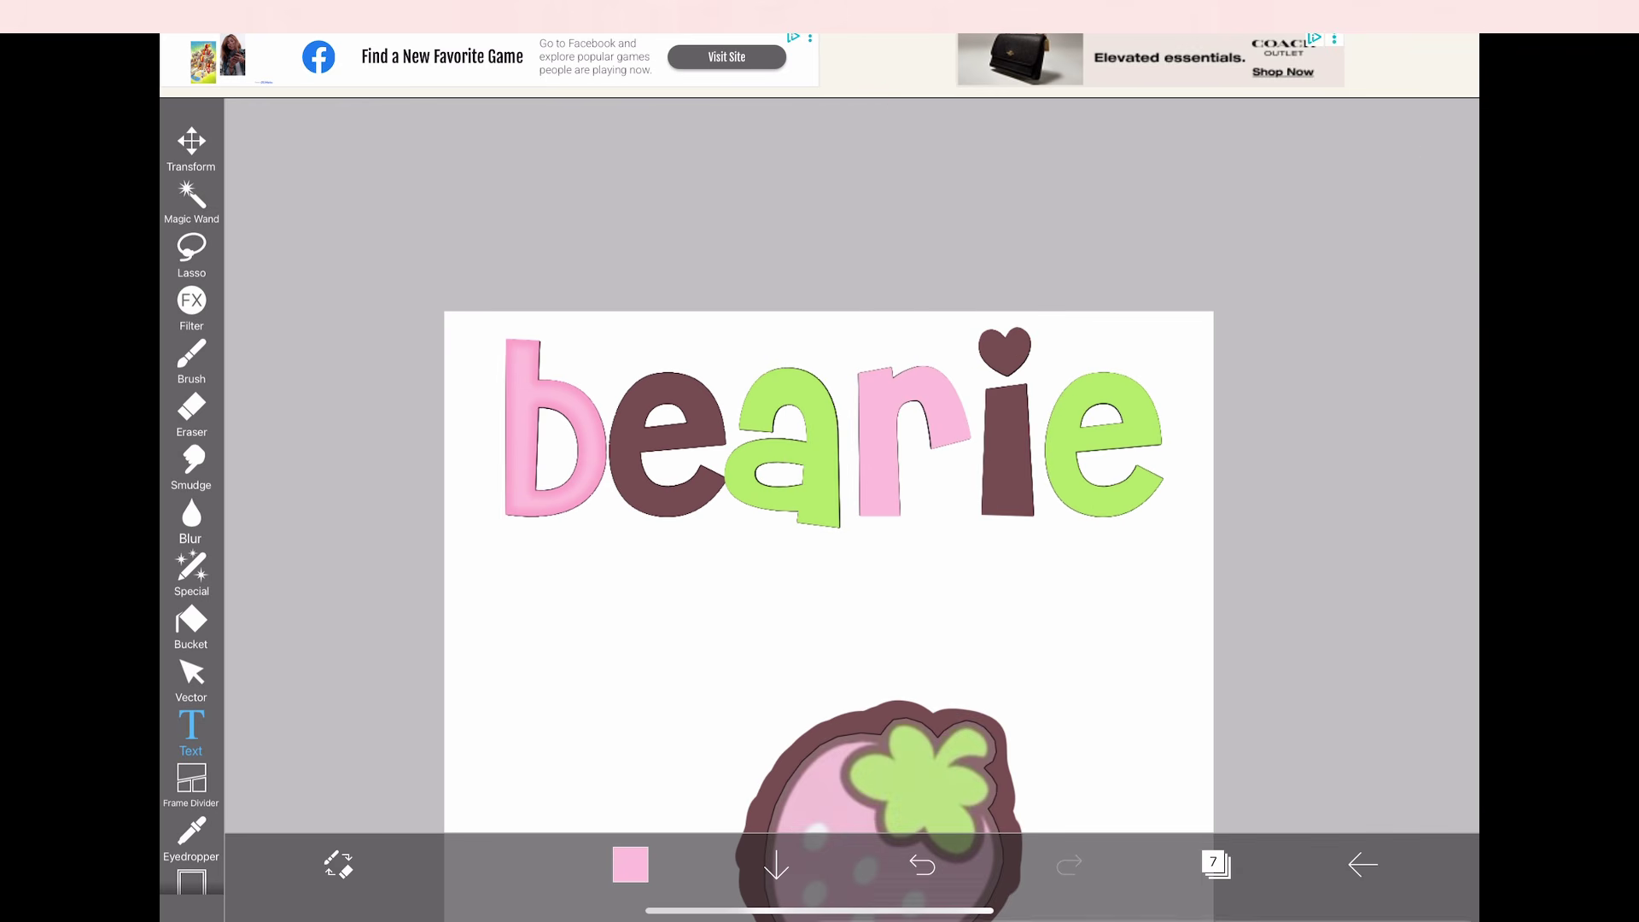
click(191, 306)
click(568, 872)
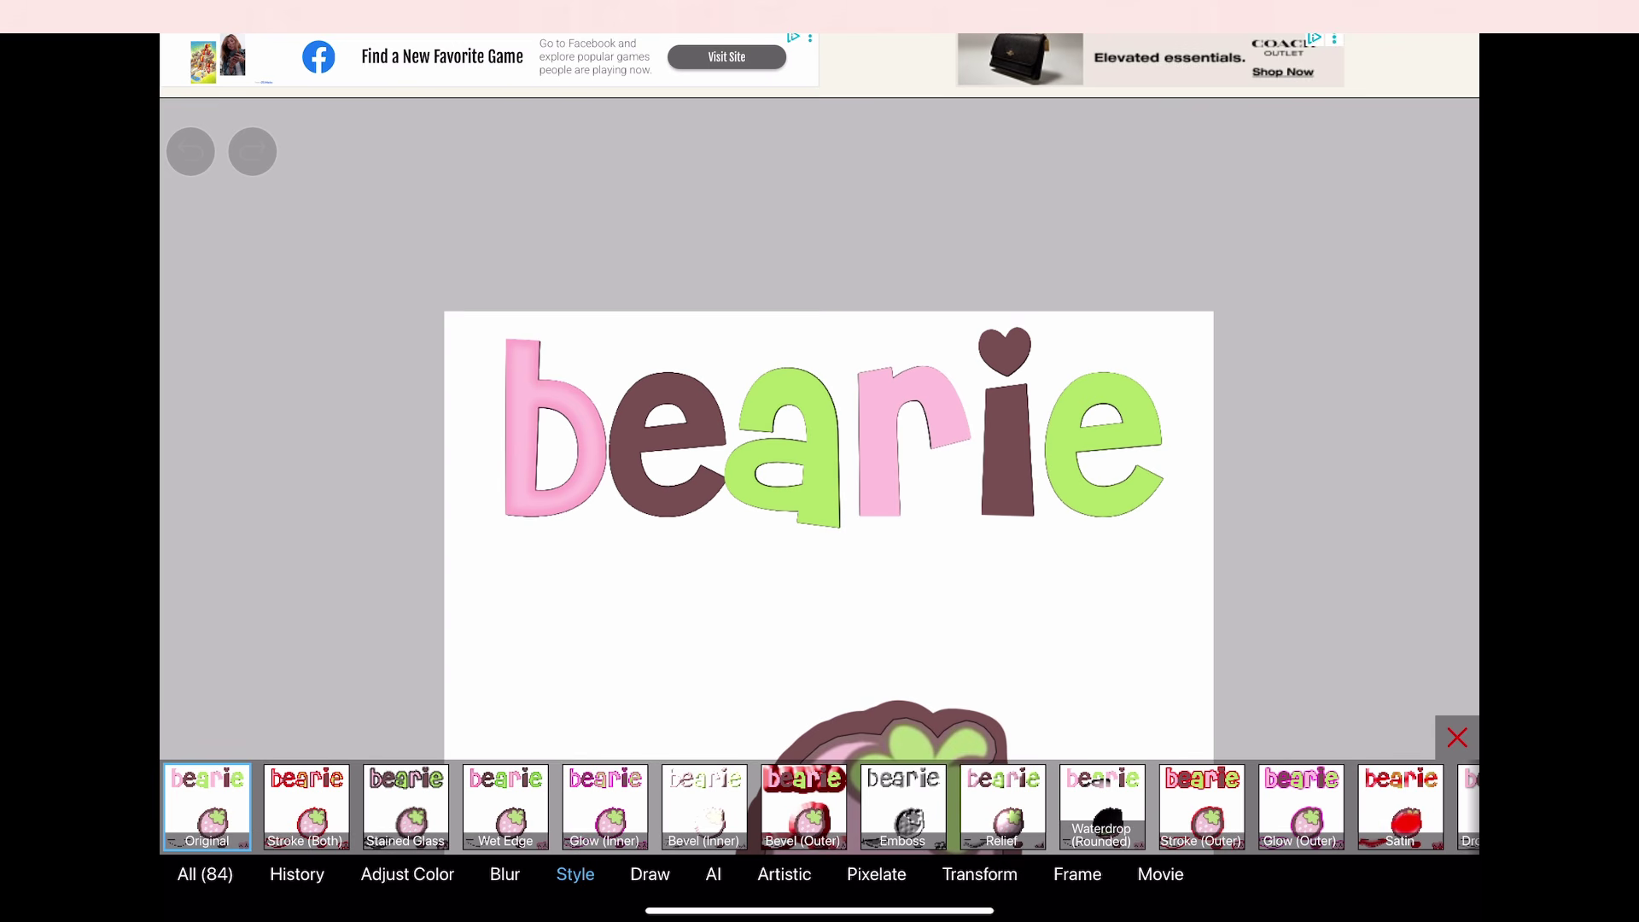
click(306, 806)
scroll(1332, 669, down, 3)
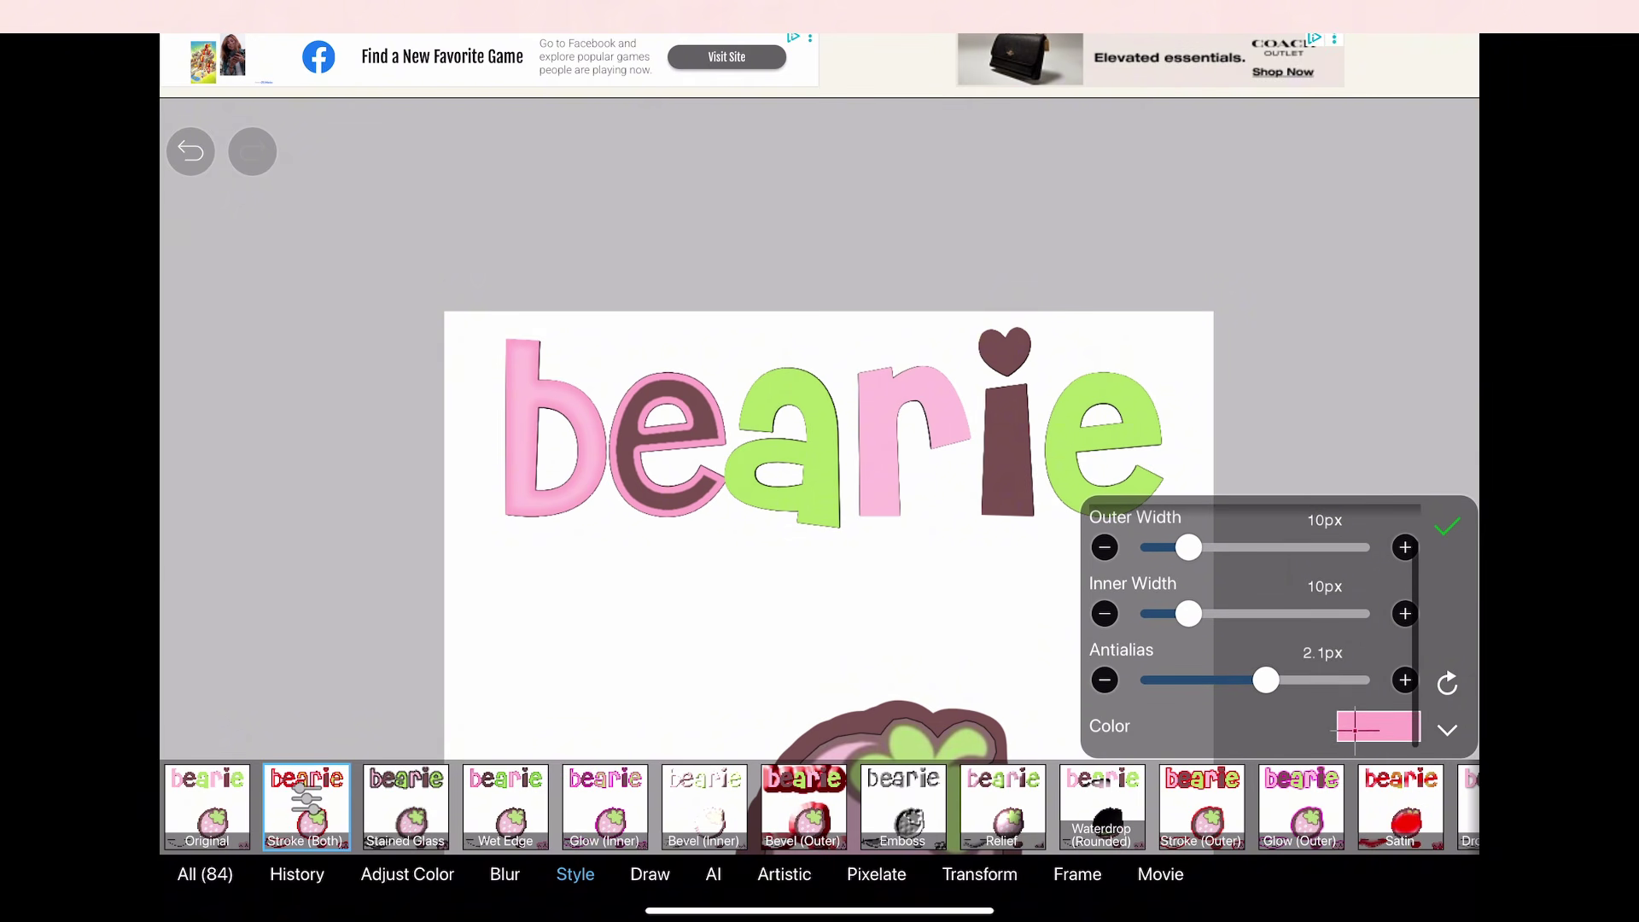
Set the stroke colour for the first "e" to a brown slightly darker than the letter
click(1376, 725)
click(1192, 659)
click(1239, 567)
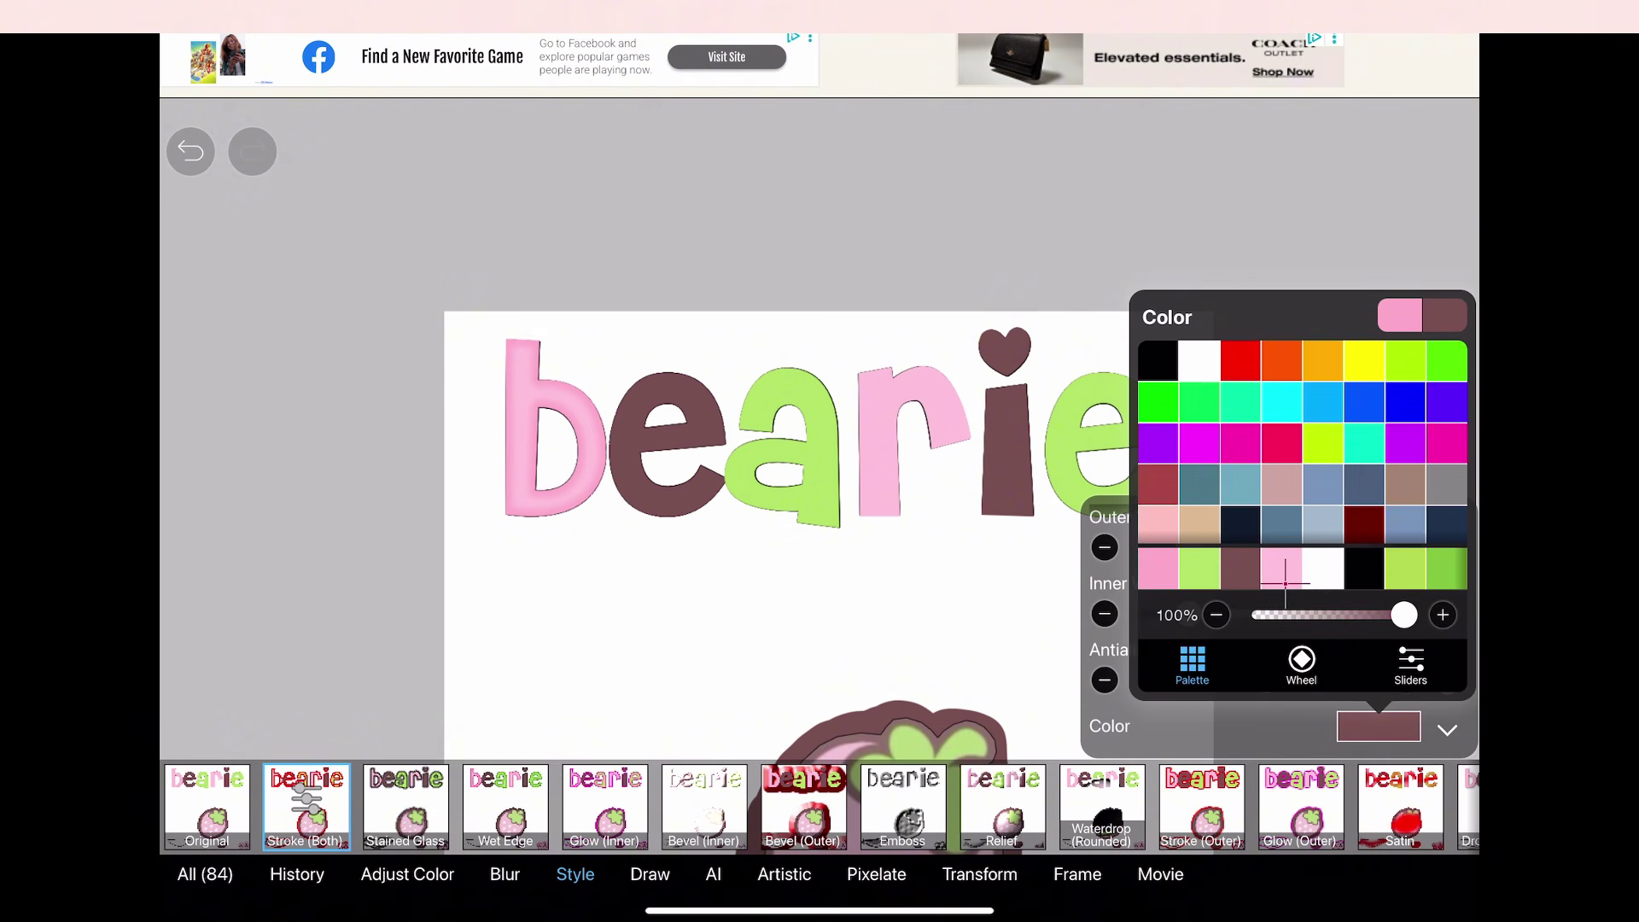
click(1410, 659)
drag(1303, 402, 1332, 409)
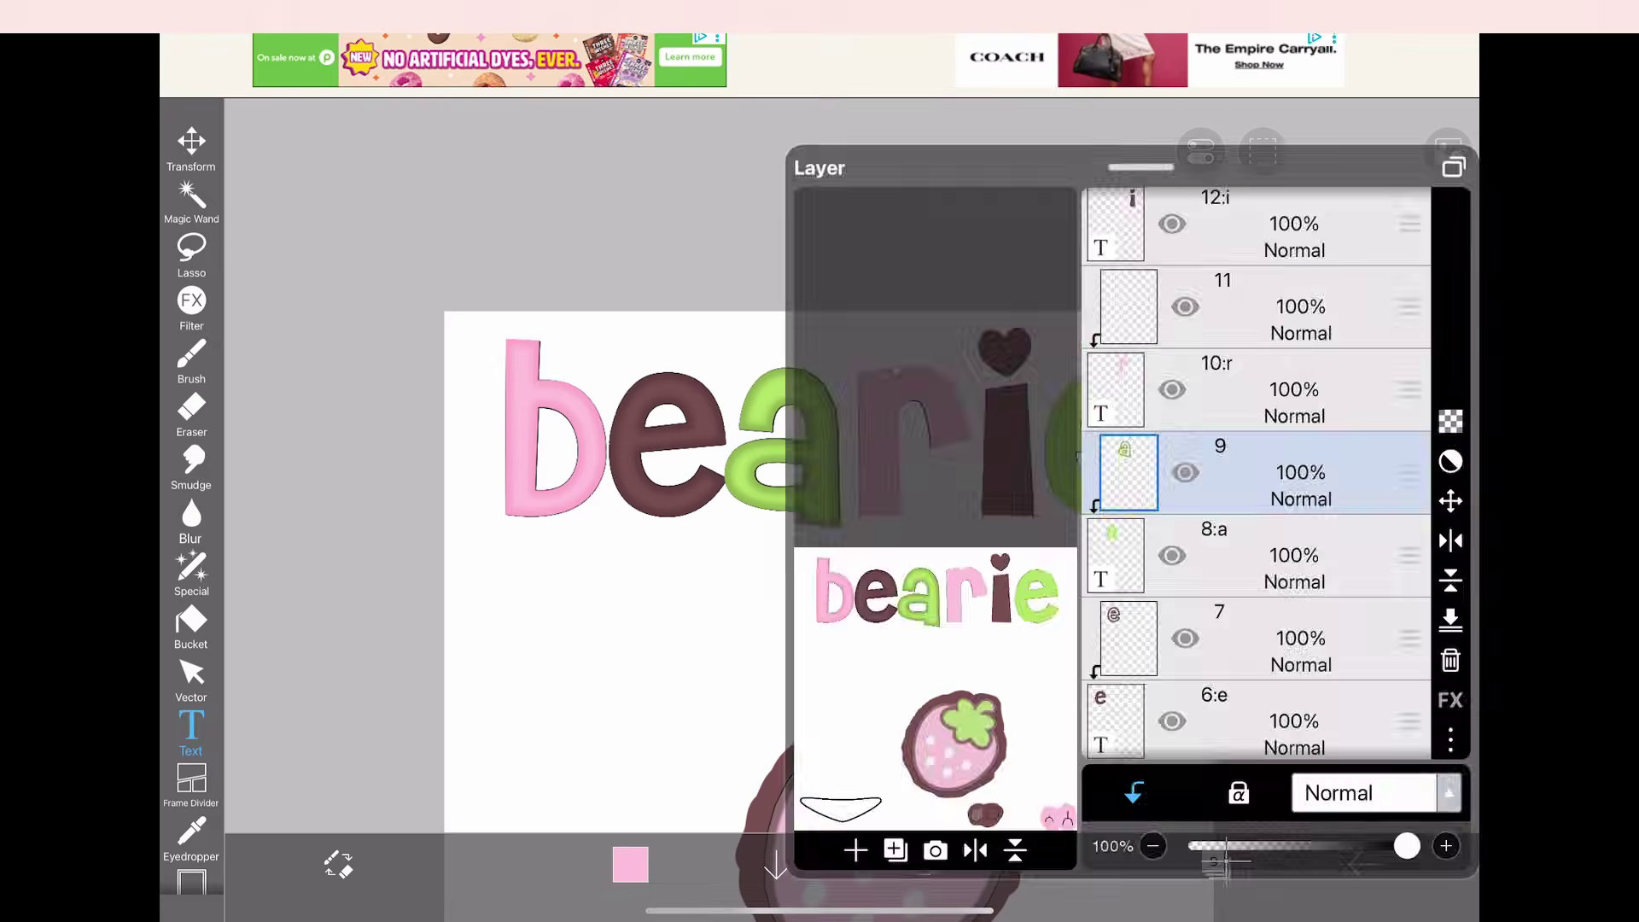
Make the "b" text layer active and undo the last layer addition
click(1243, 234)
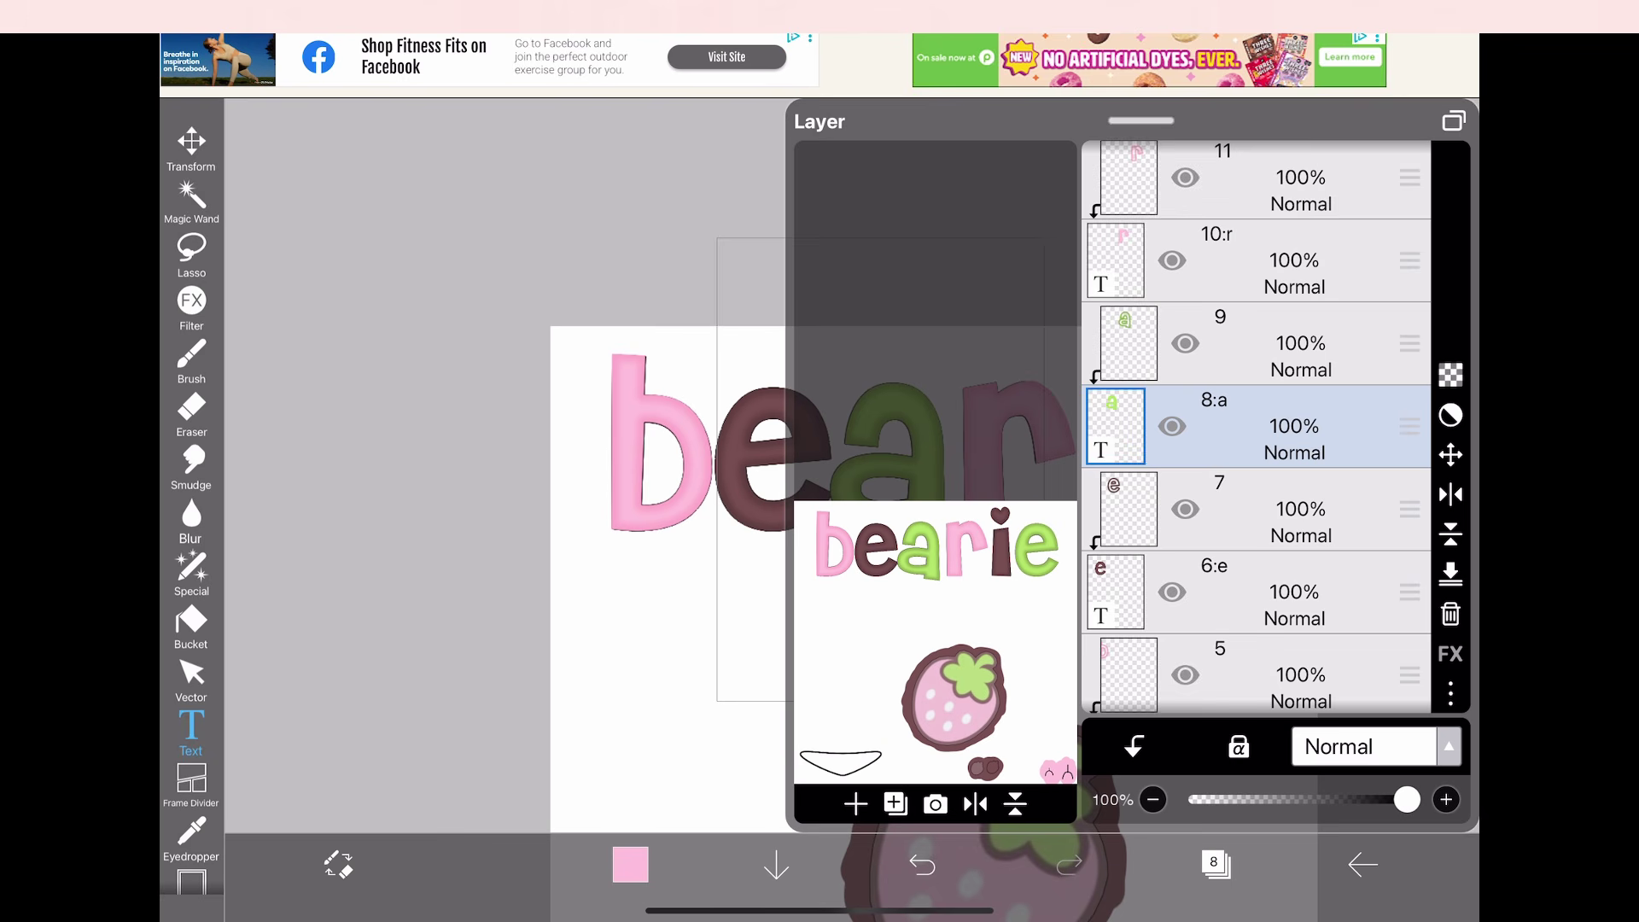
scroll(1254, 427, down, 3)
click(1255, 458)
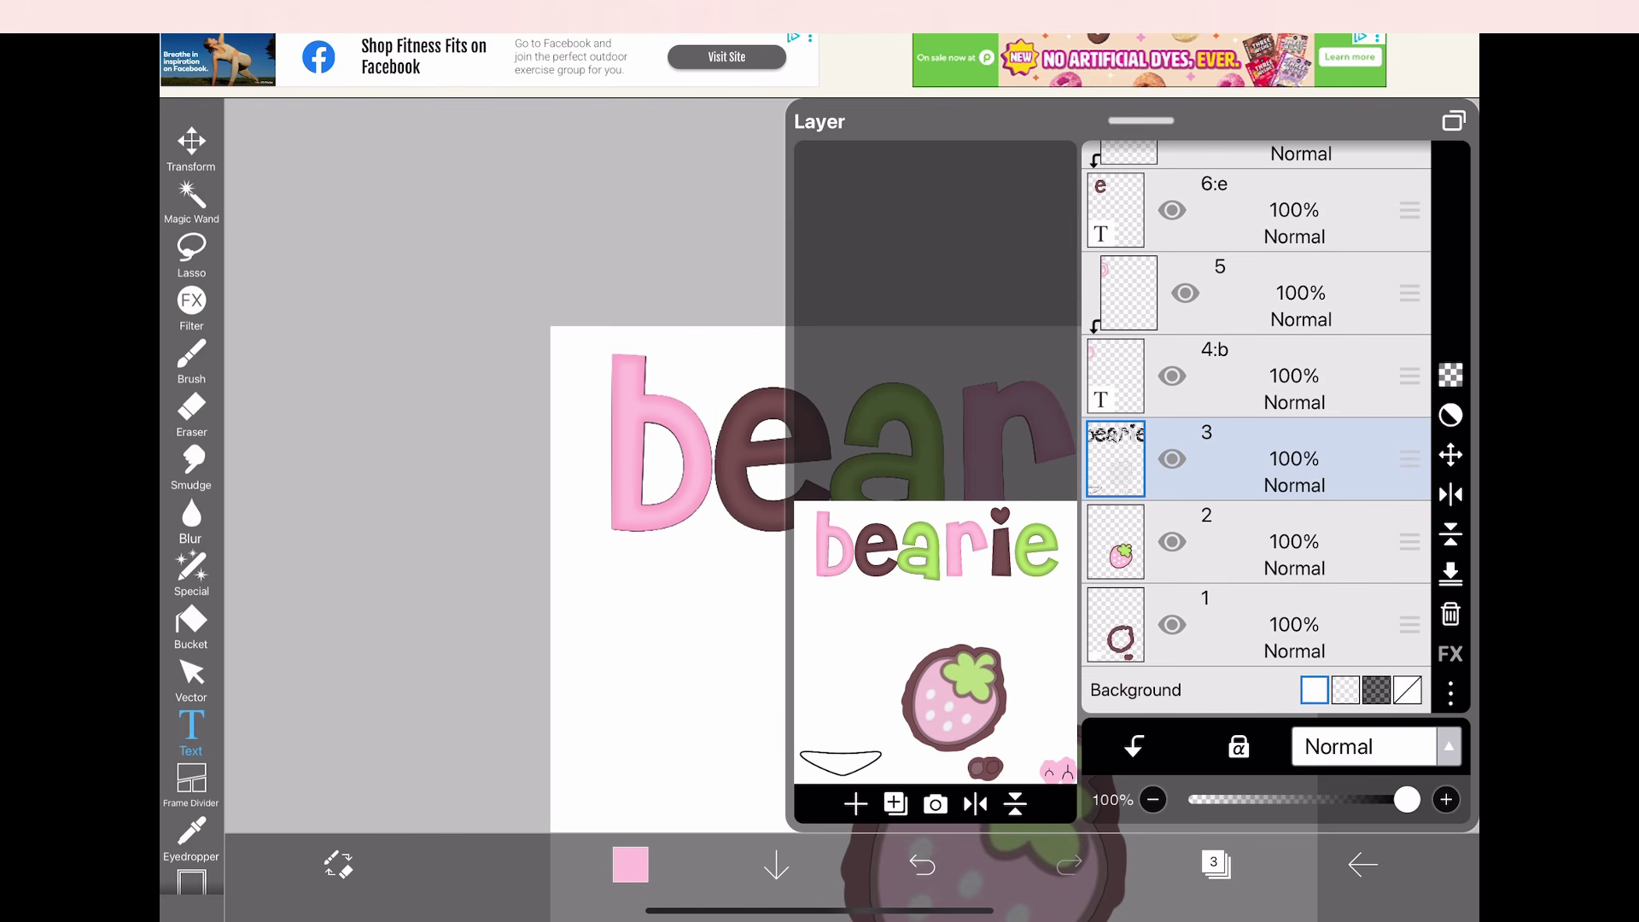
scroll(1254, 427, up, 1)
click(1255, 327)
click(1254, 411)
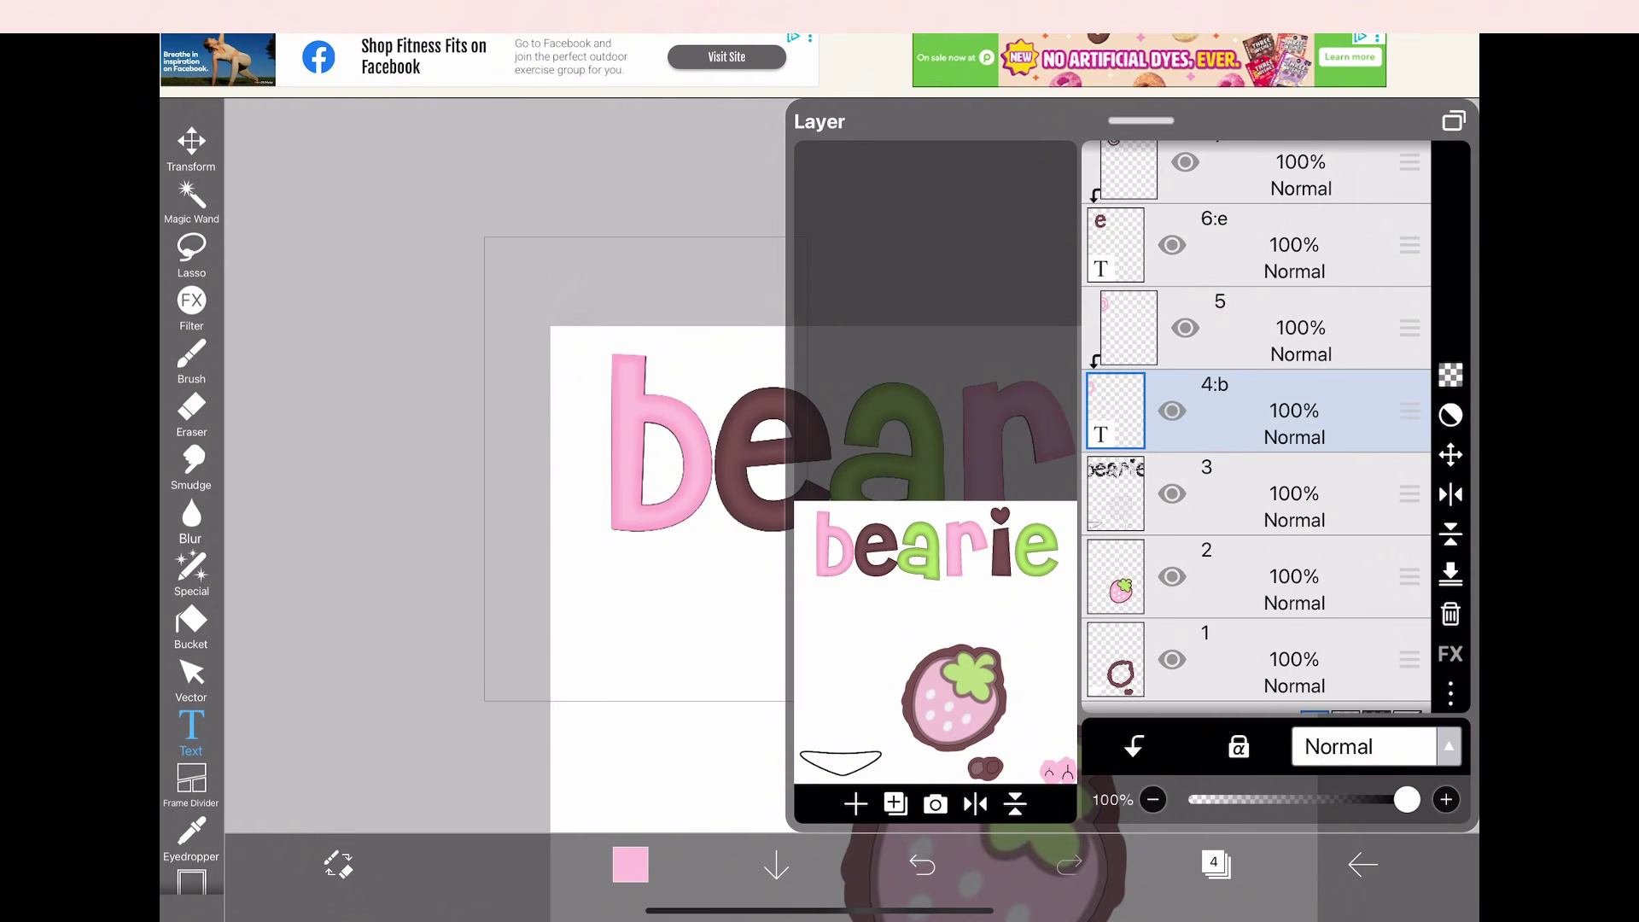
key(ctrl+z)
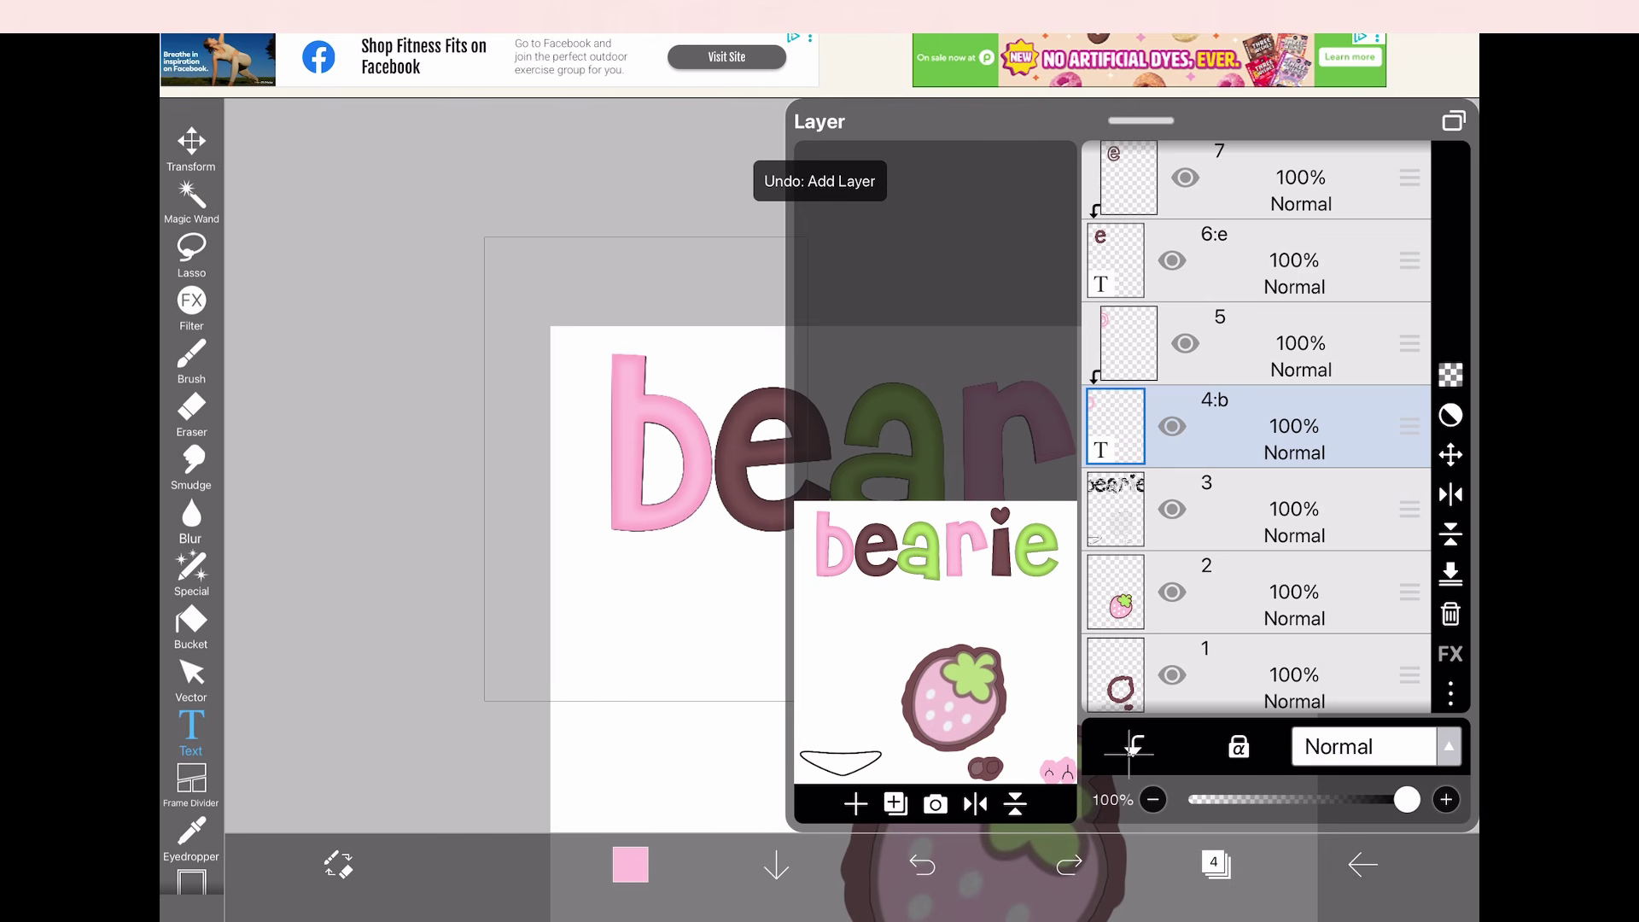
Import the strawberry pattern picture from the photo library above the "b" text, clip it, and scale it over the letter
click(936, 803)
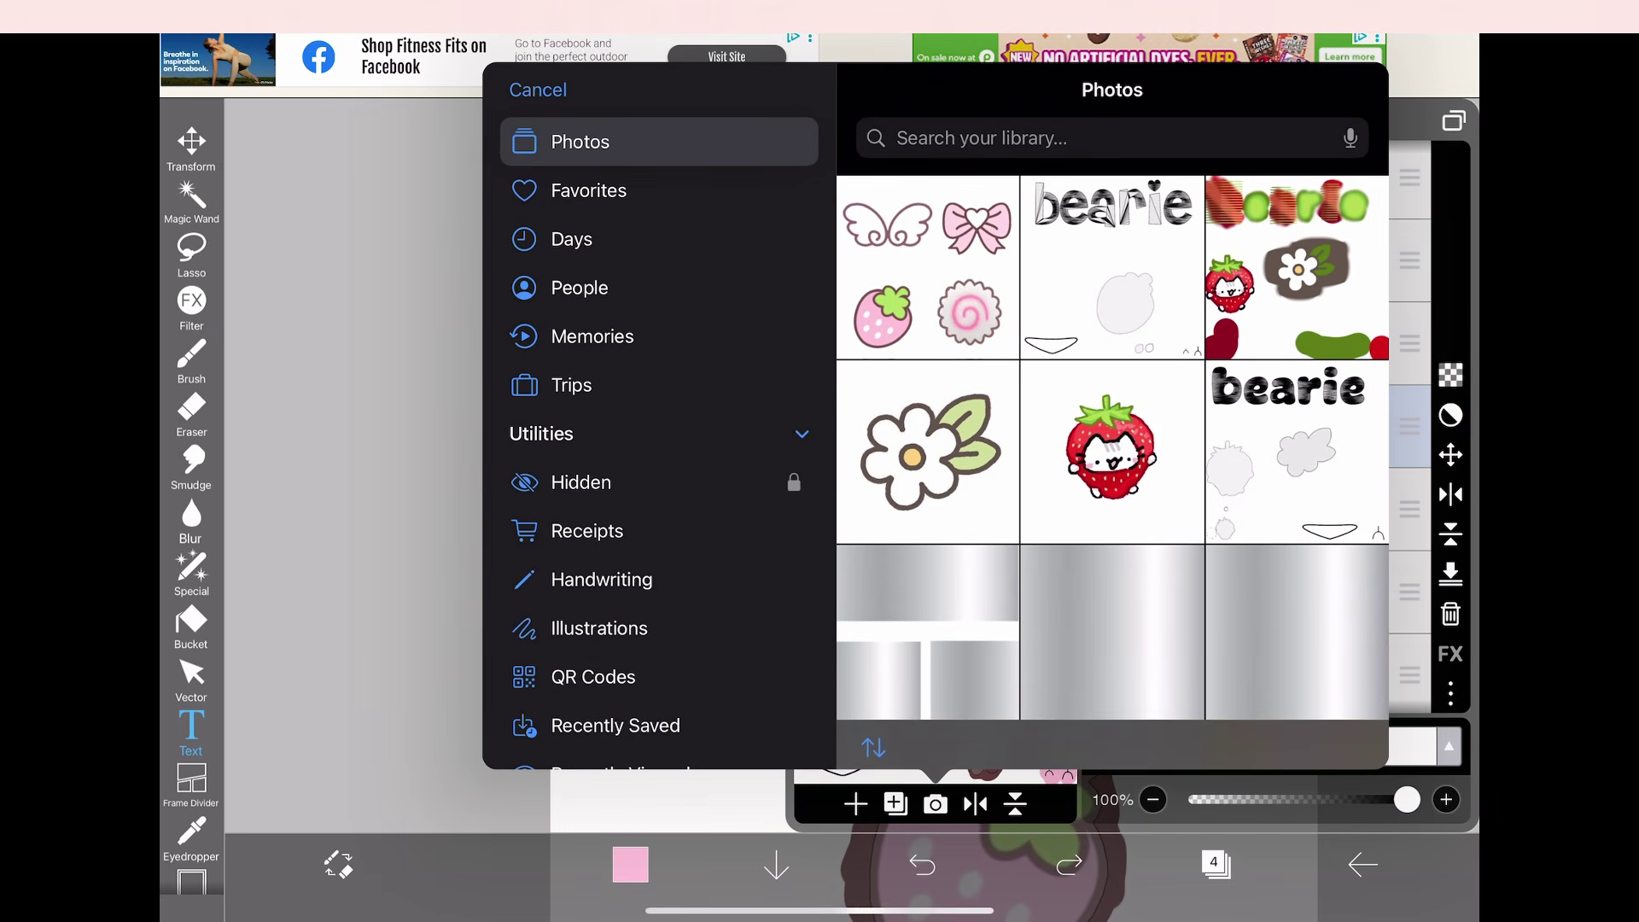
scroll(1112, 449, down, 1)
scroll(1112, 448, up, 1)
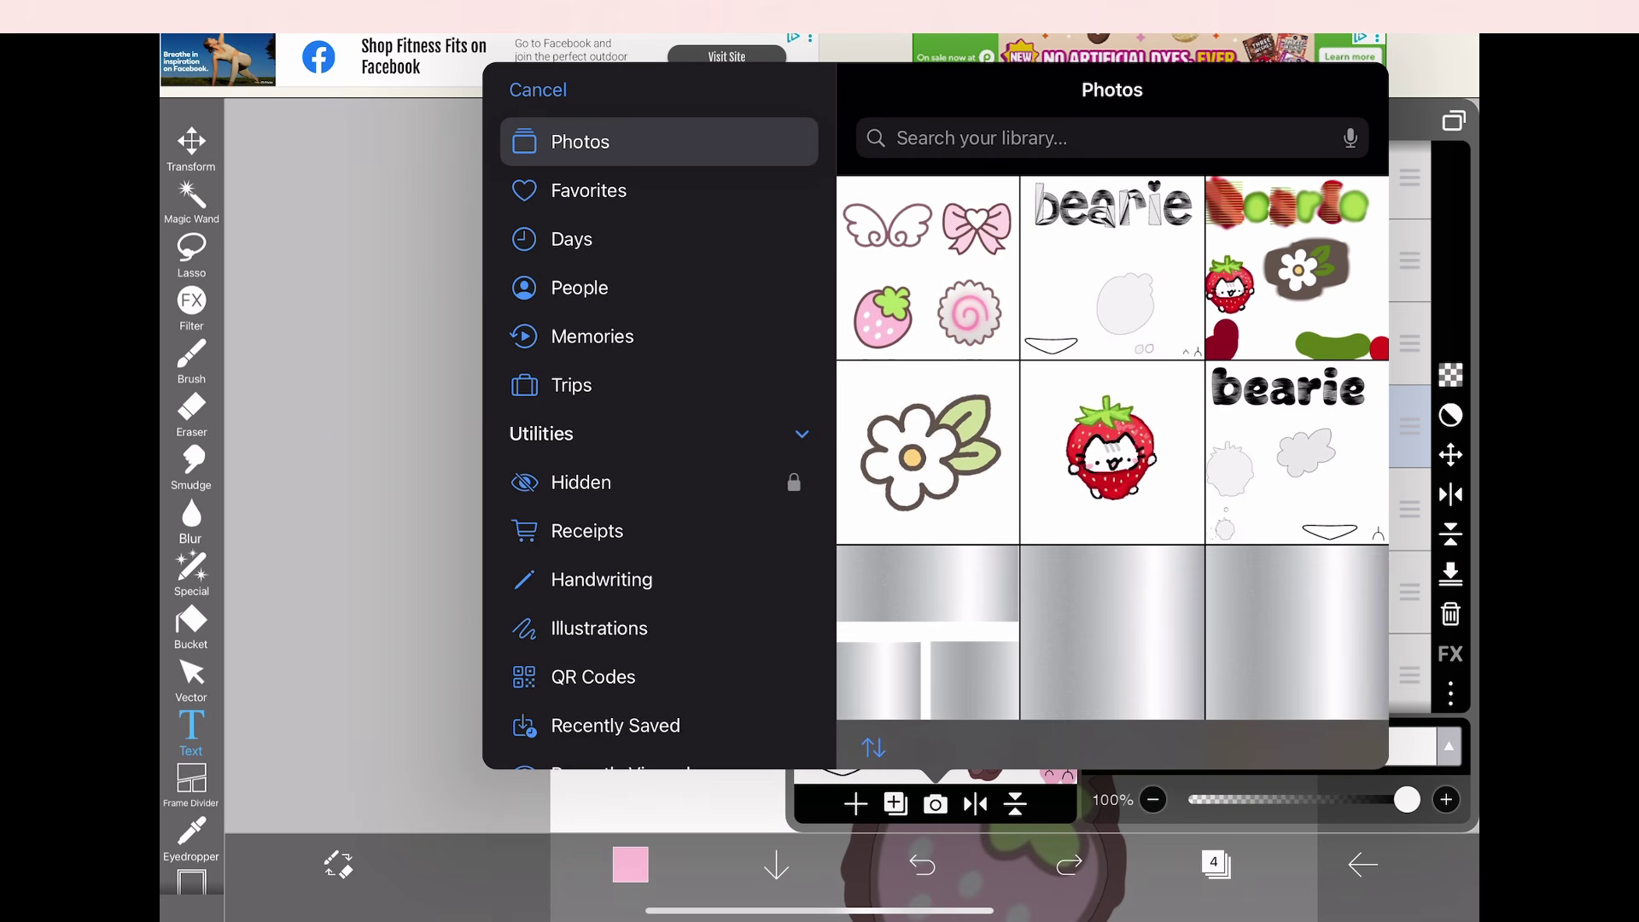
scroll(1112, 448, down, 15)
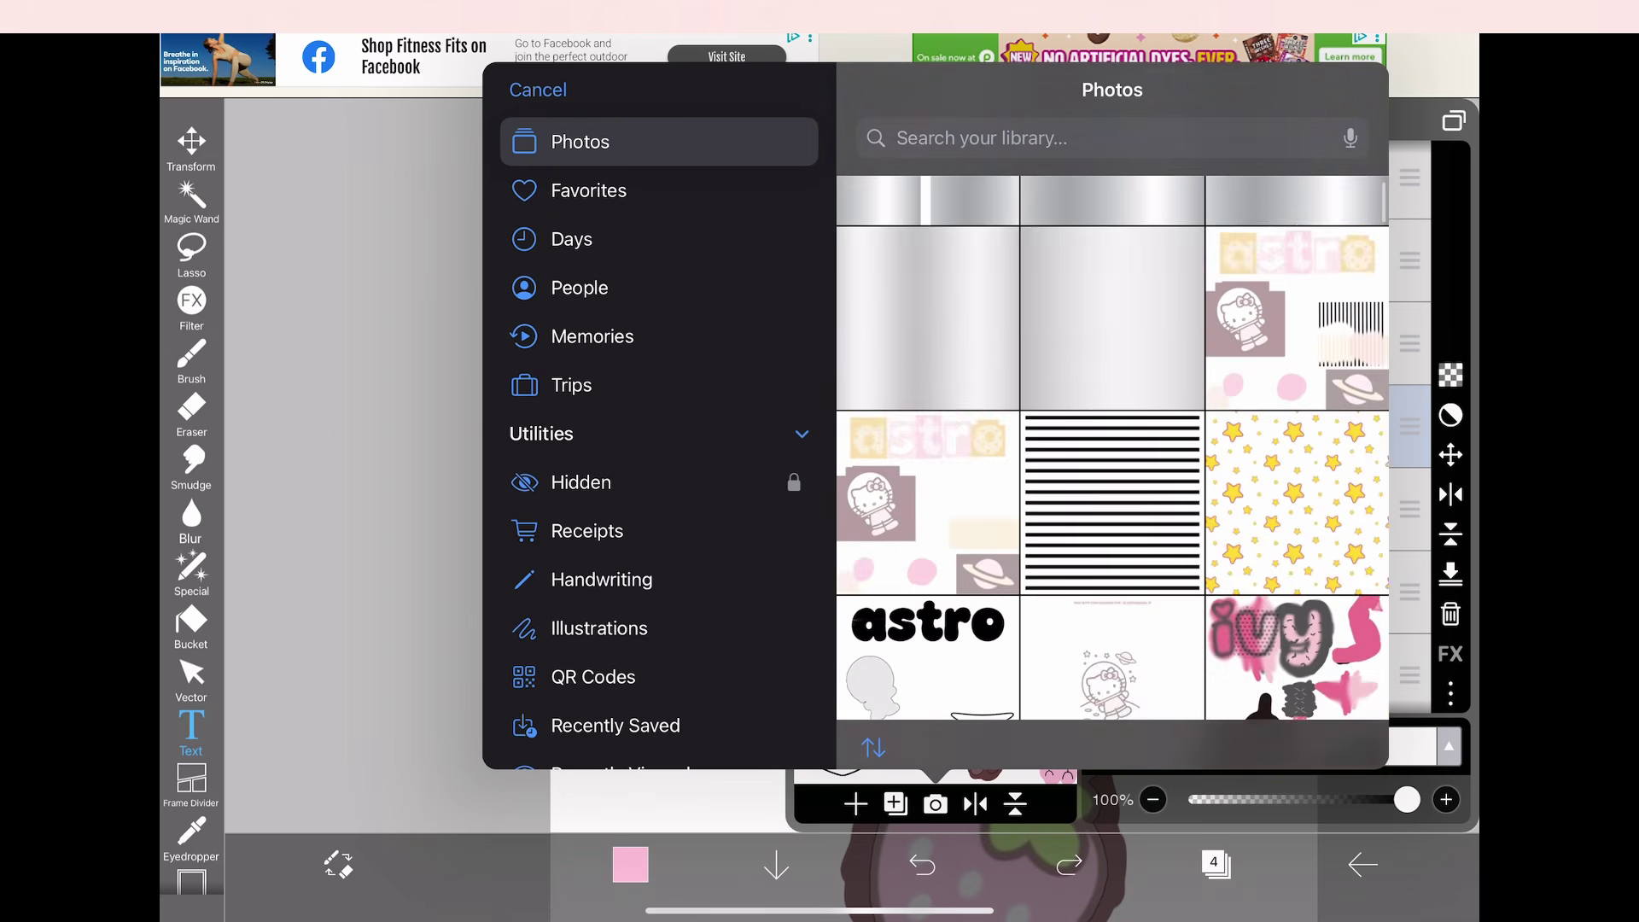
scroll(1112, 448, down, 15)
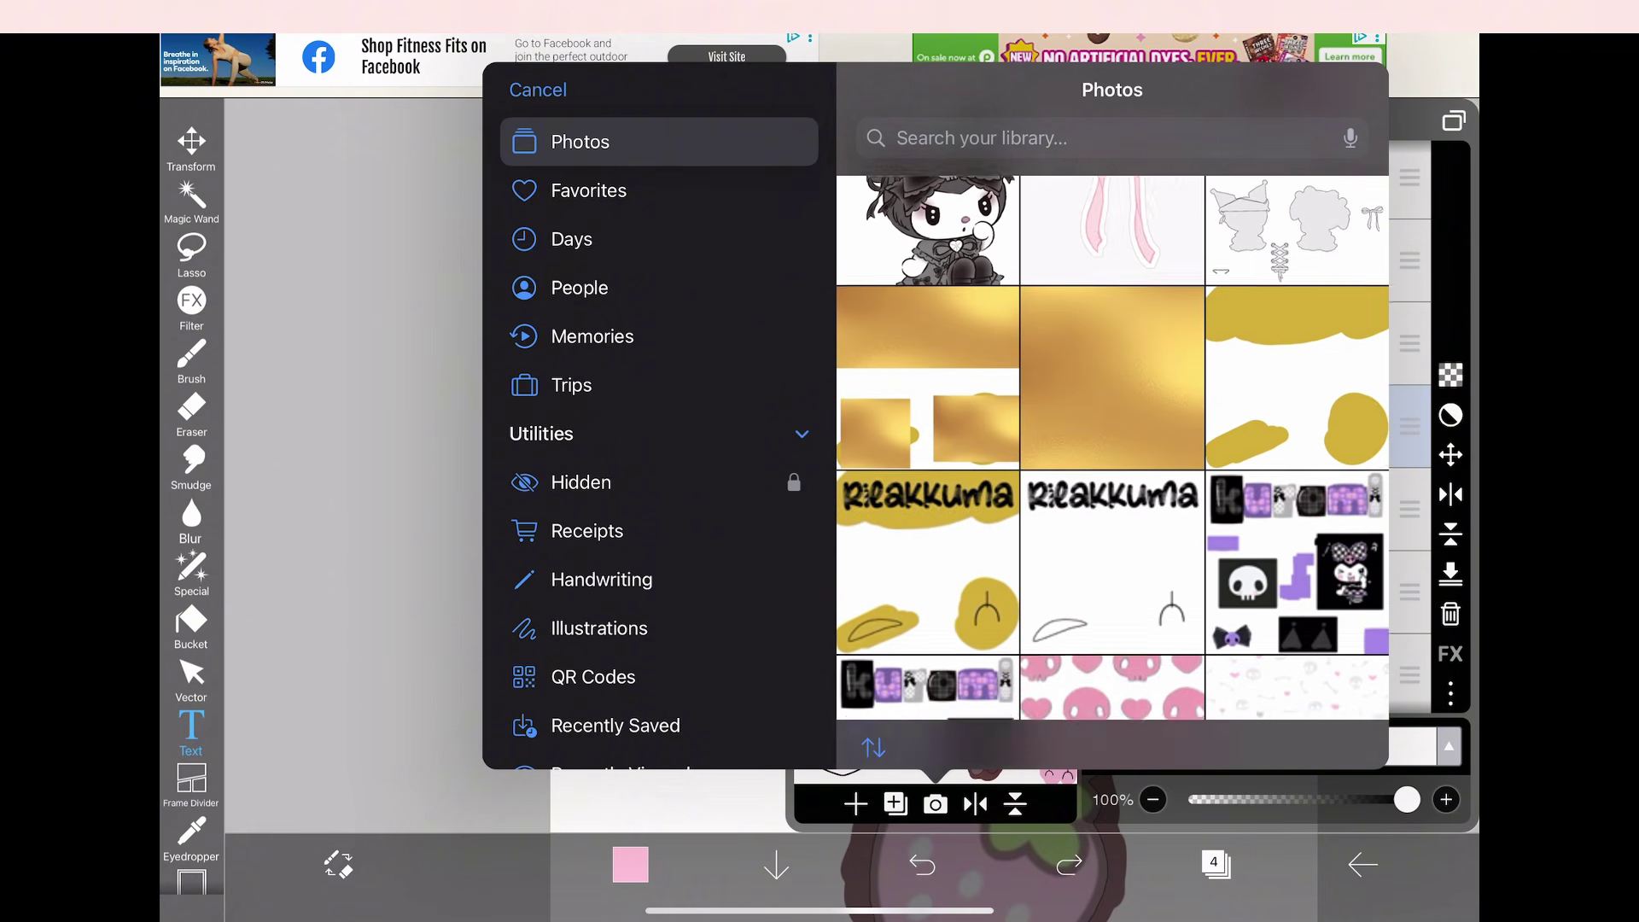
scroll(1112, 448, down, 10)
click(1112, 382)
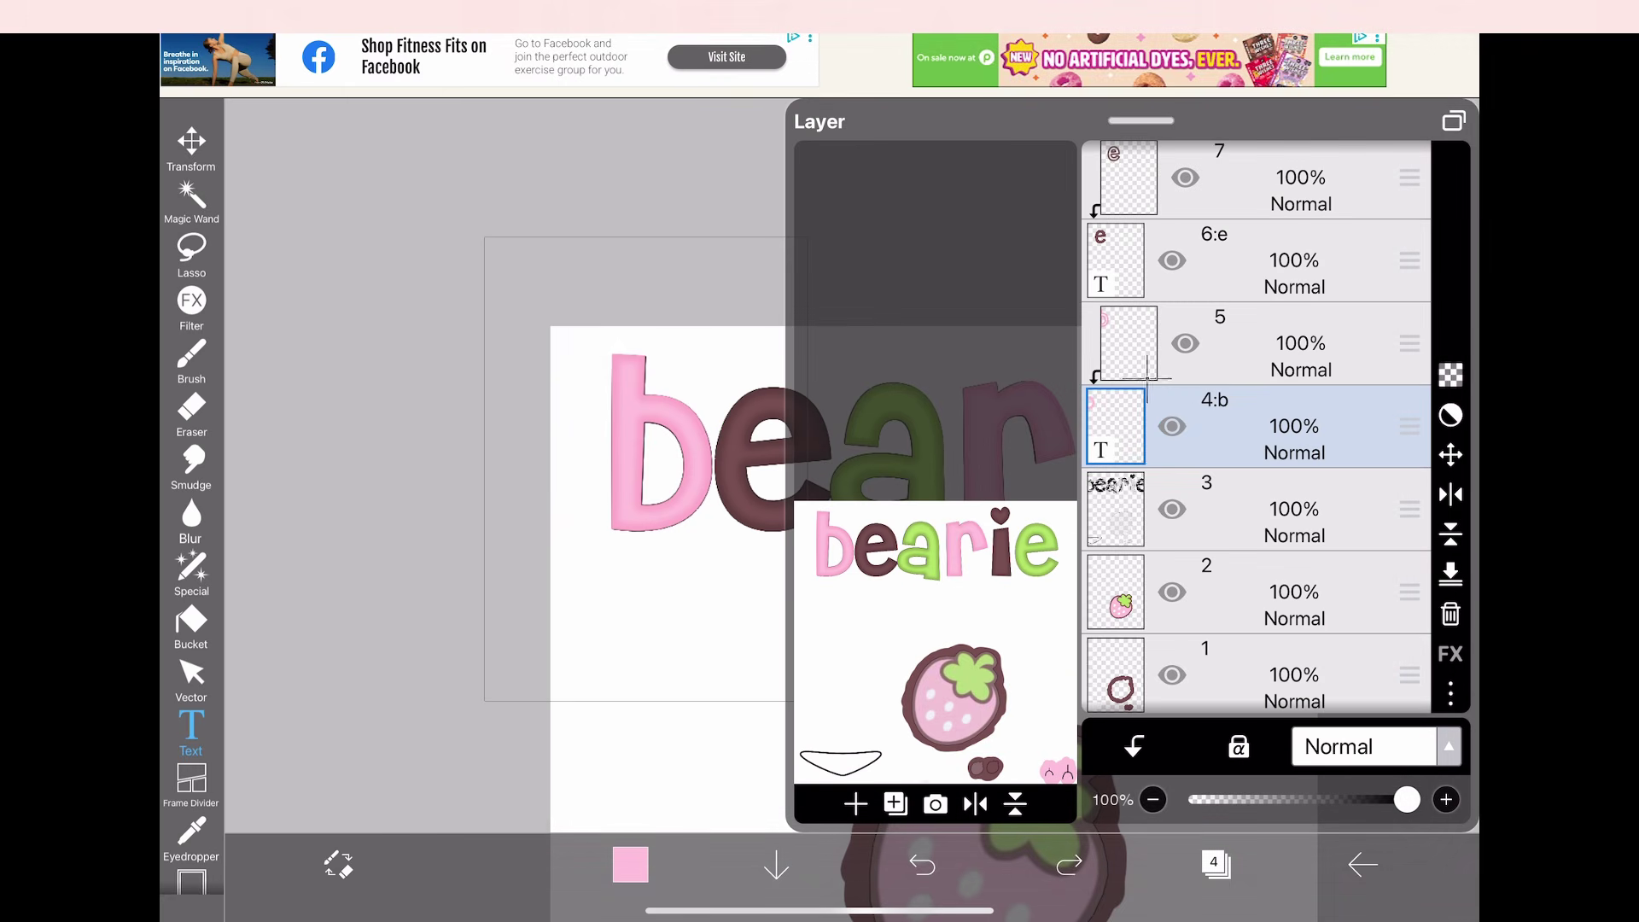
drag(934, 709, 685, 453)
drag(685, 453, 686, 454)
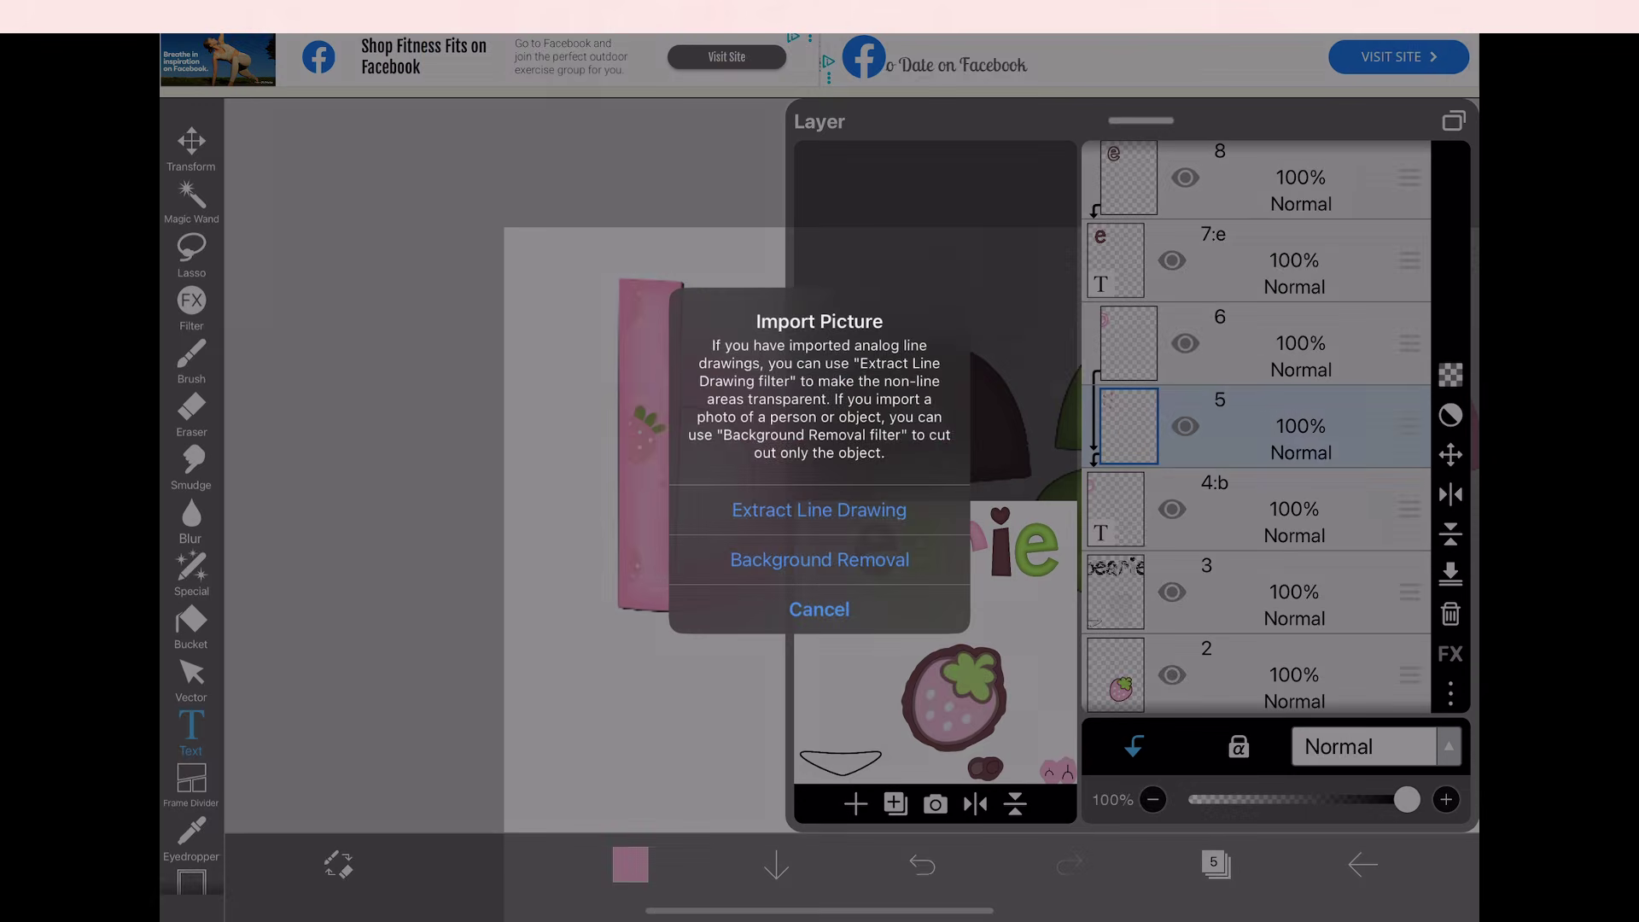
click(815, 604)
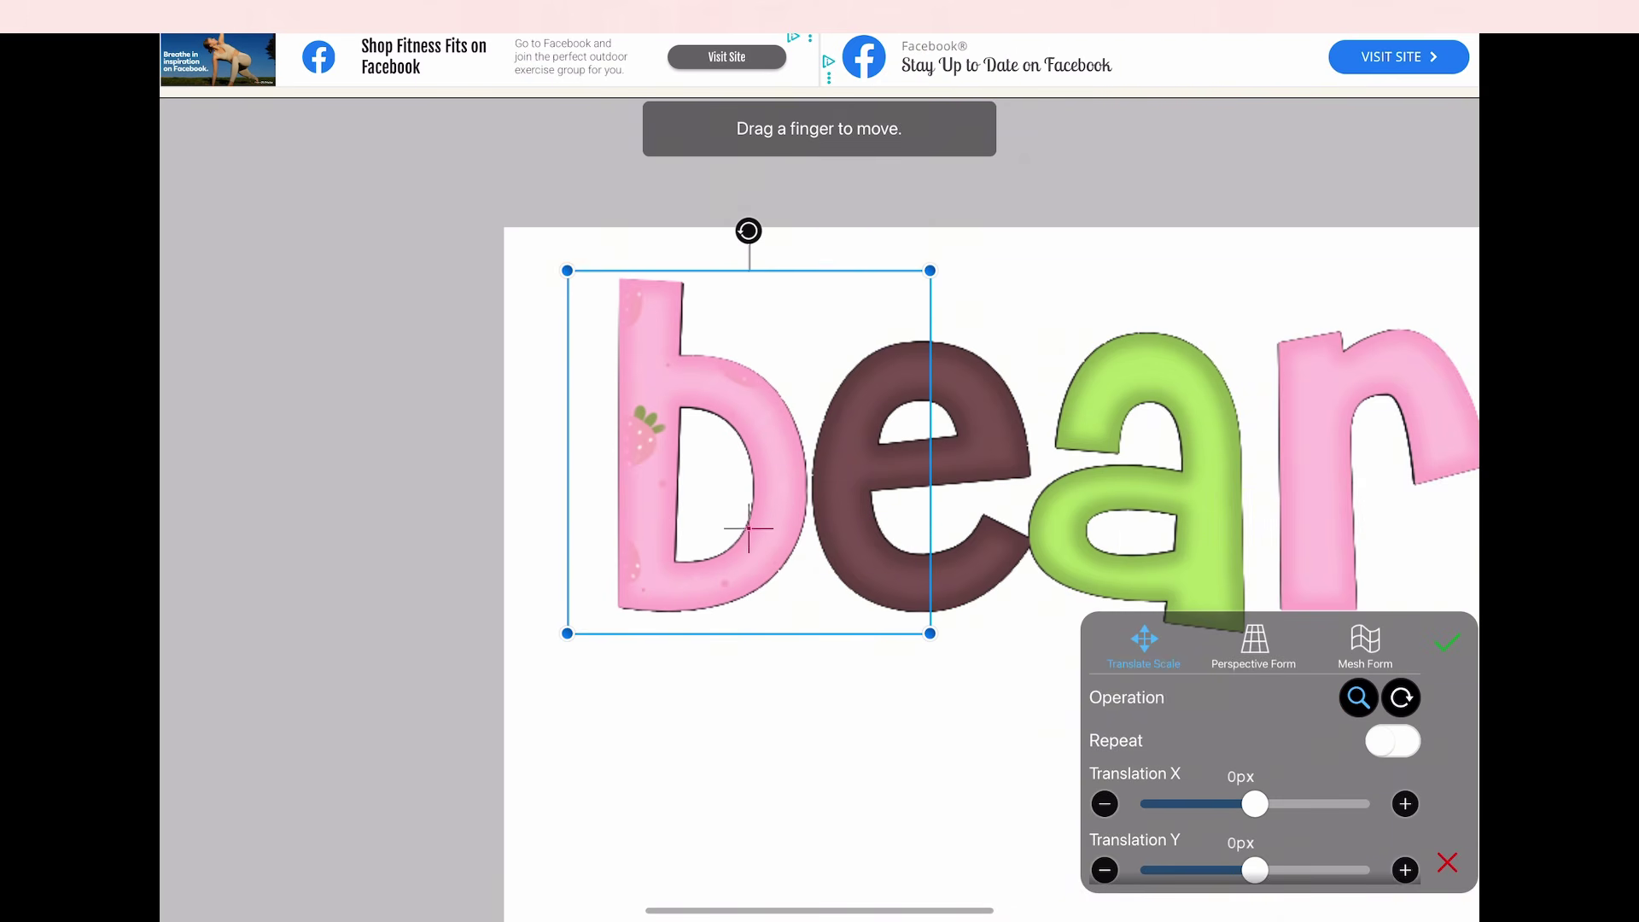
Shift the strawberry pattern by 16 px and 32 px, rotate it over the "b", and delete its layer
drag(750, 530, 772, 577)
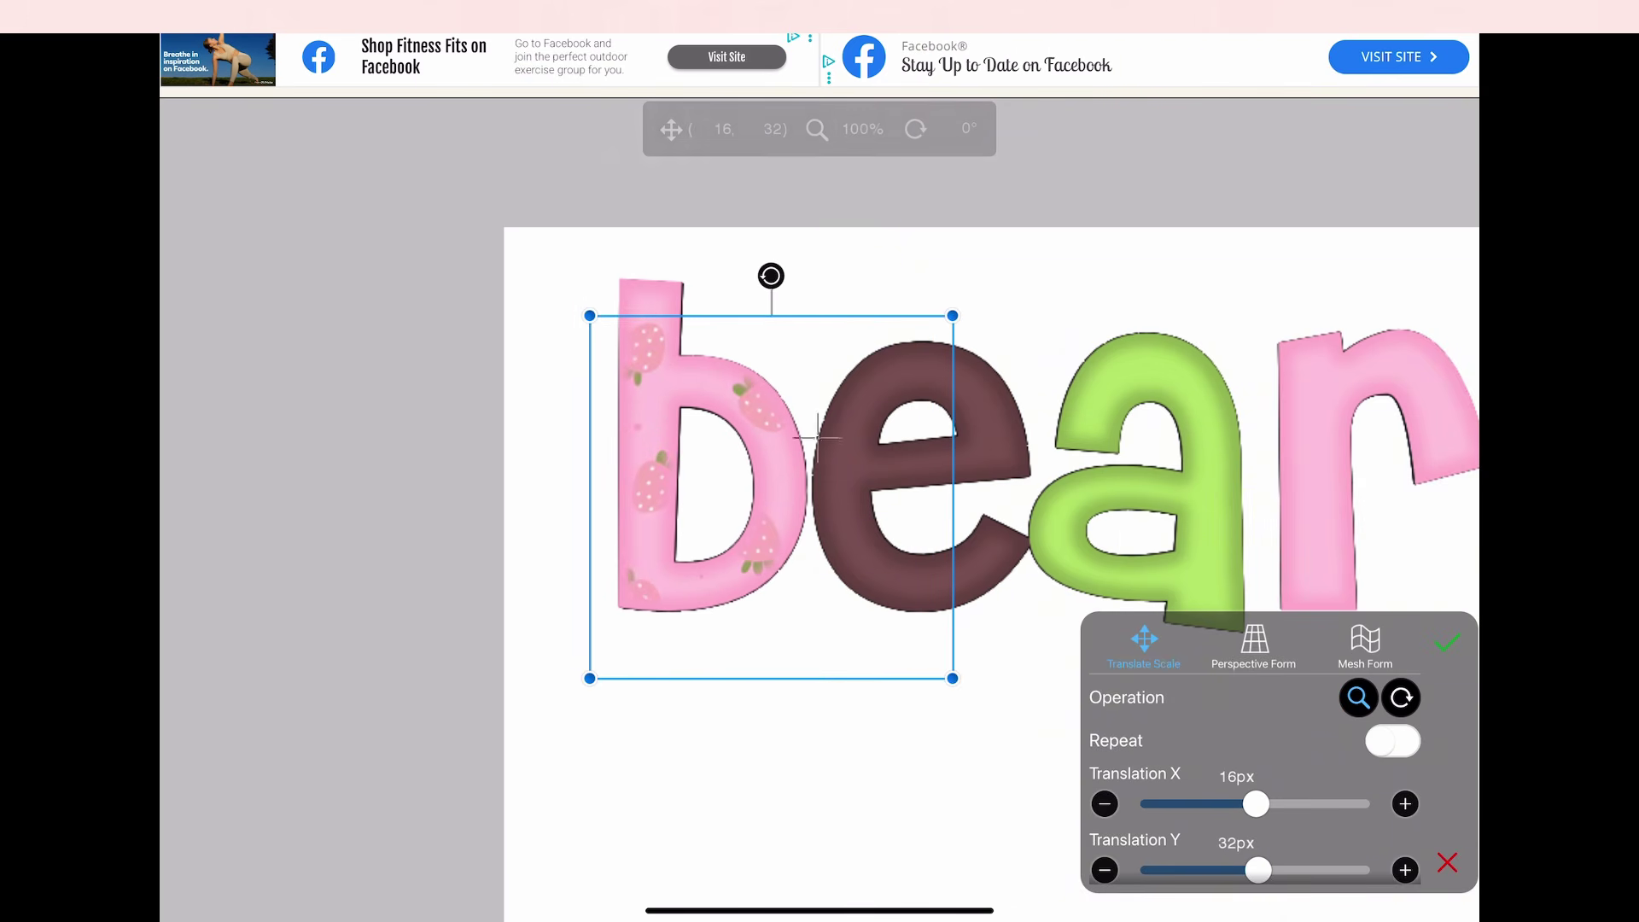
drag(771, 275, 822, 254)
click(1447, 642)
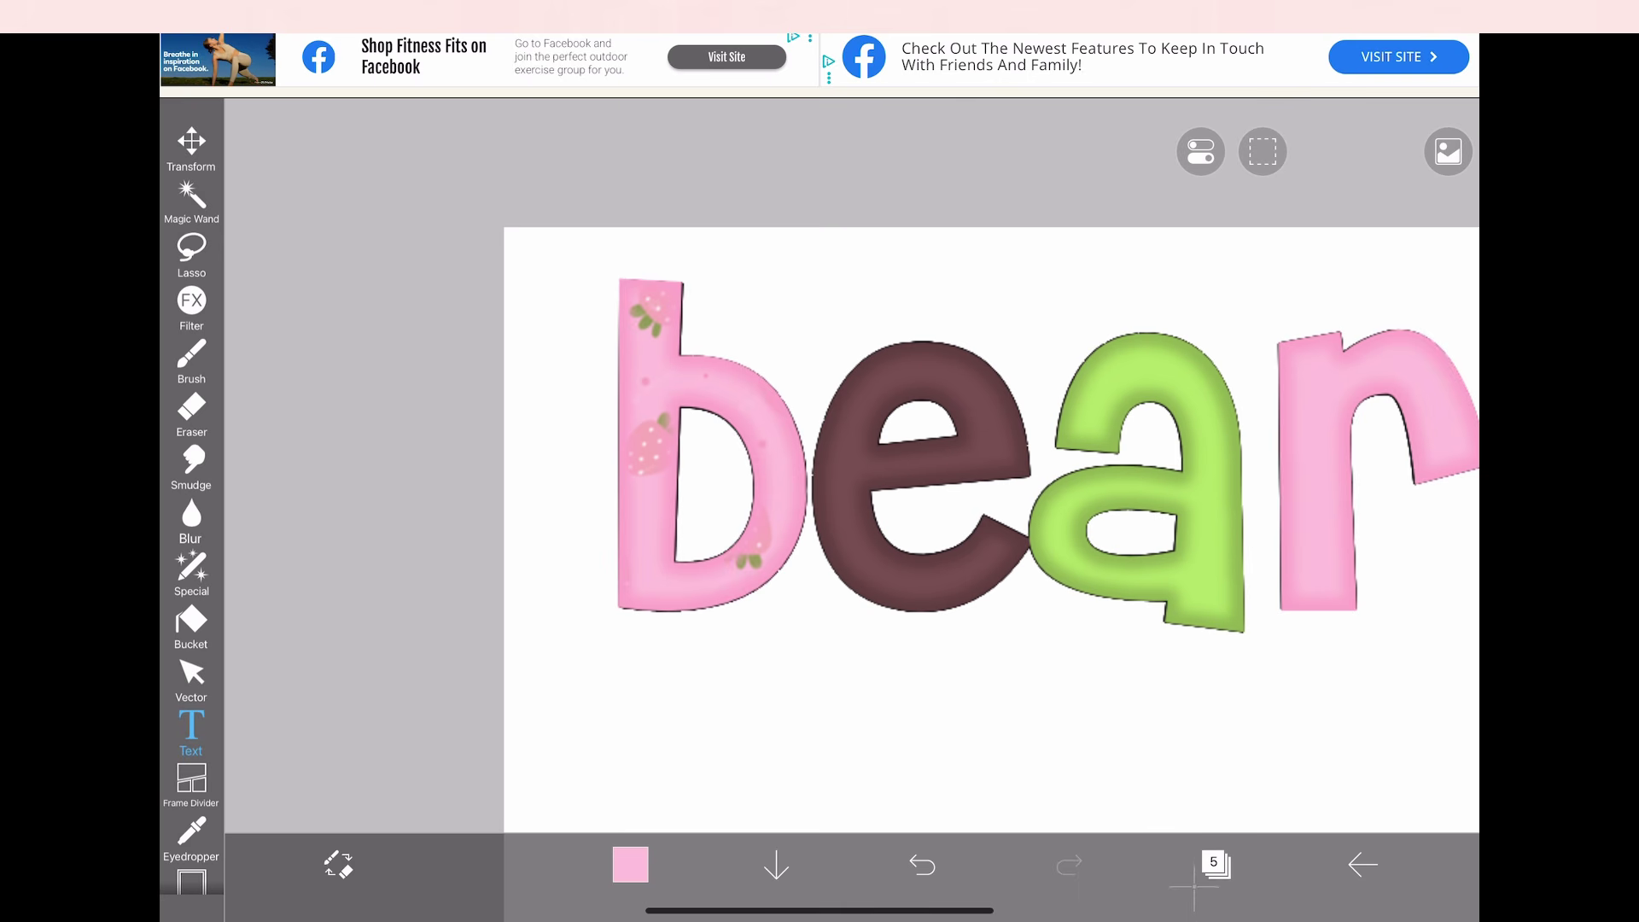
click(1216, 864)
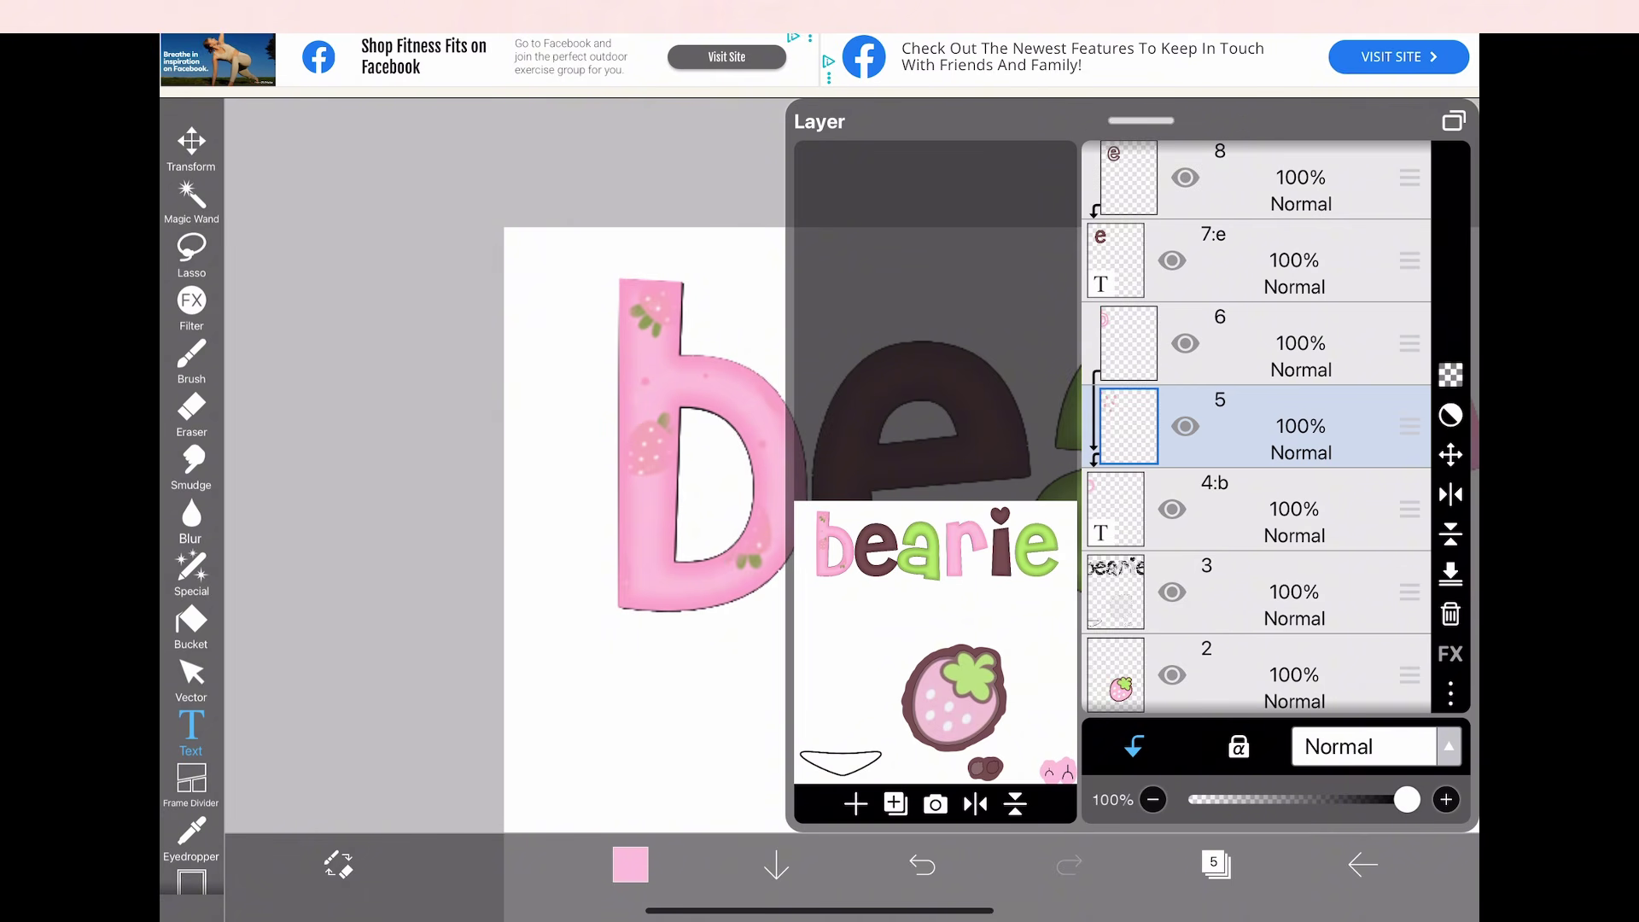
click(1450, 614)
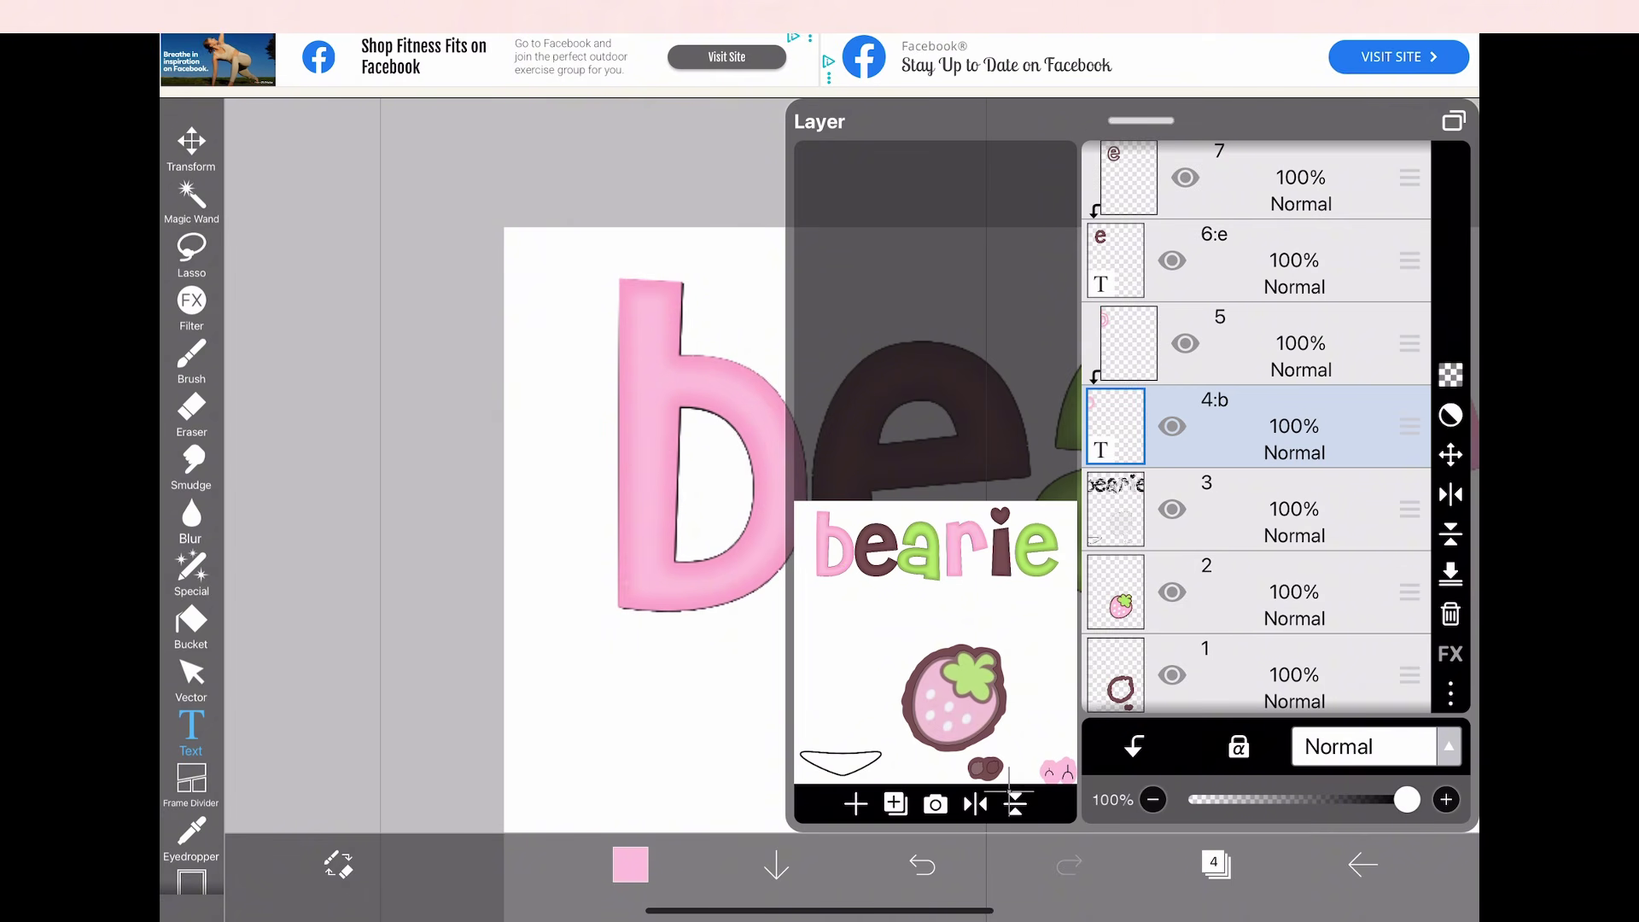
Import the tiny heart pattern picture from the photo library above the "b" text and scale it to 47% over the letter
click(936, 804)
scroll(1112, 444, up, 10)
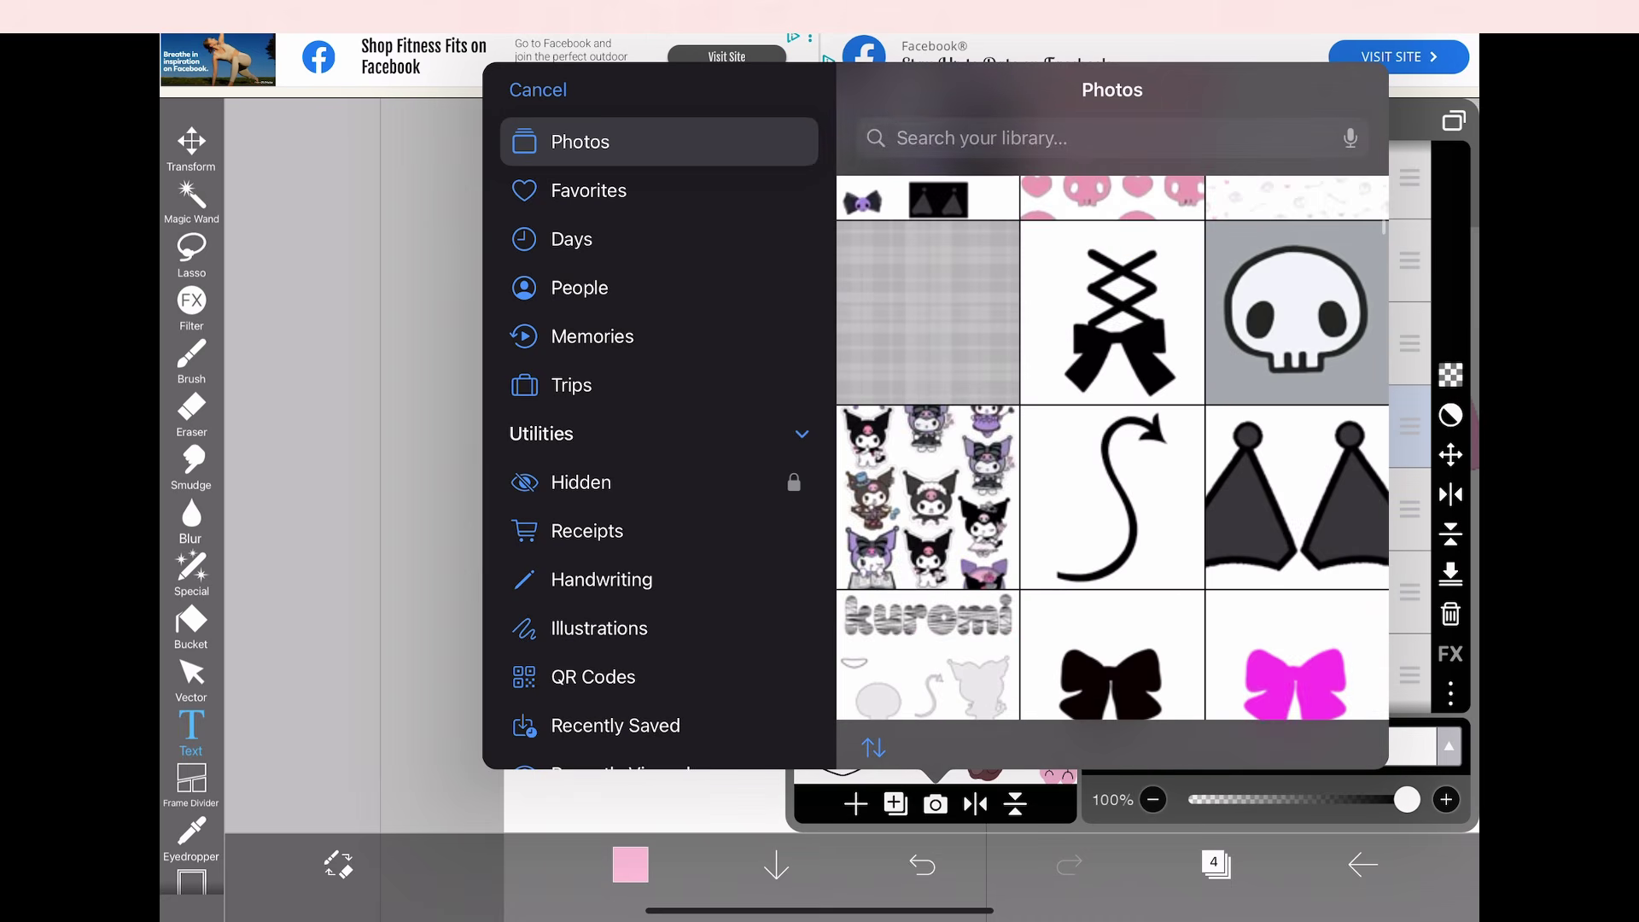
scroll(1112, 444, down, 15)
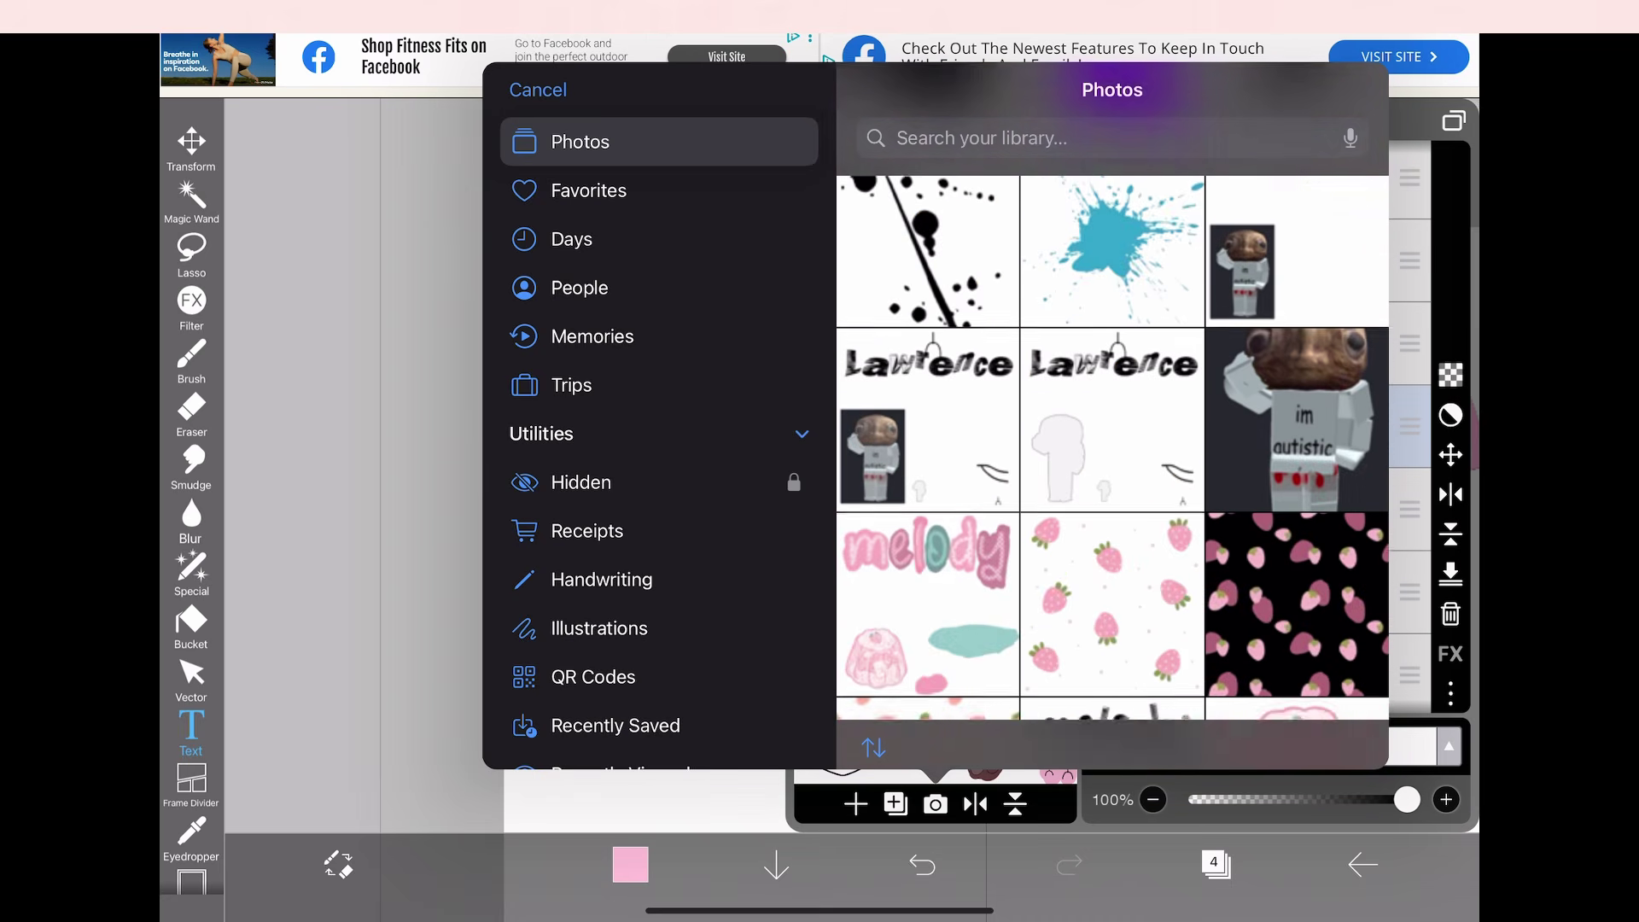
scroll(1112, 444, down, 5)
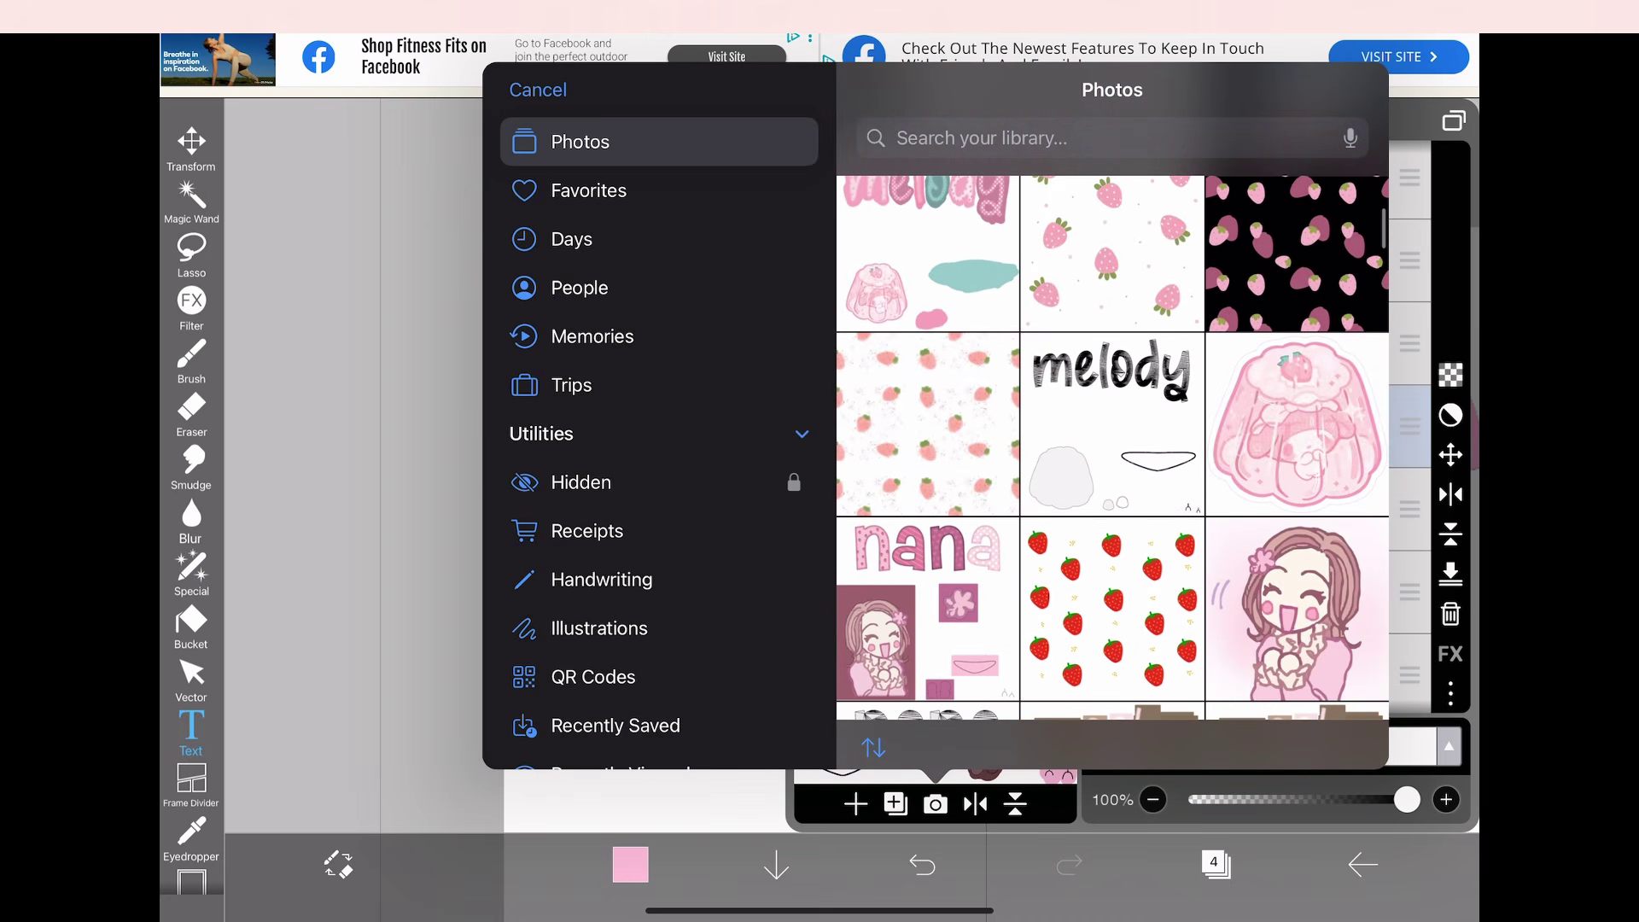
scroll(1112, 444, down, 10)
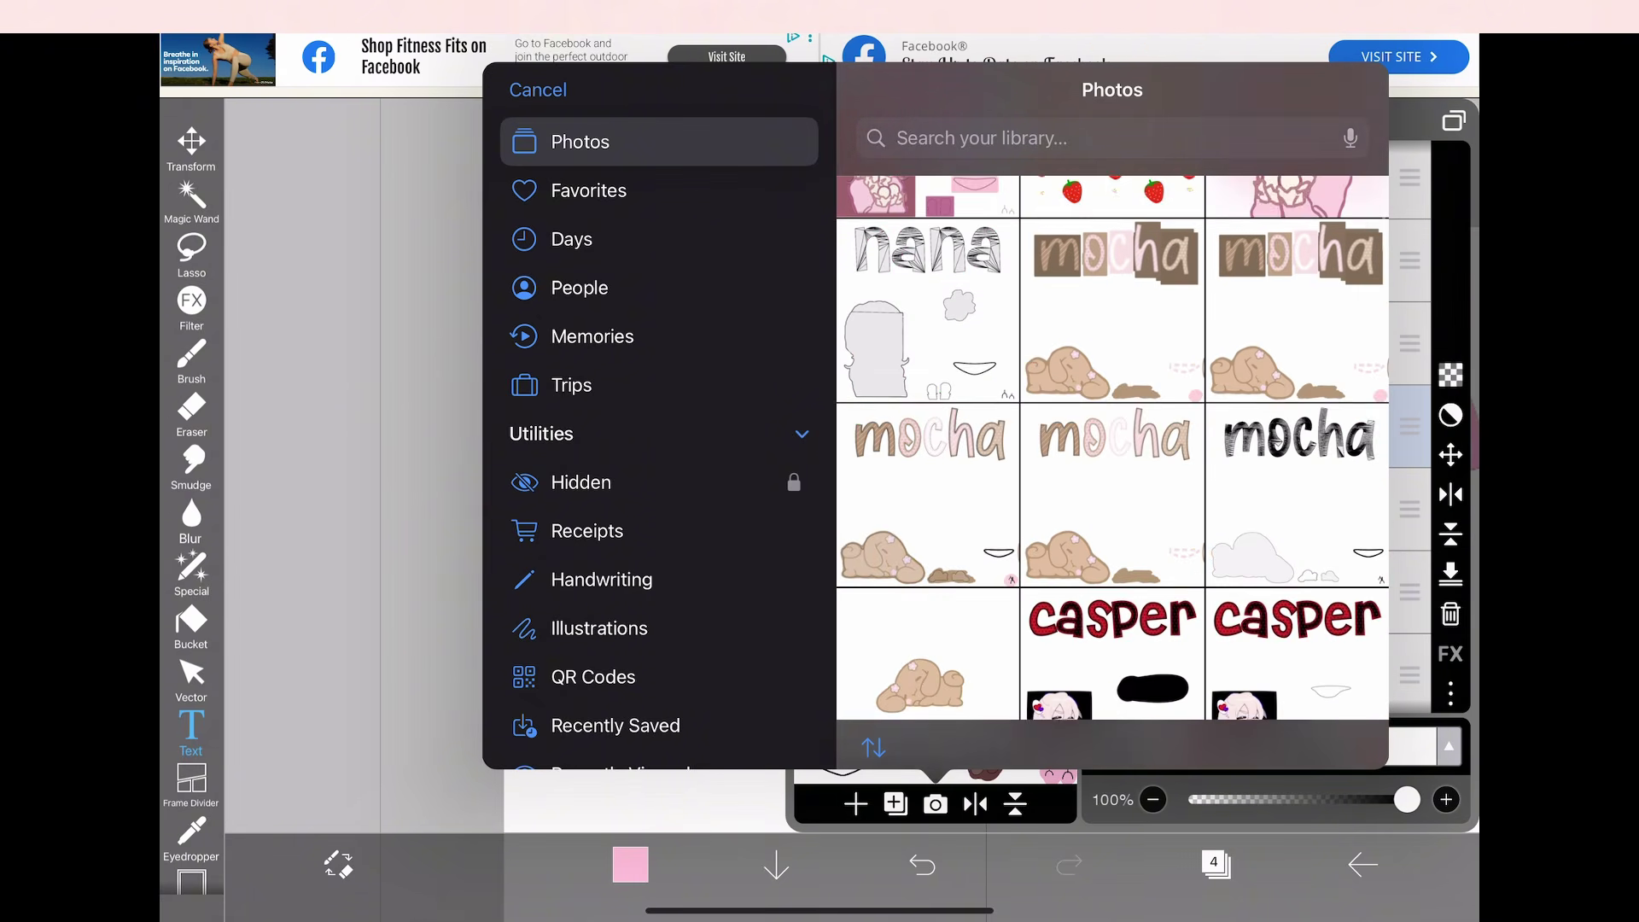
scroll(1112, 443, down, 4)
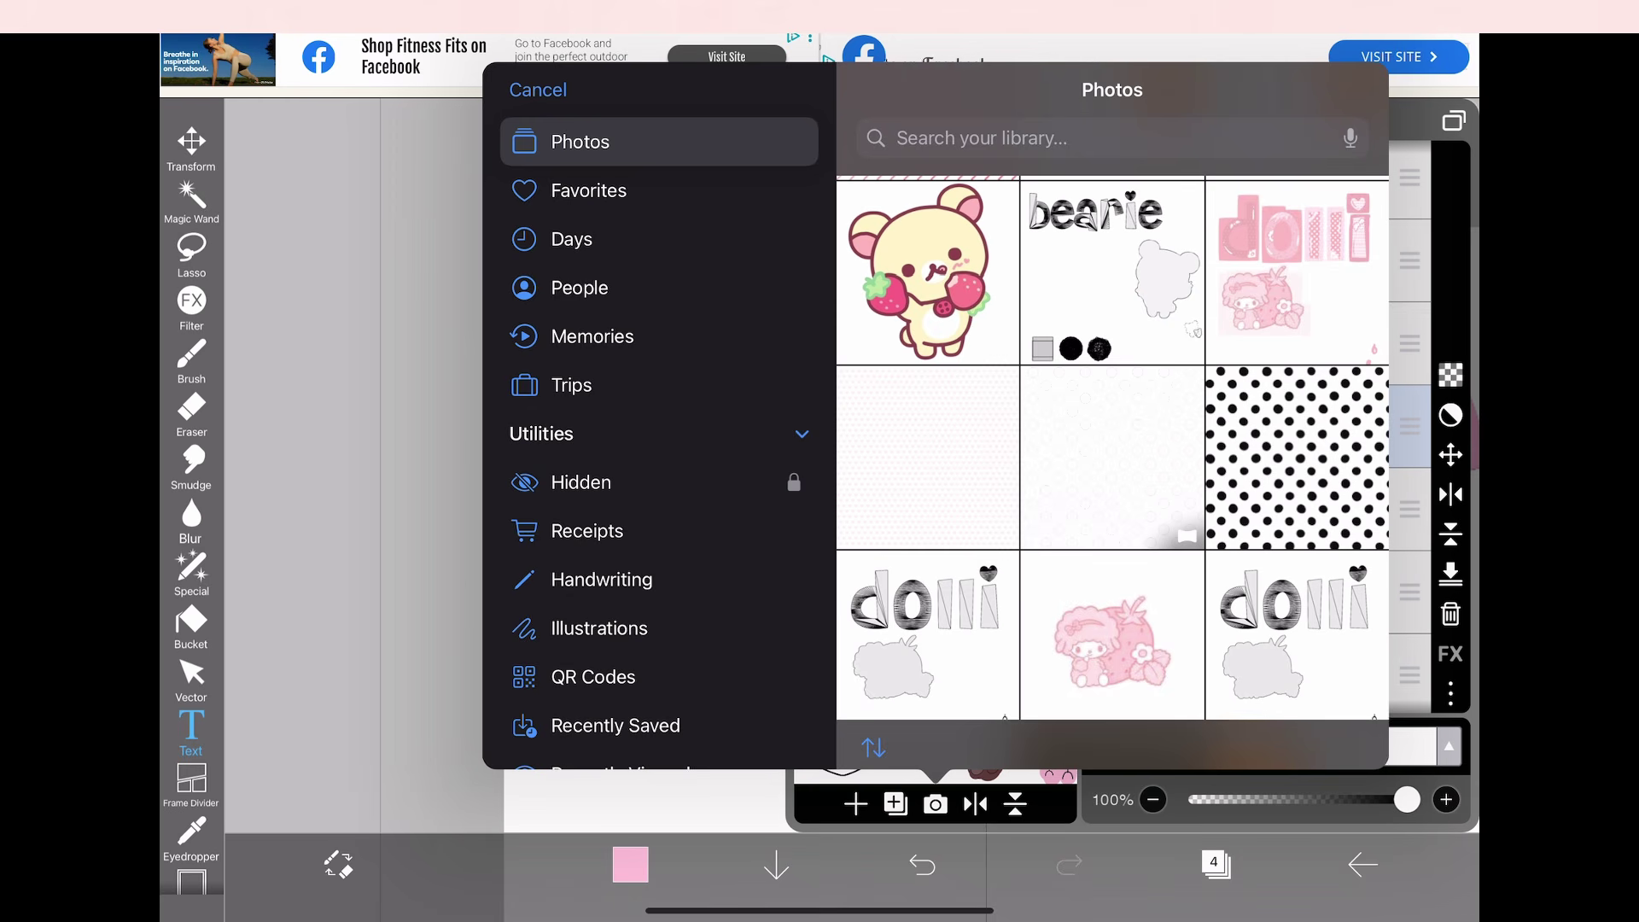
click(927, 457)
drag(1041, 820, 704, 444)
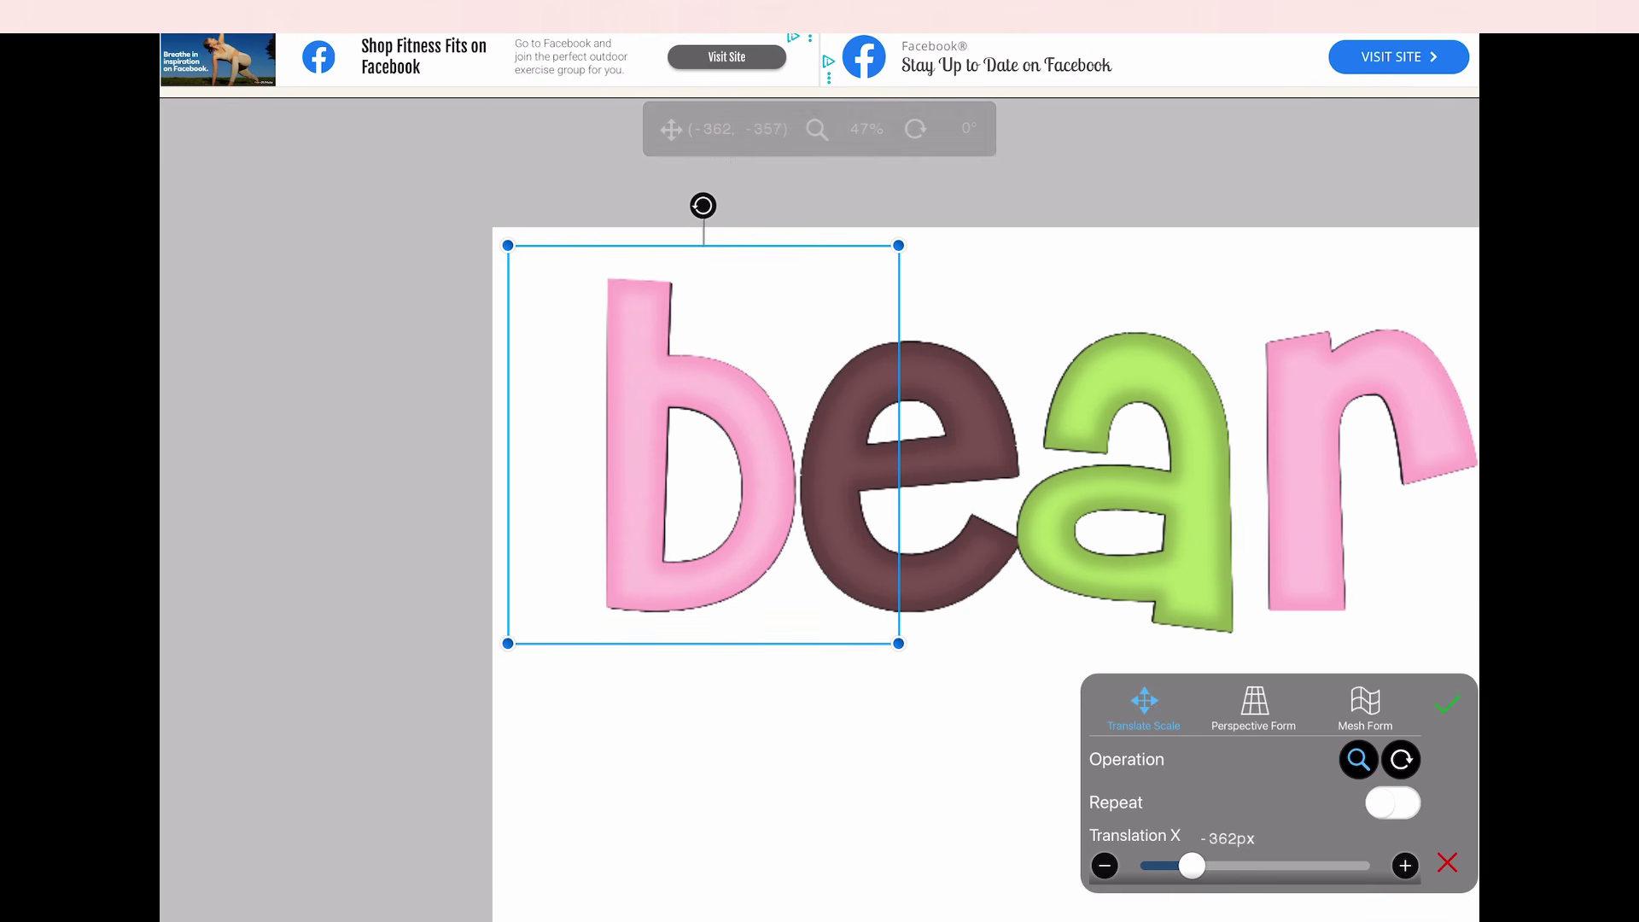
click(1445, 704)
click(819, 603)
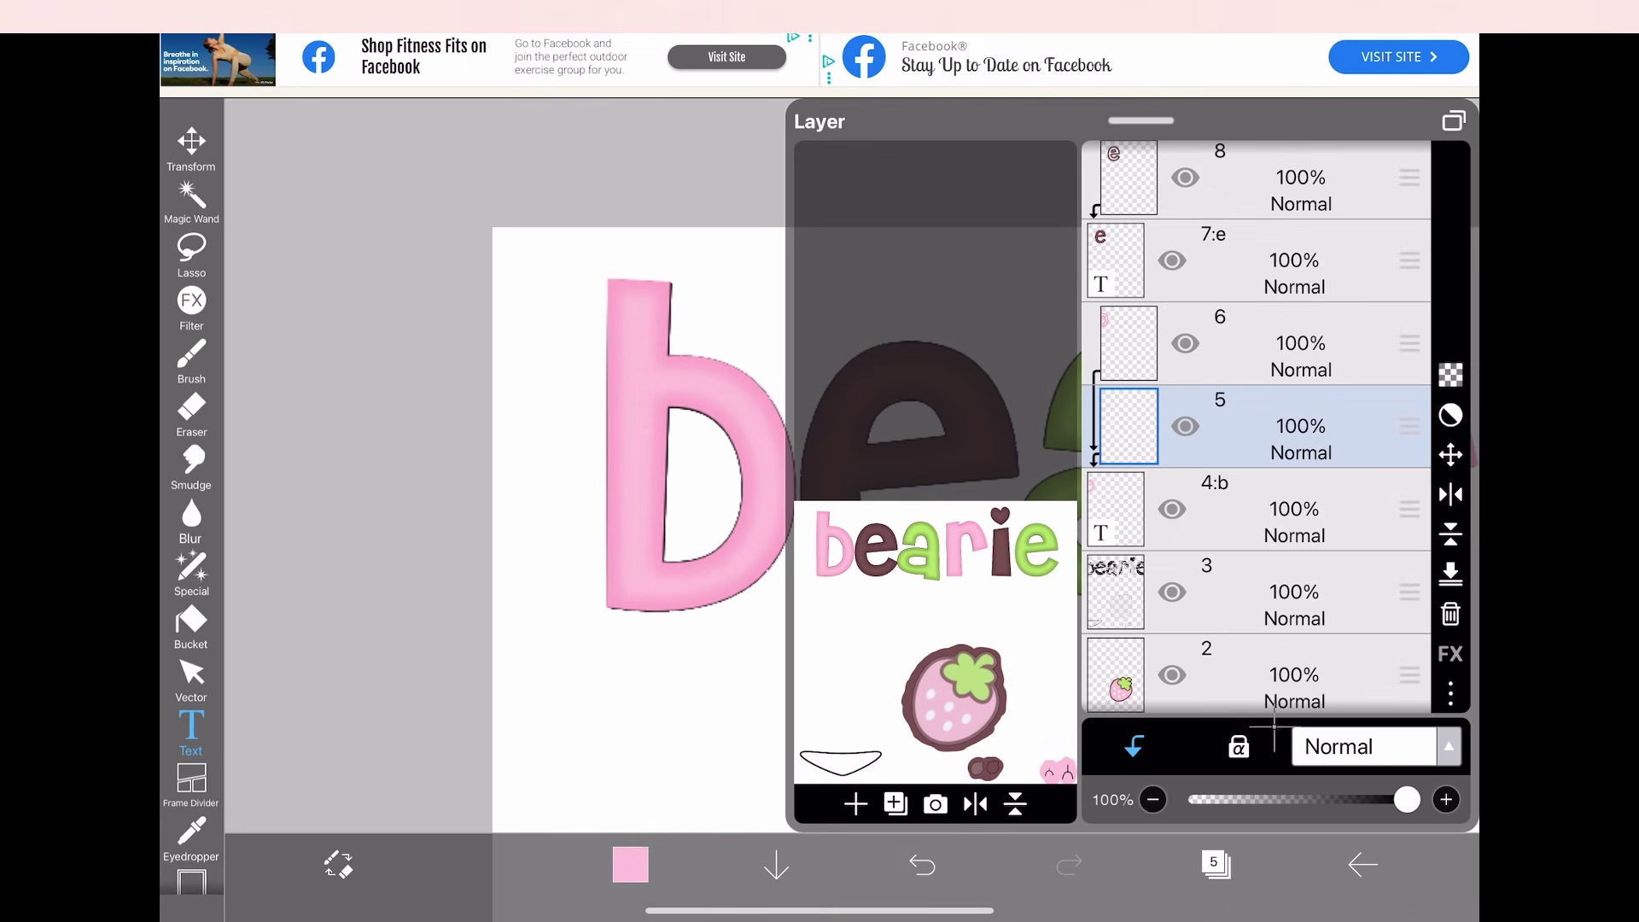
Alpha-lock the clipped heart pattern layer and brush the hearts on the "b" with a deeper pink
click(1238, 748)
click(191, 358)
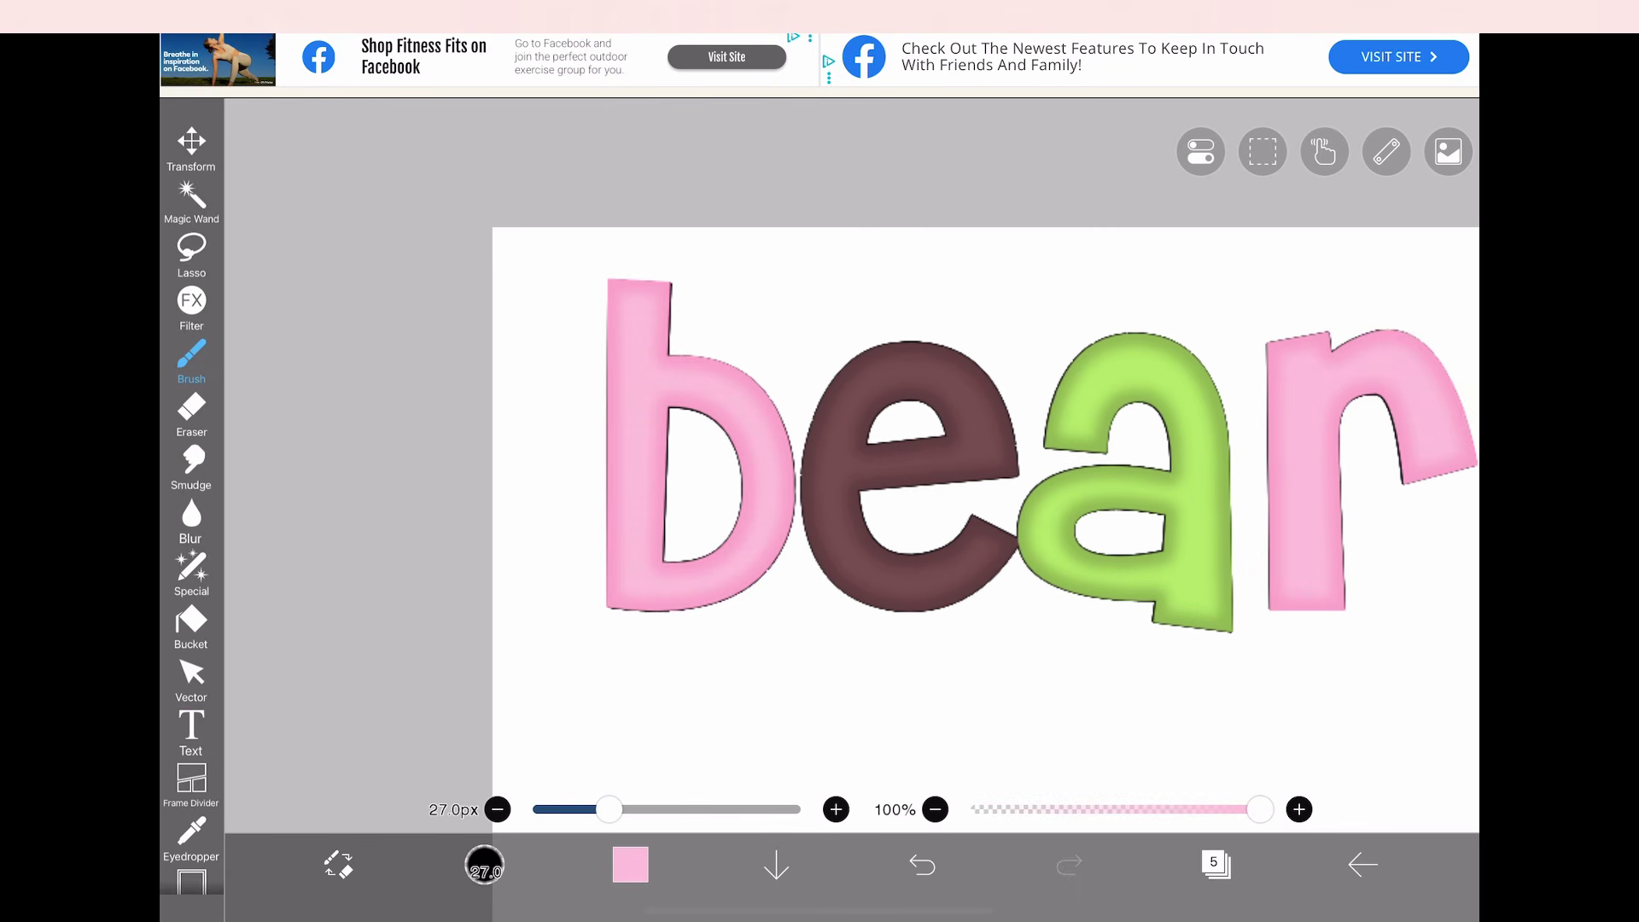
click(616, 862)
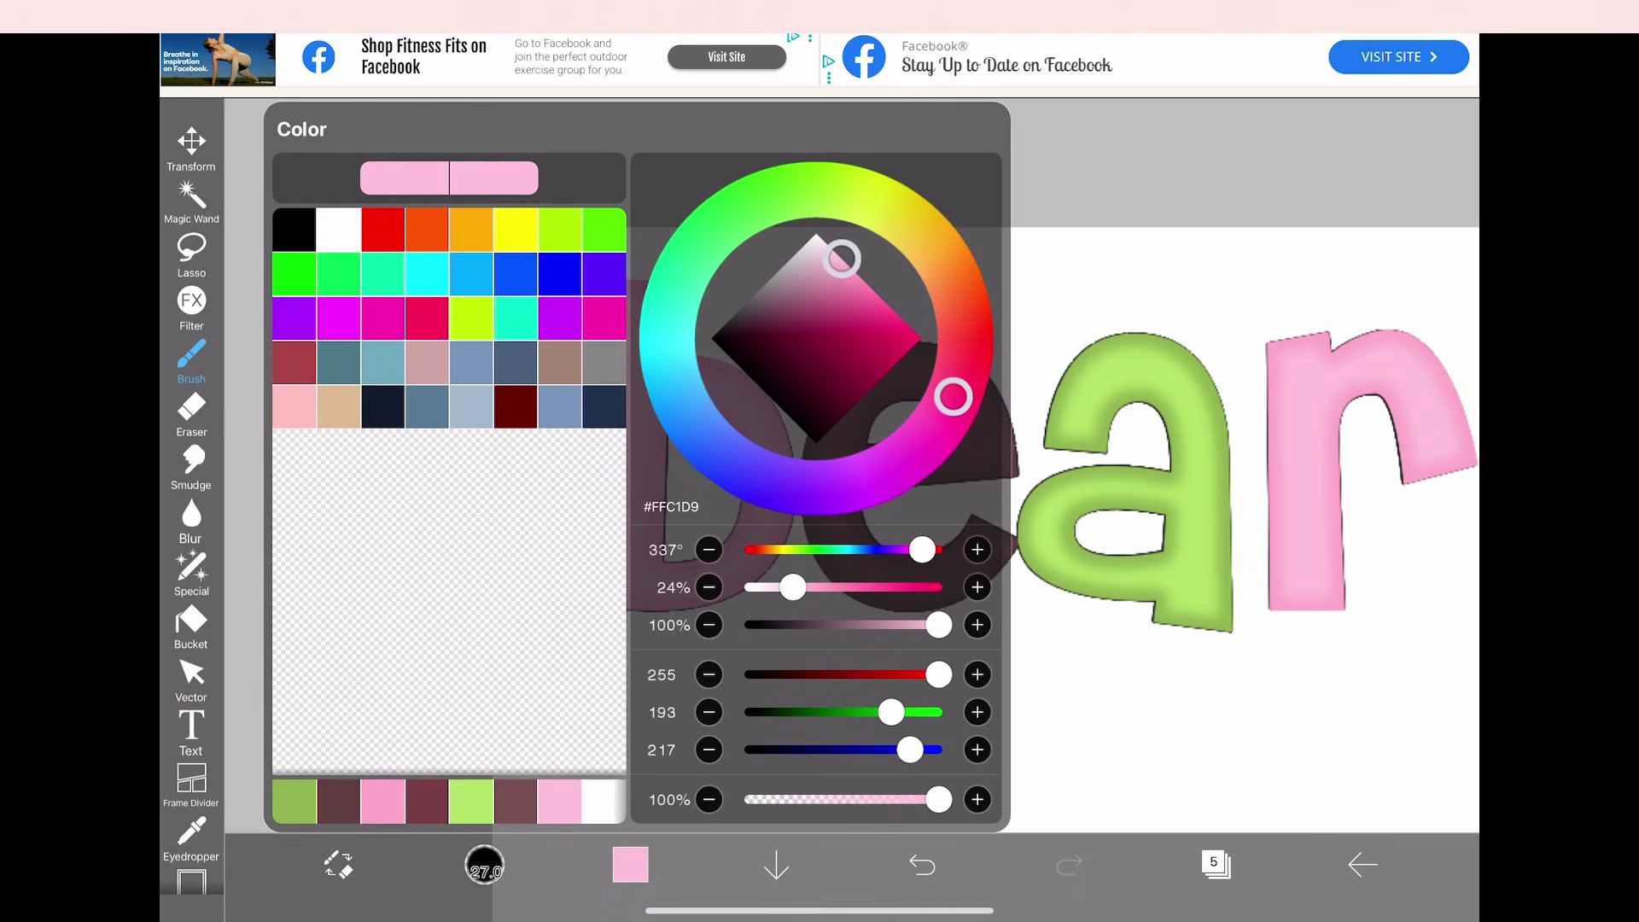
click(382, 801)
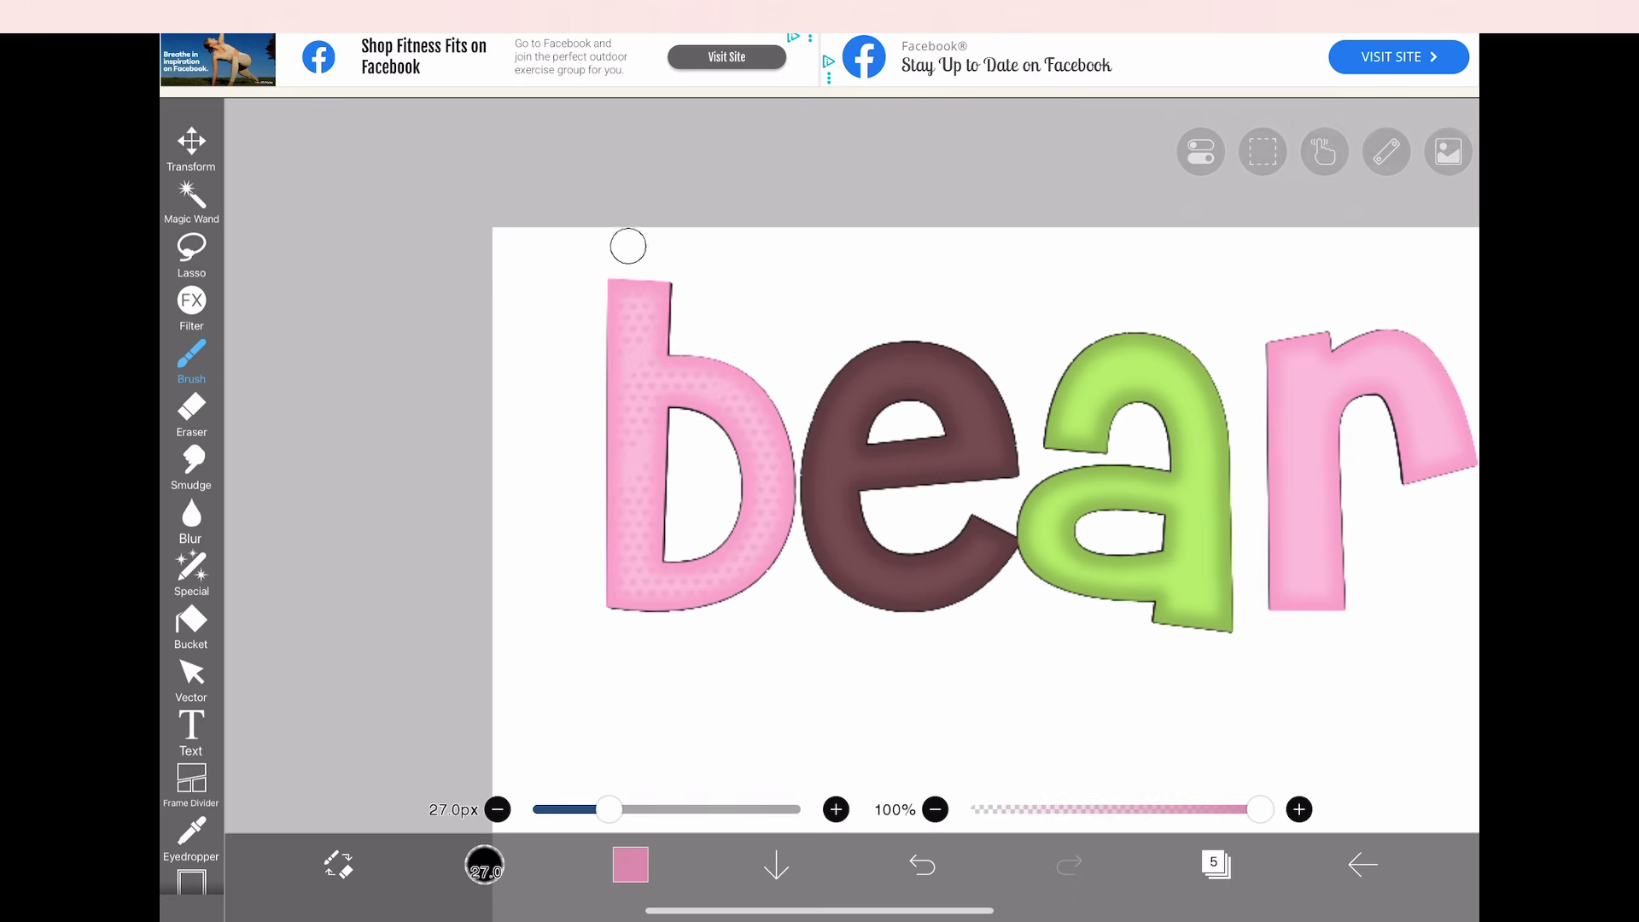
Repaint the hearts on the "b" in dark brown with the 27 px brush
click(629, 864)
click(383, 802)
click(1107, 587)
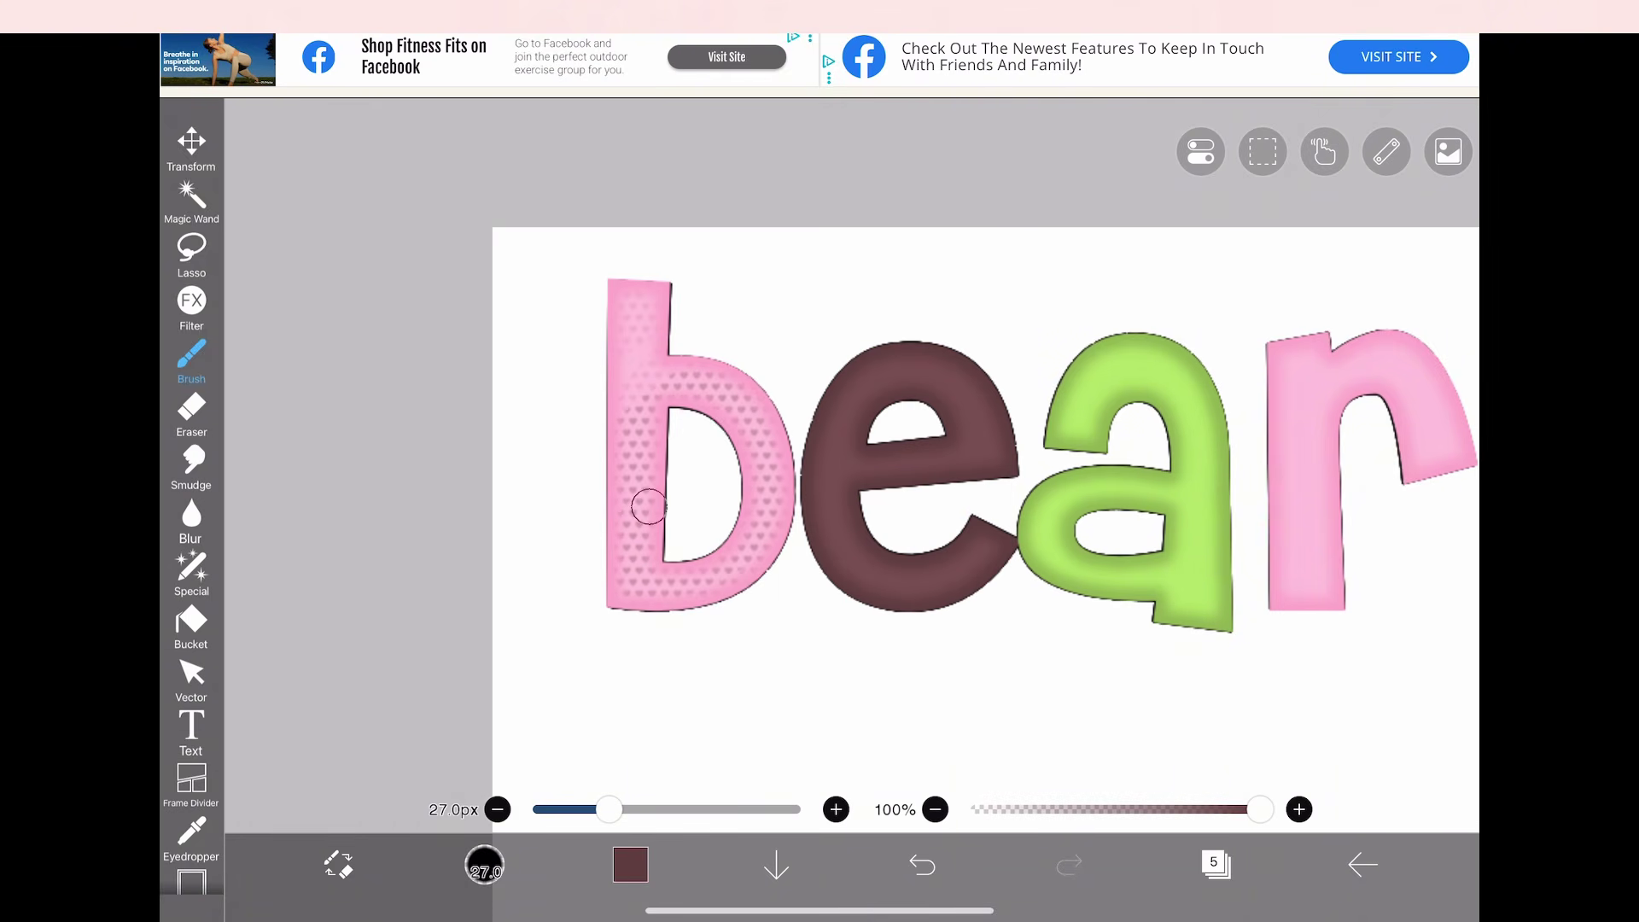
mouse_move(712, 304)
mouse_down()
mouse_move(641, 253)
mouse_move(706, 536)
mouse_move(614, 618)
mouse_up()
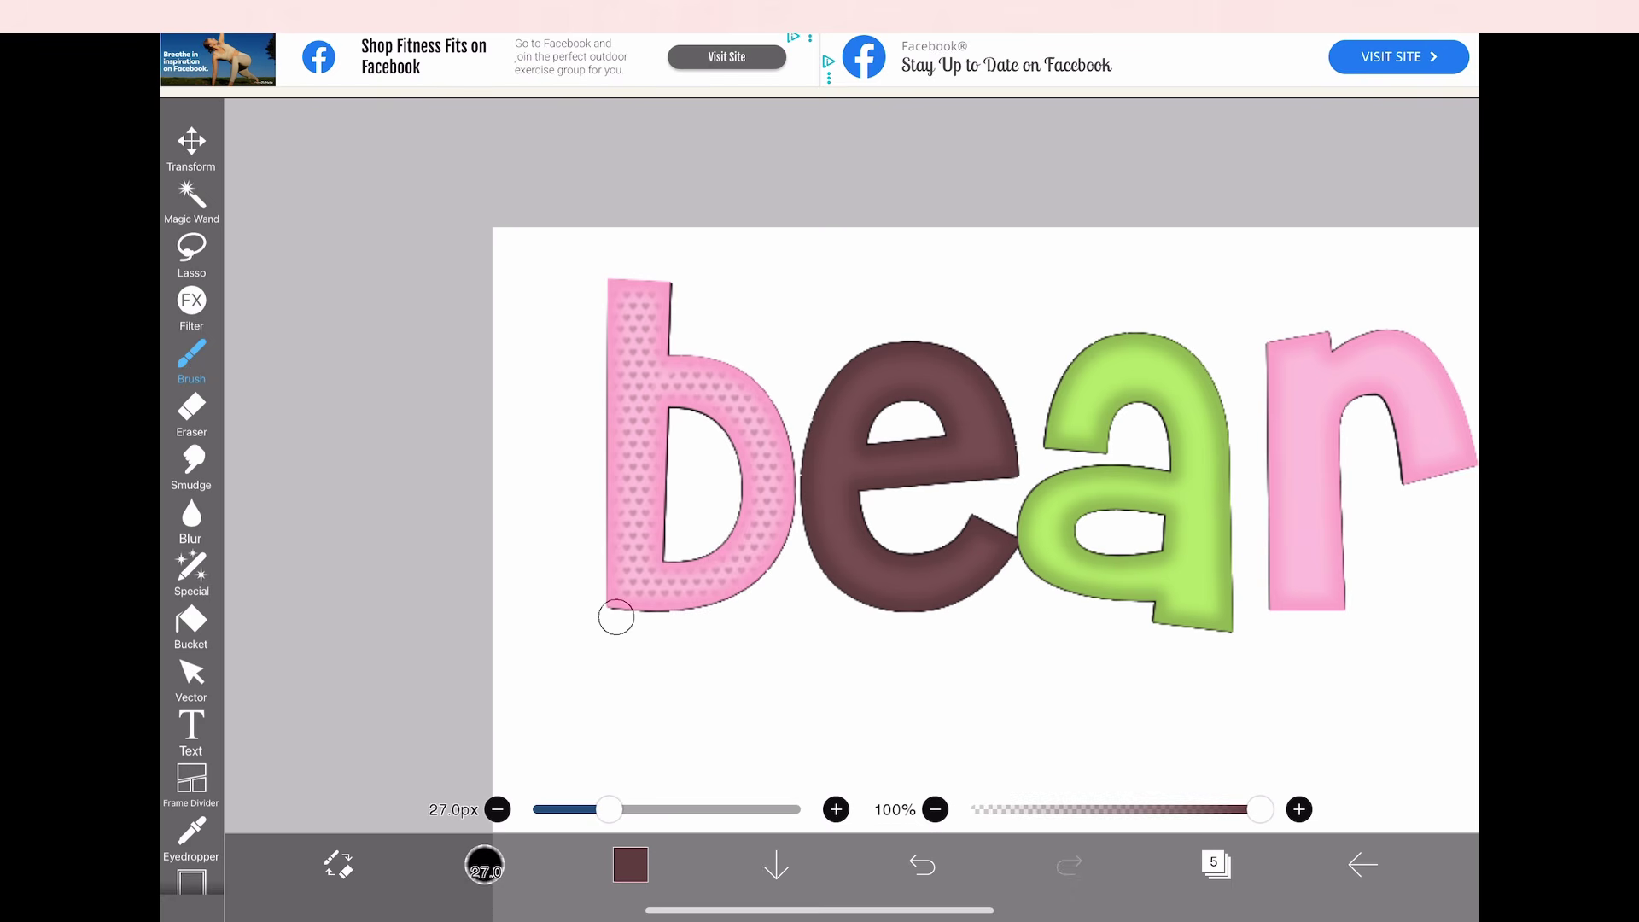
Select the text layer of the brown letter "e"
scroll(845, 602, down, 2)
click(1215, 864)
scroll(1255, 427, up, 2)
click(1263, 404)
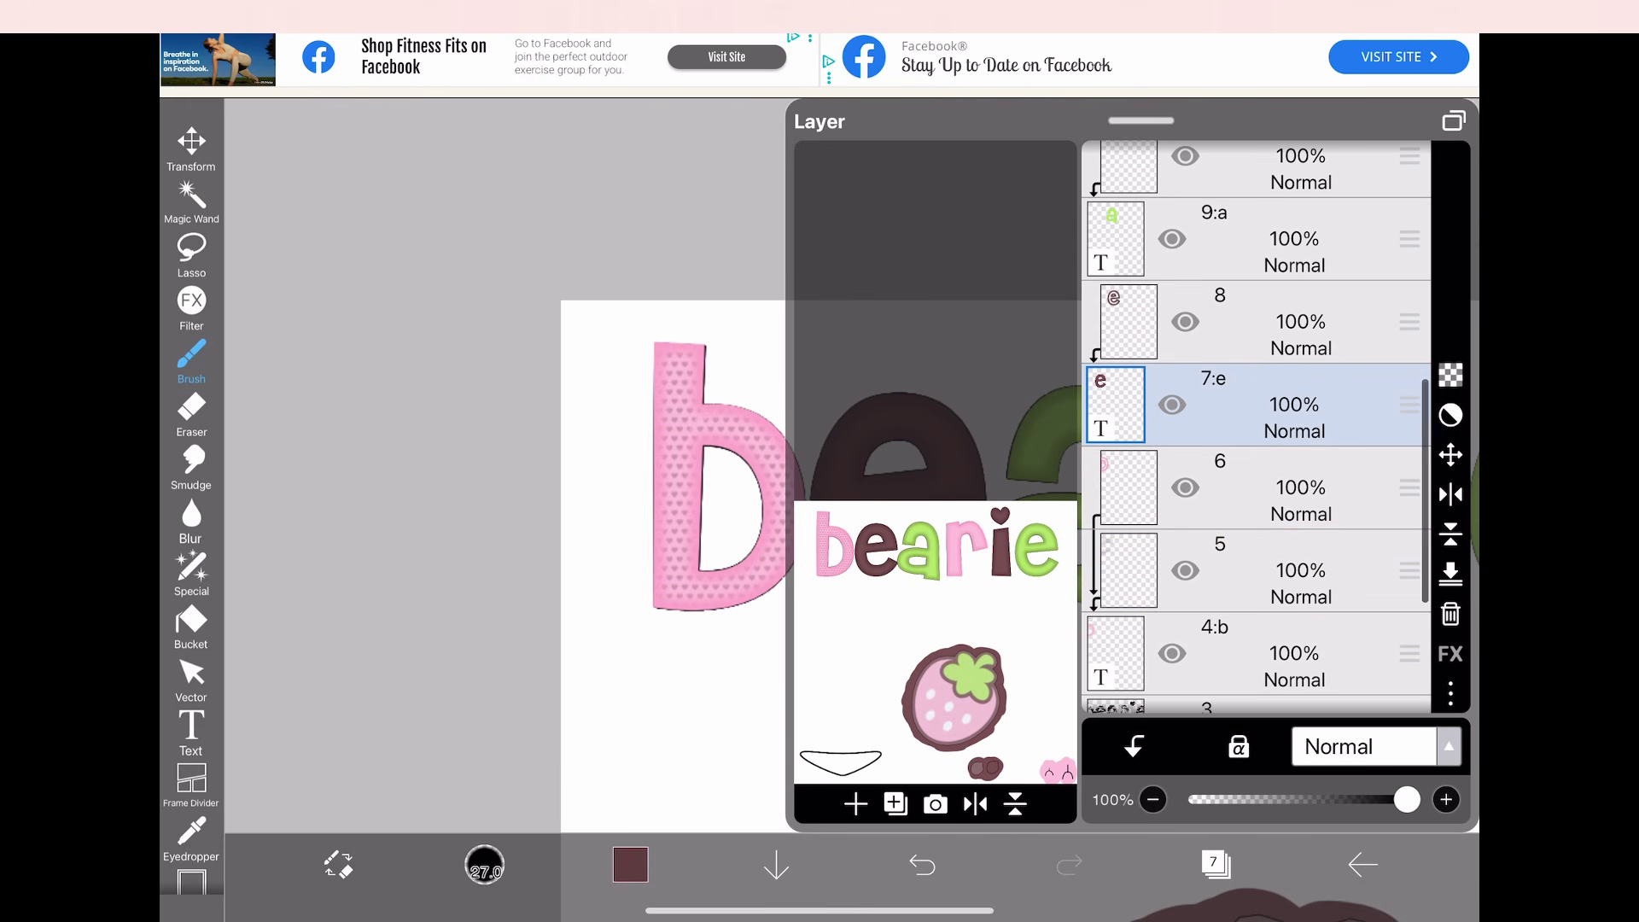
click(935, 803)
scroll(1112, 444, down, 10)
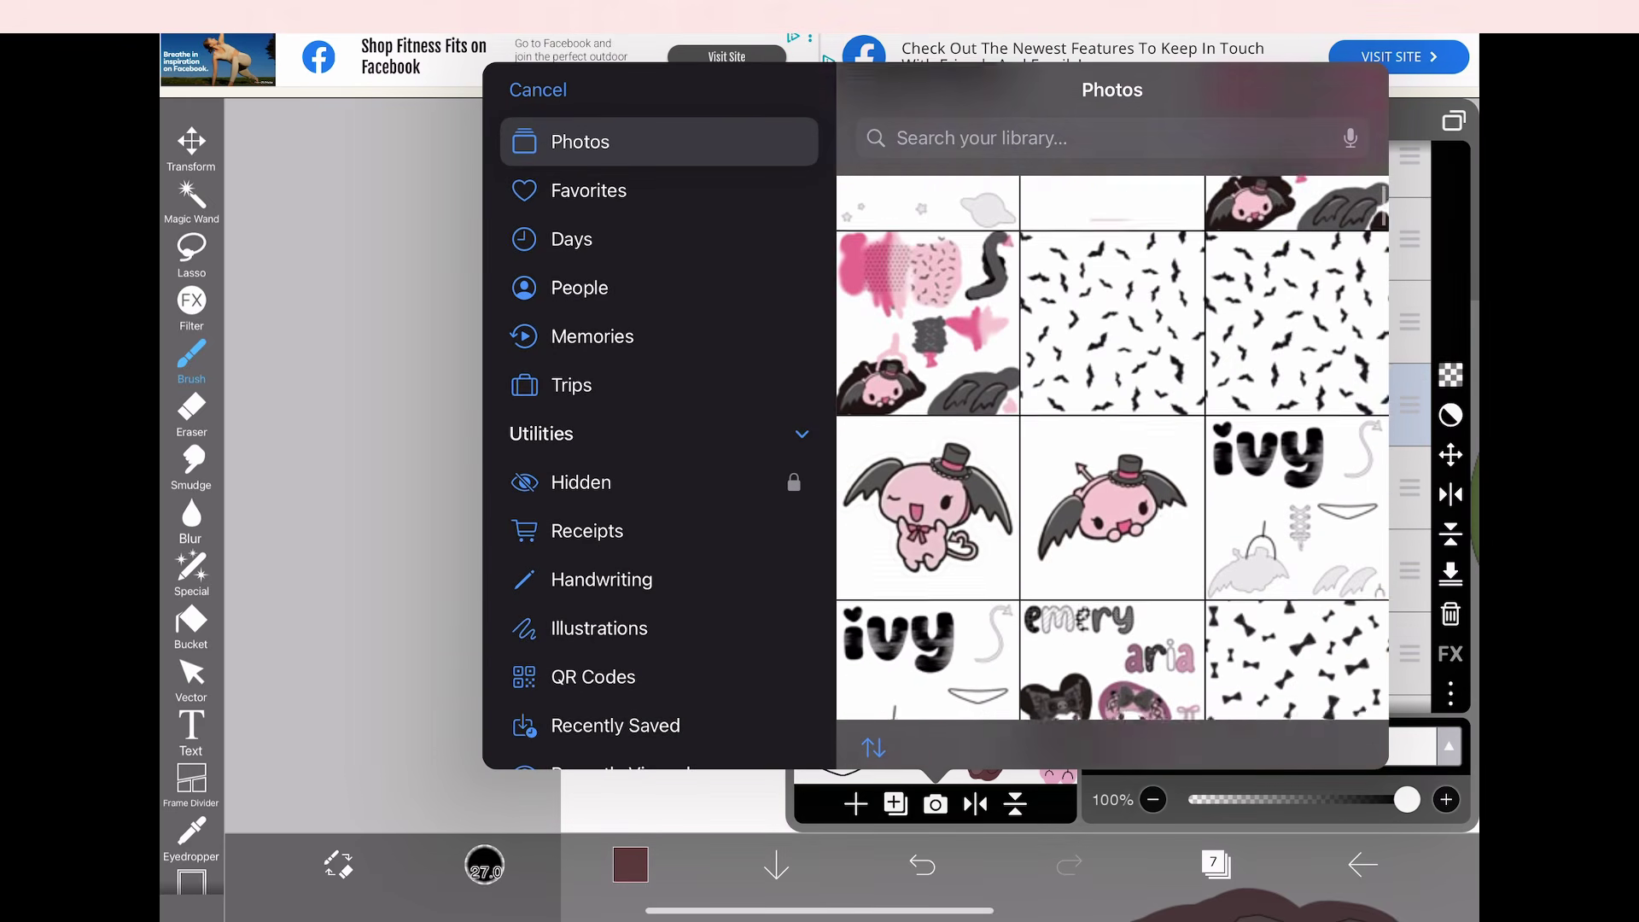
scroll(1112, 444, down, 5)
click(1097, 457)
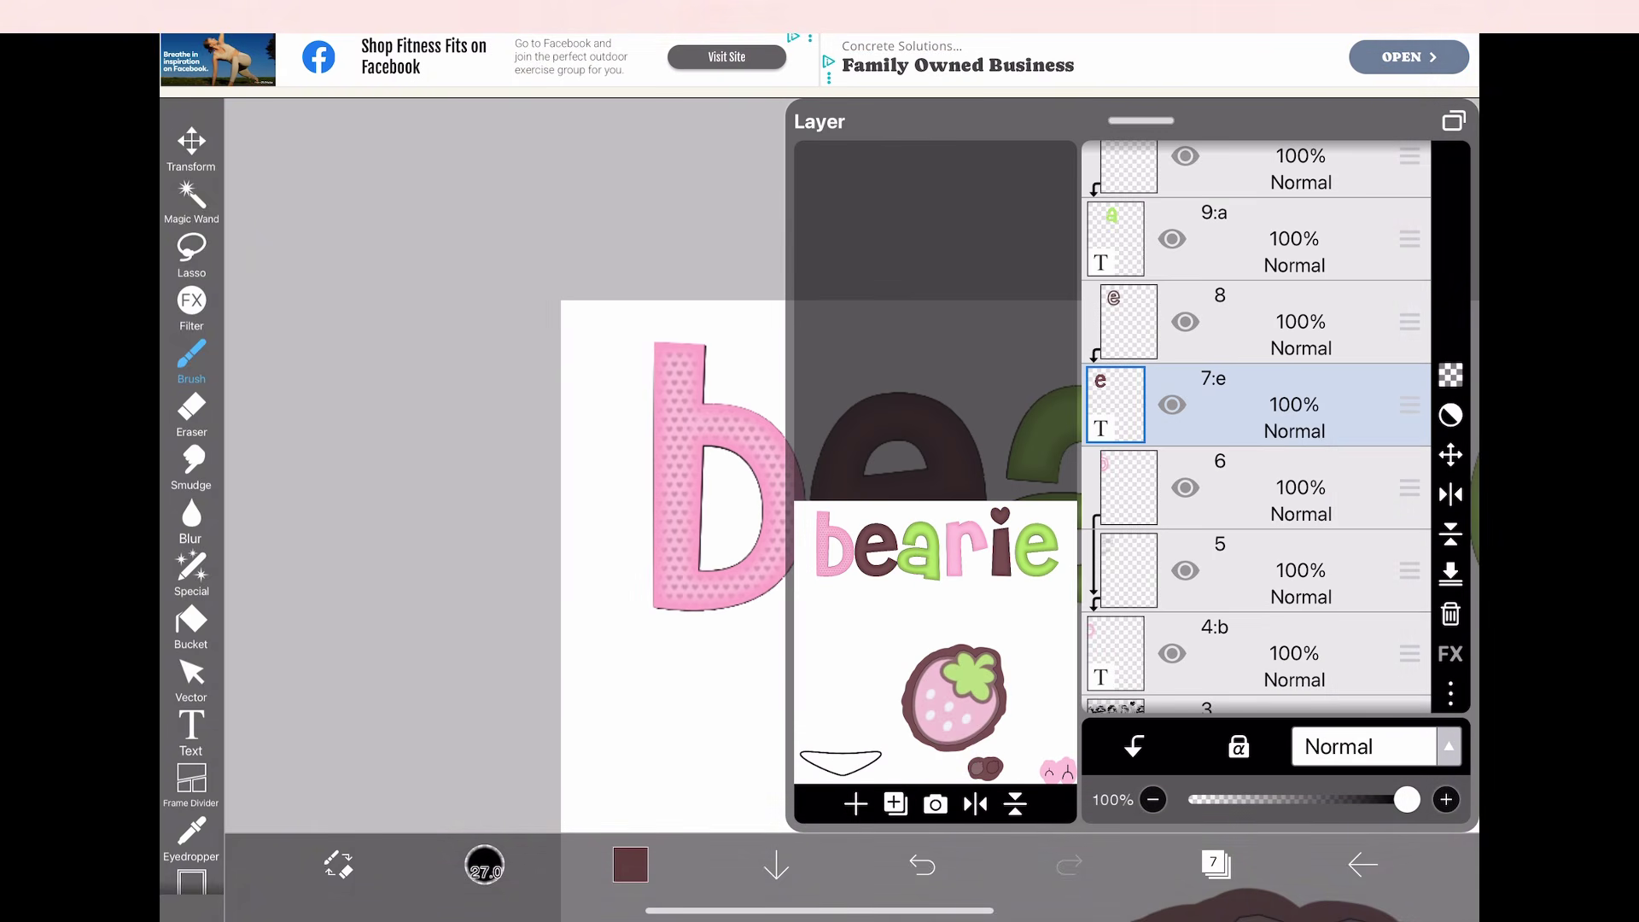
scroll(819, 529, down, 2)
drag(1024, 725, 839, 341)
drag(1104, 487, 1320, 610)
click(1446, 704)
click(1216, 865)
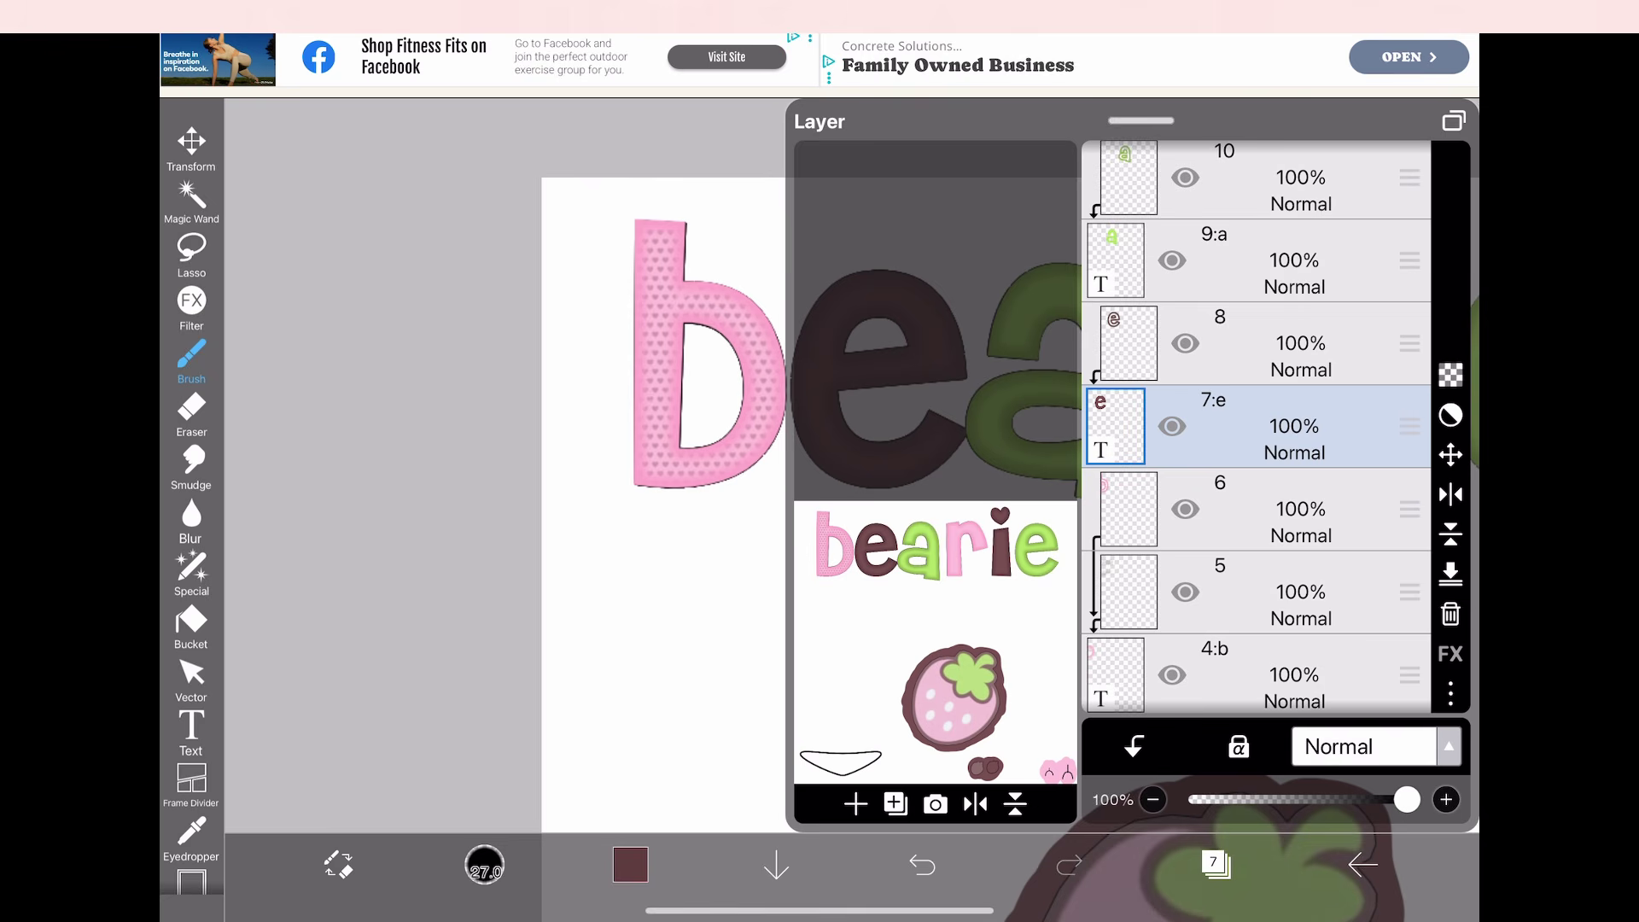
Import the black stripe pattern picture clipped above the brown "e" text, placed diagonally, declining line extraction and background removal
click(935, 804)
scroll(1112, 447, down, 7)
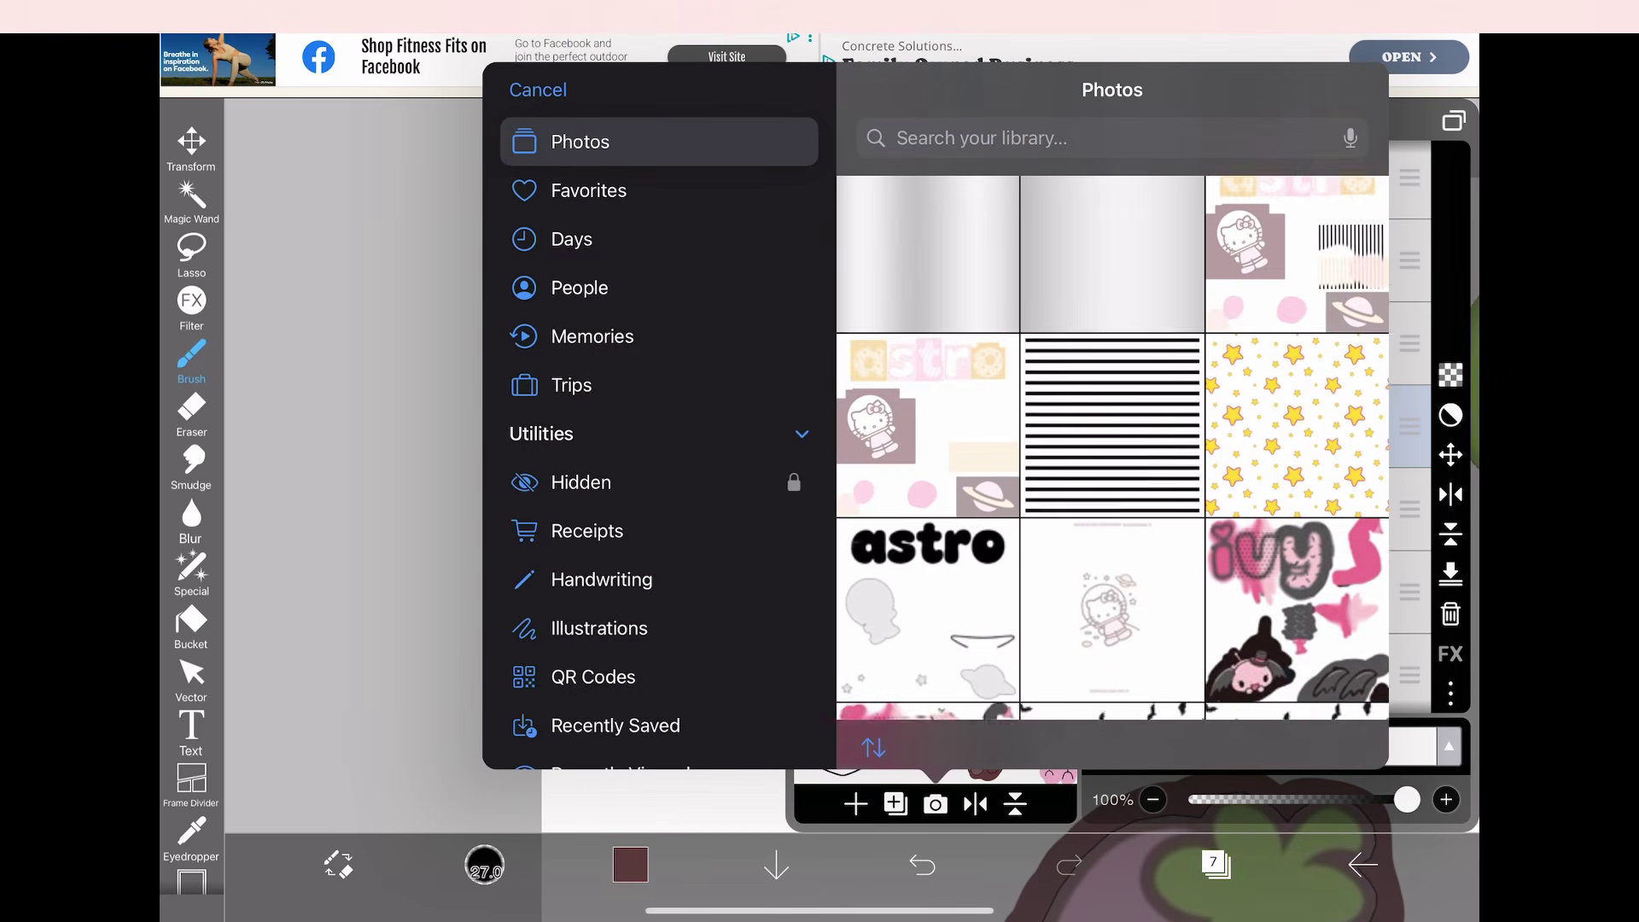
click(1111, 425)
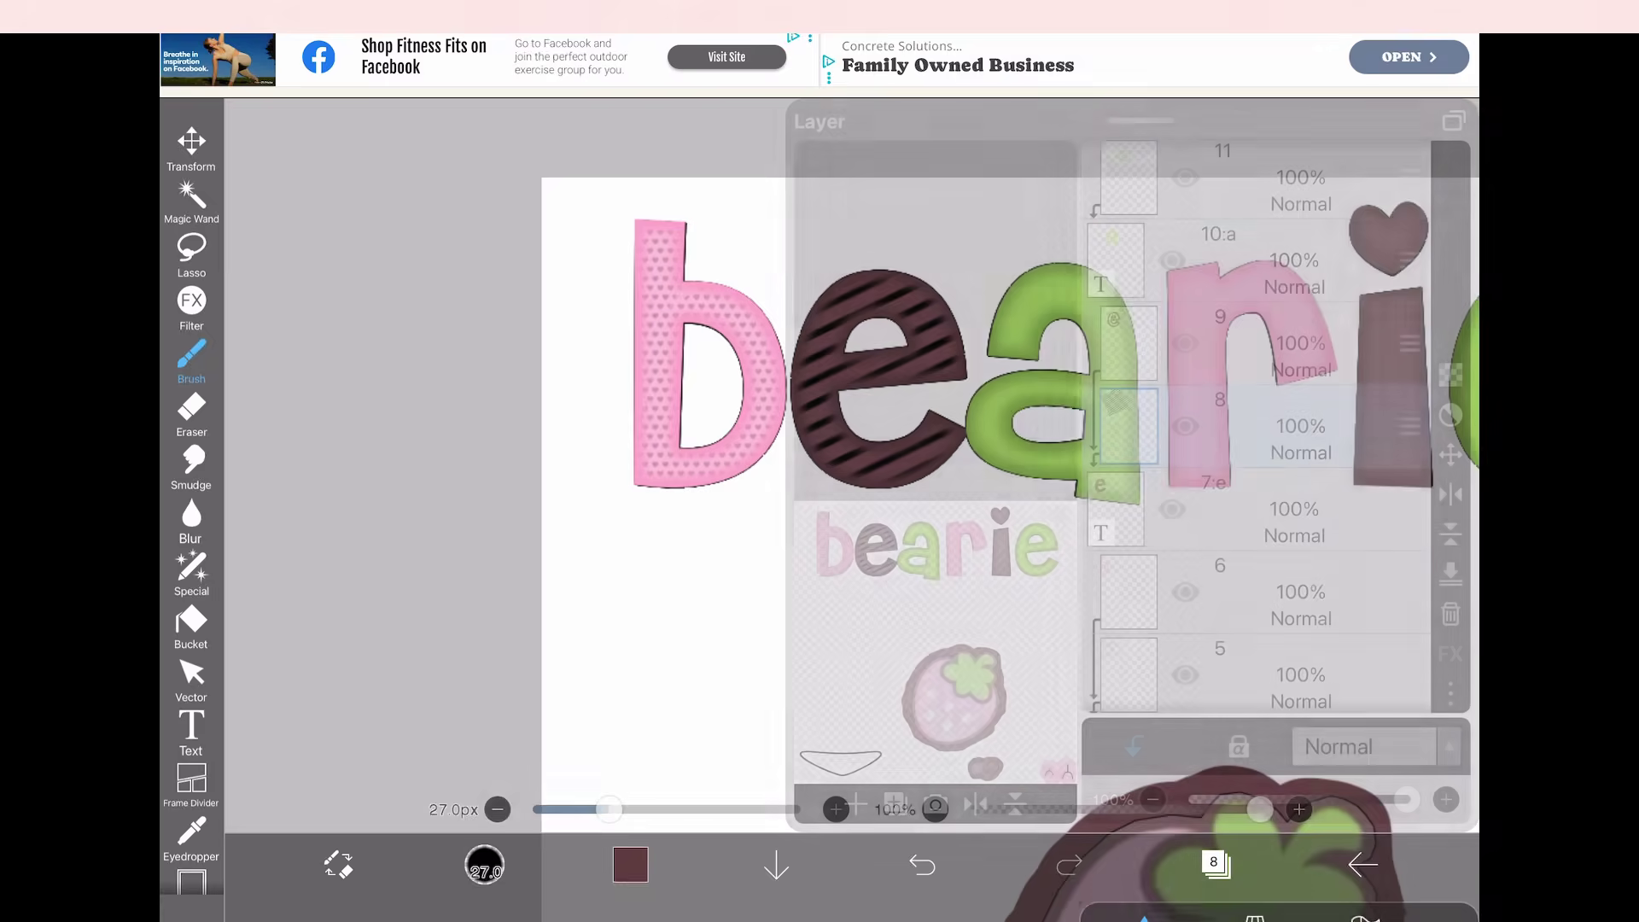
click(819, 607)
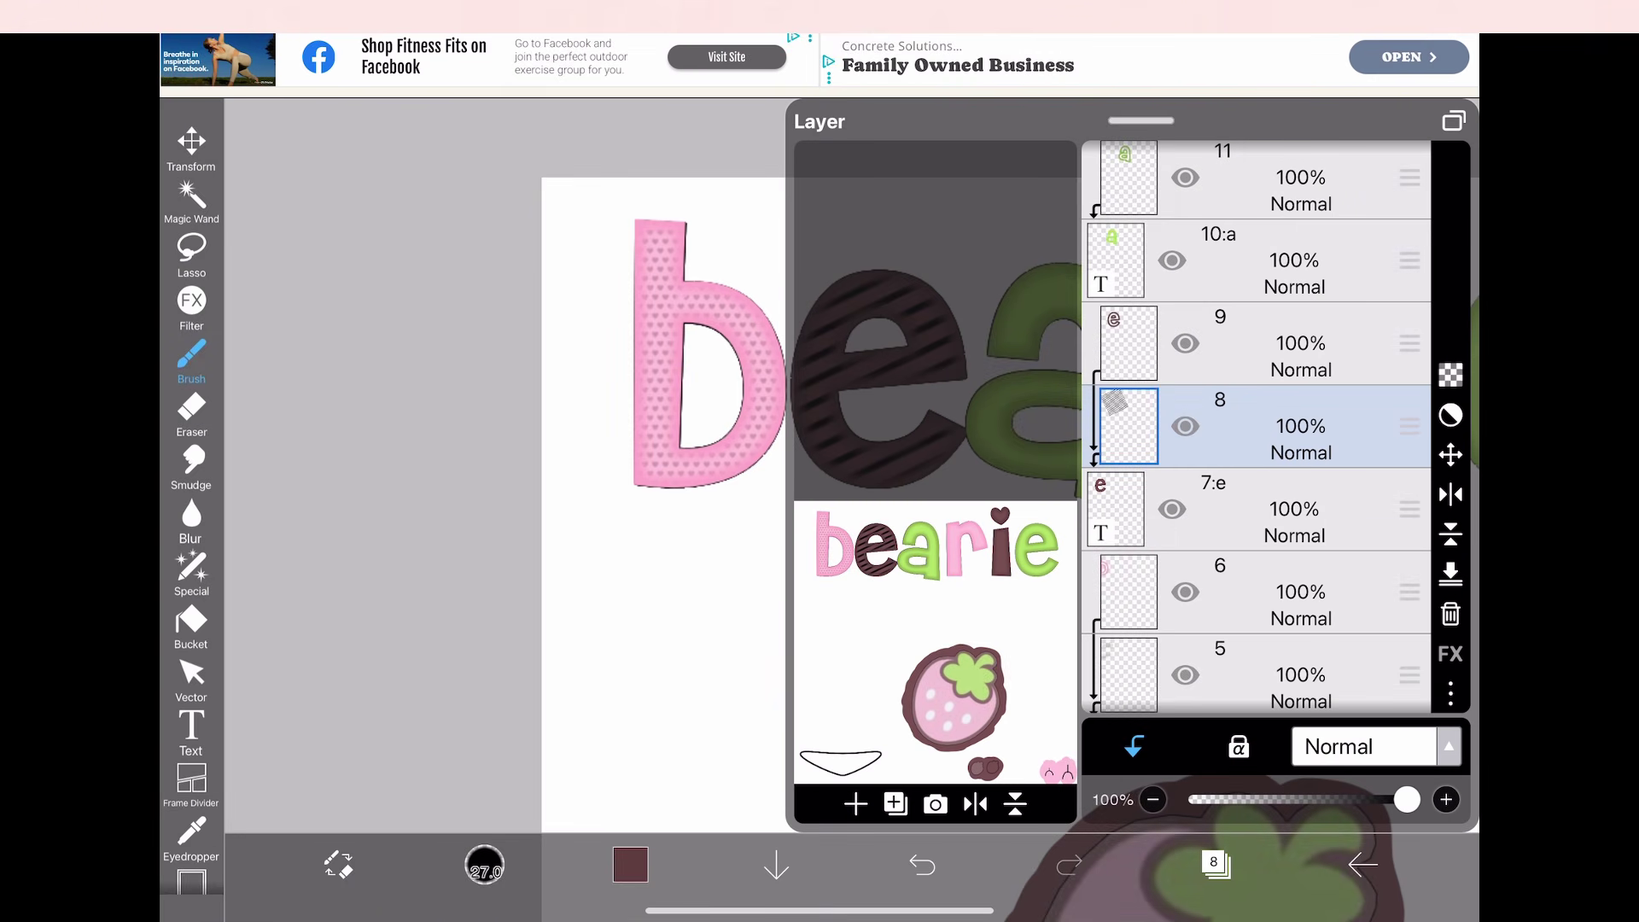
Recolour the alpha-locked stripes on the brown "e" in pink with the 71 px brush
click(629, 863)
click(431, 789)
click(630, 864)
drag(854, 482, 978, 447)
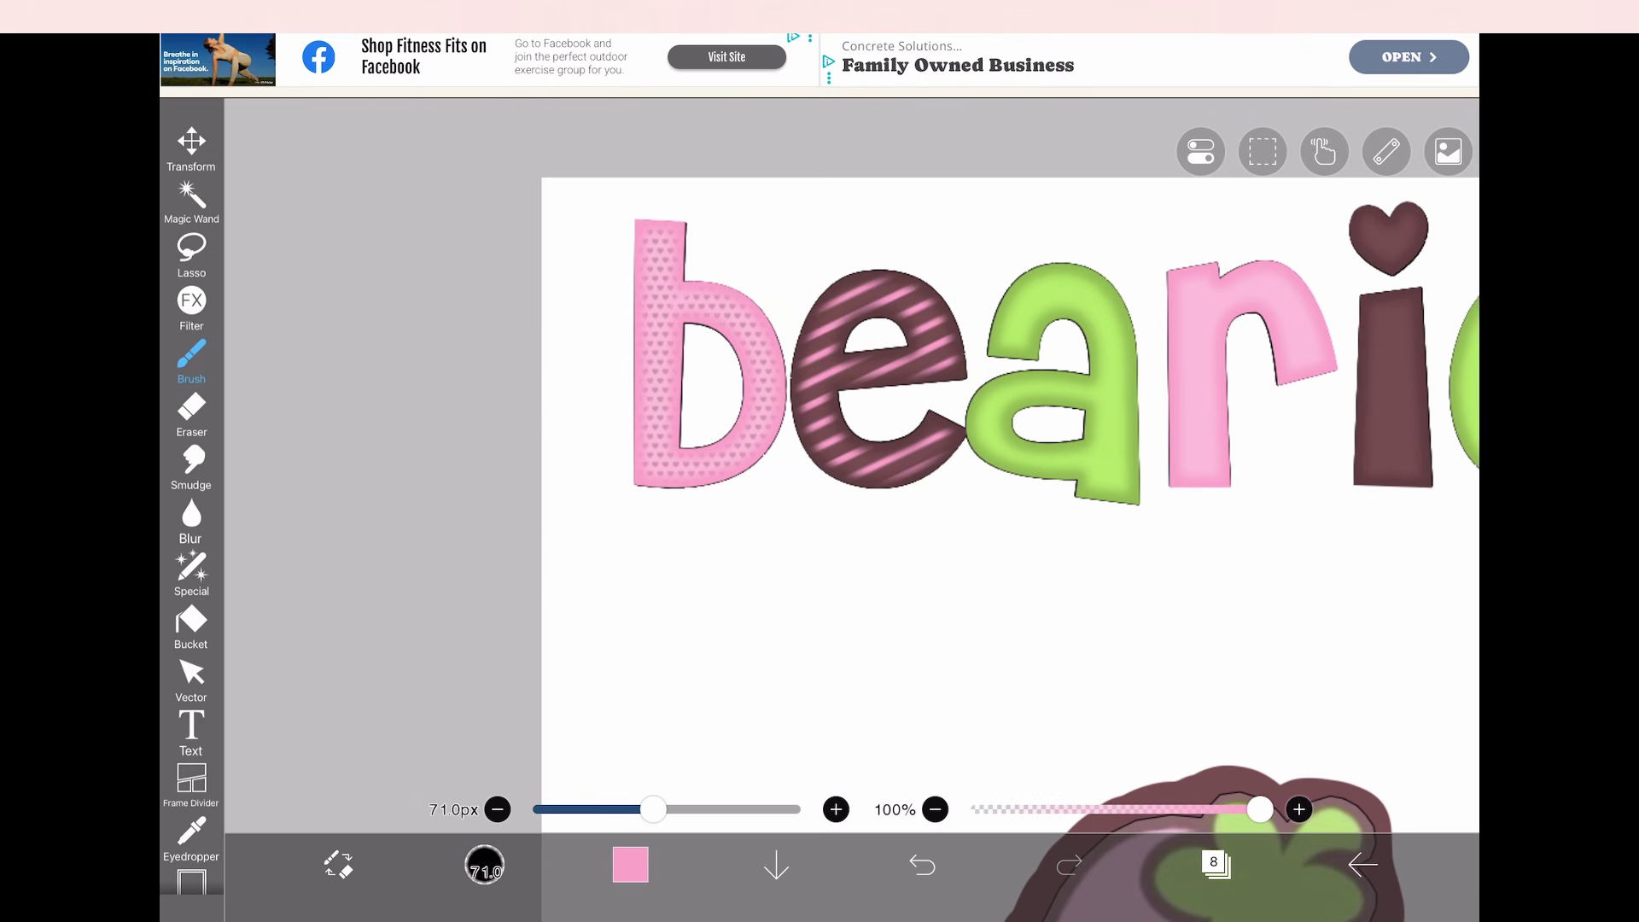
scroll(939, 427, down, 3)
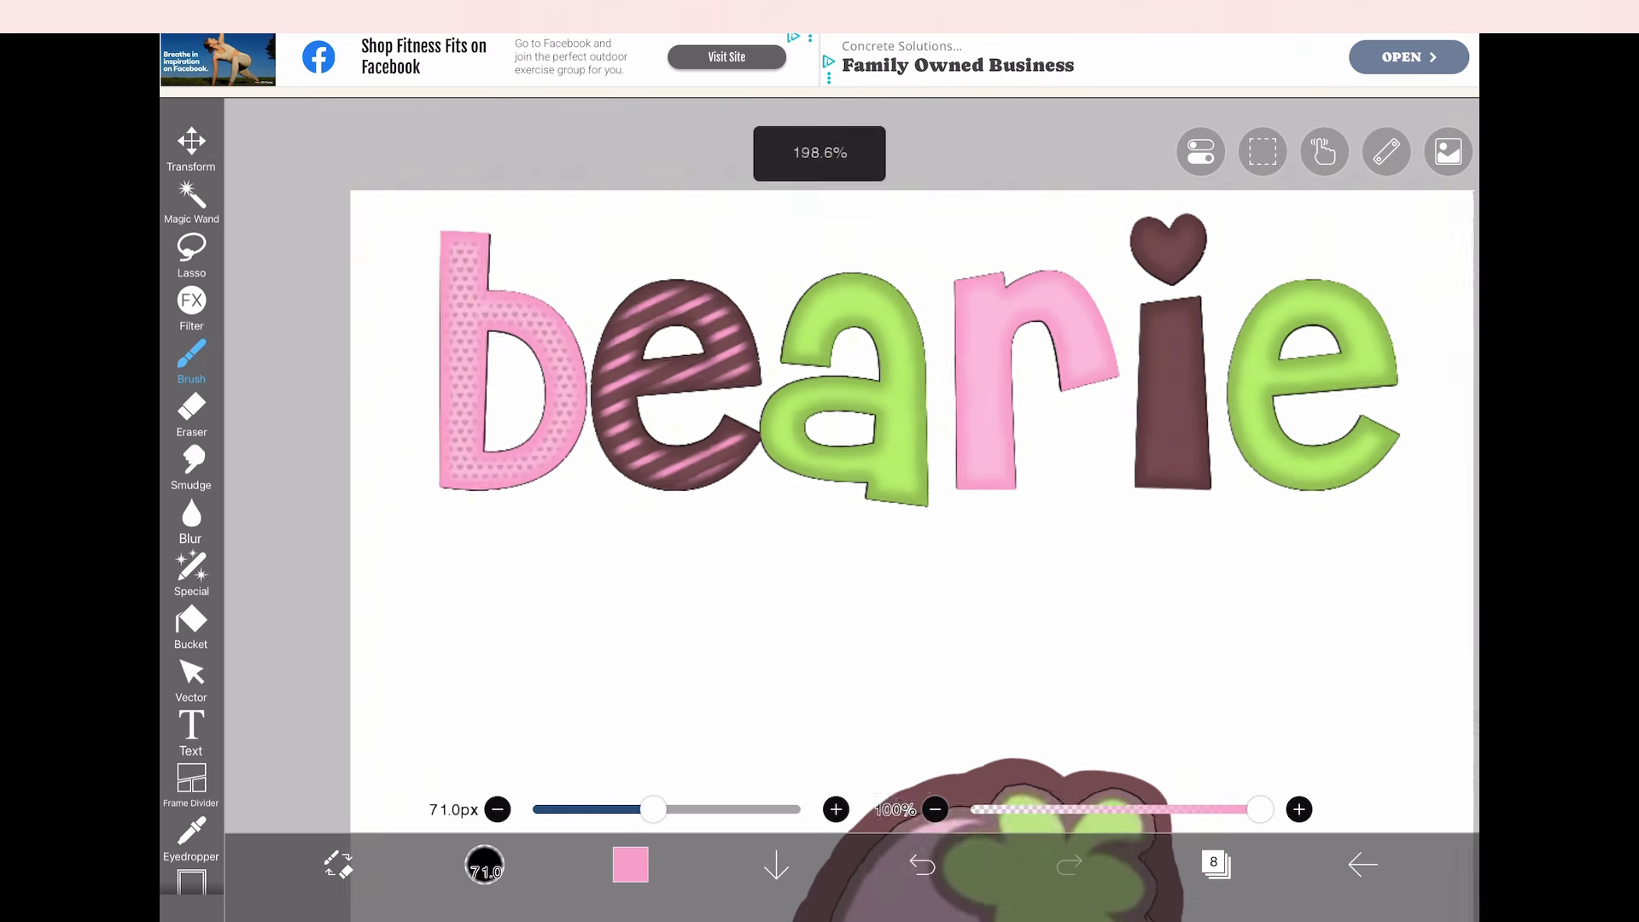
scroll(853, 427, up, 3)
Import the strawberry pattern picture above the "a" text, scale it to 9%, and rotate it over the letter
click(1215, 864)
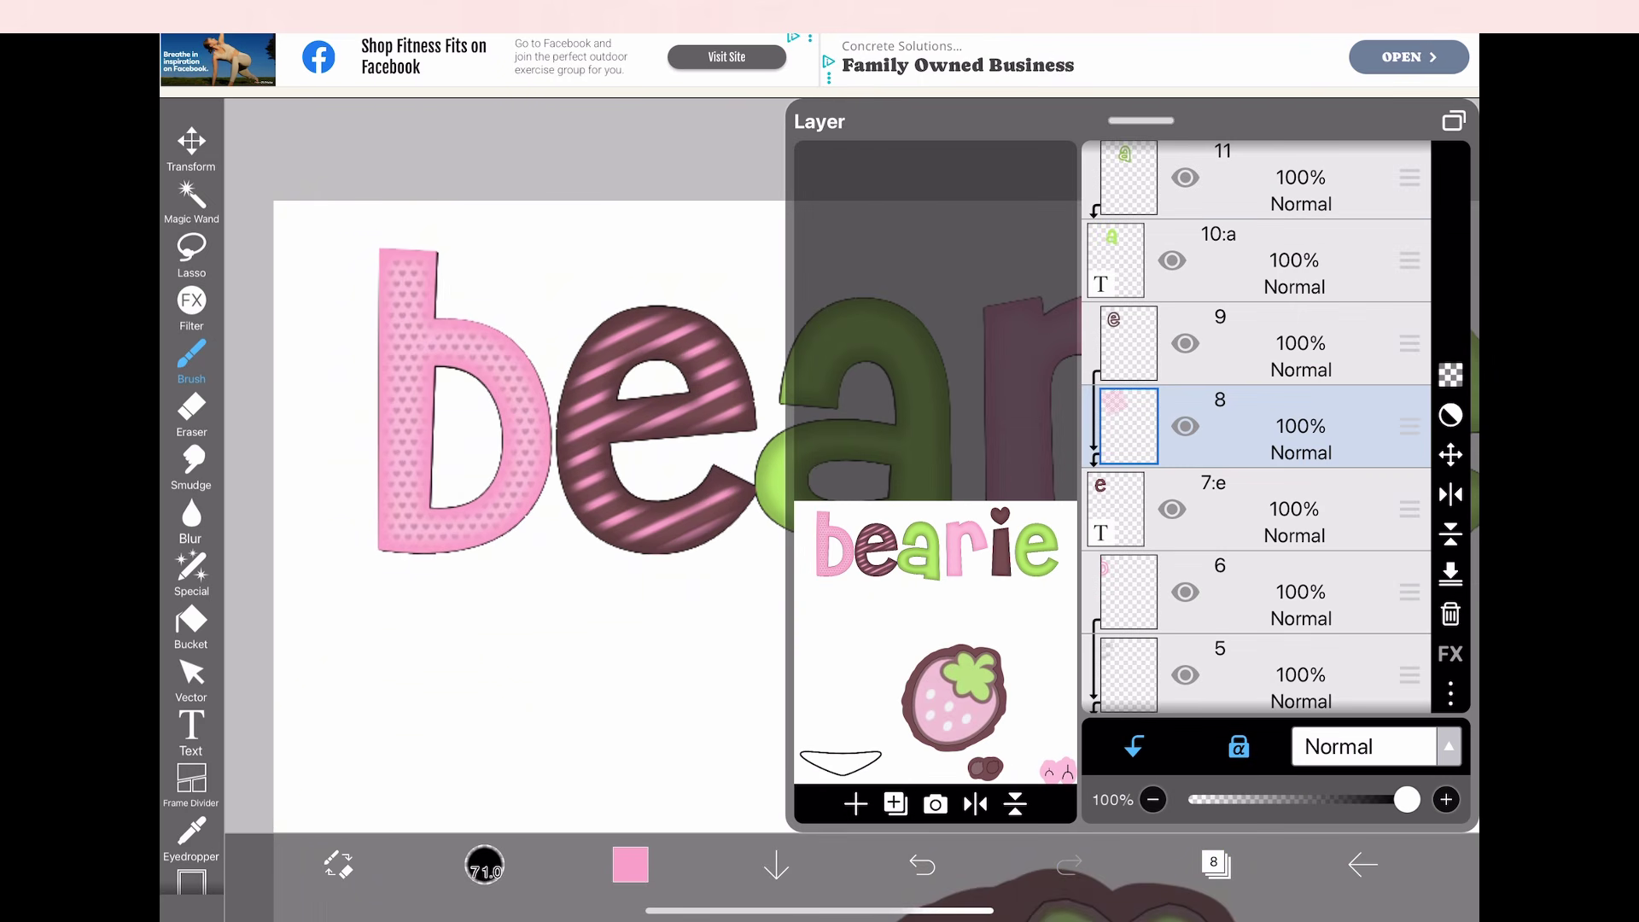
click(1281, 260)
scroll(1255, 427, up, 2)
click(936, 803)
click(751, 589)
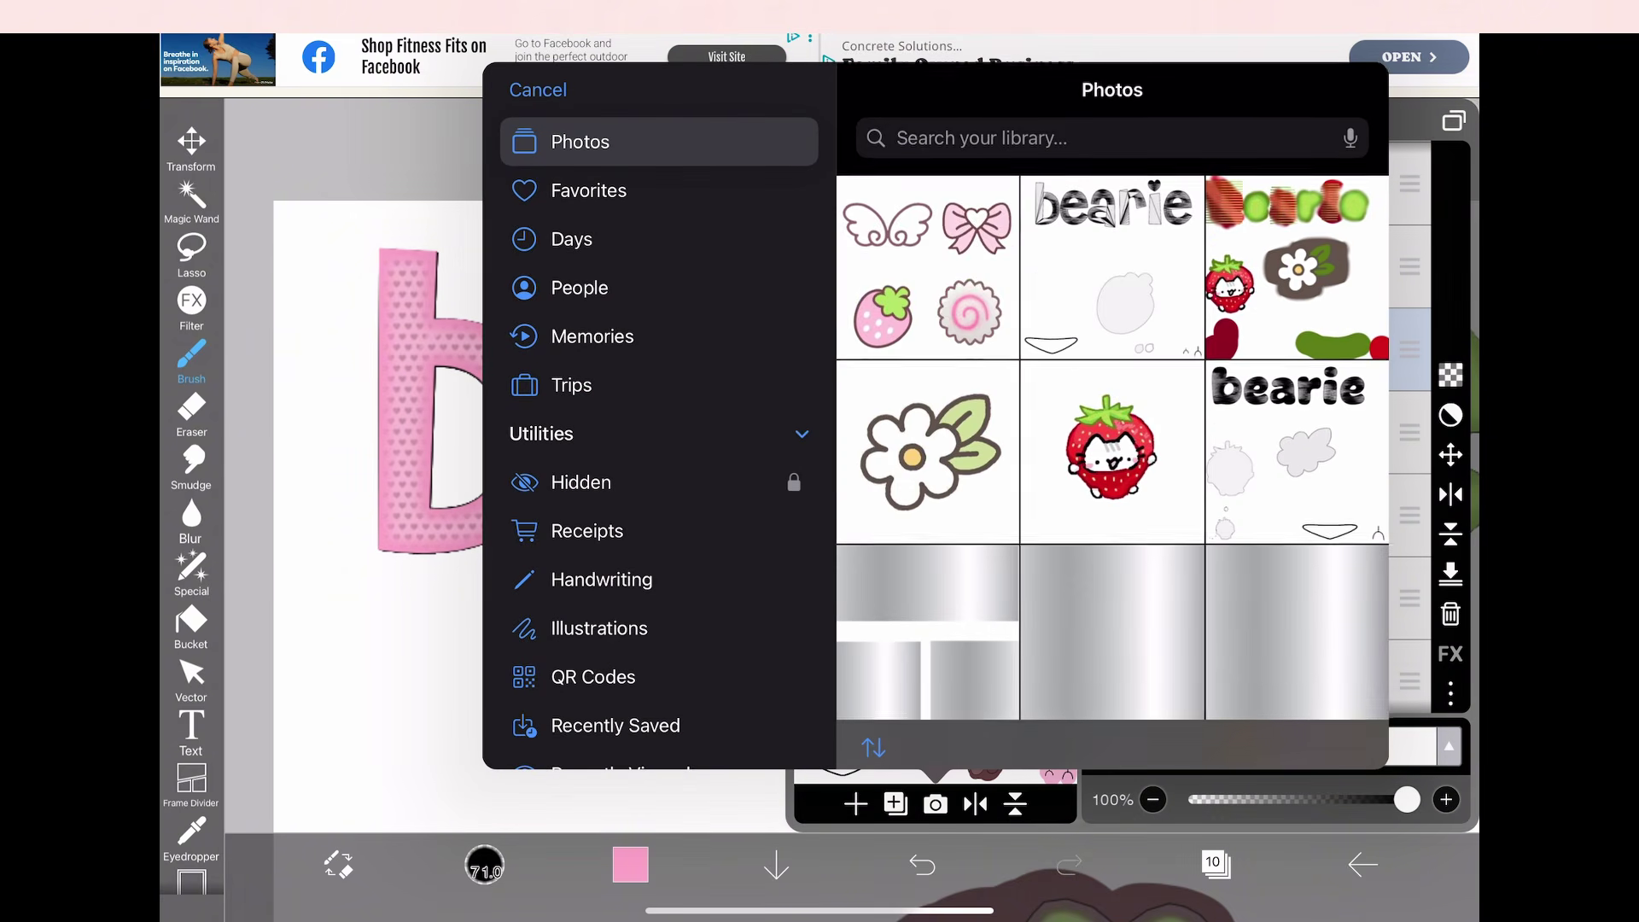
scroll(1112, 443, up, 15)
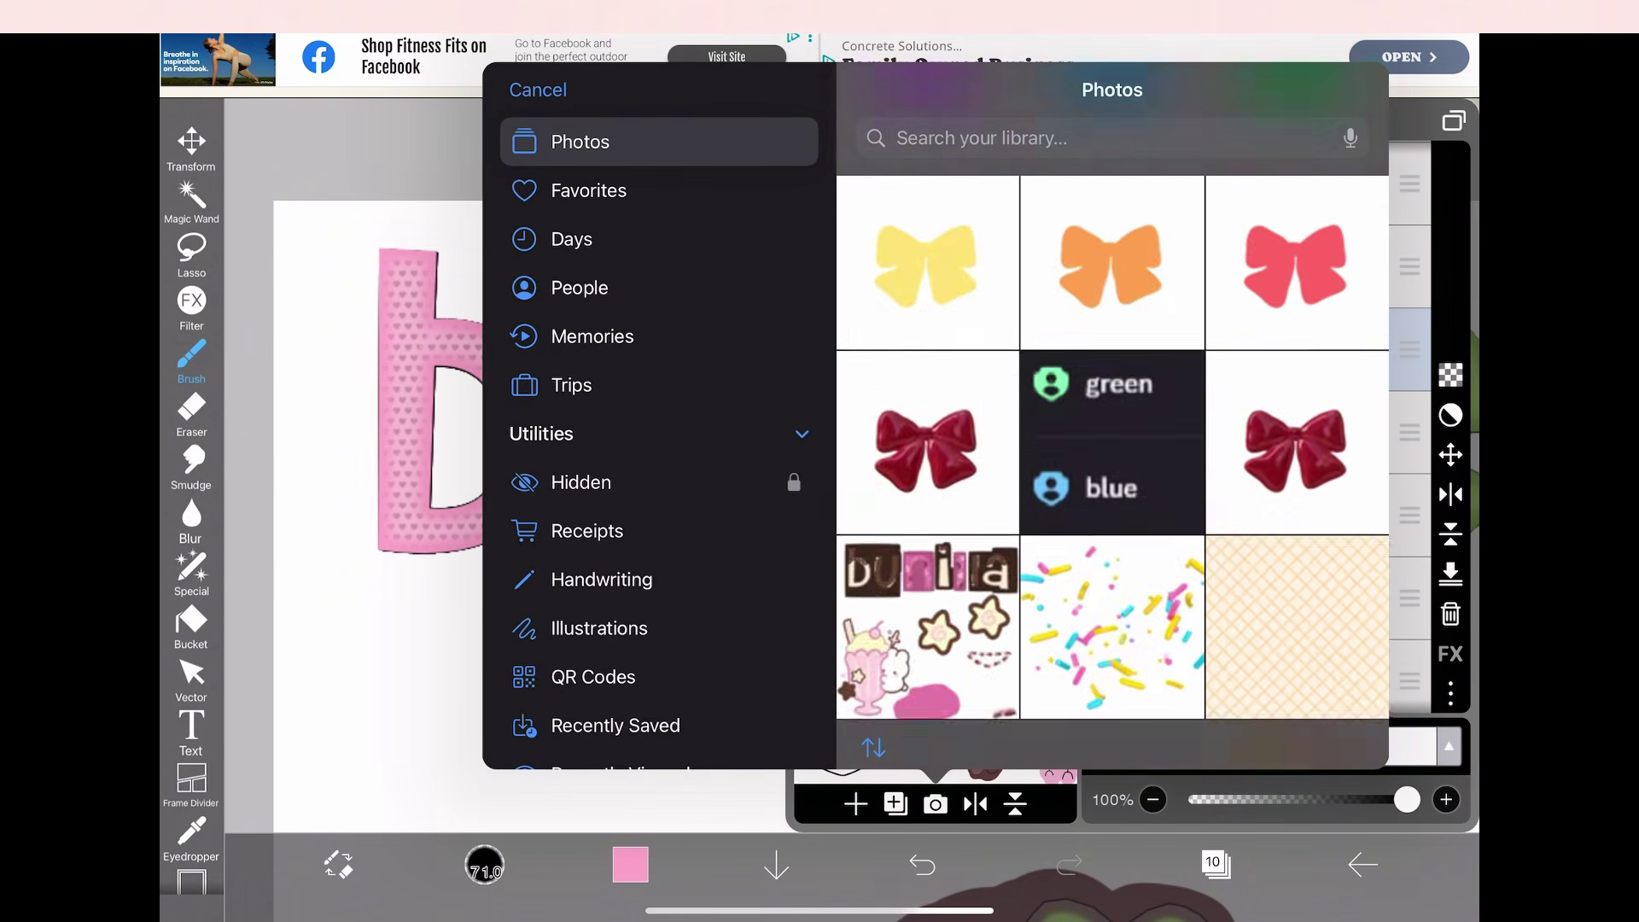
scroll(1112, 447, down, 15)
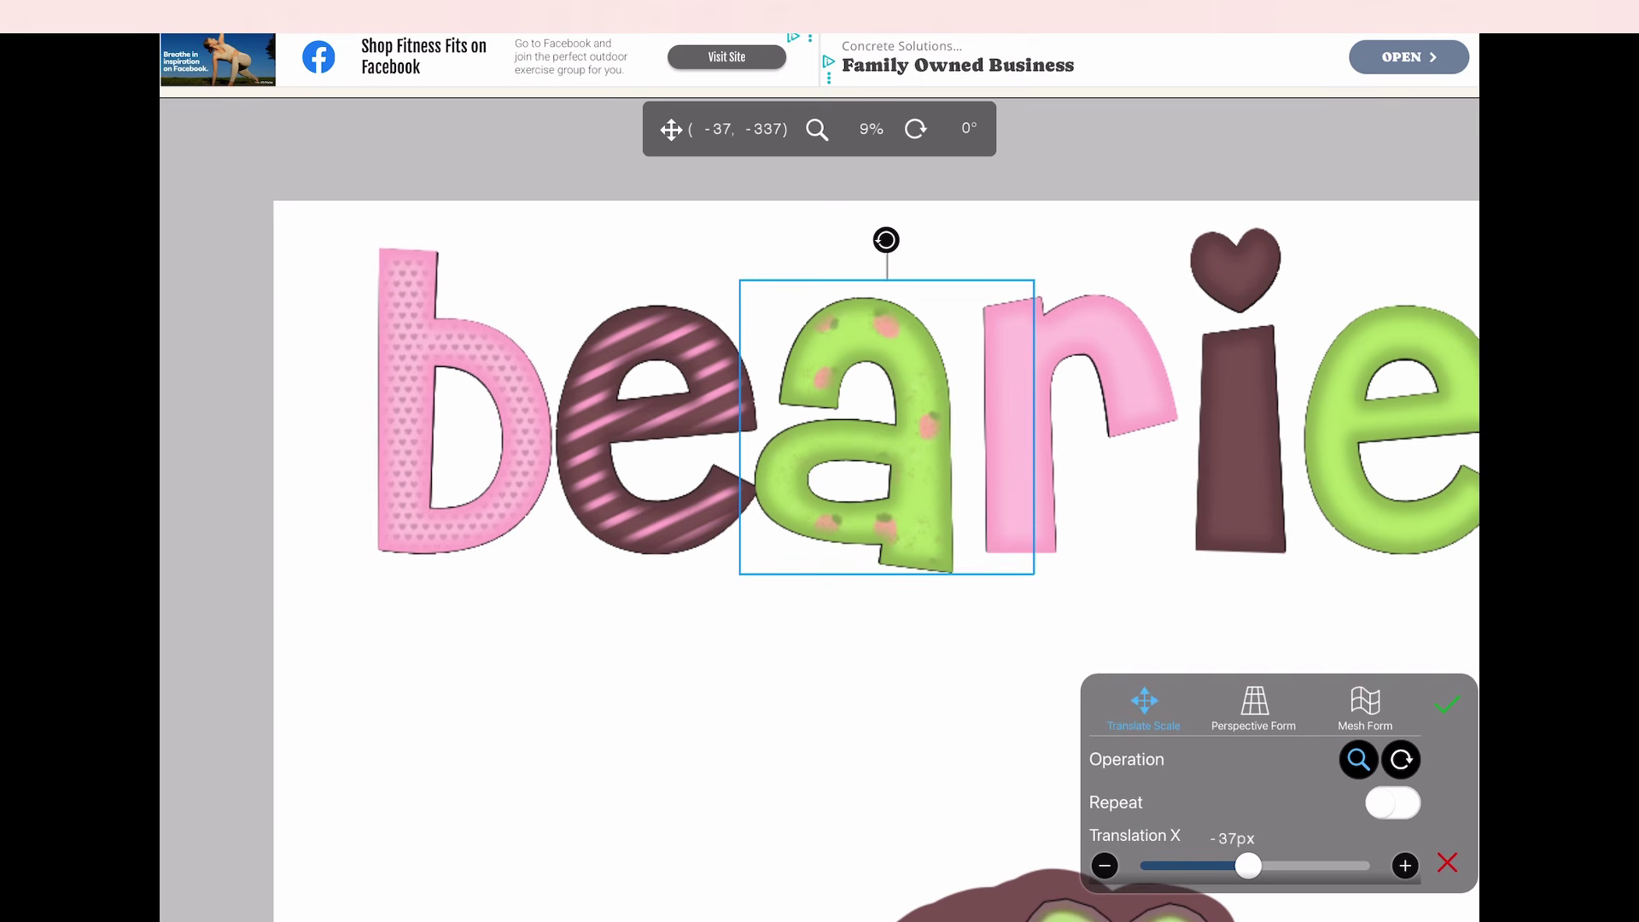
drag(882, 238, 815, 263)
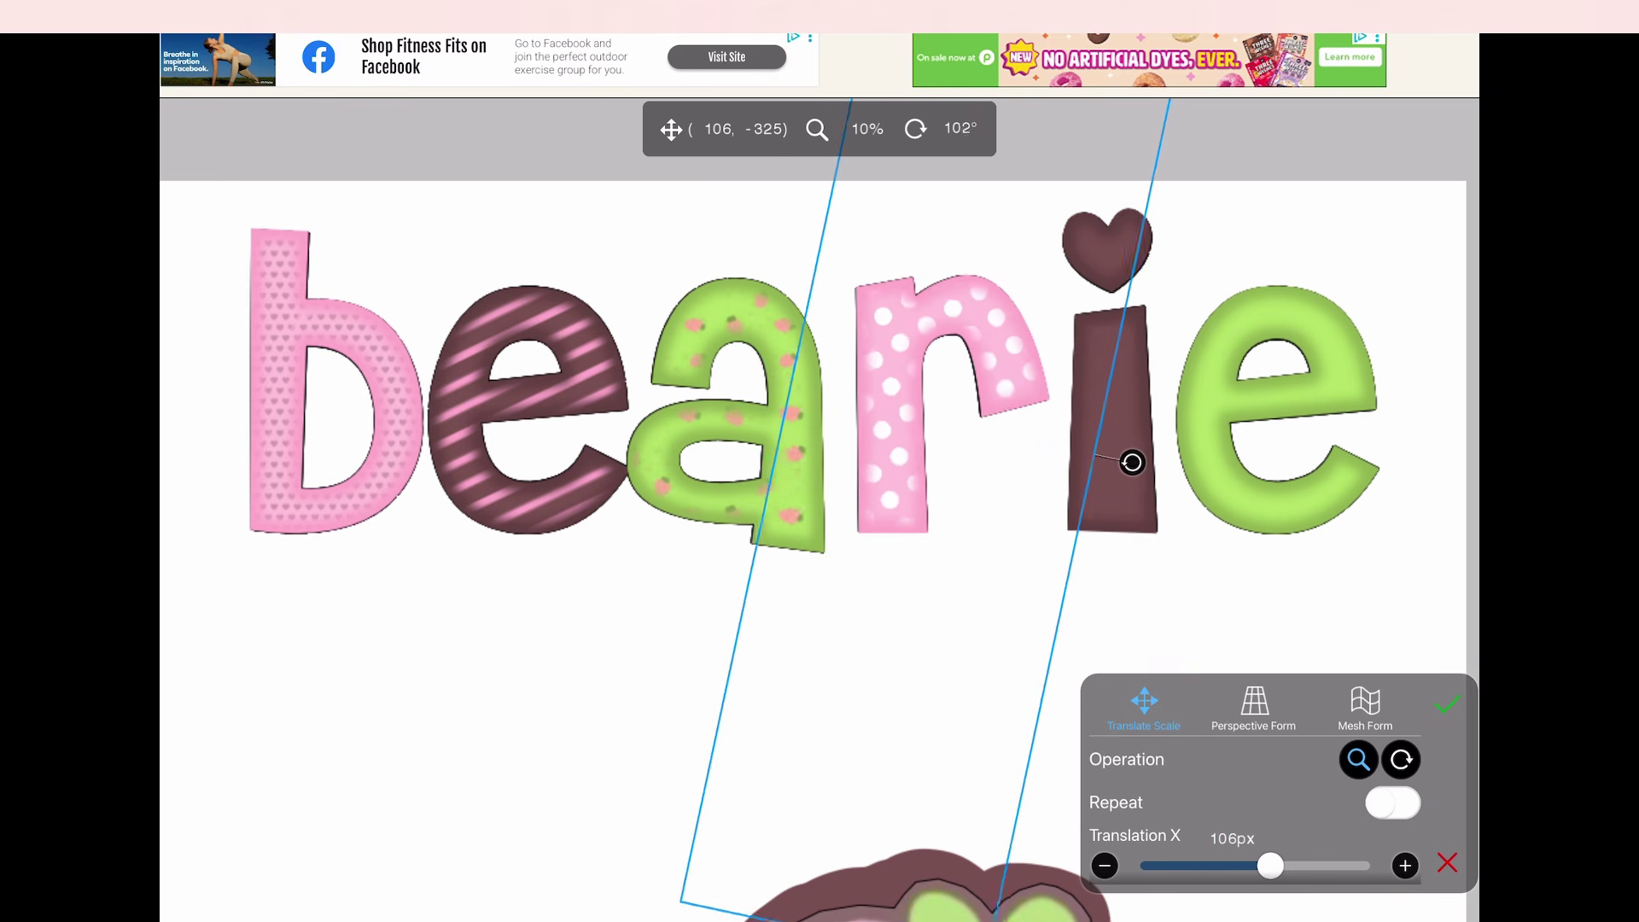
Rotate the white polka-dot pattern over the "r" and place it, declining line extraction and background removal
drag(1130, 461, 1093, 358)
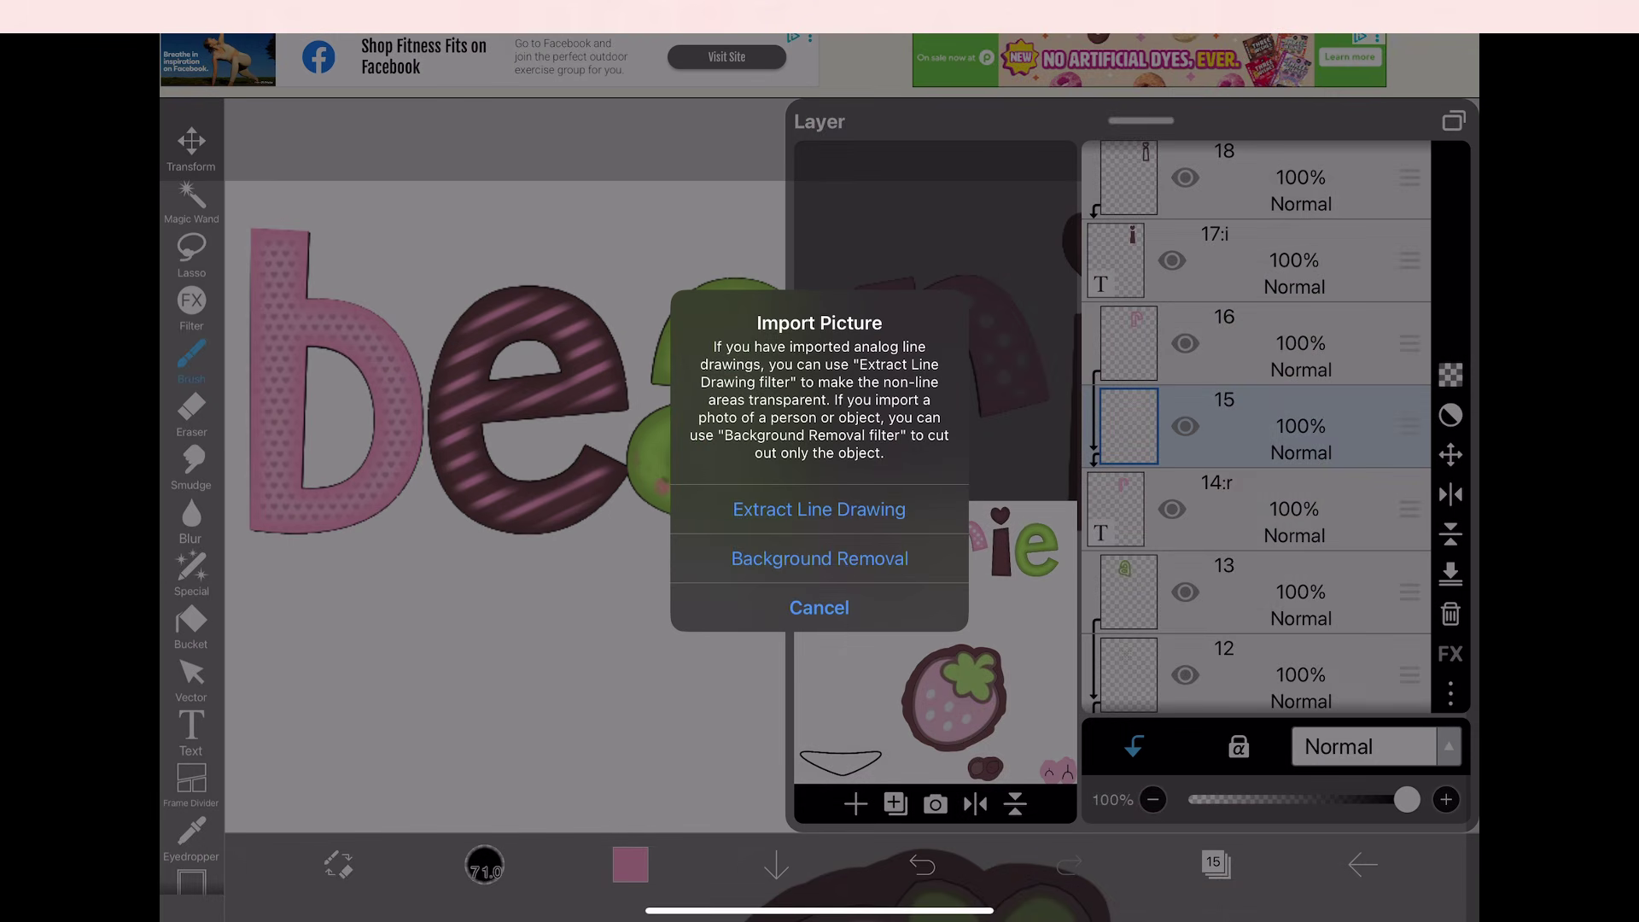
click(820, 608)
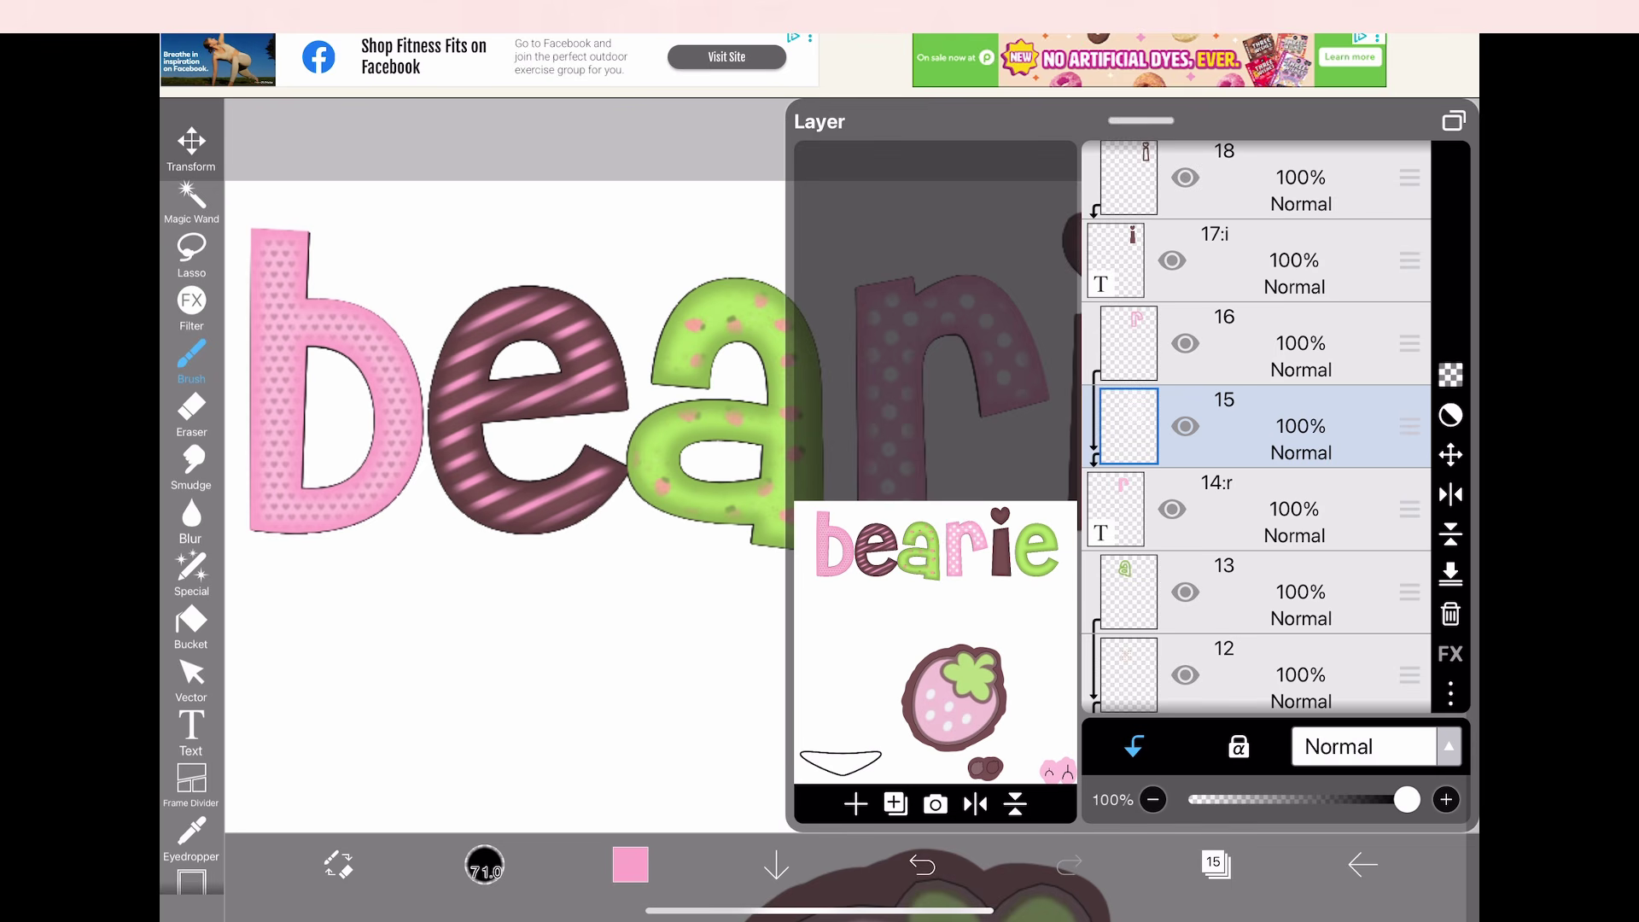
click(1215, 864)
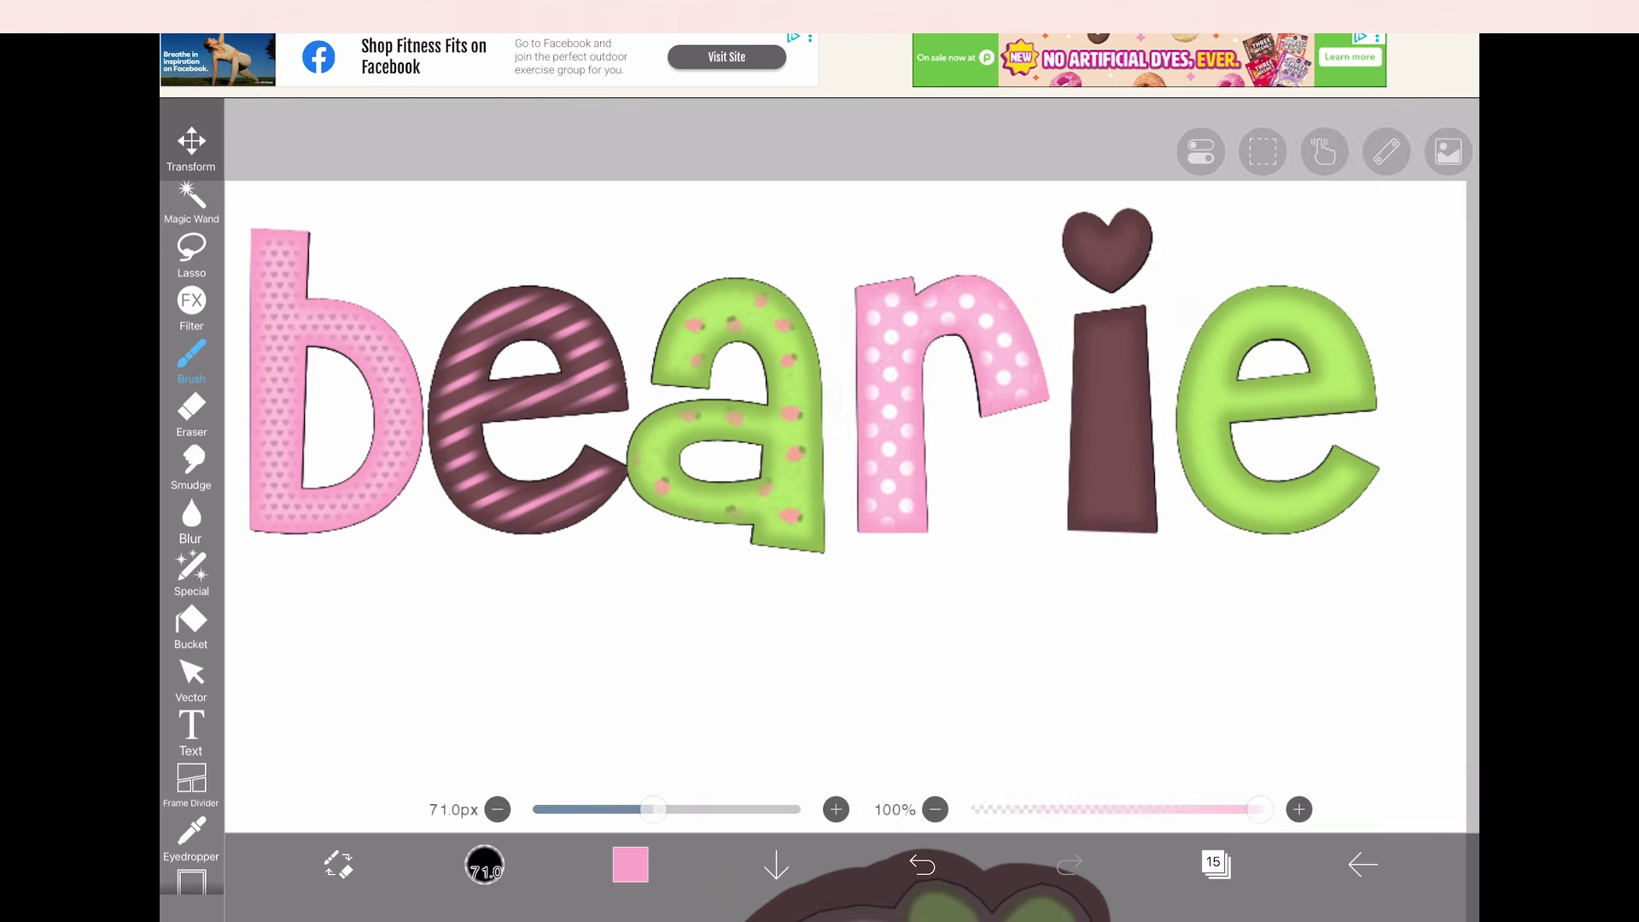
Look over the patterned letters and the strawberry charm across the whole canvas
scroll(965, 396, down, 4)
scroll(815, 512, down, 5)
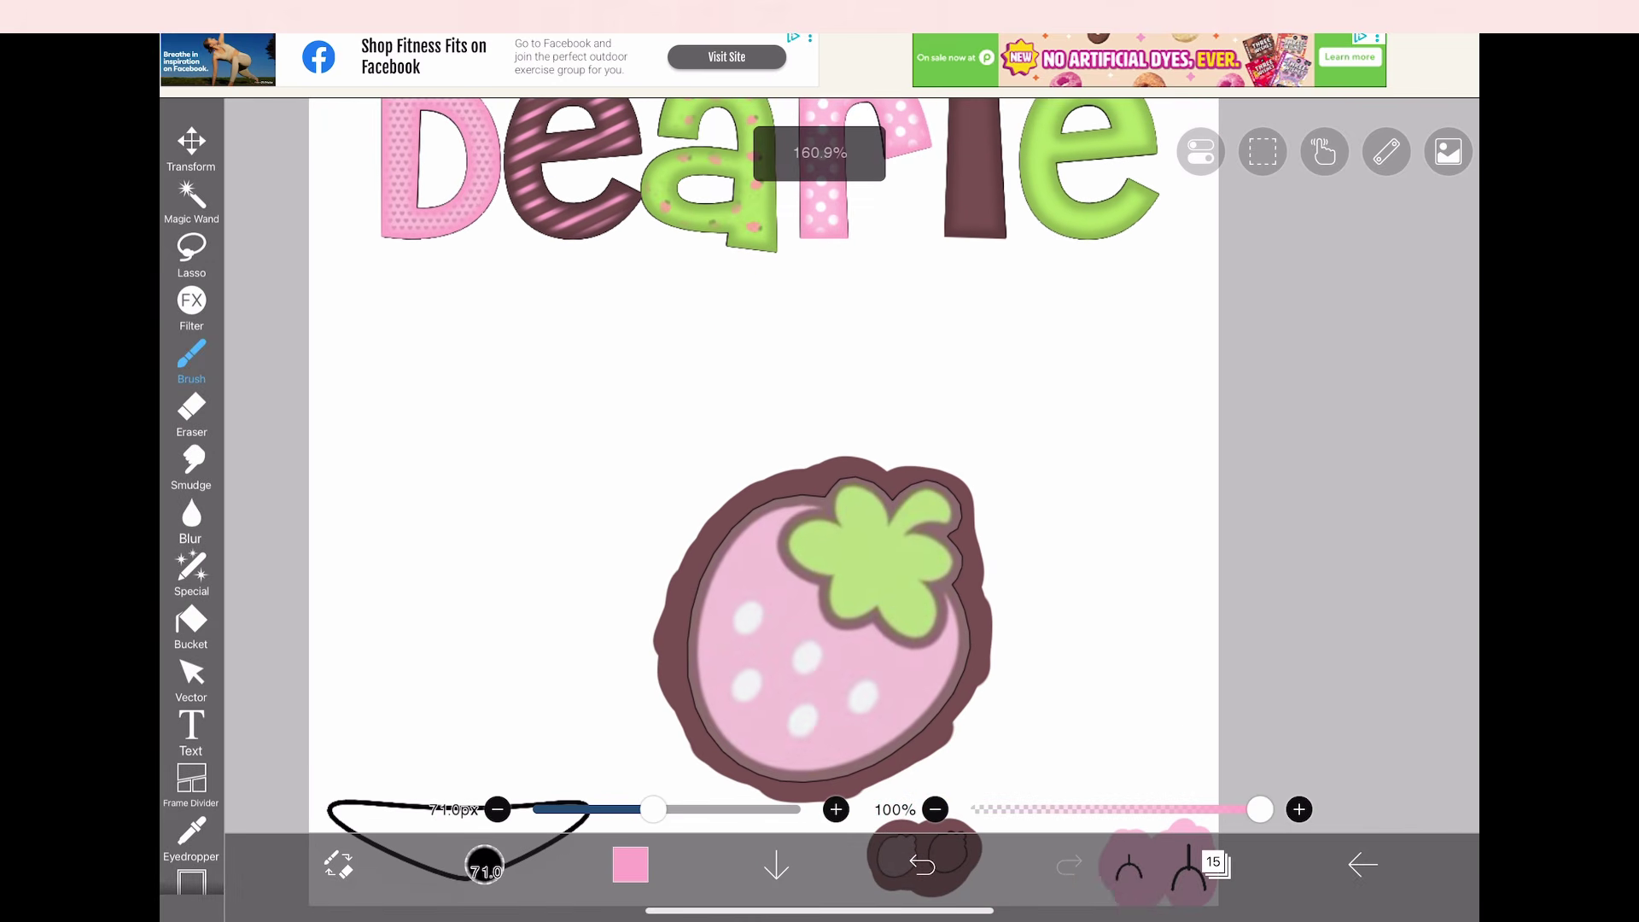
scroll(815, 650, up, 5)
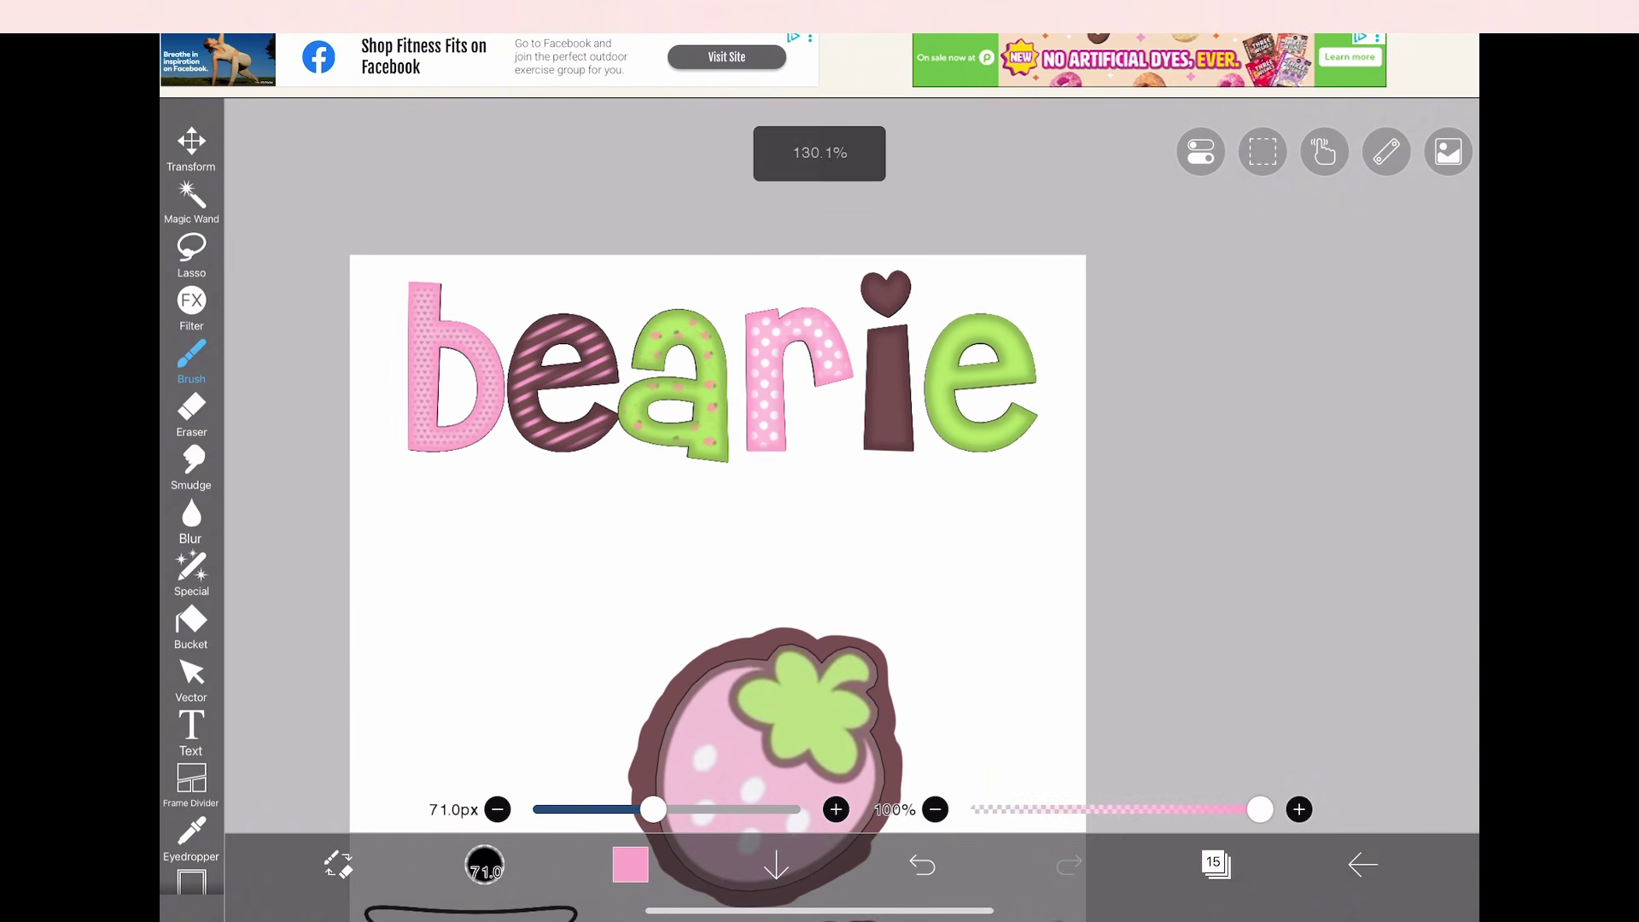
scroll(683, 478, up, 3)
click(1216, 864)
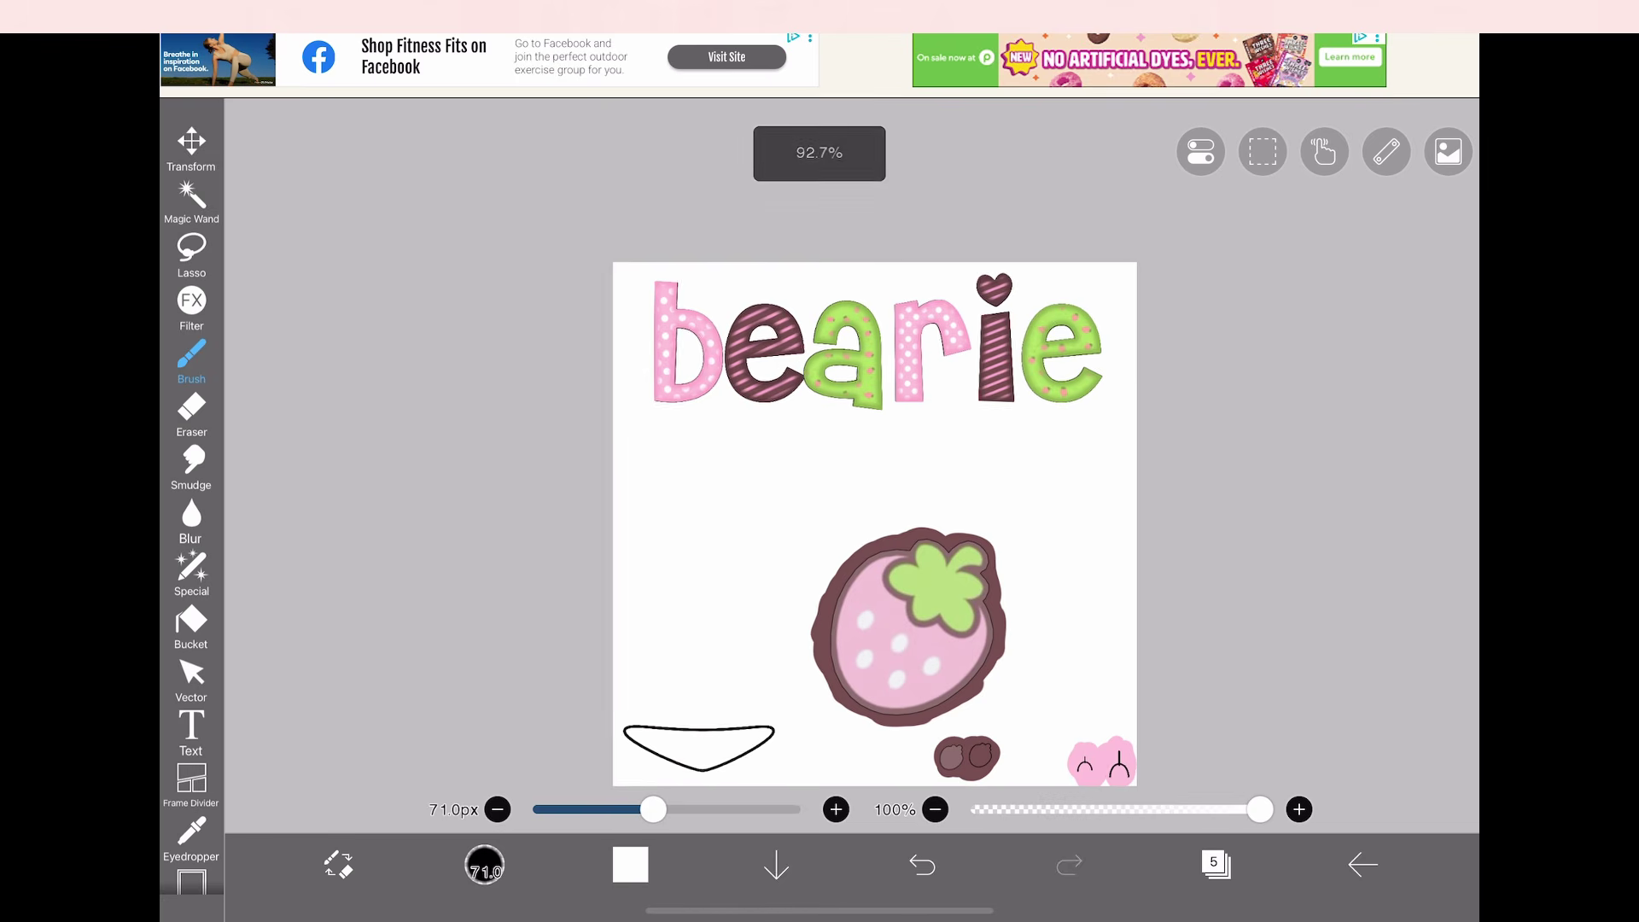
scroll(870, 342, up, 5)
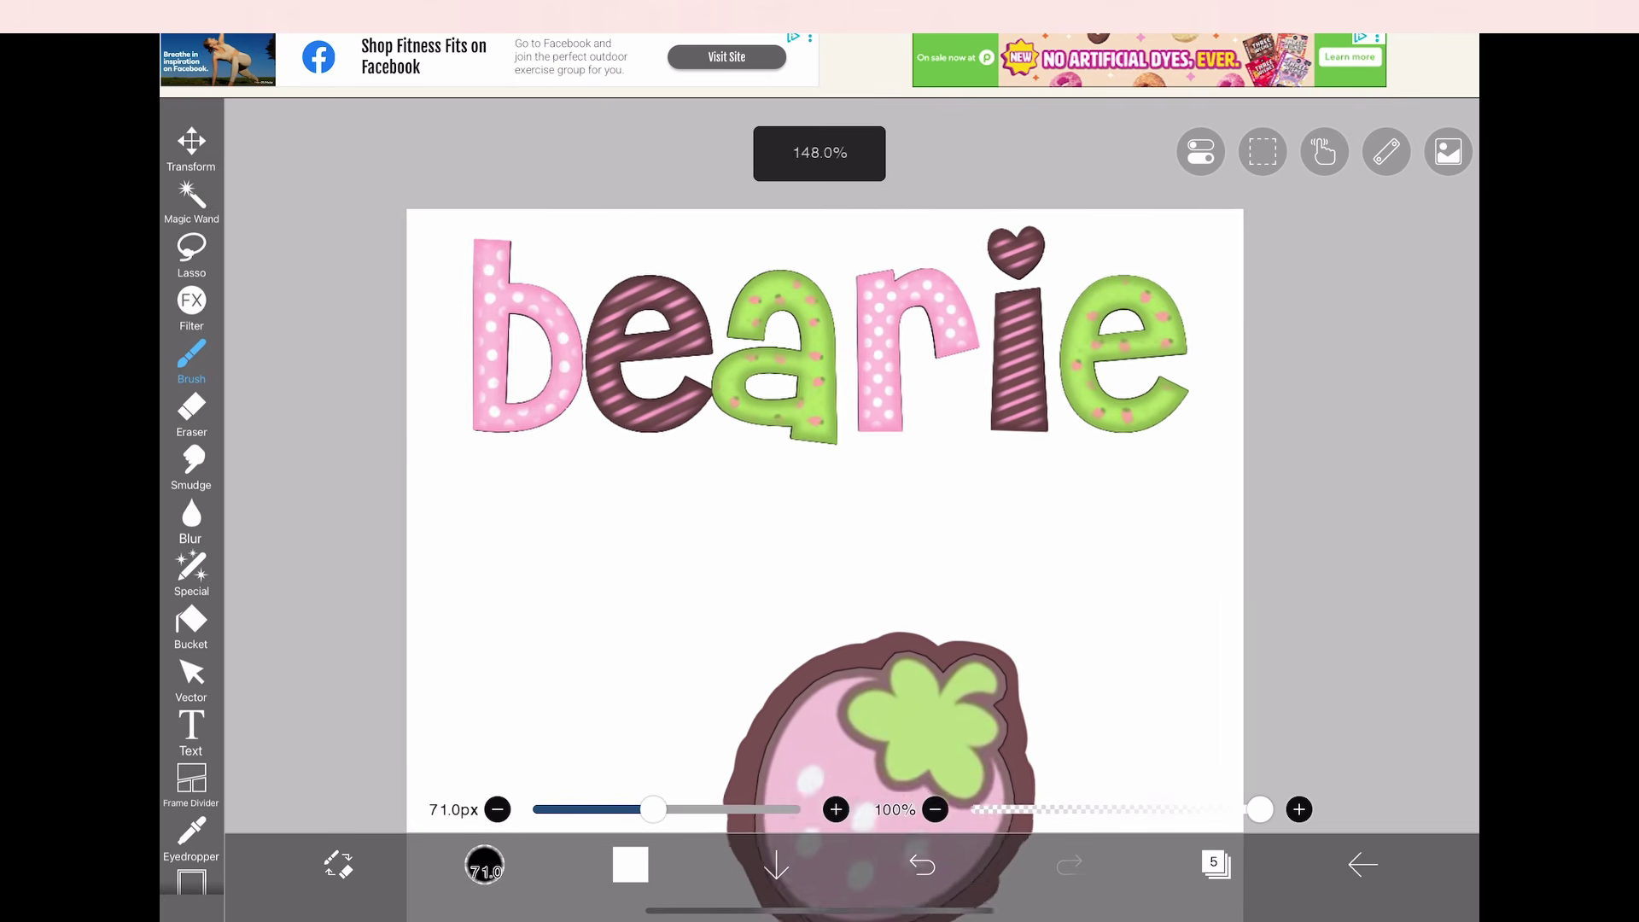
scroll(854, 427, up, 1)
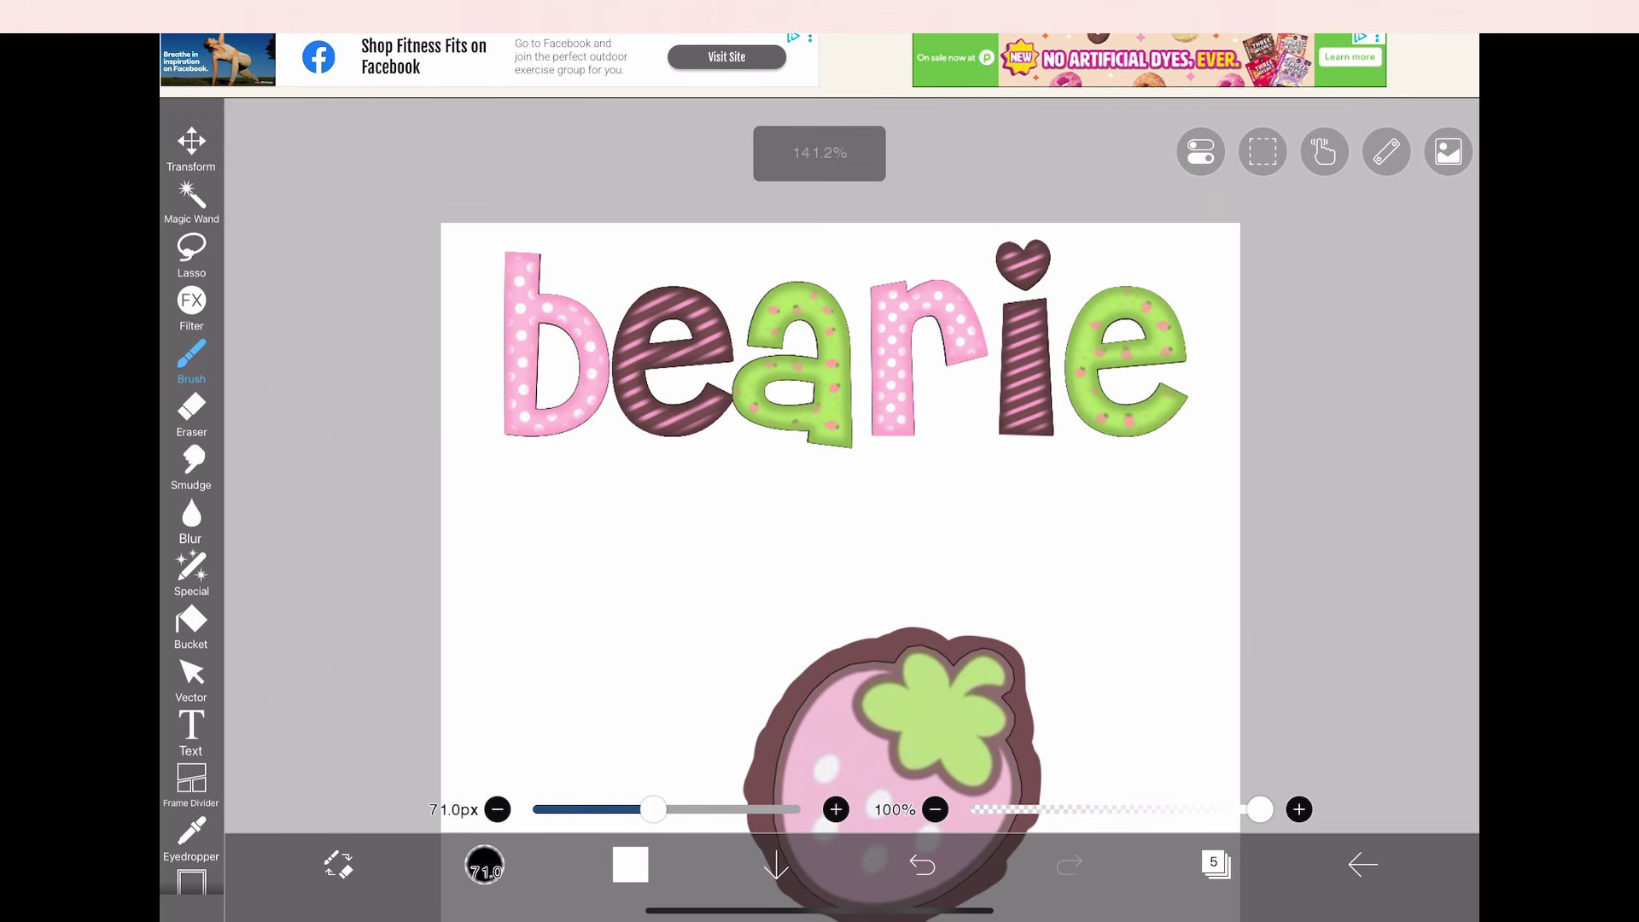
Try a white brush stroke across the polka-dotted "b" and undo it
mouse_move(525, 352)
mouse_down()
mouse_move(526, 376)
mouse_move(582, 371)
mouse_up()
click(922, 864)
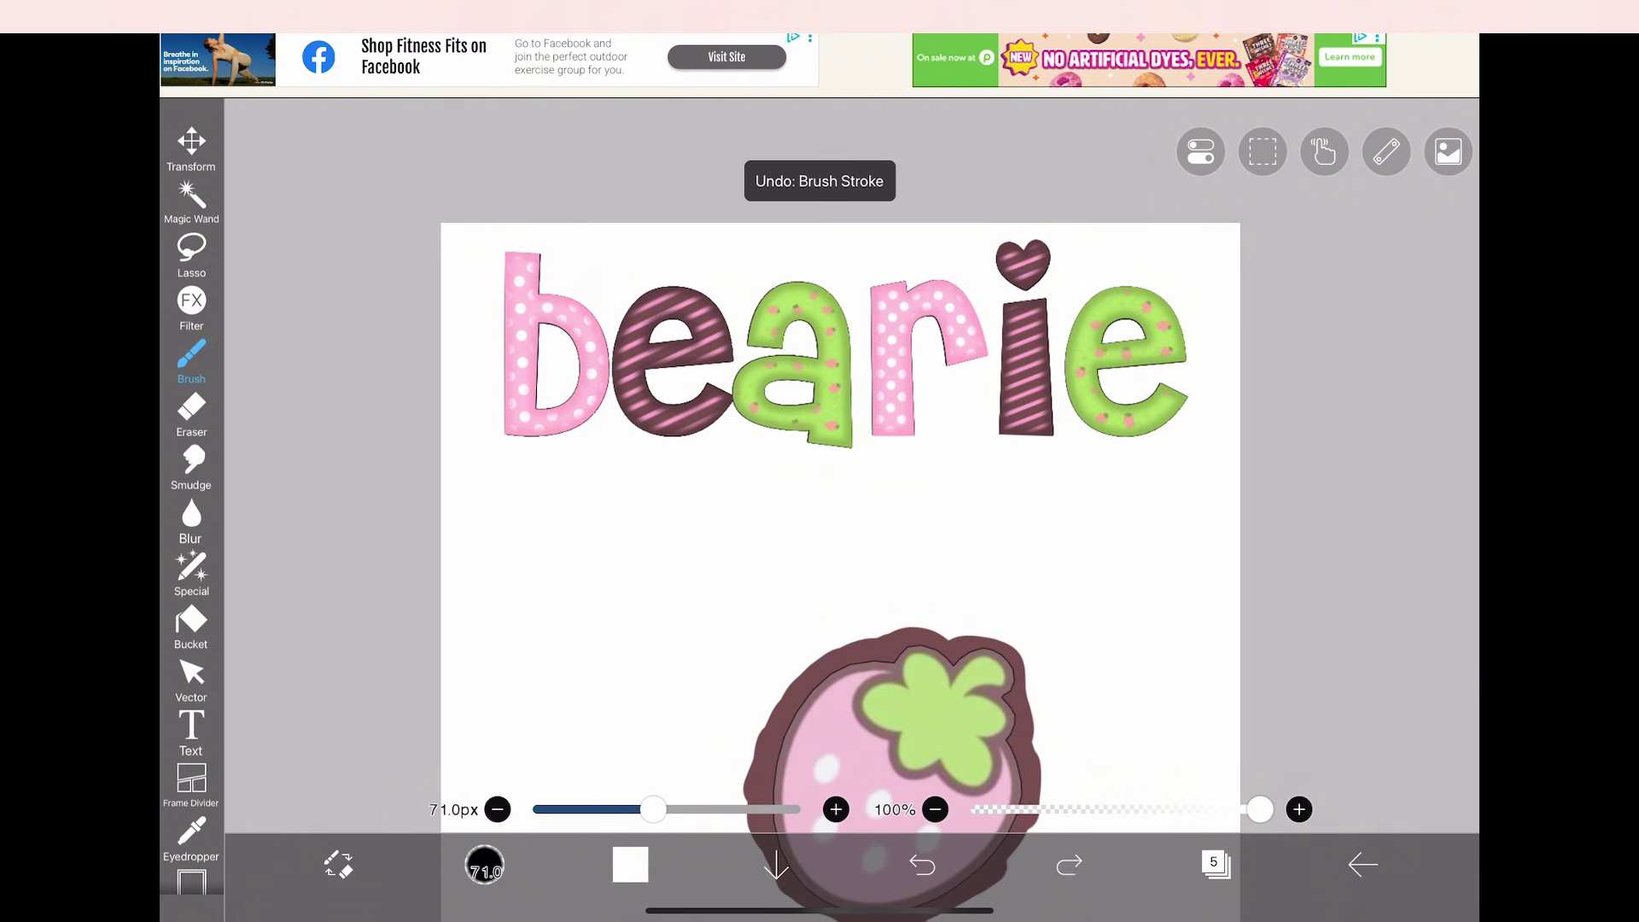
click(1215, 864)
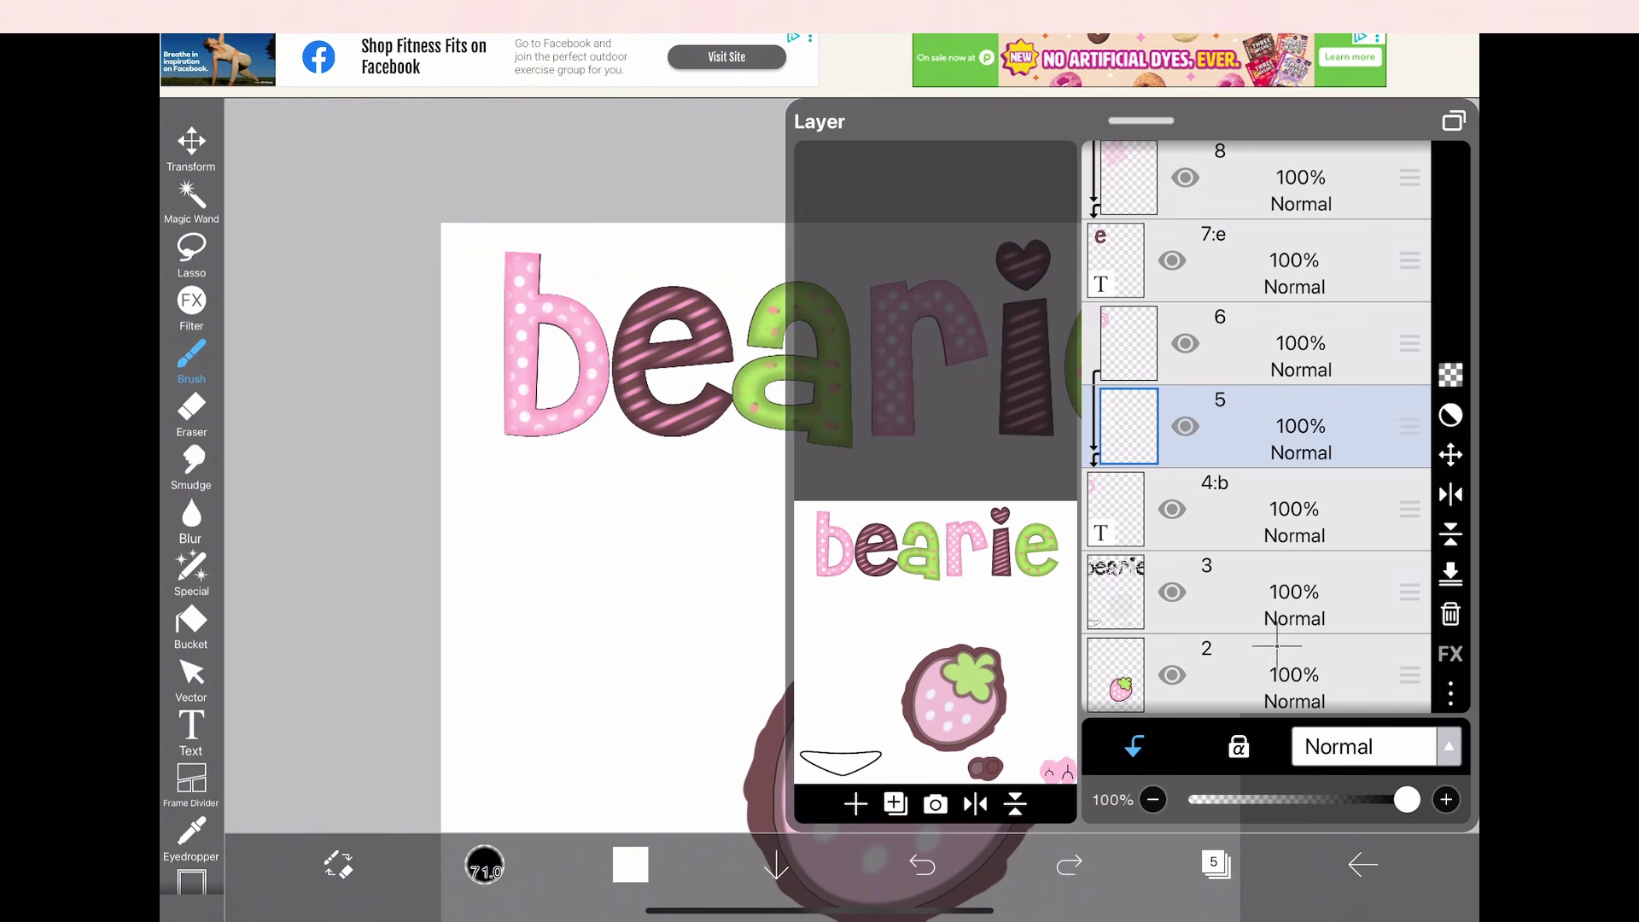
click(1215, 864)
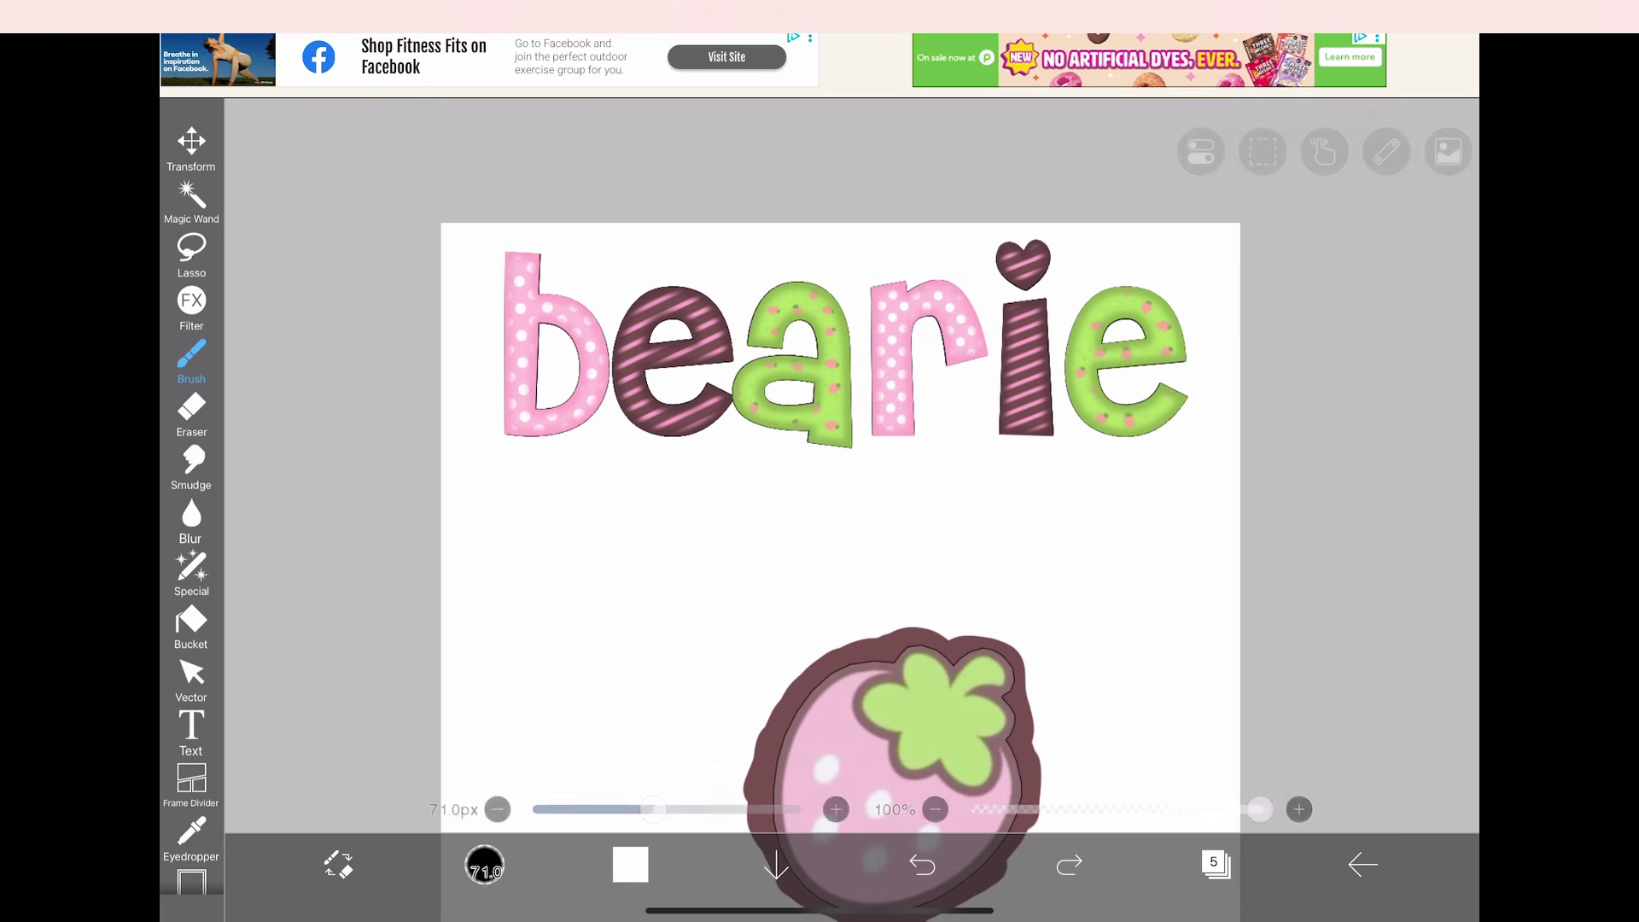
Select layer 1, which holds the brown backing around the strawberry
scroll(793, 367, up, 10)
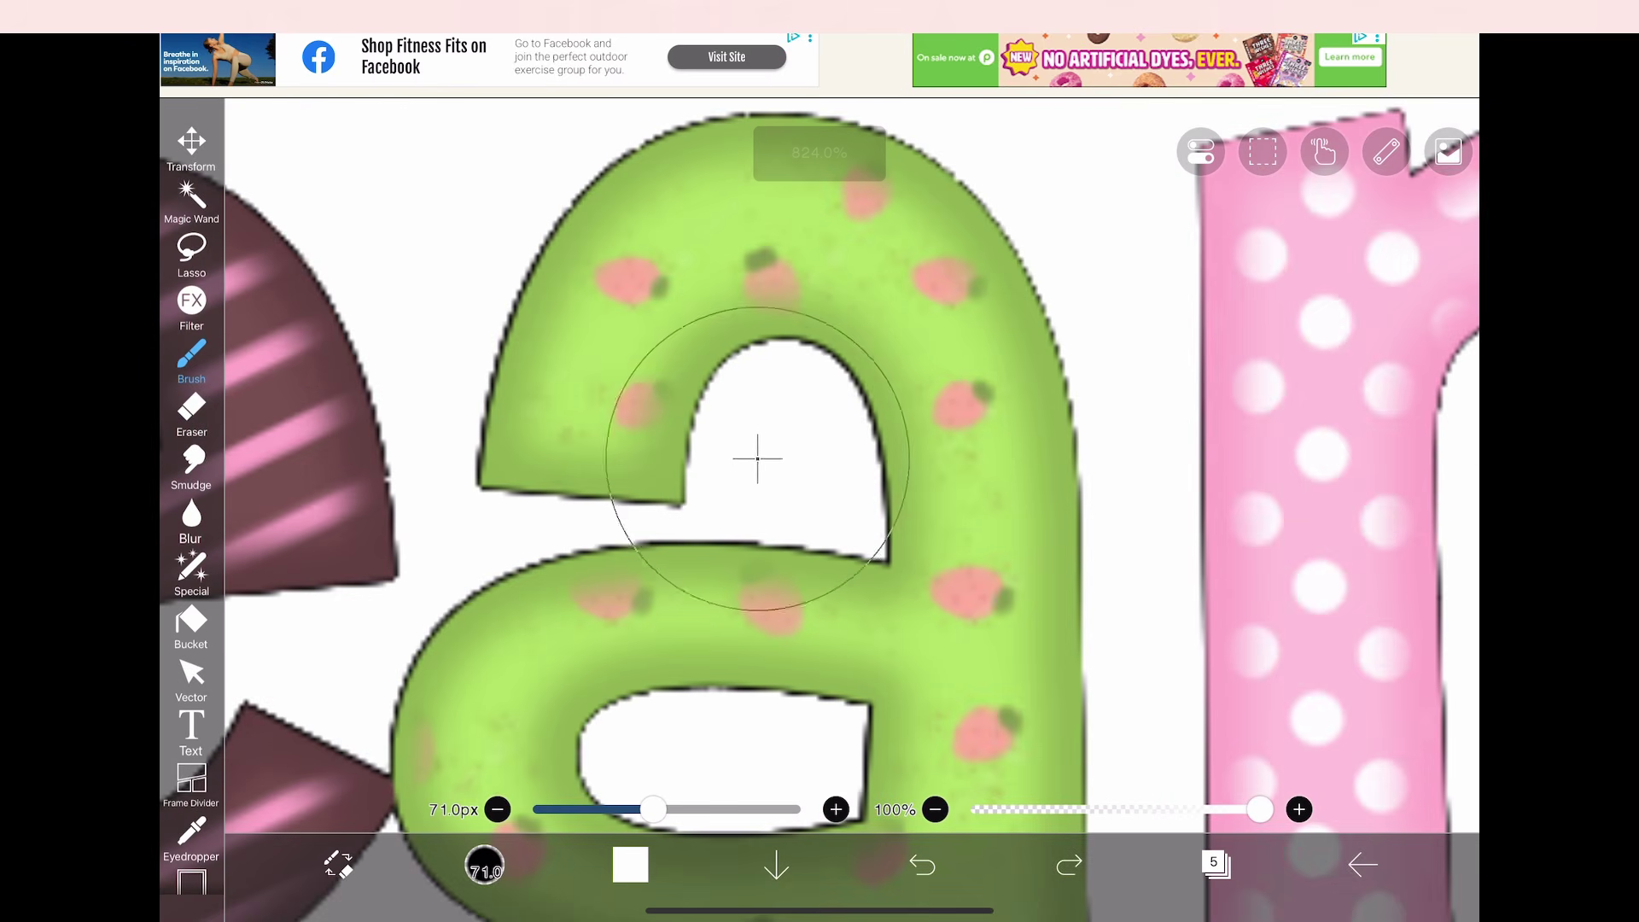
scroll(757, 458, down, 5)
scroll(862, 495, down, 1)
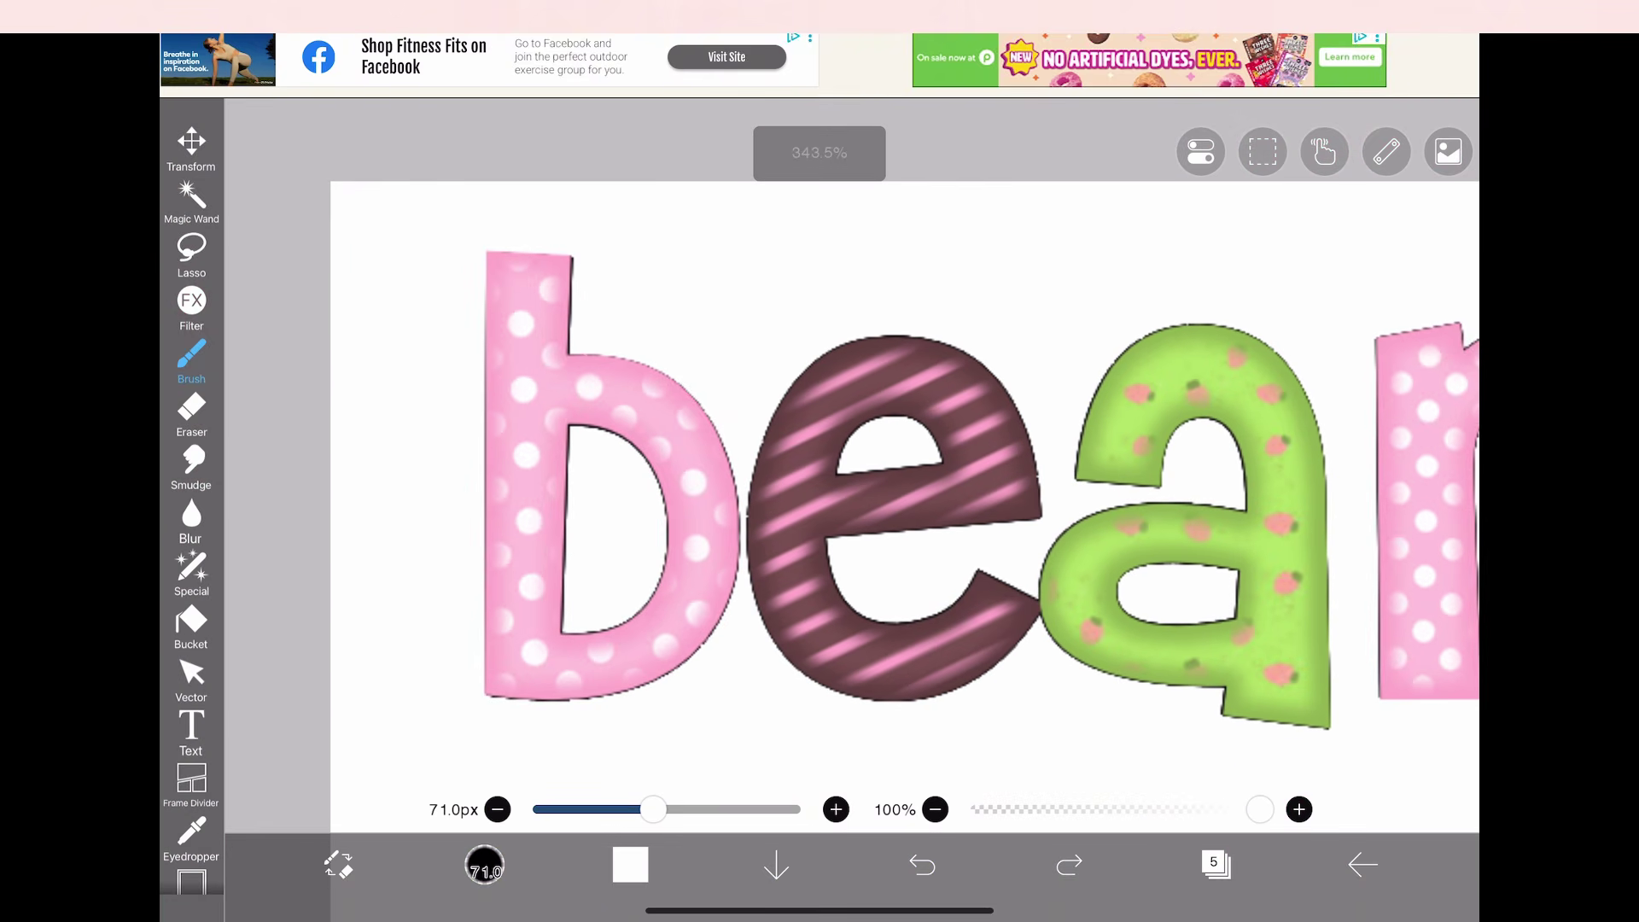
click(1215, 864)
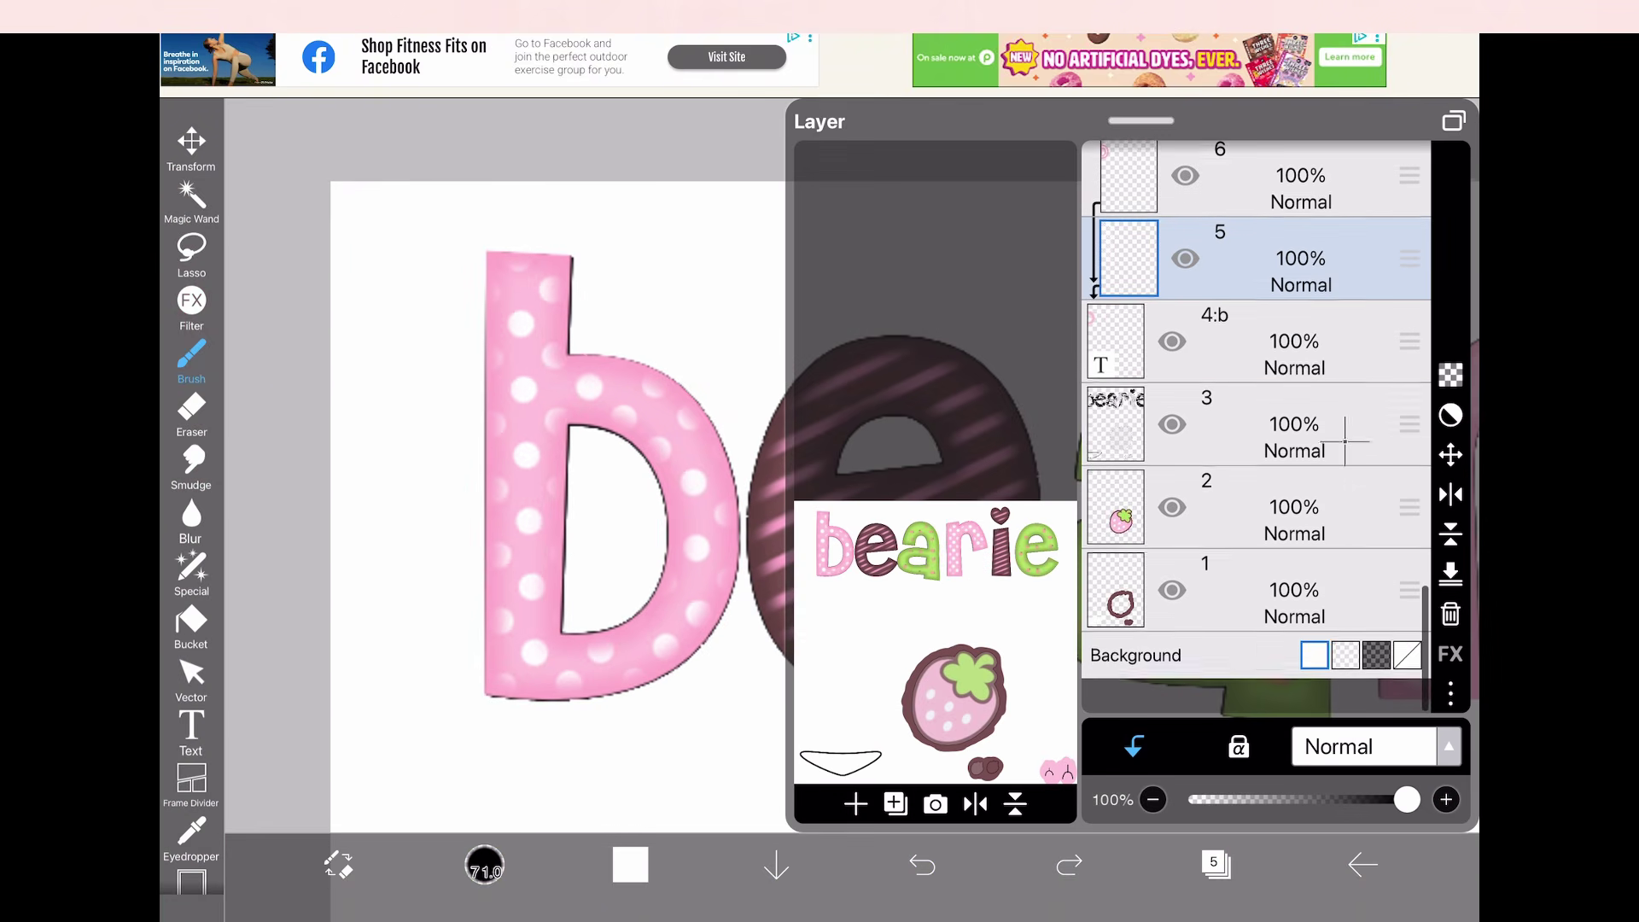
click(1231, 620)
click(1215, 865)
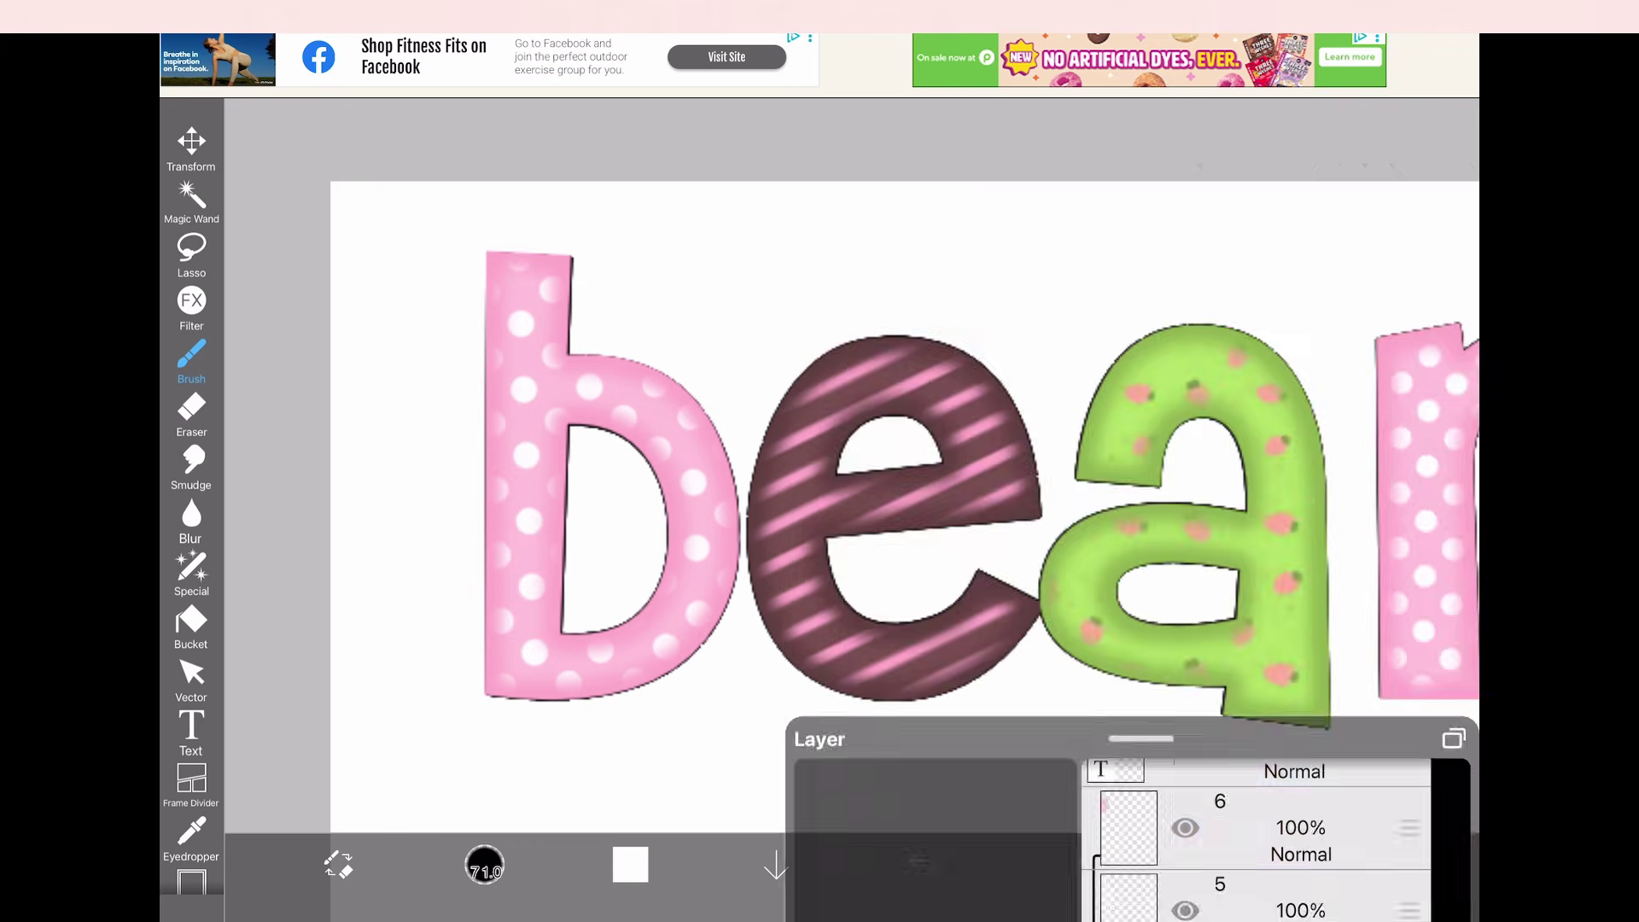
Sample the pink shading near the lower edge of the "b" as the brush colour
scroll(1024, 495, down, 5)
scroll(1024, 495, down, 2)
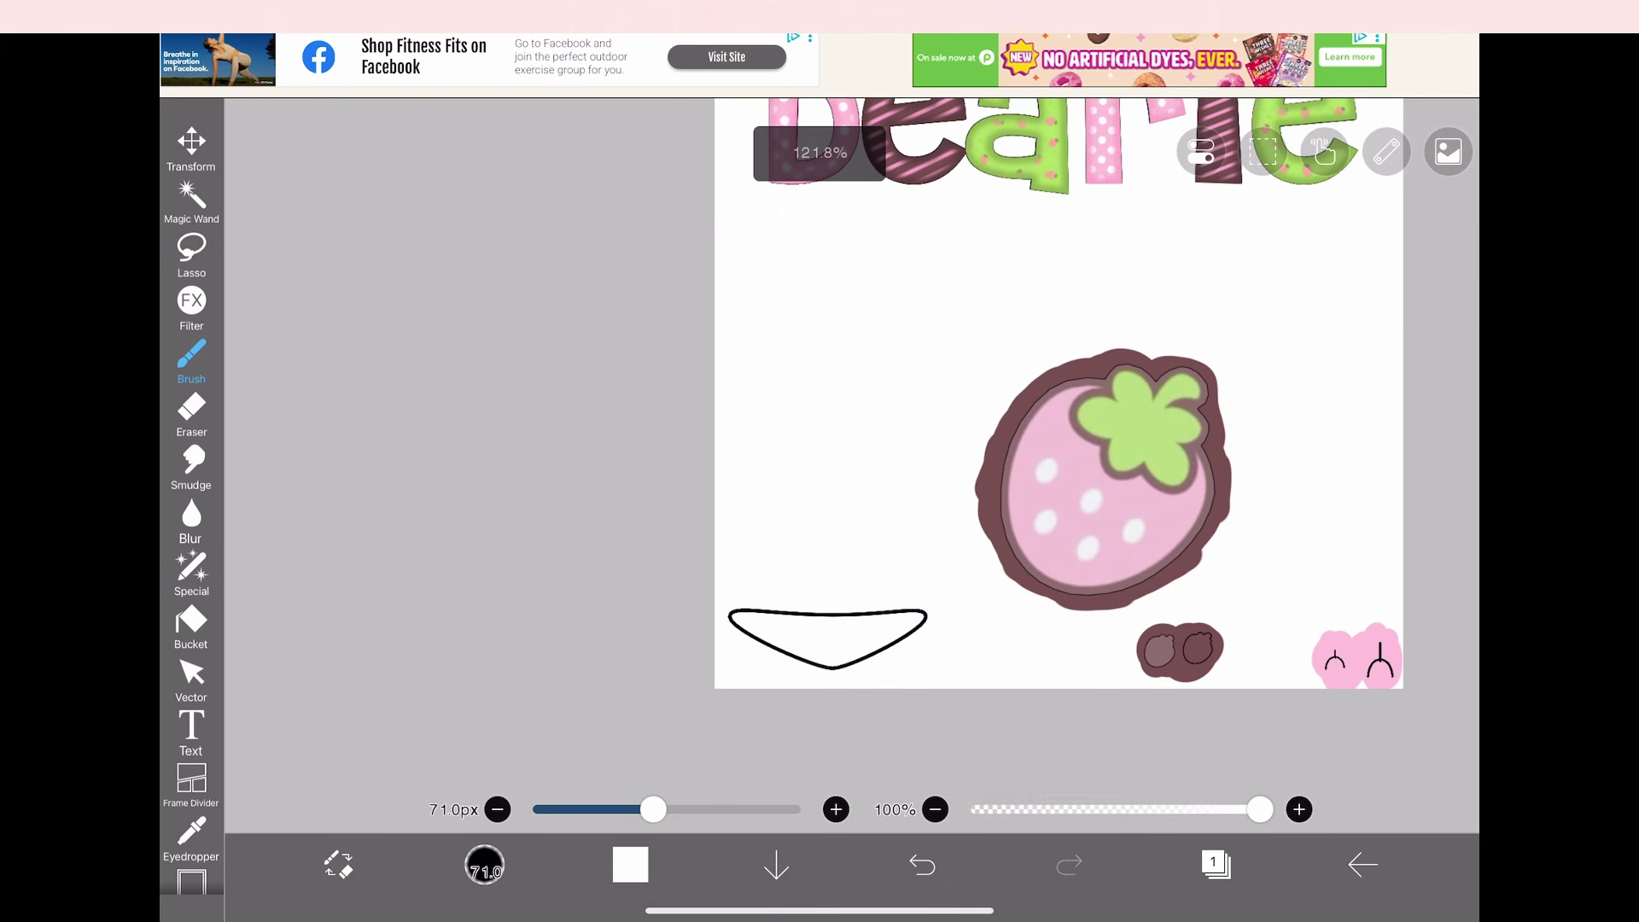
scroll(1058, 427, up, 4)
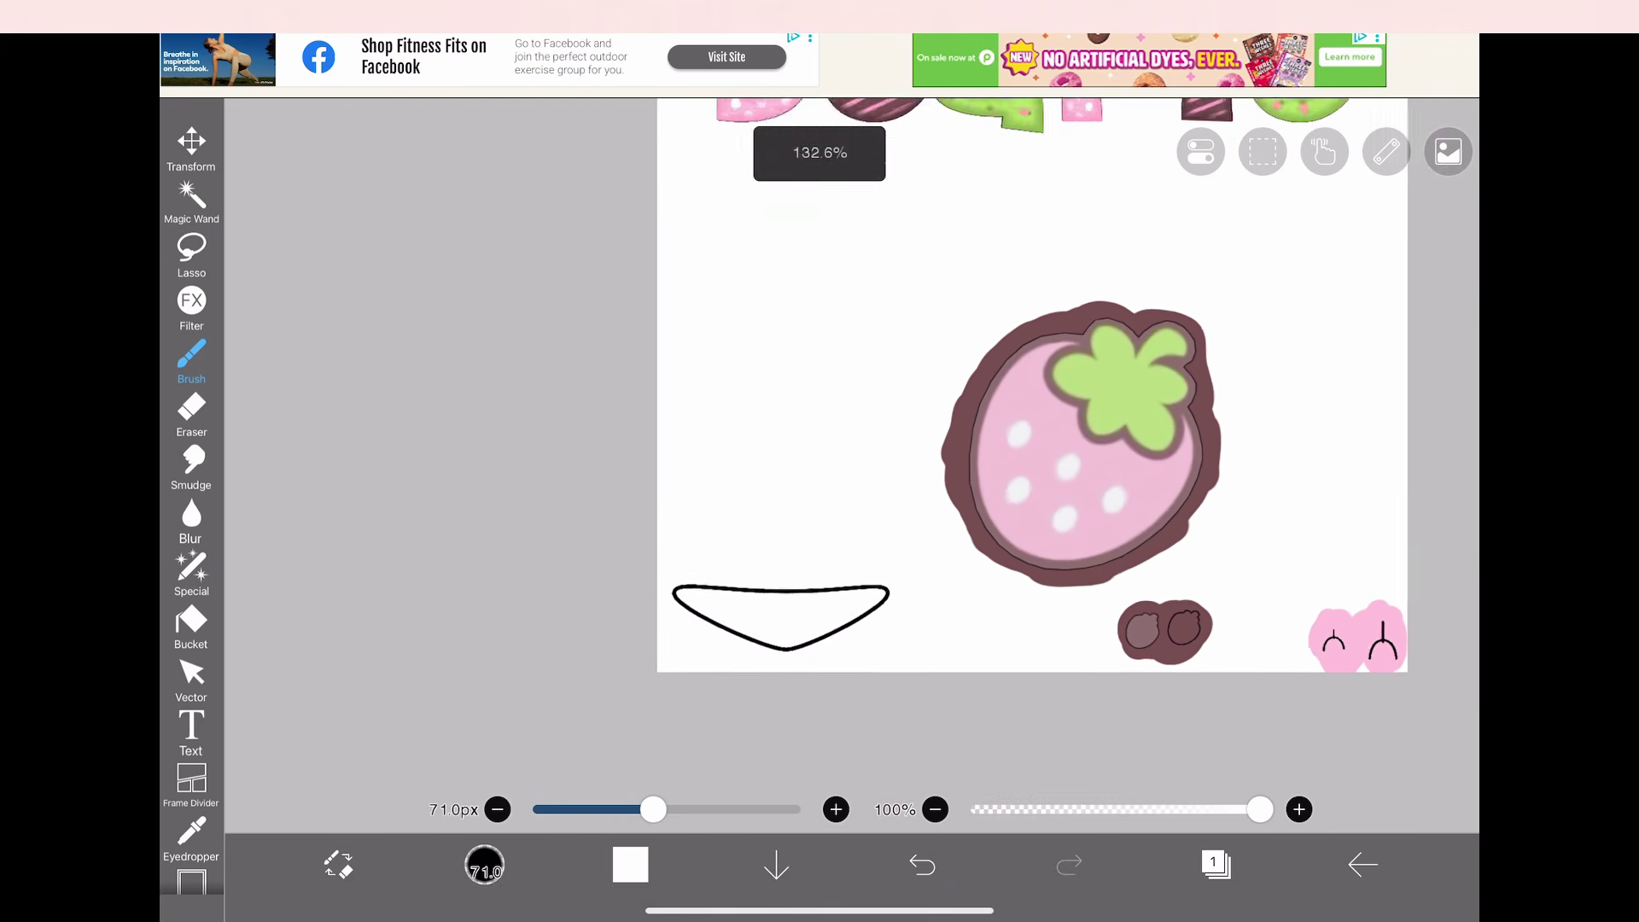
scroll(1058, 427, up, 3)
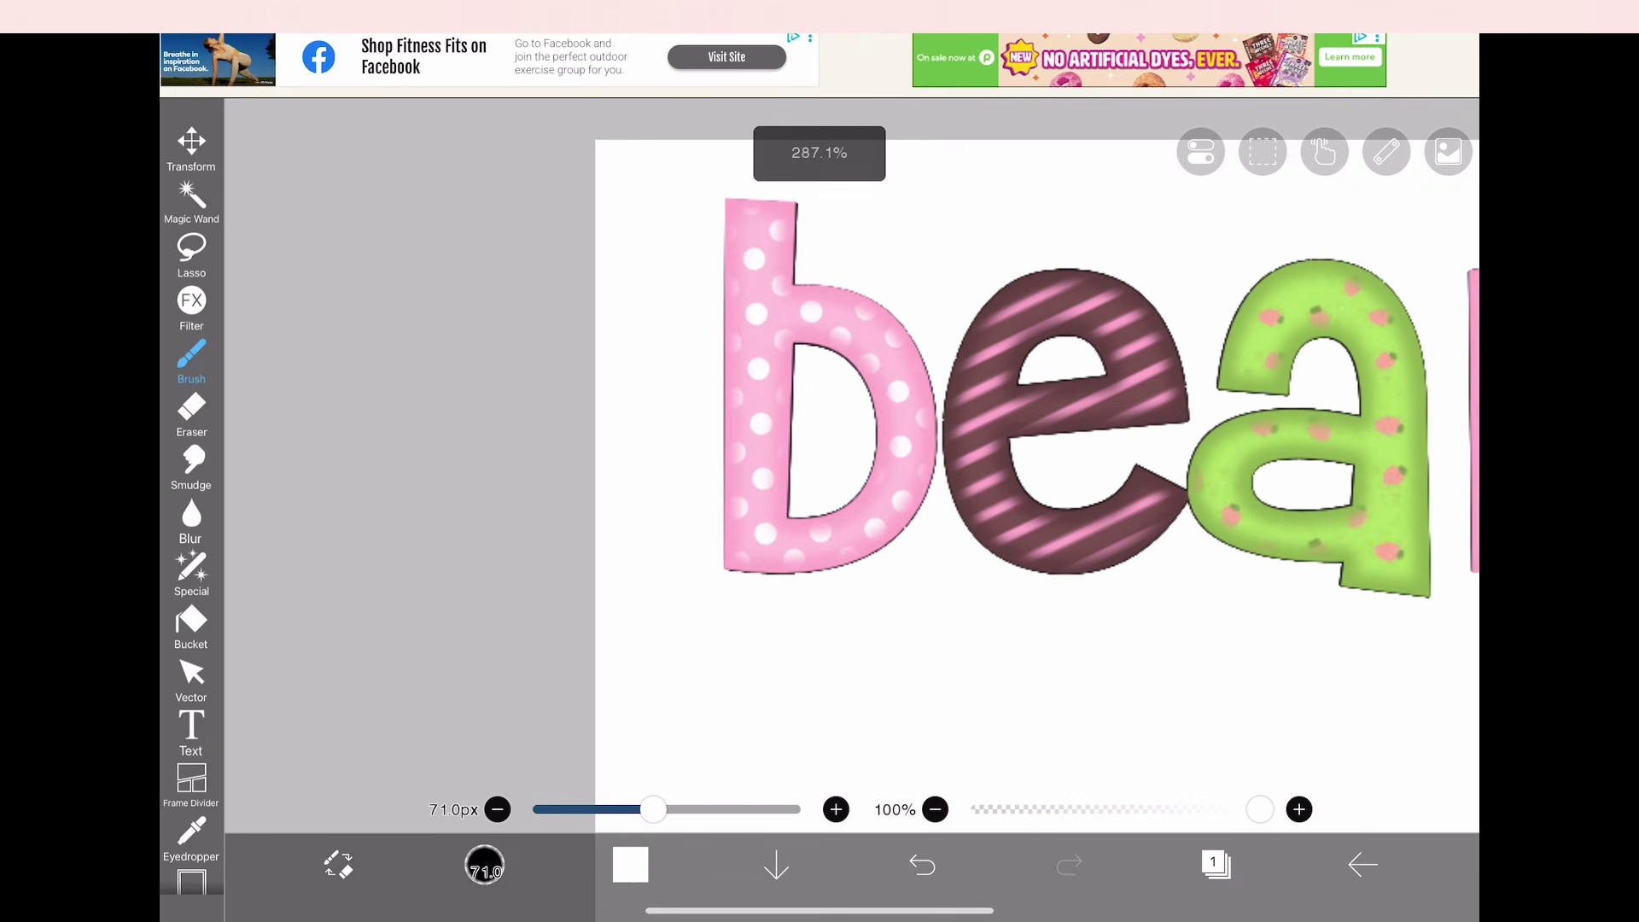
click(1216, 864)
click(666, 534)
scroll(665, 533, up, 10)
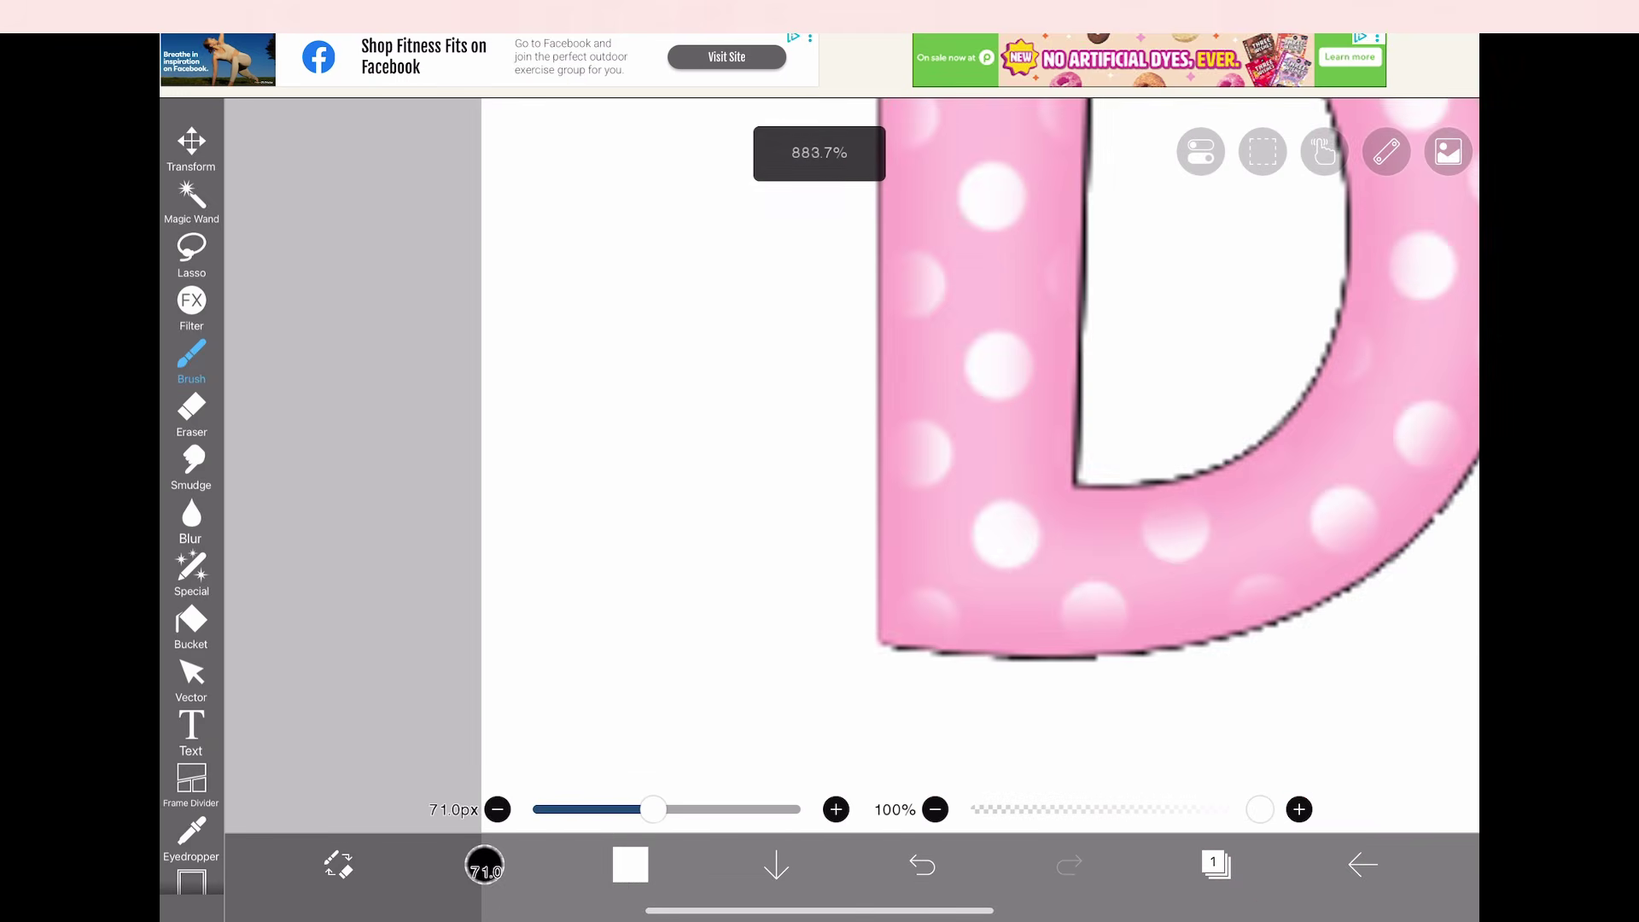
click(1050, 572)
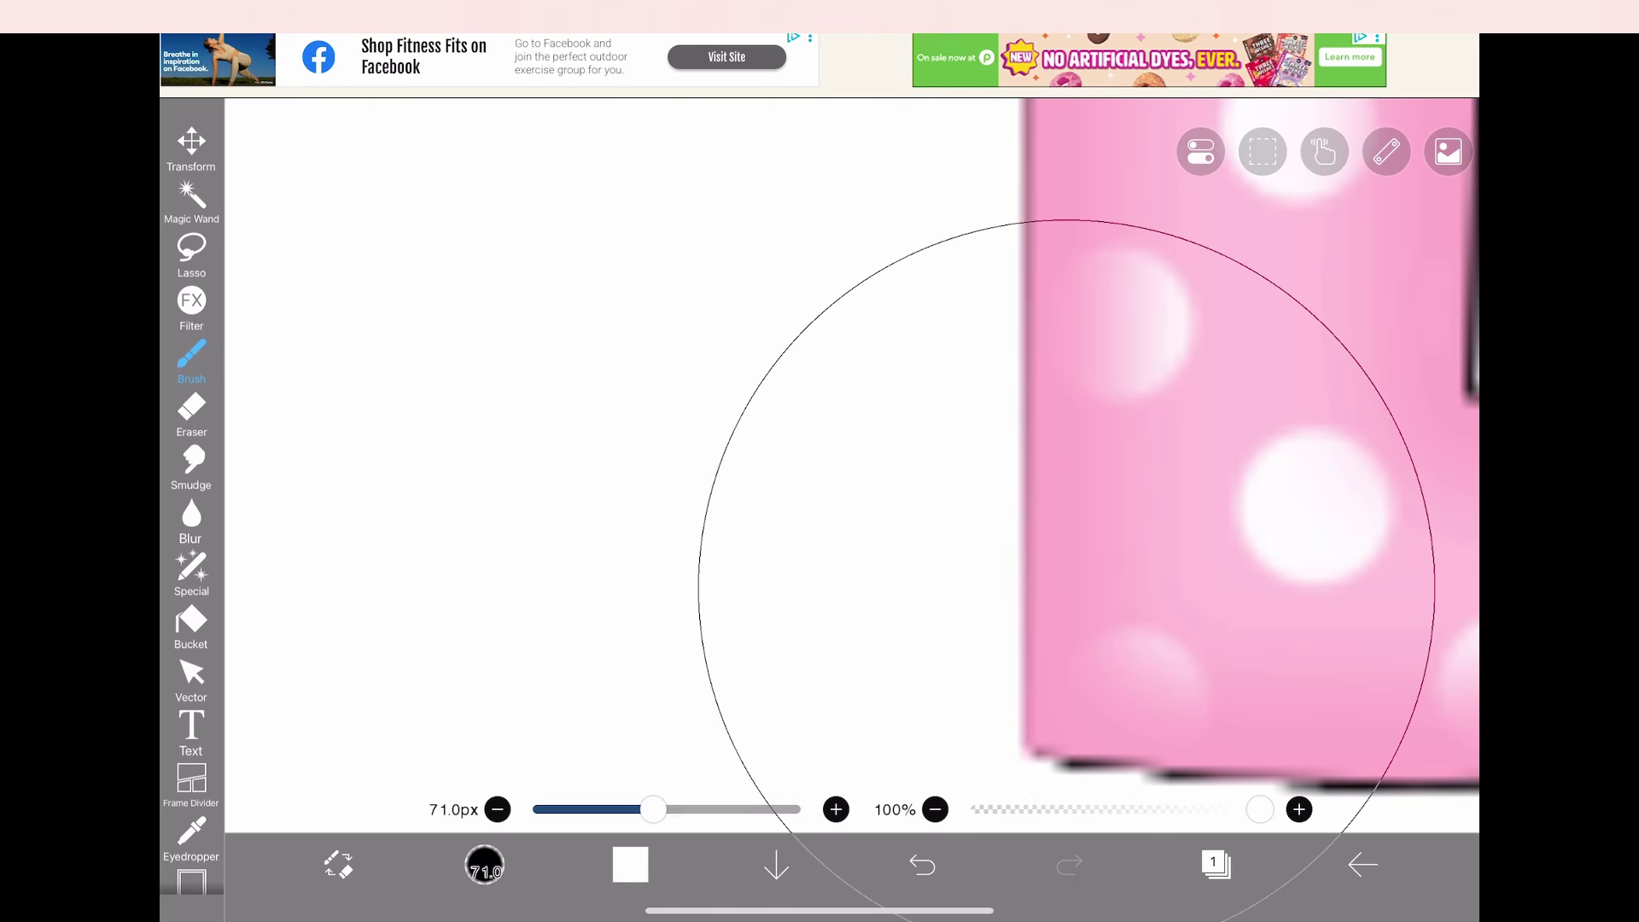
scroll(854, 469, down, 5)
scroll(853, 469, down, 5)
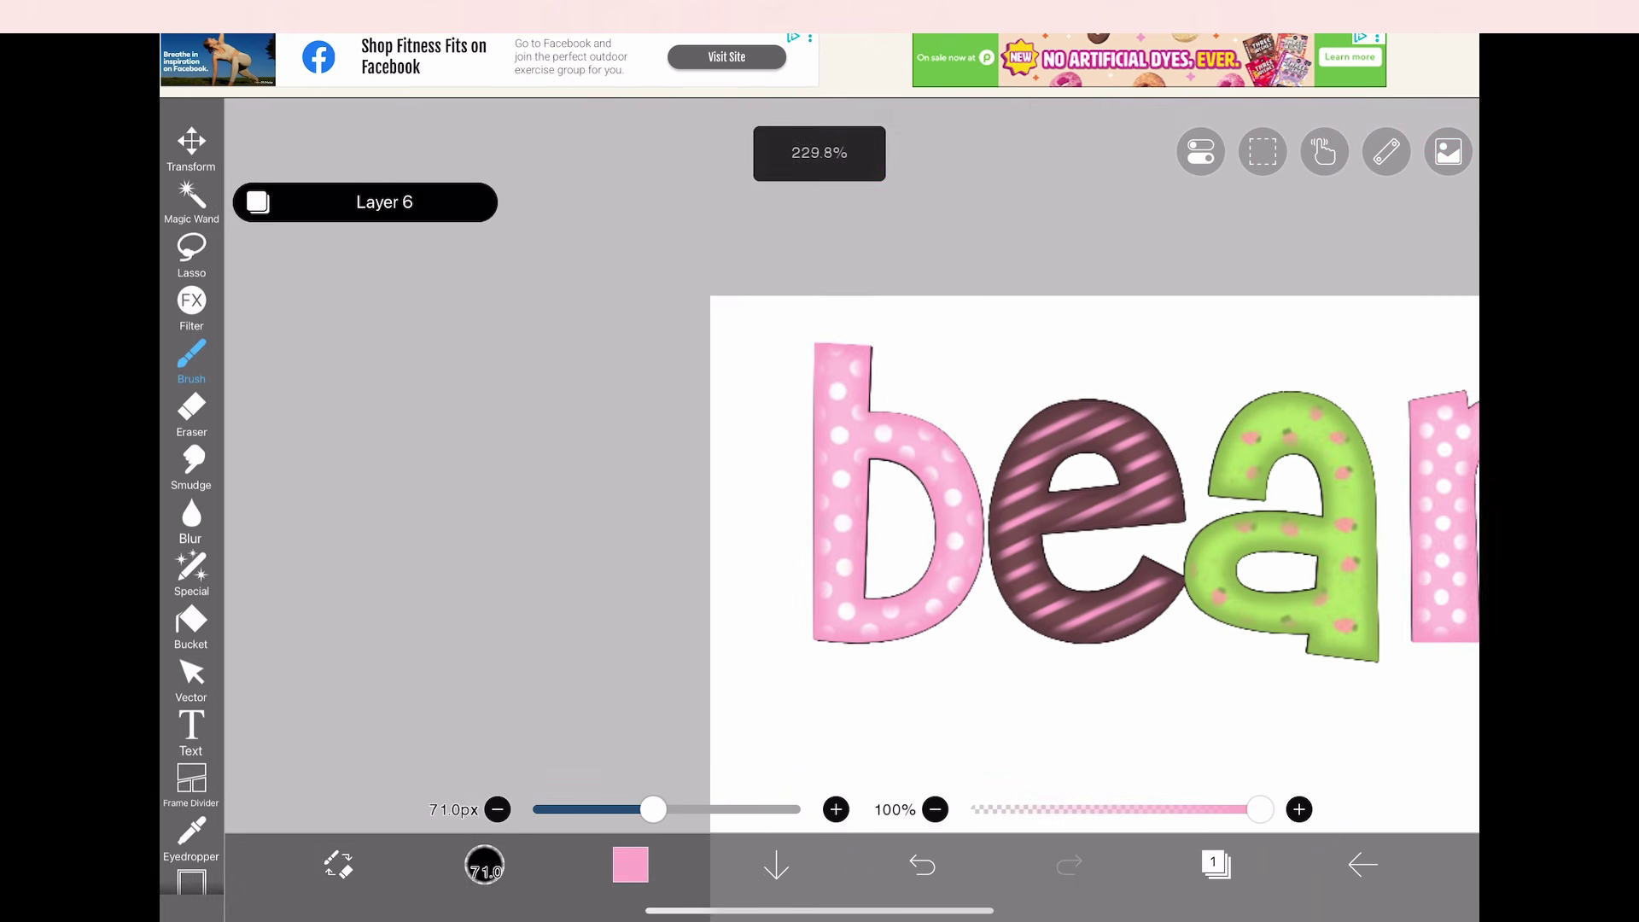
Paint the sampled pink behind the "b" and a dark brown sampled from the first "e" behind that letter
mouse_move(832, 636)
mouse_down()
mouse_move(808, 476)
mouse_move(853, 366)
mouse_move(879, 450)
mouse_up()
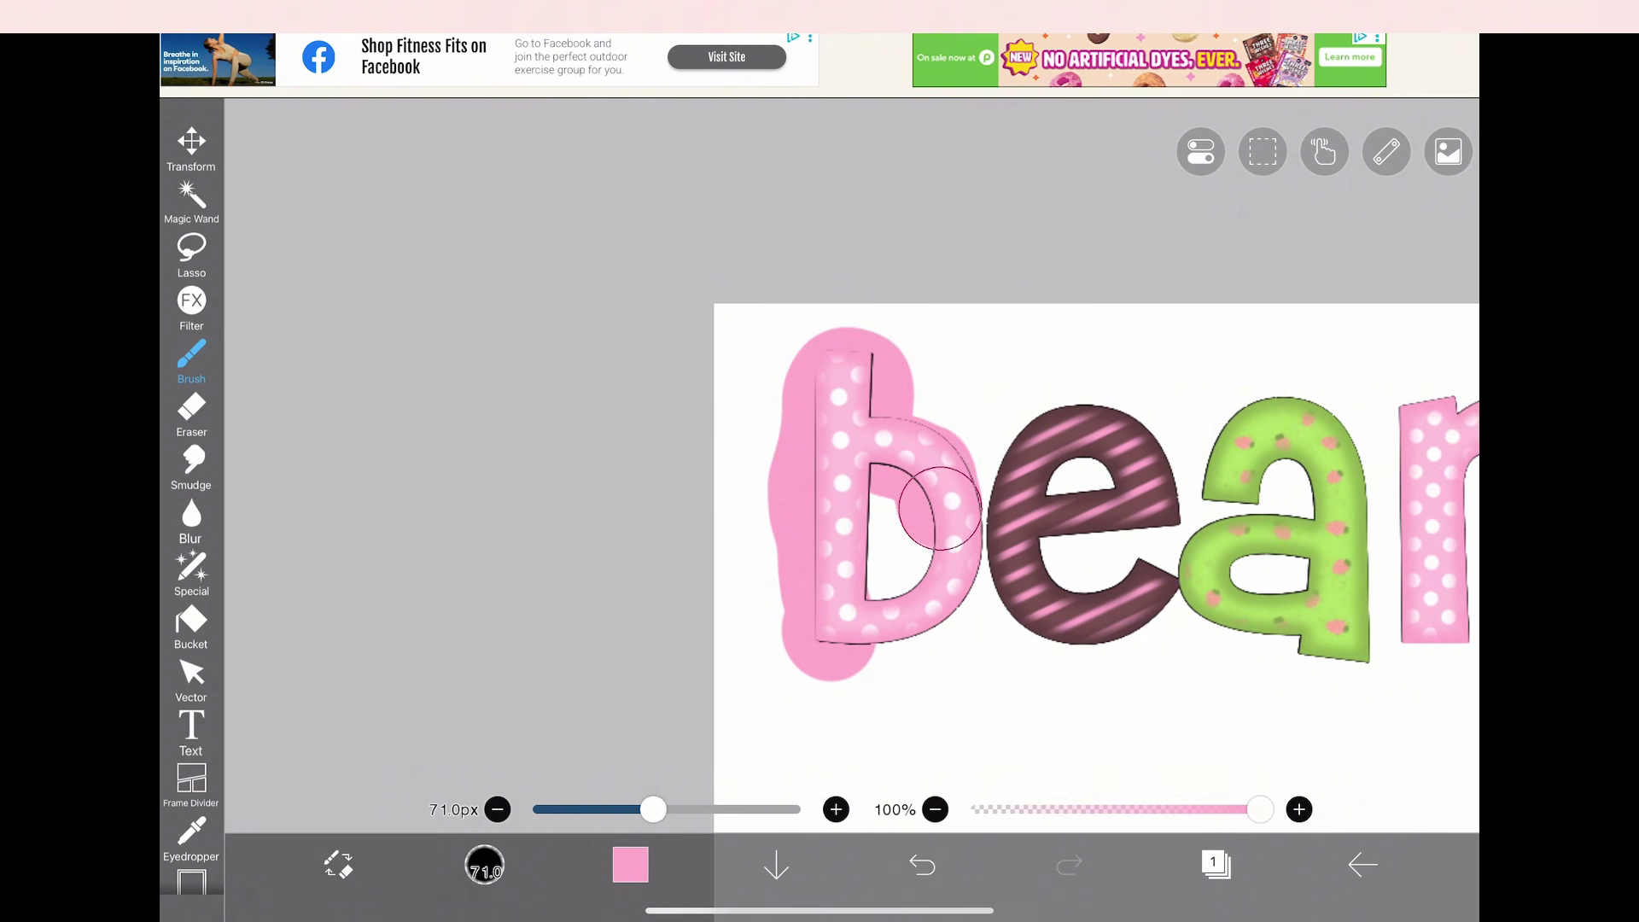
mouse_move(940, 509)
mouse_down()
mouse_move(946, 528)
mouse_move(869, 622)
mouse_up()
scroll(854, 469, up, 10)
click(752, 509)
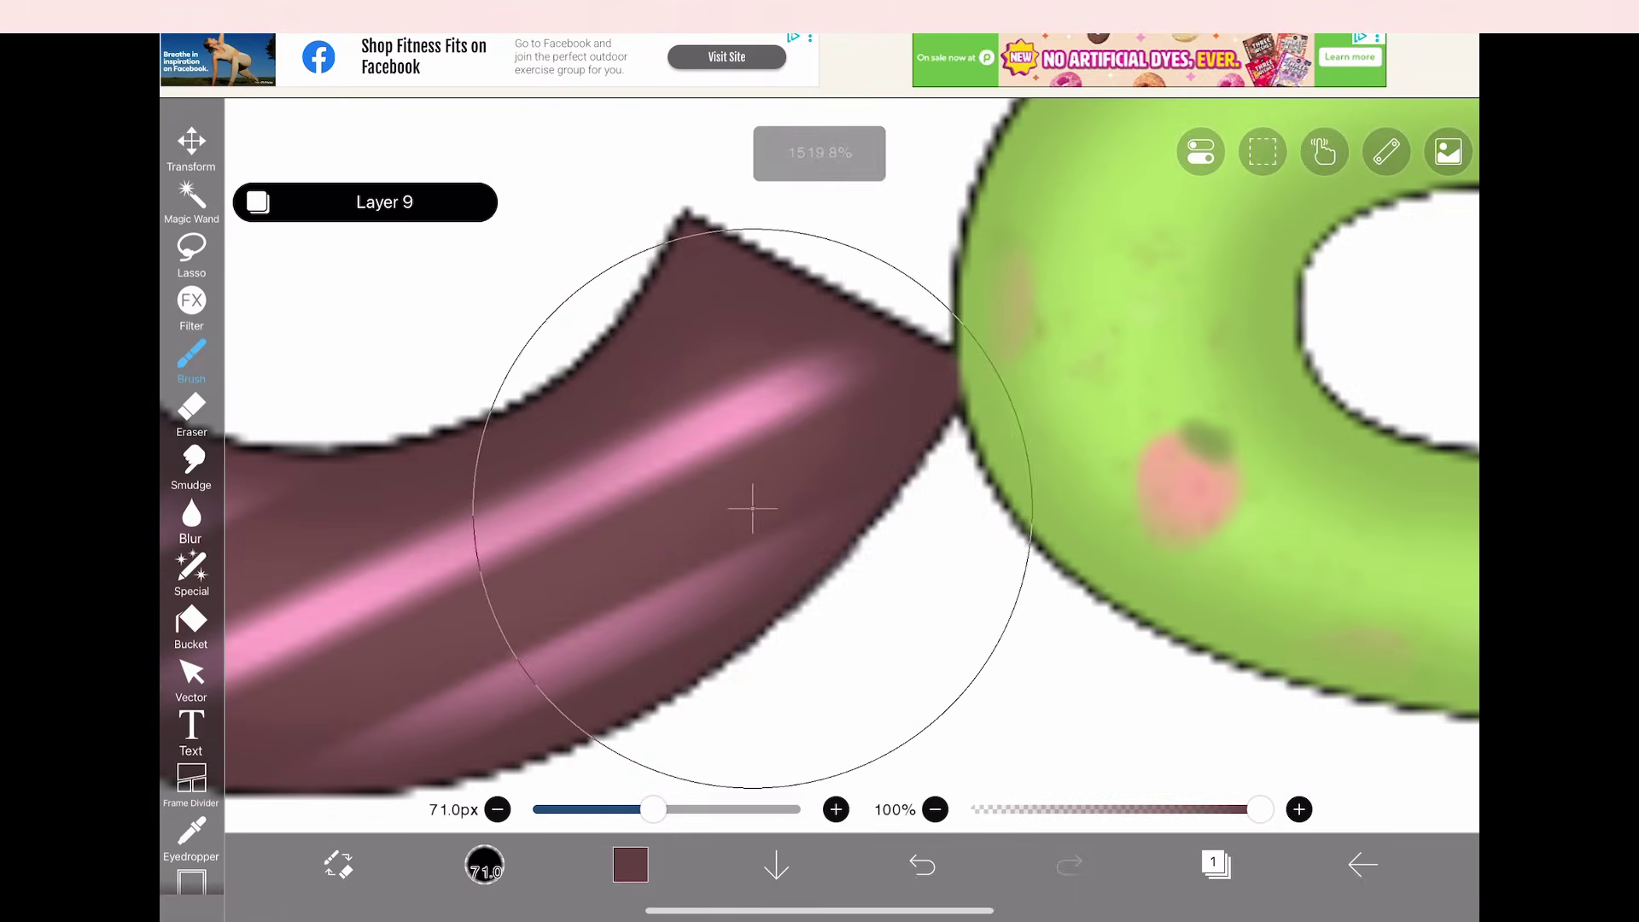
drag(752, 509, 676, 475)
scroll(853, 469, down, 8)
mouse_move(478, 649)
mouse_down()
mouse_move(410, 443)
mouse_move(708, 401)
mouse_move(632, 453)
mouse_up()
Sample the green shading at the edge of the "a" and paint it behind the letter
scroll(853, 470, up, 10)
click(955, 515)
scroll(853, 469, down, 5)
key(ctrl+z)
mouse_move(1028, 636)
mouse_down()
mouse_move(944, 629)
mouse_move(902, 532)
mouse_up()
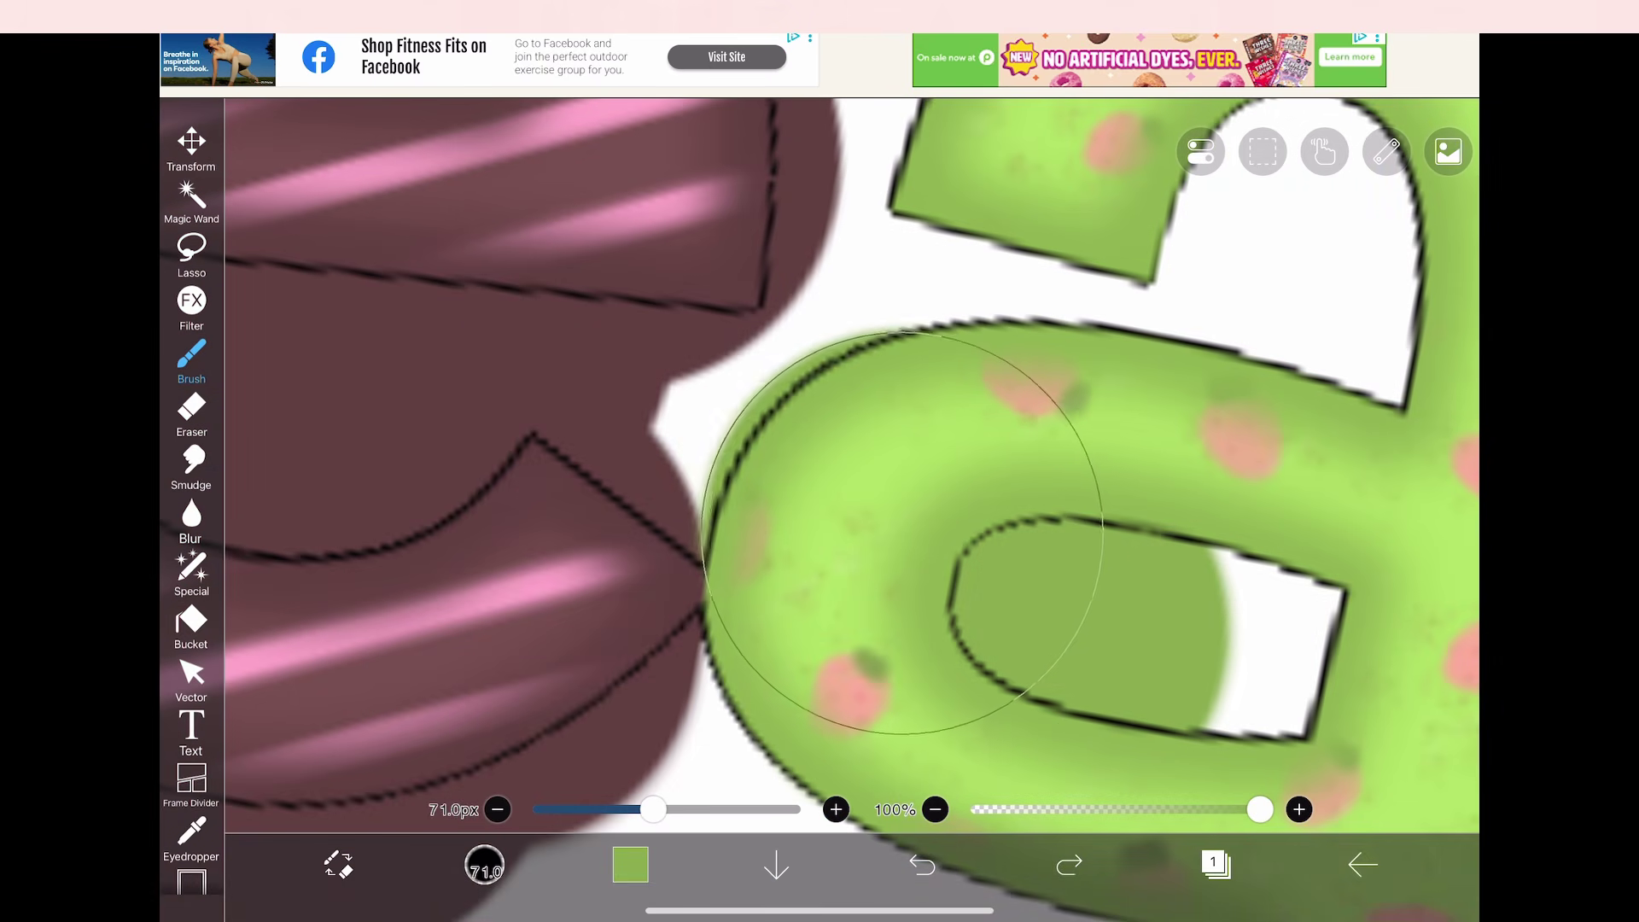
scroll(853, 469, down, 8)
Sample the pink at the foot of the "r" and paint it behind the letter
scroll(853, 384, up, 10)
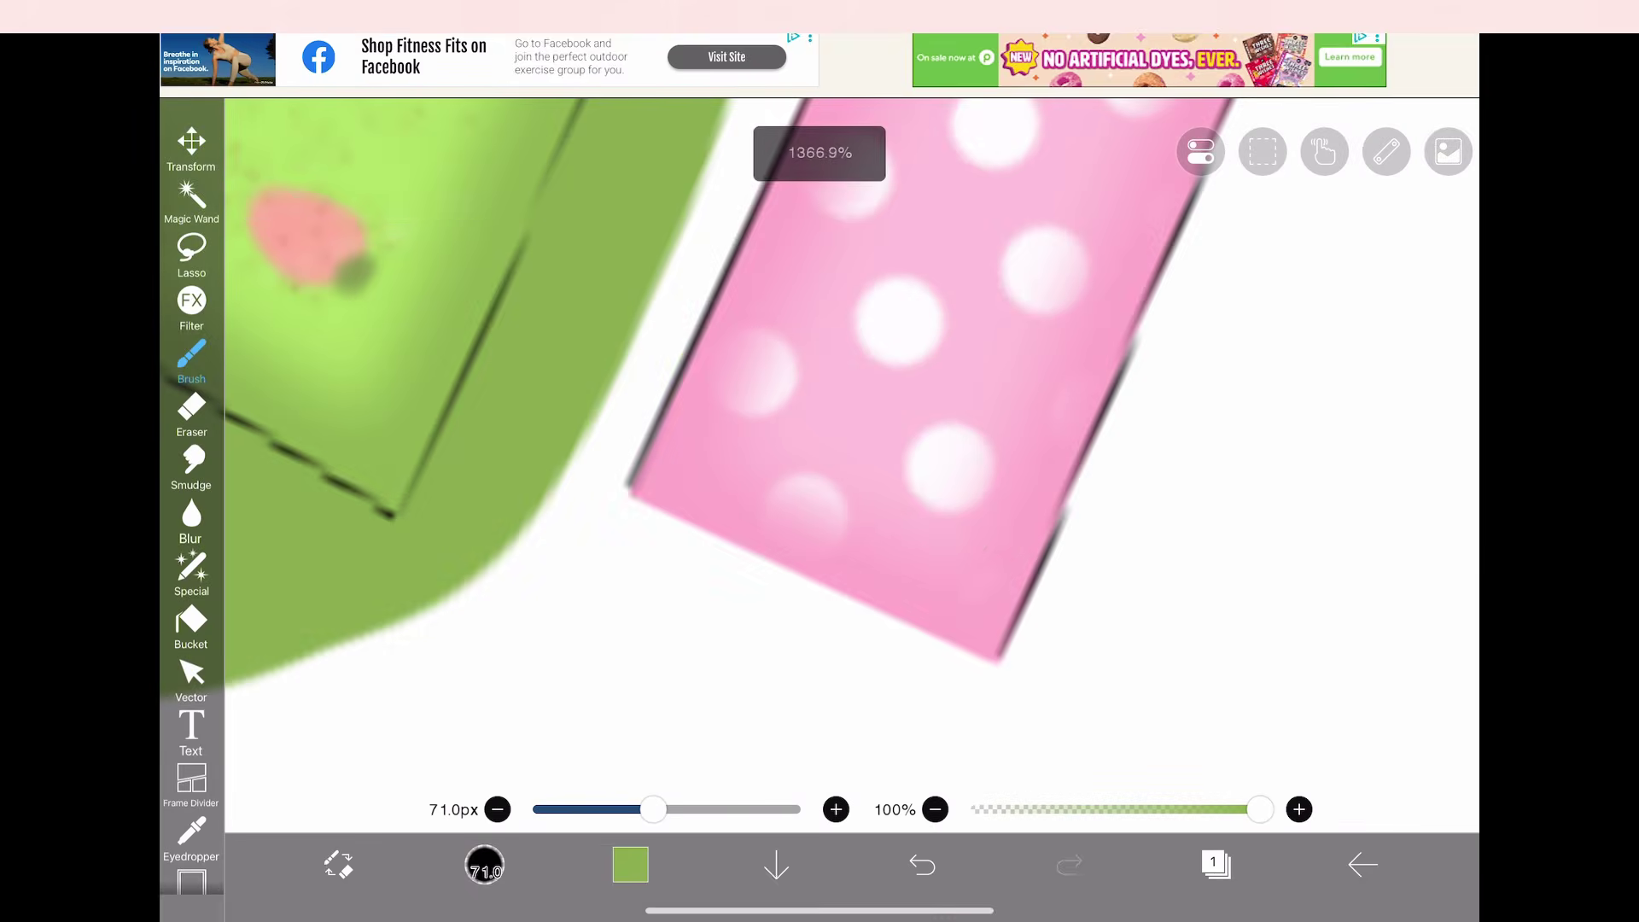
click(904, 589)
scroll(854, 469, down, 5)
drag(826, 718, 871, 512)
scroll(853, 469, down, 4)
key(ctrl+z)
drag(934, 427, 1016, 375)
Sample the dark brown of the "i" and paint it behind the stem and its heart-shaped dot
scroll(1024, 469, up, 5)
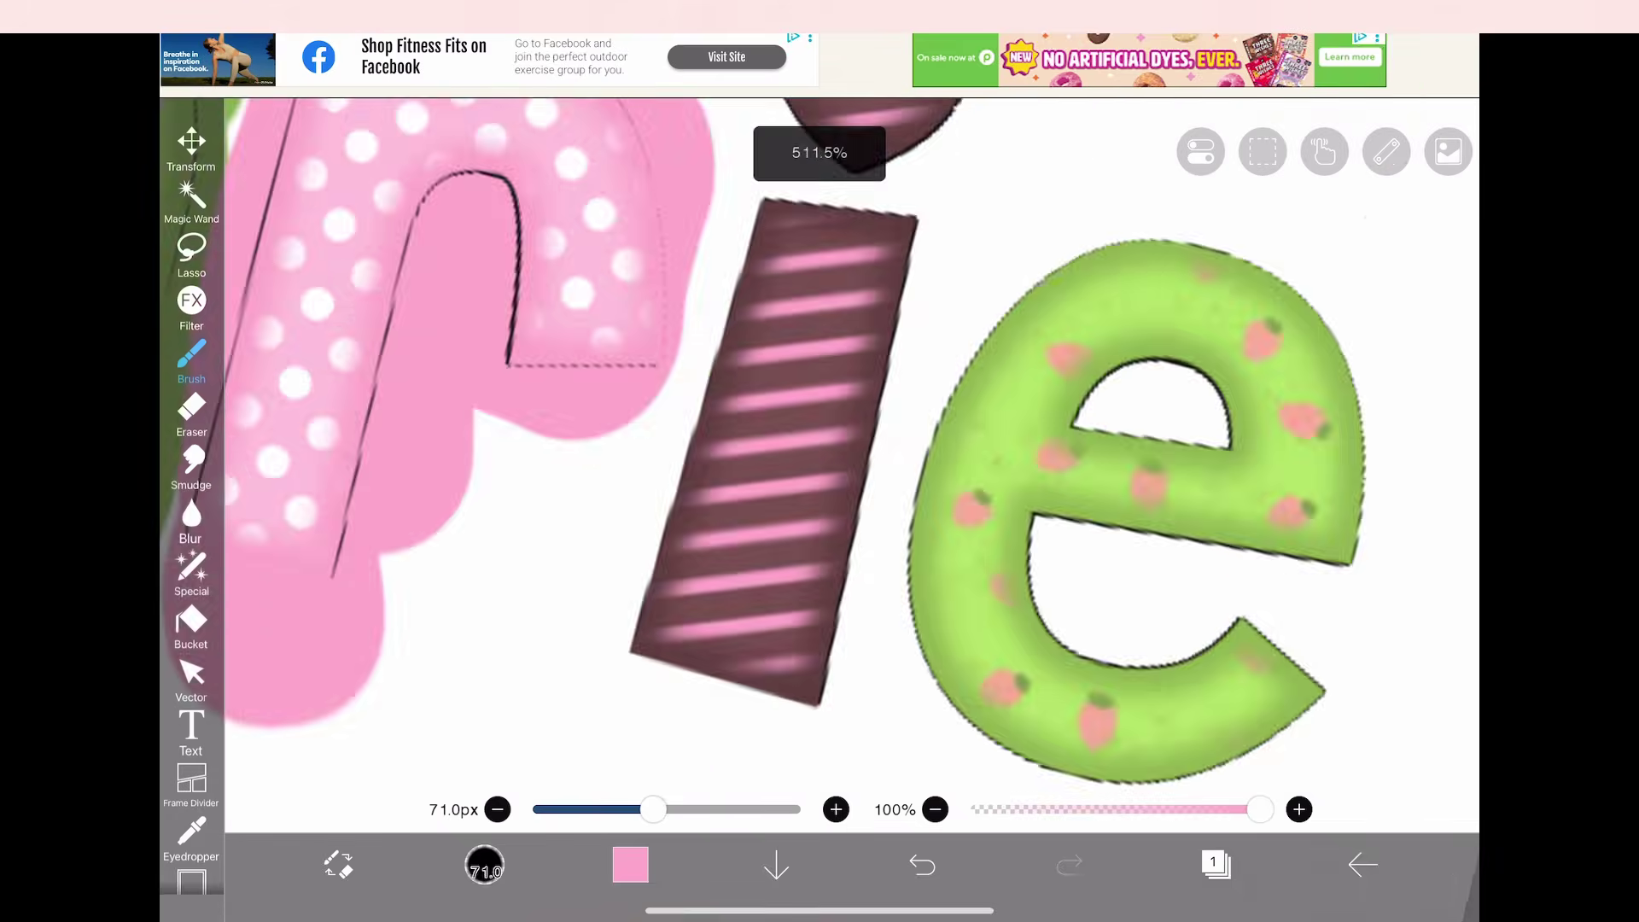
click(789, 598)
drag(760, 661, 681, 647)
key(ctrl+z)
scroll(820, 469, down, 3)
mouse_move(729, 734)
mouse_down()
mouse_move(651, 713)
mouse_move(708, 341)
mouse_up()
key(ctrl+z)
drag(747, 171, 763, 192)
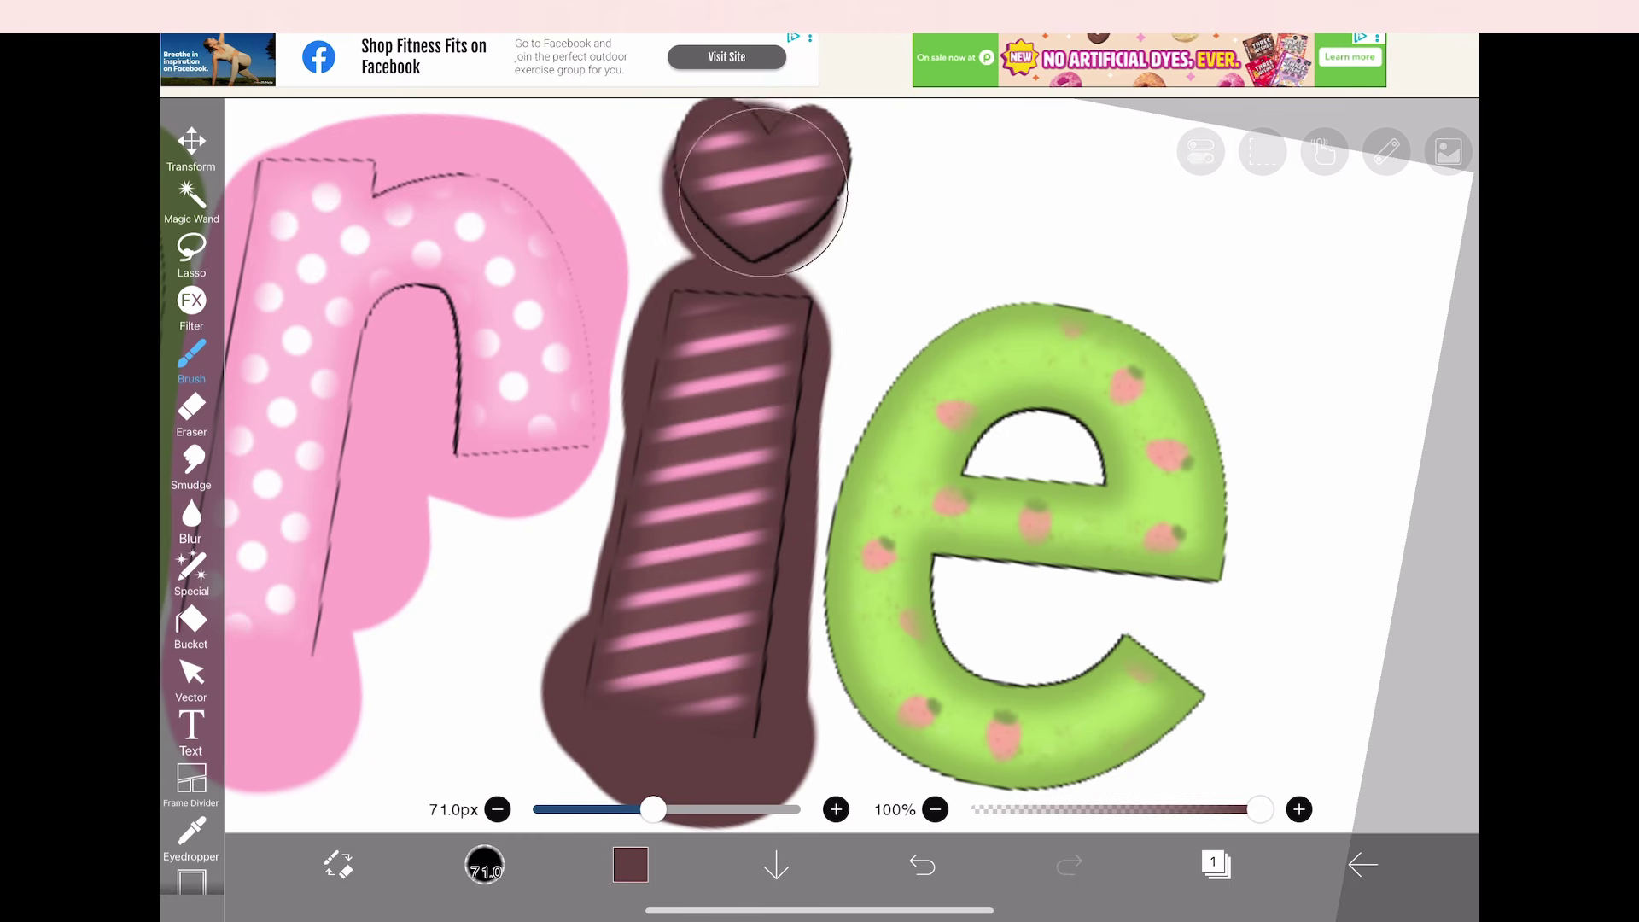
Sample the green shading of the last "e" and paint it behind the letter
scroll(1024, 555, up, 8)
click(897, 546)
scroll(853, 469, down, 8)
mouse_move(1100, 589)
mouse_down()
mouse_move(761, 472)
mouse_move(867, 610)
mouse_up()
scroll(854, 469, down, 6)
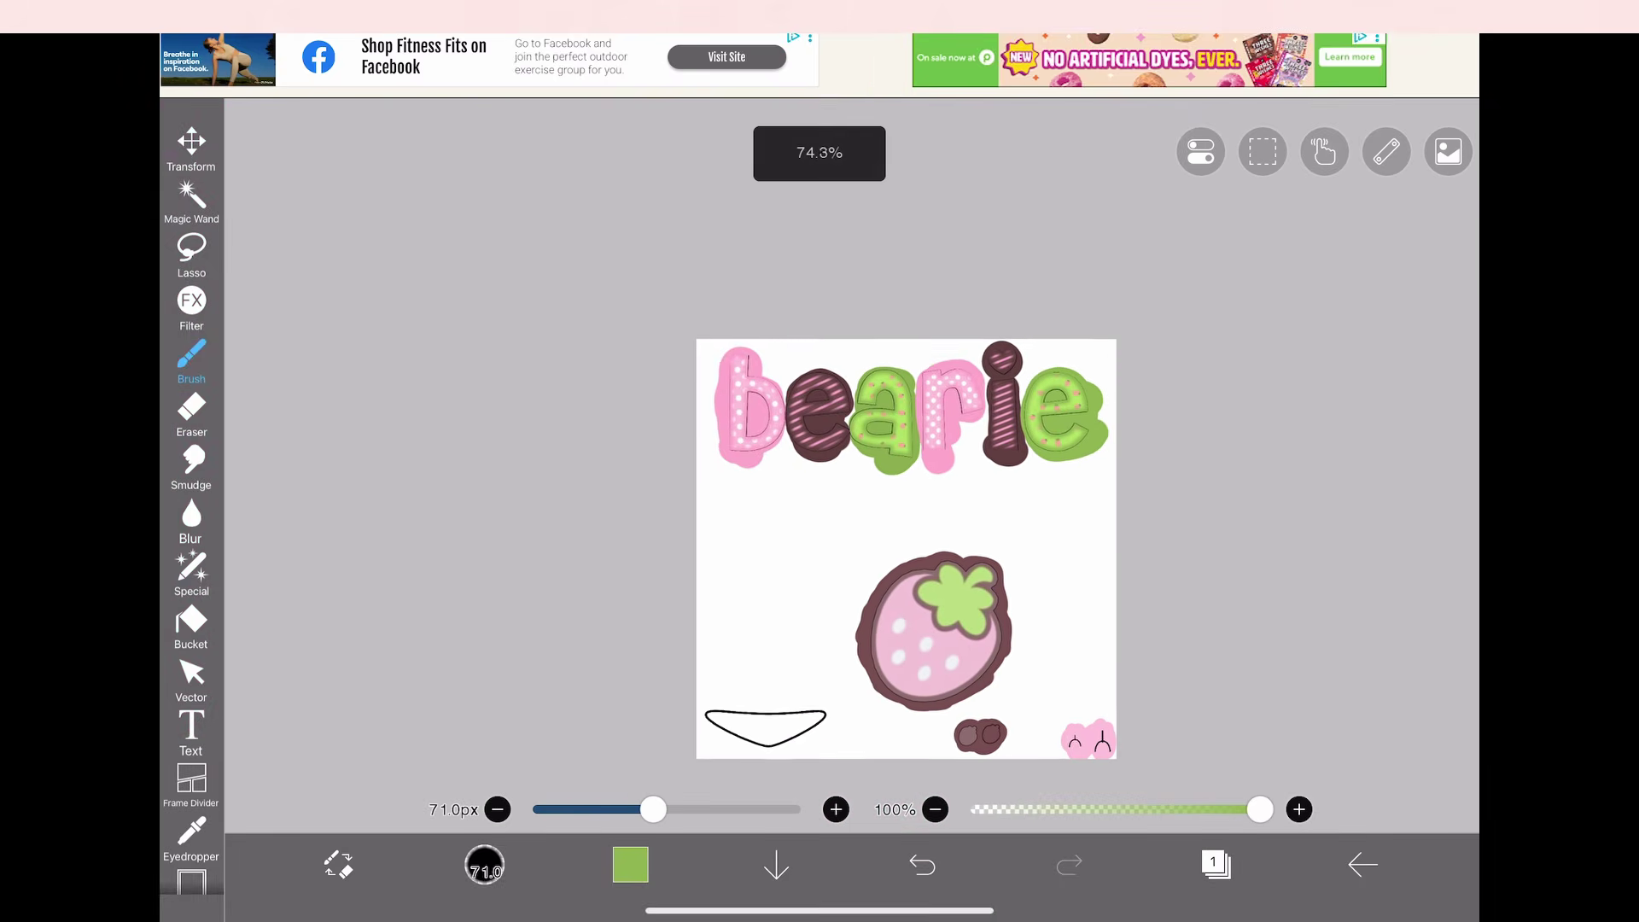
Hide layer 3, which holds the black outlines of the letters and charm
scroll(1059, 548, up, 5)
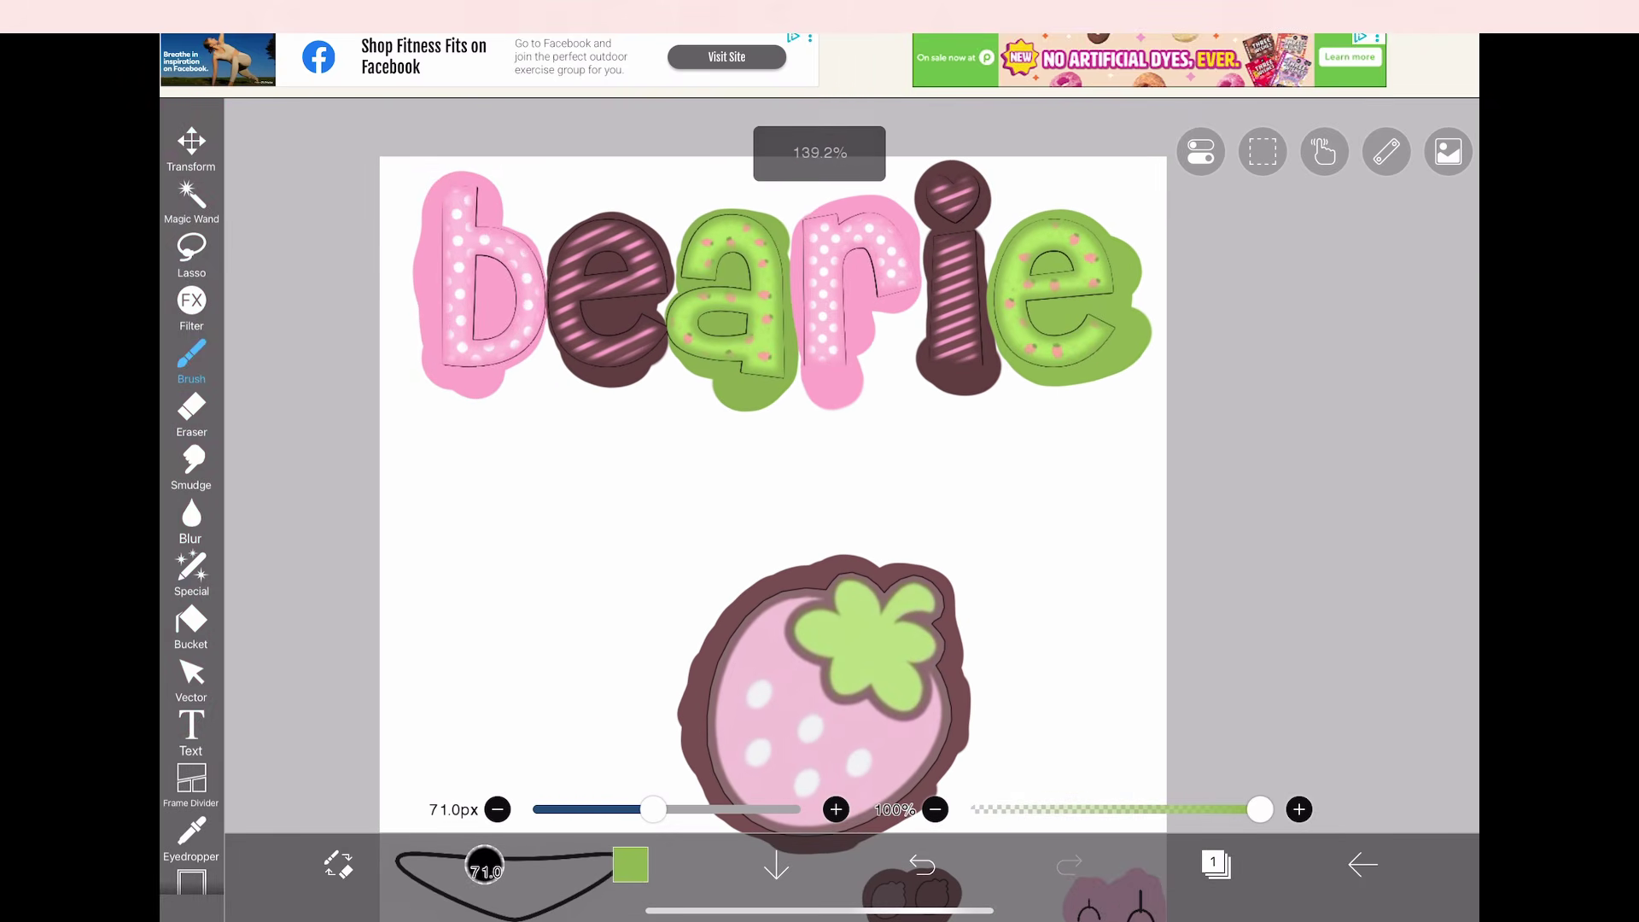
click(1216, 864)
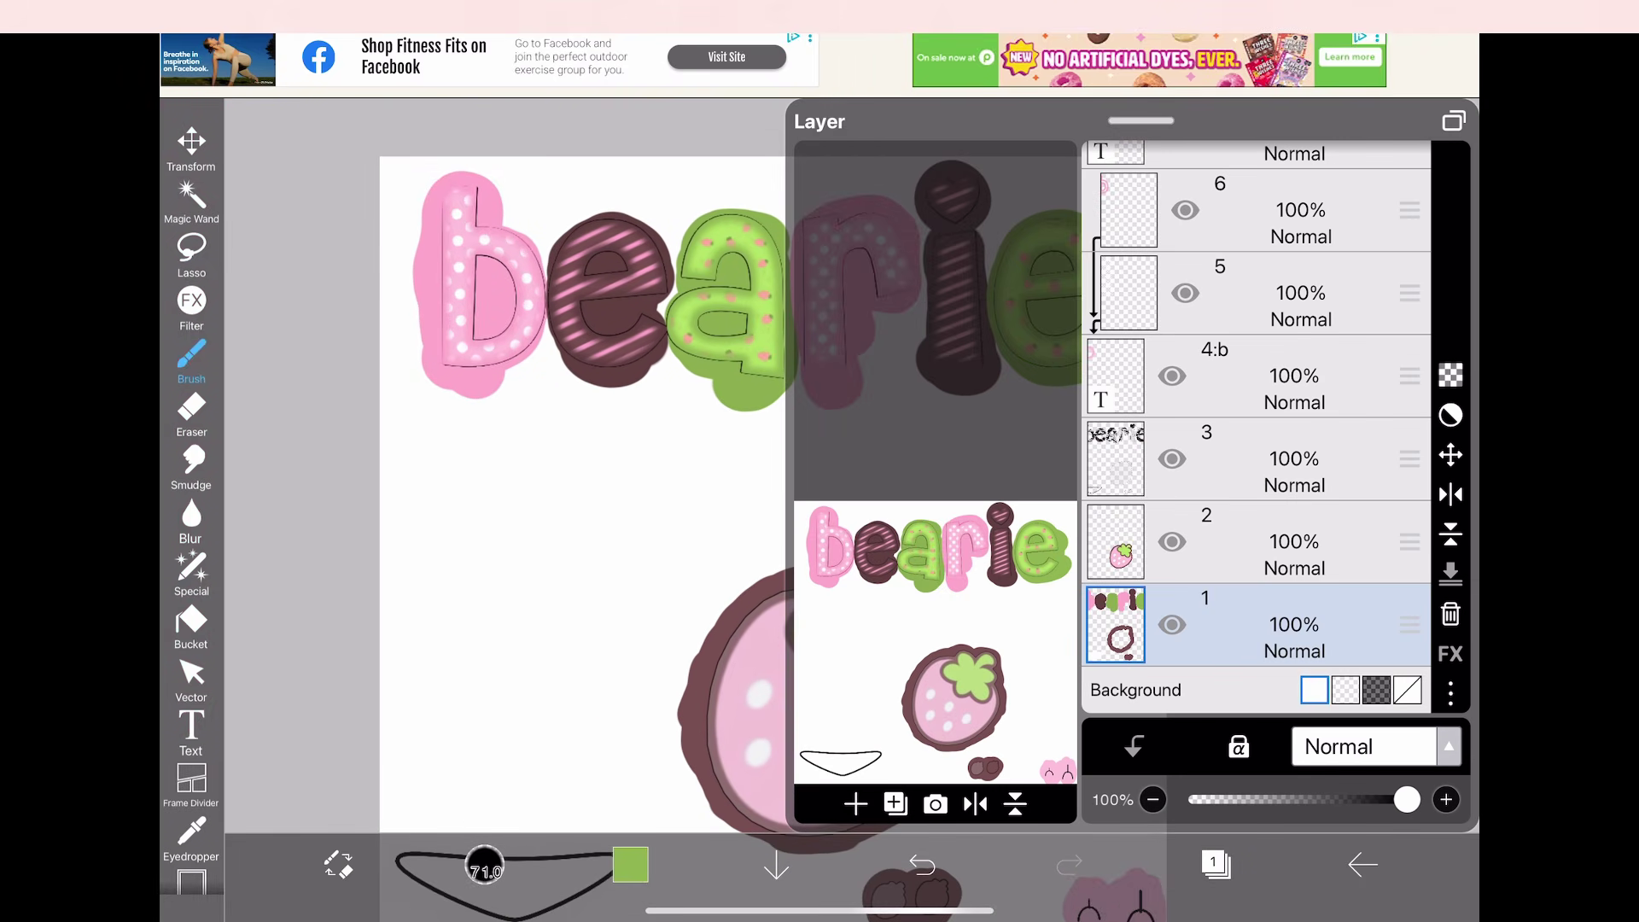
click(1170, 462)
click(1180, 451)
click(1171, 454)
click(1215, 864)
scroll(773, 495, down, 2)
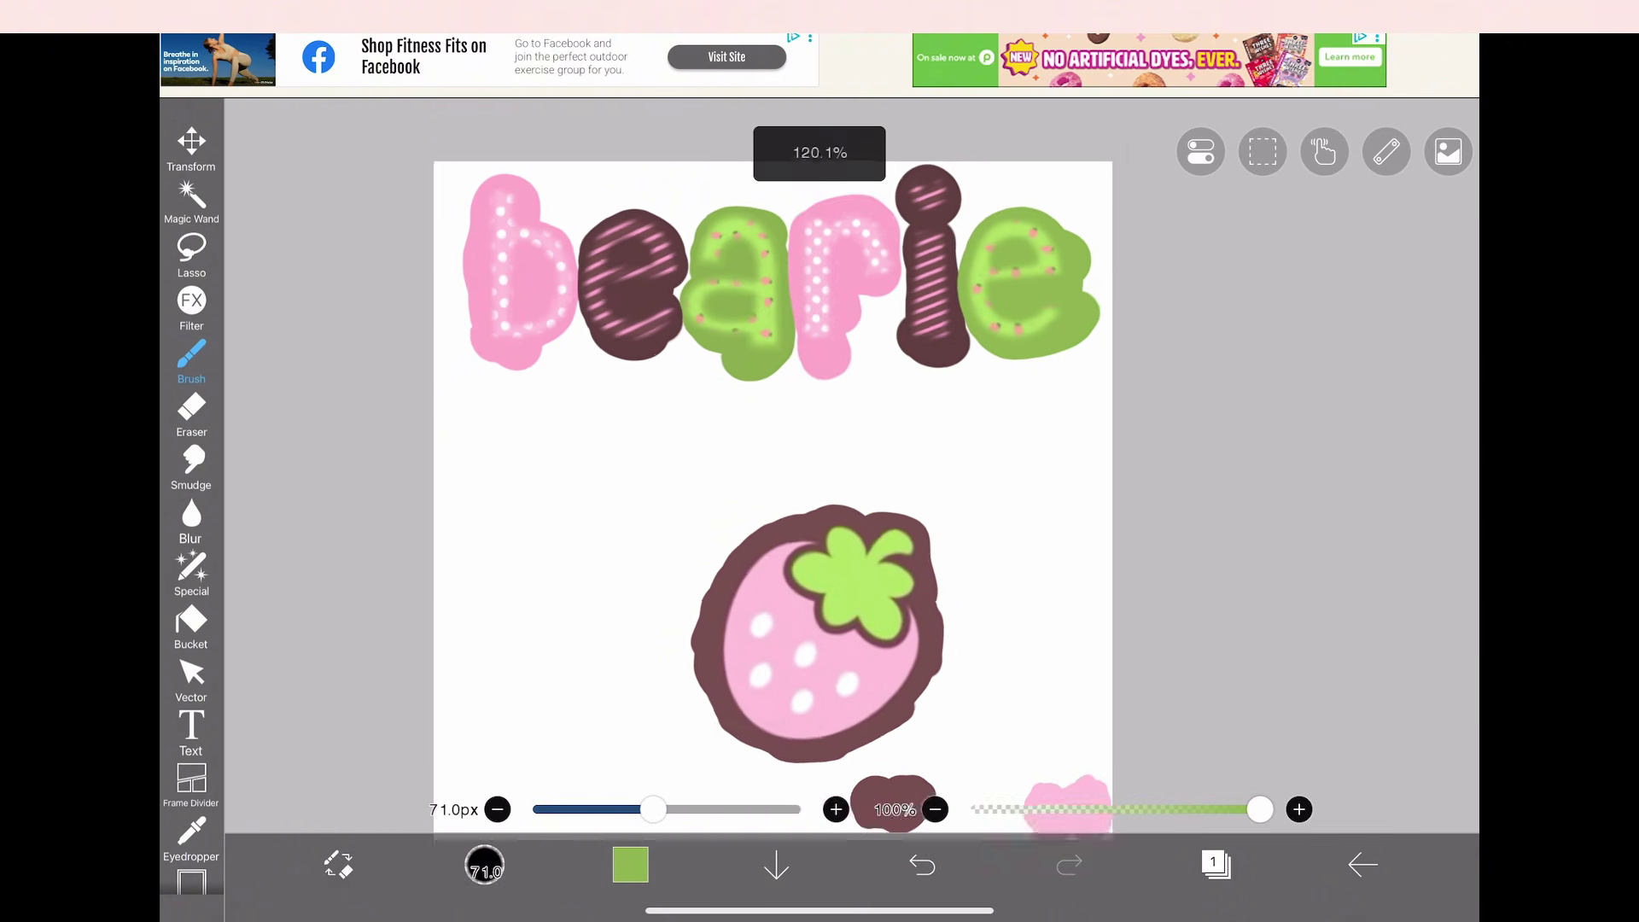
scroll(773, 478, down, 2)
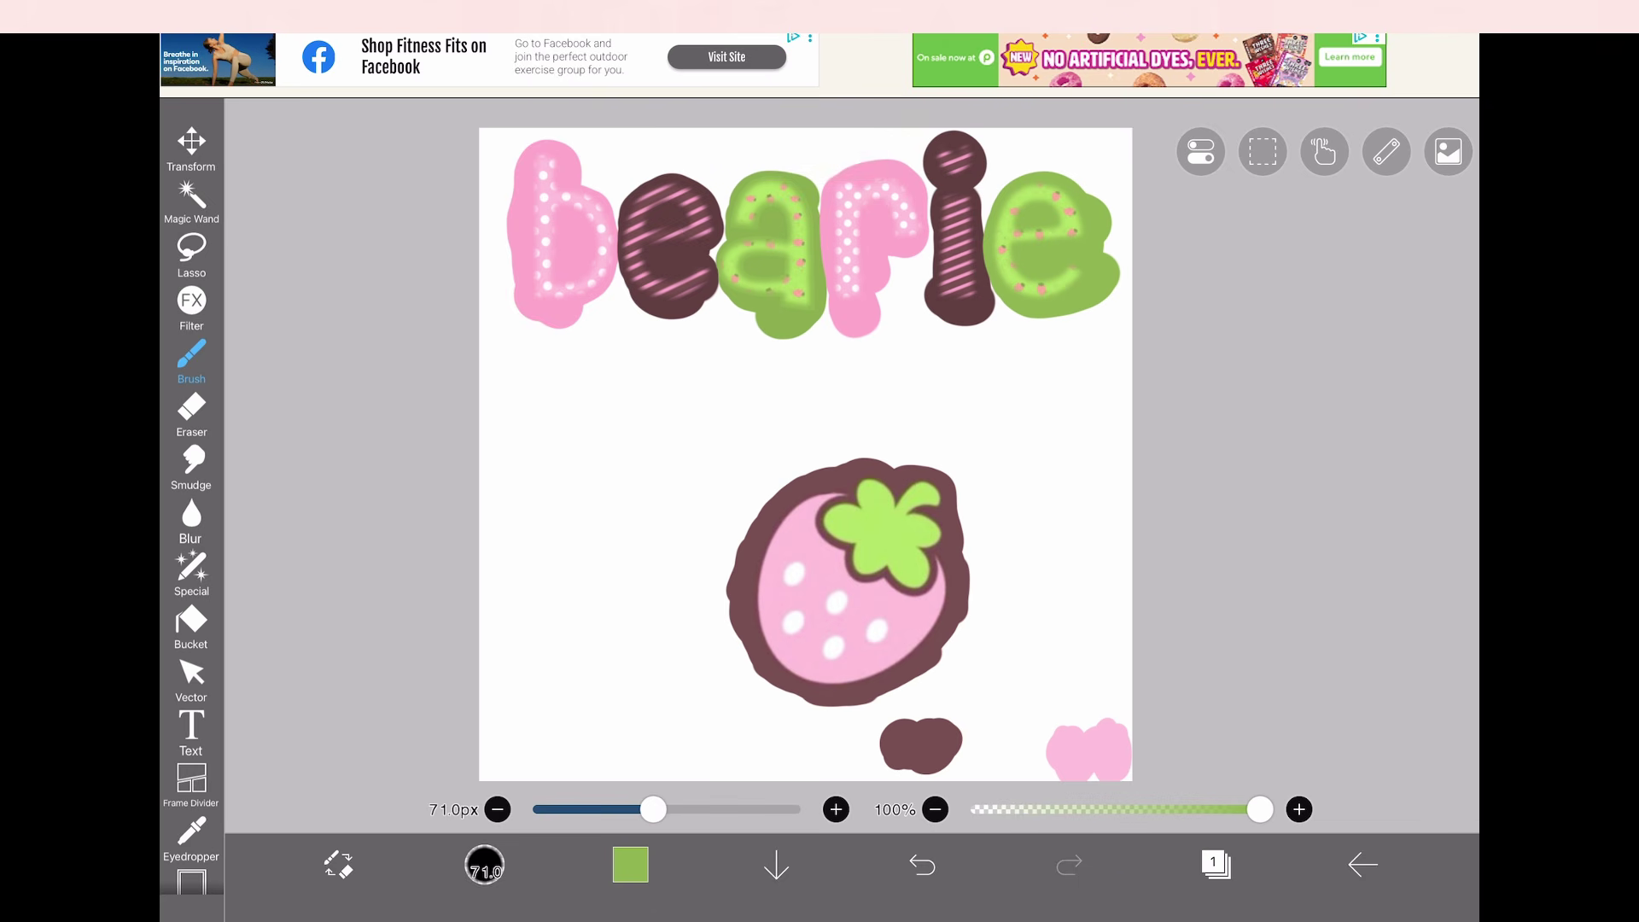
Save the finished texture artwork as a PNG image
click(1362, 865)
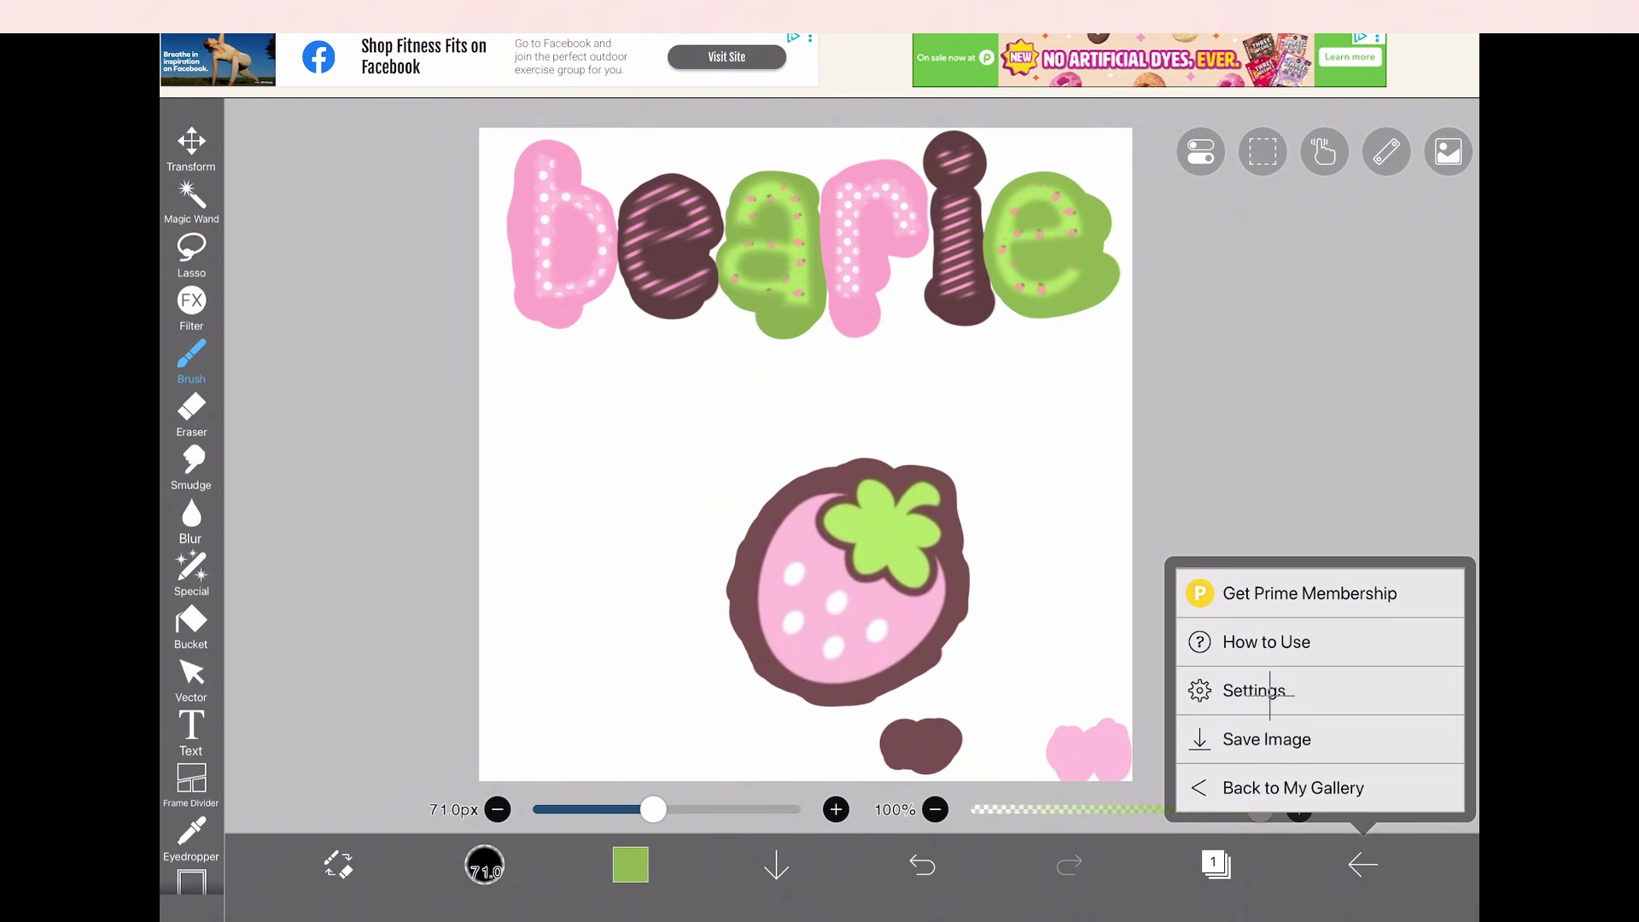
click(1267, 739)
click(973, 466)
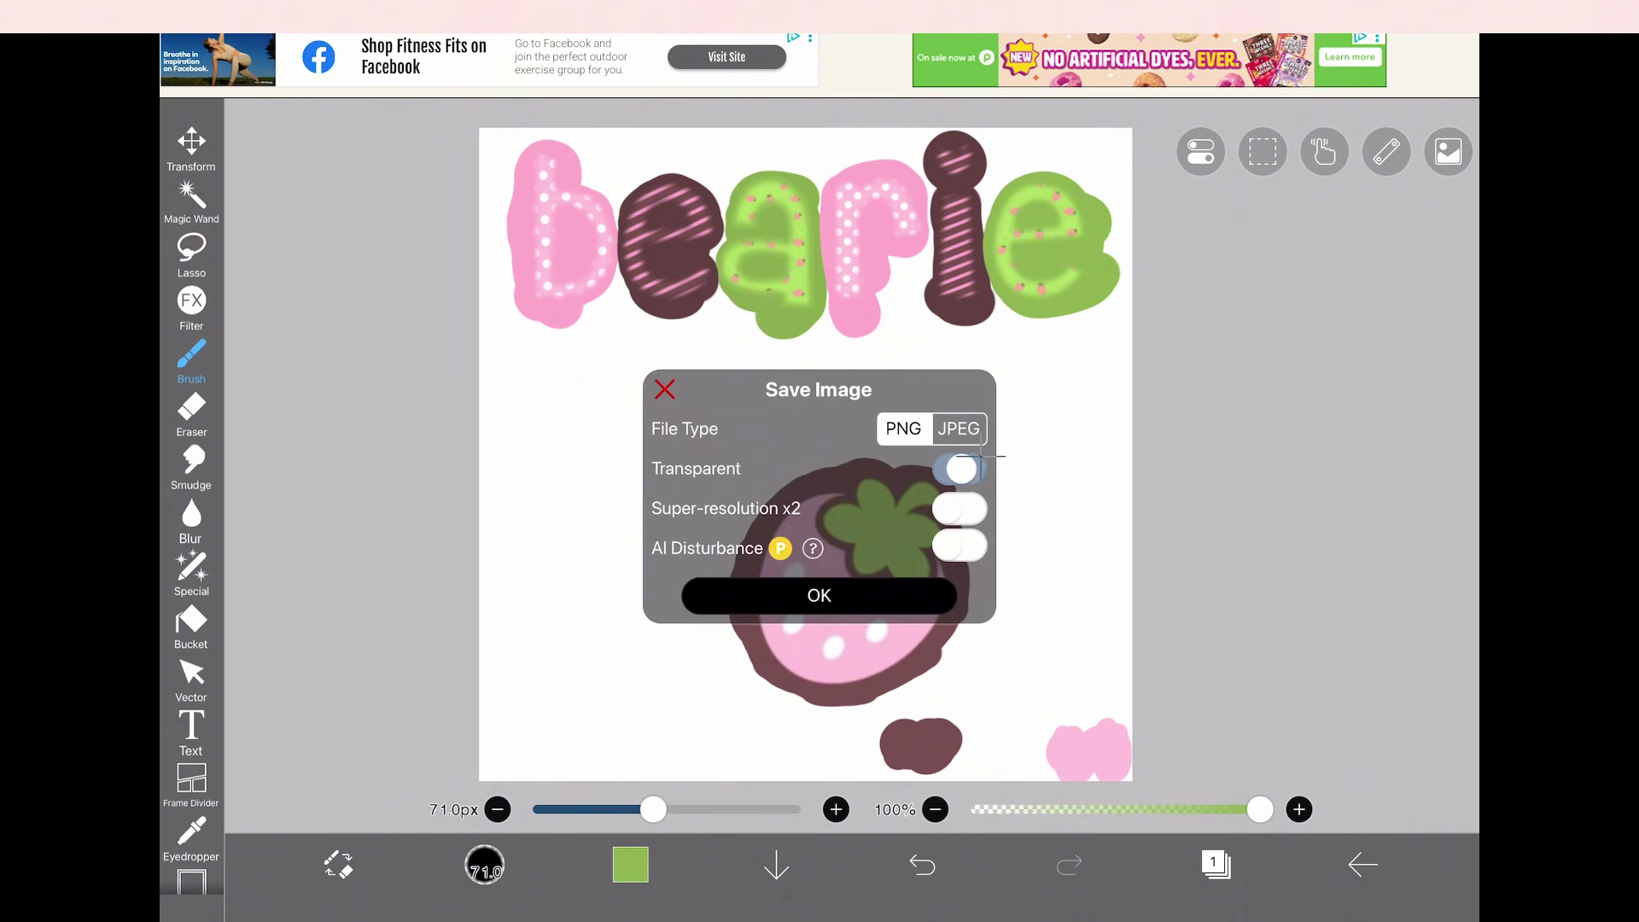
click(973, 466)
click(818, 595)
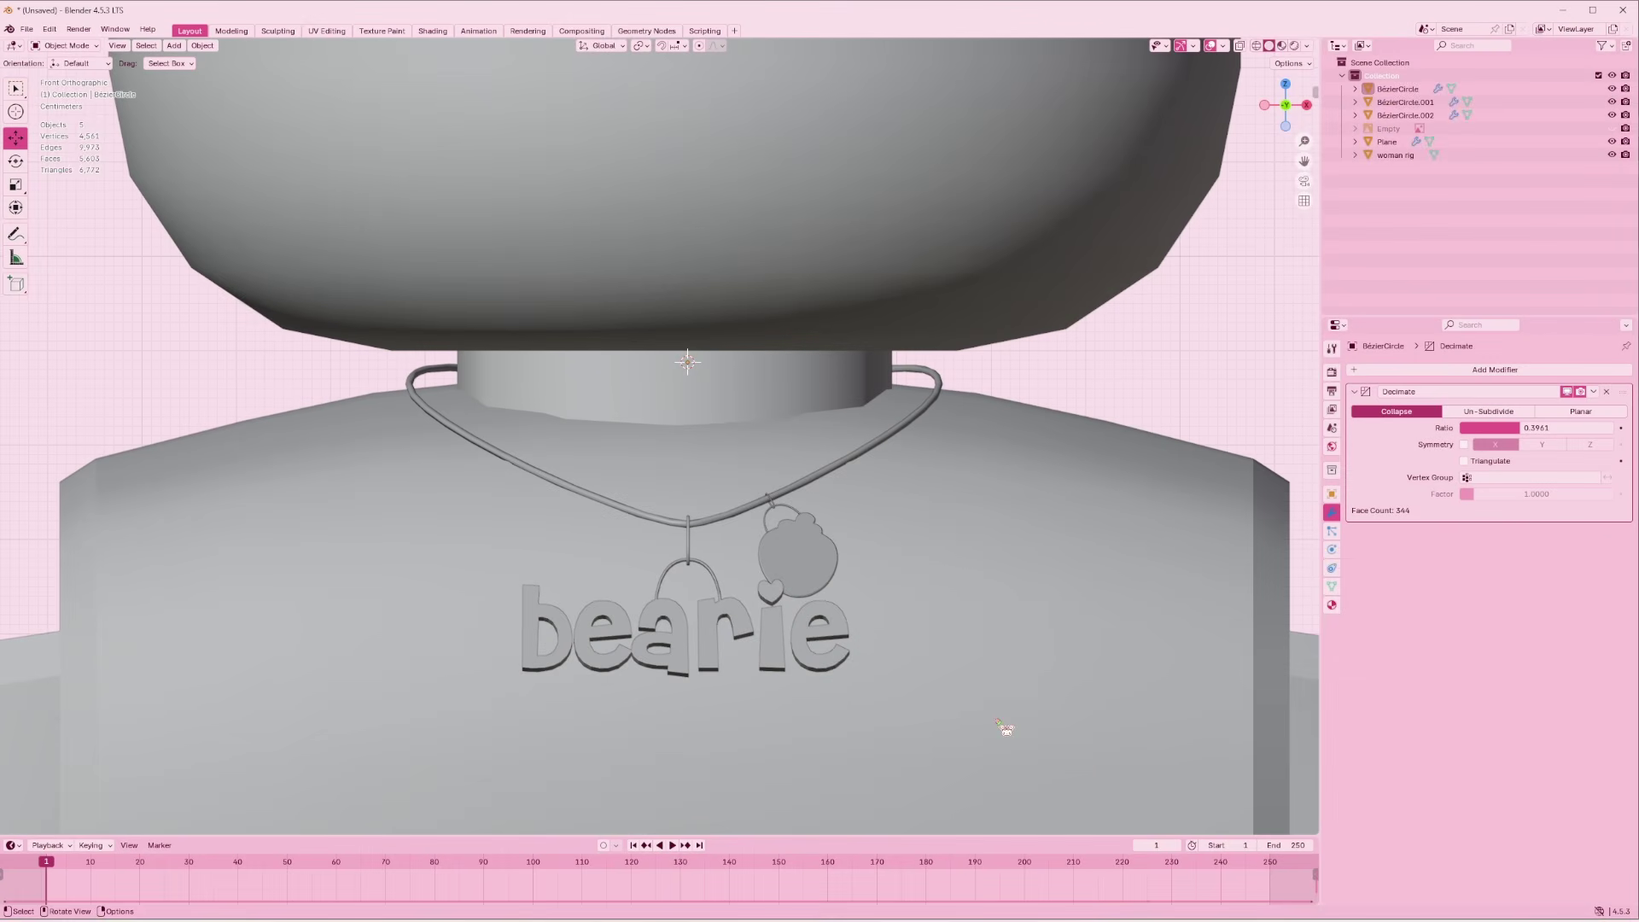
In Blender, join the strawberry charm, the necklace chain and the bearie lettering into one object
scroll(881, 606, up, 1)
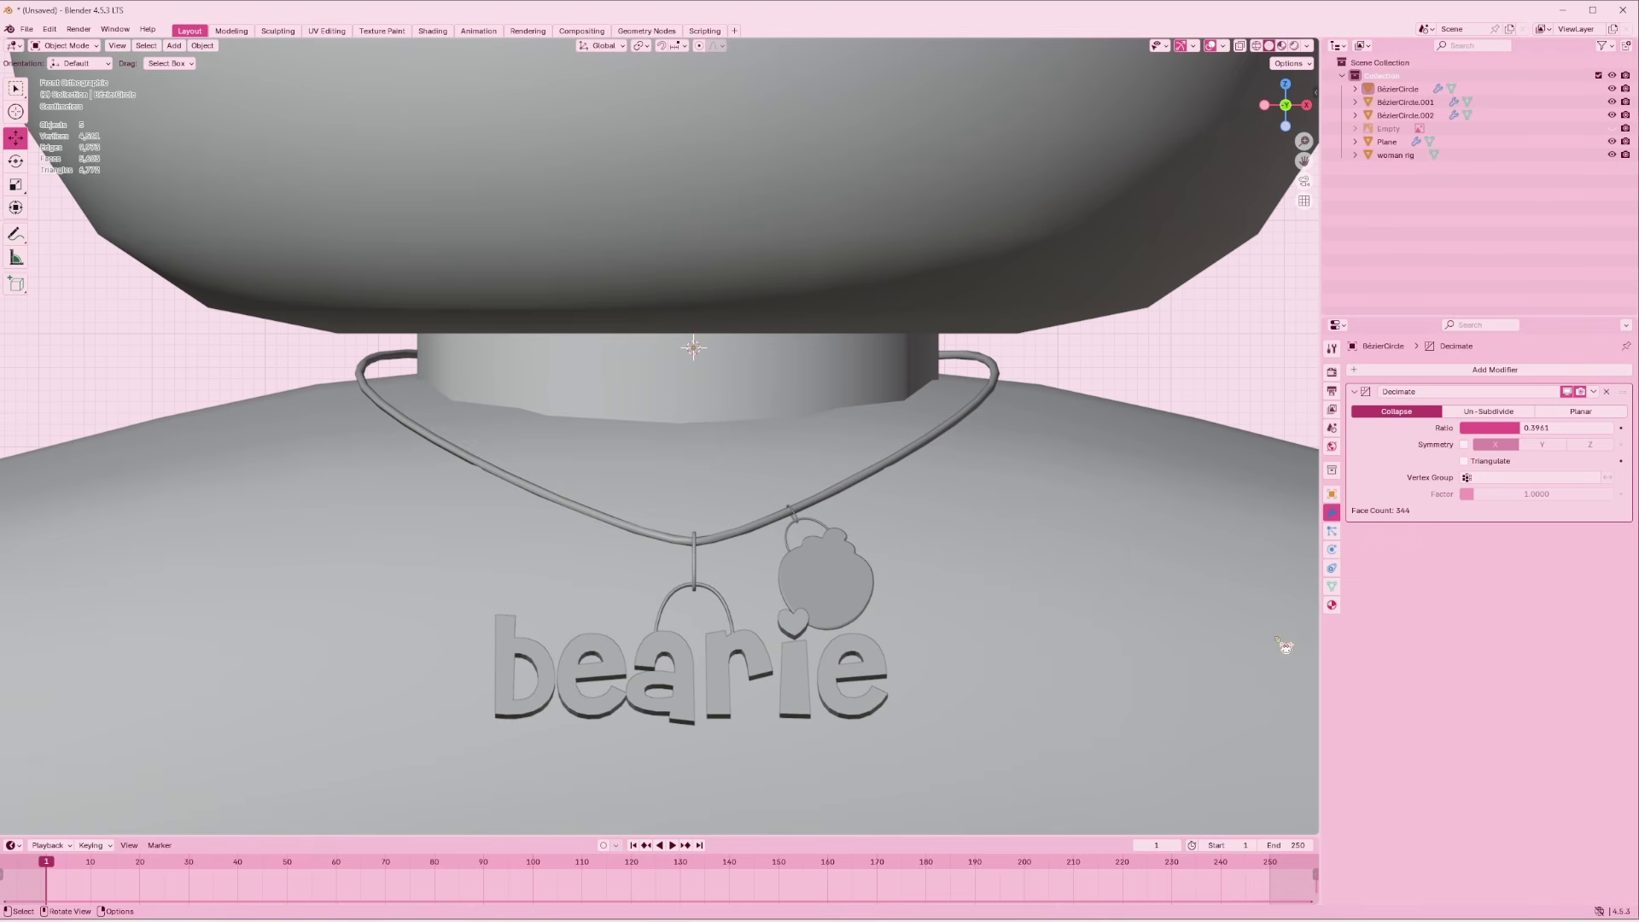
shift+click(840, 605)
shift+click(736, 540)
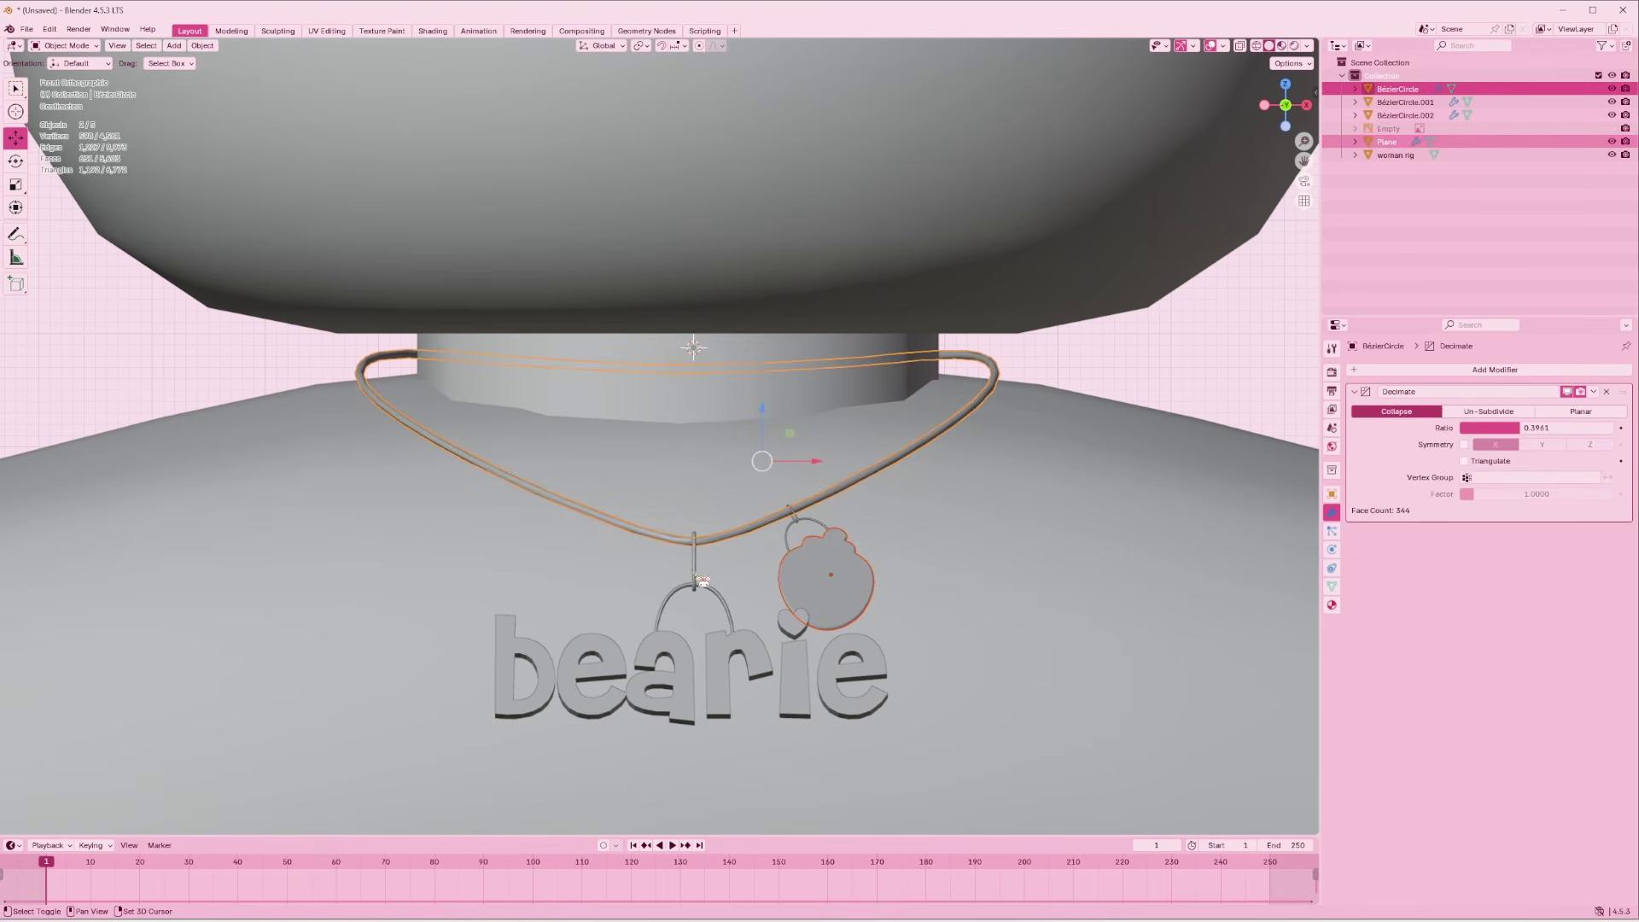
shift+click(698, 570)
right_click(701, 558)
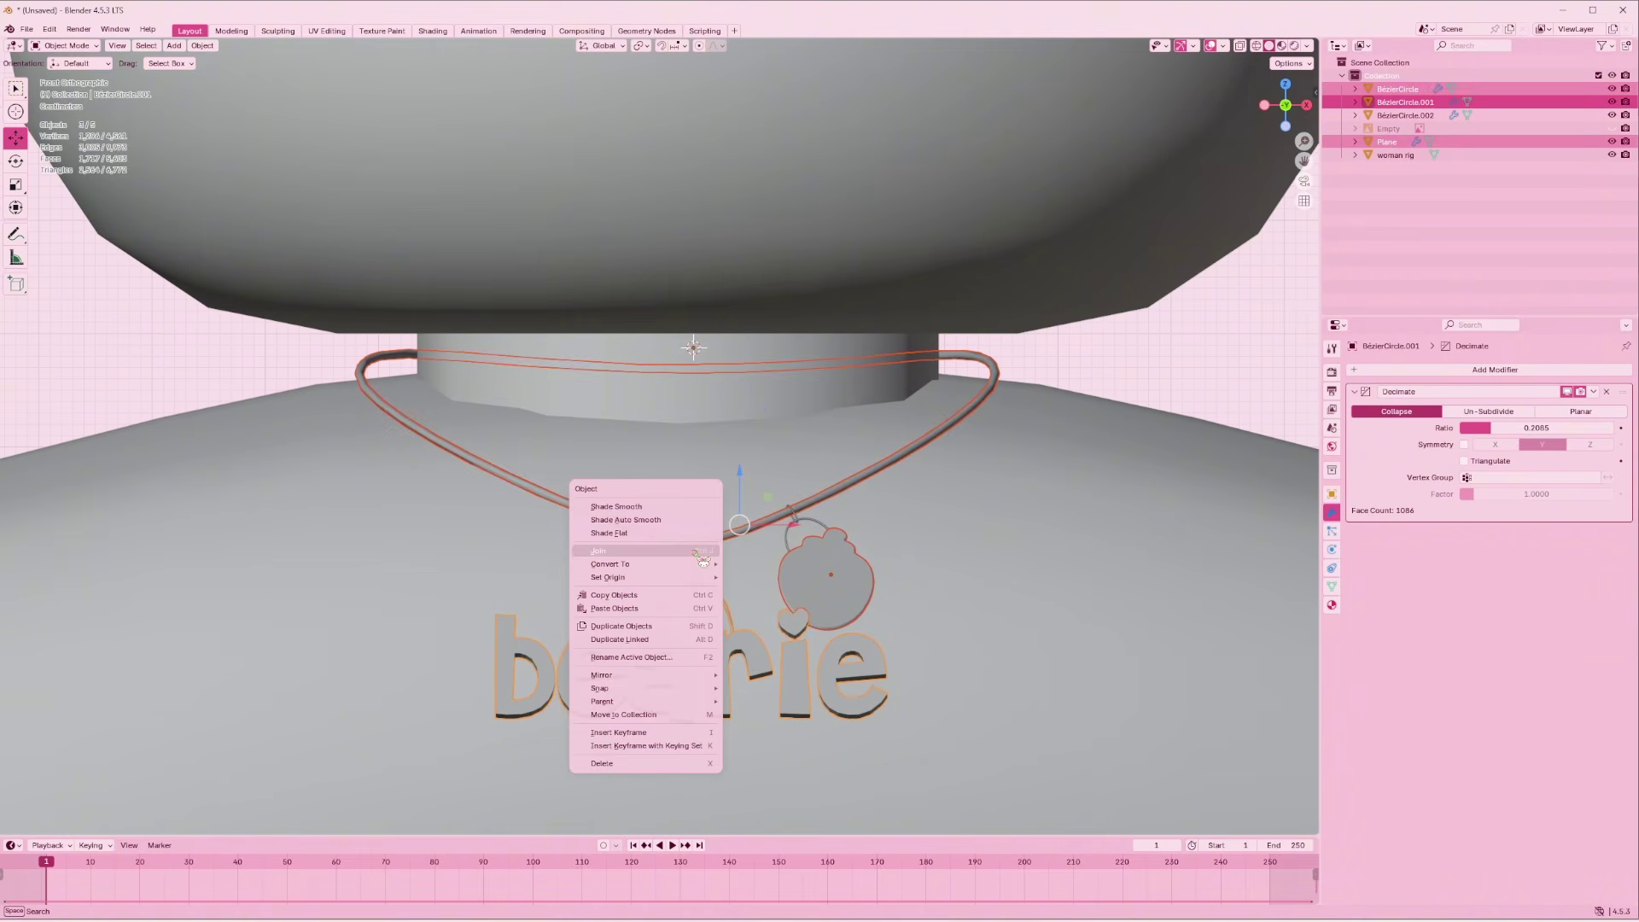
click(700, 553)
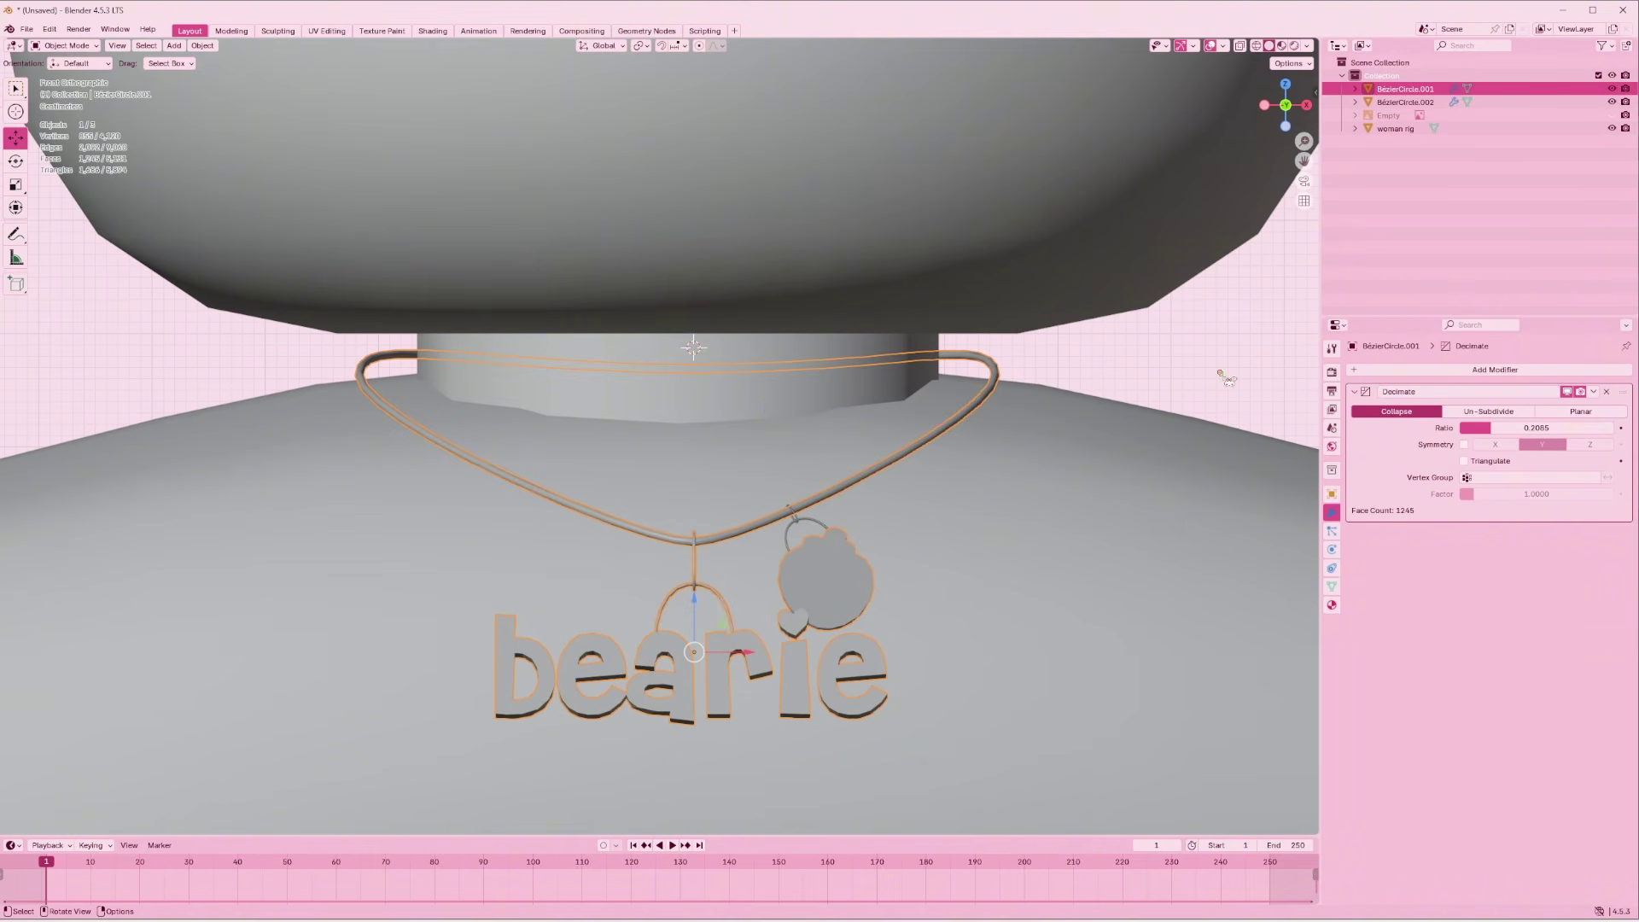
Add a new material to the joined necklace with an Image Texture as its base color
click(1332, 605)
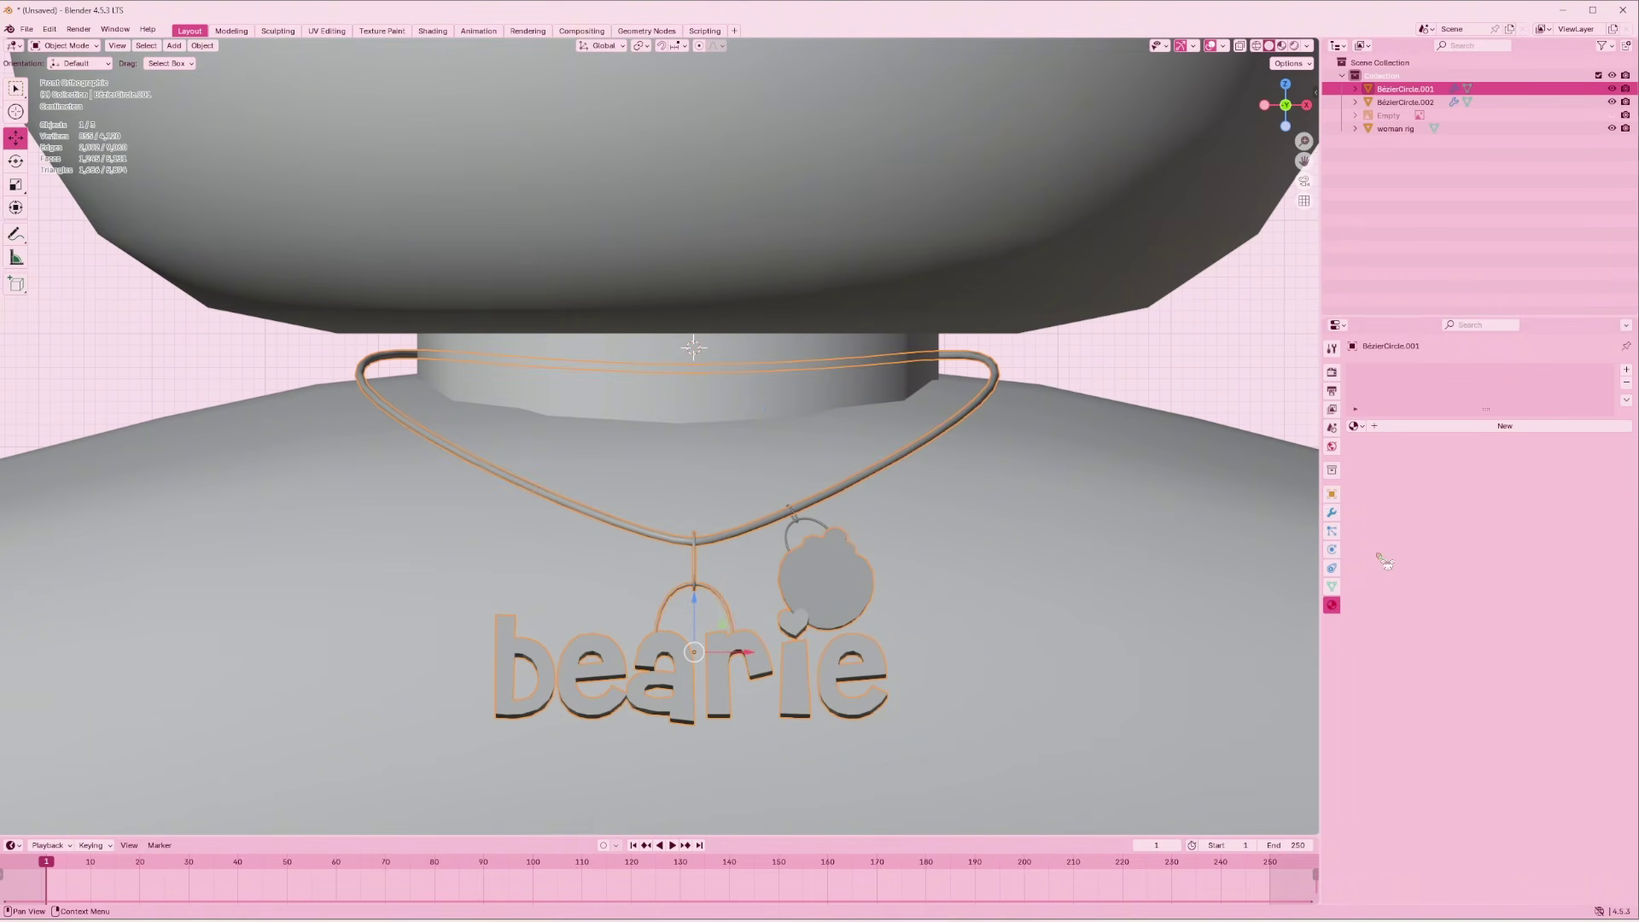
click(1510, 435)
click(1468, 510)
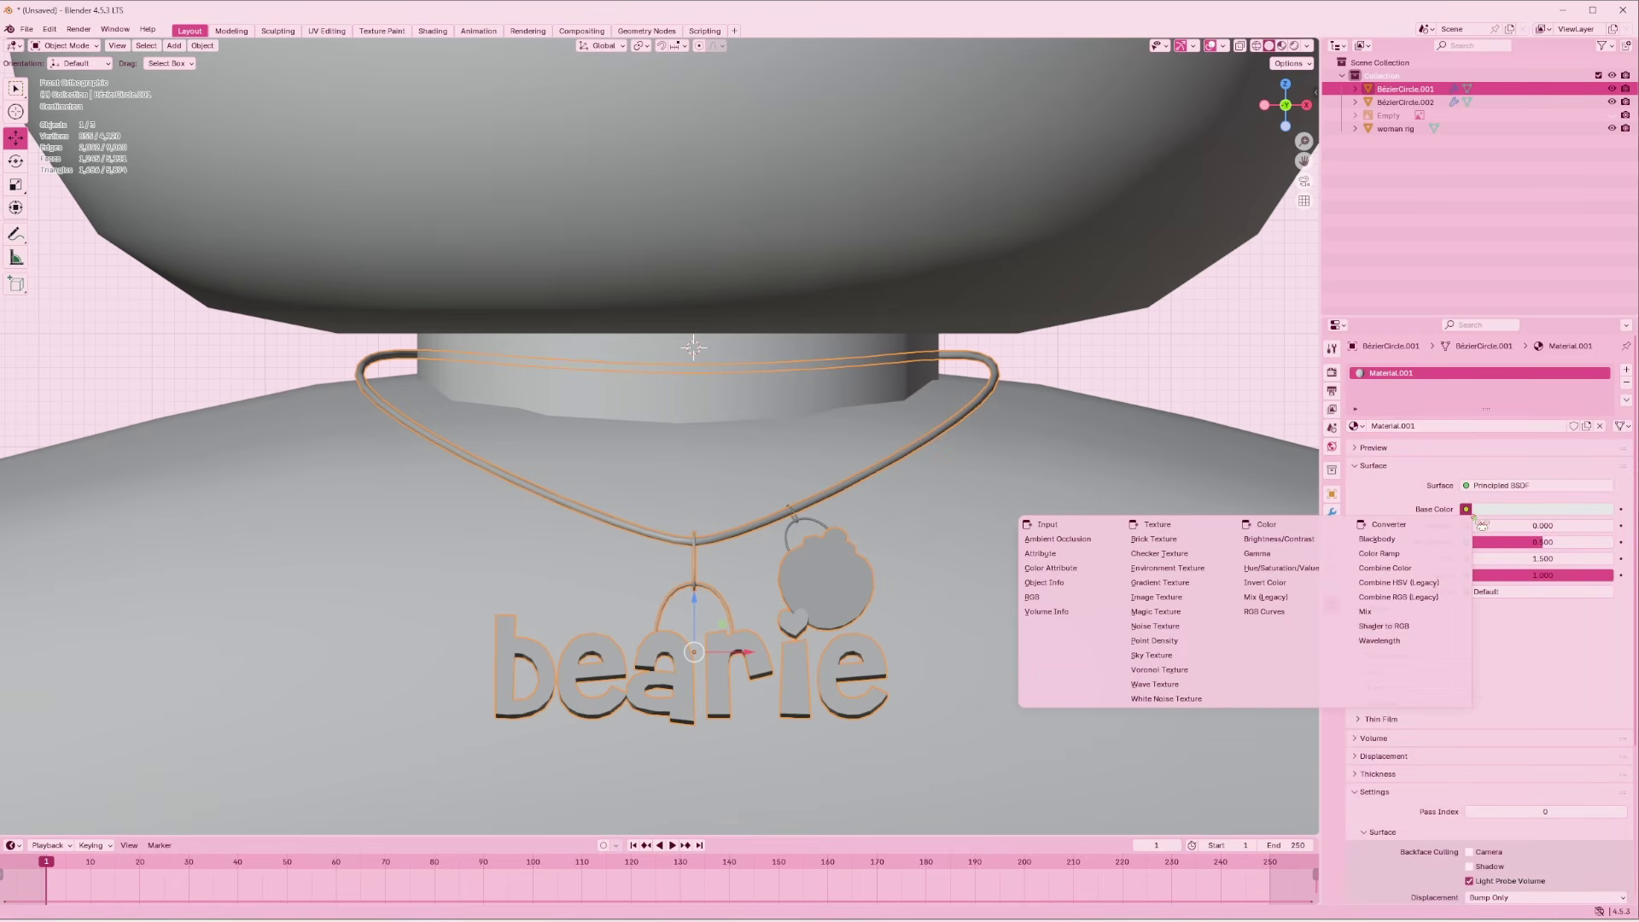
click(1178, 596)
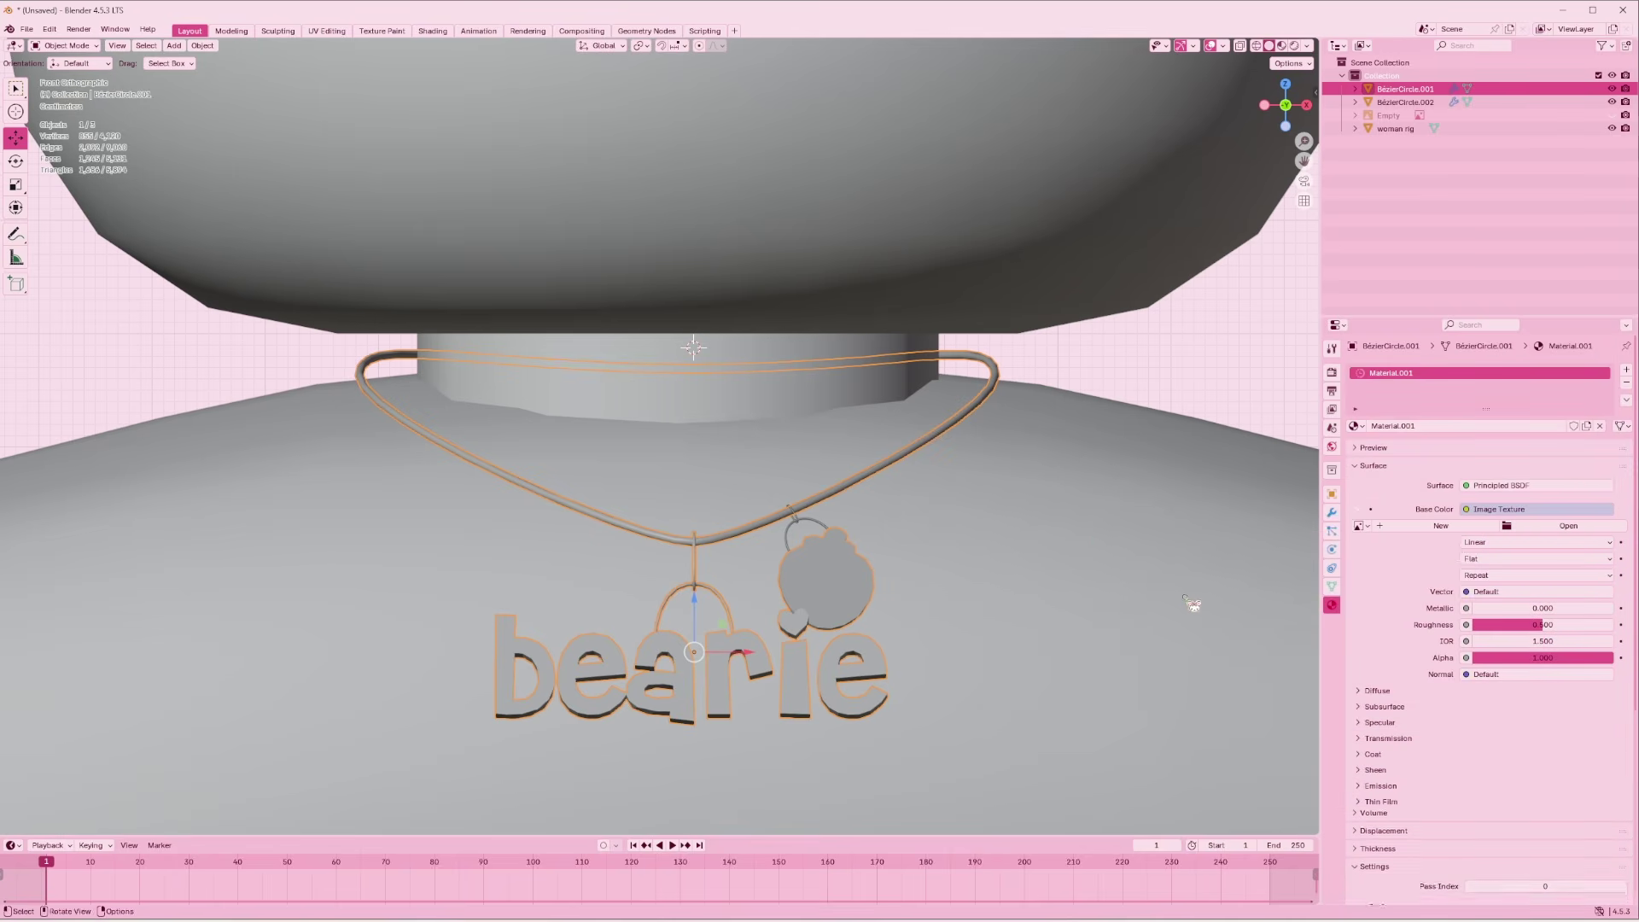
Load bearie3uvlayoutallfinished.png from the Desktop's UVLAYOUTS folder as the base color image
click(1519, 528)
click(516, 358)
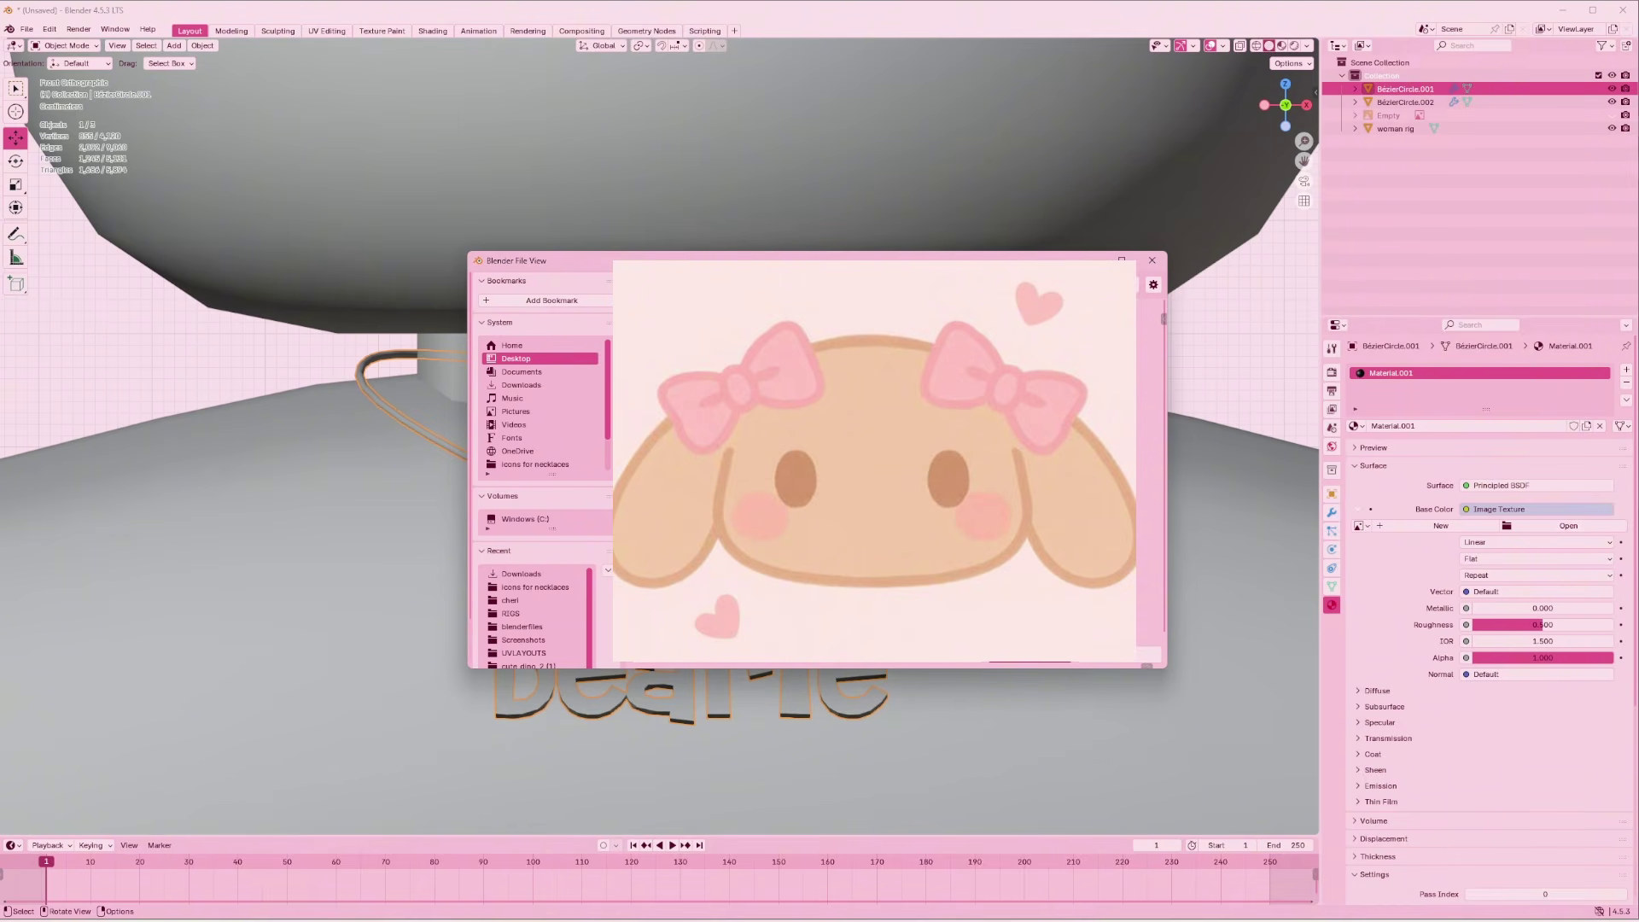
click(777, 457)
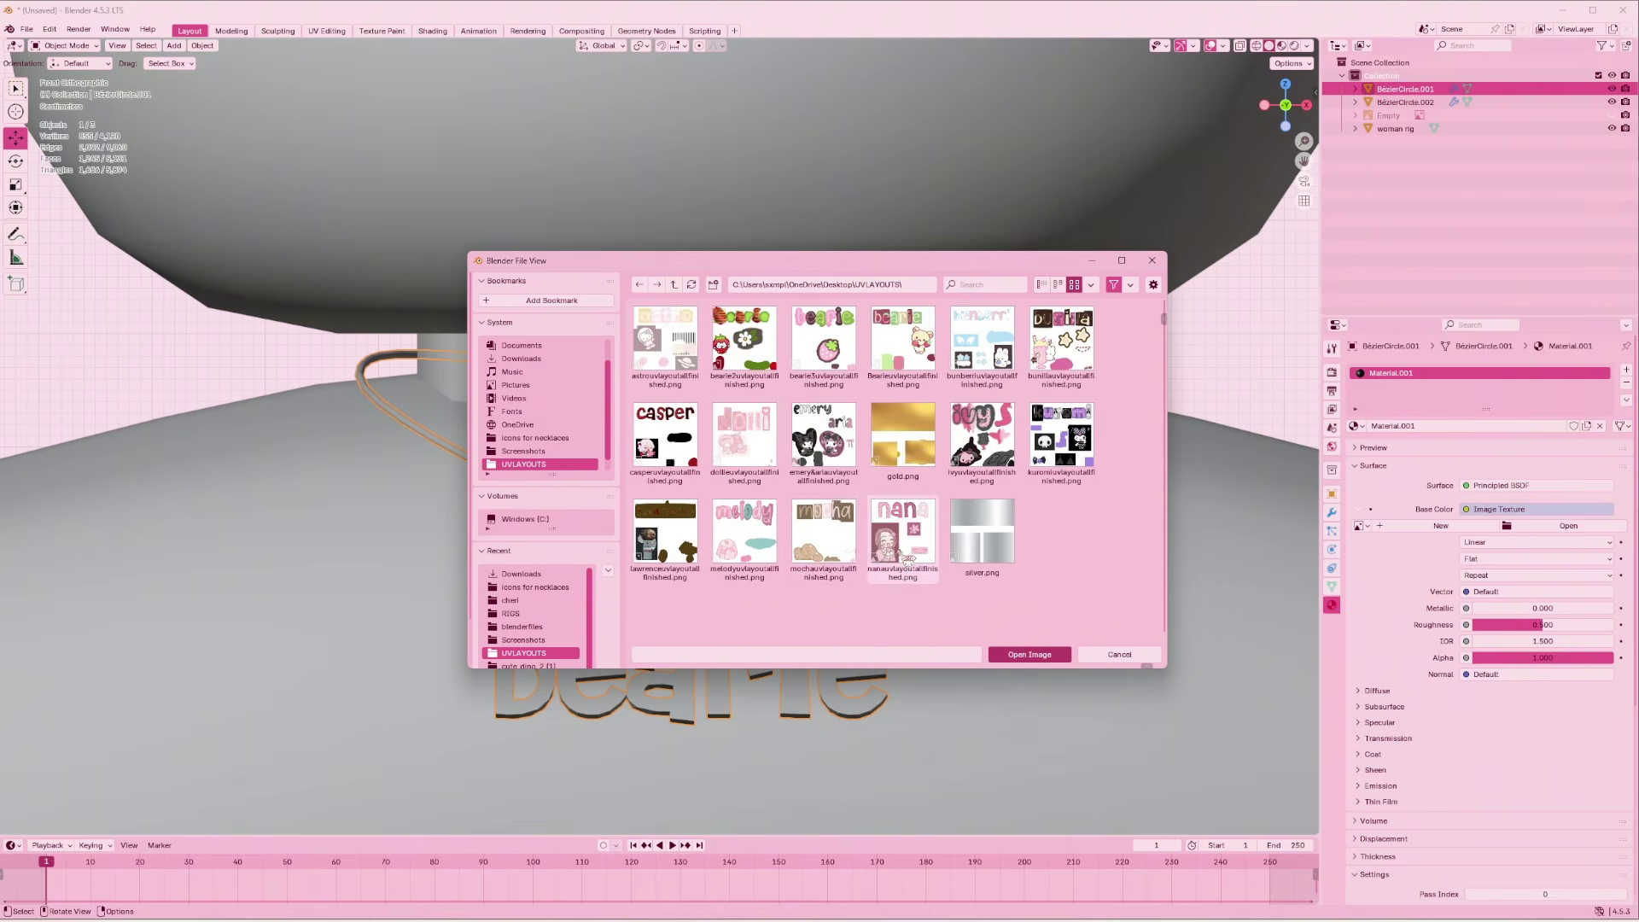
double_click(832, 349)
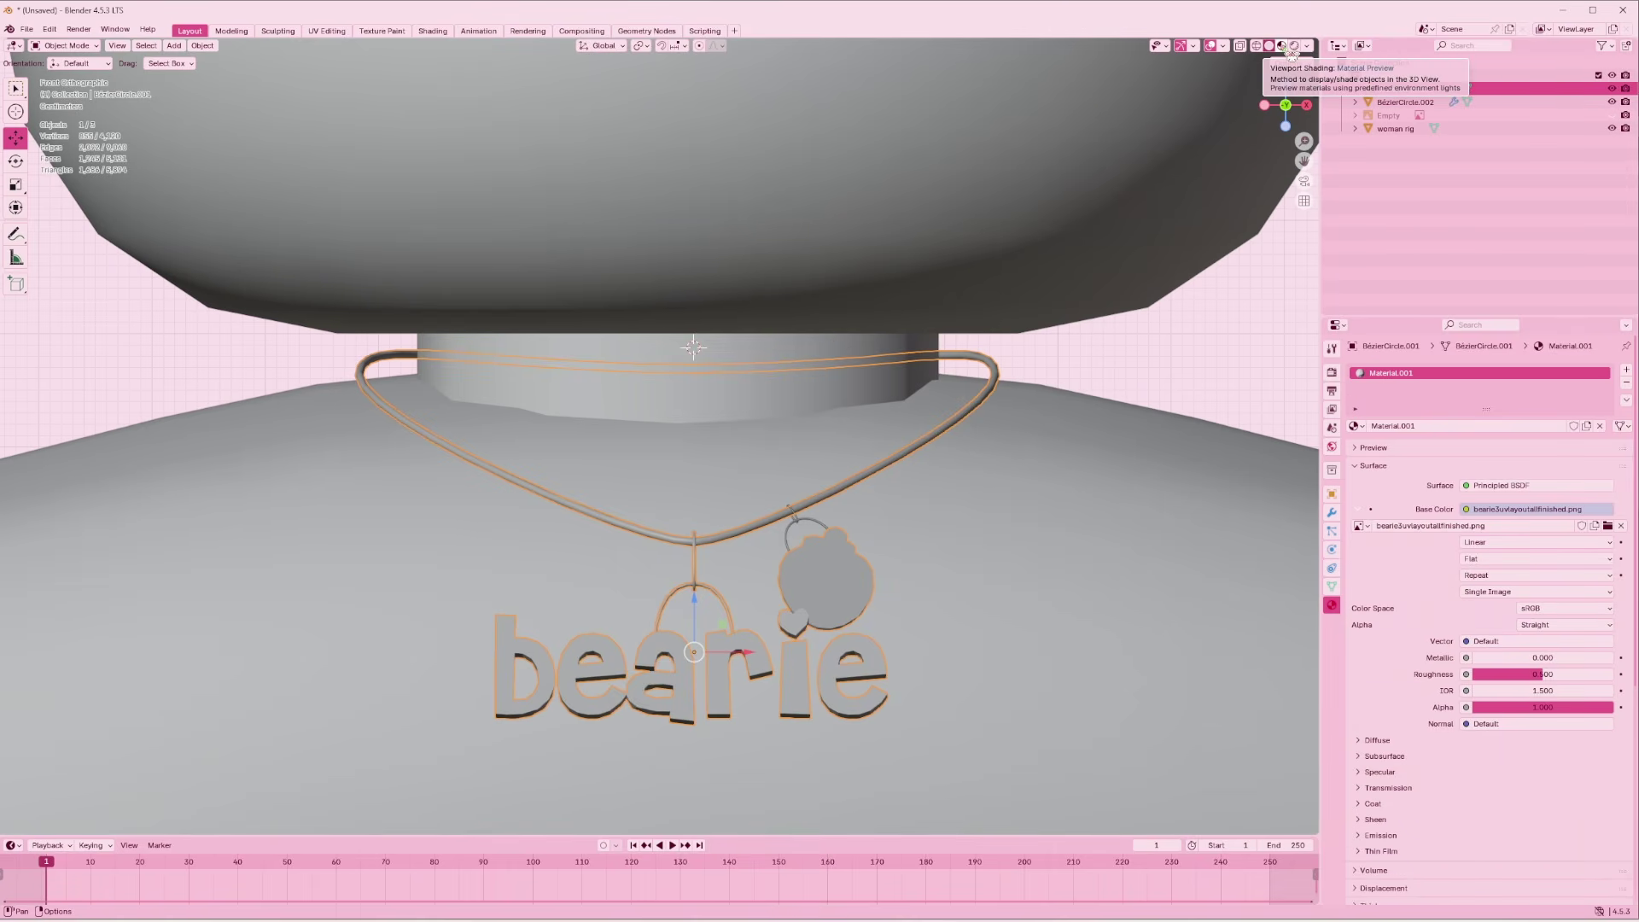
Set the scene's color management view transform to Khronos PBR Neutral
click(1333, 372)
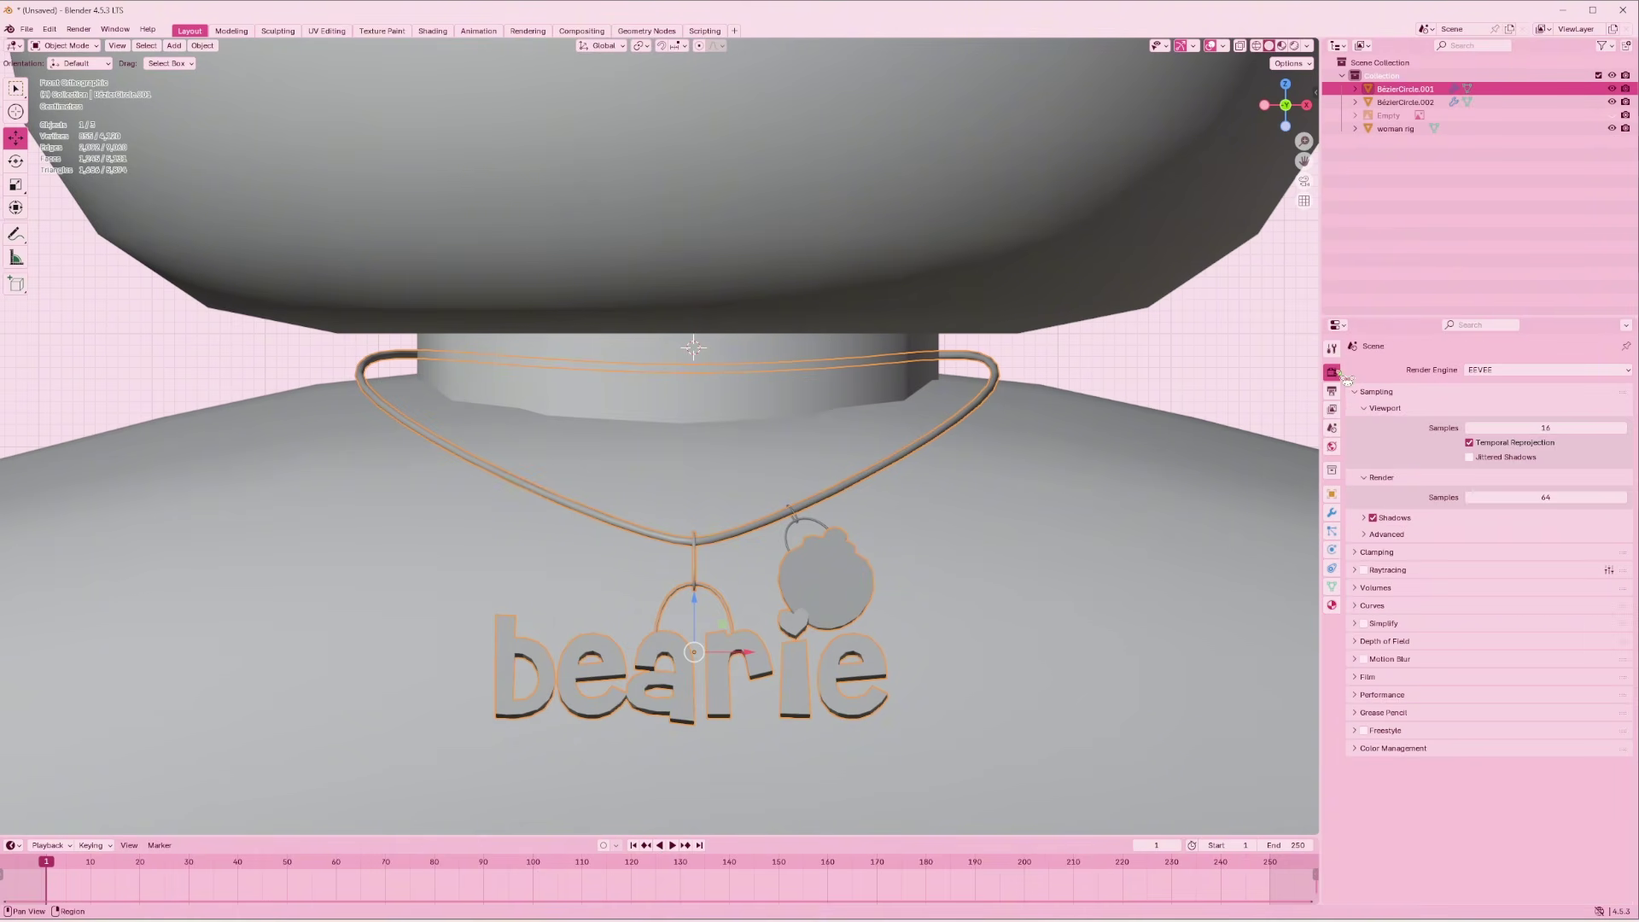
click(1399, 748)
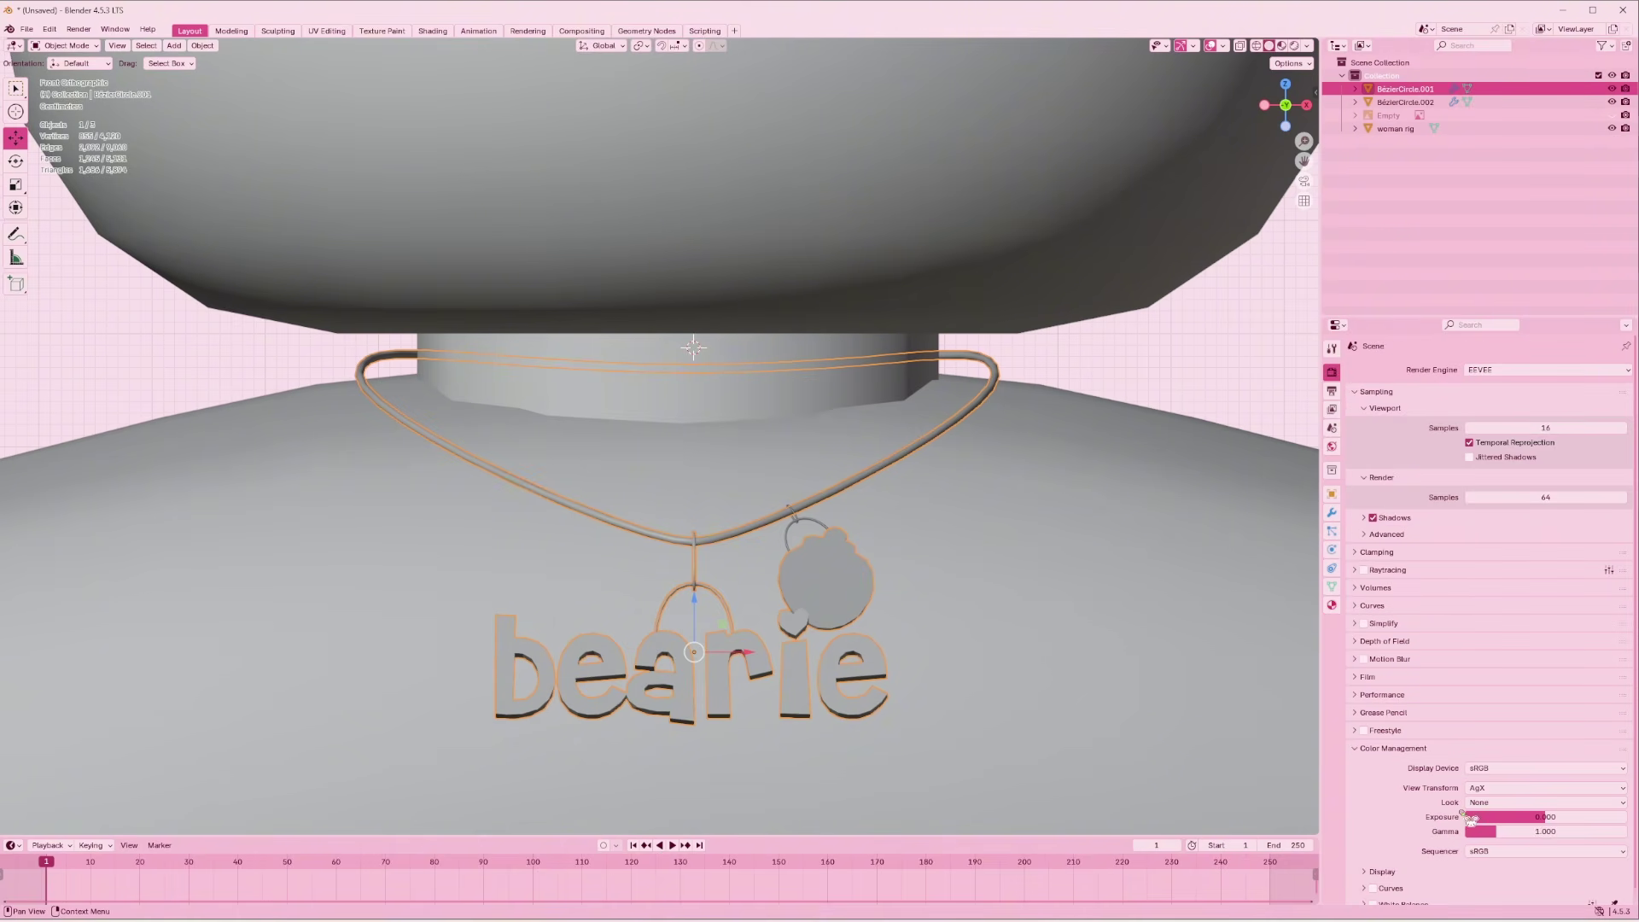
click(1502, 788)
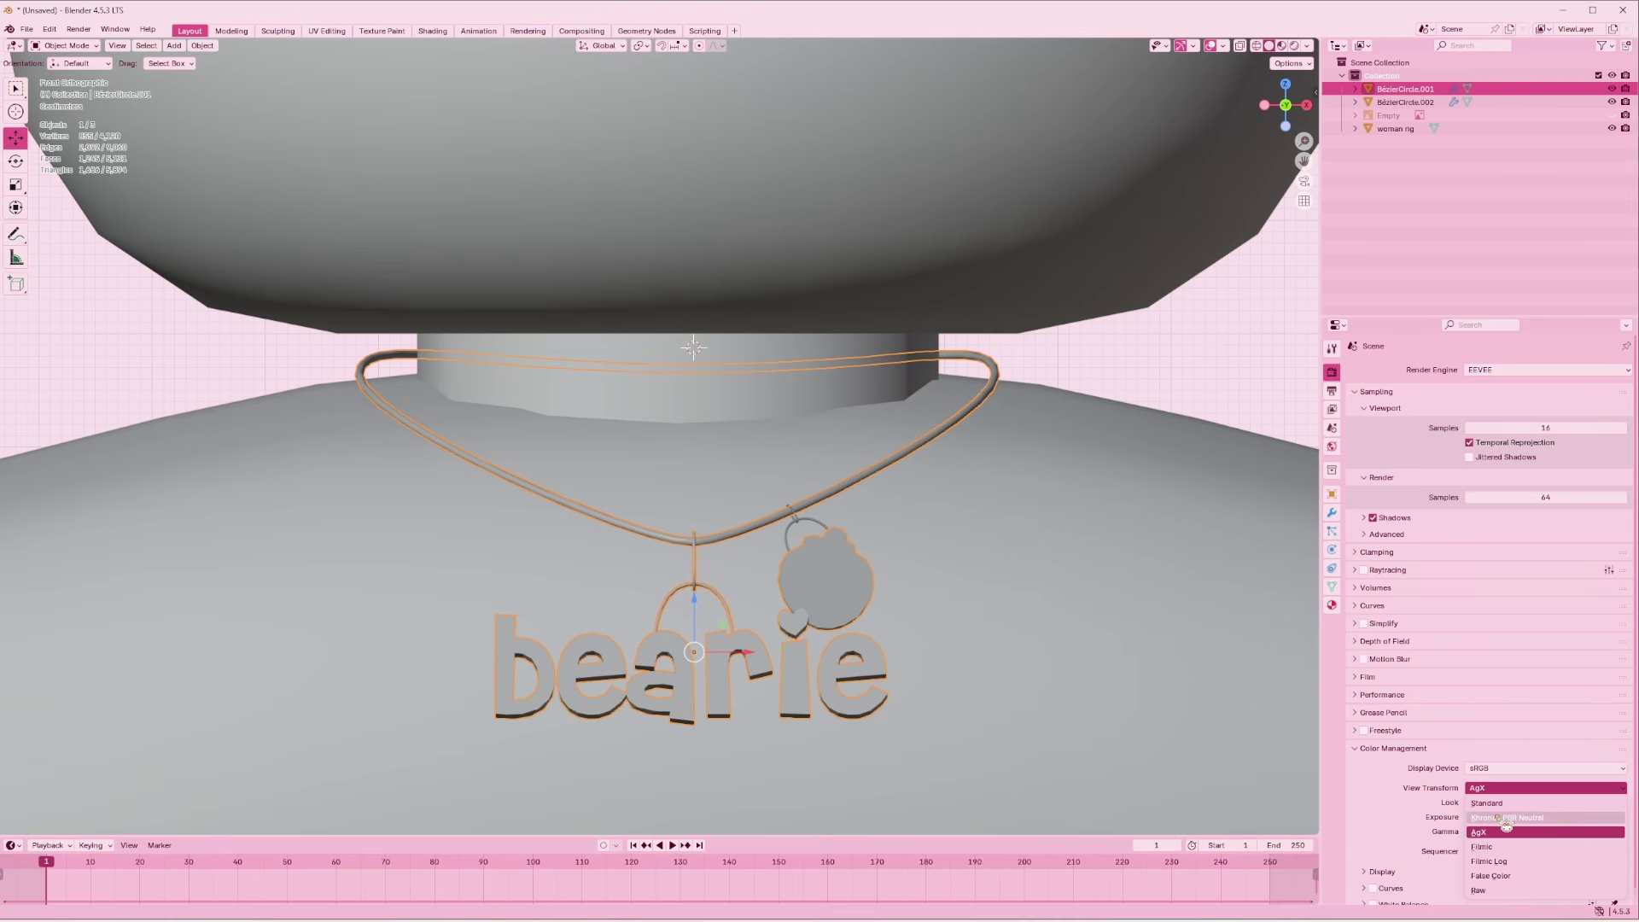
click(1506, 818)
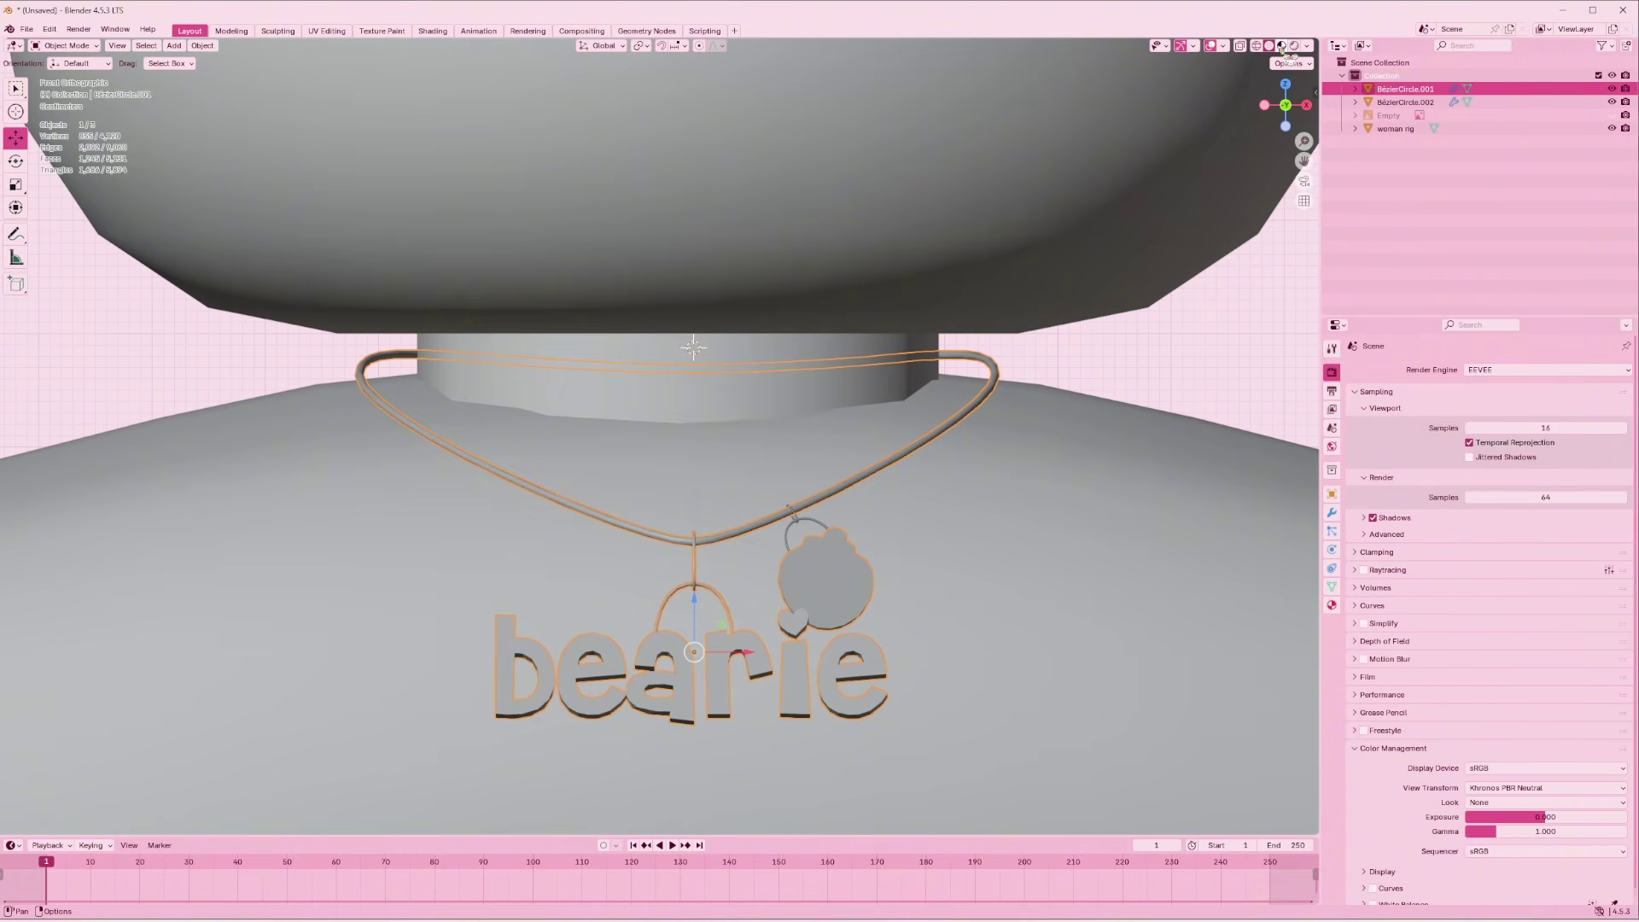
Switch the viewport to Material Preview shading, hide the woman rig and deselect the necklace
click(1282, 46)
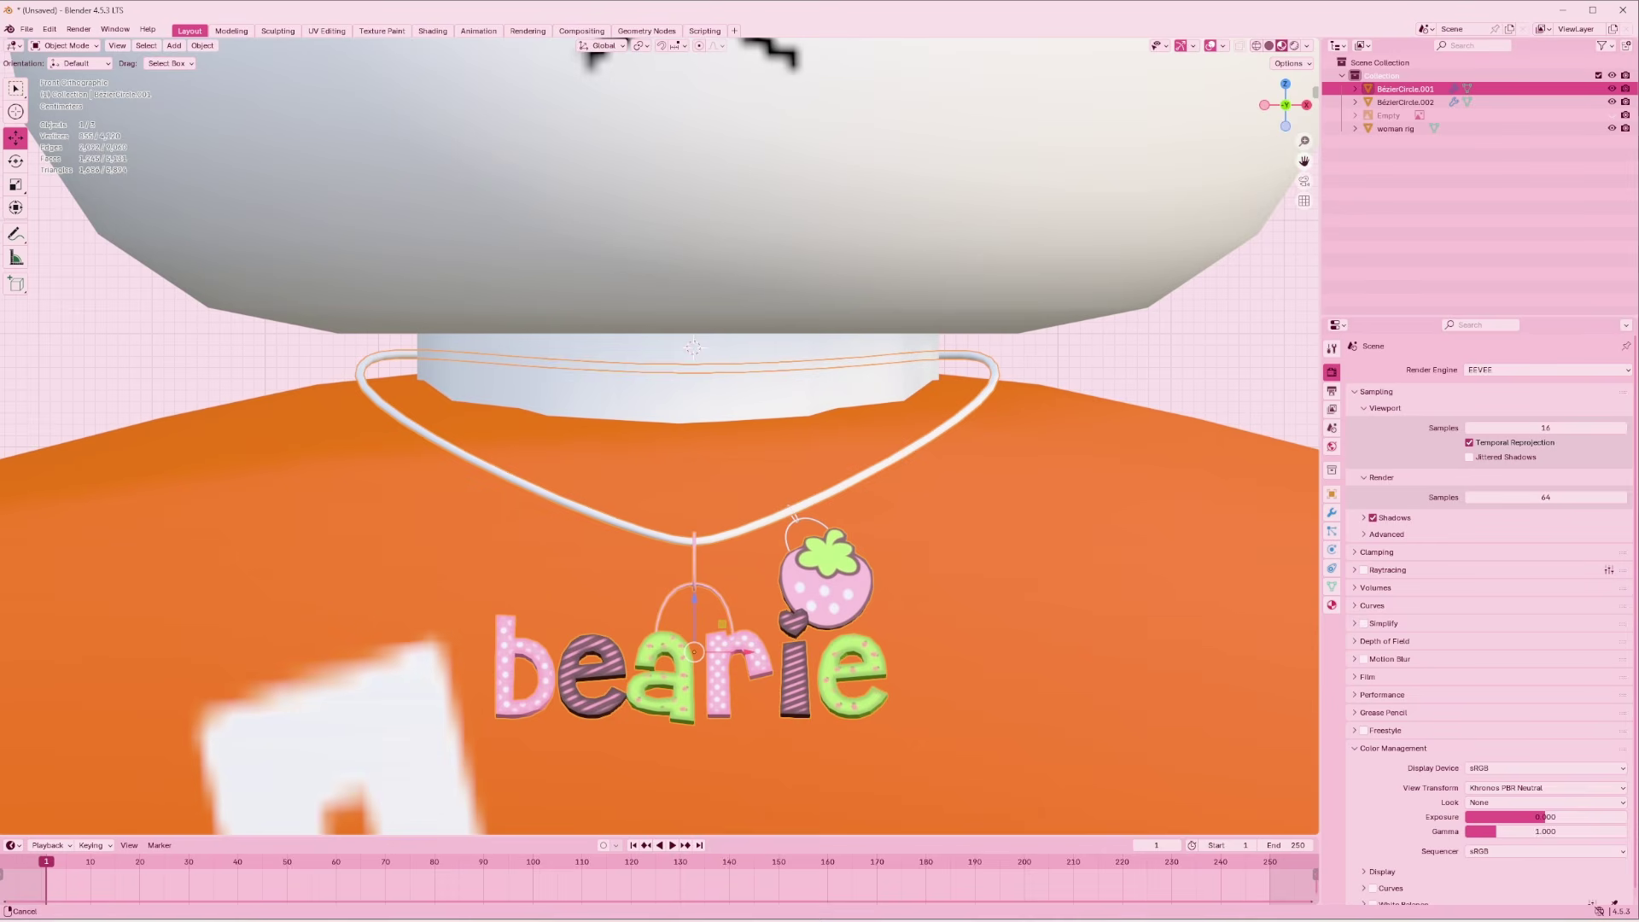
drag(1303, 161, 1281, 39)
scroll(1303, 161, up, 1)
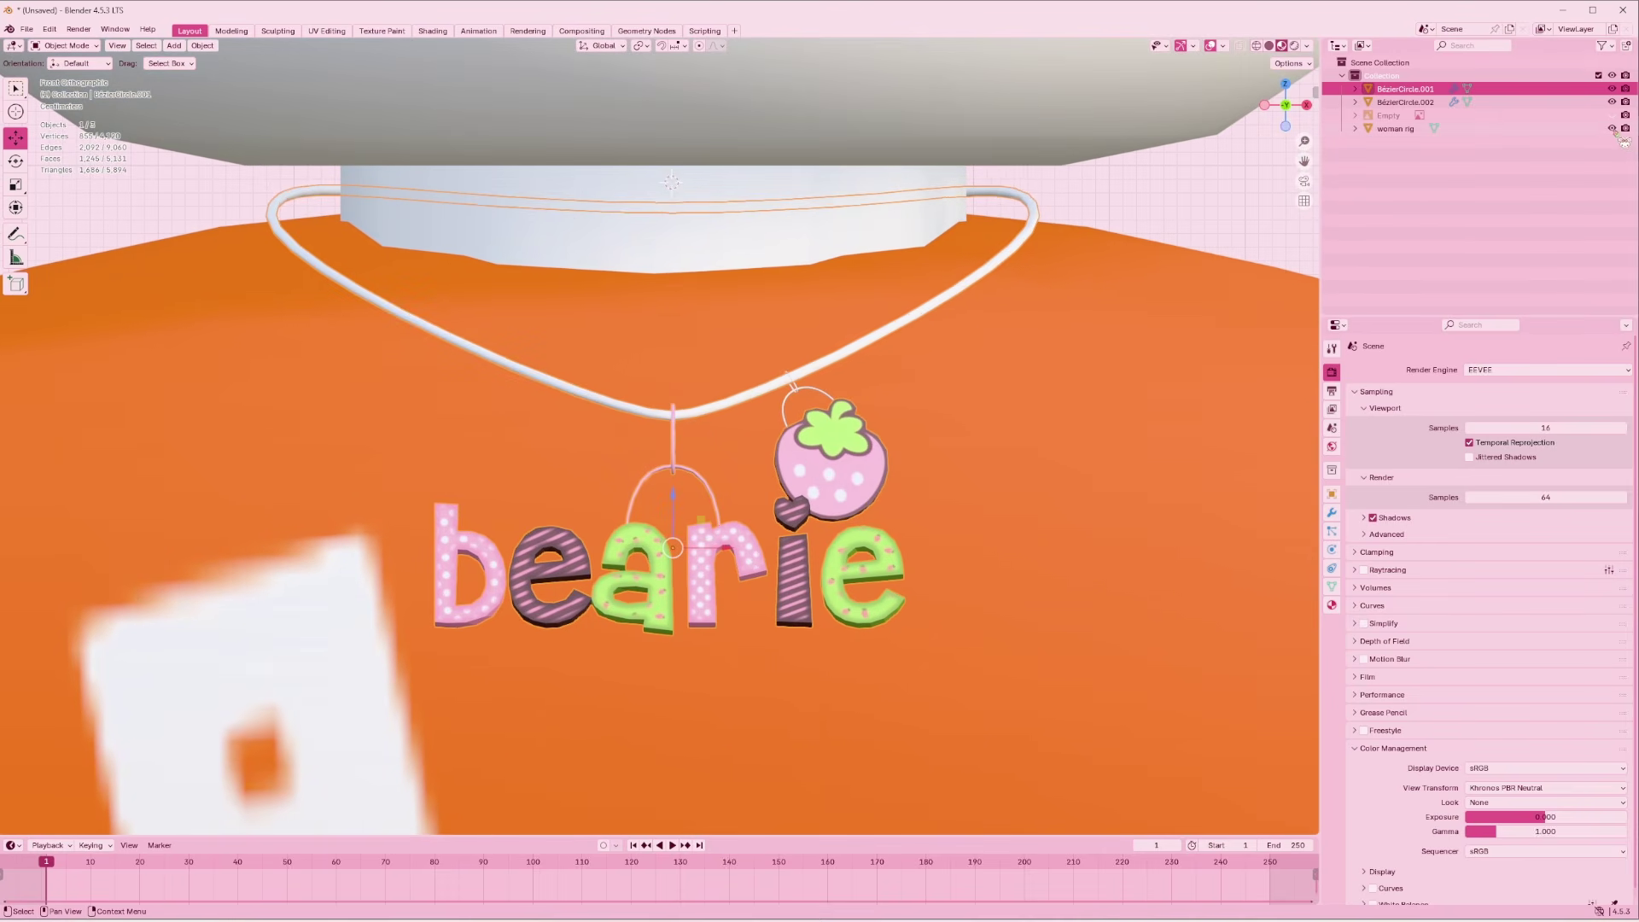
click(1611, 128)
click(1092, 474)
Examine the textured necklace from the back and the front
drag(1289, 111, 1297, 118)
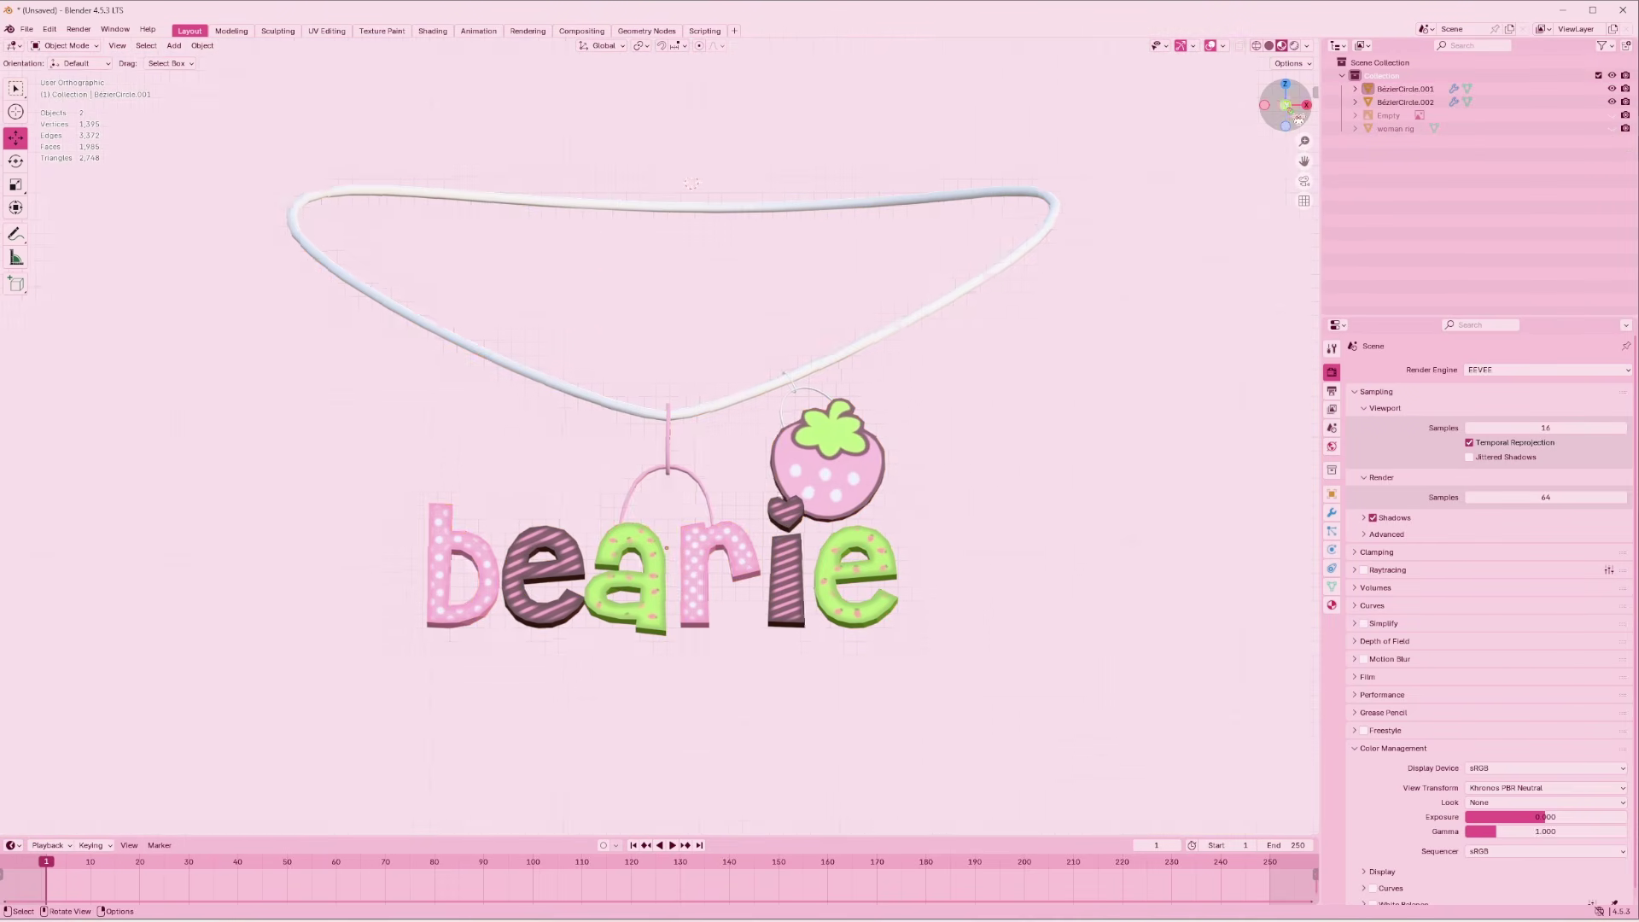
click(1295, 116)
scroll(981, 555, up, 3)
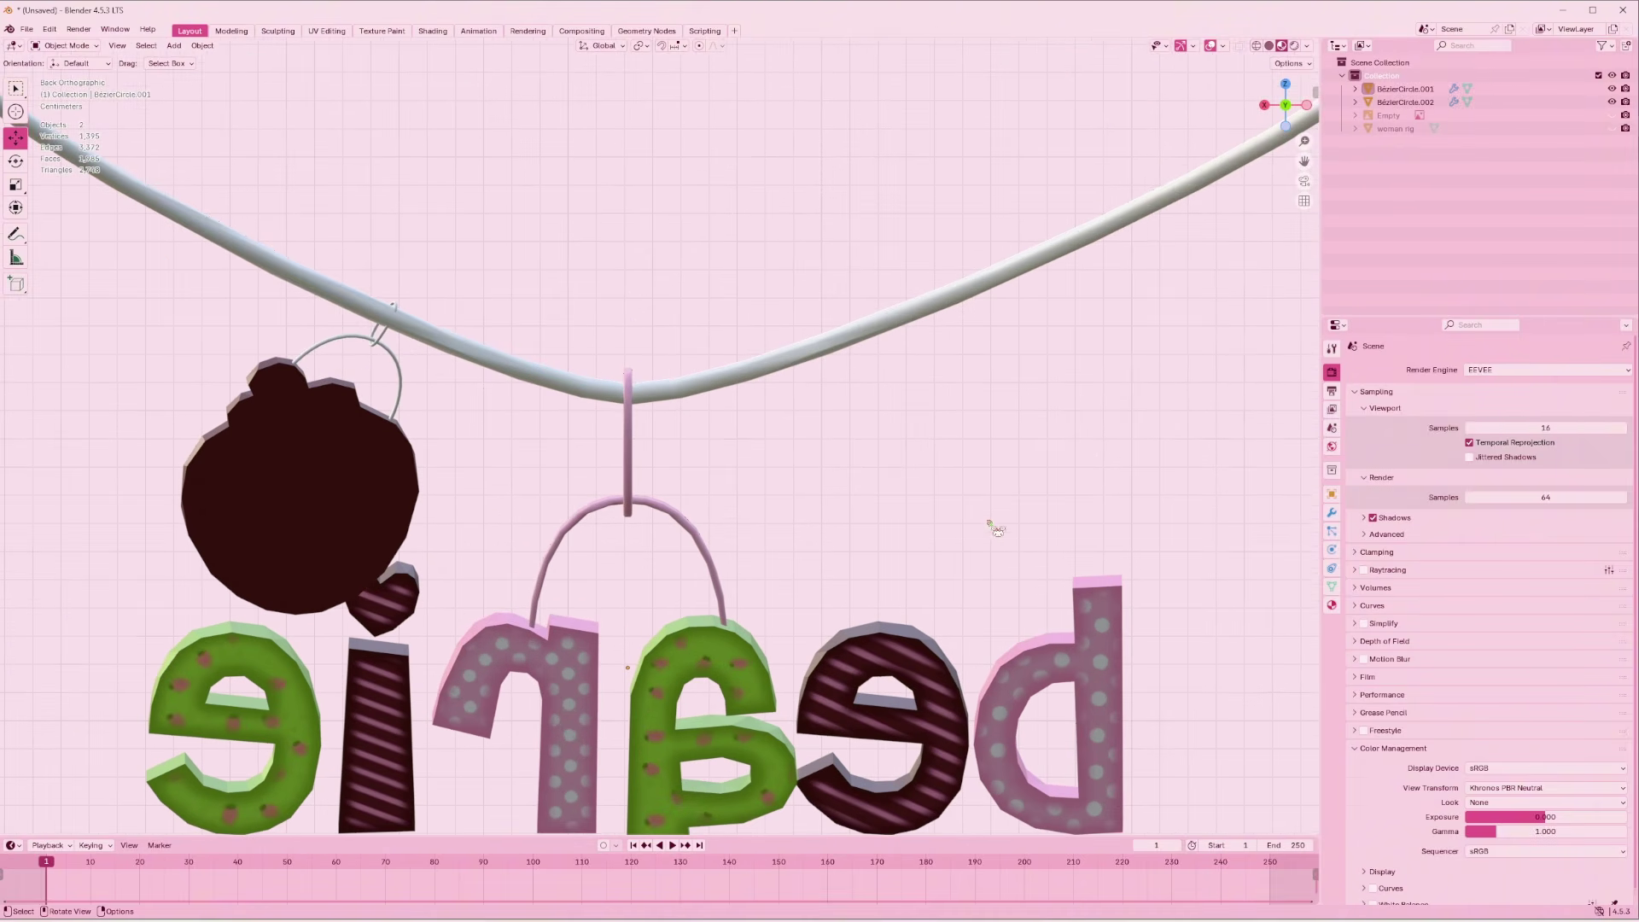
scroll(999, 525, down, 2)
click(1285, 105)
scroll(1086, 405, down, 3)
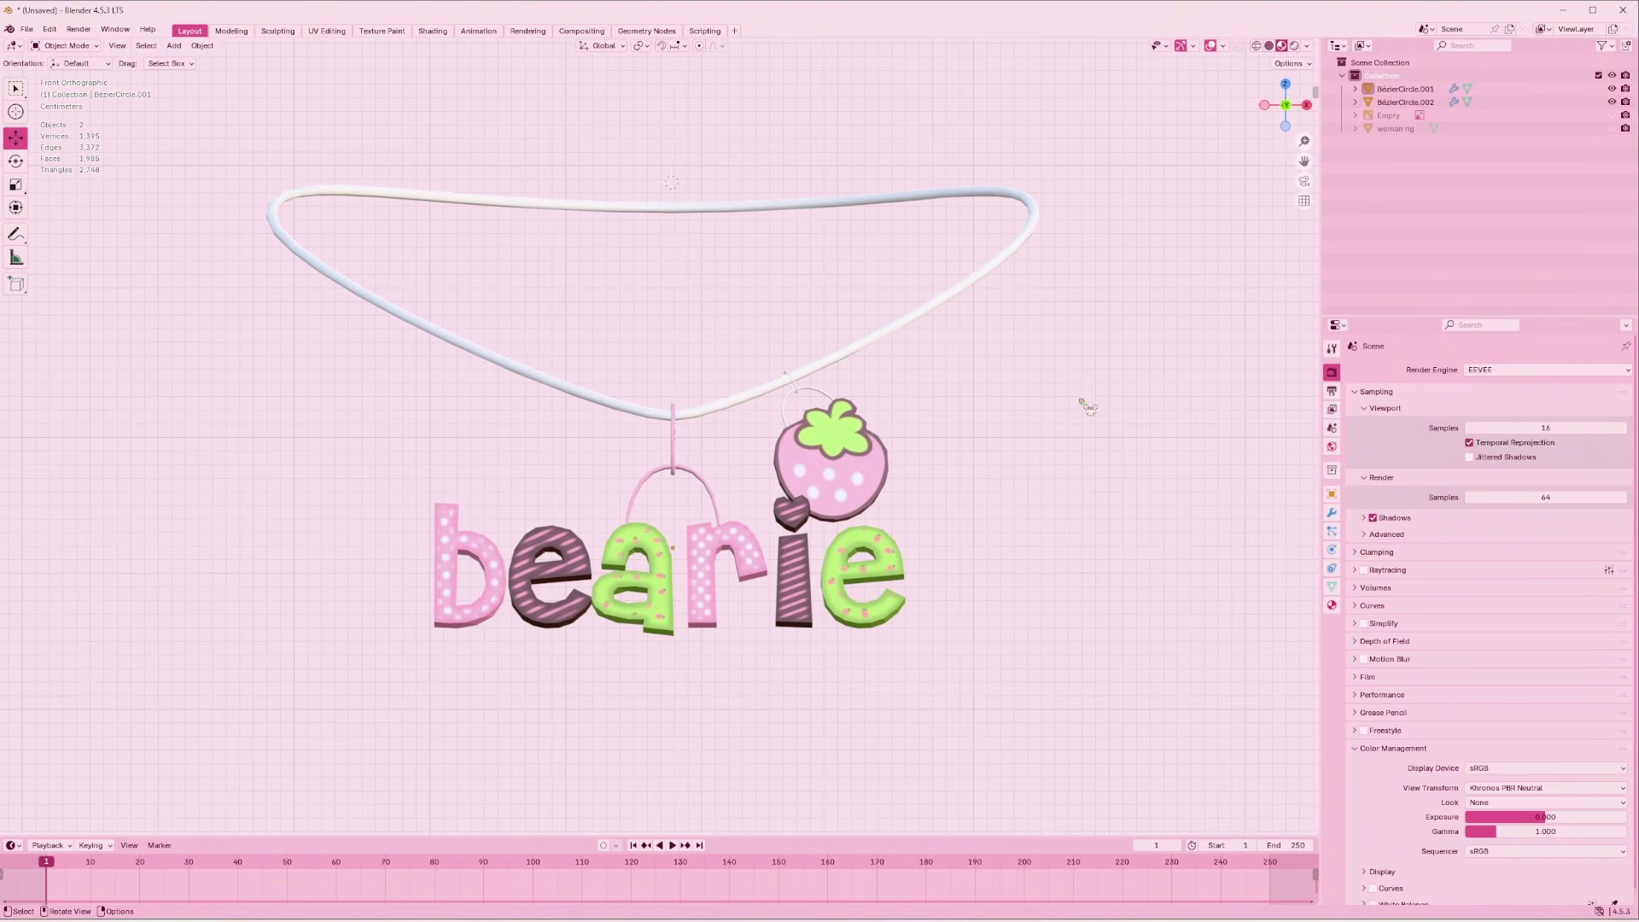
scroll(353, 353, up, 1)
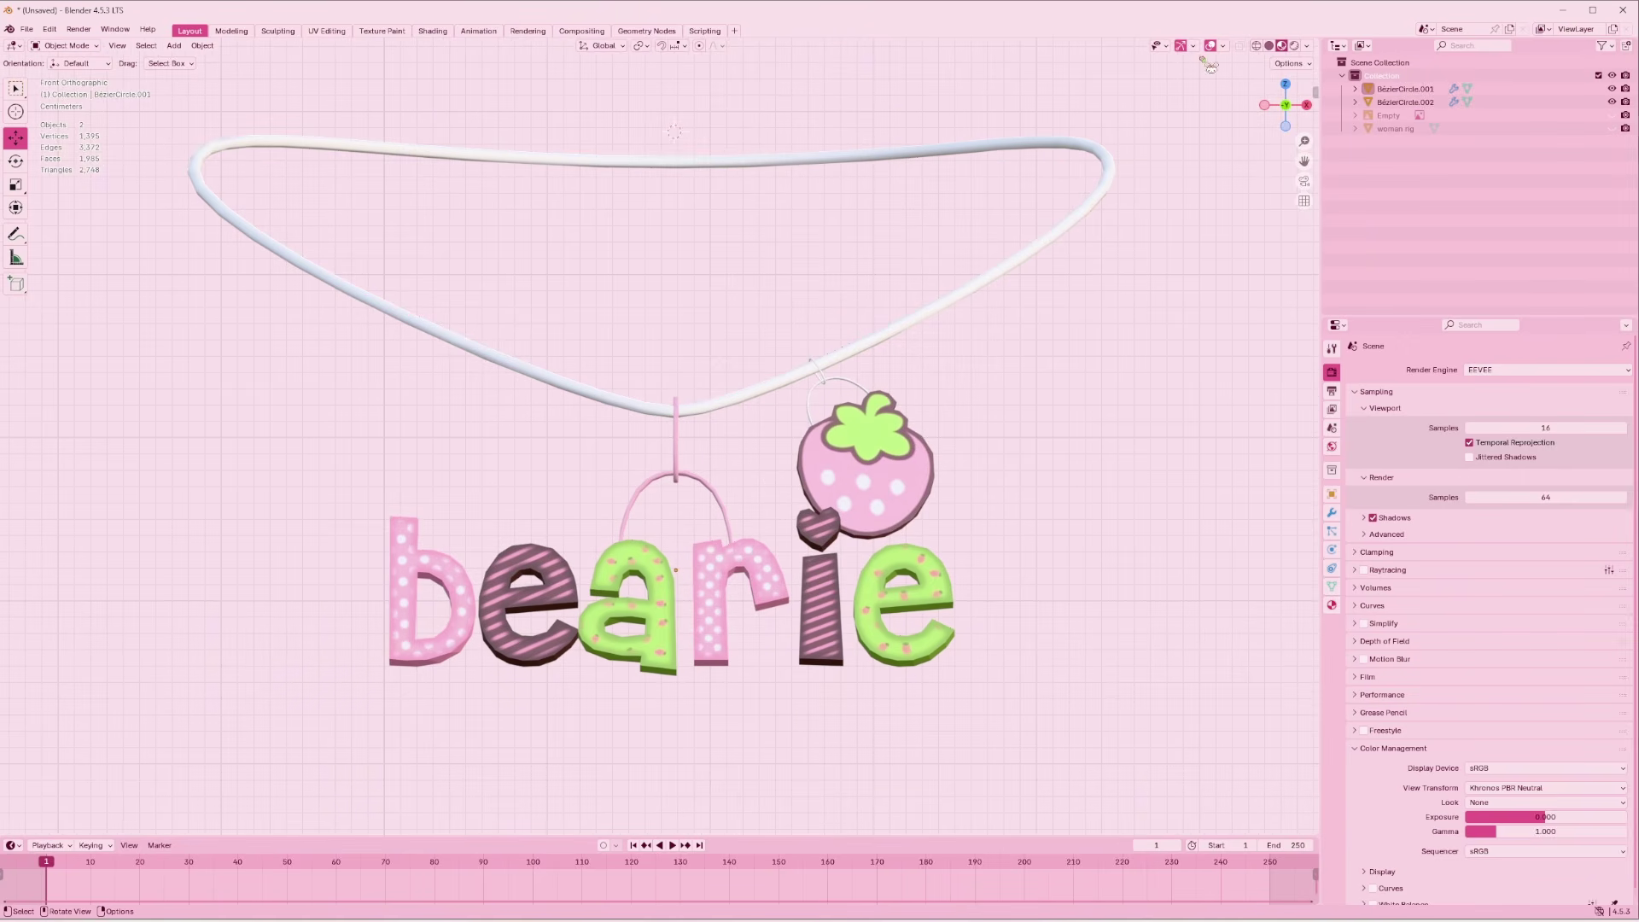
Turn off the viewport overlays and capture a screenshot of the whole necklace
key(shift+alt+z)
key(super+shift+s)
drag(106, 95, 1208, 748)
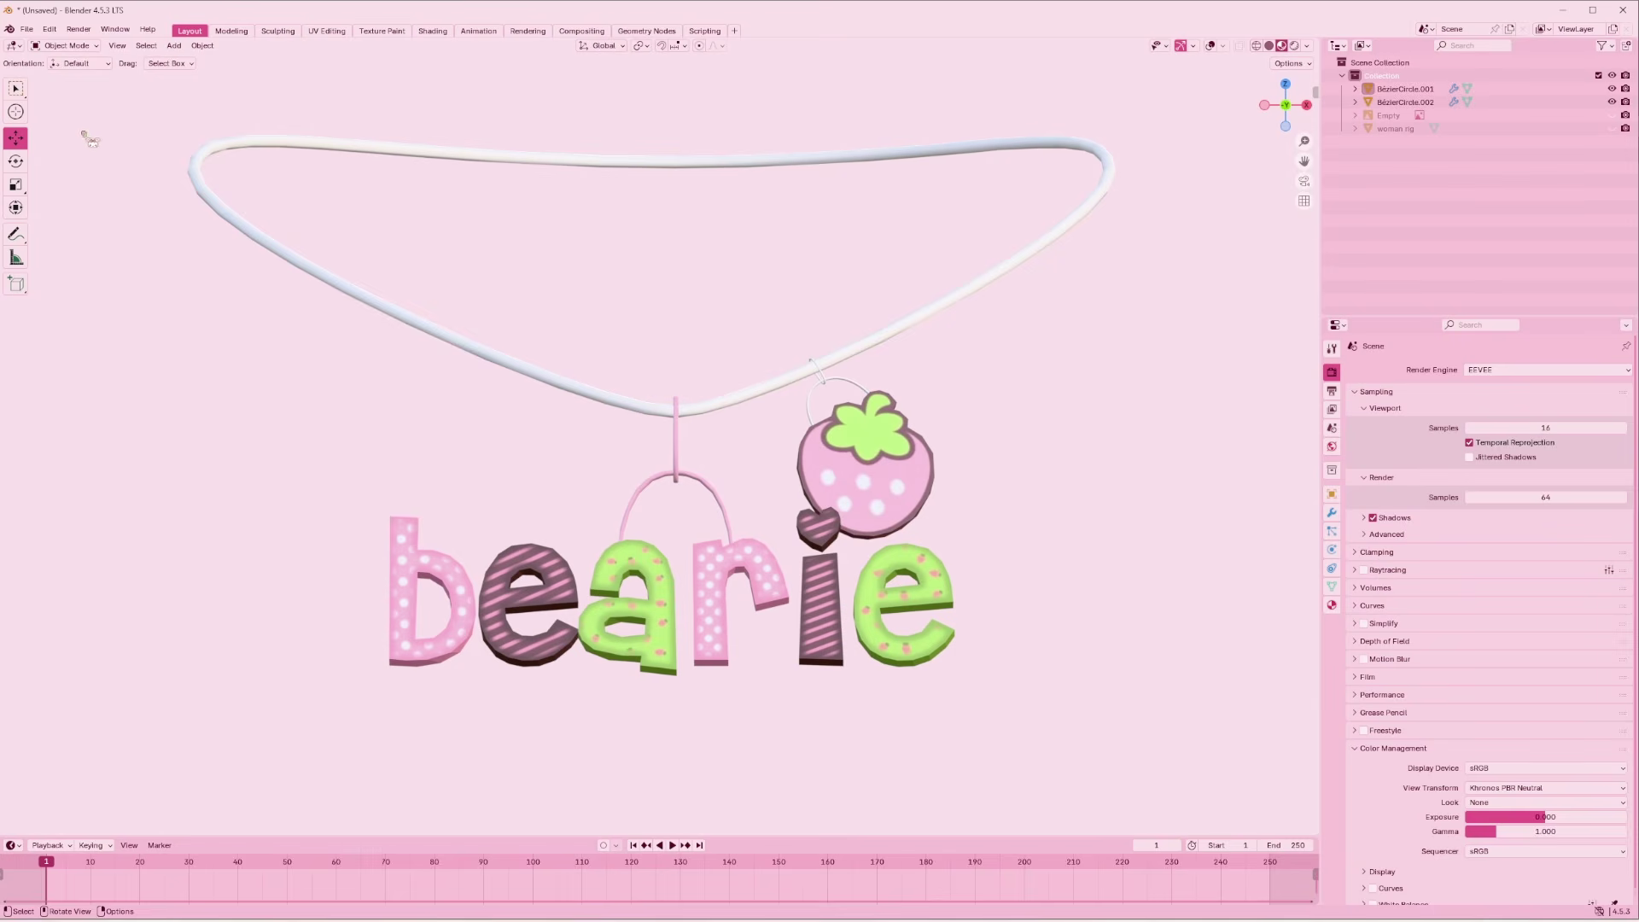
Export the necklace as a Wavefront OBJ named bearie3necklace.obj in the Desktop's blenderfiles folder
click(36, 33)
mouse_move(78, 232)
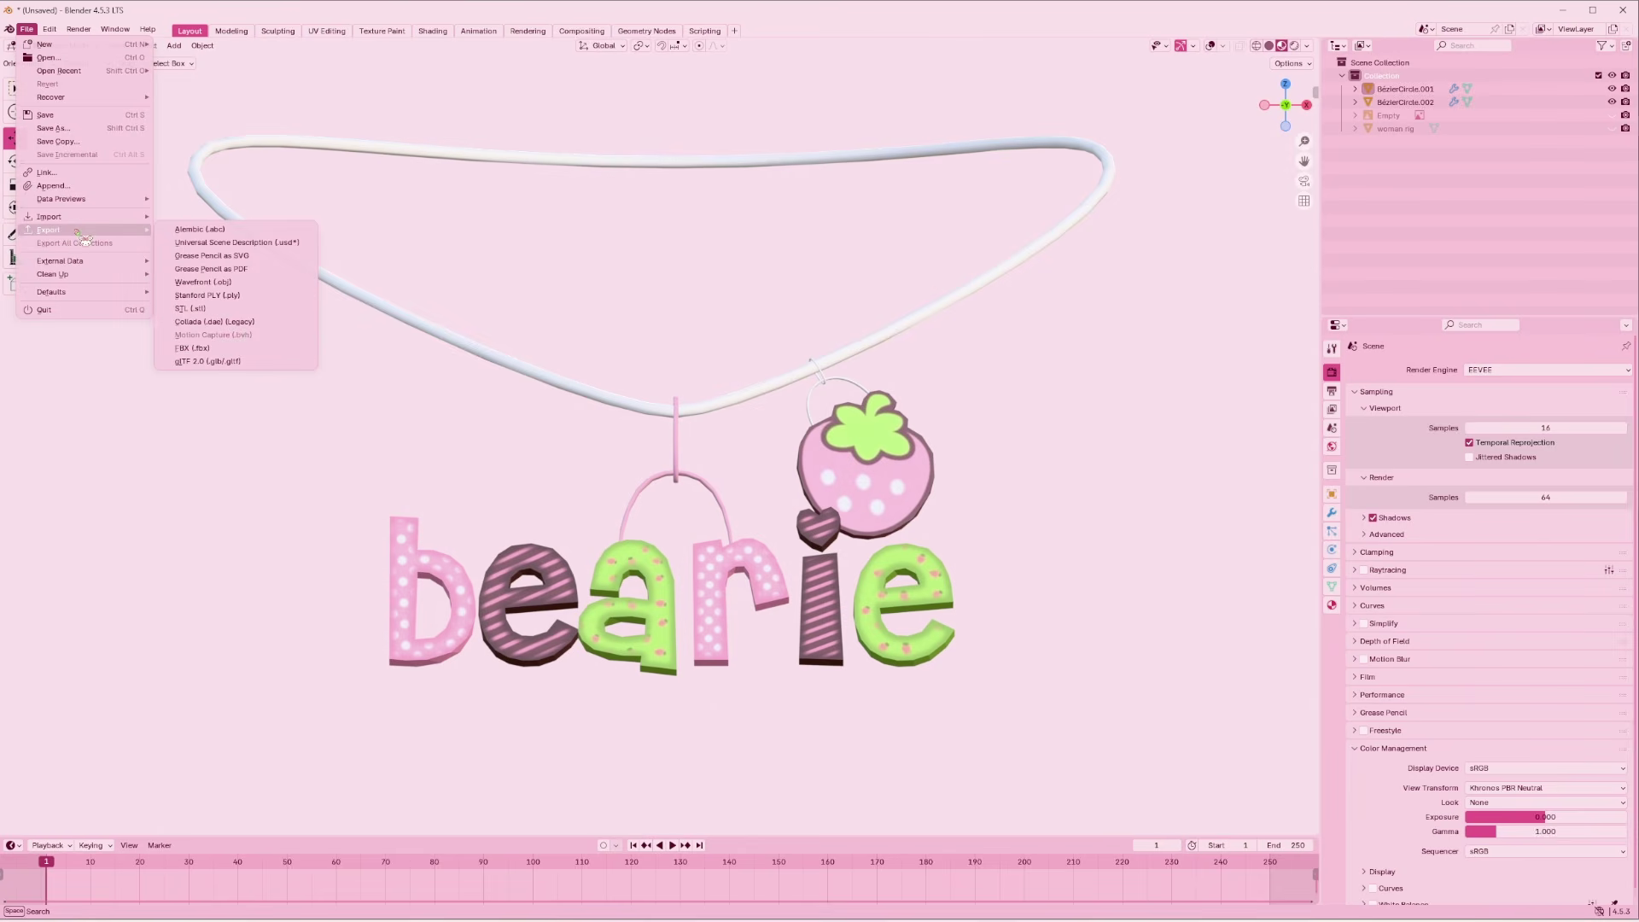
click(205, 282)
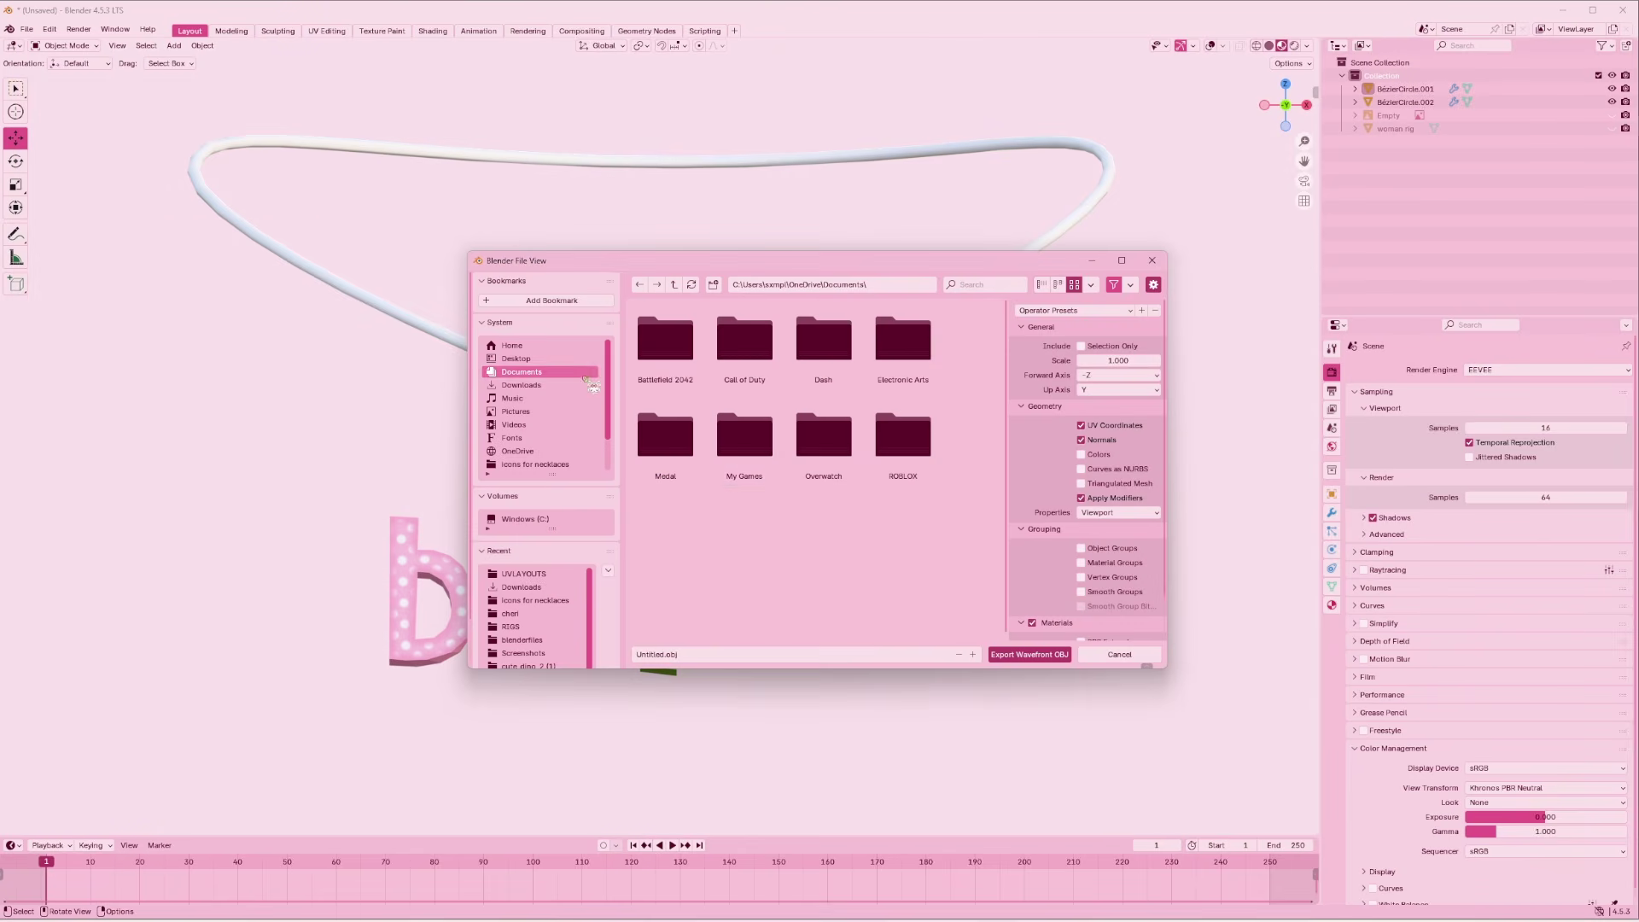
click(573, 359)
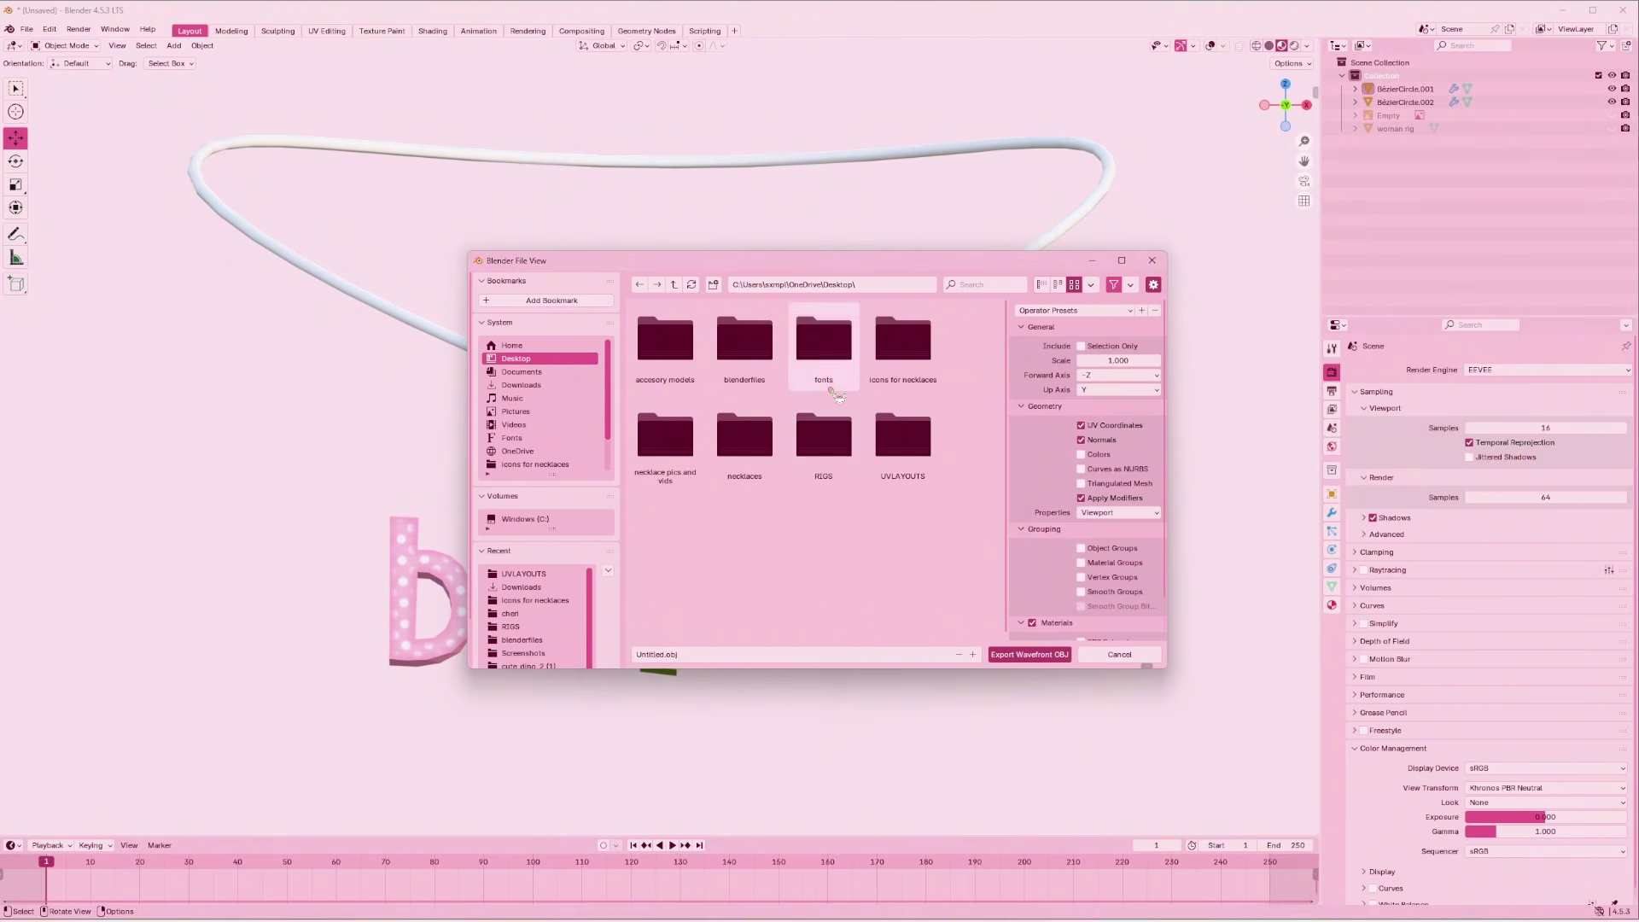
double_click(744, 346)
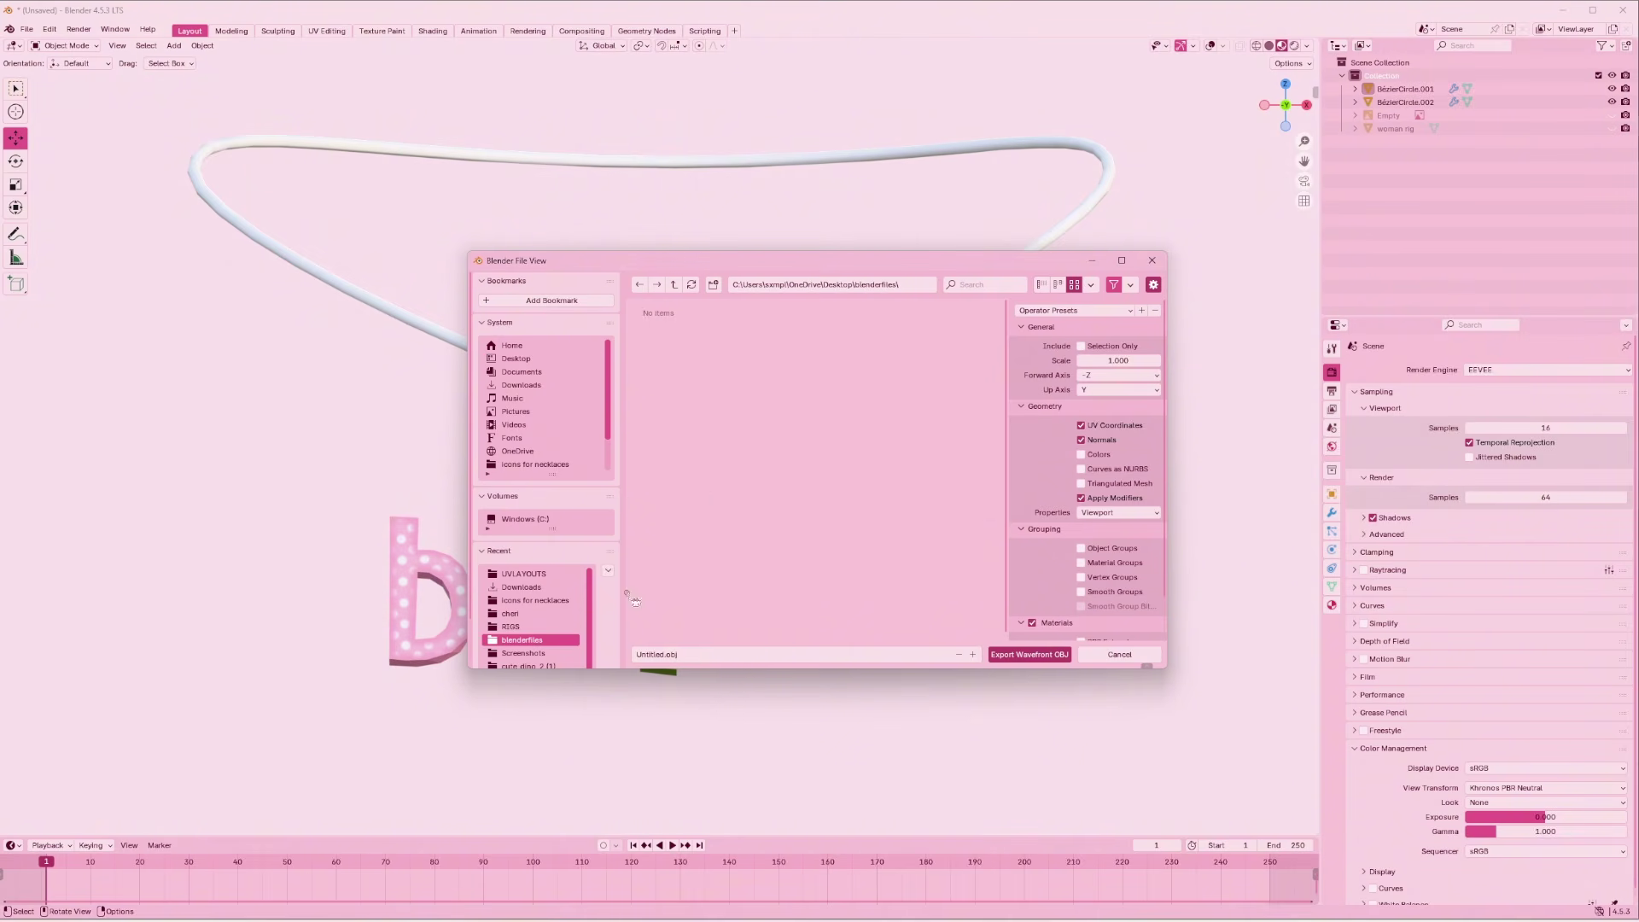
click(657, 654)
text(bearie3necklace.obj)
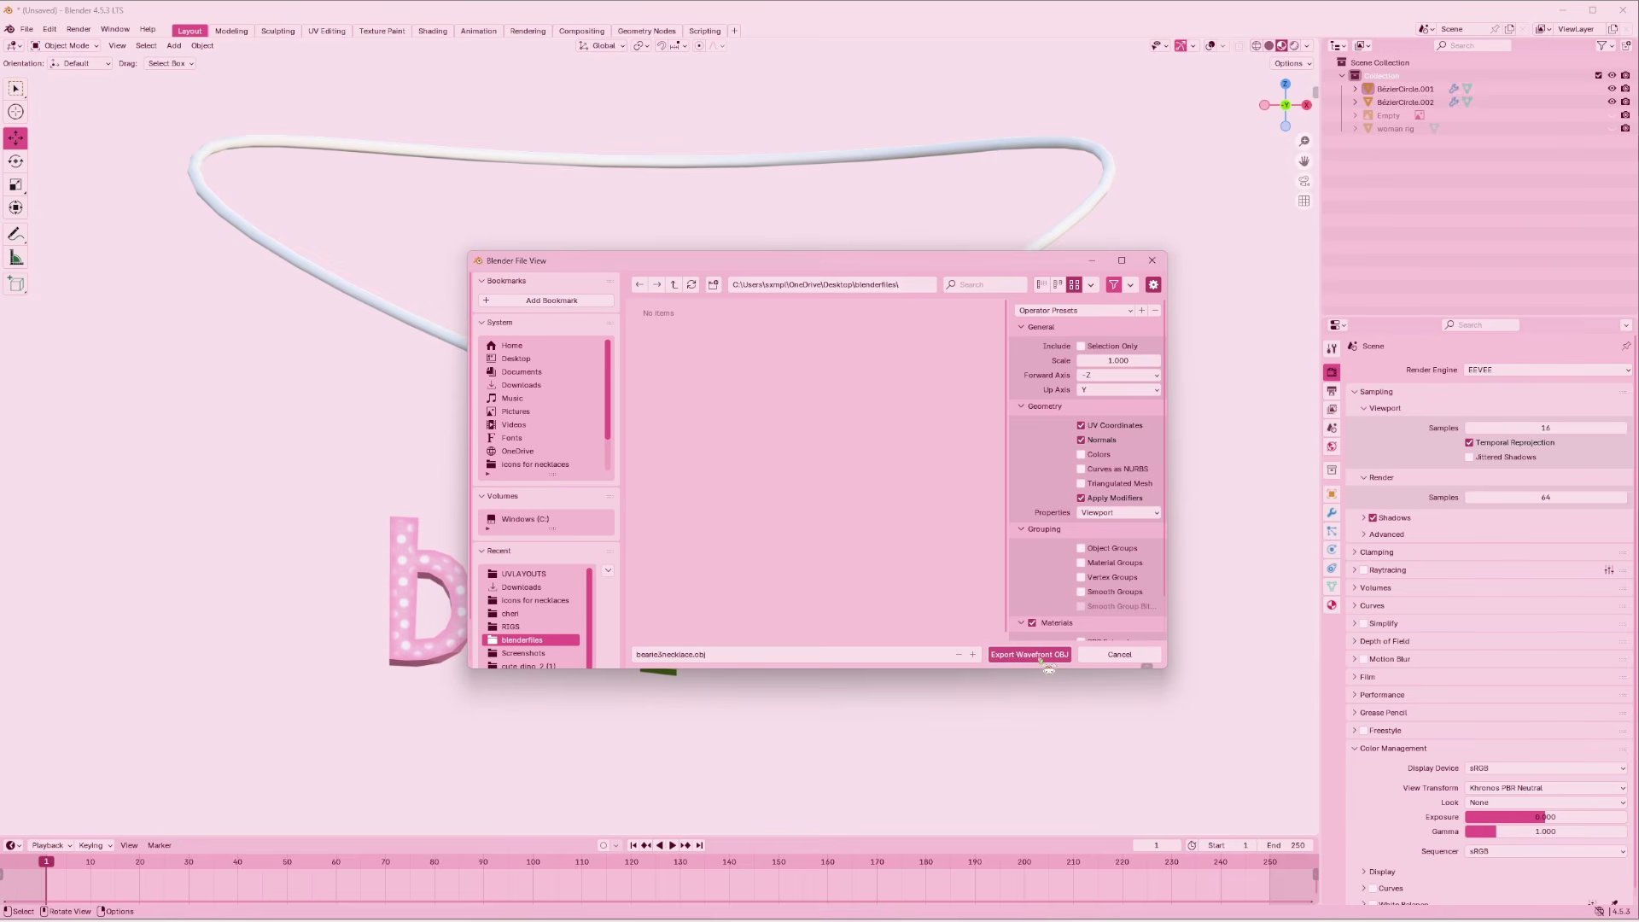